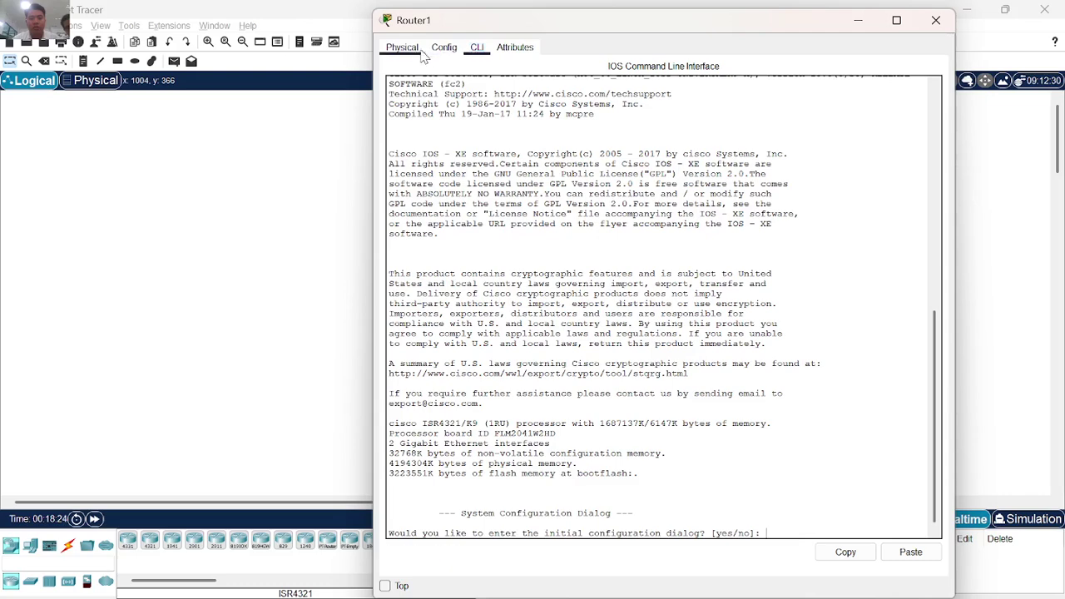
# Answer no to the initial configuration dialog in Router1's CLI and close the router's window.
pyautogui.write('no')
pyautogui.press('Return')
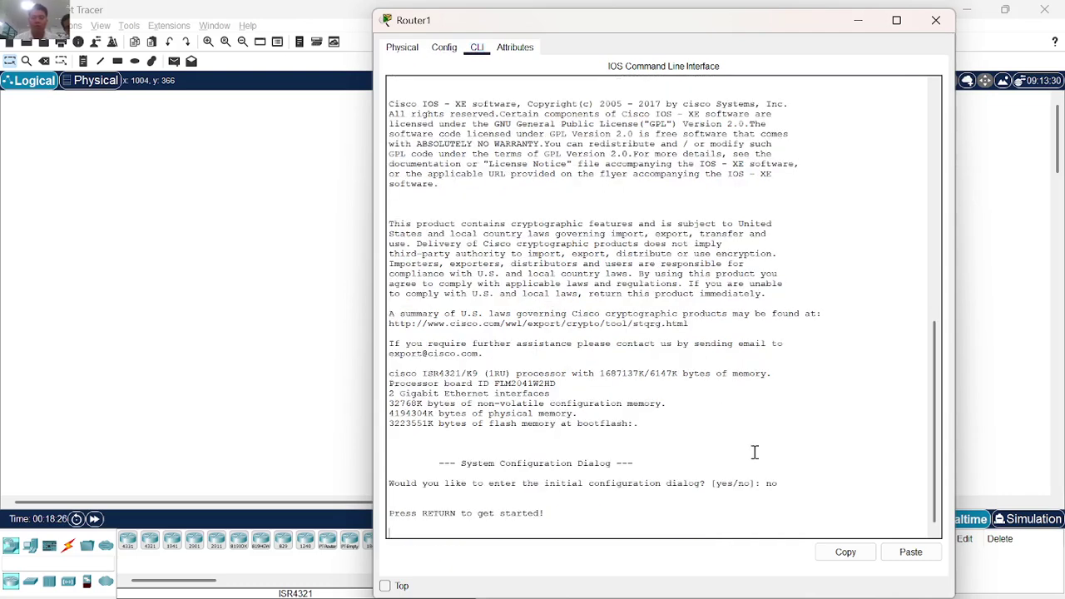
pyautogui.click(936, 19)
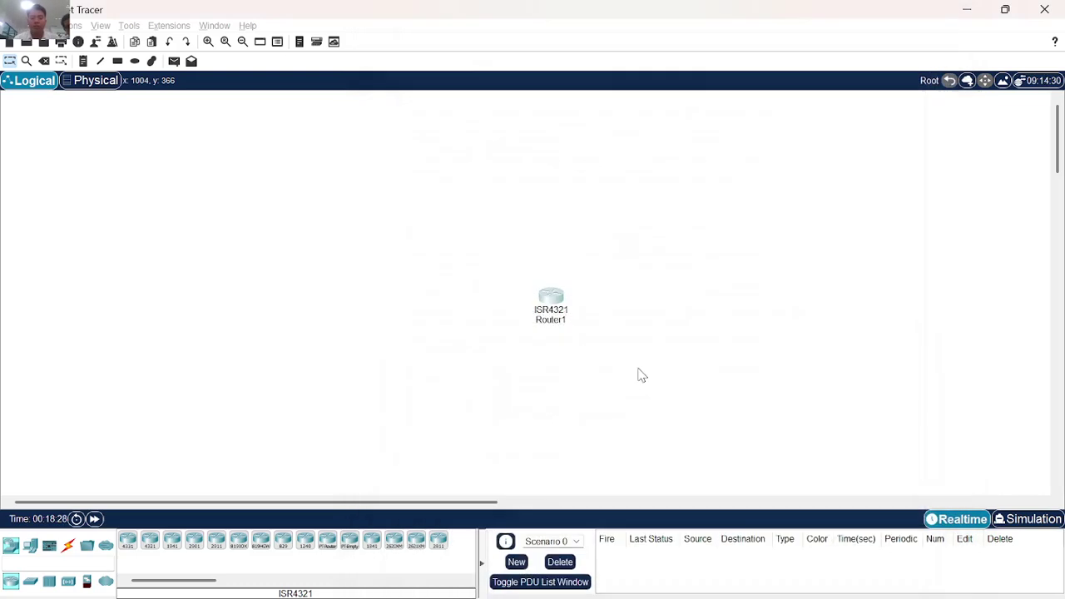
pyautogui.click(543, 293)
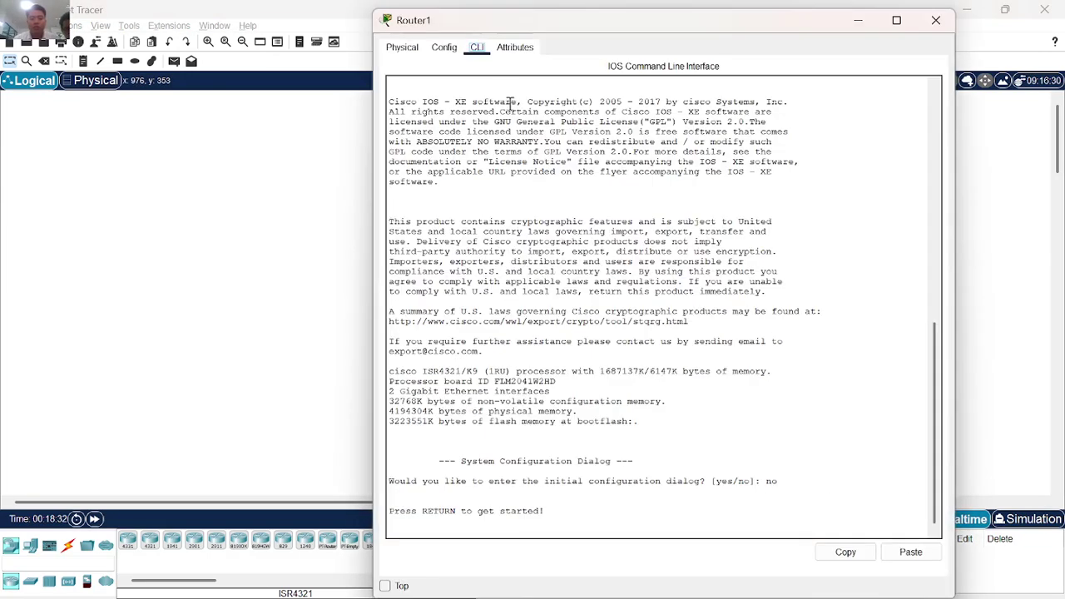
pyautogui.click(935, 20)
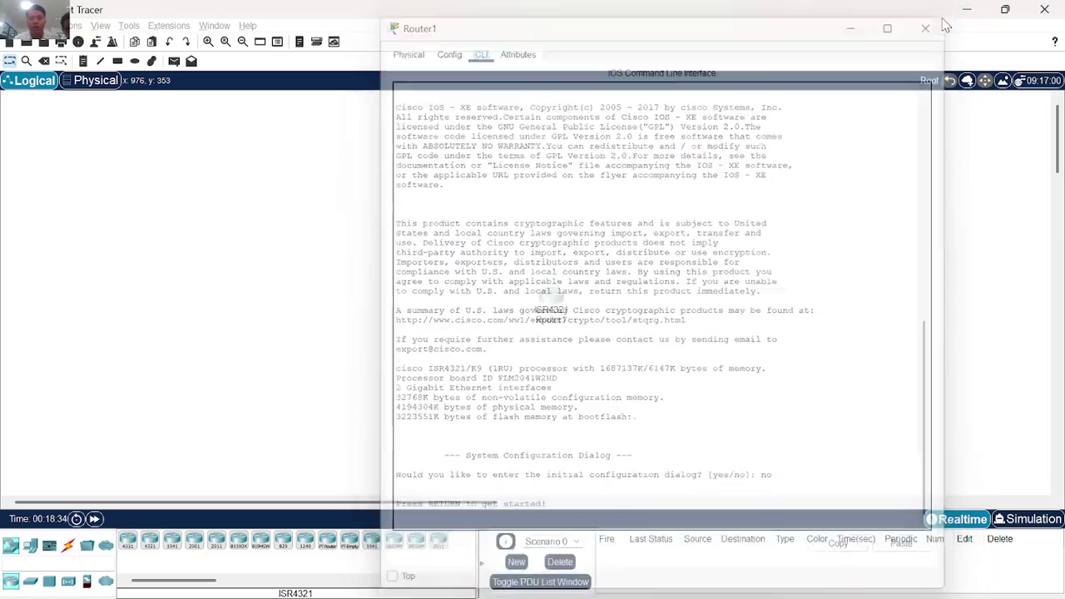
# Add two more ISR4321 routers, one on each side of Router1, and move Router1 above and between them.
pyautogui.moveTo(556, 300)
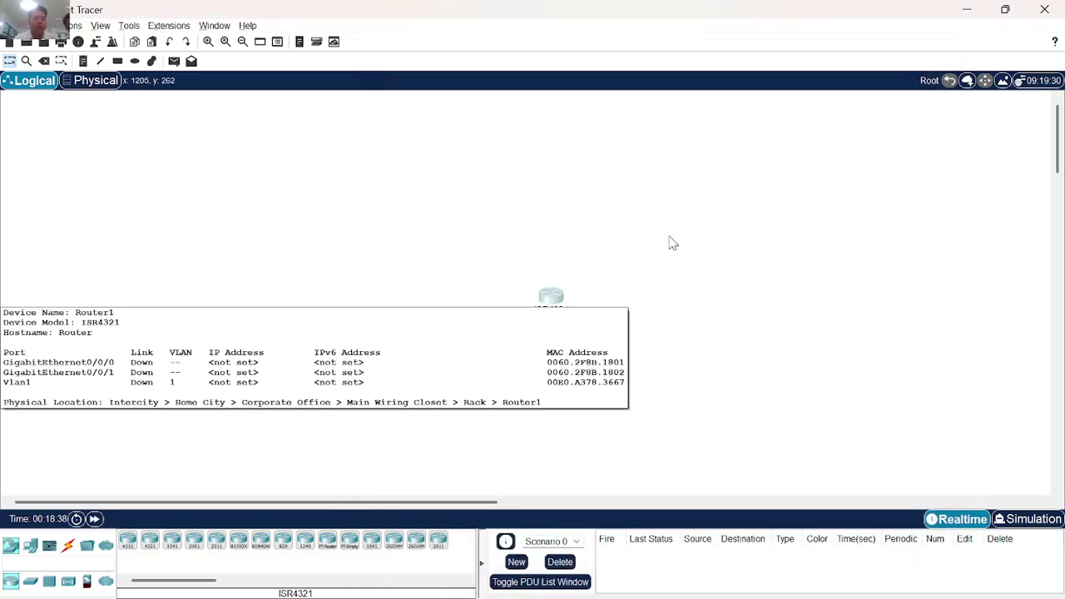
pyautogui.hotkey('alt', 'Tab')
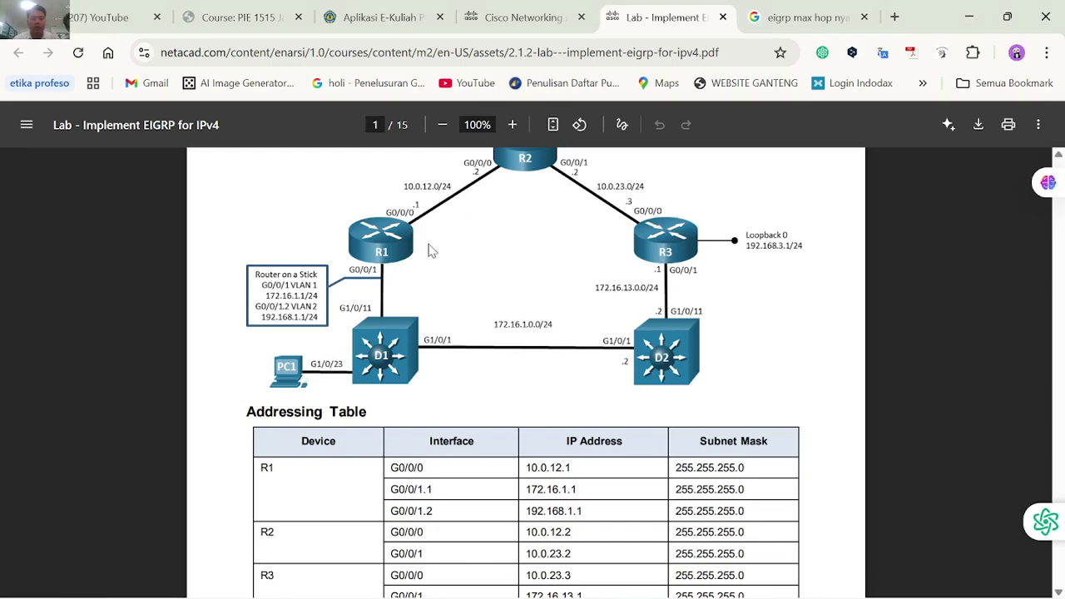
pyautogui.hotkey('alt', 'Tab')
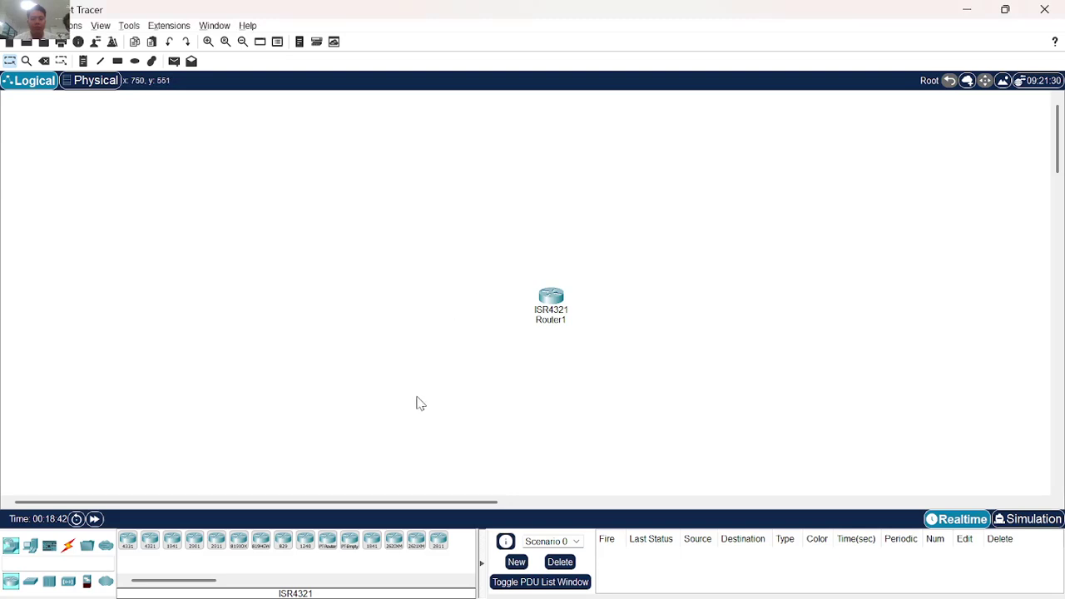
pyautogui.click(151, 542)
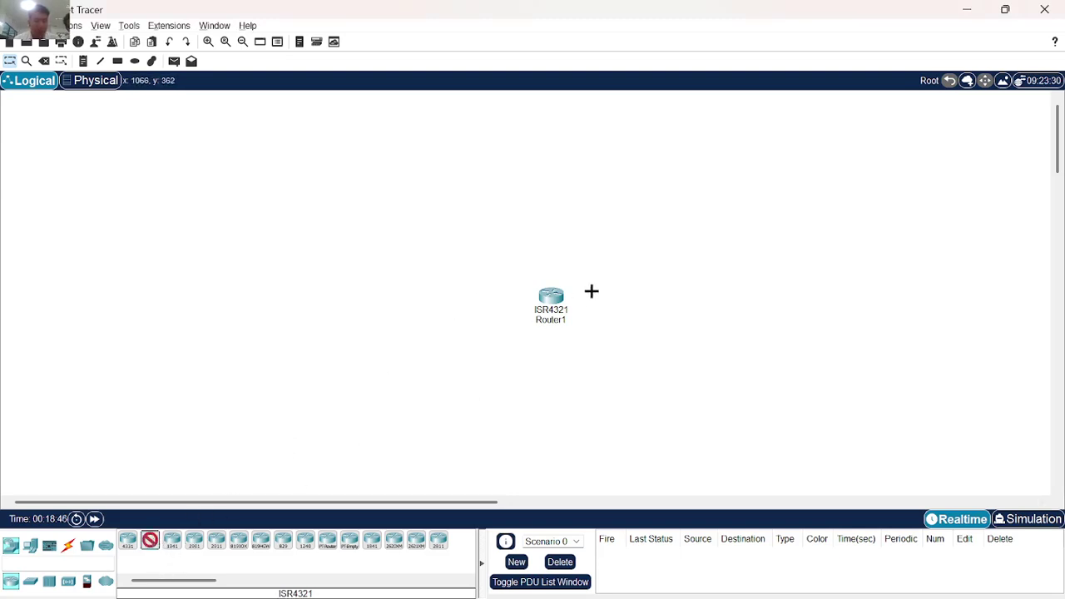
pyautogui.click(639, 227)
pyautogui.click(150, 542)
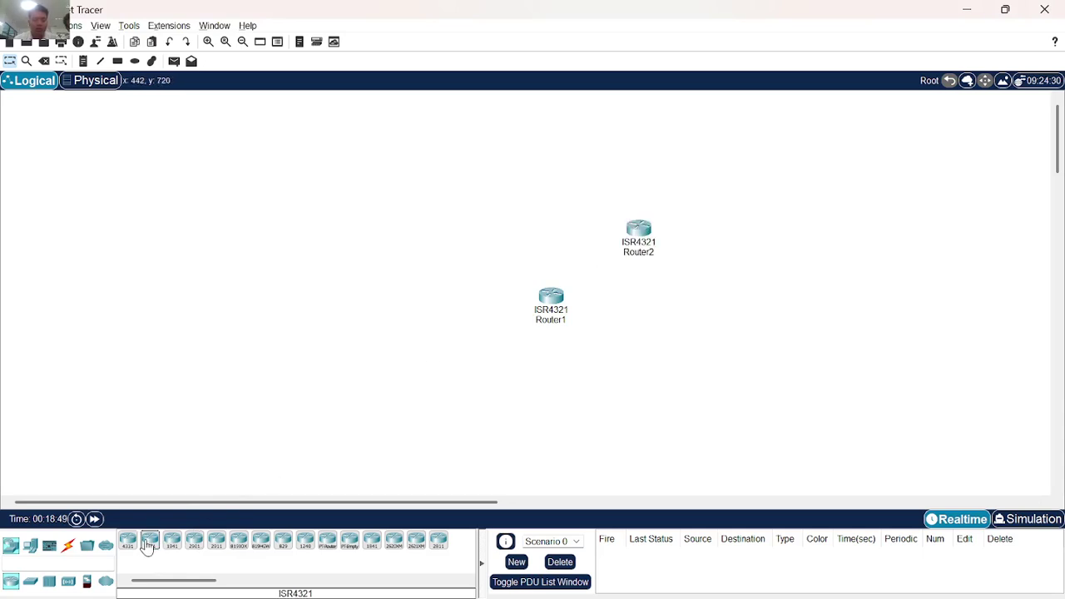
pyautogui.click(375, 243)
pyautogui.moveTo(551, 306); pyautogui.dragTo(506, 178)
# Rename the three routers to match the lab diagram: R1 on the left, R2 at the apex, and R3 on the right.
pyautogui.hotkey('alt', 'Tab')
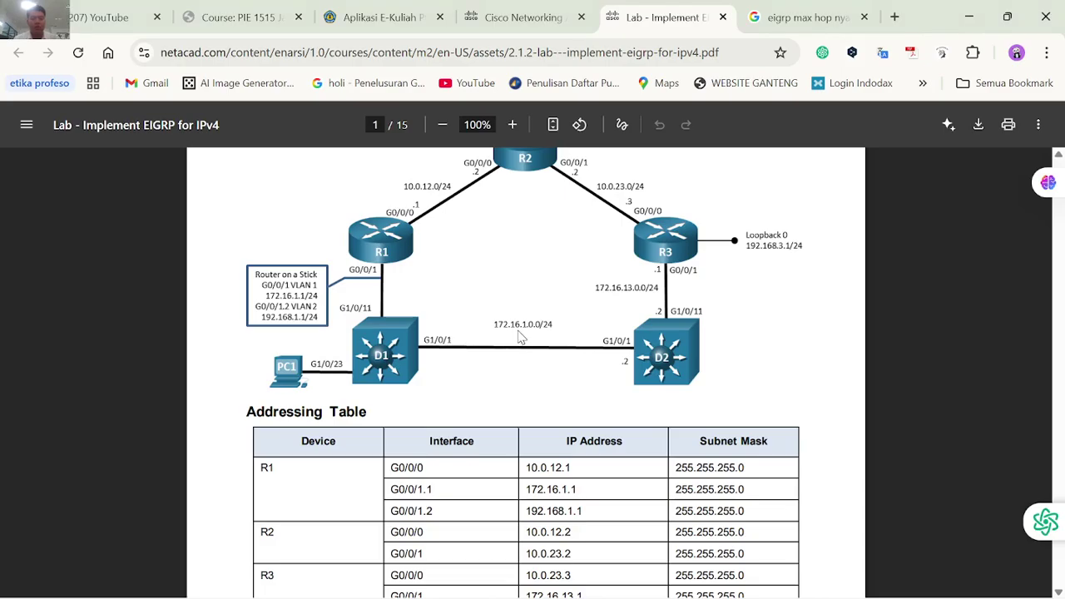
pyautogui.hotkey('alt', 'Tab')
pyautogui.click(379, 267)
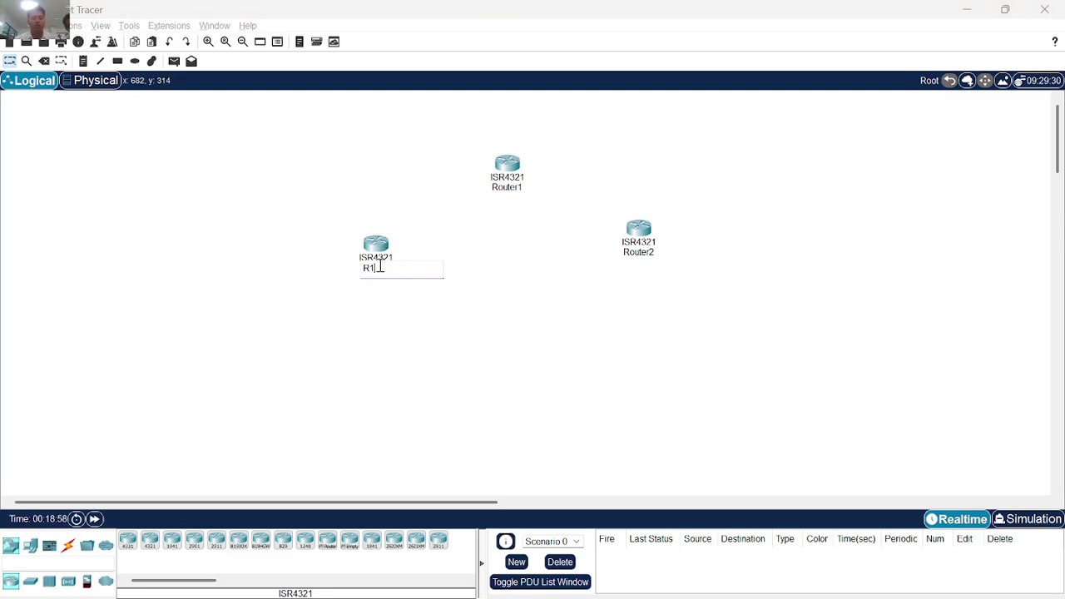
pyautogui.click(516, 186)
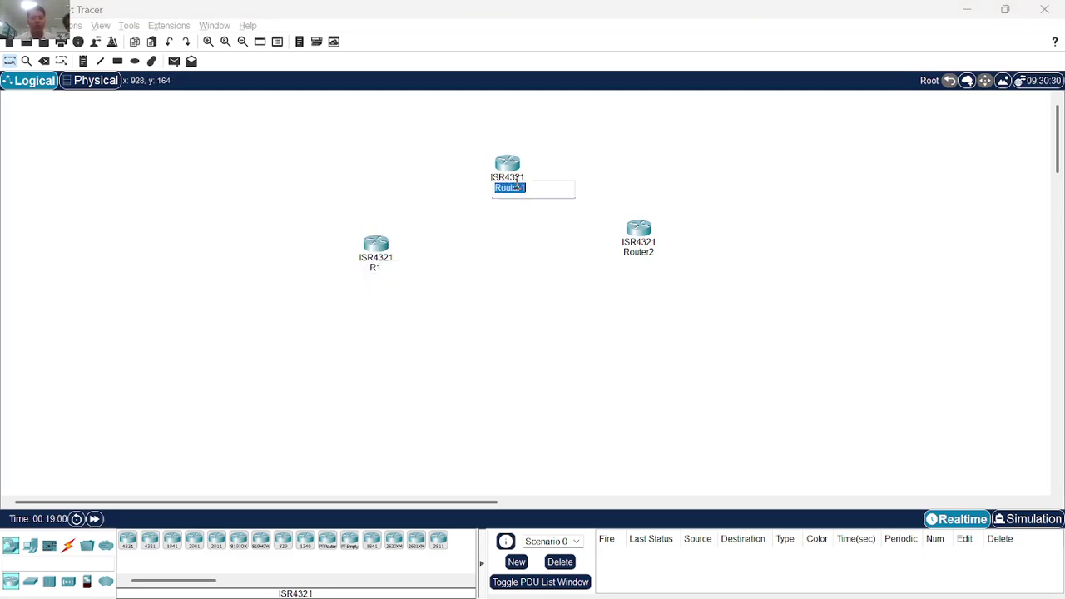
pyautogui.click(532, 185)
pyautogui.click(639, 249)
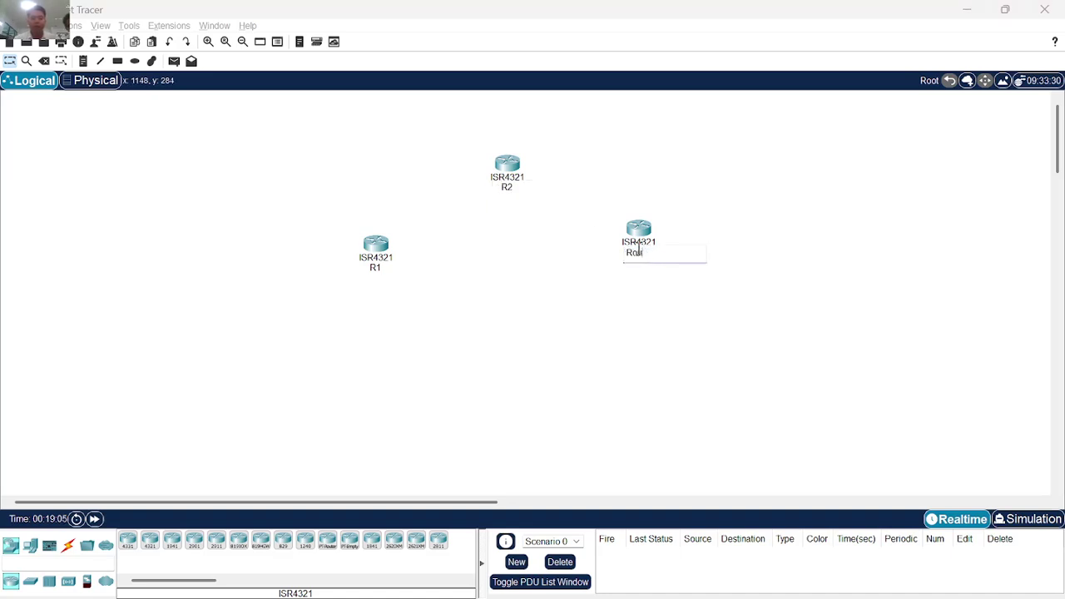
pyautogui.click(587, 324)
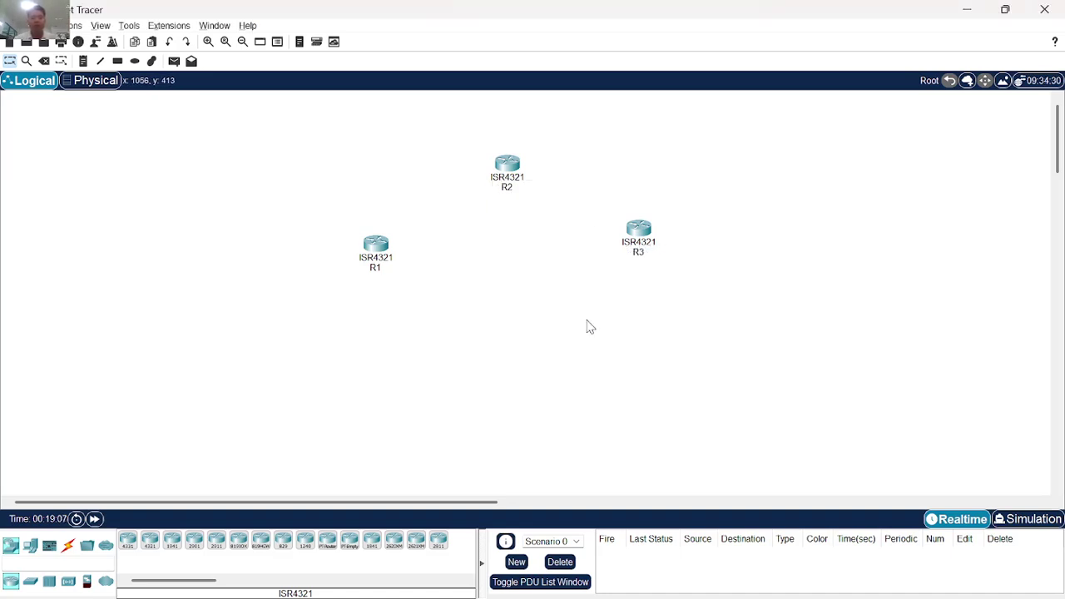
# Add two 3650-24PS multilayer switches, one below R1 and one below R3.
pyautogui.hotkey('alt', 'Tab')
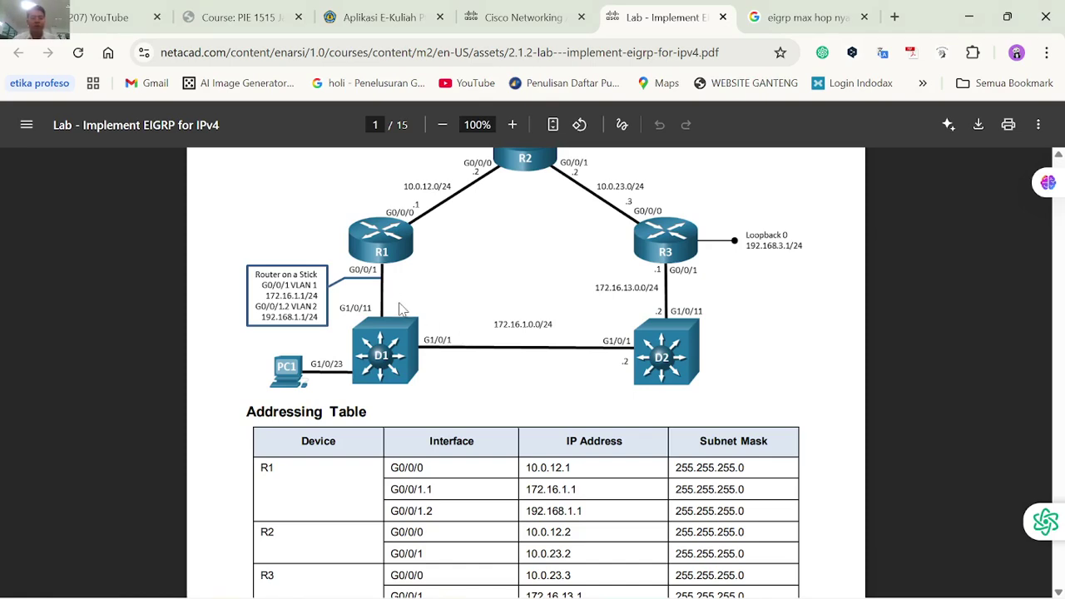
pyautogui.hotkey('alt', 'Tab')
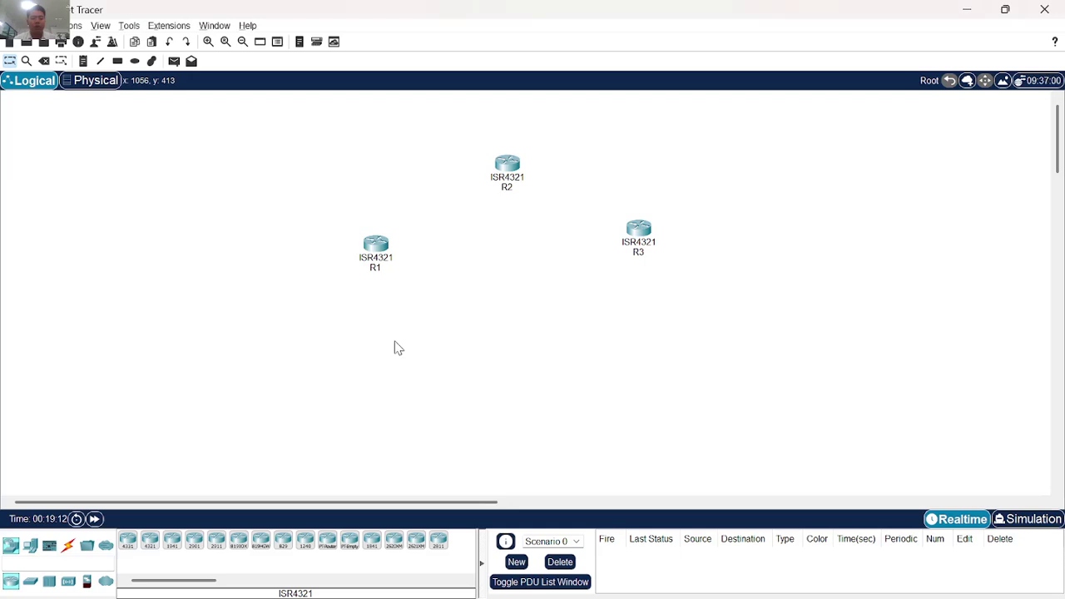
pyautogui.click(34, 588)
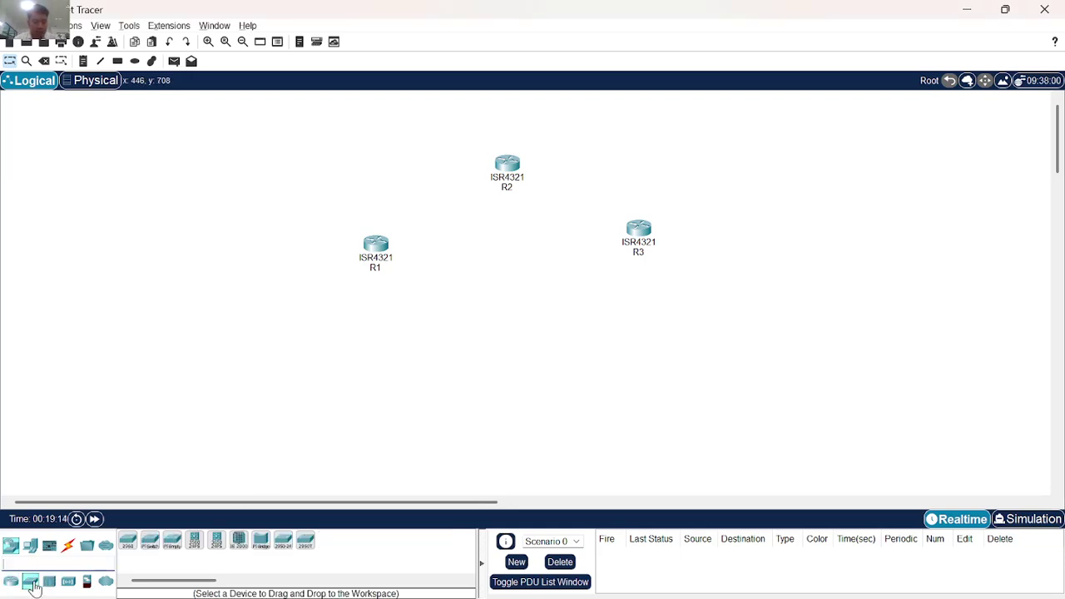
pyautogui.click(218, 545)
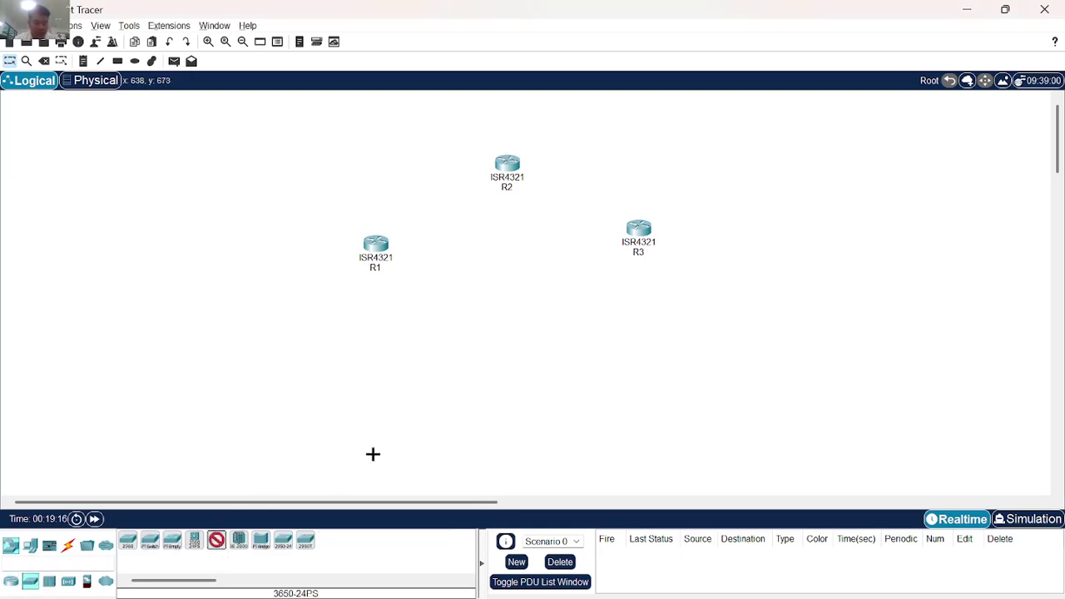
pyautogui.click(503, 422)
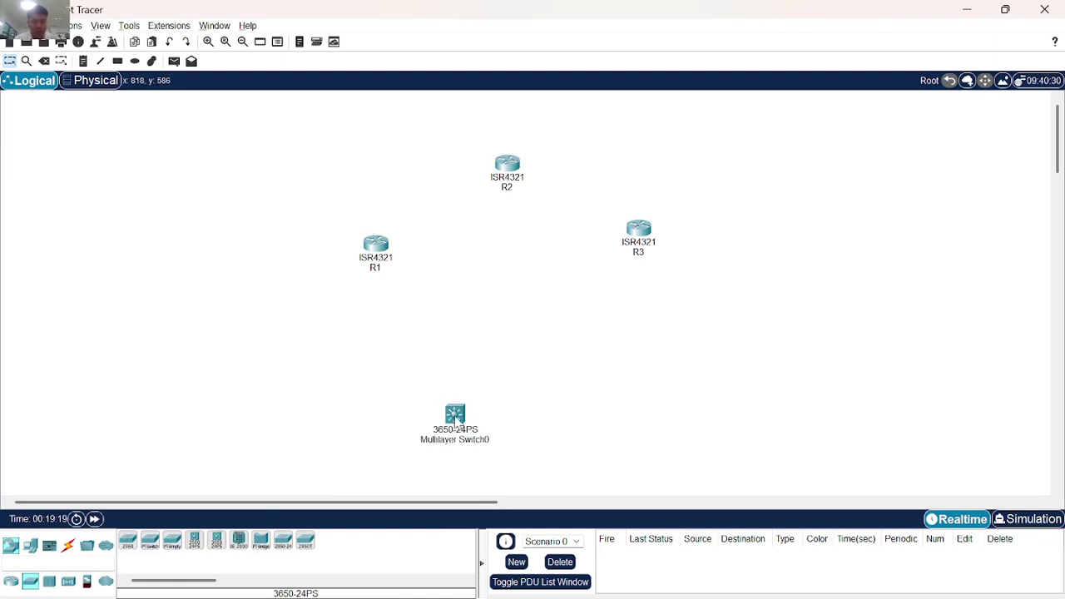
pyautogui.moveTo(459, 418)
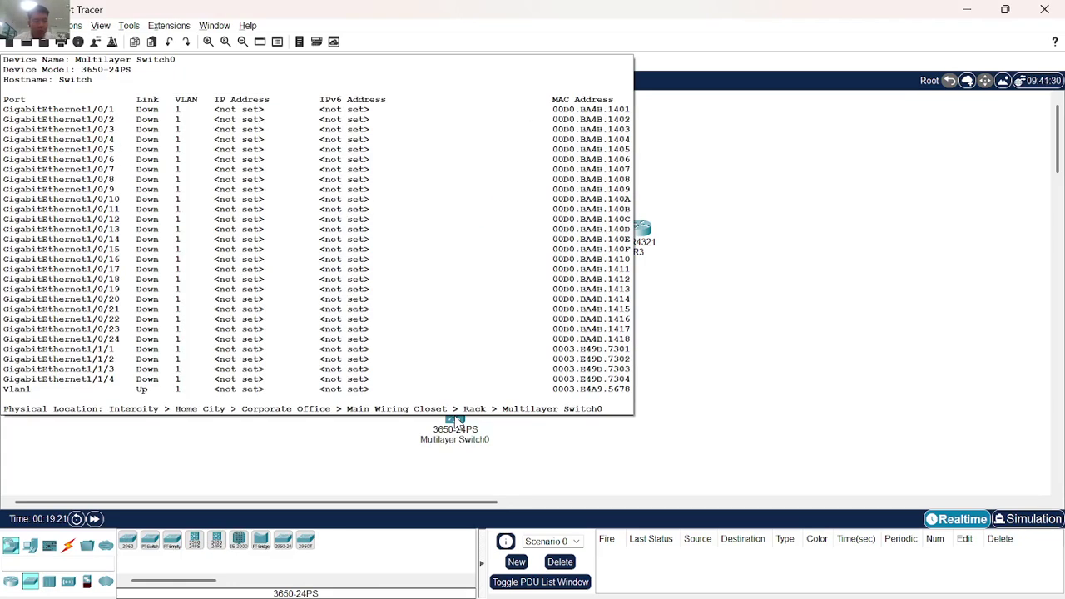
pyautogui.moveTo(456, 419); pyautogui.dragTo(374, 344)
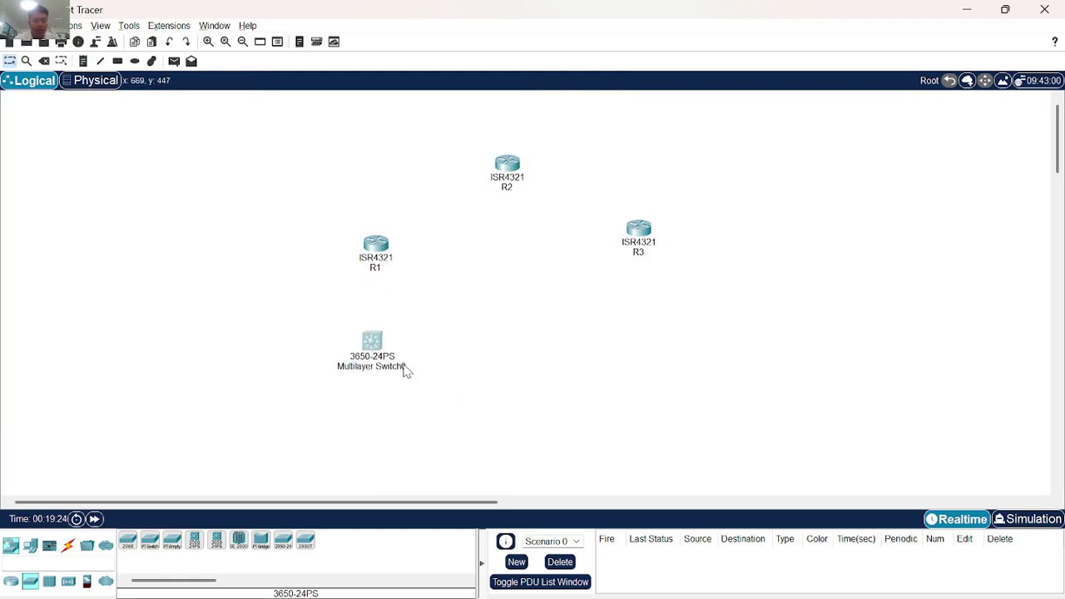
pyautogui.click(406, 370)
pyautogui.click(316, 363)
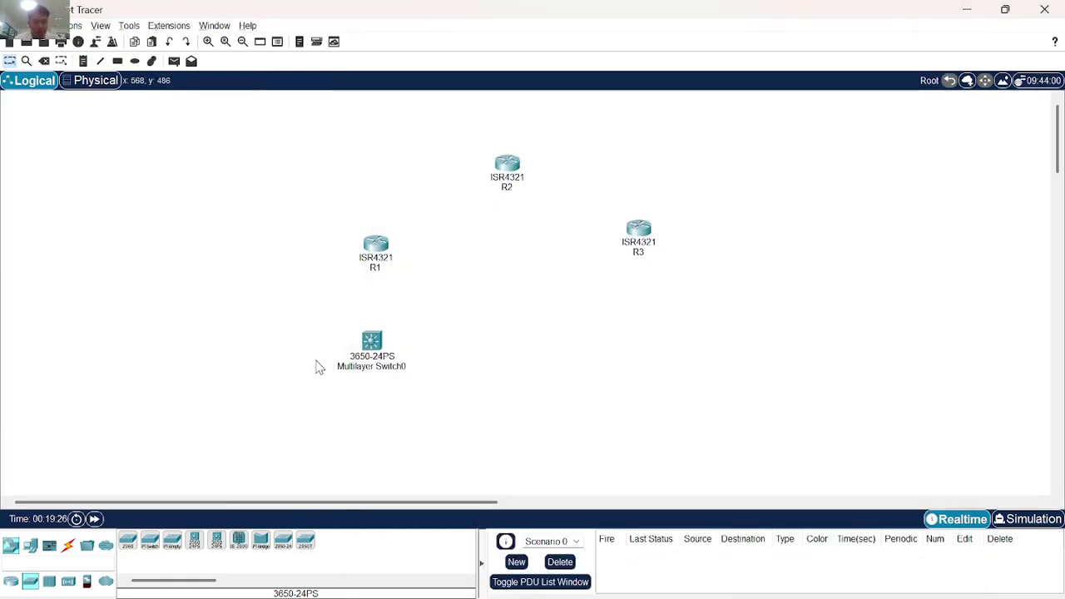
pyautogui.click(216, 540)
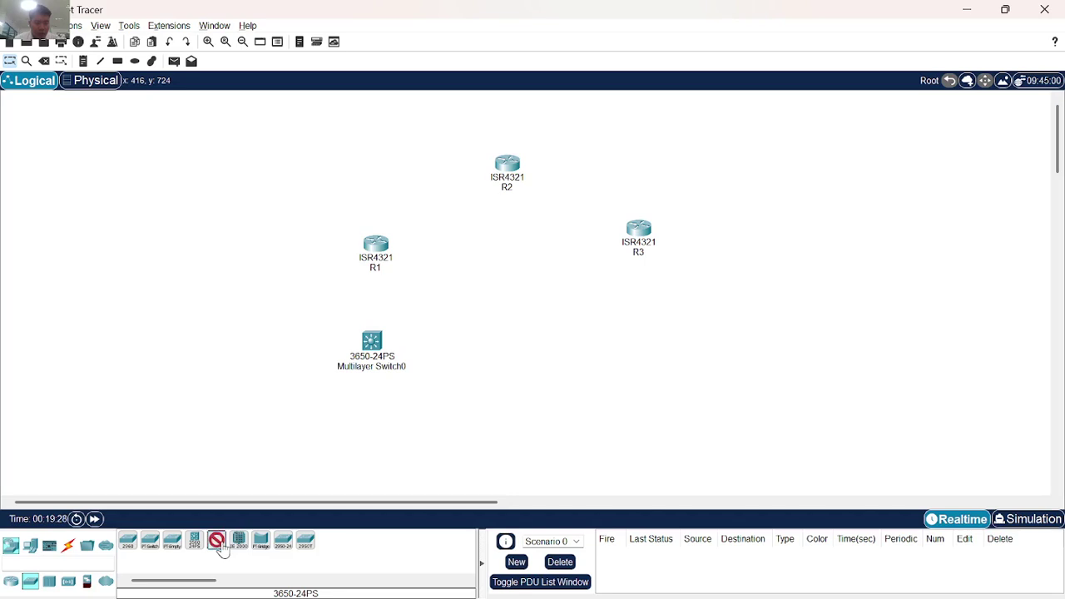
pyautogui.click(625, 347)
# Examine the topology diagram in the browser's EIGRP lab PDF for the links and port numbers between the devices.
pyautogui.hotkey('alt', 'Tab')
pyautogui.hotkey('alt', 'Tab')
pyautogui.click(795, 312)
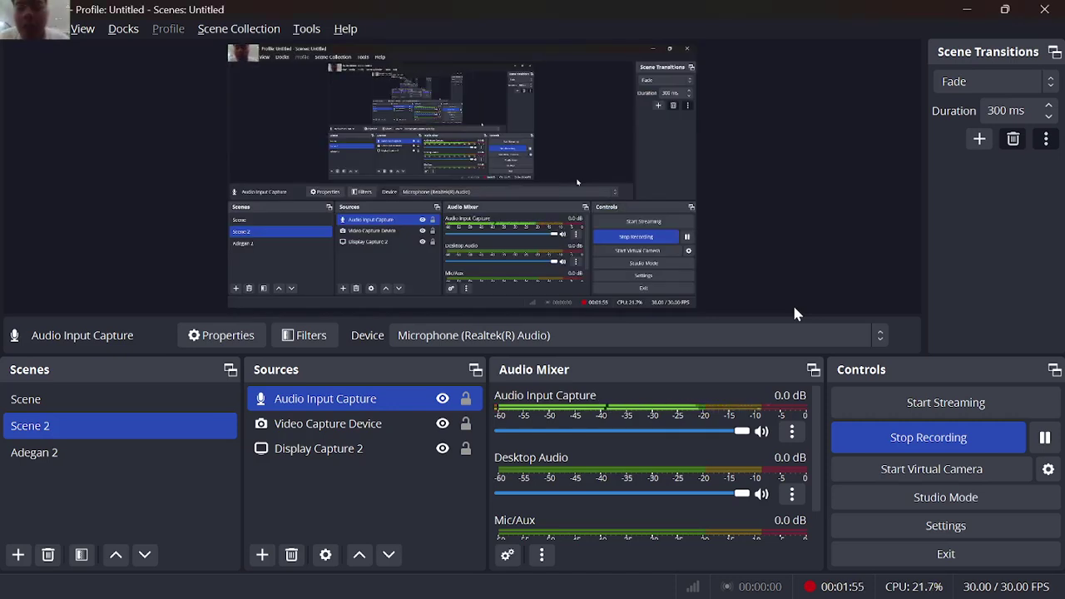
pyautogui.hotkey('alt', 'Tab')
pyautogui.moveTo(795, 307); pyautogui.dragTo(763, 318)
pyautogui.hotkey('alt', 'Tab')
pyautogui.hotkey('alt', 'Tab')
pyautogui.hotkey('alt', 'Tab')
pyautogui.hotkey('alt', 'Tab')
pyautogui.hotkey('alt', 'Tab')
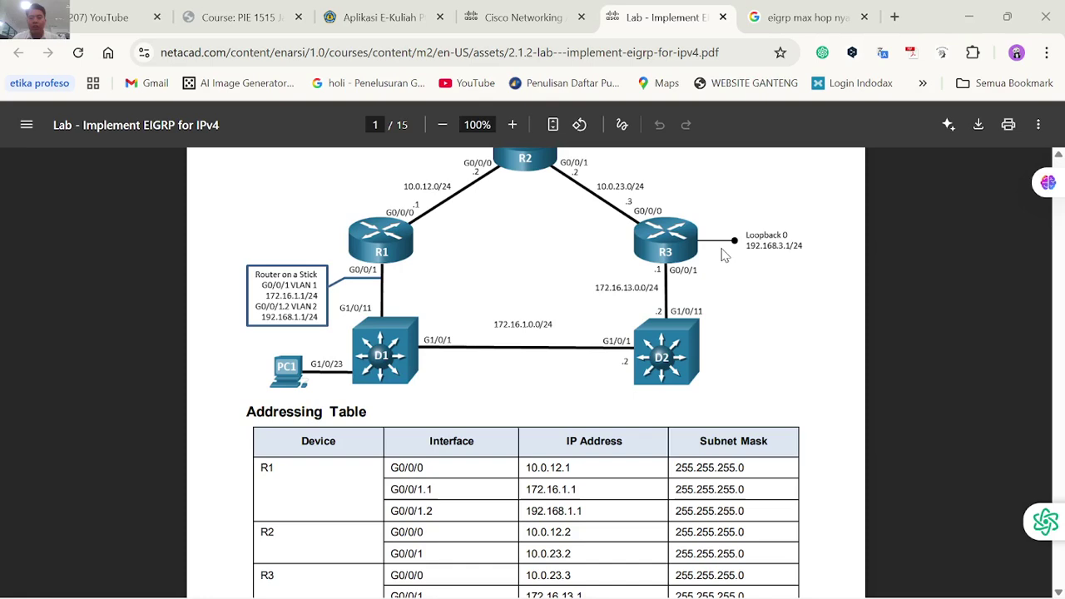
pyautogui.scroll(1, 526, 276)
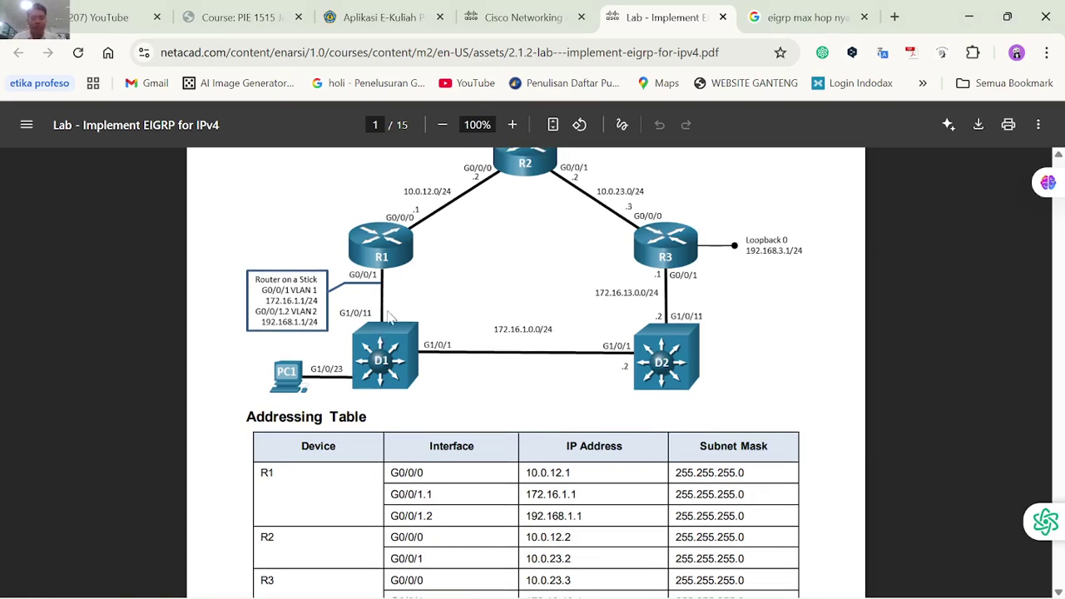
pyautogui.hotkey('alt', 'Tab')
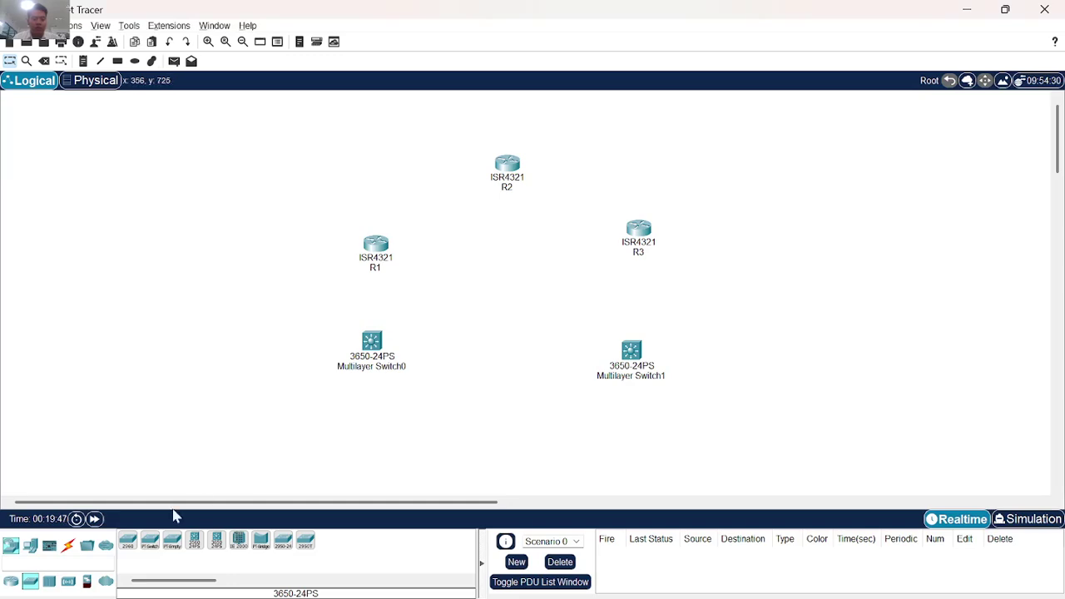
# Connect R1's GigabitEthernet0/0/1 to GigabitEthernet1/0/11 on the multilayer switch below it with a copper straight-through cable, following the lab diagram.
pyautogui.click(68, 547)
pyautogui.hotkey('alt', 'Tab')
pyautogui.hotkey('alt', 'Tab')
pyautogui.click(171, 541)
pyautogui.click(376, 246)
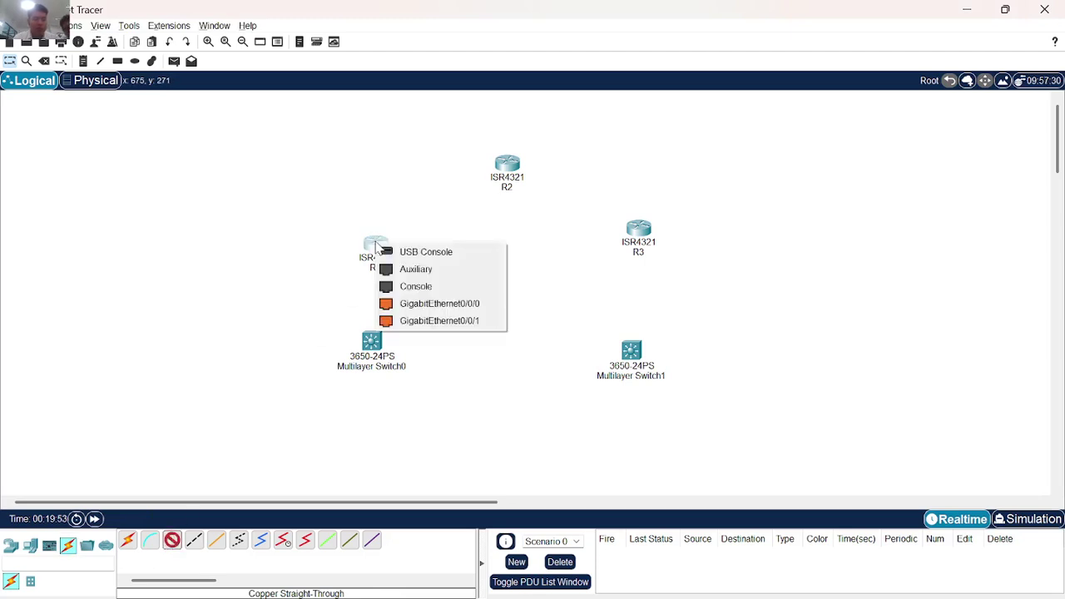
pyautogui.press('Escape')
pyautogui.hotkey('alt', 'Tab')
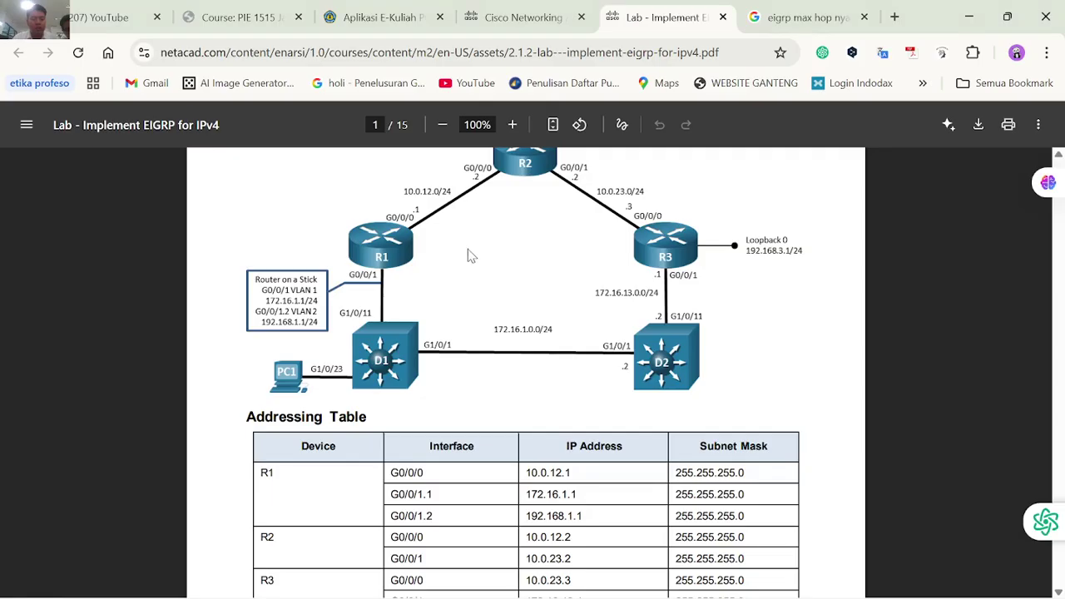
pyautogui.hotkey('alt', 'Tab')
pyautogui.click(376, 246)
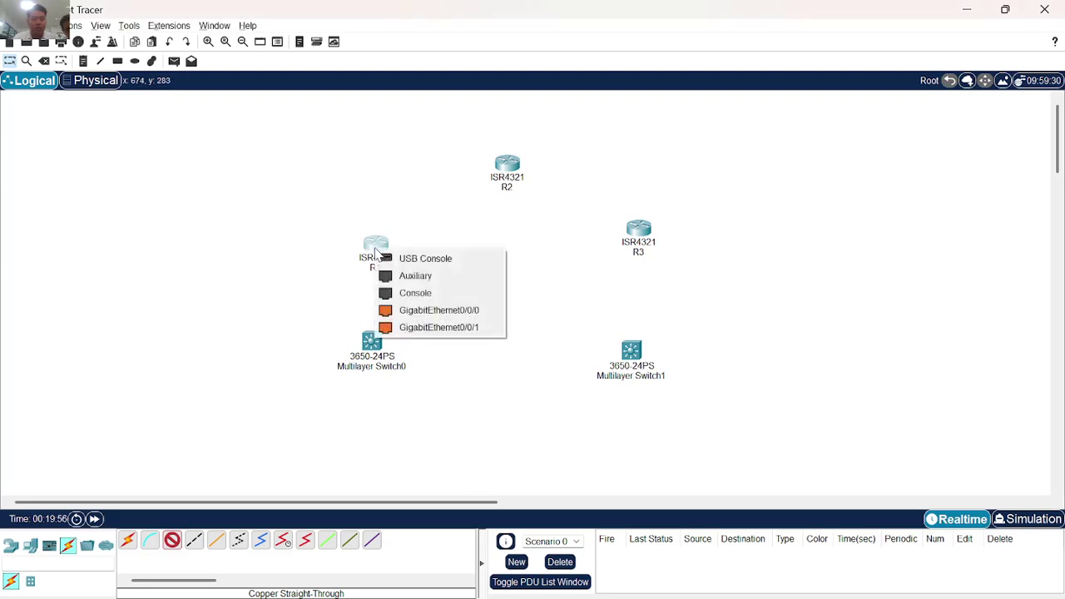
pyautogui.click(410, 329)
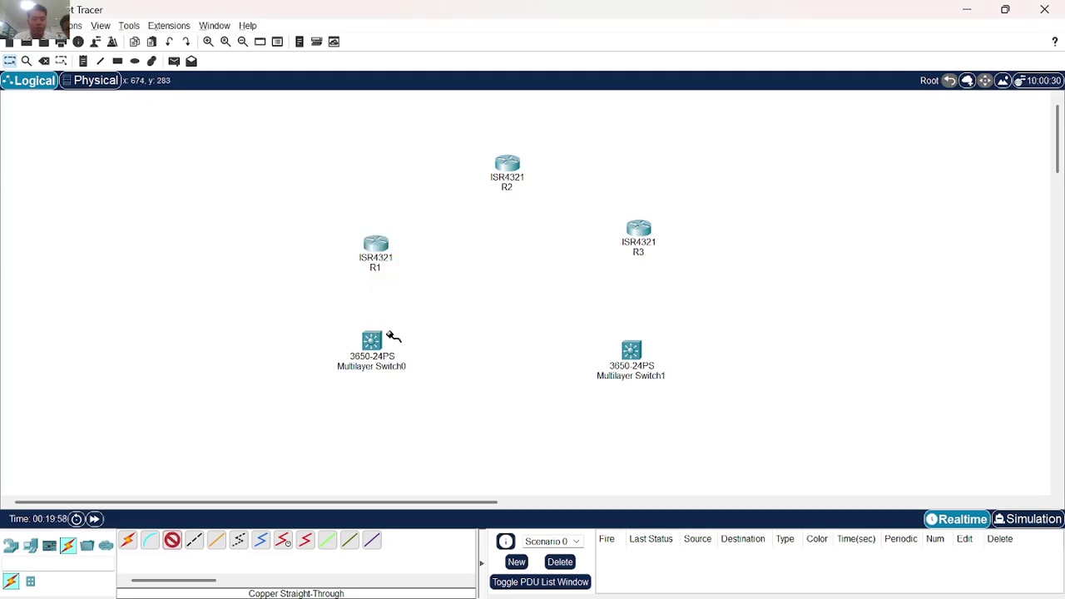
pyautogui.click(379, 341)
pyautogui.hotkey('alt', 'Tab')
pyautogui.hotkey('alt', 'Tab')
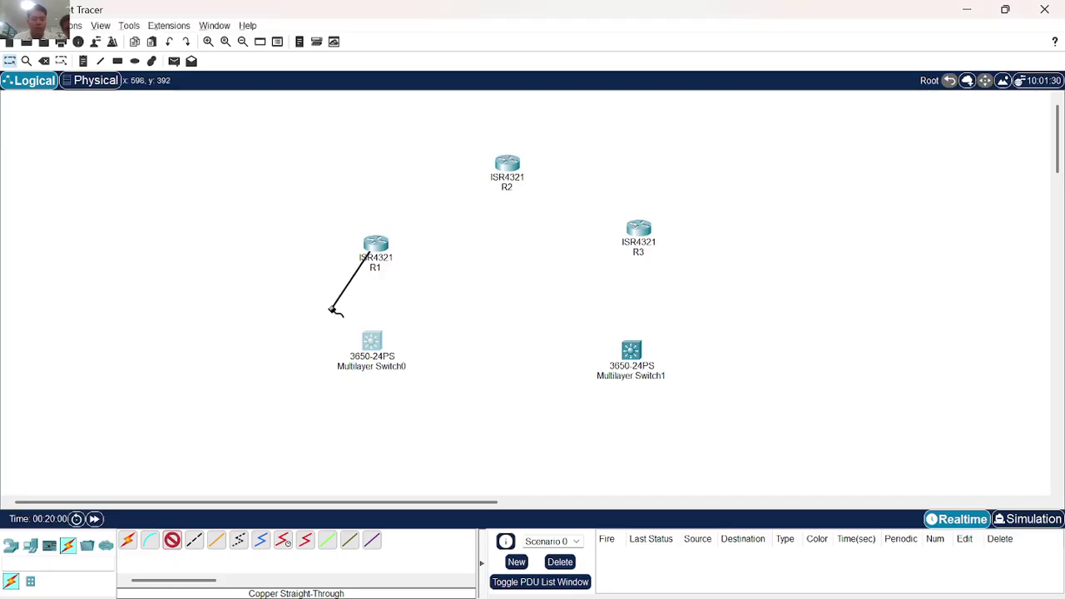
pyautogui.click(374, 339)
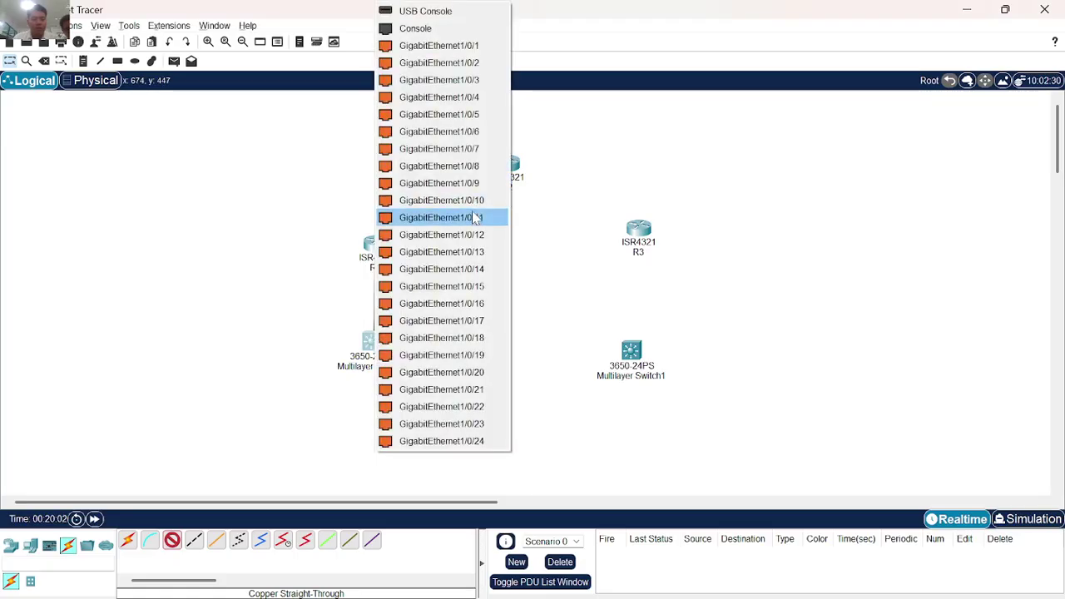
pyautogui.click(475, 217)
pyautogui.hotkey('alt', 'Tab')
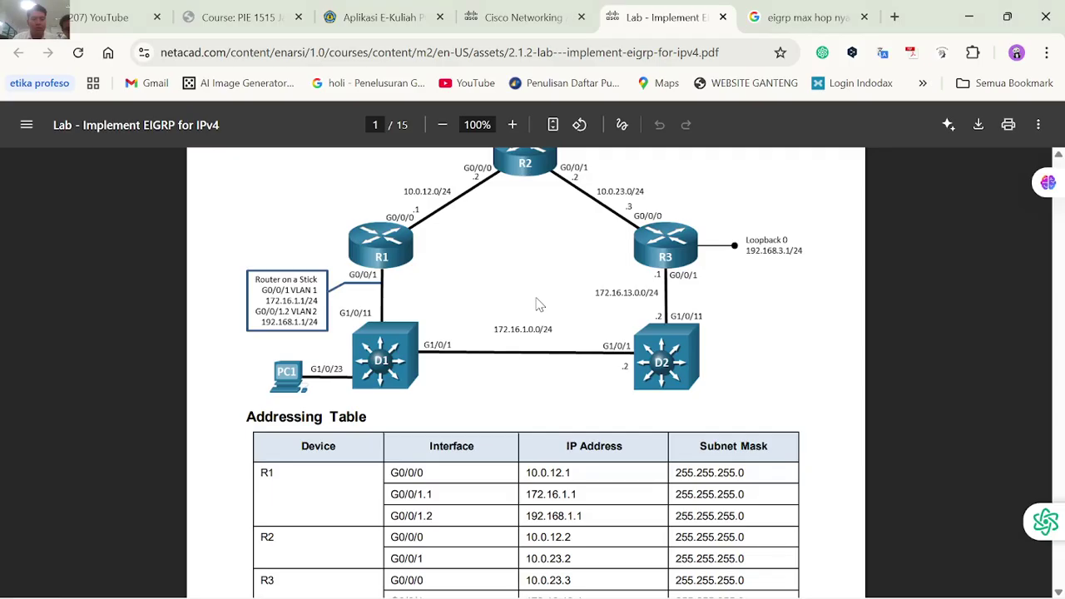
pyautogui.hotkey('alt', 'Tab')
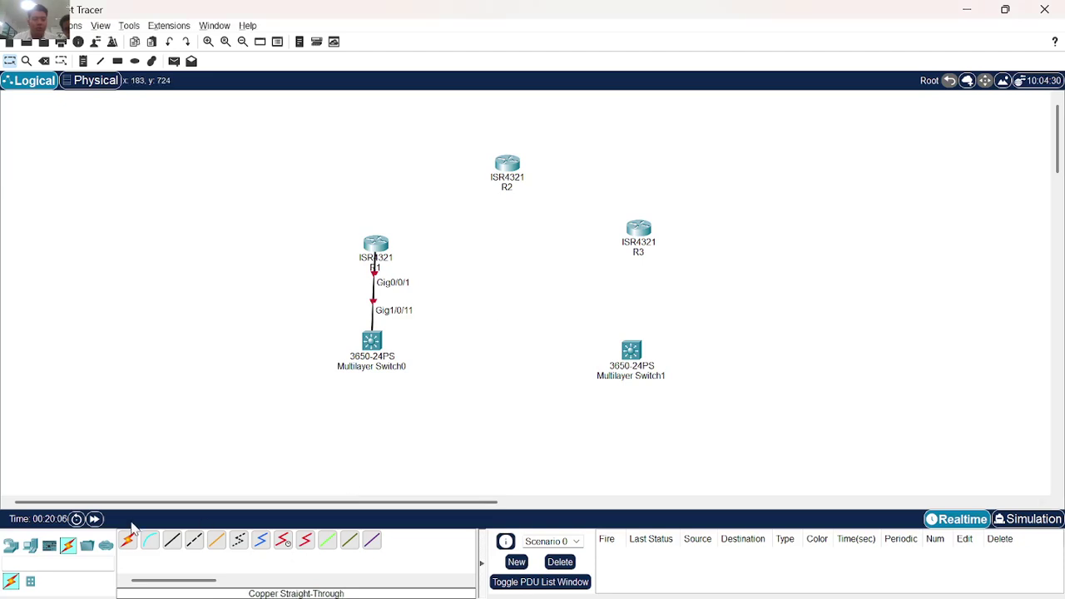
# Connect GigabitEthernet1/0/1 on the multilayer switch below R1 to GigabitEthernet1/0/1 on the one below R3 with a copper straight-through cable.
pyautogui.hotkey('alt', 'Tab')
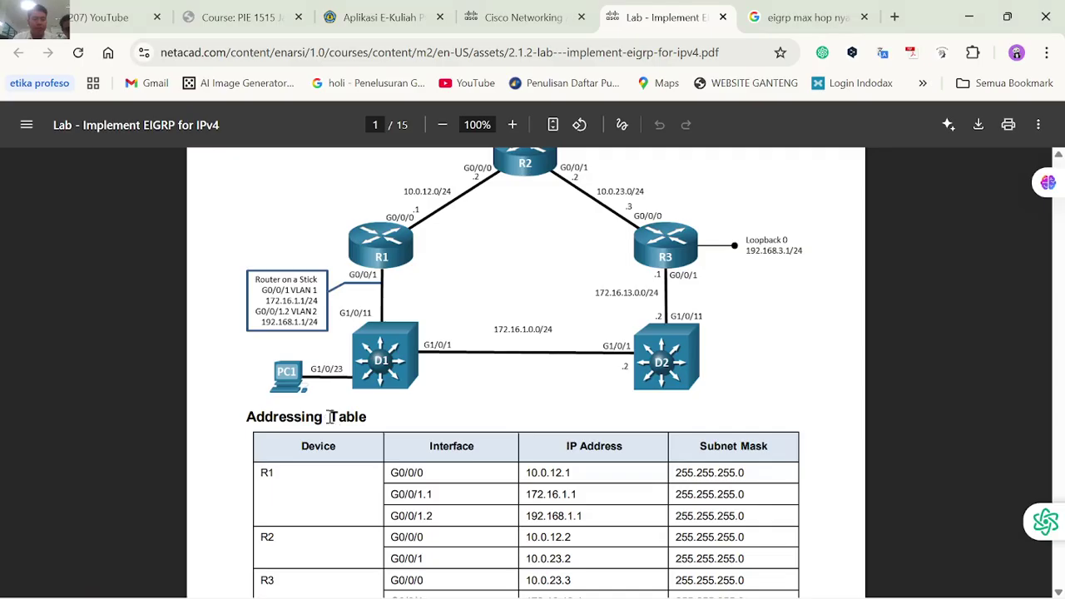
pyautogui.hotkey('alt', 'Tab')
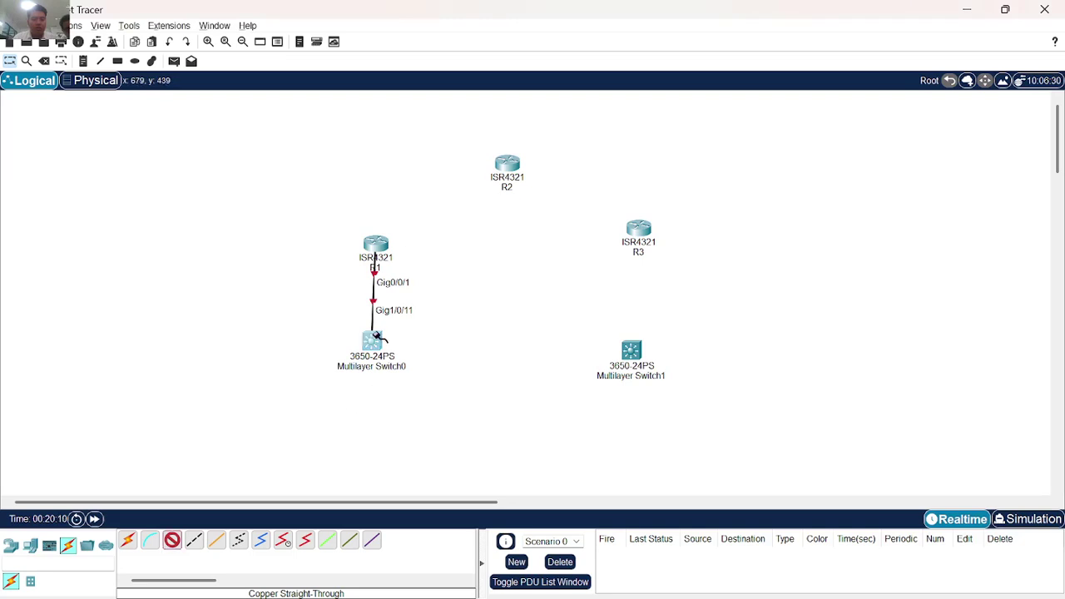
pyautogui.click(376, 339)
pyautogui.click(444, 48)
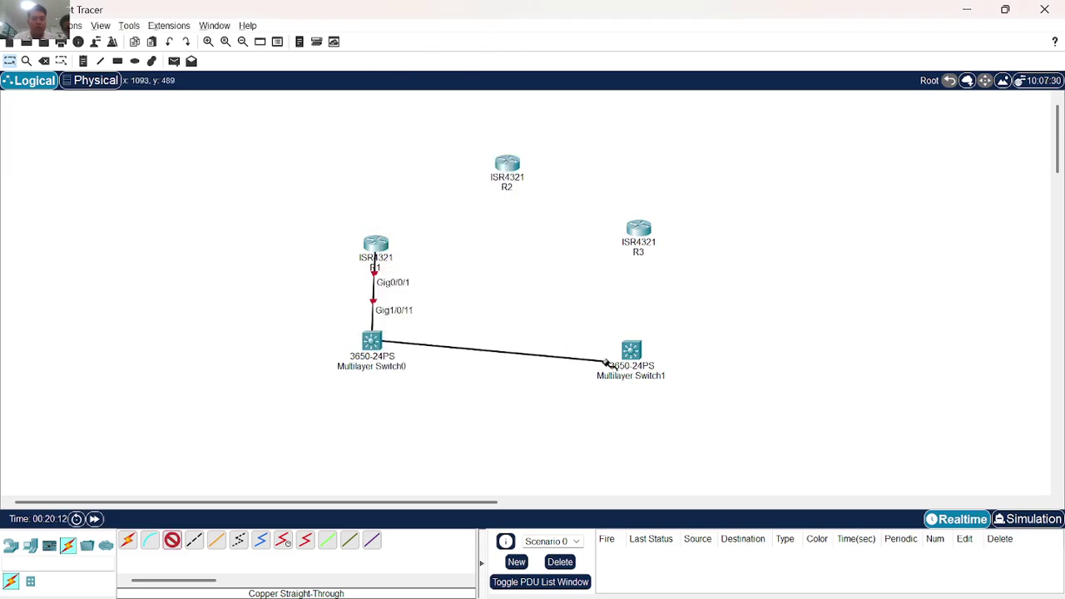
pyautogui.click(634, 353)
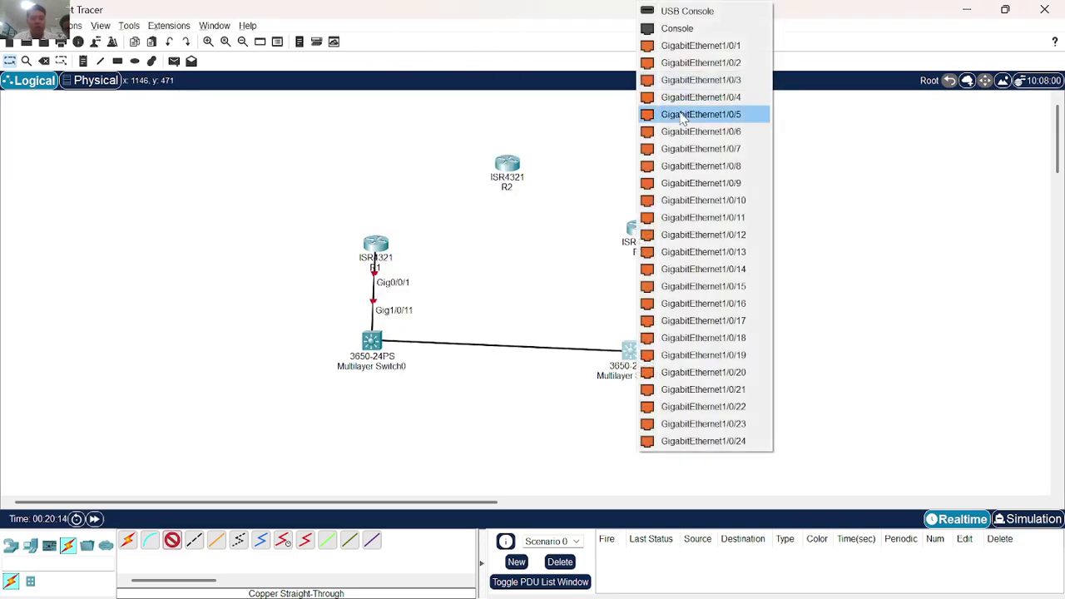
pyautogui.click(682, 48)
# Connect R3's GigabitEthernet0/0/0 to GigabitEthernet1/0/11 on the multilayer switch below it with a copper straight-through cable.
pyautogui.hotkey('alt', 'Tab')
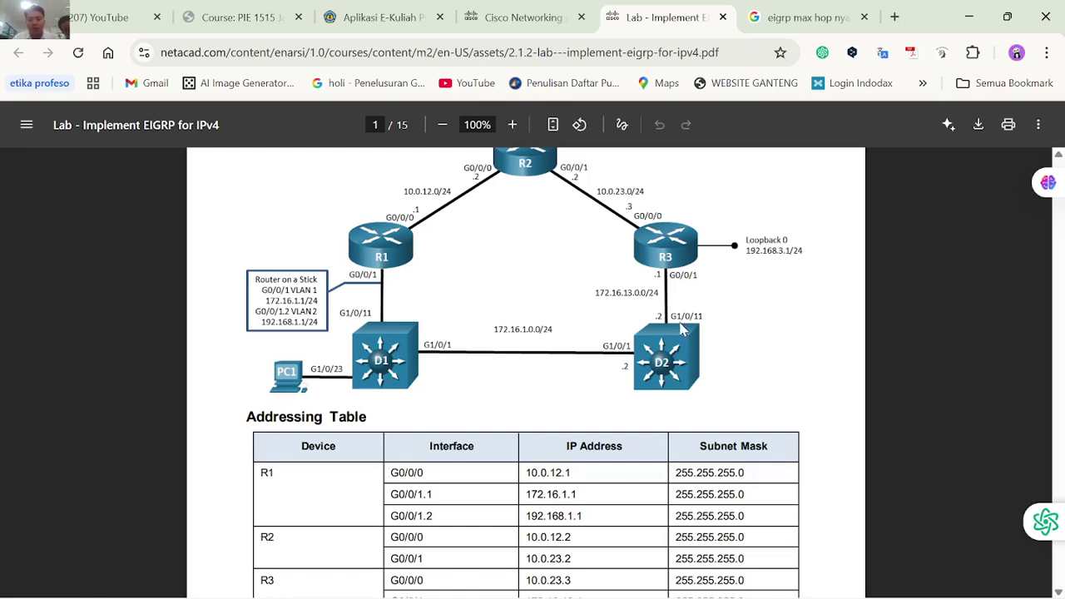
pyautogui.hotkey('alt', 'Tab')
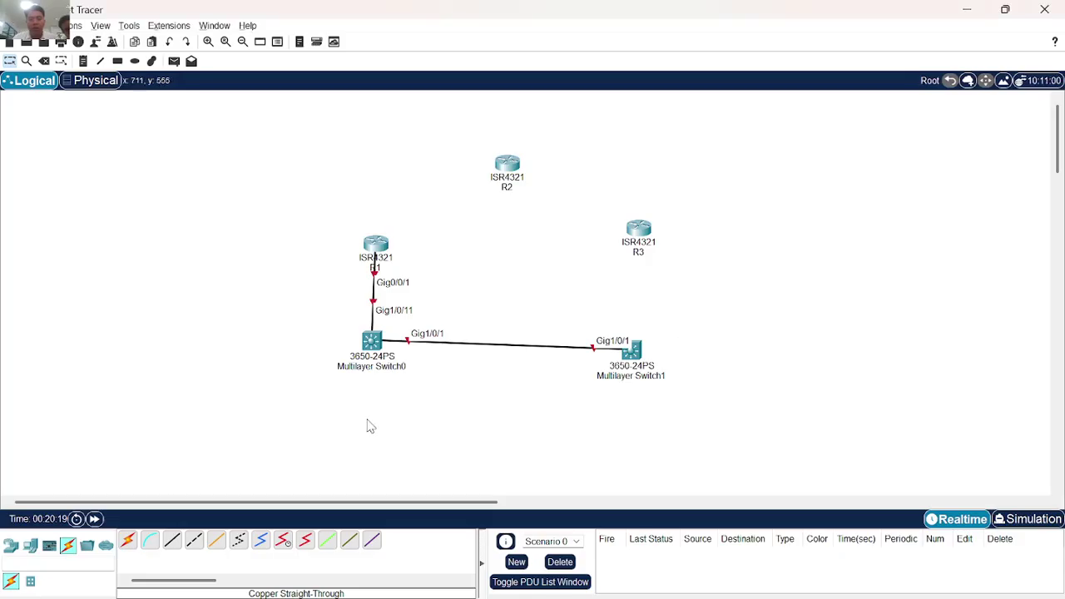
pyautogui.click(174, 542)
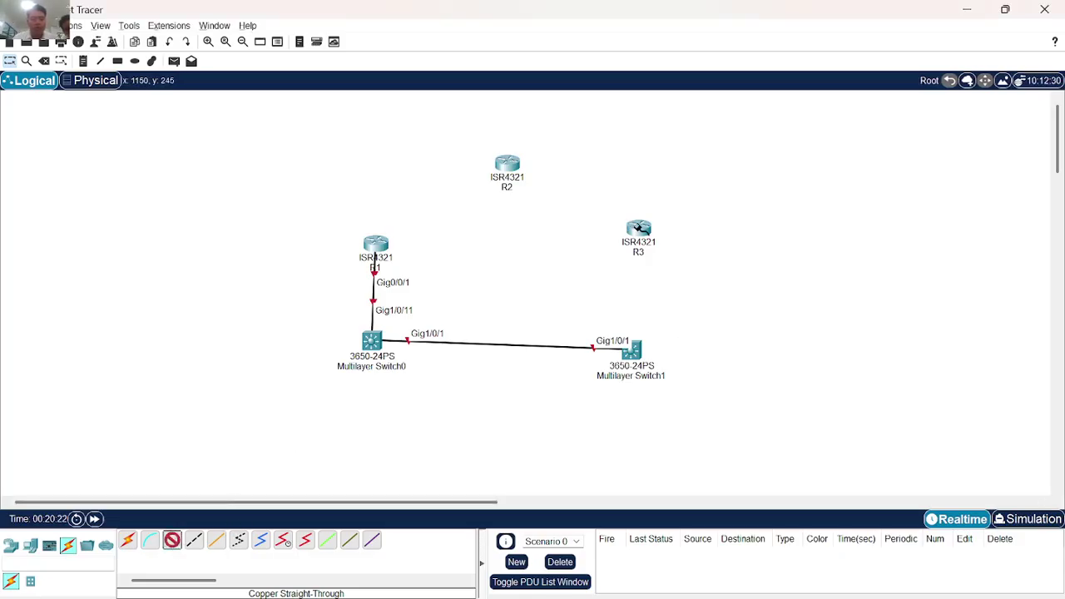
pyautogui.hotkey('alt', 'Tab')
pyautogui.hotkey('alt', 'Tab')
pyautogui.click(642, 230)
pyautogui.click(691, 292)
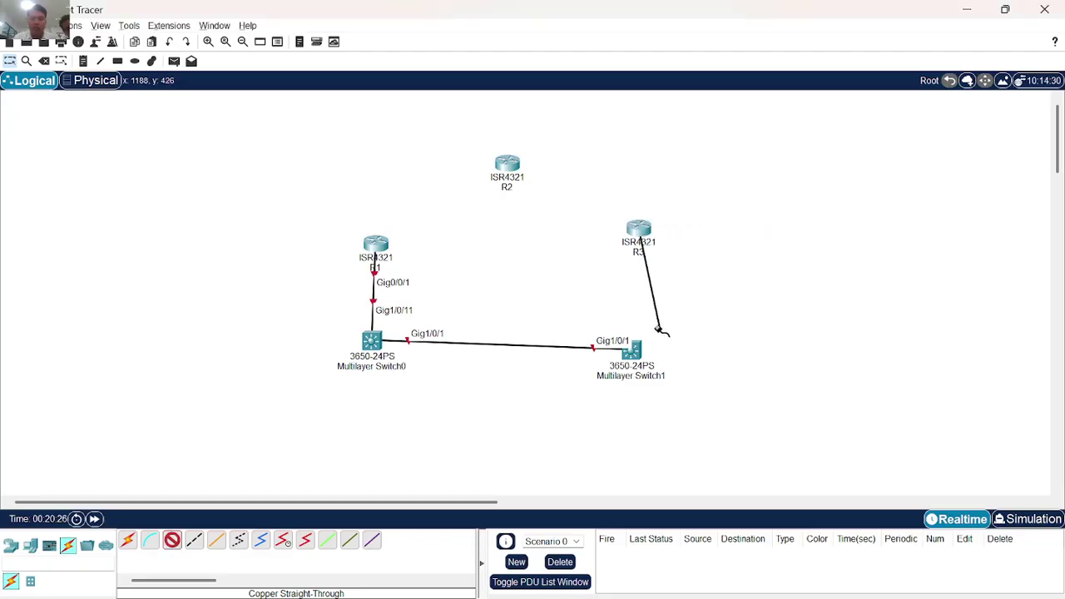
pyautogui.click(638, 353)
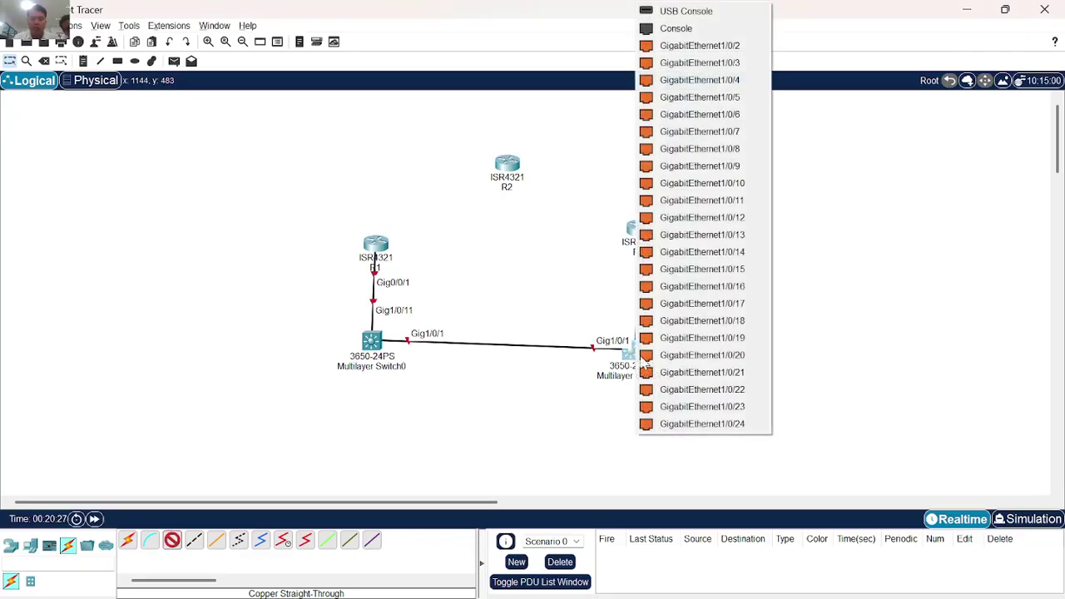
pyautogui.click(714, 200)
# Check the lab diagram's router links and connect R2's GigabitEthernet0/0/0 to R1's GigabitEthernet0/0/0 with a copper straight-through cable.
pyautogui.hotkey('alt', 'Tab')
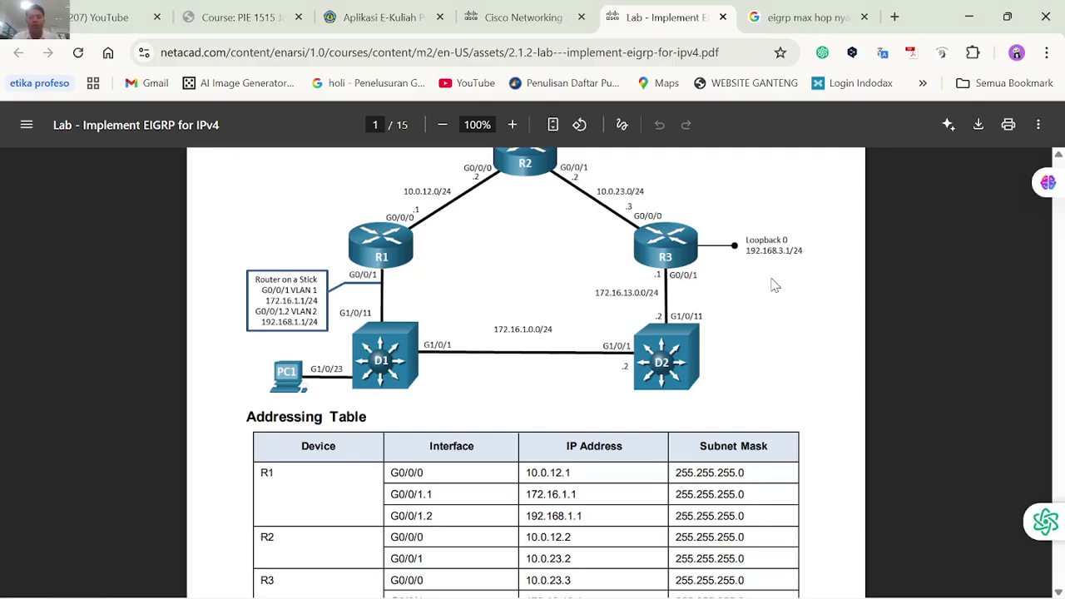
pyautogui.scroll(1, 596, 232)
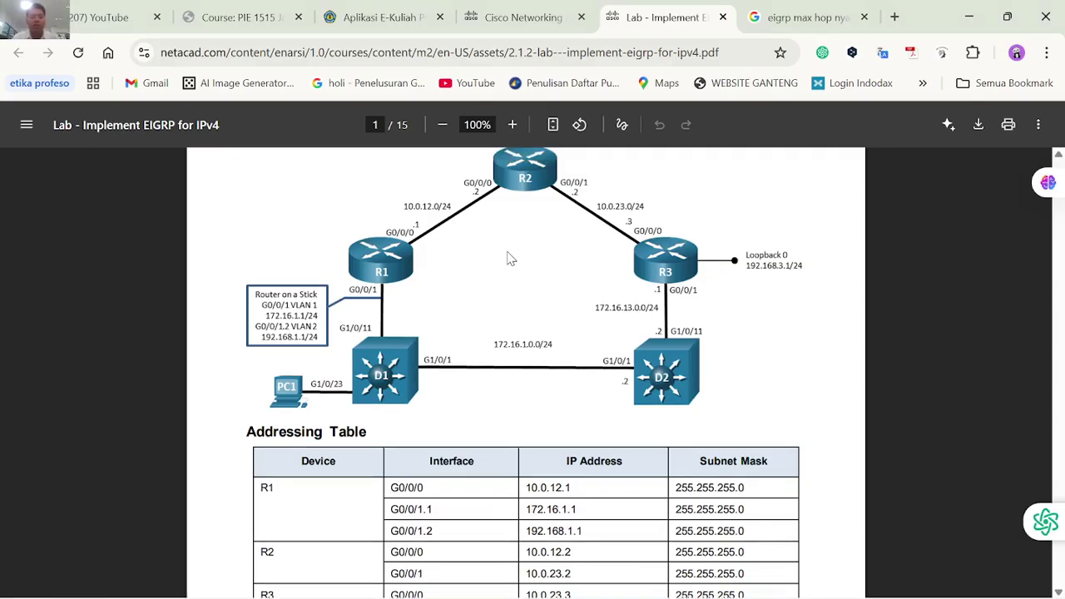
pyautogui.hotkey('alt', 'Tab')
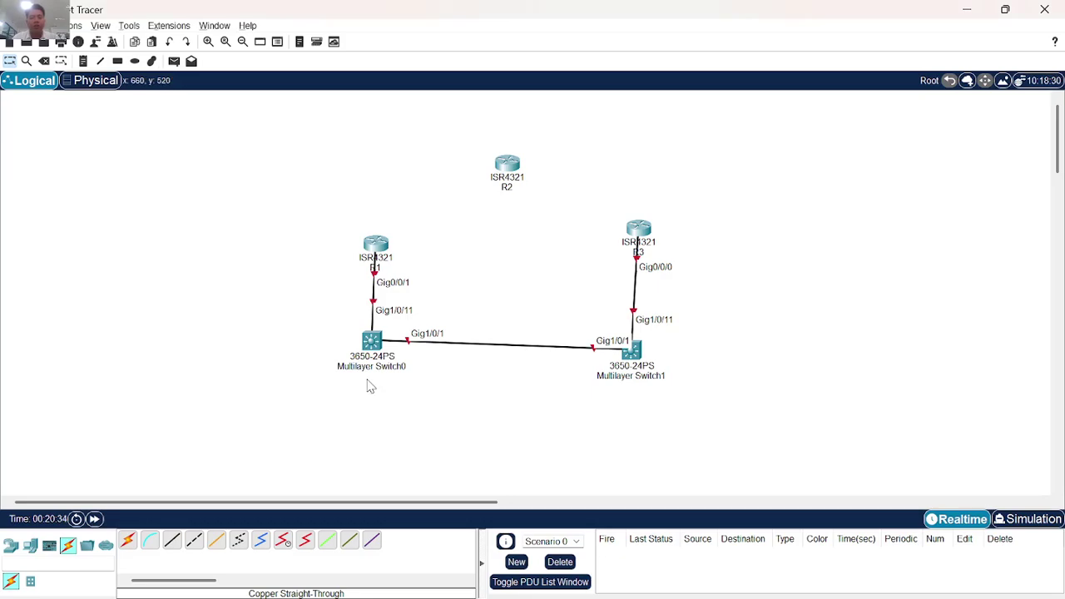
pyautogui.hotkey('alt', 'Tab')
pyautogui.hotkey('alt', 'Tab')
pyautogui.click(172, 540)
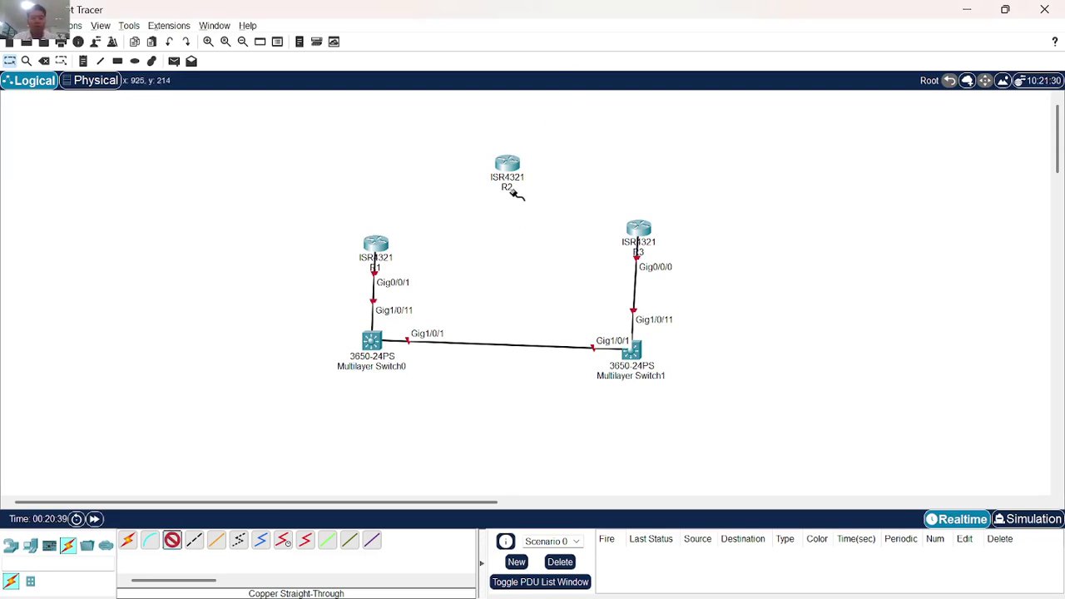
pyautogui.click(509, 165)
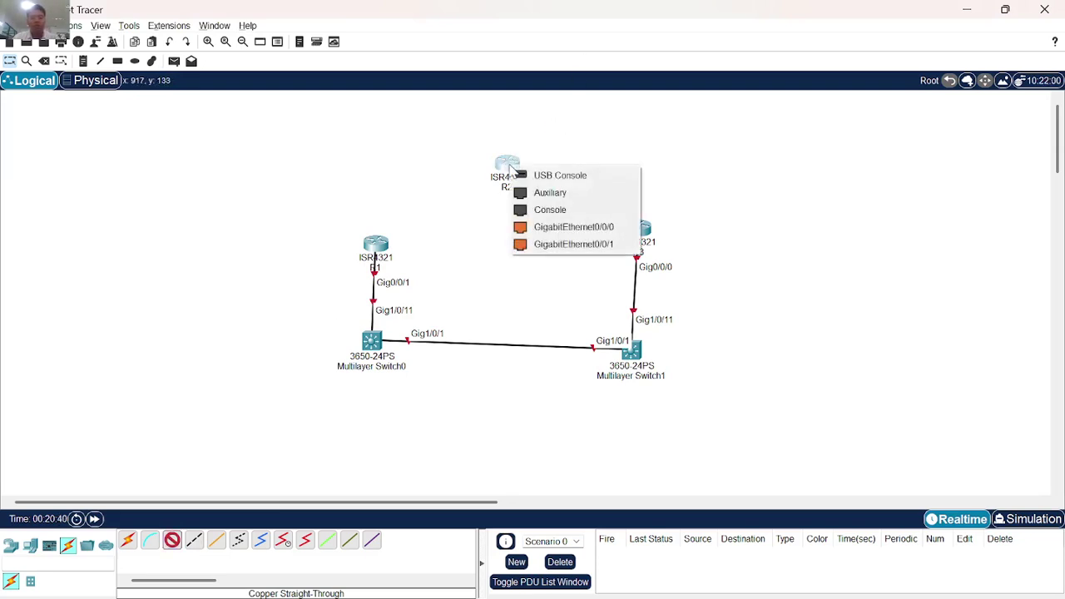
pyautogui.click(549, 229)
pyautogui.click(375, 246)
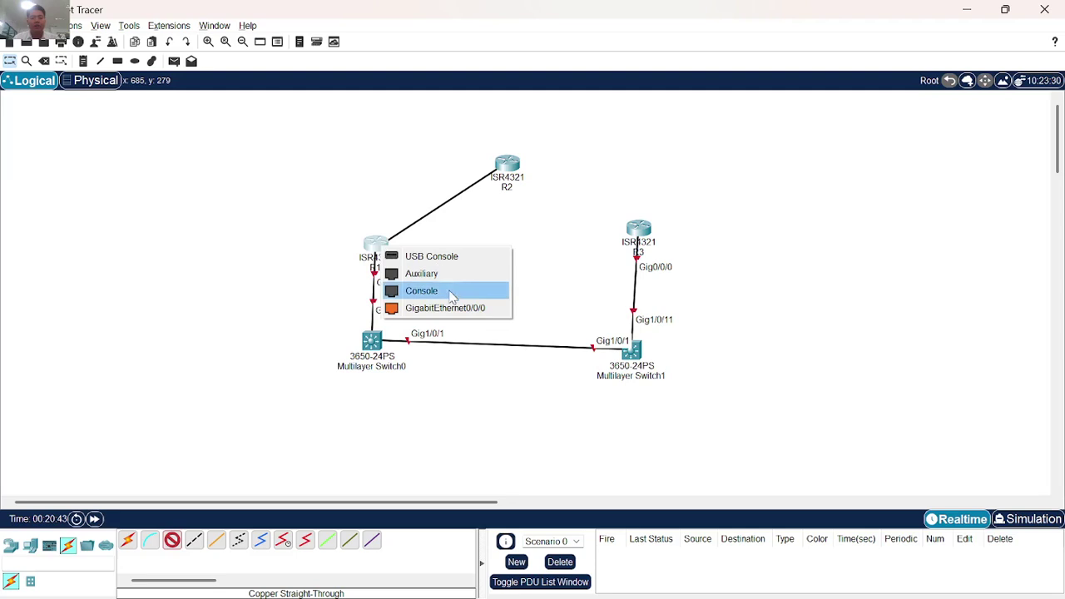
pyautogui.click(449, 308)
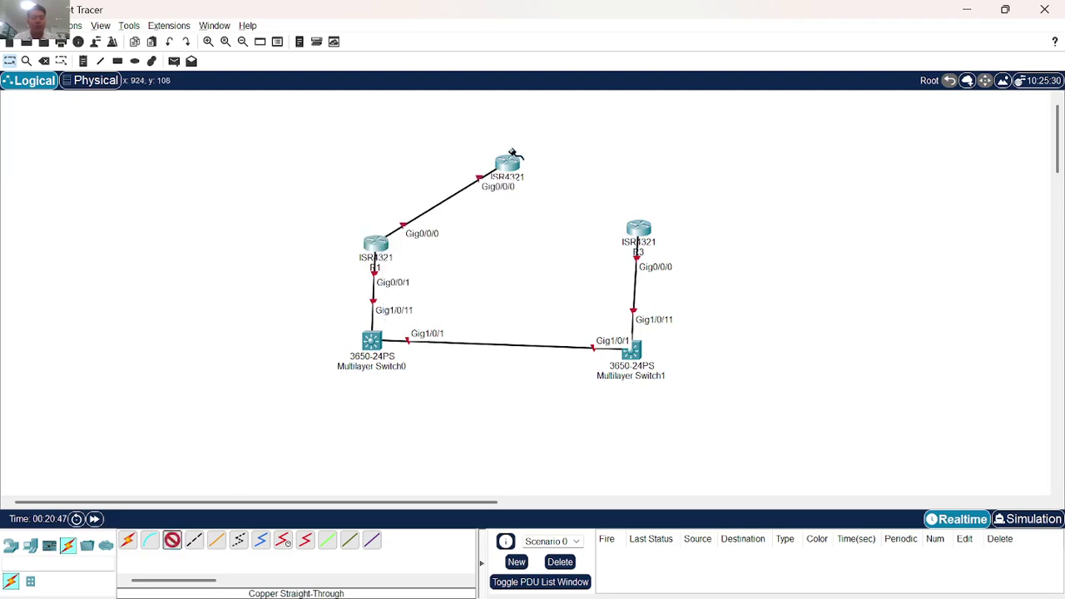
# Connect R2's GigabitEthernet0/0/1 to R3's GigabitEthernet0/0/1 with a copper straight-through cable.
pyautogui.click(510, 161)
pyautogui.click(557, 224)
pyautogui.click(638, 227)
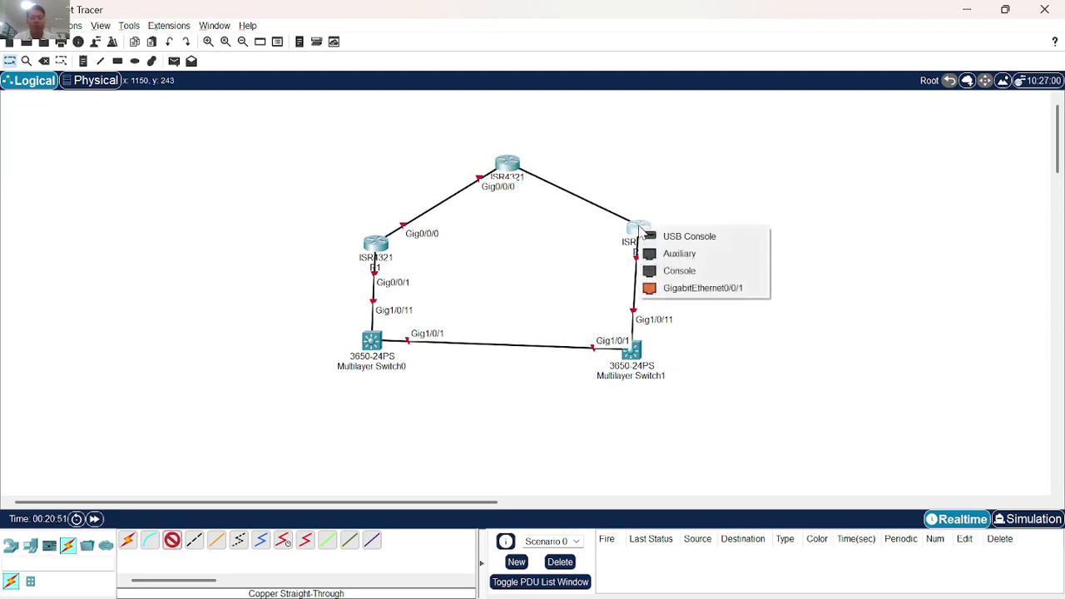
pyautogui.click(703, 288)
# Compare R3's ports with the lab diagram and delete its cables to the switch below and to R2.
pyautogui.hotkey('alt', 'Tab')
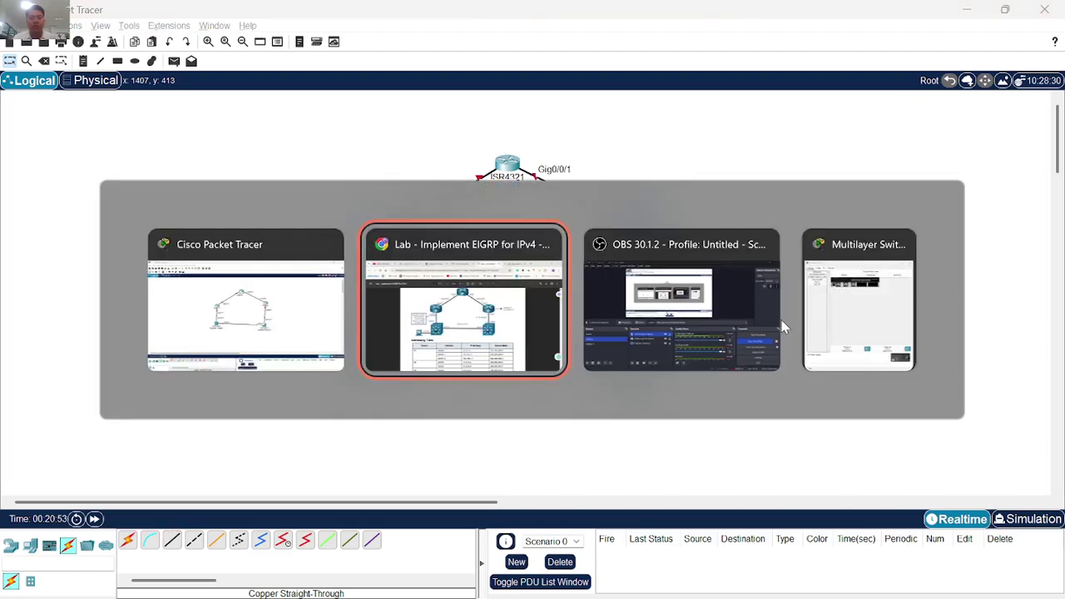
pyautogui.hotkey('alt', 'Tab')
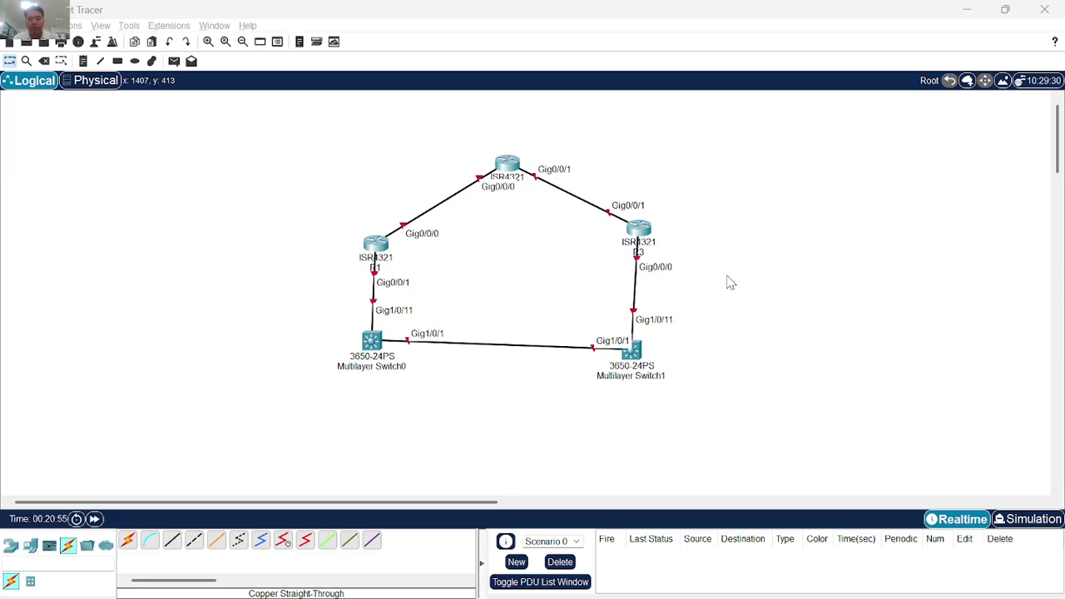
pyautogui.click(44, 61)
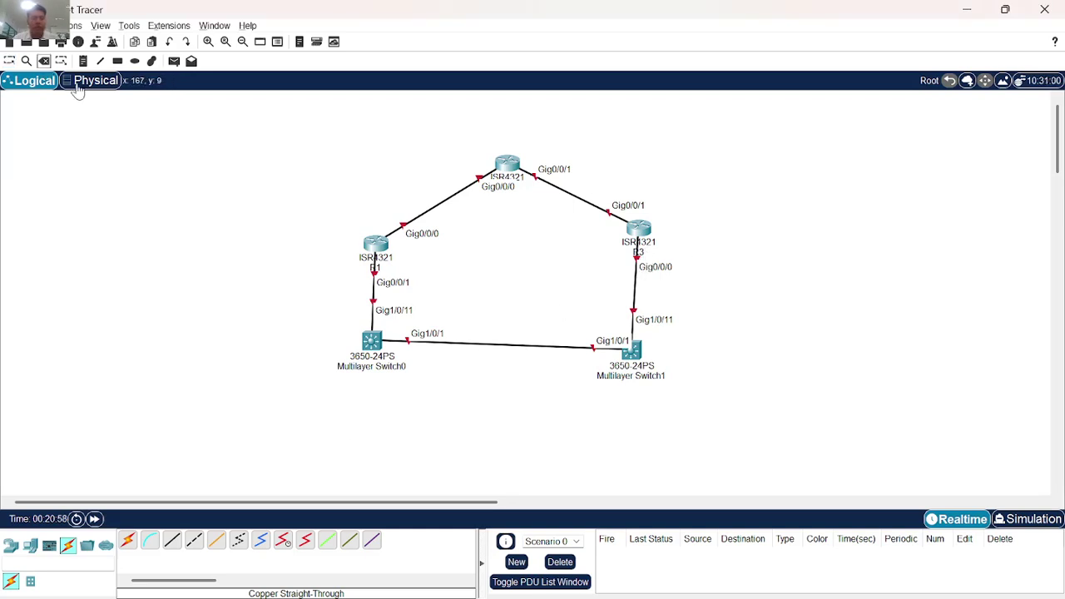
pyautogui.click(633, 282)
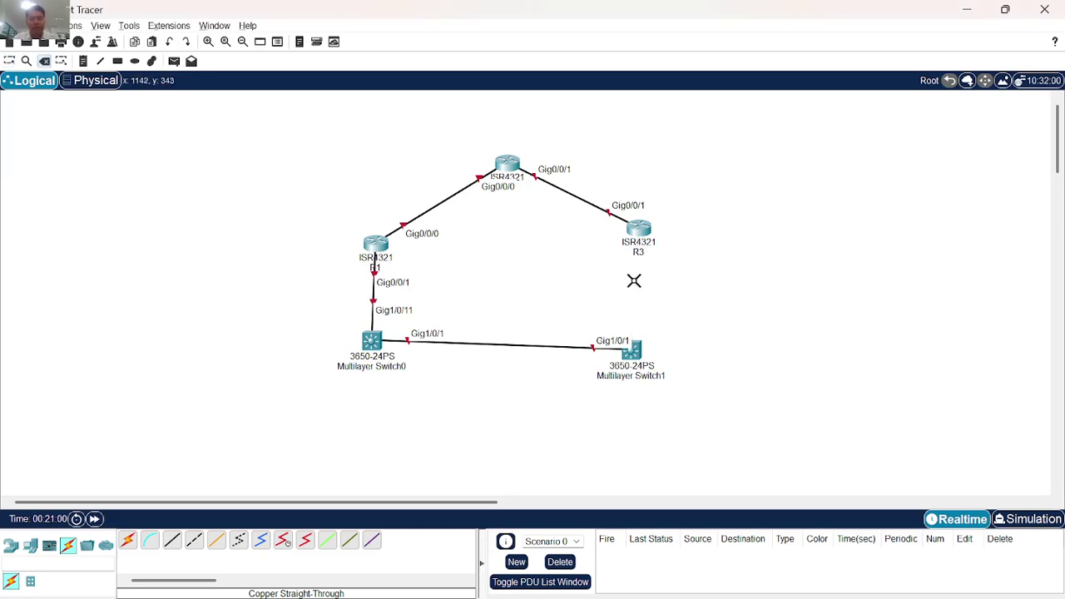
pyautogui.click(592, 206)
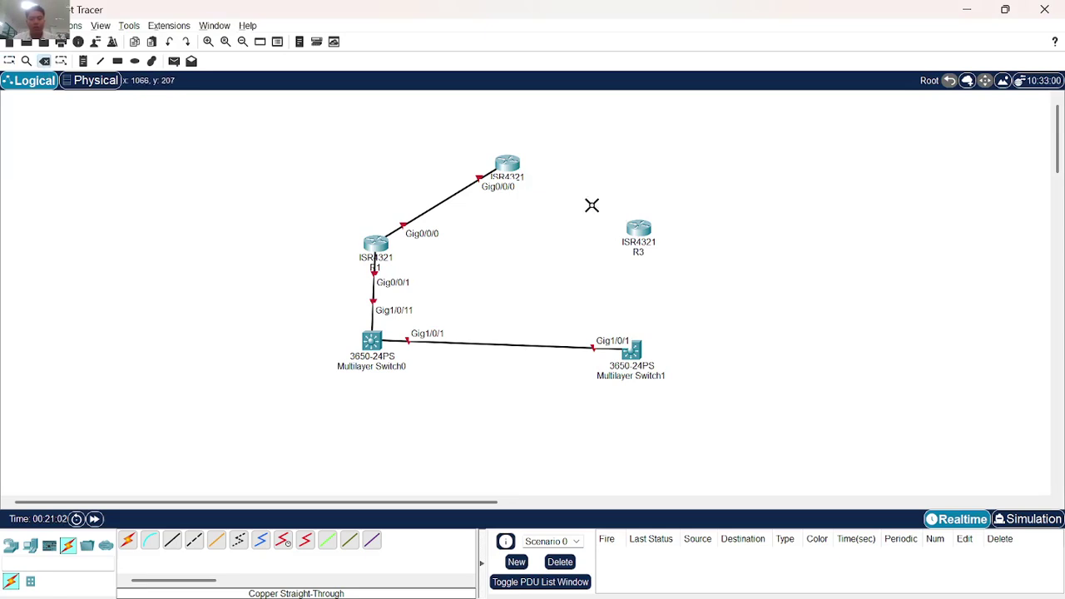
# Connect R2's GigabitEthernet0/0/1 to R3's GigabitEthernet0/0/0 with a copper straight-through cable, following the lab diagram.
pyautogui.click(172, 539)
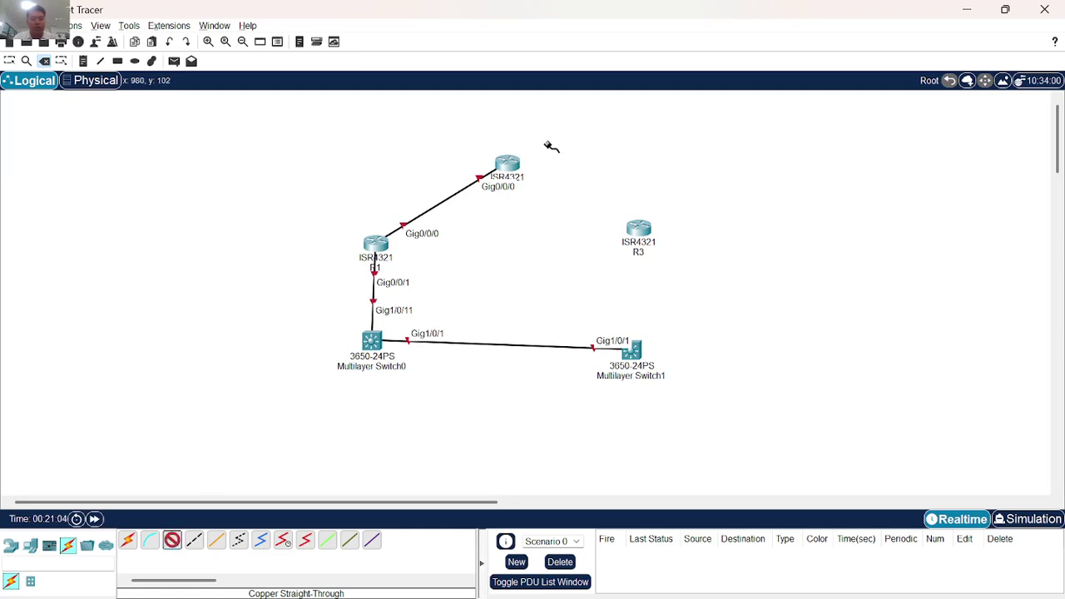
pyautogui.click(509, 164)
pyautogui.click(607, 232)
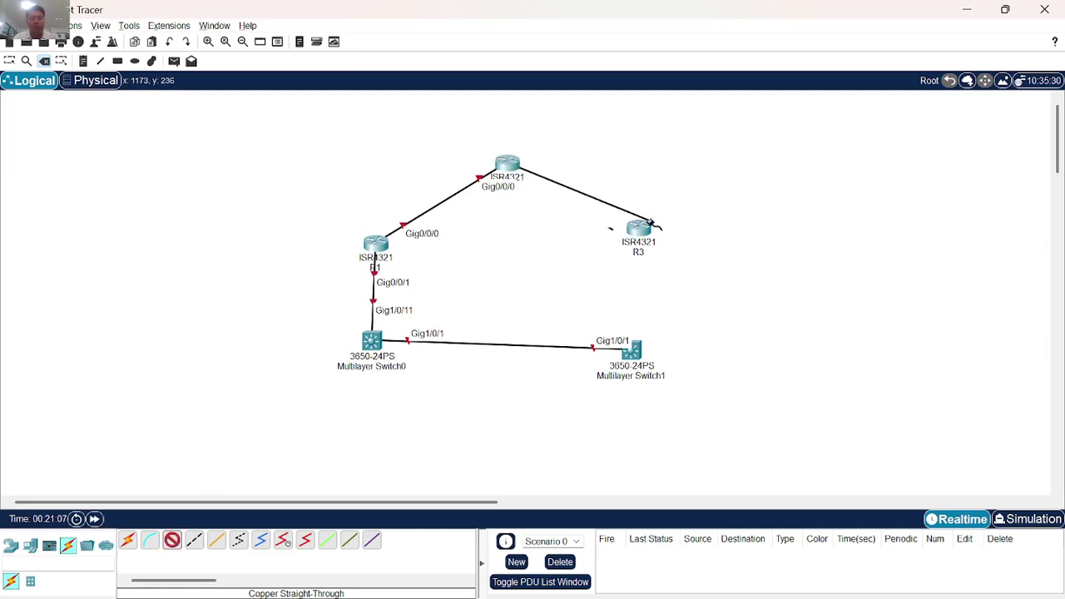
pyautogui.hotkey('alt', 'Tab')
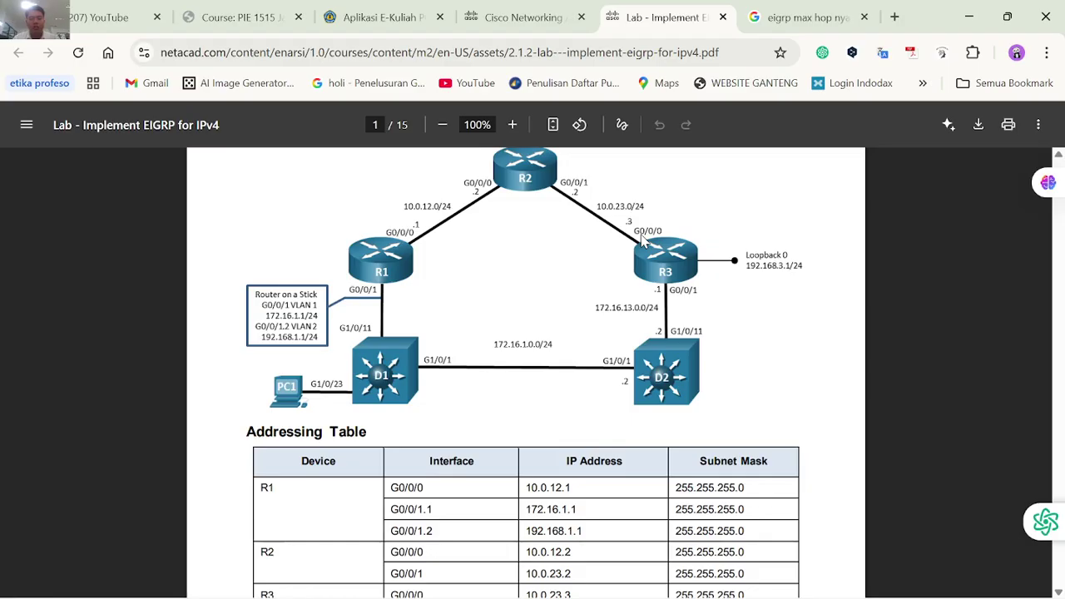
pyautogui.hotkey('alt', 'Tab')
pyautogui.click(642, 233)
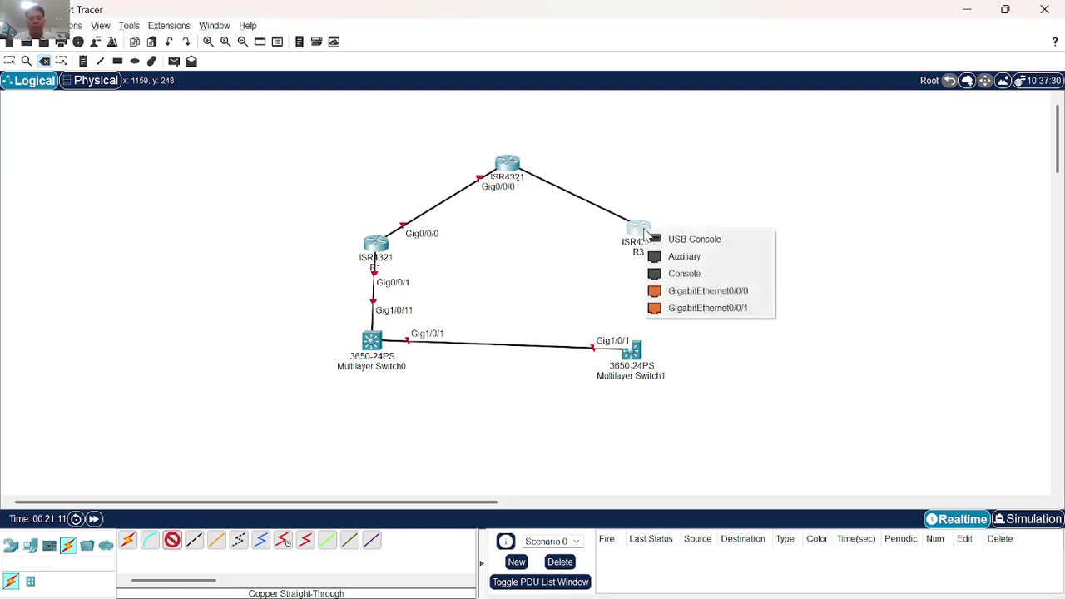
pyautogui.click(701, 296)
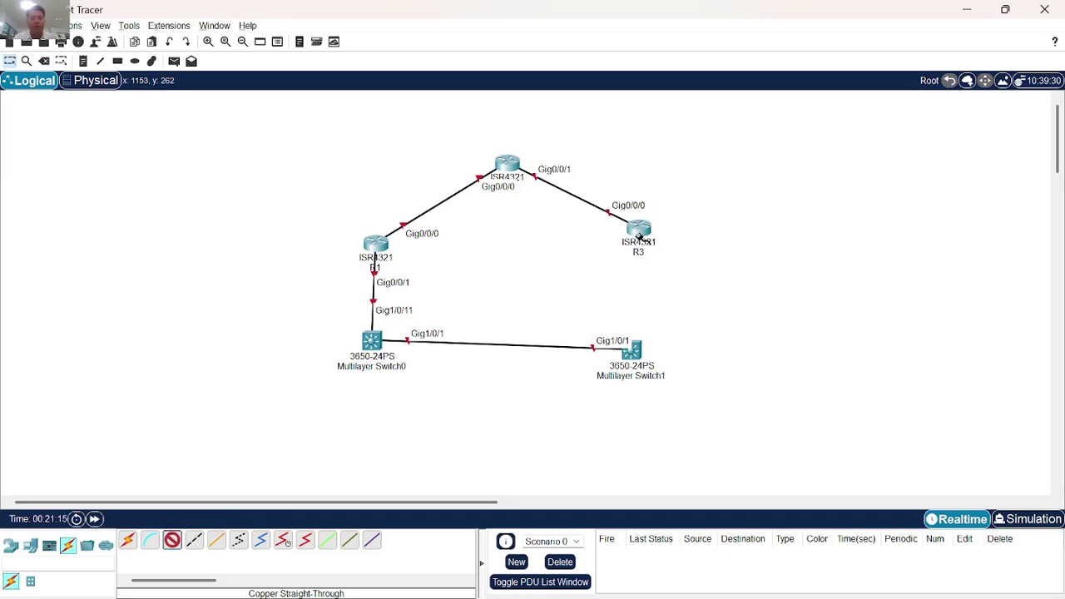
# Run a copper straight-through cable from R3's GigabitEthernet0/0/1 to the multilayer switch below it.
pyautogui.click(640, 232)
pyautogui.click(684, 298)
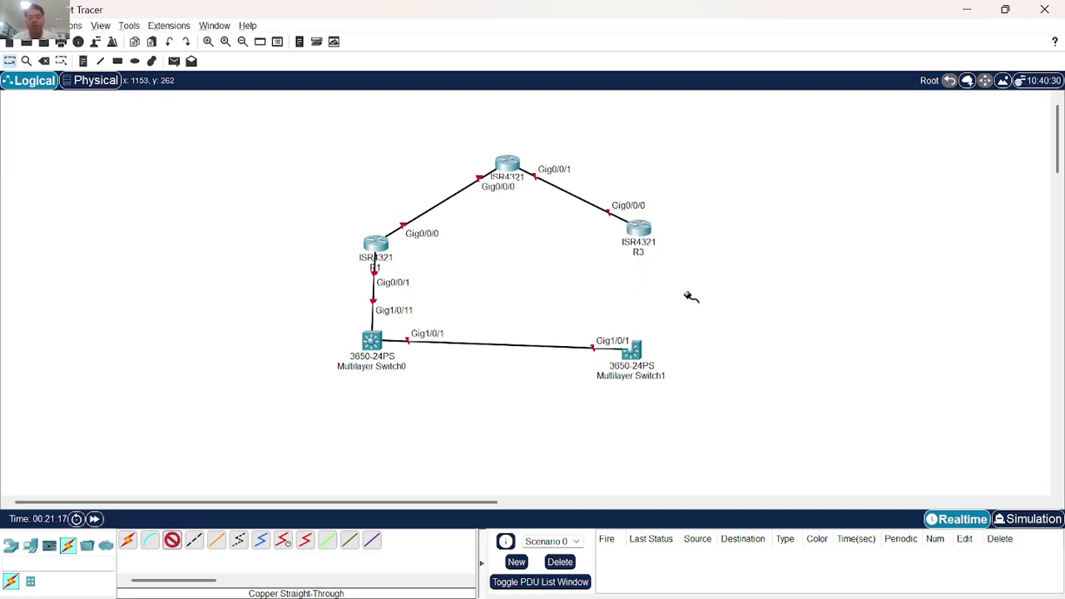
pyautogui.click(634, 352)
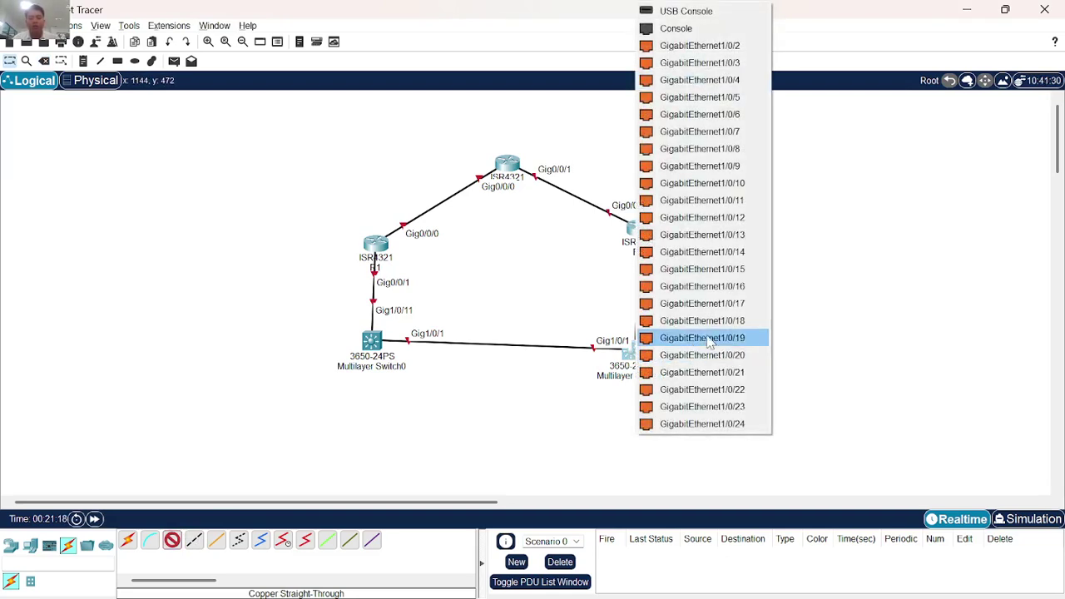
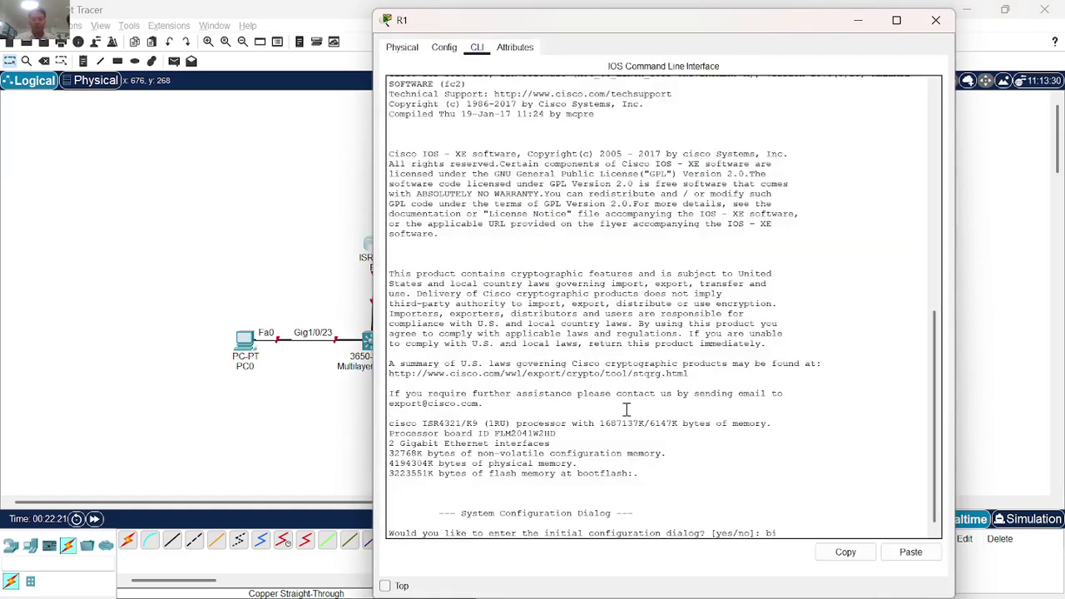
# Answer no to R1's initial configuration dialog and continue to the router's command prompt.
pyautogui.write('bo')
pyautogui.press('Return')
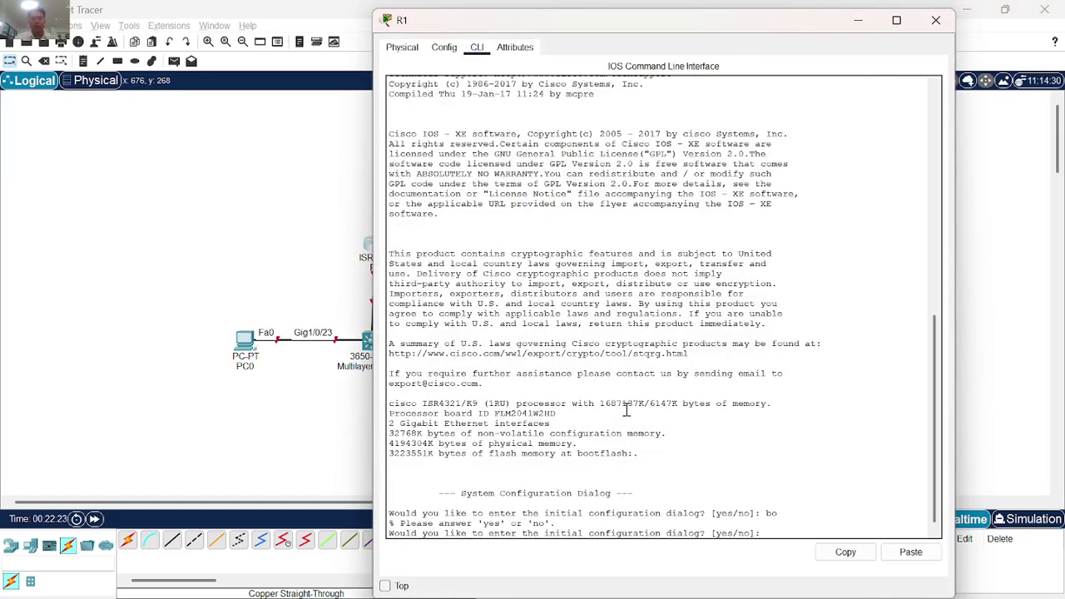
pyautogui.write('no')
pyautogui.press('Return')
pyautogui.press('Return')
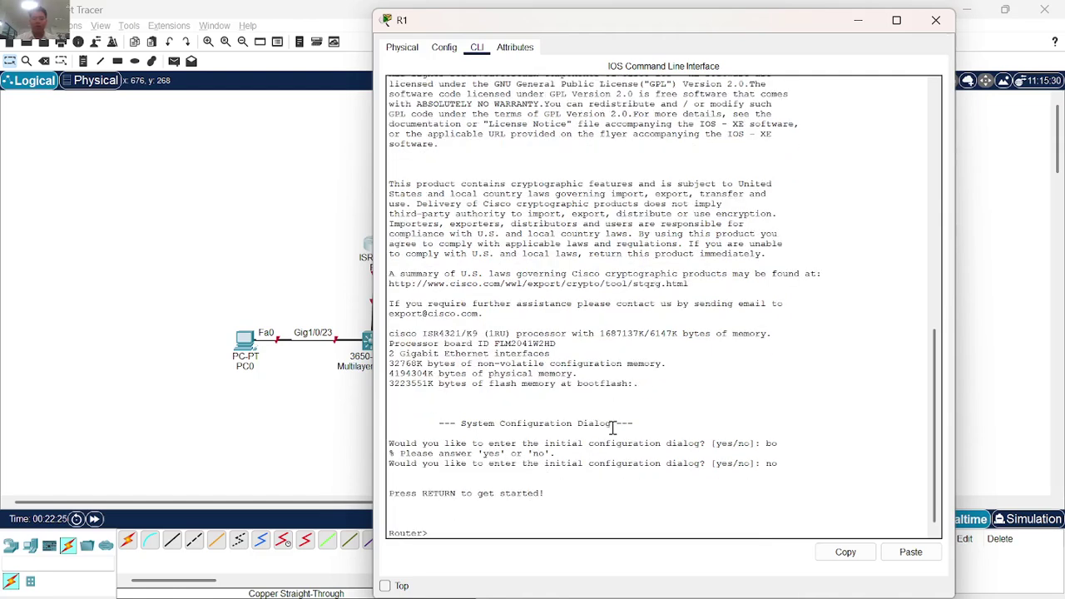
# Try to paste the copied Router R1 commands from the lab document at R1's user-level prompt.
pyautogui.hotkey('alt', 'Tab')
pyautogui.hotkey('alt', 'Tab')
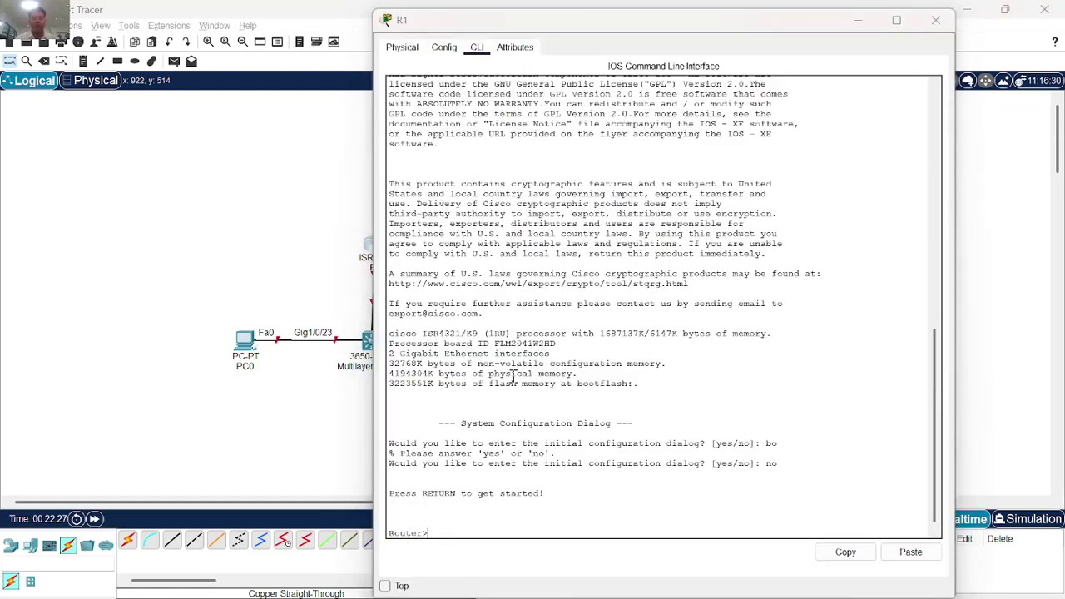
pyautogui.hotkey('alt', 'Tab')
pyautogui.press('Tab')
pyautogui.hotkey('alt', 'Tab')
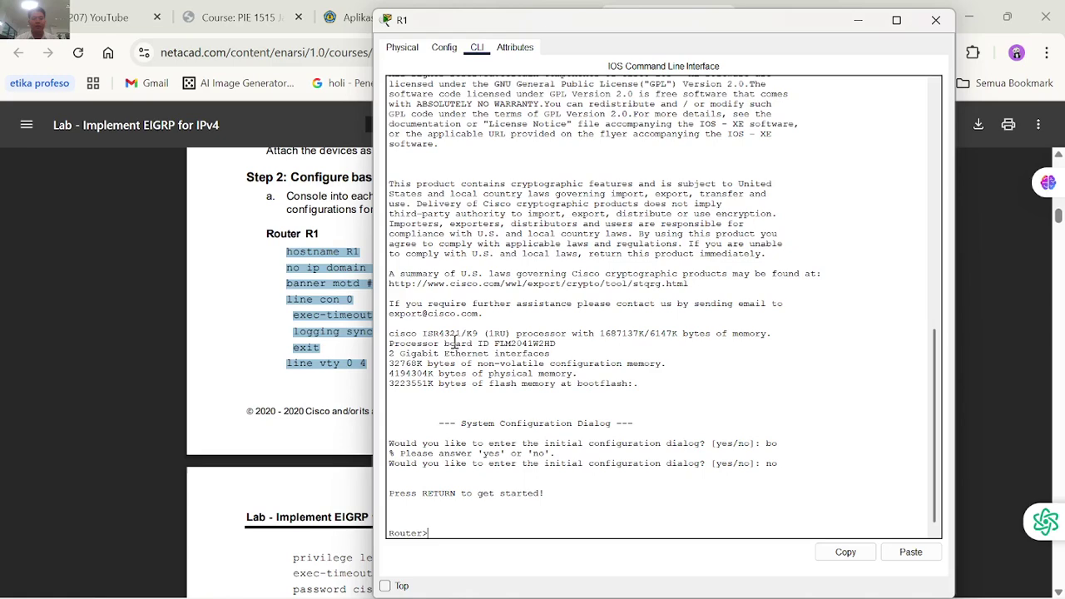
pyautogui.rightClick(446, 515)
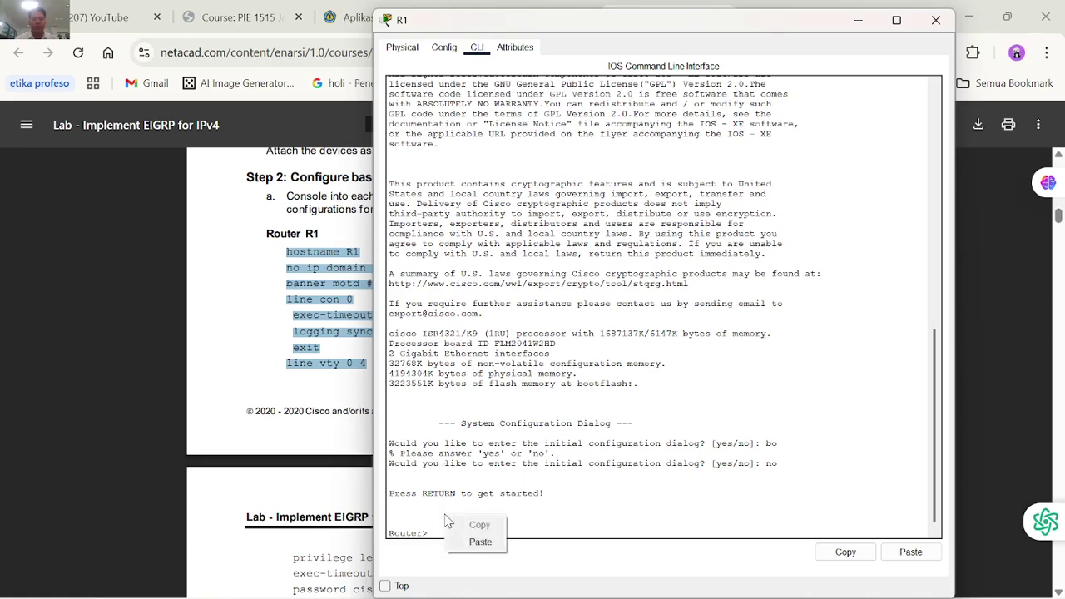
pyautogui.click(481, 543)
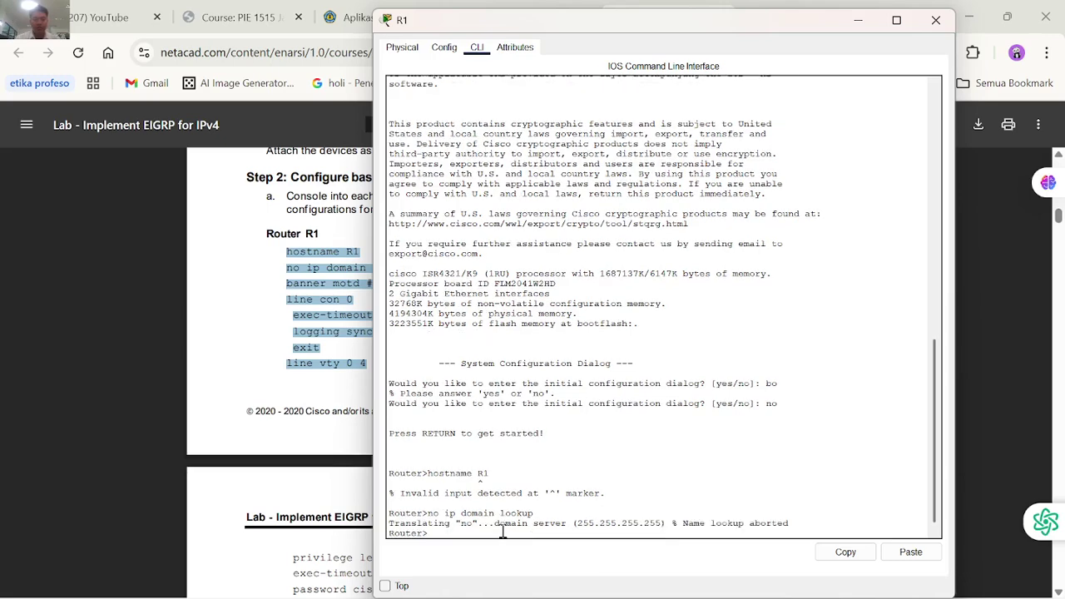
# Enter global configuration mode on R1 and paste the lab commands from hostname R1 through line vty 0 4.
pyautogui.scroll(-1, 309, 425)
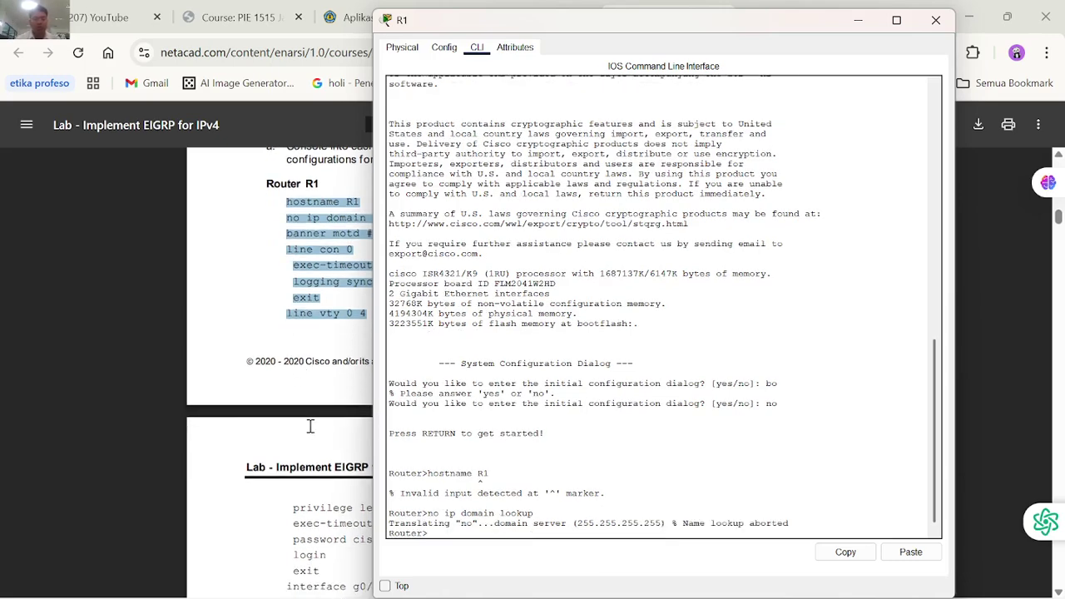
pyautogui.scroll(-1, 309, 425)
pyautogui.scroll(2, 309, 425)
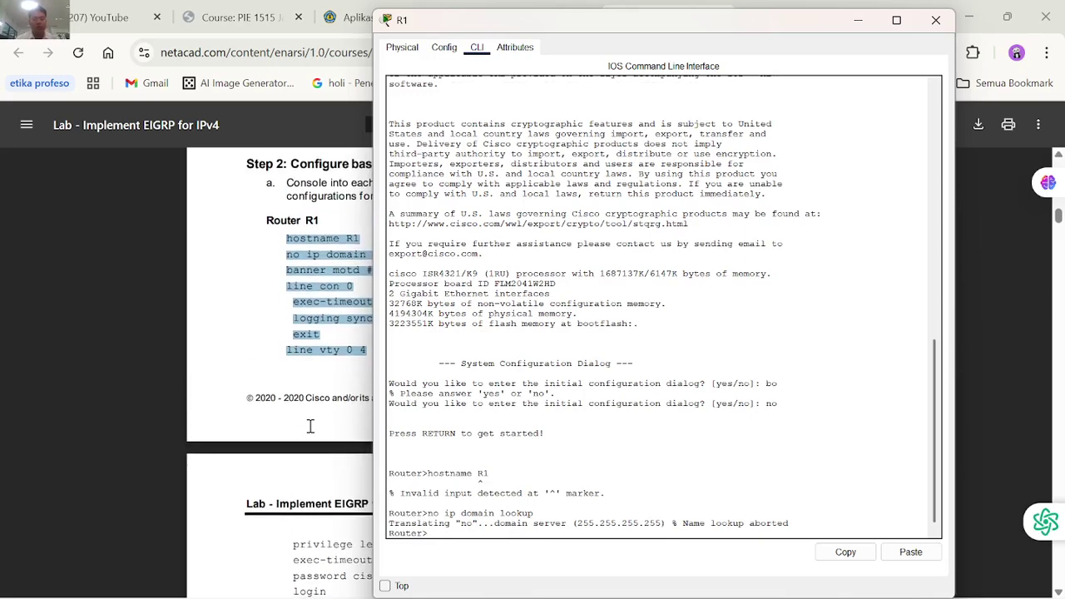
pyautogui.press('Return')
pyautogui.write('c')
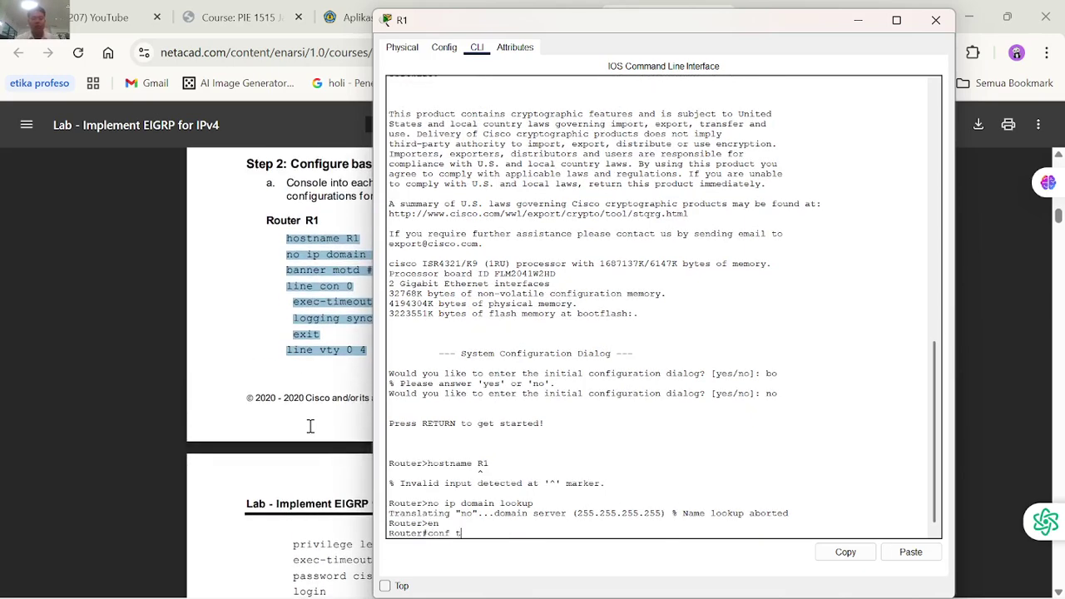
pyautogui.write('onf t')
pyautogui.press('Return')
pyautogui.rightClick(493, 531)
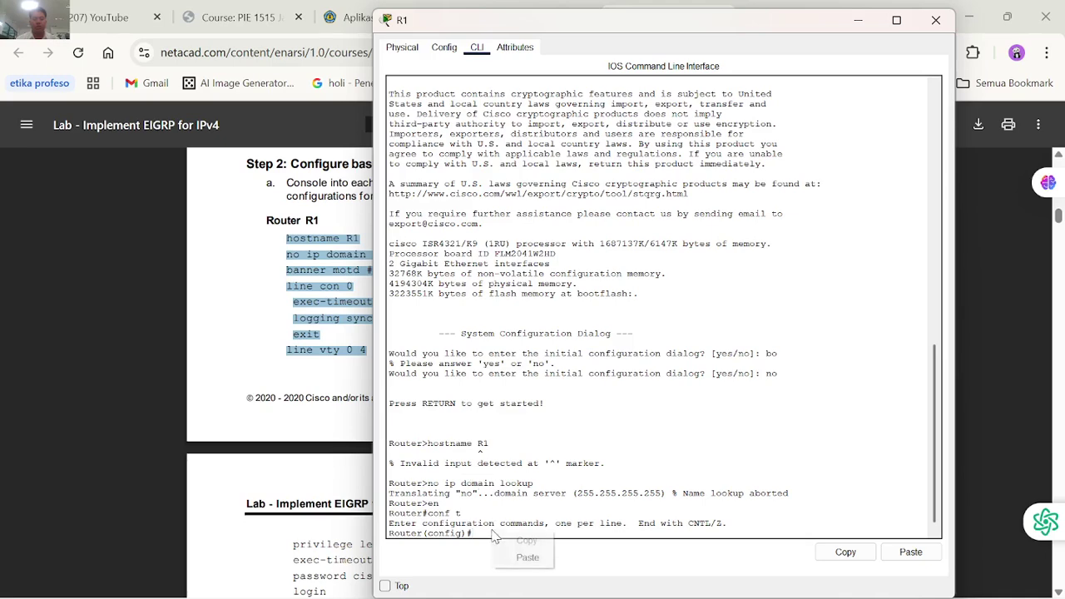
pyautogui.click(526, 558)
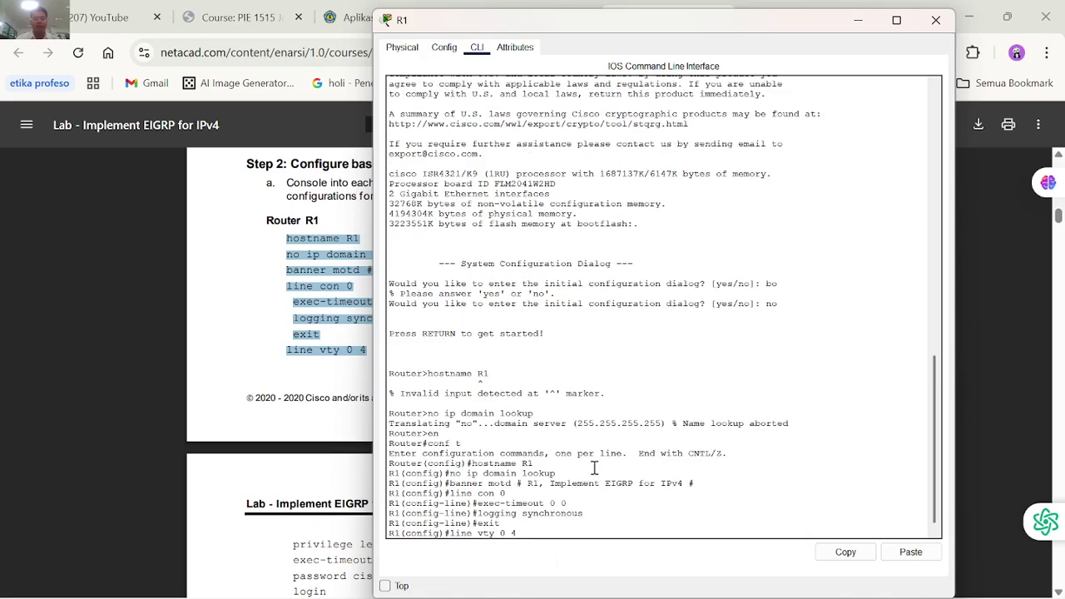
# Arrange the lab document and R1's command line side by side.
pyautogui.scroll(-5, 283, 372)
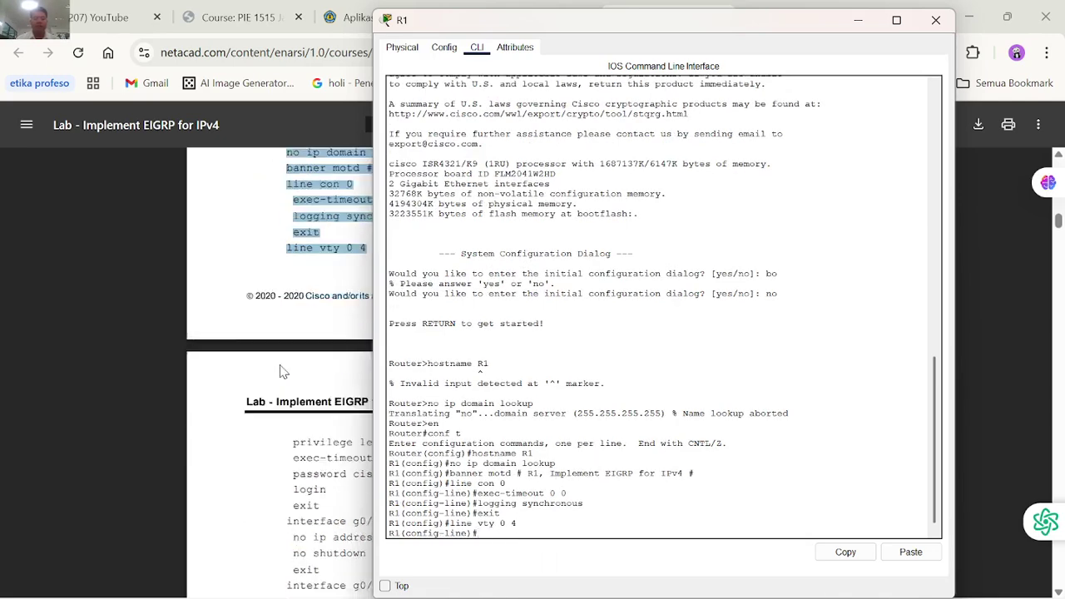
pyautogui.click(864, 21)
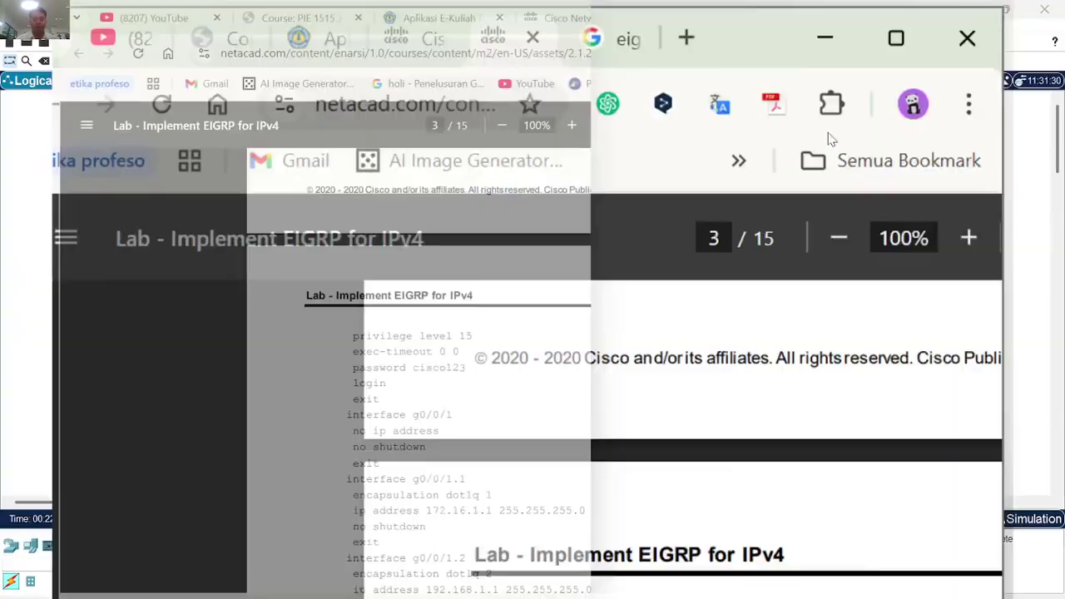
pyautogui.press('super+Right')
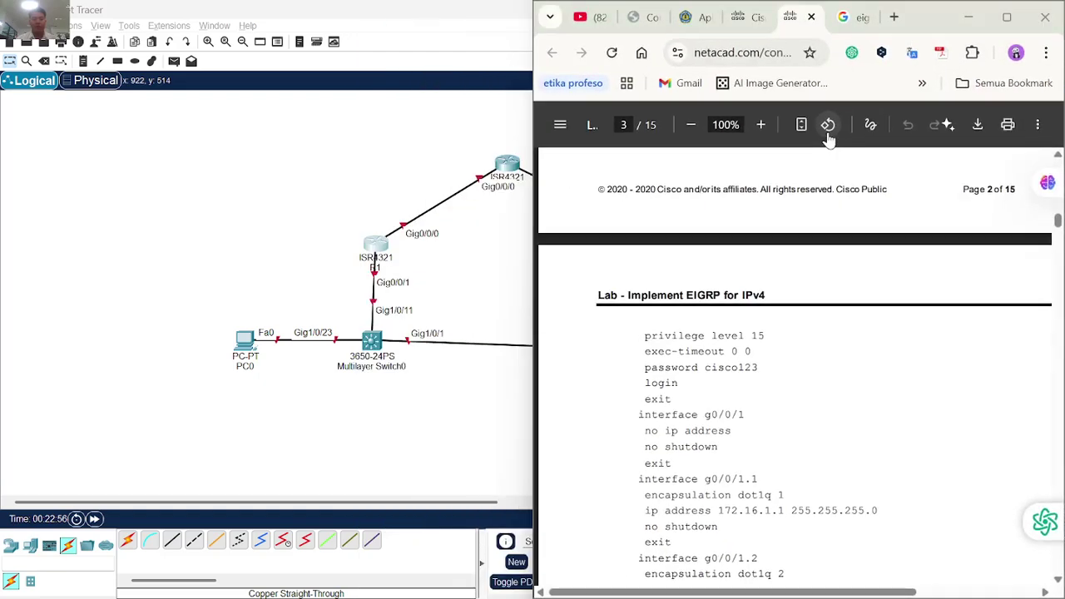
pyautogui.click(146, 221)
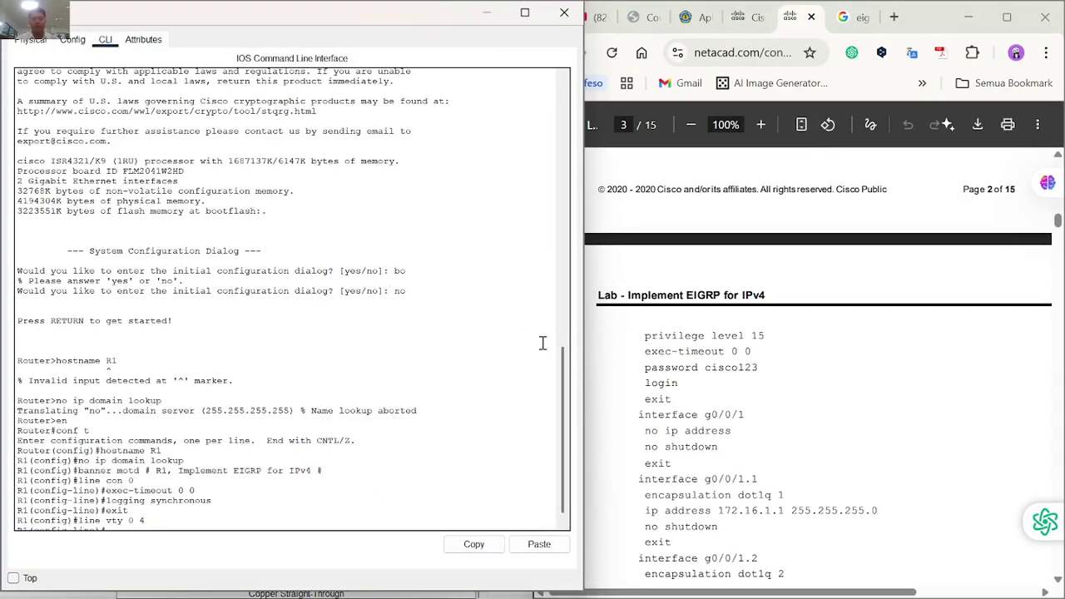
# Copy Router R1's remaining lab commands, privilege level 15 through end, including the vty password, and paste them into R1's command line.
pyautogui.scroll(-4, 666, 410)
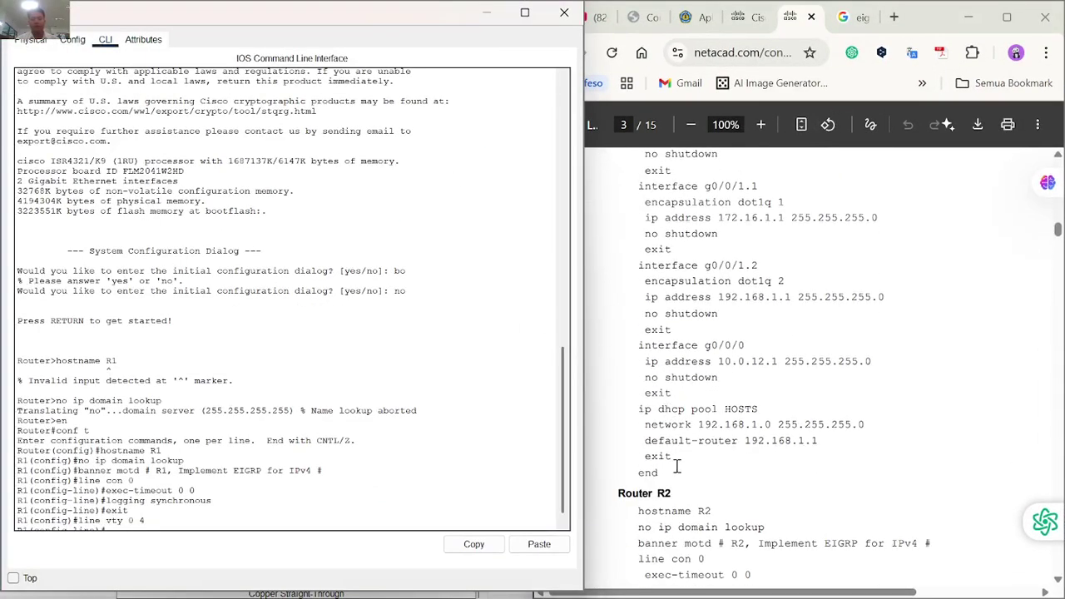
pyautogui.click(674, 478)
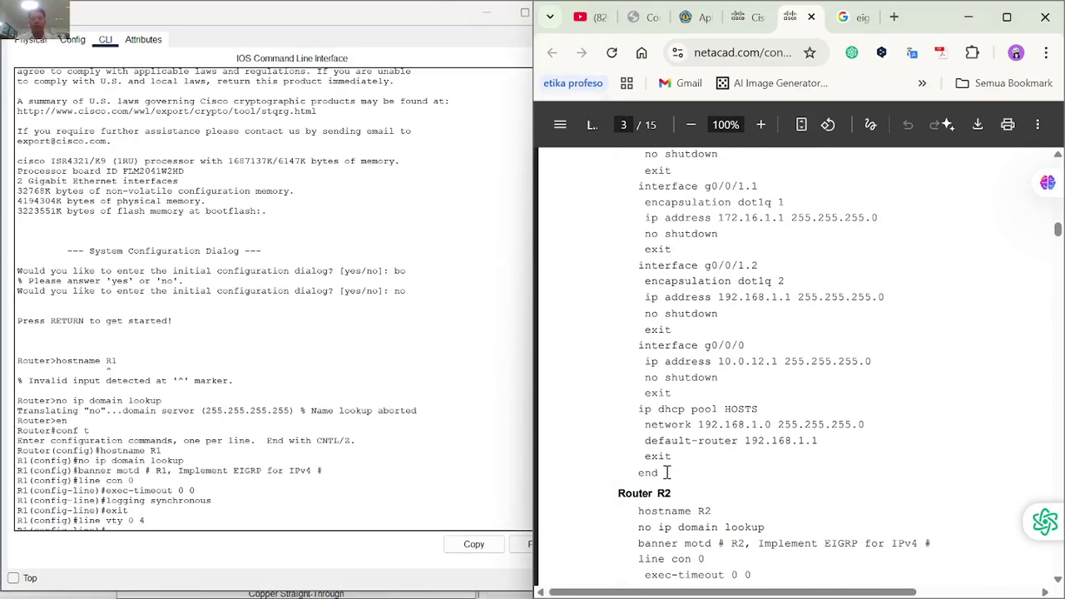
pyautogui.moveTo(667, 473); pyautogui.dragTo(638, 196)
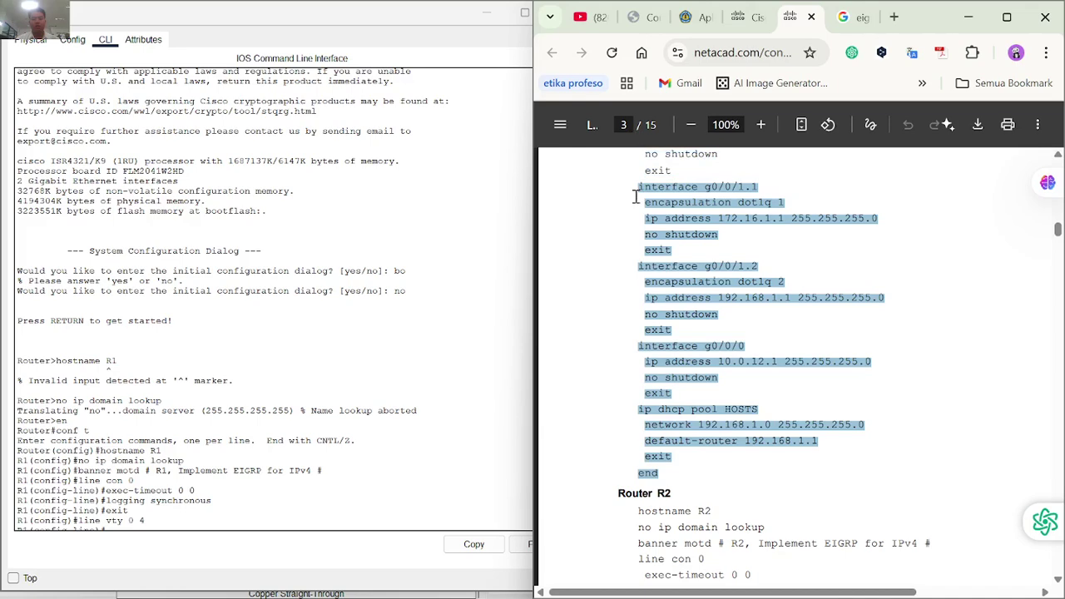
pyautogui.scroll(2, 637, 196)
pyautogui.keyDown('ctrl'); pyautogui.scroll(-2, 637, 195); pyautogui.keyUp('ctrl')
pyautogui.keyDown('ctrl'); pyautogui.scroll(-1, 631, 193); pyautogui.keyUp('ctrl')
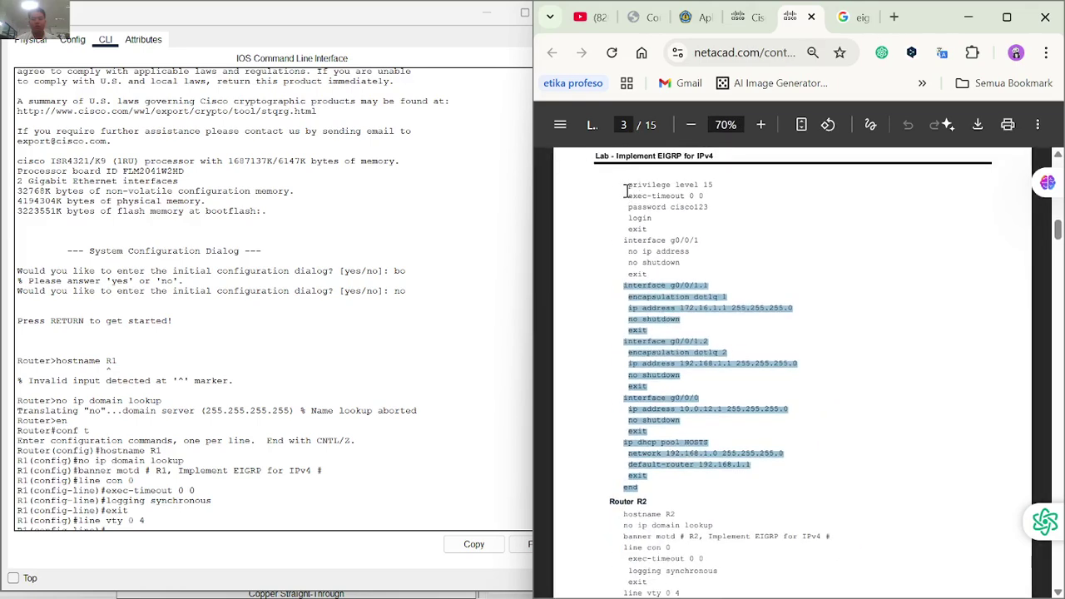
pyautogui.moveTo(622, 187); pyautogui.dragTo(641, 484)
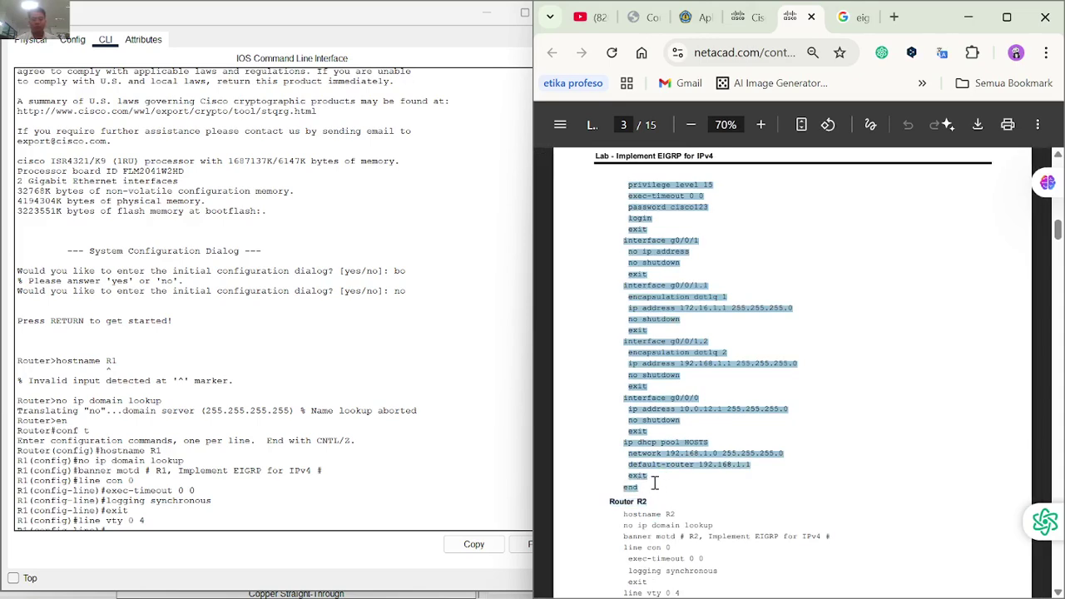
pyautogui.scroll(-1, 201, 471)
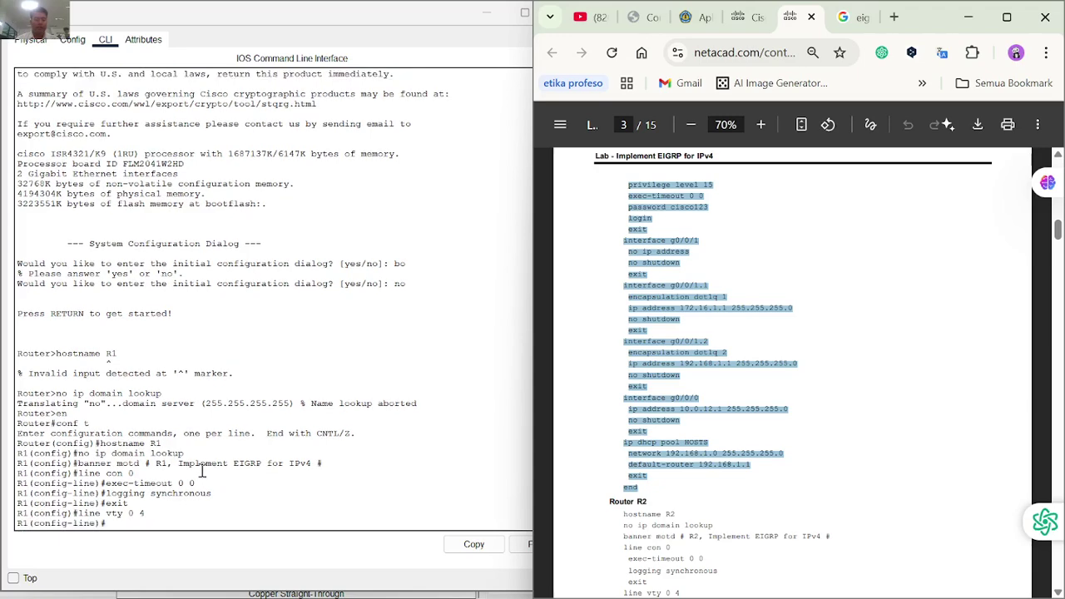
pyautogui.rightClick(157, 525)
pyautogui.click(178, 551)
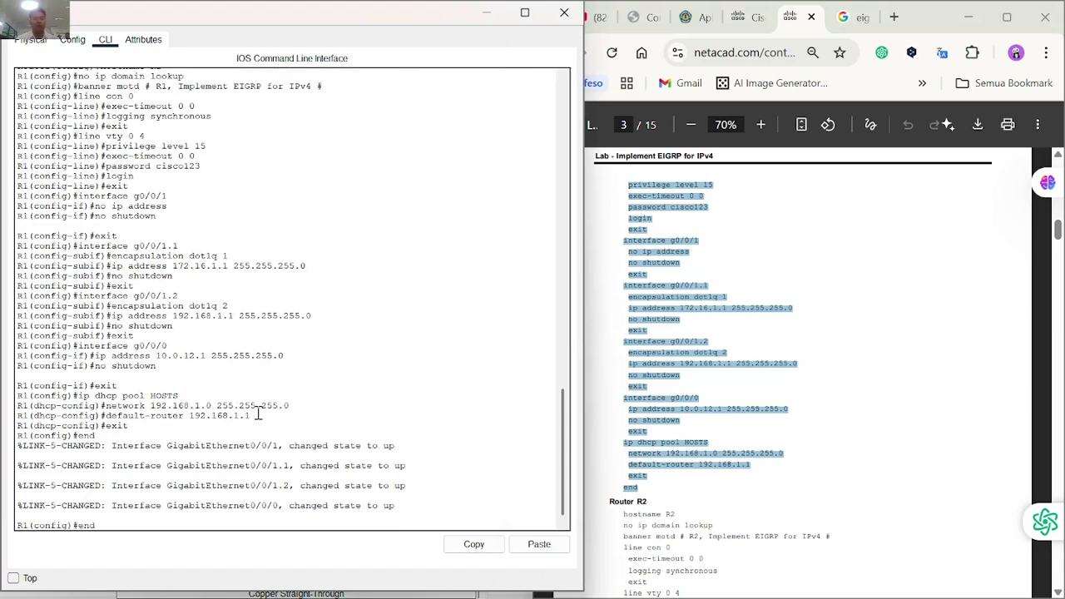
# Close R1's window and place the Packet Tracer topology beside the lab document.
pyautogui.click(565, 12)
pyautogui.click(249, 254)
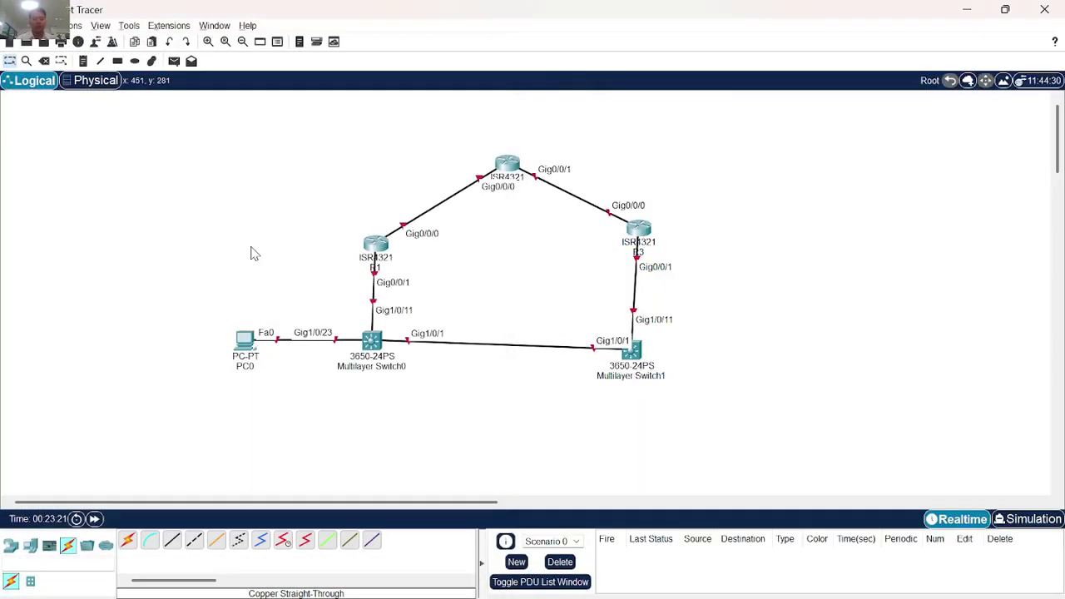
pyautogui.press('super+Left')
pyautogui.hscroll(3, 268, 252)
pyautogui.hscroll(1, 268, 252)
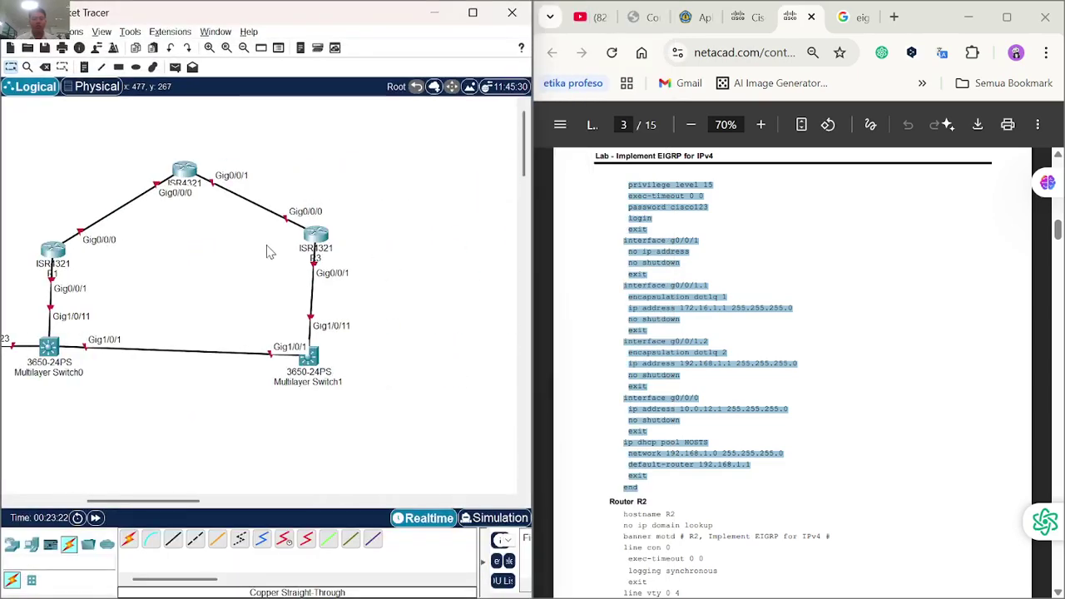
pyautogui.hscroll(-4, 268, 253)
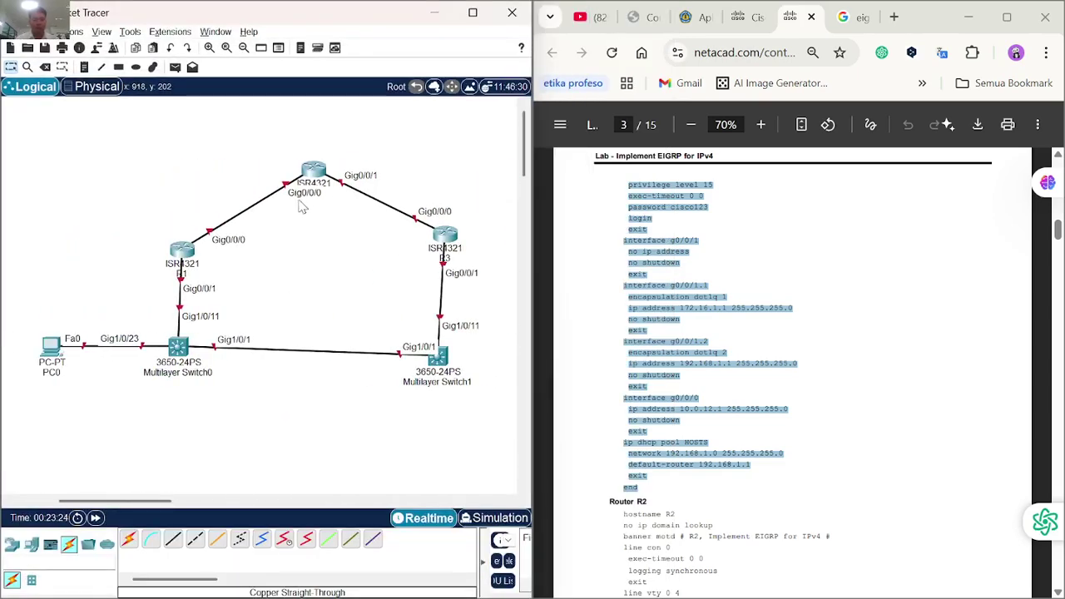
# Open R2's command line and enter privileged EXEC mode with en.
pyautogui.moveTo(312, 174)
pyautogui.mouseDown()
pyautogui.moveTo(300, 237)
pyautogui.moveTo(311, 170)
pyautogui.mouseUp()
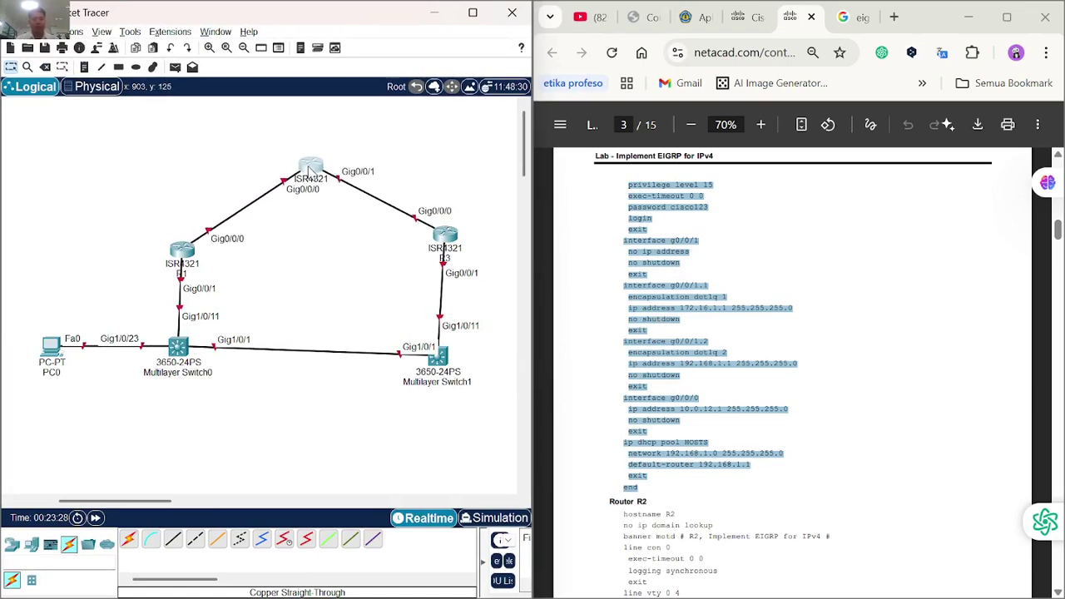
pyautogui.click(309, 169)
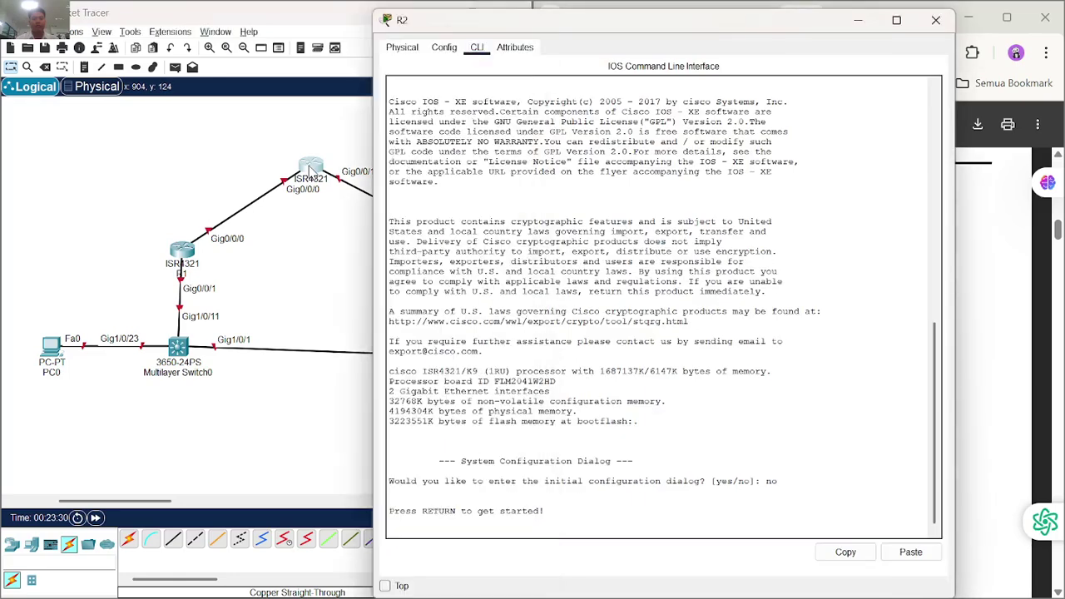
pyautogui.press('Return')
pyautogui.press('Return')
pyautogui.write('er>e')
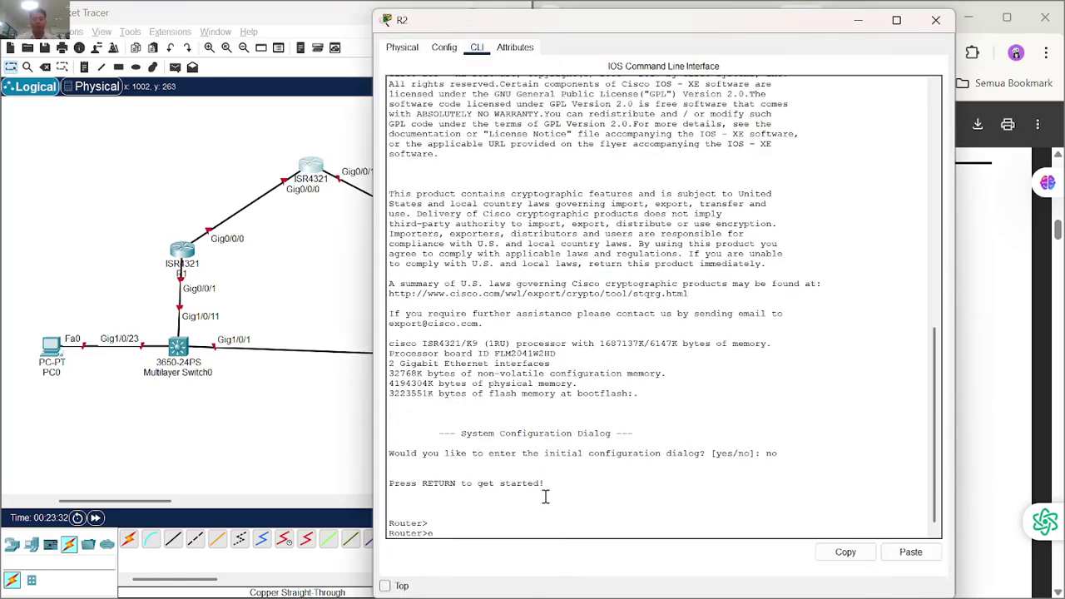
pyautogui.write('n')
pyautogui.press('Return')
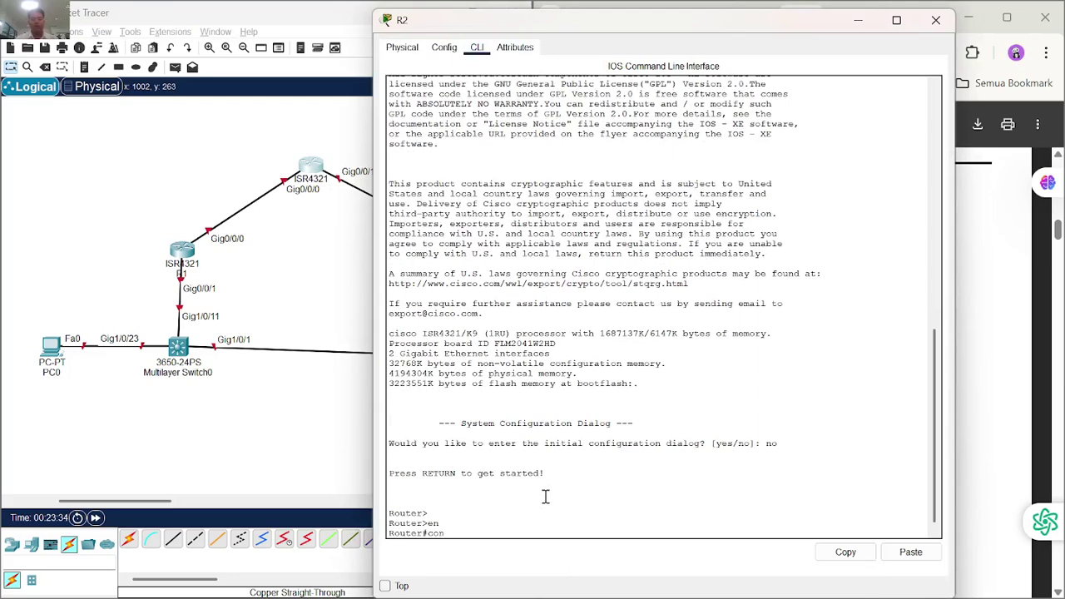
# Enter global configuration mode on R2 with conf t.
pyautogui.write('con ft')
pyautogui.press('Return')
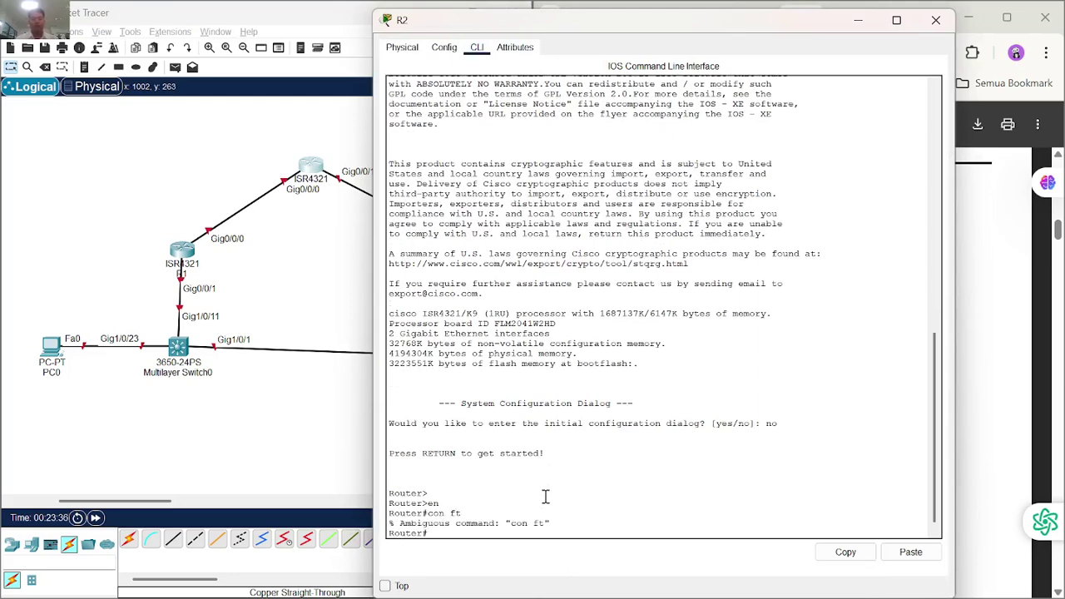
pyautogui.write('conf tr')
pyautogui.press('Return')
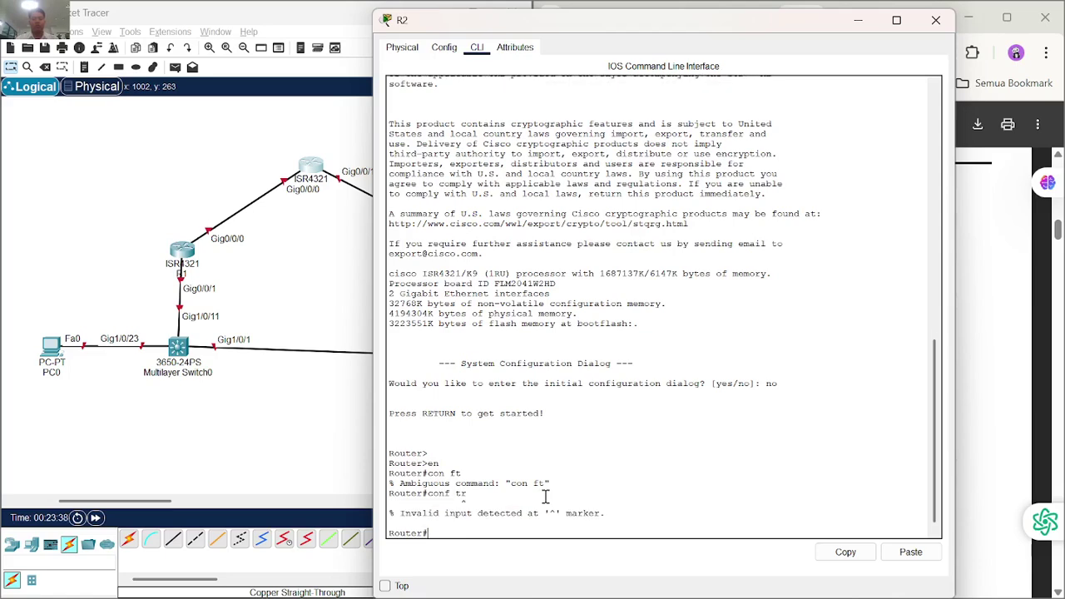
pyautogui.write('conf t')
pyautogui.press('Return')
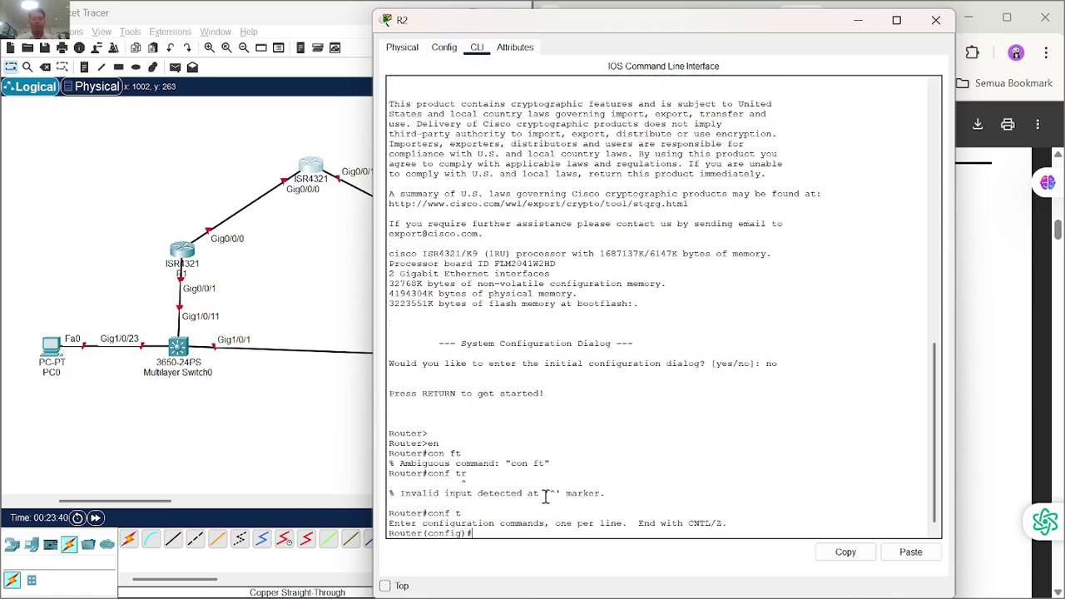
# Place R2's window beside the lab document and paste Router R2's commands, hostname R2 through the g0/0/0 no shutdown, including the vty password.
pyautogui.press('super+Left')
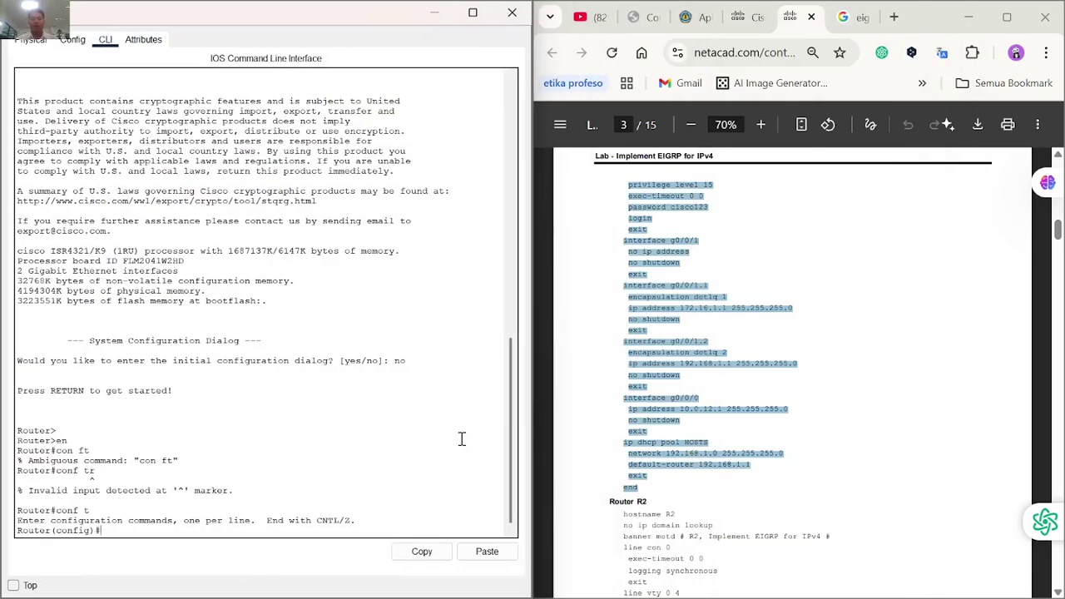
pyautogui.scroll(-3, 828, 429)
pyautogui.scroll(-1, 782, 424)
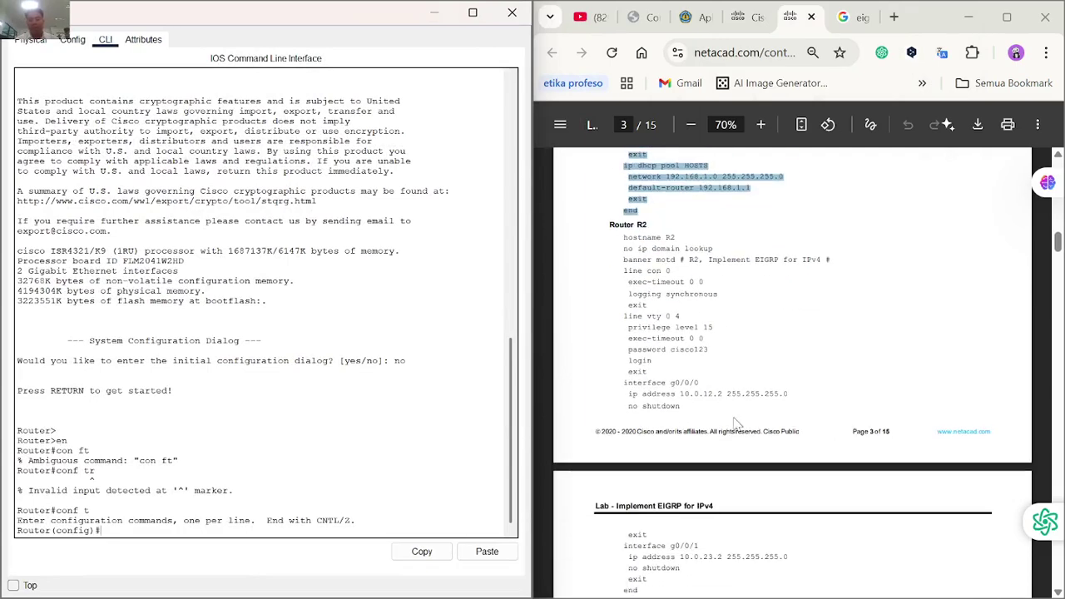
pyautogui.moveTo(690, 396); pyautogui.dragTo(617, 241)
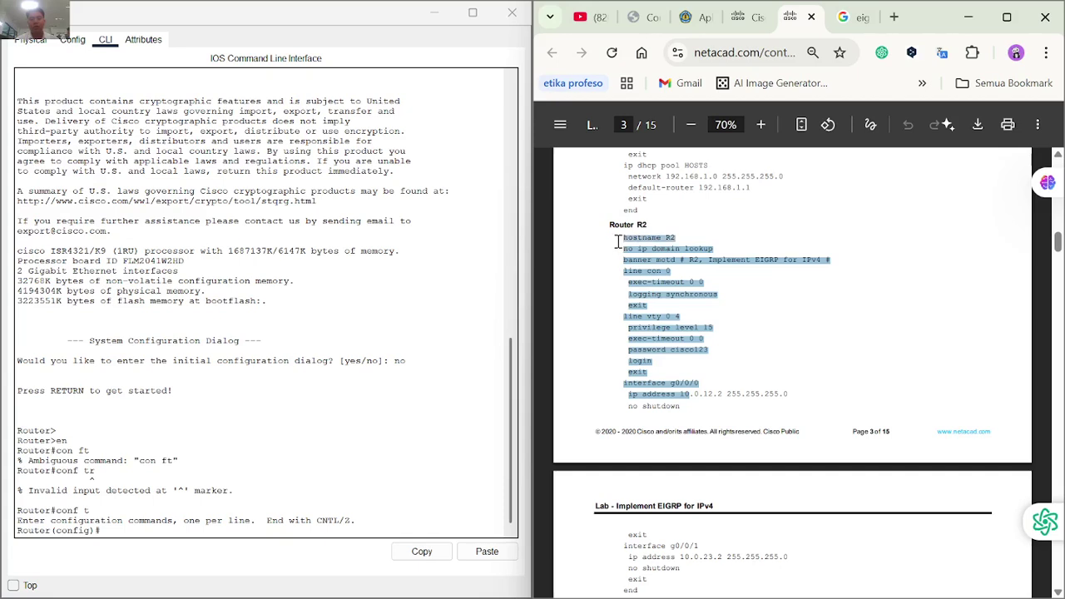
pyautogui.click(689, 416)
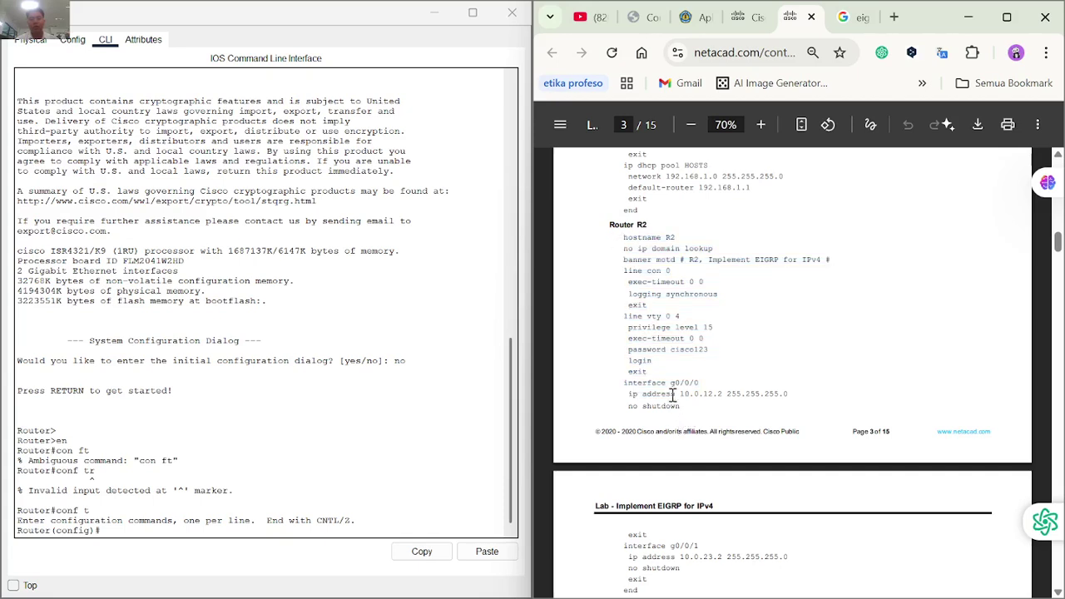
pyautogui.moveTo(684, 405); pyautogui.dragTo(623, 240)
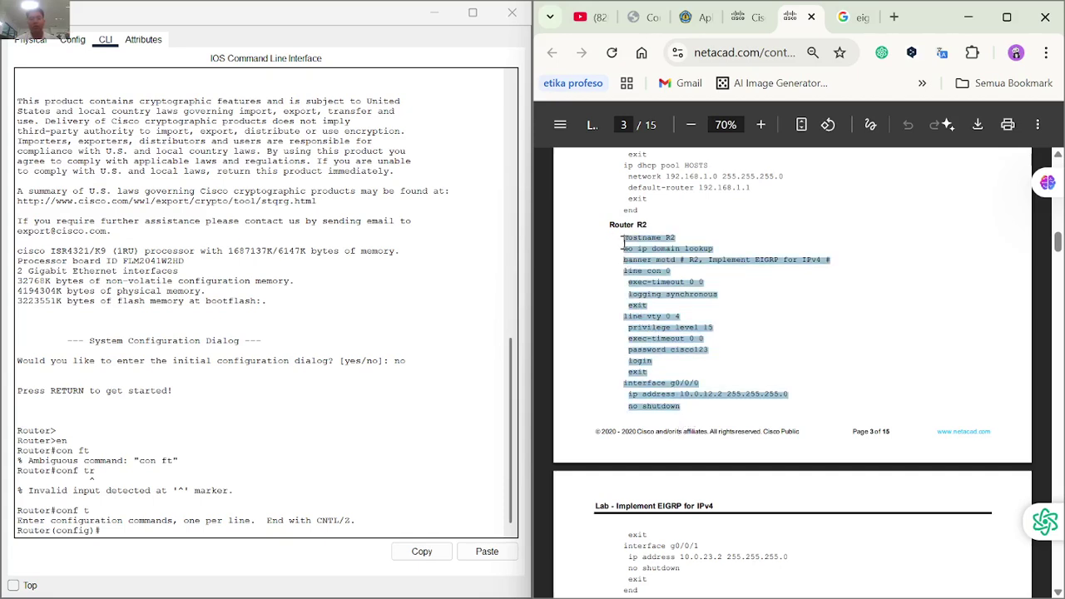
pyautogui.click(274, 518)
pyautogui.rightClick(277, 526)
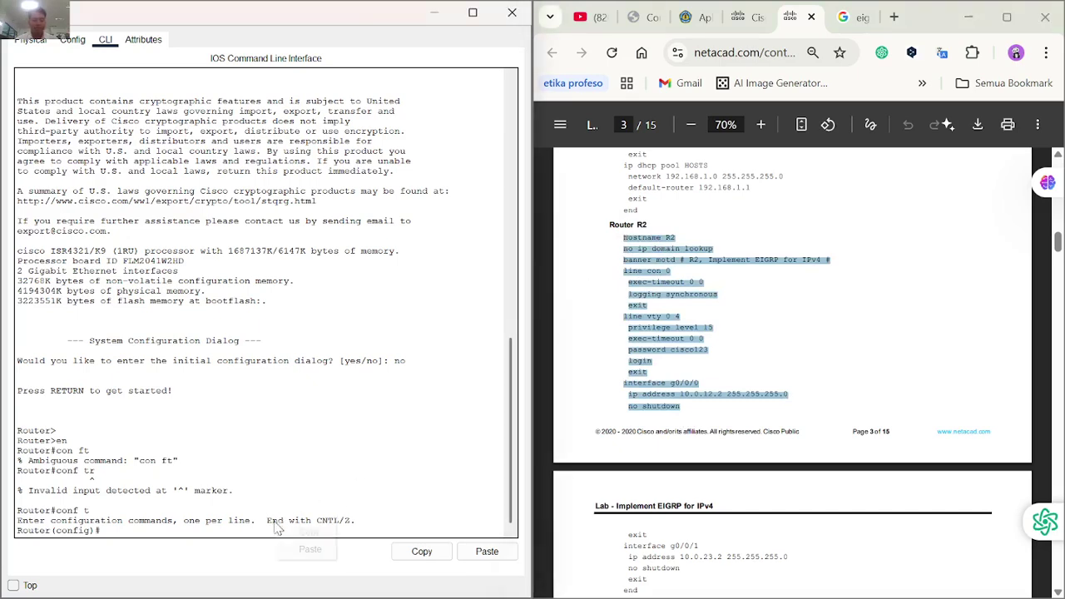
pyautogui.click(307, 551)
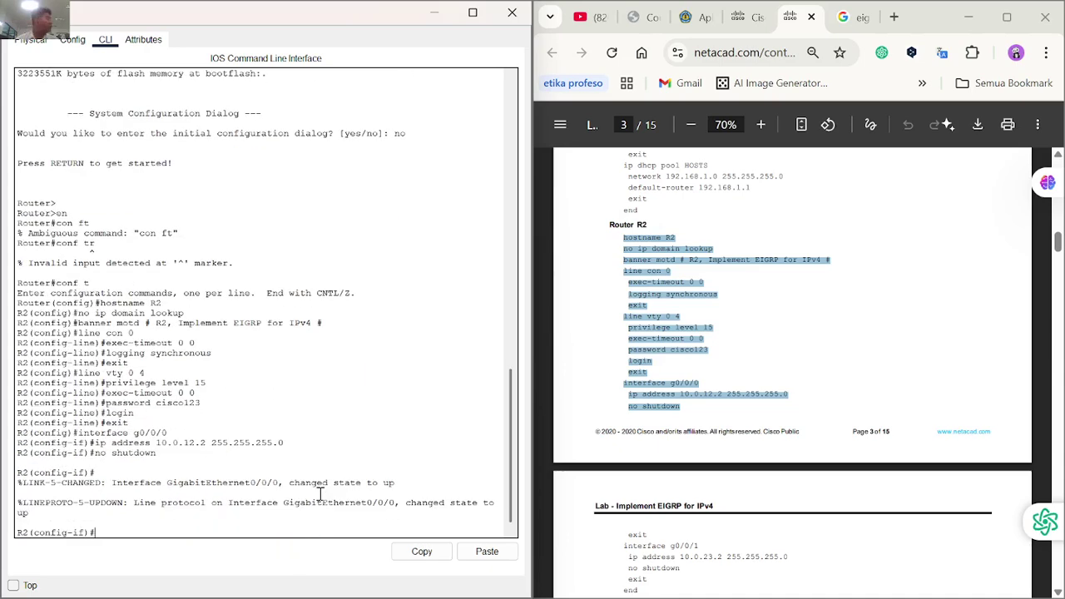
# Copy Router R2's remaining commands, exit through end with g0/0/1 at 10.0.23.2 255.255.255.0, paste them into R2's command line and close its window.
pyautogui.scroll(-2, 715, 396)
pyautogui.scroll(-2, 715, 395)
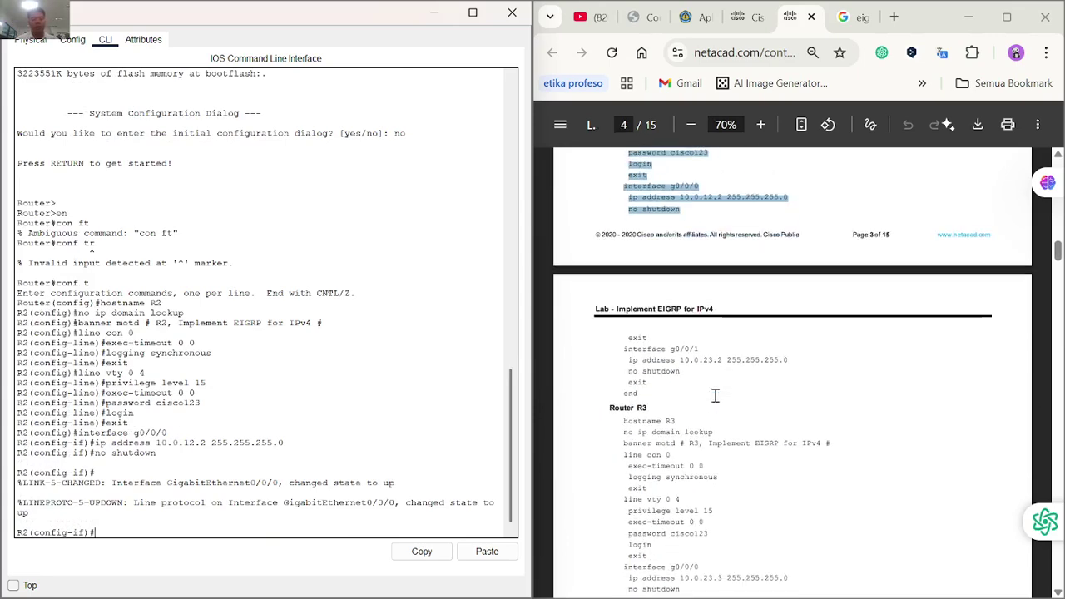
pyautogui.scroll(1, 712, 395)
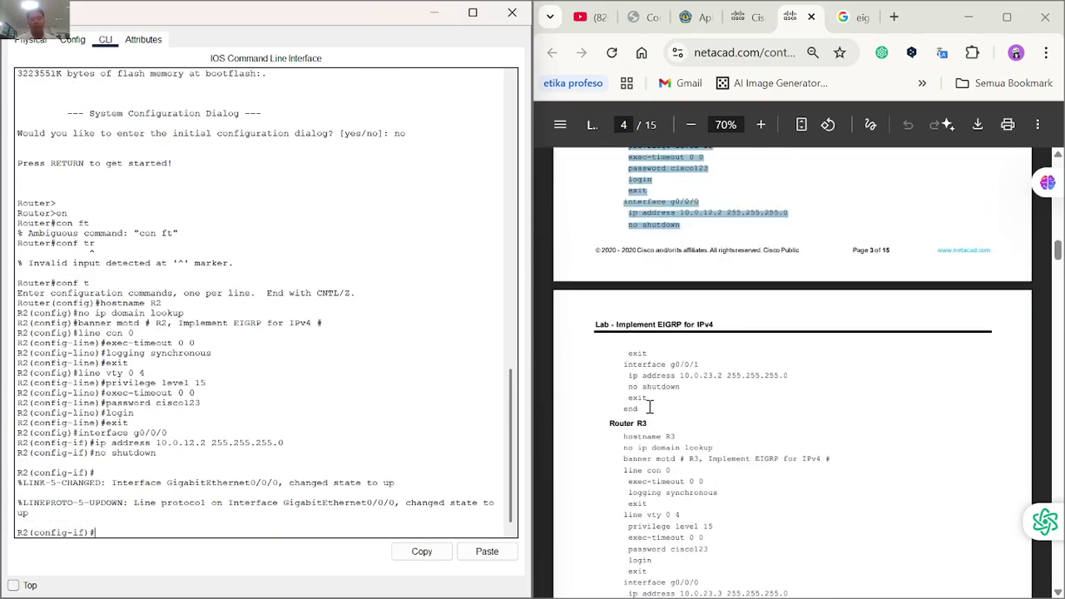
pyautogui.moveTo(650, 406); pyautogui.dragTo(633, 353)
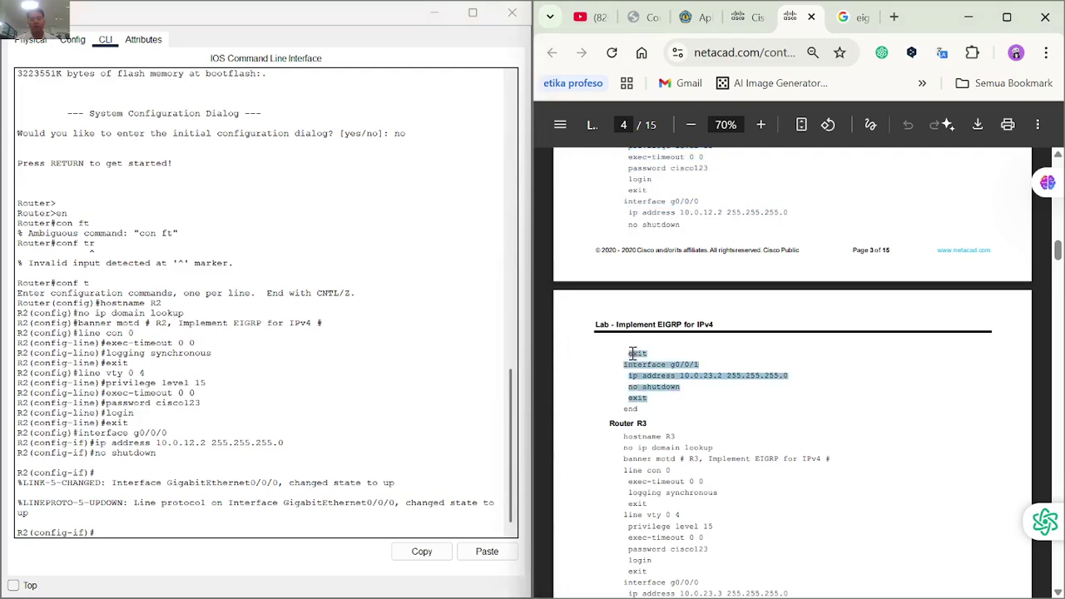
pyautogui.click(654, 417)
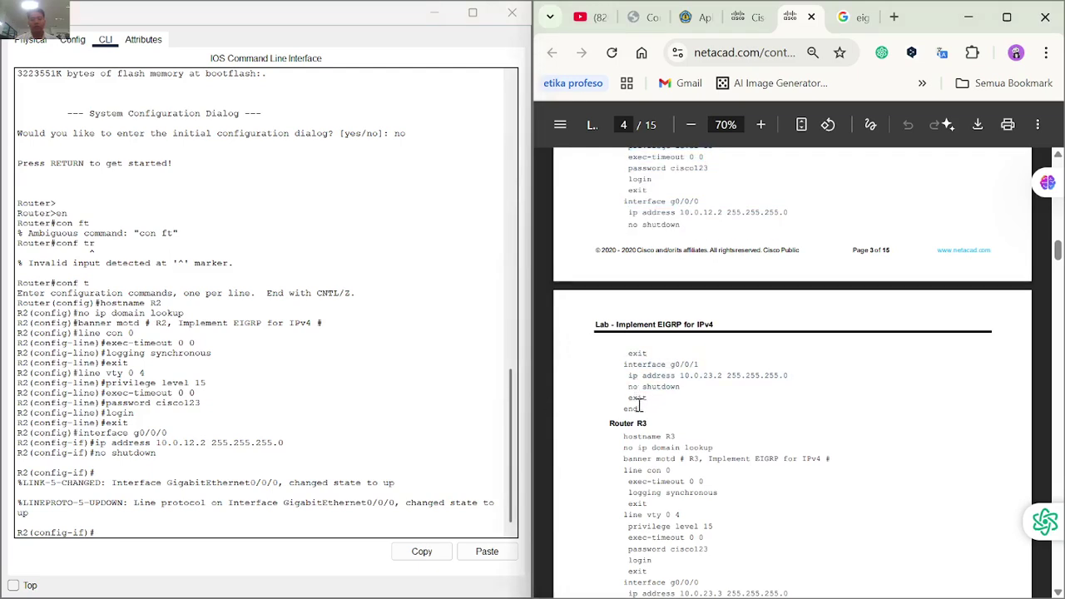
pyautogui.moveTo(640, 409); pyautogui.dragTo(631, 355)
pyautogui.press('super+c')
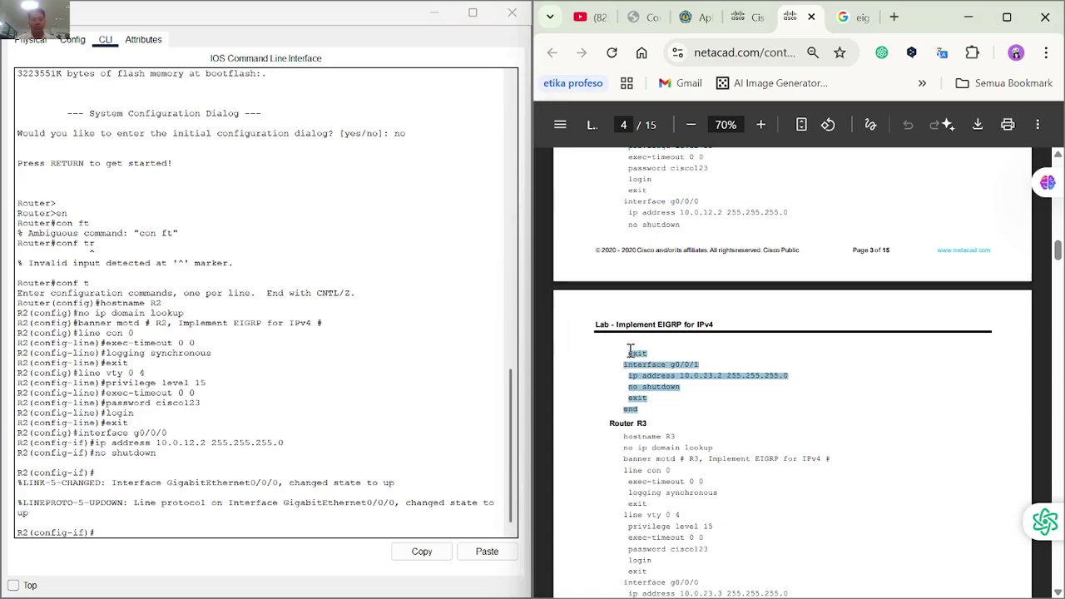
pyautogui.rightClick(245, 516)
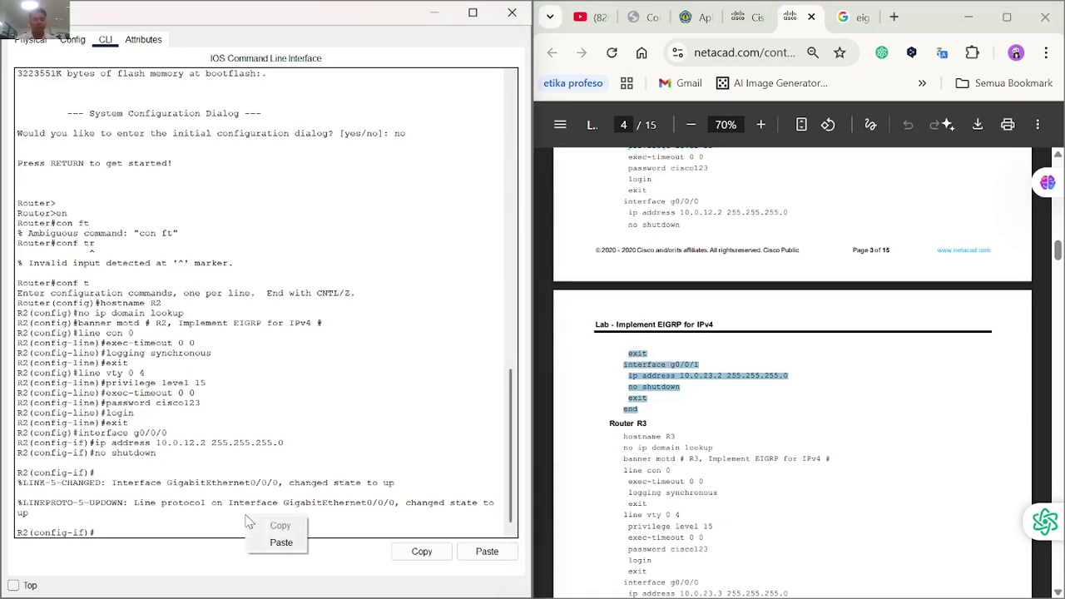
pyautogui.click(170, 532)
pyautogui.rightClick(197, 531)
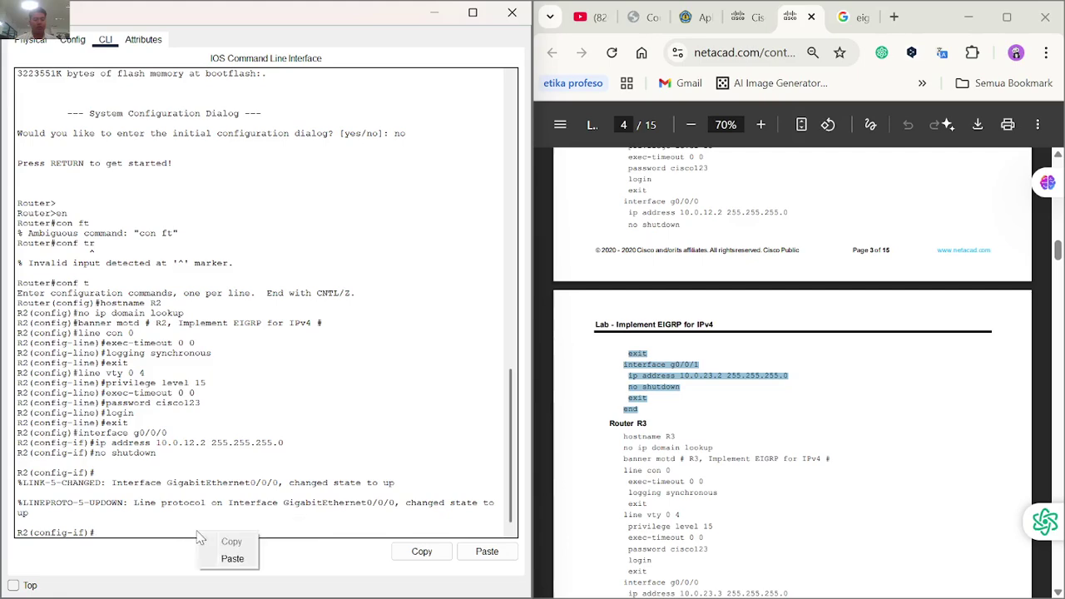
pyautogui.click(237, 561)
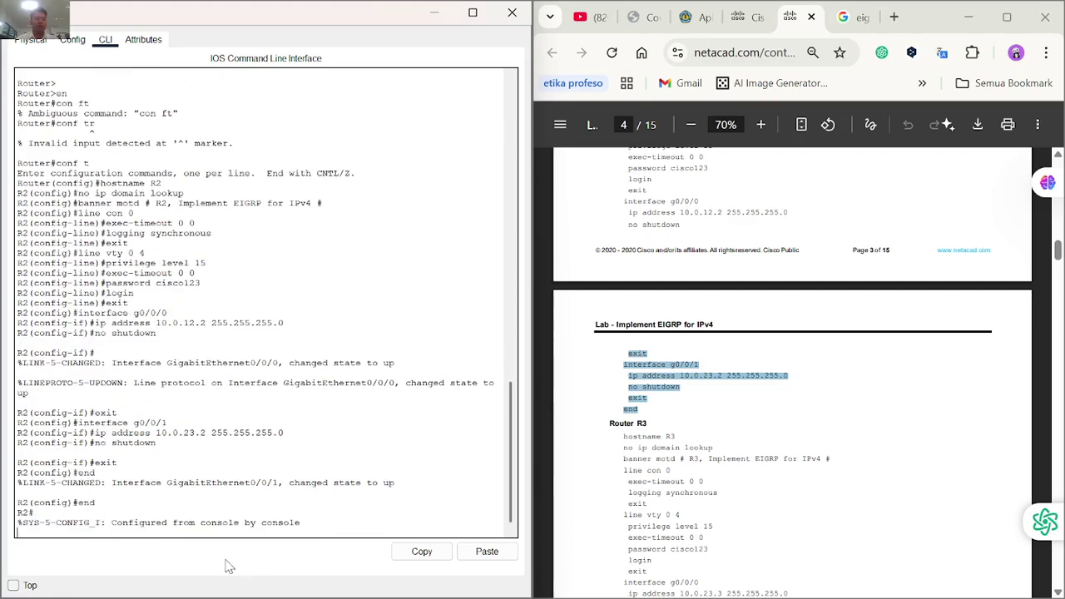
pyautogui.click(511, 11)
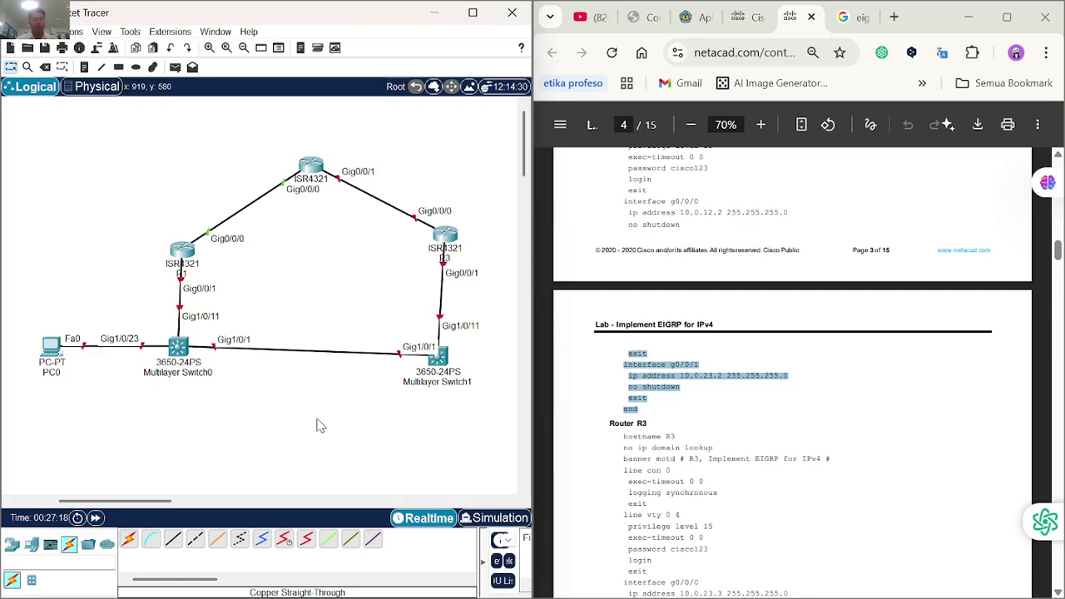
# Copy Router R3's lab commands from hostname R3 through the exit after interface loopback 0, and open router R3.
pyautogui.scroll(-5, 682, 364)
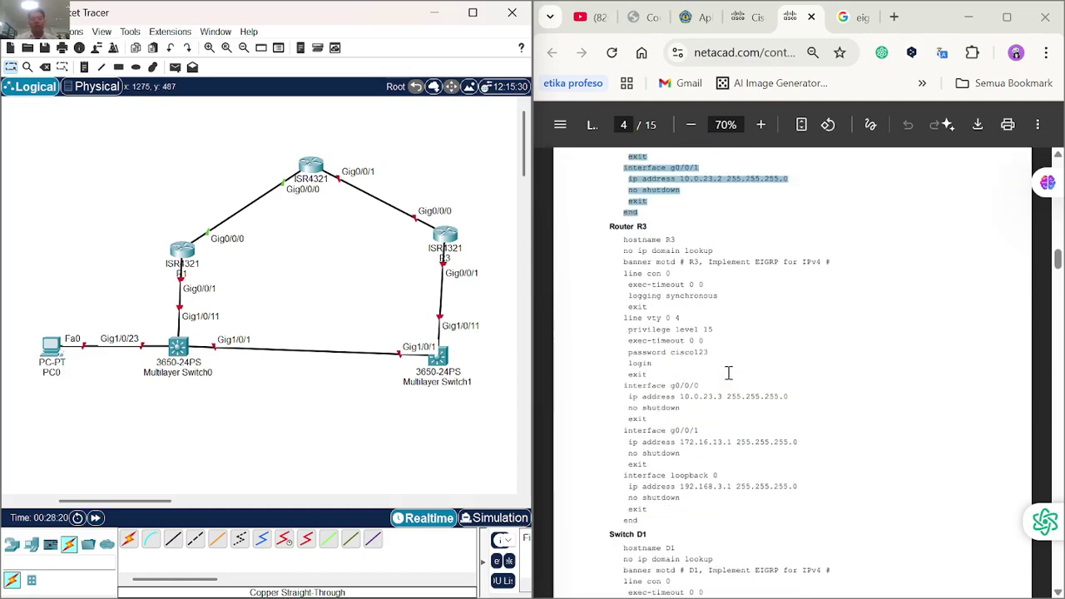
pyautogui.moveTo(648, 491); pyautogui.dragTo(618, 223)
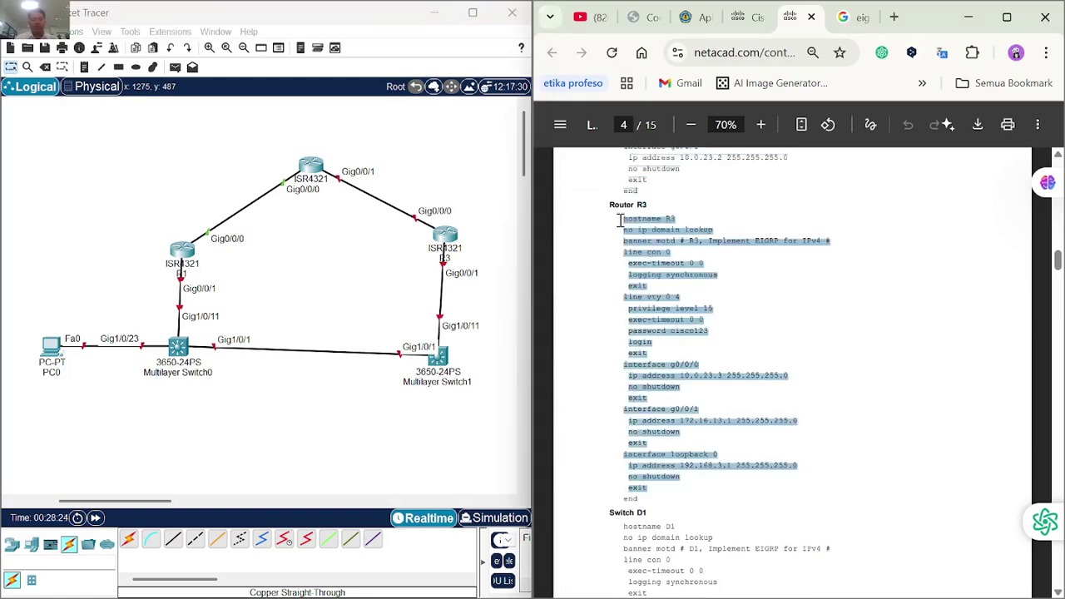
pyautogui.click(455, 247)
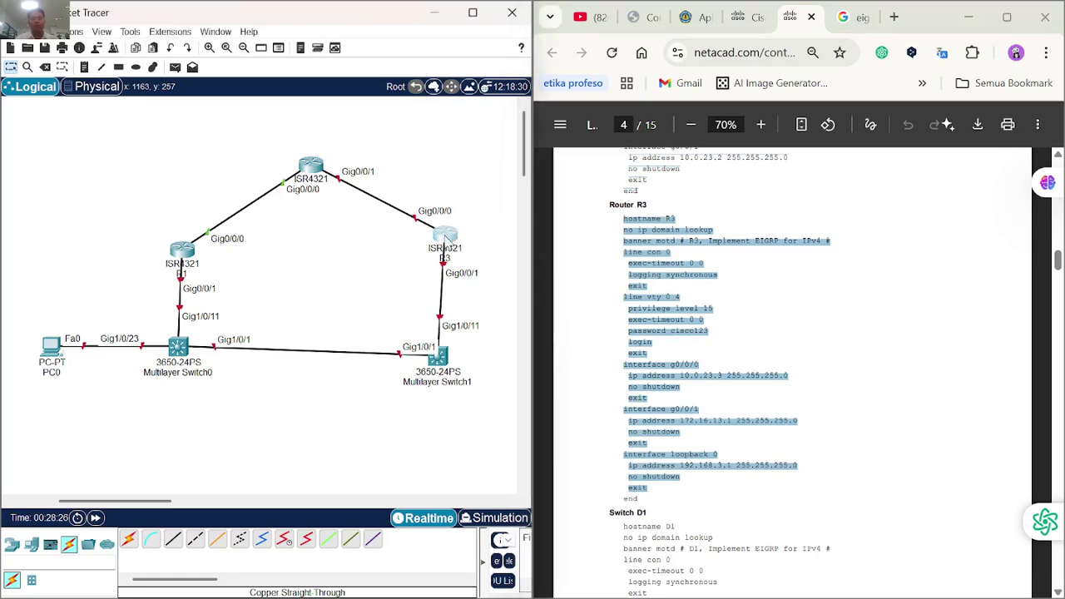
pyautogui.click(447, 237)
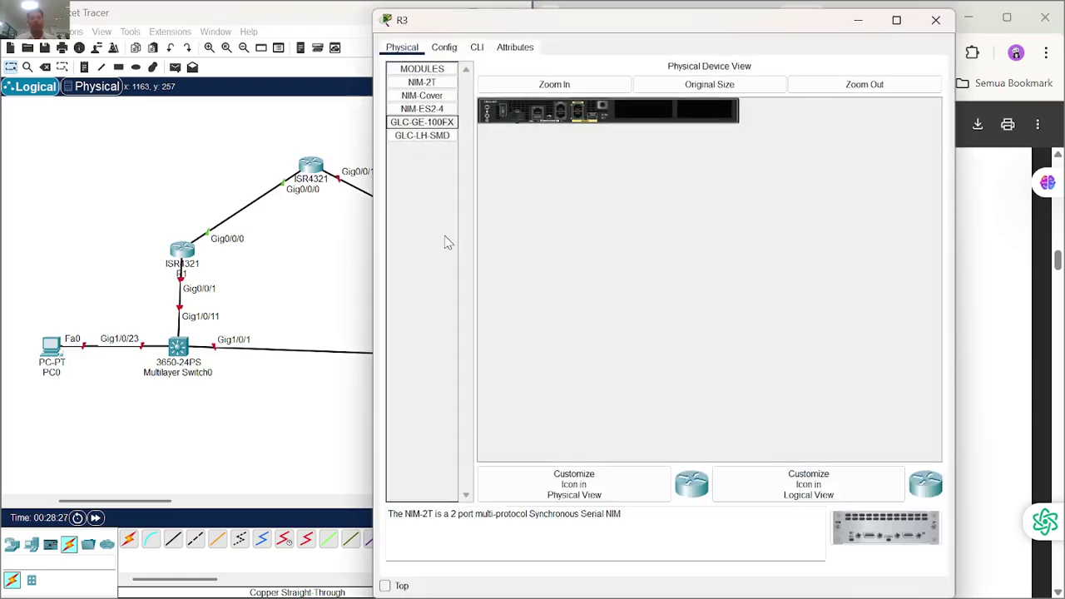
# In R3's command line, answer no to the initial configuration dialog and enter global configuration mode with en and conf t.
pyautogui.click(478, 50)
pyautogui.write('no')
pyautogui.press('Return')
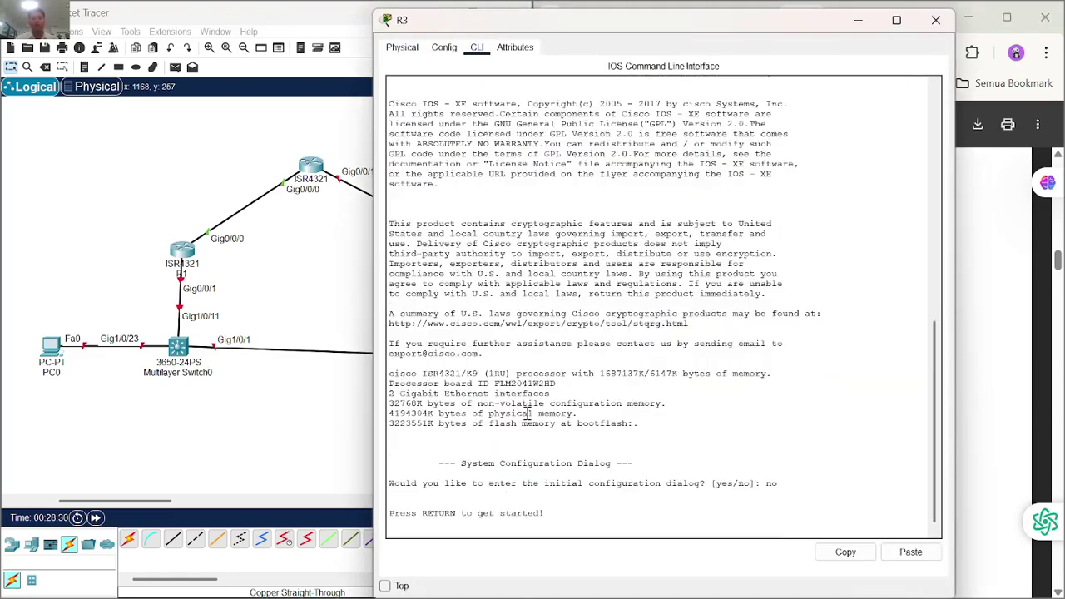
pyautogui.press('Return')
pyautogui.write('en')
pyautogui.press('Return')
pyautogui.write('co')
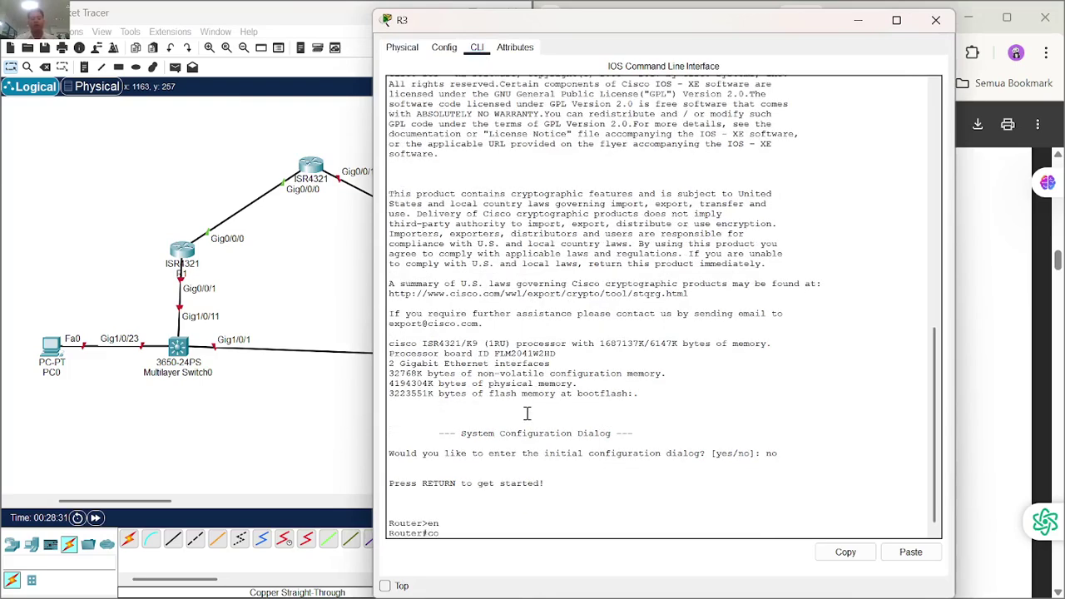
pyautogui.write('nf t')
pyautogui.press('Return')
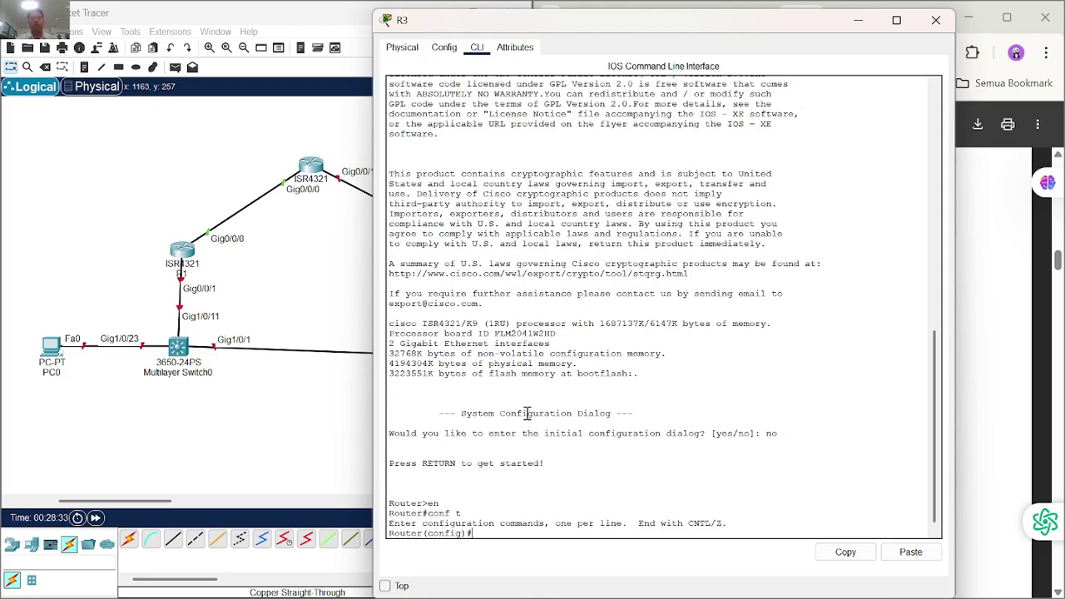
# Paste the copied commands into R3, including the vty password, leave configuration mode with end, and close R3's window.
pyautogui.rightClick(527, 414)
pyautogui.click(560, 445)
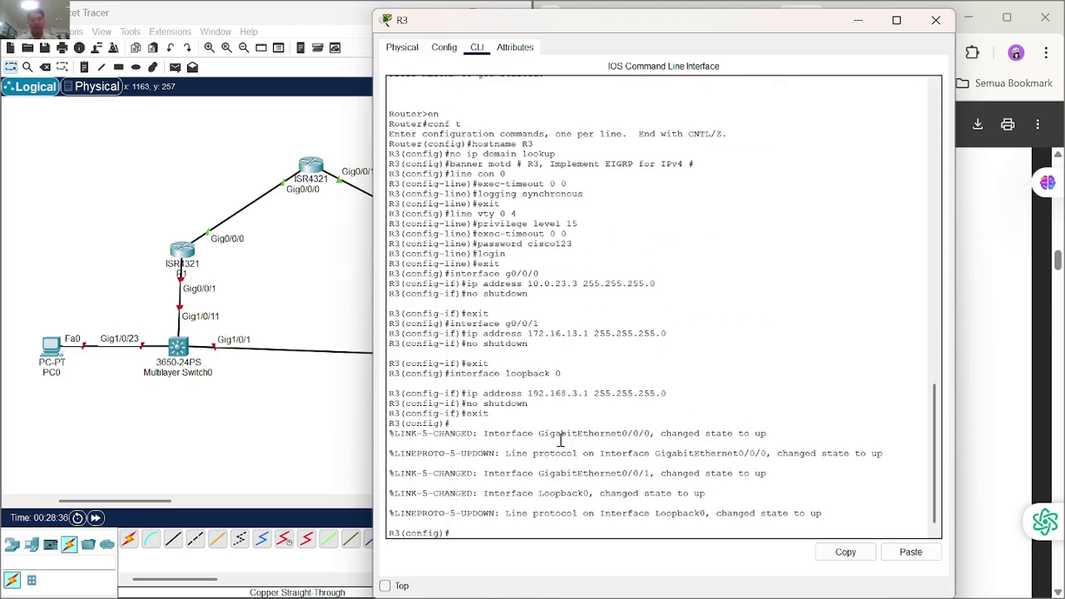
pyautogui.press('Return')
pyautogui.press('Return')
pyautogui.write('end')
pyautogui.press('Return')
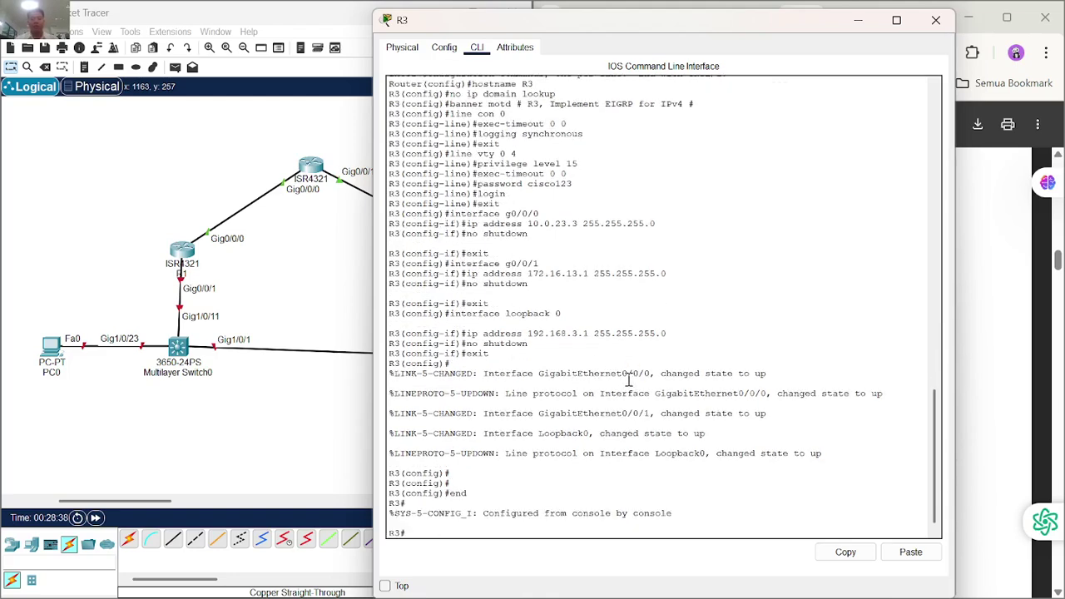
pyautogui.click(936, 20)
# Check the switch names in the lab document's topology diagram and rename Multilayer Switch0 as D1.
pyautogui.scroll(-1, 791, 366)
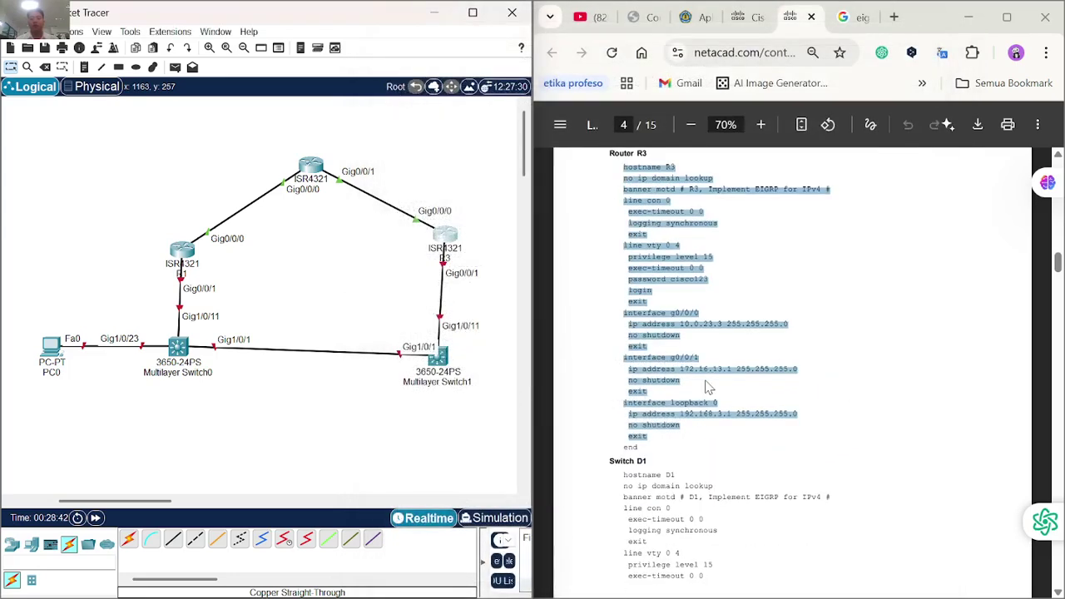
pyautogui.scroll(-3, 655, 385)
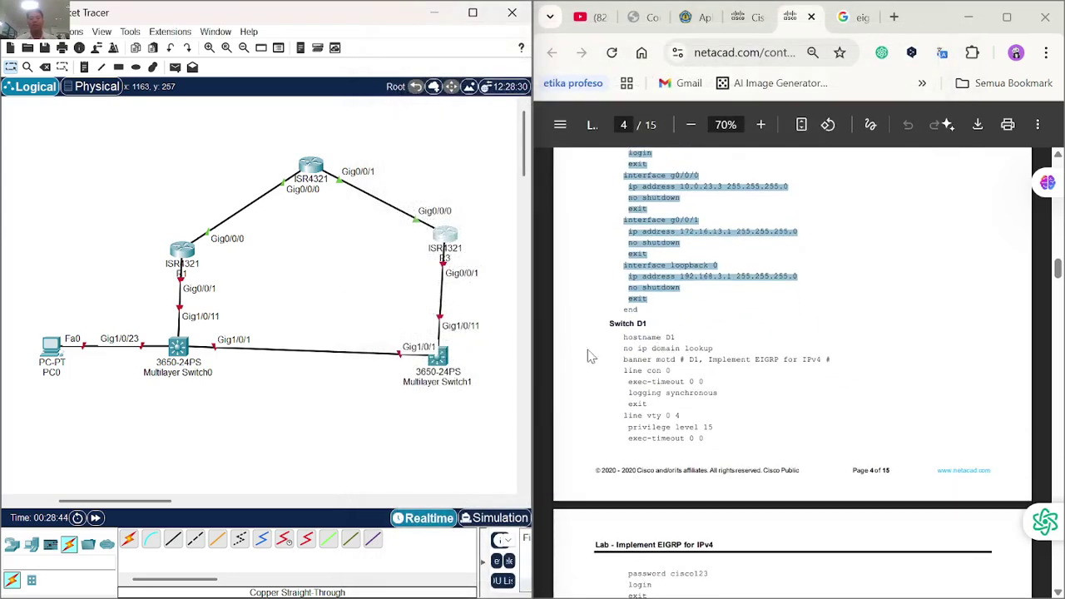
pyautogui.hotkey('alt', 'Tab')
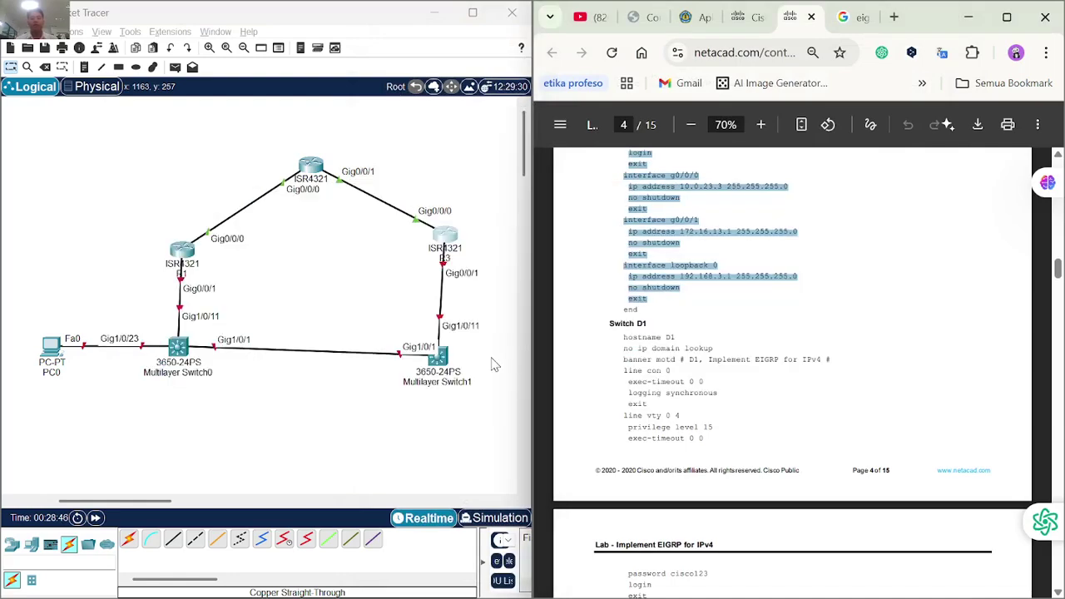
pyautogui.scroll(20, 791, 306)
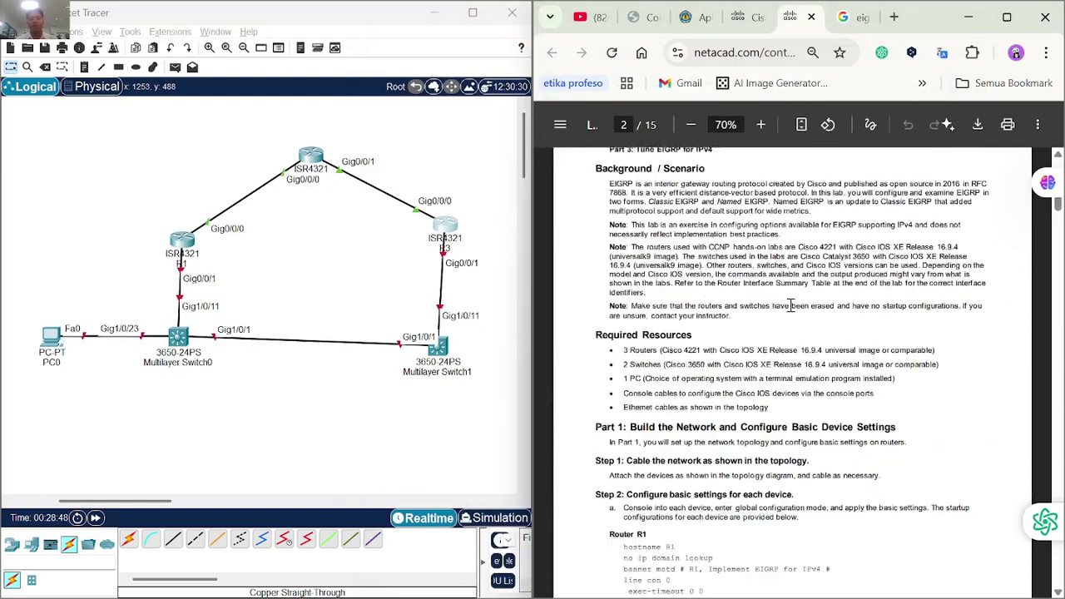
pyautogui.scroll(-1, 782, 325)
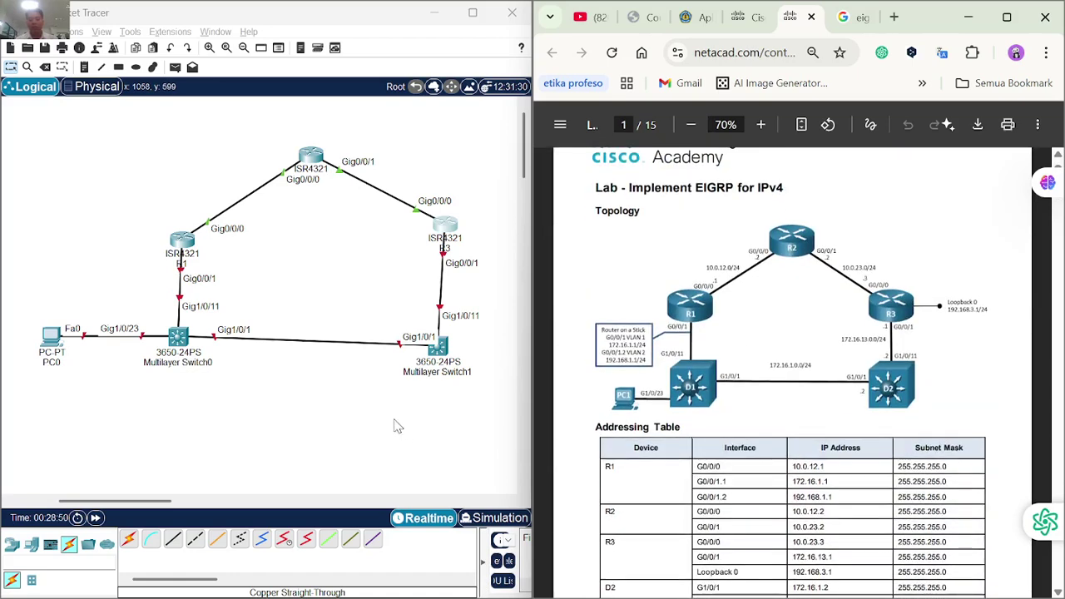
pyautogui.click(182, 363)
pyautogui.press('BackSpace')
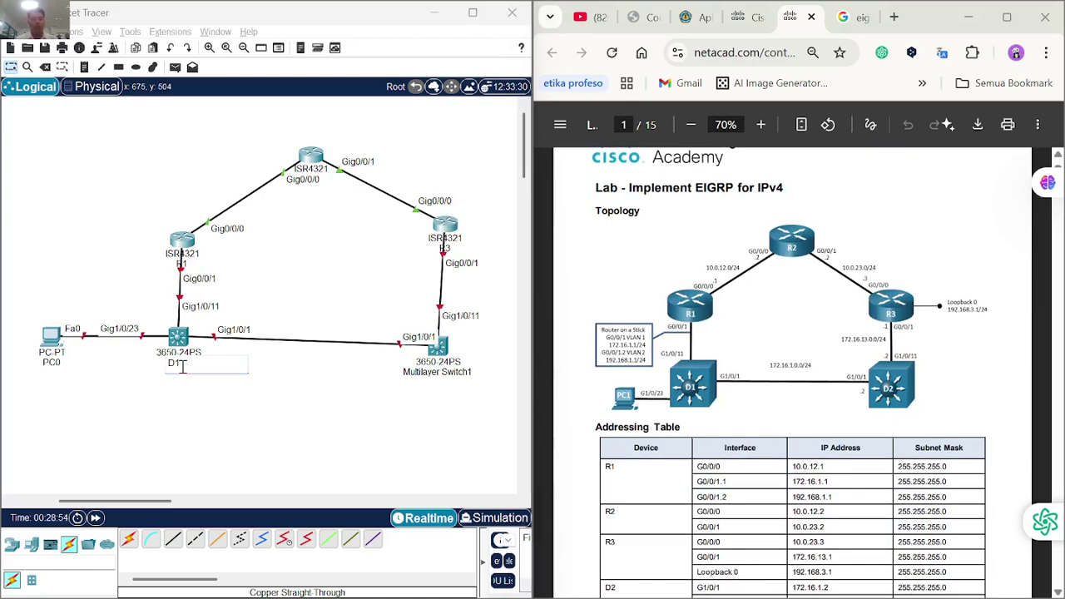
pyautogui.write('D1')
pyautogui.press('Return')
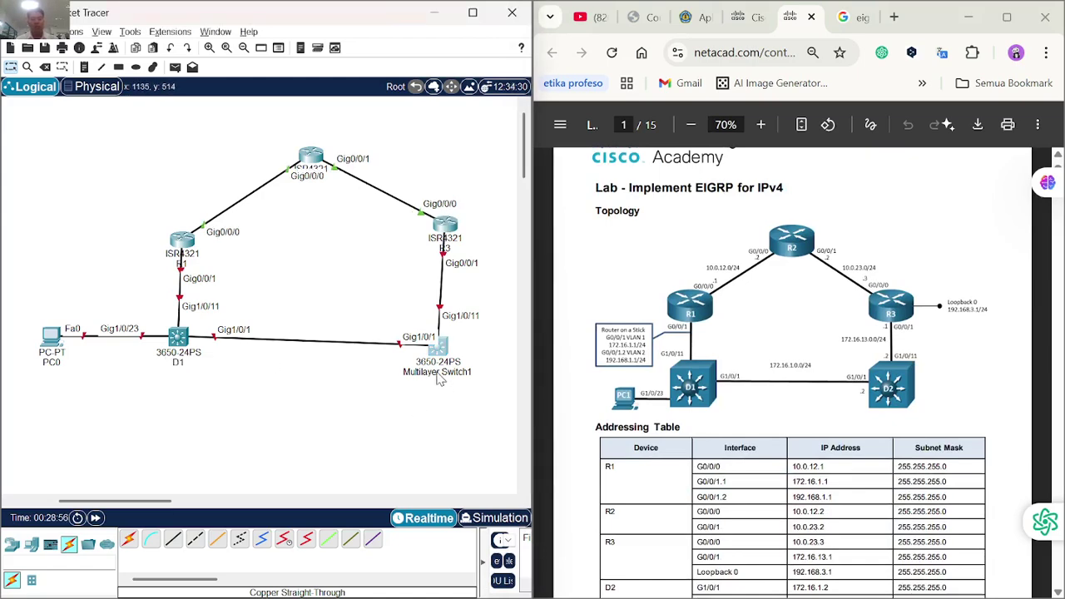
# Rename Multilayer Switch1 as D2 in the Packet Tracer topology.
pyautogui.click(436, 373)
pyautogui.press('BackSpace')
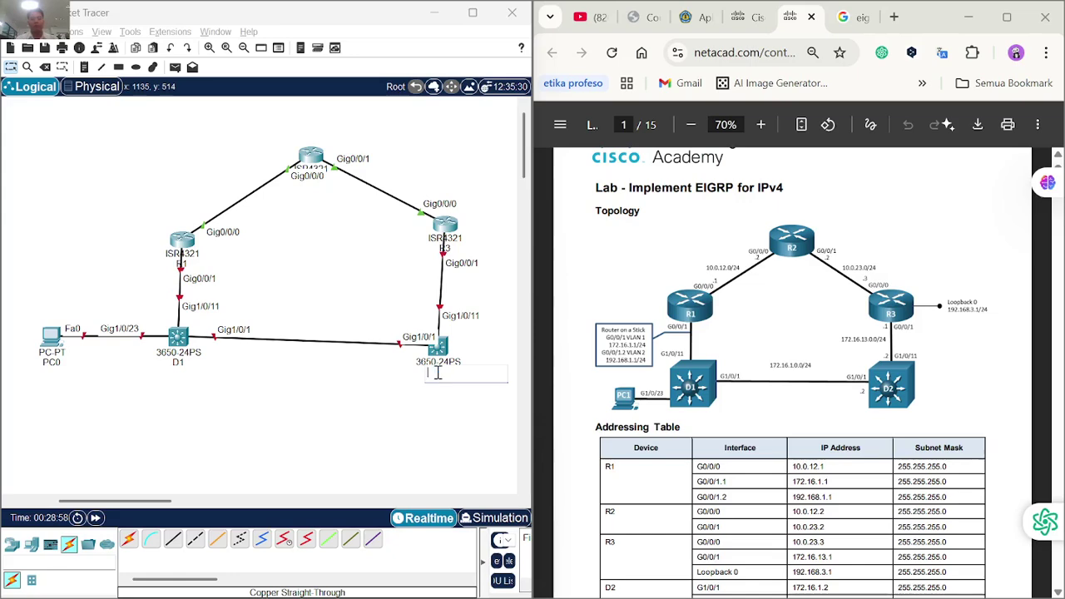
pyautogui.write('D2')
pyautogui.press('Return')
# Find the Switch D1 startup configuration in the lab document and select its commands from hostname D1 through the second exec-timeout 0 0.
pyautogui.scroll(-2, 830, 379)
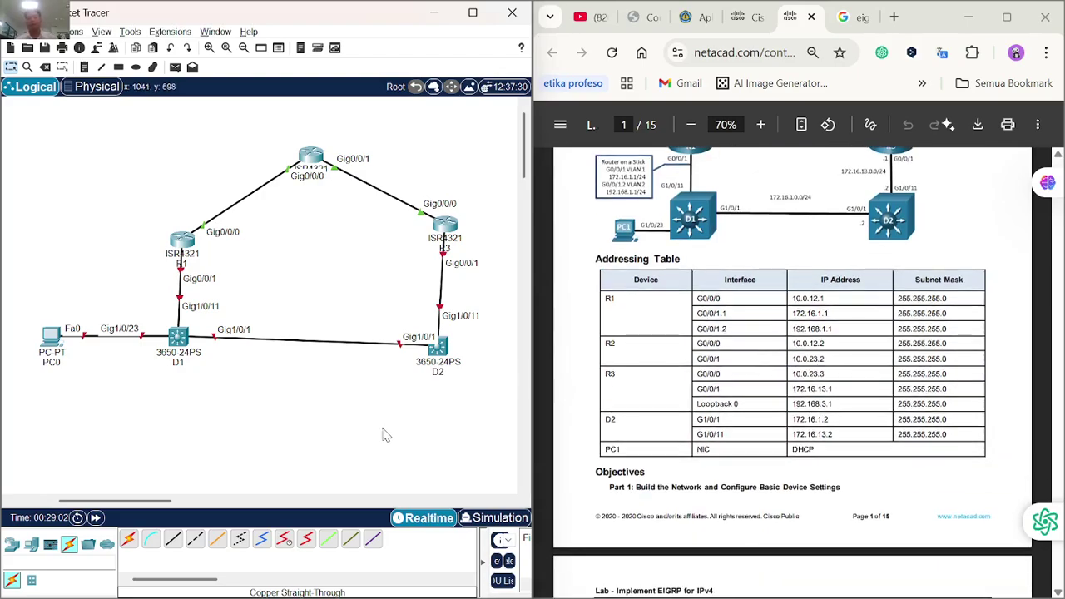
pyautogui.scroll(-2, 373, 430)
pyautogui.scroll(-15, 713, 385)
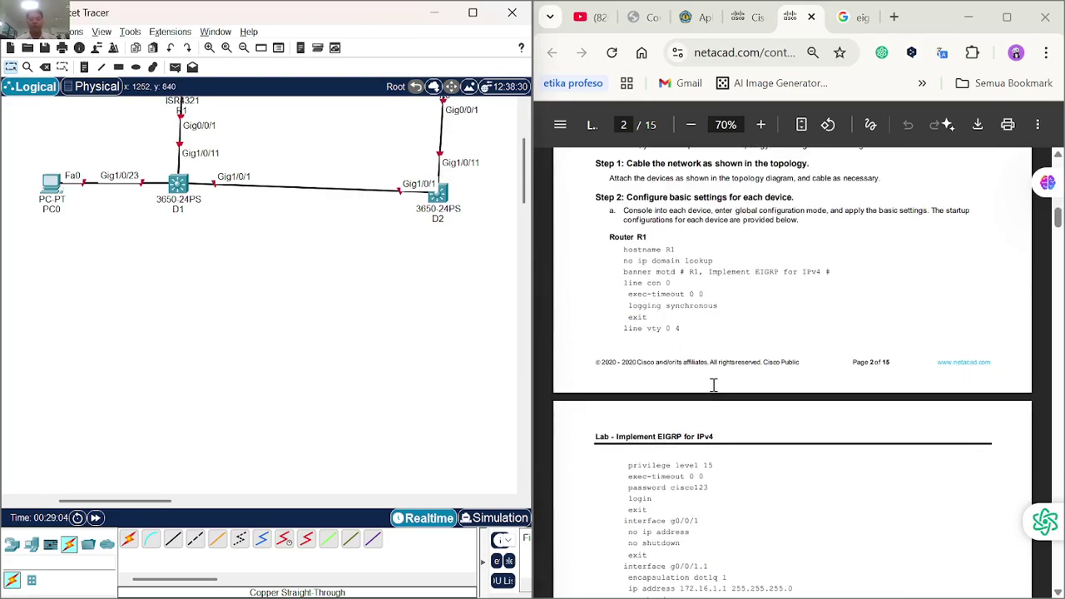
pyautogui.tripleClick(713, 385)
pyautogui.scroll(-7, 713, 385)
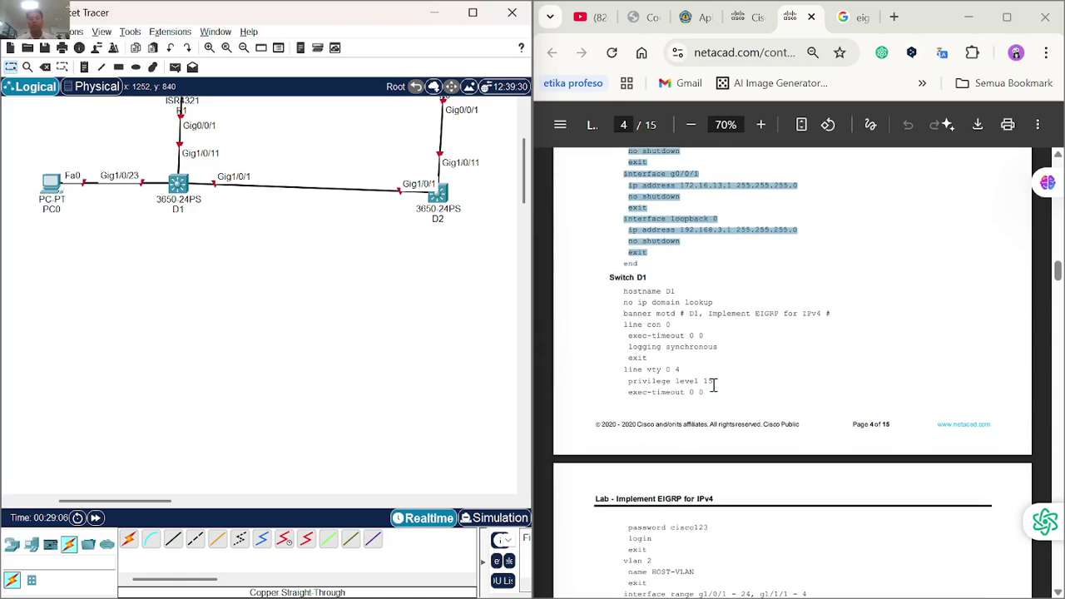
pyautogui.scroll(-2, 713, 385)
pyautogui.scroll(4, 713, 383)
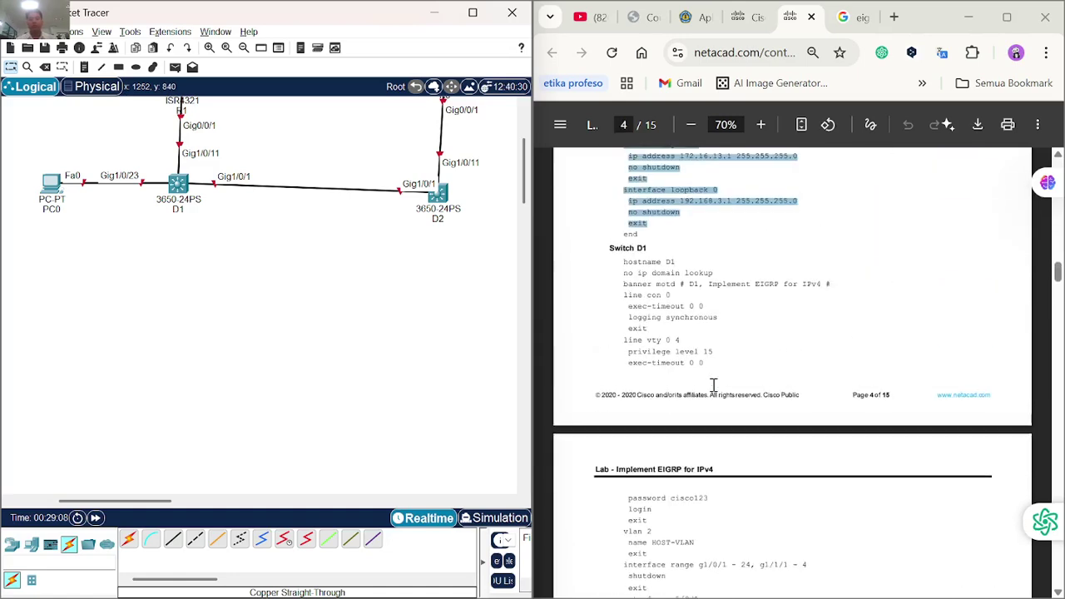
pyautogui.moveTo(721, 367); pyautogui.dragTo(625, 290)
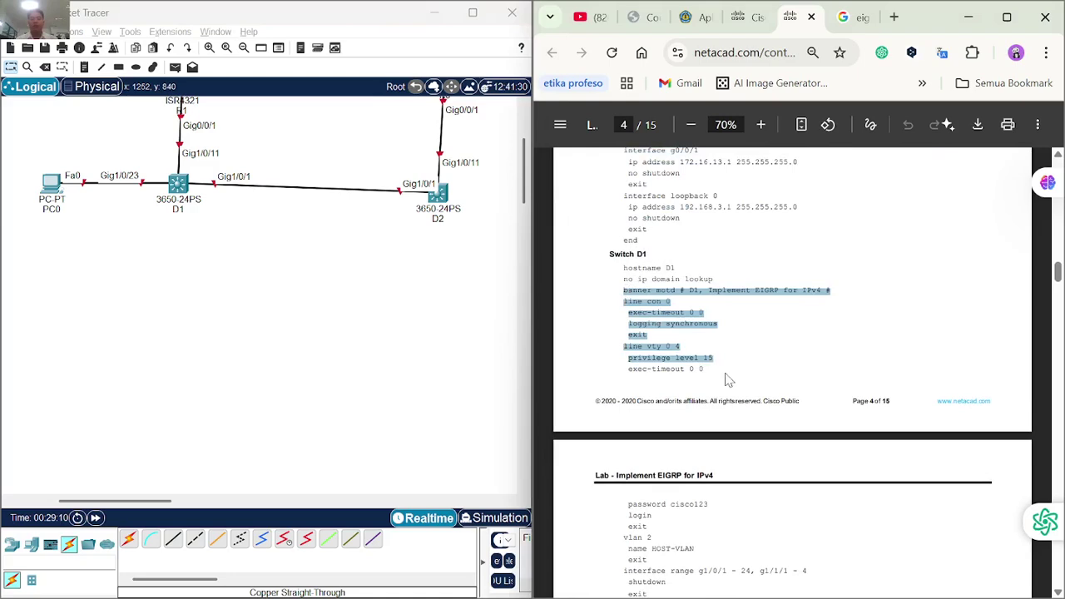
pyautogui.click(729, 381)
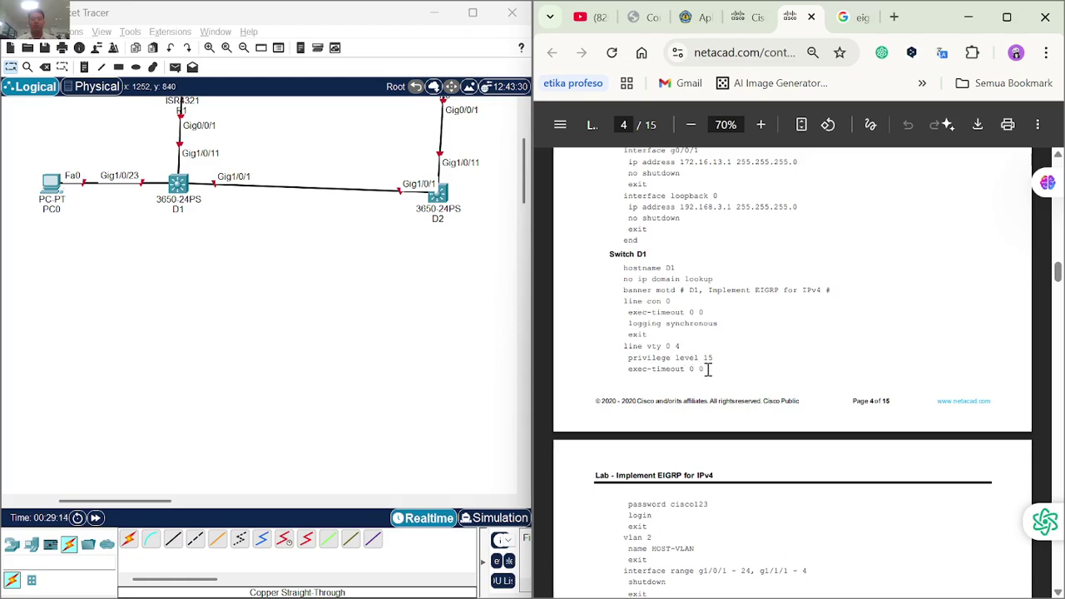
pyautogui.moveTo(708, 370); pyautogui.dragTo(624, 268)
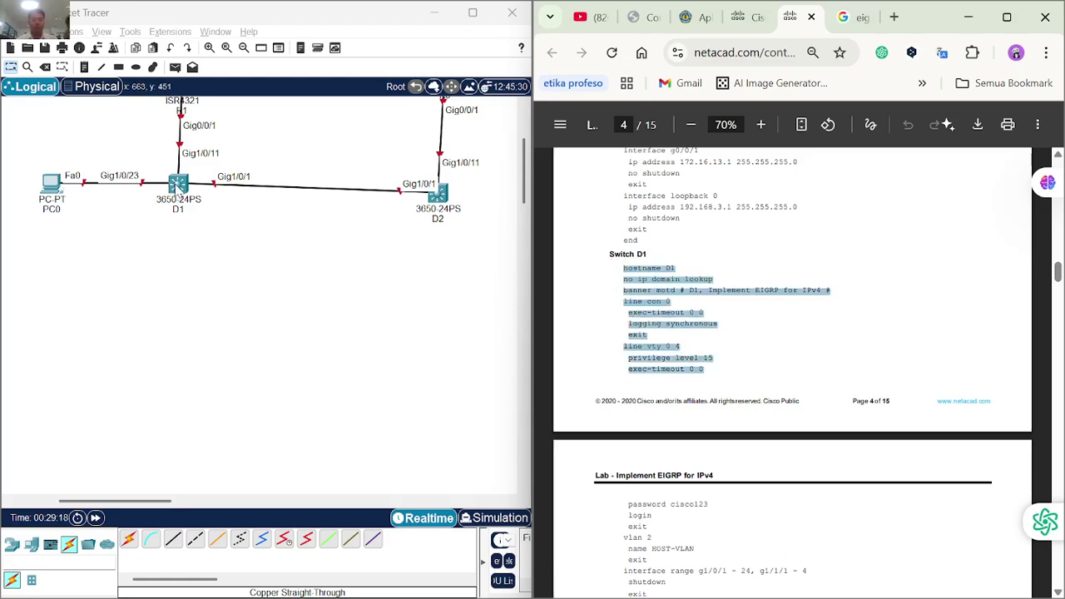
# Install an AC power supply module in an empty power bay of switch D1 and close its window.
pyautogui.click(179, 187)
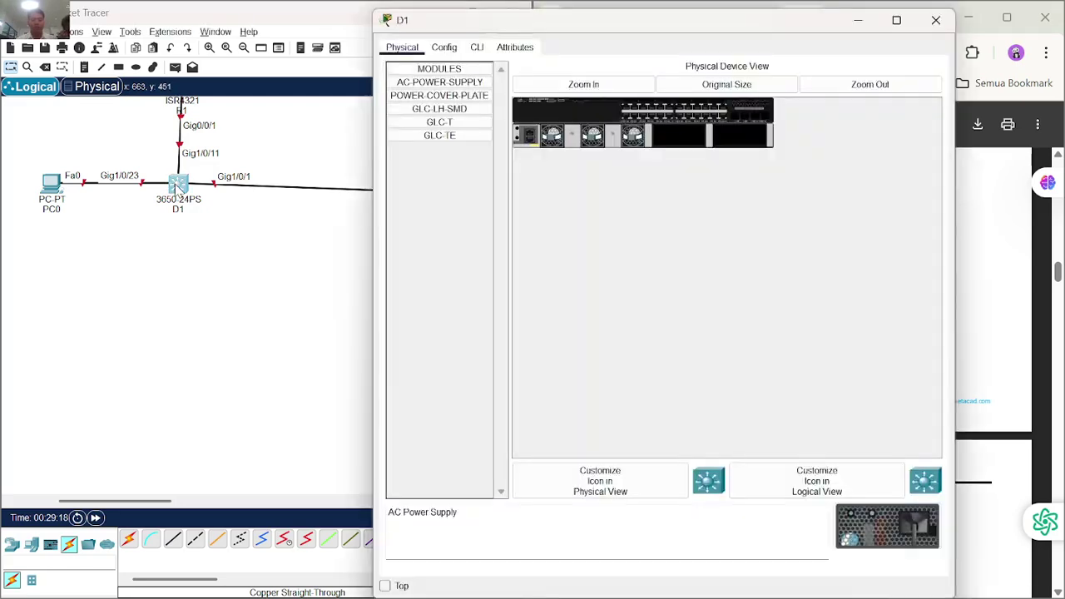
pyautogui.click(481, 52)
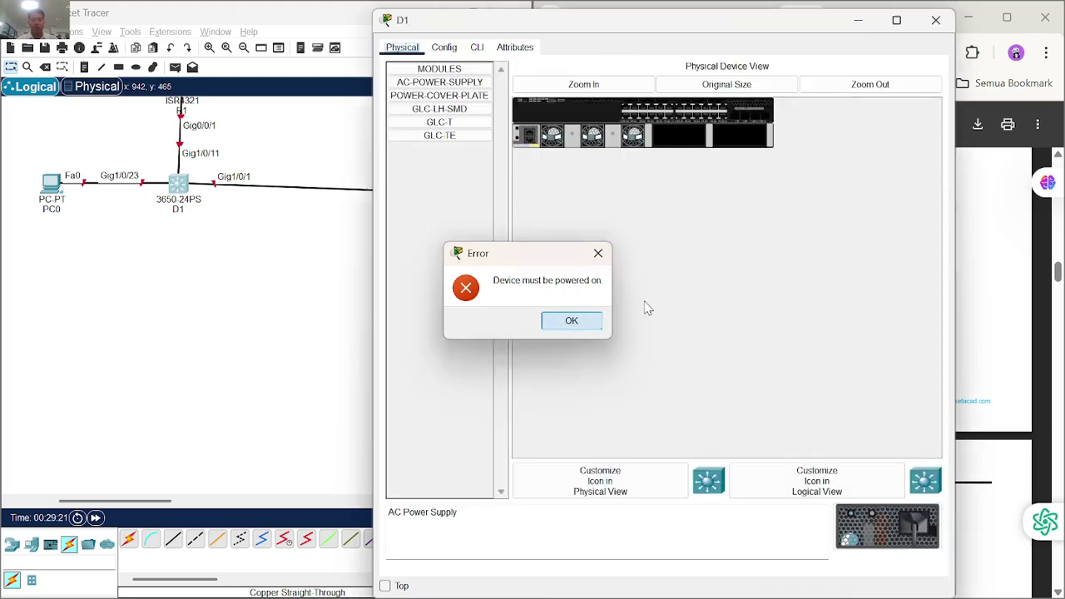
pyautogui.press('Return')
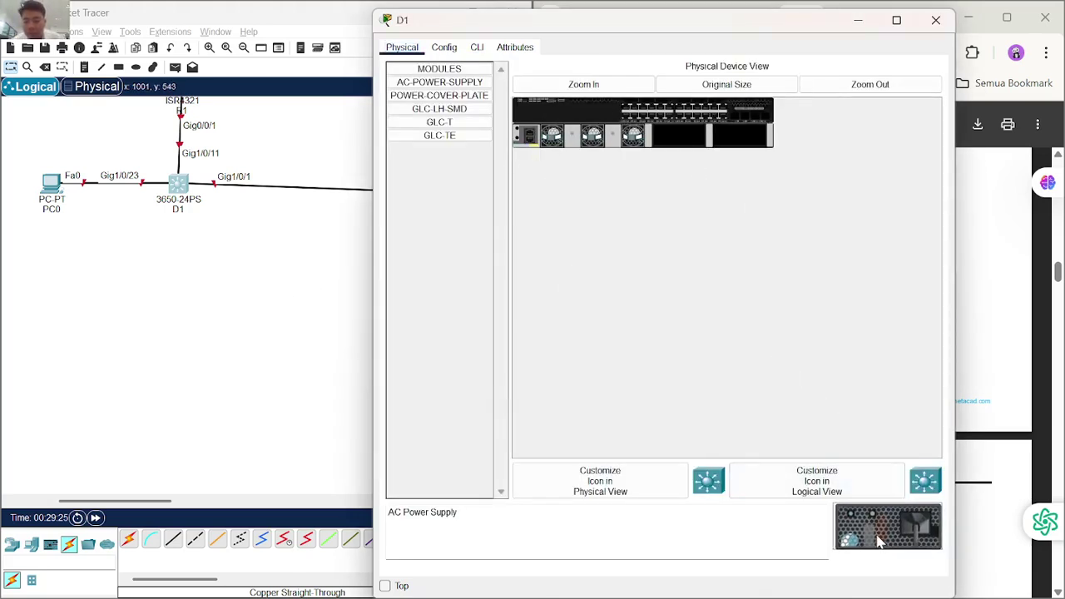
pyautogui.moveTo(878, 541); pyautogui.dragTo(681, 137)
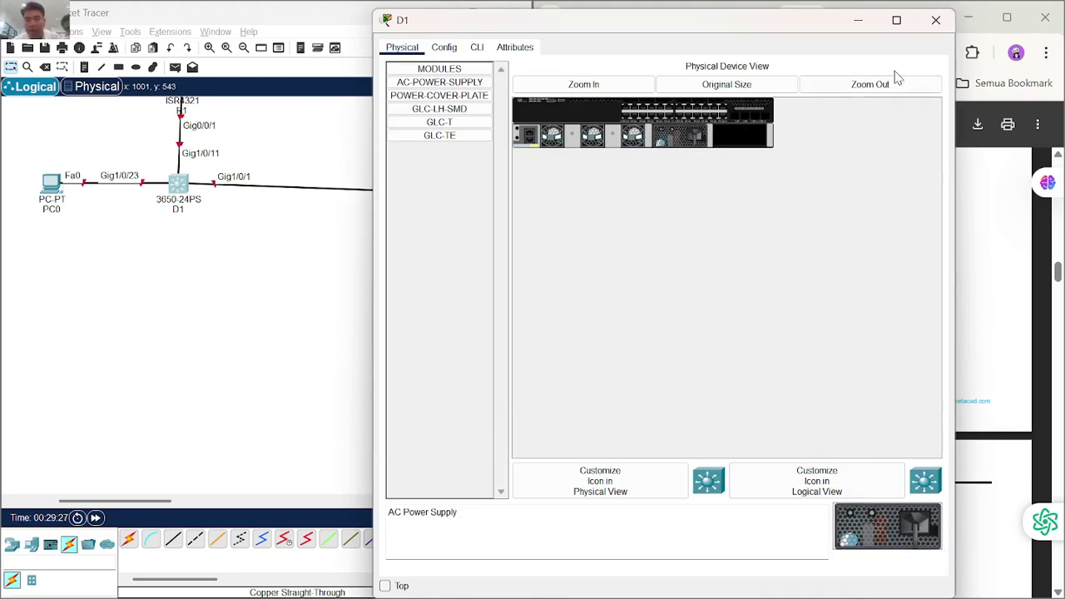
pyautogui.click(936, 19)
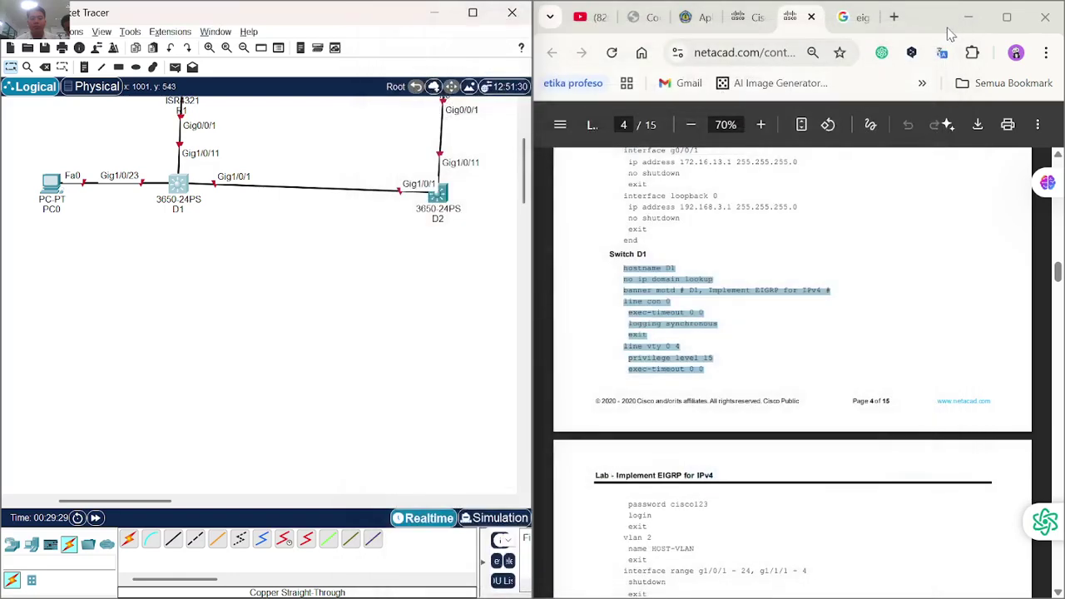
# Install an AC power supply module in an empty power bay of switch D2 and close its window.
pyautogui.click(441, 197)
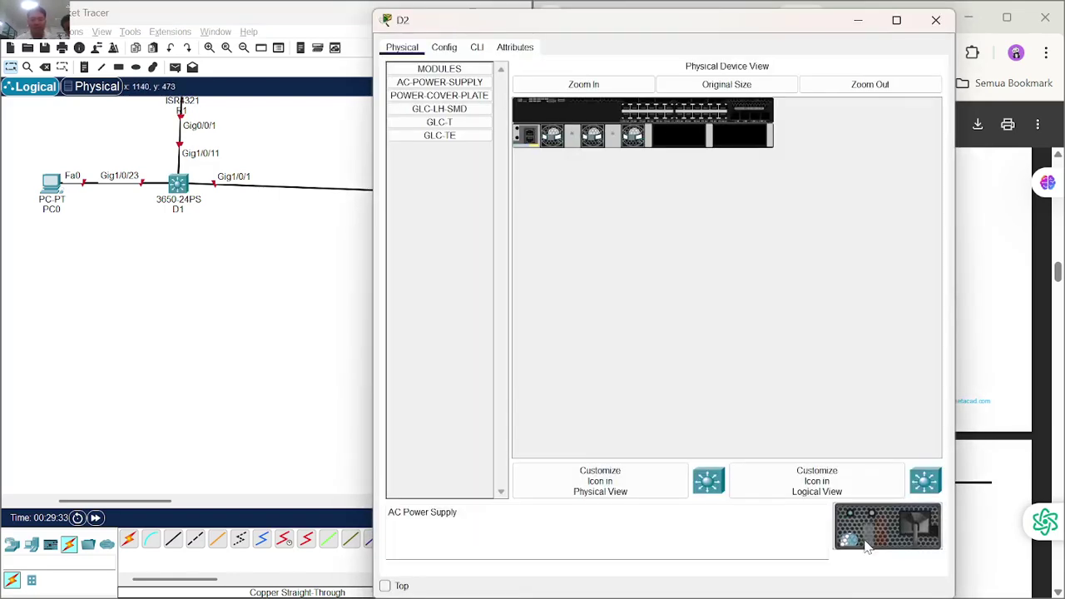
pyautogui.moveTo(909, 541); pyautogui.dragTo(684, 143)
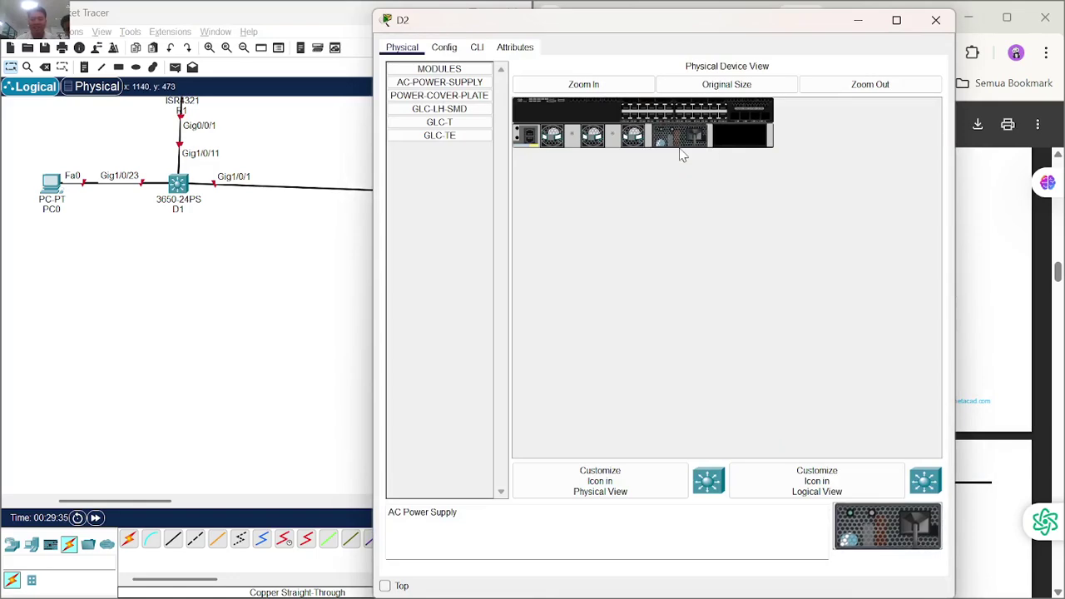
pyautogui.click(935, 19)
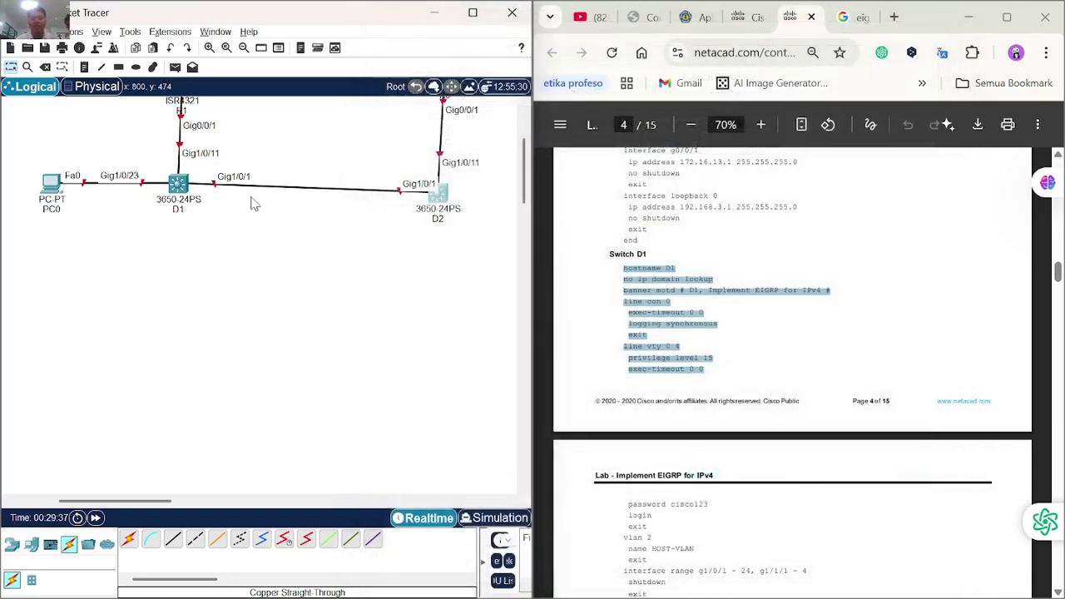
# Open D1's command line beside the lab document and answer no to the initial configuration dialog.
pyautogui.click(183, 188)
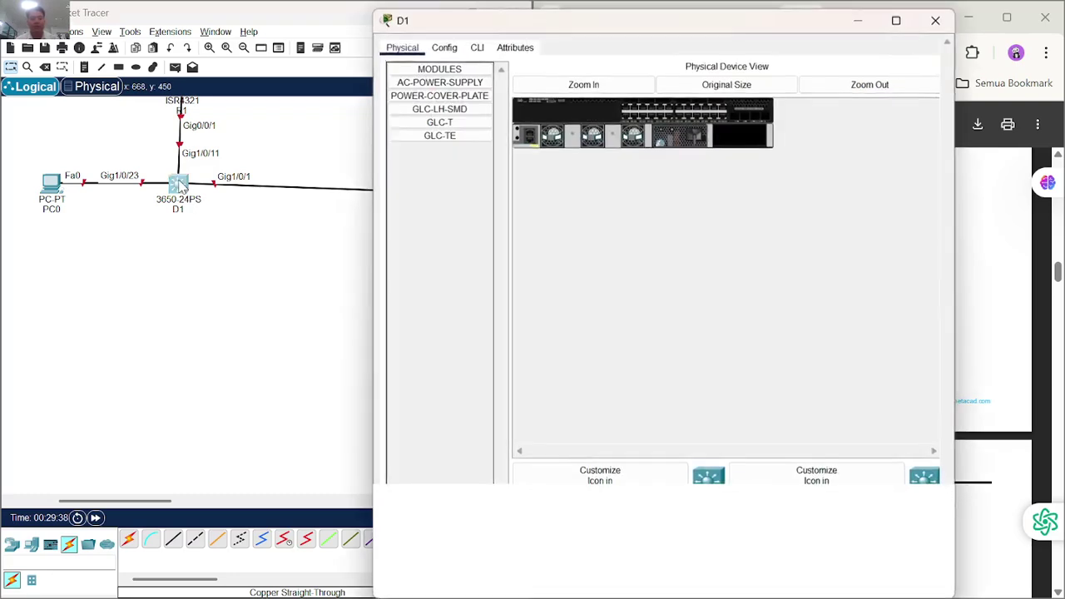
pyautogui.press('super+Left')
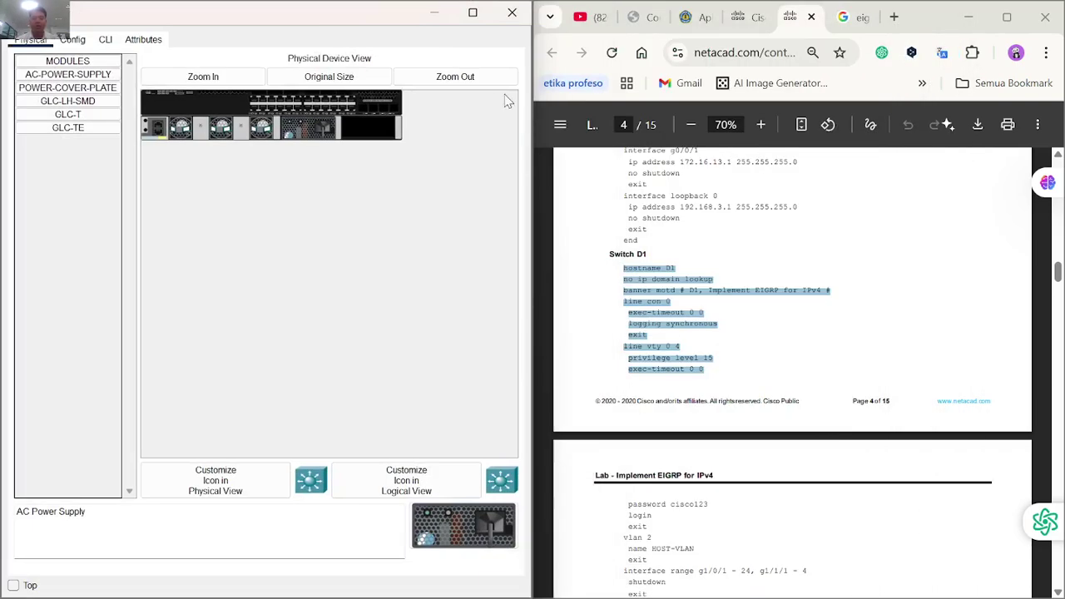
pyautogui.click(104, 39)
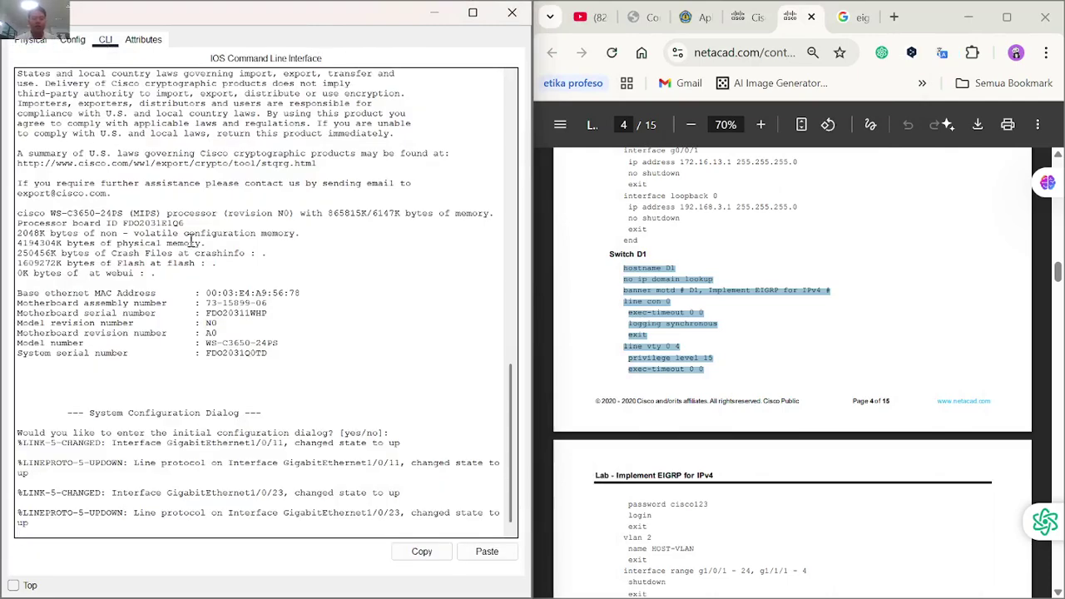
pyautogui.press('Return')
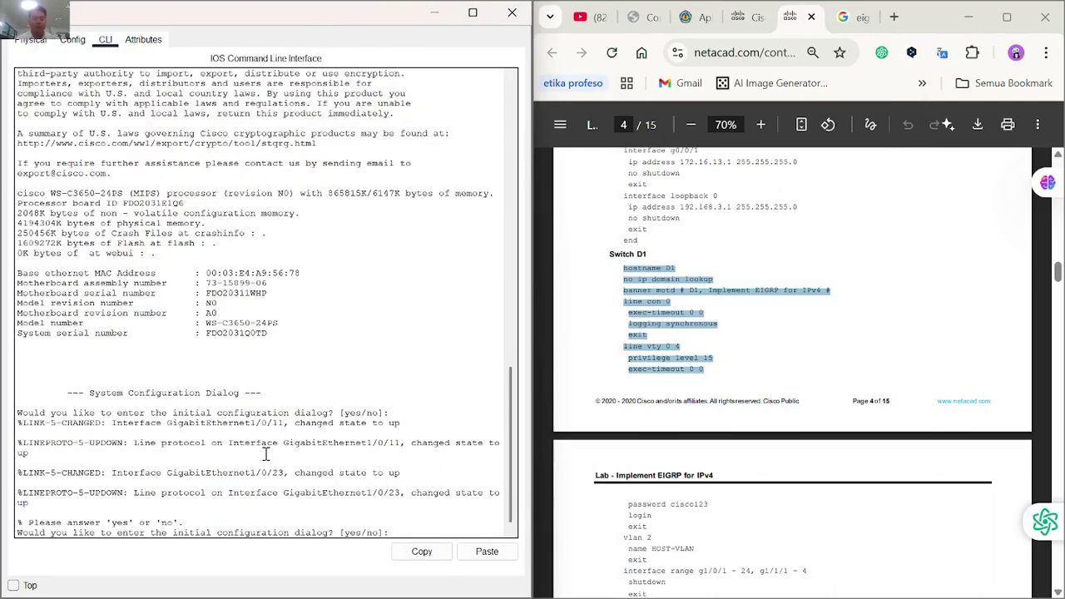
pyautogui.press('Return')
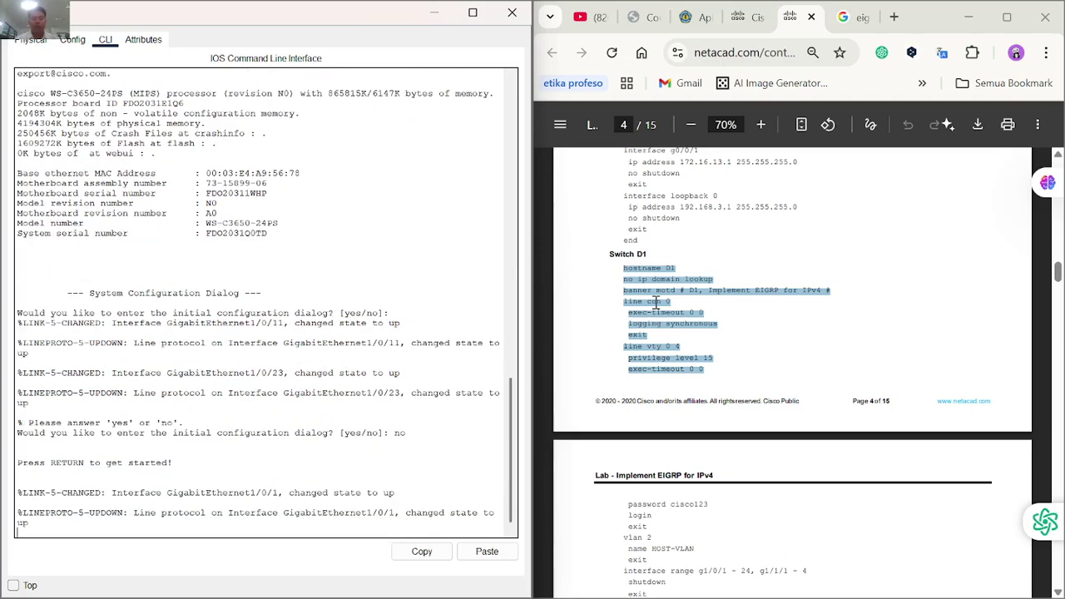
# Start D1's console session and enter global configuration mode with en and conf t.
pyautogui.scroll(-2, 657, 308)
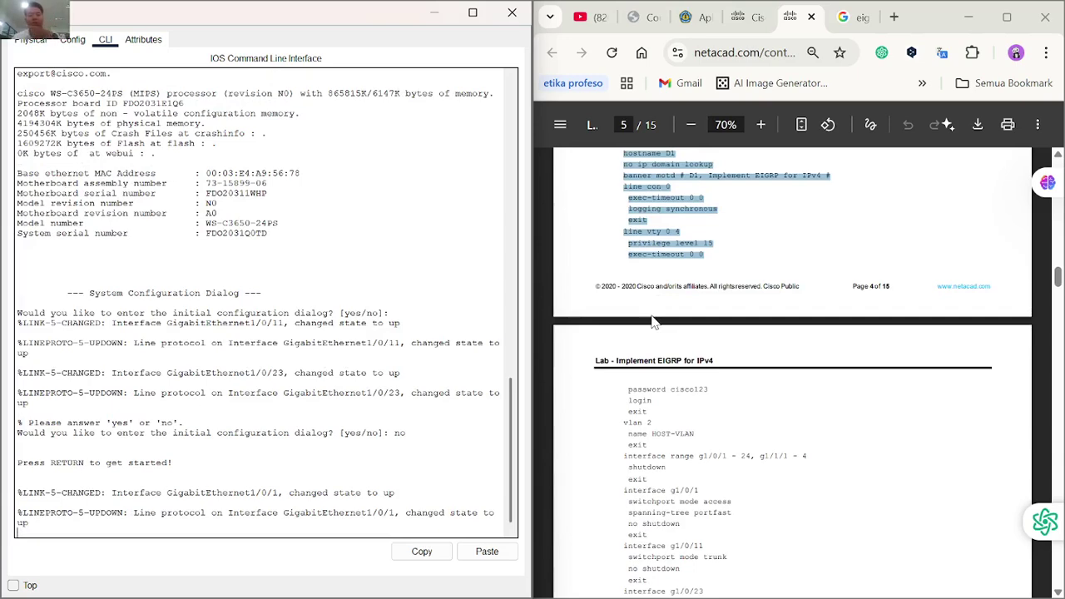
pyautogui.click(436, 377)
pyautogui.press('Return')
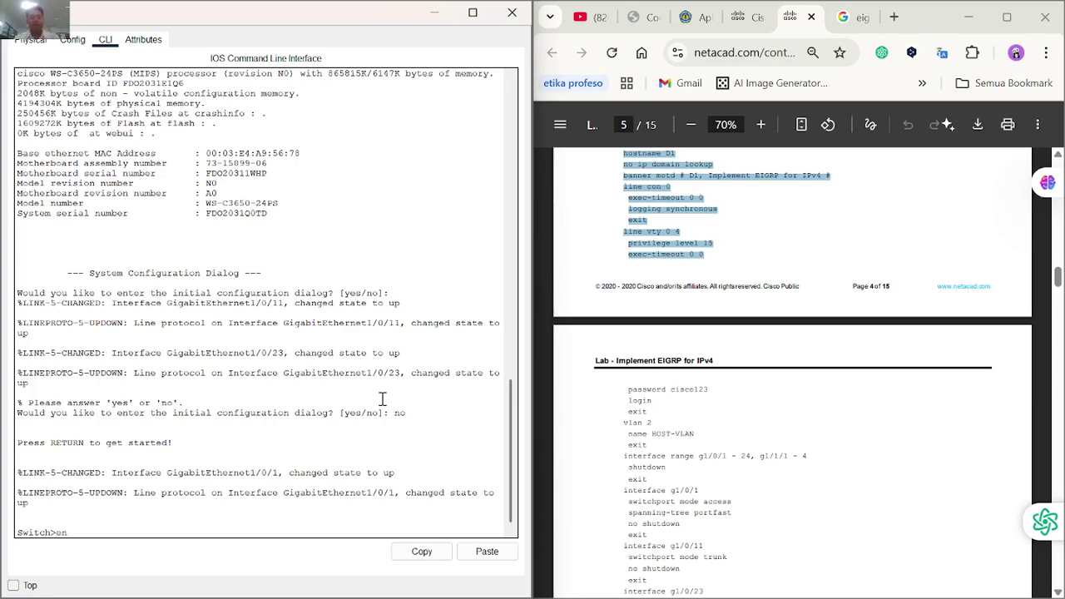
pyautogui.press('Return')
pyautogui.write('conf t')
pyautogui.press('Return')
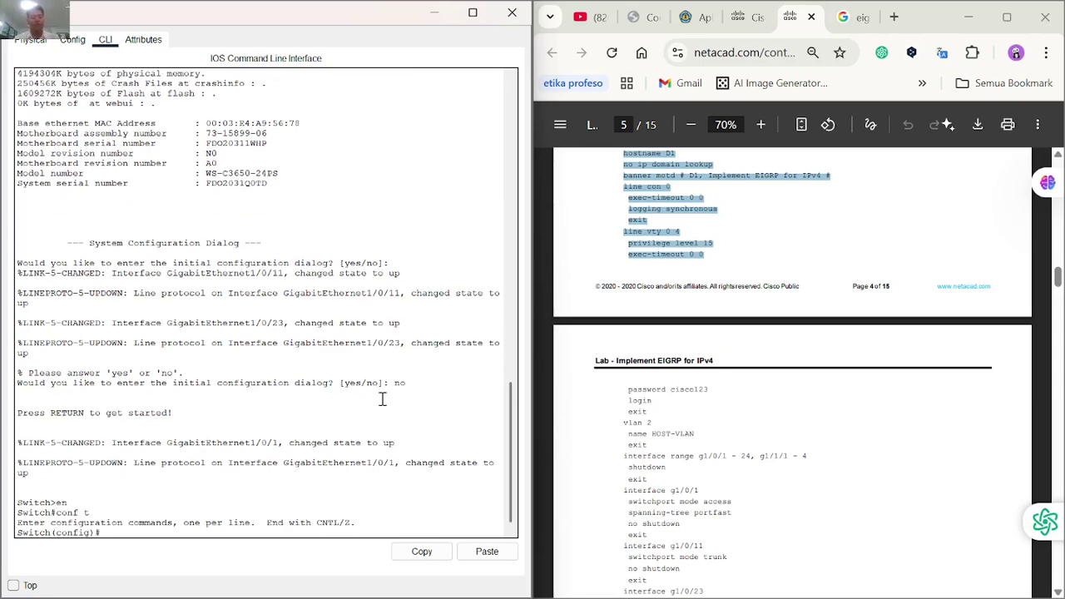
# Copy the selected D1 commands, hostname D1 through exec-timeout 0 0 under line vty 0 4, and paste them into D1's command line.
pyautogui.scroll(3, 592, 361)
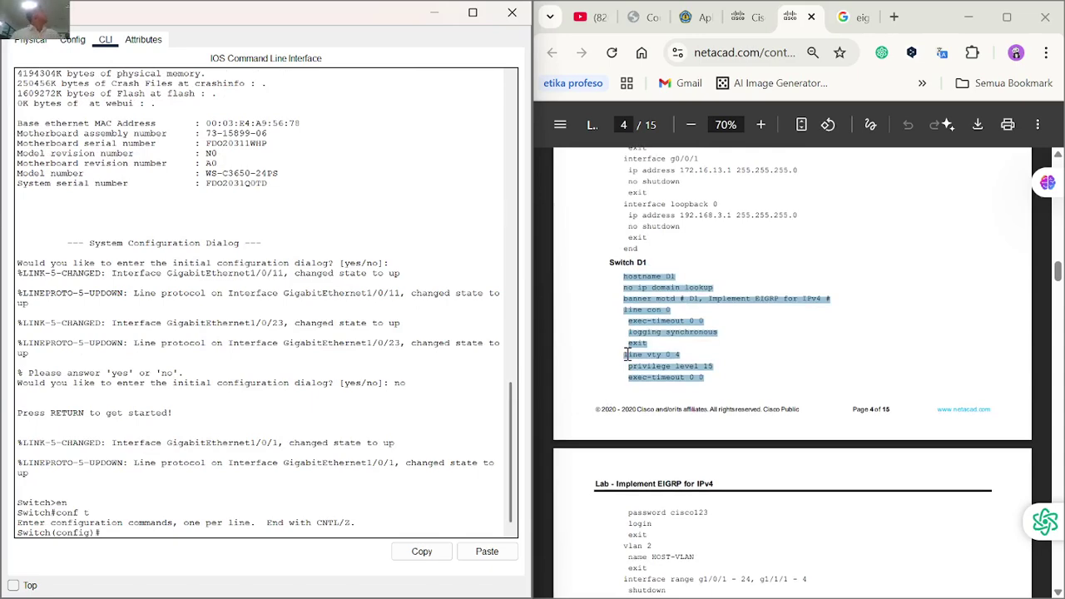
pyautogui.rightClick(644, 314)
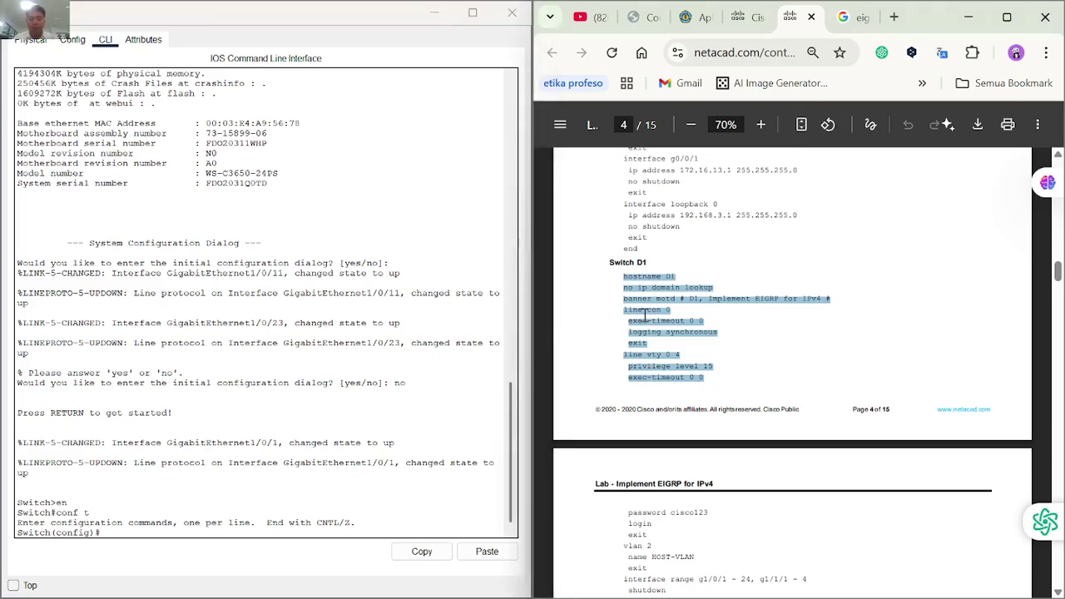
pyautogui.click(396, 283)
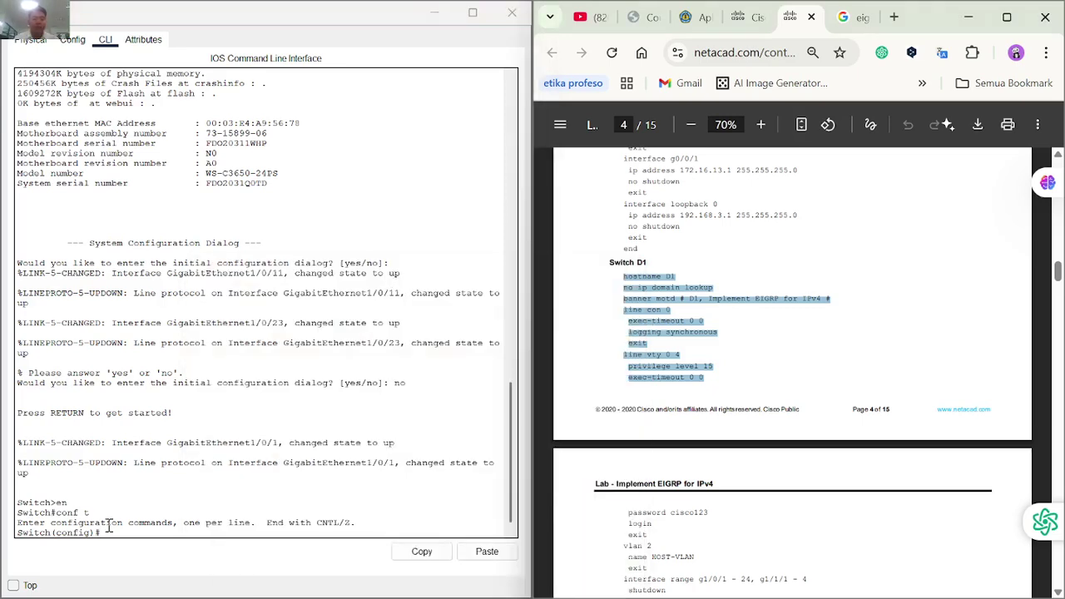
pyautogui.rightClick(112, 531)
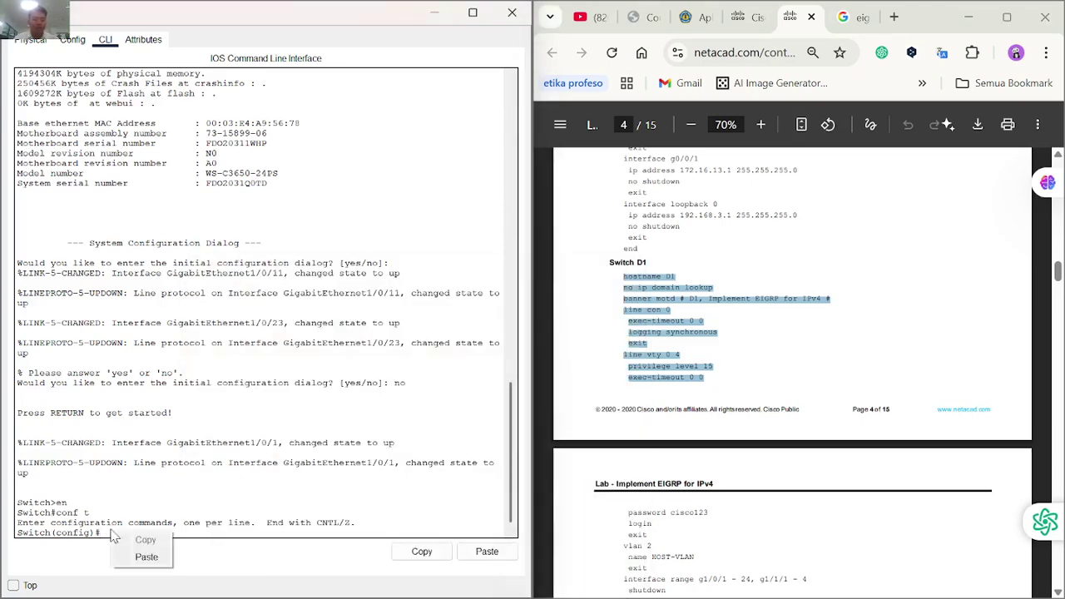
pyautogui.click(145, 561)
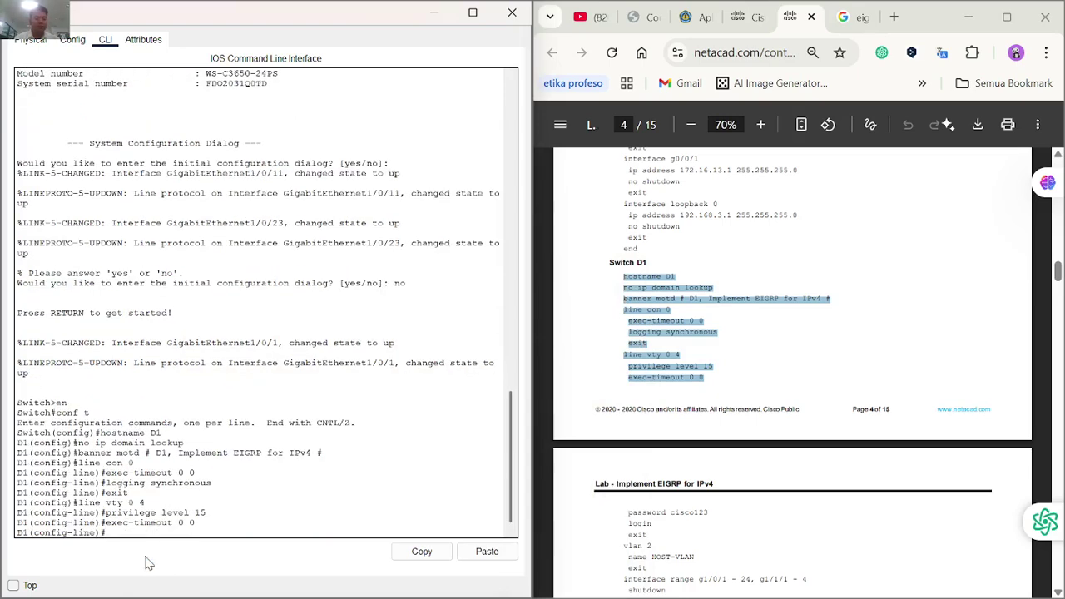
# Copy the remaining D1 commands, from the vty password through the g1/0/23 settings and end, and paste them into D1's command line.
pyautogui.scroll(-3, 682, 426)
pyautogui.scroll(-2, 682, 427)
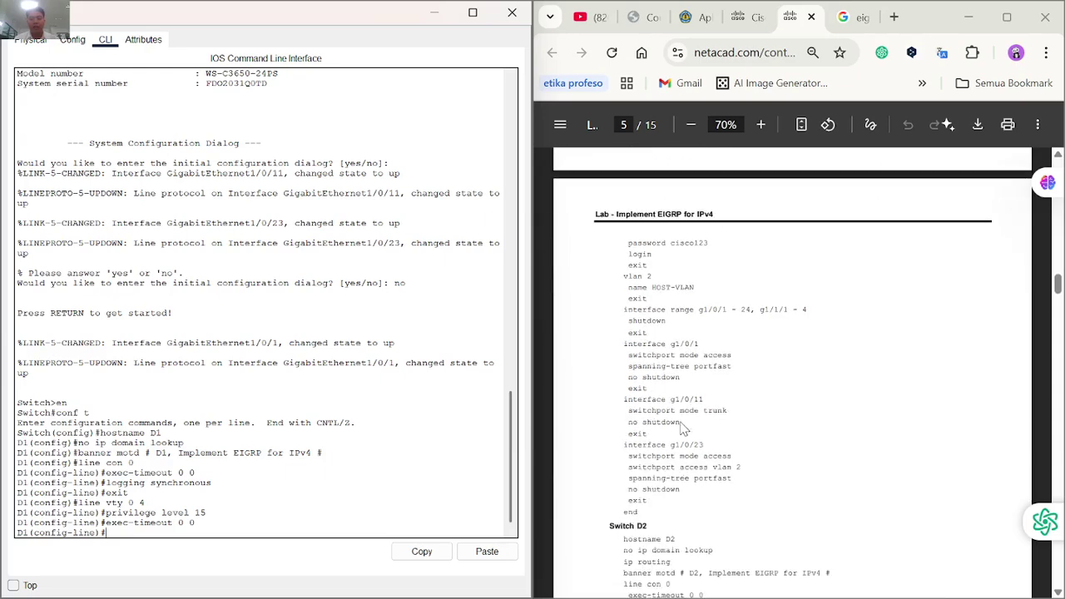
pyautogui.moveTo(644, 491); pyautogui.dragTo(627, 231)
pyautogui.rightClick(630, 234)
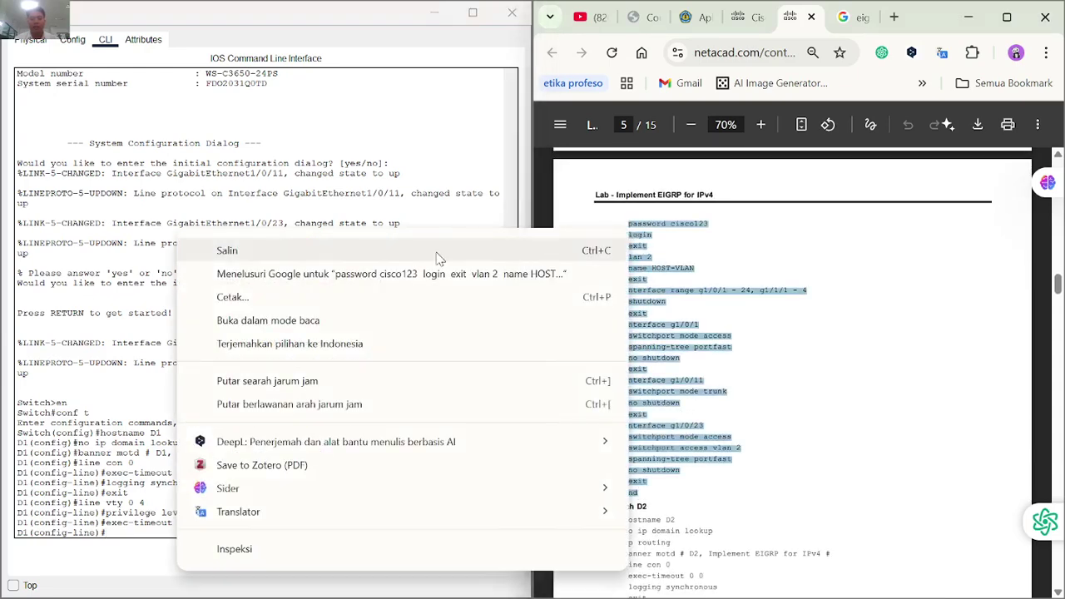
pyautogui.click(392, 260)
pyautogui.rightClick(129, 524)
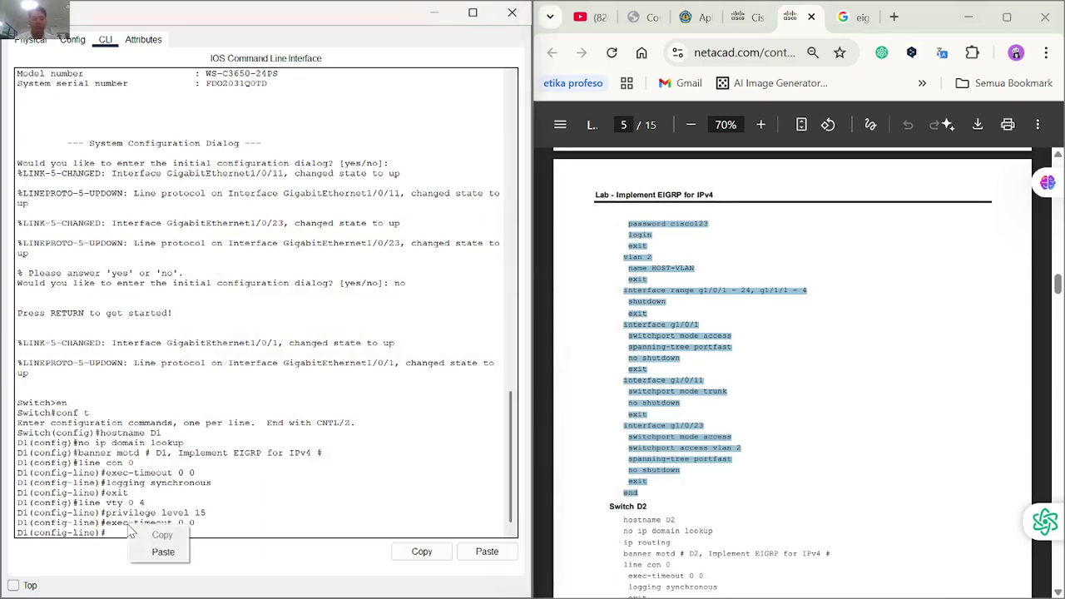
pyautogui.click(171, 552)
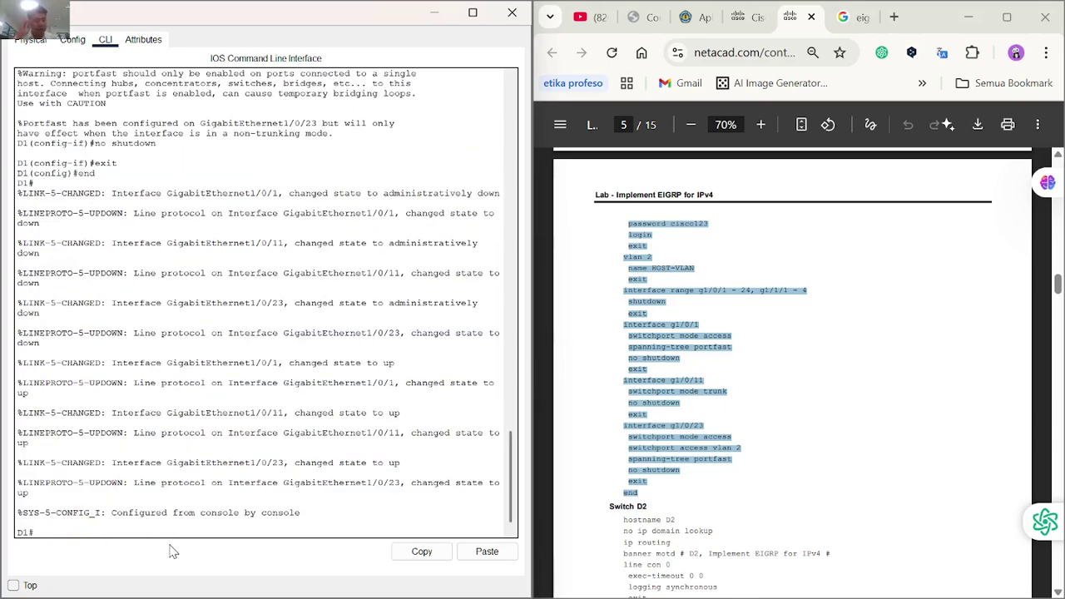
# Review D1's configuration output and the Switch D2 commands in the lab document.
pyautogui.scroll(3, 225, 309)
pyautogui.scroll(-3, 753, 425)
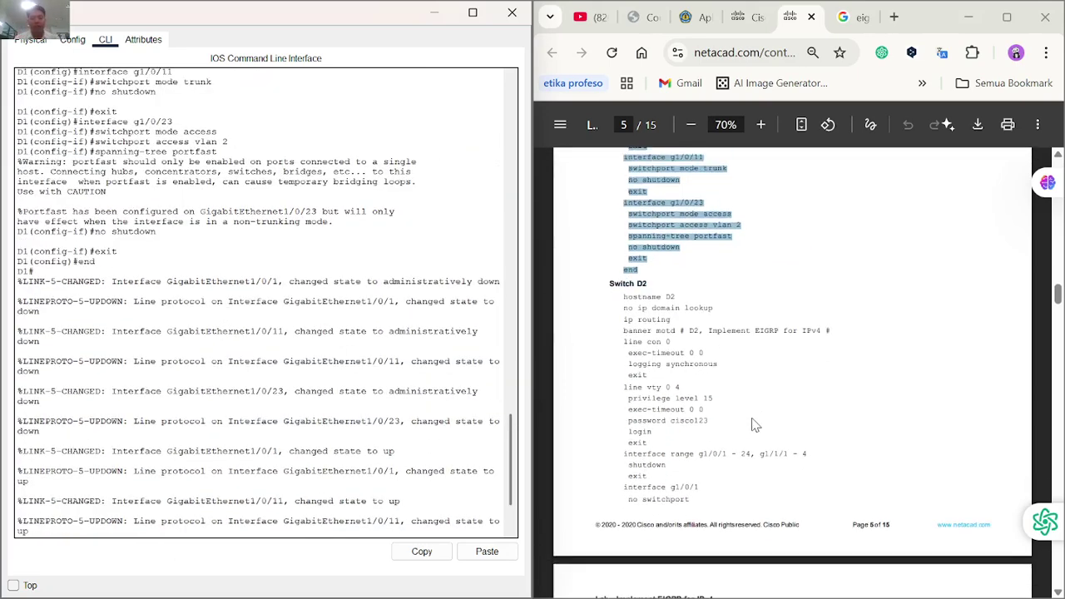
pyautogui.scroll(-3, 766, 405)
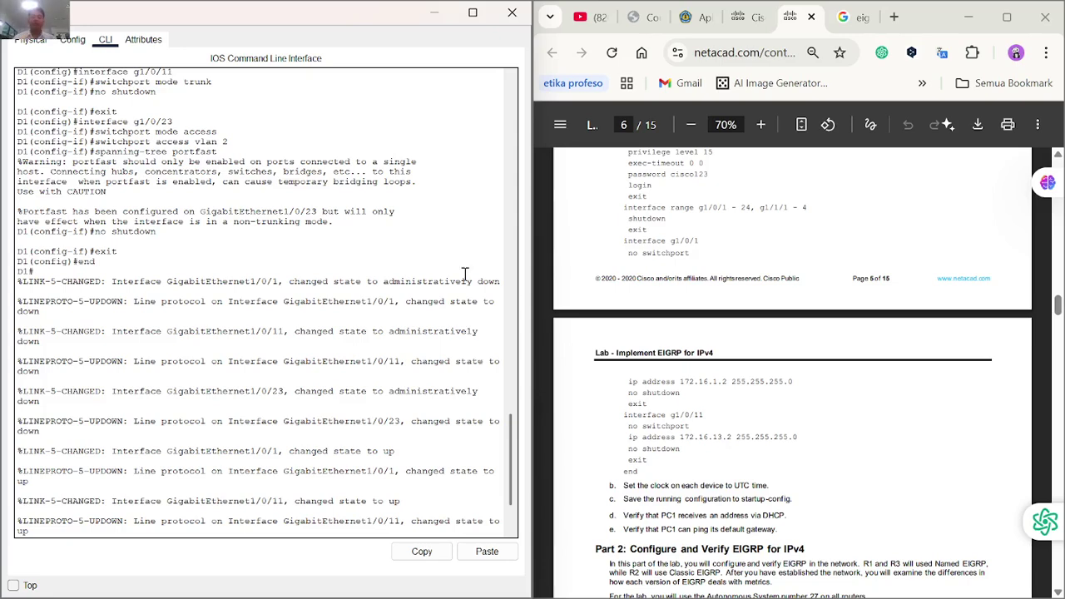
pyautogui.scroll(1, 459, 264)
pyautogui.scroll(-3, 403, 310)
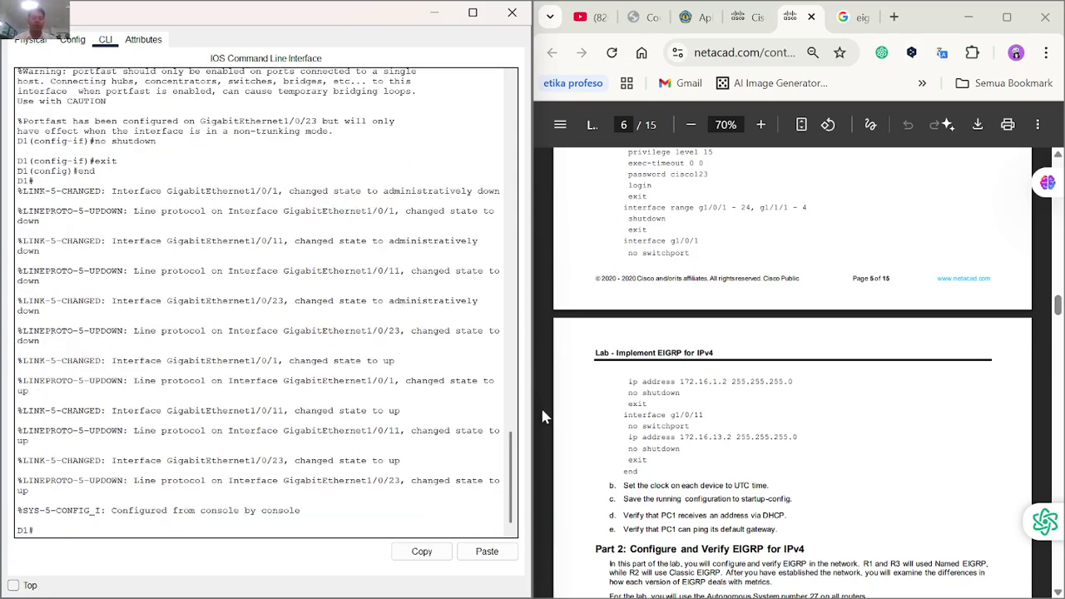
# Close D1's window and select the Switch D2 commands in the lab document, from hostname D2 through no switchport, to copy them.
pyautogui.click(512, 16)
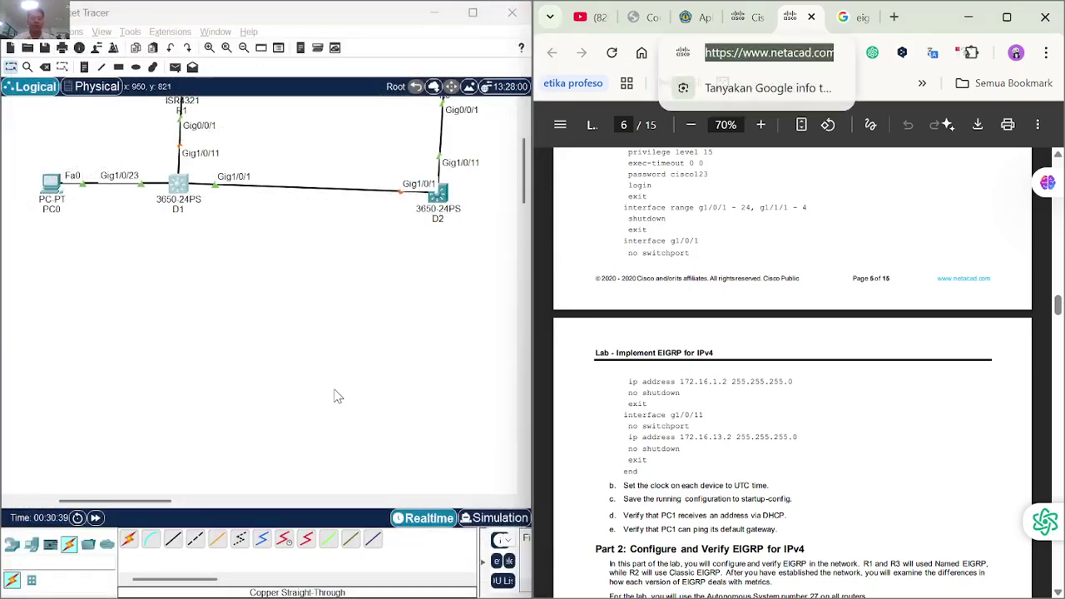
pyautogui.click(378, 379)
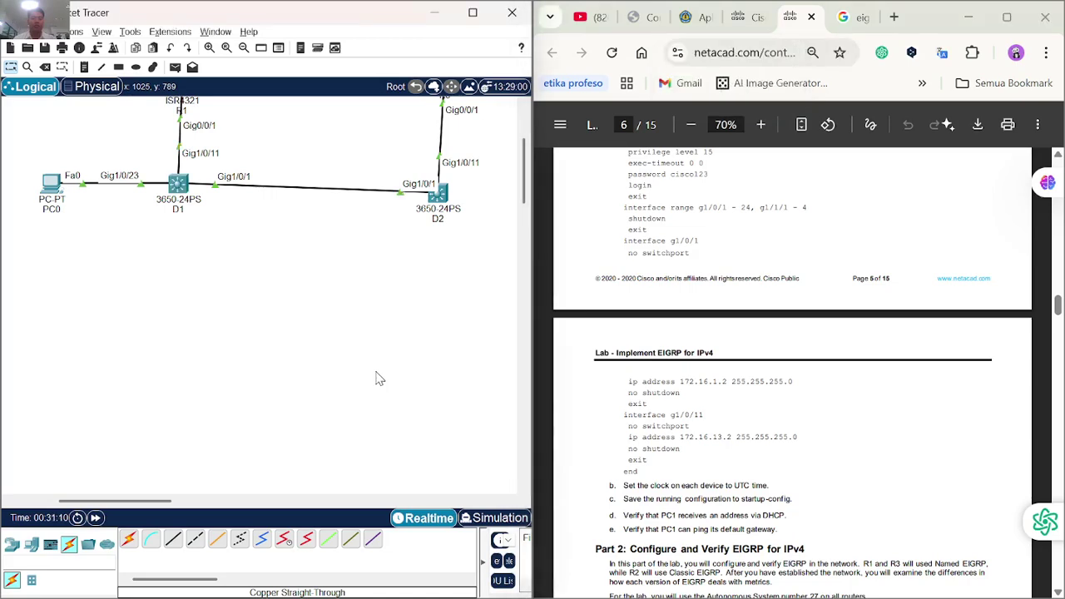
pyautogui.scroll(2, 714, 406)
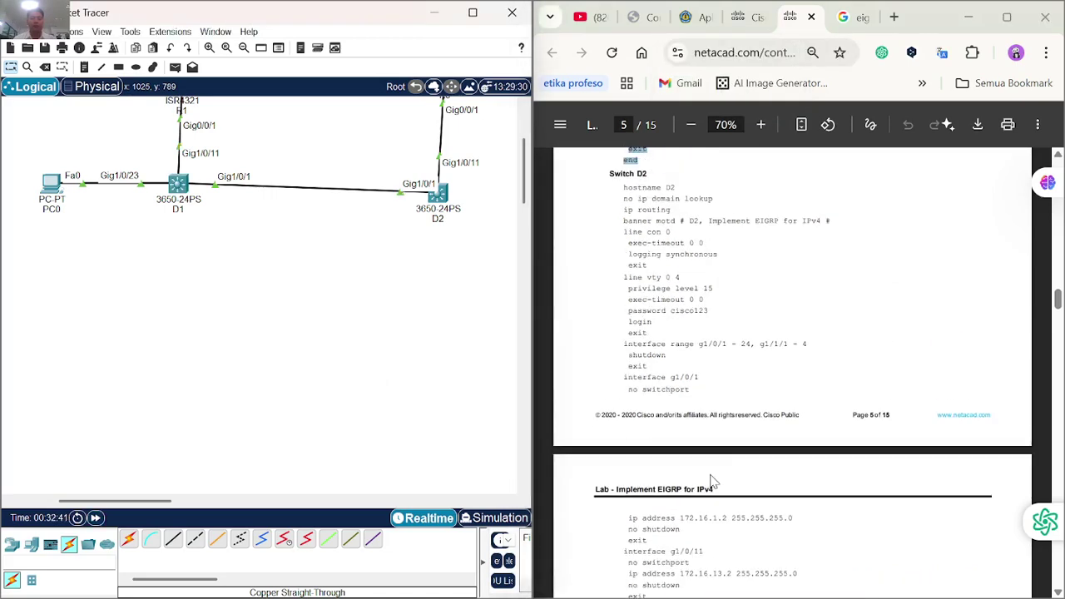
pyautogui.click(707, 401)
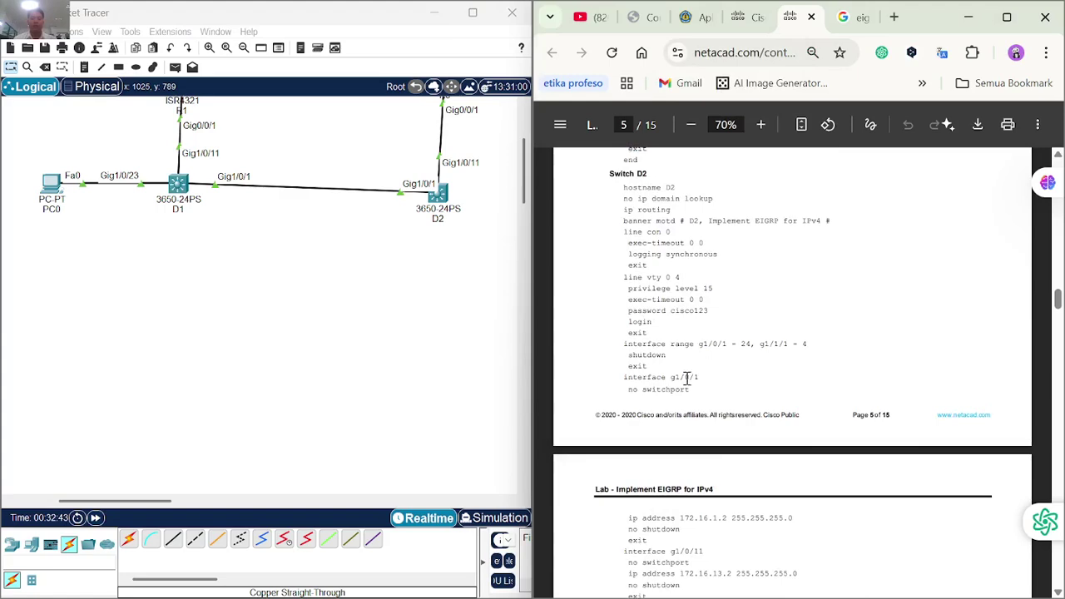
pyautogui.moveTo(690, 390); pyautogui.dragTo(619, 191)
pyautogui.press('super+c')
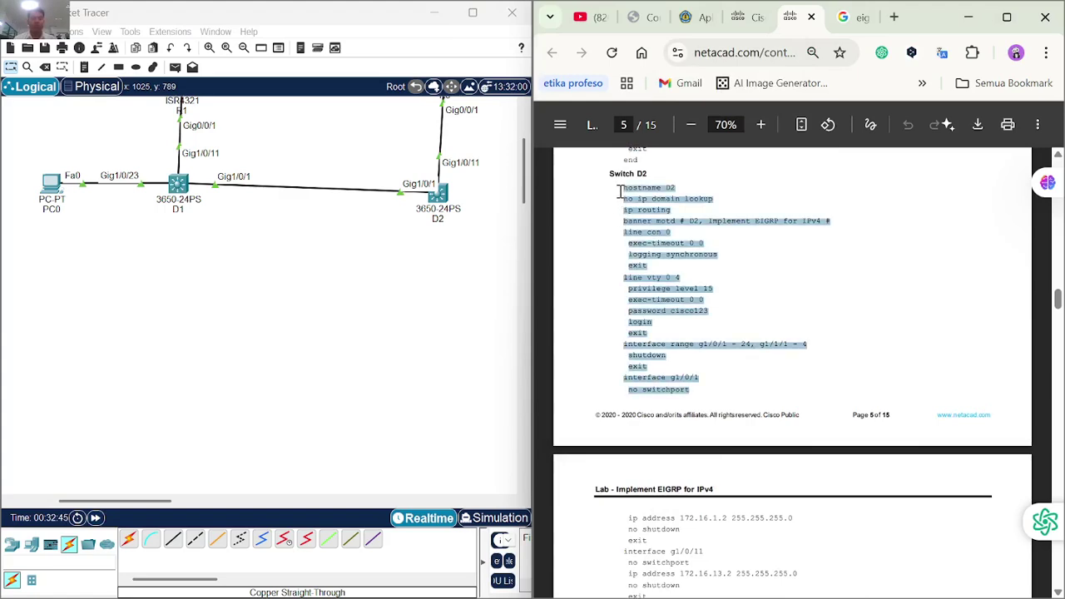
pyautogui.click(442, 202)
pyautogui.hotkey('alt', 'Tab')
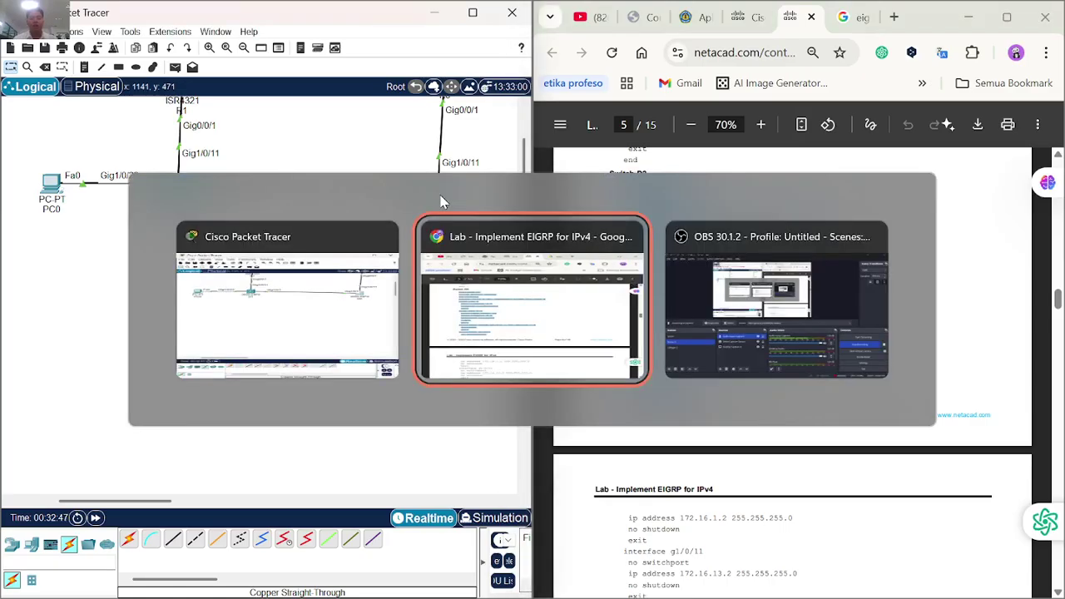
pyautogui.hotkey('alt', 'Tab')
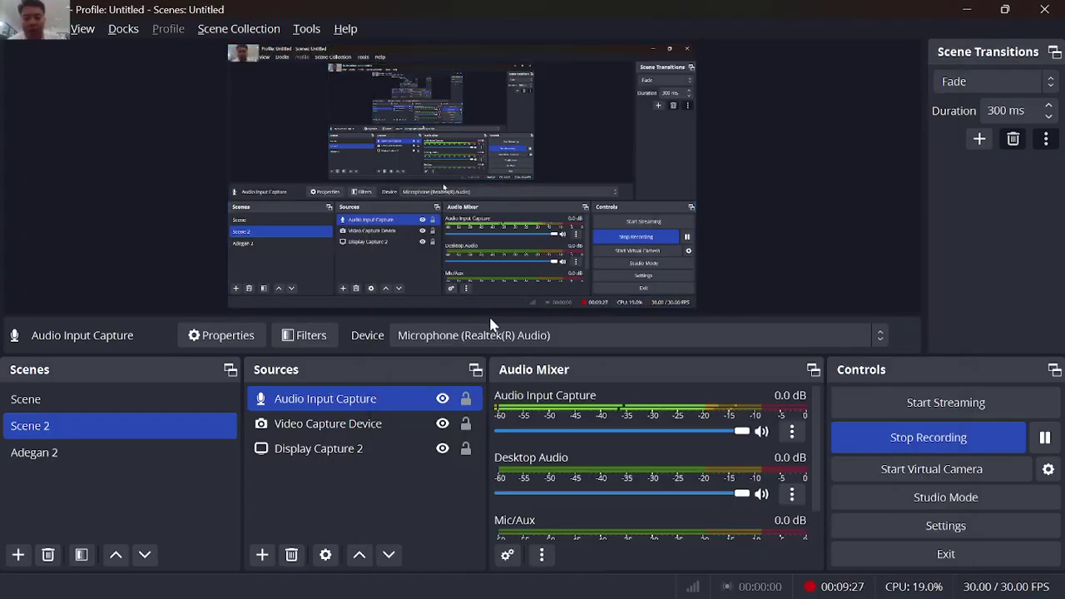
pyautogui.hotkey('alt', 'Tab')
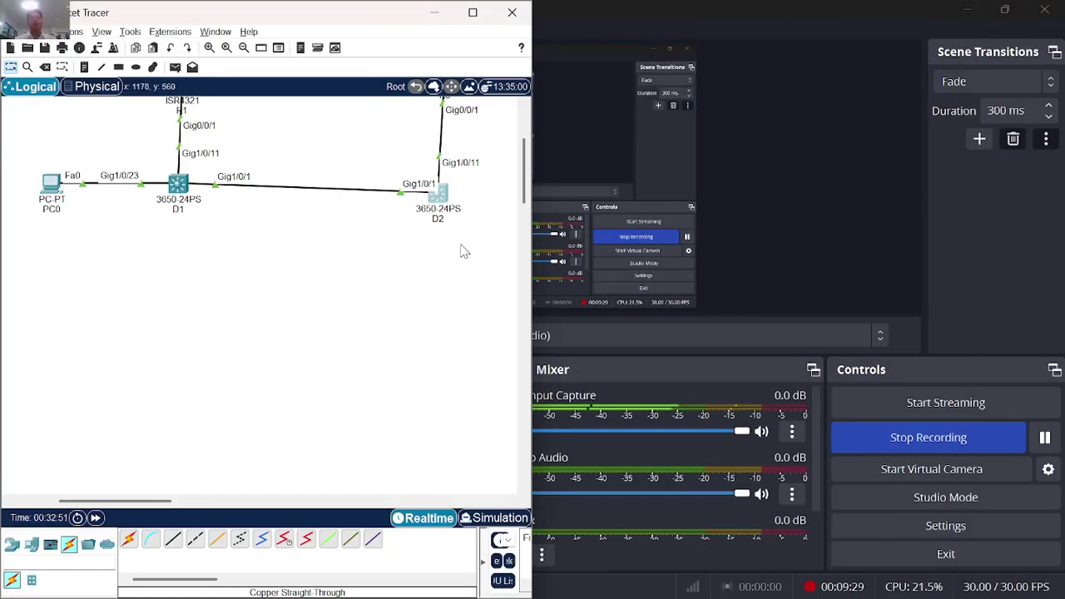
pyautogui.click(843, 183)
pyautogui.hotkey('alt', 'Tab')
pyautogui.hotkey('alt', 'Tab')
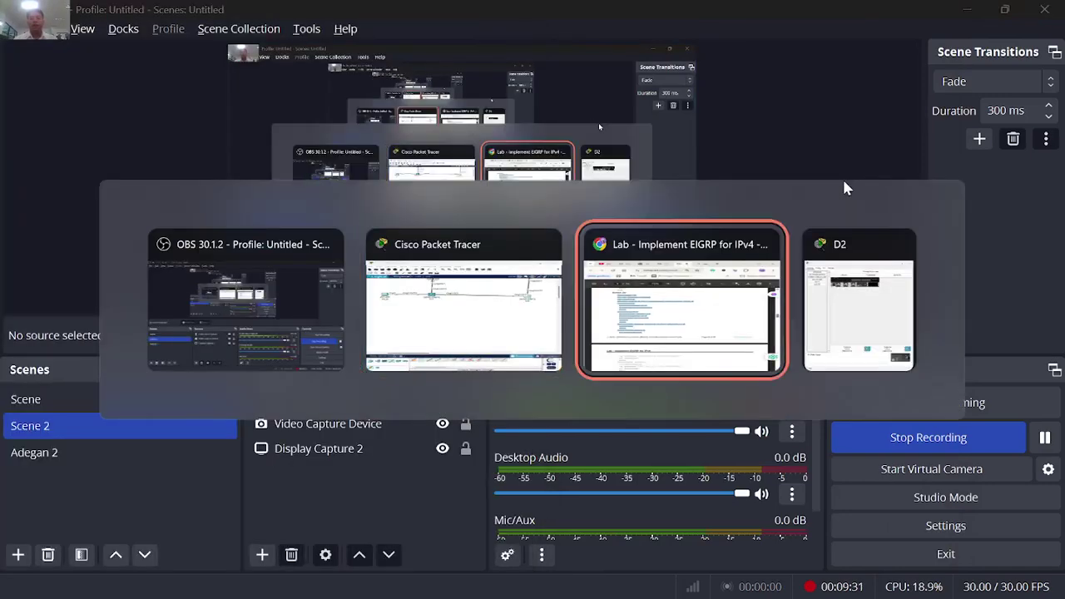
pyautogui.hotkey('alt', 'Tab')
pyautogui.hotkey('alt', 'Tab')
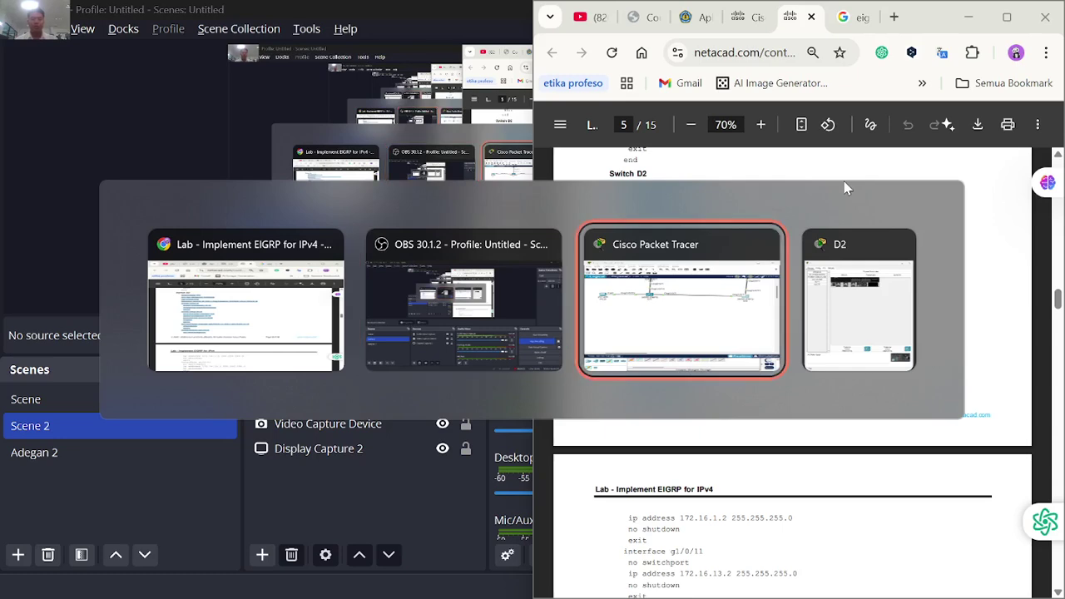
# Open D2's command line beside the lab document and answer no to the initial configuration dialog.
pyautogui.scroll(1, 461, 295)
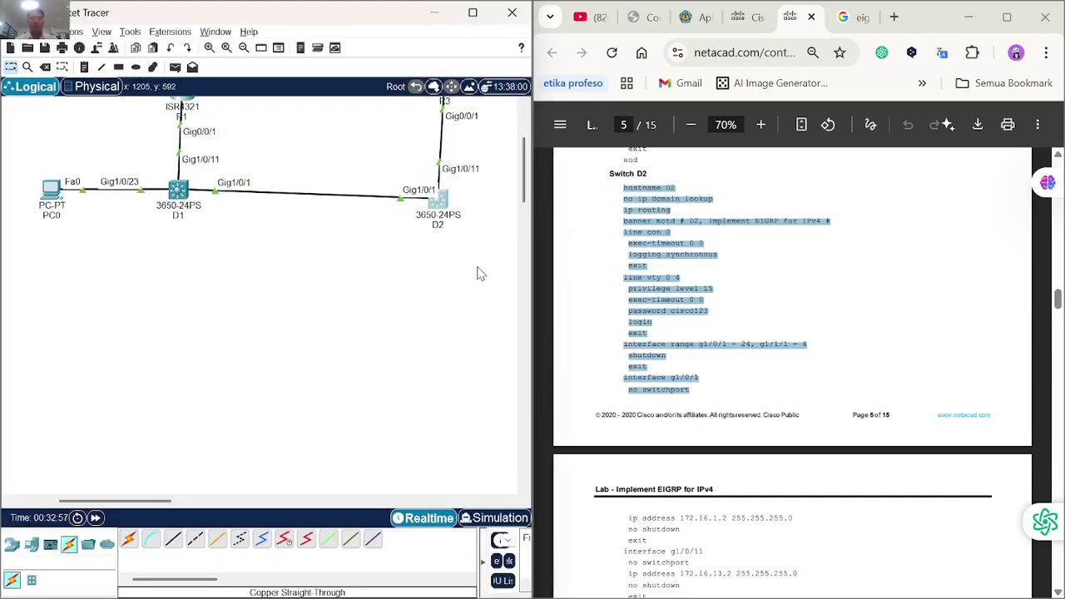
pyautogui.click(444, 210)
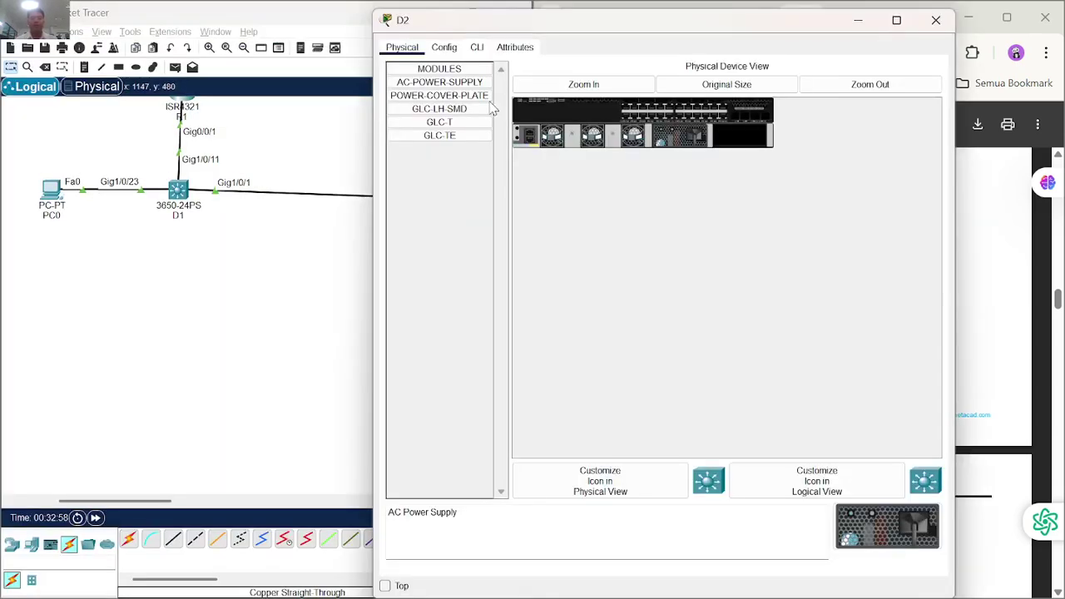
pyautogui.click(477, 48)
pyautogui.press('Return')
pyautogui.press('Return')
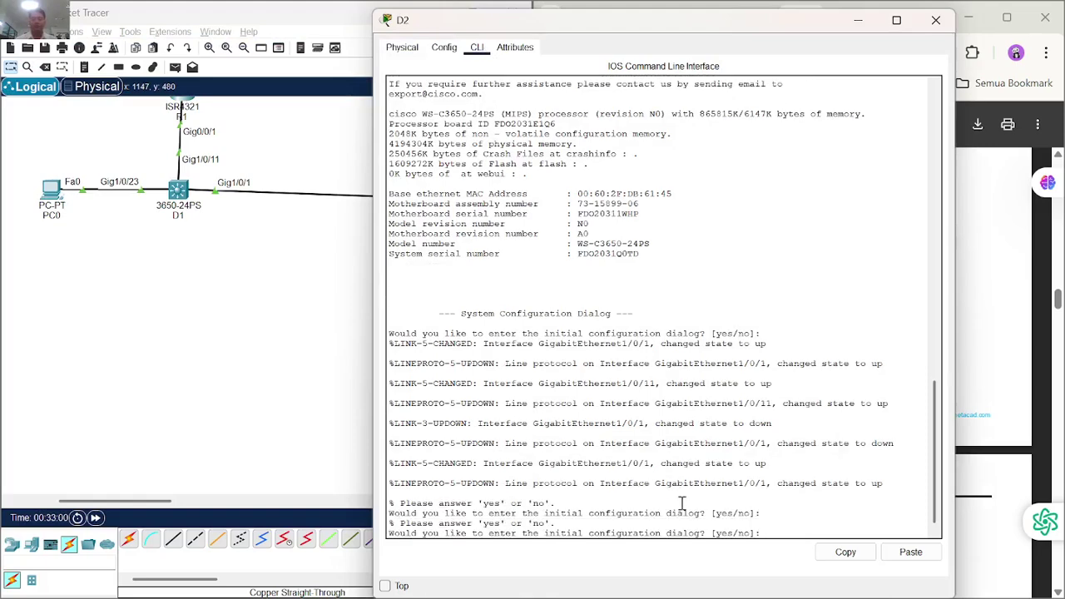
pyautogui.write('no')
pyautogui.press('Return')
pyautogui.press('super+Left')
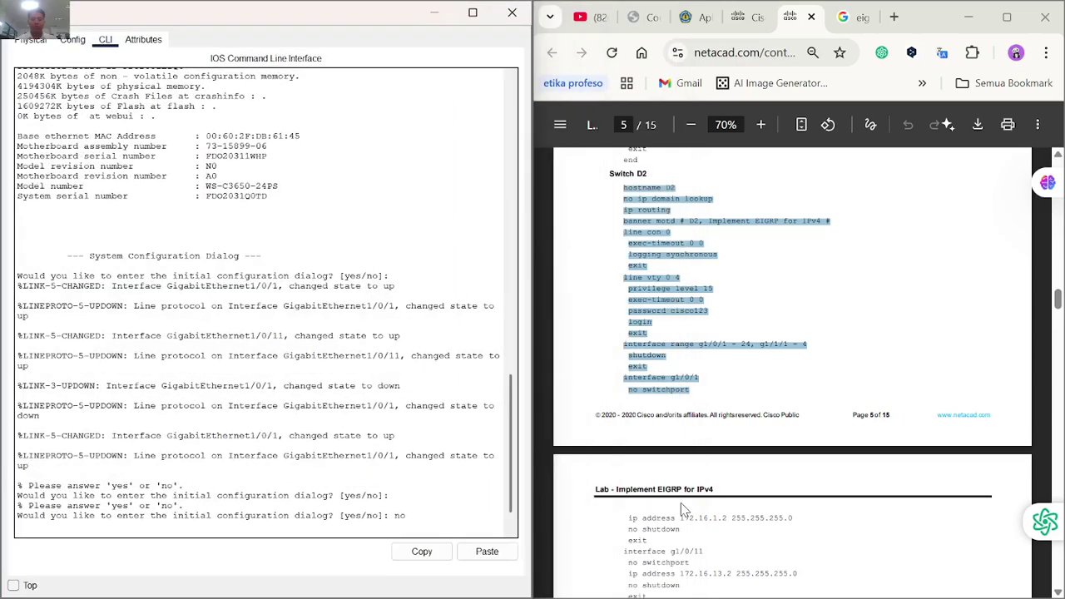
# Copy the selected D2 commands and enter D2's global configuration mode with en and conf t.
pyautogui.rightClick(643, 236)
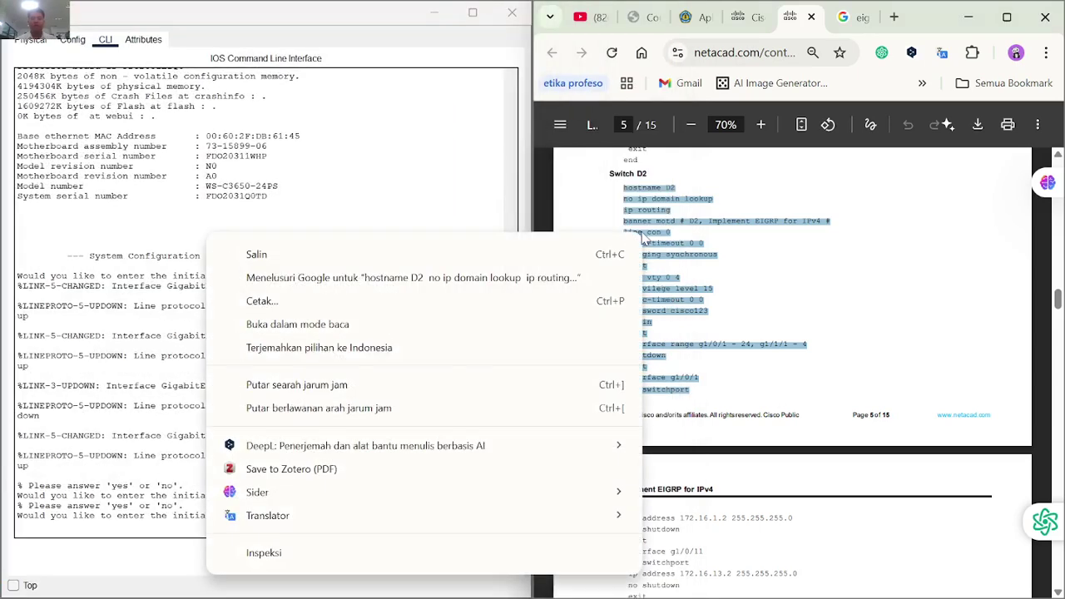
pyautogui.click(406, 260)
pyautogui.press('Return')
pyautogui.press('Return')
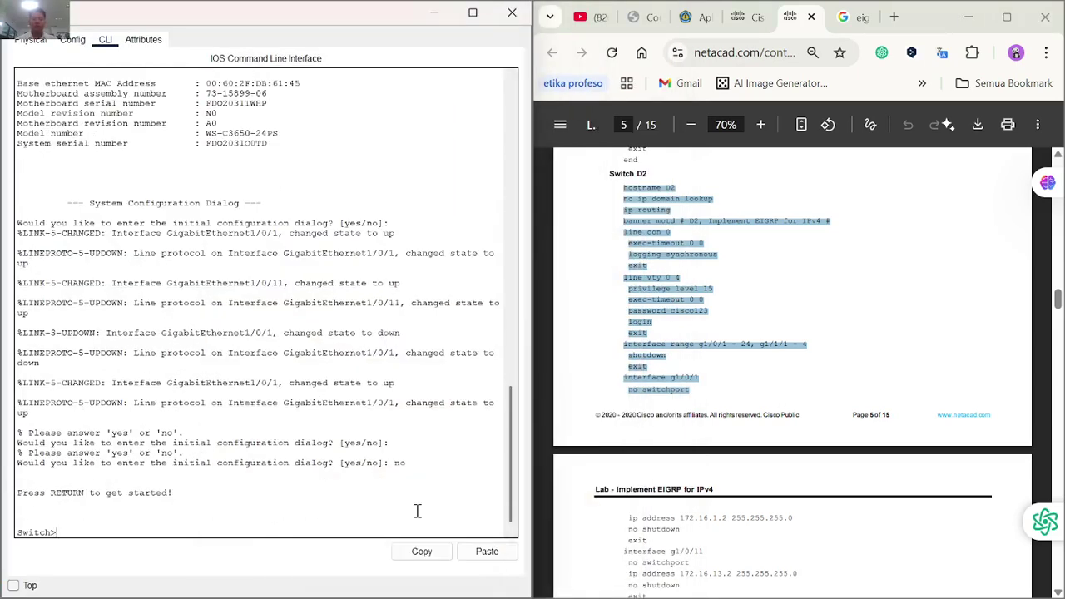
pyautogui.write('en')
pyautogui.press('Return')
pyautogui.write('con')
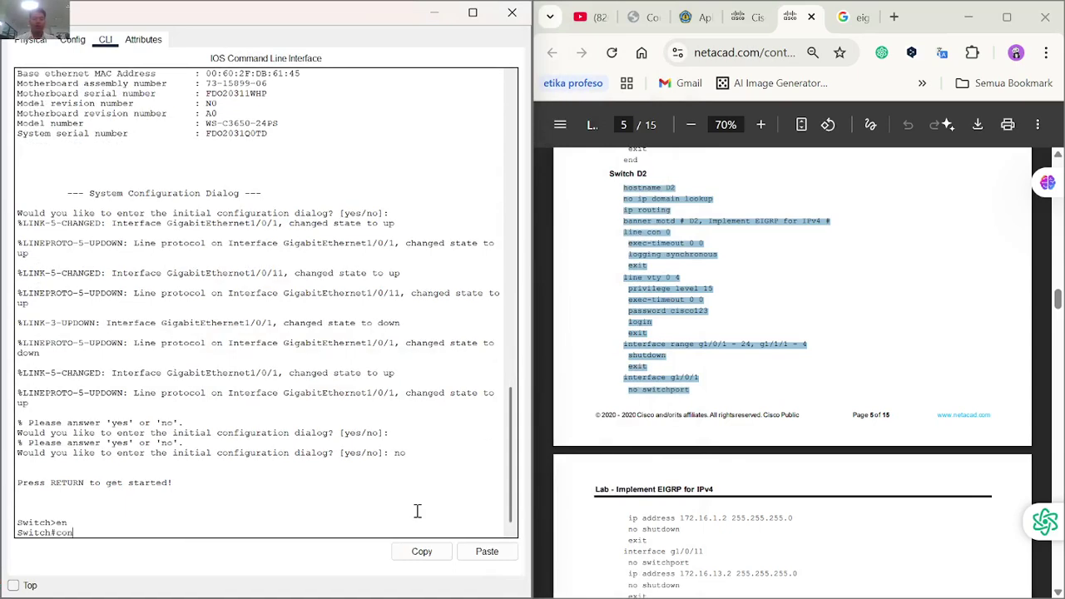
pyautogui.write('f t')
pyautogui.press('Return')
# Paste the copied commands into D2's command line, hostname D2 through no switchport including the vty password, and review the output.
pyautogui.rightClick(417, 511)
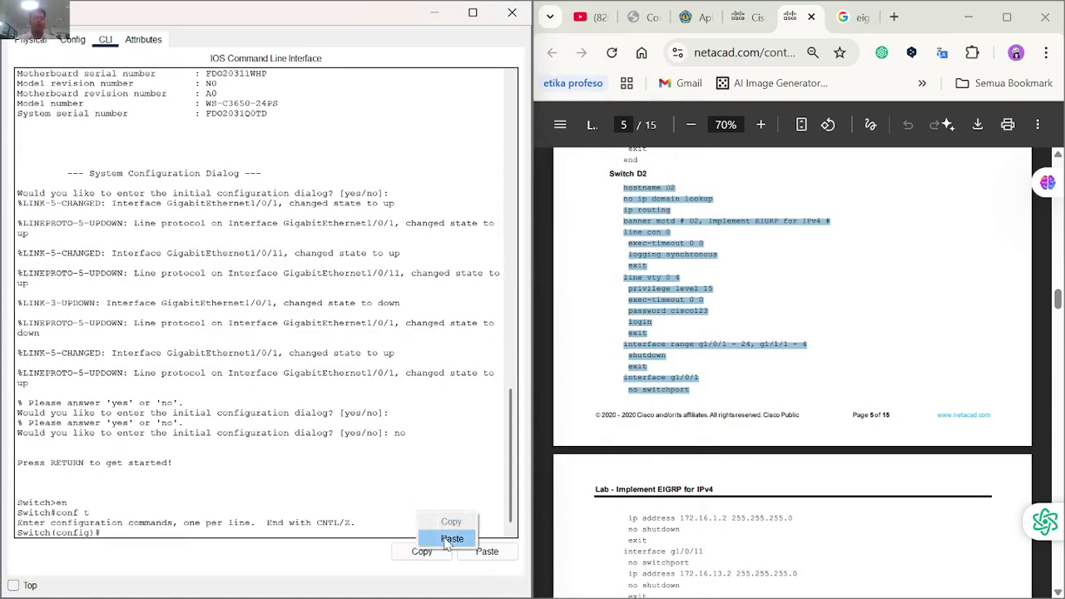
pyautogui.click(452, 539)
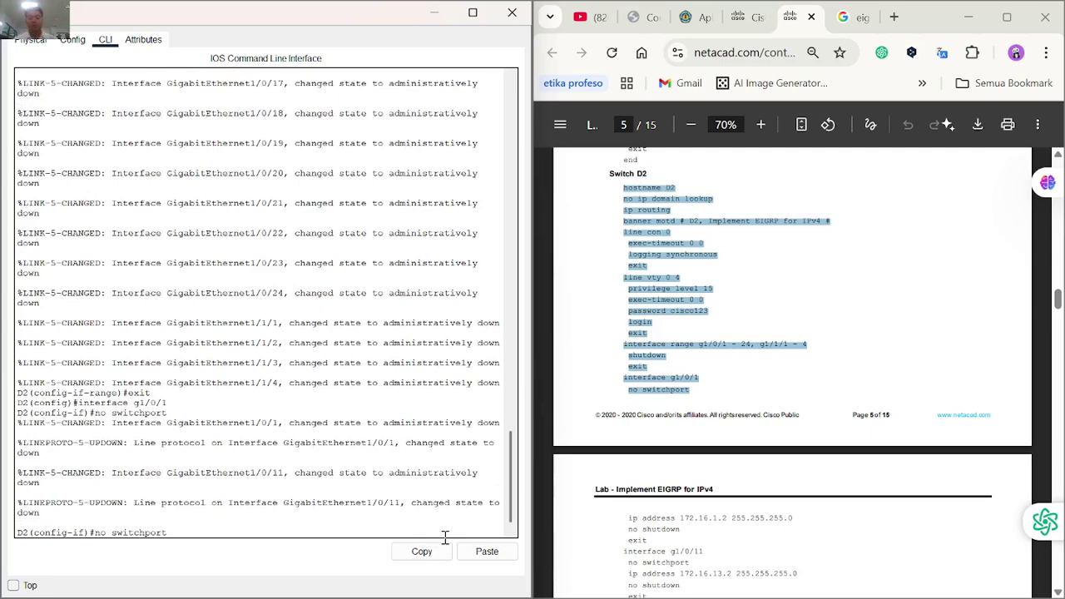
pyautogui.press('Return')
pyautogui.scroll(-2, 787, 418)
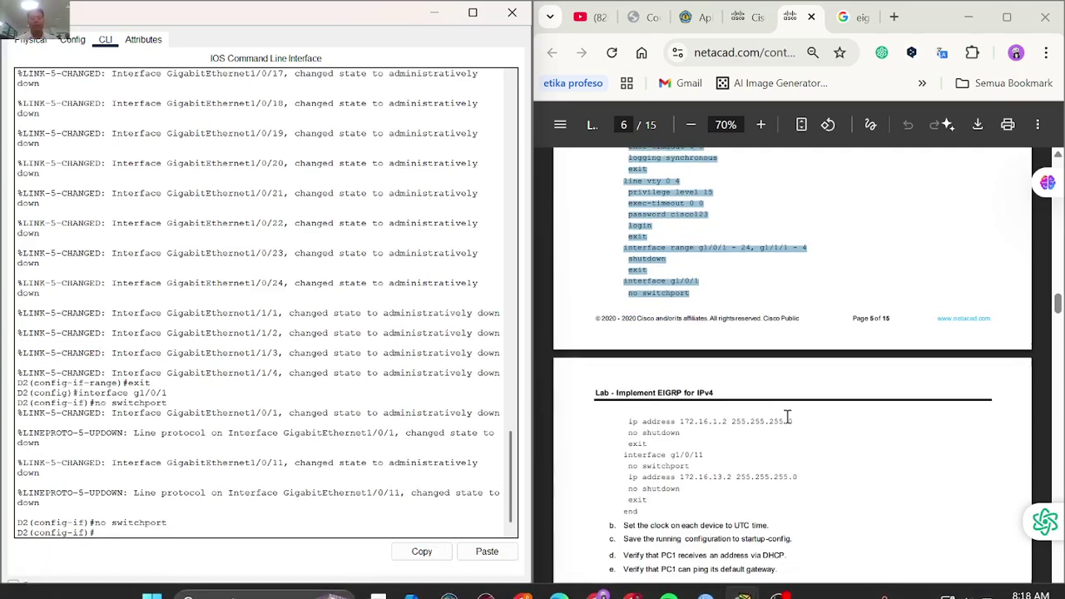
pyautogui.scroll(-1, 787, 418)
pyautogui.scroll(10, 390, 391)
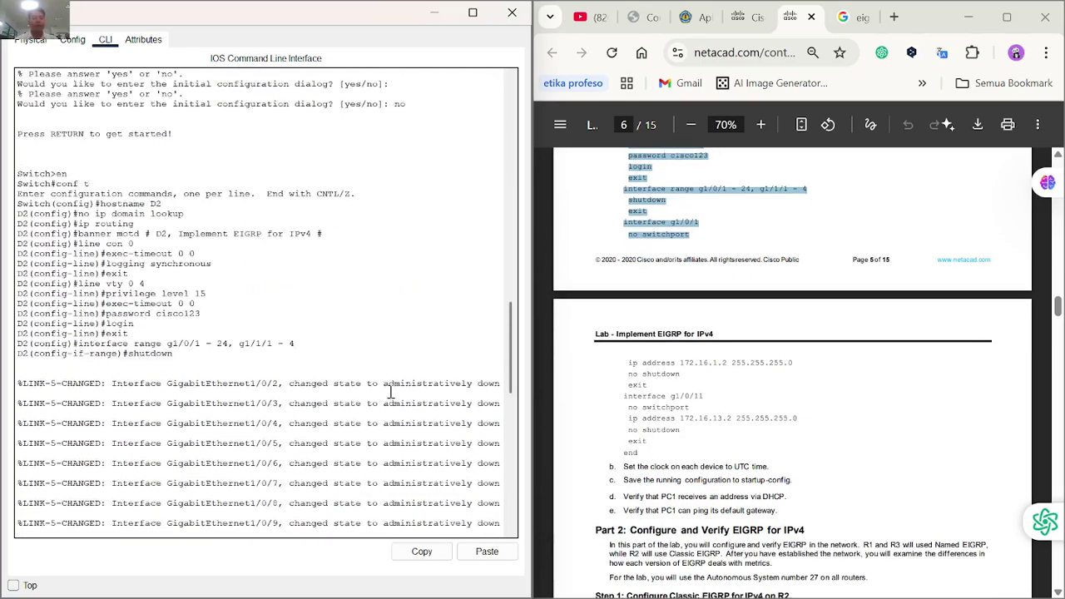
pyautogui.scroll(-10, 391, 391)
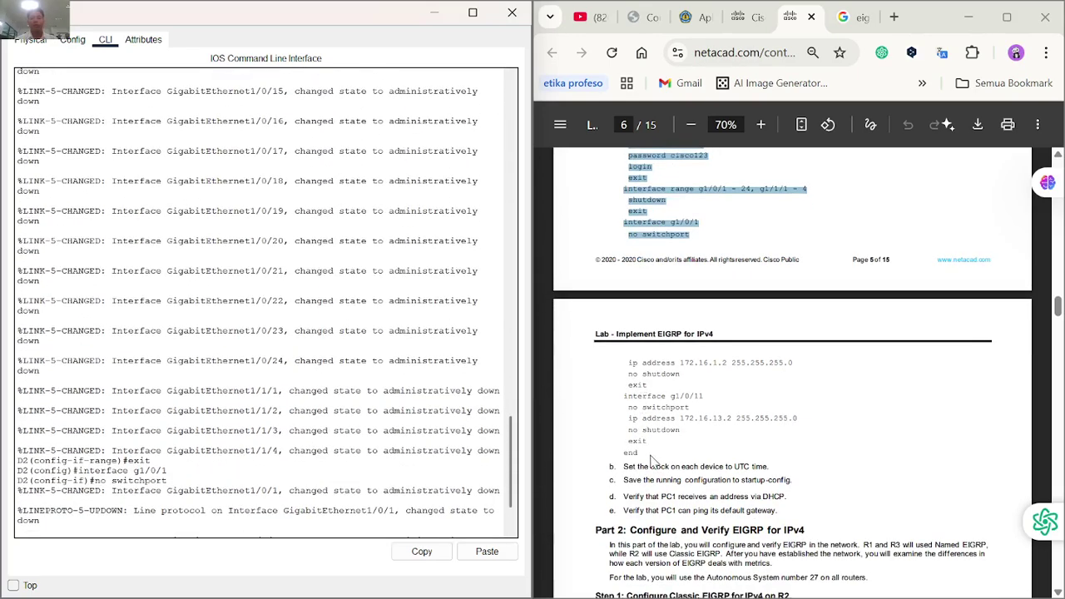
# Copy the remaining D2 commands, ip address 172.16.1.2 255.255.255.0 through end, and paste them into D2's command line.
pyautogui.click(650, 409)
pyautogui.moveTo(642, 454); pyautogui.dragTo(629, 366)
pyautogui.hotkey('ctrl', 'c')
pyautogui.click(294, 437)
pyautogui.hotkey('ctrl', 'v')
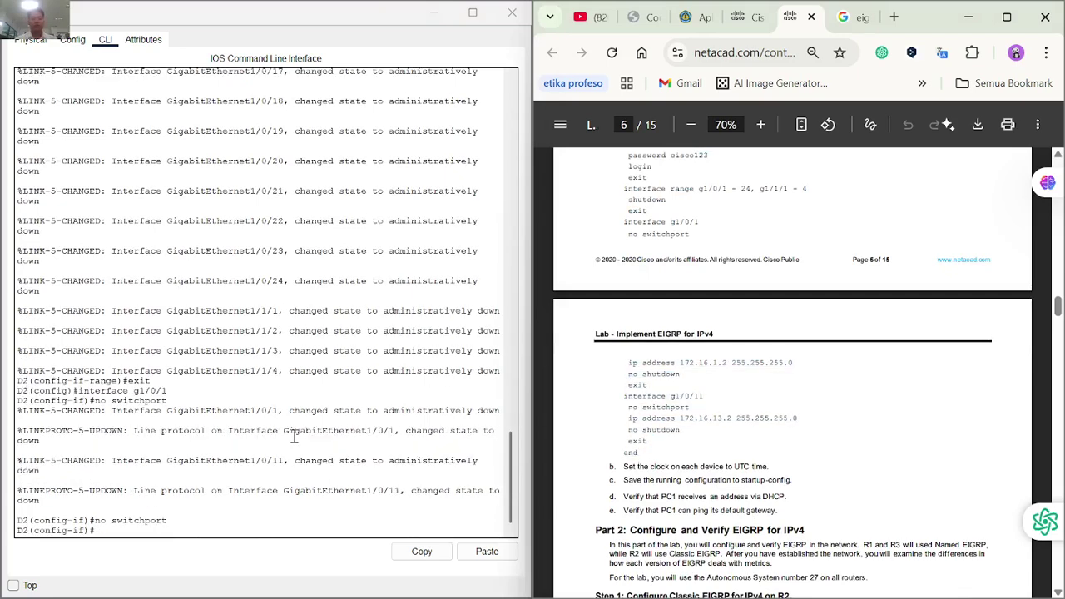
pyautogui.press('Return')
pyautogui.rightClick(183, 528)
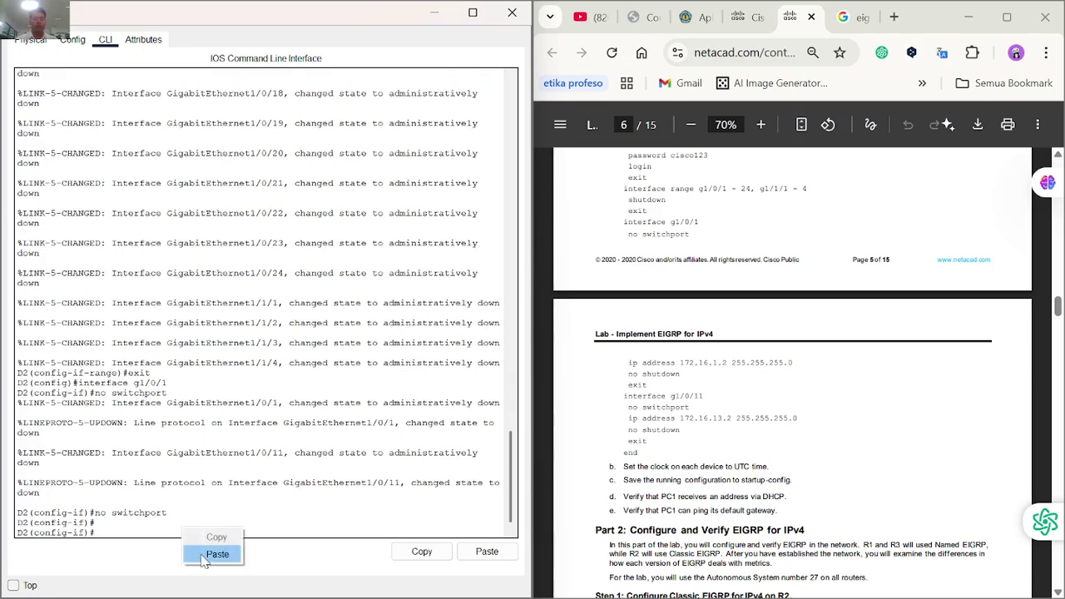
pyautogui.click(216, 554)
pyautogui.press('Return')
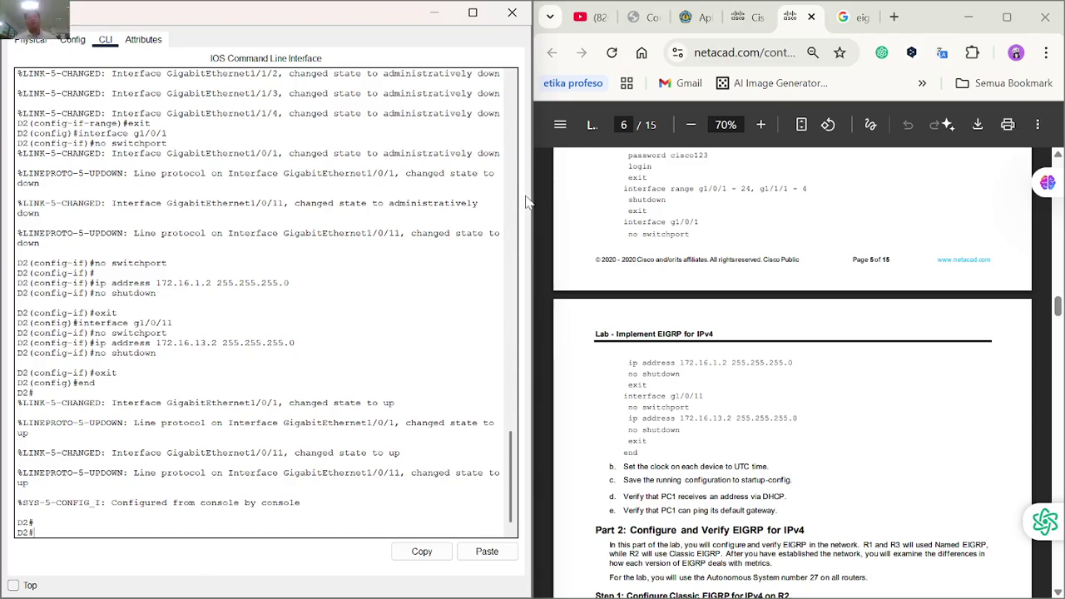
# Save D2's running configuration with wr and close its window.
pyautogui.click(905, 22)
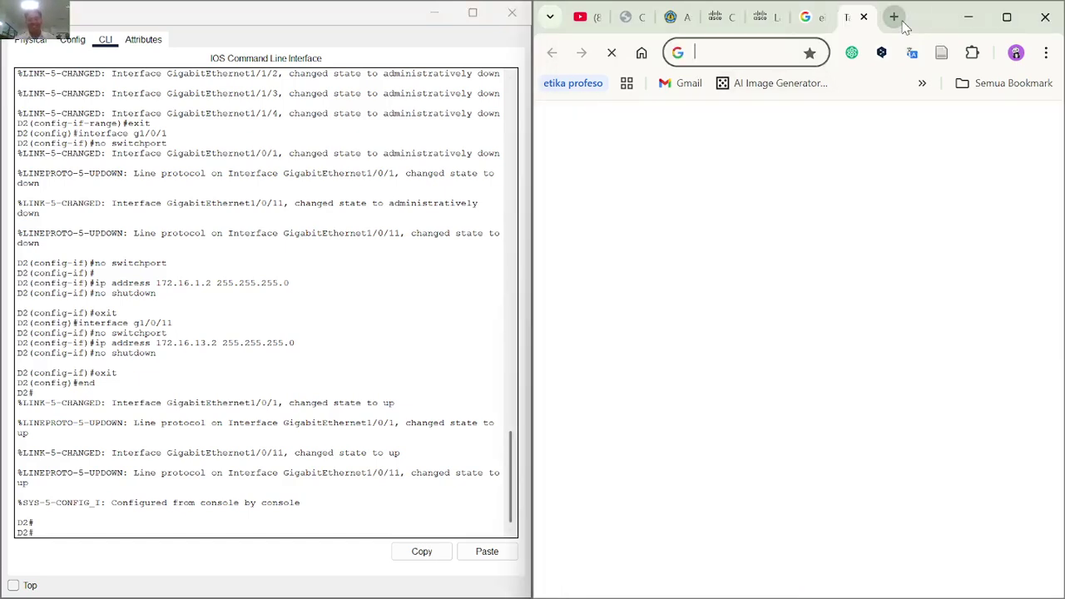
pyautogui.write('cara')
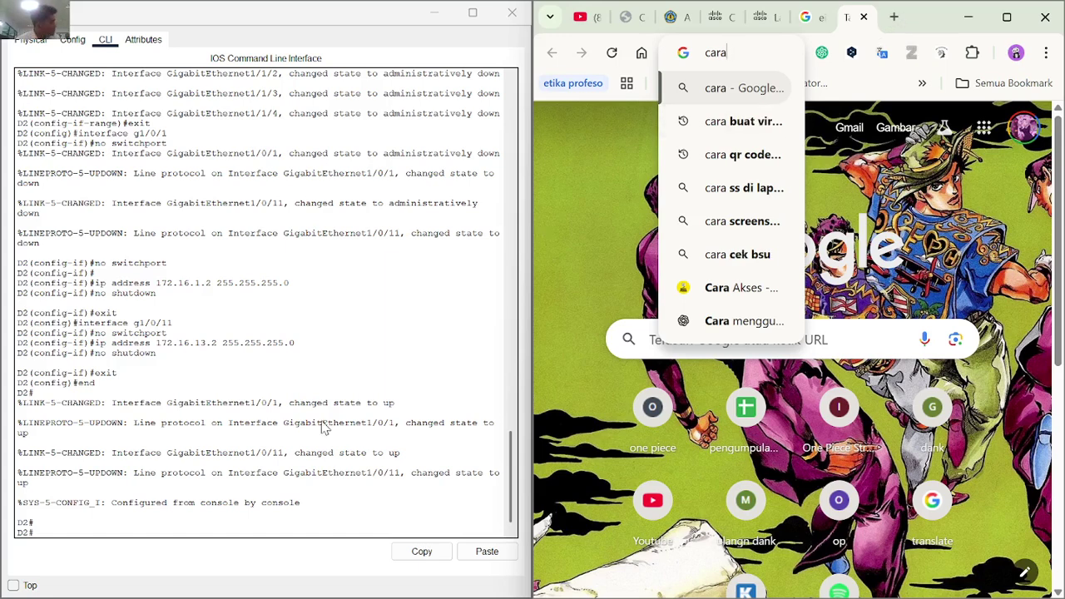
pyautogui.click(172, 514)
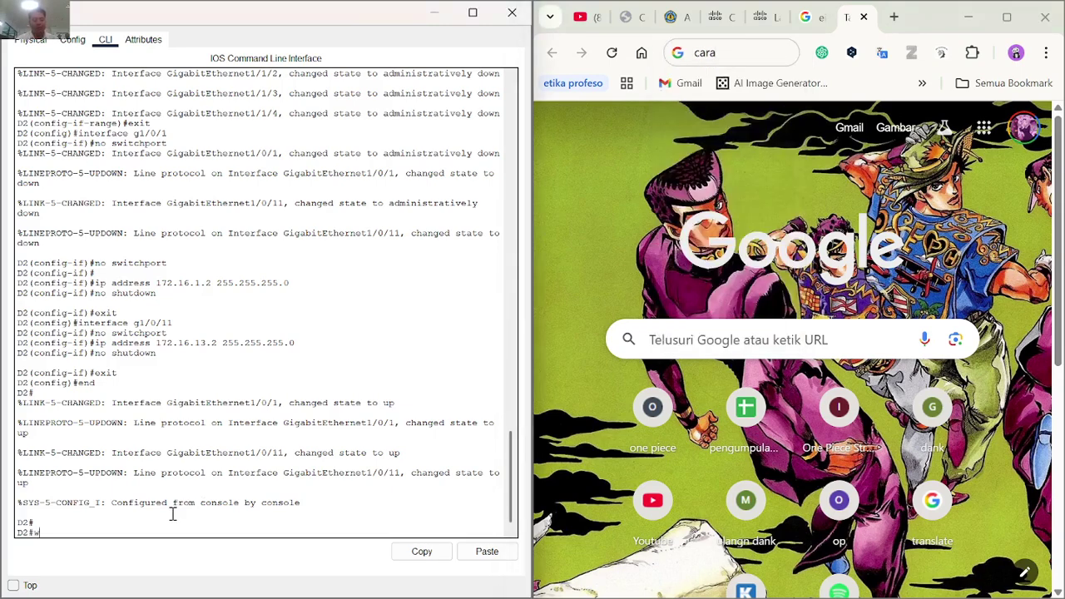
pyautogui.write('wr')
pyautogui.press('Return')
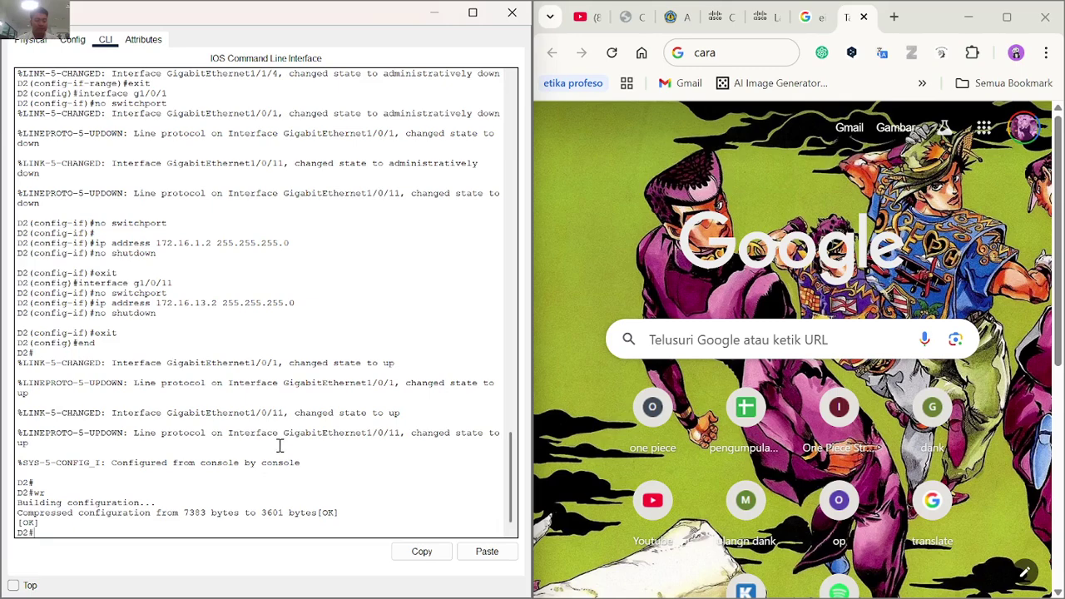
pyautogui.click(512, 12)
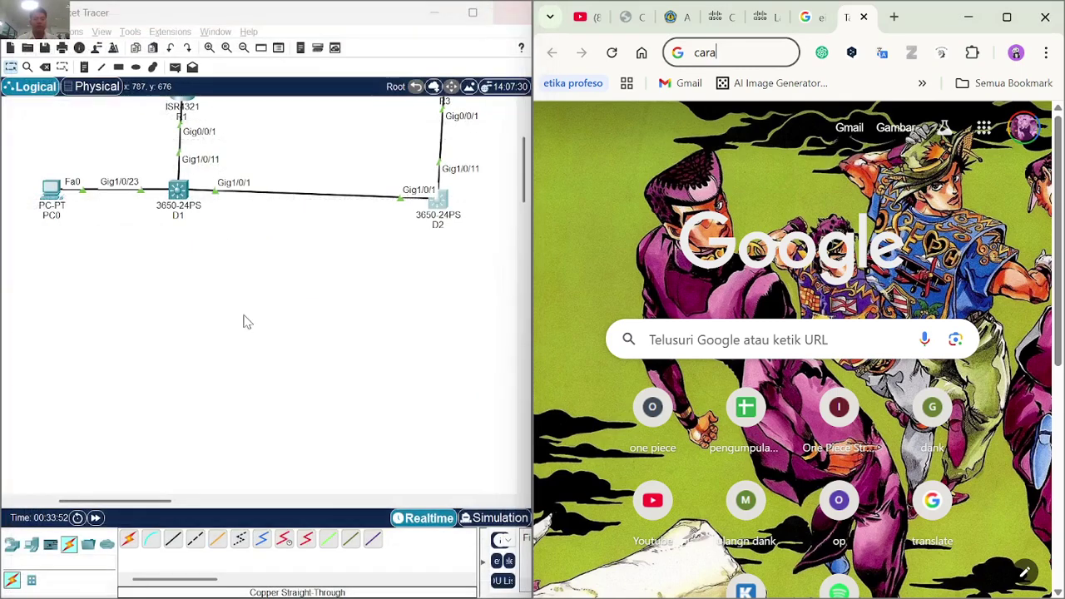
# Save D1's running configuration with wr and close its window.
pyautogui.click(181, 191)
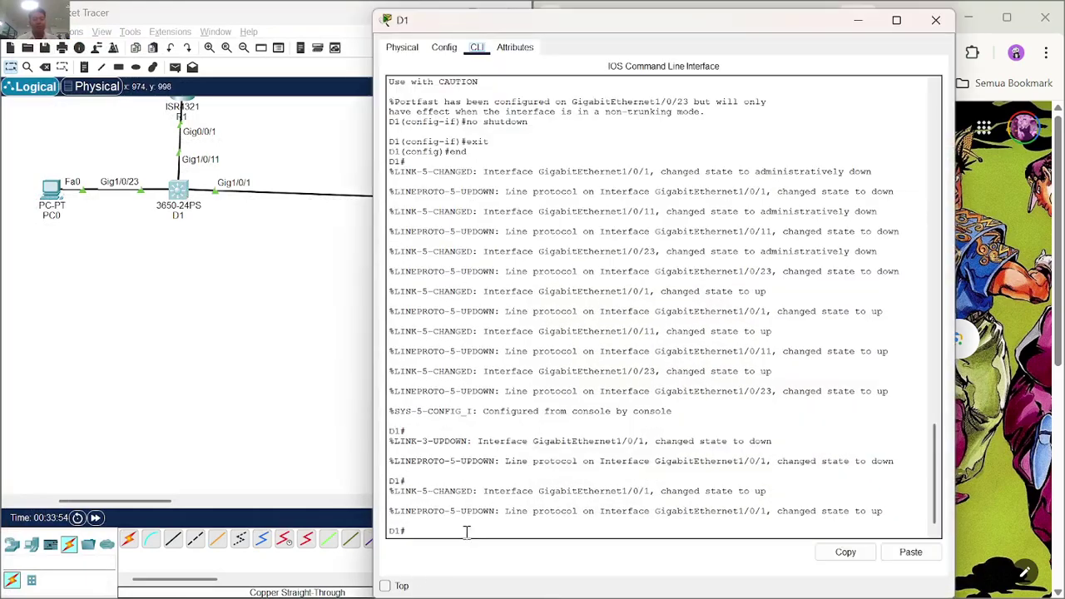
pyautogui.press('Return')
pyautogui.press('Return')
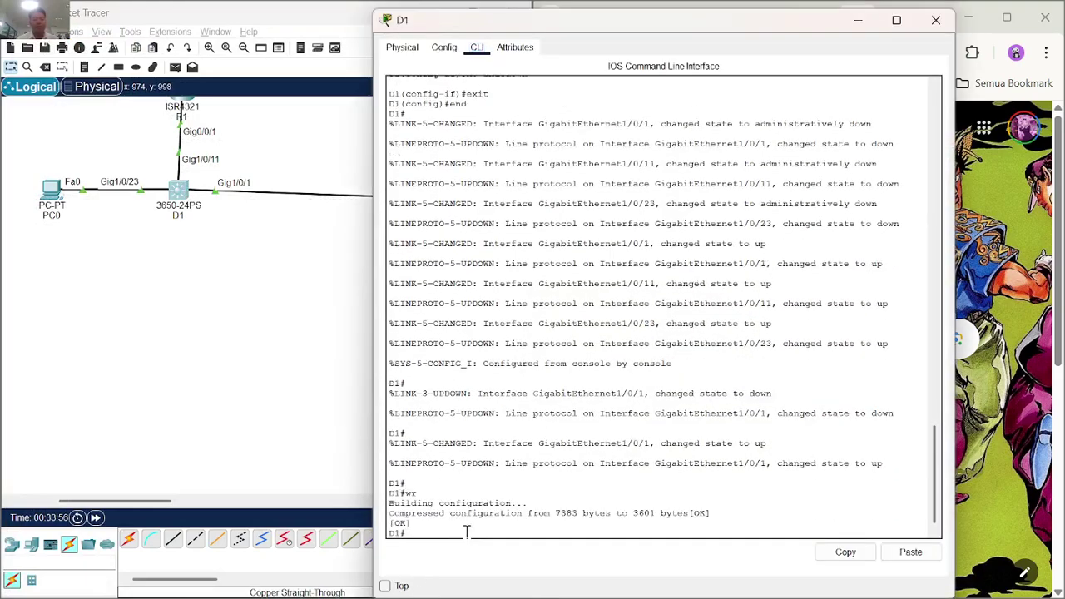
pyautogui.click(936, 20)
# Bring the routers of the topology into view and return to the Implement EIGRP for IPv4 lab document in Chrome.
pyautogui.scroll(3, 369, 205)
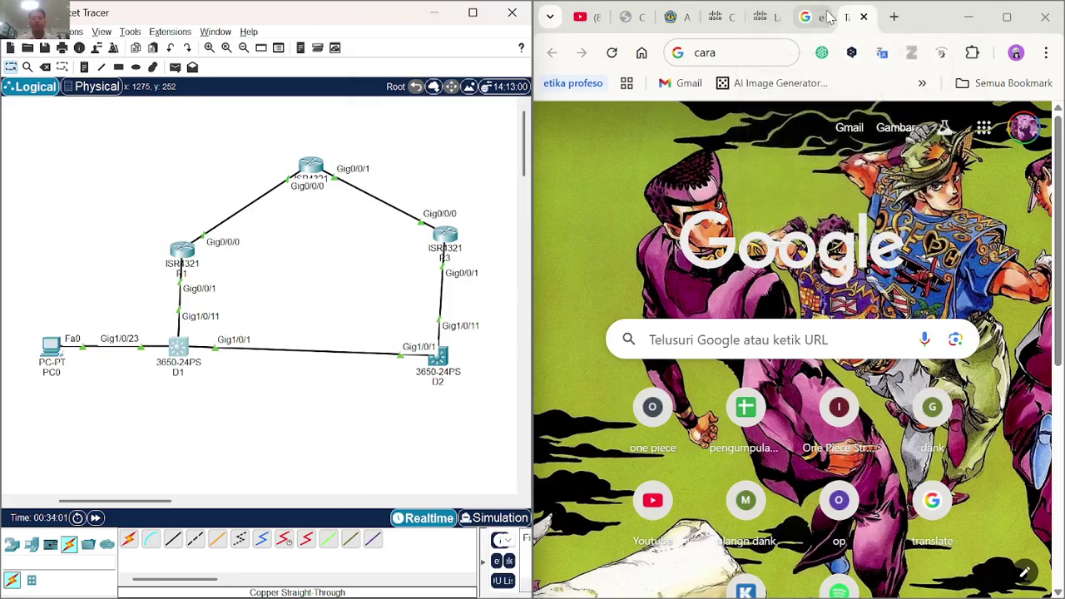
pyautogui.click(624, 19)
pyautogui.click(670, 17)
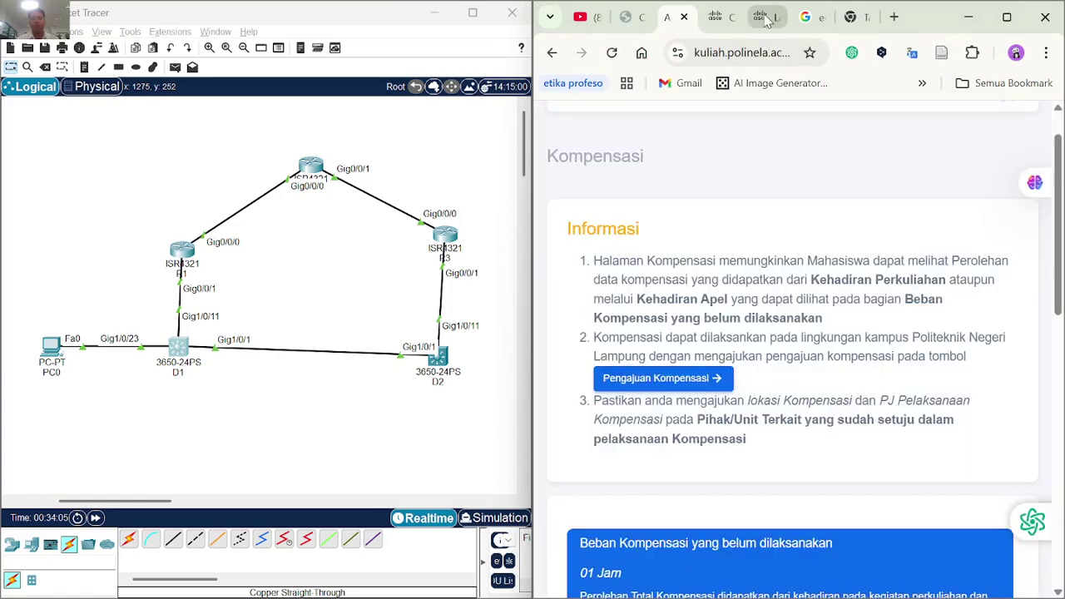
pyautogui.click(765, 21)
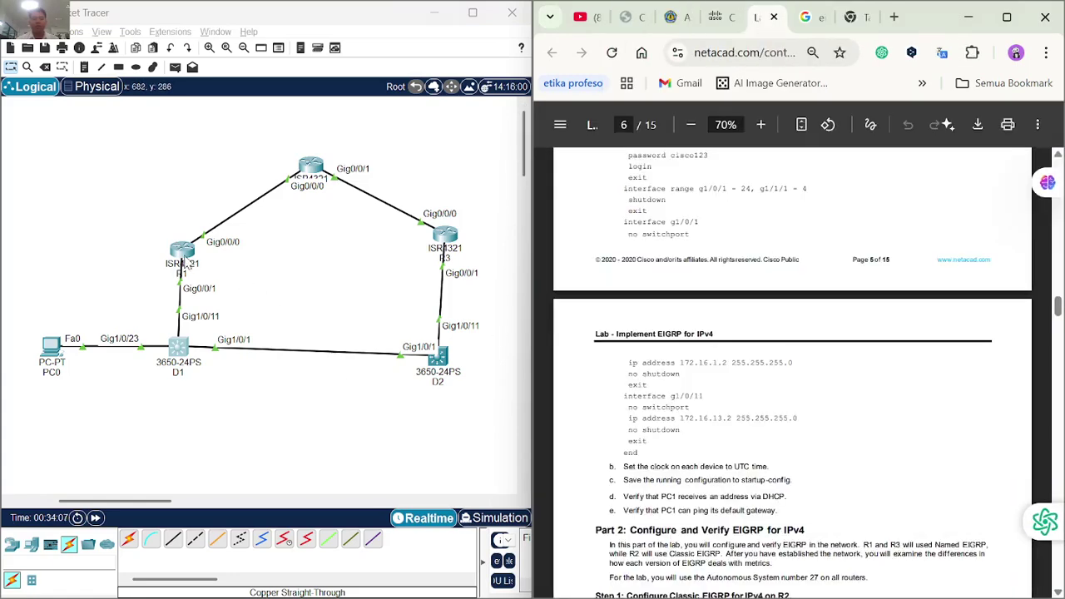
# Save R1's running configuration with wr and close its window.
pyautogui.click(182, 261)
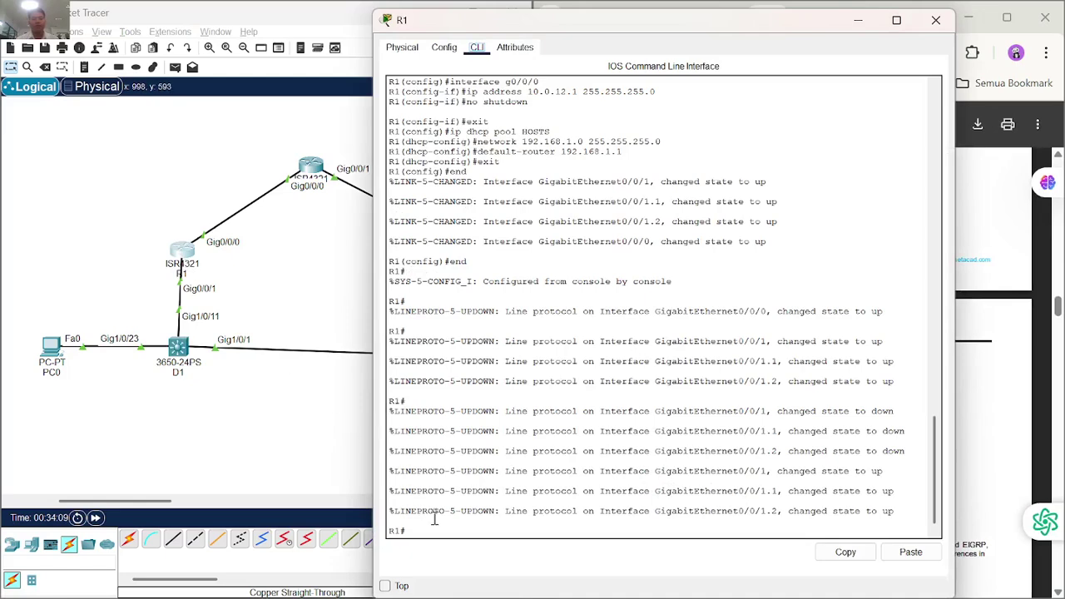
pyautogui.write('wr')
pyautogui.press('Return')
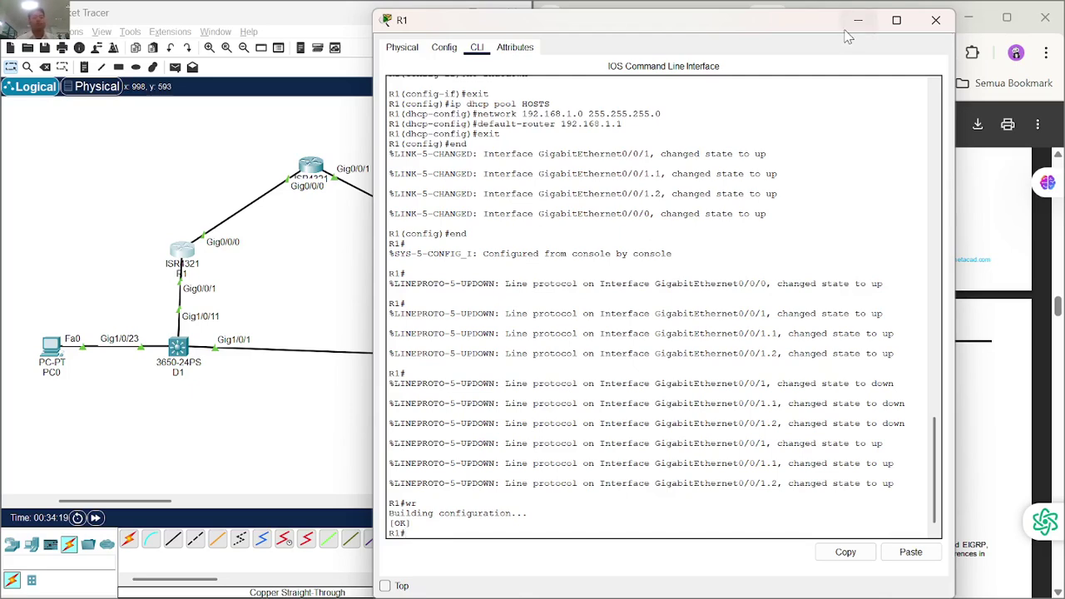
pyautogui.click(934, 21)
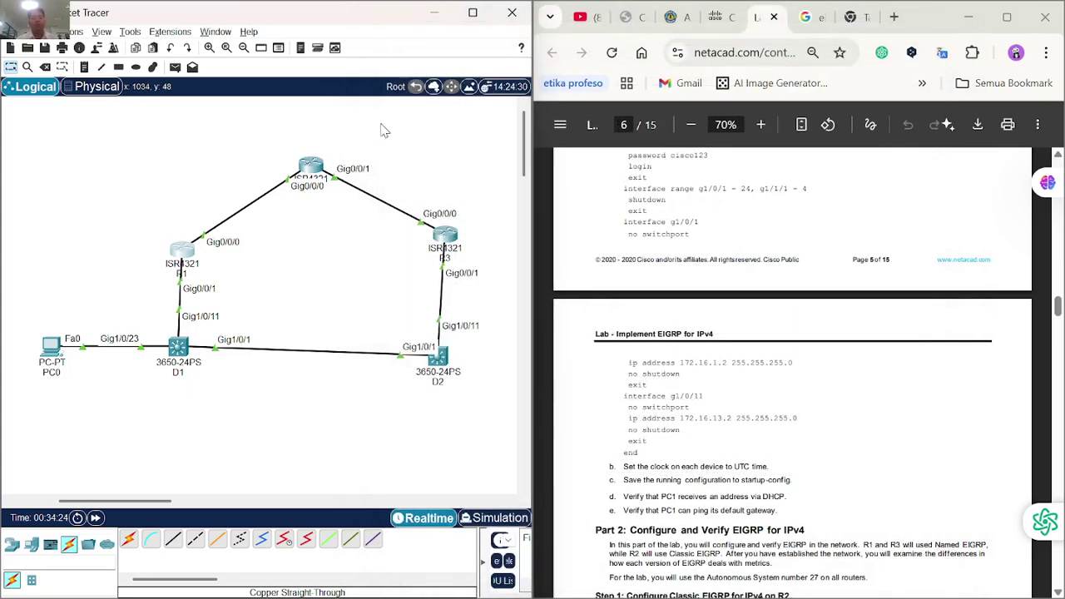
# Save R2's running configuration with wr and return to the topology with the router windows closed.
pyautogui.click(315, 169)
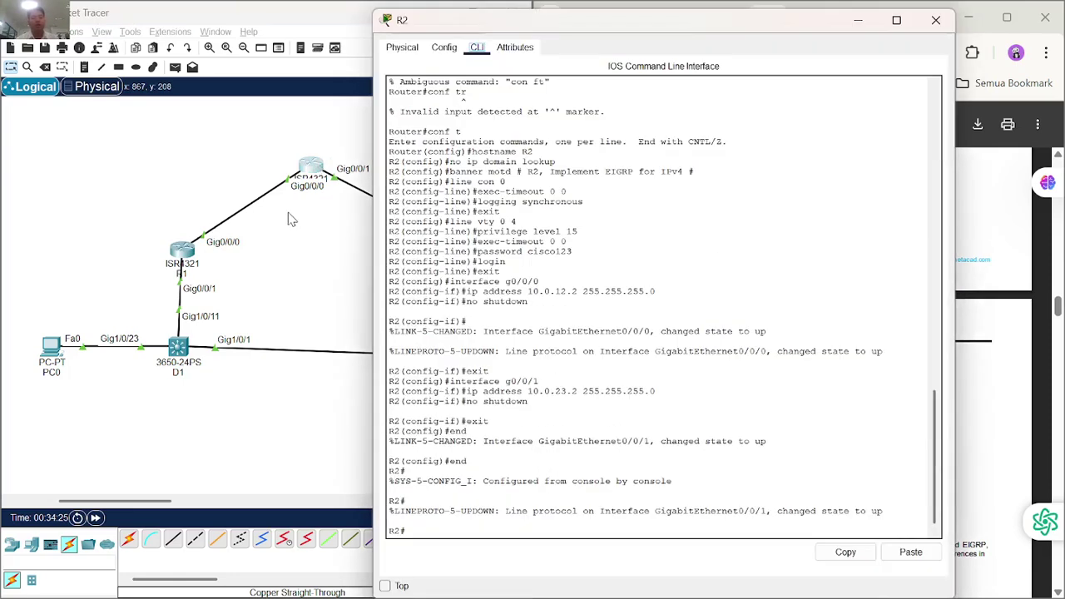
pyautogui.click(473, 513)
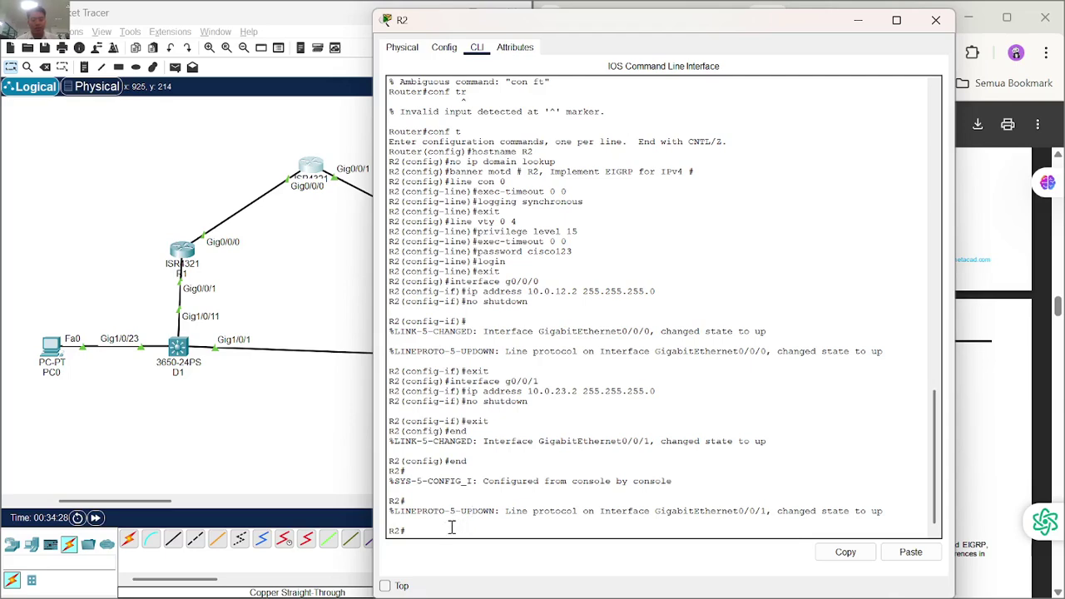
pyautogui.press('Return')
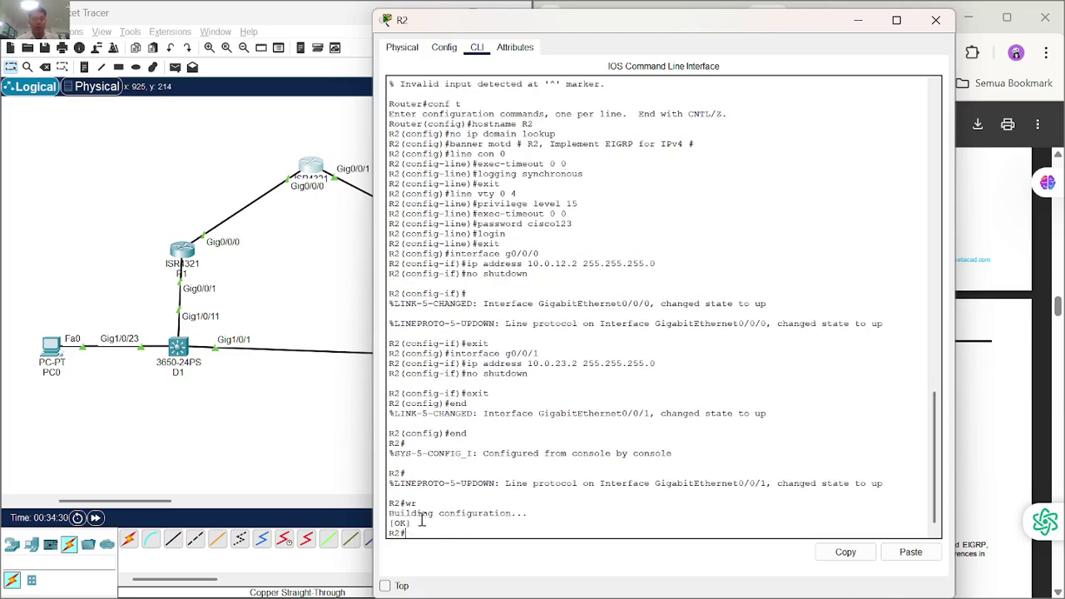
pyautogui.click(343, 481)
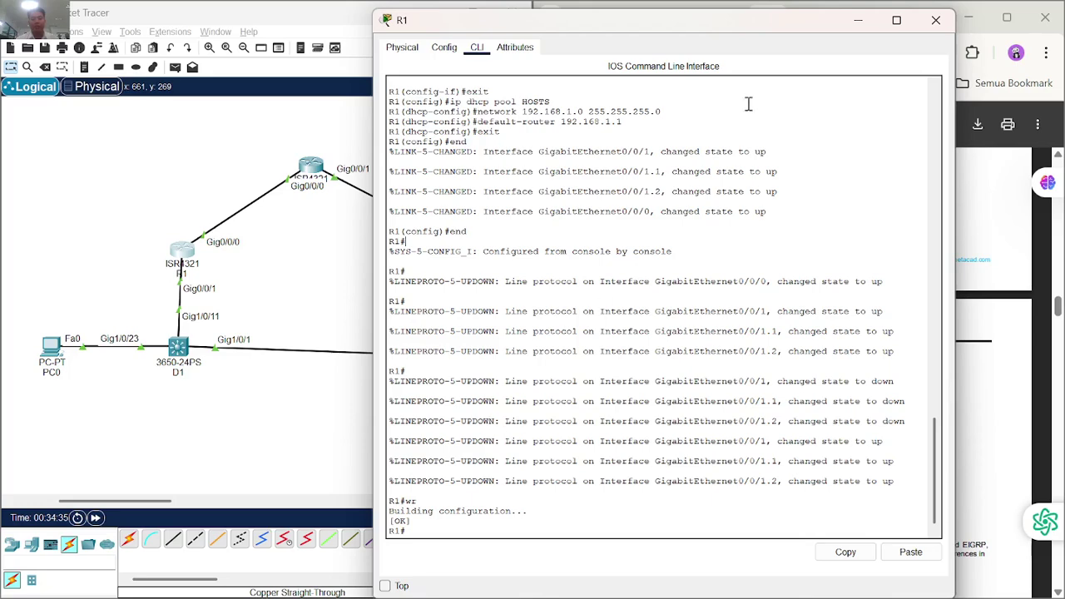
pyautogui.click(934, 22)
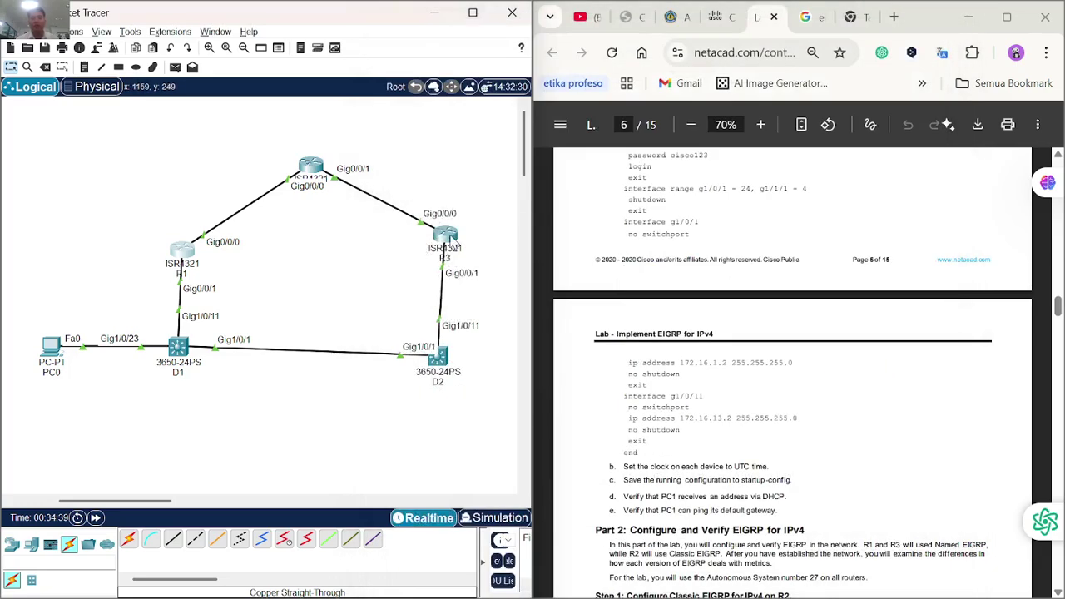
# Save R3's running configuration with wr and close its window.
pyautogui.click(447, 234)
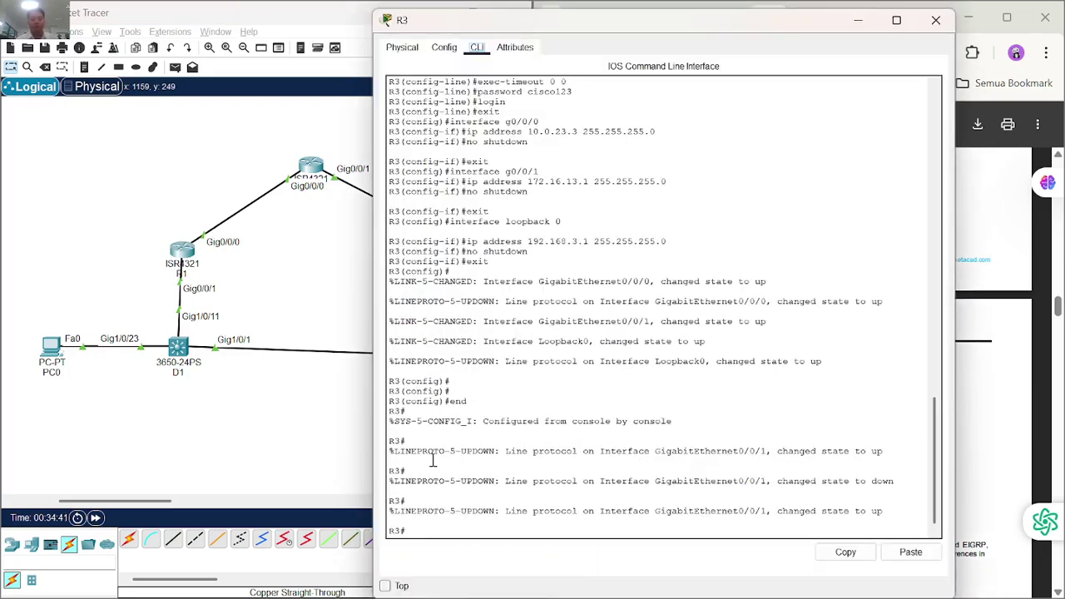
pyautogui.press('Return')
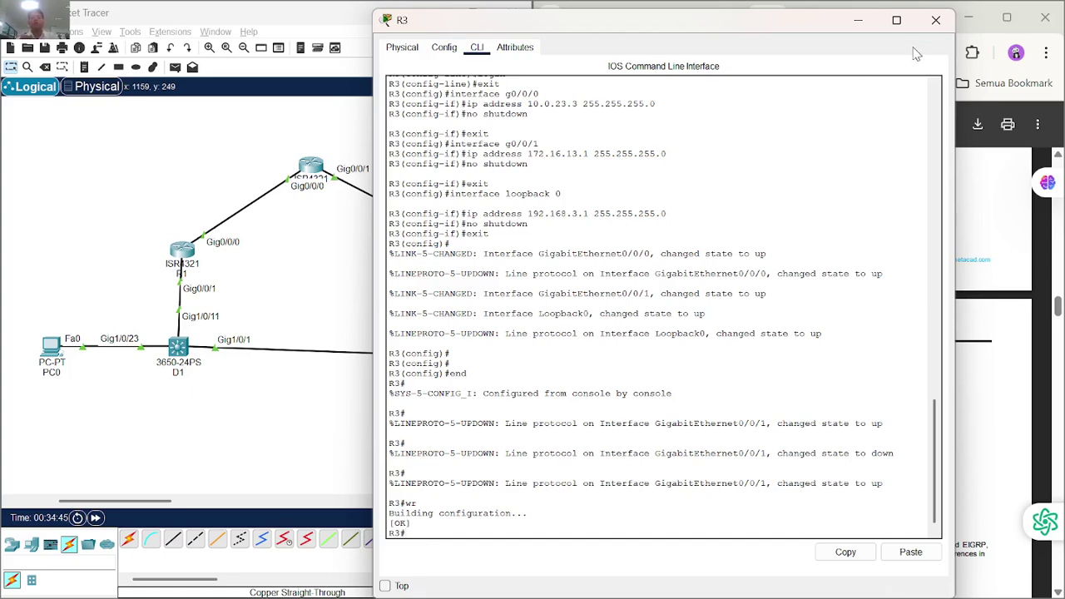
pyautogui.click(936, 22)
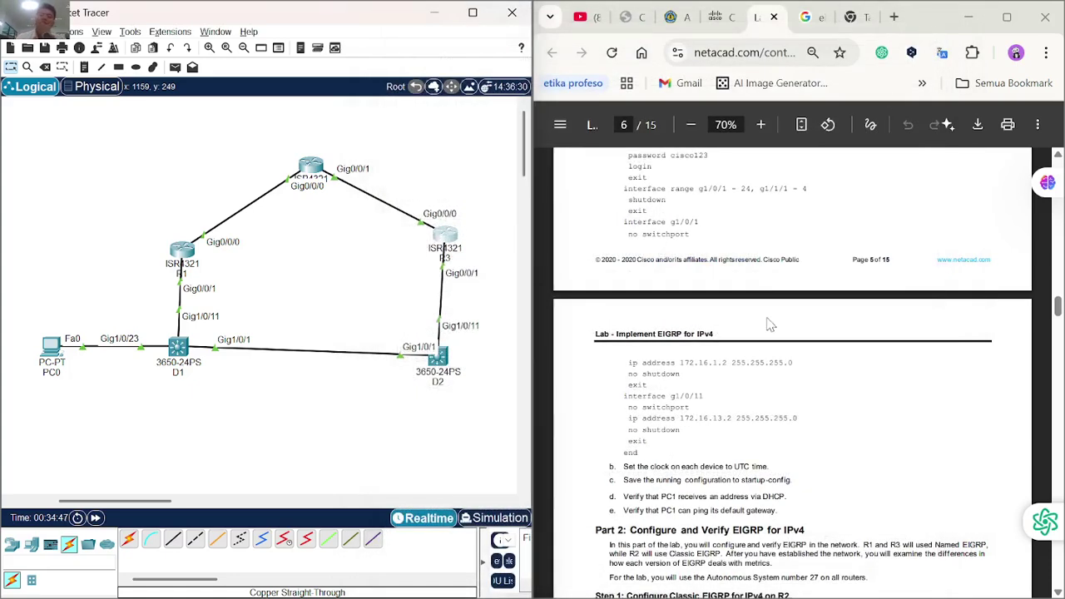
pyautogui.scroll(-3, 735, 363)
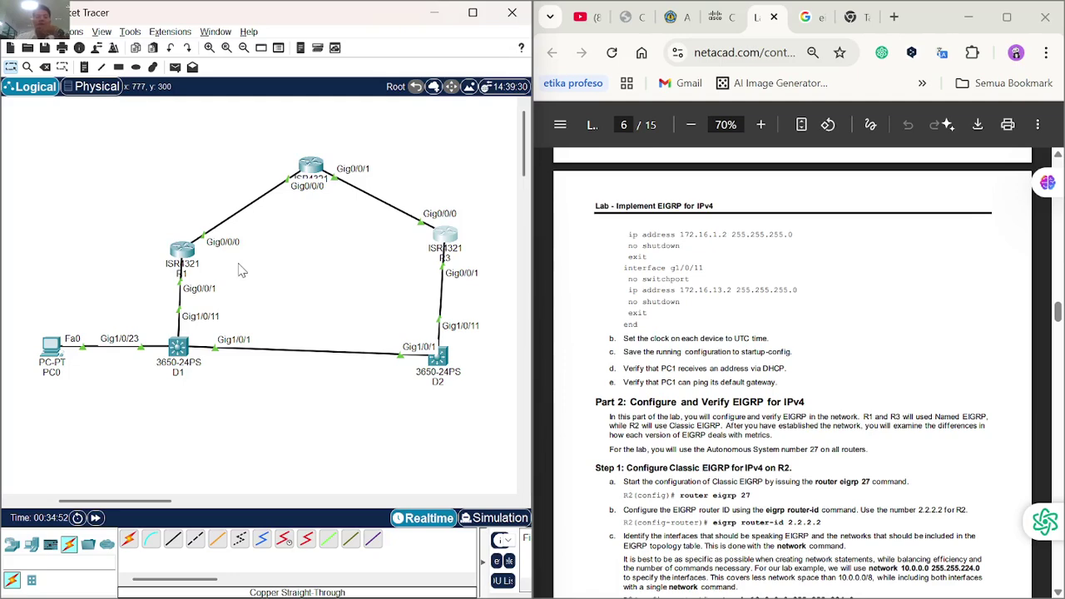
pyautogui.click(190, 255)
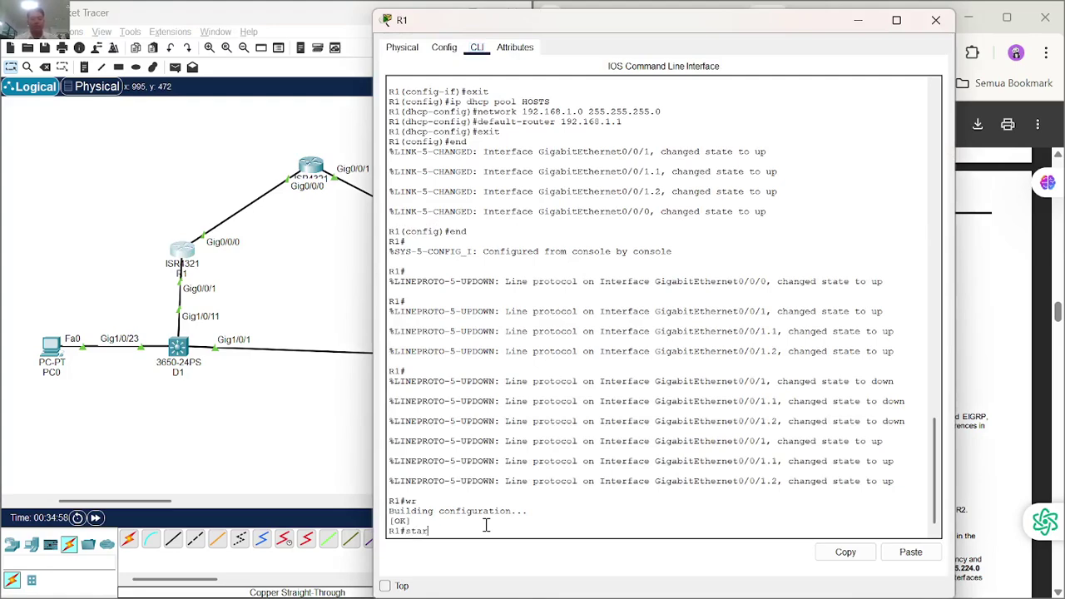
pyautogui.write('star')
pyautogui.press('Tab')
pyautogui.write('r')
pyautogui.press('Tab')
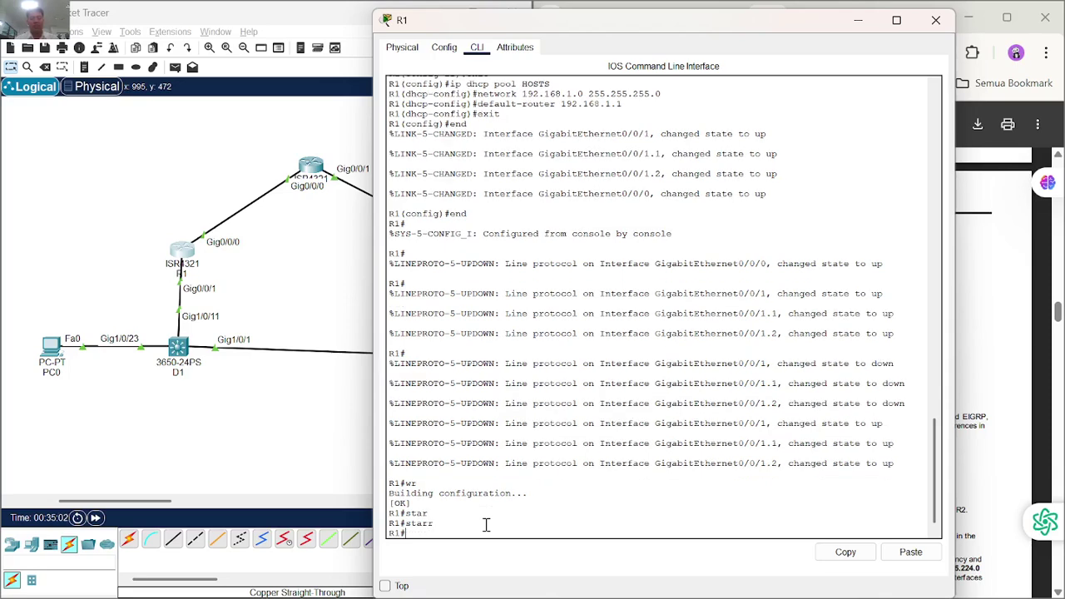
pyautogui.click(935, 20)
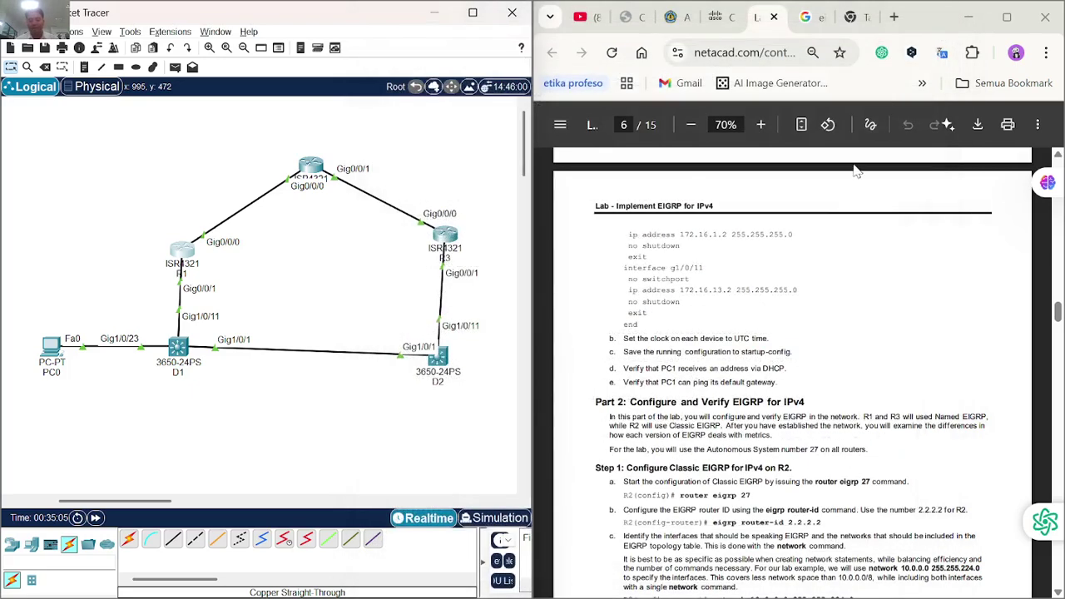
# Search Google in the browser's new tab for "cara save running config".
pyautogui.click(853, 17)
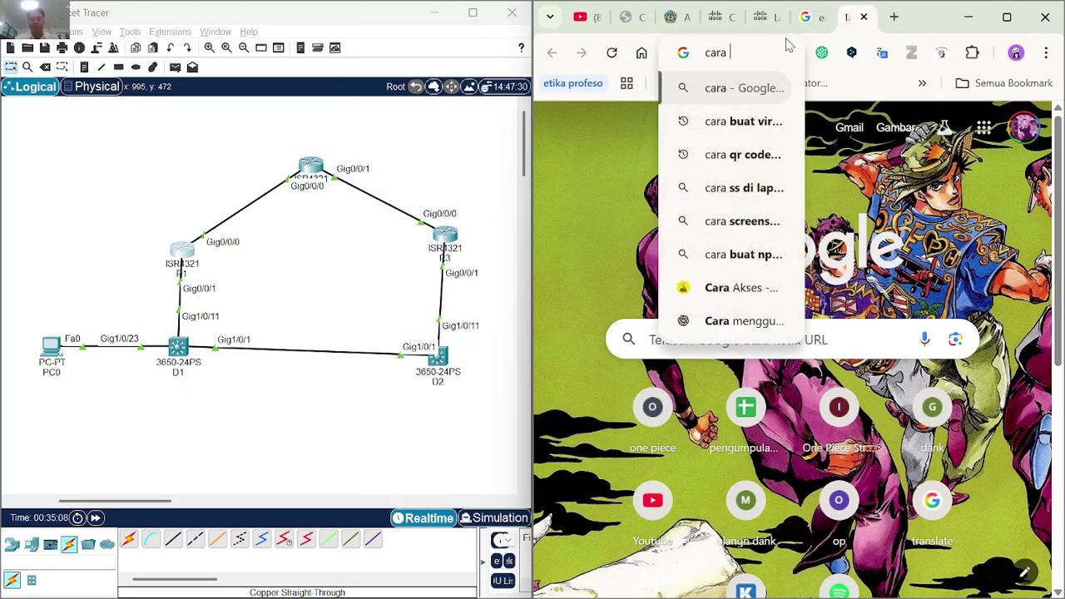
pyautogui.write('konfig')
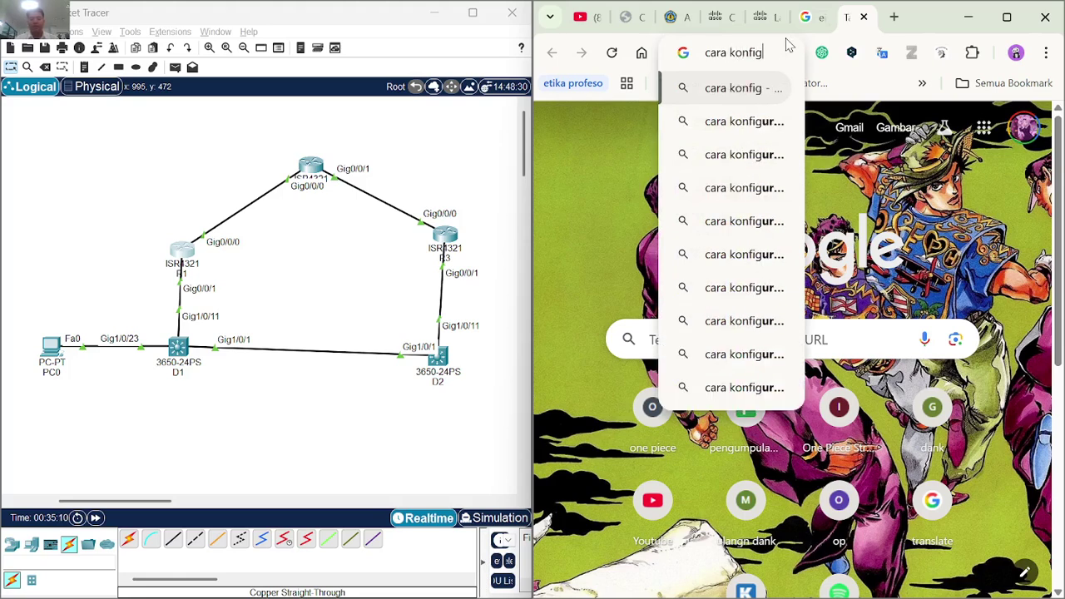
pyautogui.press('BackSpace')
pyautogui.press('BackSpace')
pyautogui.press('BackSpace')
pyautogui.press('BackSpace')
pyautogui.press('BackSpace')
pyautogui.press('BackSpace')
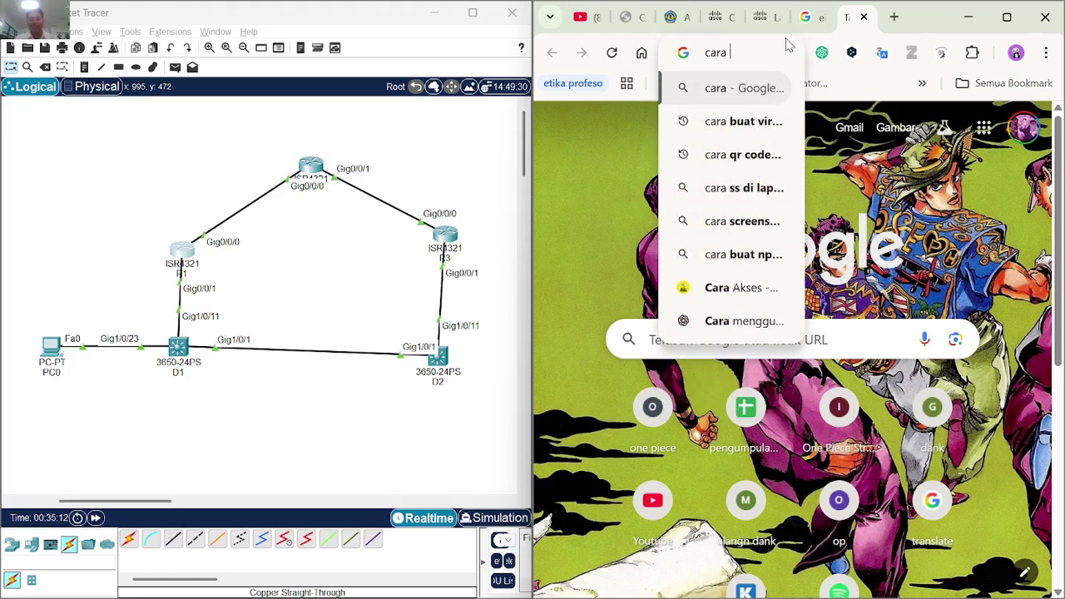
pyautogui.write('save runnin')
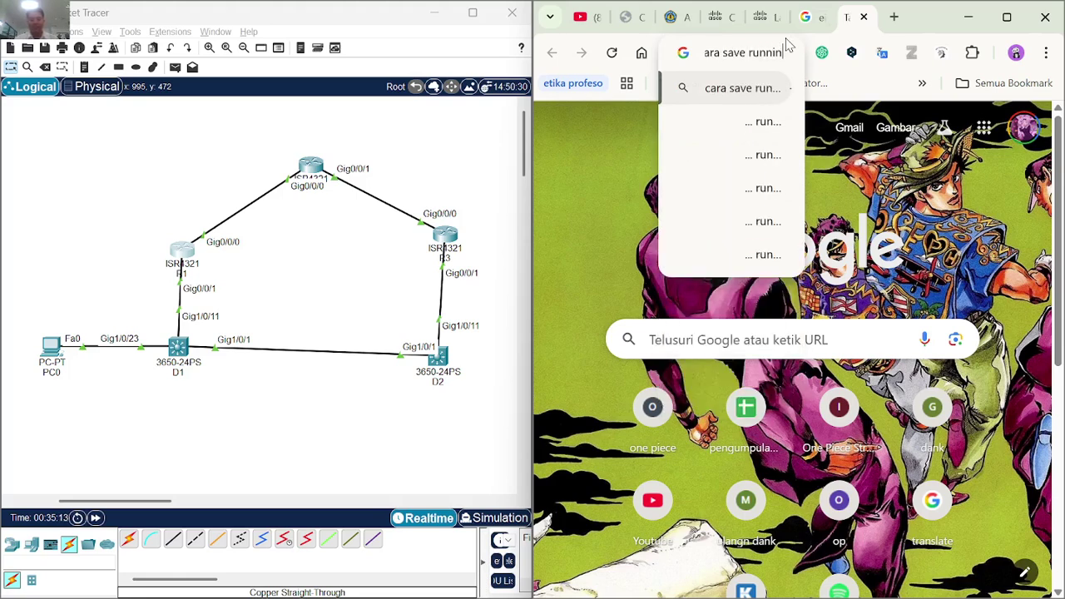
pyautogui.write('g config')
pyautogui.press('Return')
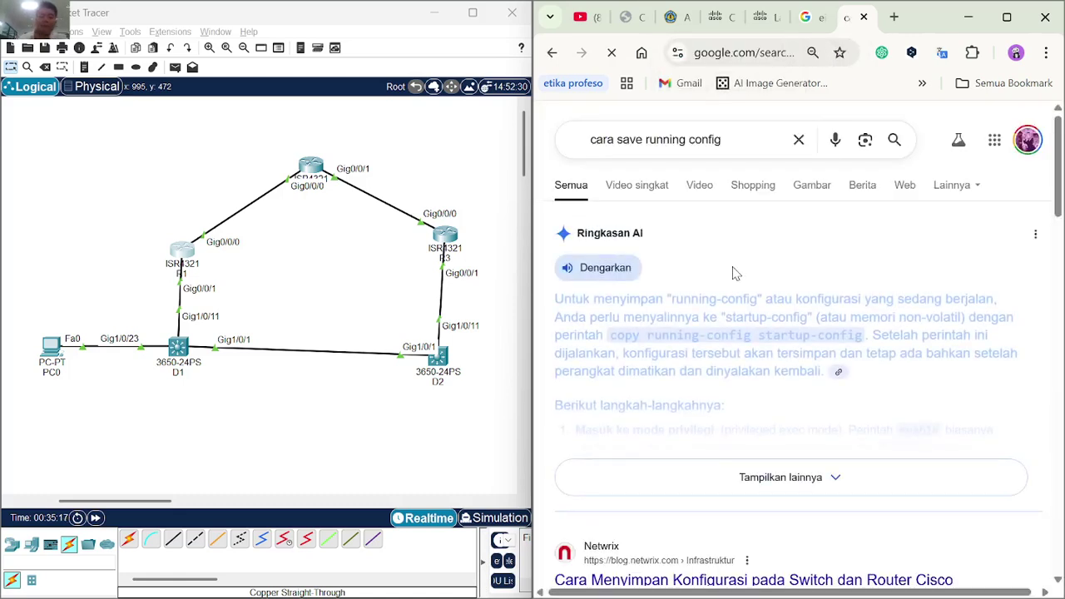
# Save R1's configuration with copy running-config startup-config, accept the default destination filename, and close its window.
pyautogui.click(185, 261)
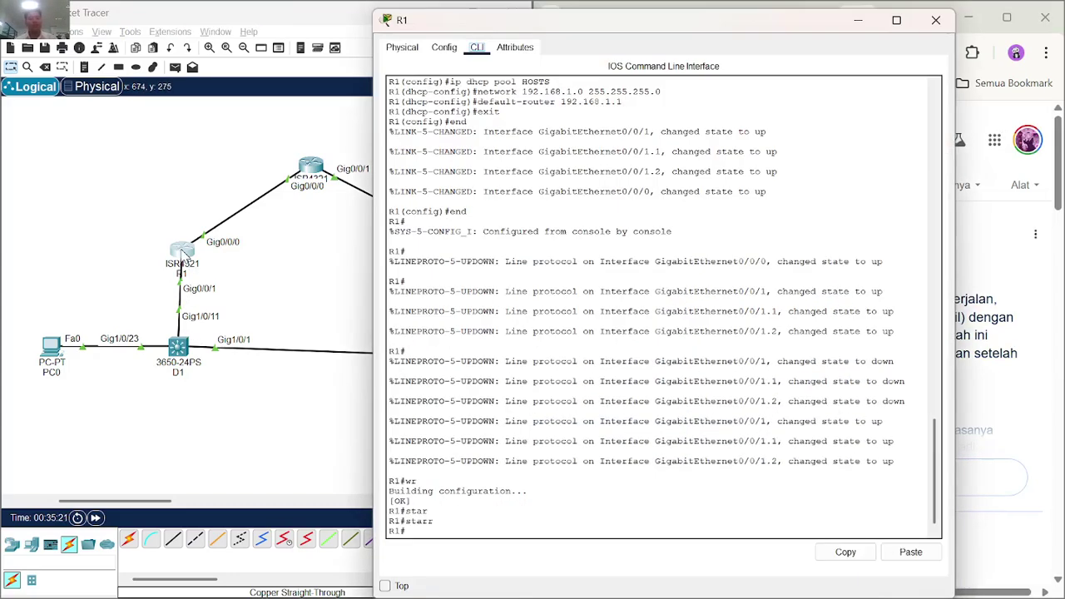
pyautogui.write('c')
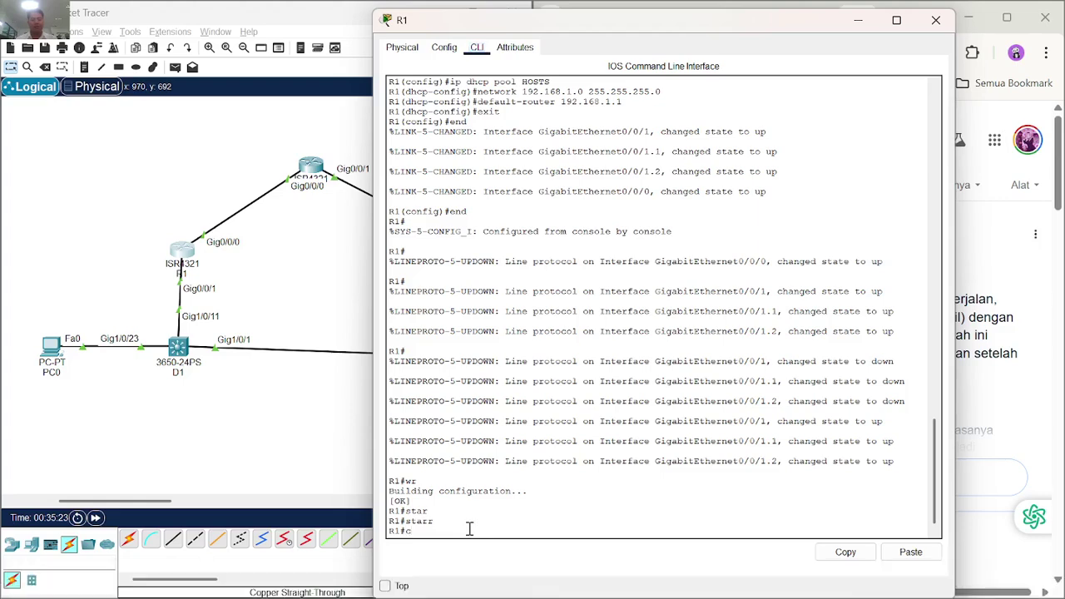
pyautogui.write('opy run')
pyautogui.press('Tab')
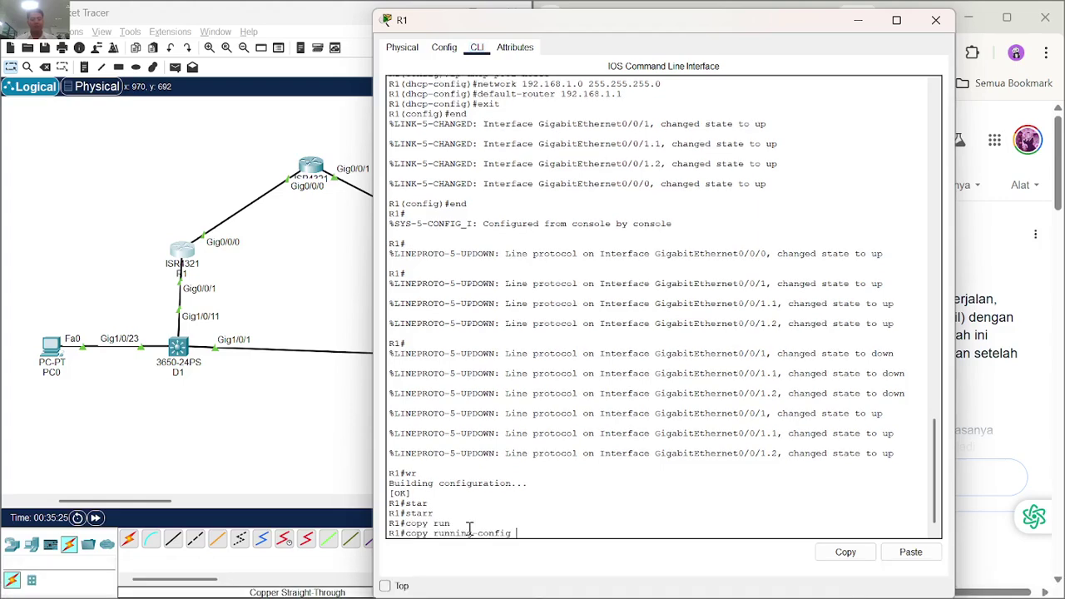
pyautogui.write('st')
pyautogui.press('Tab')
pyautogui.press('Return')
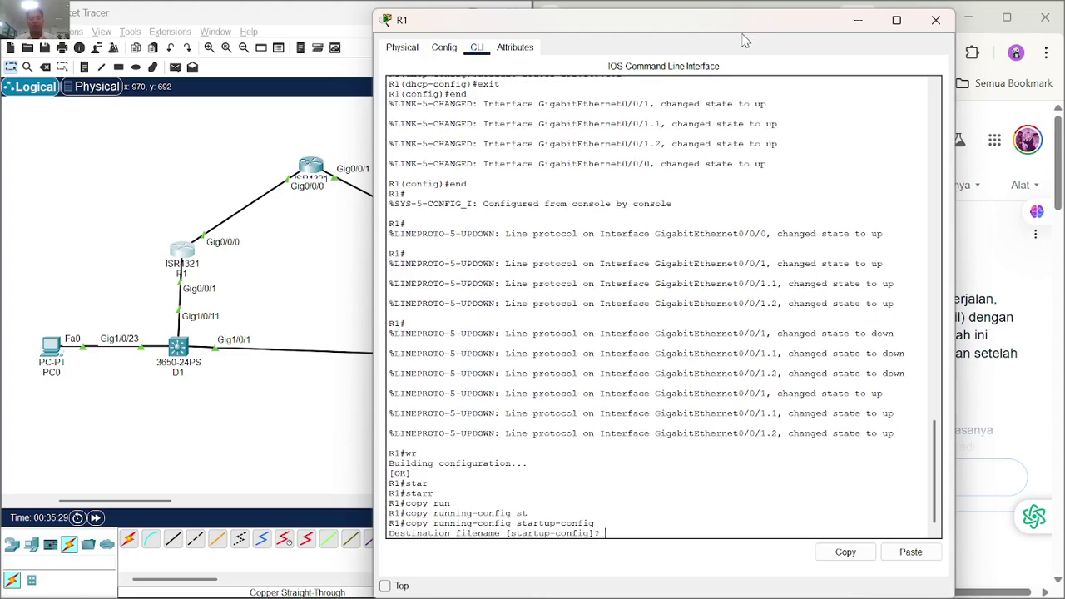
pyautogui.moveTo(737, 35); pyautogui.dragTo(661, 98)
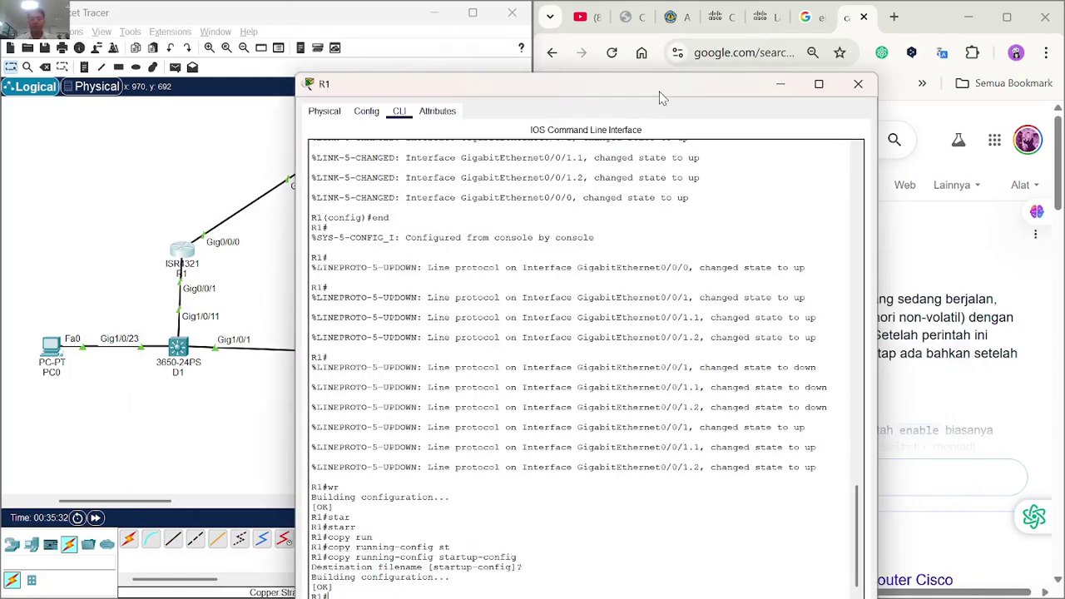
pyautogui.click(858, 84)
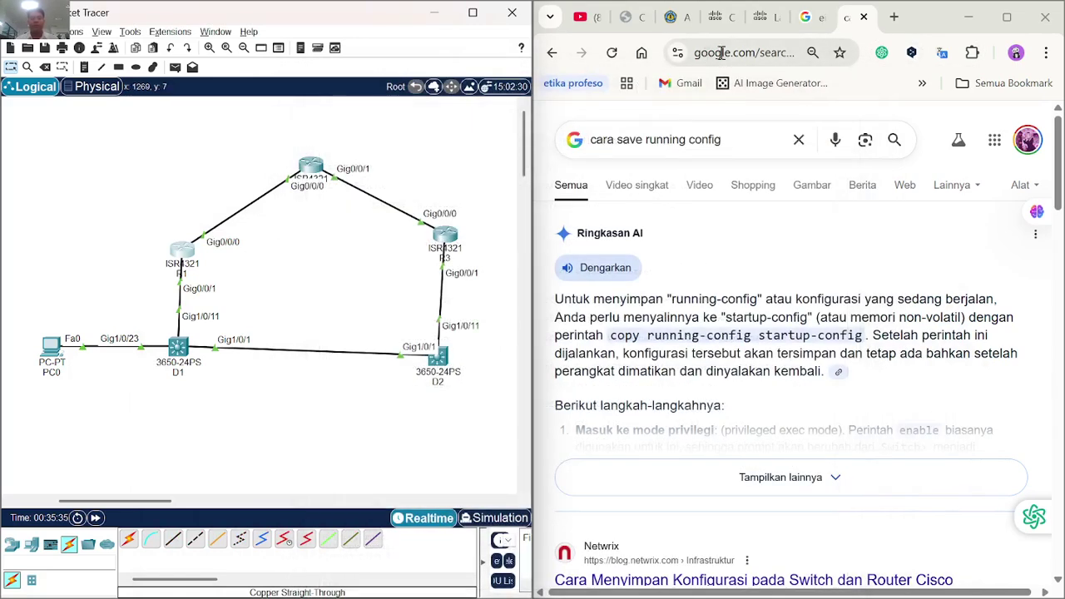
# Save R2's configuration with copy running-config startup-config, accept the default destination filename, and close its window.
pyautogui.click(759, 17)
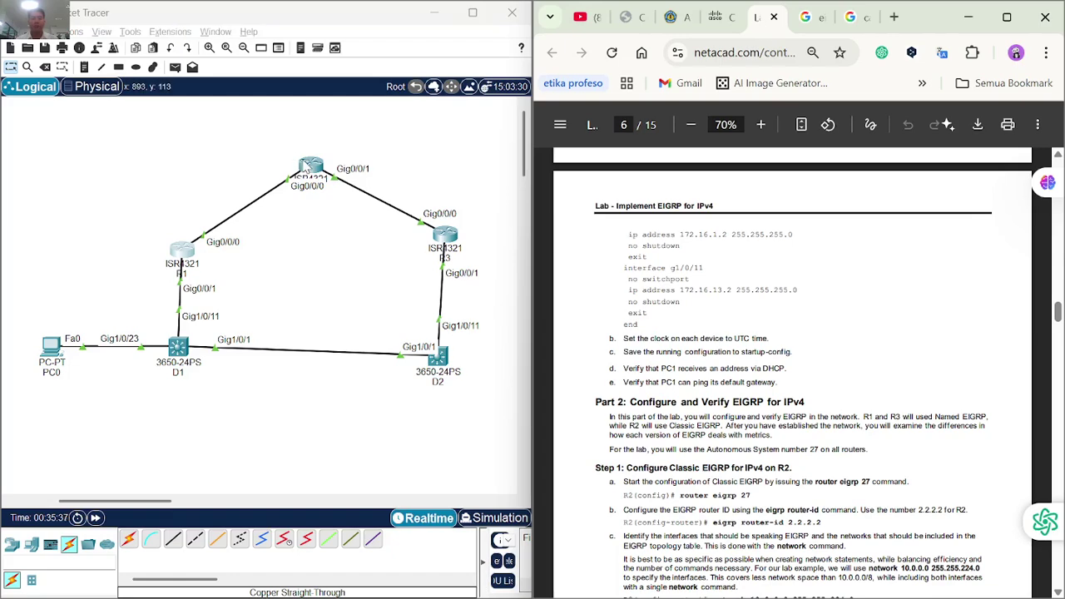
pyautogui.click(310, 167)
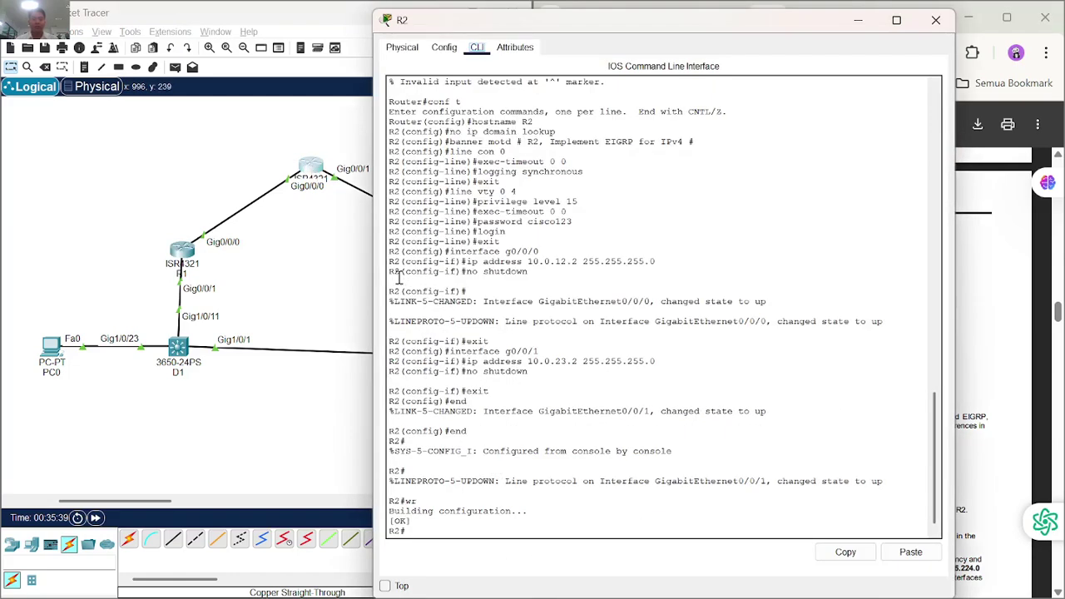
pyautogui.write('copy')
pyautogui.press('Tab')
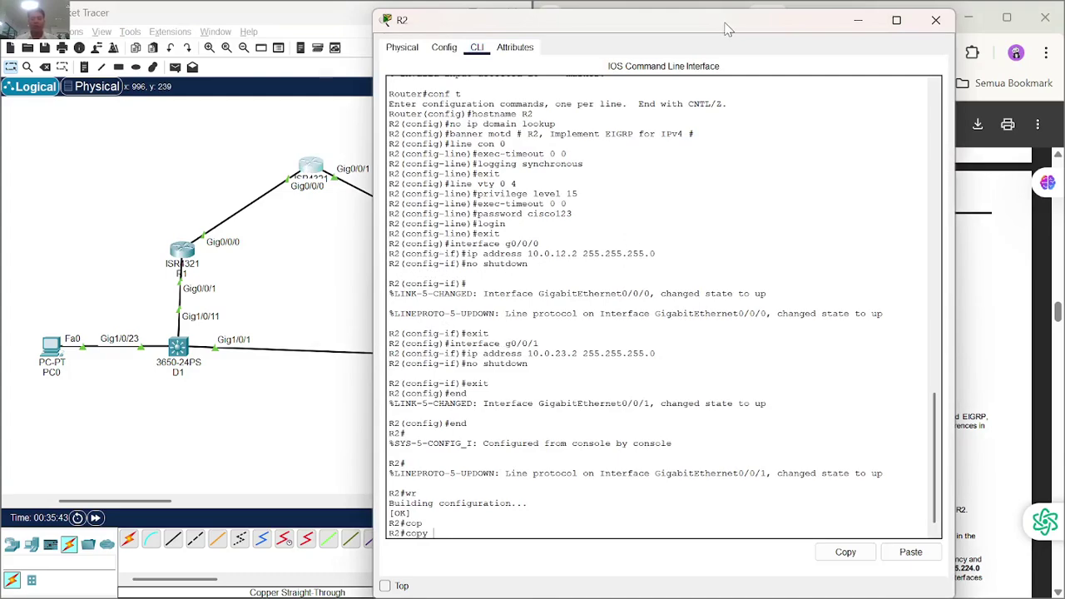
pyautogui.moveTo(724, 29); pyautogui.dragTo(504, 229)
pyautogui.click(855, 21)
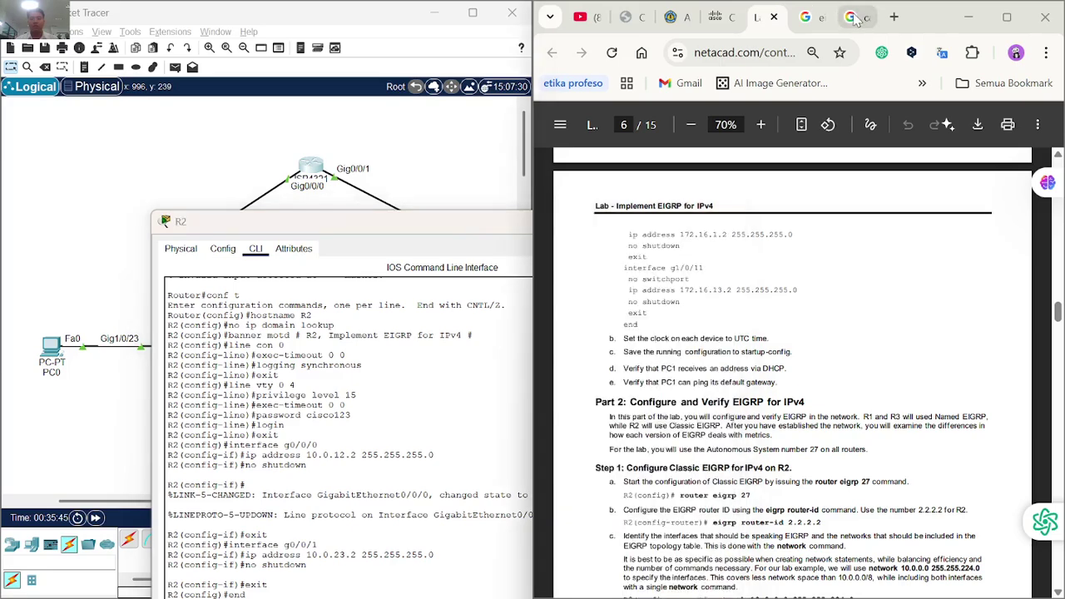
pyautogui.moveTo(436, 226); pyautogui.dragTo(558, 60)
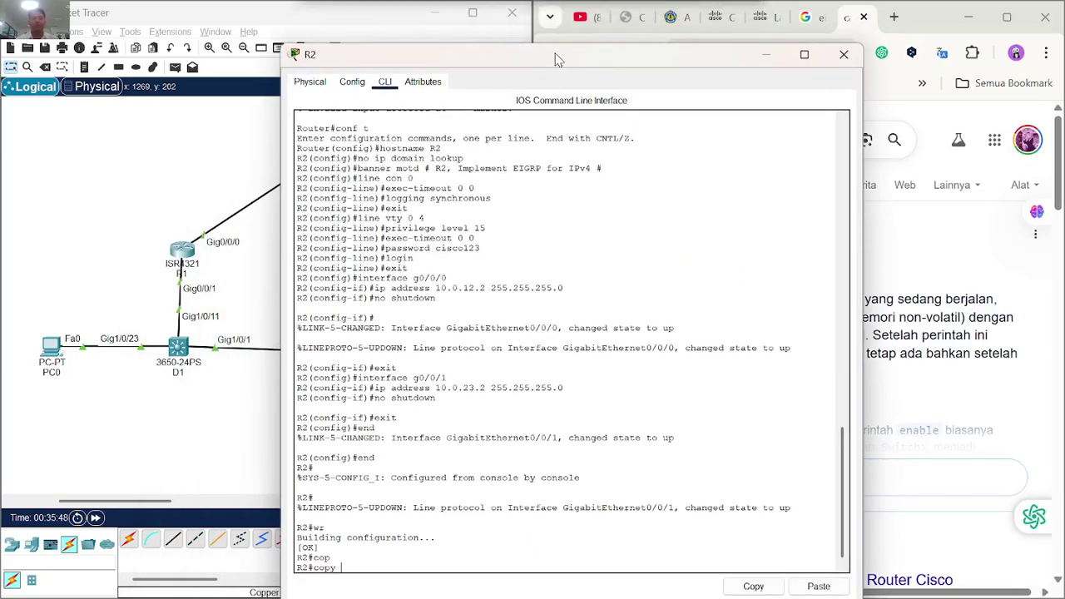
pyautogui.press('Tab')
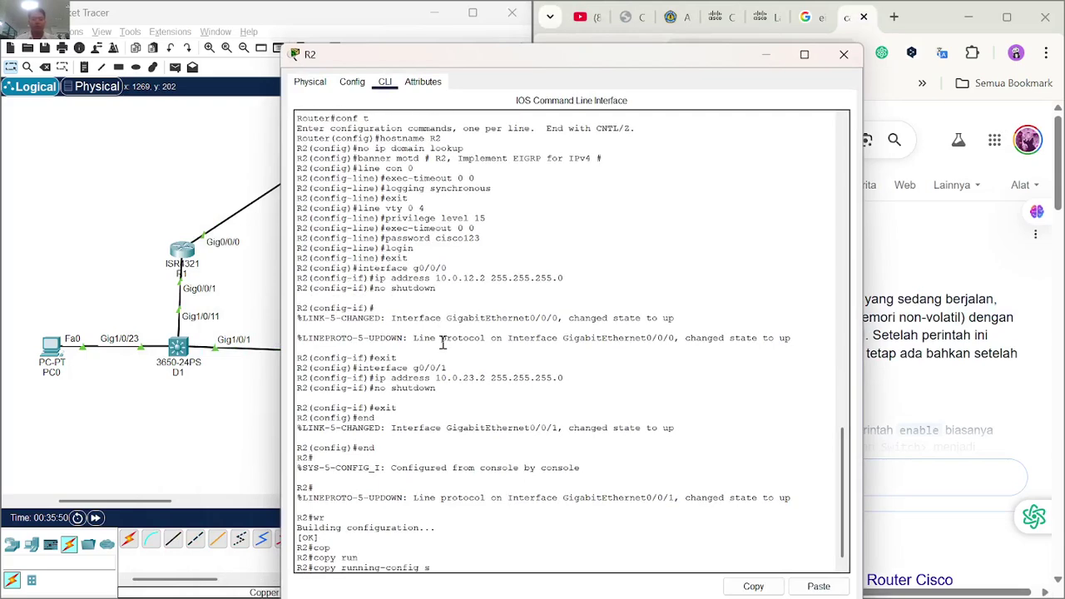
pyautogui.write('star')
pyautogui.press('Tab')
pyautogui.press('Return')
pyautogui.press('Return')
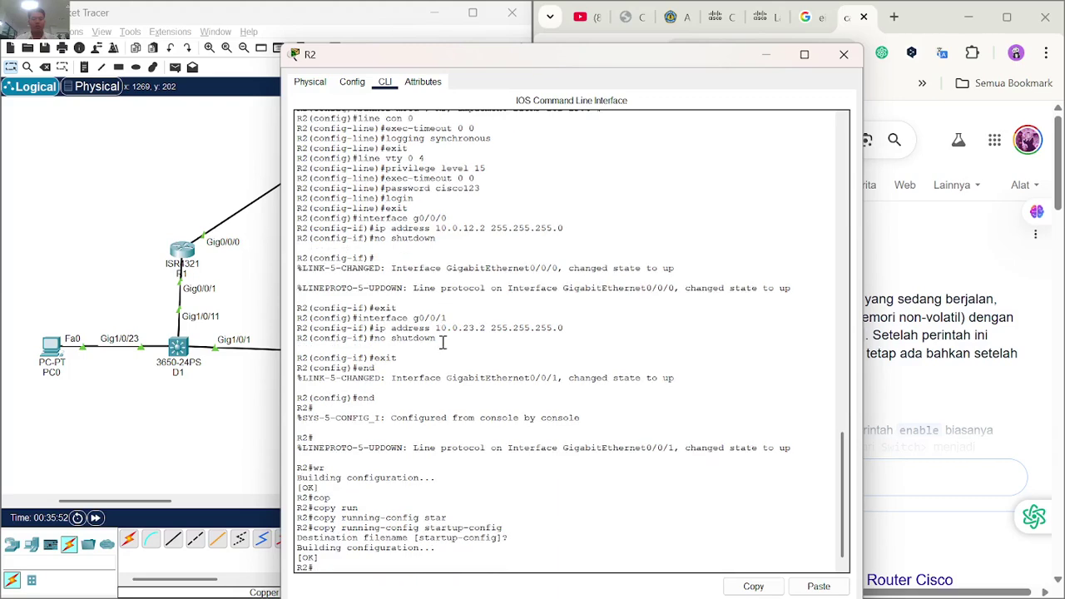
pyautogui.click(844, 54)
# Save R3's configuration with copy running-config startup-config, accept the default destination filename, and close its window.
pyautogui.click(454, 247)
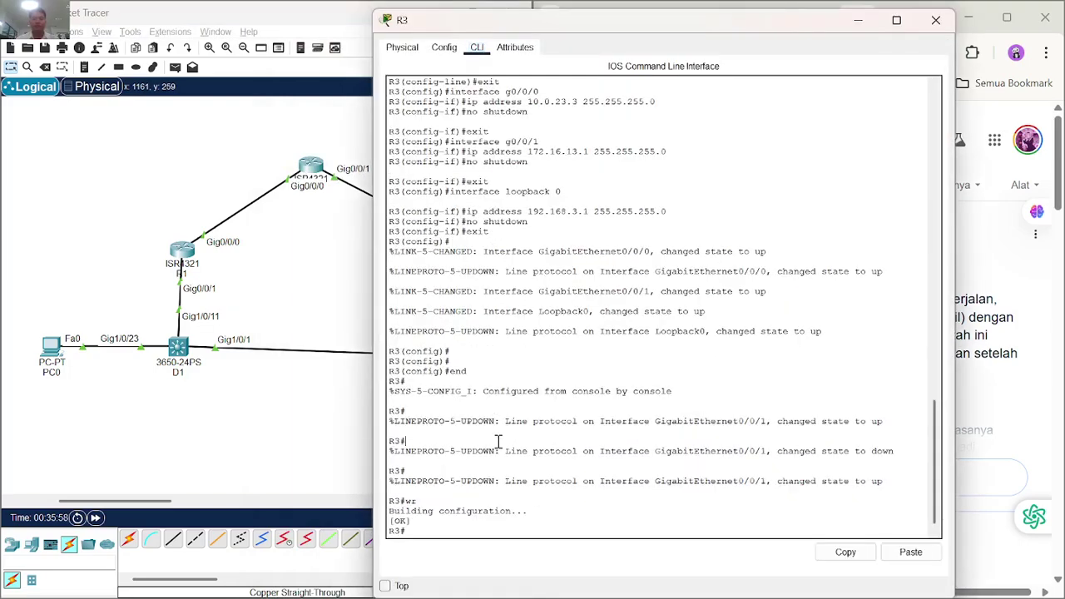
pyautogui.press('Return')
pyautogui.write('copy r')
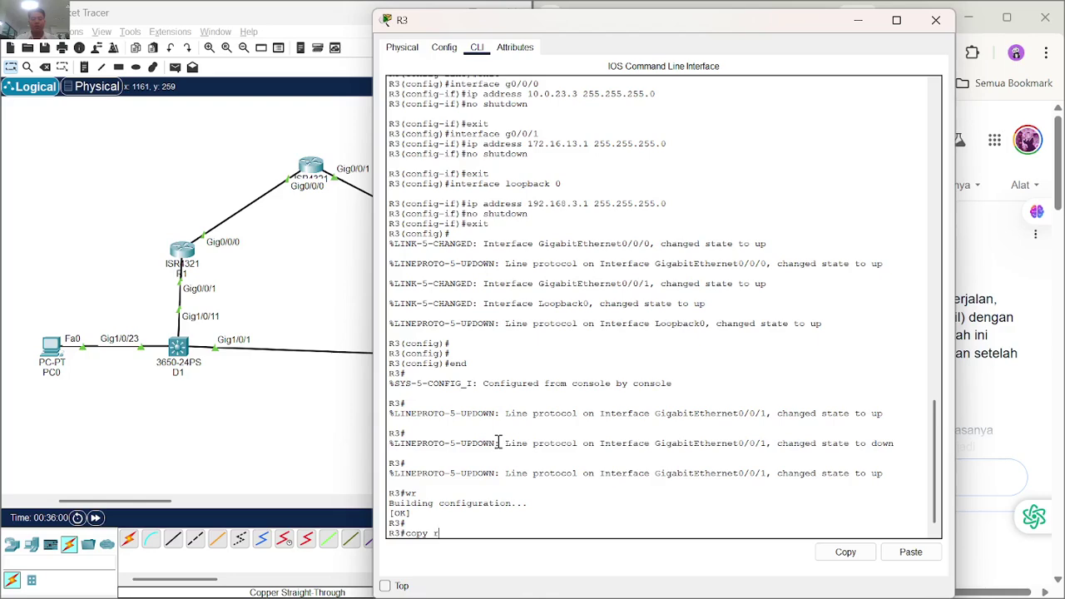
pyautogui.write('un')
pyautogui.press('Tab')
pyautogui.write('star')
pyautogui.press('Tab')
pyautogui.press('Return')
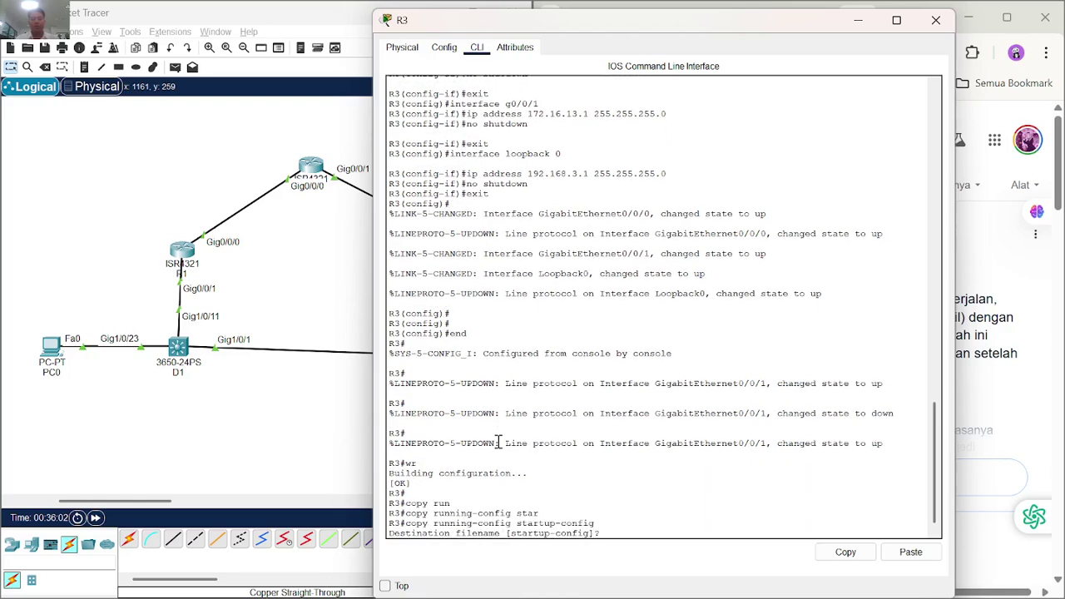
pyautogui.press('Return')
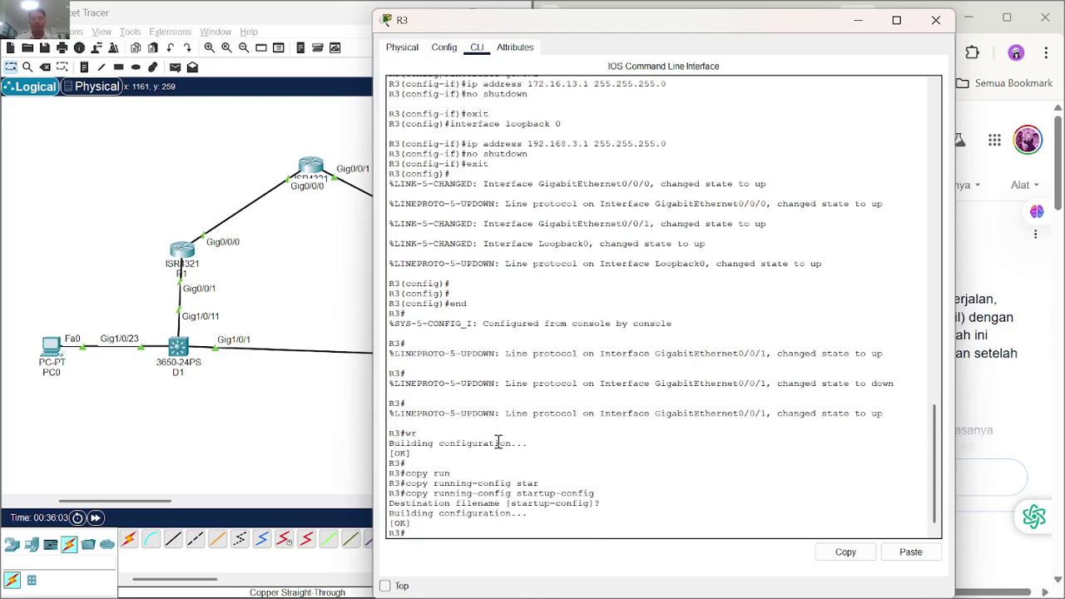
pyautogui.click(936, 22)
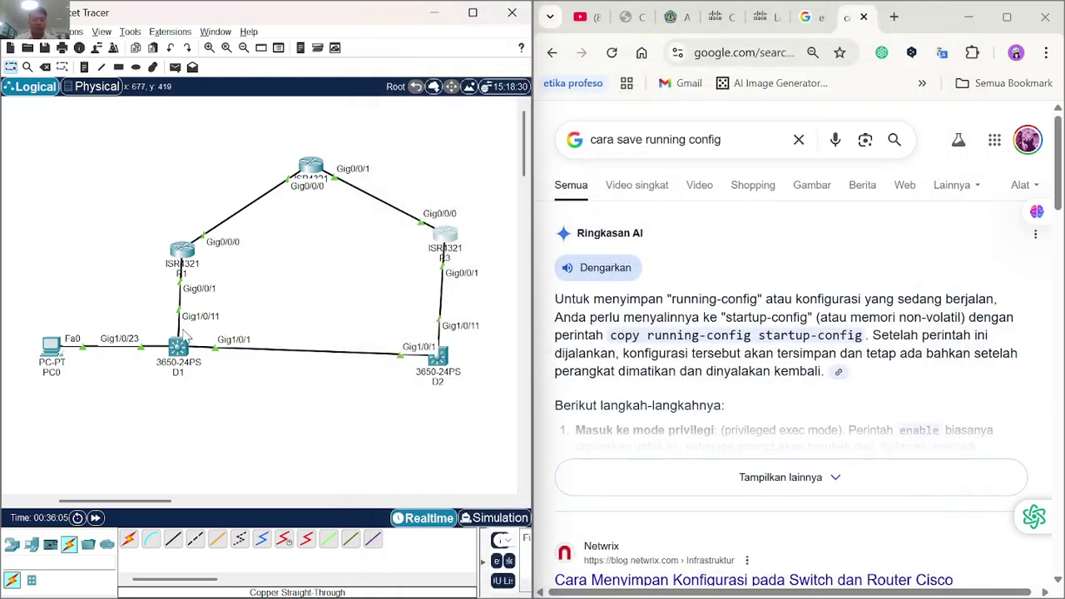
# Open D1's command line and try entering copy startup-config running-config at the prompt, without executing it.
pyautogui.click(179, 346)
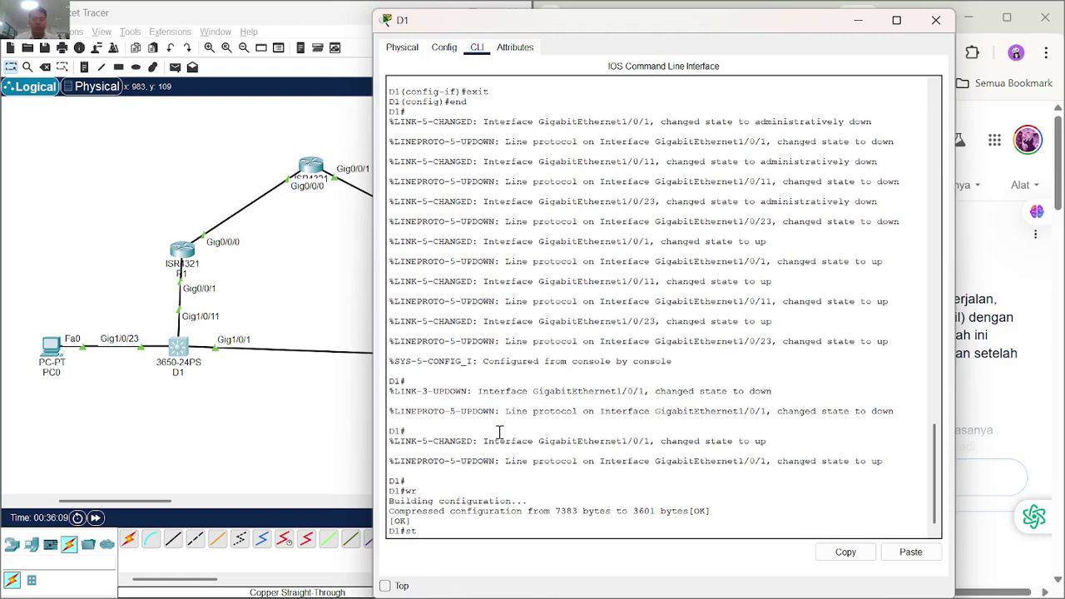
pyautogui.write('st')
pyautogui.press('BackSpace')
pyautogui.press('BackSpace')
pyautogui.write('coopy')
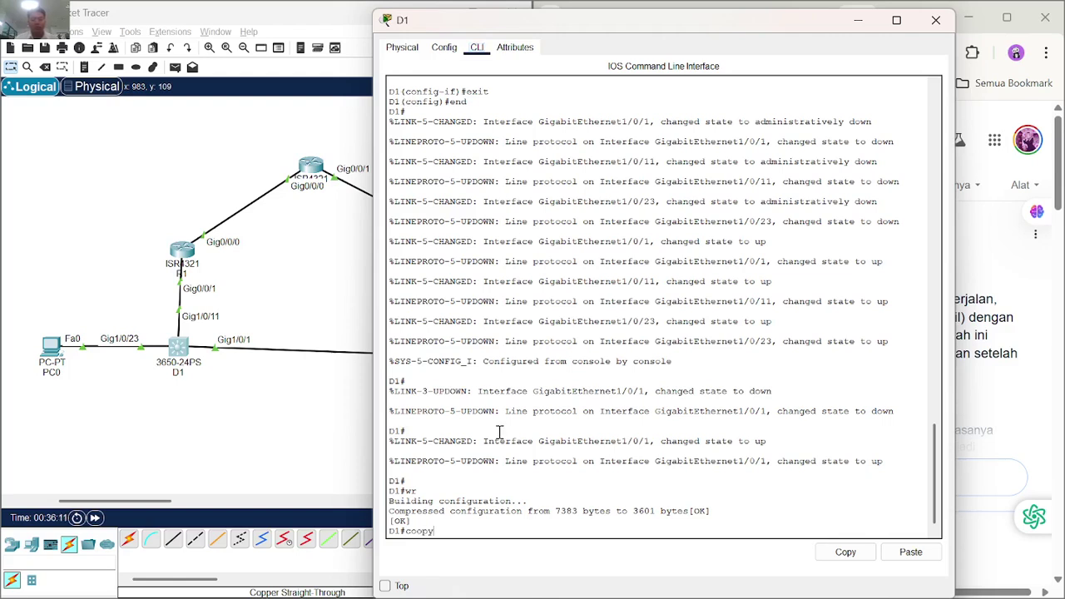
pyautogui.press('BackSpace')
pyautogui.press('Tab')
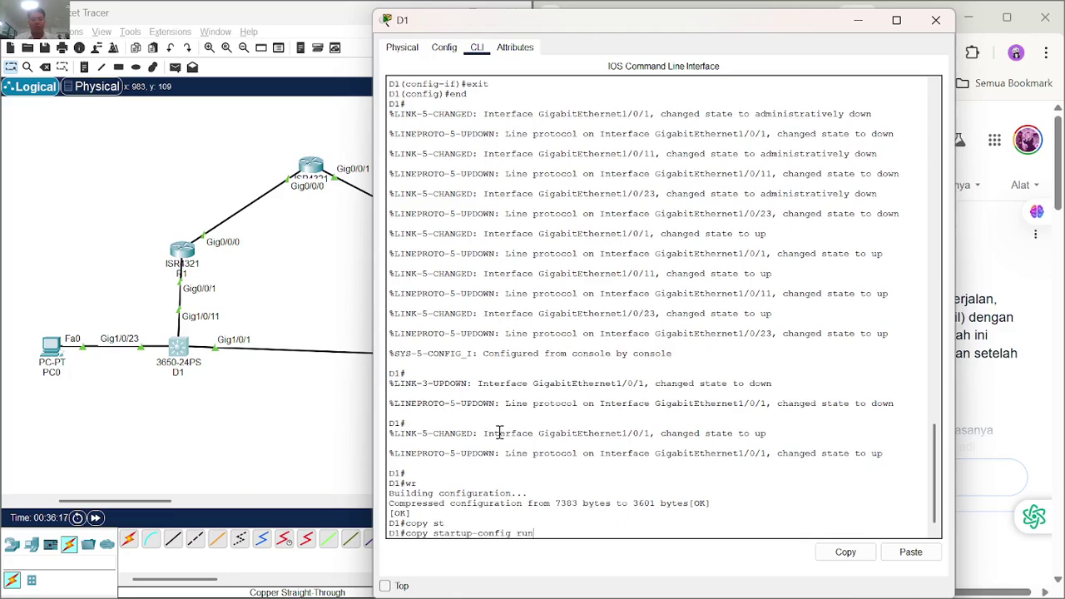
pyautogui.write('run')
pyautogui.press('Tab')
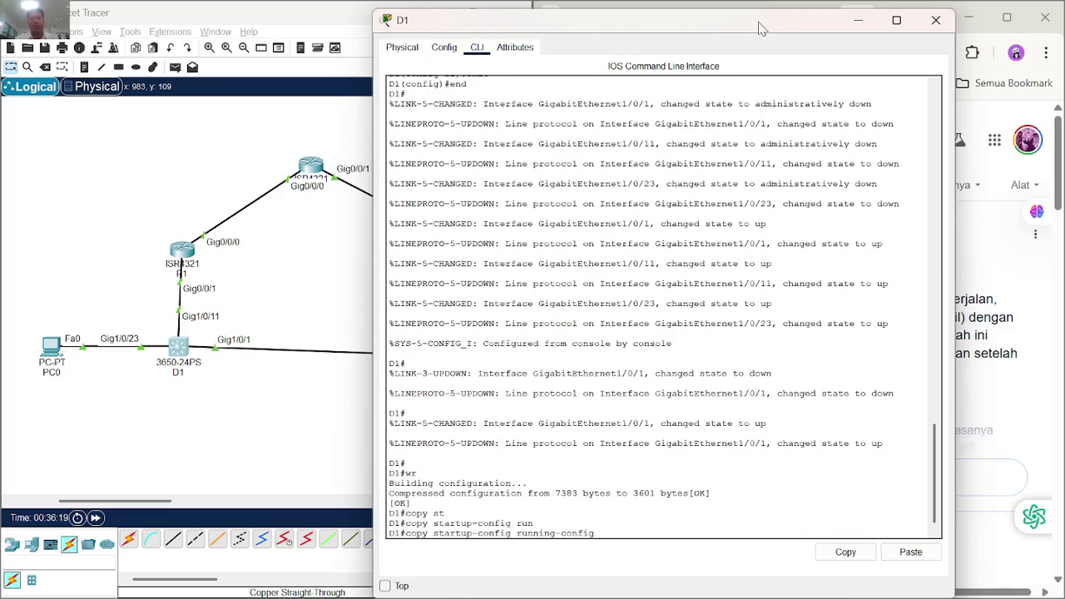
# Correct D1's pending command to copy running-config startup-config, run it with the default destination filename, and close the window.
pyautogui.moveTo(758, 29); pyautogui.dragTo(479, 57)
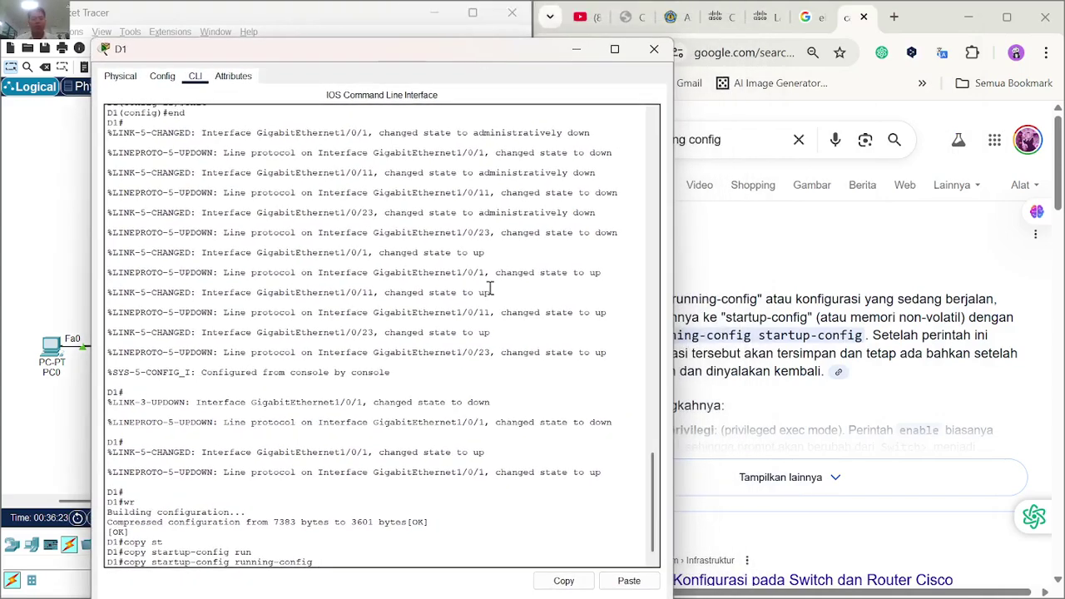
pyautogui.press('BackSpace')
pyautogui.press('BackSpace')
pyautogui.press('BackSpace')
pyautogui.press('BackSpace')
pyautogui.press('BackSpace')
pyautogui.press('BackSpace')
pyautogui.press('BackSpace')
pyautogui.press('BackSpace')
pyautogui.press('BackSpace')
pyautogui.press('BackSpace')
pyautogui.press('BackSpace')
pyautogui.press('BackSpace')
pyautogui.press('BackSpace')
pyautogui.press('BackSpace')
pyautogui.press('BackSpace')
pyautogui.press('BackSpace')
pyautogui.press('BackSpace')
pyautogui.press('BackSpace')
pyautogui.press('BackSpace')
pyautogui.press('BackSpace')
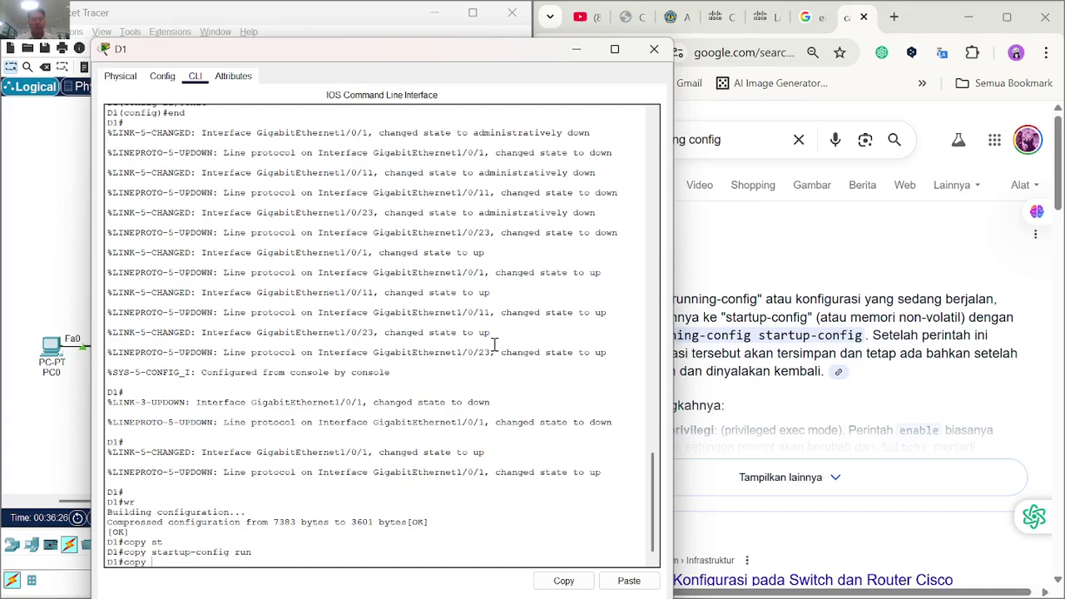
pyautogui.write('runn')
pyautogui.press('Tab')
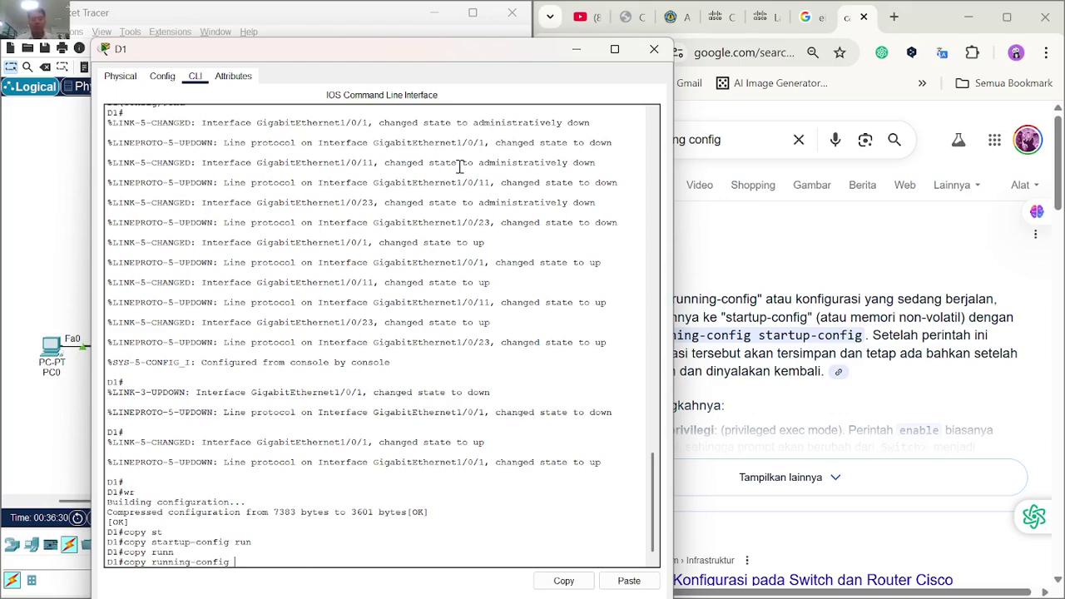
pyautogui.moveTo(413, 50); pyautogui.dragTo(408, 28)
pyautogui.write('s')
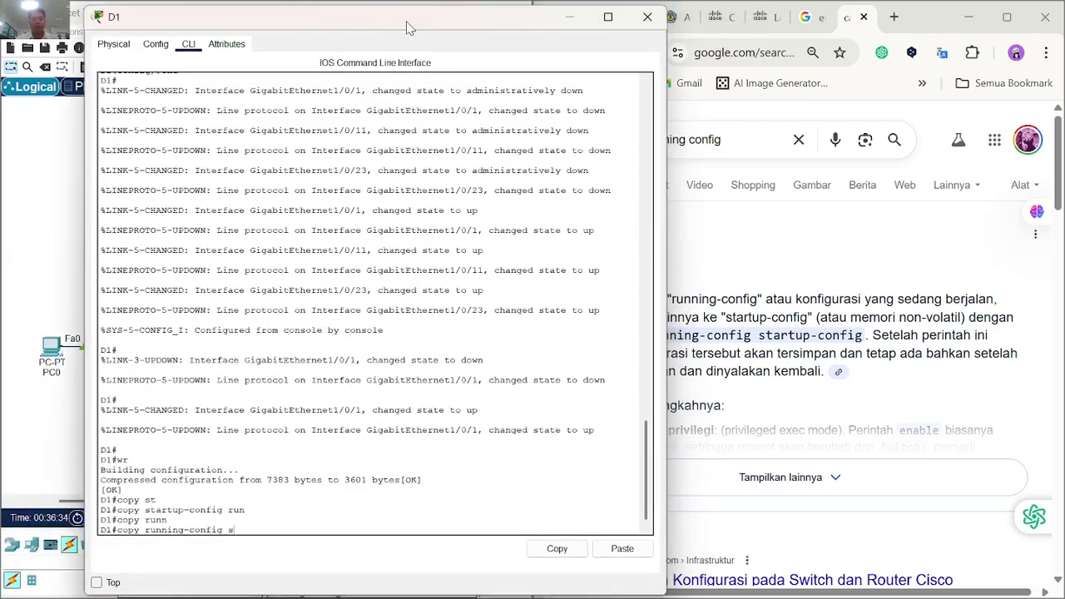
pyautogui.write('tar')
pyautogui.press('Tab')
pyautogui.press('Return')
pyautogui.press('Return')
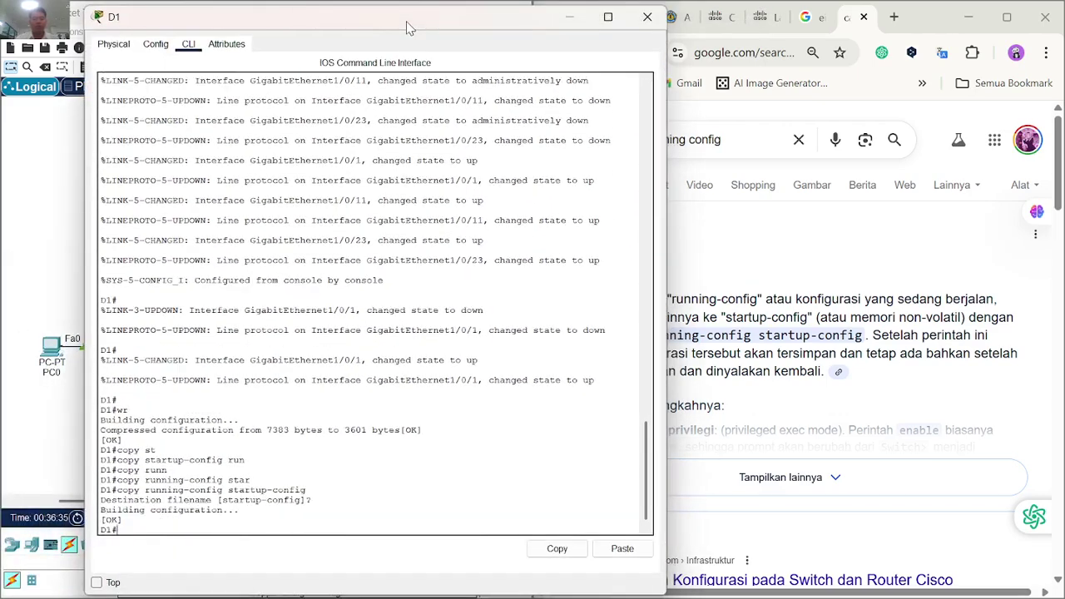
pyautogui.click(649, 18)
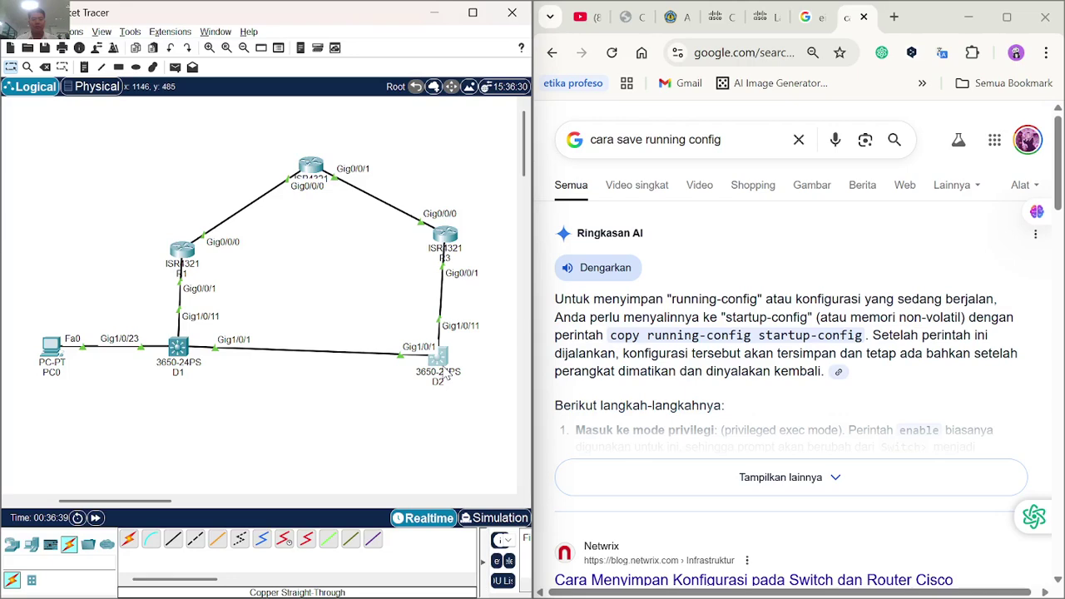
# Save D2's configuration with wr and copy running-config startup-config, accepting the default destination filename, and close its window.
pyautogui.click(446, 377)
pyautogui.write('wr')
pyautogui.press('Return')
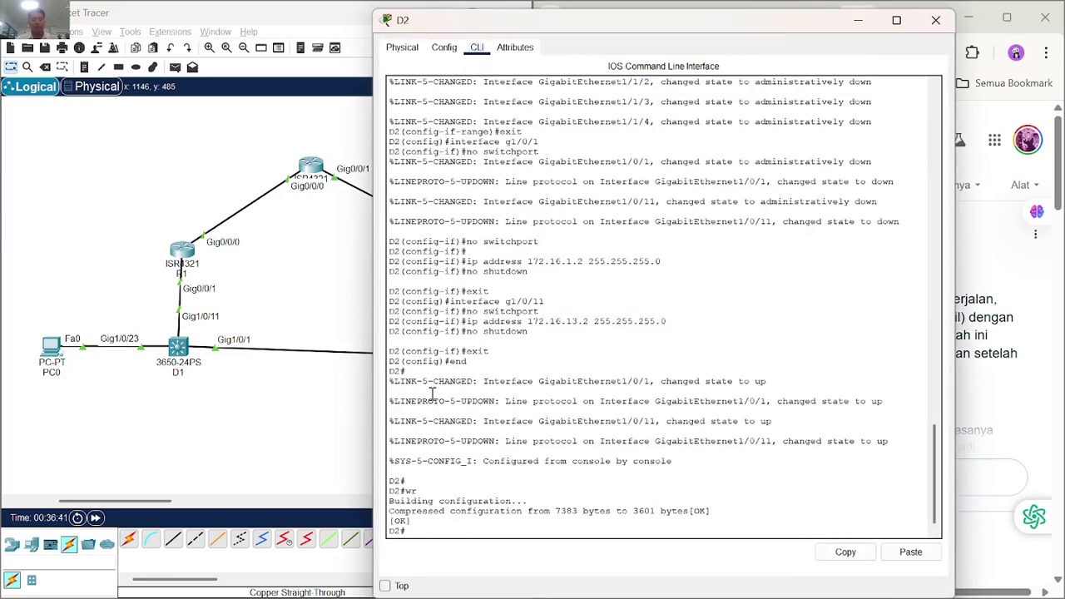
pyautogui.write('copy run')
pyautogui.press('Tab')
pyautogui.write('star')
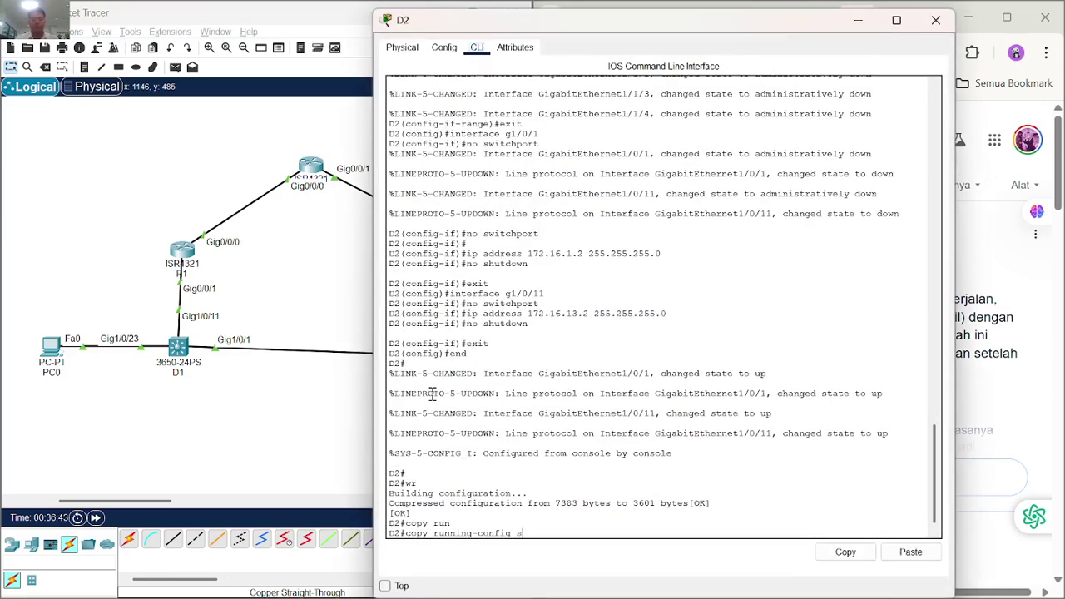
pyautogui.press('Tab')
pyautogui.press('Return')
pyautogui.press('Return')
pyautogui.press('Return')
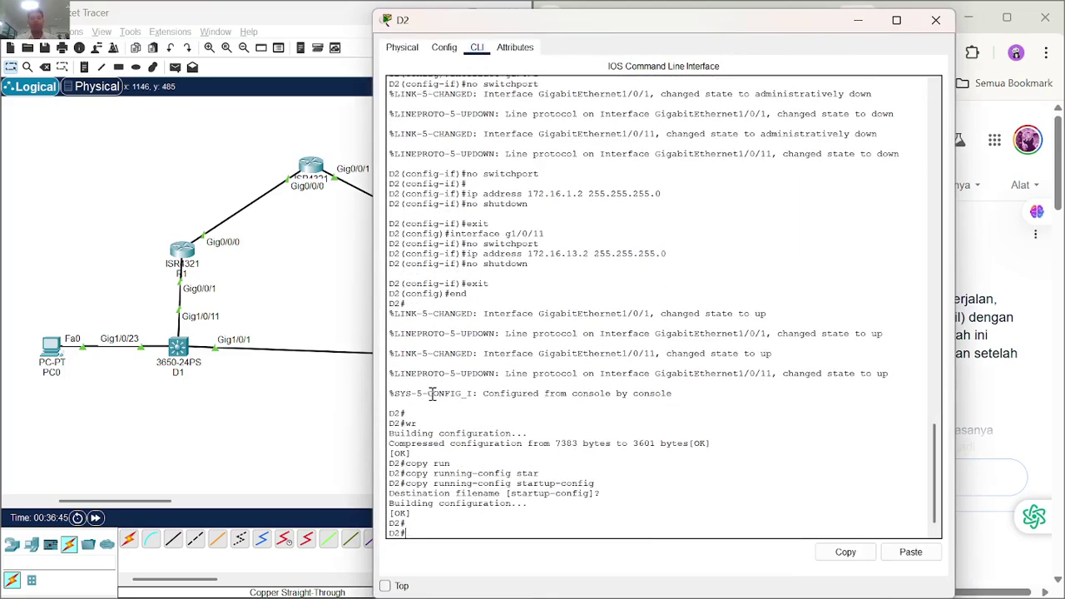
pyautogui.click(935, 29)
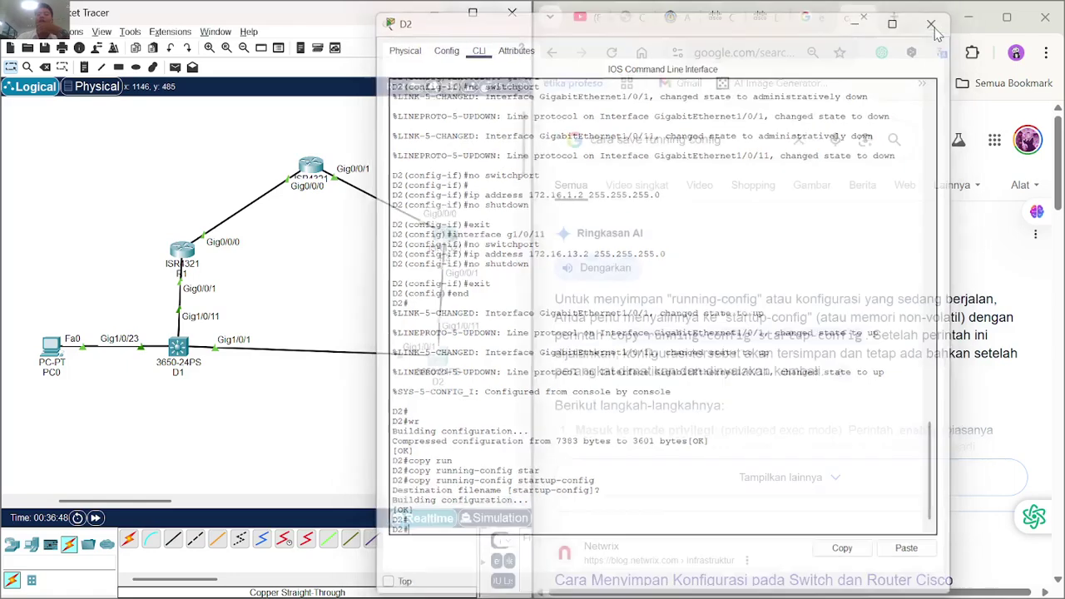
# Bring up the EIGRP lab document in the browser, and set PC0's IPv4 configuration to DHCP in Packet Tracer.
pyautogui.click(765, 17)
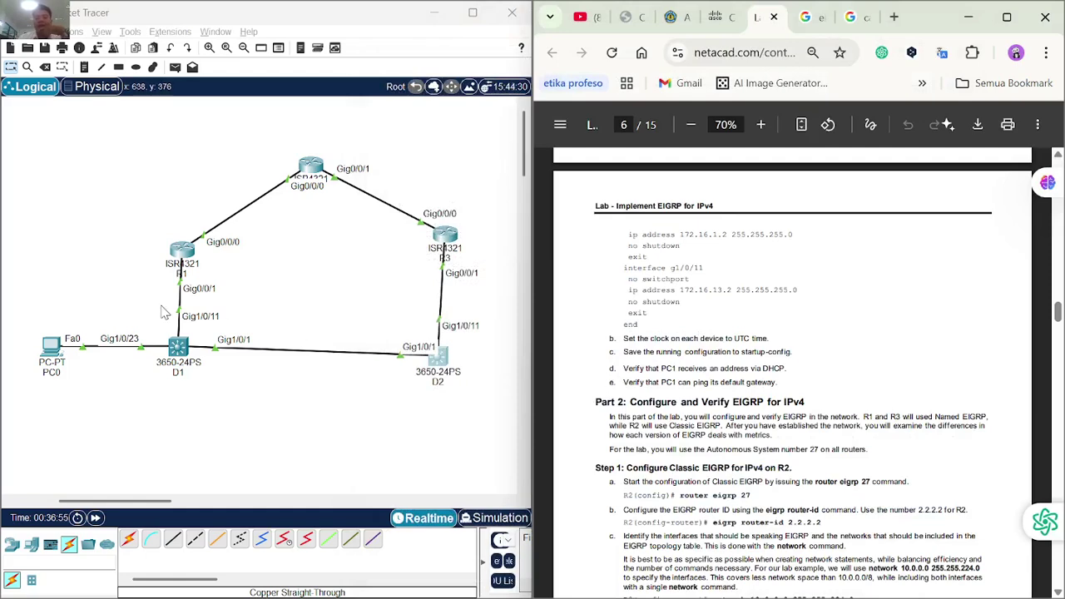
pyautogui.click(51, 346)
pyautogui.click(51, 345)
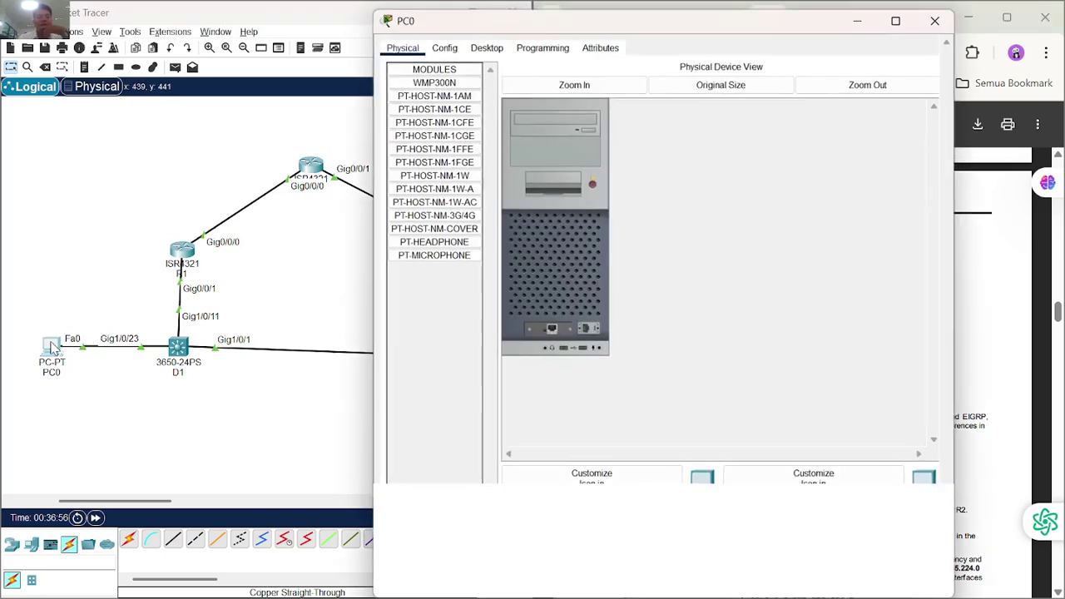
pyautogui.click(494, 48)
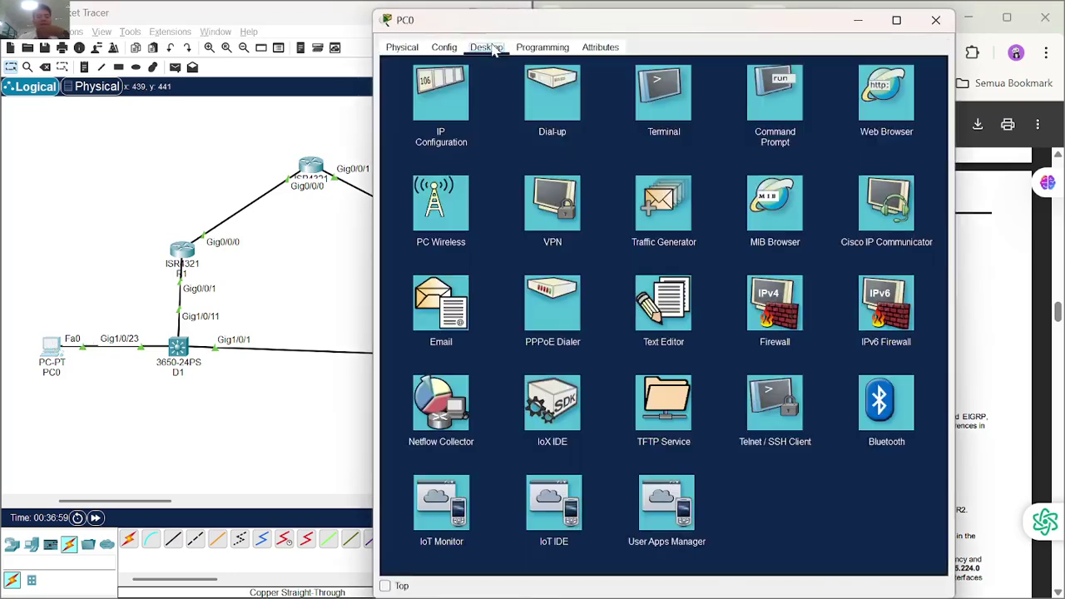
pyautogui.click(436, 81)
pyautogui.click(407, 120)
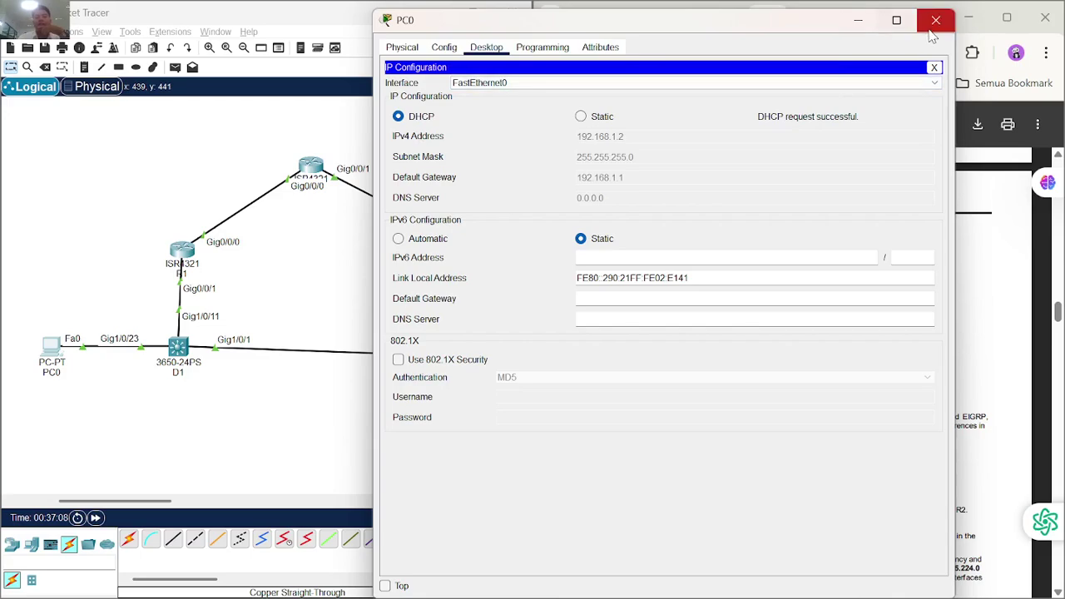
pyautogui.click(935, 20)
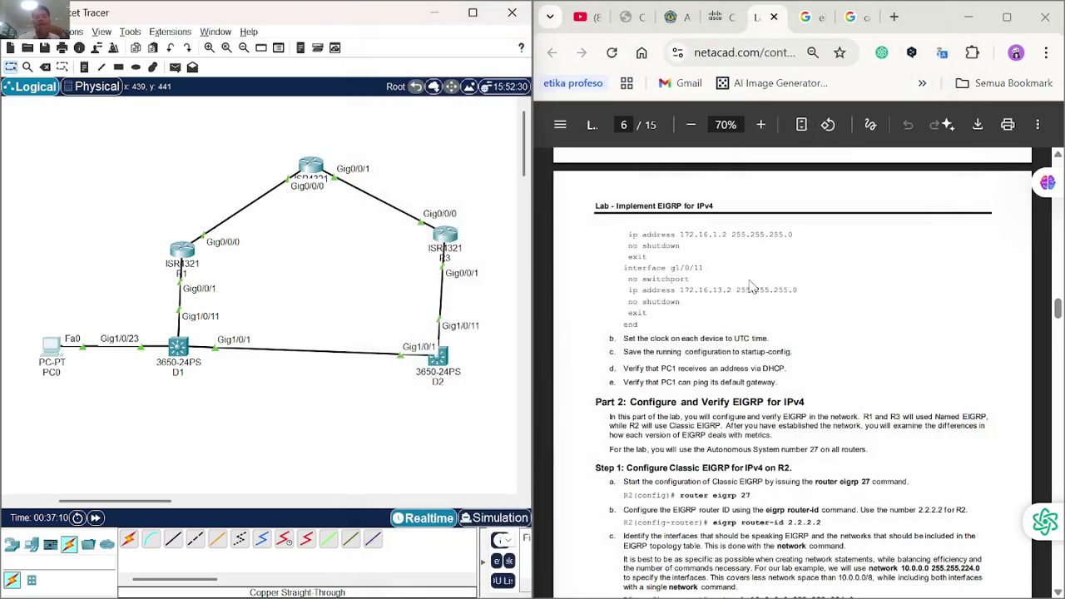
# Examine the topology diagram and Addressing Table on page 1 of the EIGRP lab document in the browser.
pyautogui.scroll(2, 751, 287)
pyautogui.scroll(20, 751, 287)
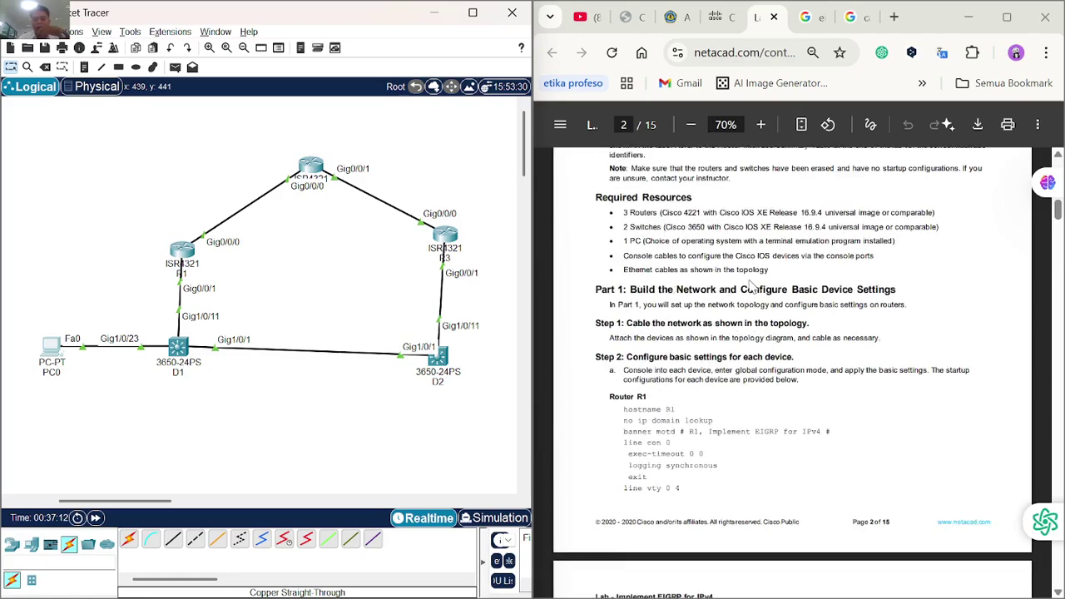
pyautogui.scroll(5, 751, 287)
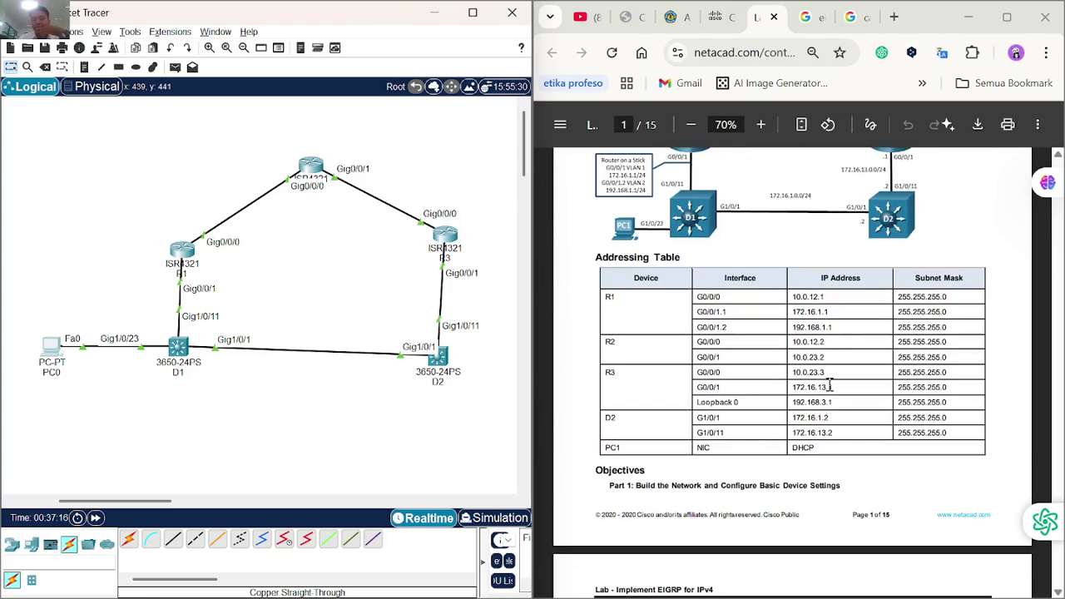
pyautogui.scroll(-1, 838, 418)
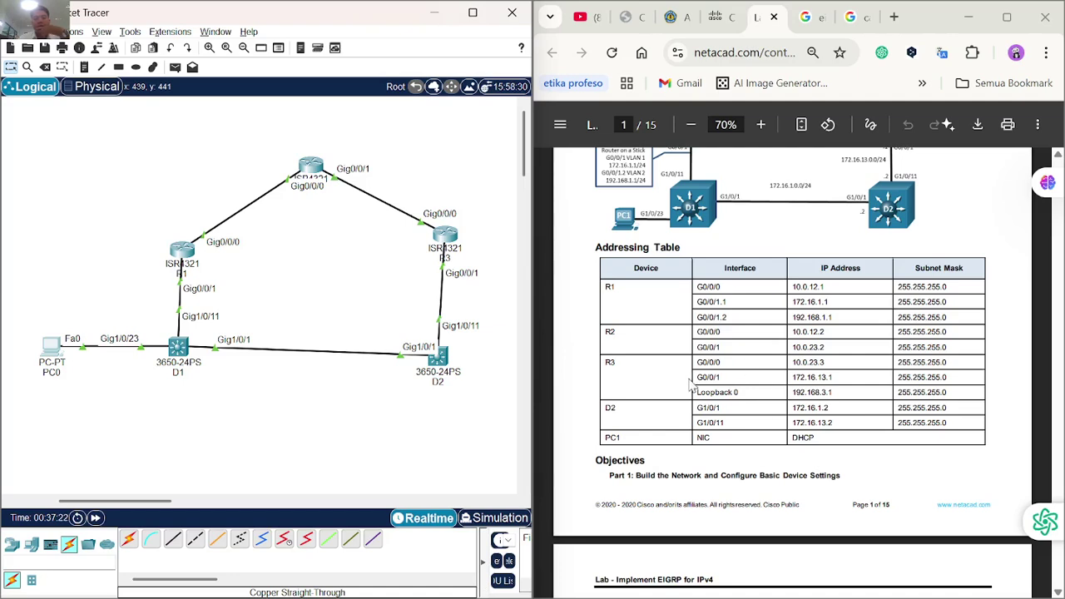
pyautogui.scroll(1, 714, 382)
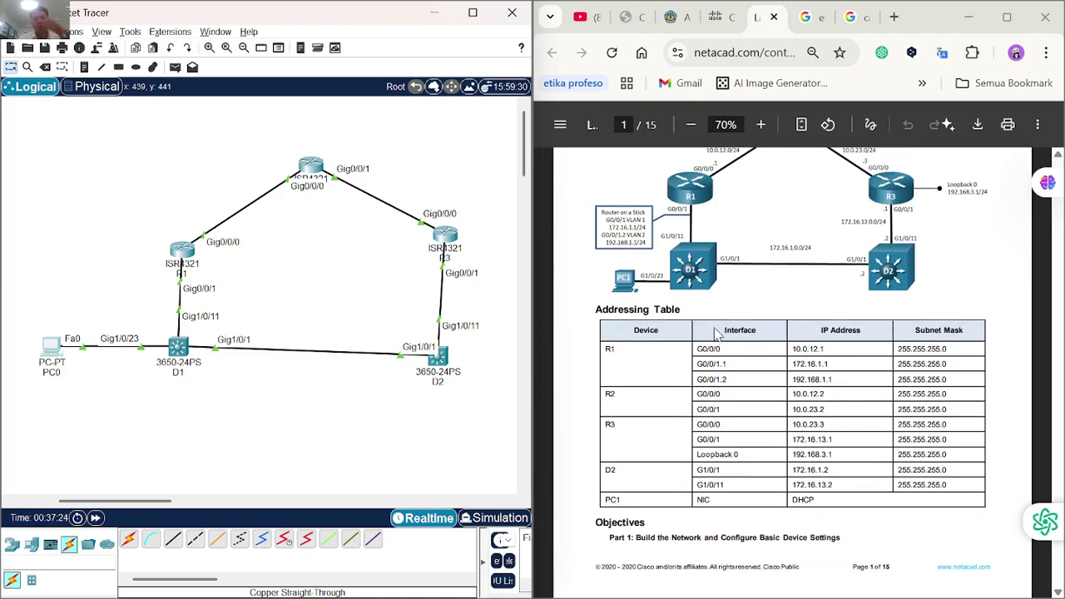
pyautogui.scroll(-2, 711, 427)
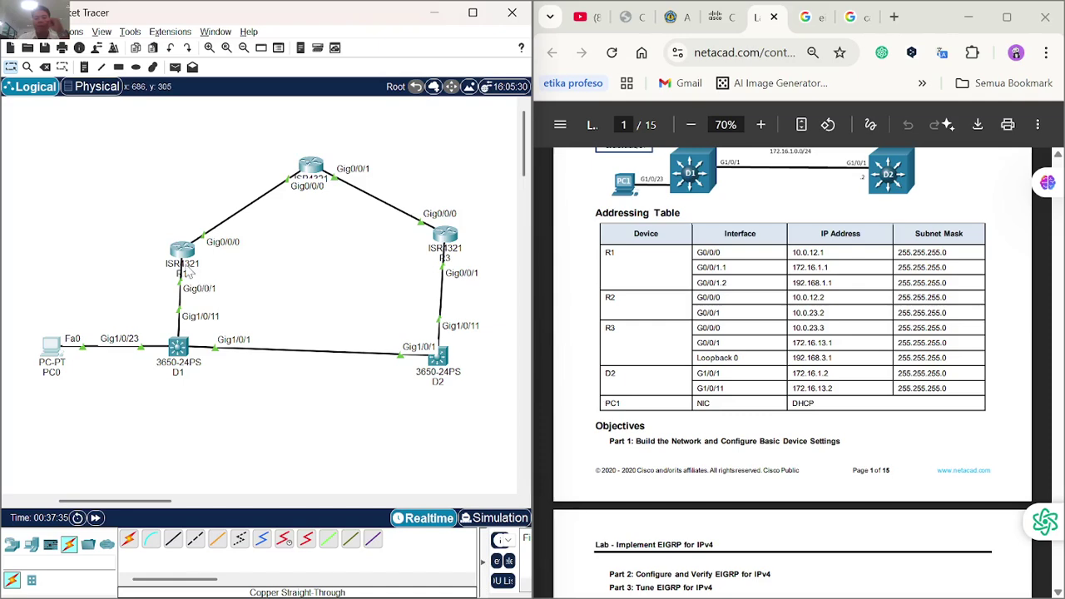
pyautogui.scroll(3, 790, 358)
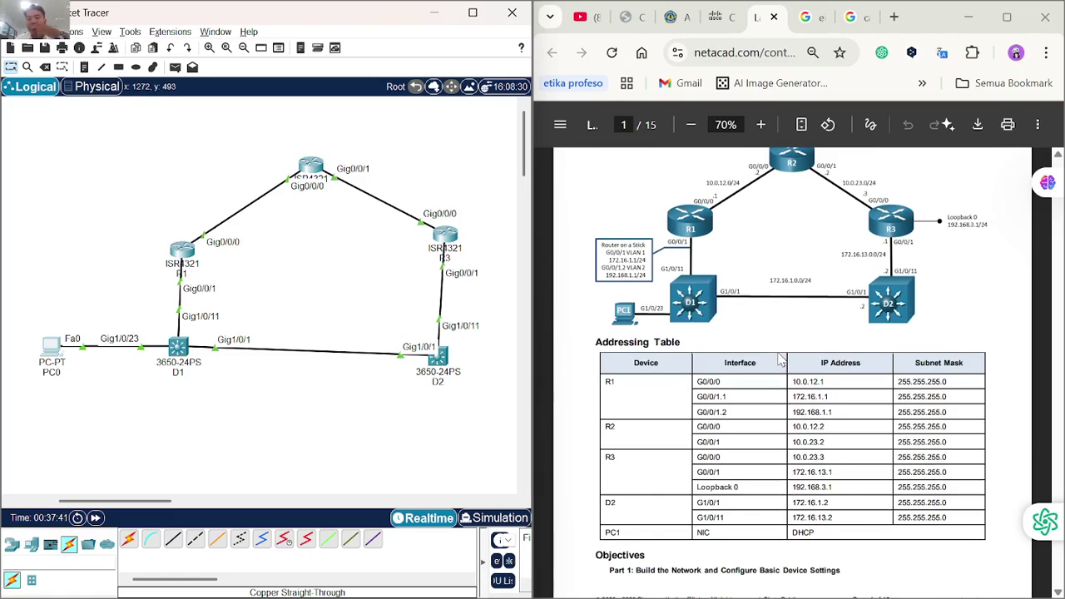
pyautogui.scroll(-1, 768, 420)
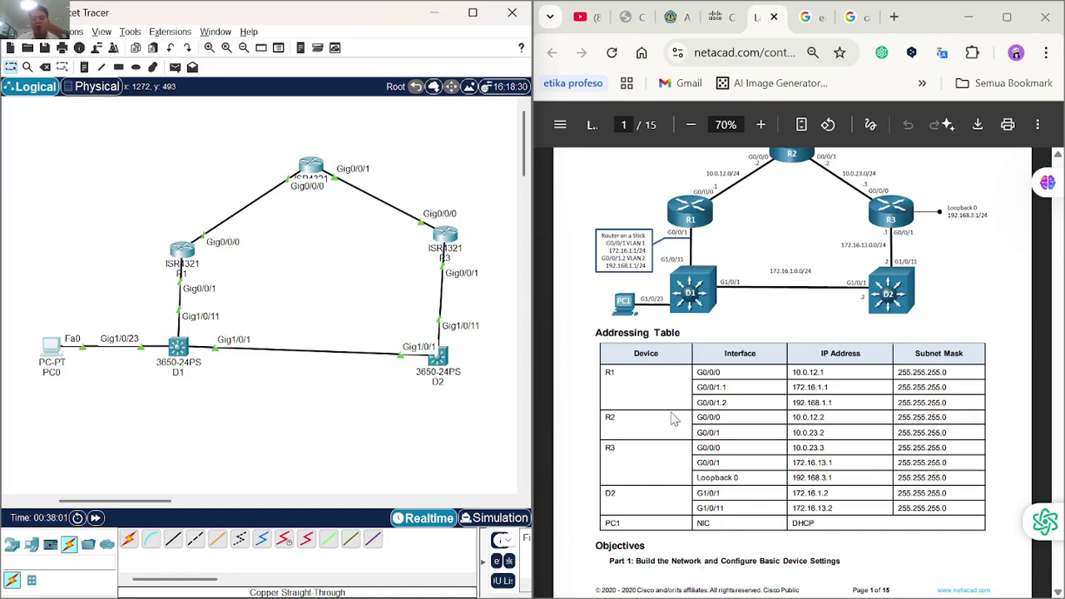
# Open PC0's Command Prompt and try to ping 192.168.1.1 with the mask 255.255.255.0 included in the command.
pyautogui.click(53, 350)
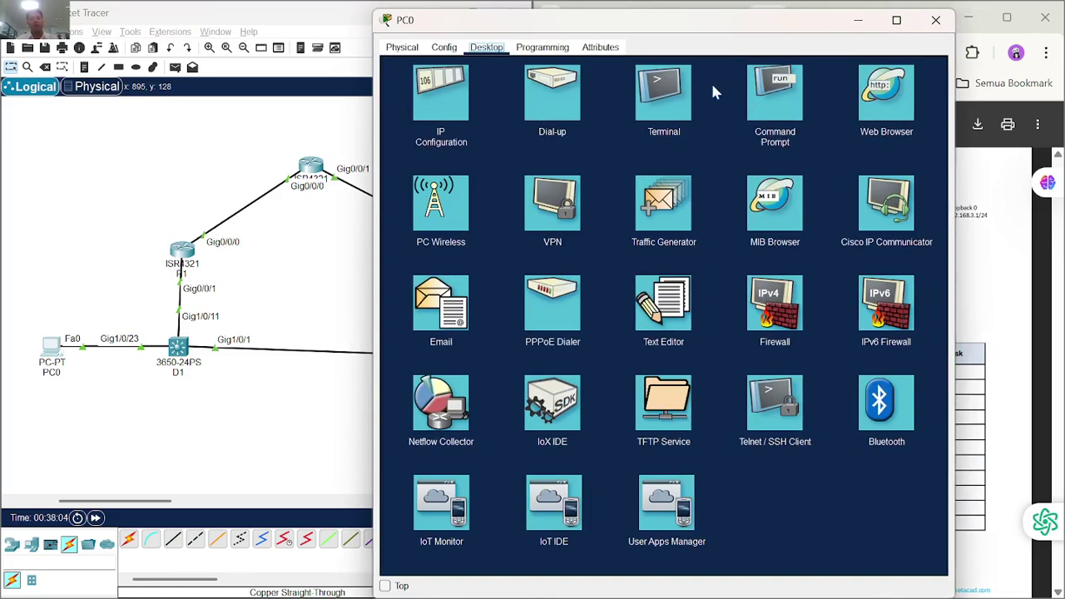
pyautogui.click(680, 85)
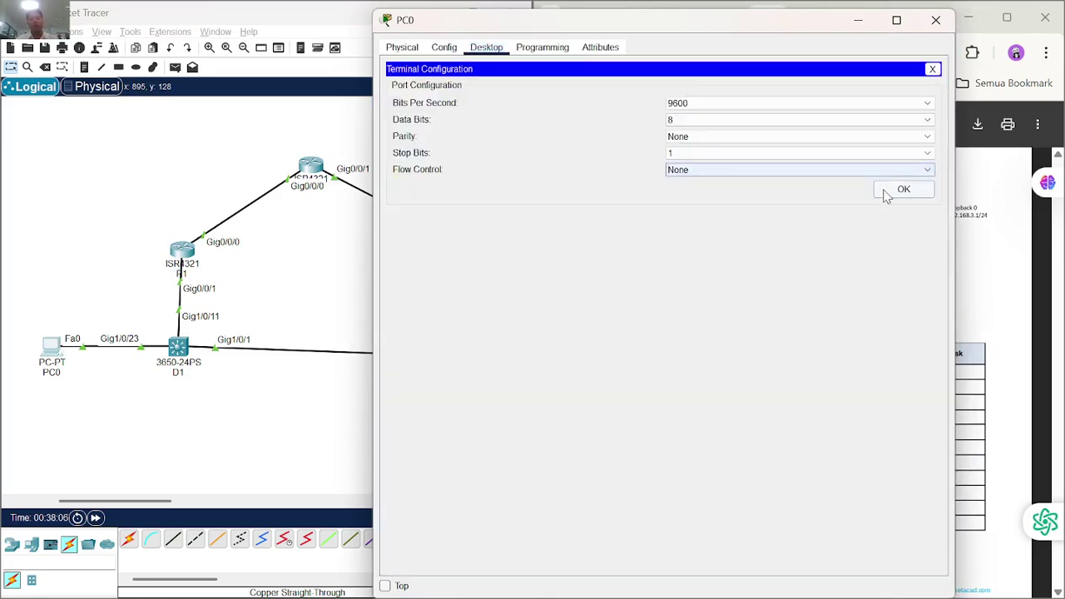
pyautogui.click(933, 69)
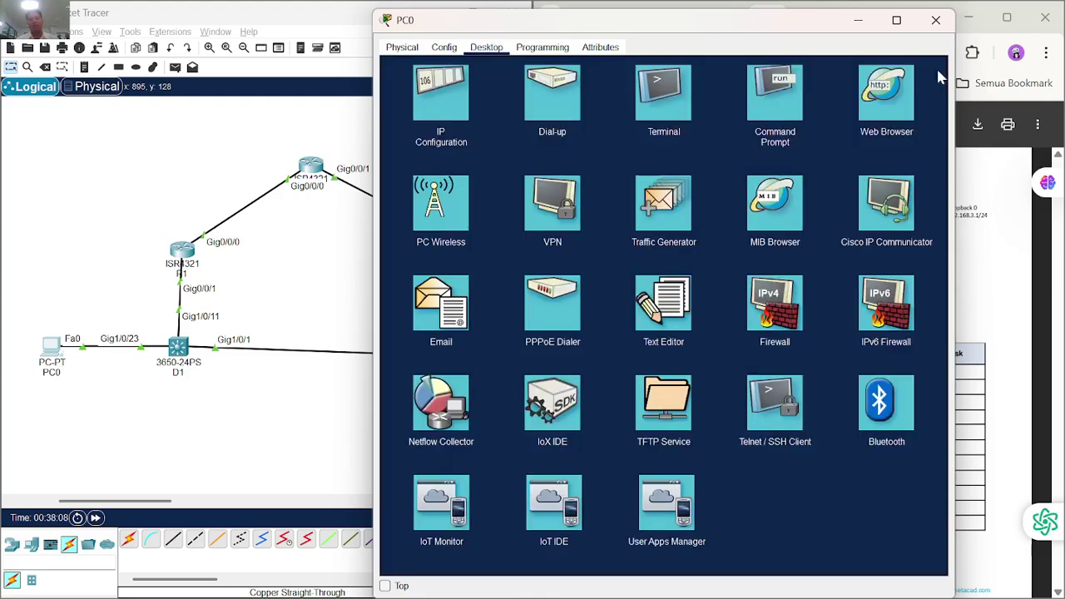
pyautogui.click(782, 96)
pyautogui.write('pi')
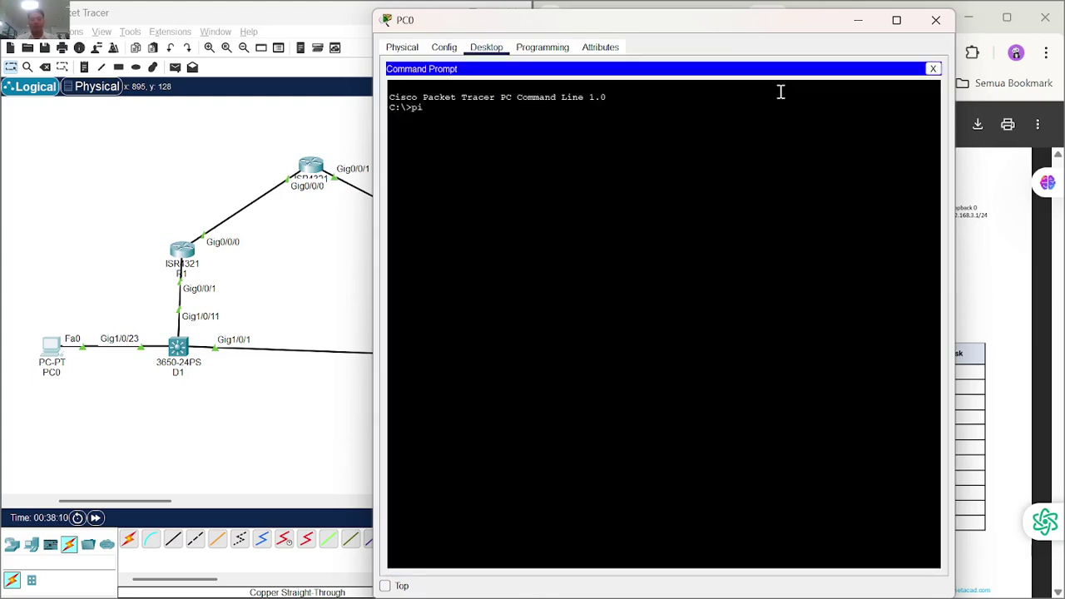
pyautogui.write('ng 192.168.1.1 255.255.255.0')
pyautogui.press('Return')
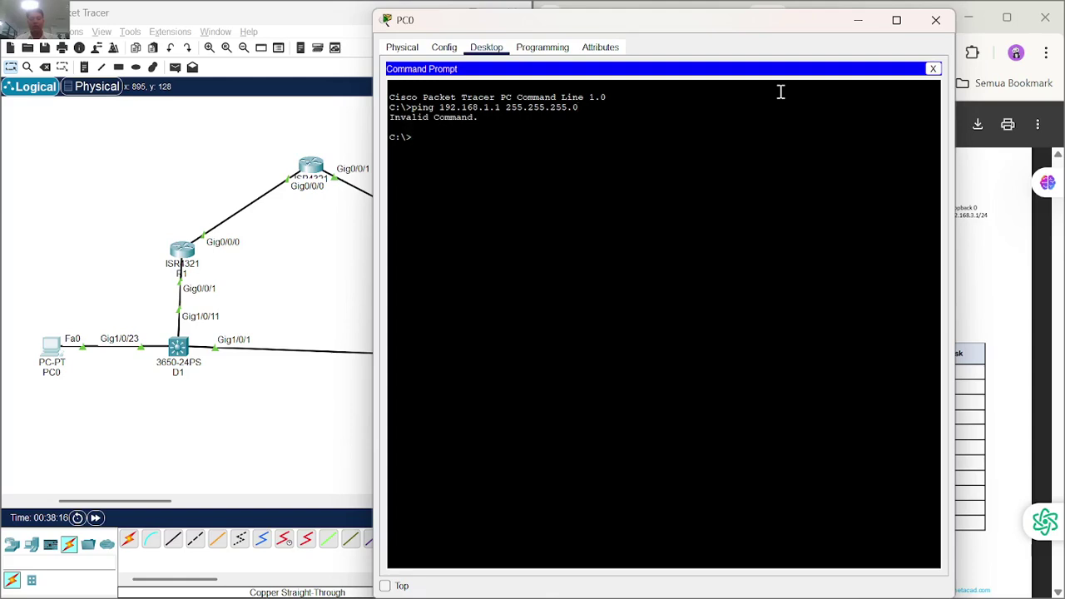
# Recall the ping command without the subnet mask, ping gateway 192.168.1.1 from PC0, and close PC0's window.
pyautogui.press('Up')
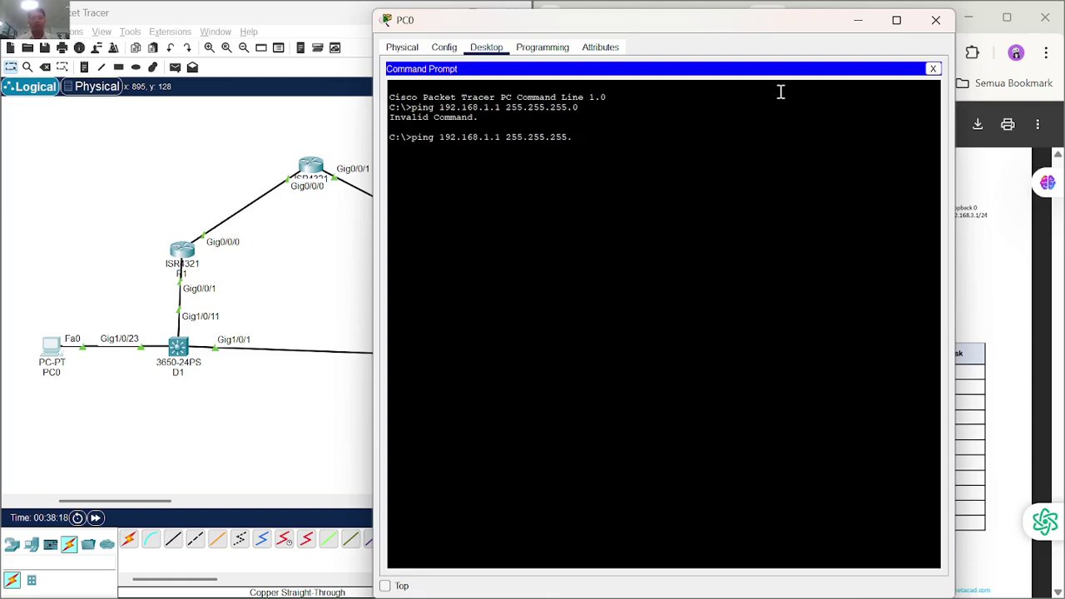
pyautogui.press('BackSpace')
pyautogui.press('BackSpace')
pyautogui.press('BackSpace')
pyautogui.press('BackSpace')
pyautogui.press('BackSpace')
pyautogui.press('BackSpace')
pyautogui.press('BackSpace')
pyautogui.press('BackSpace')
pyautogui.press('BackSpace')
pyautogui.press('BackSpace')
pyautogui.press('BackSpace')
pyautogui.press('BackSpace')
pyautogui.press('BackSpace')
pyautogui.press('Return')
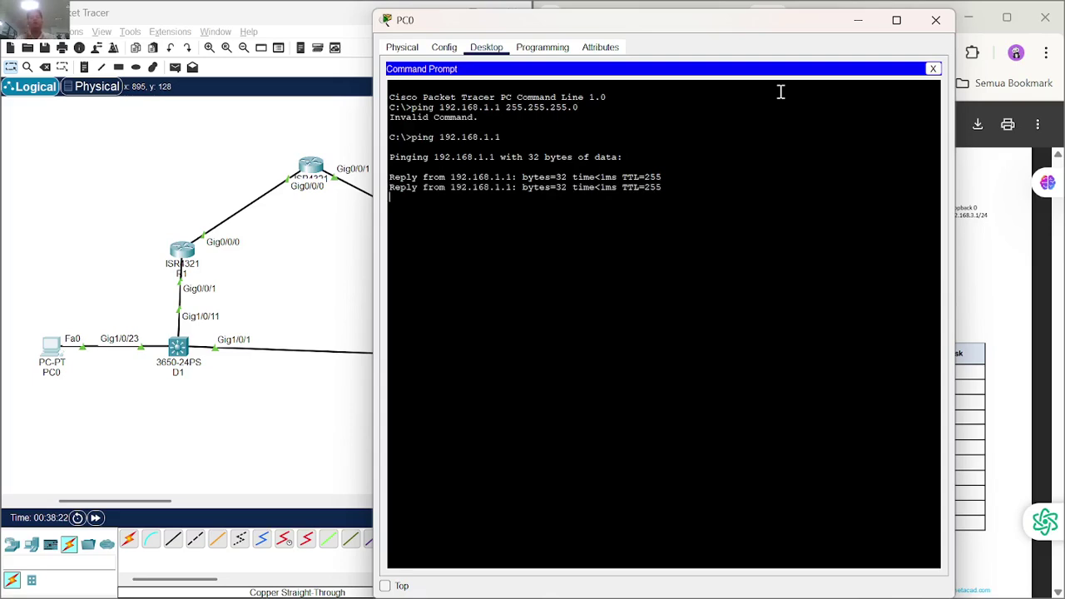
pyautogui.press('Return')
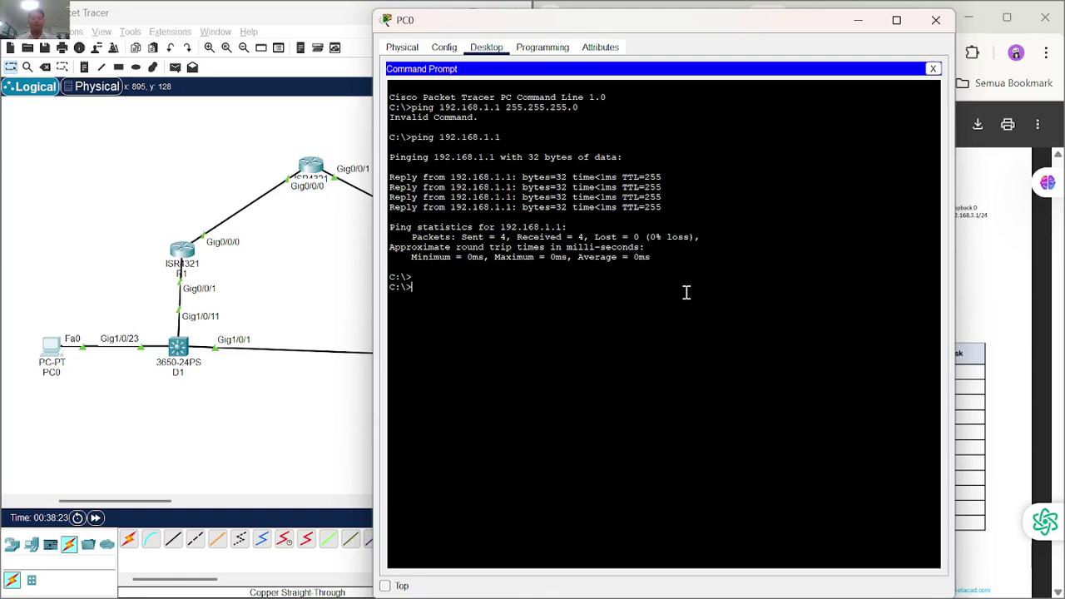
pyautogui.click(936, 21)
# Examine the EIGRP lab document from page 2 through Part 2 Step 1, Configure Classic EIGRP for IPv4 on R2, on page 6.
pyautogui.scroll(-3, 783, 445)
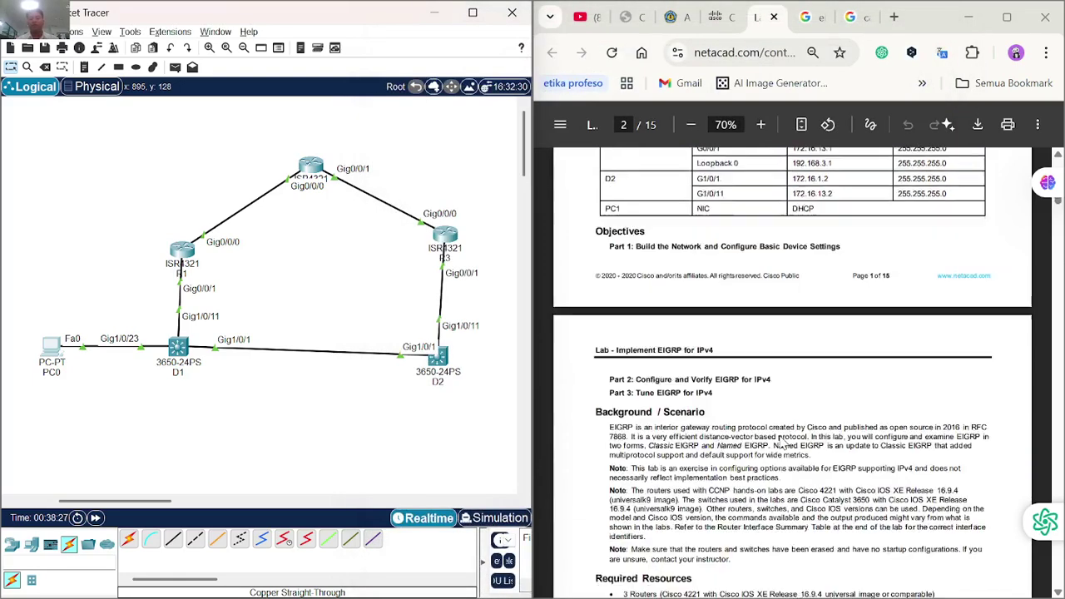
pyautogui.scroll(-3, 782, 445)
pyautogui.press('super+Tab')
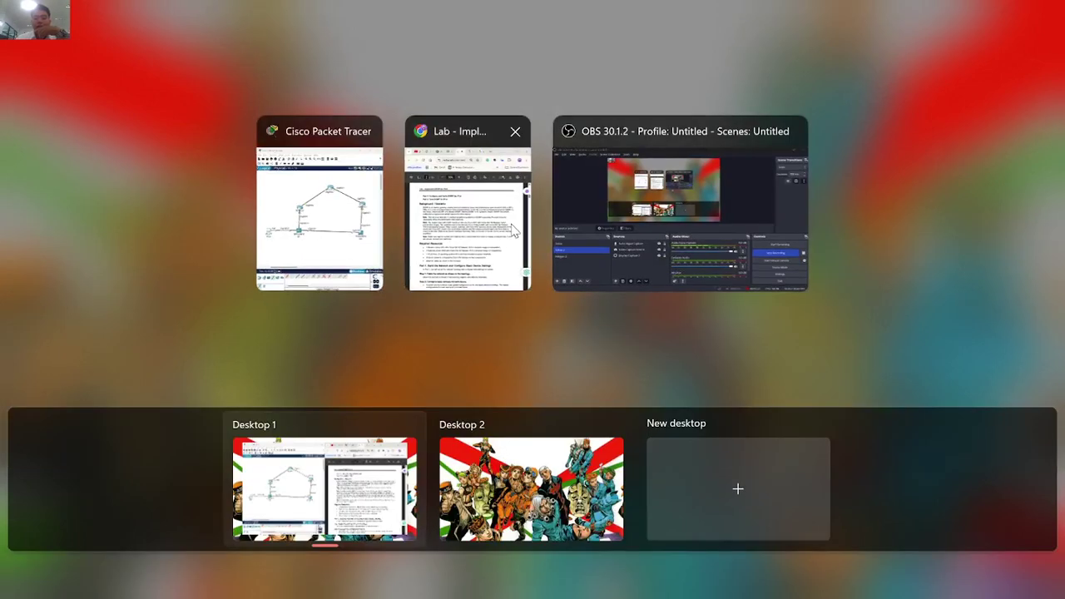
pyautogui.click(342, 225)
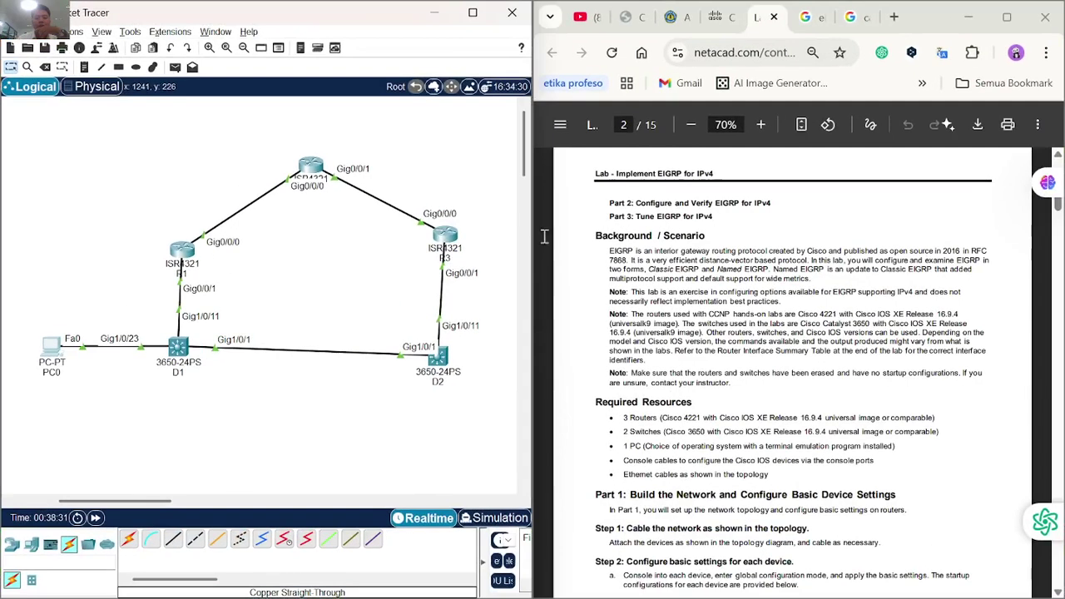
pyautogui.scroll(-1, 674, 349)
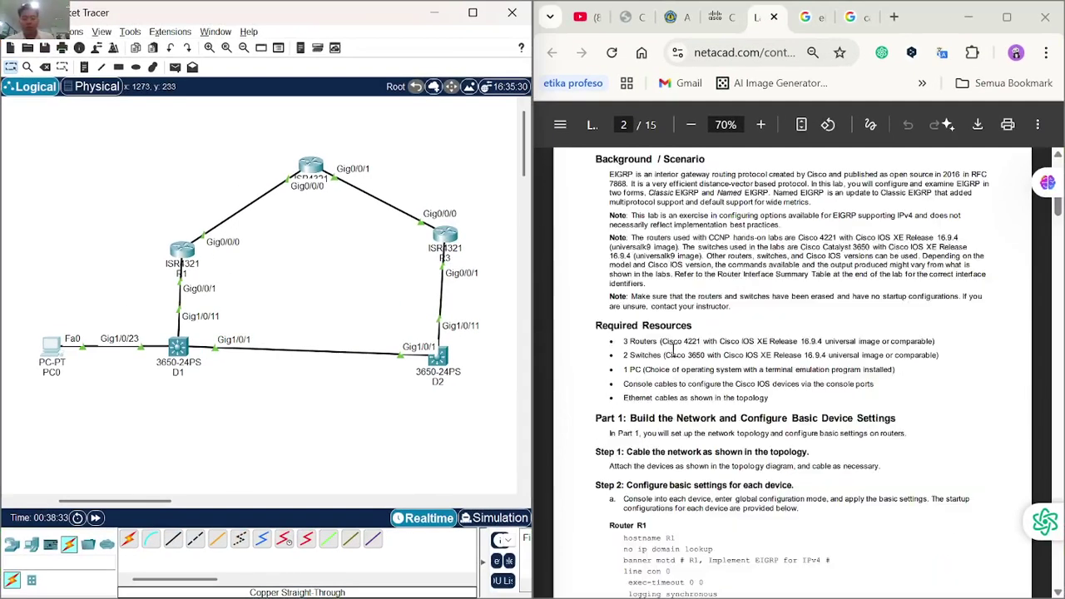
pyautogui.scroll(-20, 674, 352)
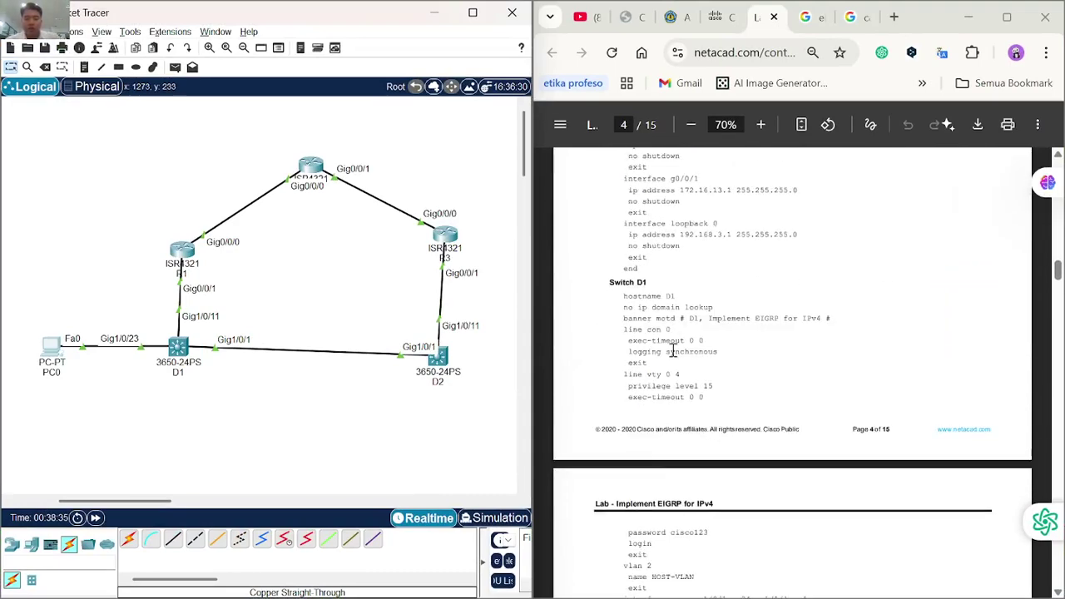
pyautogui.scroll(-14, 674, 351)
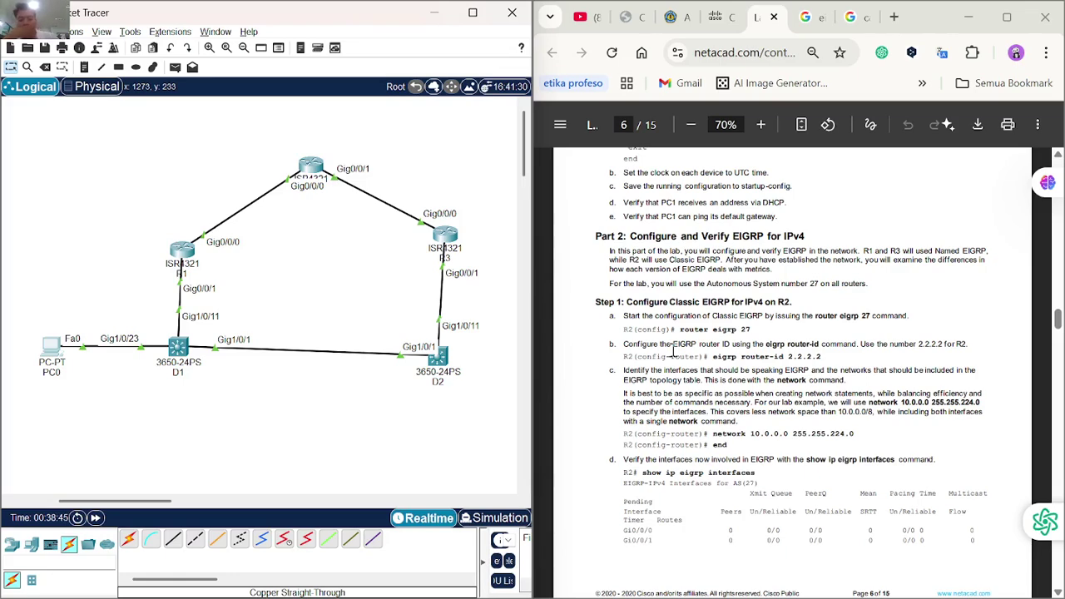
pyautogui.scroll(-1, 673, 349)
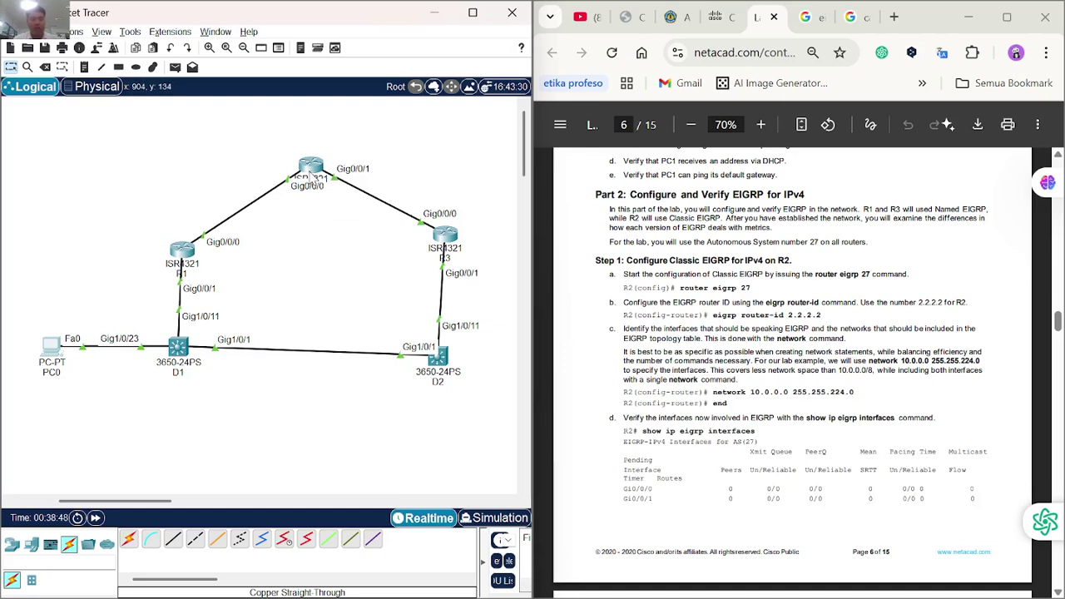
# Move router R2 slightly upward in the topology, and bring up its CLI side by side with the lab document.
pyautogui.moveTo(315, 179); pyautogui.dragTo(325, 158)
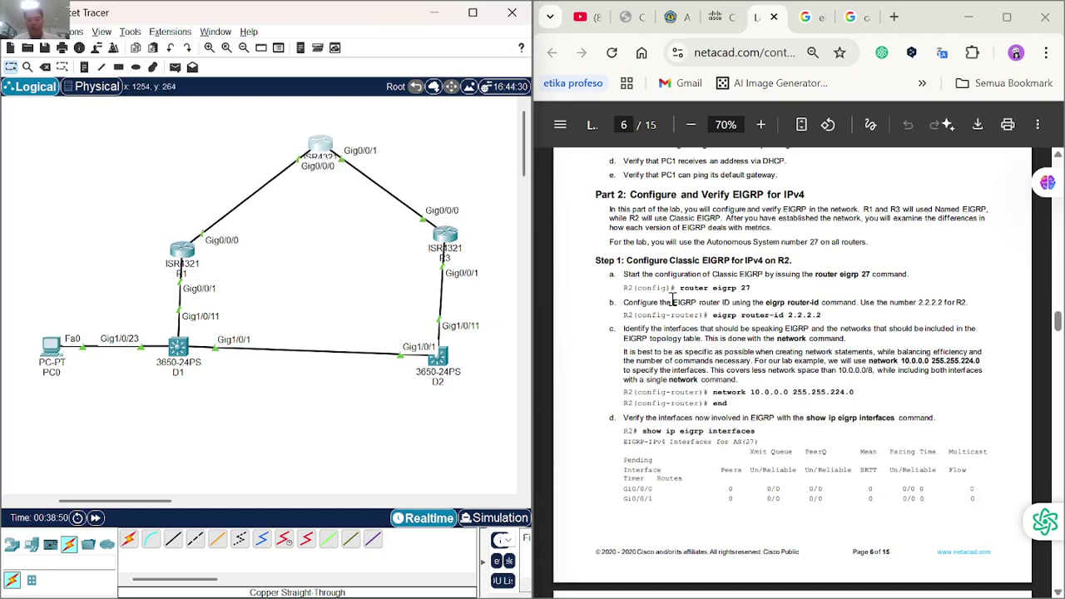
pyautogui.click(321, 143)
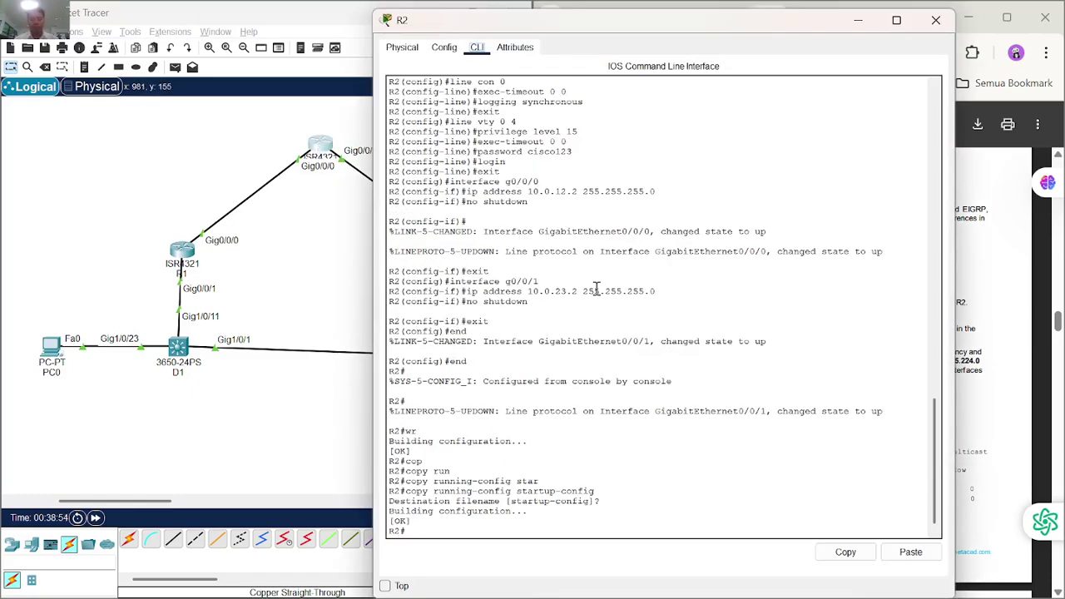
pyautogui.press('super+Left')
pyautogui.click(282, 477)
# Try to run router eigrp 27 from R2's privileged EXEC prompt.
pyautogui.write('ro')
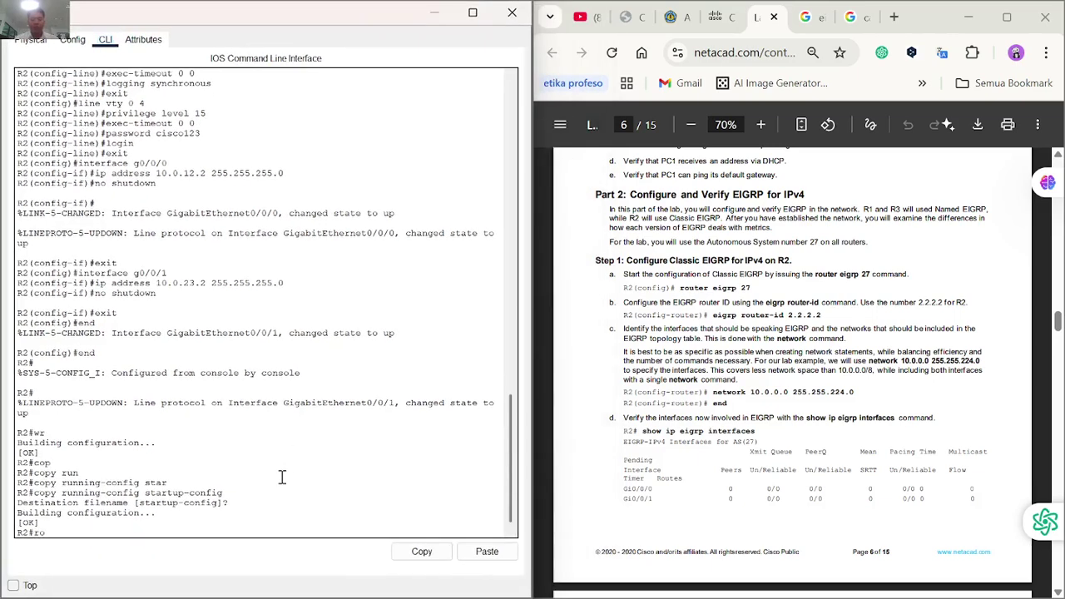
pyautogui.write('uter eigrp 27')
pyautogui.press('Return')
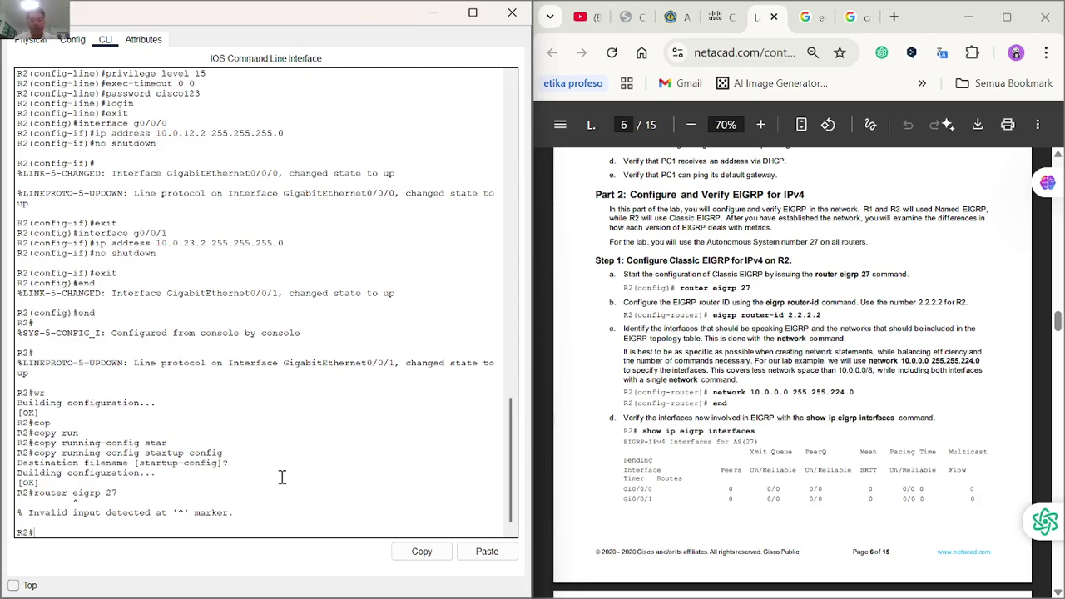
# Enter R2's global configuration mode with conf t and start Classic EIGRP with router eigrp 27.
pyautogui.write('co')
pyautogui.press('BackSpace')
pyautogui.press('BackSpace')
pyautogui.write('econf t')
pyautogui.press('Return')
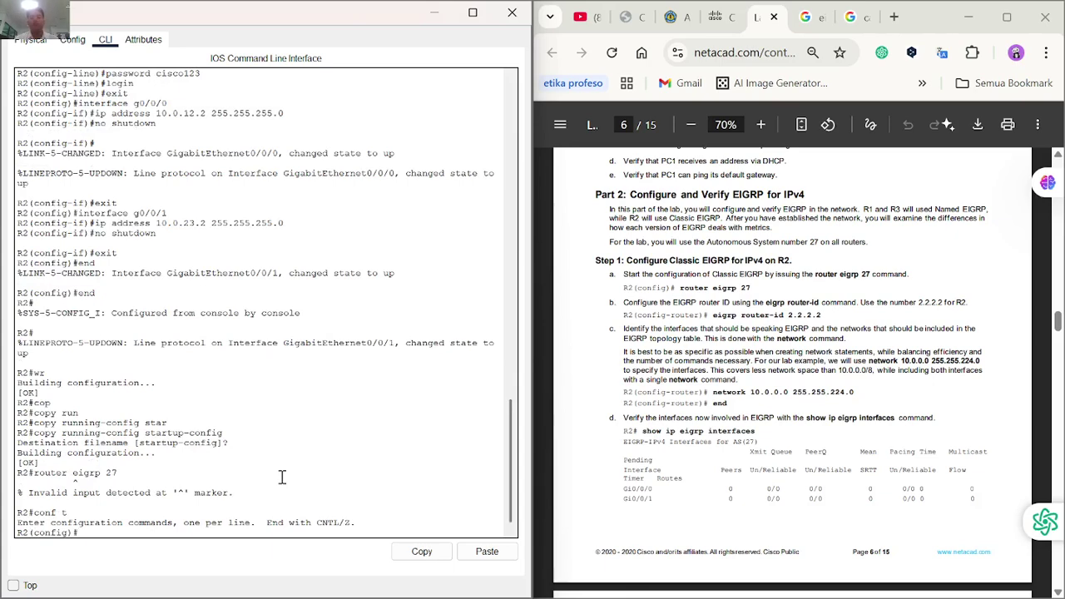
pyautogui.write('router eig')
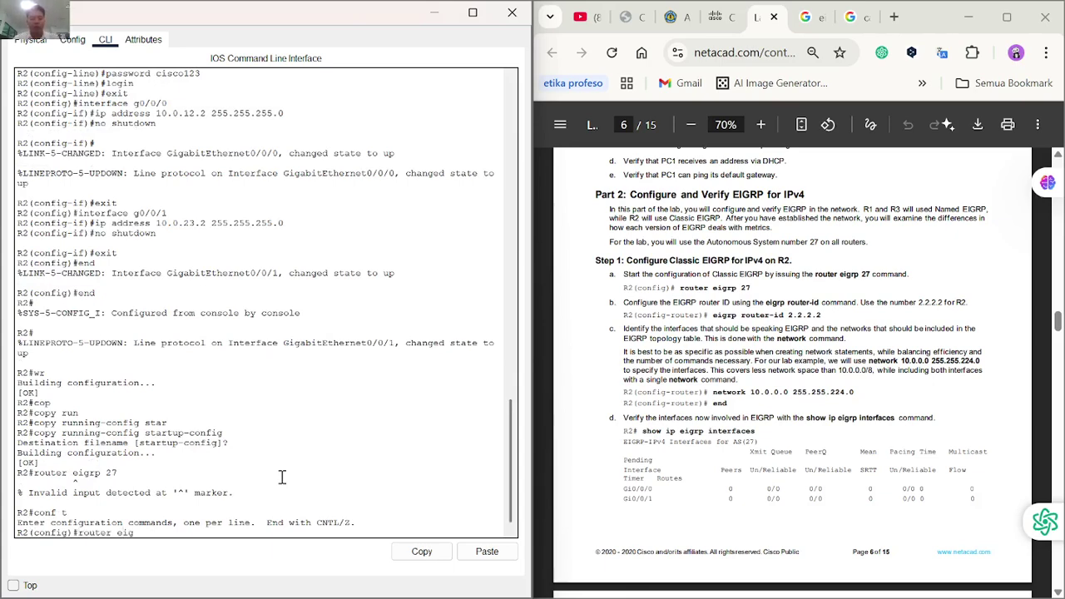
pyautogui.write('rp 27')
pyautogui.press('Return')
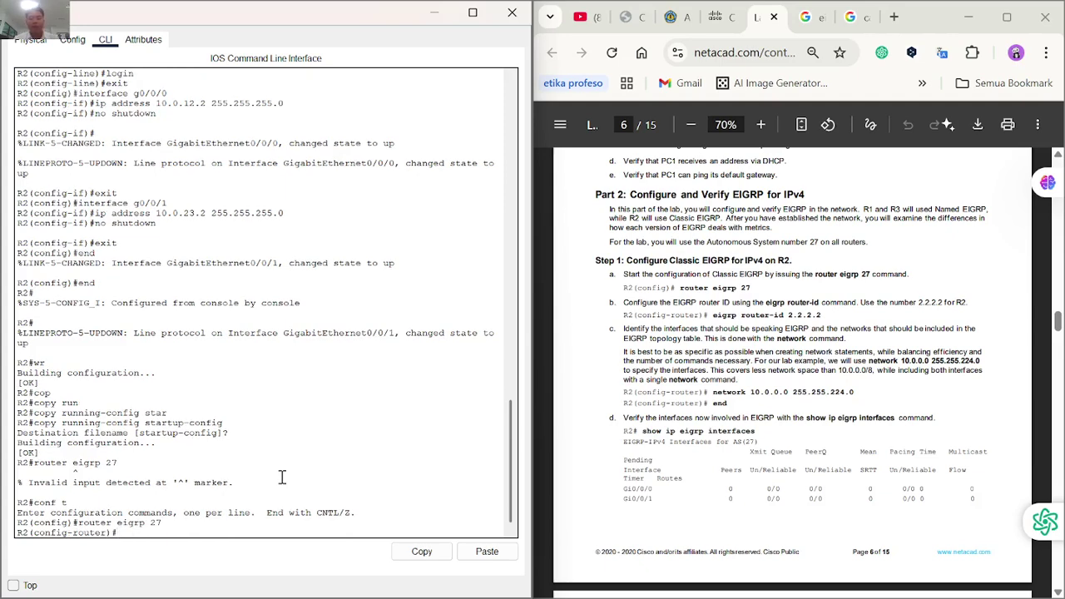
# Add network 10.0.0.0 255.255.224.0 to R2's EIGRP process and leave configuration mode with end.
pyautogui.write('network 10.0.0.0 255.255.224.0')
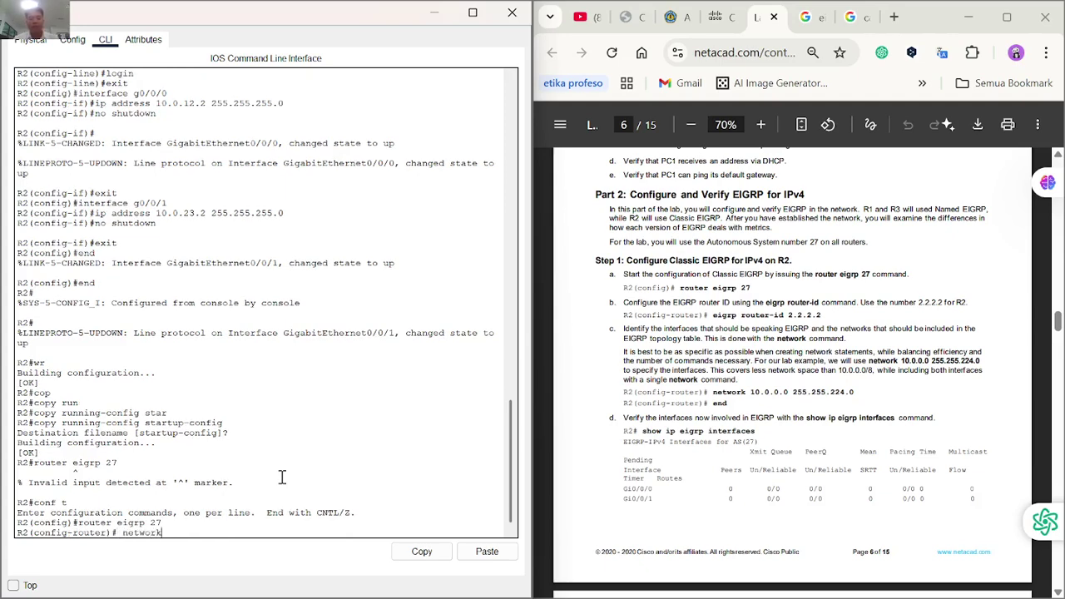
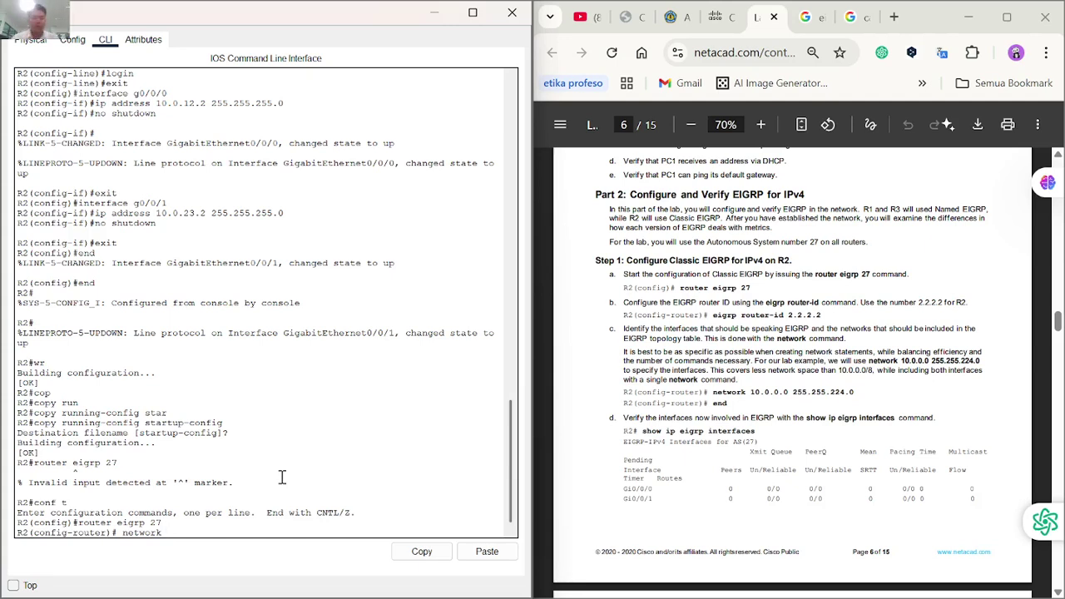
pyautogui.write('10')
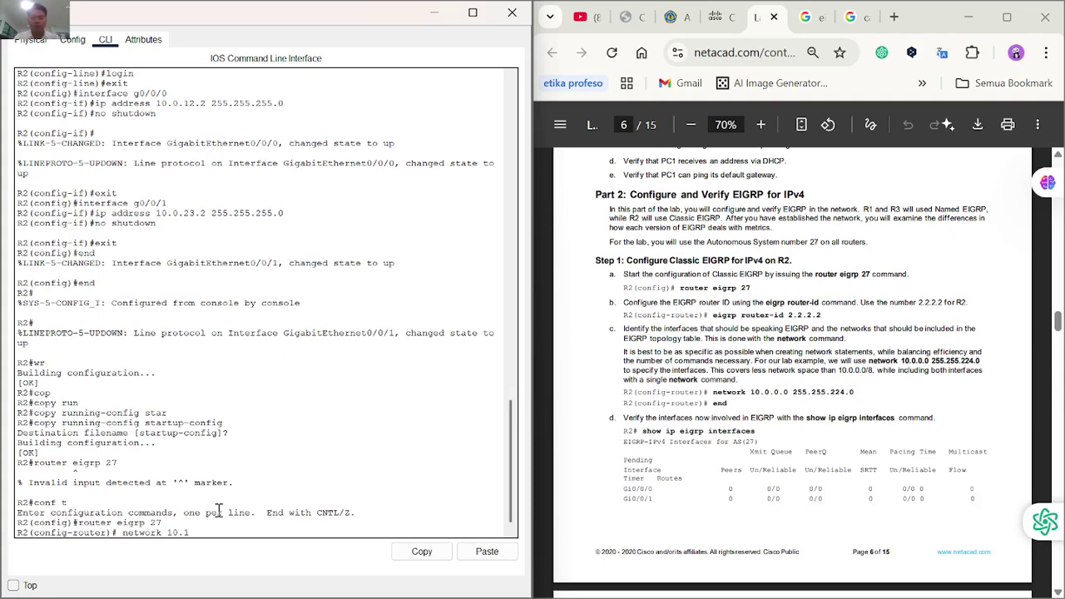
pyautogui.write('.0.0.0 ')
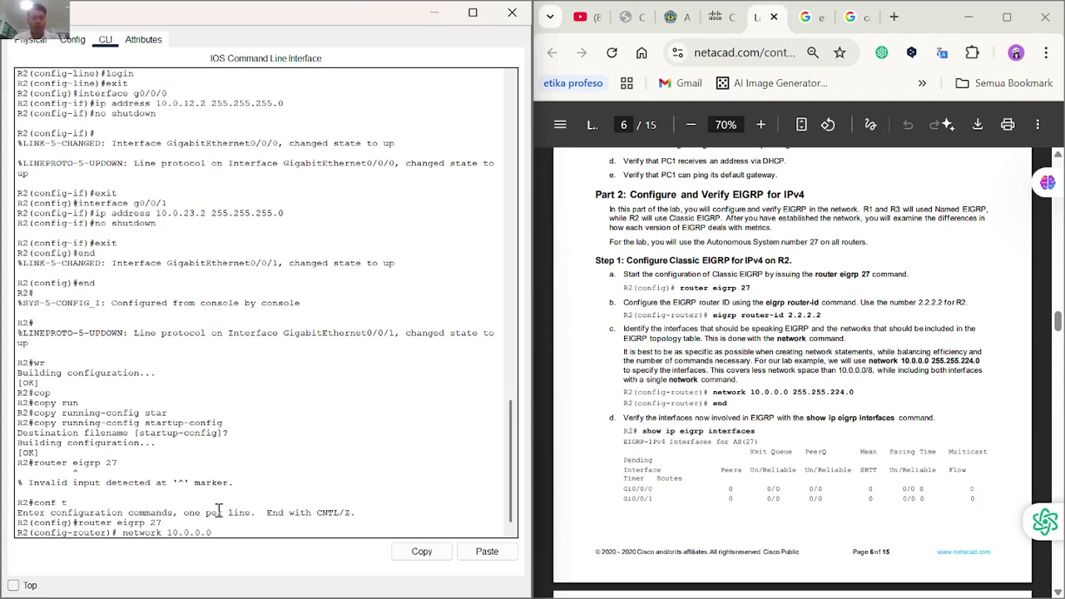
pyautogui.write('255.255.224')
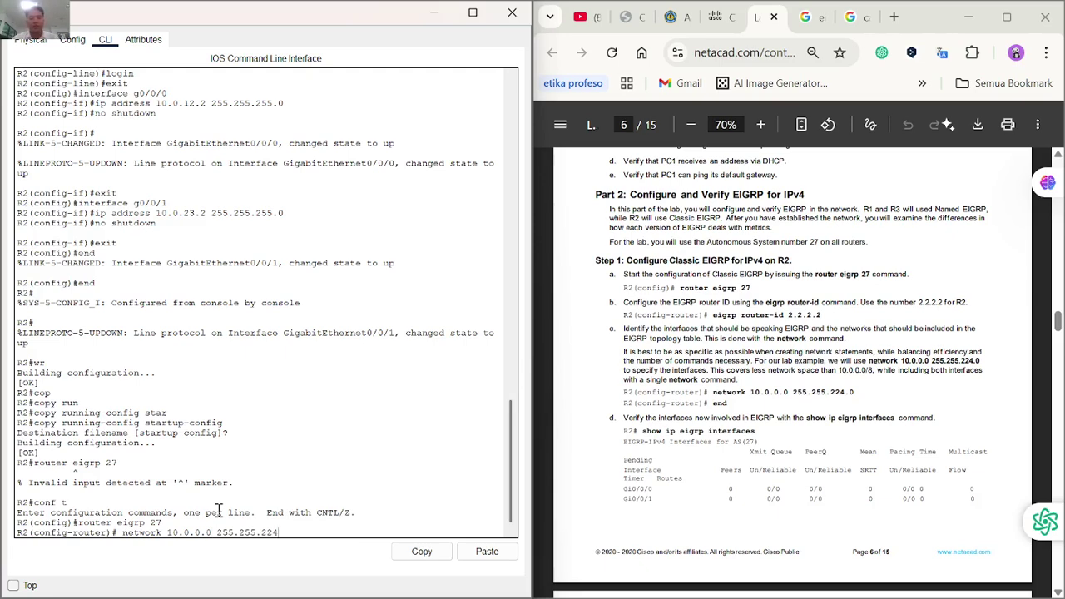
pyautogui.write('.0')
pyautogui.press('Return')
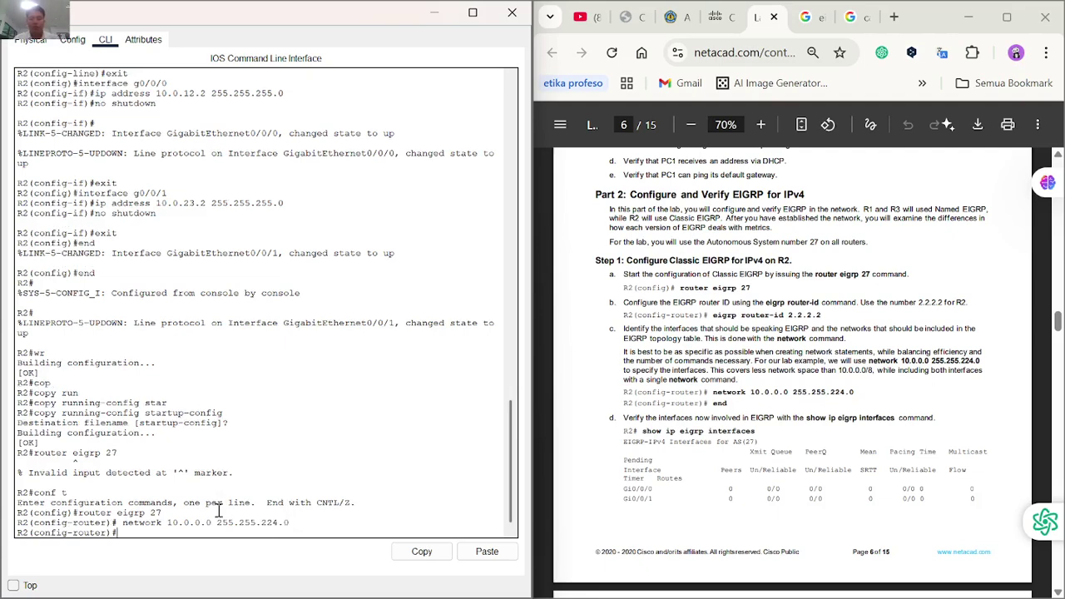
pyautogui.press('Return')
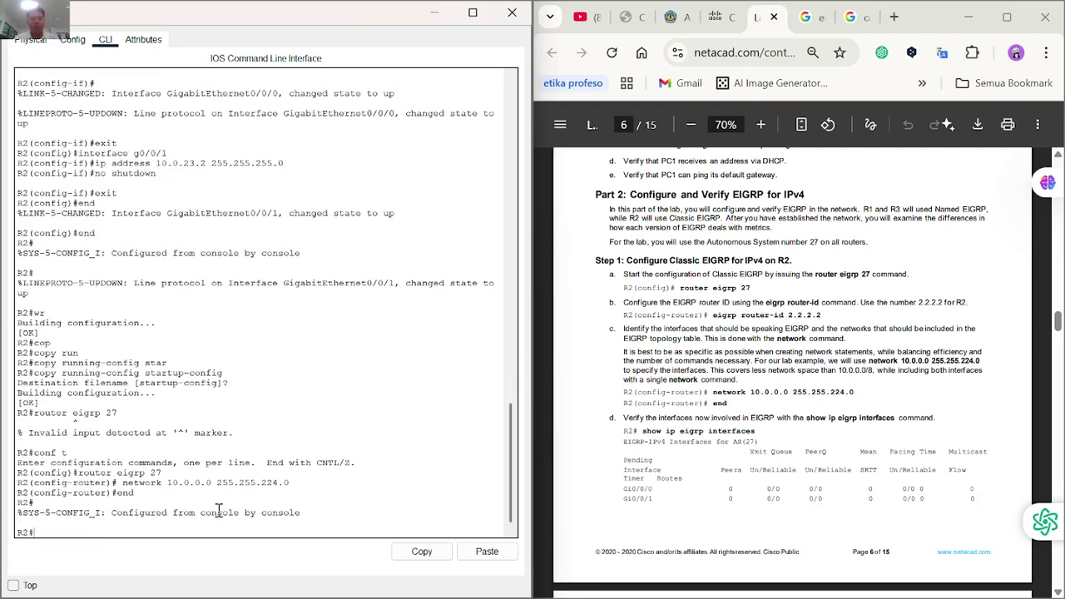
# Display the interfaces participating in EIGRP on R2 with show ip eigrp interfaces.
pyautogui.write('show ip eigrp inter')
pyautogui.press('Tab')
pyautogui.press('Return')
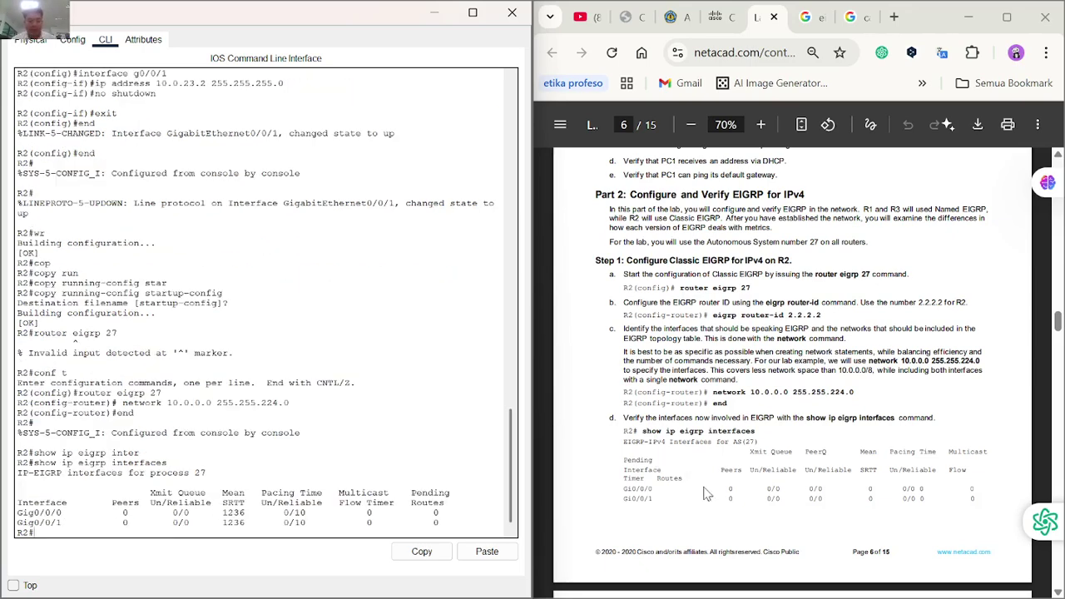
# Examine the lab document's Step 2 on configuring Named EIGRP for IPv4 on R1 and R3 on page 7.
pyautogui.scroll(-1, 792, 474)
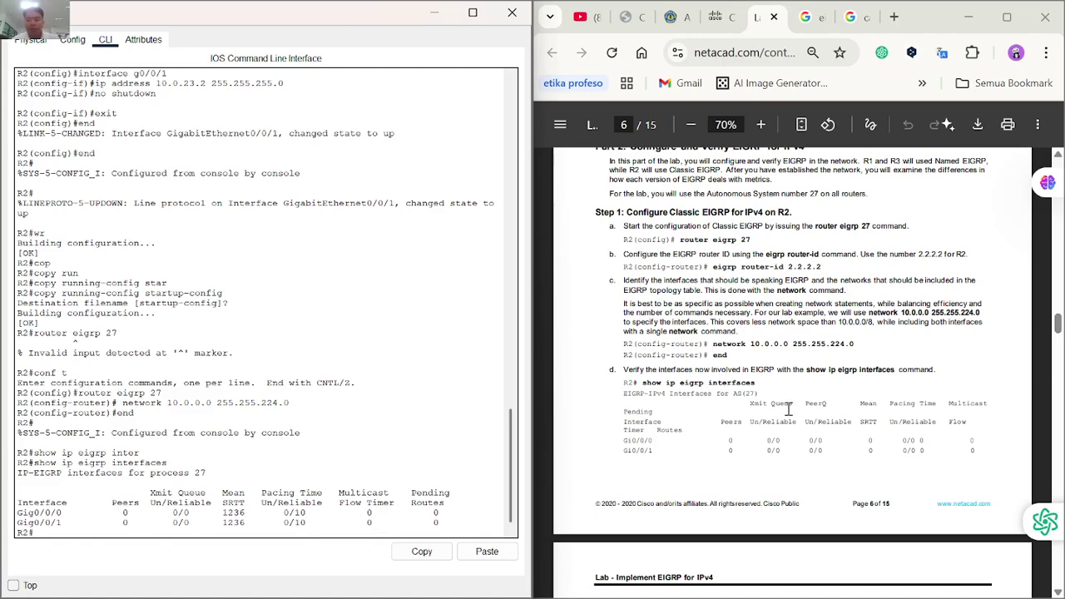
pyautogui.scroll(-4, 788, 409)
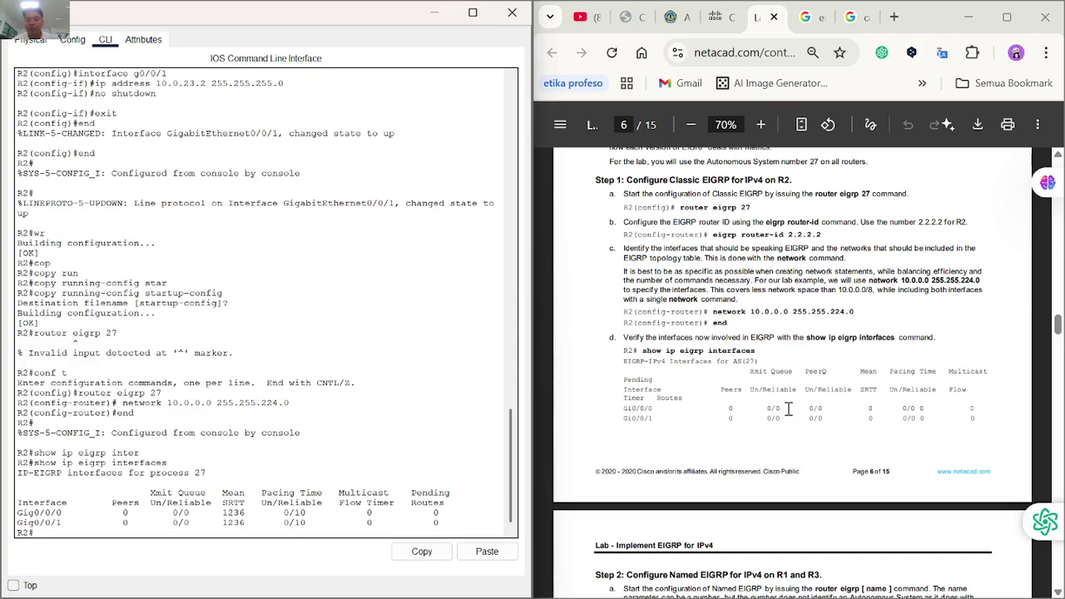
pyautogui.scroll(-4, 788, 409)
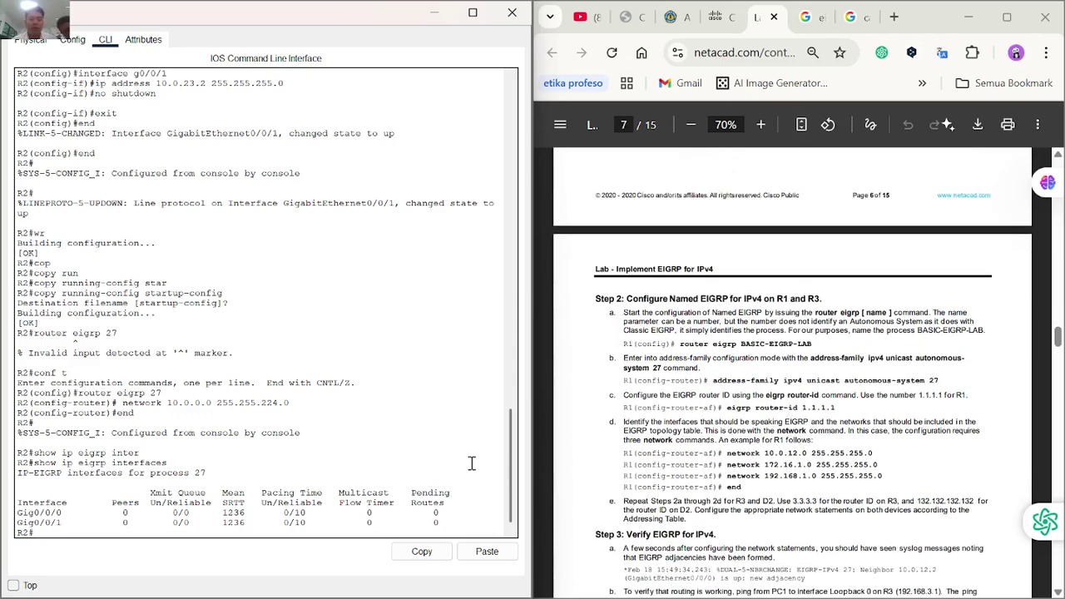
pyautogui.scroll(-4, 702, 420)
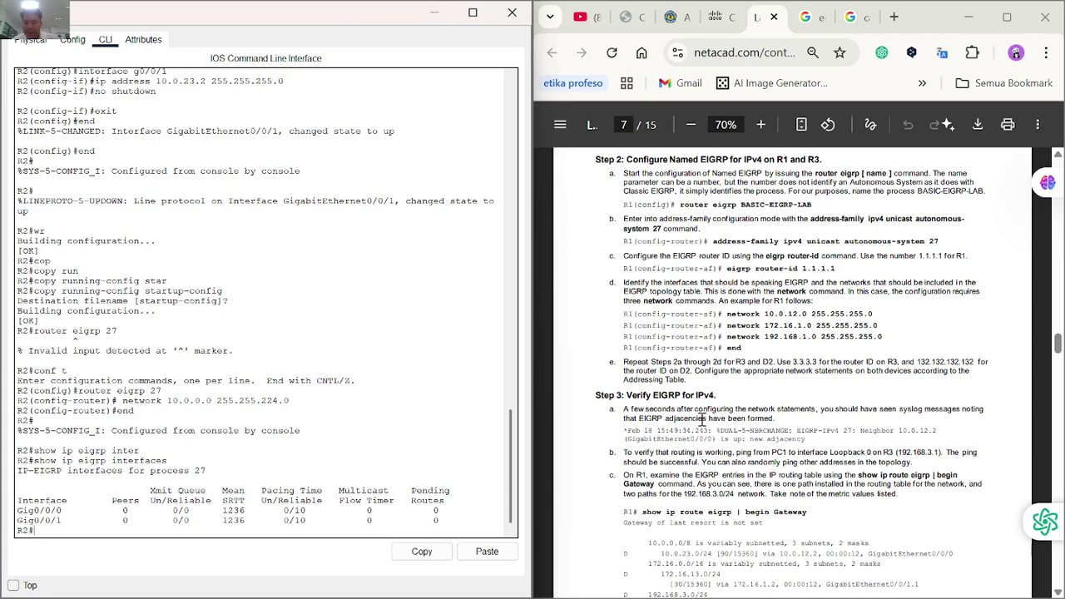
pyautogui.scroll(1, 701, 420)
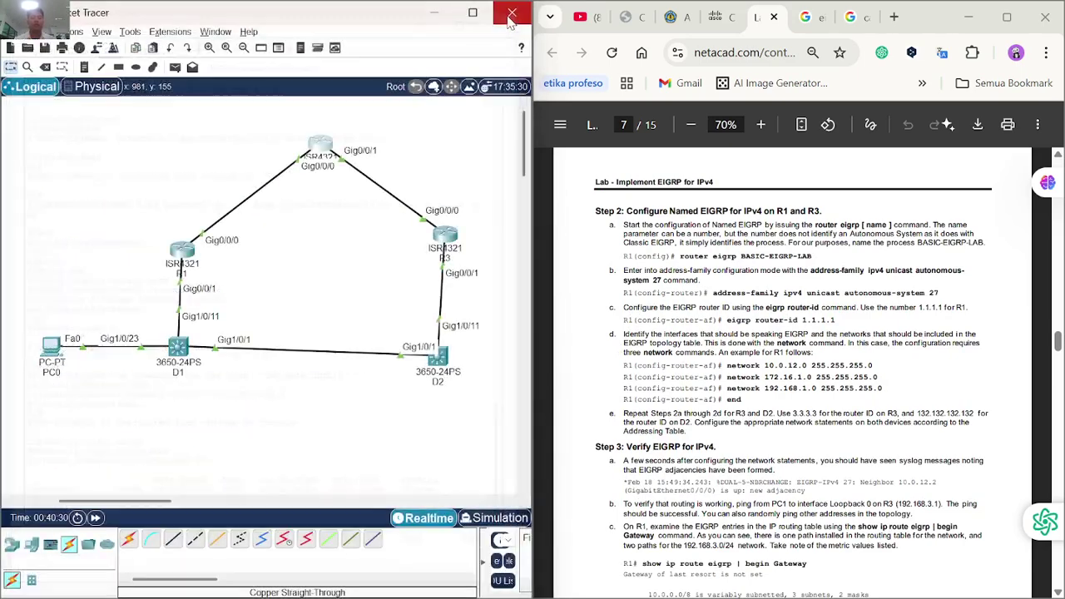
# Close the R2 window, open R1's command line beside Step 2 of the lab document, and bring up a fresh prompt.
pyautogui.click(511, 15)
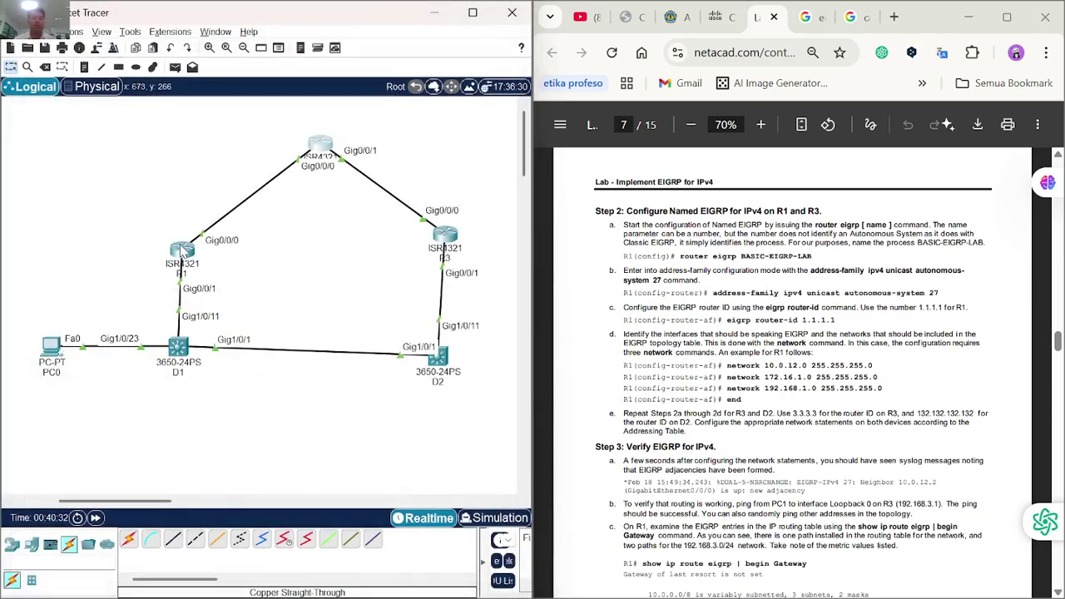
pyautogui.click(179, 252)
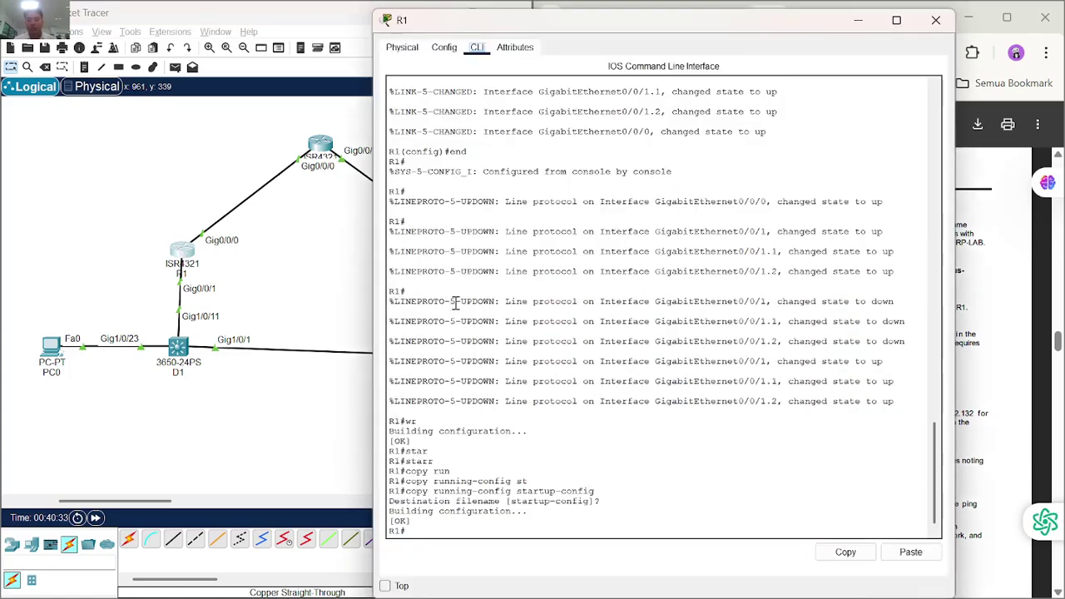
pyautogui.press('super+Left')
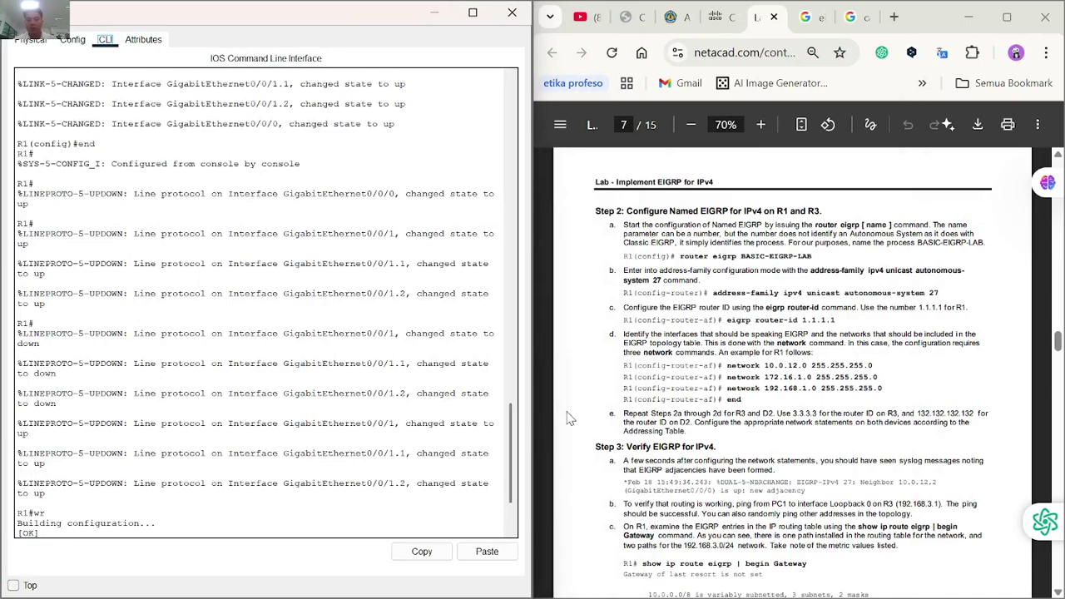
pyautogui.scroll(3, 736, 360)
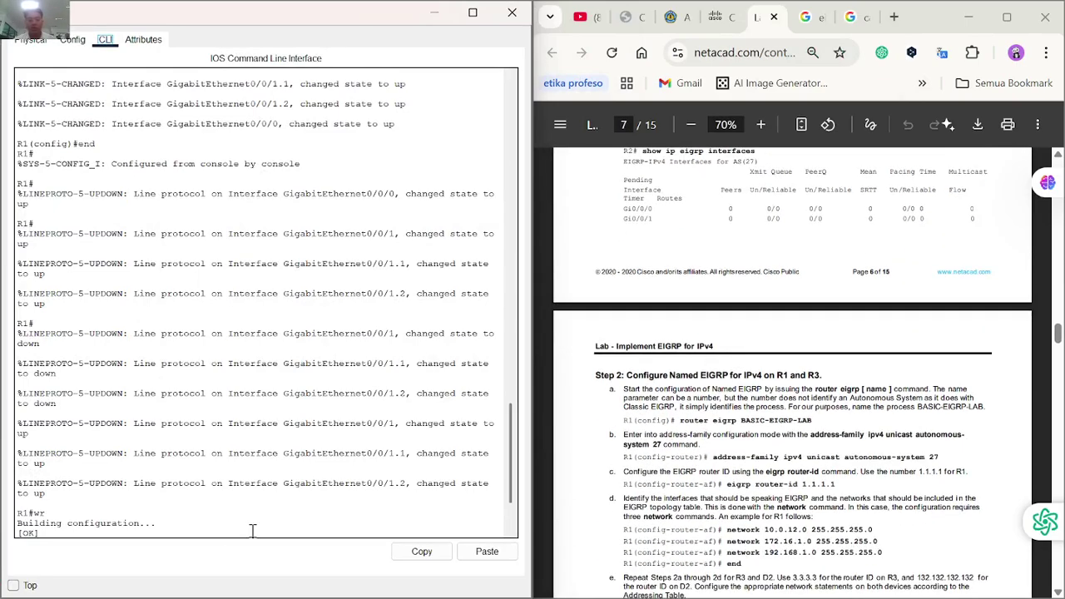
pyautogui.click(222, 526)
pyautogui.press('Return')
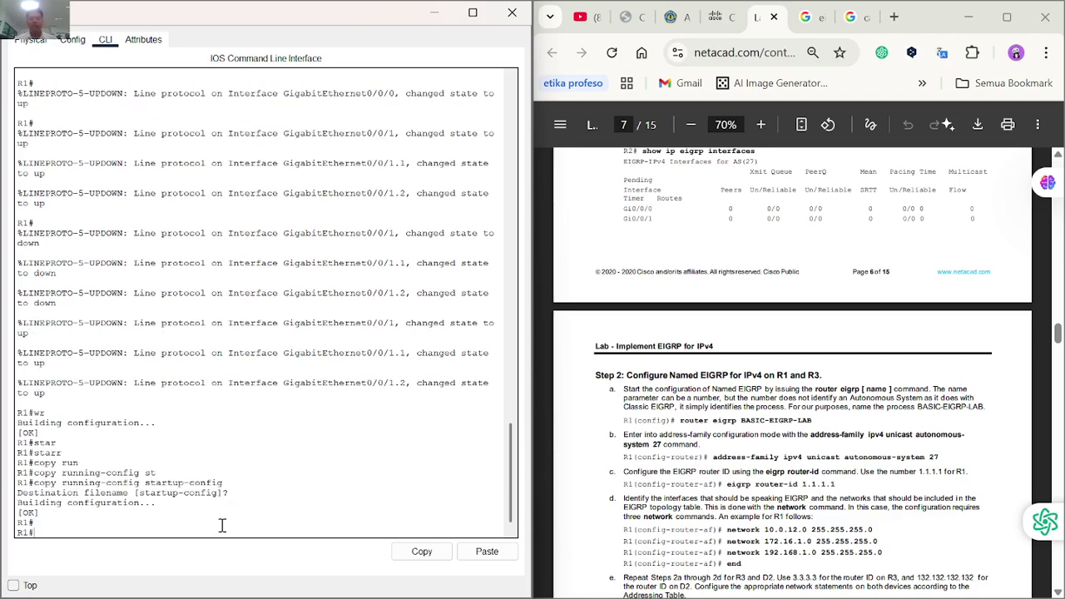
# Try to start Named EIGRP from R1's privileged prompt with router eigrp BASIC-EIGRP-LAB.
pyautogui.write('router eigrp BASIC')
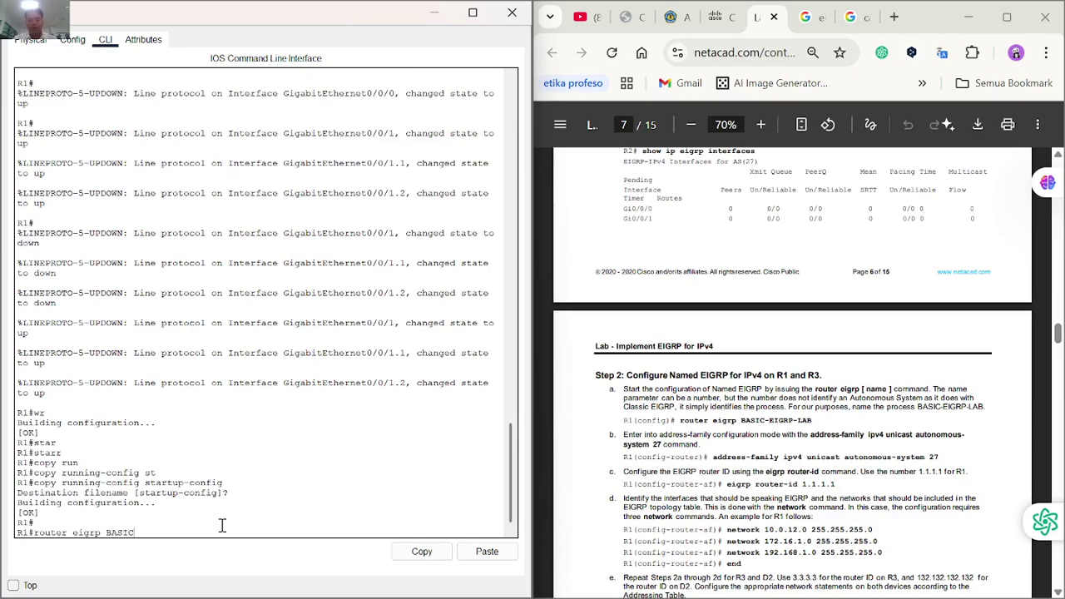
pyautogui.write('_EIGRP')
pyautogui.write('_LAB')
pyautogui.press('BackSpace')
pyautogui.press('BackSpace')
pyautogui.press('BackSpace')
pyautogui.press('BackSpace')
pyautogui.write('-LAB')
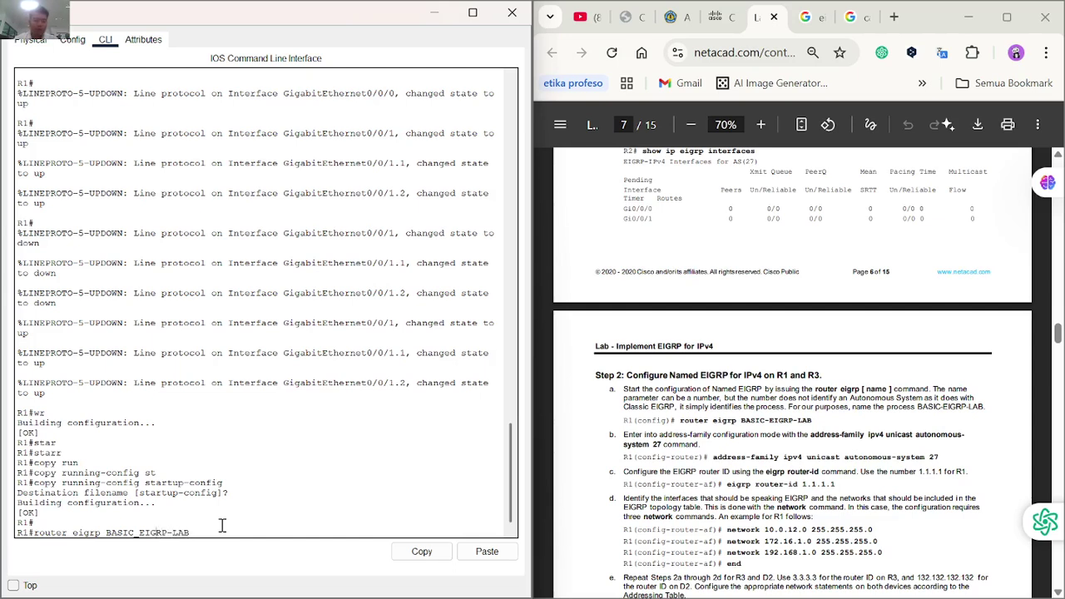
pyautogui.press('BackSpace')
pyautogui.write('-')
pyautogui.press('Return')
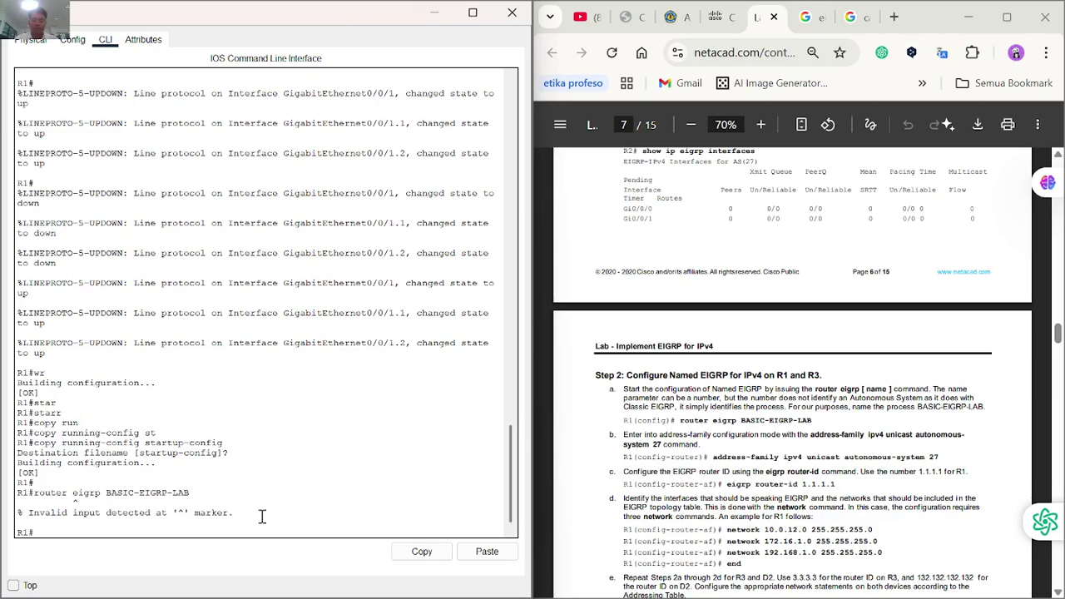
# Copy the recalled router eigrp BASIC-EIGRP-LAB command, clear it from the line, and enter R1's global configuration mode with conf t.
pyautogui.press('Up')
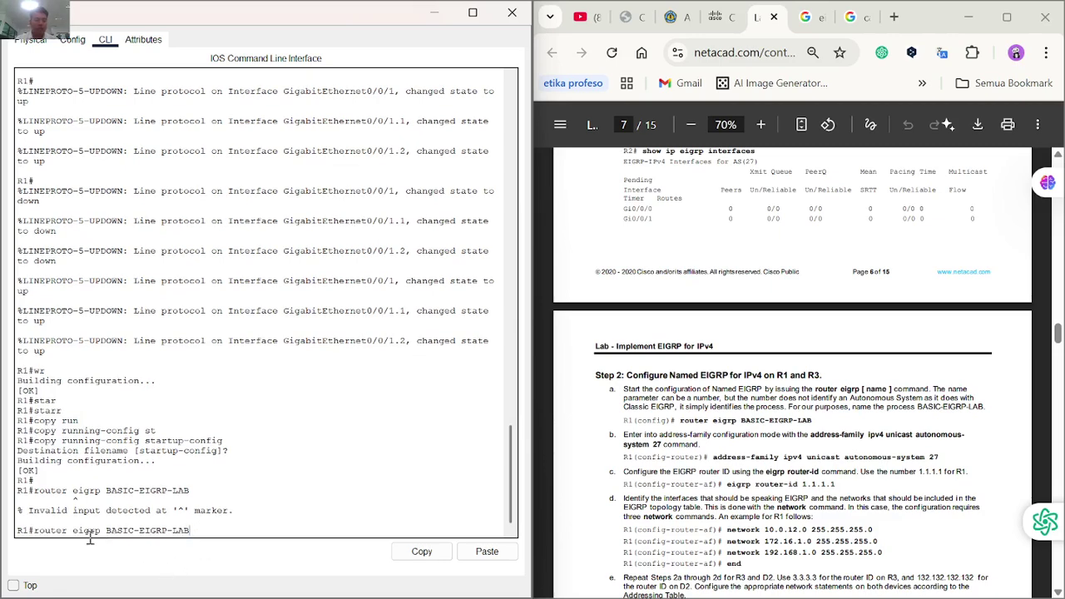
pyautogui.moveTo(191, 530); pyautogui.dragTo(34, 530)
pyautogui.click(419, 552)
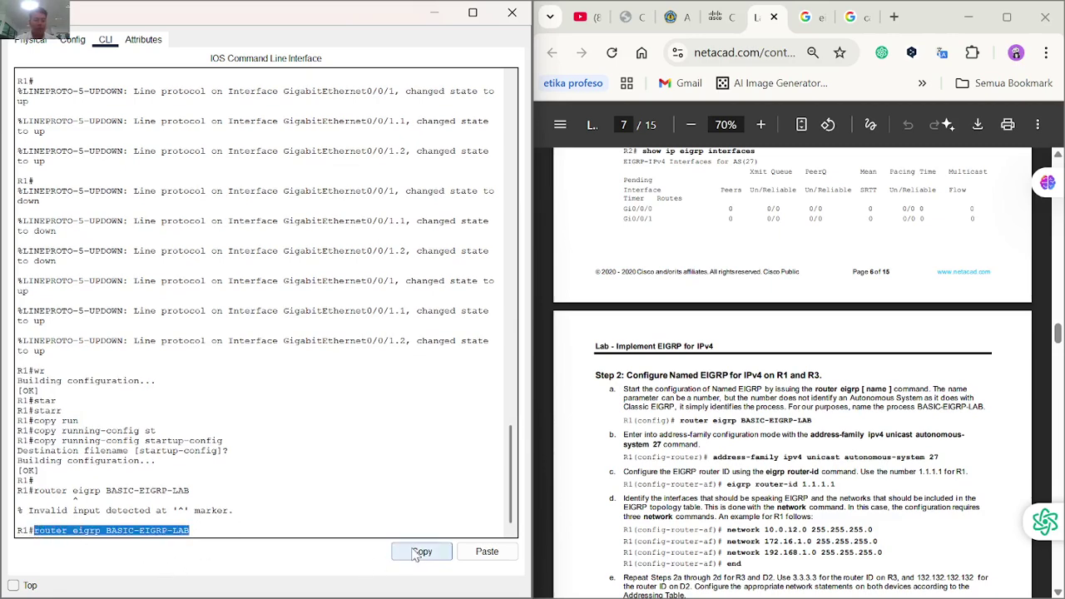
pyautogui.press('BackSpace')
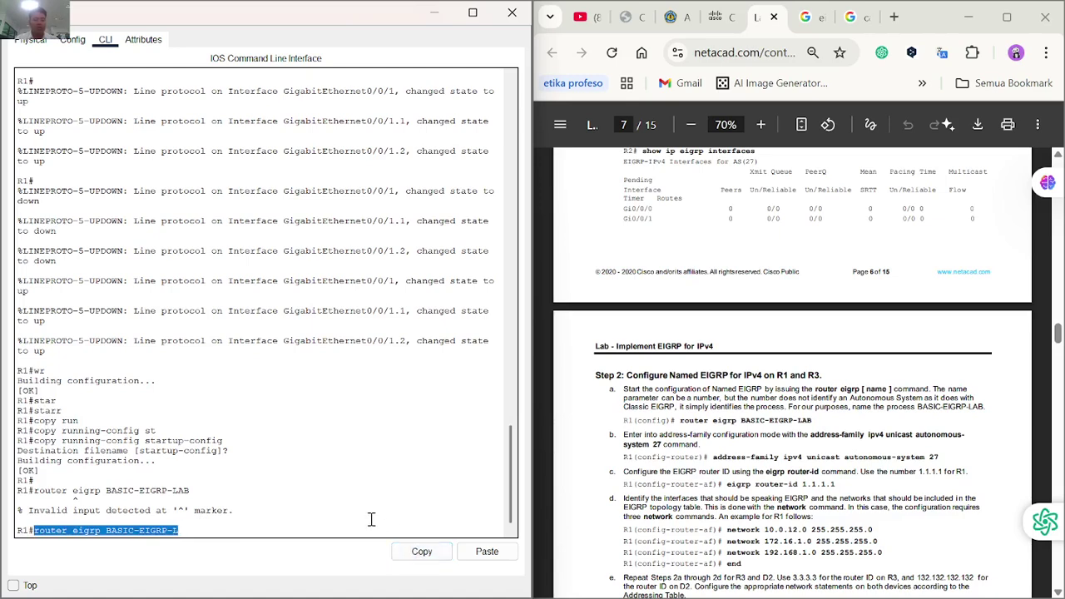
pyautogui.press('BackSpace')
pyautogui.press('BackSpace')
pyautogui.press('BackSpace')
pyautogui.press('BackSpace')
pyautogui.press('BackSpace')
pyautogui.press('BackSpace')
pyautogui.press('BackSpace')
pyautogui.press('BackSpace')
pyautogui.press('BackSpace')
pyautogui.press('BackSpace')
pyautogui.press('BackSpace')
pyautogui.press('BackSpace')
pyautogui.press('BackSpace')
pyautogui.press('BackSpace')
pyautogui.press('BackSpace')
pyautogui.press('BackSpace')
pyautogui.press('BackSpace')
pyautogui.press('BackSpace')
pyautogui.press('BackSpace')
pyautogui.press('BackSpace')
pyautogui.write('conf ')
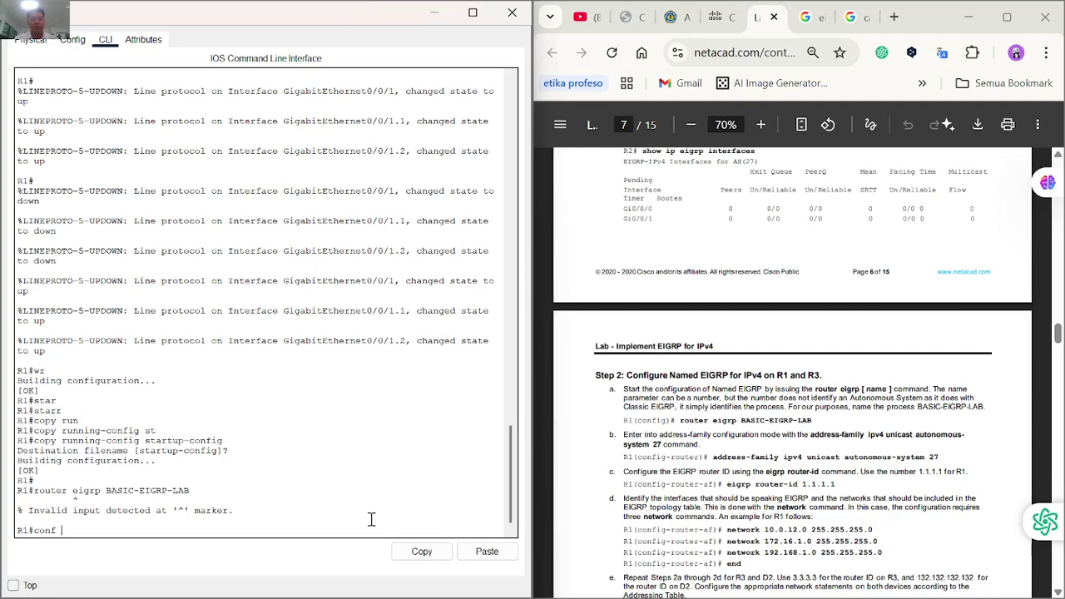
pyautogui.write('t')
pyautogui.press('Return')
# Try to start Named EIGRP from R1's global configuration mode by pasting and running router eigrp BASIC-EIGRP-LAB.
pyautogui.rightClick(371, 519)
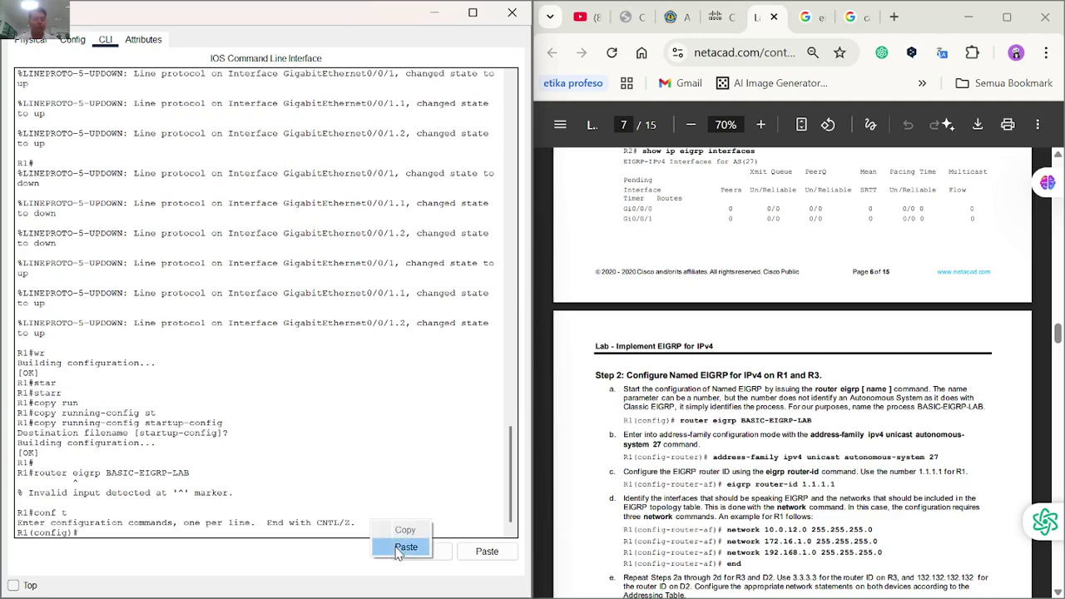
pyautogui.click(405, 547)
pyautogui.press('Return')
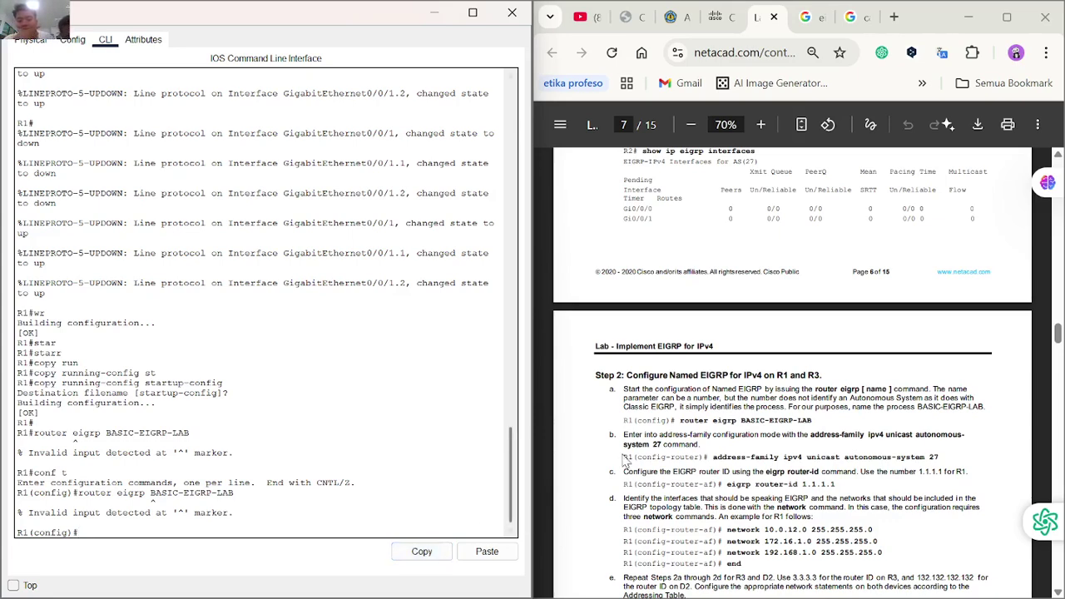
# Check the Named EIGRP commands in the lab document's Step 2 and recall router eigrp BASIC-EIGRP-LAB at R1's configuration prompt.
pyautogui.scroll(-1, 642, 449)
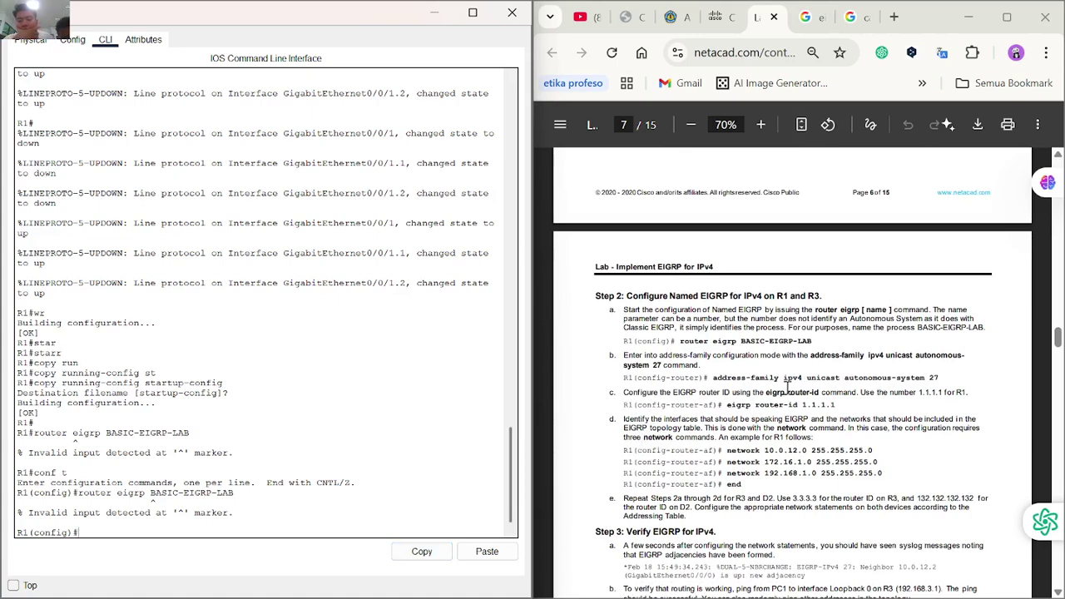
pyautogui.scroll(-1, 787, 388)
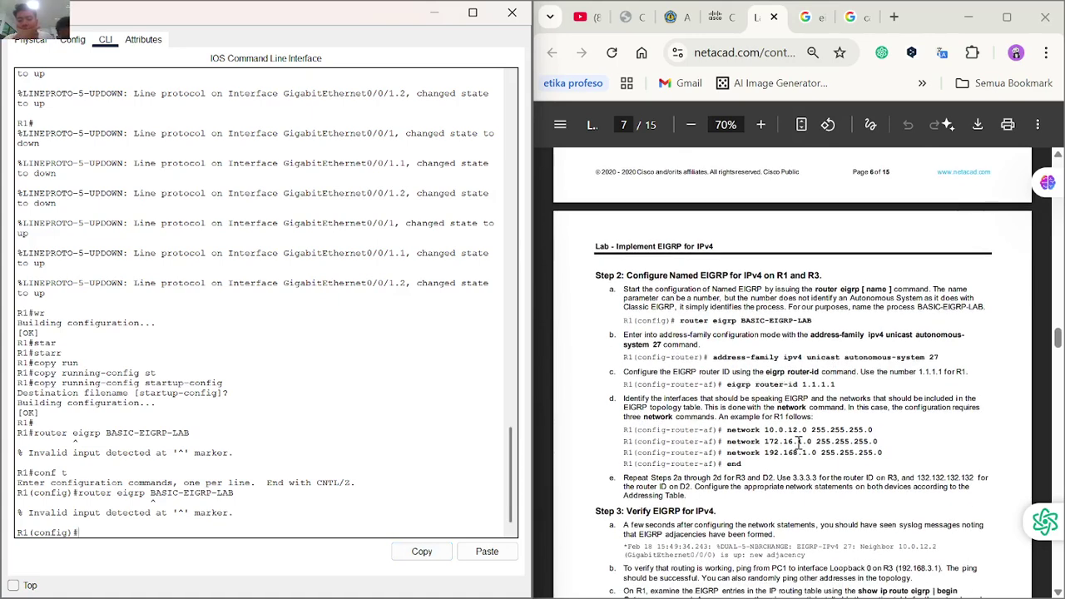
pyautogui.press('Up')
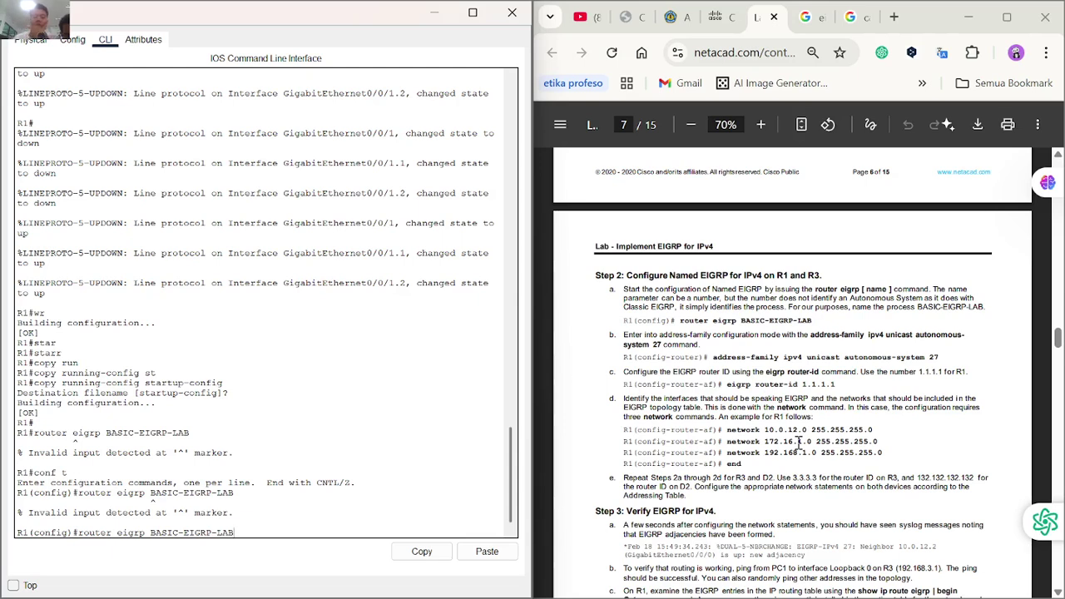
# Try to run the lab guide's router eigrp BASIC-EIGRP-LAB command again in R1's global configuration mode.
pyautogui.moveTo(813, 320); pyautogui.dragTo(684, 320)
pyautogui.hotkey('ctrl', 'c')
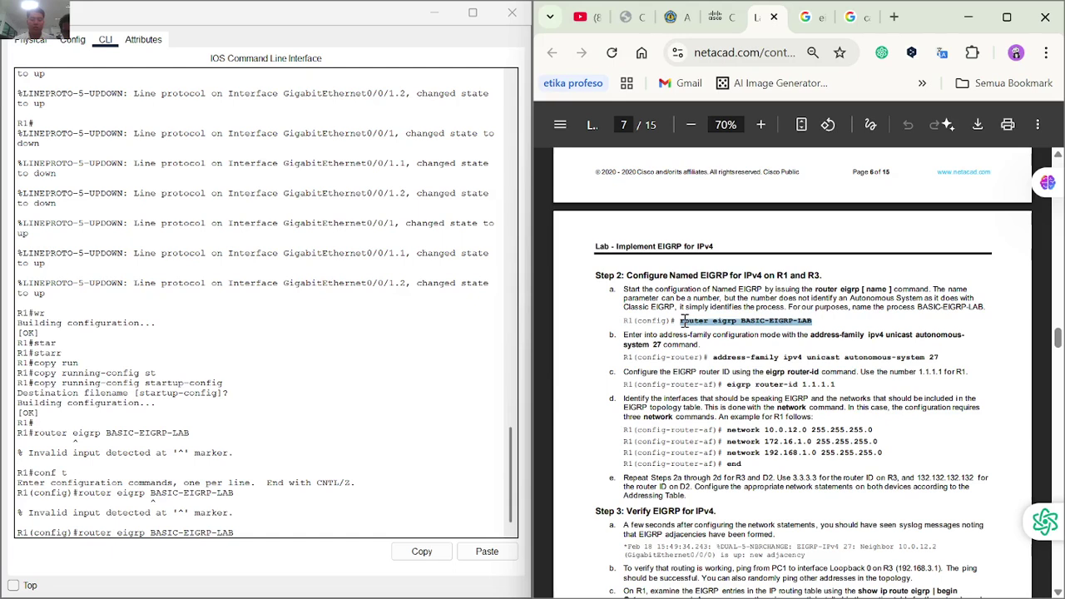
pyautogui.click(318, 526)
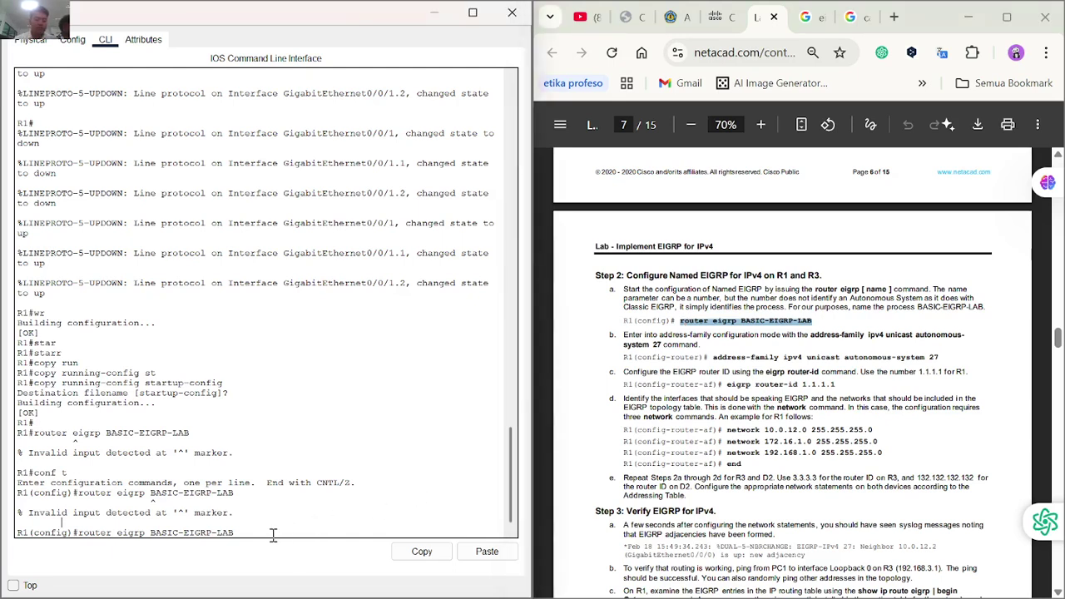
pyautogui.hotkey('ctrl', 'u')
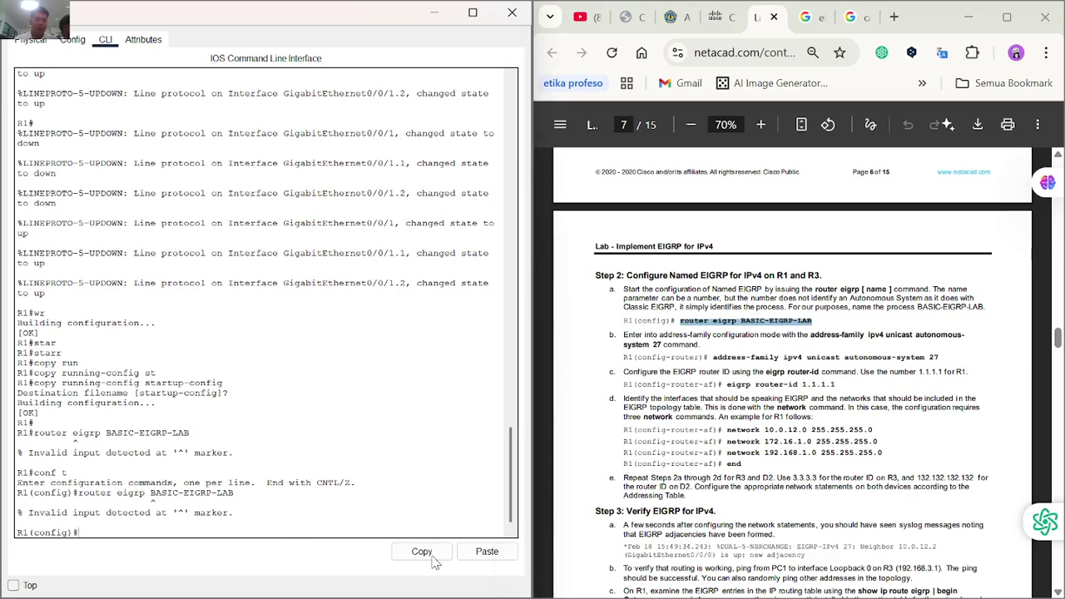
pyautogui.click(470, 551)
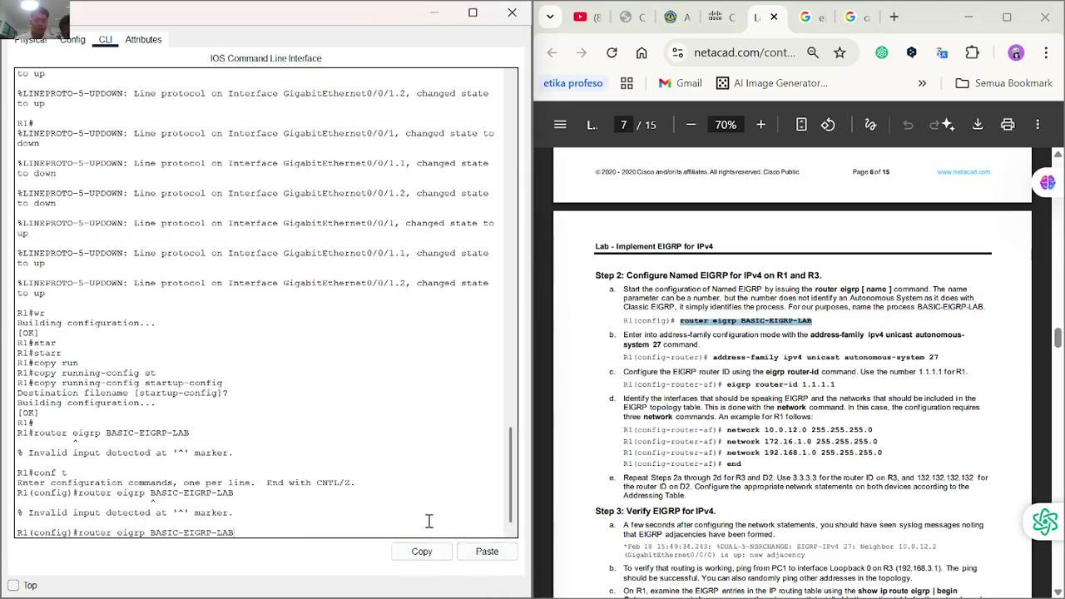
pyautogui.press('Return')
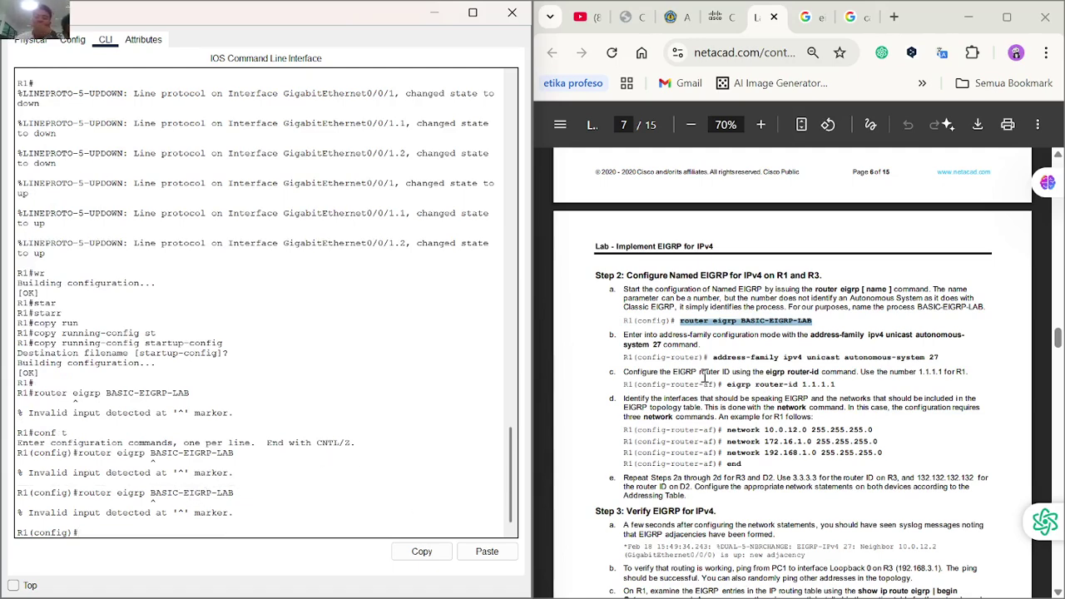
# Compare the Classic EIGRP instructions for R2 with the Named EIGRP instructions for R1 and R3 in the lab guide.
pyautogui.scroll(3, 725, 351)
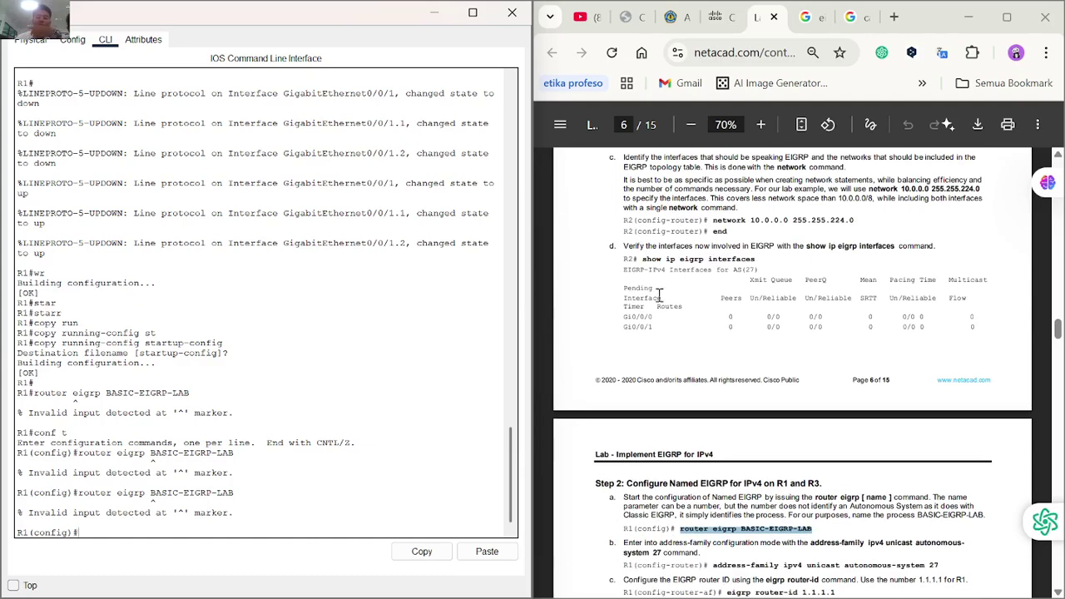
pyautogui.scroll(1, 684, 260)
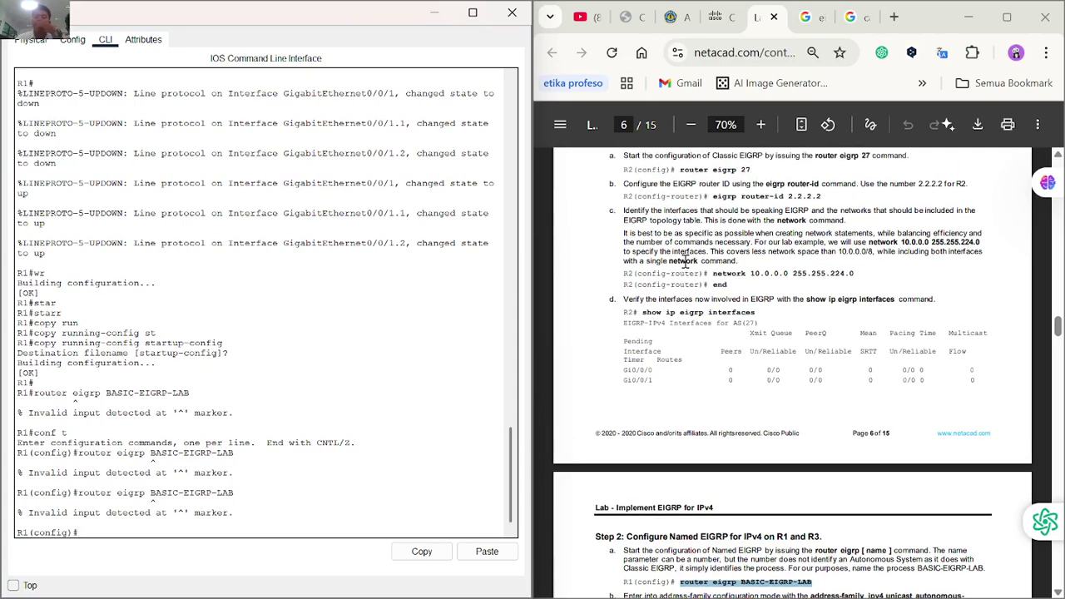
pyautogui.scroll(-3, 684, 262)
pyautogui.scroll(4, 685, 261)
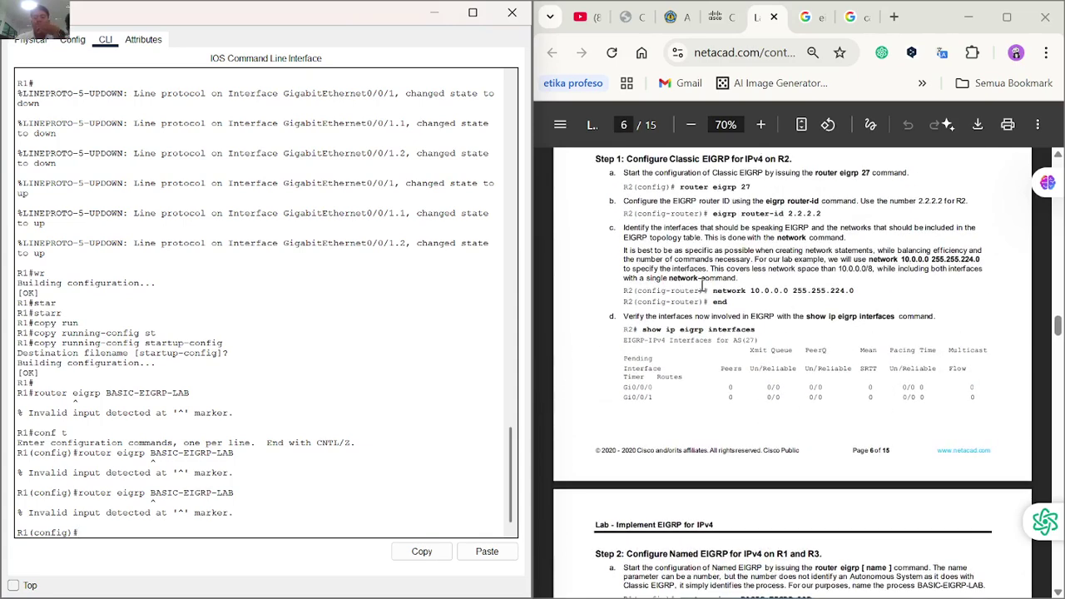
pyautogui.scroll(-1, 690, 382)
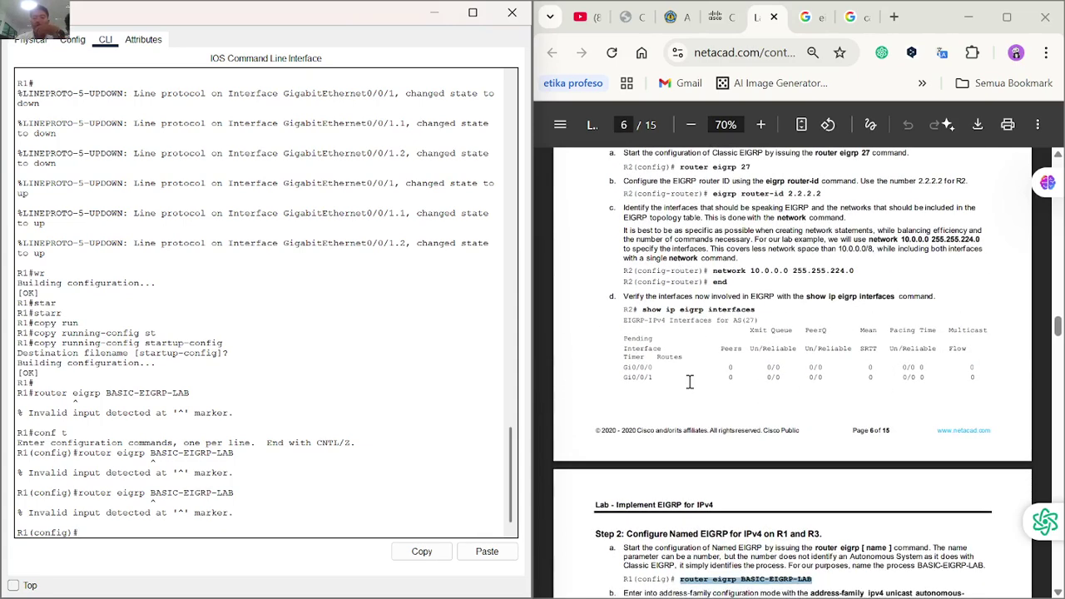
pyautogui.scroll(-4, 690, 382)
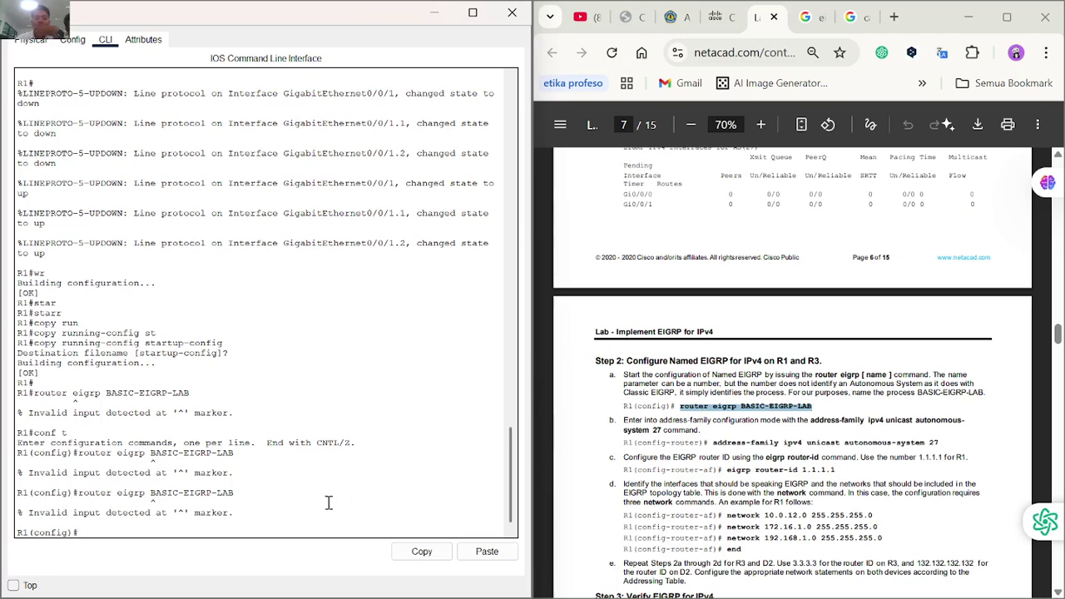
# Try to start the EIGRP process on R1 with router eigrp and a personal name instead of BASIC-EIGRP-LAB.
pyautogui.hotkey('ctrl', 'v')
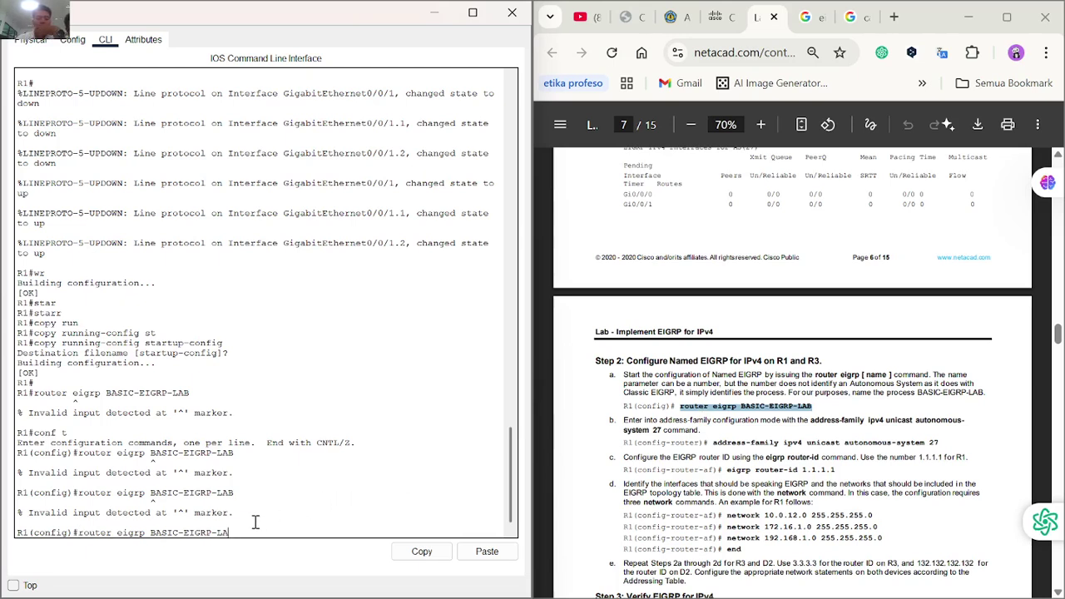
pyautogui.press('BackSpace')
pyautogui.press('BackSpace')
pyautogui.press('BackSpace')
pyautogui.press('BackSpace')
pyautogui.press('BackSpace')
pyautogui.press('BackSpace')
pyautogui.press('BackSpace')
pyautogui.press('BackSpace')
pyautogui.press('BackSpace')
pyautogui.press('BackSpace')
pyautogui.press('BackSpace')
pyautogui.press('BackSpace')
pyautogui.press('BackSpace')
pyautogui.press('BackSpace')
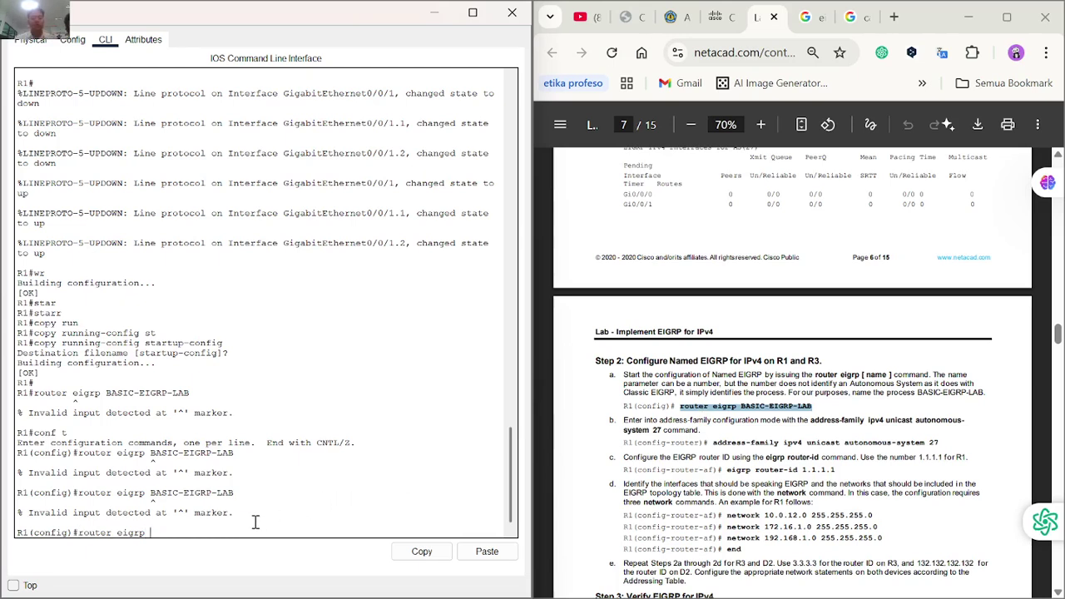
pyautogui.write('dzakwan')
pyautogui.press('Return')
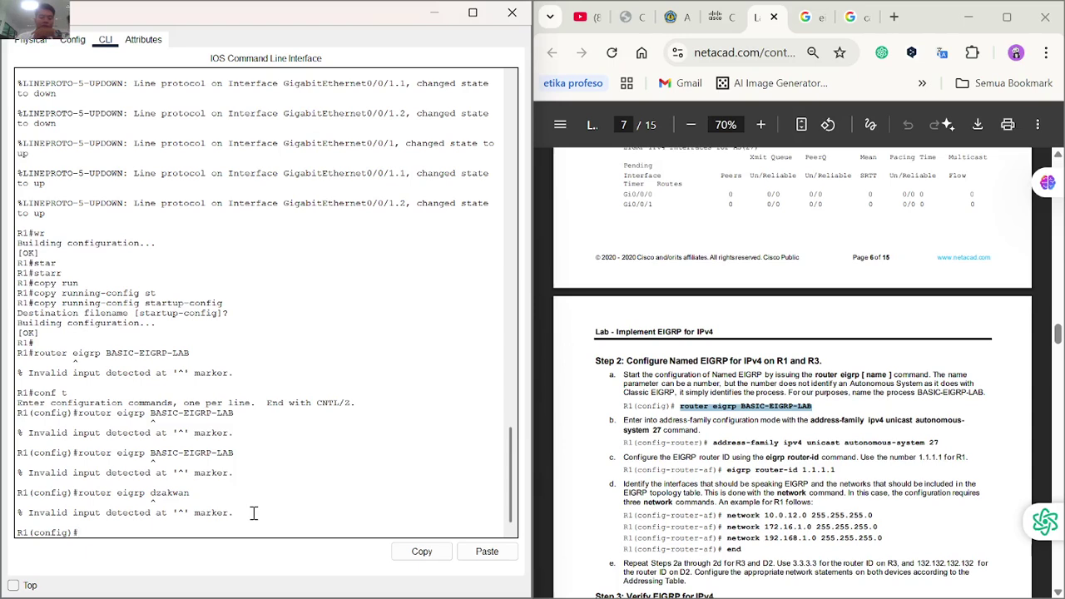
# Try to run router eigrp on R1 without any process name.
pyautogui.press('Up')
pyautogui.press('BackSpace')
pyautogui.press('BackSpace')
pyautogui.press('BackSpace')
pyautogui.press('Return')
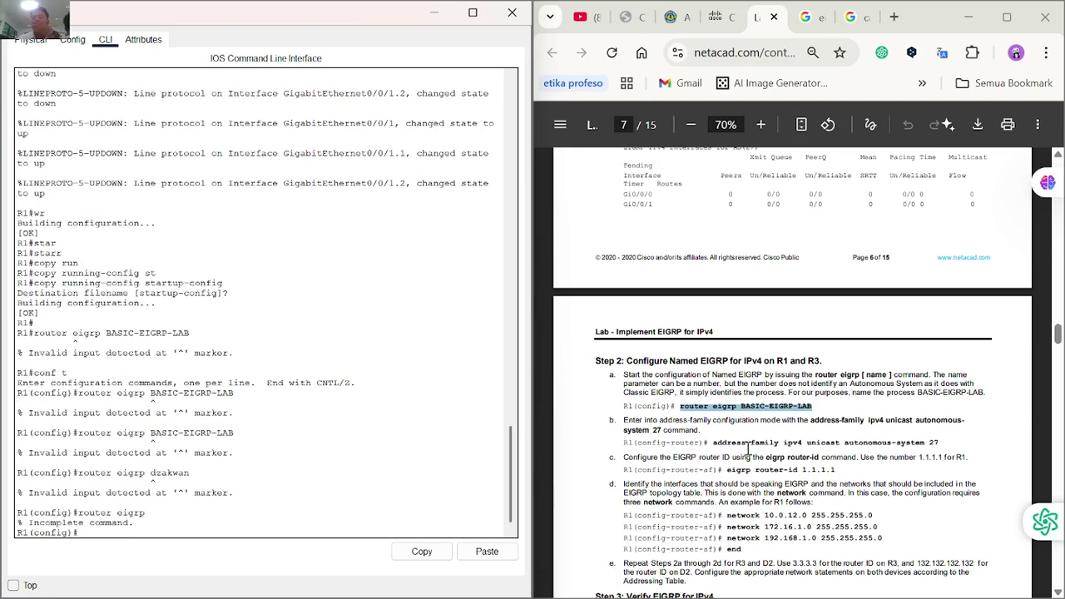
# Search Google in a new browser tab for "lab implement eigrp" and open the ITExamAnswers 2.1.2 Lab - Implement EIGRP for IPv4 page.
pyautogui.scroll(-1, 753, 447)
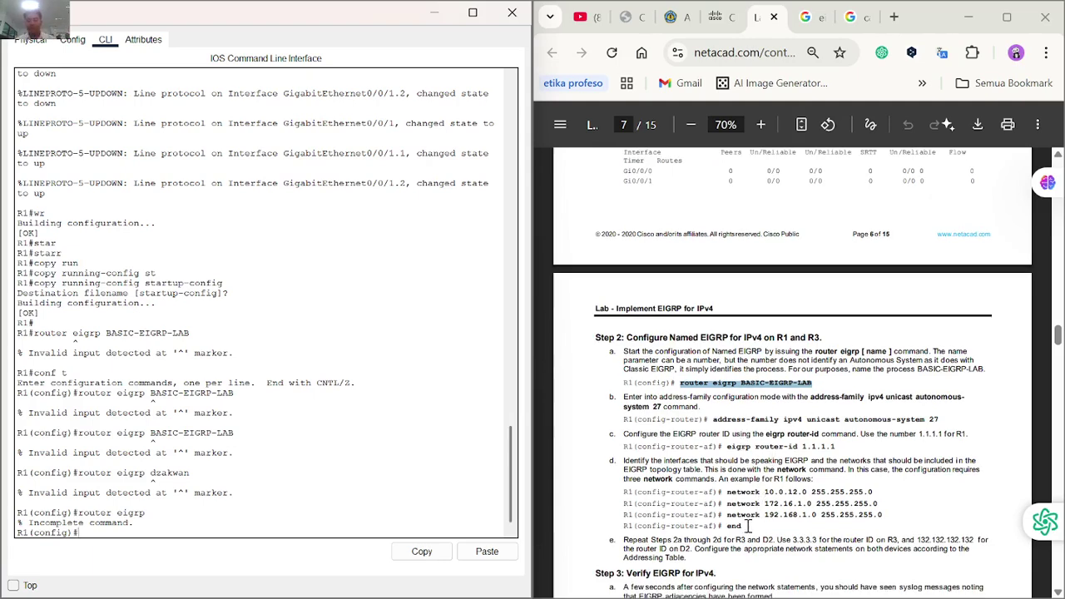
pyautogui.click(892, 17)
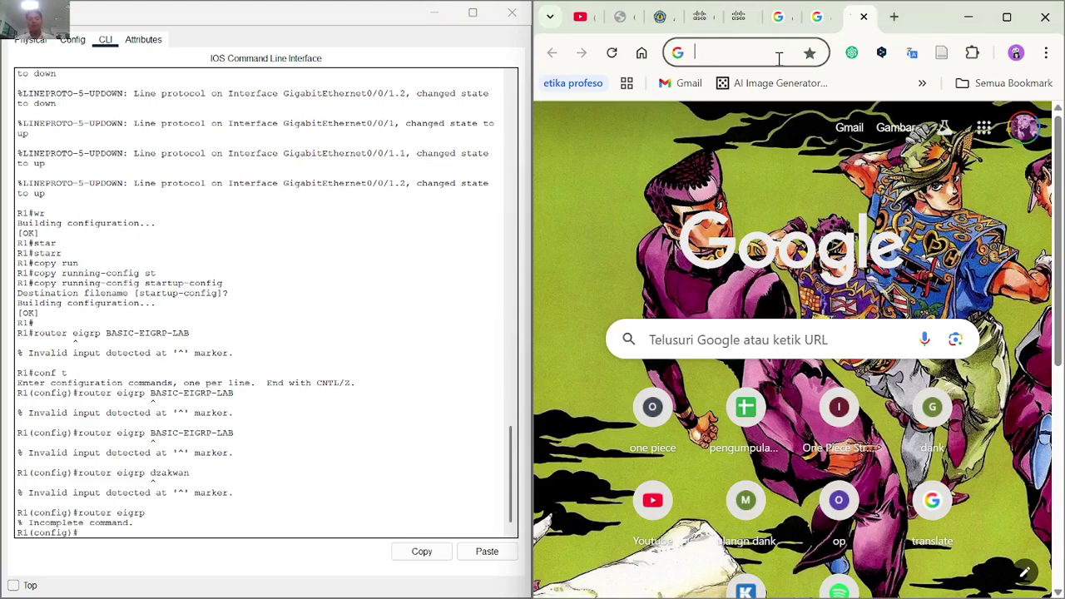
pyautogui.write('lab')
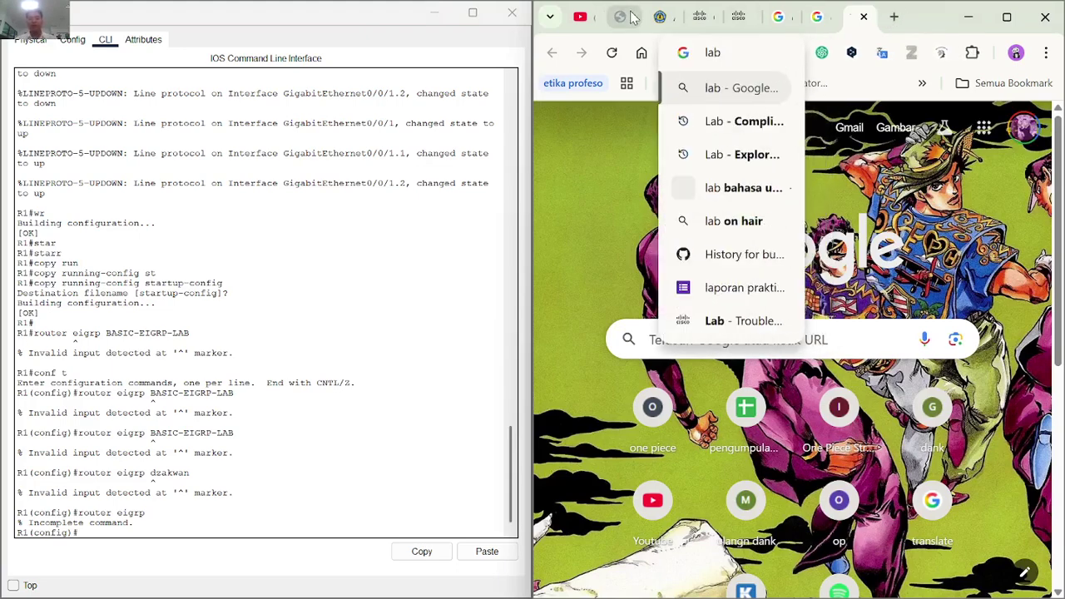
pyautogui.click(745, 22)
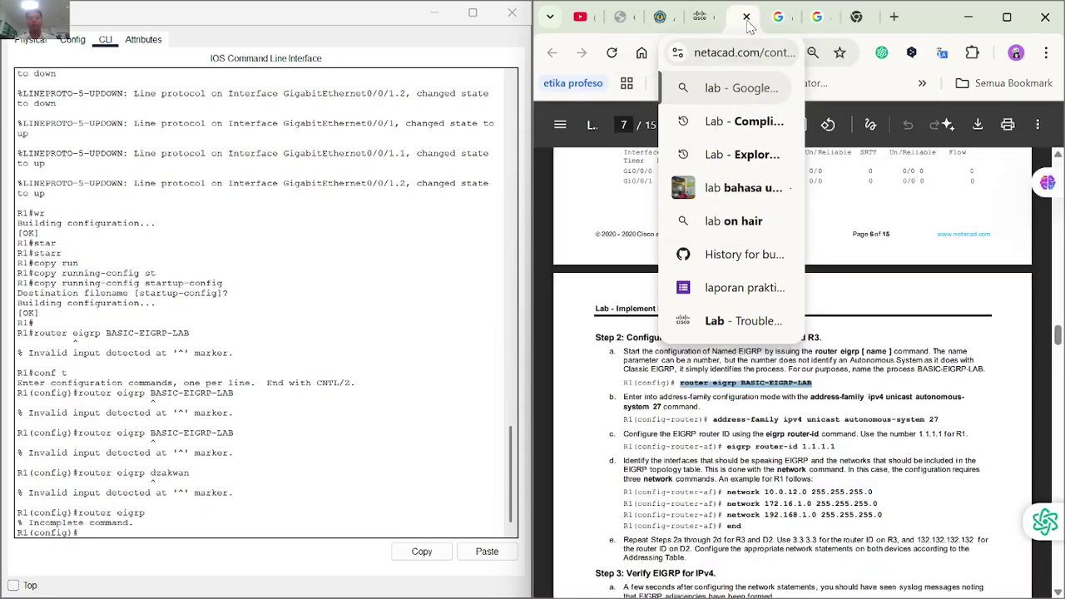
pyautogui.click(869, 23)
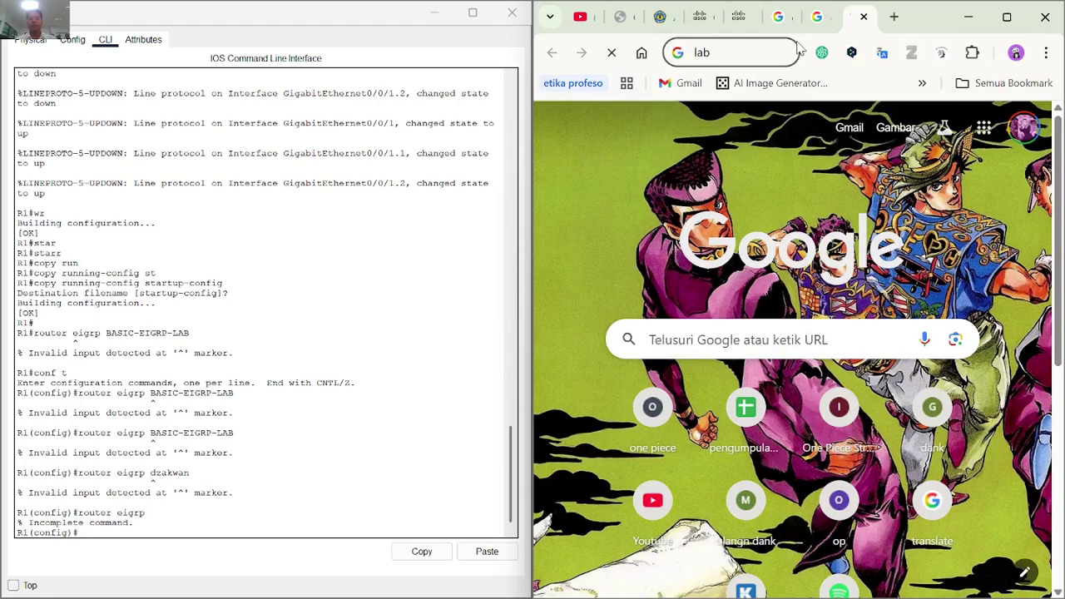
pyautogui.write('implement eigrp')
pyautogui.press('Return')
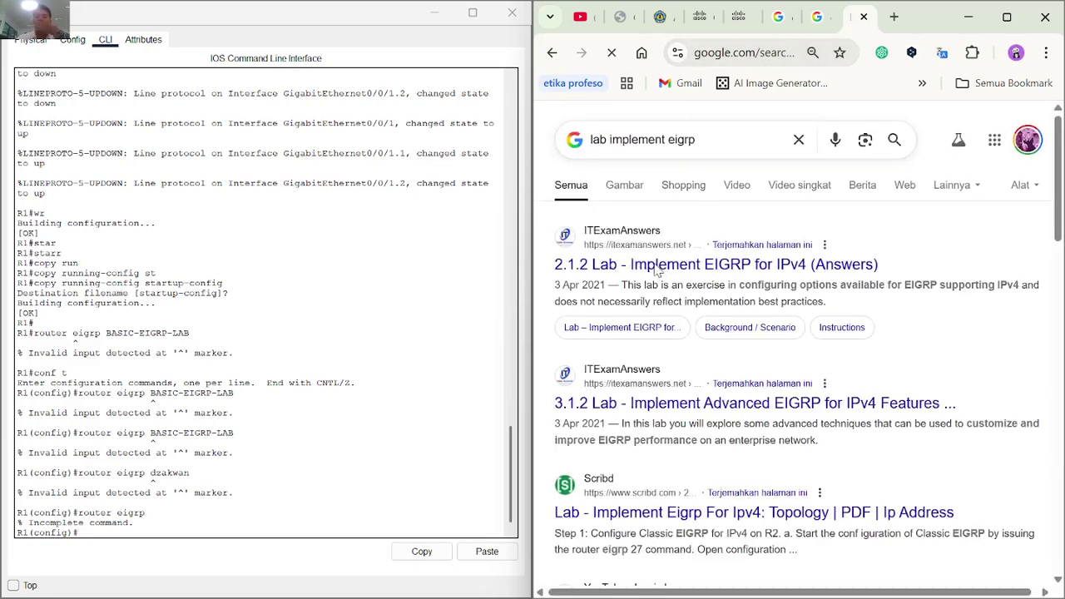
pyautogui.scroll(-1, 684, 235)
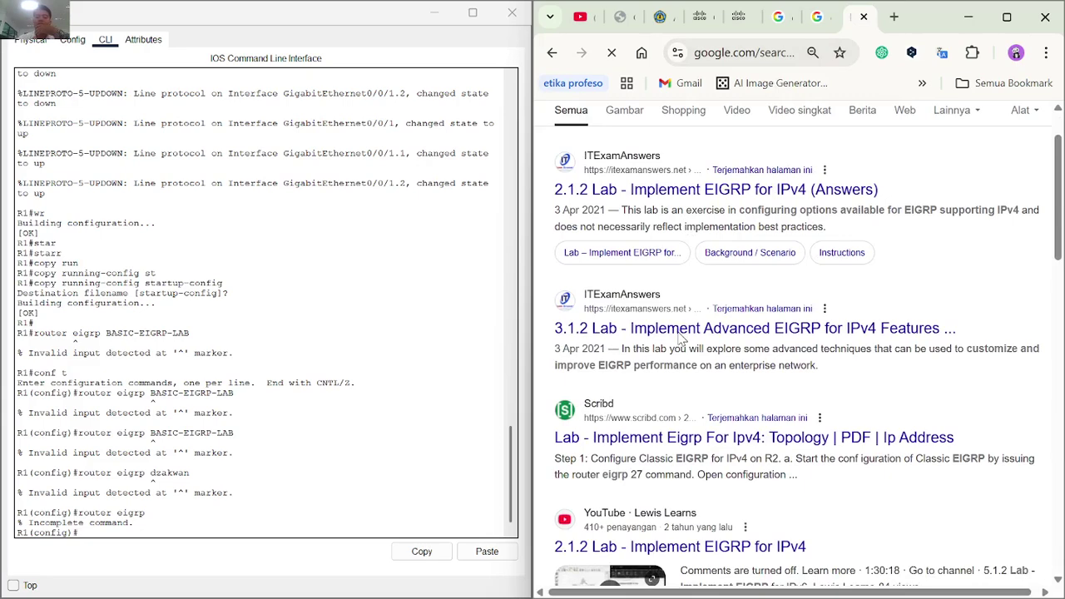
pyautogui.click(640, 191)
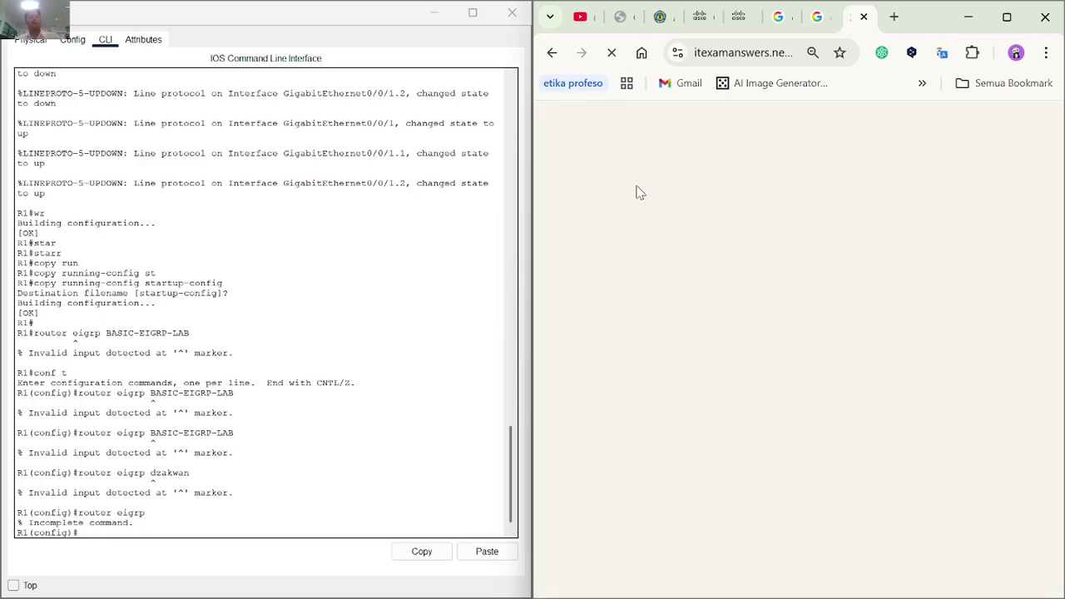
# Examine the Classic EIGRP commands for R2 and the Named EIGRP commands for R1 and R3 on the answers page.
pyautogui.scroll(-10, 666, 300)
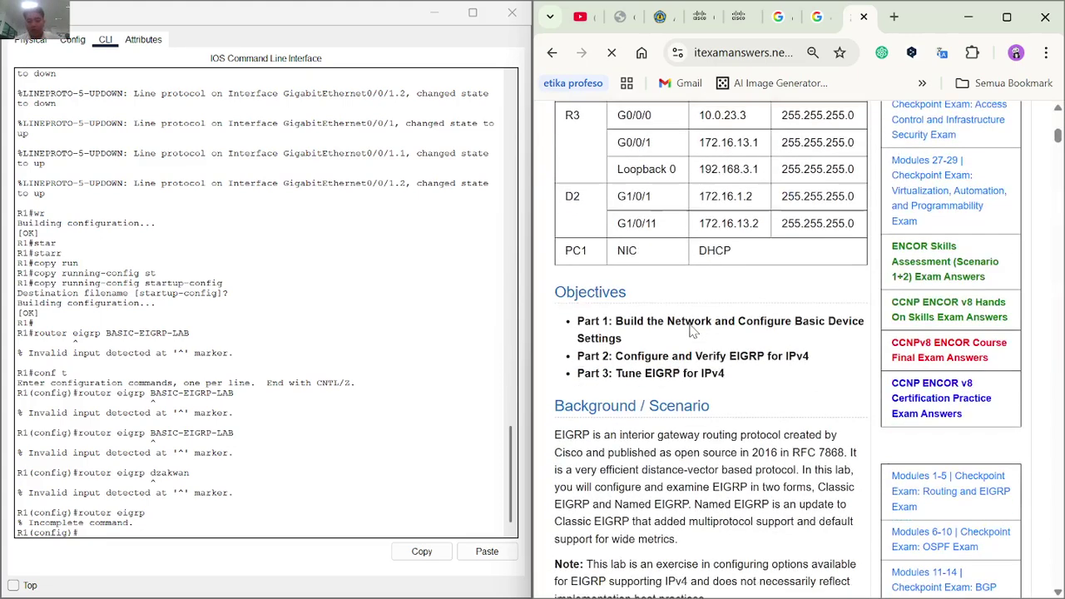
pyautogui.scroll(-20, 691, 331)
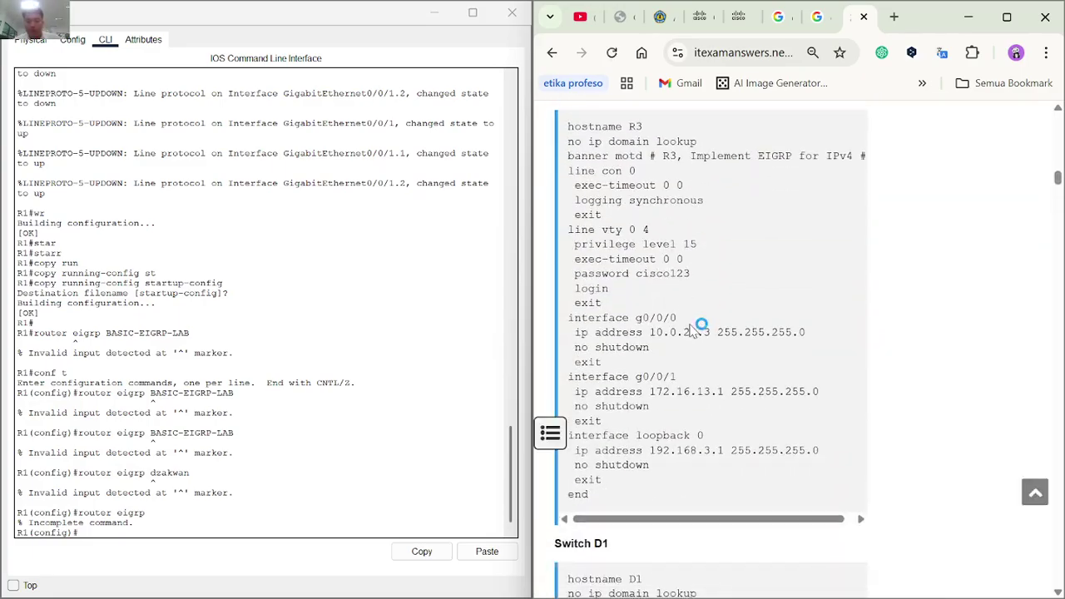
pyautogui.scroll(-15, 691, 331)
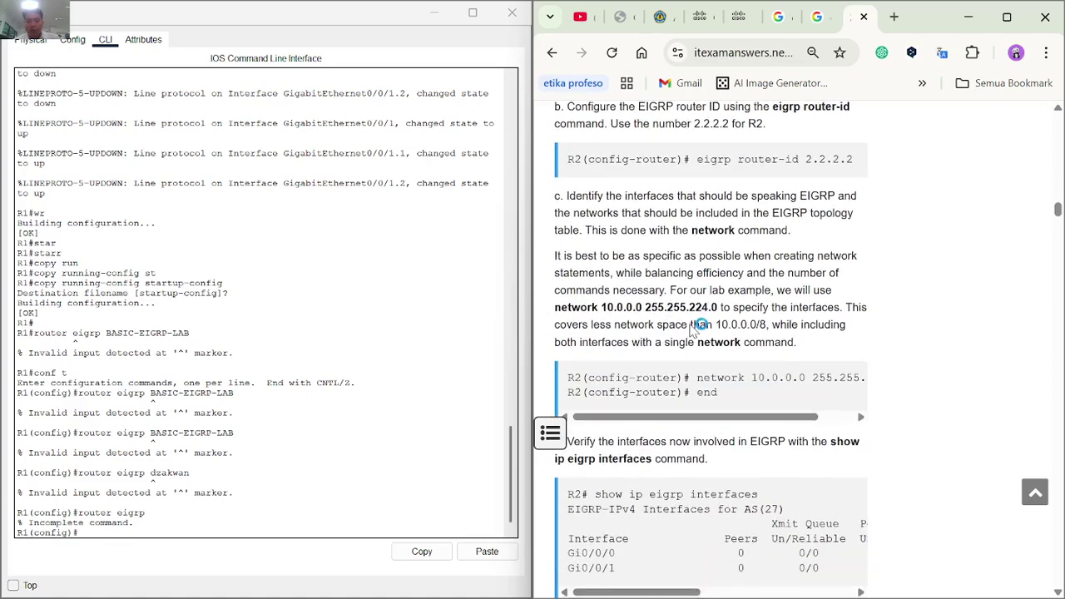
pyautogui.scroll(5, 695, 325)
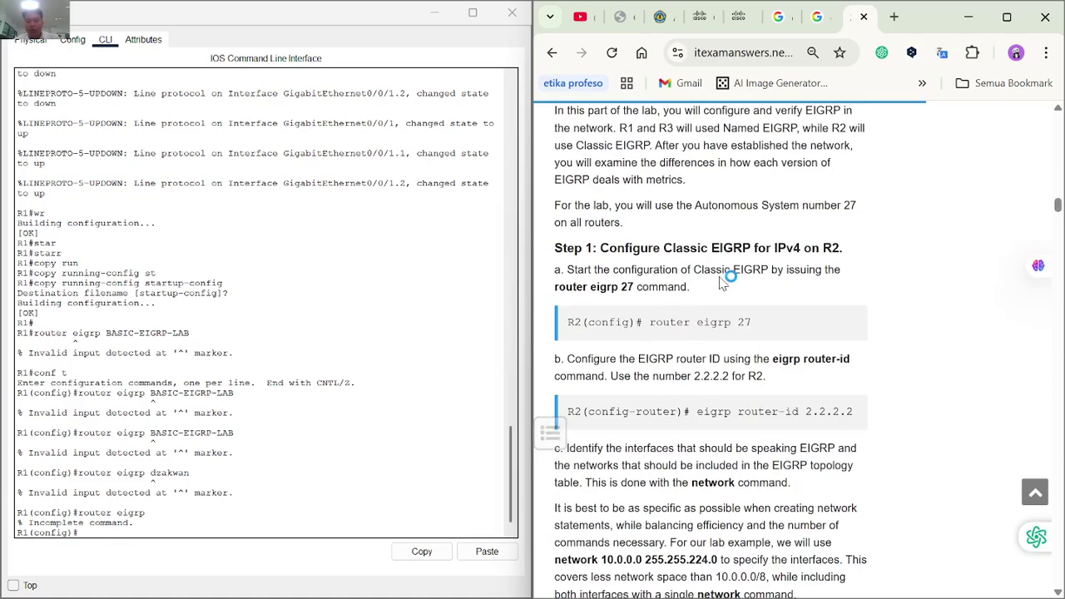
pyautogui.scroll(-5, 722, 283)
pyautogui.scroll(-4, 722, 283)
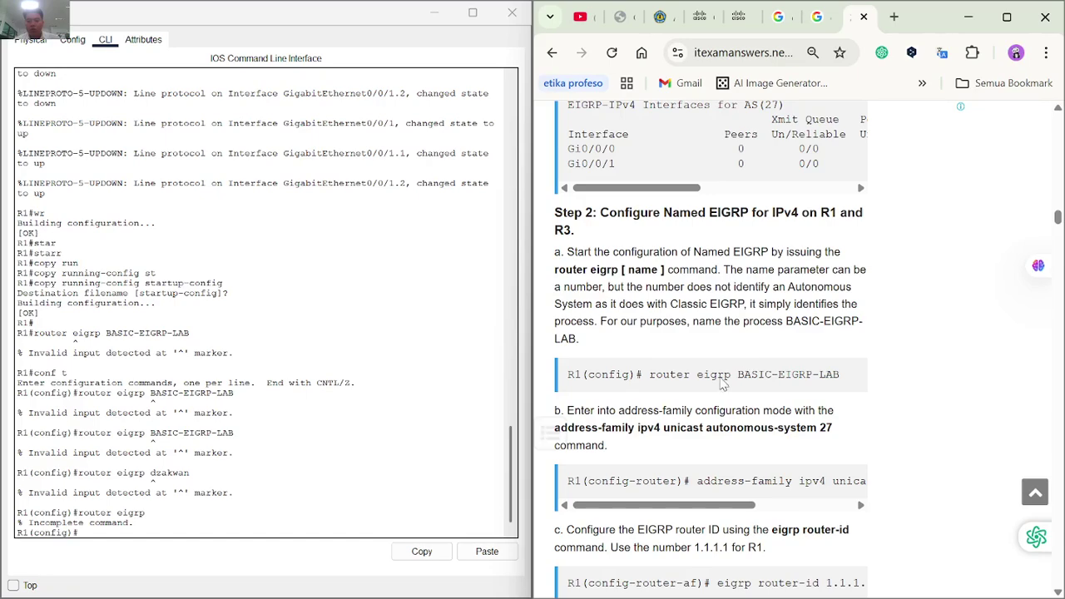
pyautogui.scroll(-1, 753, 396)
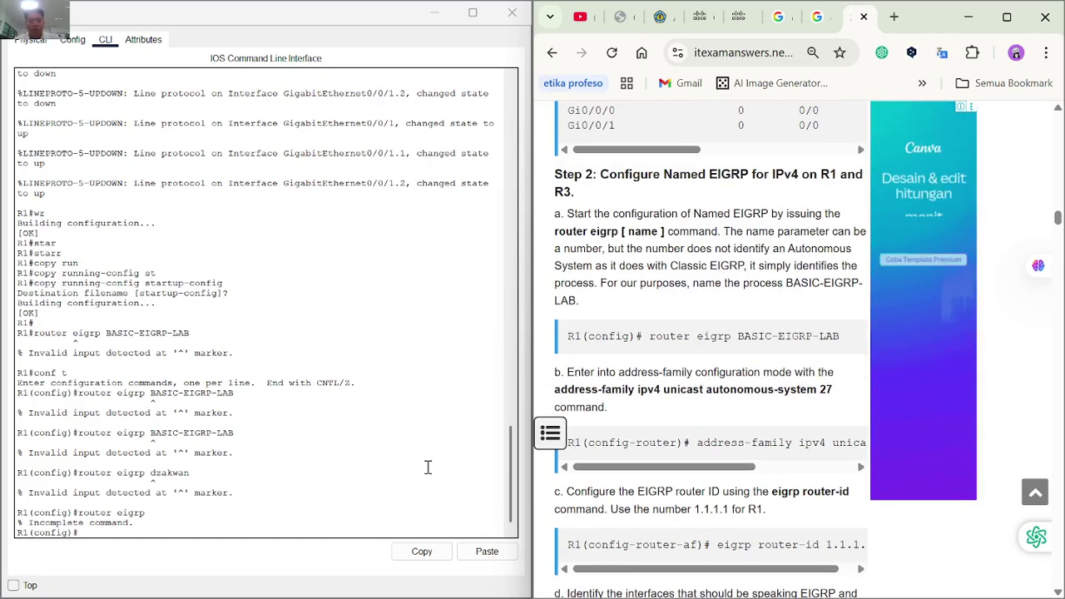
pyautogui.scroll(-5, 702, 358)
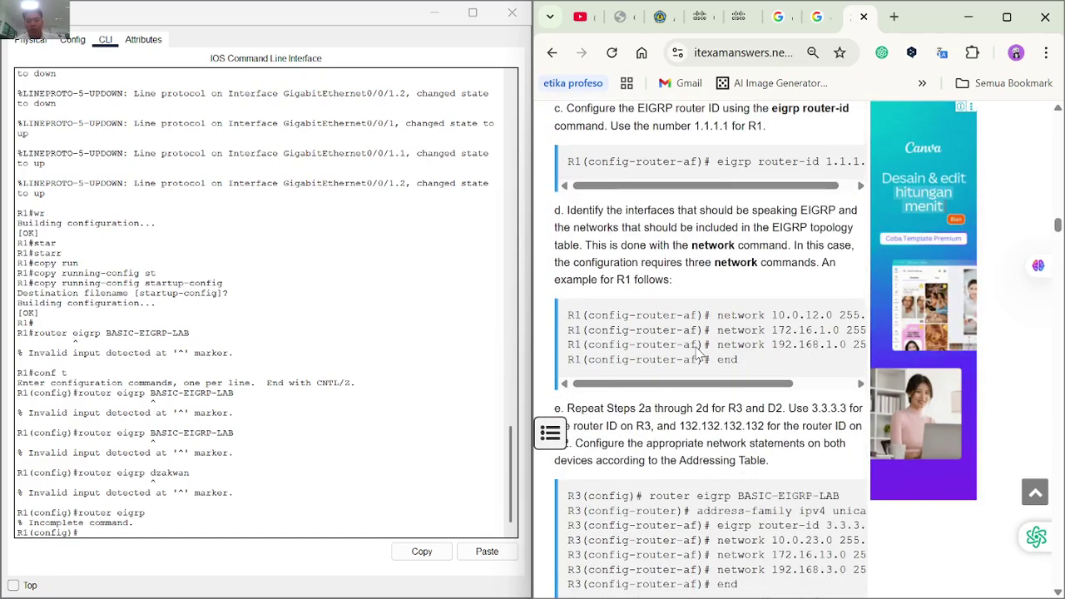
# Examine Router R1's final device configuration on the answers page, including its BASIC-EIGRP-LAB section.
pyautogui.scroll(-20, 699, 354)
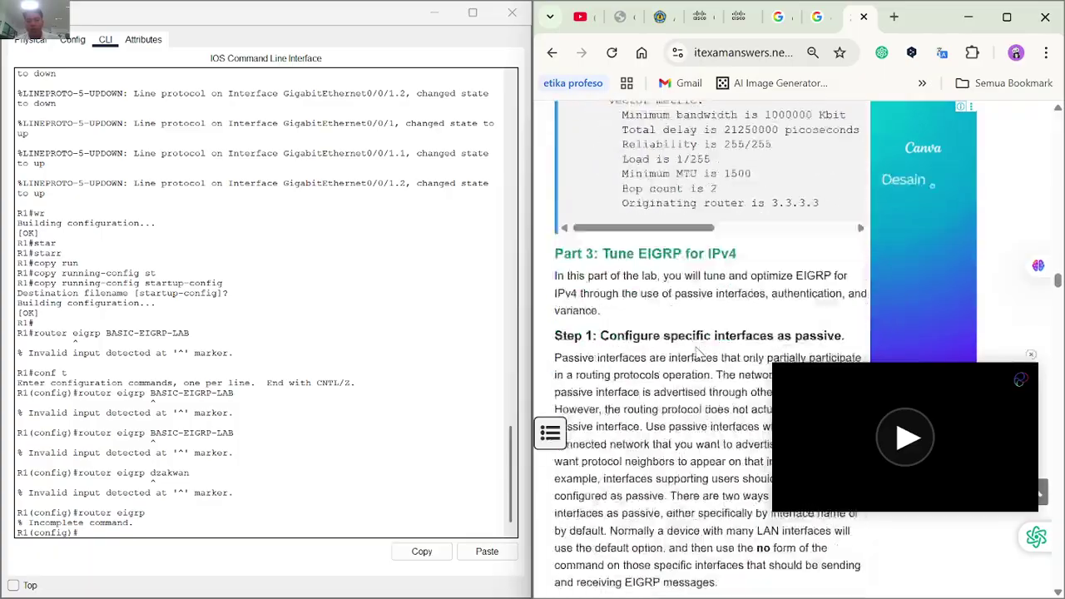
pyautogui.scroll(-20, 698, 353)
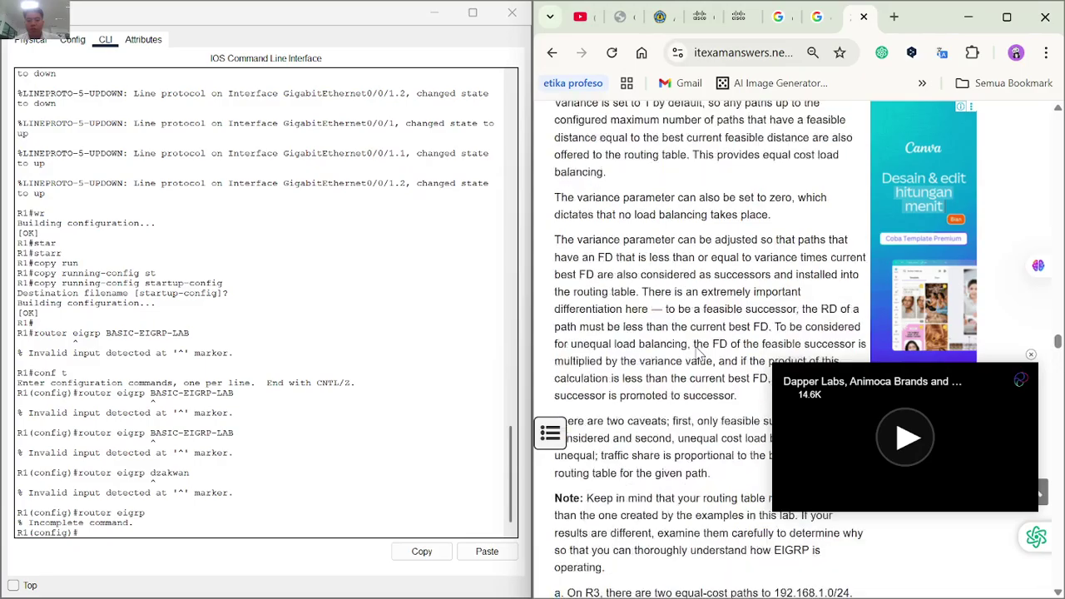
pyautogui.scroll(-20, 699, 353)
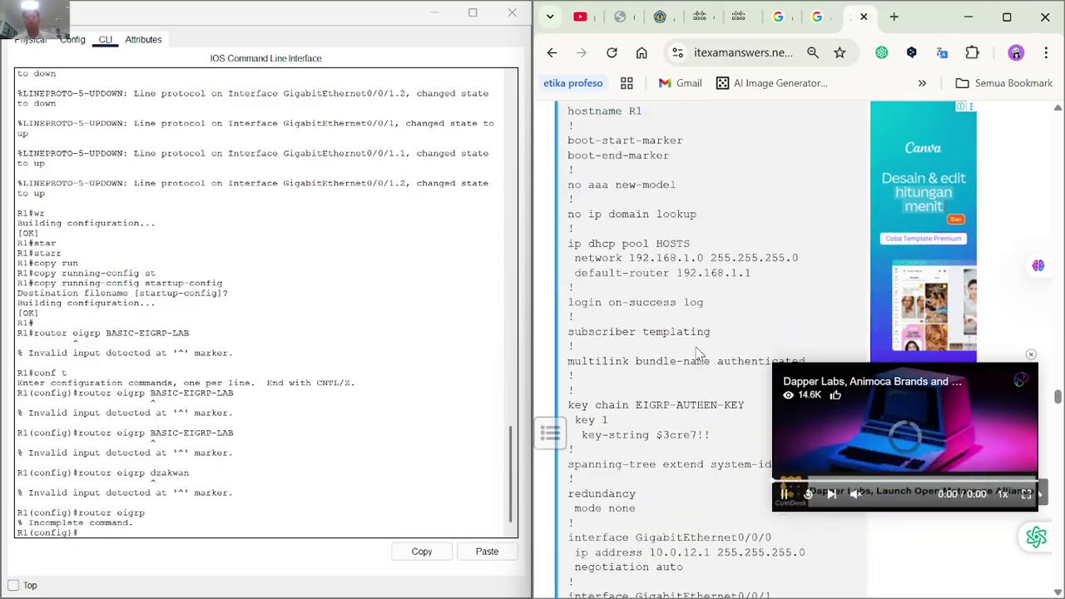
pyautogui.scroll(-5, 699, 354)
pyautogui.scroll(15, 699, 354)
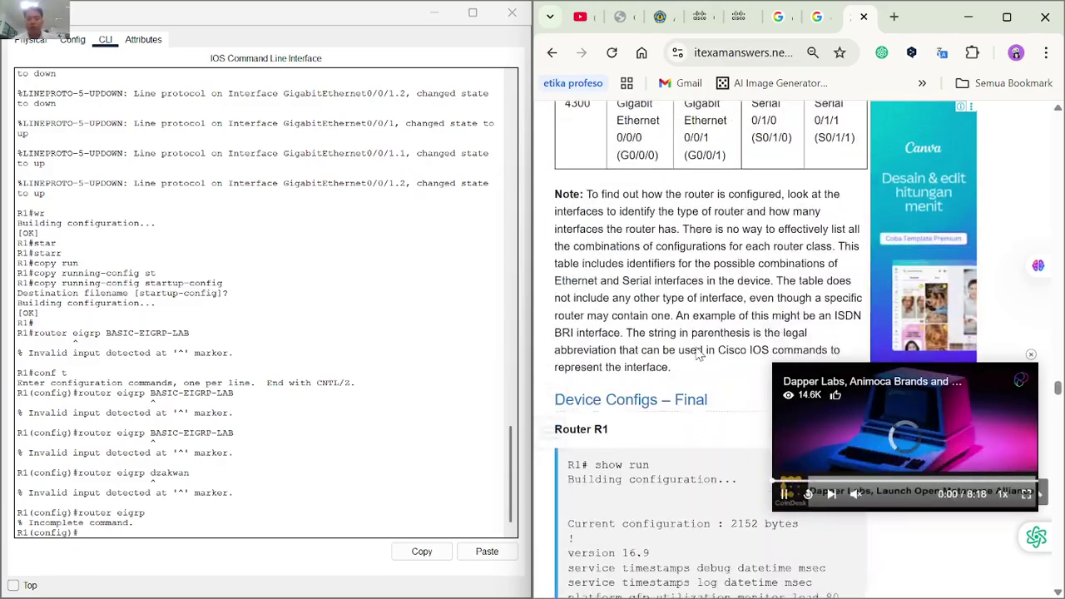
pyautogui.scroll(-10, 699, 353)
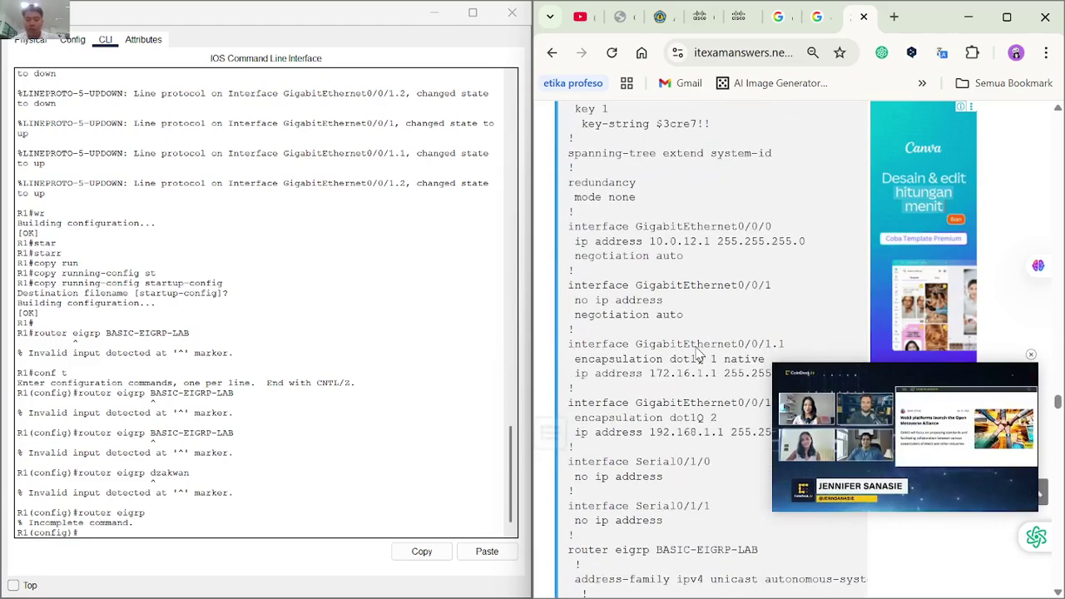
pyautogui.scroll(-9, 699, 353)
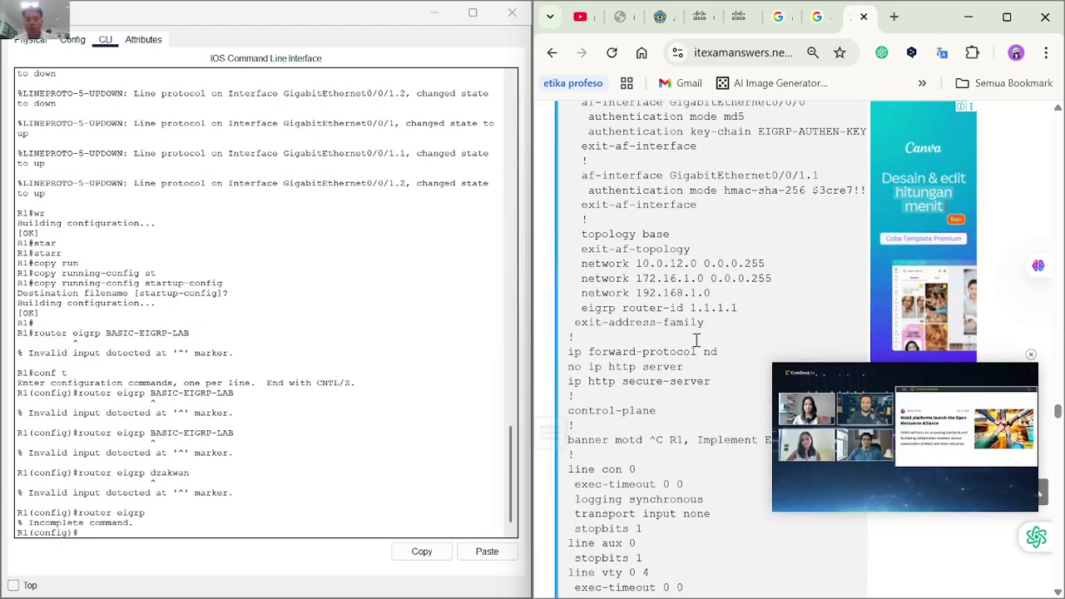
# Examine Router R2's final device configuration on the answers page, including its interface settings and router eigrp 27 section.
pyautogui.scroll(-6, 689, 313)
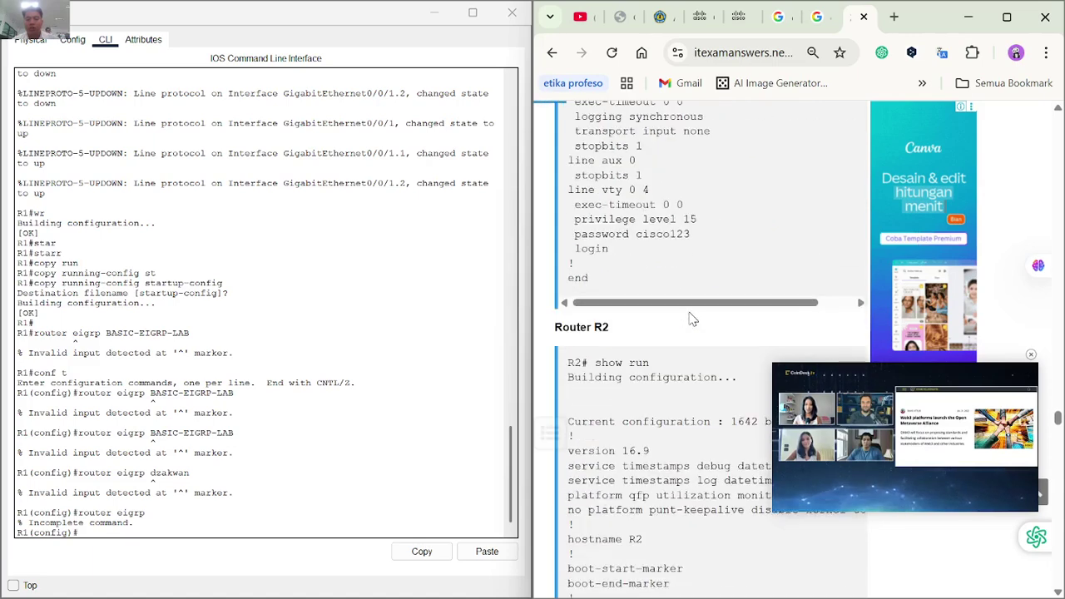
pyautogui.scroll(-3, 690, 317)
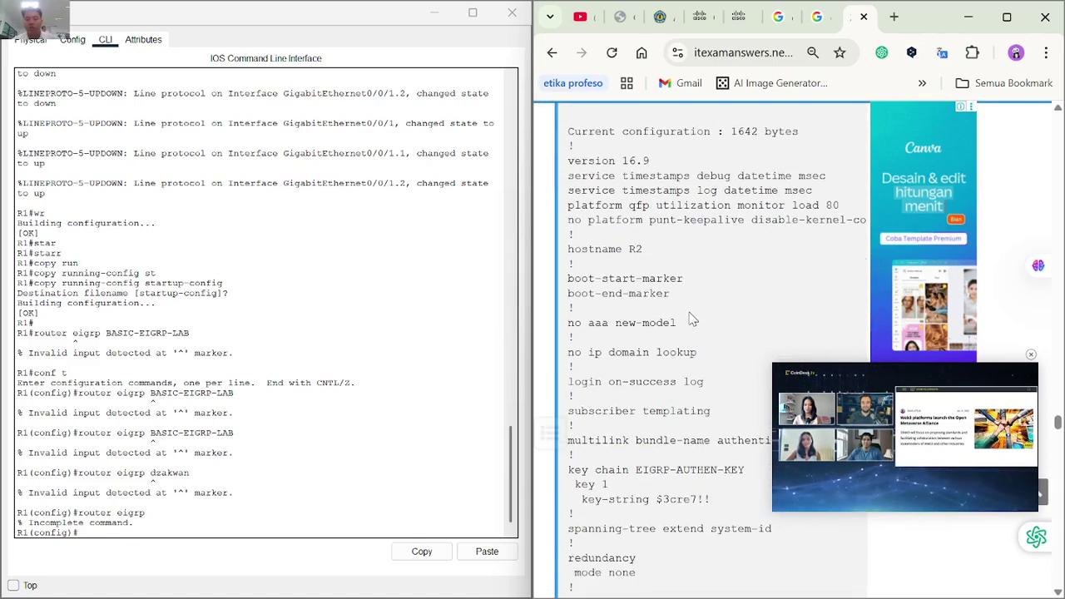
pyautogui.scroll(-5, 691, 320)
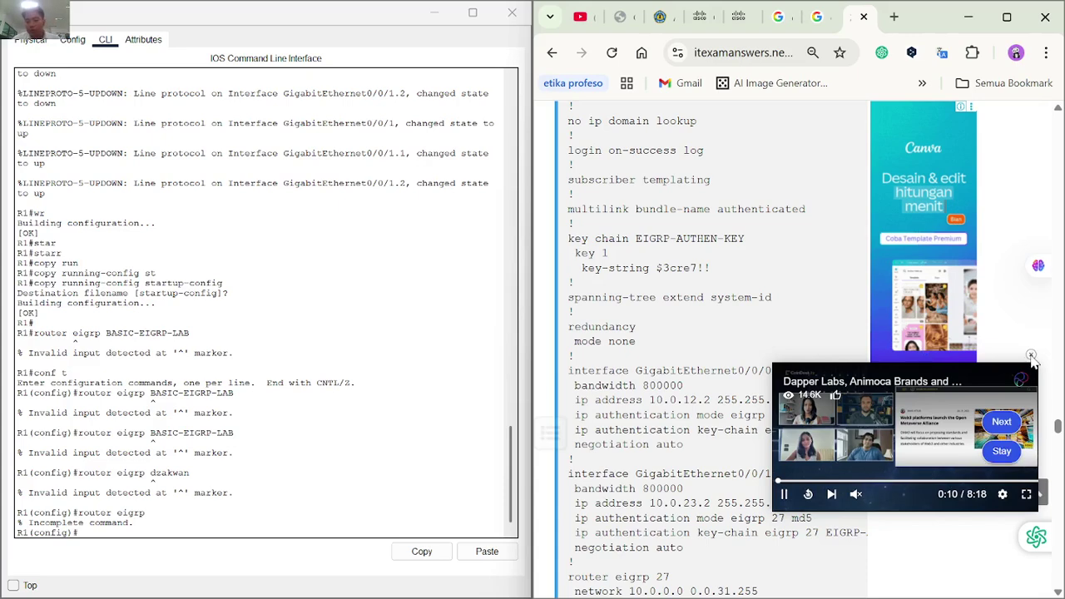
pyautogui.scroll(-2, 683, 395)
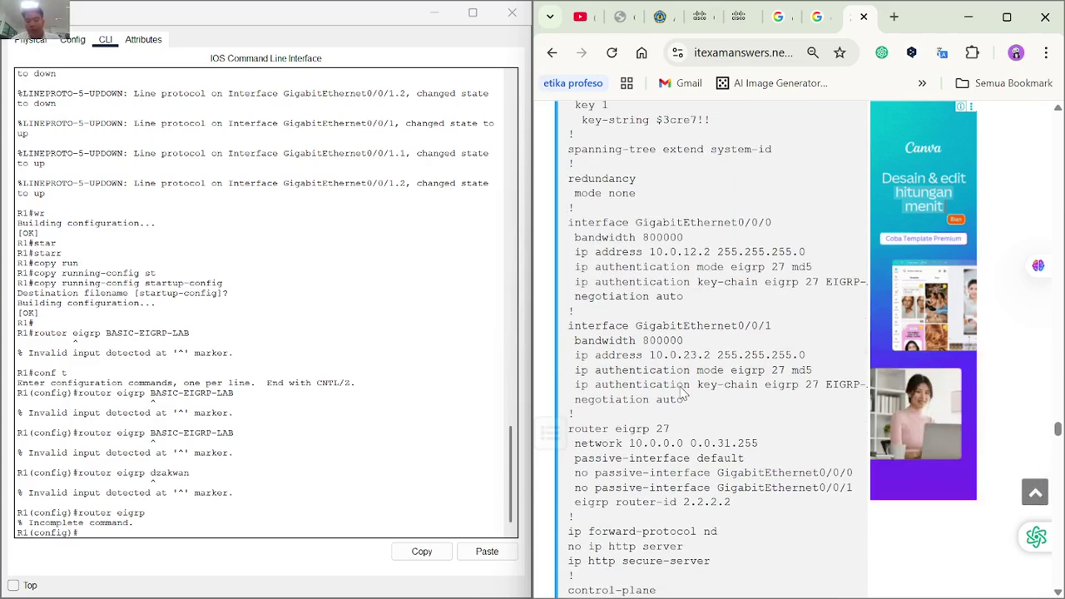
pyautogui.scroll(-2, 683, 395)
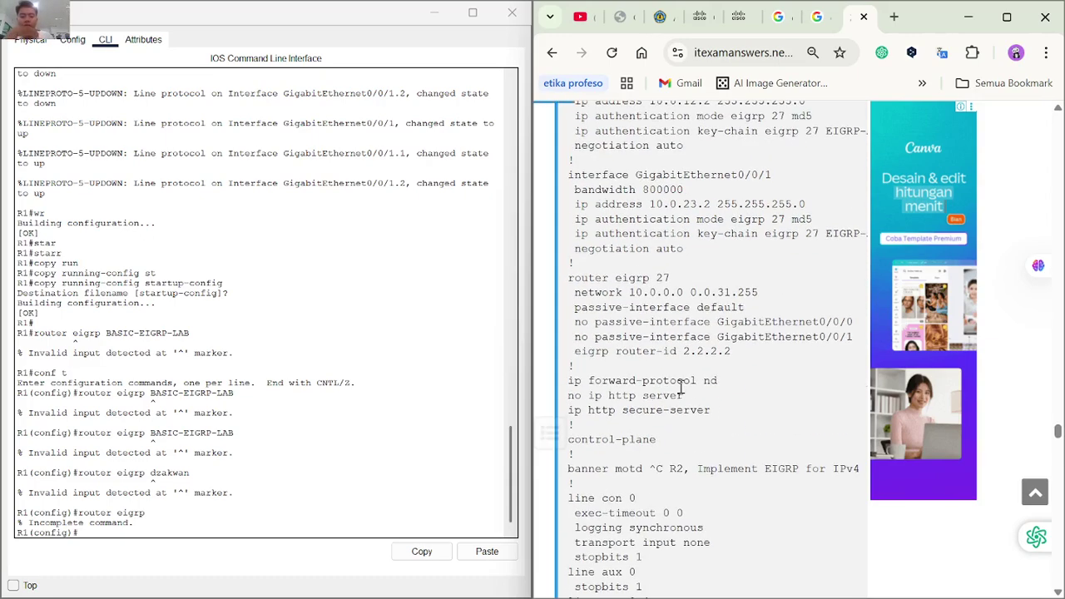
pyautogui.scroll(-4, 681, 387)
pyautogui.scroll(4, 681, 387)
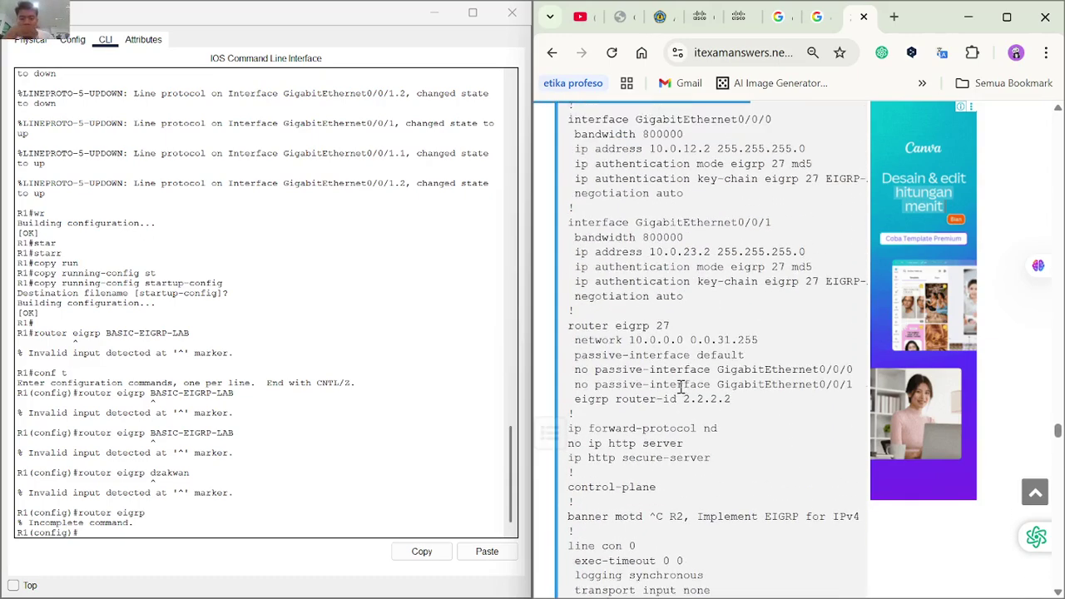
pyautogui.scroll(4, 680, 386)
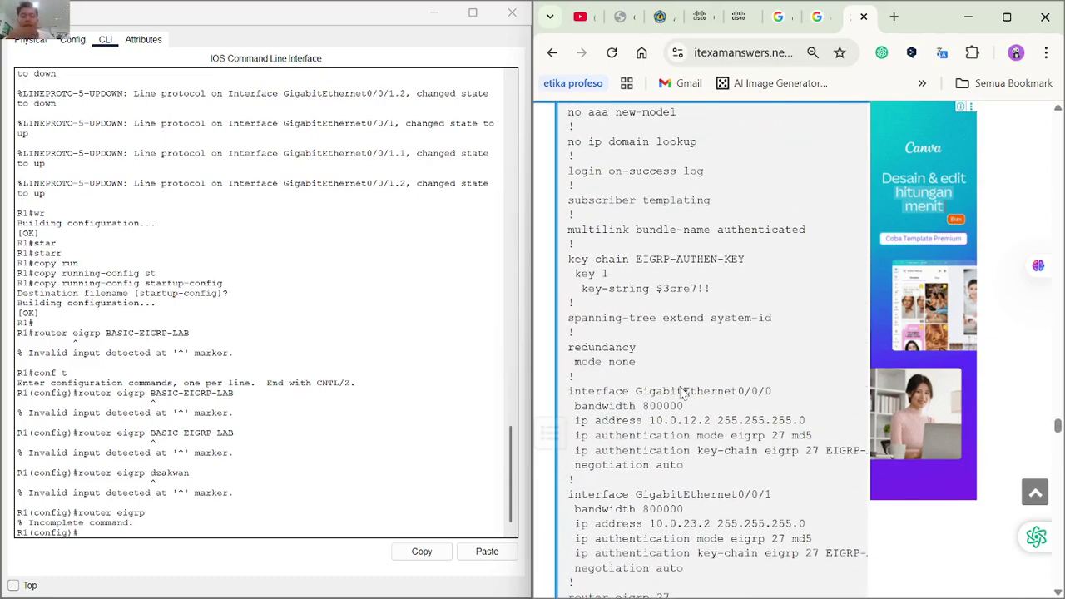
pyautogui.scroll(4, 681, 393)
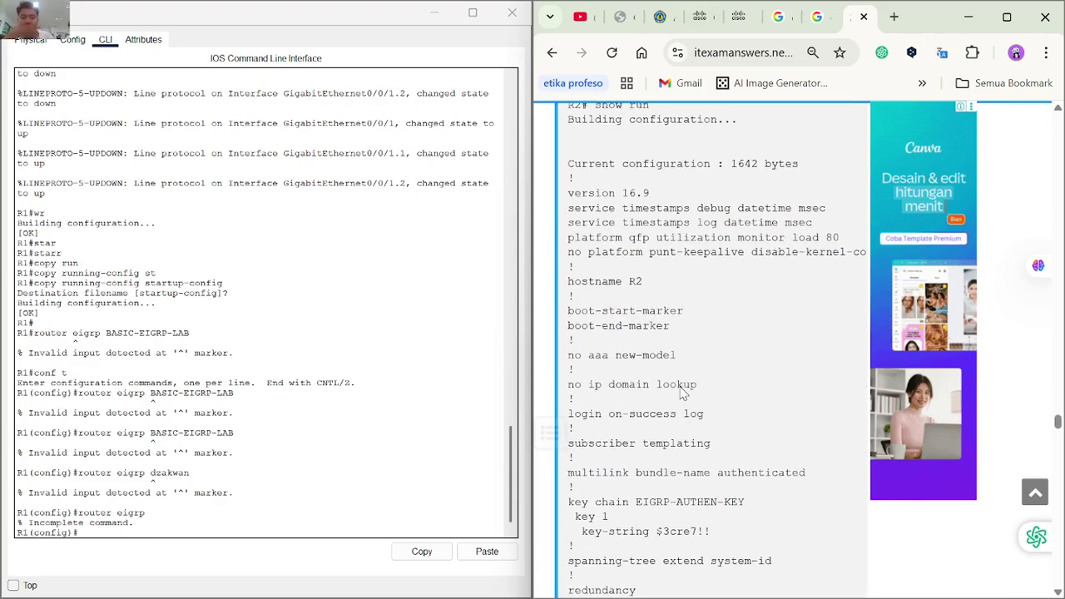
pyautogui.scroll(1, 681, 392)
pyautogui.scroll(-3, 681, 393)
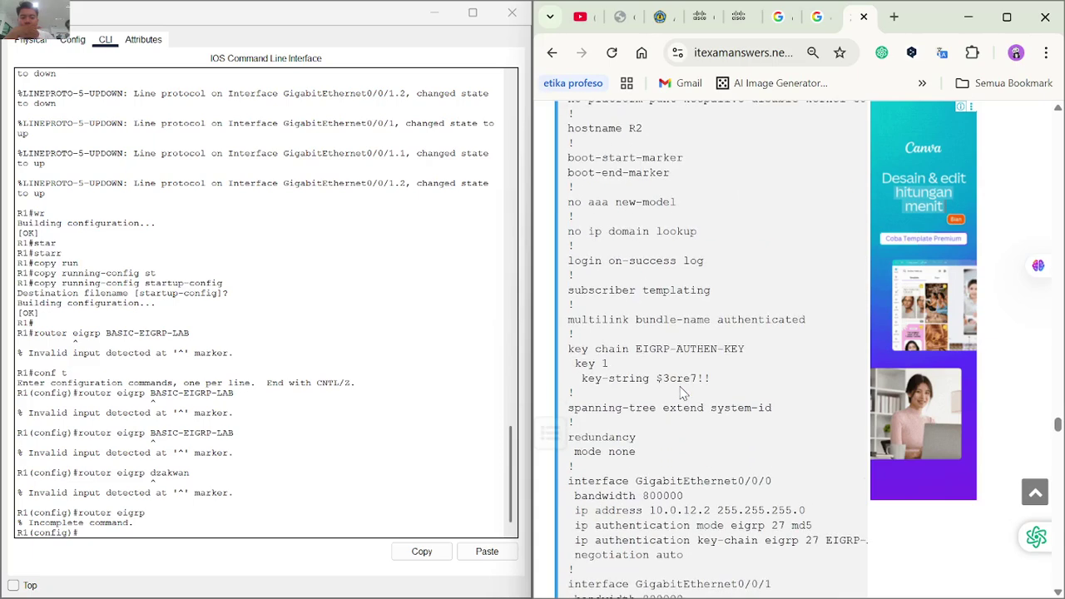
pyautogui.scroll(-3, 681, 393)
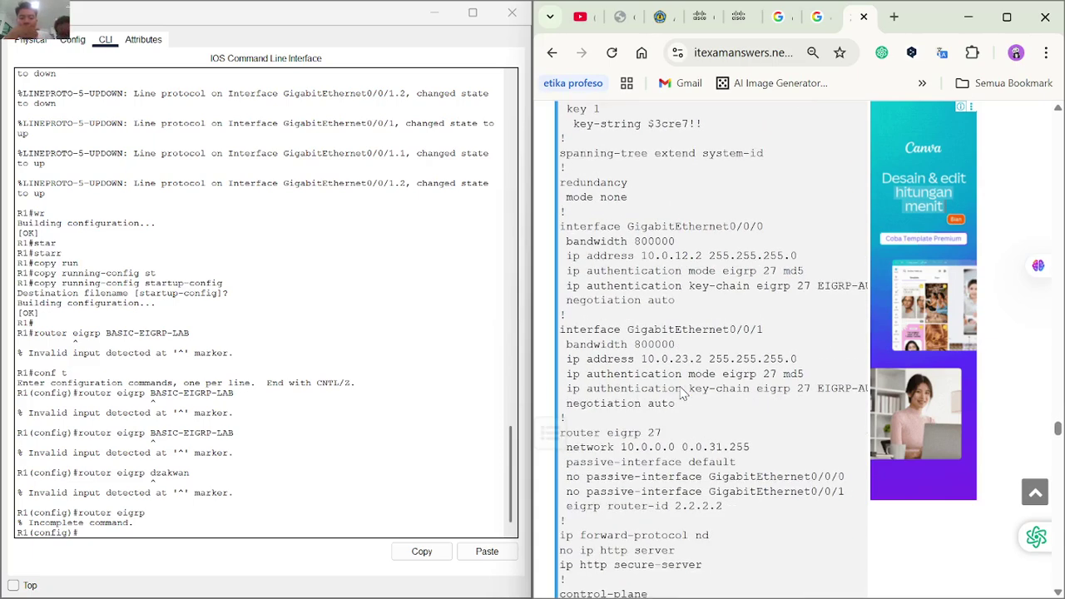
pyautogui.scroll(-1, 681, 393)
pyautogui.scroll(-3, 680, 393)
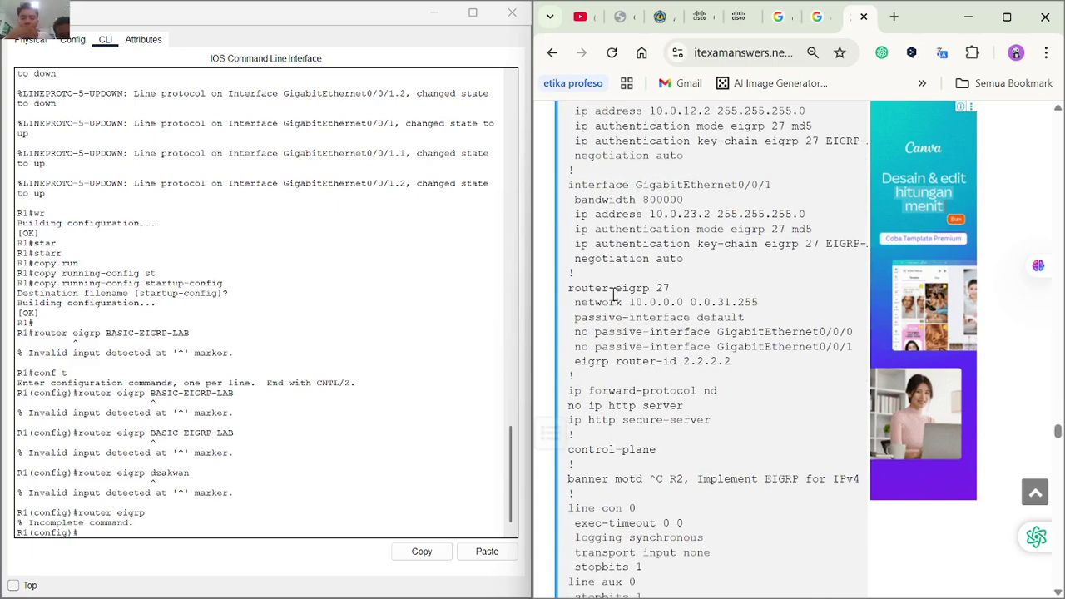
pyautogui.scroll(-1, 631, 318)
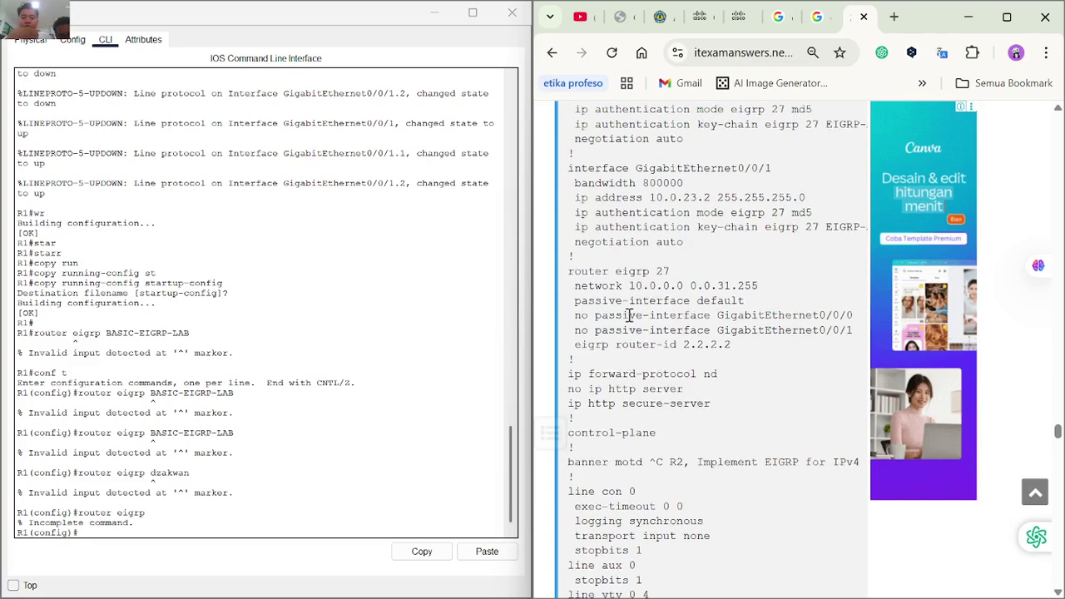
pyautogui.scroll(-3, 630, 323)
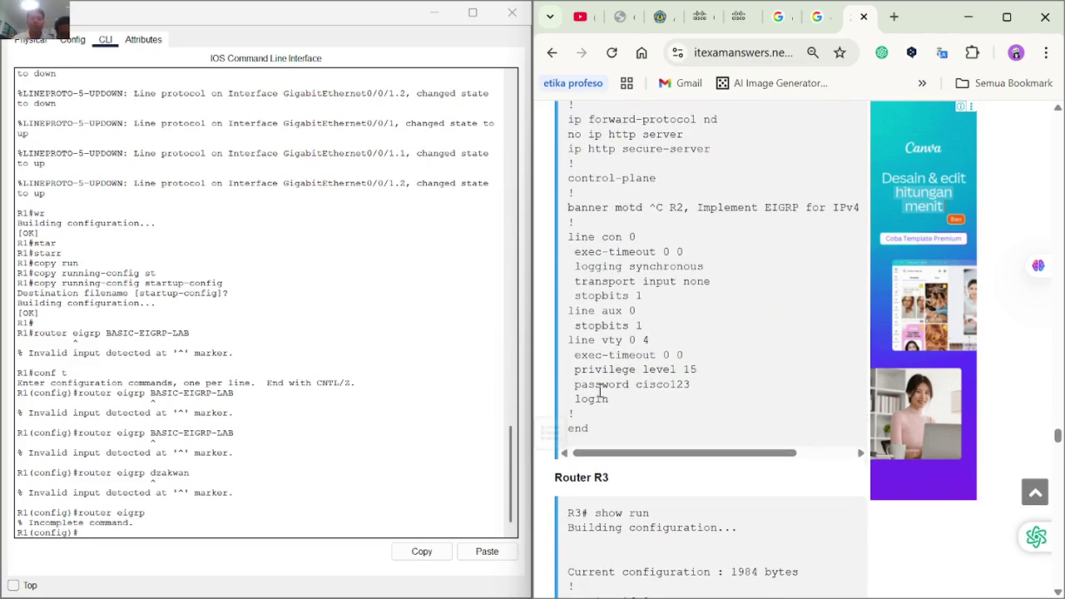
pyautogui.scroll(-4, 627, 388)
pyautogui.hscroll(1, 626, 387)
pyautogui.scroll(2, 649, 366)
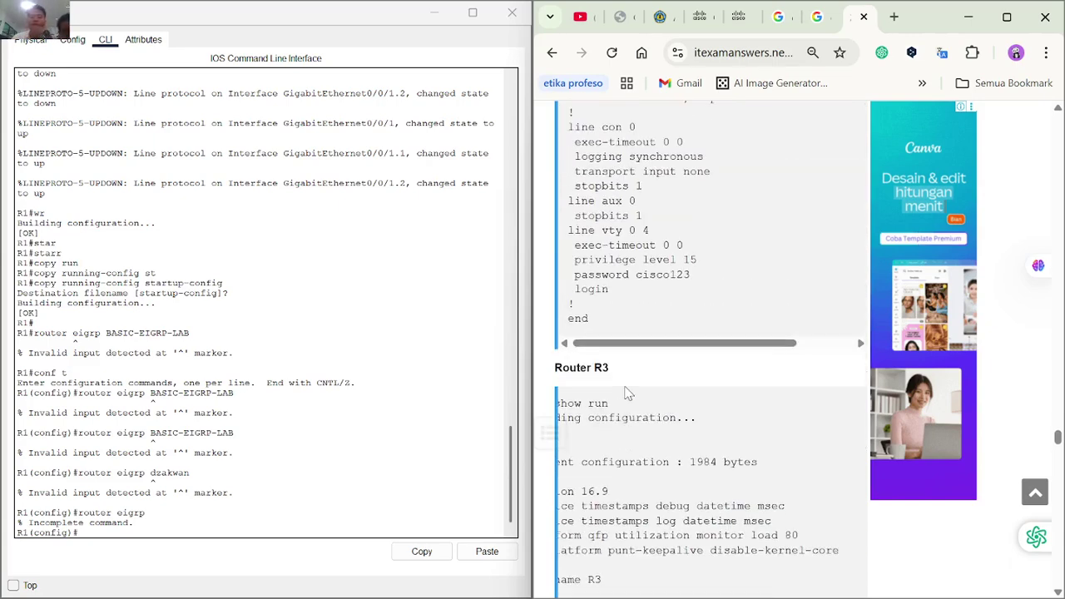
# Search the answers page for the text "basic-ei".
pyautogui.hotkey('ctrl', 'f')
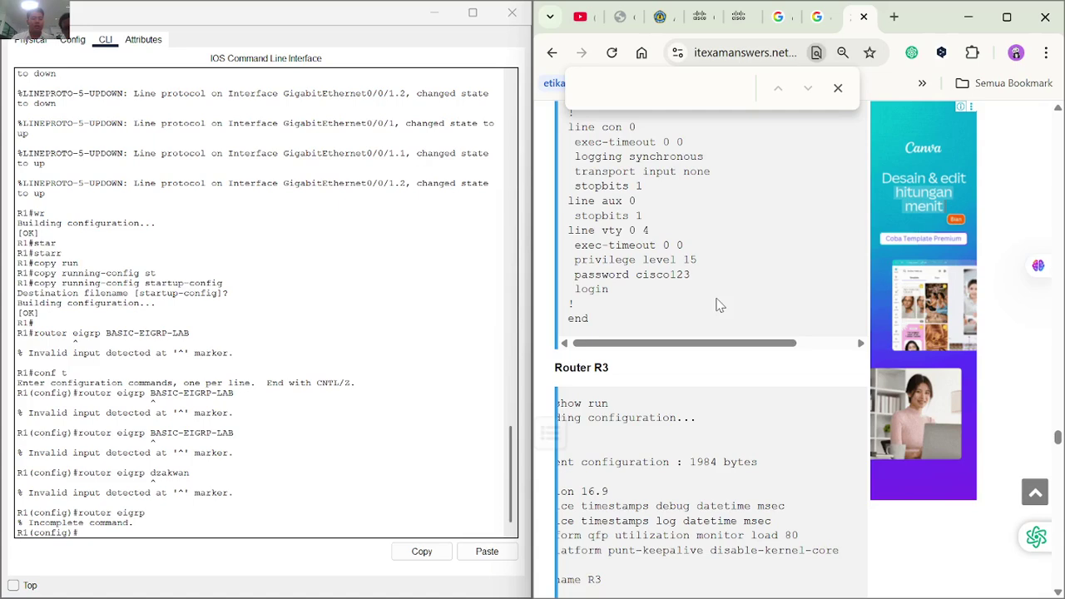
pyautogui.write('basic ei')
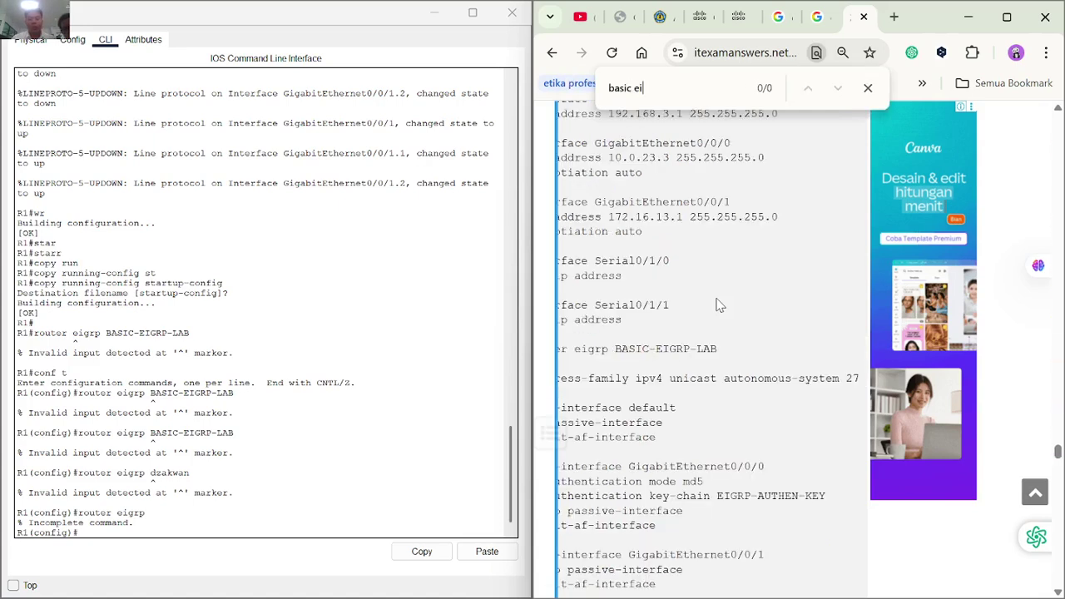
pyautogui.press('BackSpace')
pyautogui.press('BackSpace')
pyautogui.press('BackSpace')
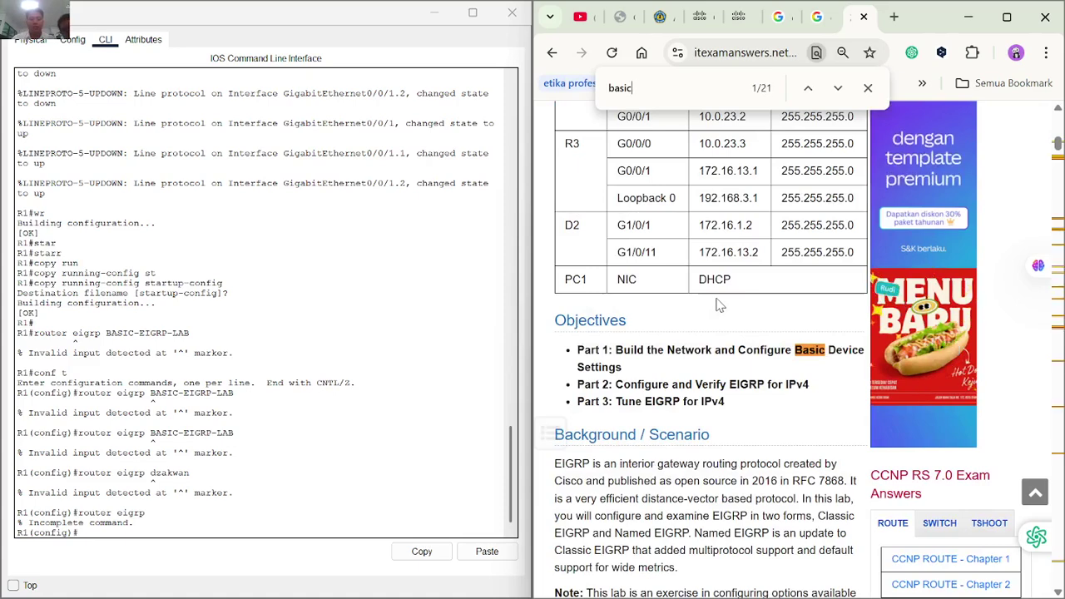
pyautogui.write('-ei')
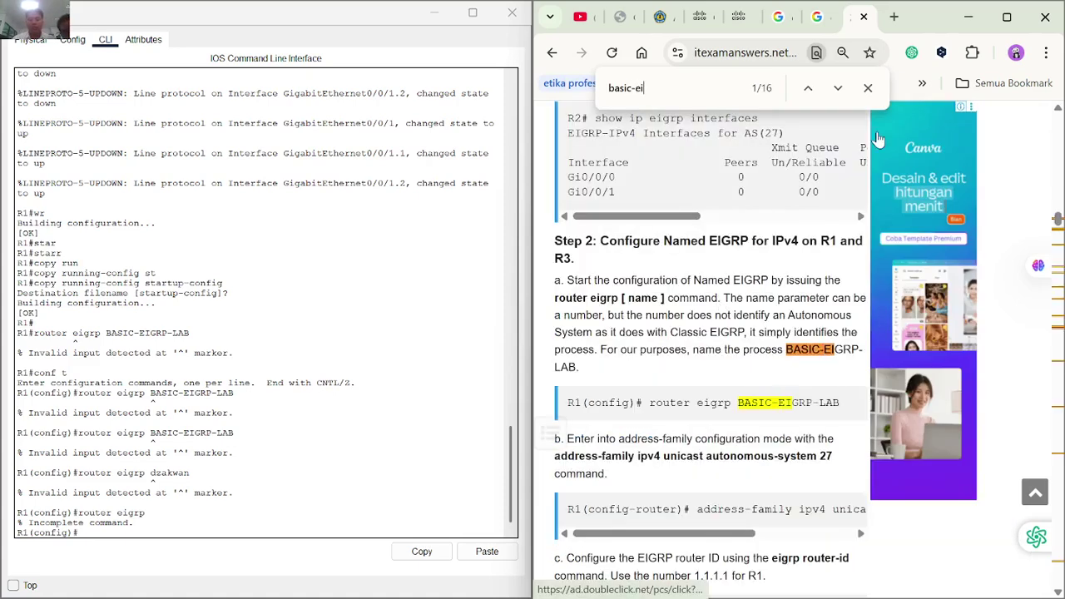
# Step through the basic-ei matches to the router eigrp BASIC-EIGRP-LAB line in Router R1's final configuration.
pyautogui.click(837, 89)
pyautogui.click(833, 94)
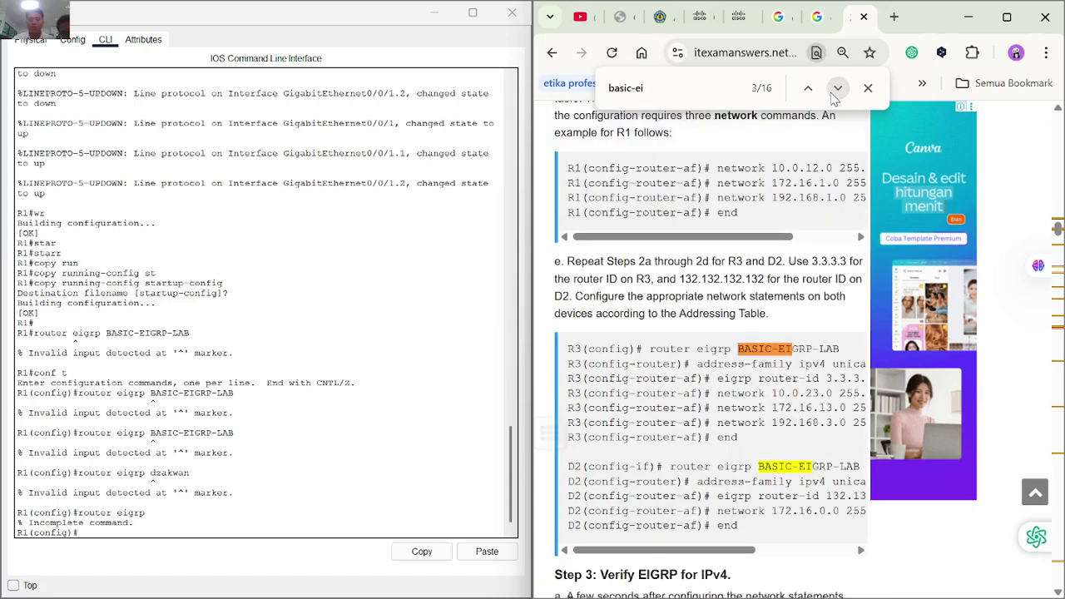
pyautogui.click(833, 94)
pyautogui.click(836, 91)
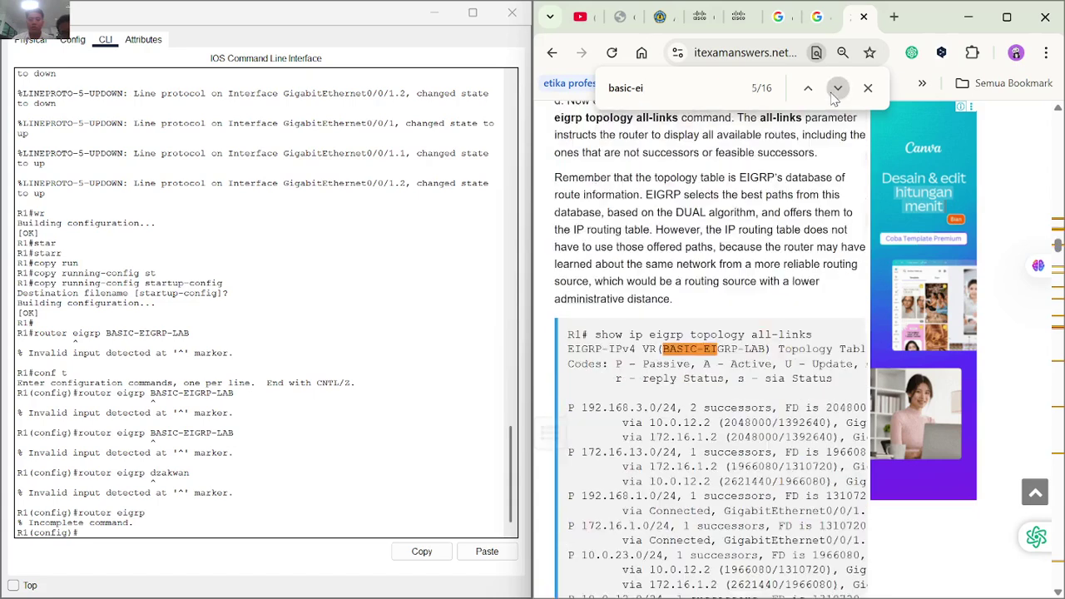
pyautogui.click(835, 91)
pyautogui.click(835, 91)
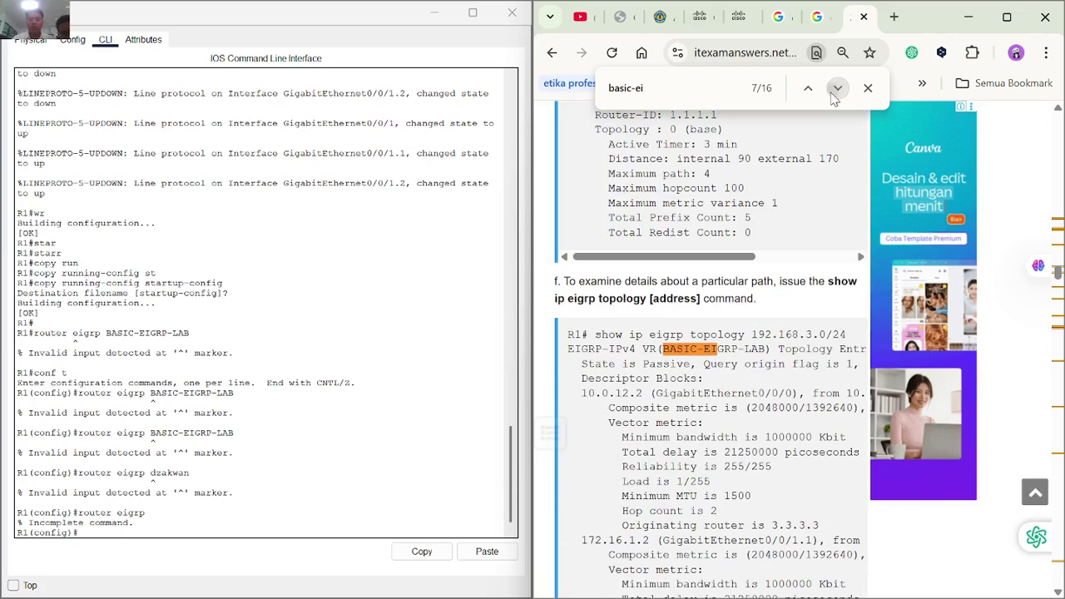
pyautogui.click(837, 89)
pyautogui.click(837, 89)
pyautogui.click(837, 89)
pyautogui.click(835, 90)
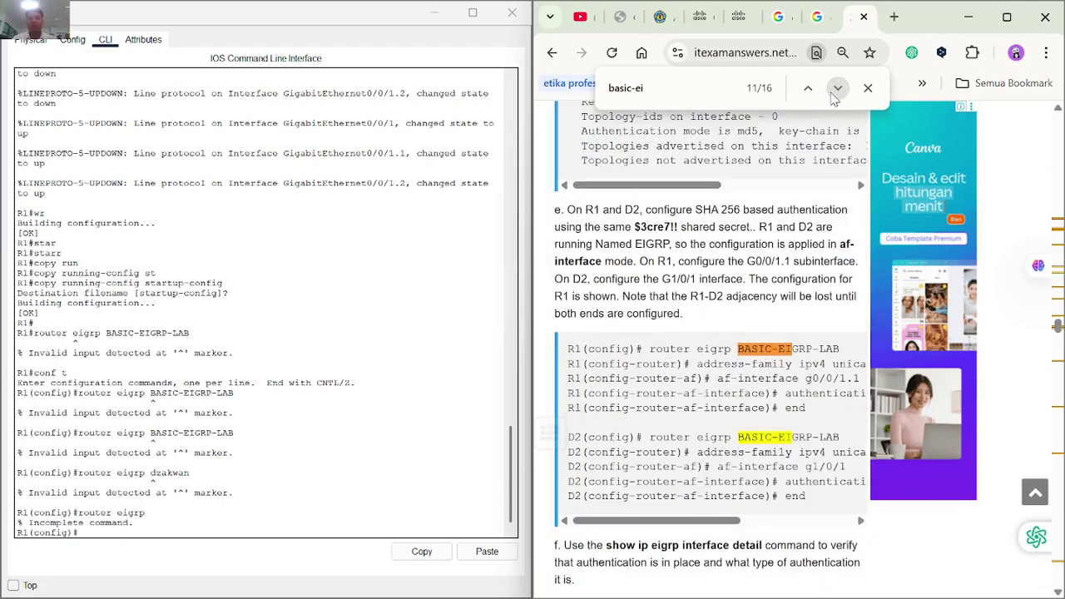
pyautogui.click(836, 90)
pyautogui.click(836, 90)
pyautogui.click(836, 90)
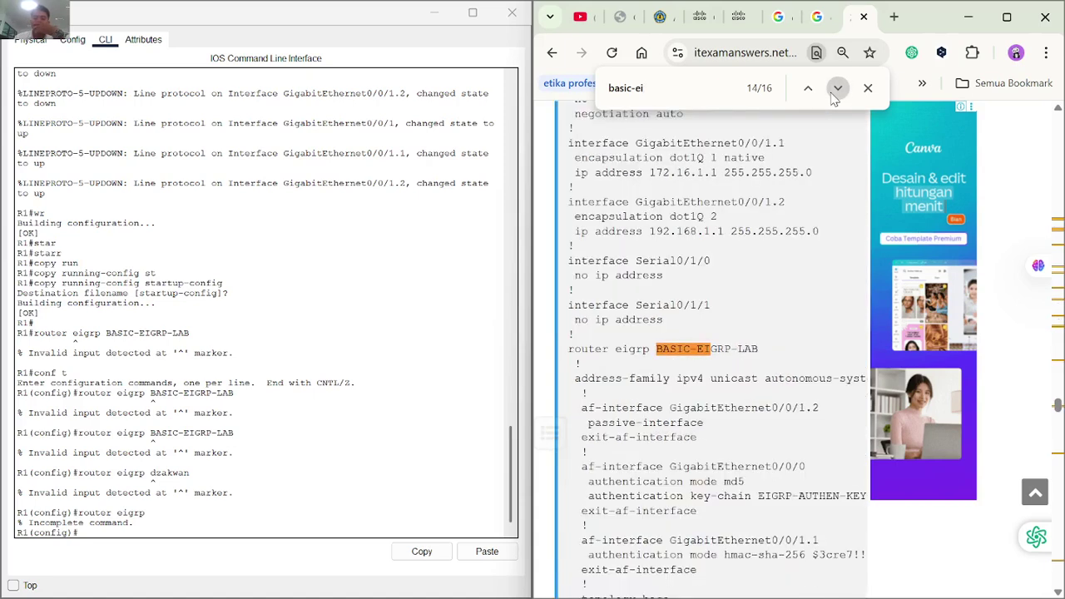
pyautogui.click(836, 90)
pyautogui.click(808, 89)
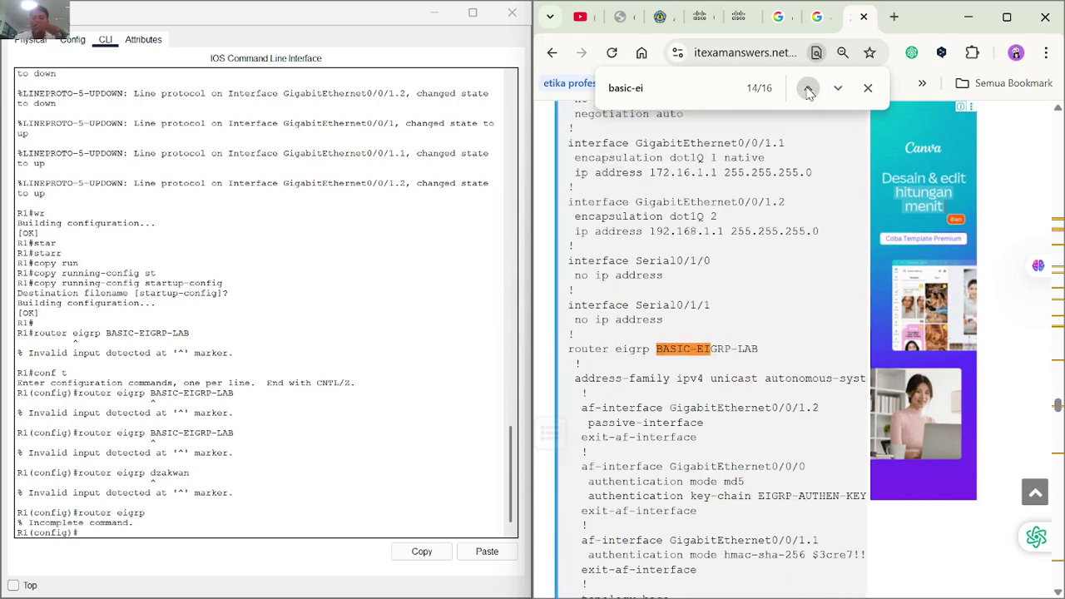
# Review Router R1's final configuration from its beginning down to the router eigrp BASIC-EIGRP-LAB line.
pyautogui.scroll(3, 731, 199)
pyautogui.scroll(10, 730, 200)
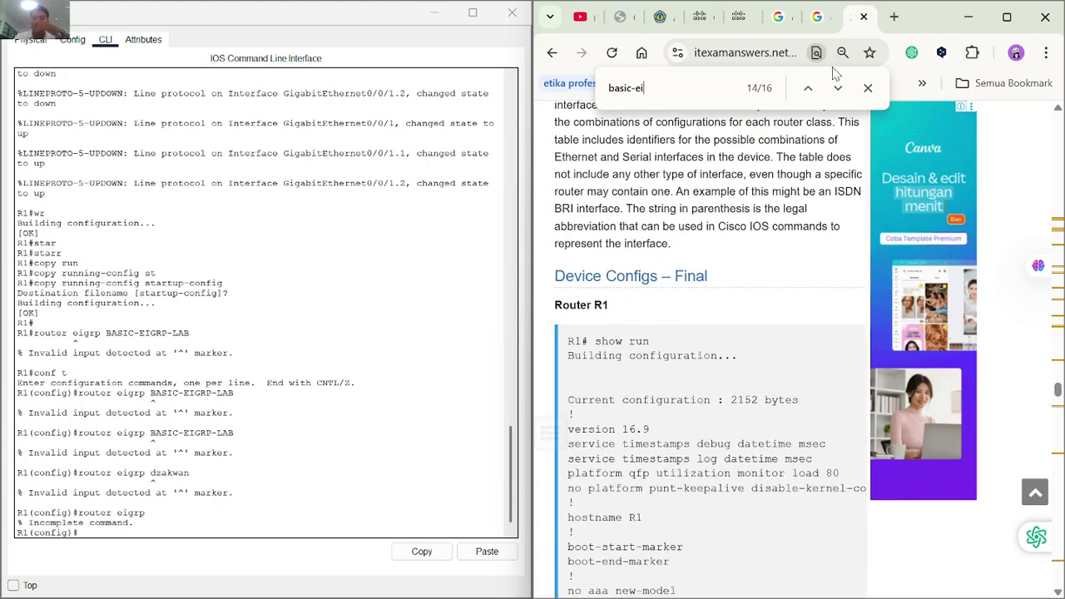
pyautogui.scroll(-5, 722, 356)
pyautogui.scroll(-4, 722, 356)
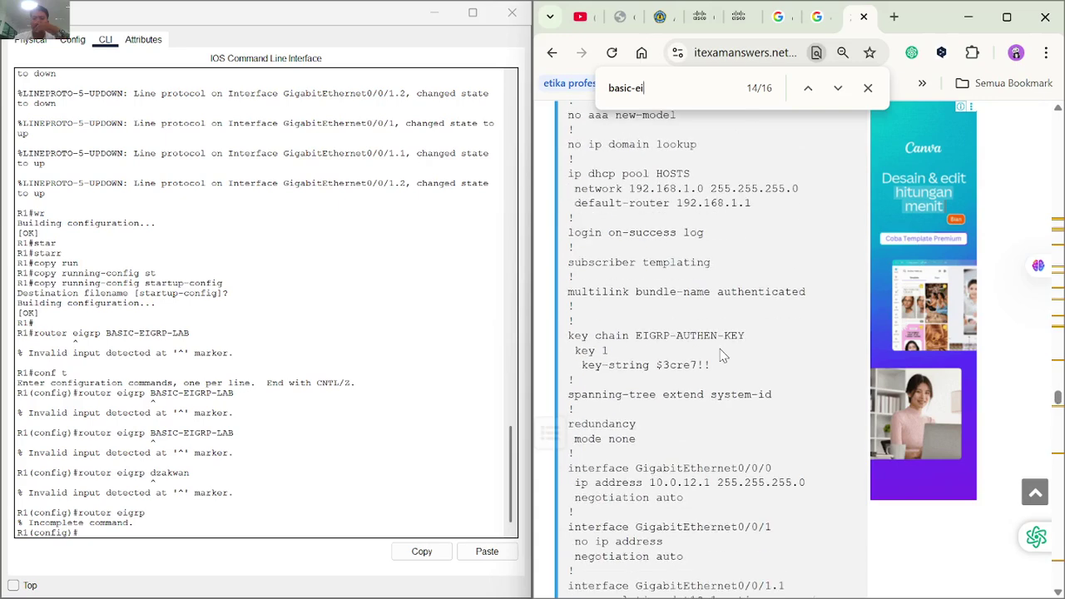
pyautogui.scroll(-3, 723, 357)
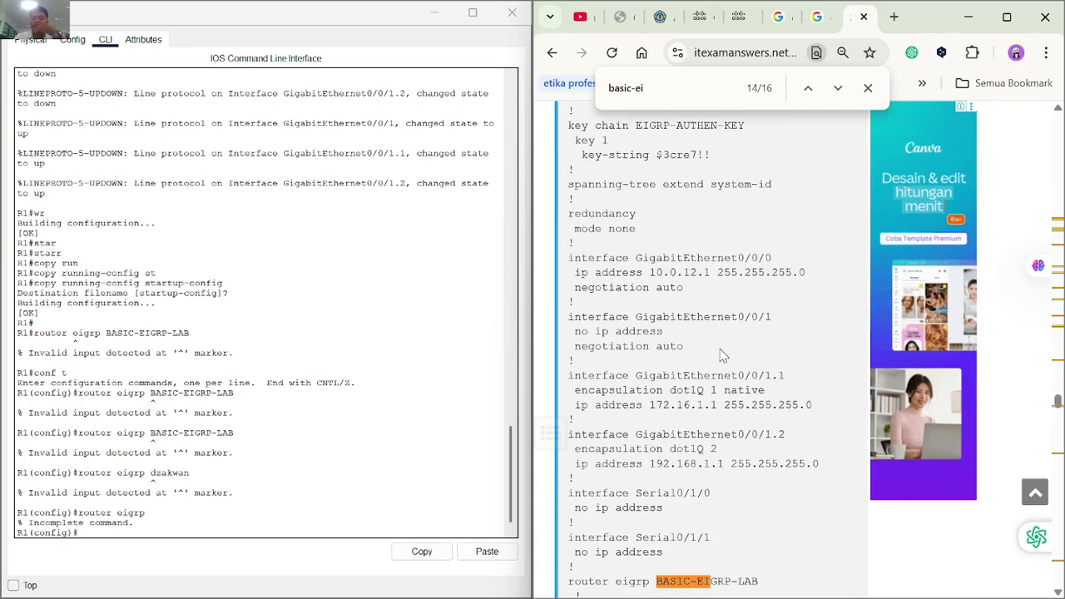
# Go to the next basic-ei match and examine the BASIC-EIGRP-LAB section in Router R3's final configuration.
pyautogui.click(838, 89)
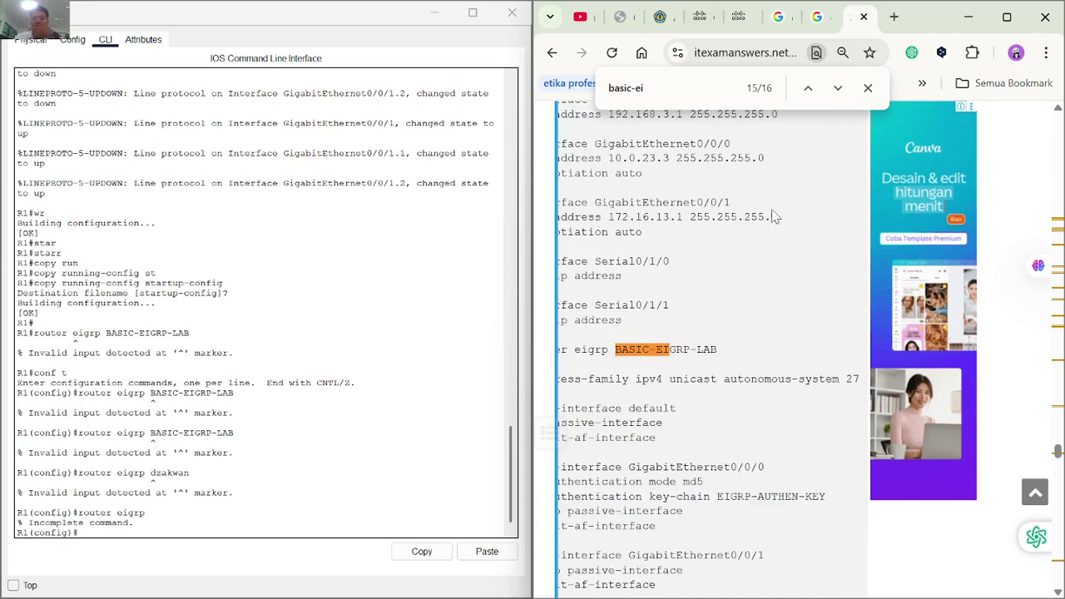
pyautogui.hscroll(-1, 703, 383)
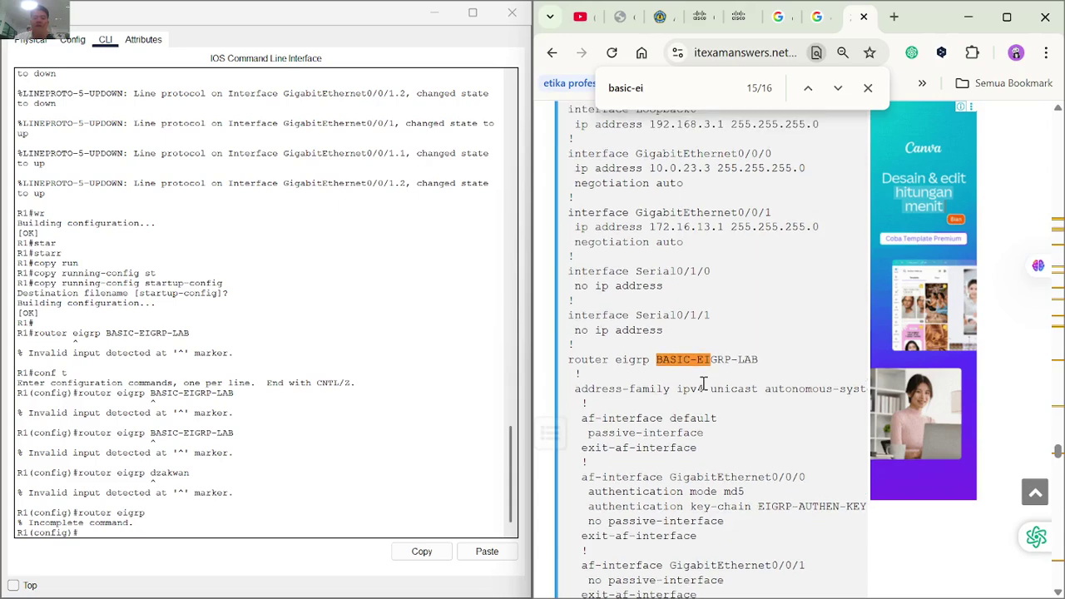
pyautogui.scroll(-1, 703, 383)
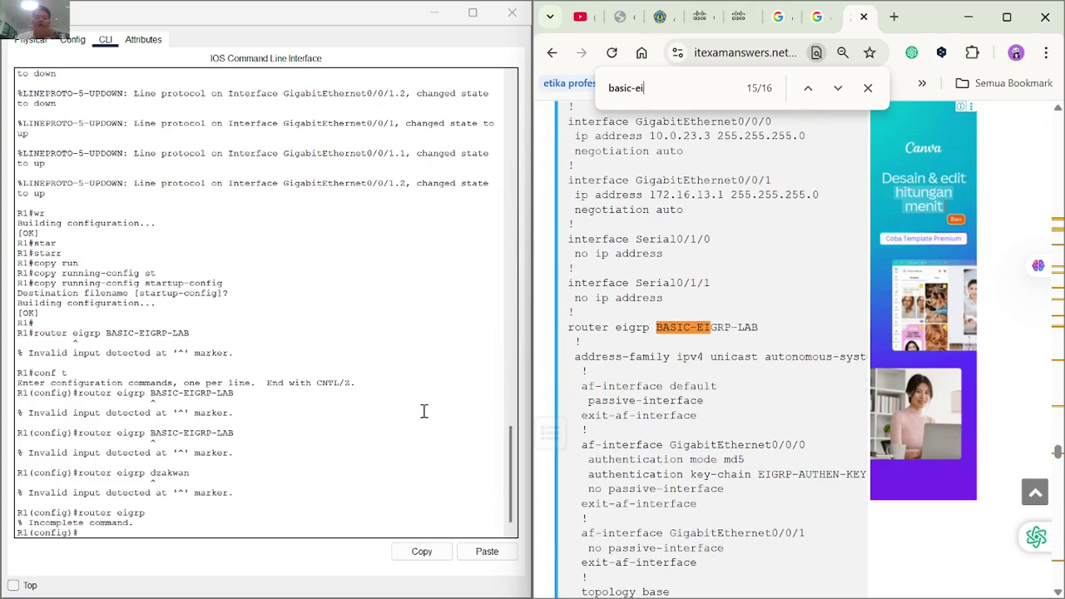
pyautogui.click(200, 523)
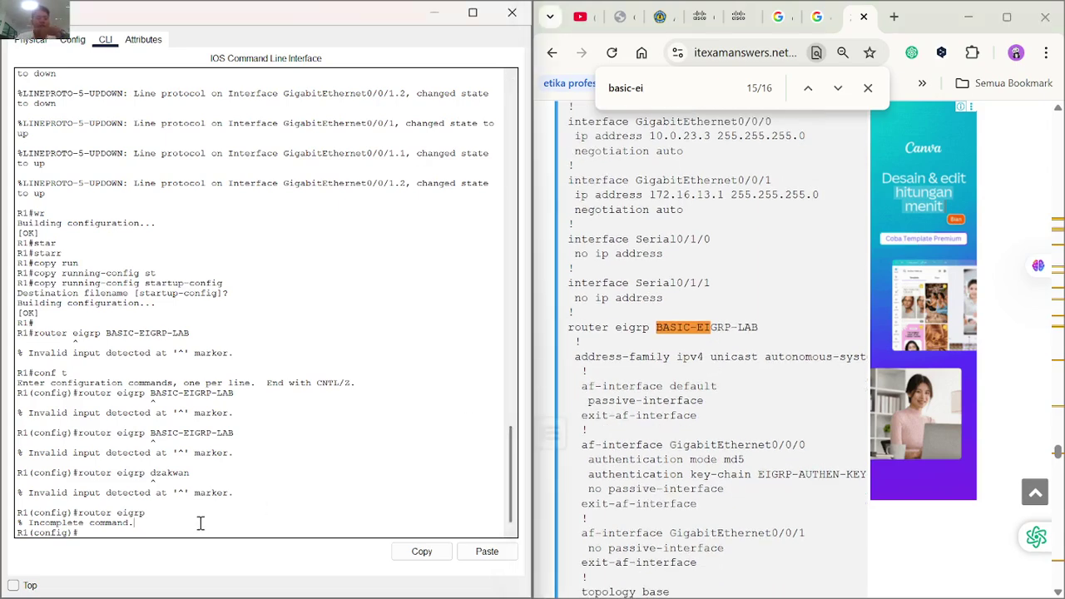
pyautogui.hotkey('alt', 'Tab')
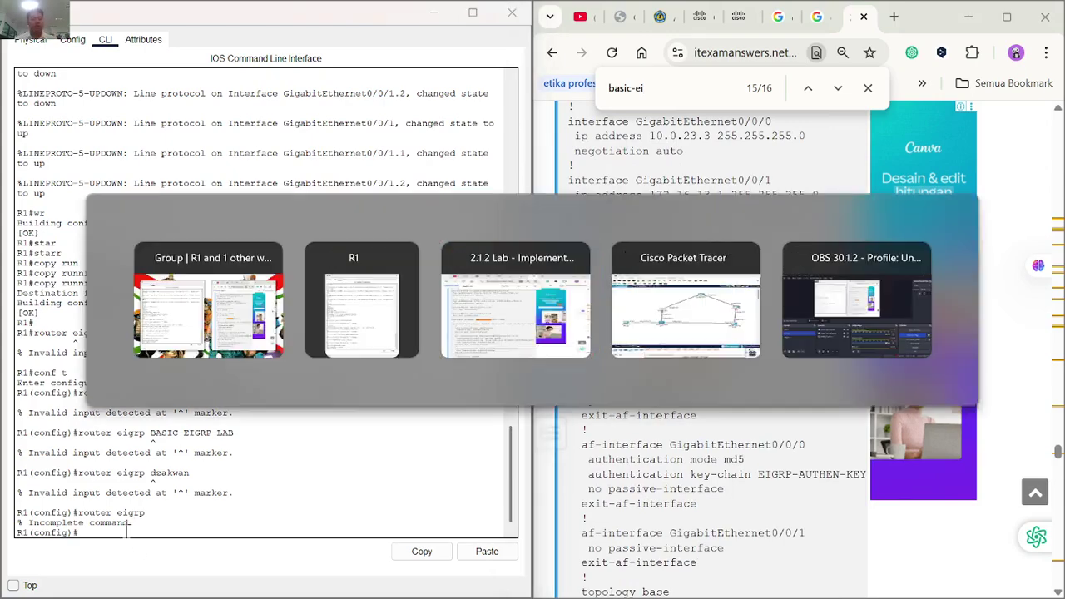
pyautogui.hotkey('alt', 'Tab')
pyautogui.hotkey('alt', 'Tab')
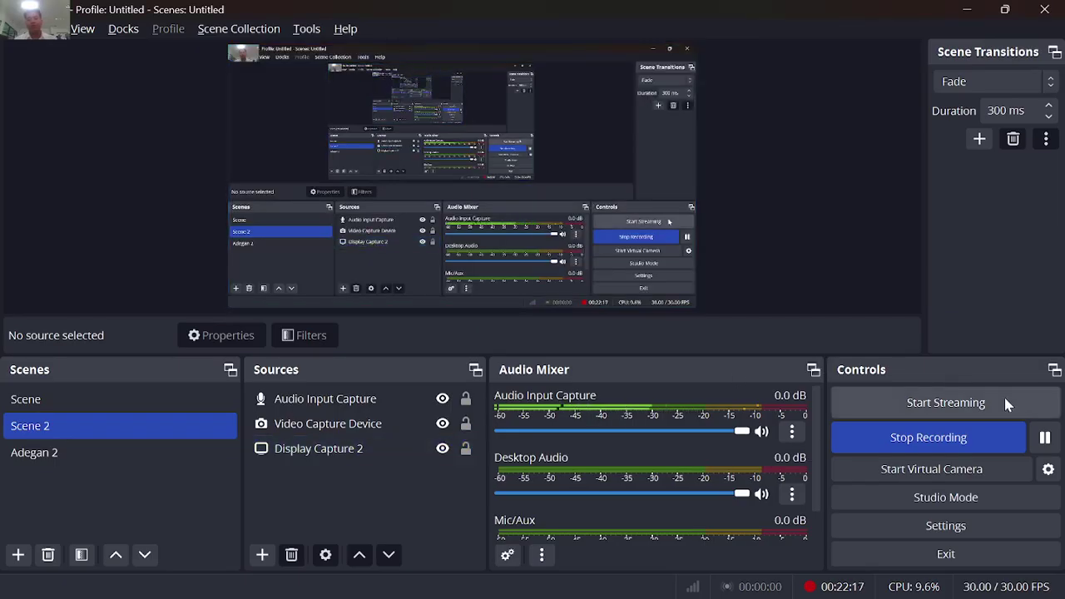
pyautogui.click(1043, 437)
pyautogui.click(1043, 437)
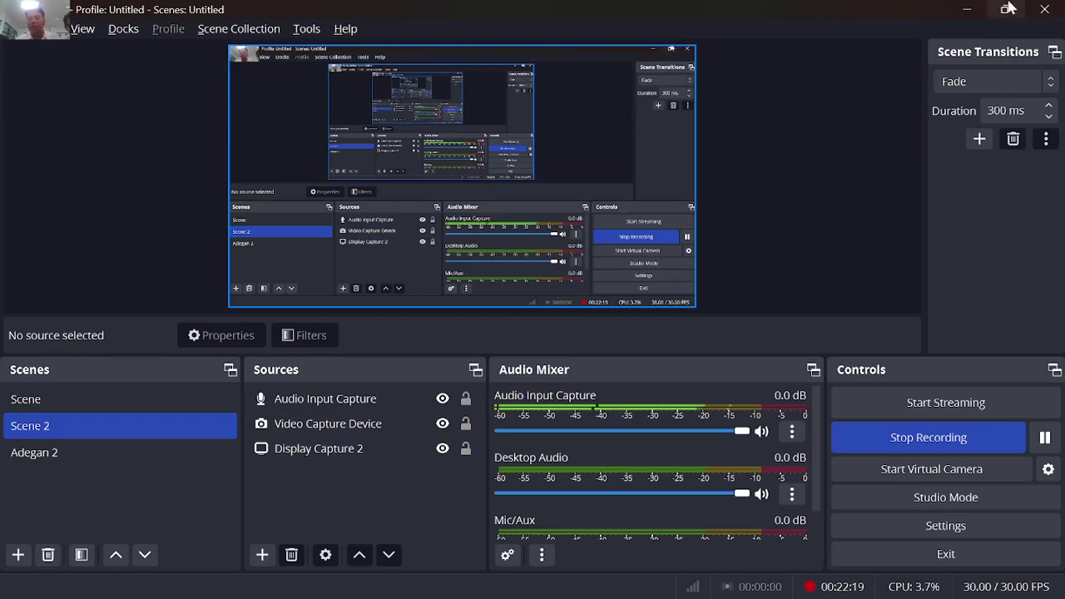
pyautogui.click(965, 8)
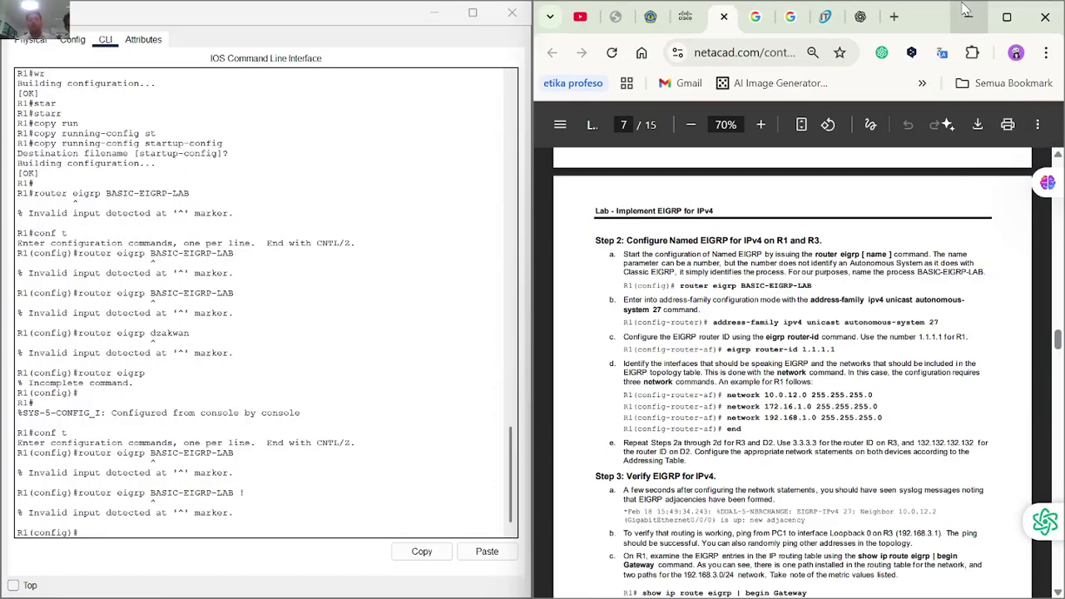
# Review ChatGPT's explanation of classic versus Named EIGRP support in Packet Tracer, and return to the Cisco lab document.
pyautogui.click(860, 16)
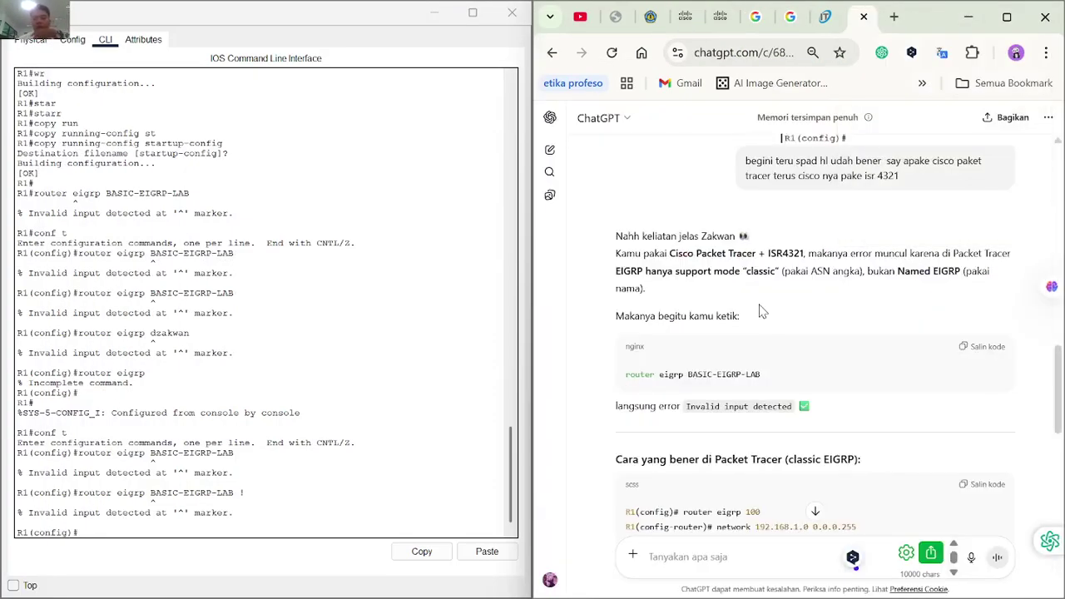
pyautogui.scroll(-1, 786, 333)
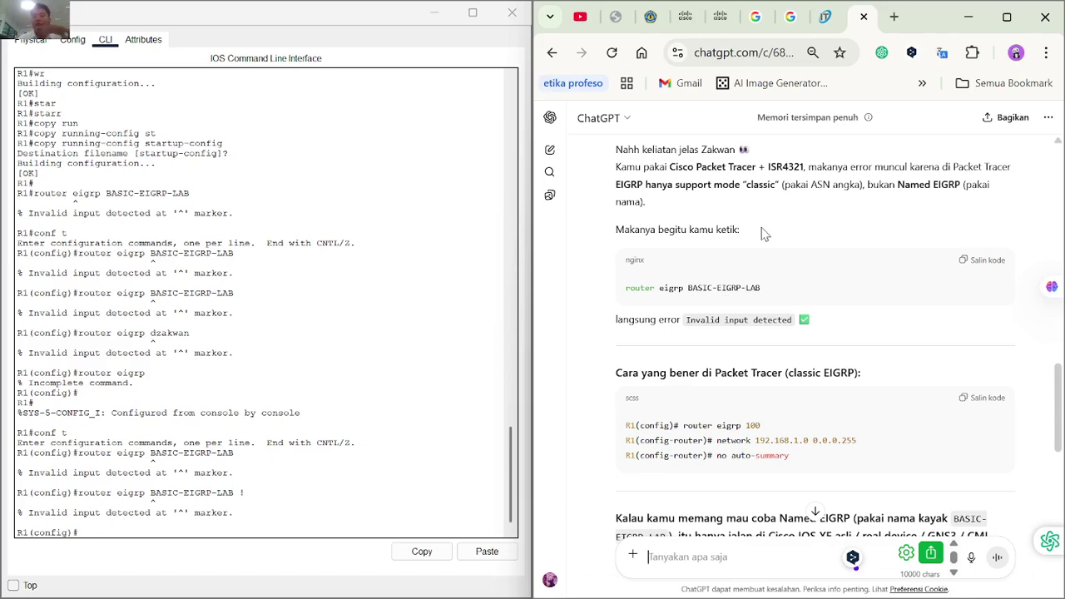
pyautogui.scroll(-1, 762, 234)
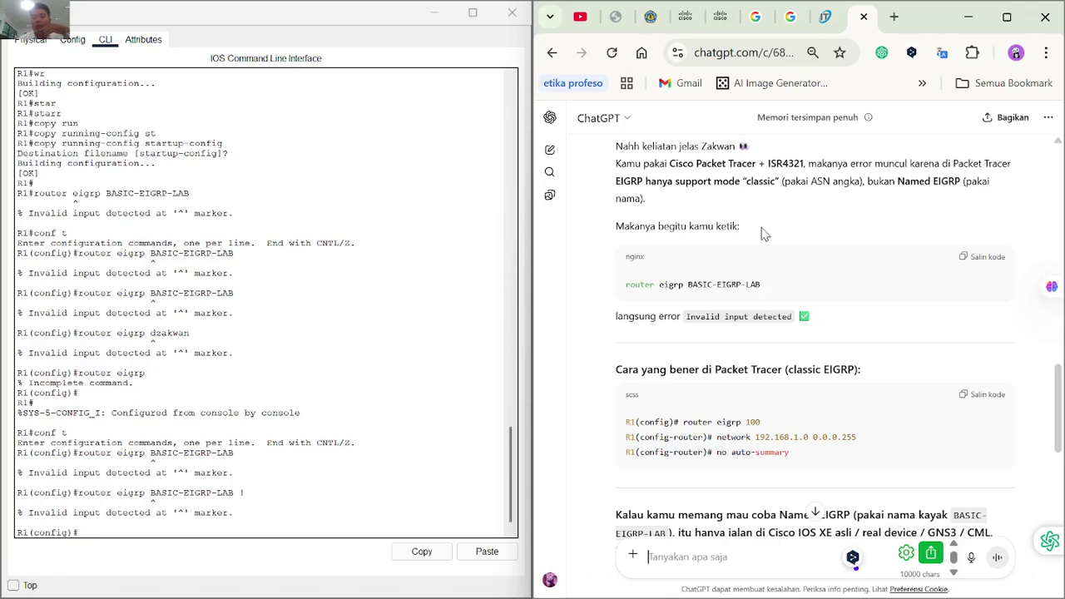
pyautogui.scroll(-1, 762, 234)
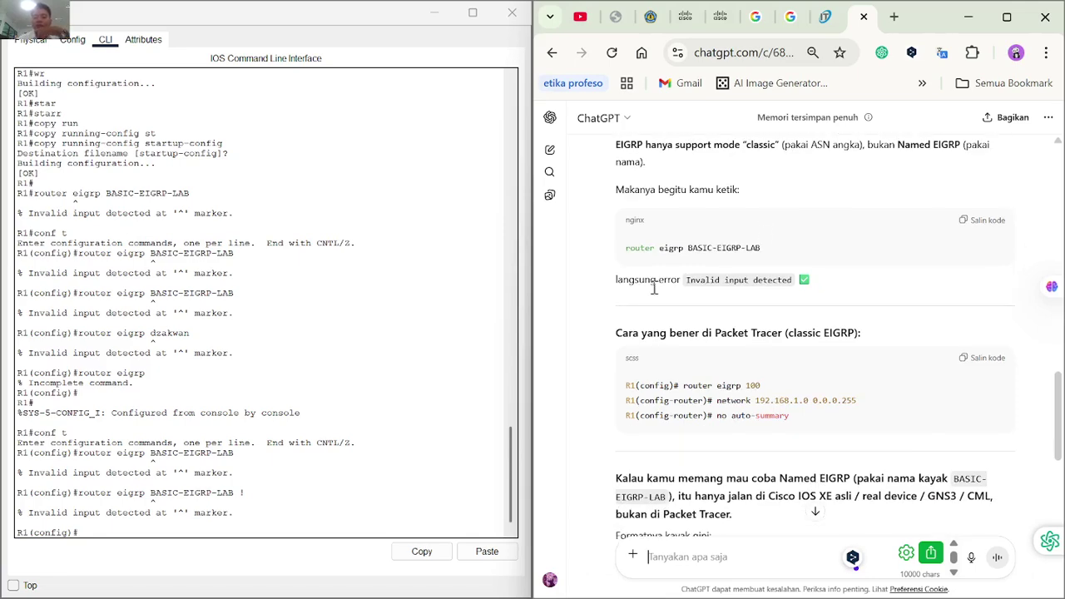
pyautogui.scroll(-4, 699, 280)
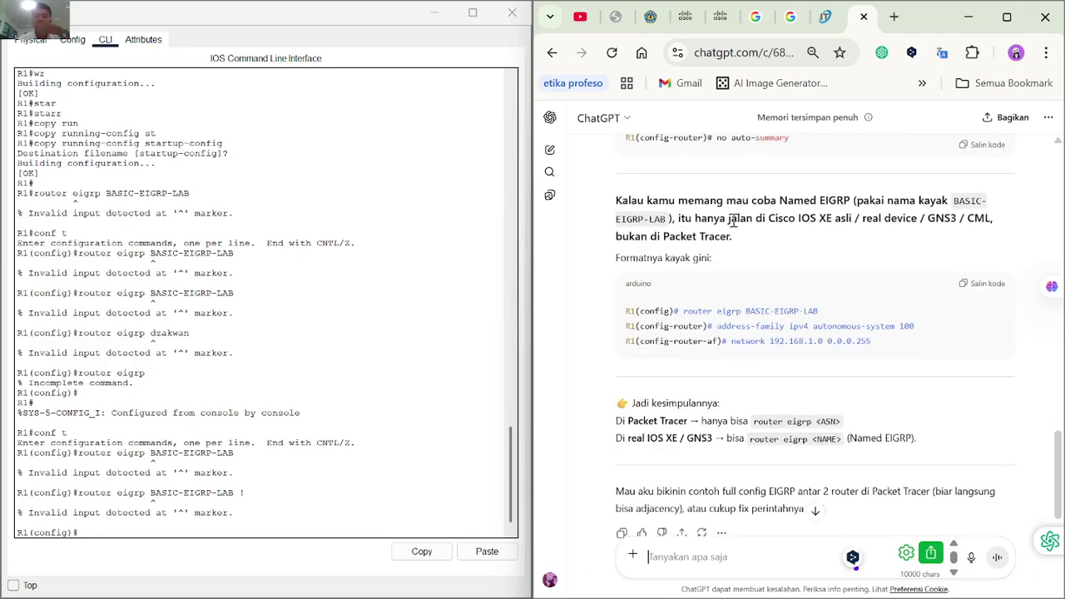
pyautogui.scroll(3, 699, 280)
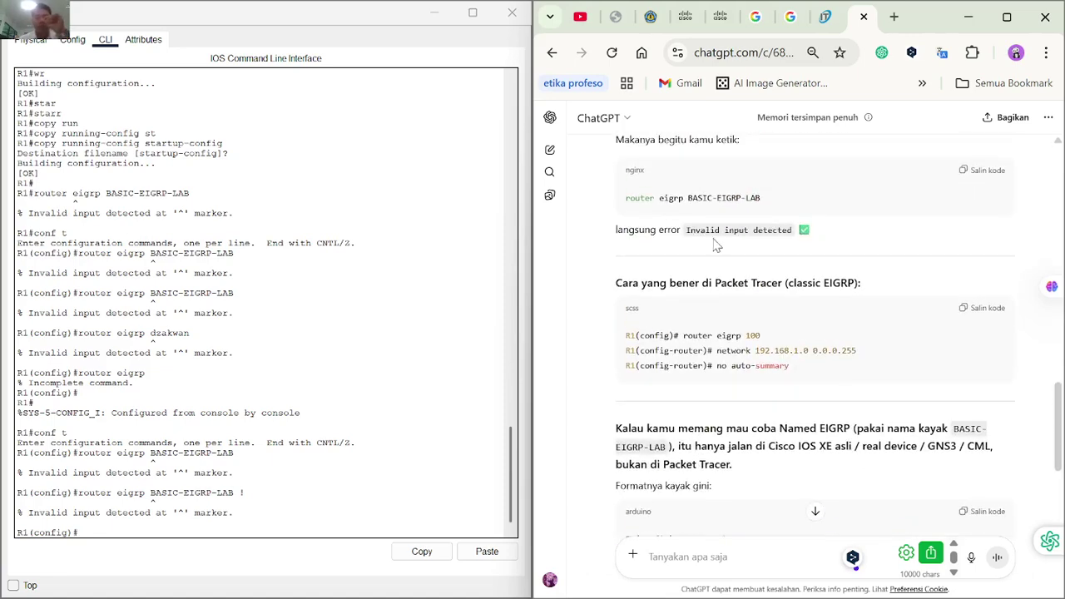
pyautogui.click(718, 17)
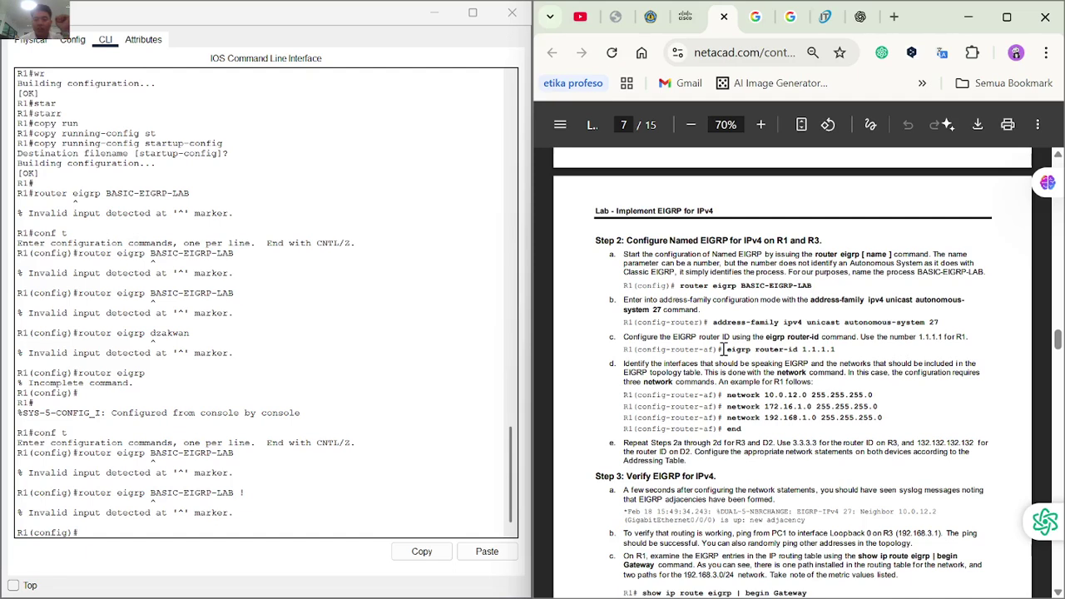
# Enter EIGRP router configuration on R1 in classic mode with the command router eigrp 27.
pyautogui.click(203, 519)
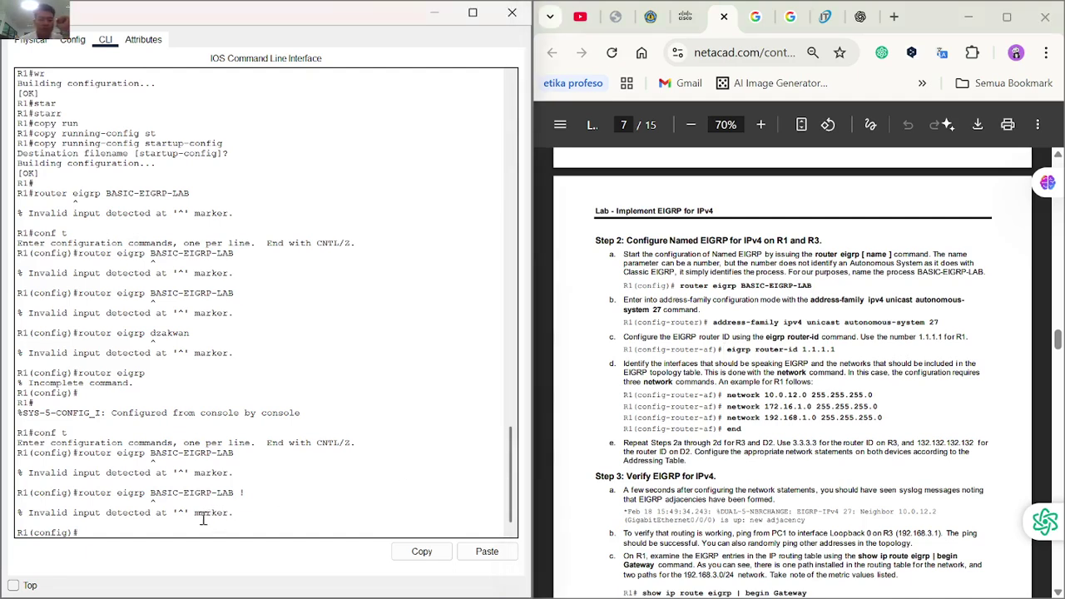
pyautogui.press('Up')
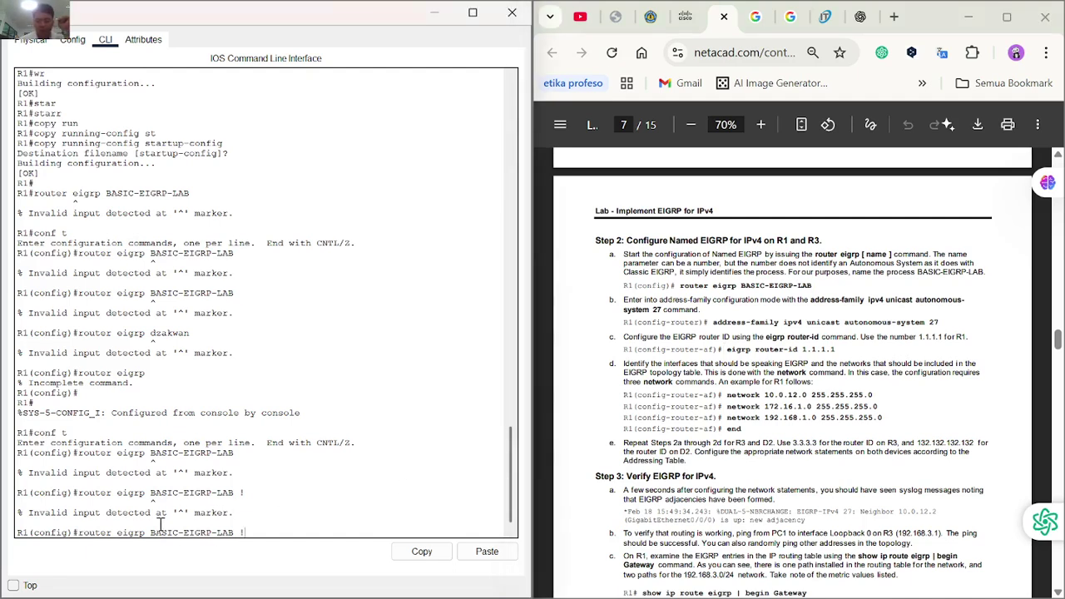
pyautogui.press('BackSpace')
pyautogui.press('BackSpace')
pyautogui.press('BackSpace')
pyautogui.press('BackSpace')
pyautogui.press('BackSpace')
pyautogui.press('BackSpace')
pyautogui.press('BackSpace')
pyautogui.press('BackSpace')
pyautogui.press('BackSpace')
pyautogui.press('BackSpace')
pyautogui.press('BackSpace')
pyautogui.press('BackSpace')
pyautogui.press('BackSpace')
pyautogui.press('BackSpace')
pyautogui.press('BackSpace')
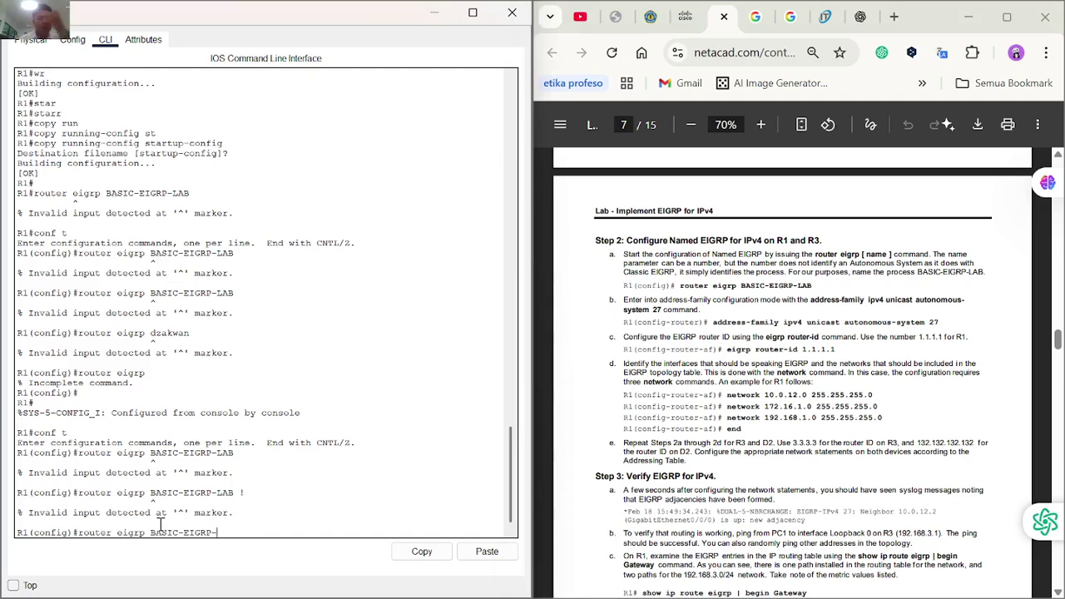
pyautogui.write('2')
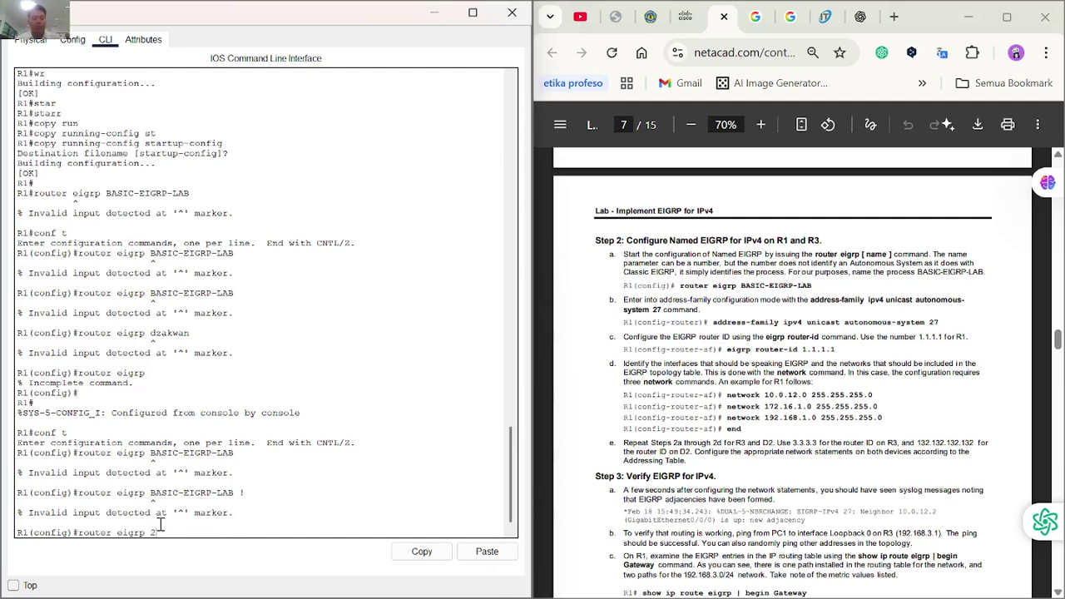
pyautogui.write('7')
pyautogui.press('Return')
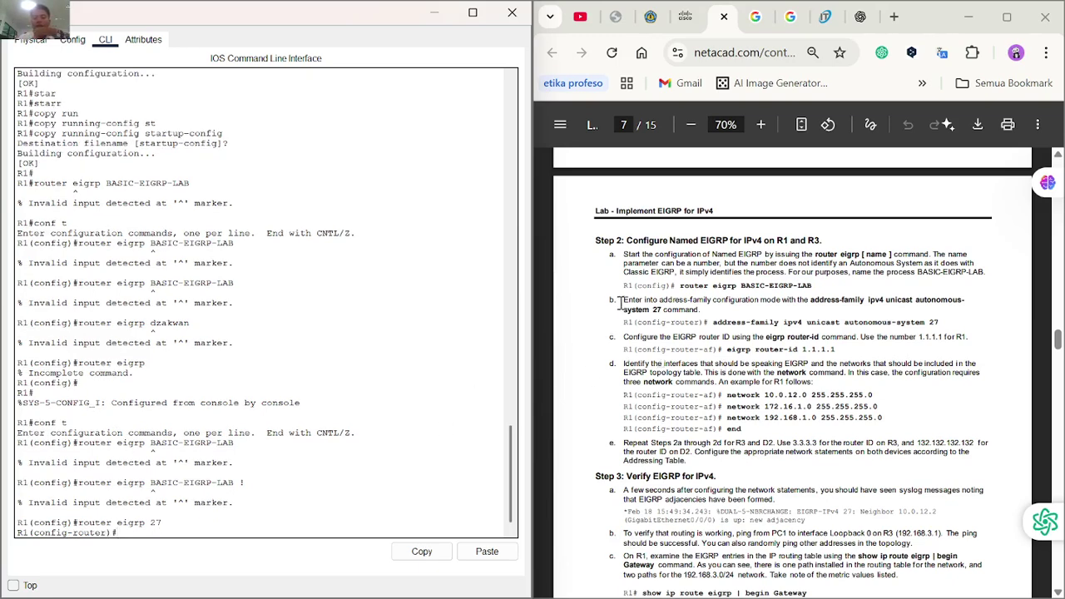
# Set R1's EIGRP router ID to 1.1.1.1 with the eigrp router-id command.
pyautogui.moveTo(620, 301); pyautogui.dragTo(940, 324)
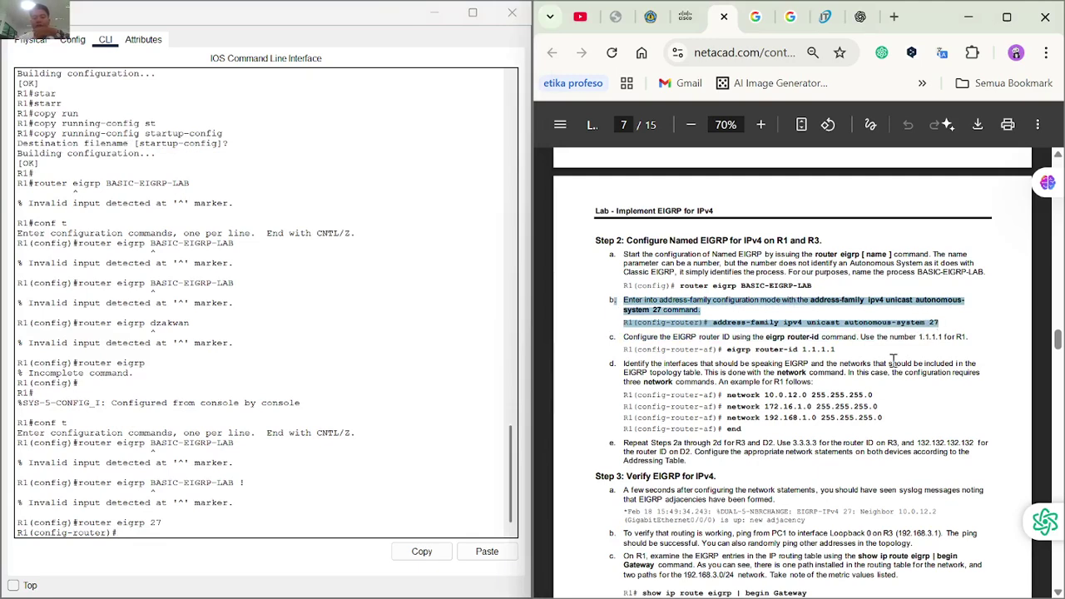
pyautogui.click(867, 379)
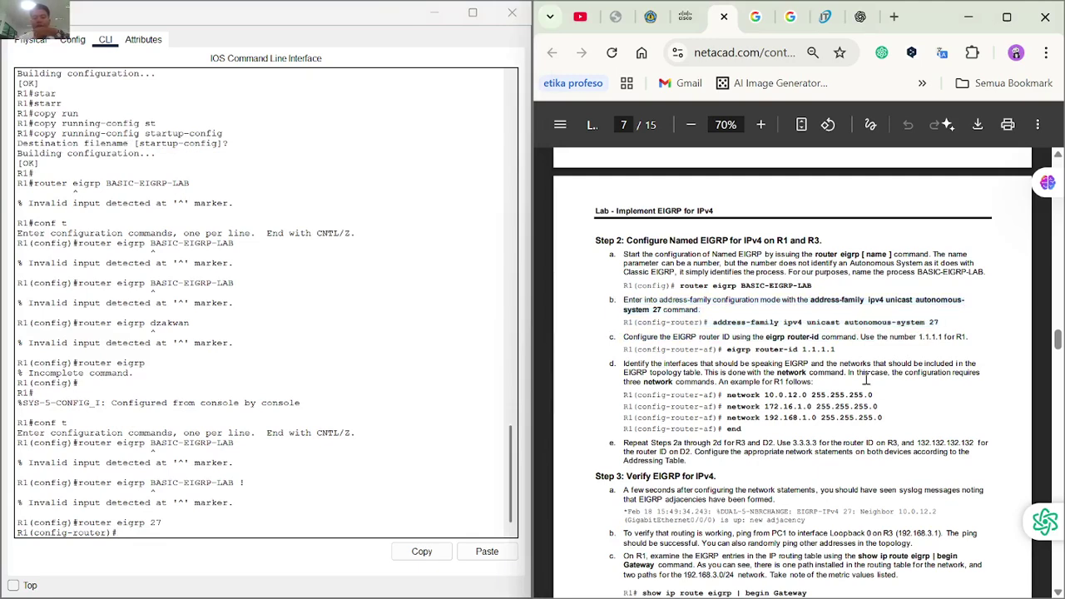
pyautogui.click(143, 532)
pyautogui.write('eigrp')
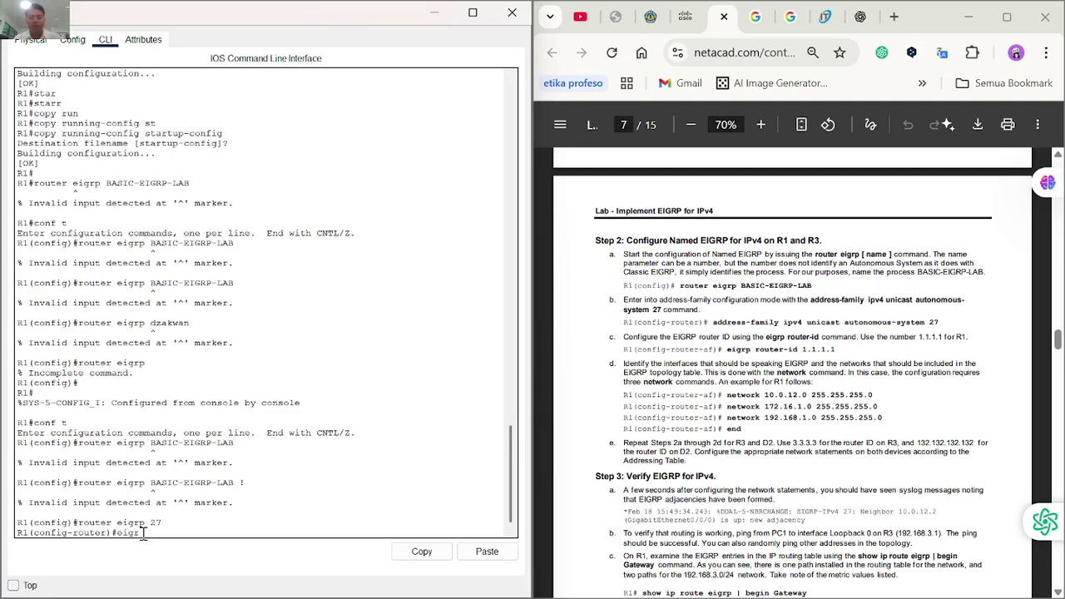
pyautogui.write(' rou')
pyautogui.press('Tab')
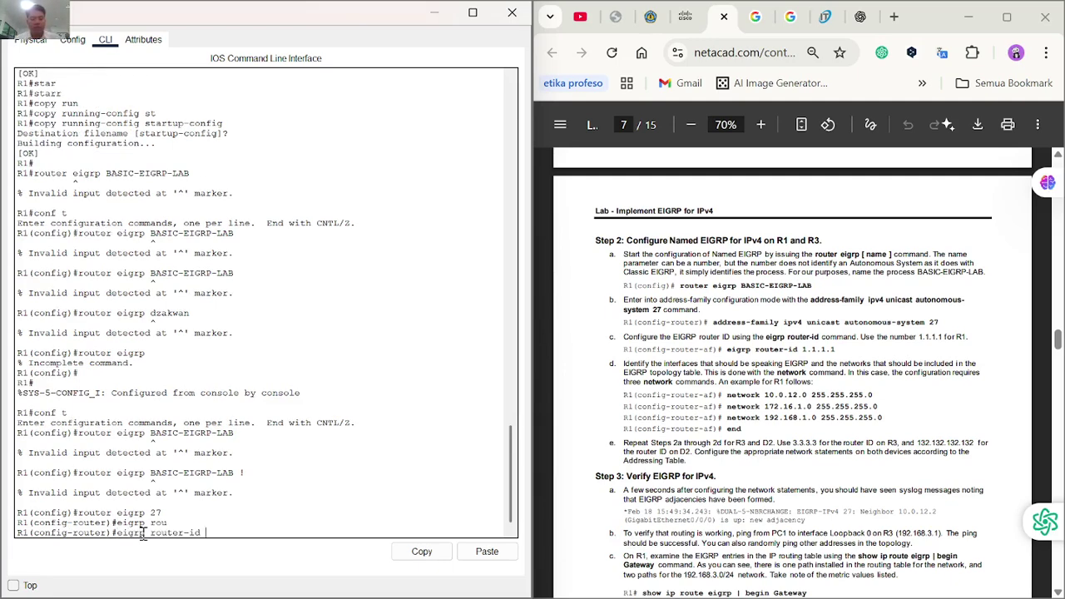
pyautogui.write('1.1.1.1')
pyautogui.press('Return')
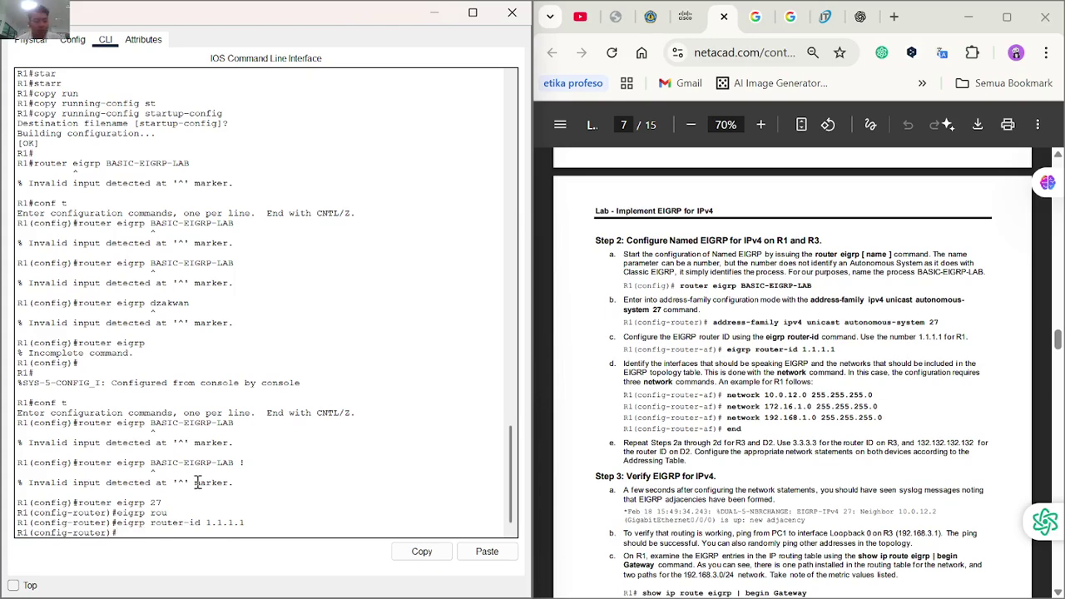
pyautogui.scroll(-1, 198, 483)
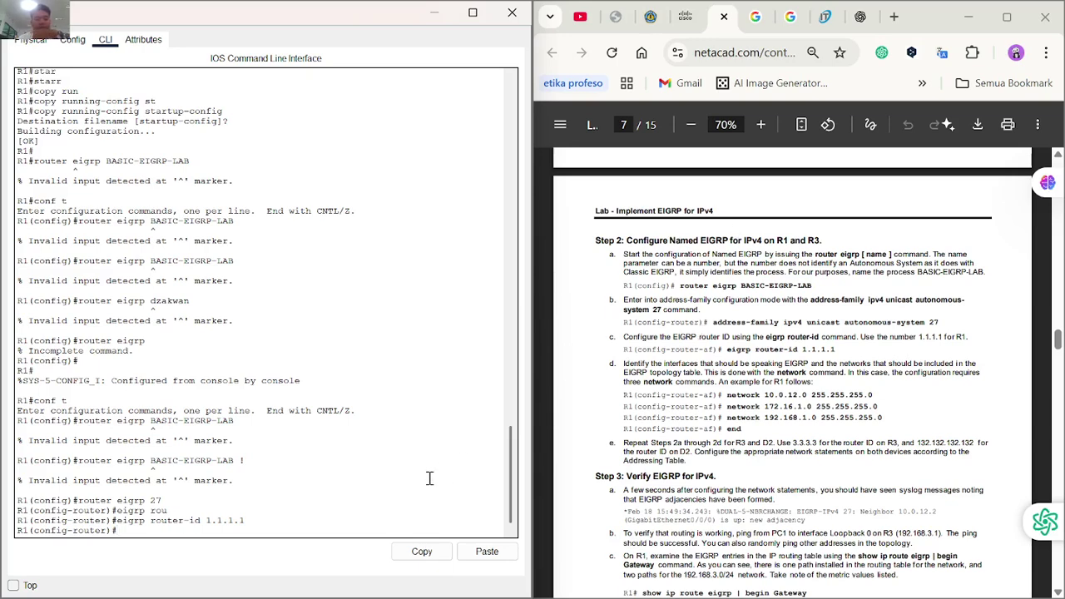
pyautogui.write('add')
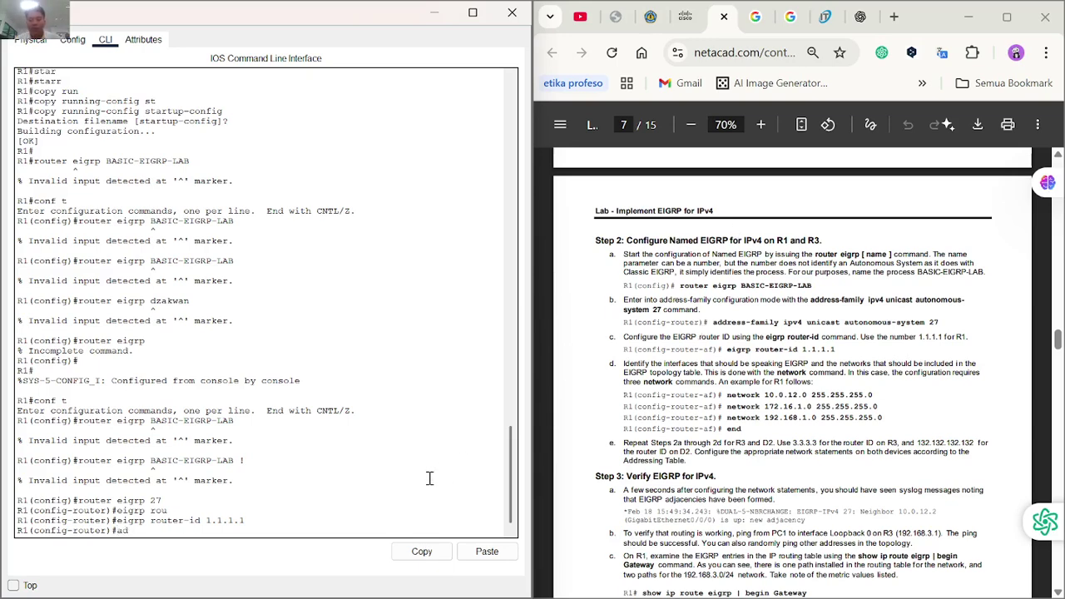
pyautogui.press('Tab')
pyautogui.write('re')
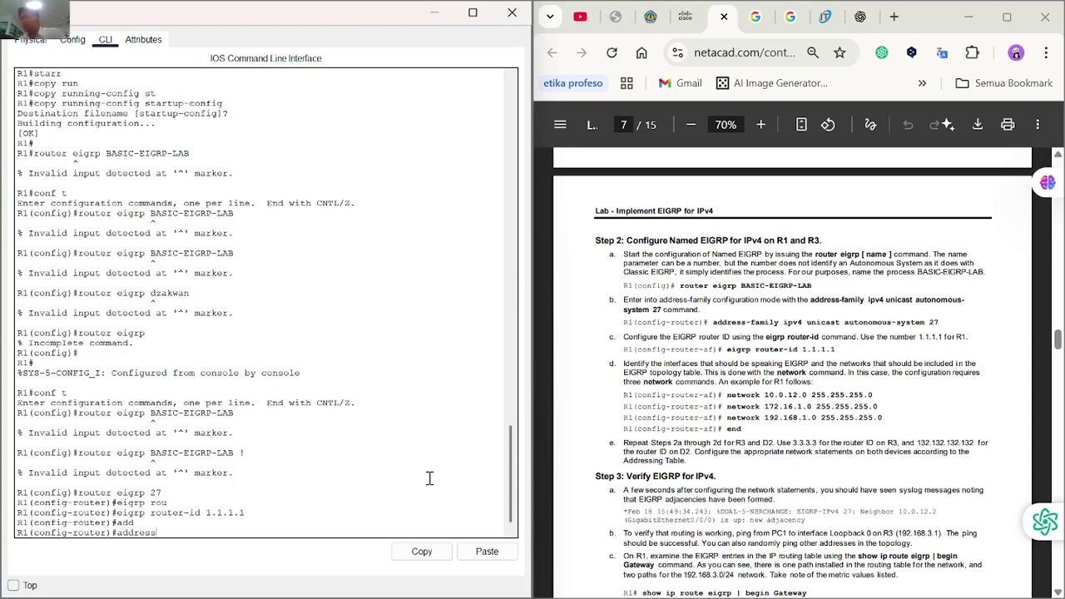
pyautogui.press('BackSpace')
pyautogui.press('BackSpace')
pyautogui.press('BackSpace')
pyautogui.press('BackSpace')
pyautogui.press('BackSpace')
pyautogui.press('BackSpace')
pyautogui.press('BackSpace')
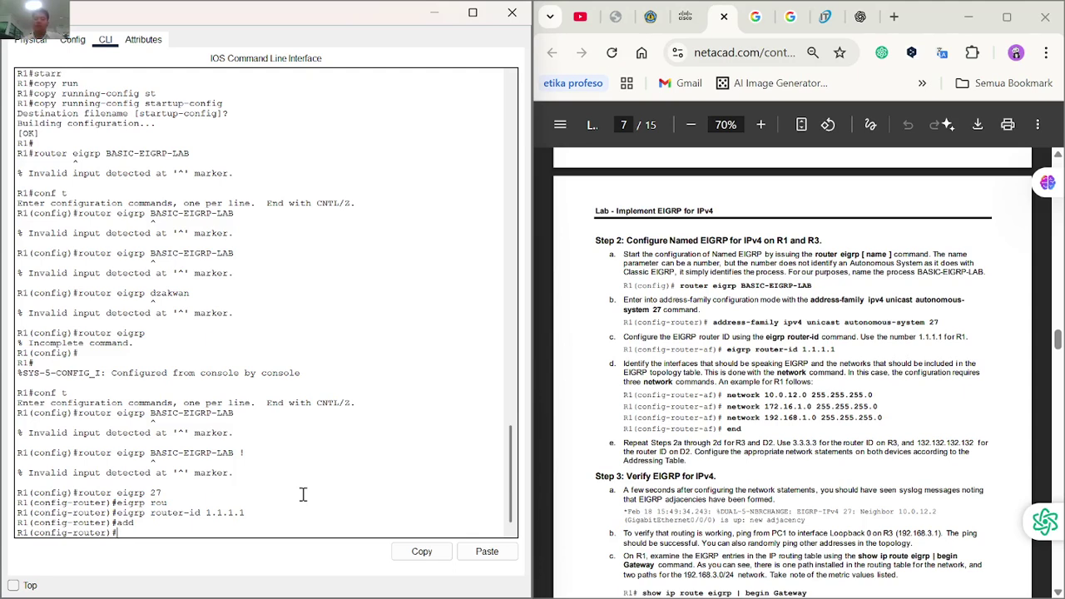
# Add network 10.0.12.0 255.255.255.0 to R1's EIGRP 27 process.
pyautogui.write('network')
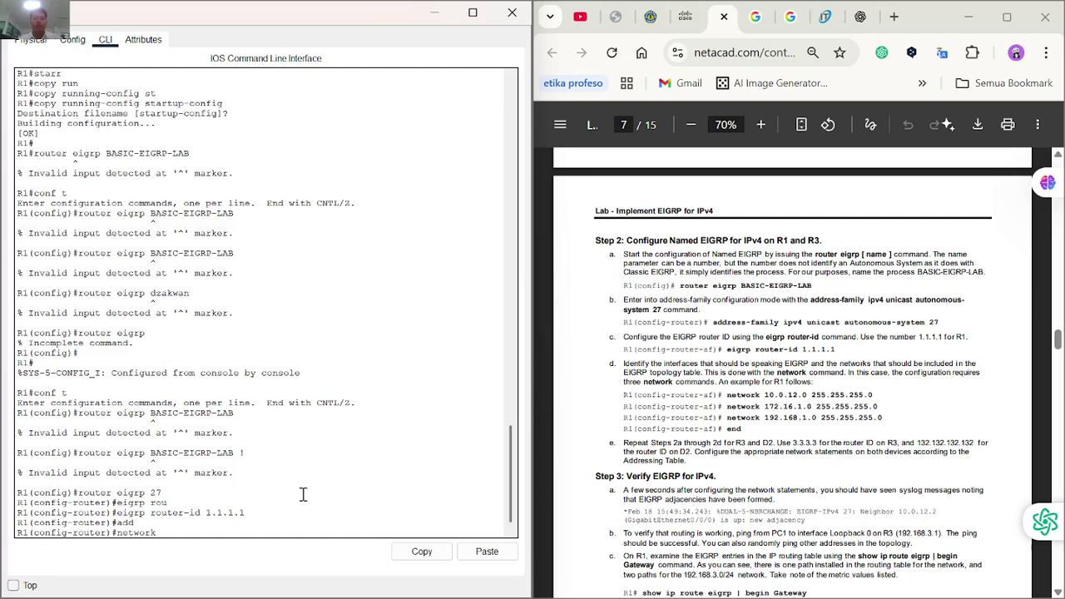
pyautogui.write('10.0.12.0 255.255.25')
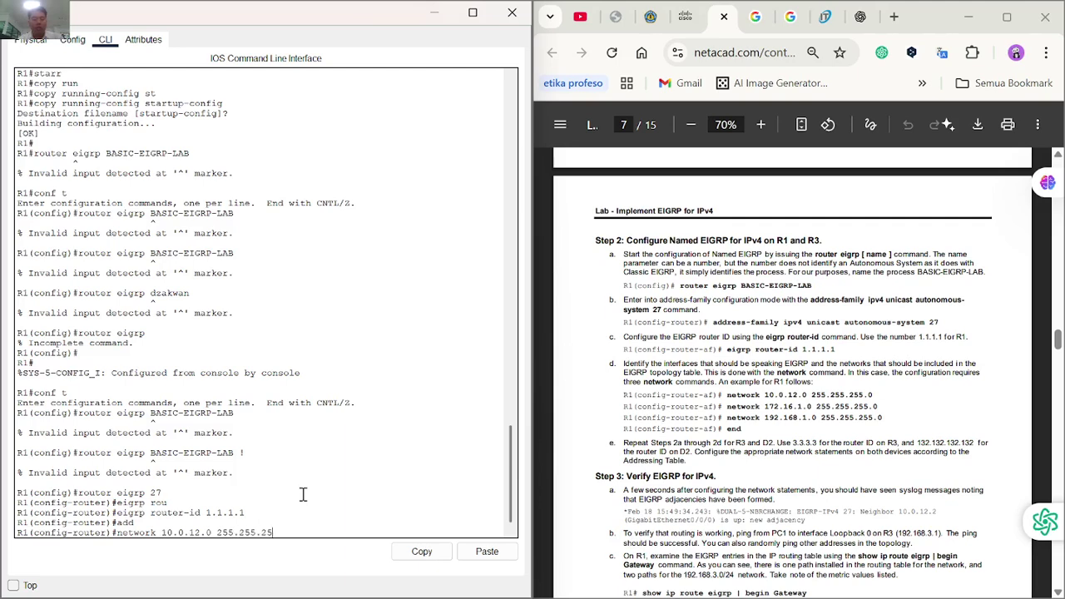
pyautogui.write('5.0')
pyautogui.press('Return')
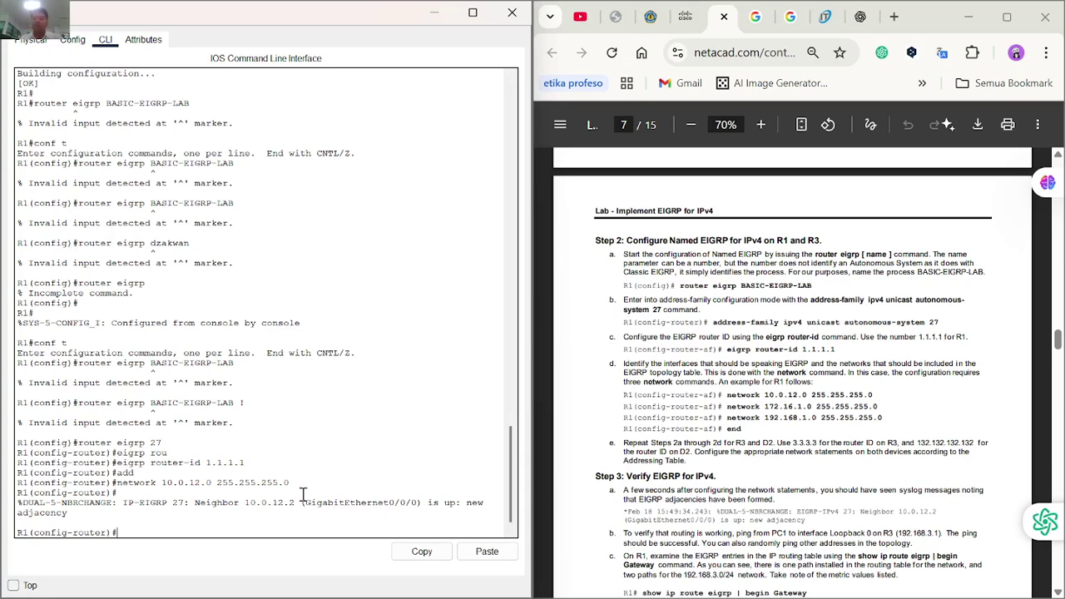
# Reuse the previous network command to add network 172.16.1.0 255.255.255.0 to R1's EIGRP 27 process.
pyautogui.press('Up')
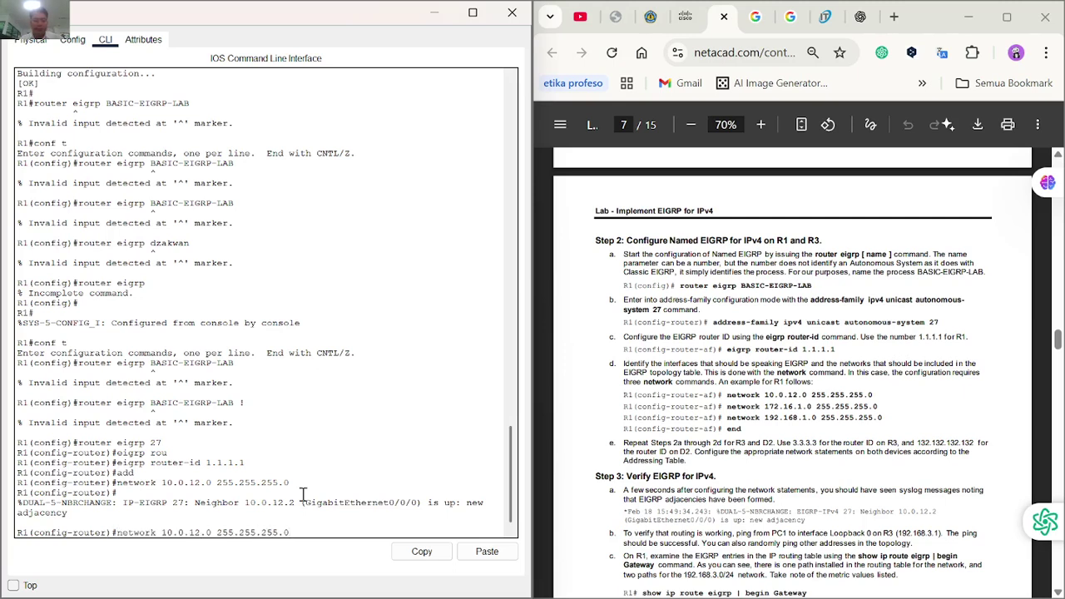
pyautogui.press('BackSpace')
pyautogui.press('BackSpace')
pyautogui.press('BackSpace')
pyautogui.press('BackSpace')
pyautogui.write('172.16.1')
pyautogui.press('Return')
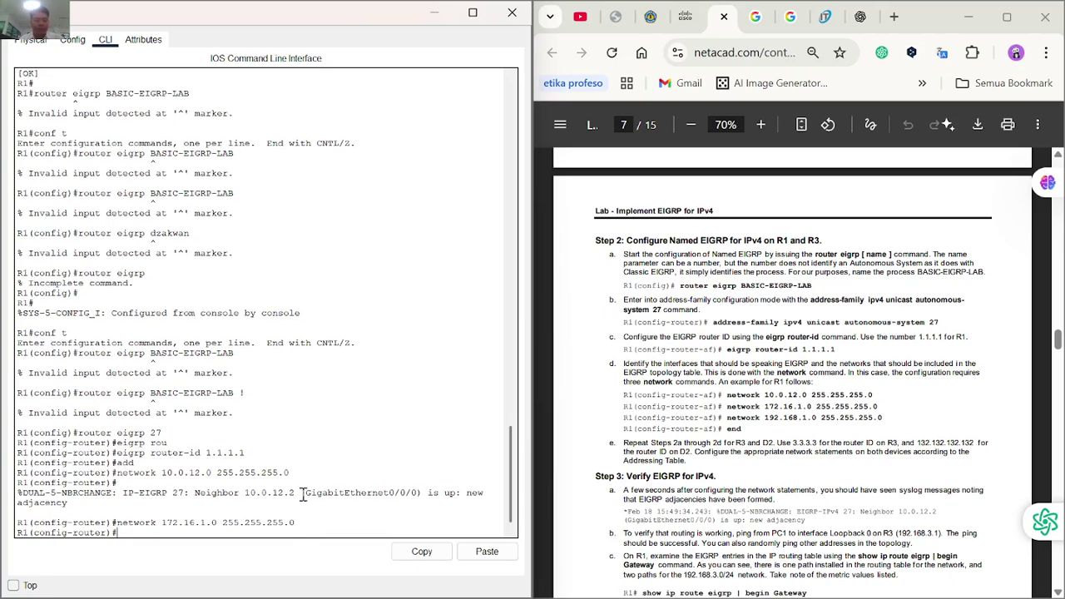
# Add network 192.168.1.0 255.255.255.0 to R1's EIGRP 27 process and leave configuration mode with the end command.
pyautogui.press('Up')
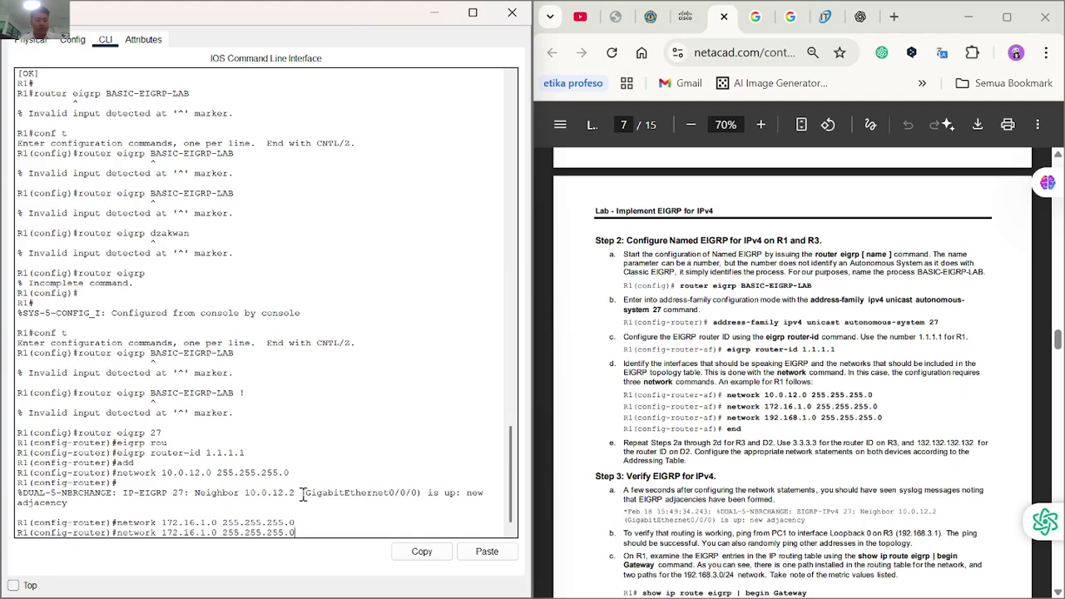
pyautogui.press('Left')
pyautogui.press('Left')
pyautogui.press('Left')
pyautogui.press('Left')
pyautogui.press('Left')
pyautogui.press('Left')
pyautogui.write('8')
pyautogui.press('Left')
pyautogui.press('Left')
pyautogui.press('Left')
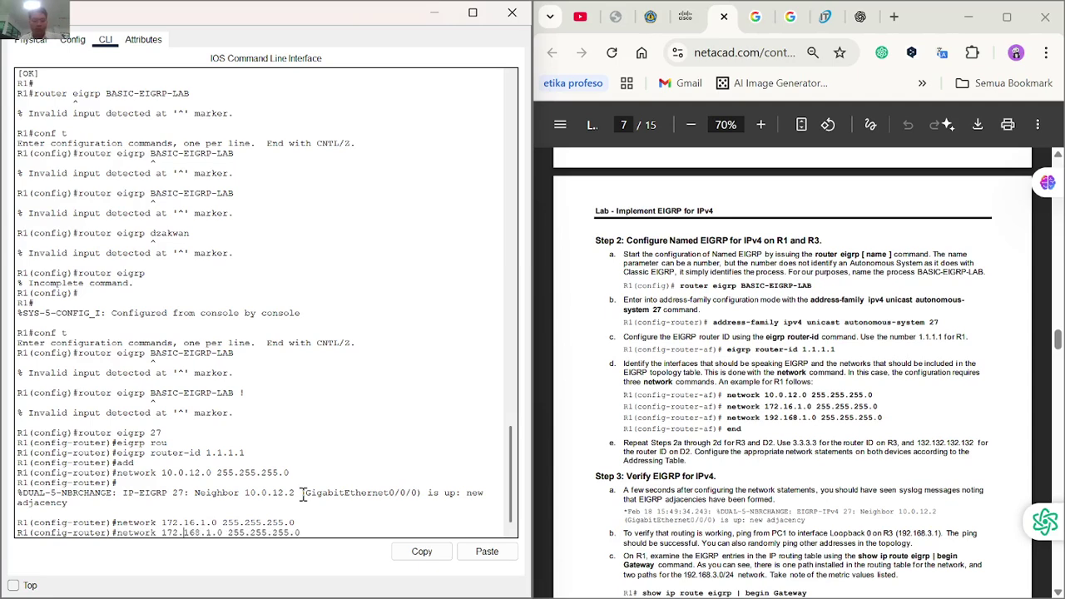
pyautogui.press('BackSpace')
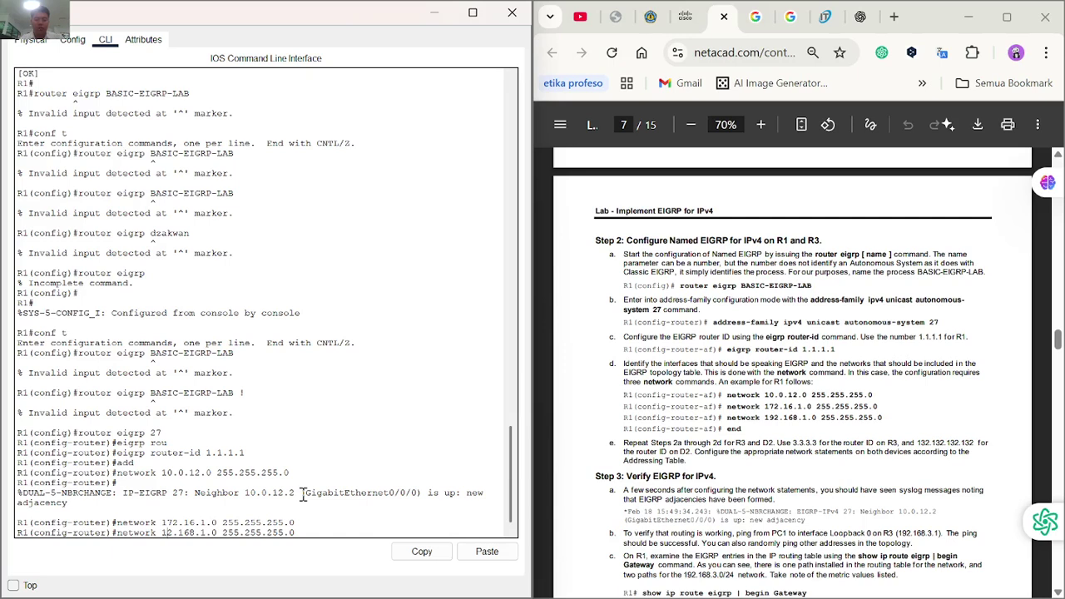
pyautogui.write('9')
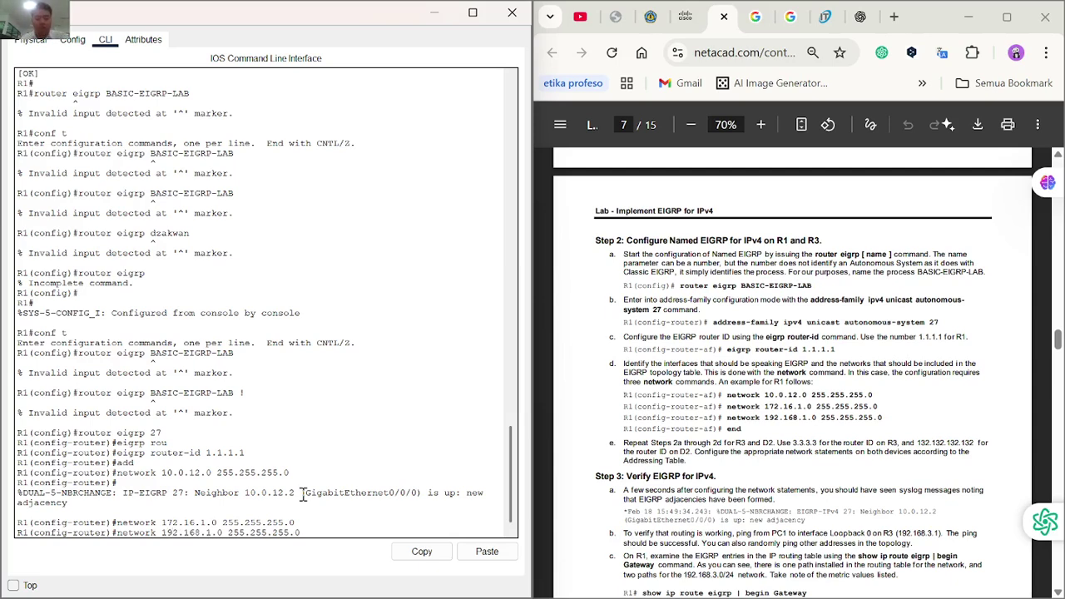
pyautogui.press('Return')
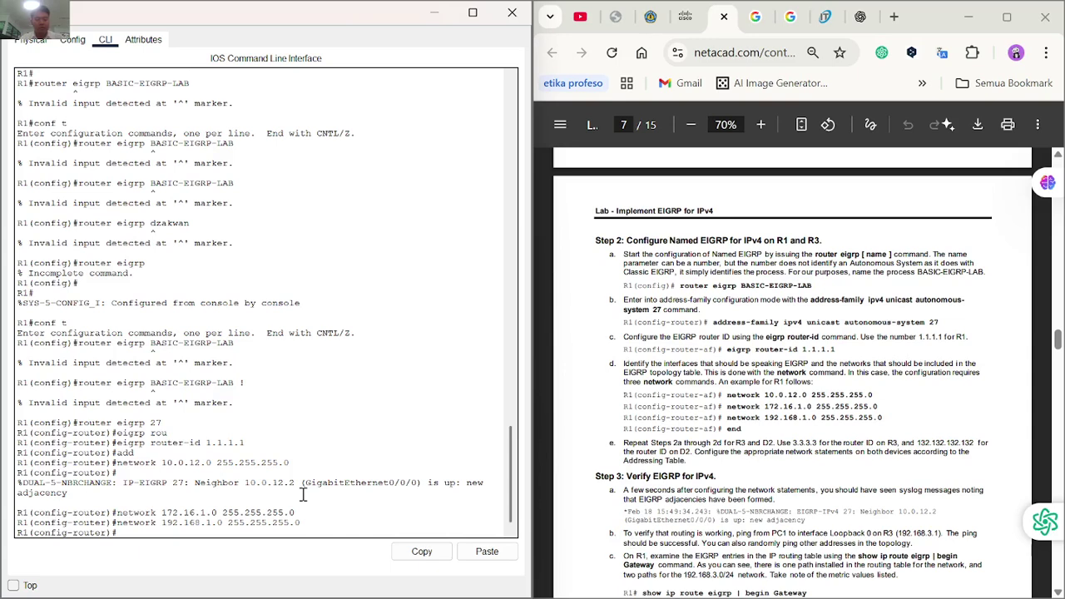
pyautogui.write('end')
pyautogui.press('Return')
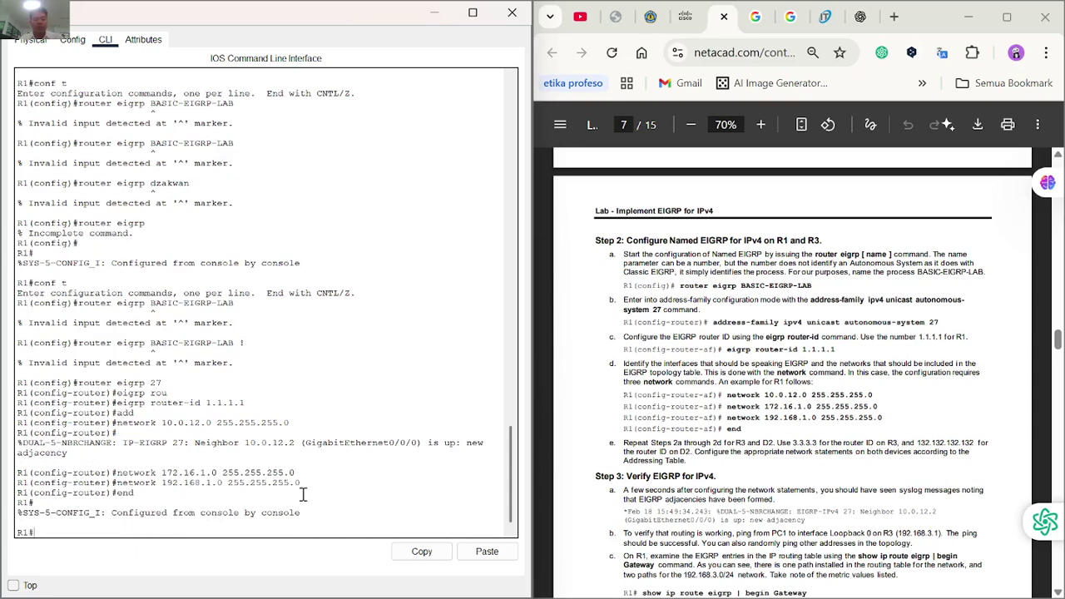
# Read the lab's Step 3 instructions for verifying EIGRP for IPv4, including the show ip route eigrp example.
pyautogui.scroll(-2, 676, 426)
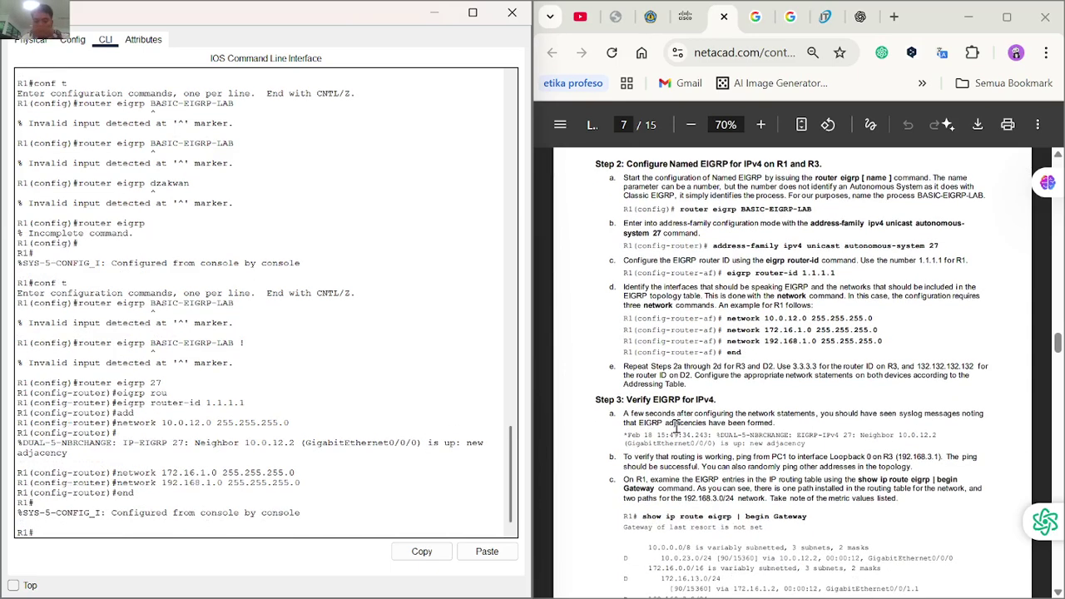
pyautogui.scroll(-1, 676, 426)
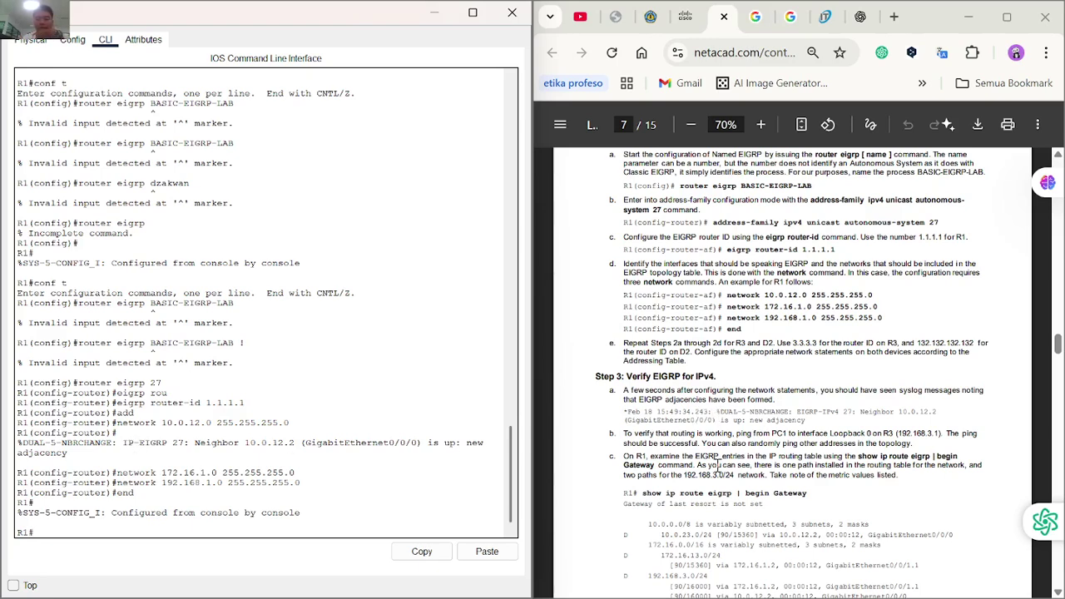
pyautogui.scroll(-1, 718, 469)
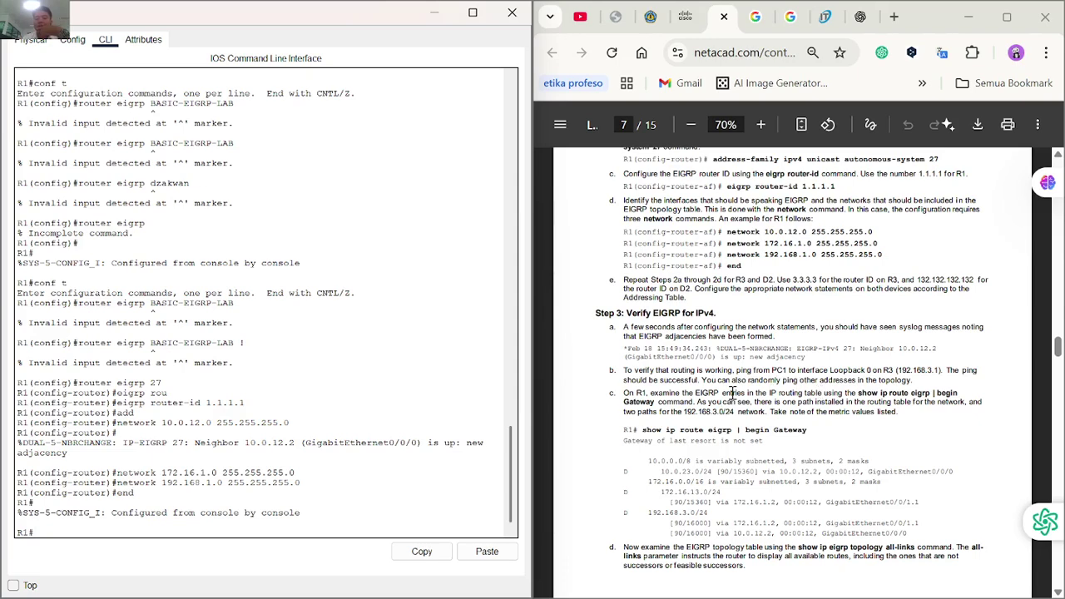
# Check PC0's IP configuration for its IPv4 address, subnet mask and default gateway.
pyautogui.click(432, 13)
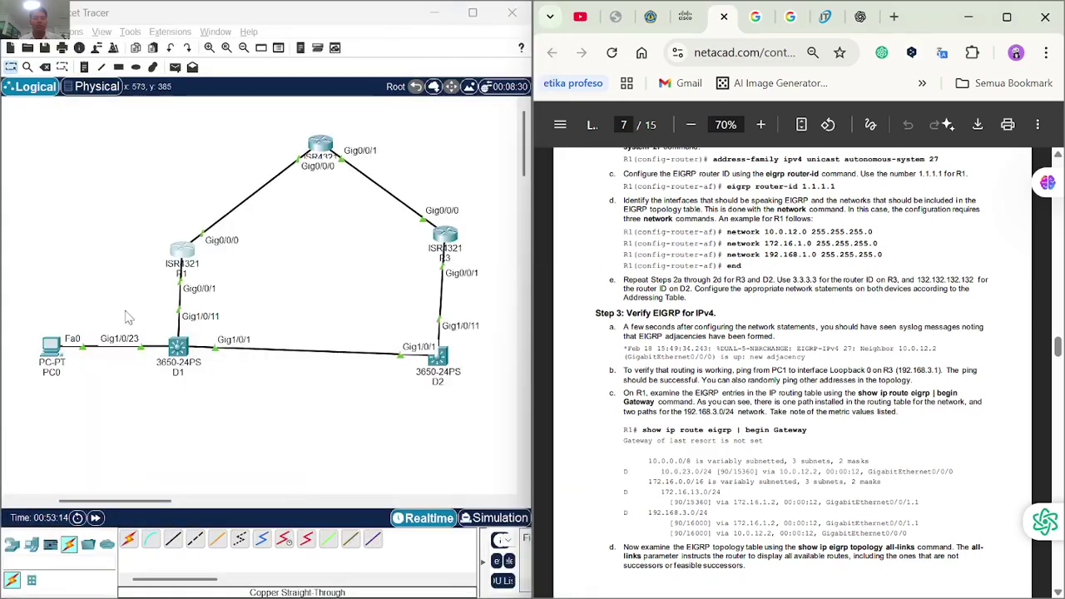
pyautogui.click(52, 356)
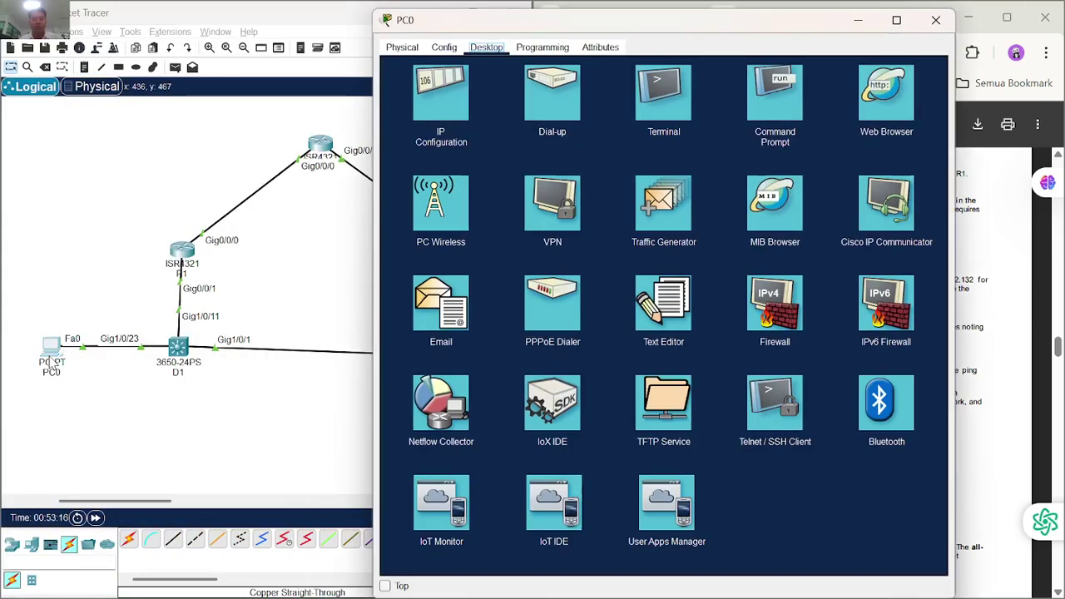
pyautogui.click(462, 83)
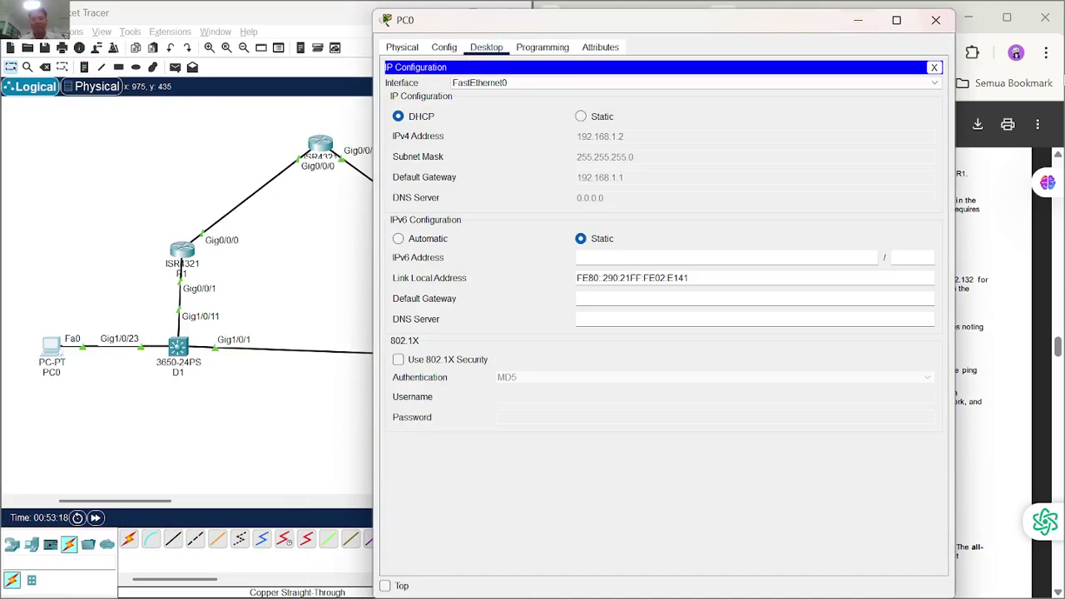
pyautogui.click(935, 68)
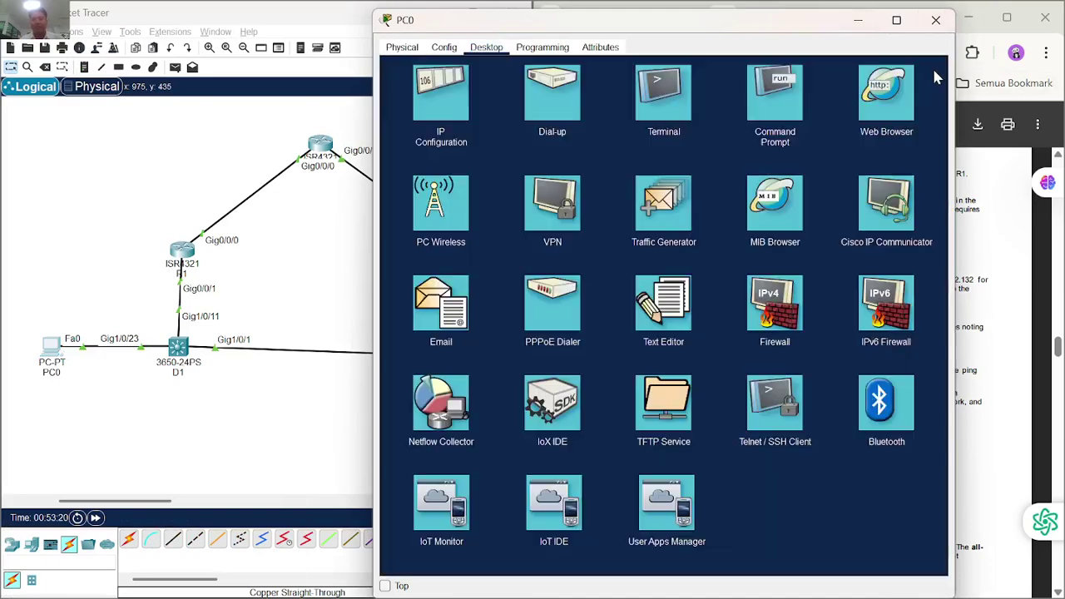
# Ping R3's Loopback 0 address 192.168.3.1 from PC0's command prompt and close the PC0 window.
pyautogui.click(764, 110)
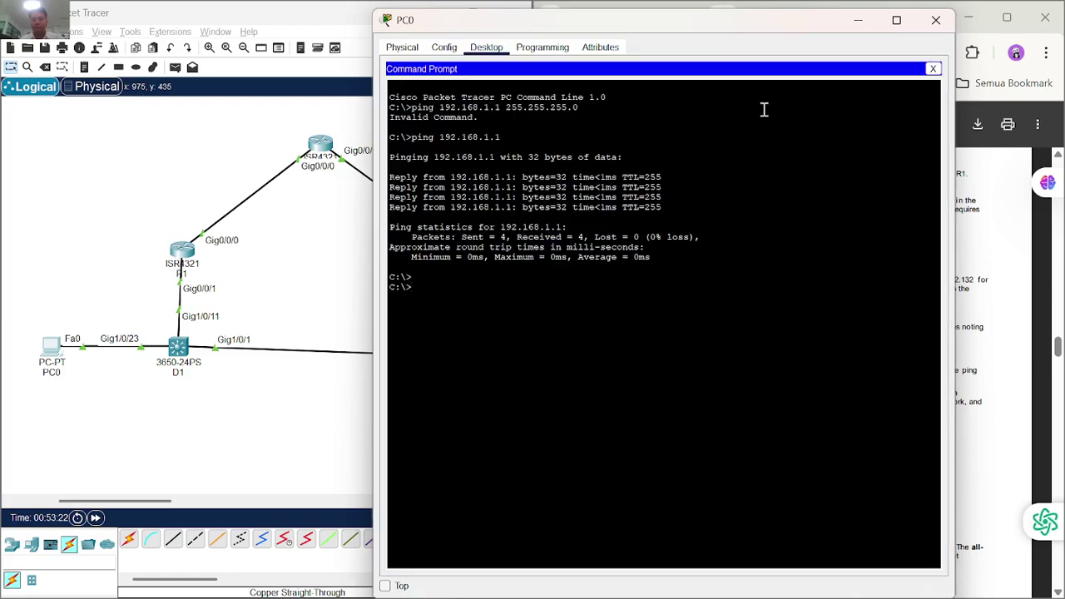
pyautogui.press('super+Left')
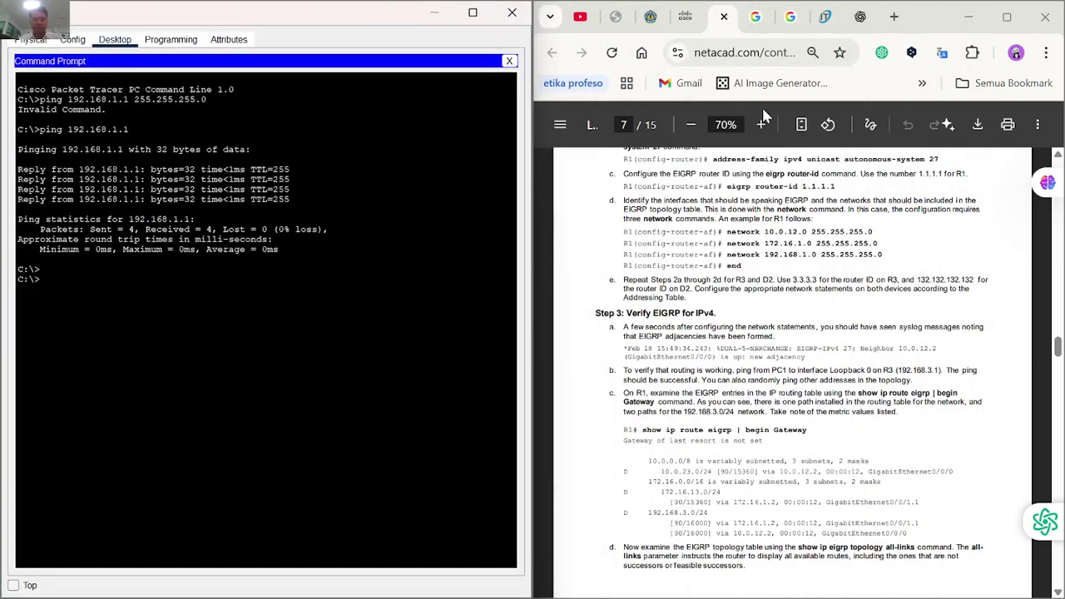
pyautogui.write('ping 192.168')
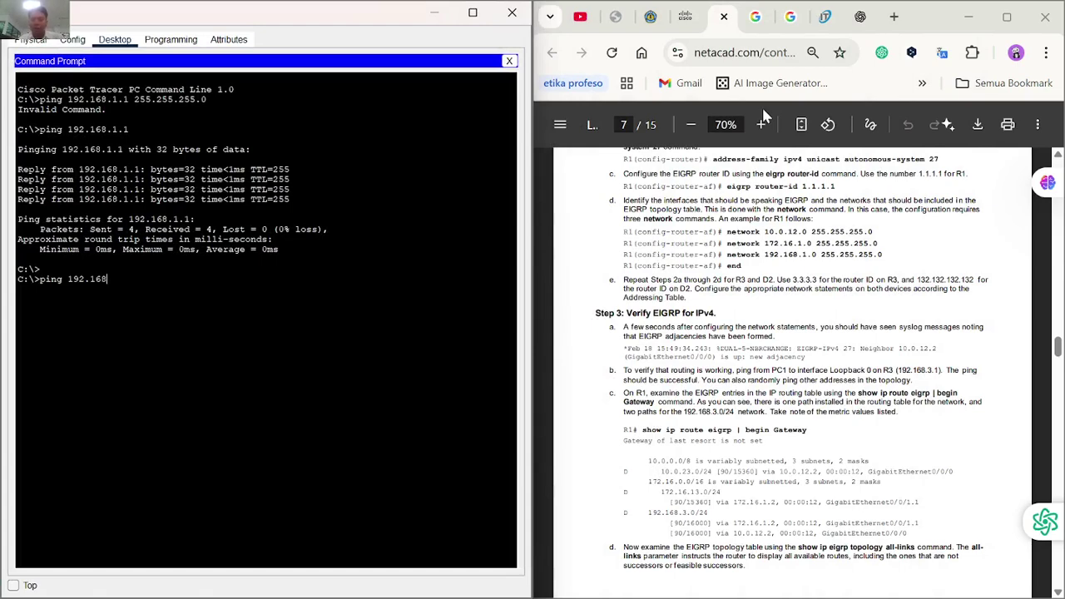
pyautogui.write('.3.1')
pyautogui.press('Return')
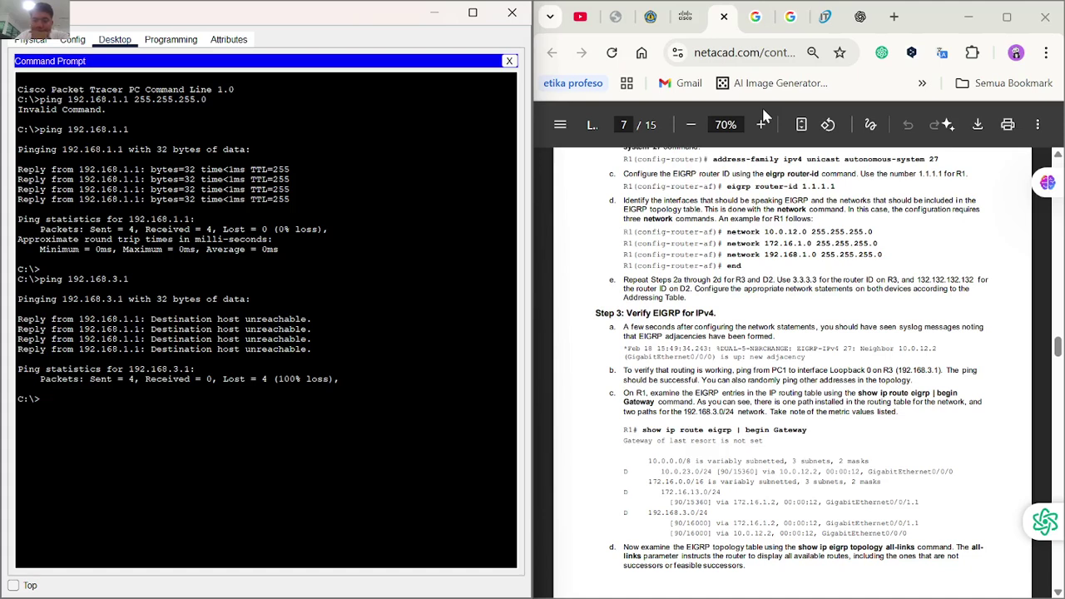
pyautogui.click(517, 12)
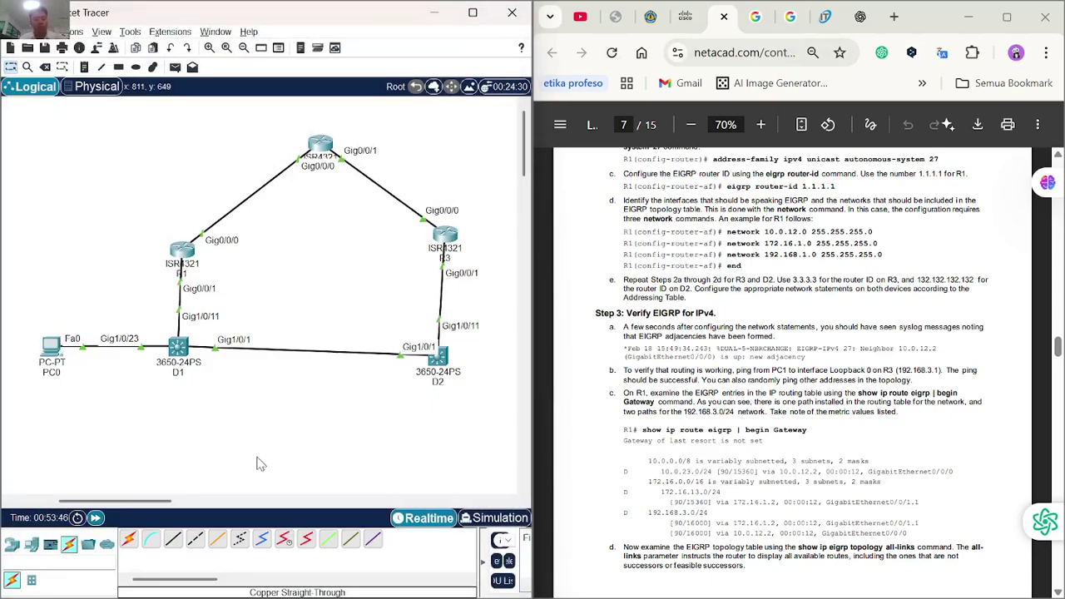
# Reopen PC0's command prompt, repeat the ping to 192.168.3.1 and close the PC0 window.
pyautogui.click(51, 353)
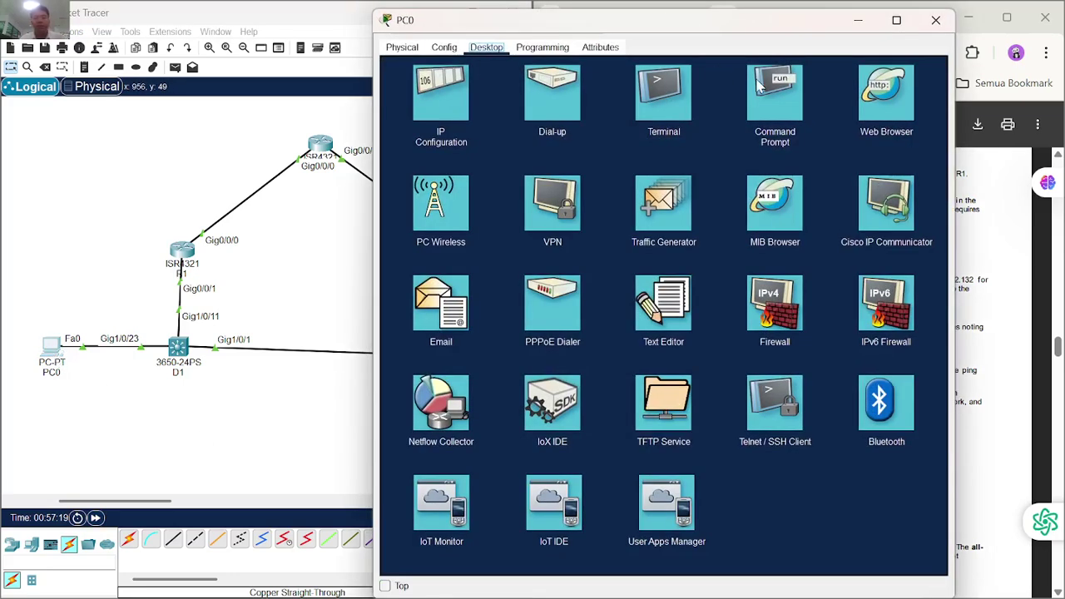
pyautogui.click(770, 91)
pyautogui.press('Up')
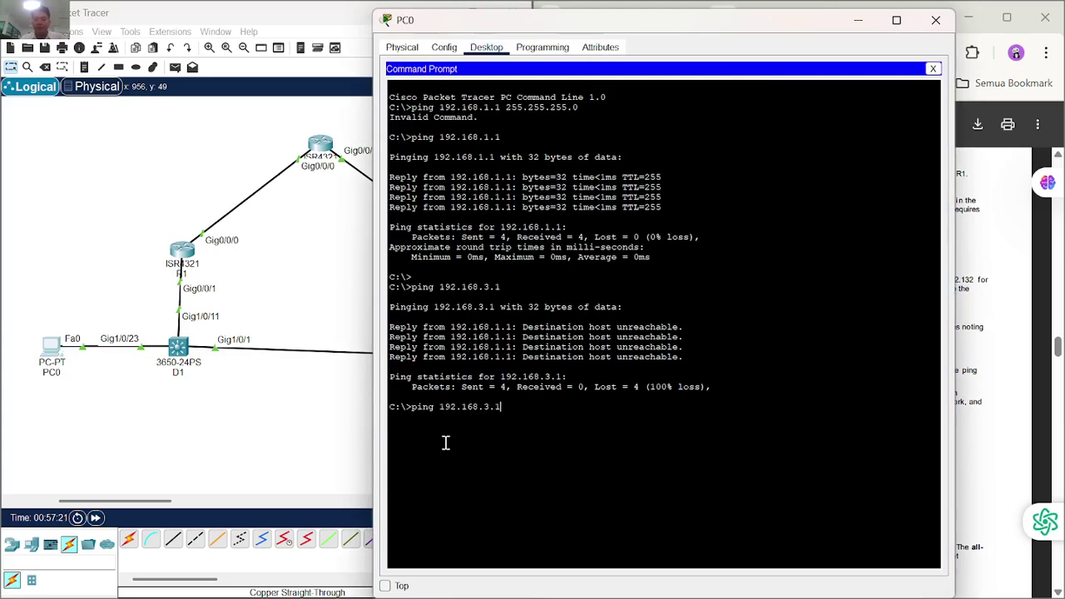
pyautogui.press('Return')
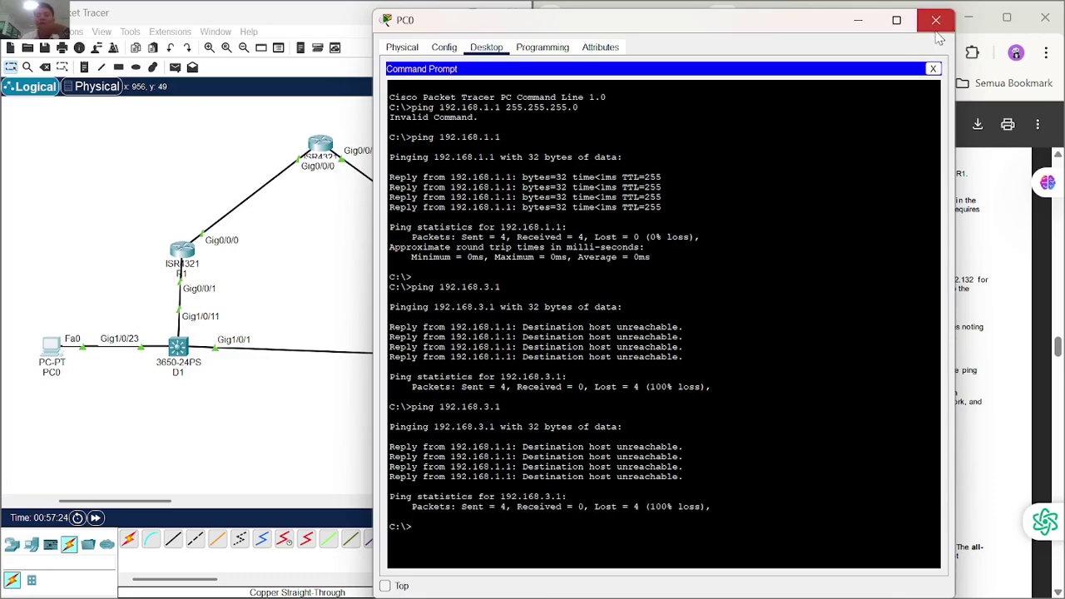
pyautogui.click(935, 20)
# Following the lab's Step 3c, run show ip route eigrp | begin gateway in R1's privileged mode.
pyautogui.scroll(-3, 798, 426)
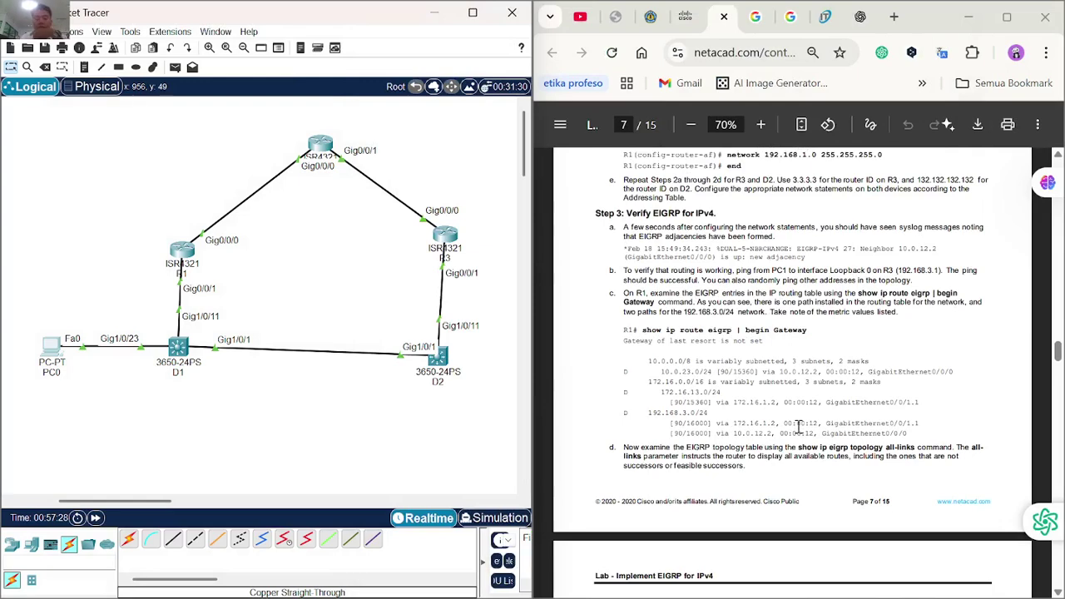
pyautogui.scroll(-1, 736, 395)
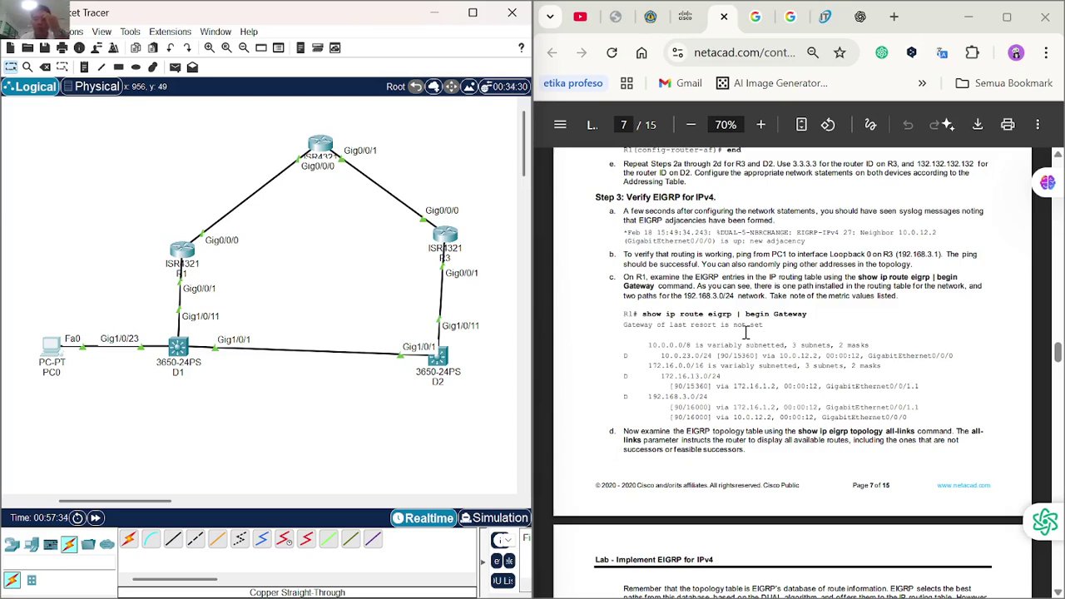
pyautogui.click(183, 253)
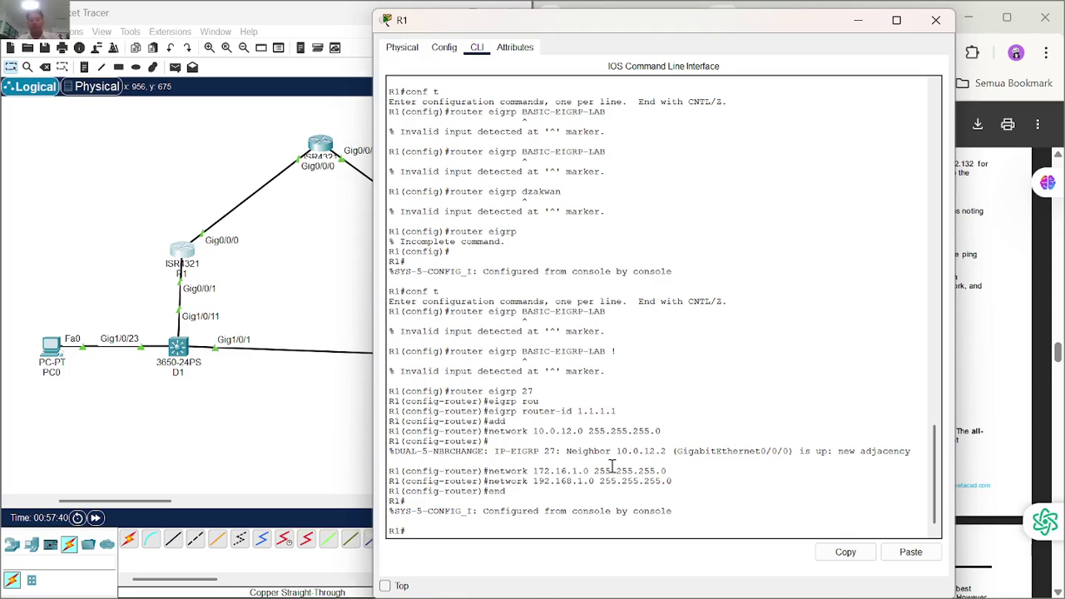
pyautogui.press('super+Left')
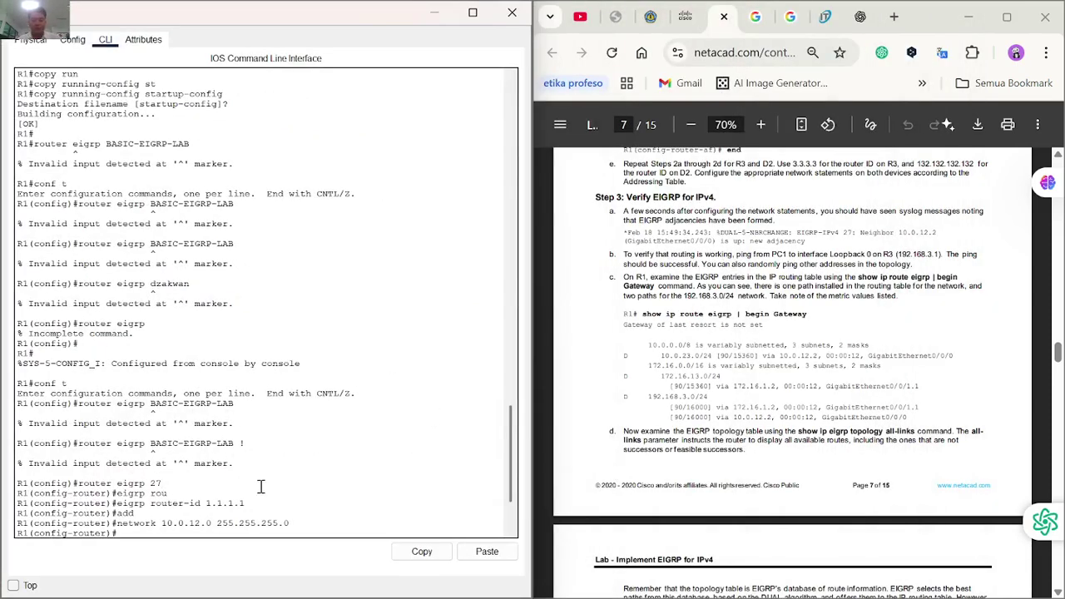
pyautogui.write('network 172.16.1.0 255.255.255.0 network 192.168.1.0 255.255.255.0 end')
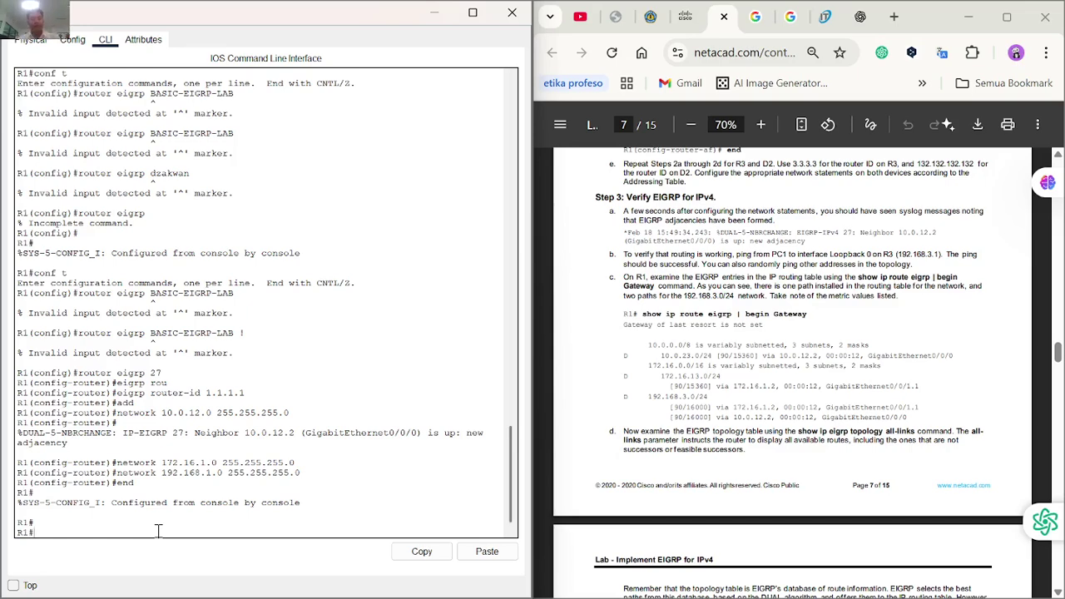
pyautogui.write('shi')
pyautogui.press('BackSpace')
pyautogui.write('o')
pyautogui.press('Tab')
pyautogui.write('ip')
pyautogui.press('Tab')
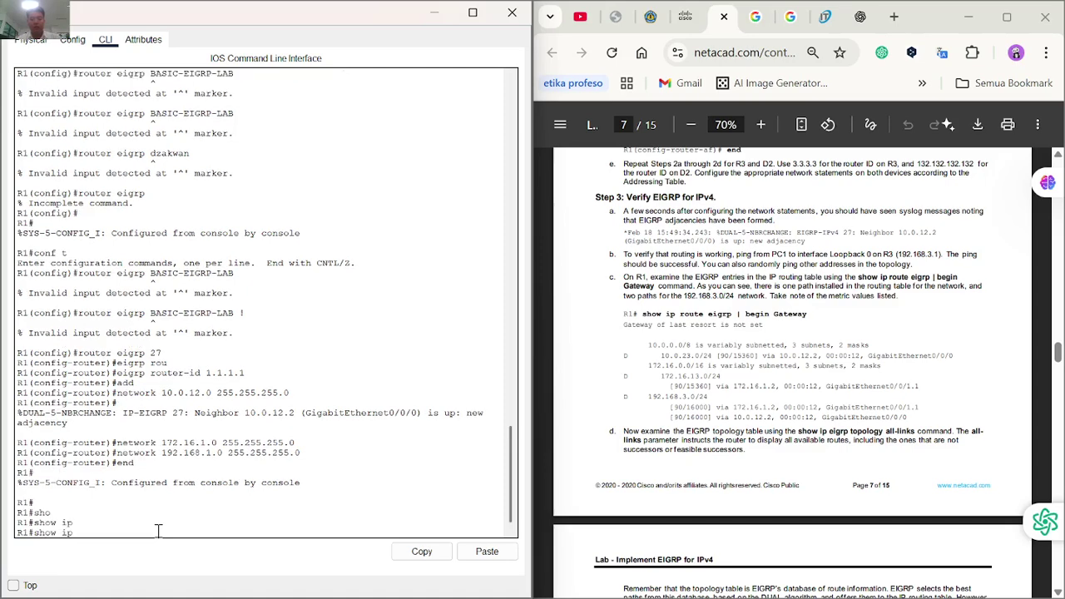
pyautogui.write('ro')
pyautogui.press('Tab')
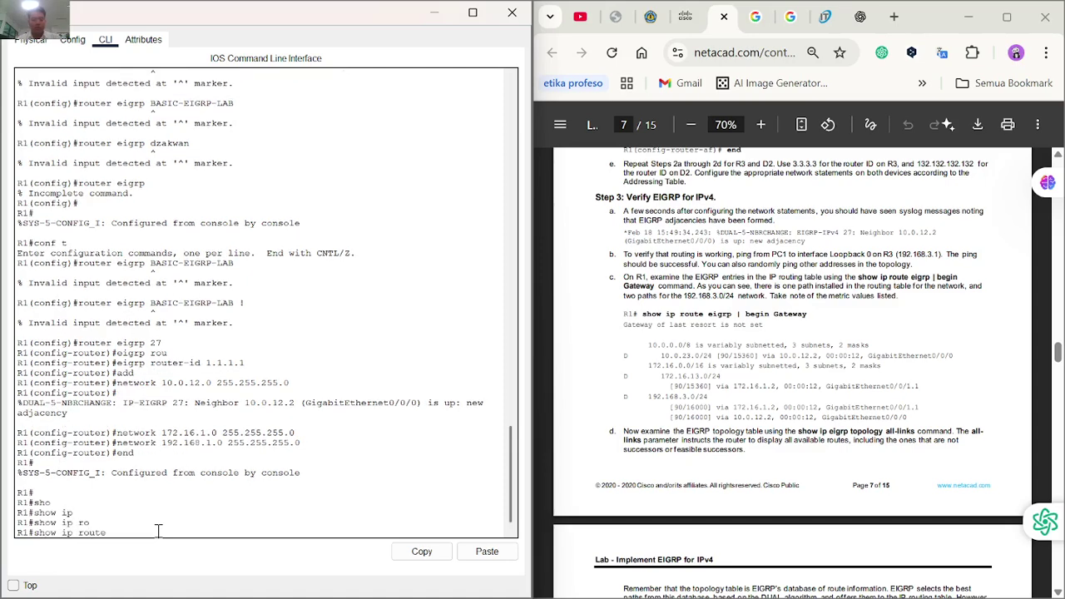
pyautogui.write('ei')
pyautogui.press('Tab')
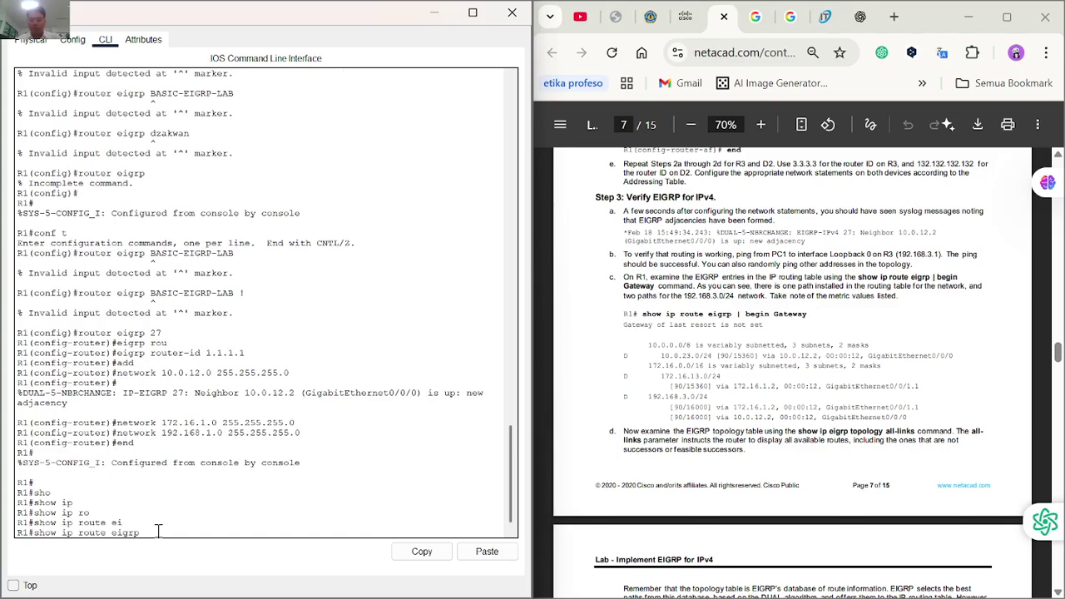
pyautogui.write('| be')
pyautogui.press('Tab')
pyautogui.write('gat')
pyautogui.press('Tab')
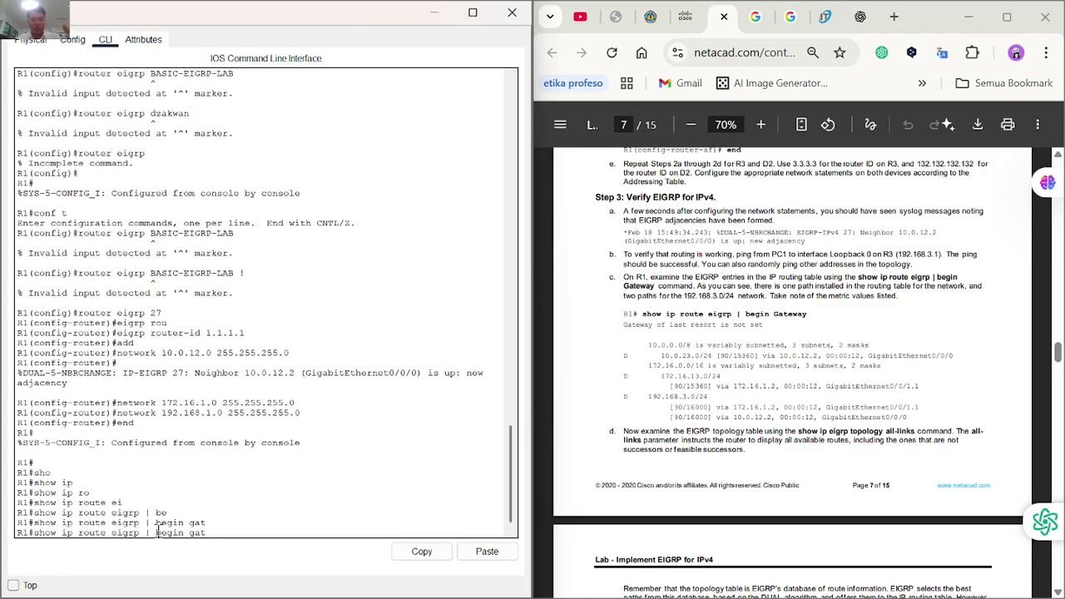
pyautogui.write('eway')
pyautogui.press('Return')
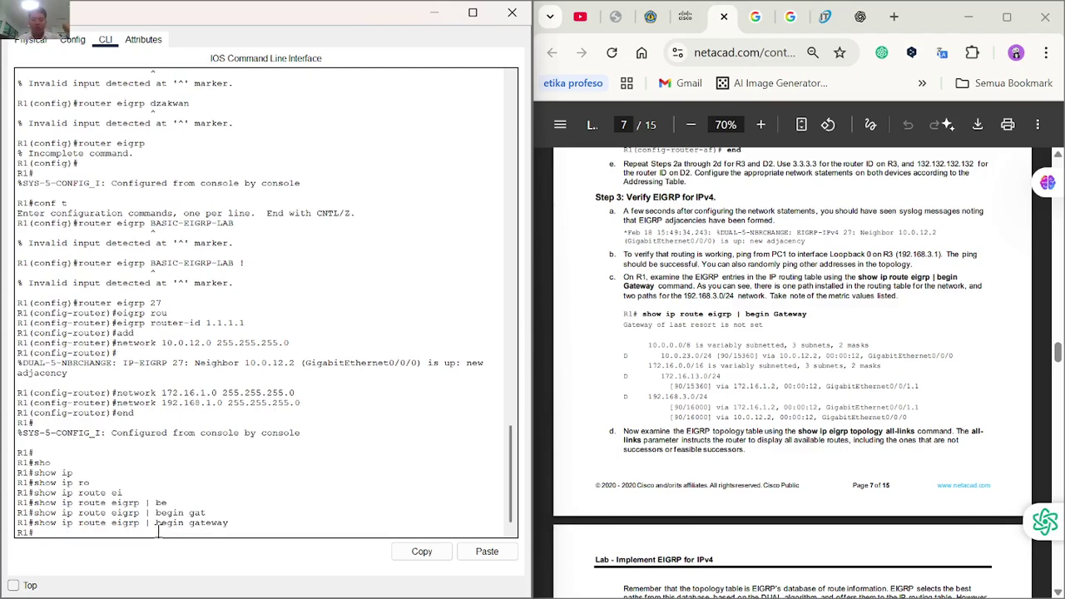
# Reuse the previous command without its begin gateway filter to display R1's EIGRP routes with show ip route eigrp.
pyautogui.press('Up')
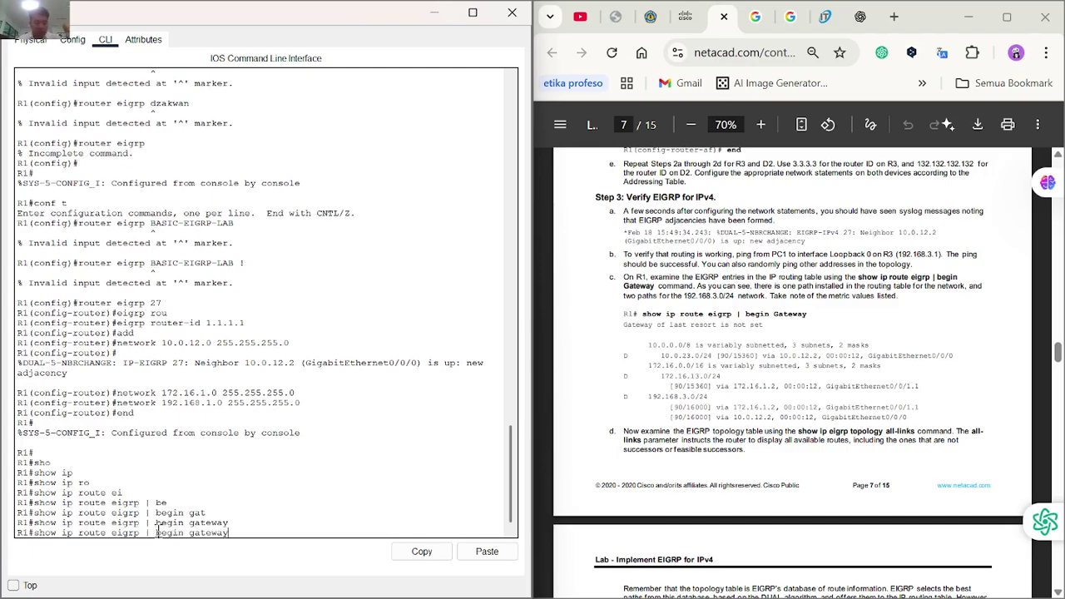
pyautogui.press('BackSpace')
pyautogui.press('BackSpace')
pyautogui.press('BackSpace')
pyautogui.press('BackSpace')
pyautogui.press('BackSpace')
pyautogui.press('BackSpace')
pyautogui.press('BackSpace')
pyautogui.press('BackSpace')
pyautogui.press('BackSpace')
pyautogui.press('BackSpace')
pyautogui.press('BackSpace')
pyautogui.press('BackSpace')
pyautogui.press('BackSpace')
pyautogui.press('BackSpace')
pyautogui.press('BackSpace')
pyautogui.press('Return')
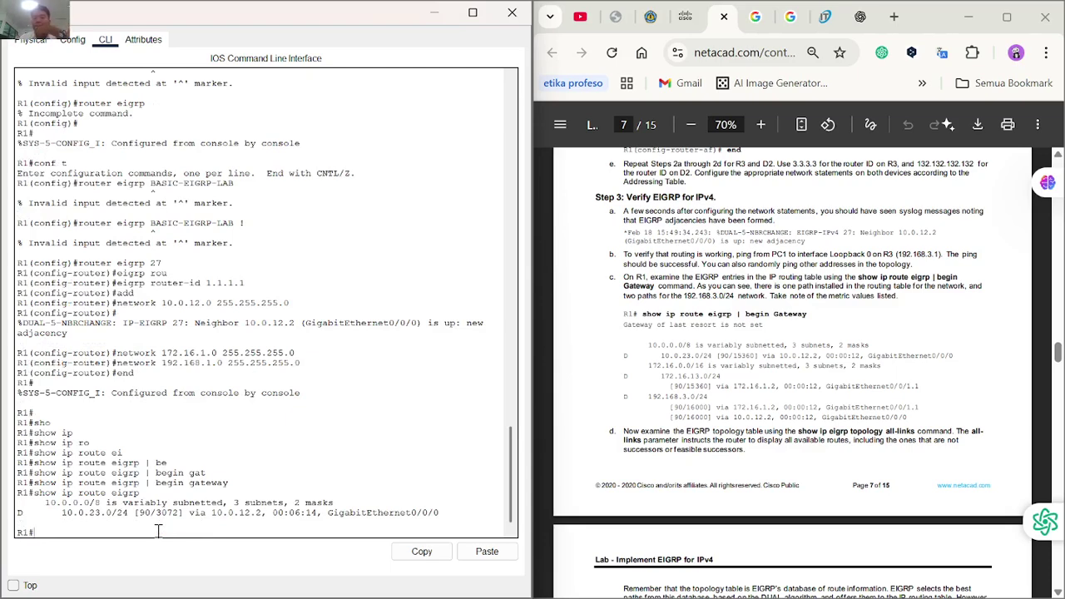
# Compare R1's EIGRP configuration and route output with the lab's Step 2 instructions for R1, R3 and D2 and the Step 3 example.
pyautogui.scroll(4, 756, 368)
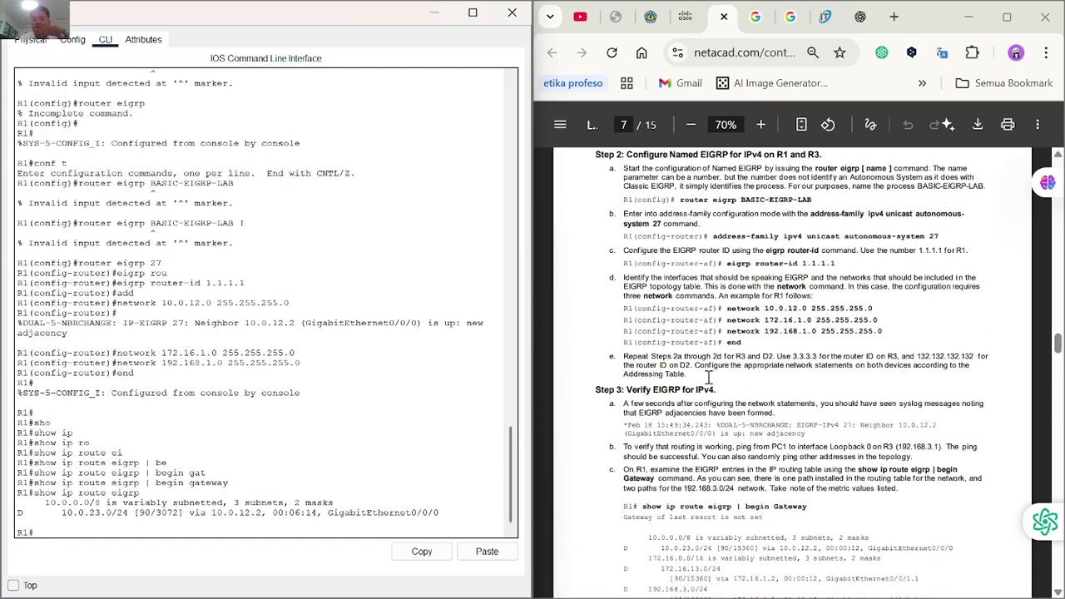
pyautogui.scroll(-1, 708, 376)
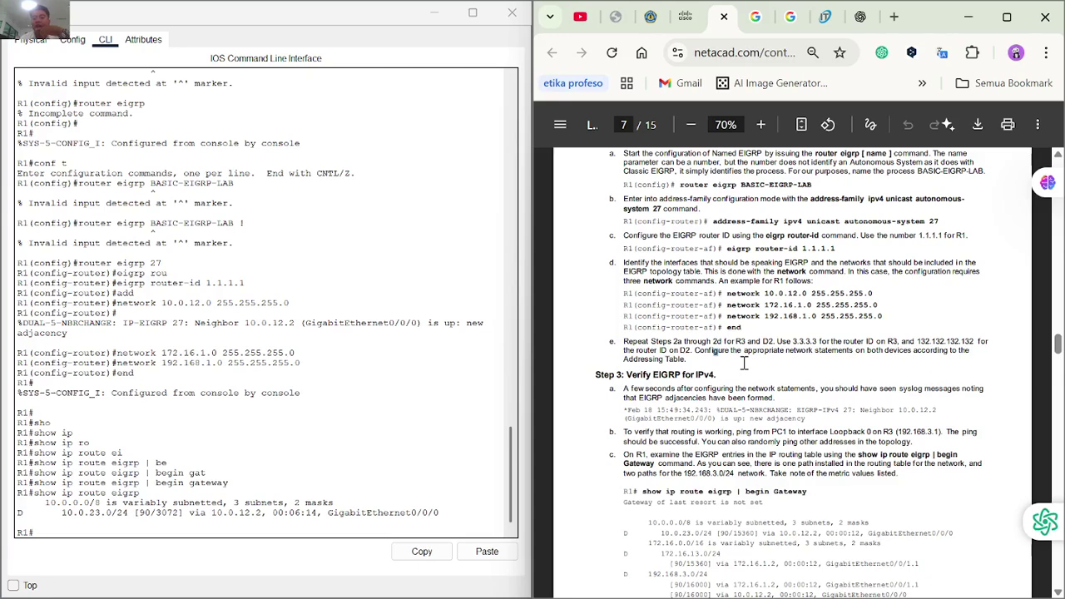
pyautogui.scroll(1, 745, 363)
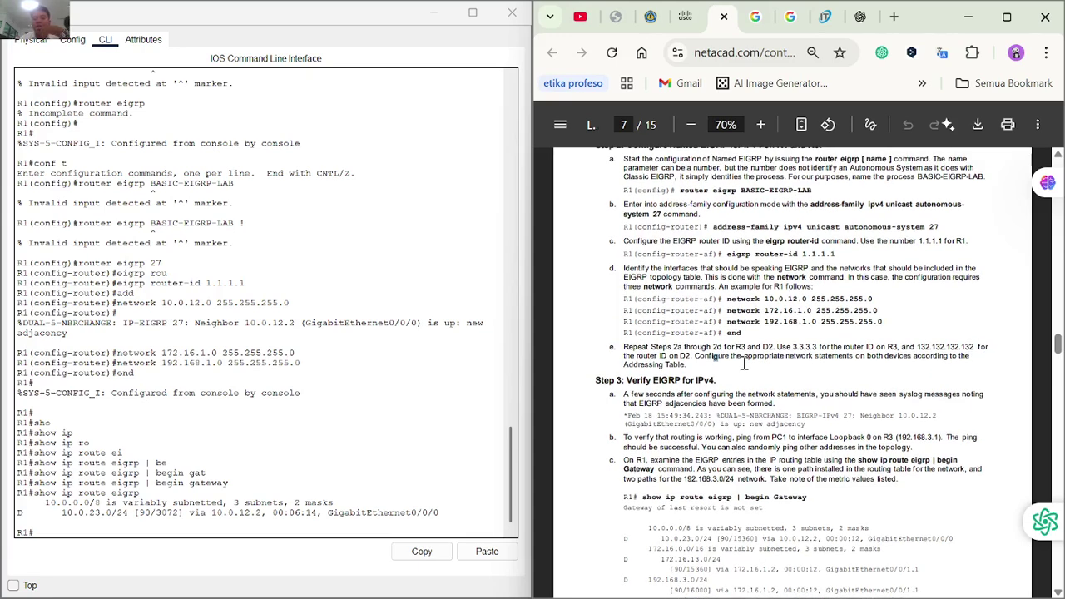
pyautogui.scroll(1, 743, 364)
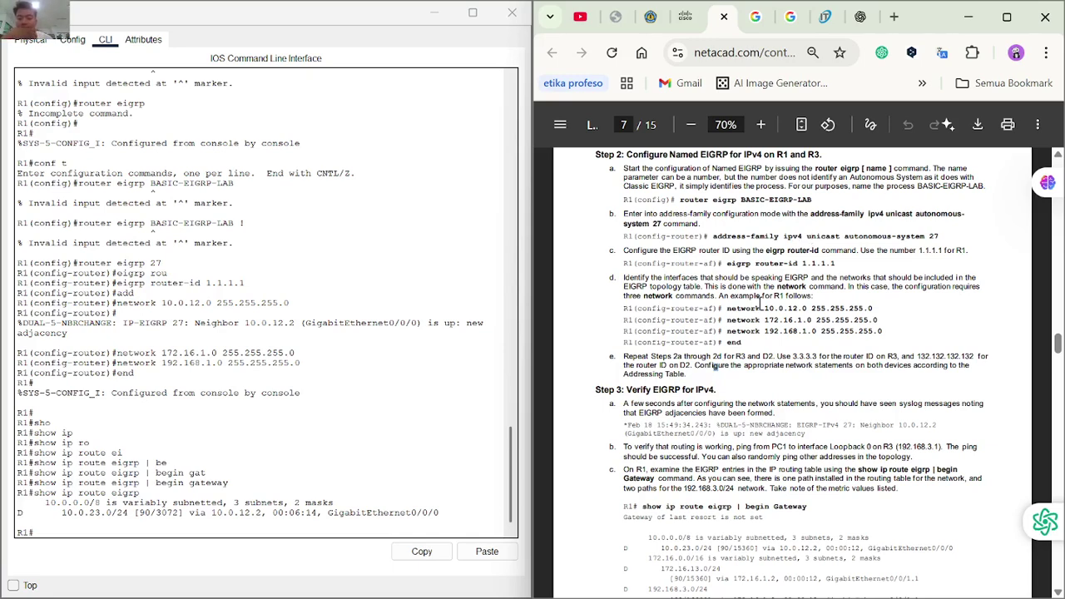
pyautogui.scroll(-2, 760, 303)
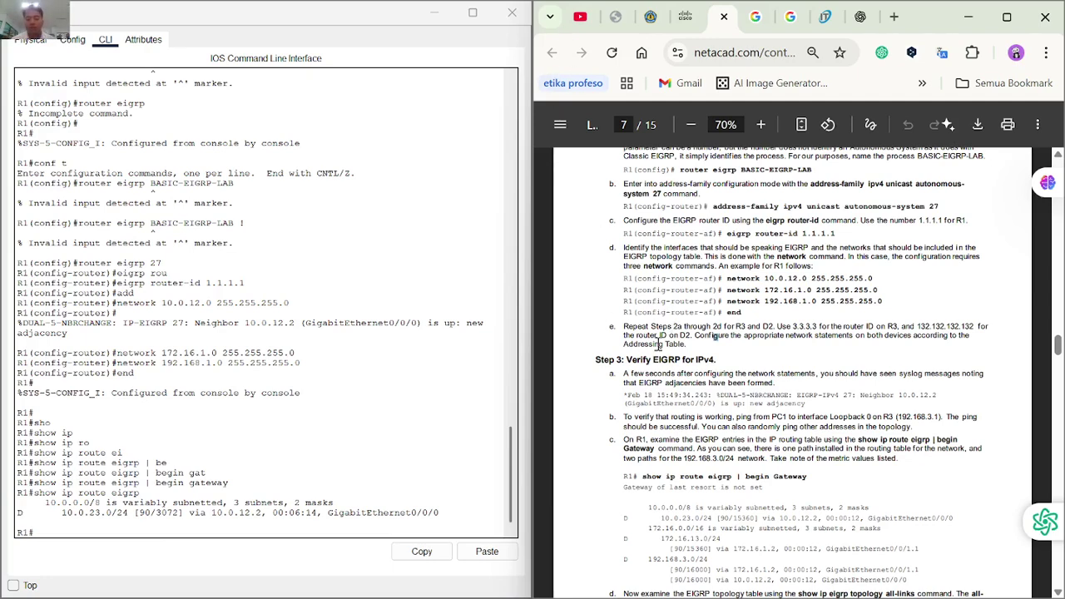
pyautogui.scroll(5, 752, 366)
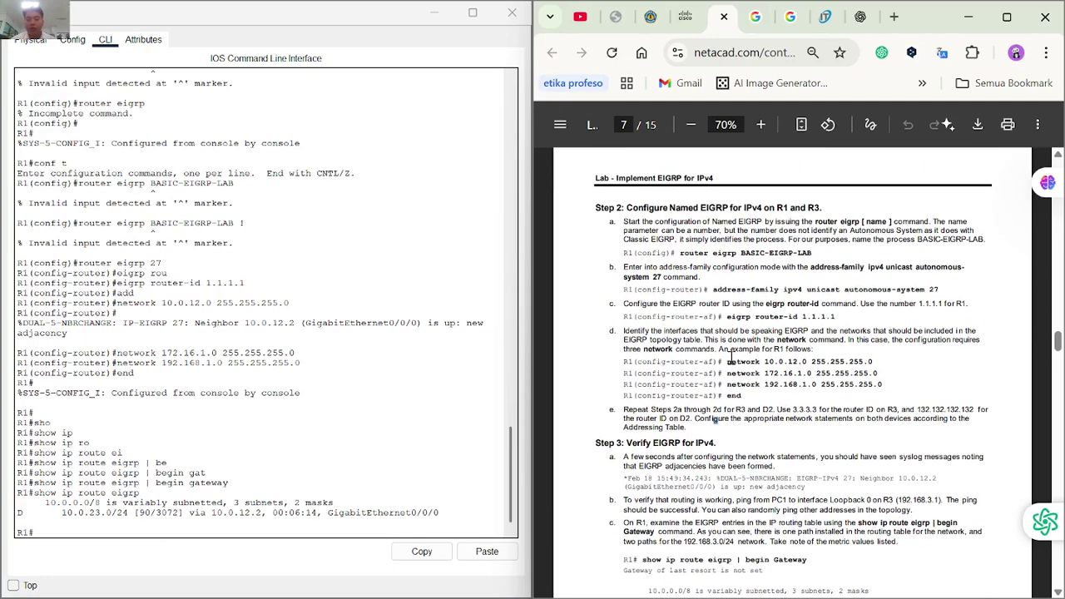
pyautogui.scroll(5, 730, 359)
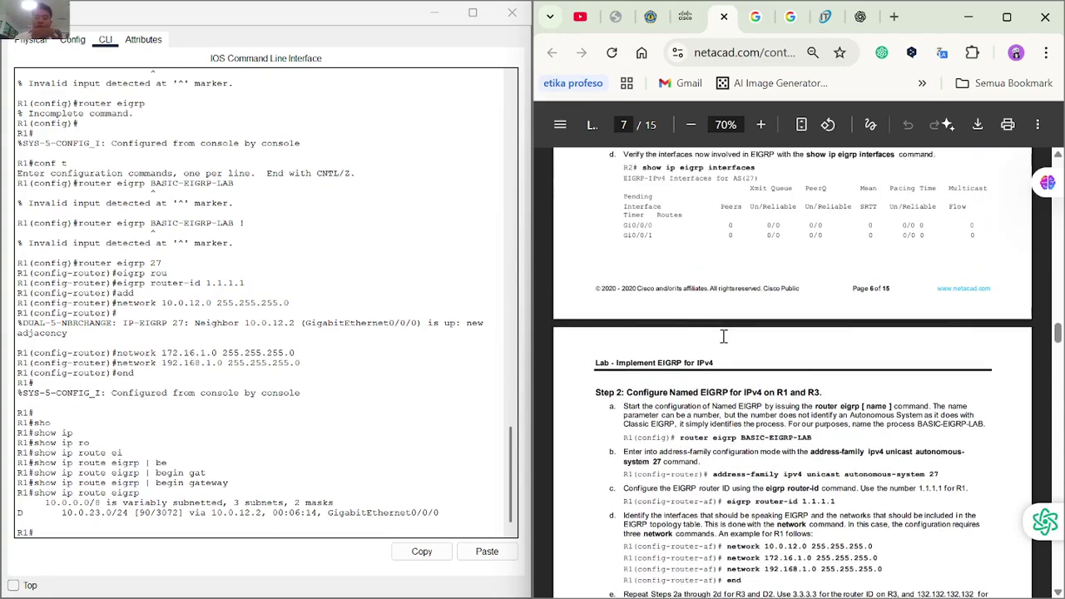
pyautogui.scroll(-5, 724, 336)
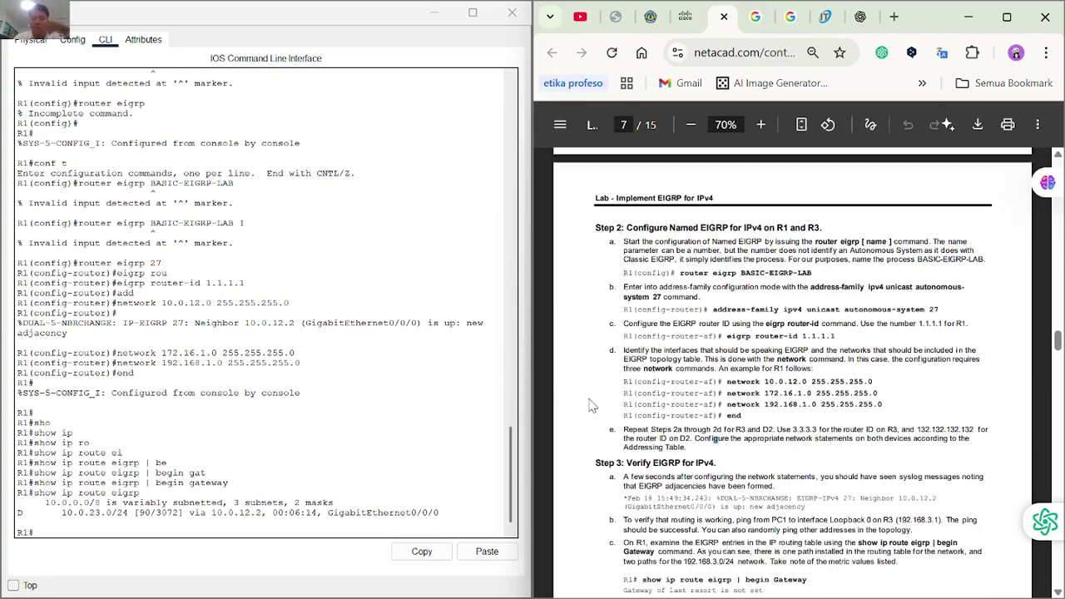
pyautogui.scroll(-1, 266, 431)
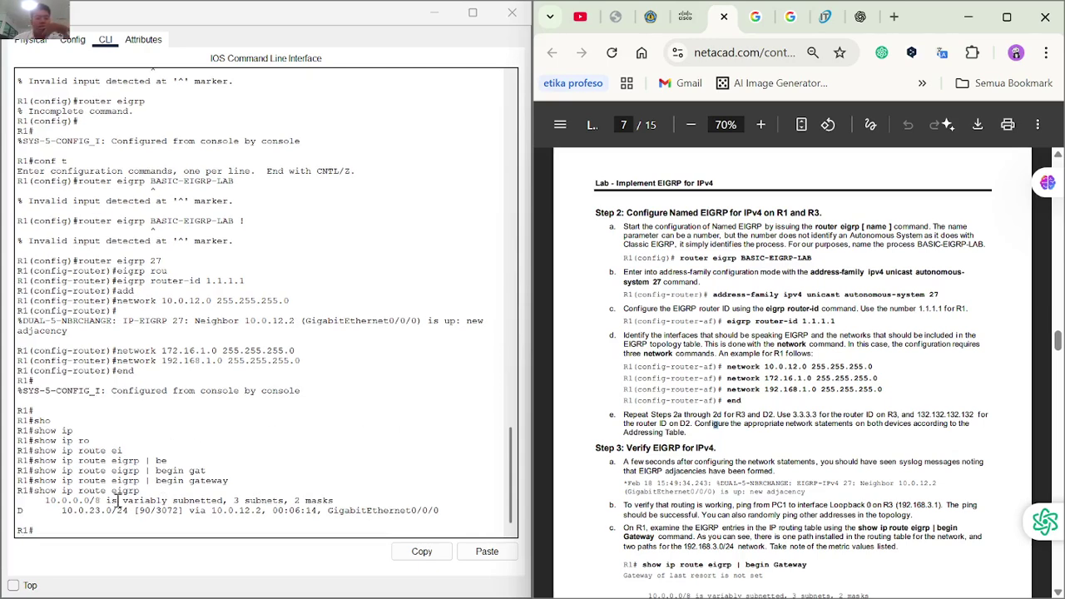
pyautogui.scroll(-1, 751, 426)
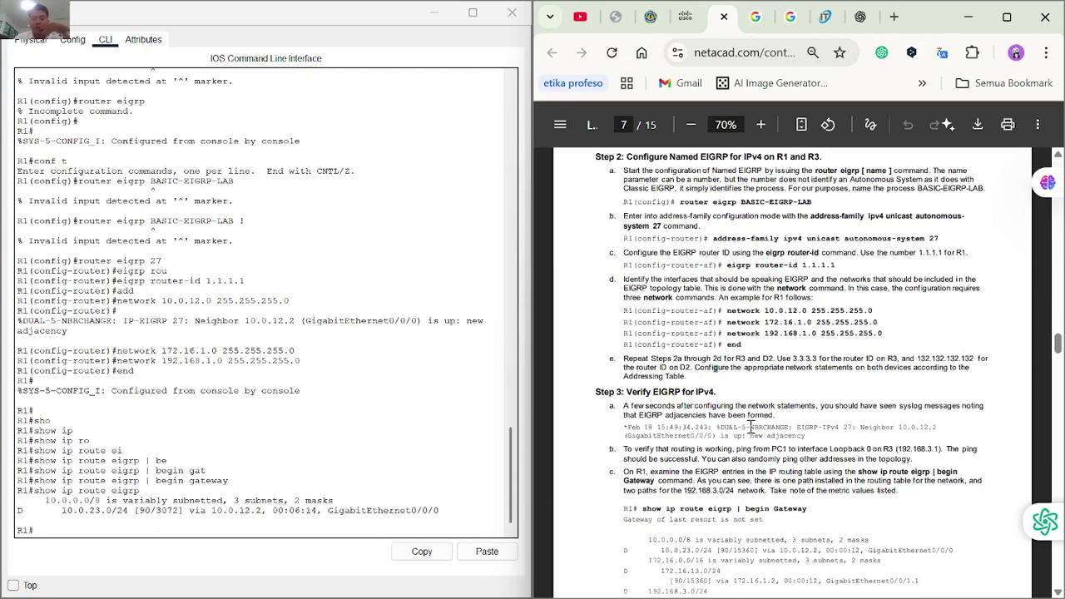
pyautogui.scroll(-1, 734, 499)
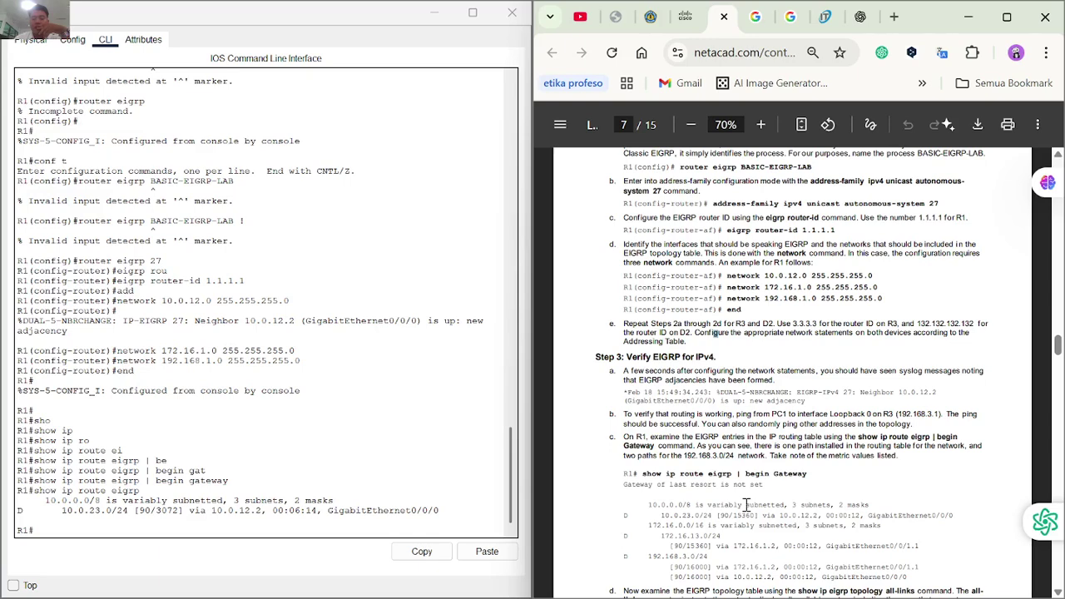
# Review the lab's Step 3 verification example and go back over the Step 2 Named EIGRP and Step 1 Classic EIGRP instructions.
pyautogui.scroll(-1, 746, 506)
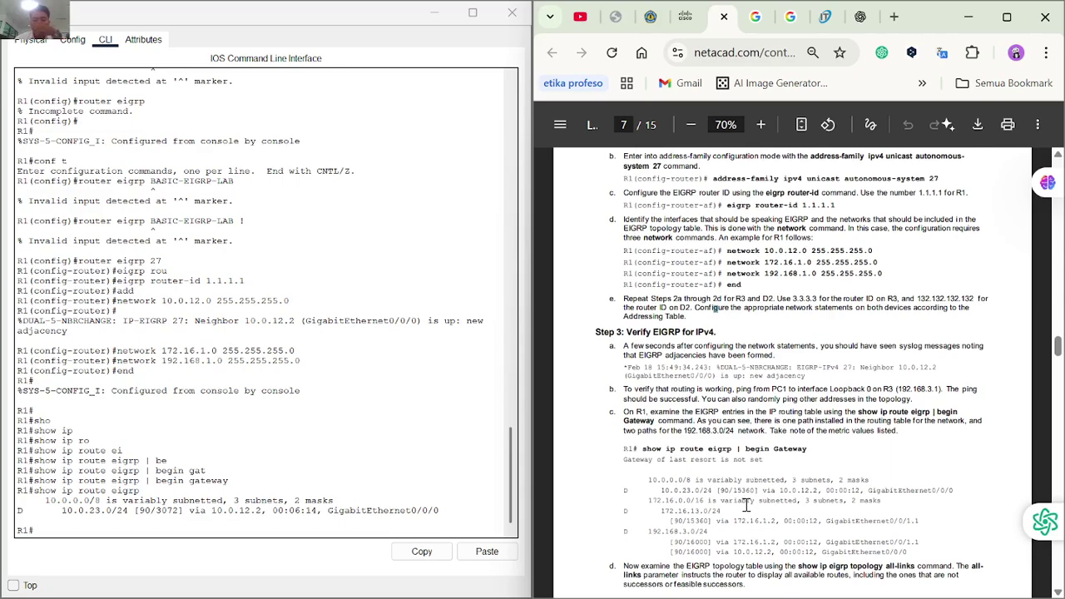
pyautogui.scroll(3, 712, 408)
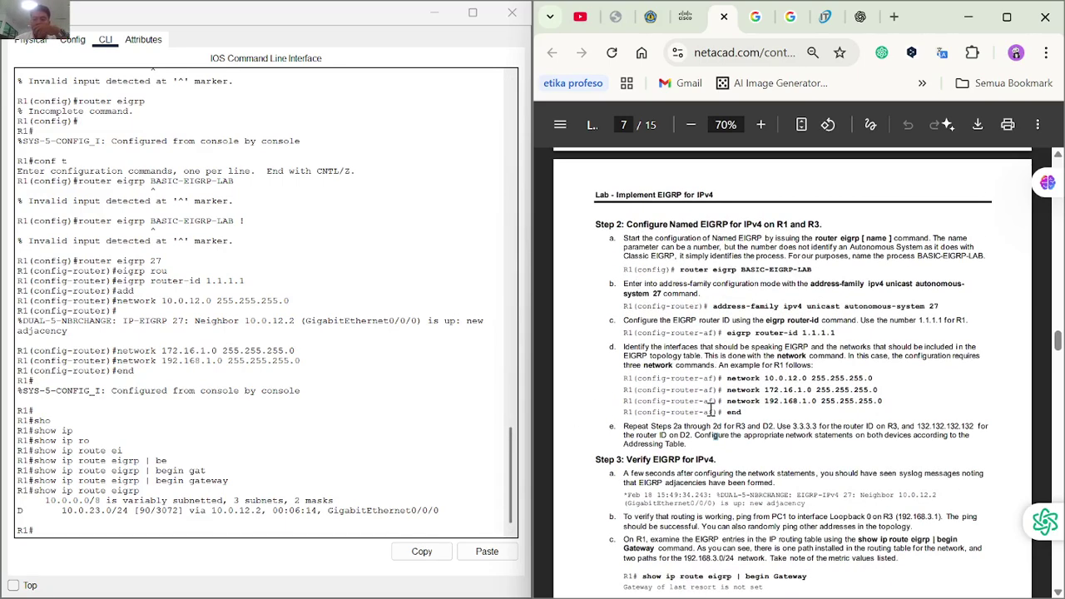
pyautogui.scroll(3, 712, 408)
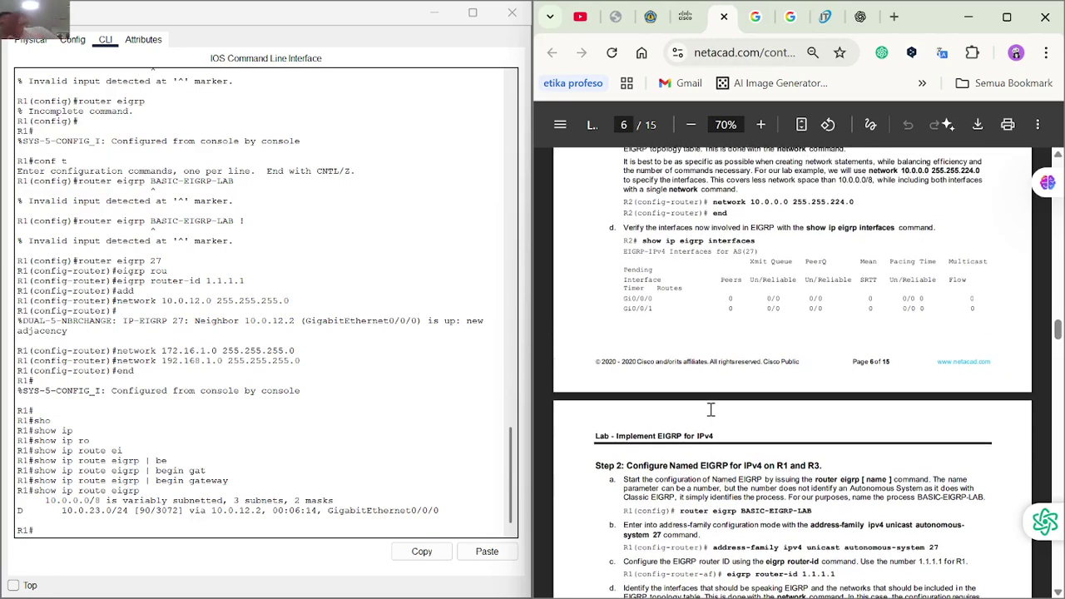
pyautogui.hotkey('alt', 'Tab')
pyautogui.hotkey('alt', 'Tab')
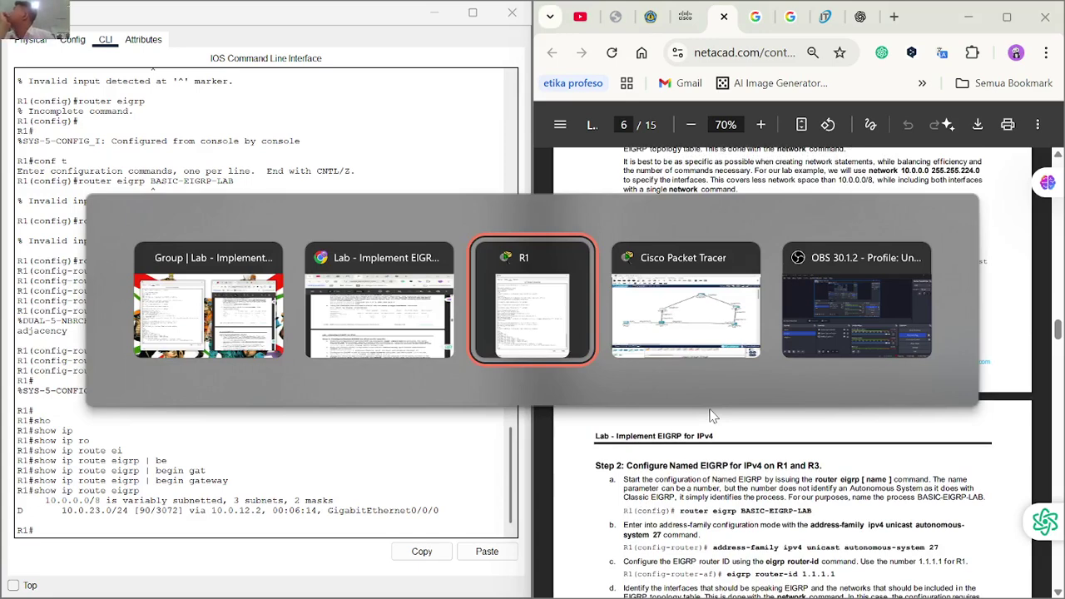
pyautogui.hotkey('alt', 'Tab')
pyautogui.hotkey('alt', 'Tab')
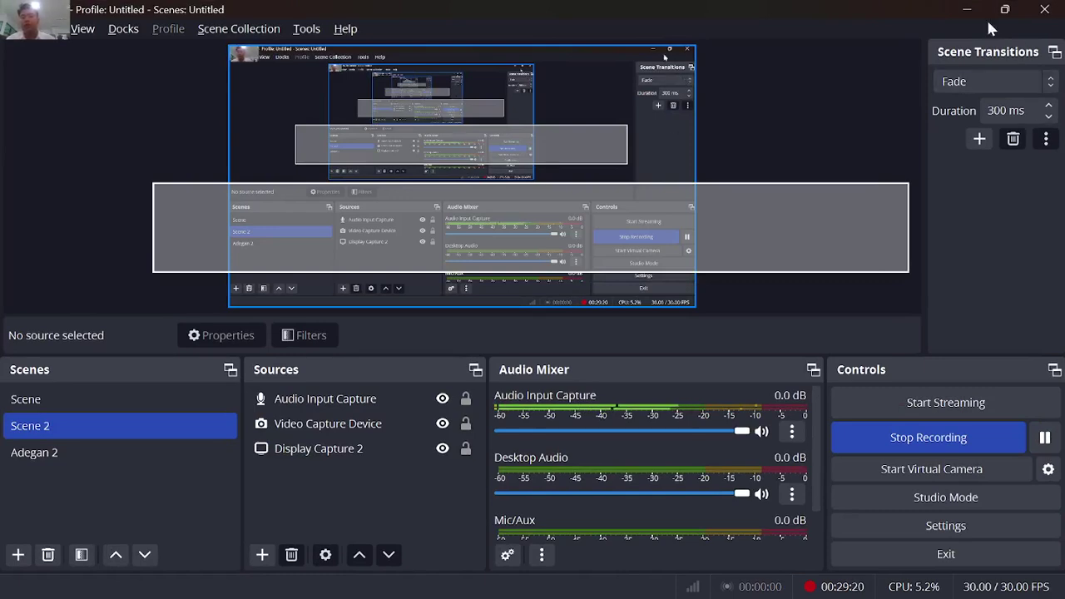
pyautogui.click(967, 9)
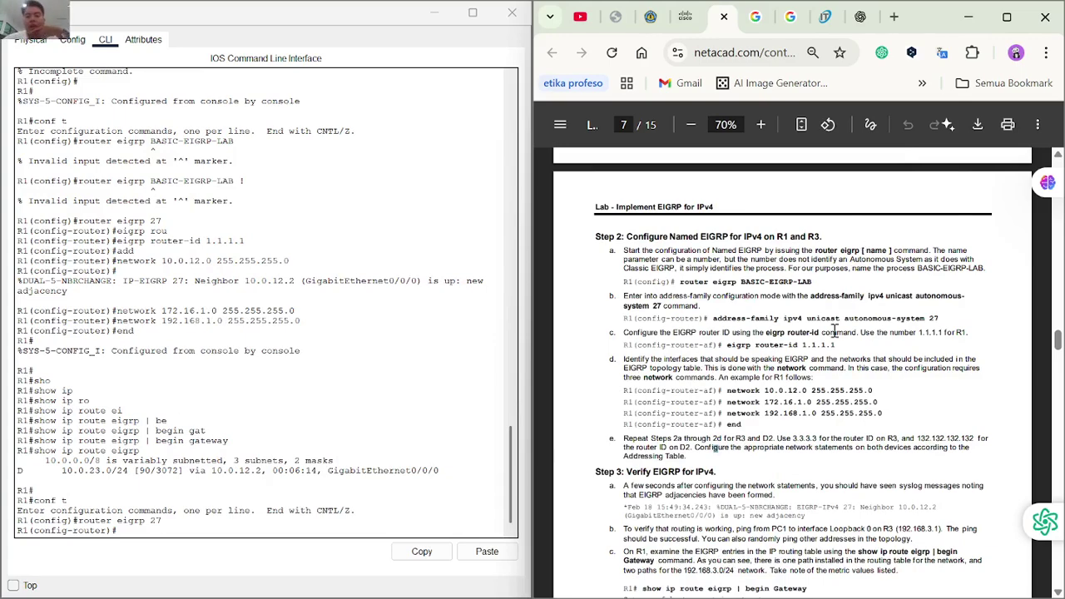
# Examine the lab's EIGRP route and topology all-links examples, and recheck the Classic and Named EIGRP configuration steps.
pyautogui.scroll(-5, 835, 331)
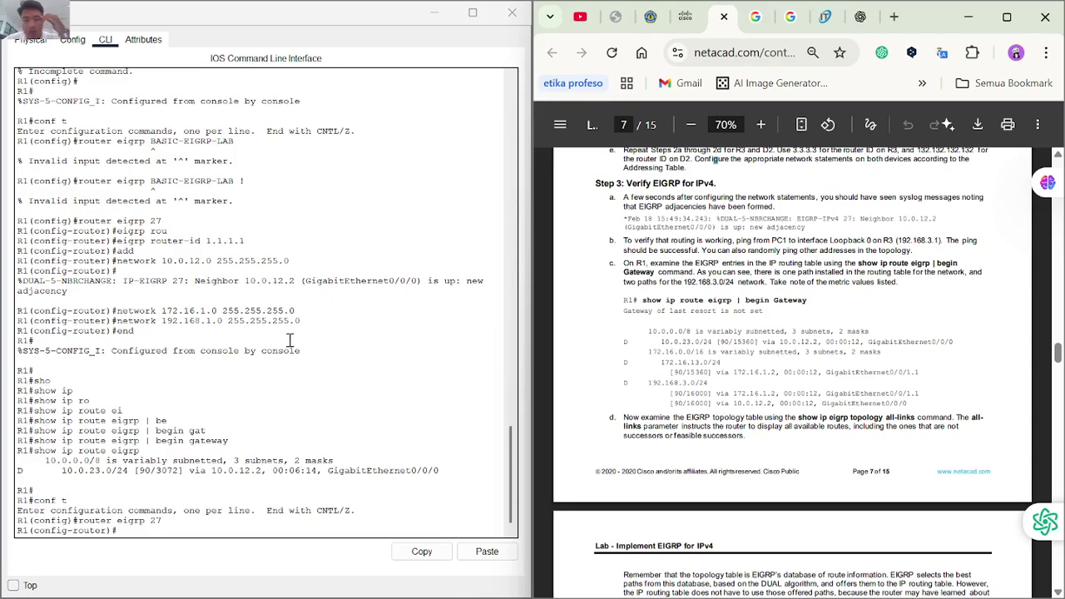
pyautogui.scroll(-4, 740, 203)
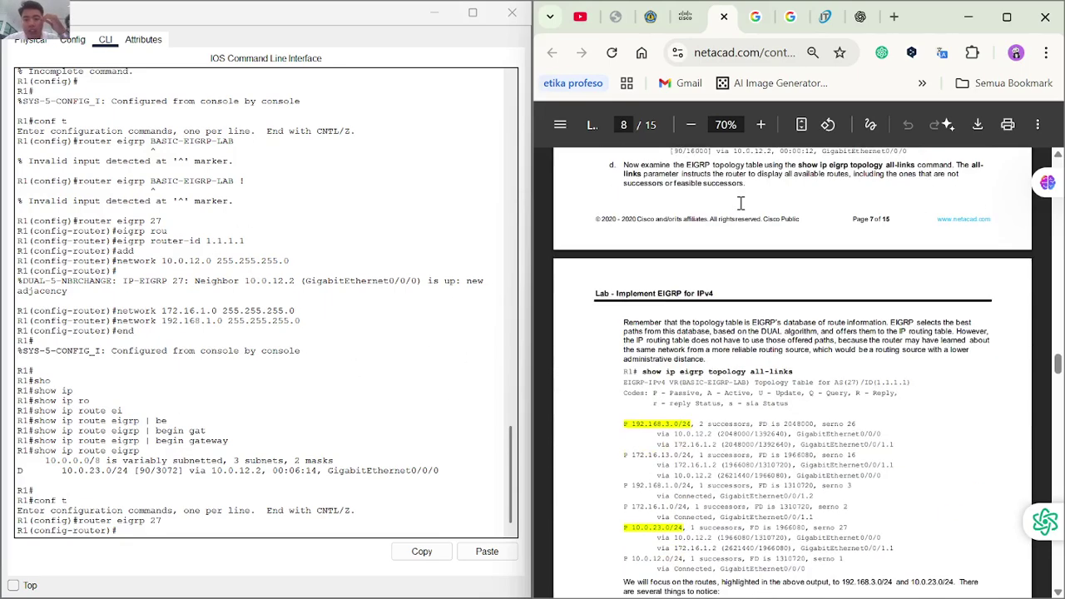
pyautogui.scroll(-3, 757, 420)
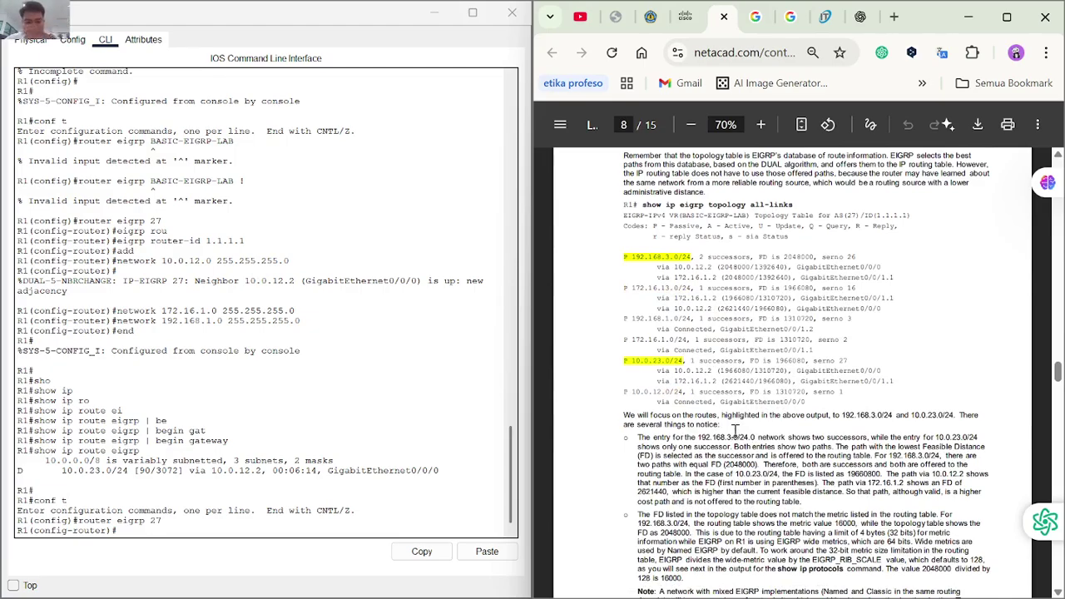
pyautogui.scroll(20, 734, 430)
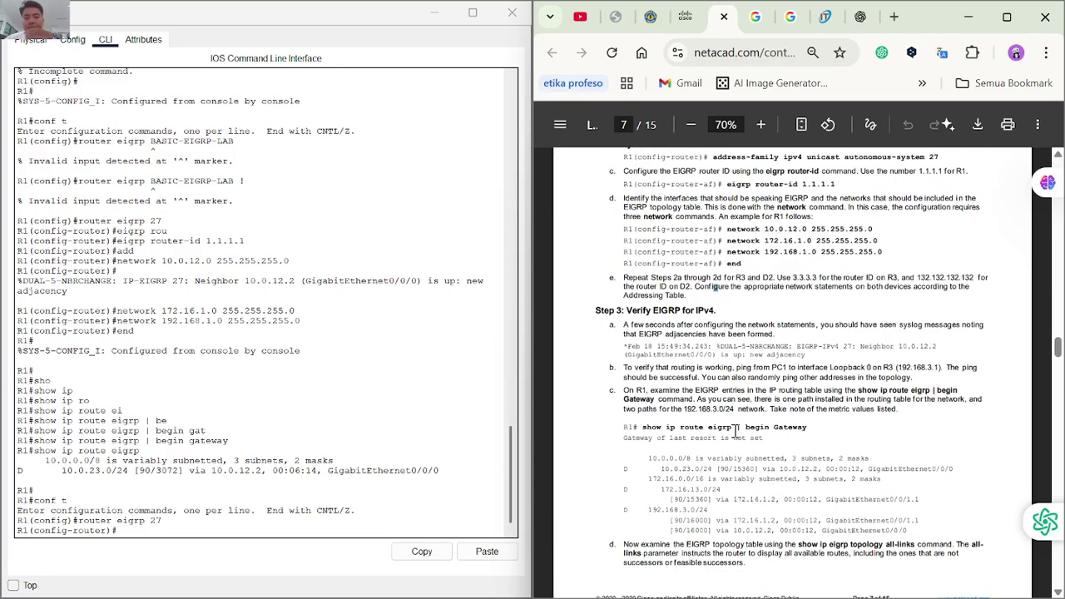
pyautogui.scroll(-1, 735, 433)
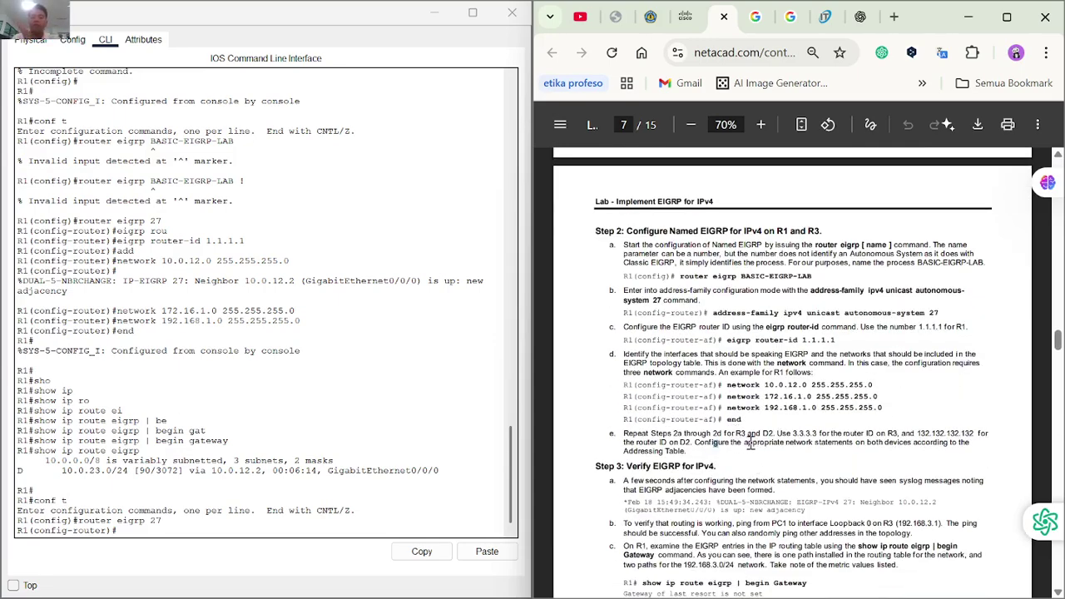
pyautogui.scroll(5, 749, 443)
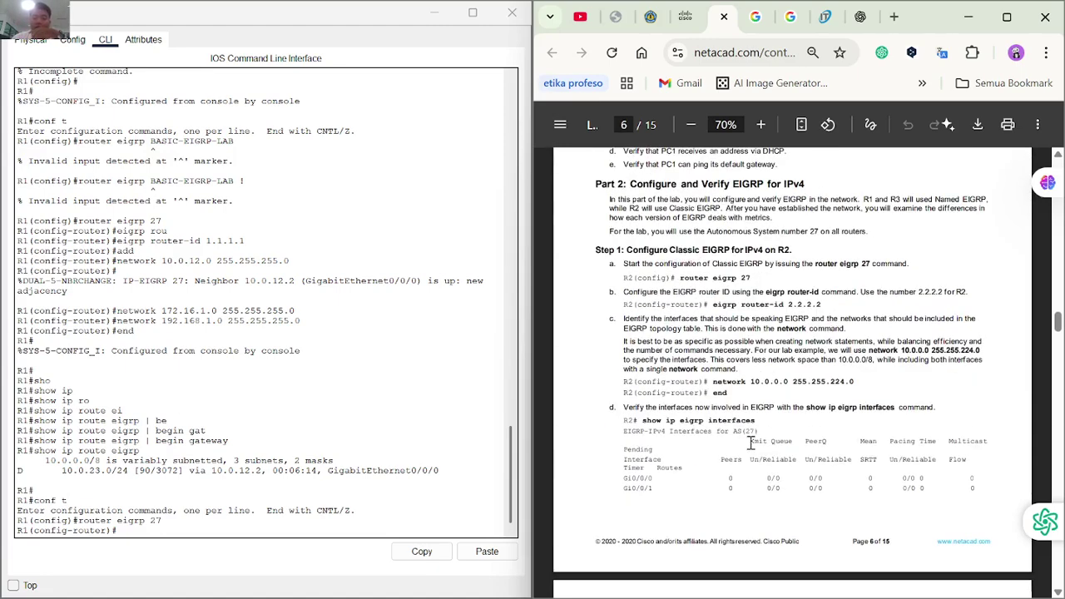
pyautogui.scroll(-3, 695, 358)
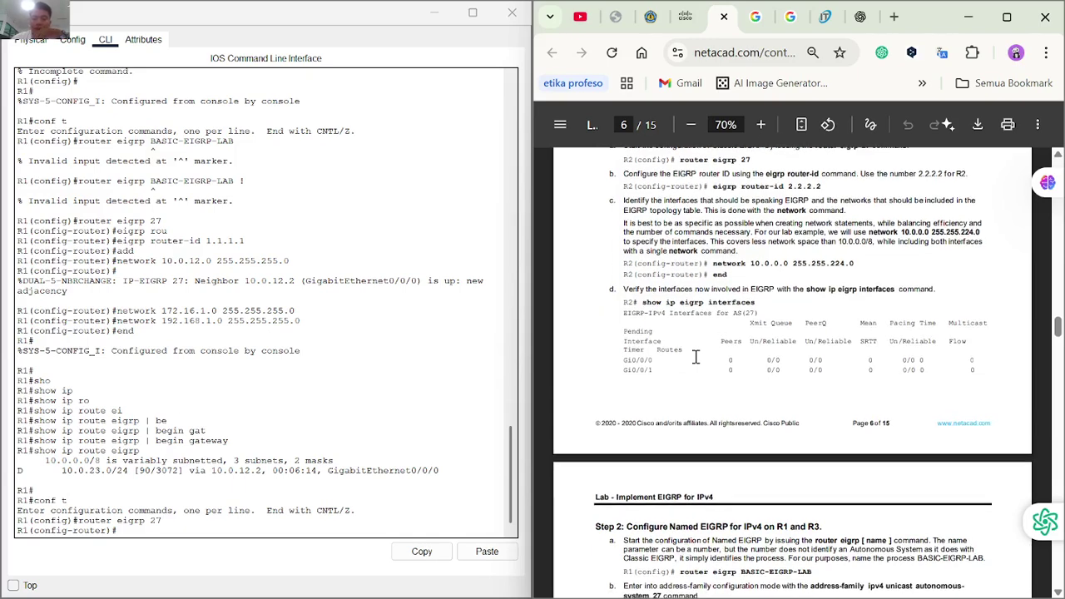
pyautogui.scroll(-4, 696, 357)
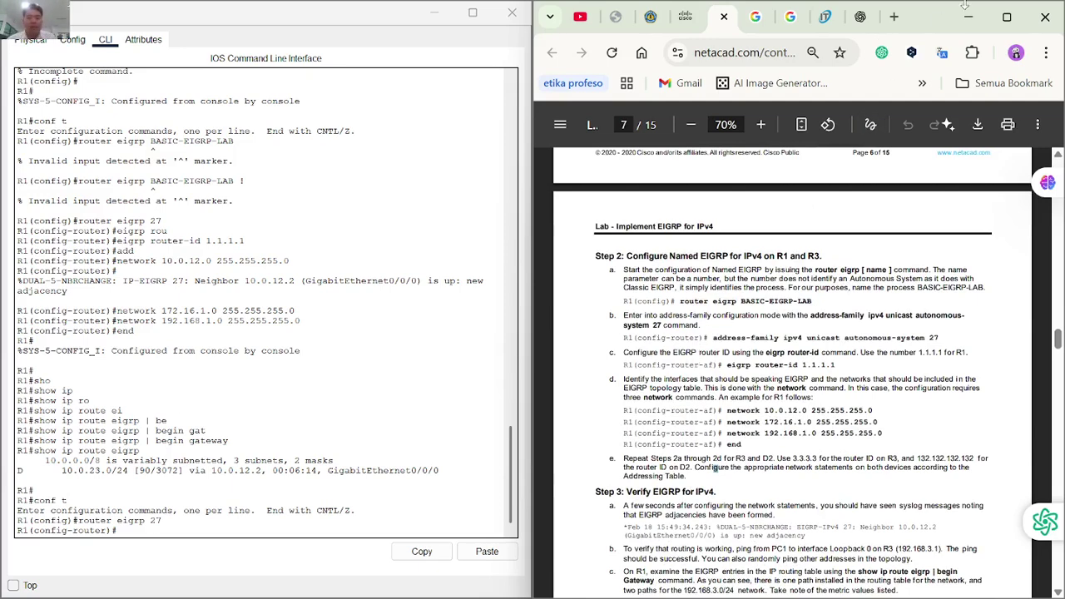
# Skim the rest of the lab through Part 3's EIGRP tuning, then check the show ip route 192.168.1.0 example on page 14.
pyautogui.scroll(-15, 780, 489)
pyautogui.scroll(-7, 780, 490)
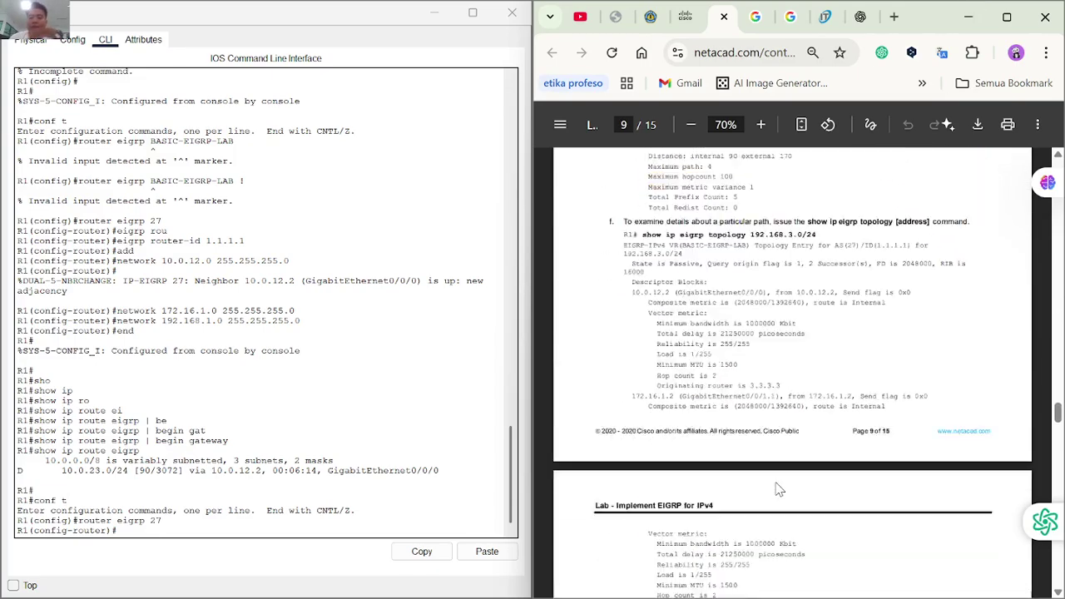
pyautogui.scroll(1, 780, 489)
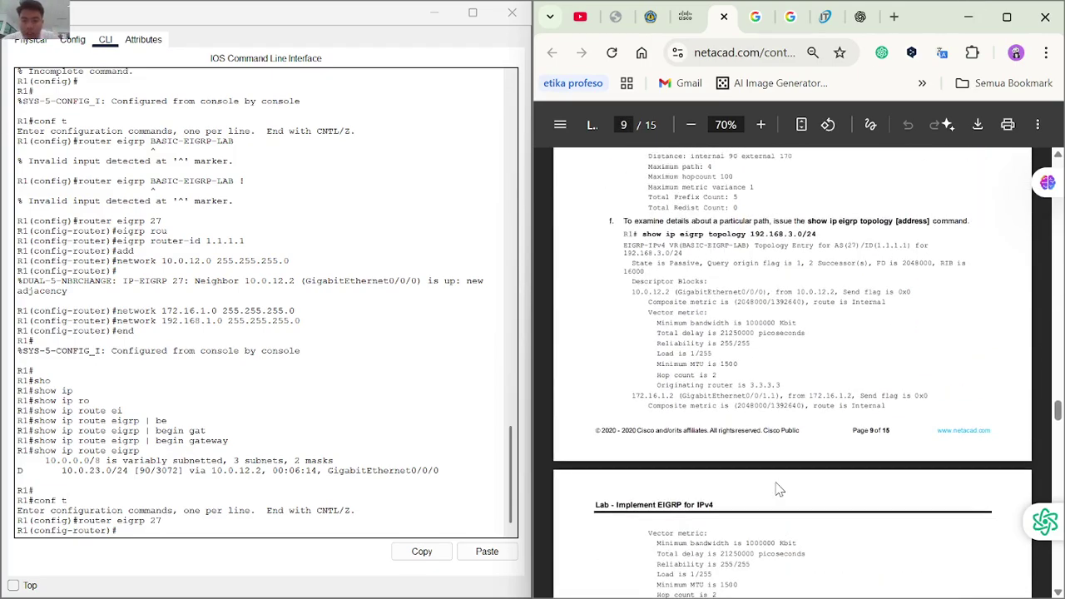
pyautogui.scroll(-14, 707, 249)
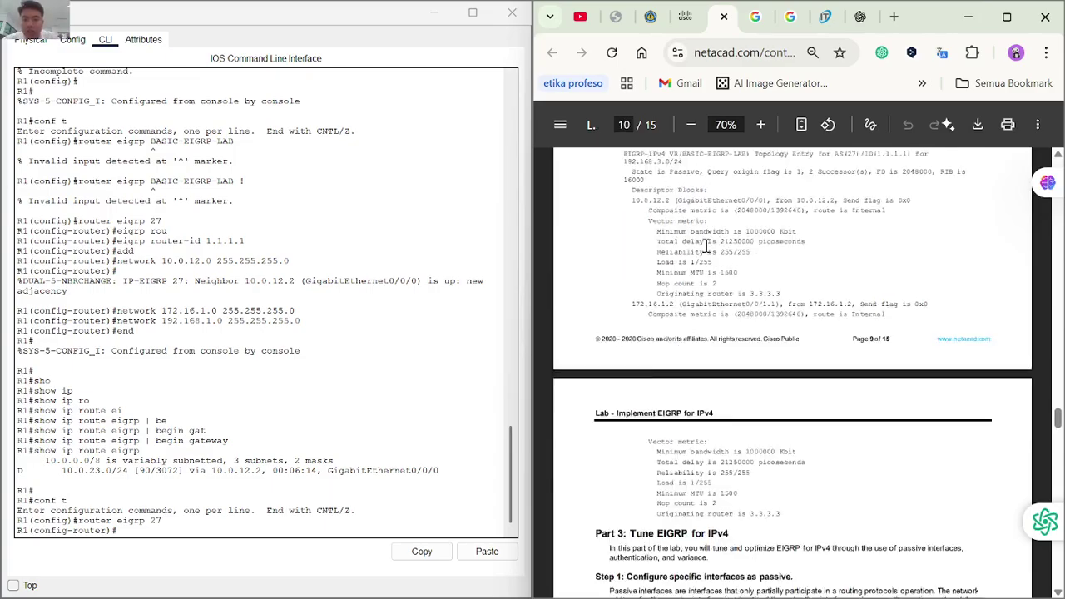
pyautogui.scroll(-14, 708, 246)
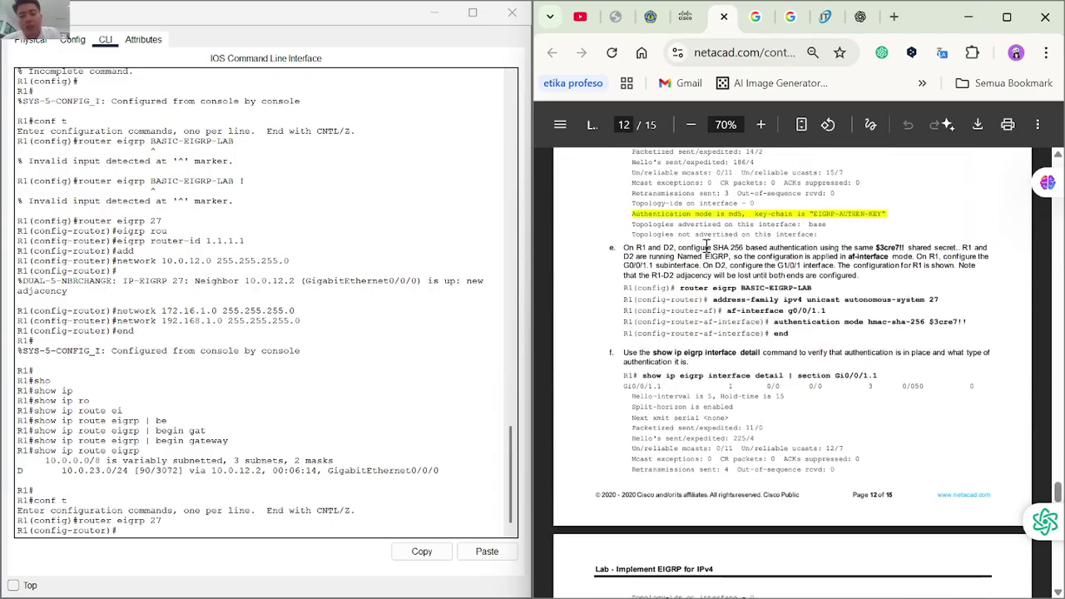
pyautogui.scroll(-14, 708, 247)
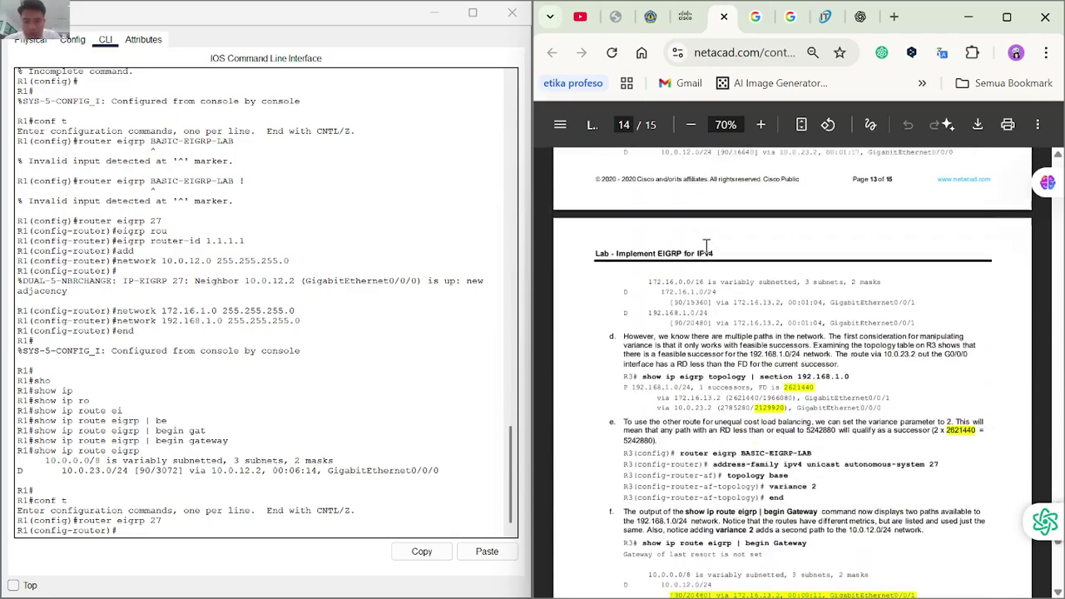
pyautogui.scroll(-4, 706, 246)
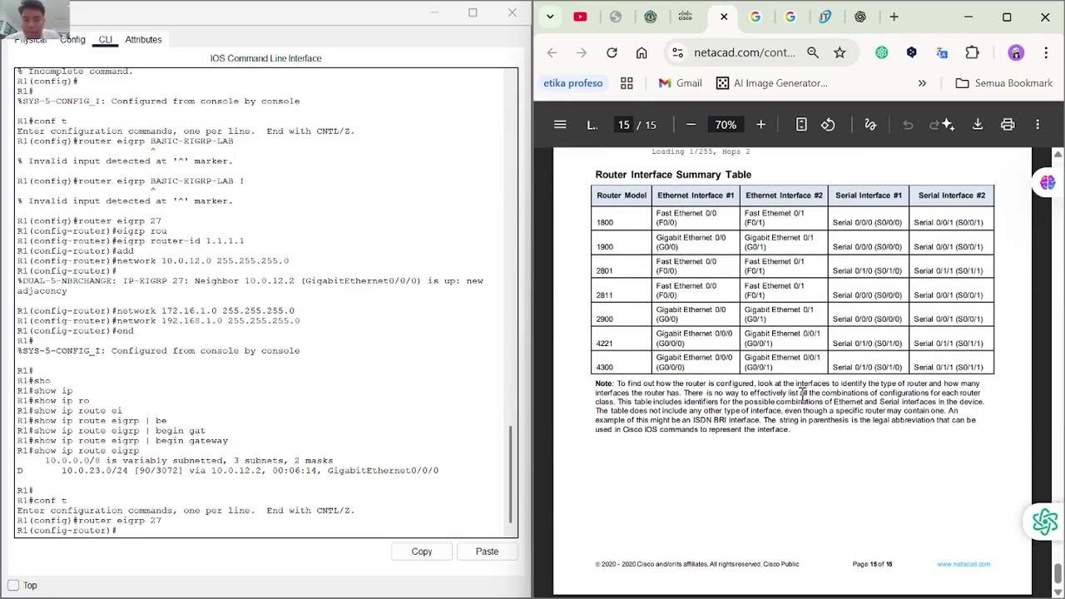
pyautogui.scroll(1, 824, 471)
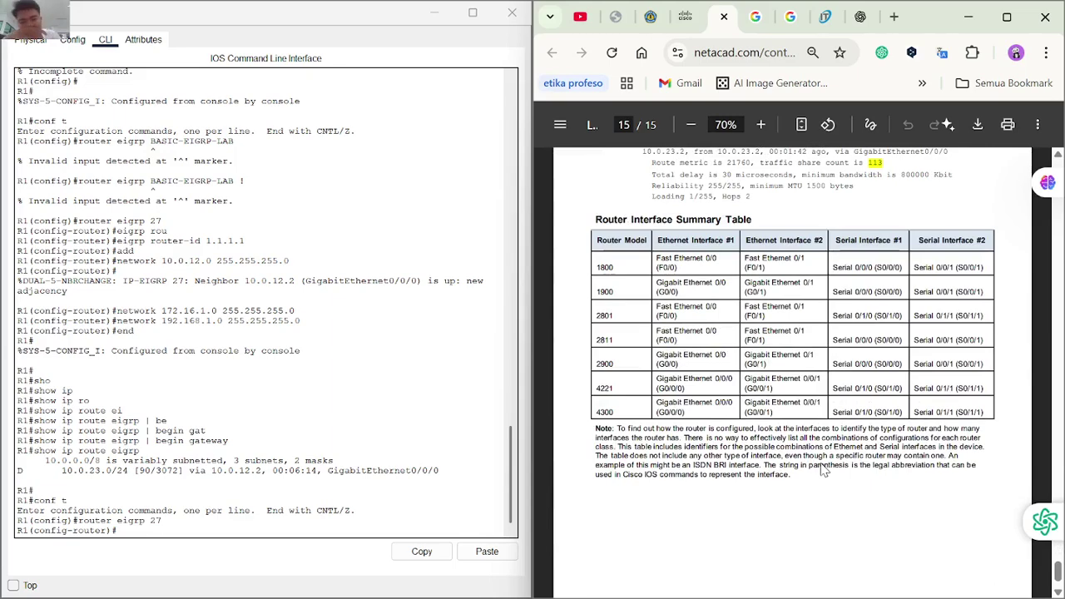
pyautogui.scroll(3, 824, 470)
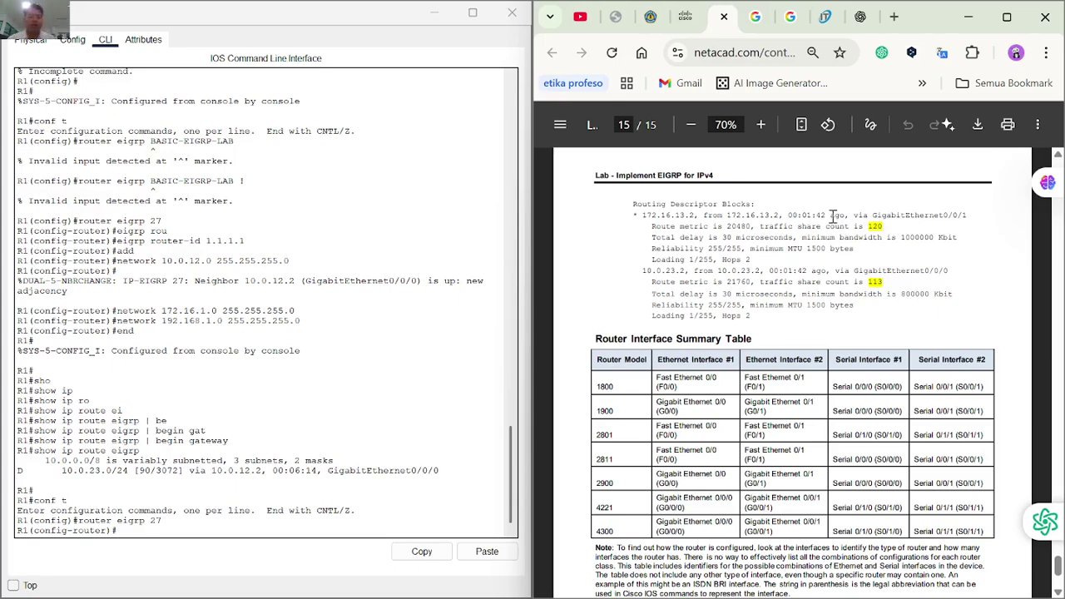
pyautogui.scroll(4, 771, 304)
pyautogui.scroll(1, 771, 304)
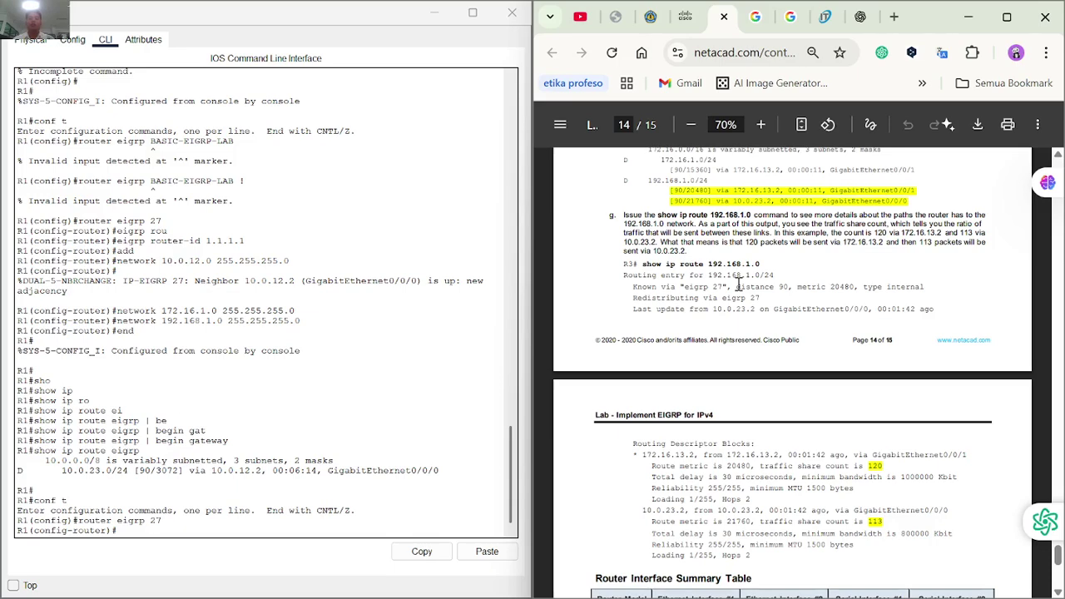
# Maximize R1's CLI window and leave the EIGRP 27 router configuration mode with end.
pyautogui.click(471, 14)
pyautogui.click(471, 14)
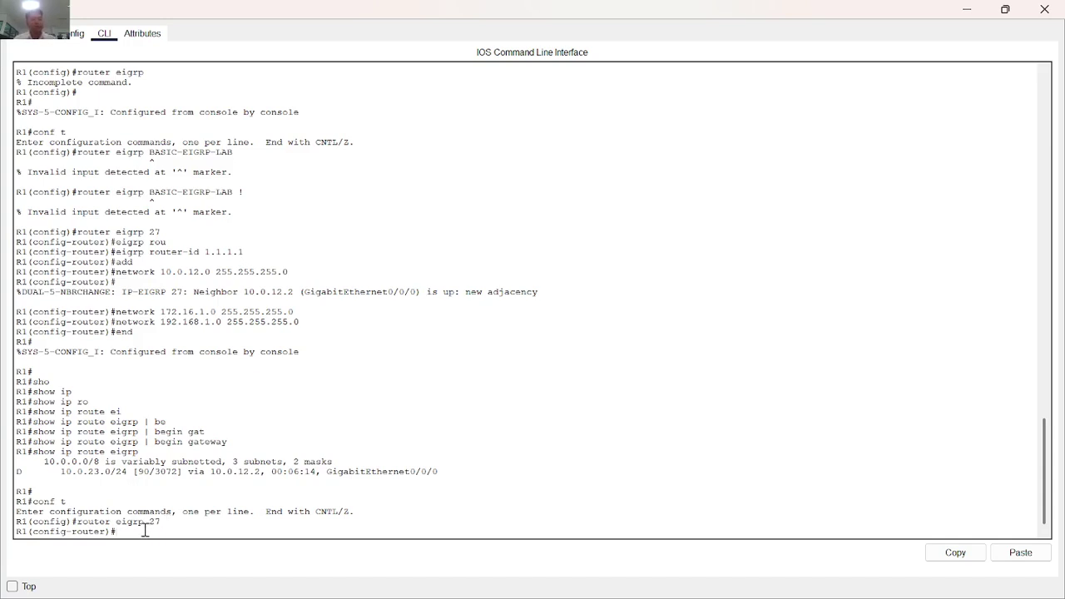
pyautogui.write('end')
pyautogui.press('Return')
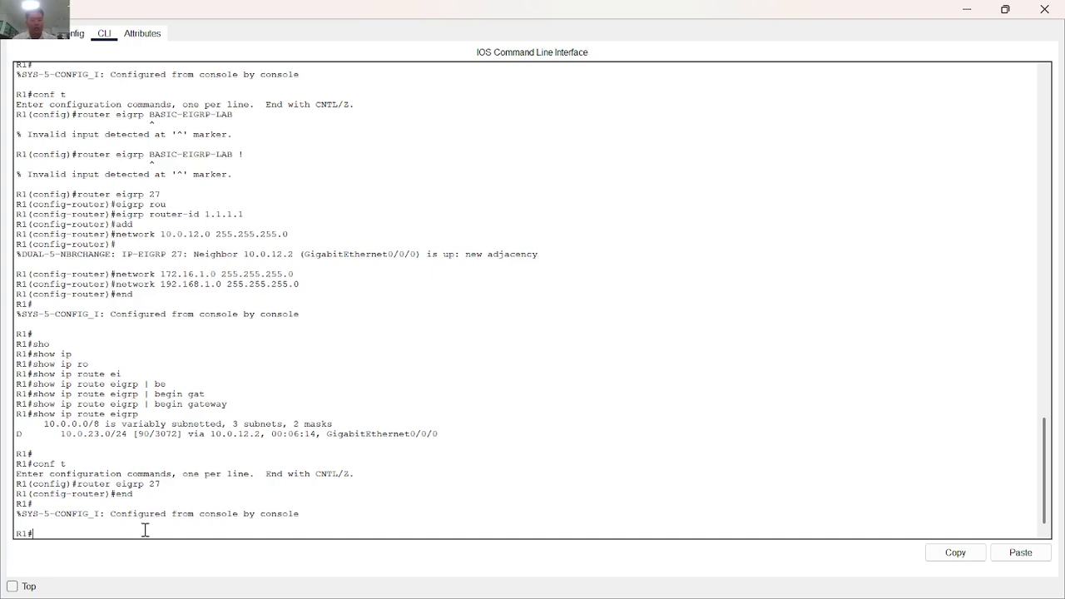
# Try to run version 16.9 in R1's privileged mode.
pyautogui.write('ver')
pyautogui.press('Tab')
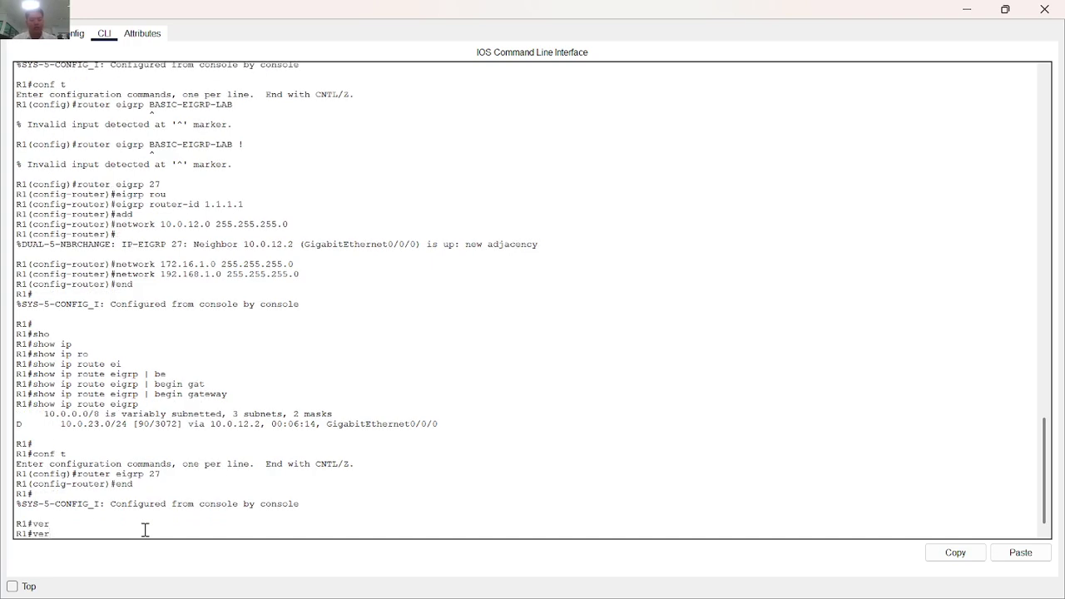
pyautogui.write('sion 16.9')
pyautogui.press('Return')
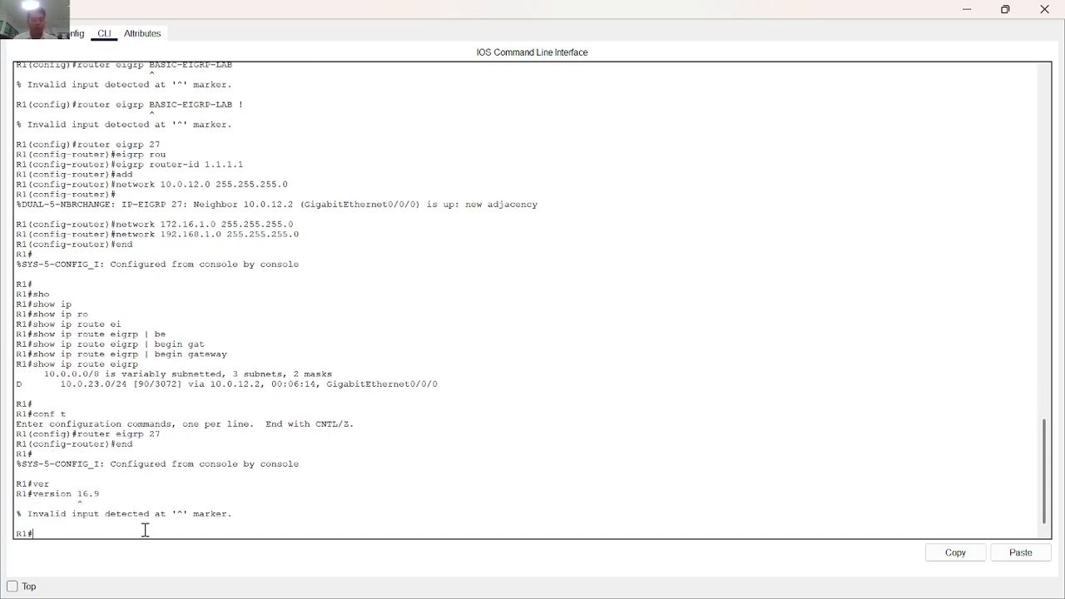
# Try completing the version command in R1's global configuration mode and again in privileged mode, clearing each attempt.
pyautogui.write('conf t')
pyautogui.press('Return')
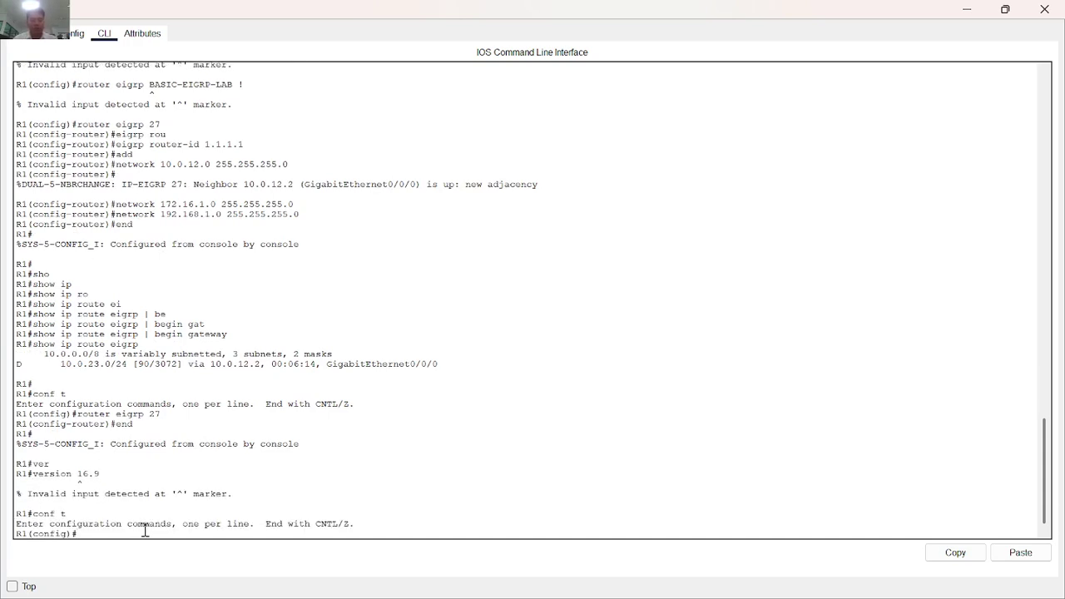
pyautogui.write('ver')
pyautogui.press('Tab')
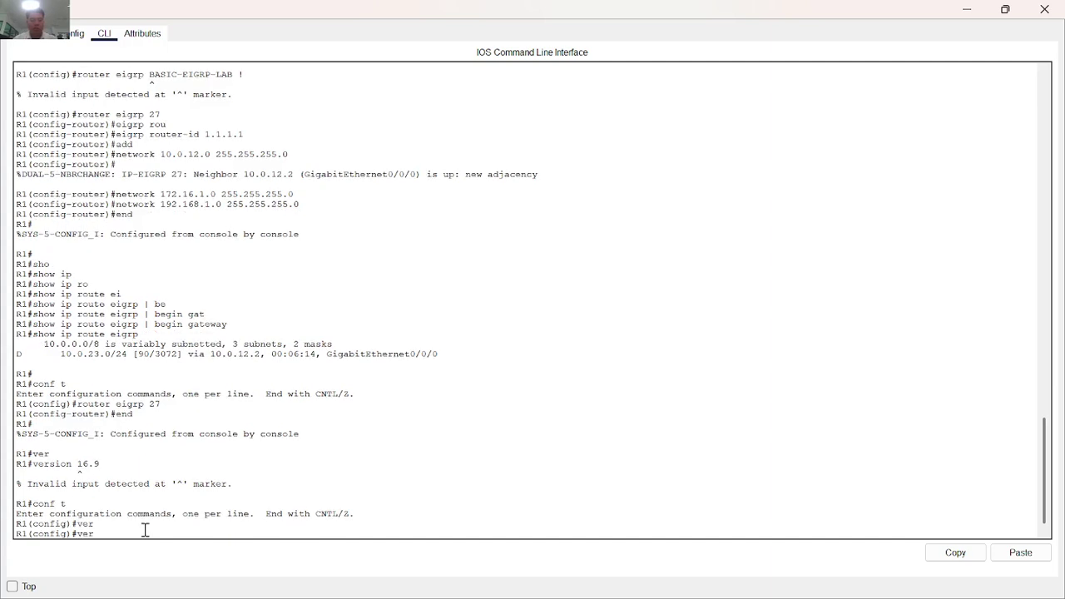
pyautogui.press('BackSpace')
pyautogui.press('BackSpace')
pyautogui.press('BackSpace')
pyautogui.write('end')
pyautogui.press('Return')
pyautogui.write('ver')
pyautogui.press('Tab')
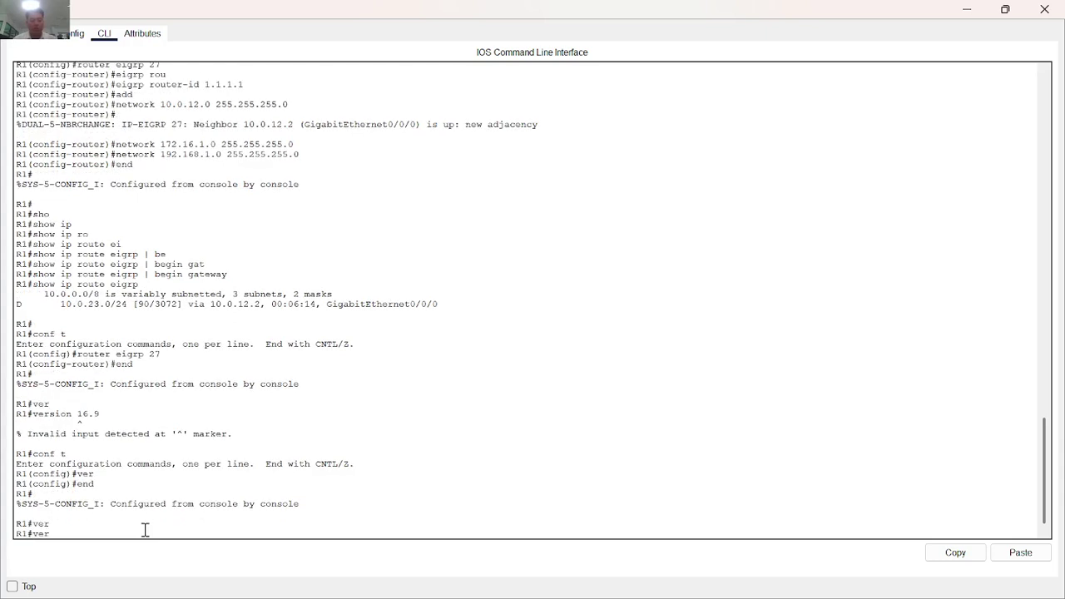
pyautogui.press('BackSpace')
pyautogui.press('BackSpace')
pyautogui.press('BackSpace')
# Try to enter the service timestamps command in R1's privileged mode and erase it.
pyautogui.write('ser')
pyautogui.press('Tab')
pyautogui.write('vice ti')
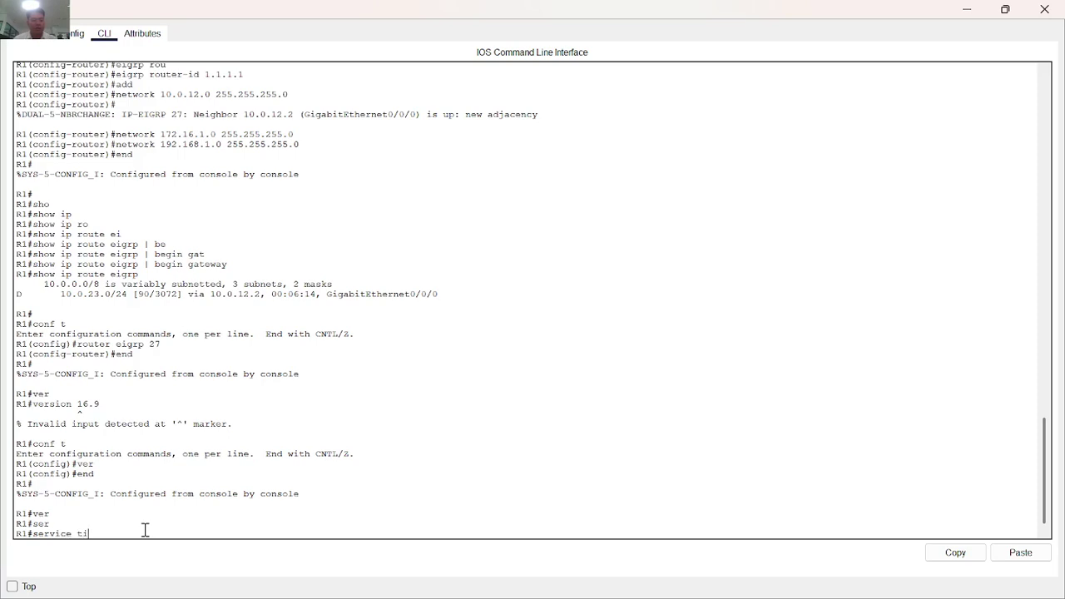
pyautogui.write('mestam')
pyautogui.press('Tab')
pyautogui.press('BackSpace')
pyautogui.press('BackSpace')
pyautogui.press('BackSpace')
pyautogui.press('BackSpace')
pyautogui.press('BackSpace')
pyautogui.press('BackSpace')
pyautogui.press('BackSpace')
pyautogui.press('BackSpace')
pyautogui.press('BackSpace')
pyautogui.press('BackSpace')
pyautogui.press('BackSpace')
pyautogui.press('BackSpace')
pyautogui.press('BackSpace')
pyautogui.press('BackSpace')
pyautogui.press('BackSpace')
pyautogui.press('BackSpace')
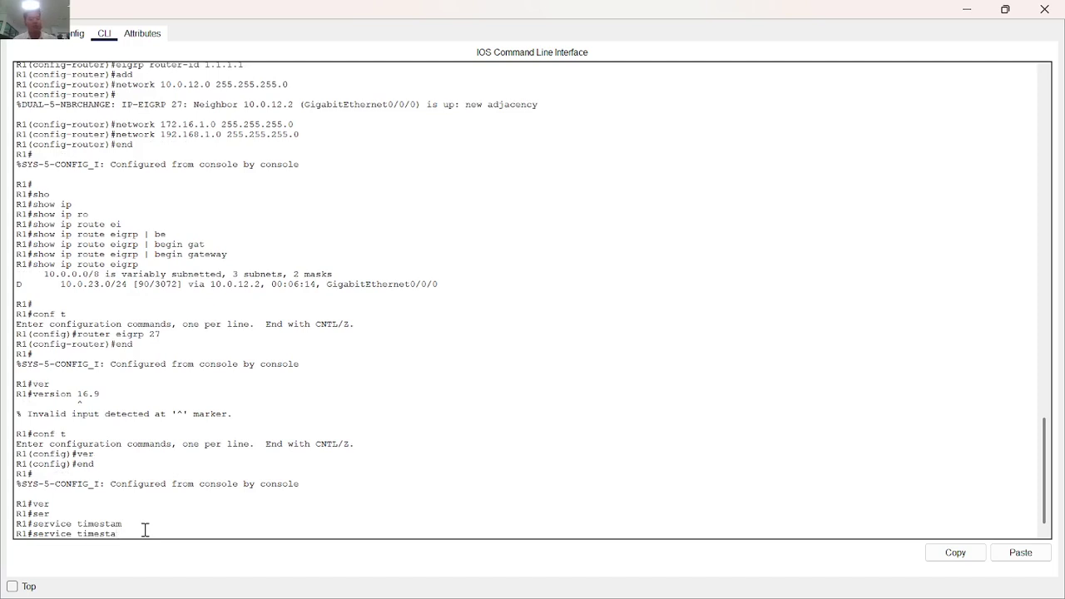
# Enter R1's global configuration mode and try to run service timestamps debug datetime without further options.
pyautogui.write('conf t')
pyautogui.press('Return')
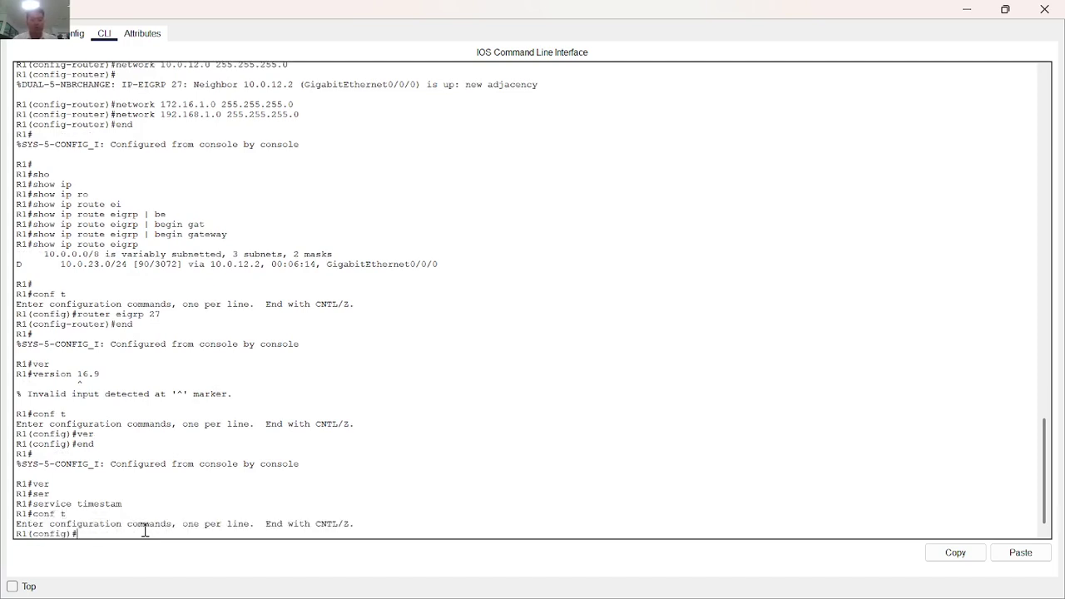
pyautogui.write('ser')
pyautogui.press('Tab')
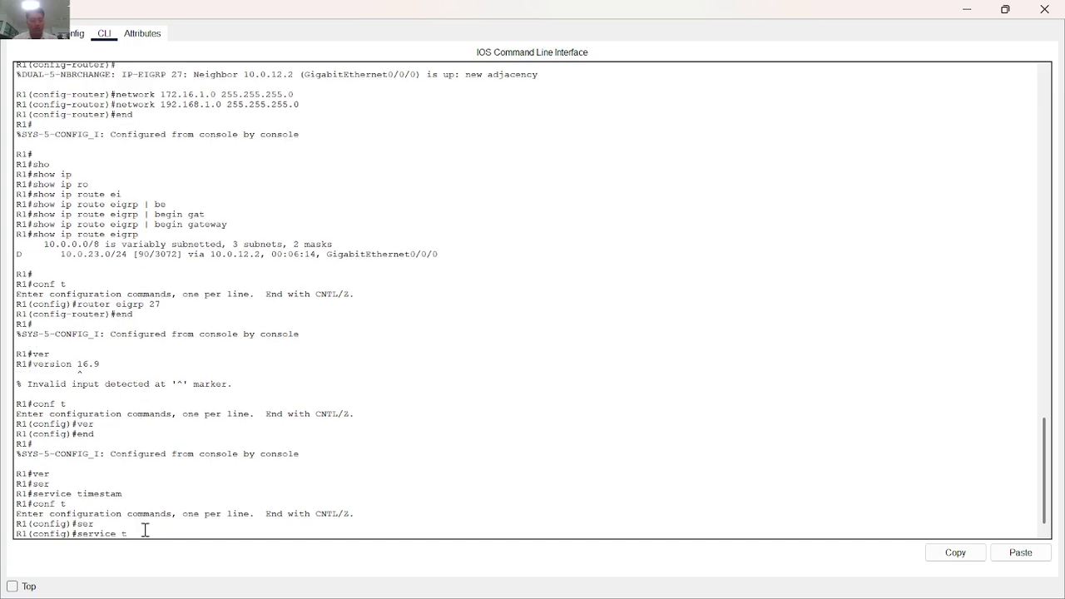
pyautogui.write('tim')
pyautogui.press('Tab')
pyautogui.write('deb')
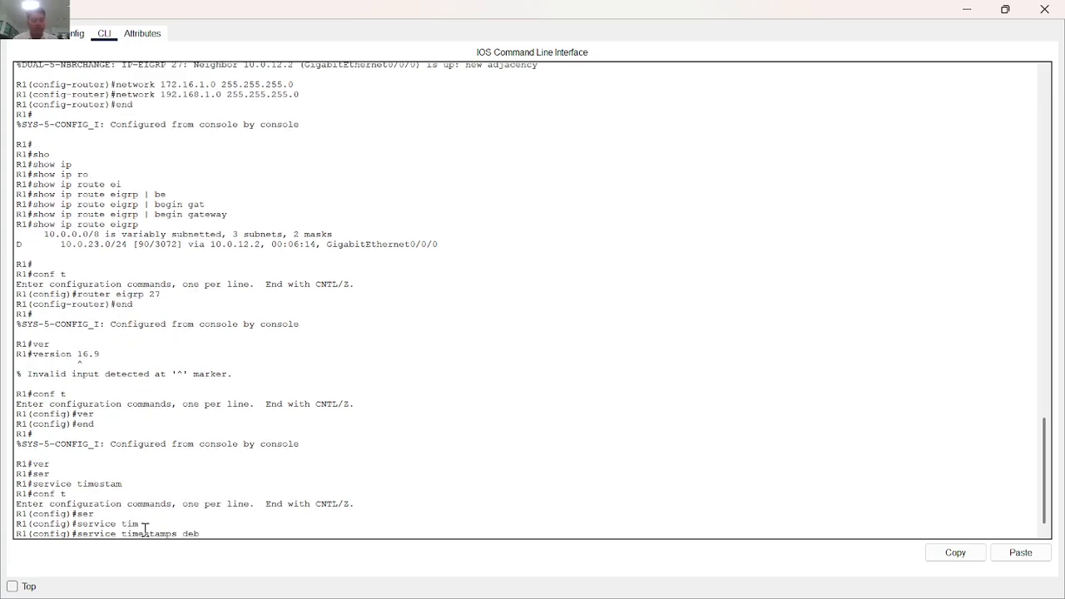
pyautogui.press('Tab')
pyautogui.write('t')
pyautogui.write('at')
pyautogui.press('Tab')
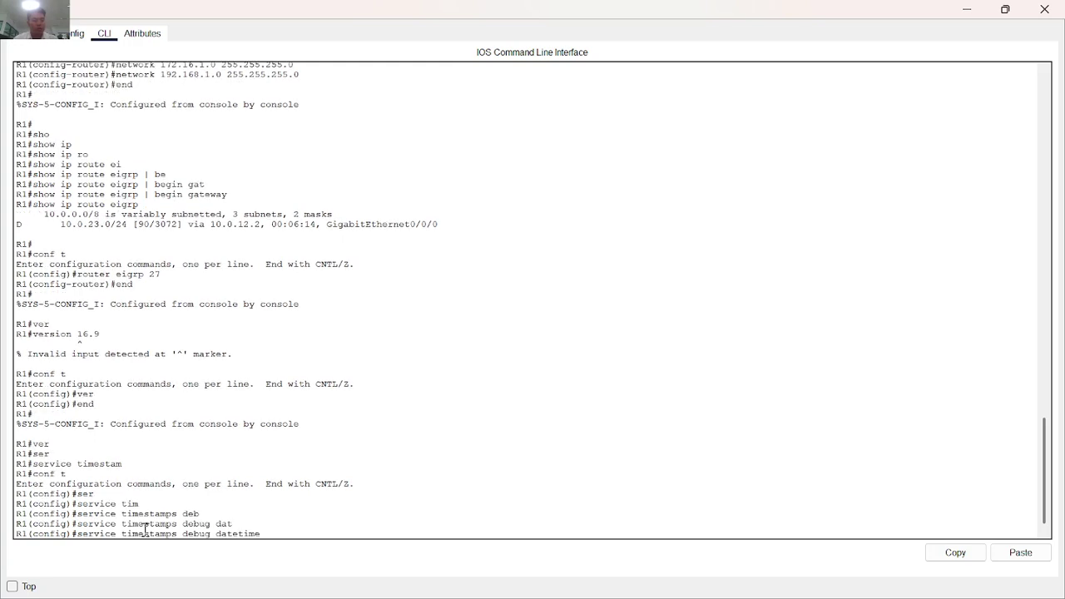
pyautogui.press('Return')
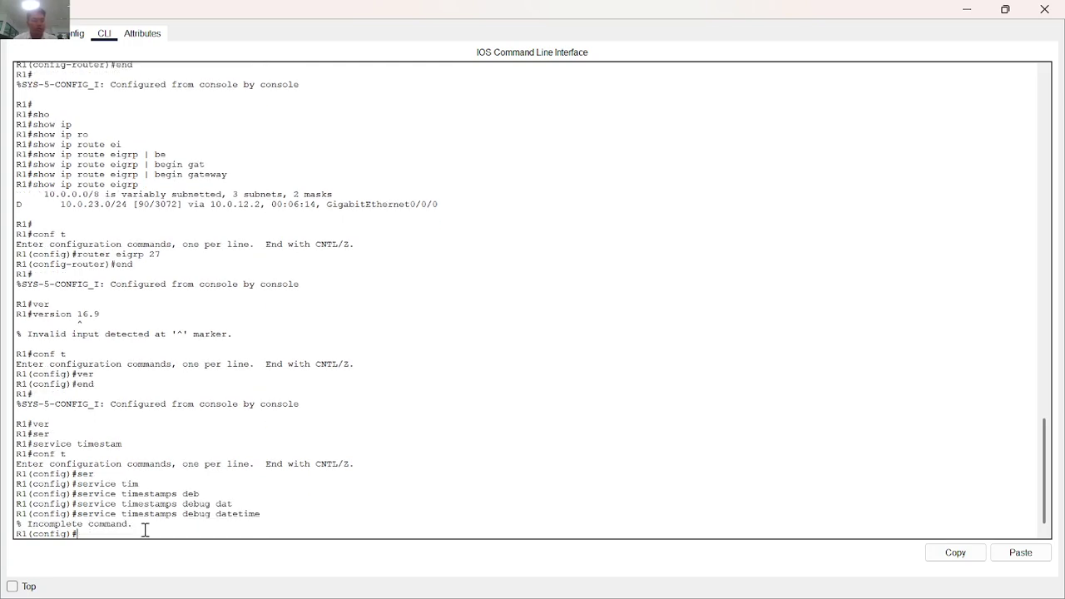
# Recall the timestamps command on R1 and run it as service timestamps debug datetime msec.
pyautogui.press('Up')
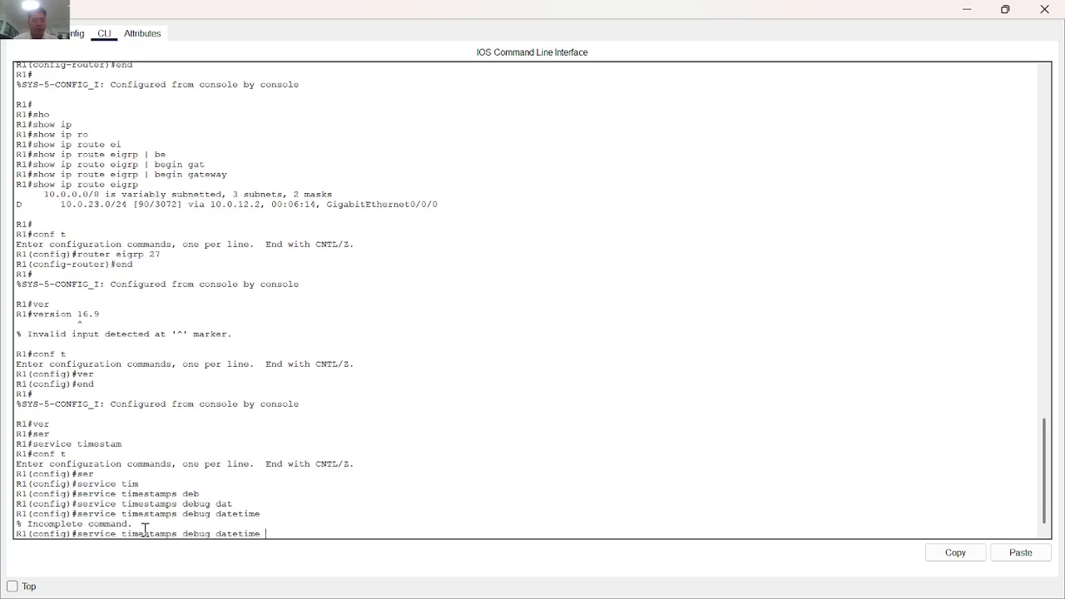
pyautogui.write('mse')
pyautogui.press('Tab')
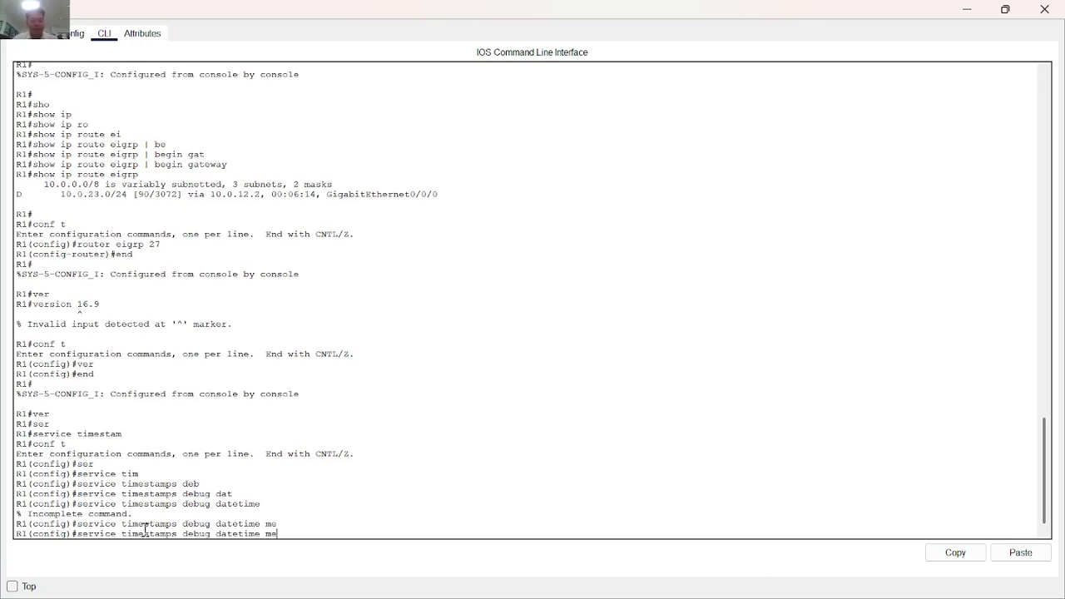
pyautogui.press('BackSpace')
pyautogui.write('s')
pyautogui.press('Tab')
pyautogui.press('Return')
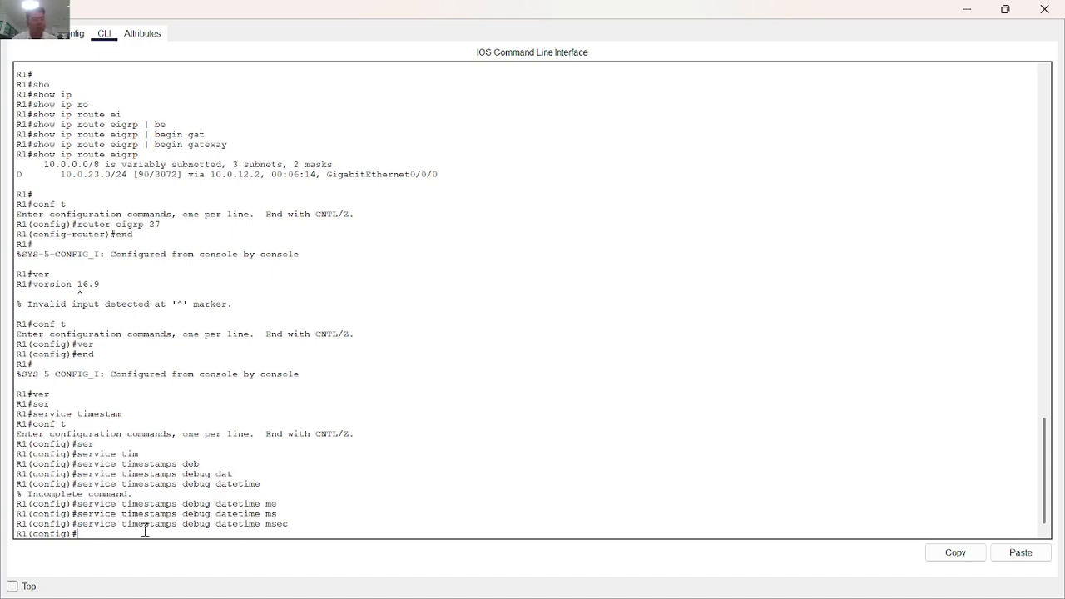
# Try completing the plat command in R1's global configuration mode and erase it.
pyautogui.write('plat')
pyautogui.press('Tab')
pyautogui.press('BackSpace')
pyautogui.press('BackSpace')
pyautogui.press('BackSpace')
pyautogui.press('BackSpace')
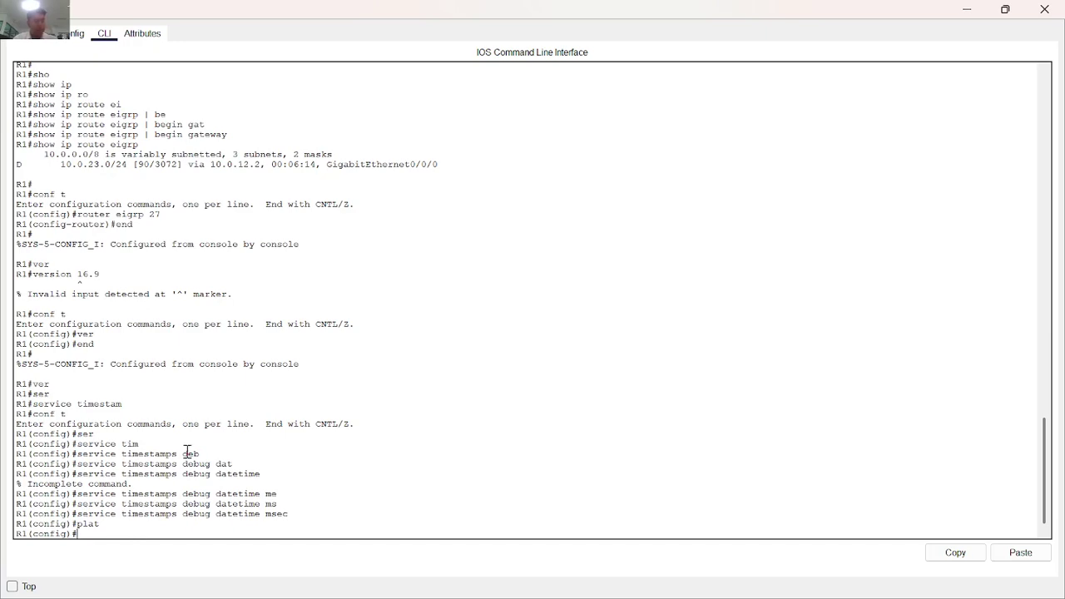
# Review R1's CLI history for the hostname, line, subinterface, DHCP pool and EIGRP commands entered so far.
pyautogui.scroll(15, 187, 450)
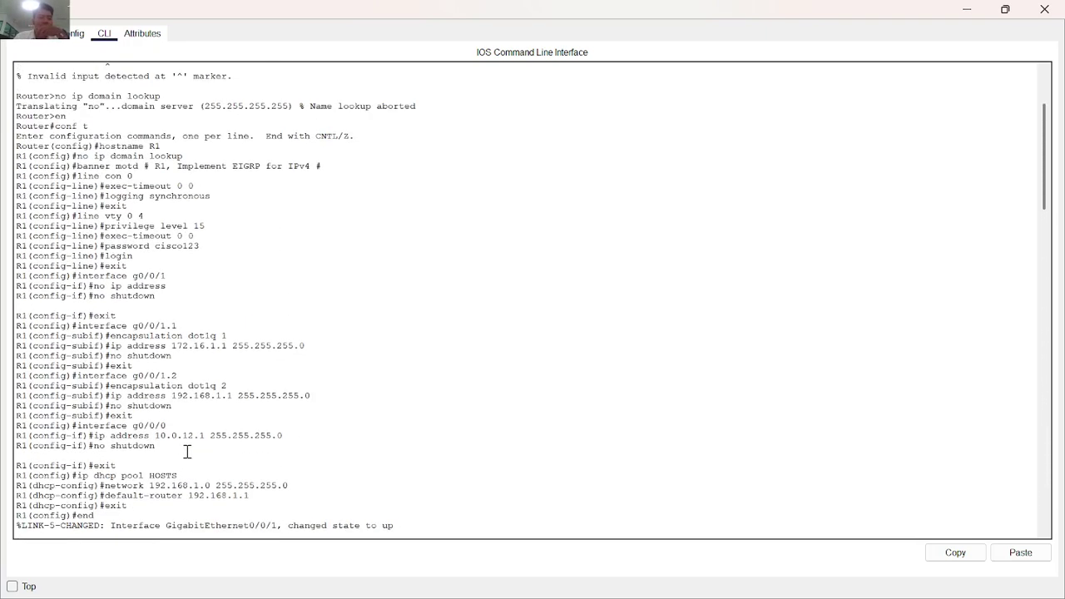
pyautogui.scroll(-1, 161, 350)
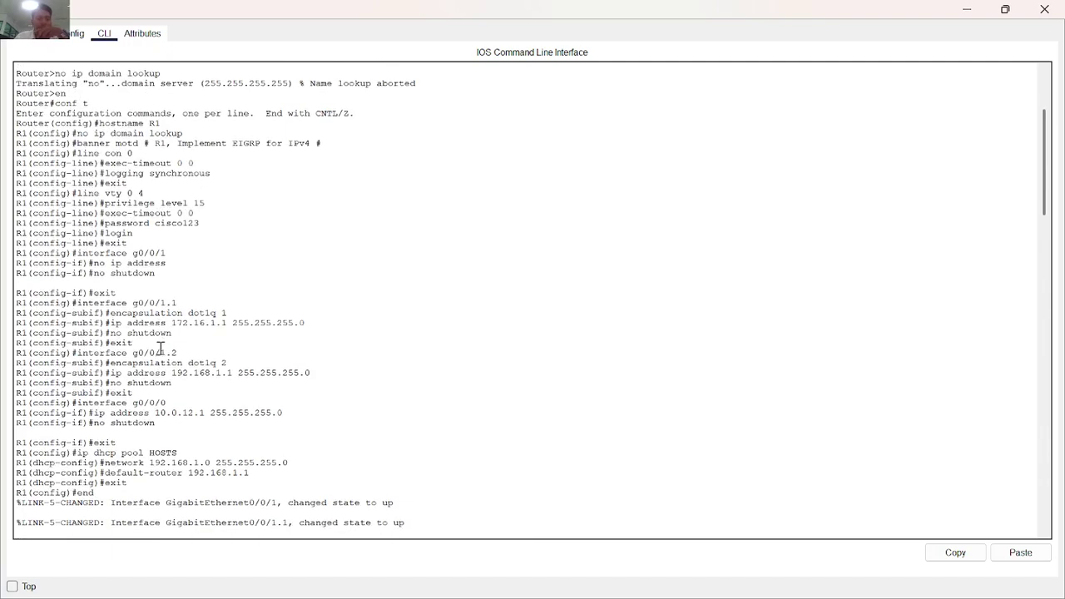
pyautogui.scroll(-1, 160, 350)
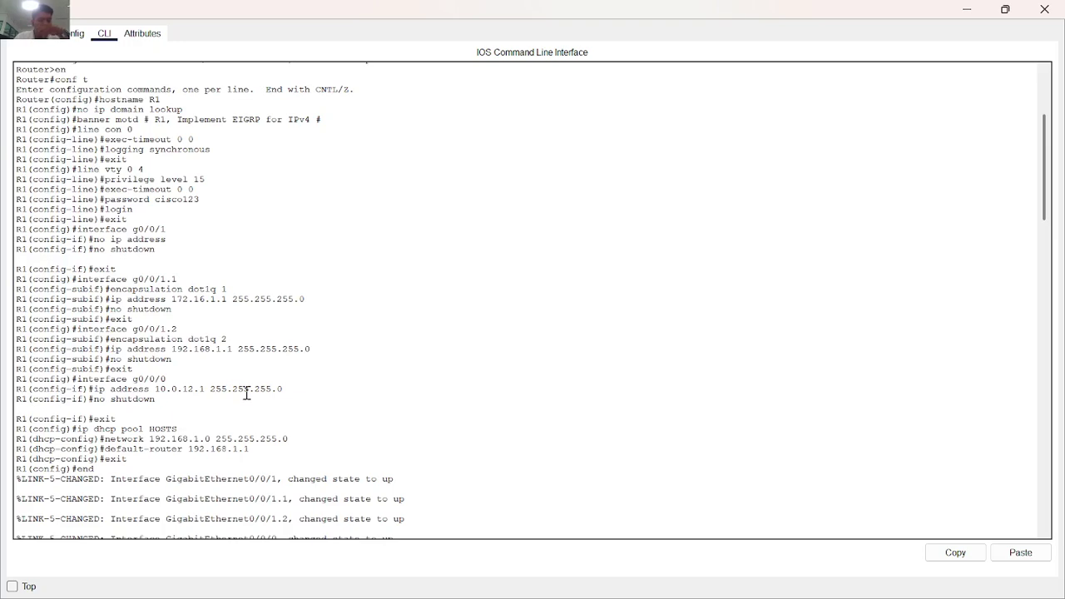
pyautogui.scroll(-4, 246, 394)
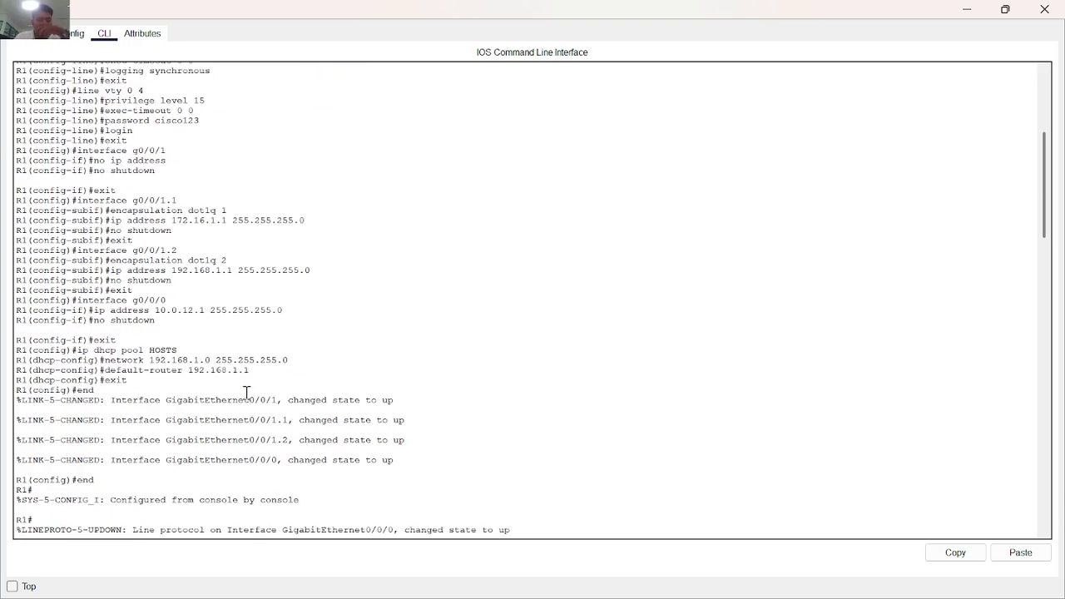
pyautogui.scroll(-8, 246, 394)
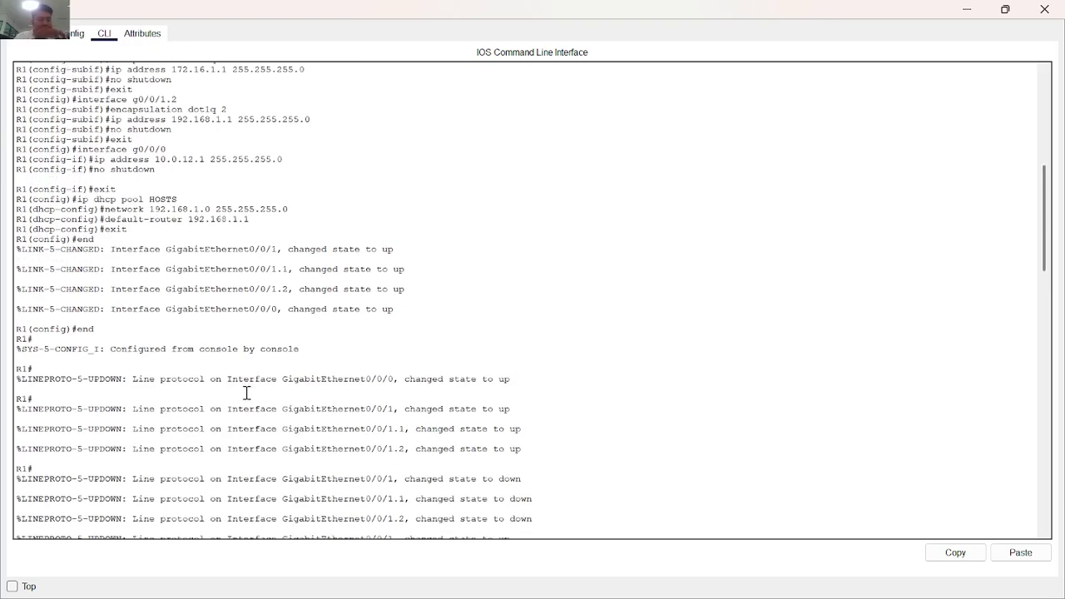
pyautogui.scroll(-6, 247, 393)
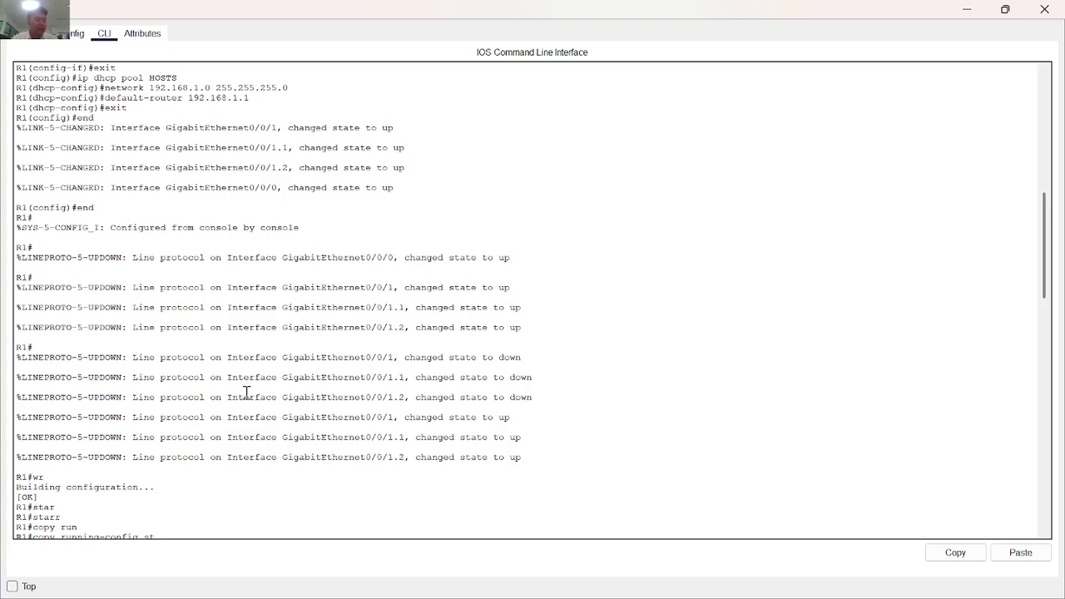
pyautogui.scroll(6, 246, 394)
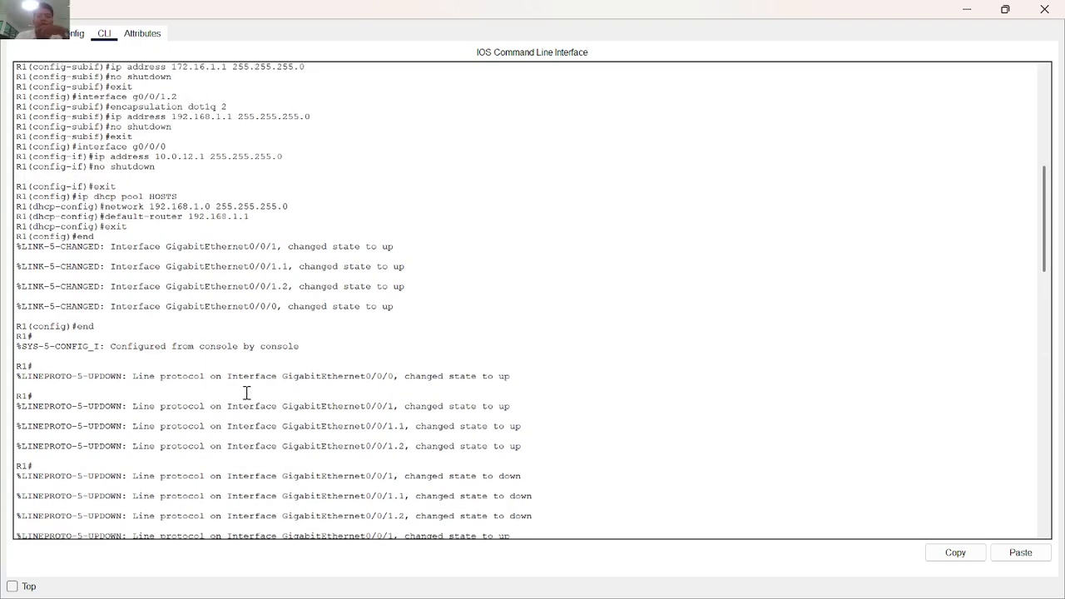
pyautogui.scroll(2, 247, 393)
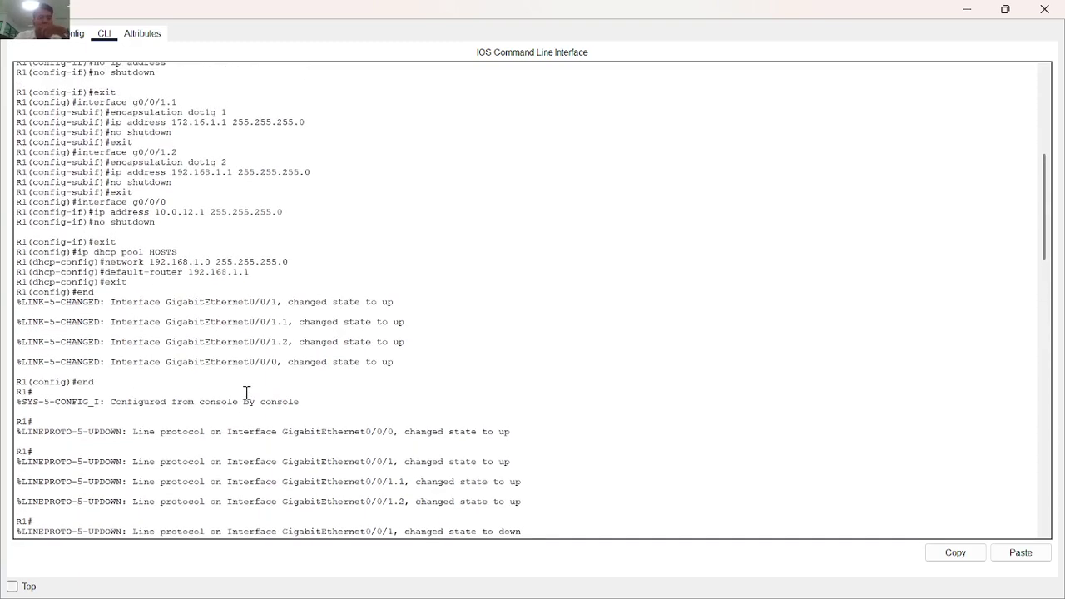
pyautogui.scroll(-5, 246, 394)
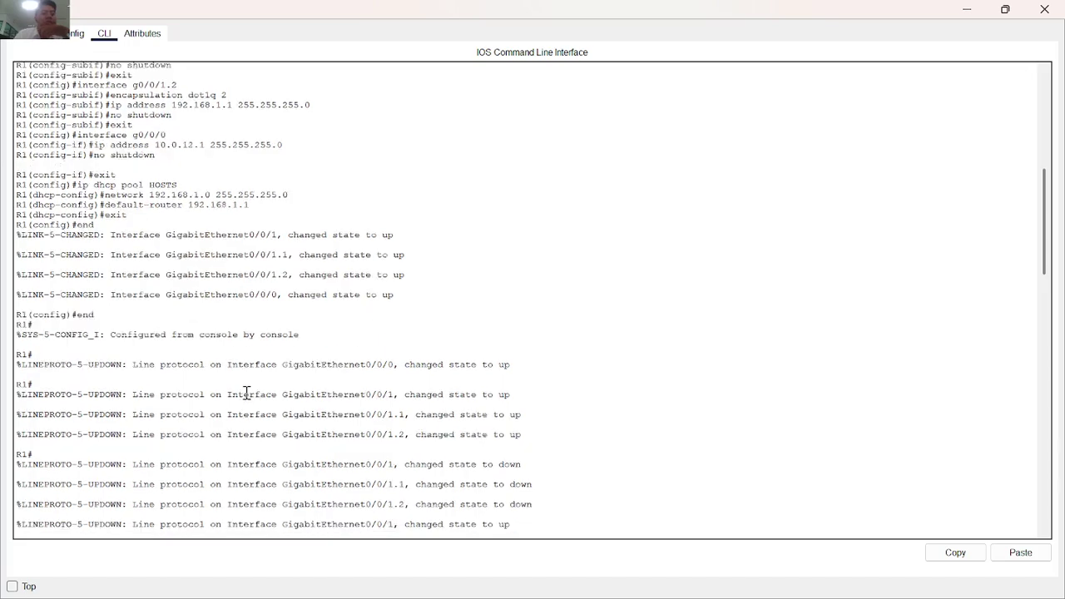
pyautogui.scroll(-1, 247, 394)
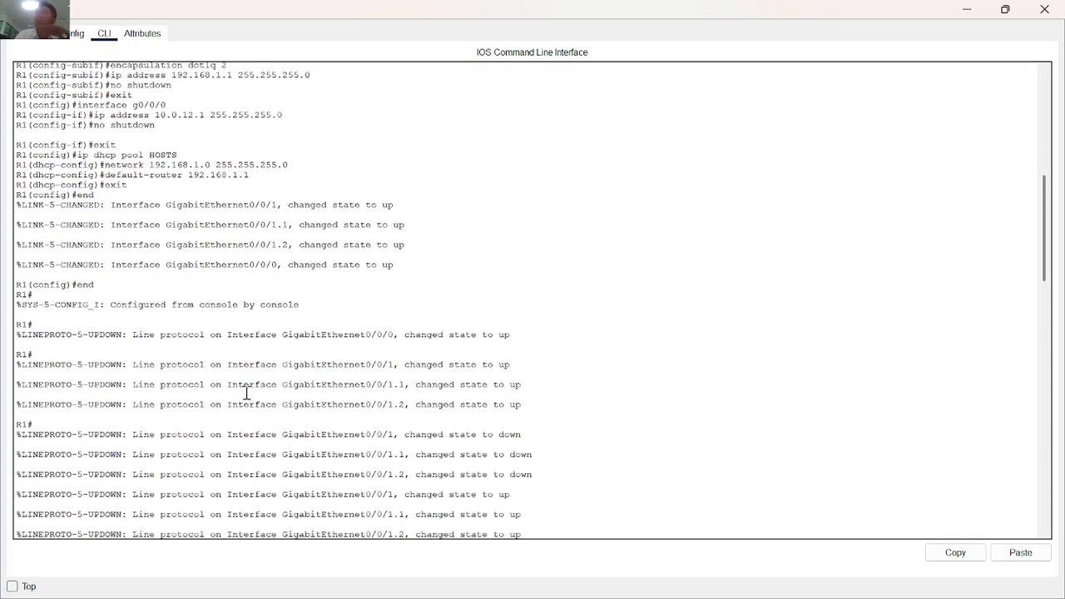
pyautogui.scroll(-20, 246, 394)
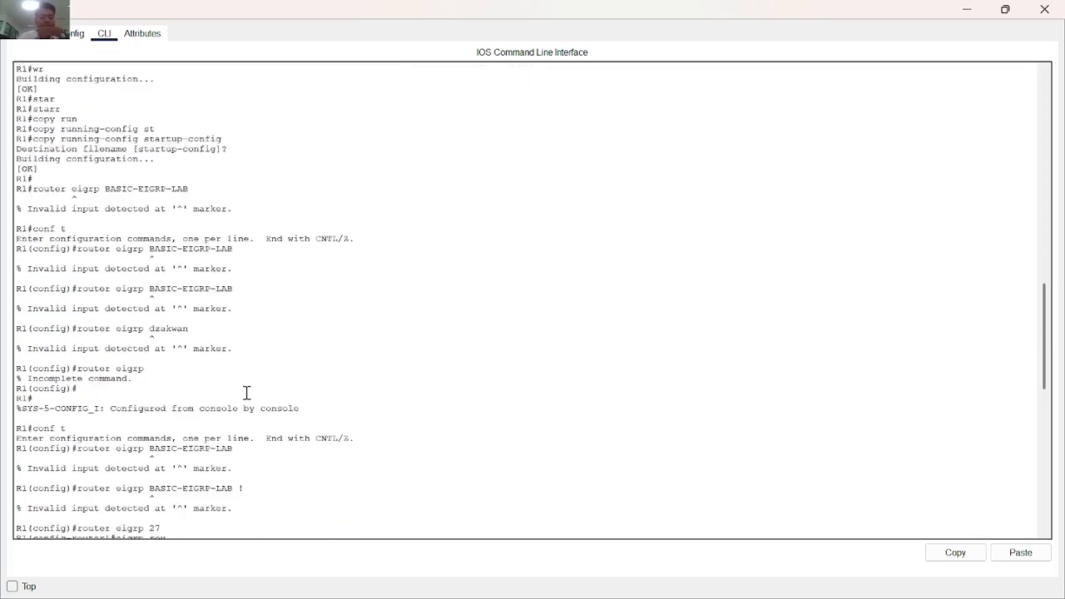
pyautogui.scroll(10, 246, 393)
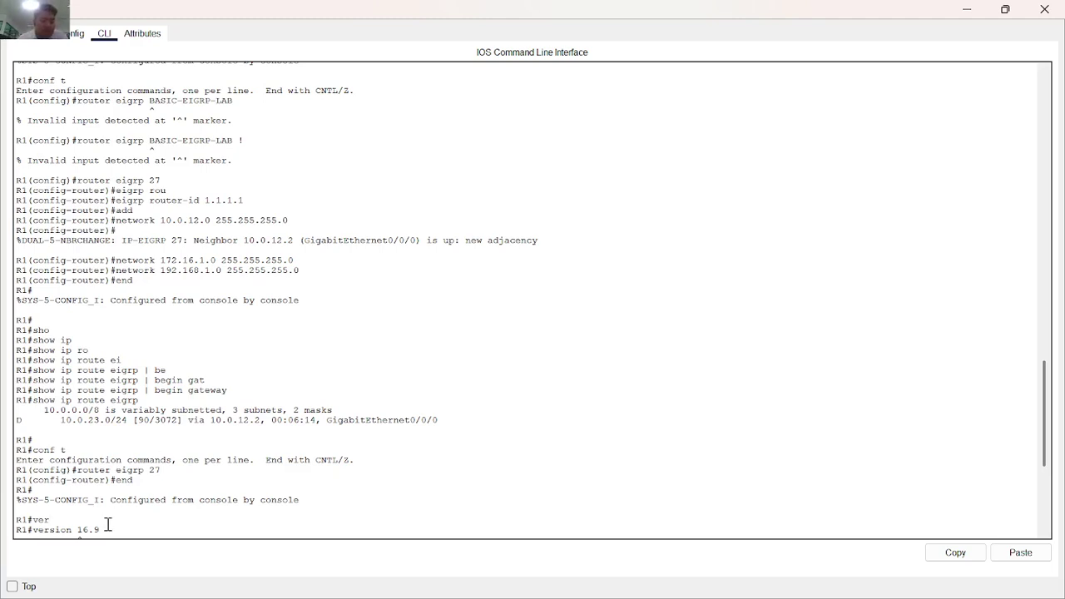
pyautogui.moveTo(51, 519); pyautogui.dragTo(32, 519)
pyautogui.scroll(-9, 107, 524)
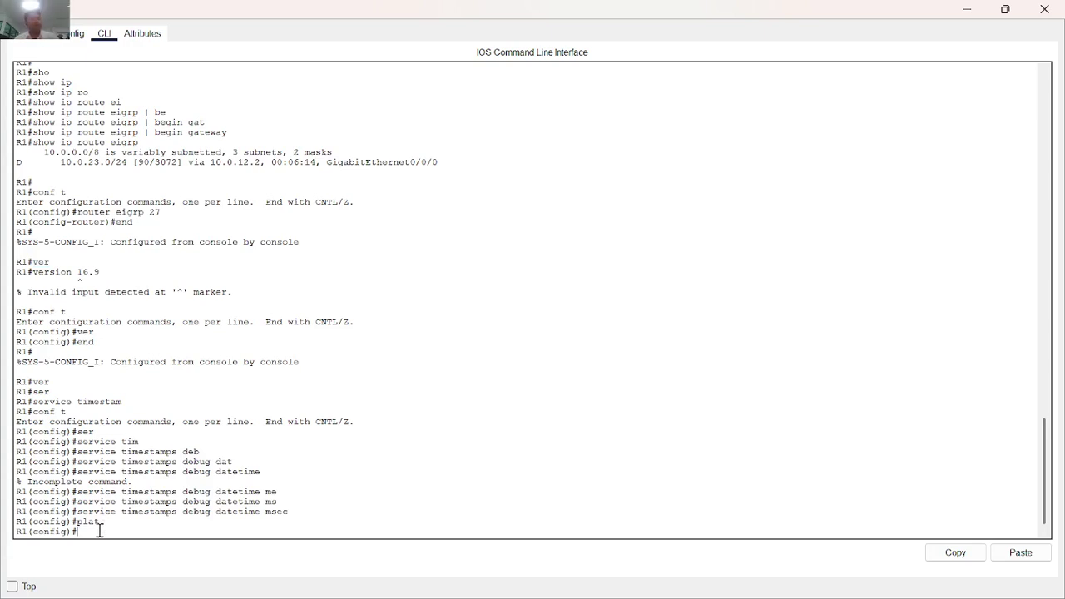
# Enter router eigrp 27 configuration on R1 and disable automatic summarization with no auto-summary.
pyautogui.write('rou')
pyautogui.scroll(7, 184, 320)
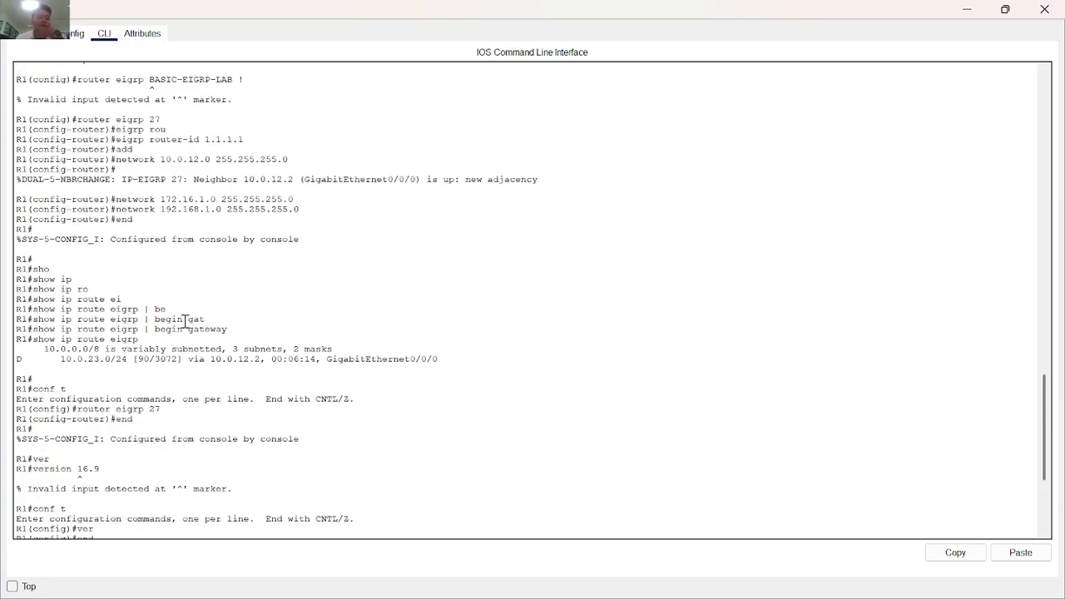
pyautogui.scroll(1, 209, 210)
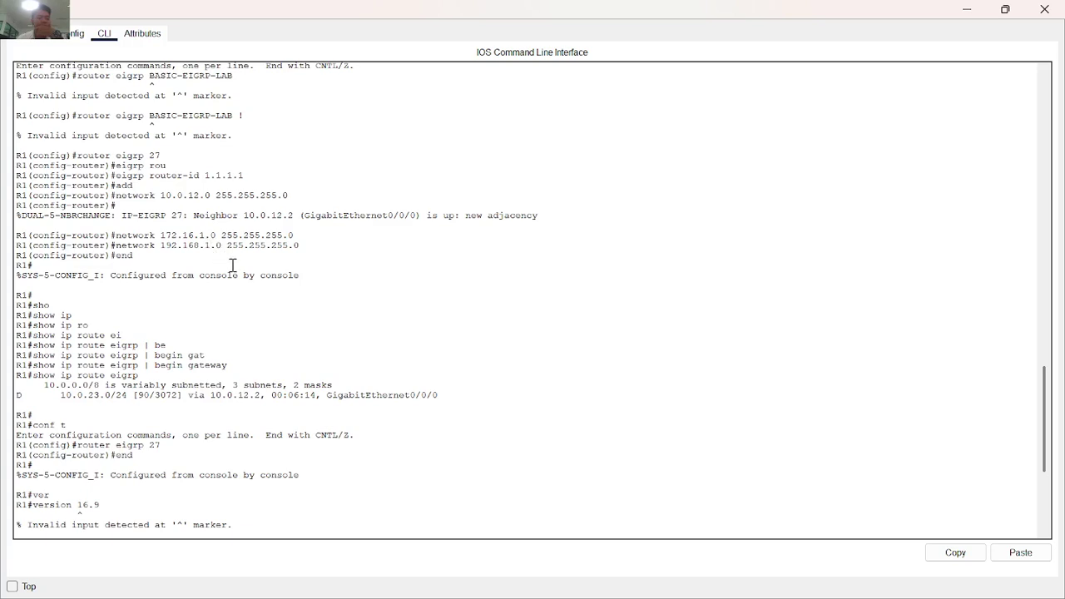
pyautogui.scroll(-7, 232, 265)
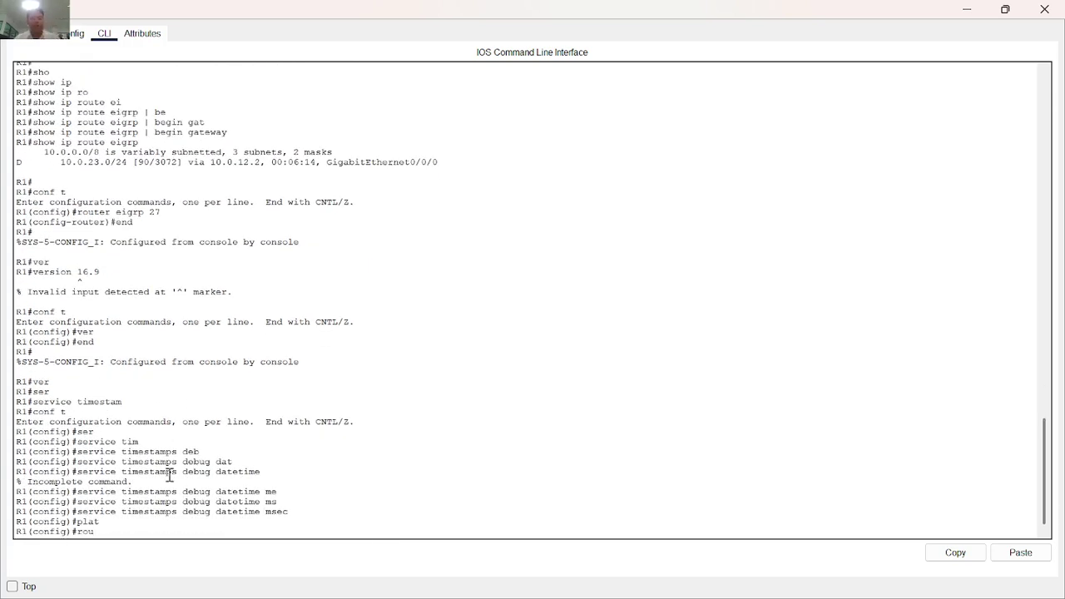
pyautogui.write('ter eig')
pyautogui.press('Tab')
pyautogui.write('27')
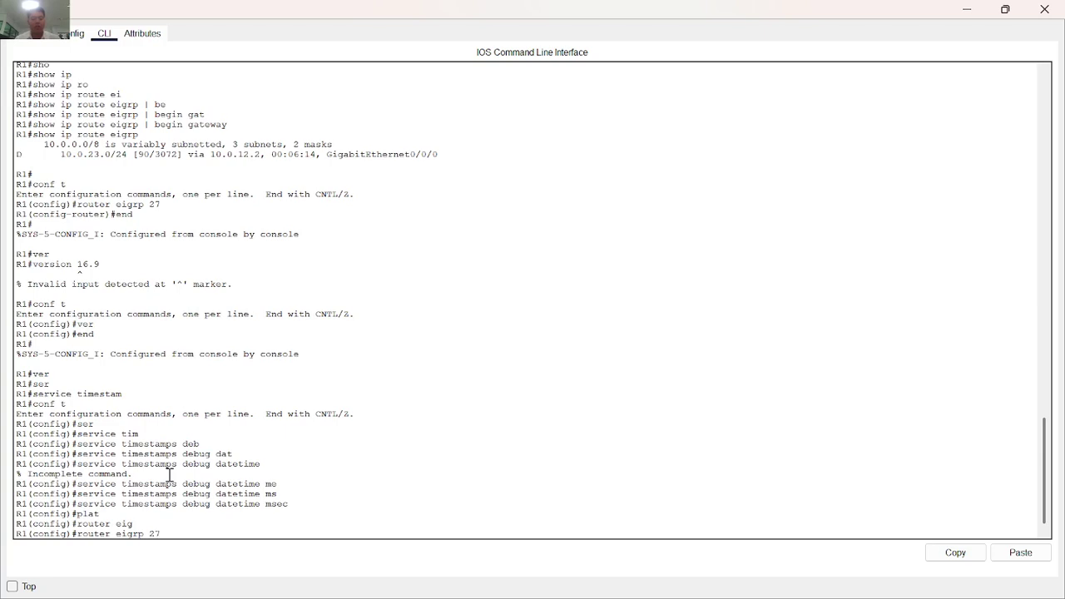
pyautogui.press('Return')
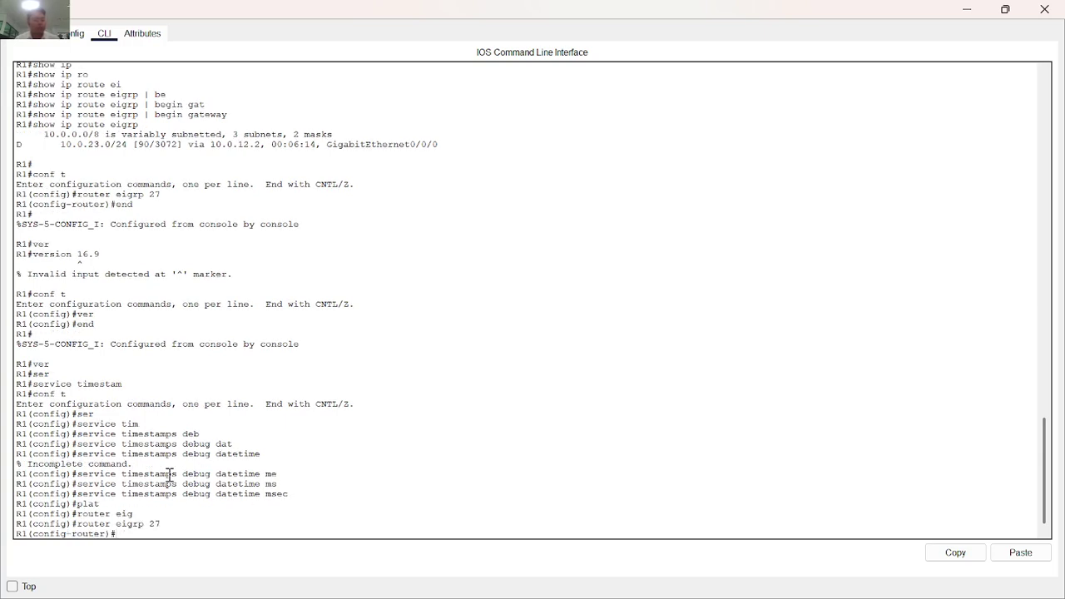
pyautogui.write('no au')
pyautogui.press('Tab')
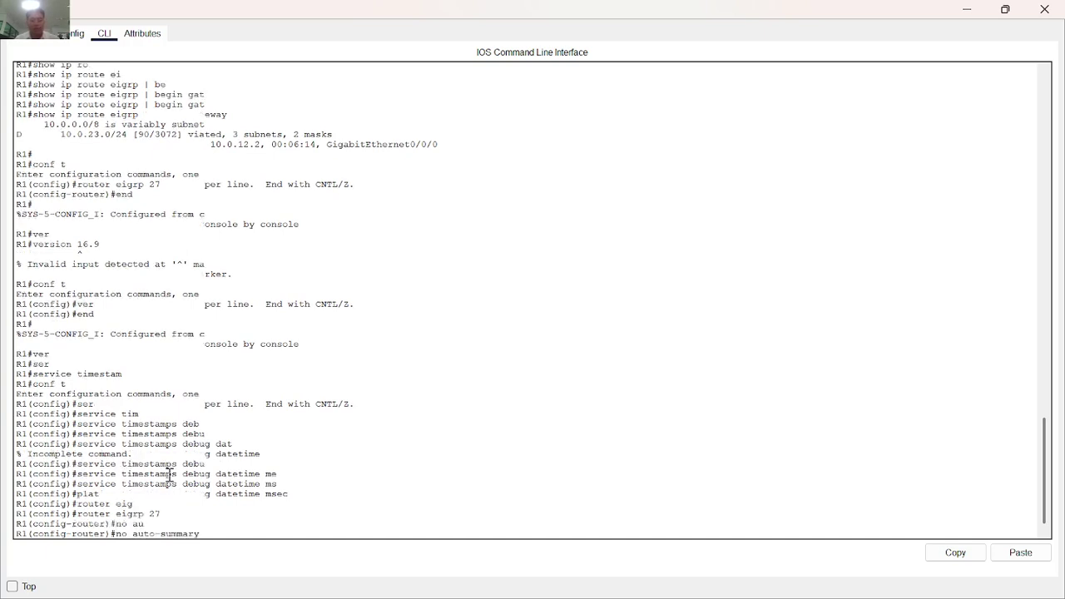
pyautogui.press('Return')
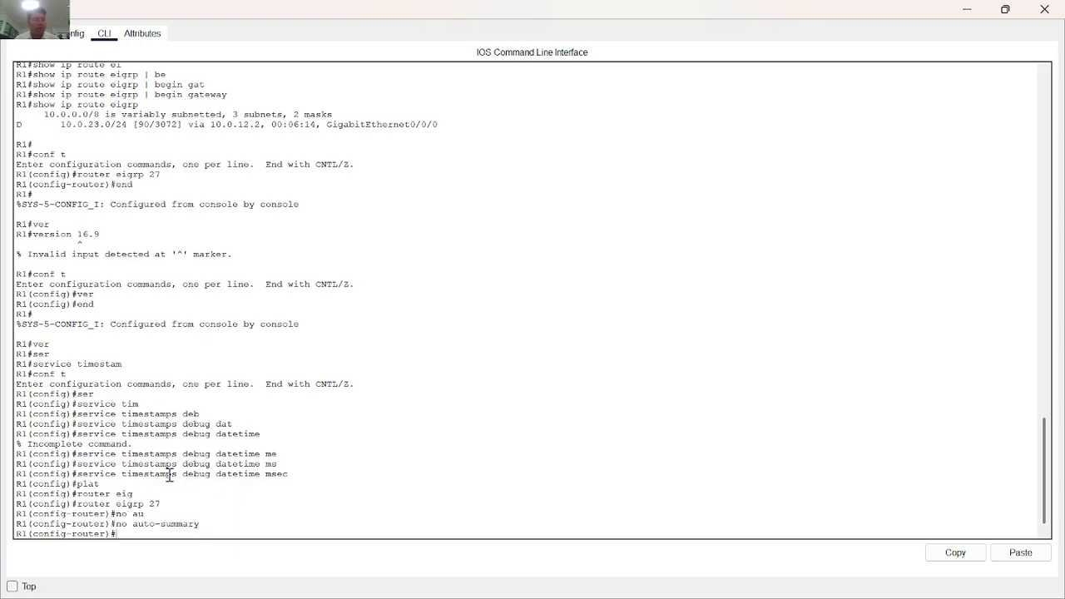
# Make gigabitEthernet 0/0/1.2 a passive interface in R1's EIGRP 27 process and exit router configuration mode.
pyautogui.write('pass')
pyautogui.press('Tab')
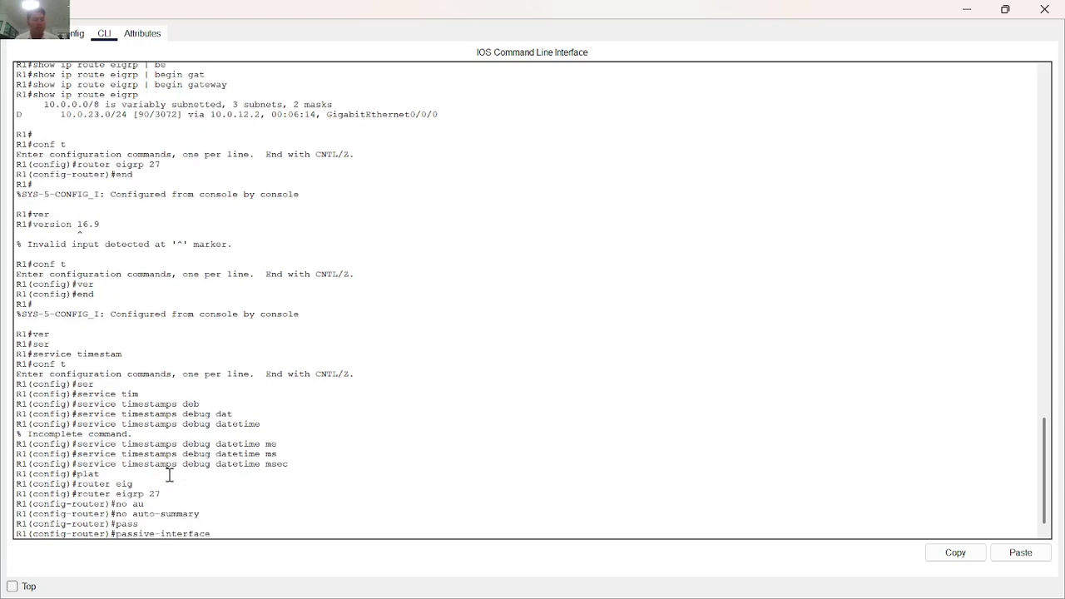
pyautogui.write('gig')
pyautogui.press('Tab')
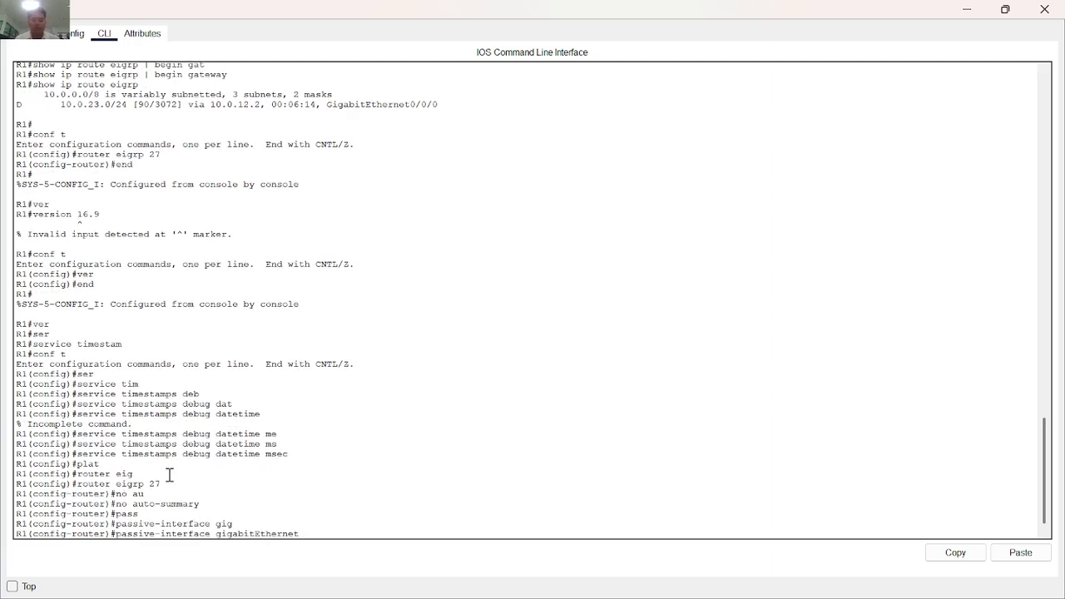
pyautogui.write('0/0/1.2')
pyautogui.press('Return')
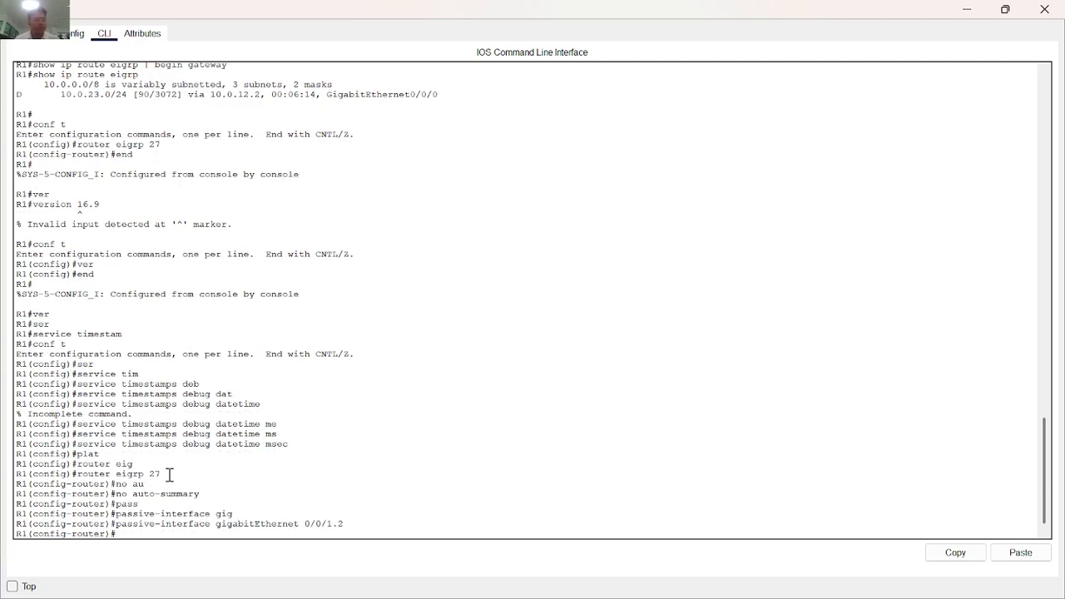
pyautogui.write('writ')
pyautogui.press('BackSpace')
pyautogui.press('BackSpace')
pyautogui.press('BackSpace')
pyautogui.press('BackSpace')
pyautogui.write('exit')
pyautogui.press('Return')
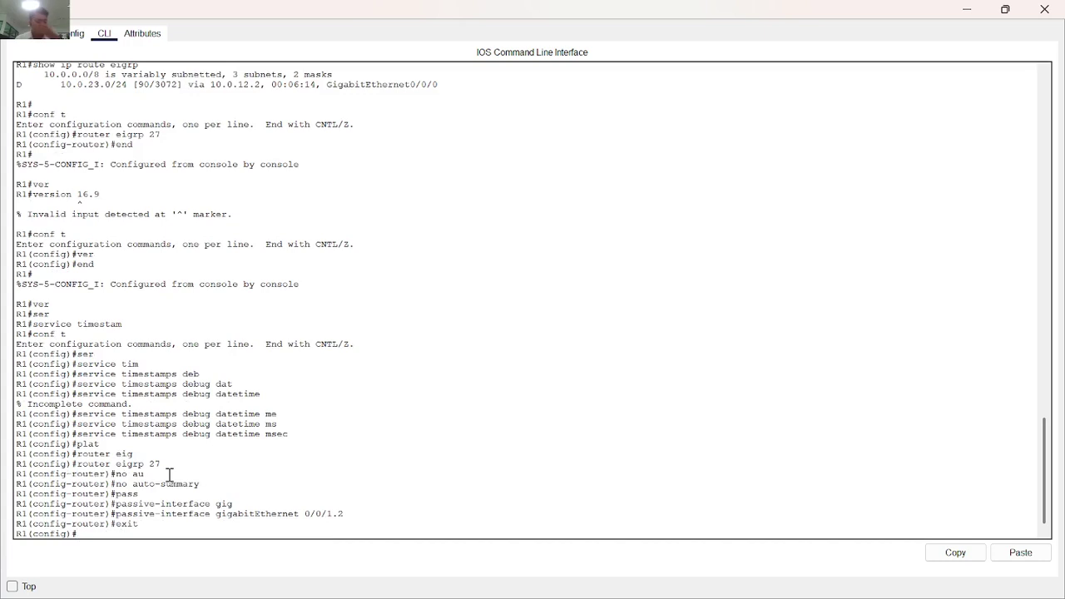
pyautogui.write('conf')
pyautogui.press('Tab')
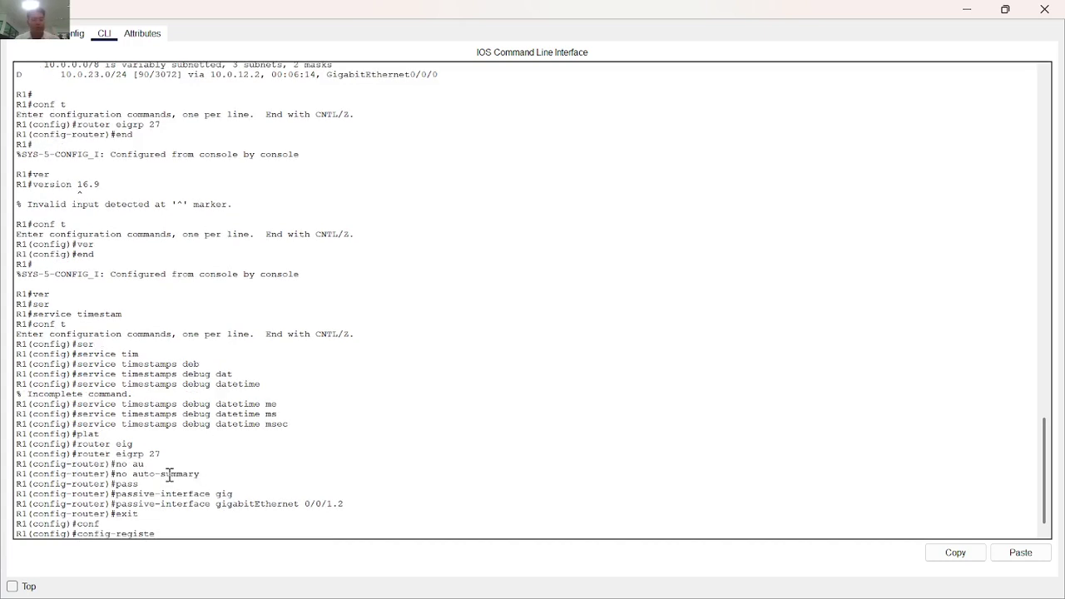
pyautogui.press('BackSpace')
pyautogui.press('BackSpace')
pyautogui.press('BackSpace')
pyautogui.press('BackSpace')
pyautogui.press('BackSpace')
pyautogui.press('BackSpace')
pyautogui.press('BackSpace')
pyautogui.press('BackSpace')
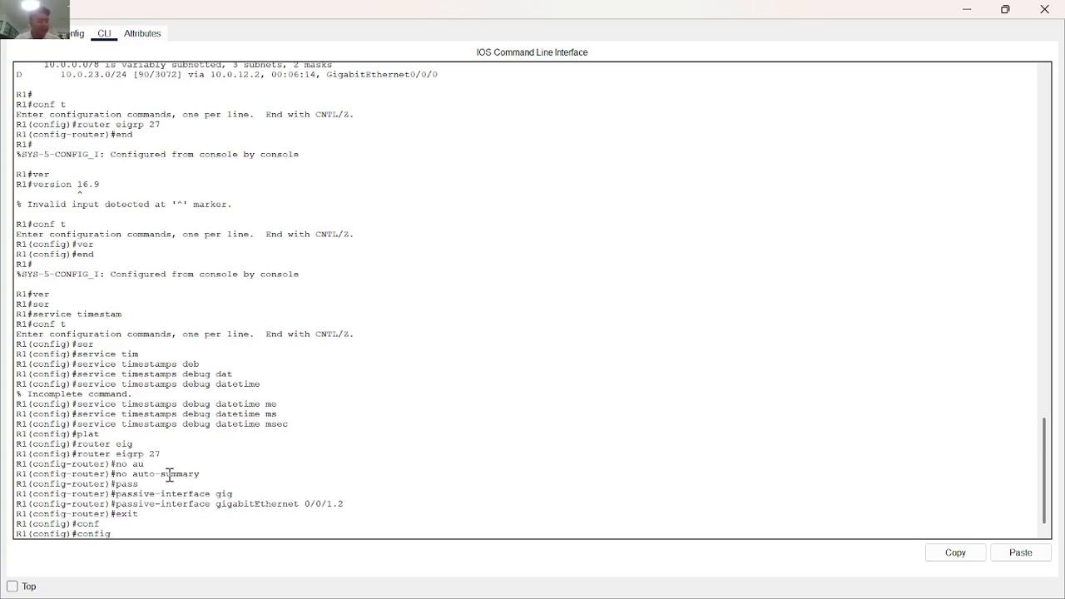
# Review R1's startup commands in its CLI history, close R1, and open R2's CLI beside the topology.
pyautogui.scroll(20, 169, 474)
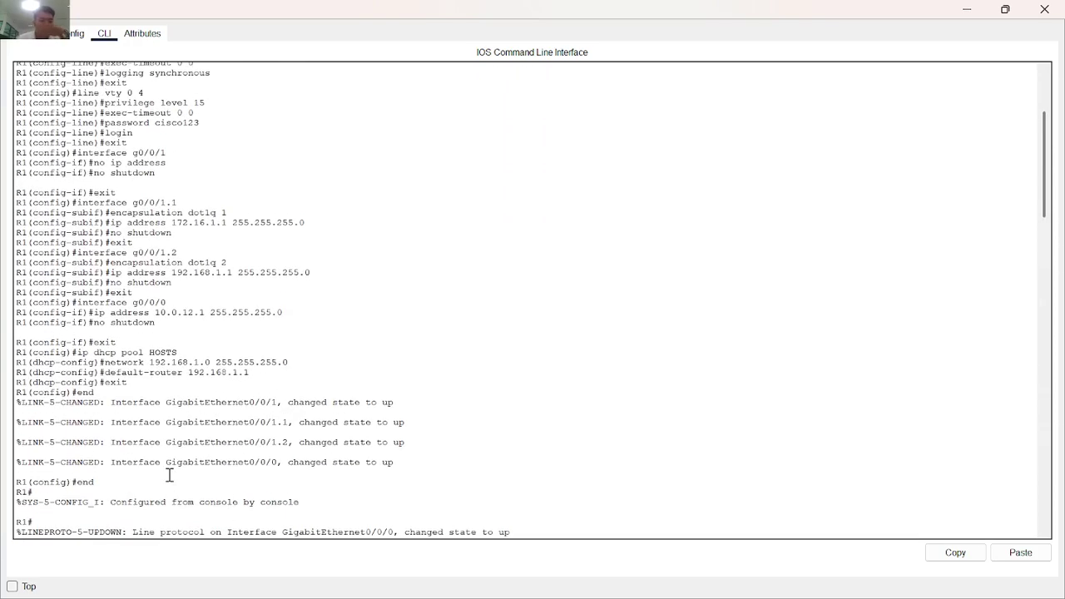
pyautogui.scroll(2, 236, 372)
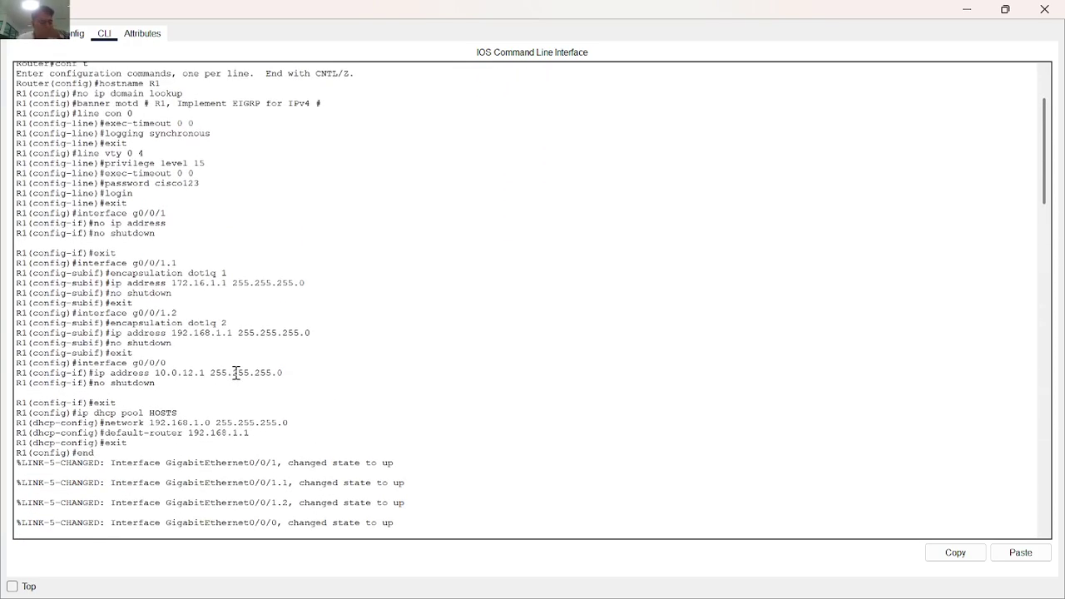
pyautogui.scroll(-20, 235, 373)
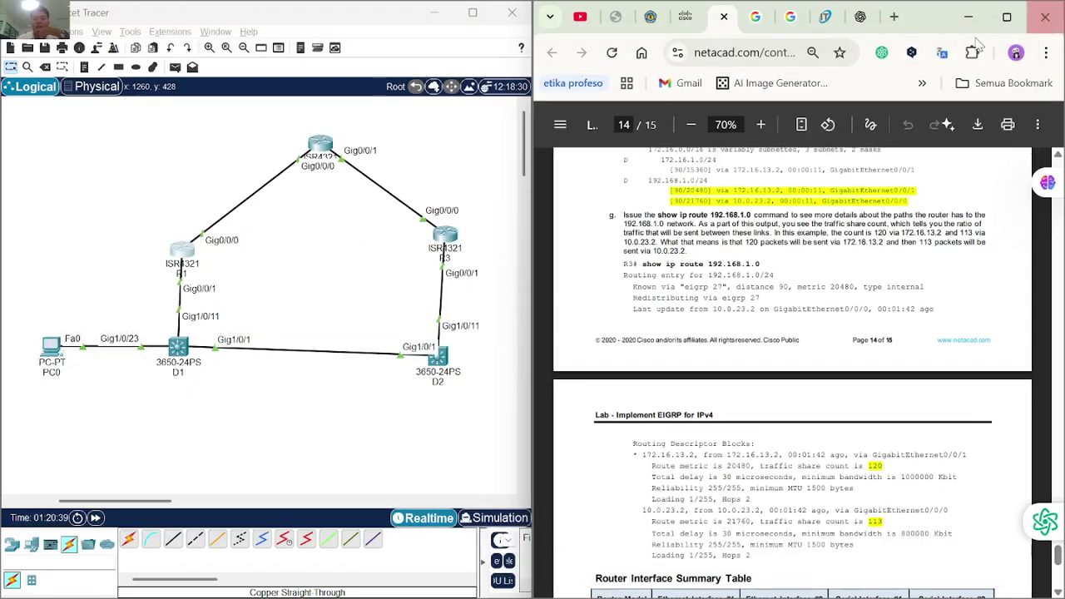
pyautogui.click(1046, 9)
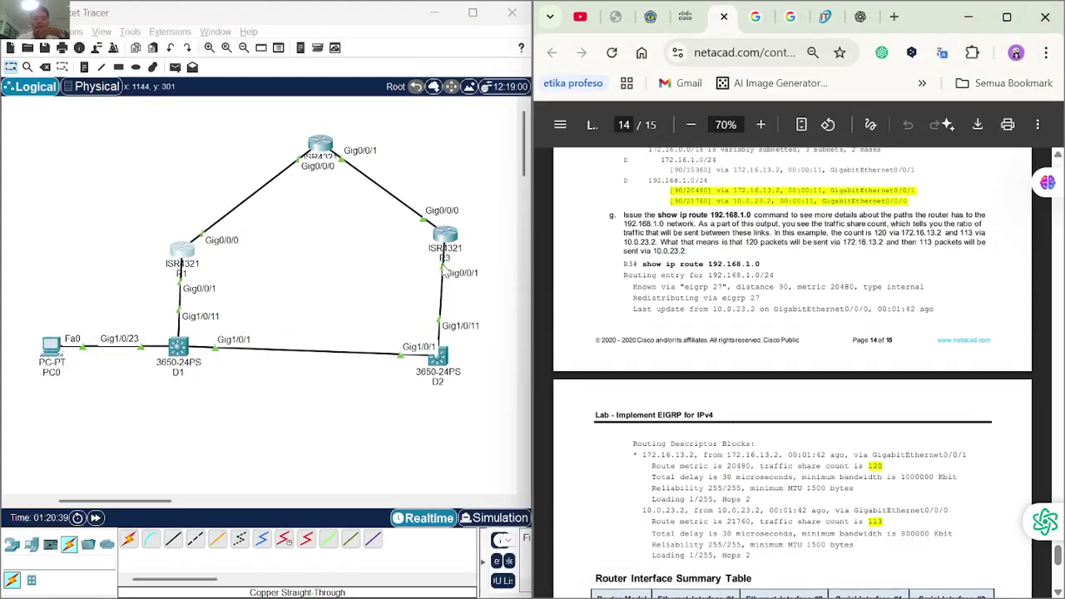
pyautogui.click(324, 149)
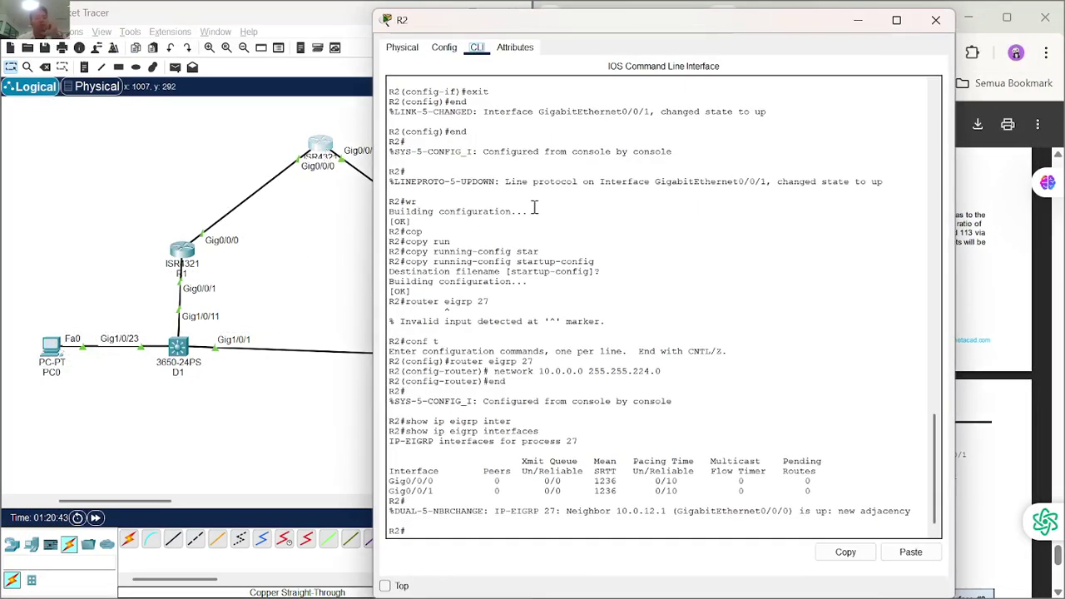
pyautogui.press('super+Right')
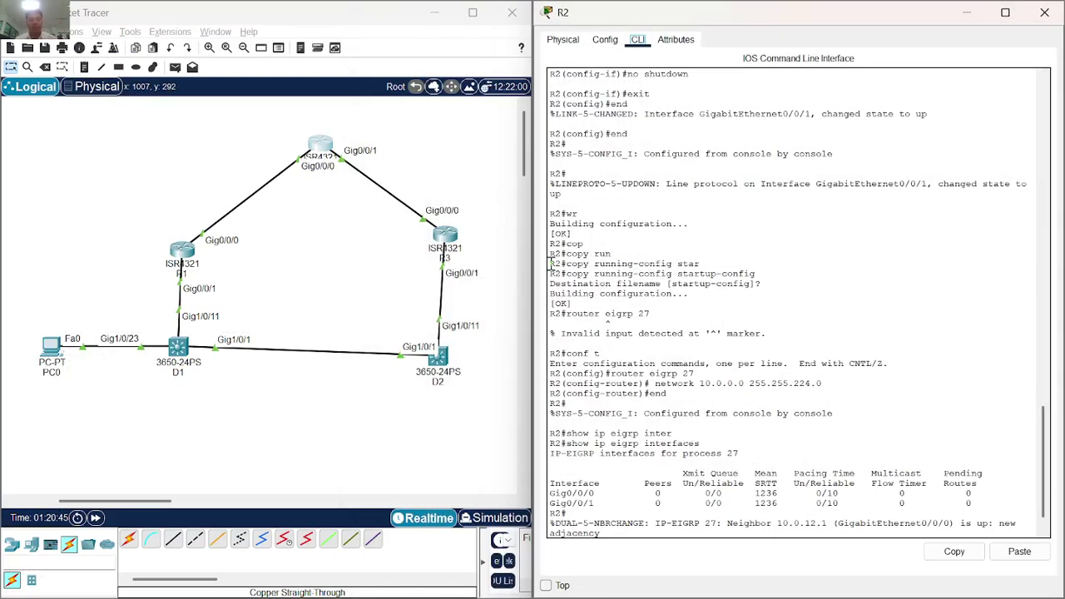
pyautogui.press('Return')
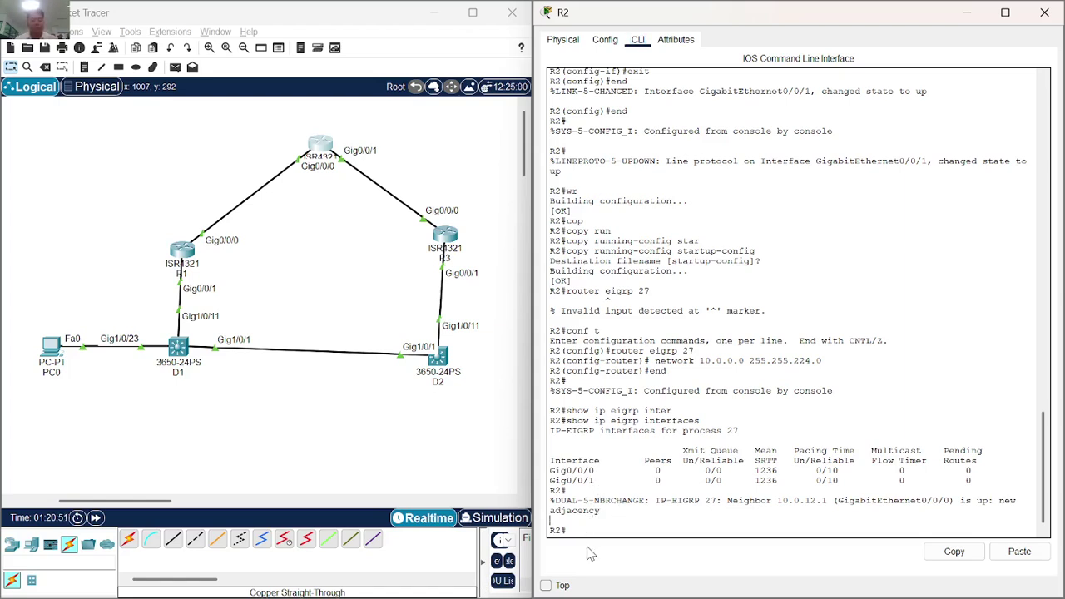
# Discard the service command at R2's privileged prompt and enter global configuration mode with conf t.
pyautogui.write('ser')
pyautogui.press('Tab')
pyautogui.press('BackSpace')
pyautogui.press('BackSpace')
pyautogui.press('BackSpace')
pyautogui.write('conf t')
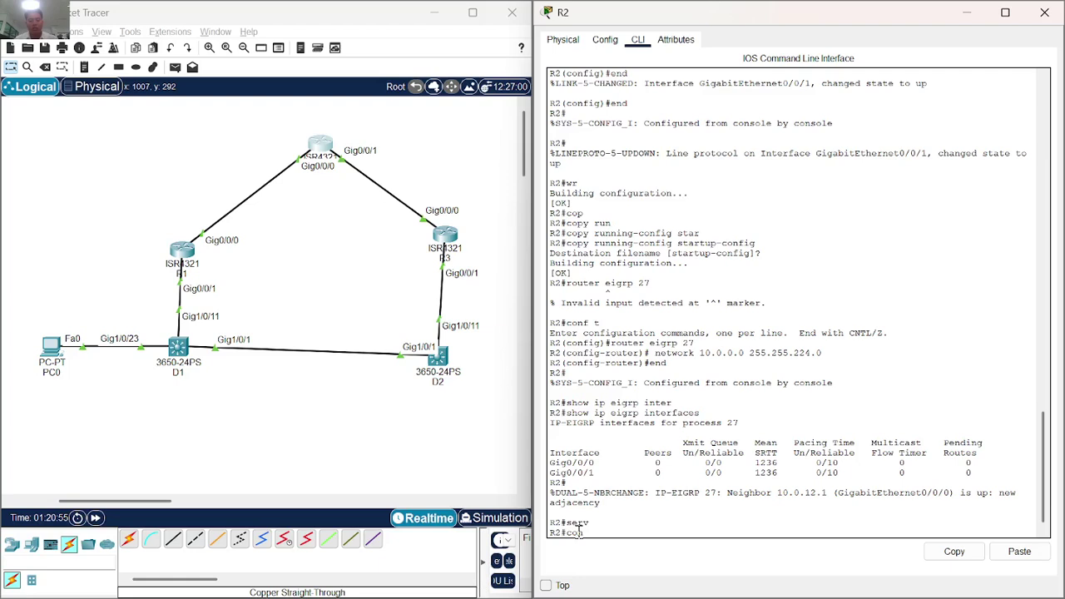
pyautogui.press('Return')
# Enable millisecond date and time stamps for R2's debug messages with service timestamps debug datetime msec.
pyautogui.write('ser')
pyautogui.press('Tab')
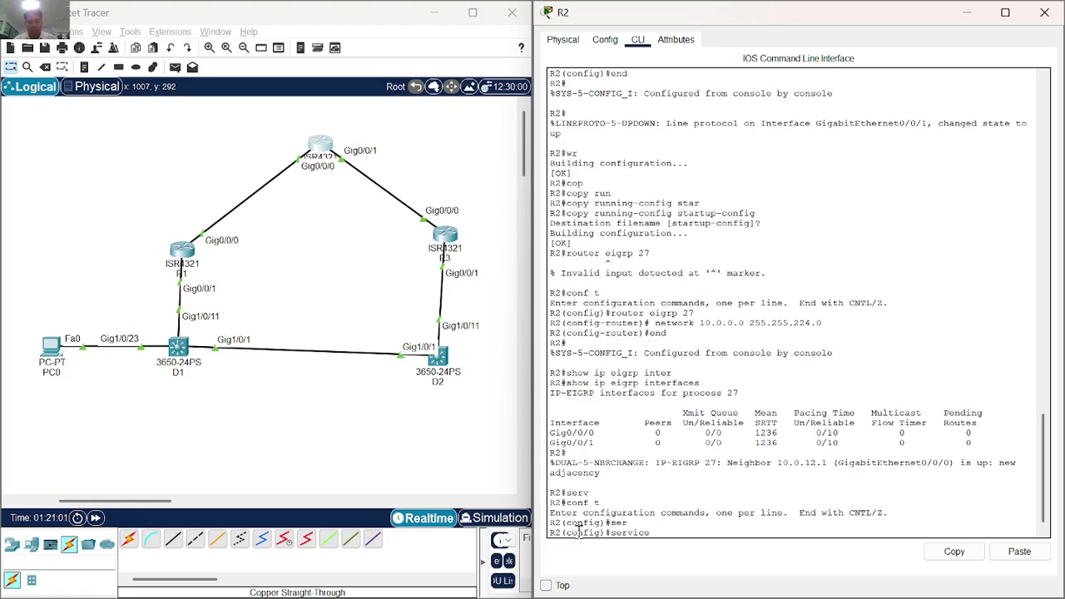
pyautogui.write('tim')
pyautogui.press('Tab')
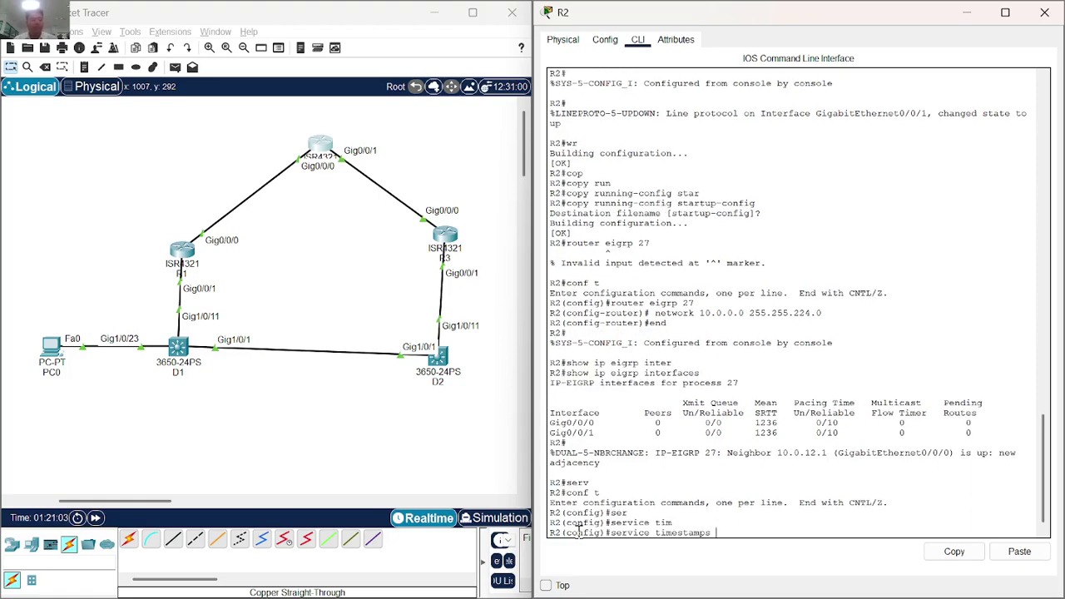
pyautogui.write('de')
pyautogui.press('Tab')
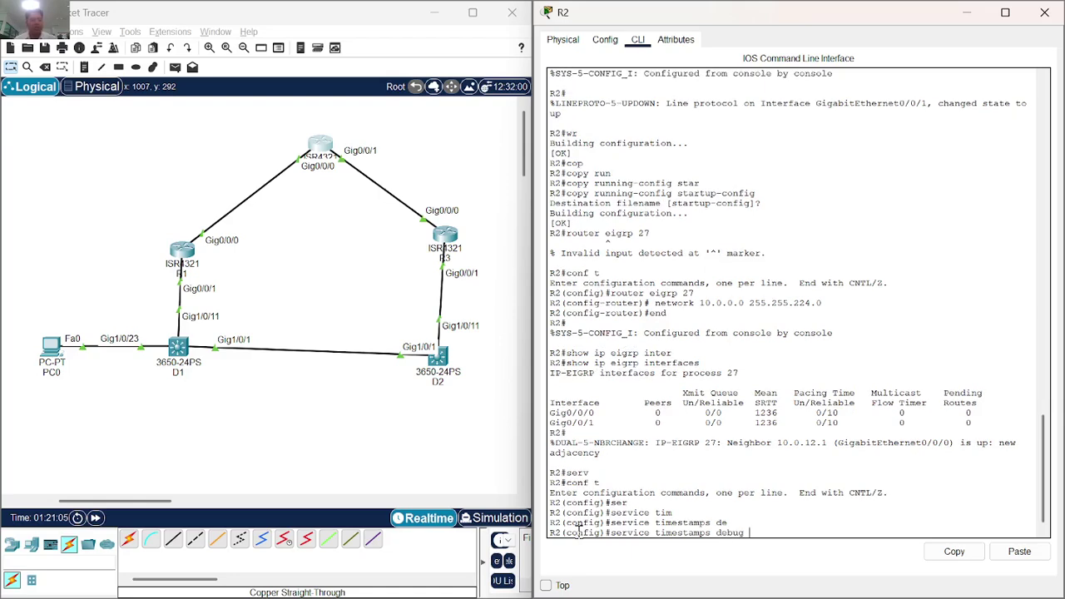
pyautogui.write('dat')
pyautogui.press('Tab')
pyautogui.write('ms')
pyautogui.press('Tab')
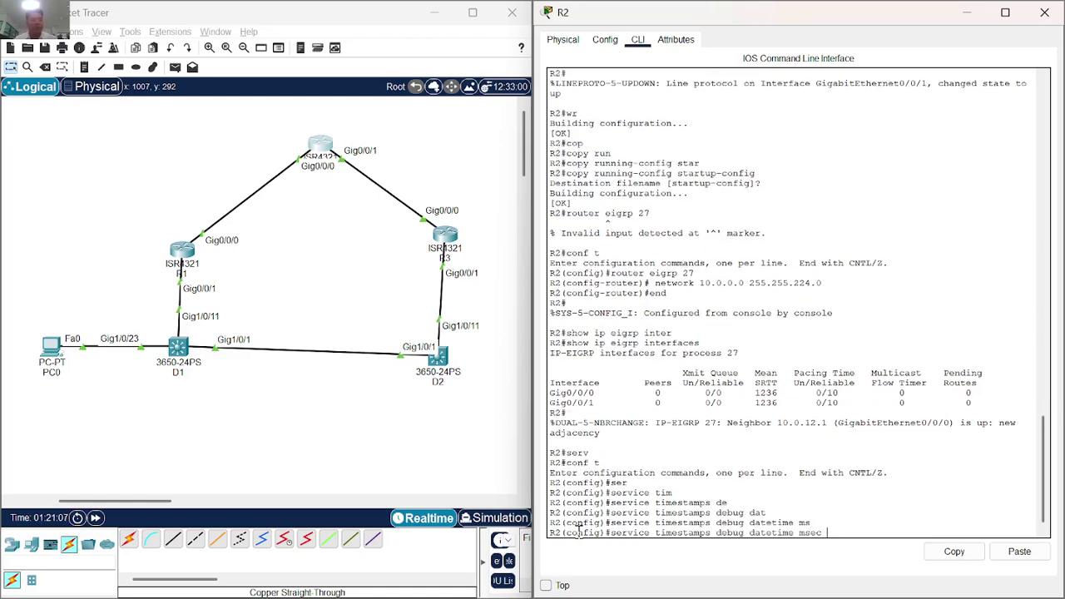
pyautogui.press('Return')
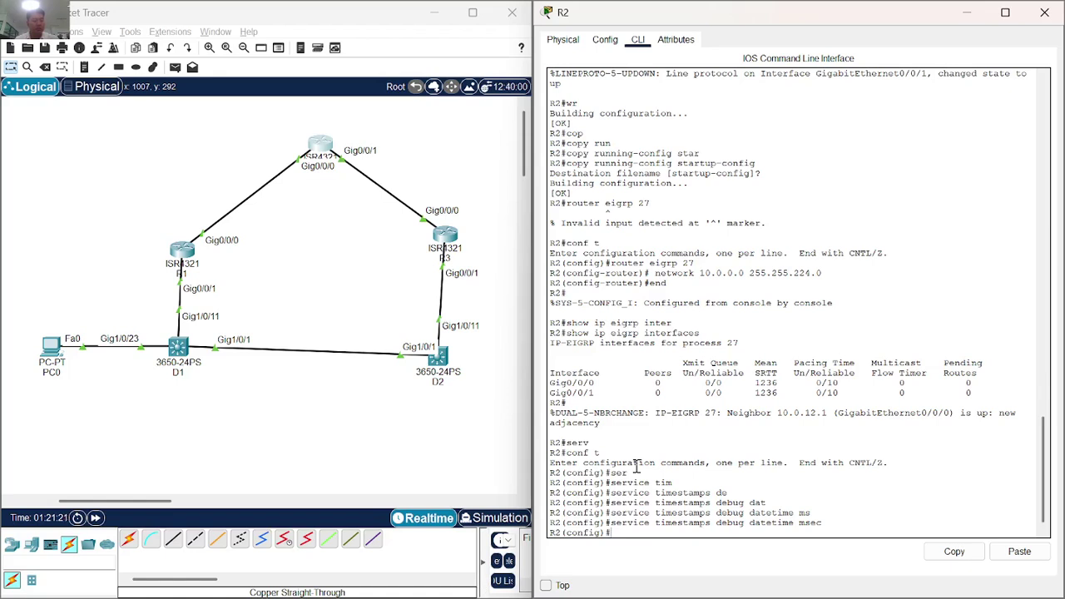
# Enter router configuration mode for EIGRP process 27 on R2.
pyautogui.write('rou')
pyautogui.press('Tab')
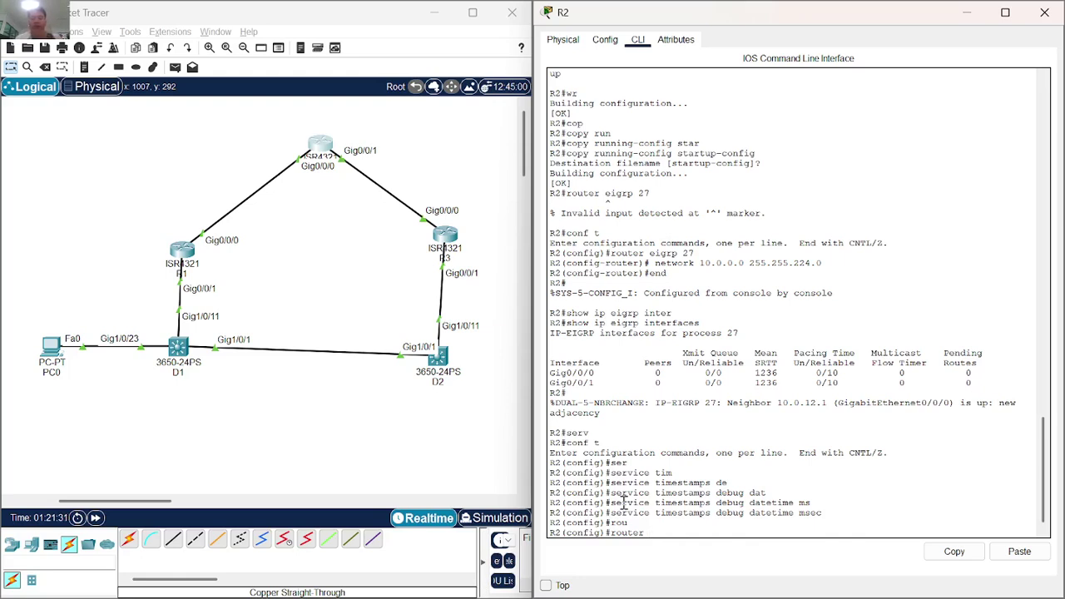
pyautogui.write('eig')
pyautogui.press('Tab')
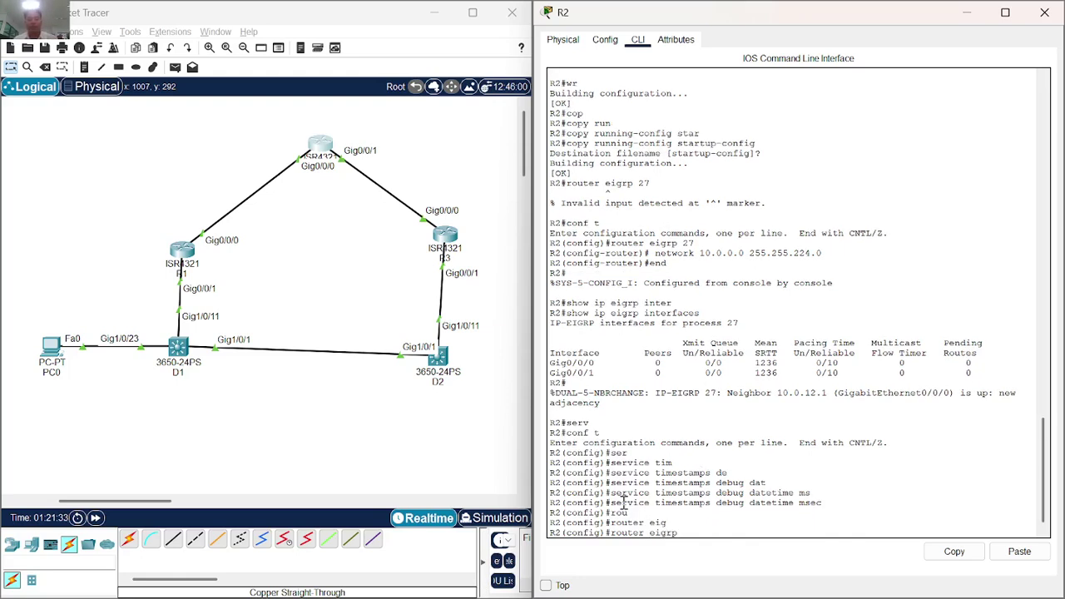
pyautogui.write('27')
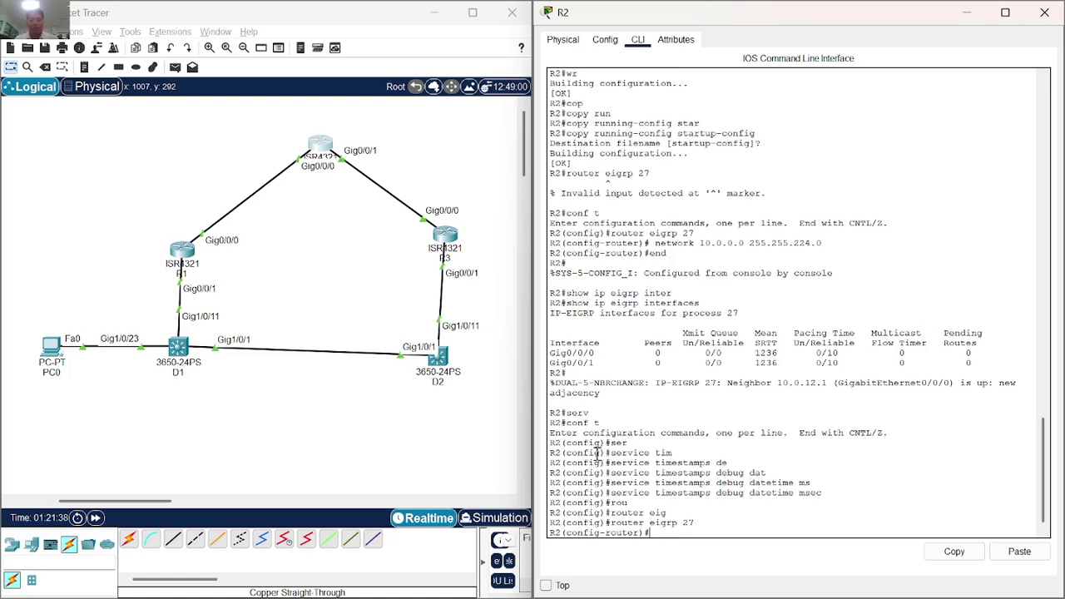
# Draft the address 10.0.23.2 at R2's EIGRP router prompt, erasing the mistyped address and mask parts.
pyautogui.write('.0.0 255.255')
pyautogui.press('BackSpace')
pyautogui.press('BackSpace')
pyautogui.press('BackSpace')
pyautogui.press('BackSpace')
pyautogui.press('BackSpace')
pyautogui.press('BackSpace')
pyautogui.press('BackSpace')
pyautogui.press('BackSpace')
pyautogui.press('BackSpace')
pyautogui.press('BackSpace')
pyautogui.press('BackSpace')
pyautogui.press('BackSpace')
pyautogui.write('2')
pyautogui.write('0.0.0')
pyautogui.press('BackSpace')
pyautogui.press('BackSpace')
pyautogui.scroll(4, 897, 300)
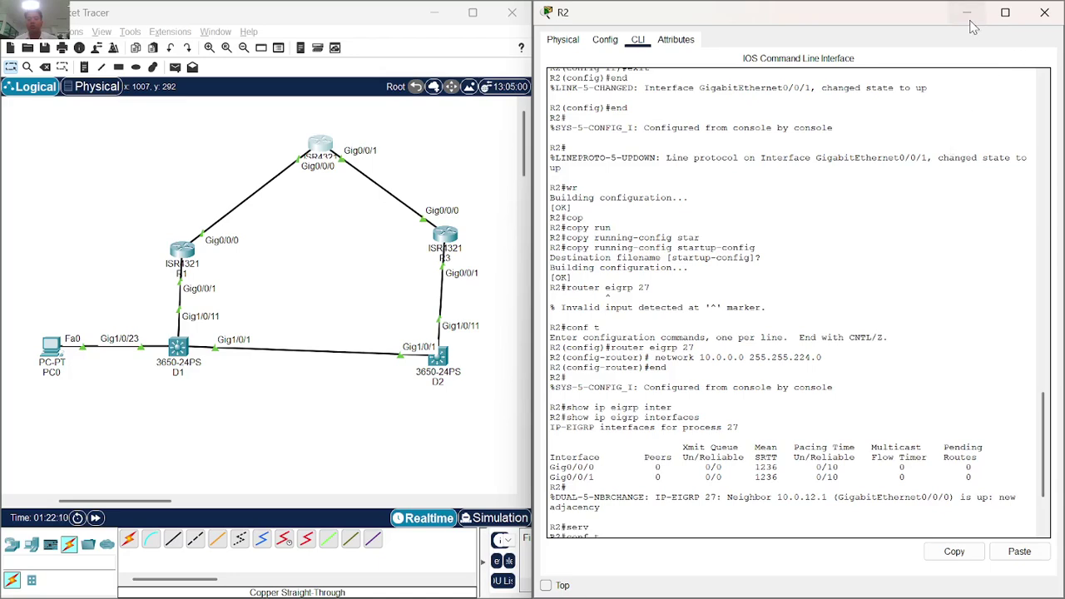
pyautogui.scroll(-4, 863, 286)
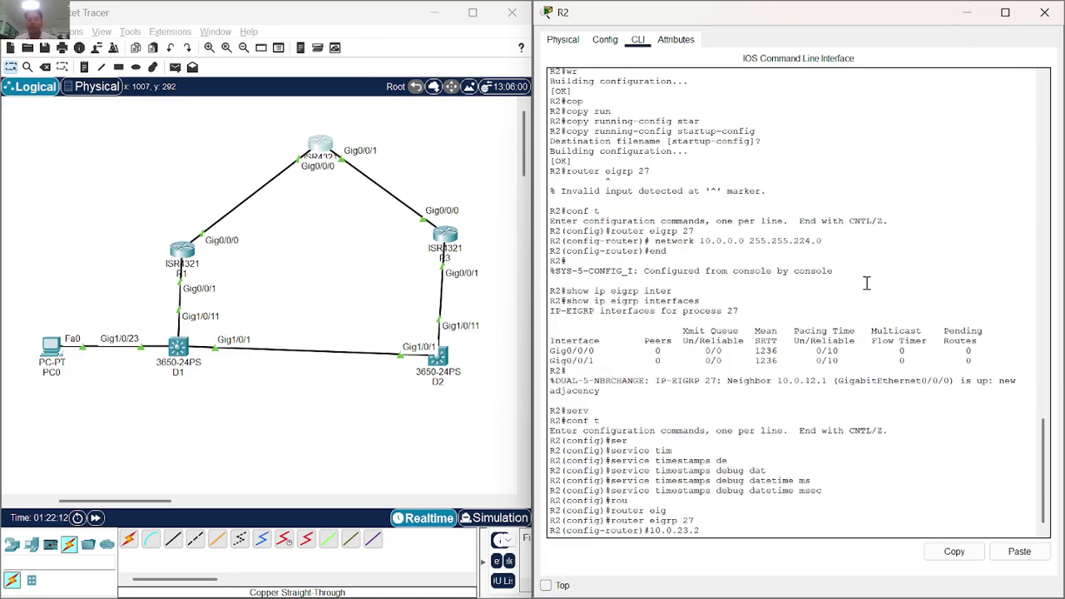
# Look up R2's interface IP addresses and subnet masks in the addressing table of the EIGRP lab document.
pyautogui.click(978, 16)
pyautogui.scroll(20, 801, 239)
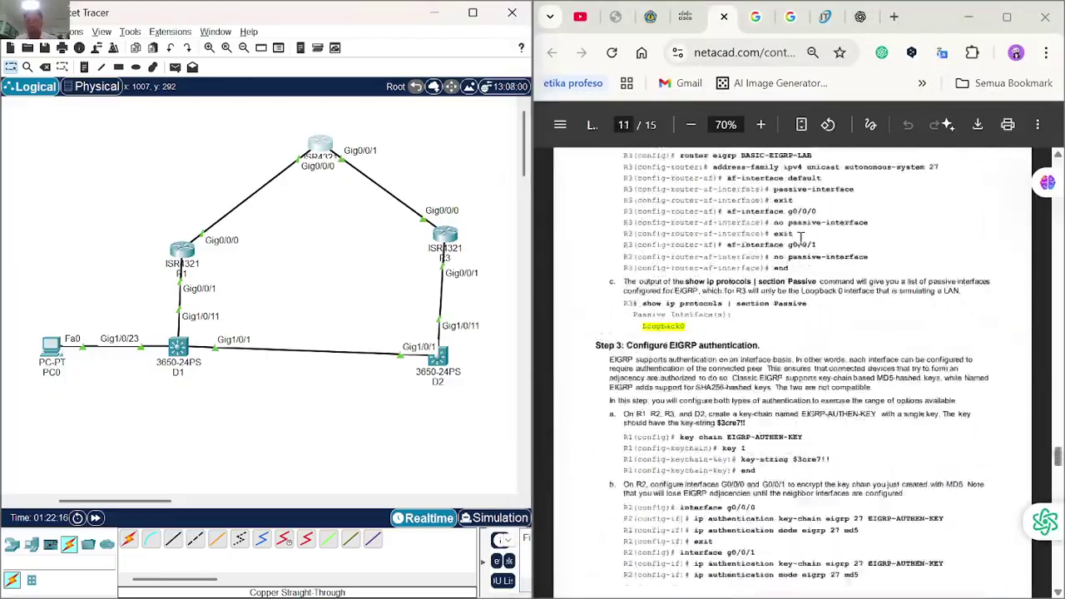
pyautogui.scroll(20, 800, 239)
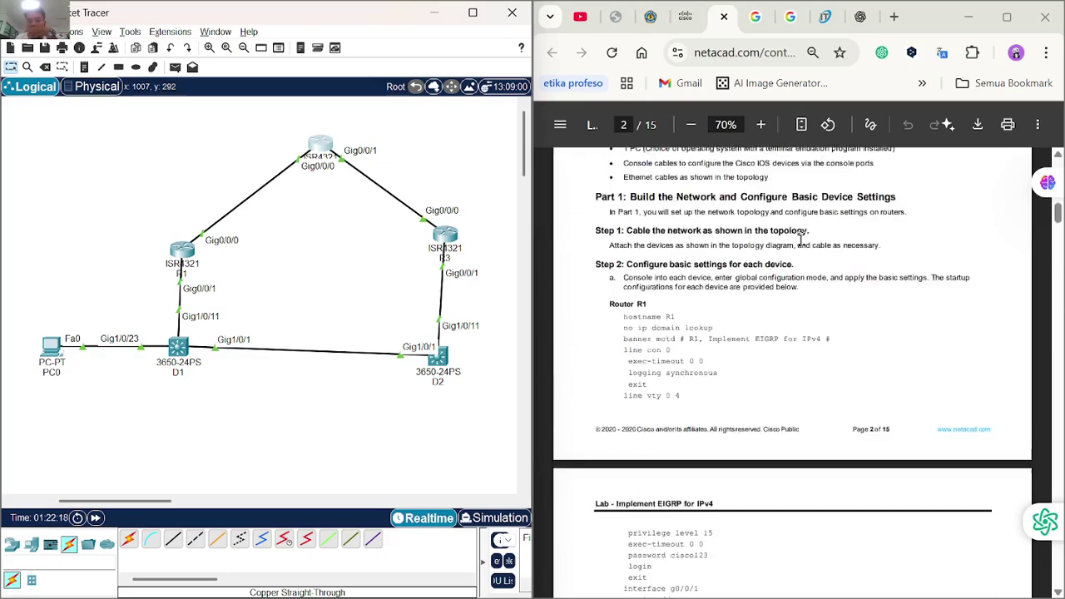
pyautogui.scroll(-4, 800, 239)
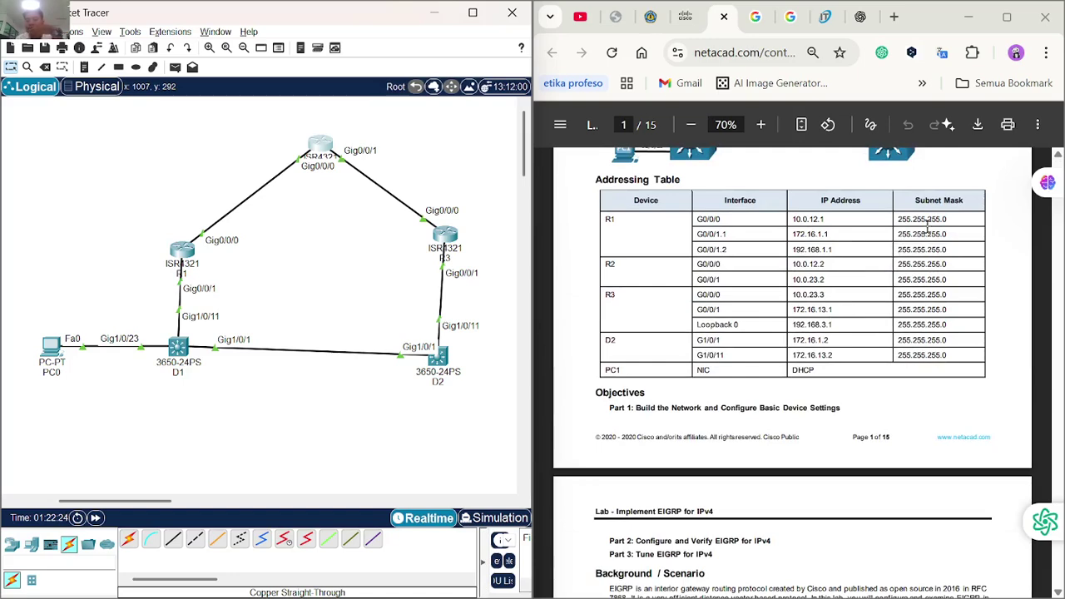
pyautogui.rightClick(816, 279)
pyautogui.click(849, 291)
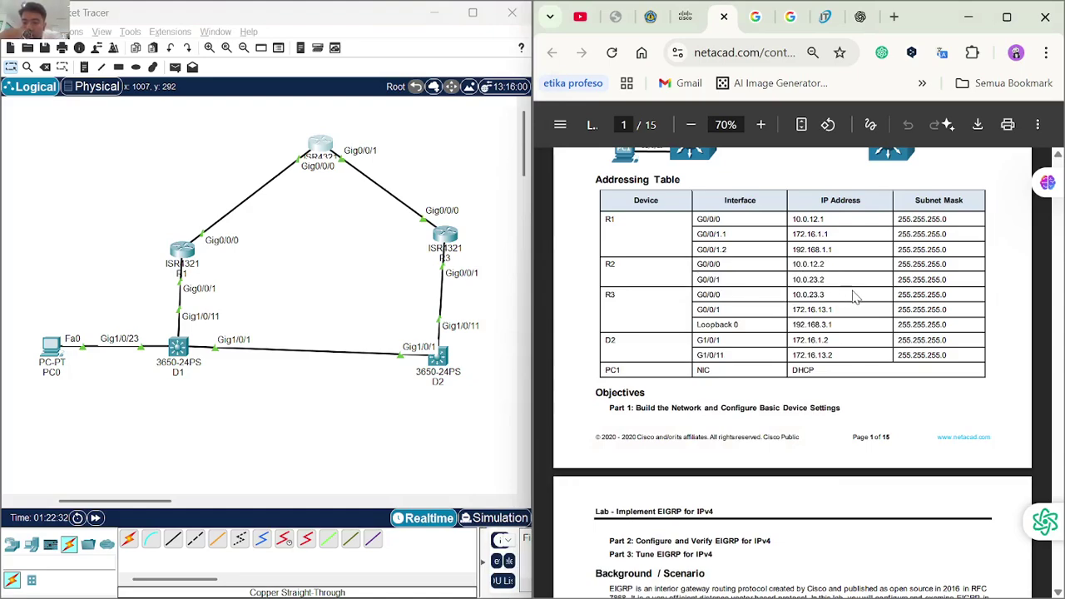
pyautogui.scroll(-15, 840, 299)
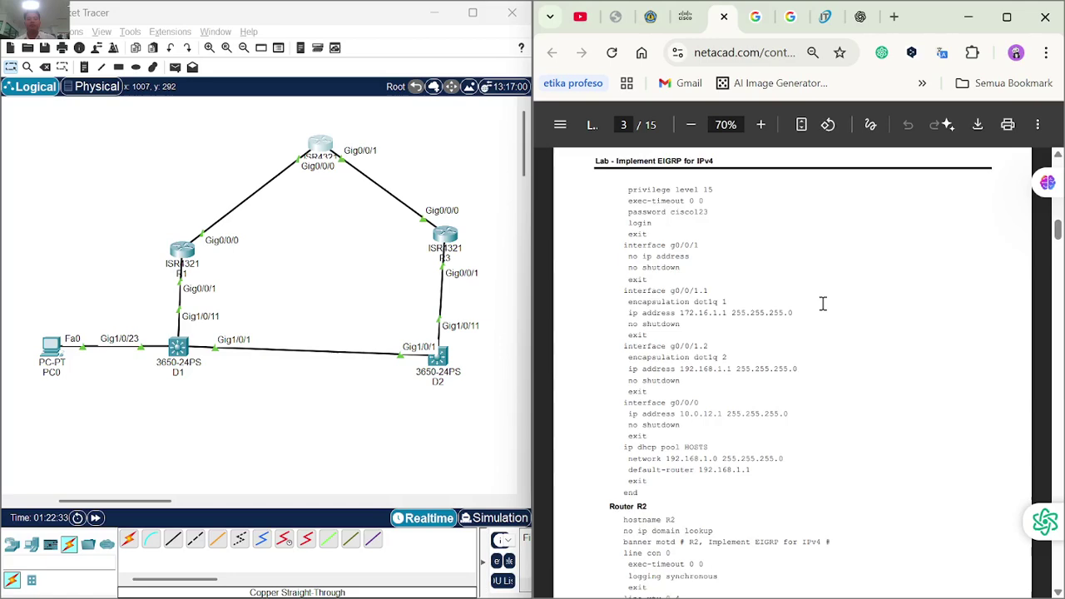
pyautogui.scroll(5, 822, 303)
# Switch back to R2's CLI window and dock it beside the topology.
pyautogui.hotkey('alt', 'Tab')
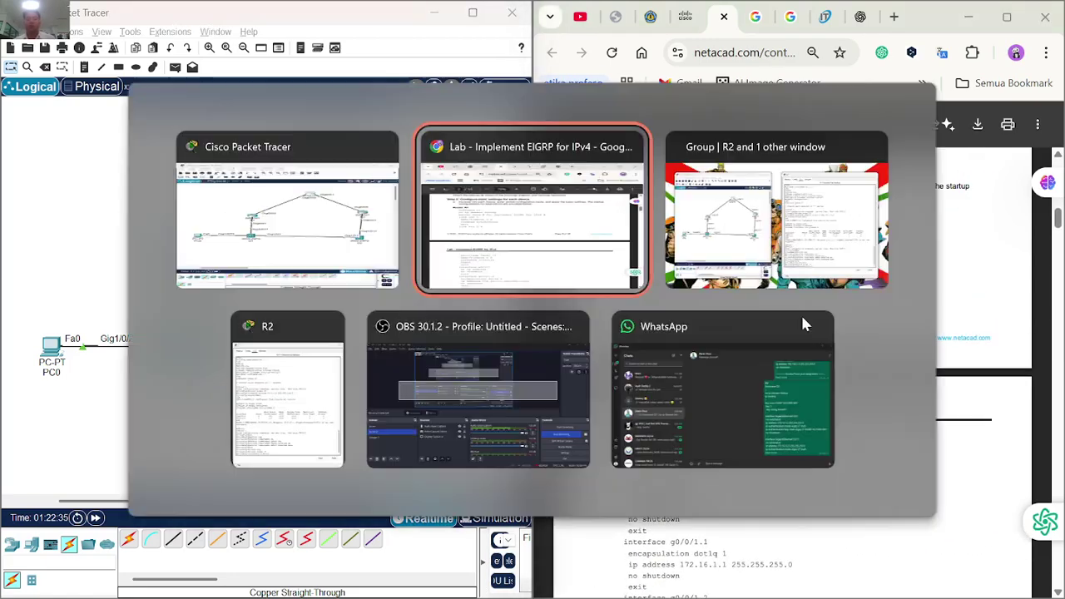
pyautogui.scroll(-1, 791, 358)
pyautogui.hotkey('alt', 'Tab')
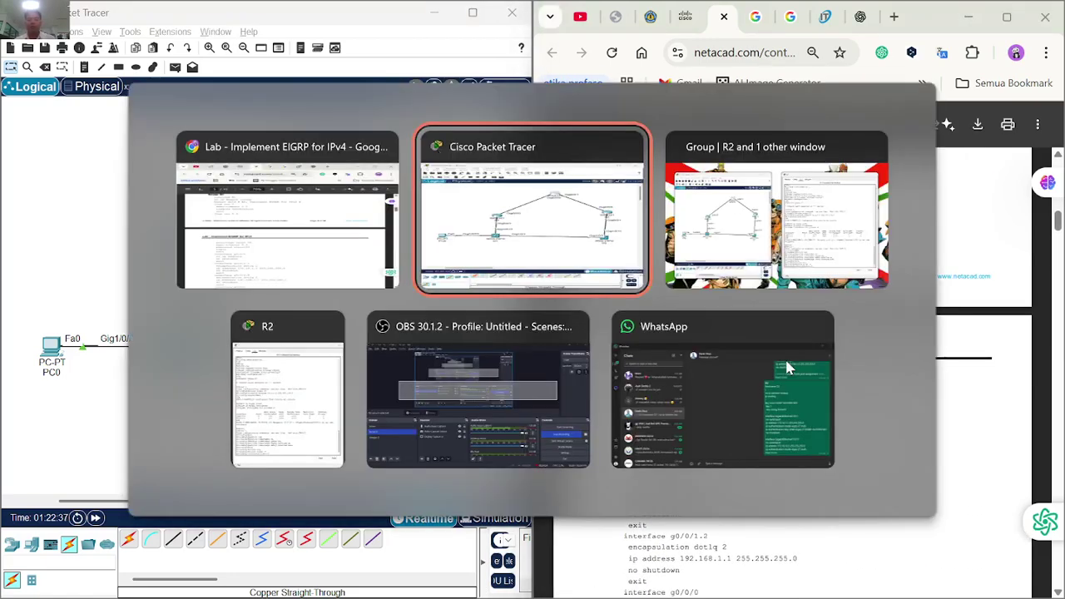
pyautogui.hotkey('alt', 'Tab')
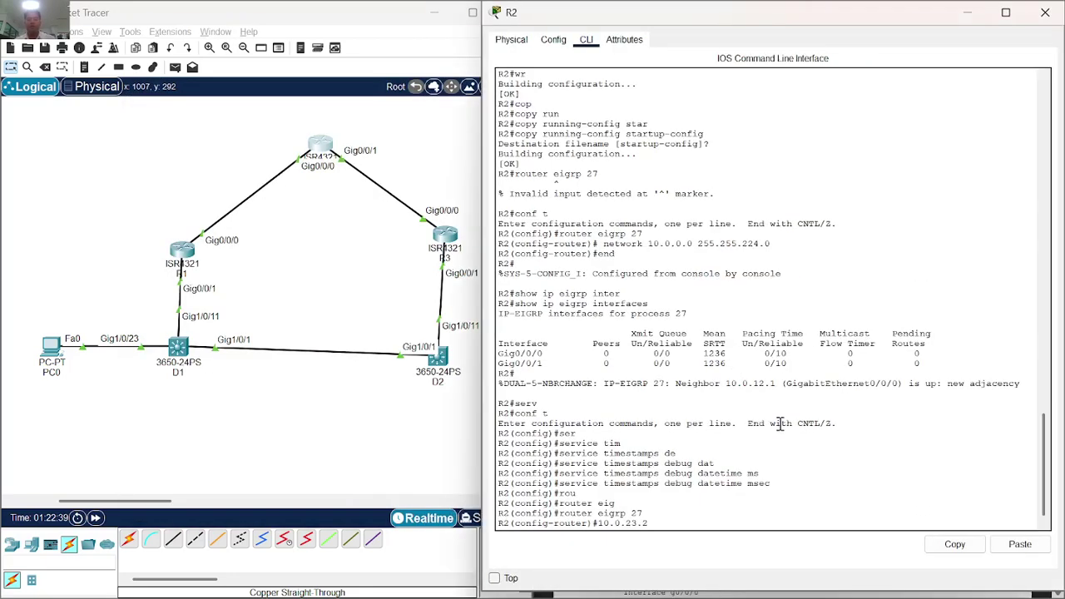
pyautogui.press('super+Left')
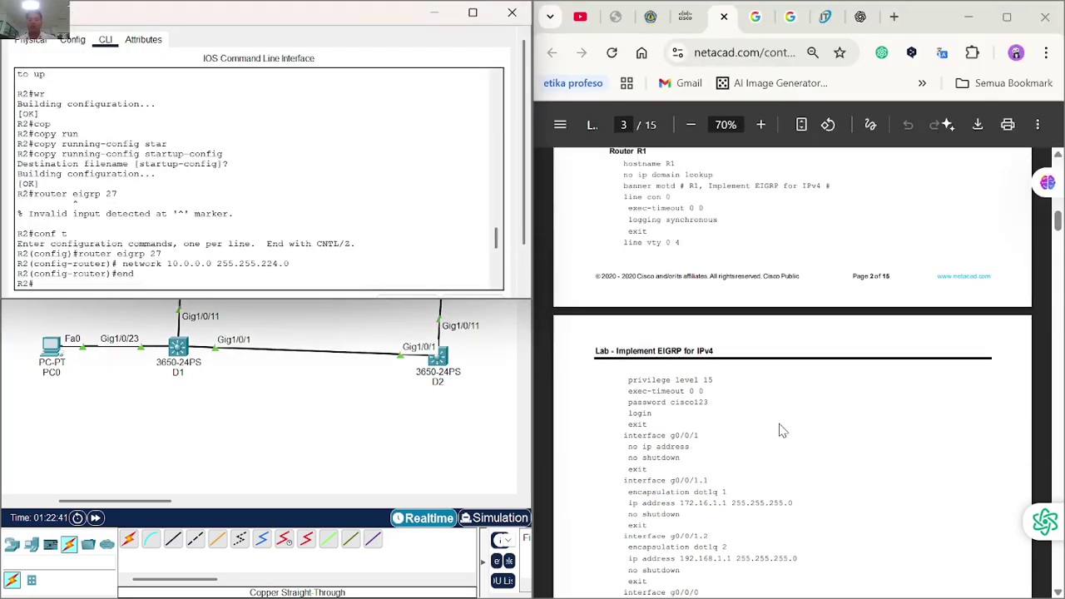
pyautogui.press('super+Right')
pyautogui.press('super+Down')
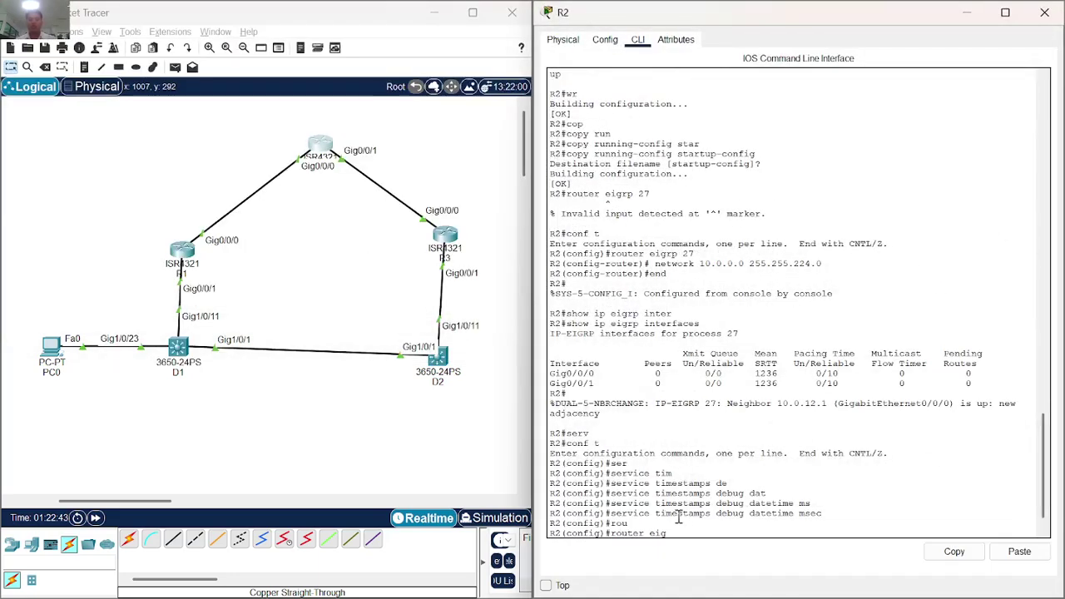
# Add network 10.0.23.0 255.255.255.0 to R2's EIGRP 27 process, supplying the network keyword missing from the first attempt.
pyautogui.press('Tab')
pyautogui.write('27')
pyautogui.press('Return')
pyautogui.write('10.0.23.2')
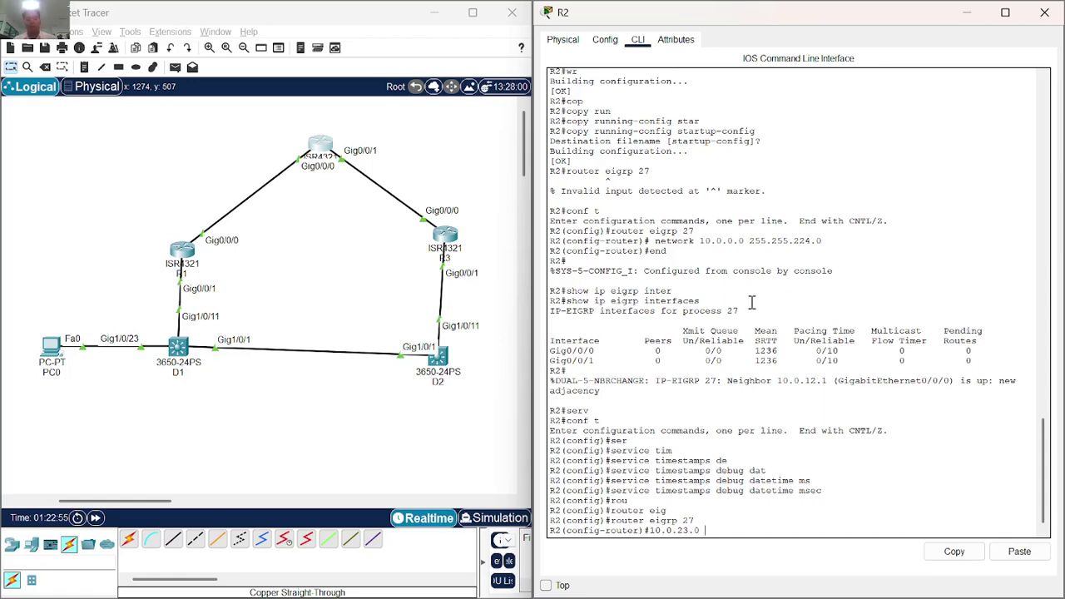
pyautogui.write('55.255.255.0')
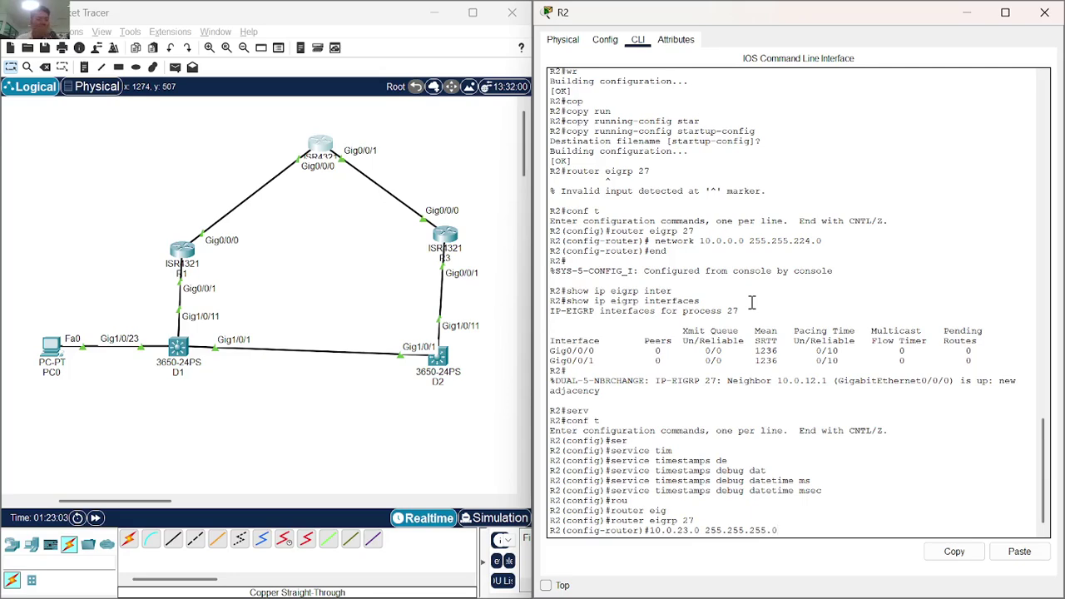
pyautogui.press('Return')
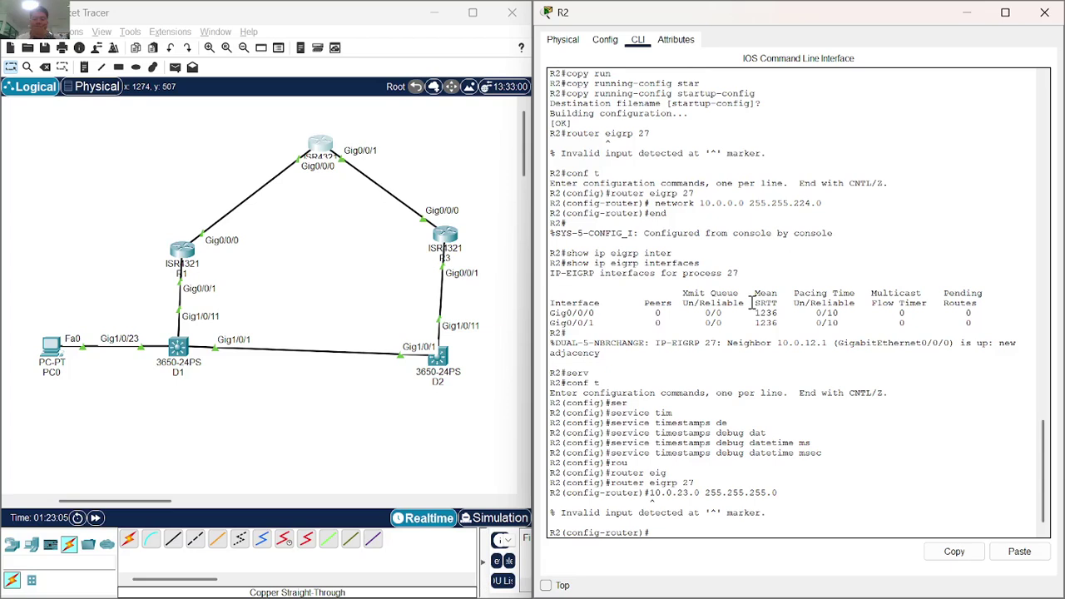
pyautogui.press('Up')
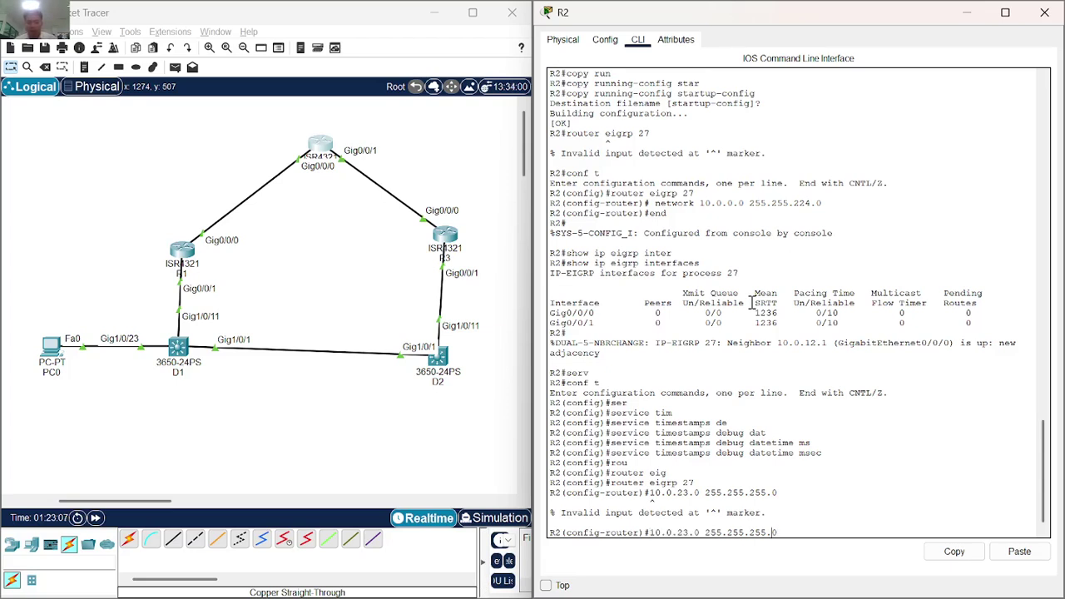
pyautogui.press('Home')
pyautogui.write('network')
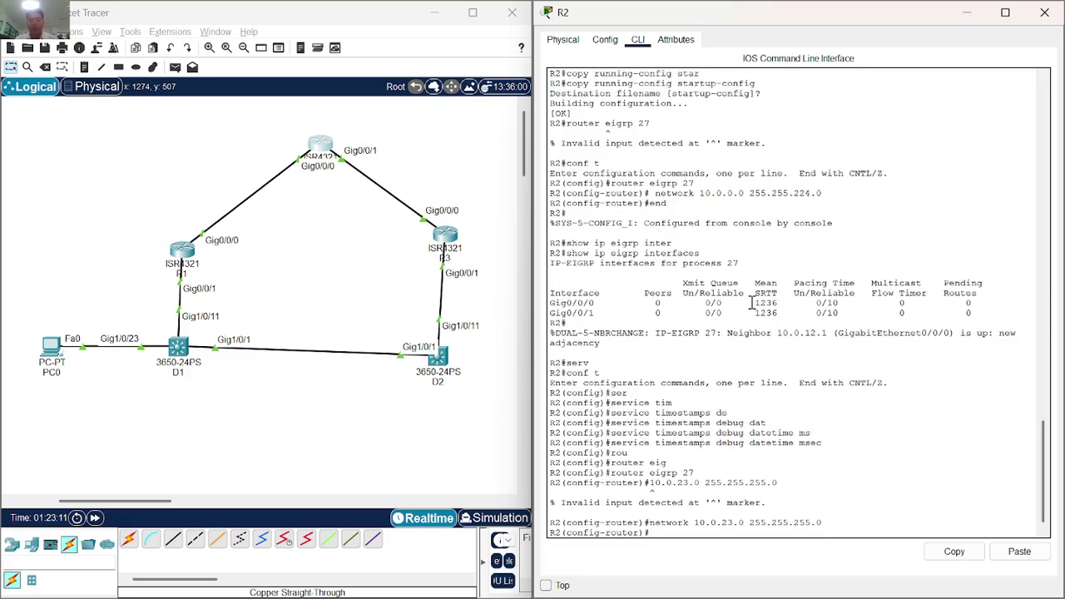
# Examine the Named EIGRP configuration for R1 and R3 and the EIGRP verification instructions in the lab document.
pyautogui.hotkey('alt', 'Tab')
pyautogui.scroll(-20, 751, 308)
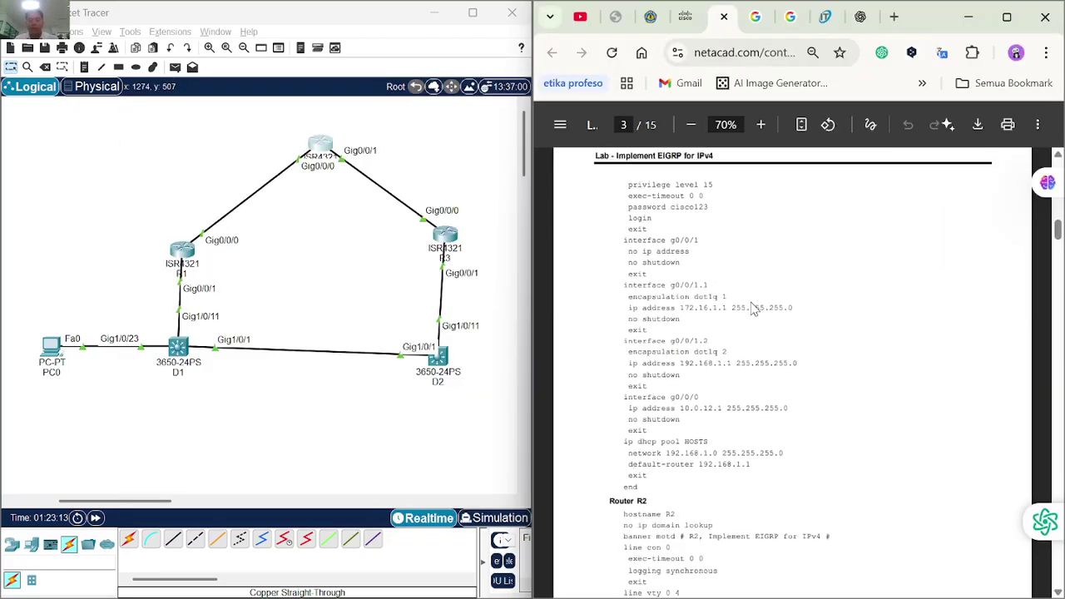
pyautogui.scroll(-10, 753, 308)
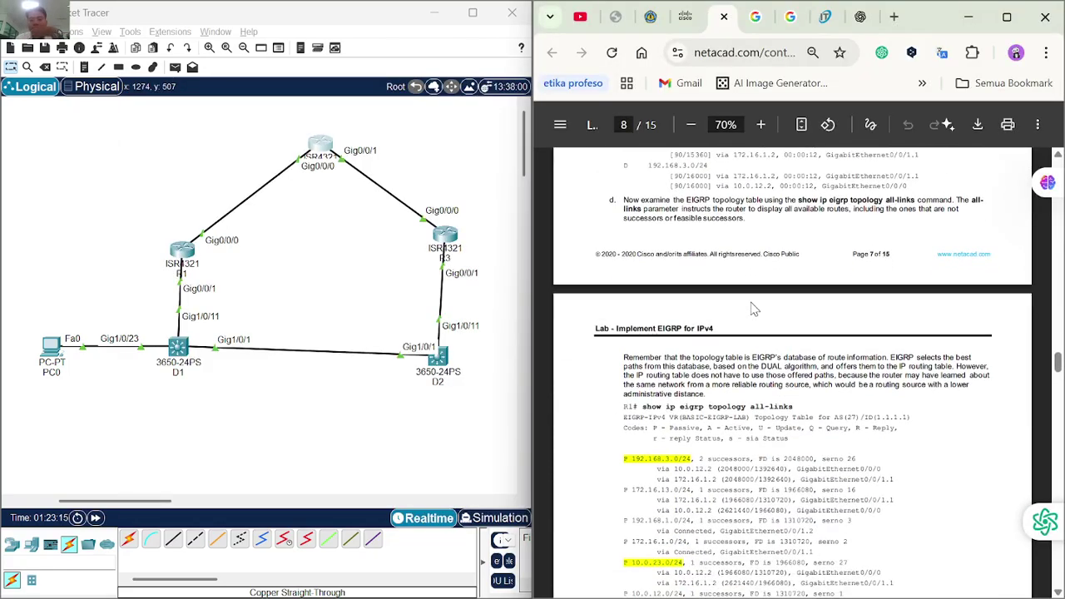
pyautogui.scroll(6, 839, 337)
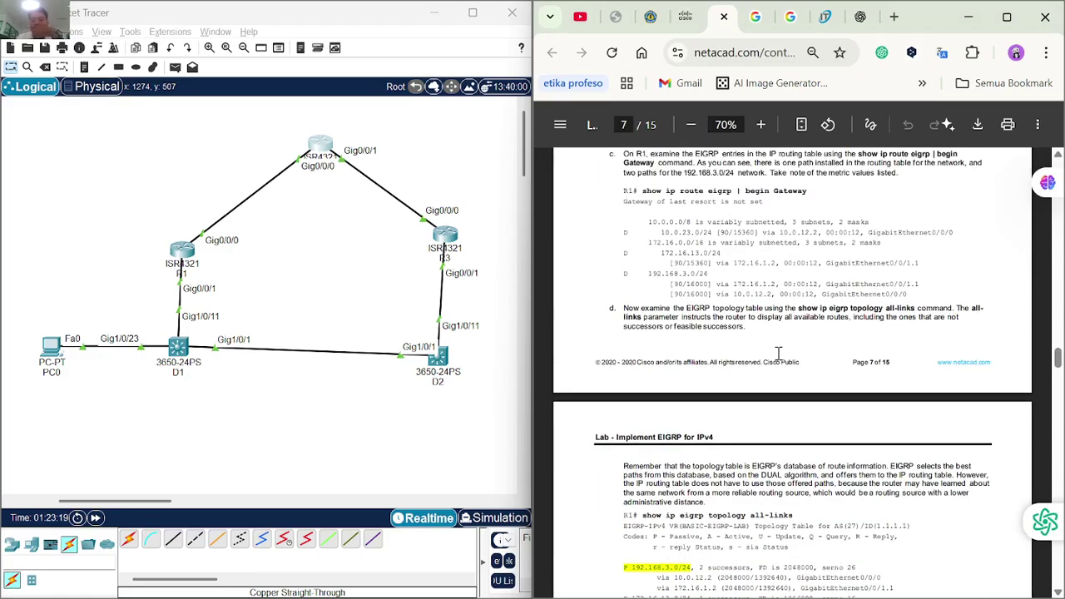
pyautogui.scroll(4, 841, 338)
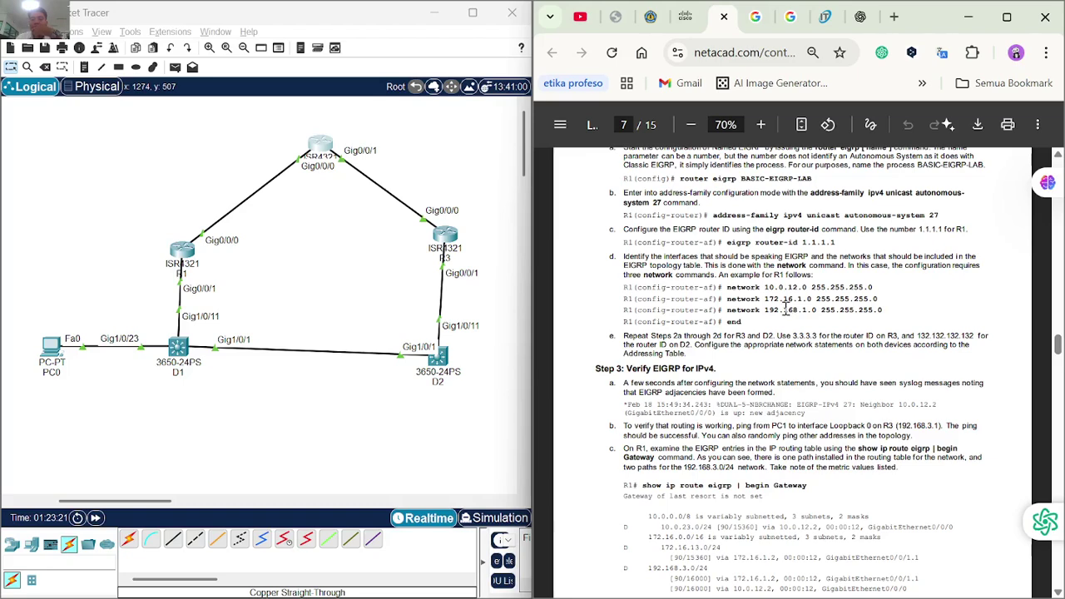
pyautogui.scroll(2, 785, 309)
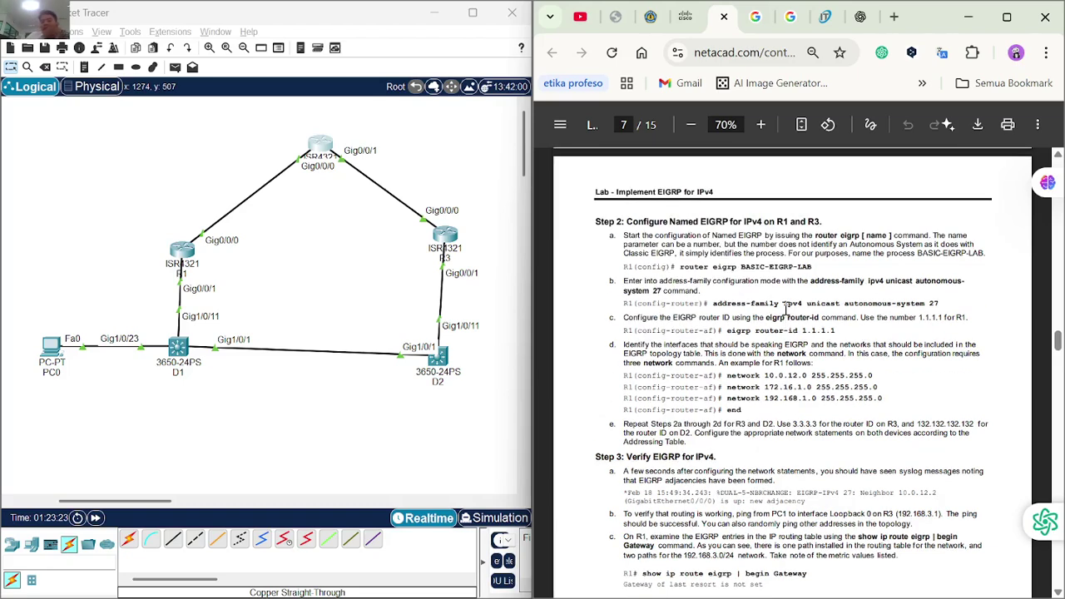
pyautogui.scroll(-3, 784, 308)
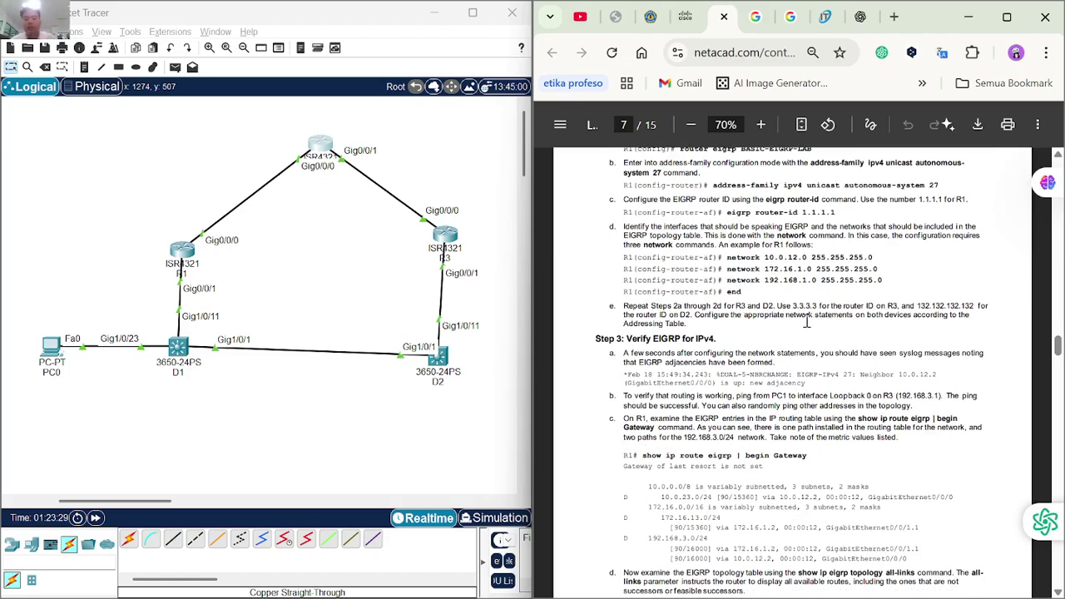
pyautogui.hotkey('alt', 'Tab')
pyautogui.hotkey('alt', 'Tab')
pyautogui.scroll(-5, 692, 401)
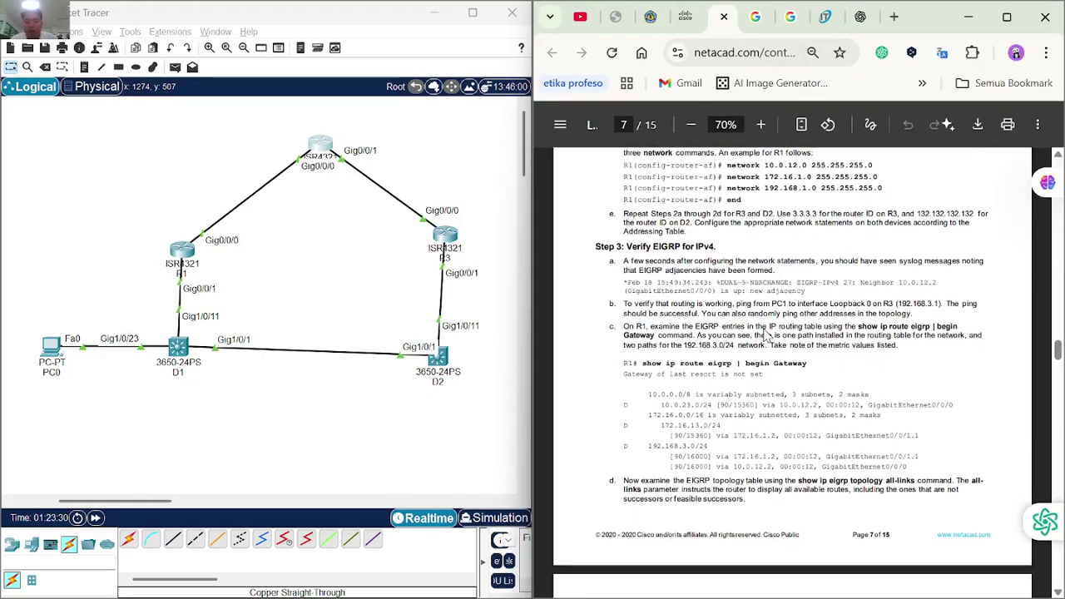
# Read through Part 3 of the lab document, covering passive interfaces and EIGRP key-chain authentication.
pyautogui.scroll(-15, 692, 401)
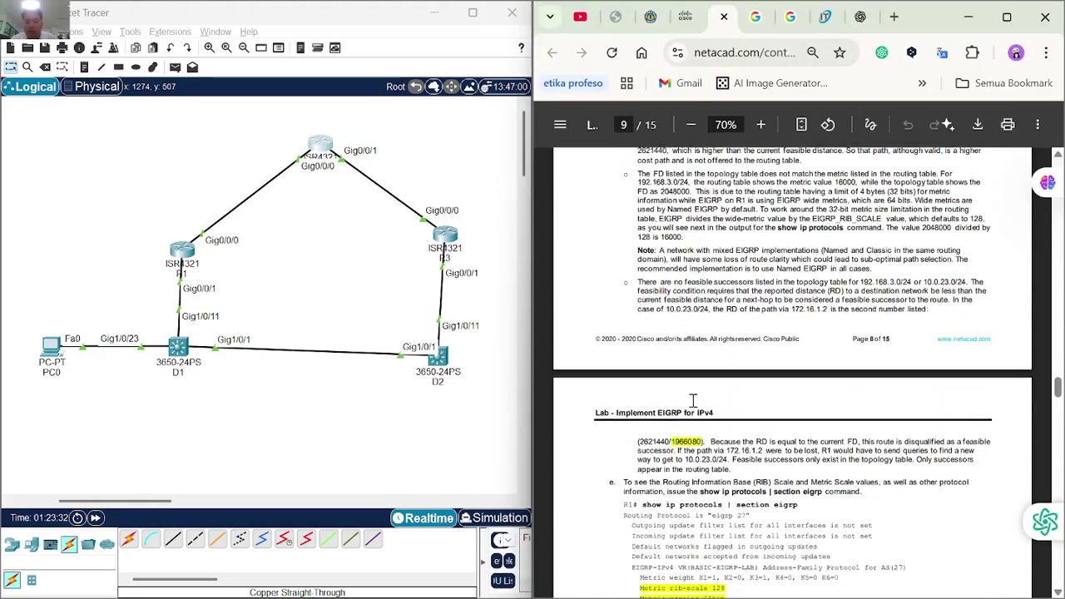
pyautogui.scroll(-8, 693, 401)
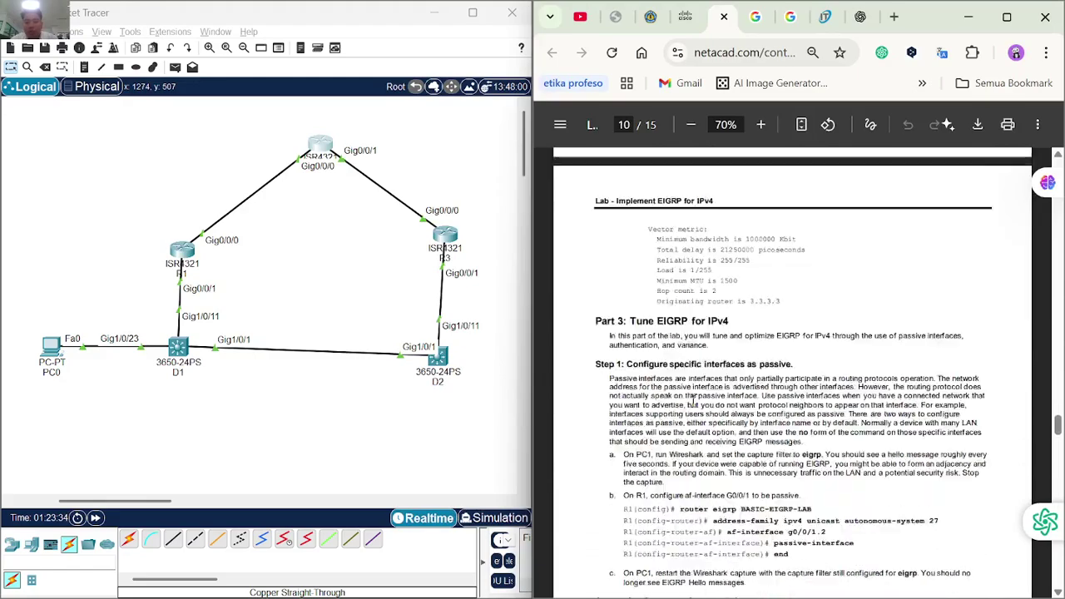
pyautogui.scroll(-10, 692, 401)
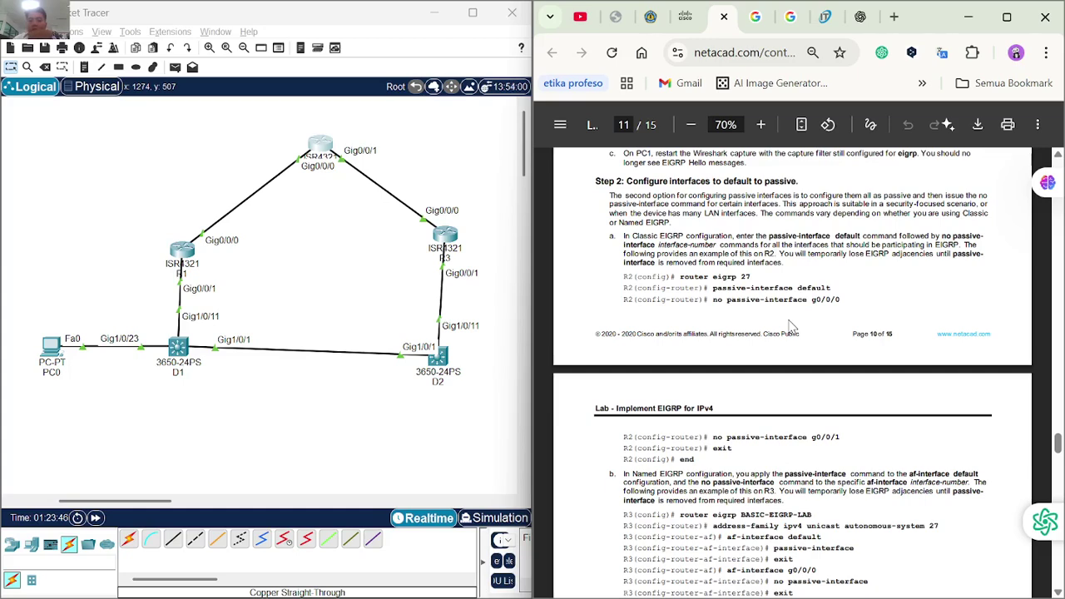
pyautogui.scroll(-2, 791, 325)
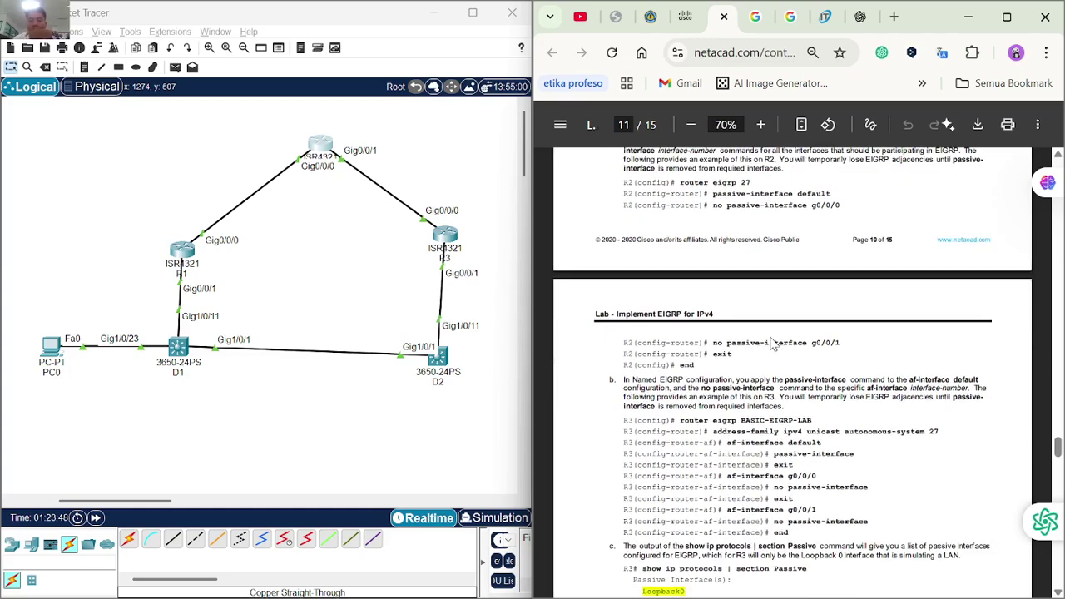
pyautogui.scroll(-1, 773, 344)
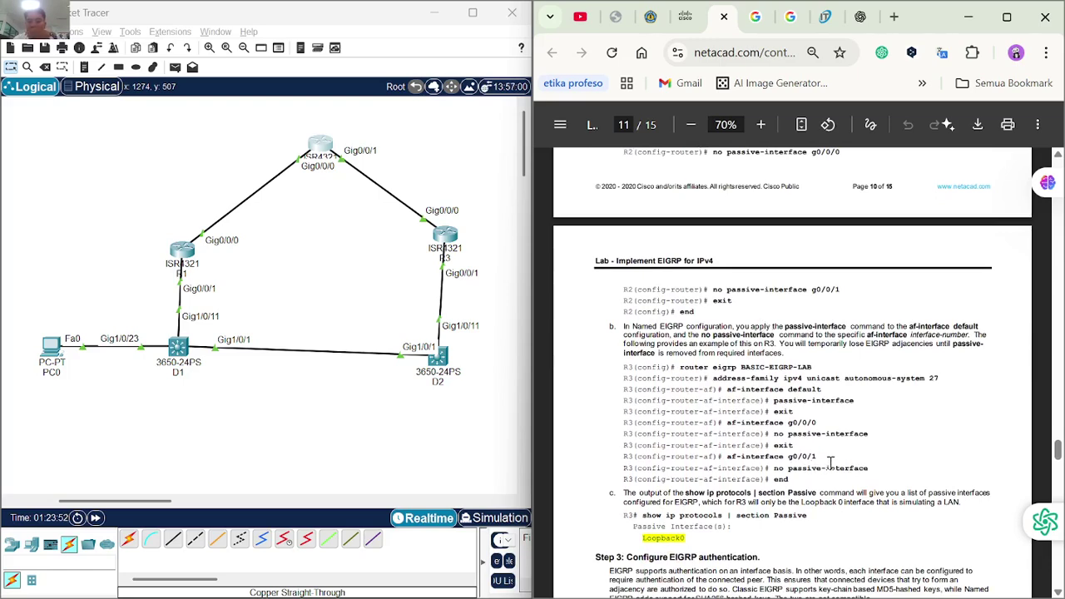
pyautogui.scroll(-2, 829, 463)
pyautogui.scroll(-1, 812, 420)
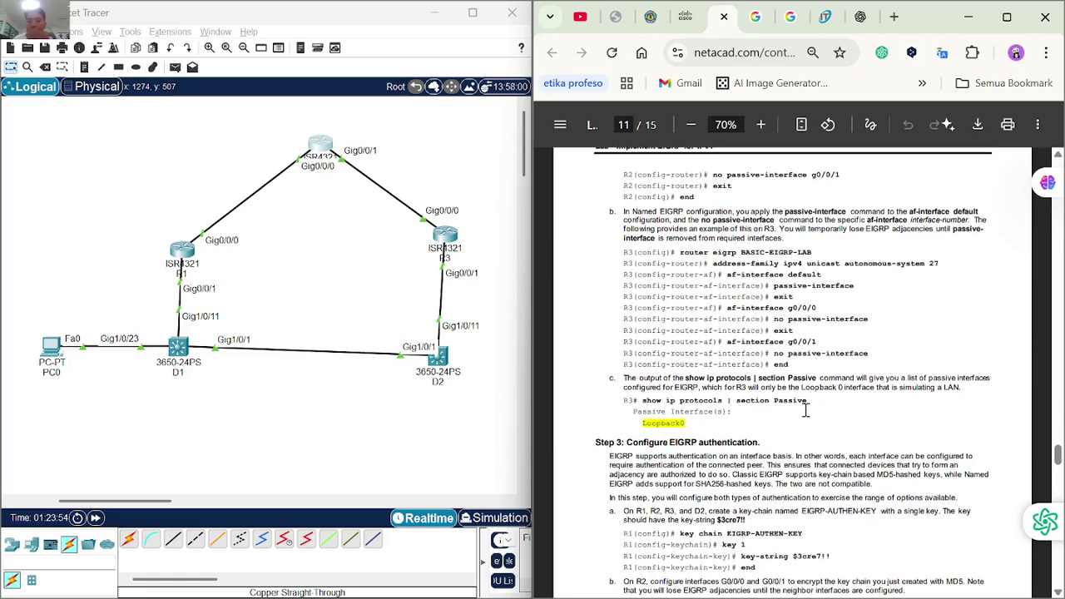
pyautogui.scroll(-2, 805, 410)
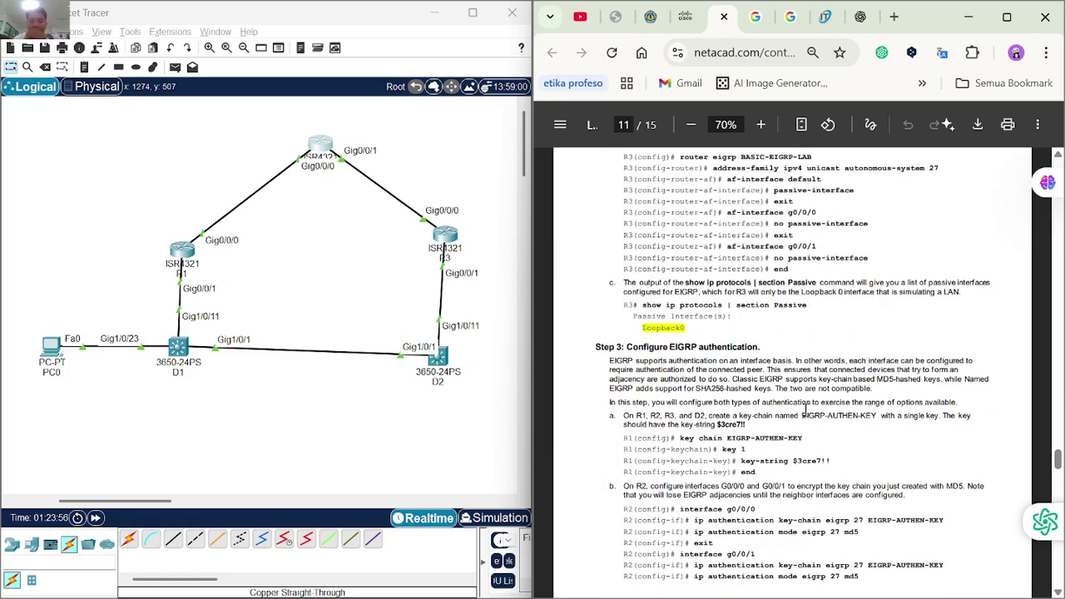
pyautogui.scroll(2, 806, 410)
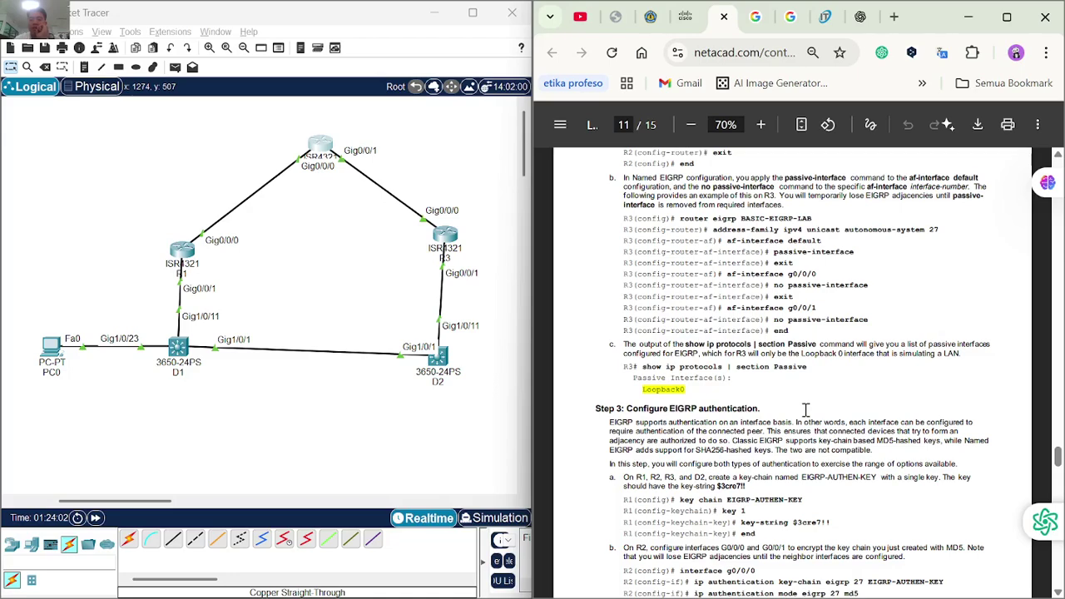
pyautogui.scroll(-6, 806, 411)
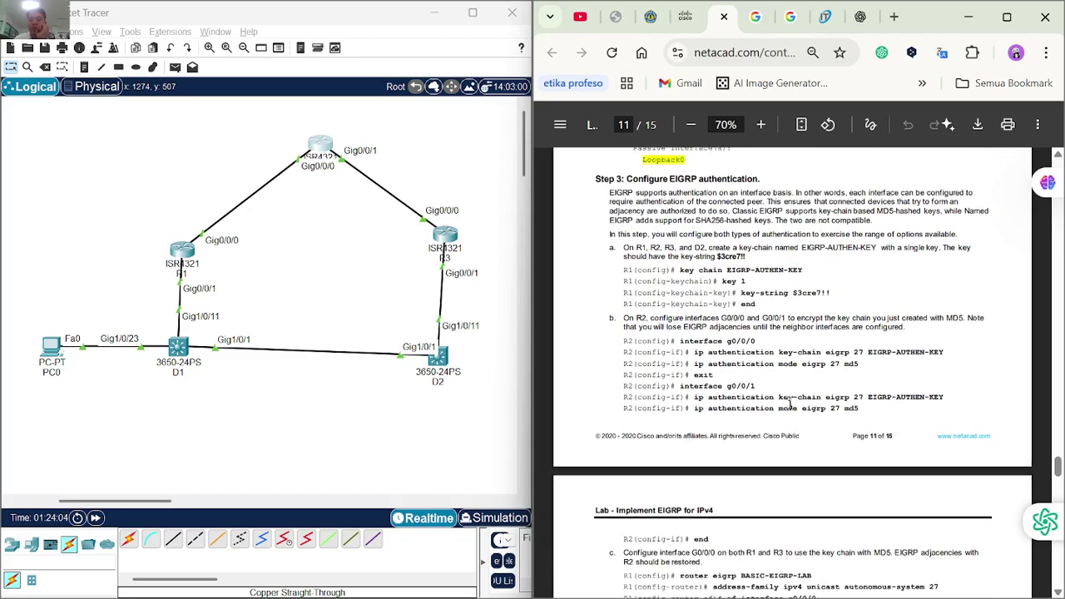
pyautogui.scroll(-5, 790, 405)
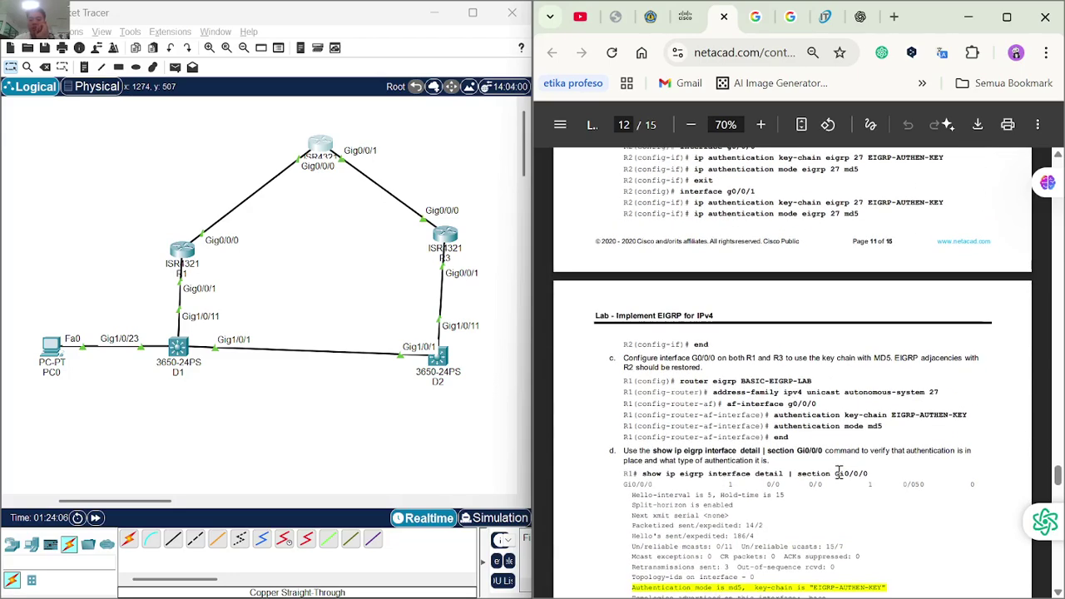
# Search the lab document for "router id" to find the EIGRP router ID instruction for R2.
pyautogui.hotkey('ctrl', 'f')
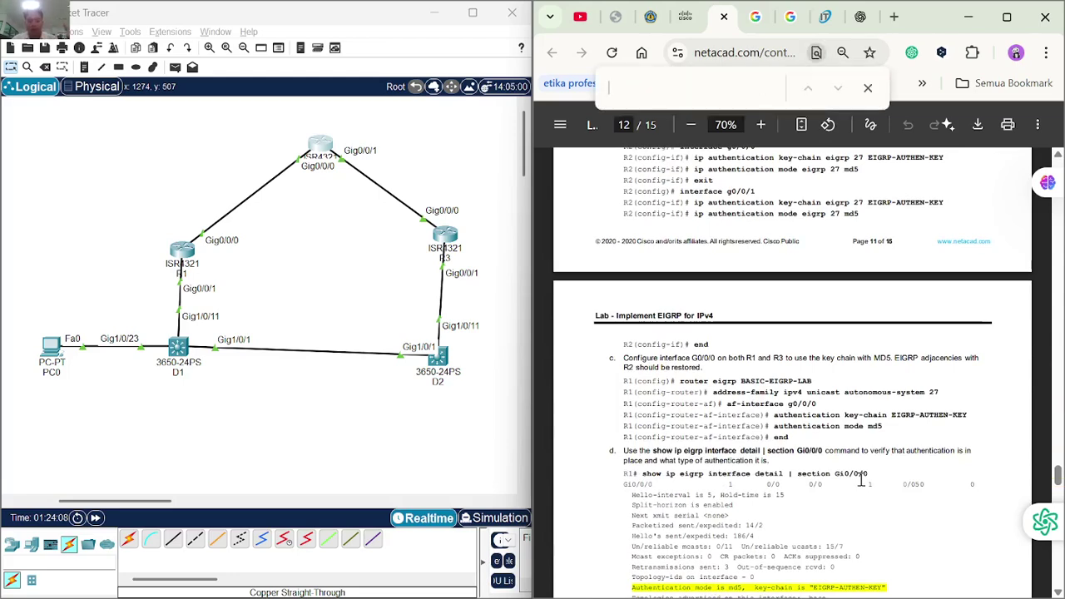
pyautogui.write('router')
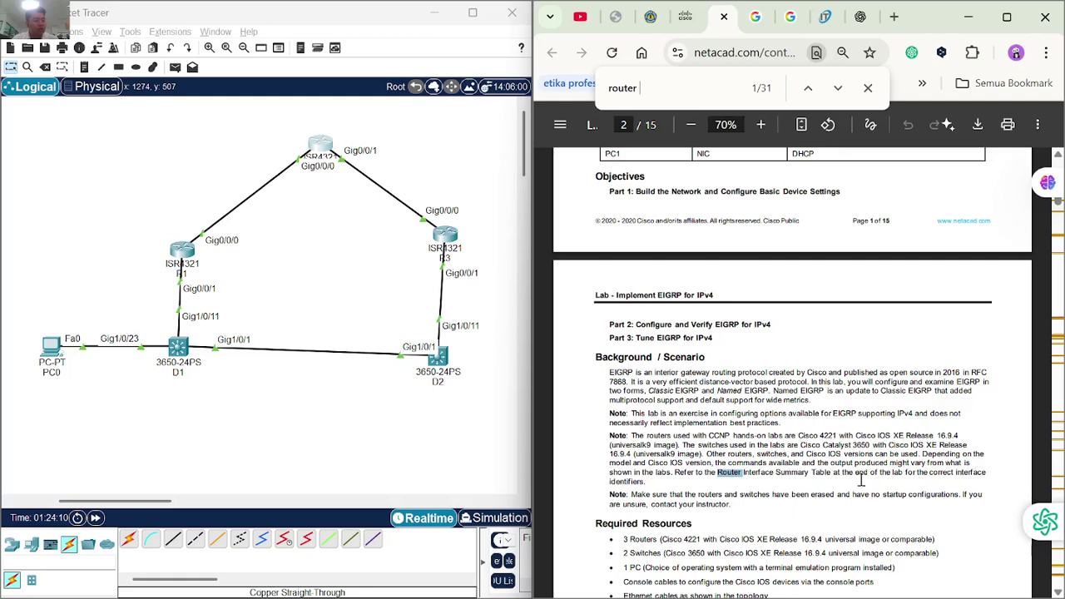
pyautogui.write(' id')
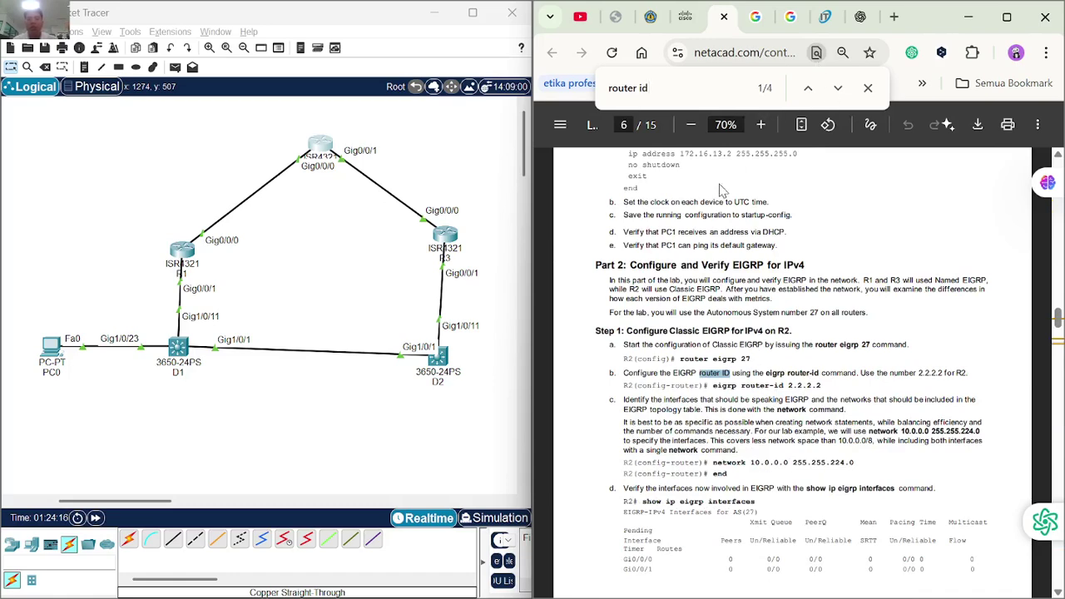
# Switch back to R2's CLI and set the EIGRP 27 router ID to 2.2.2.2.
pyautogui.hotkey('alt', 'Tab')
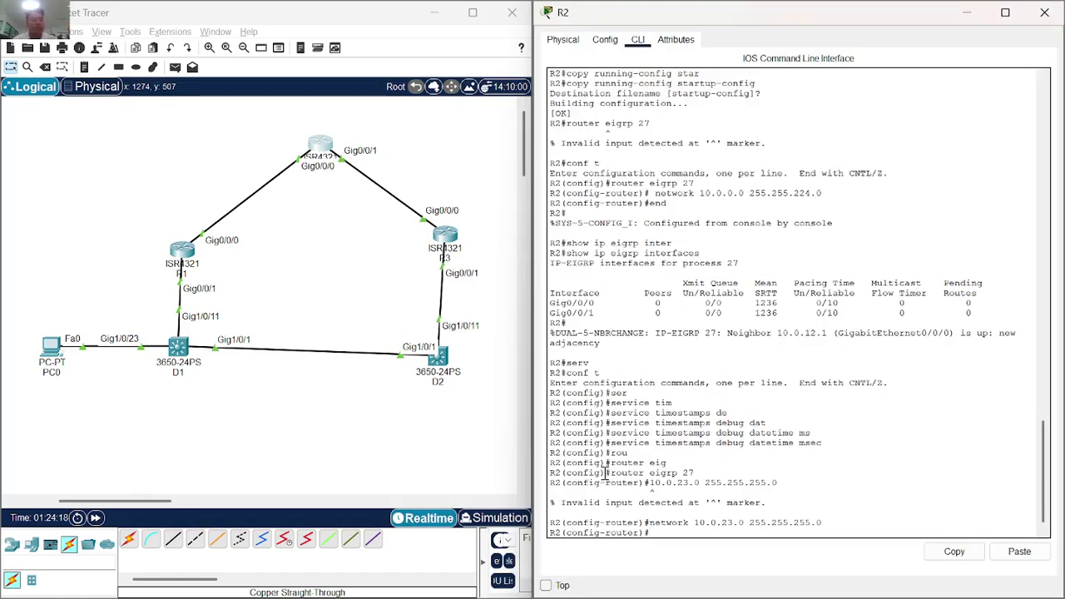
pyautogui.write('ei')
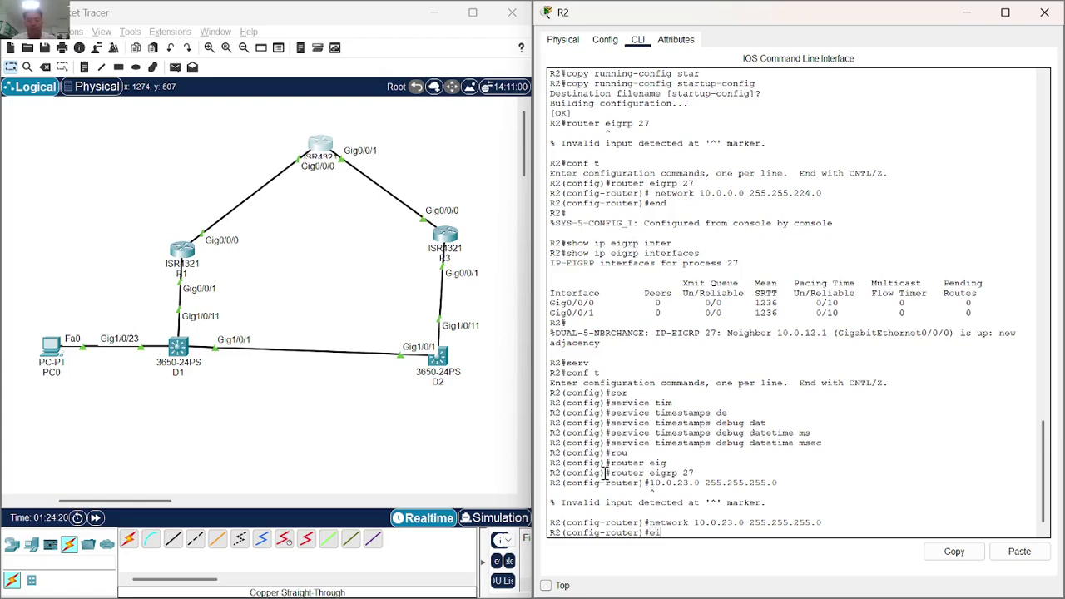
pyautogui.write('fr')
pyautogui.press('Tab')
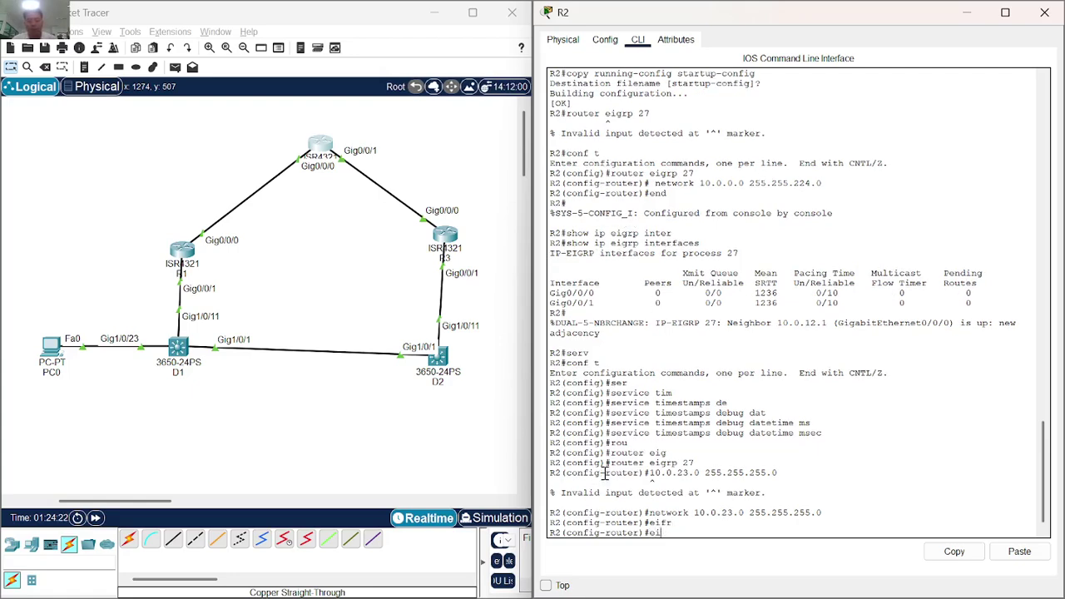
pyautogui.write('g')
pyautogui.press('Tab')
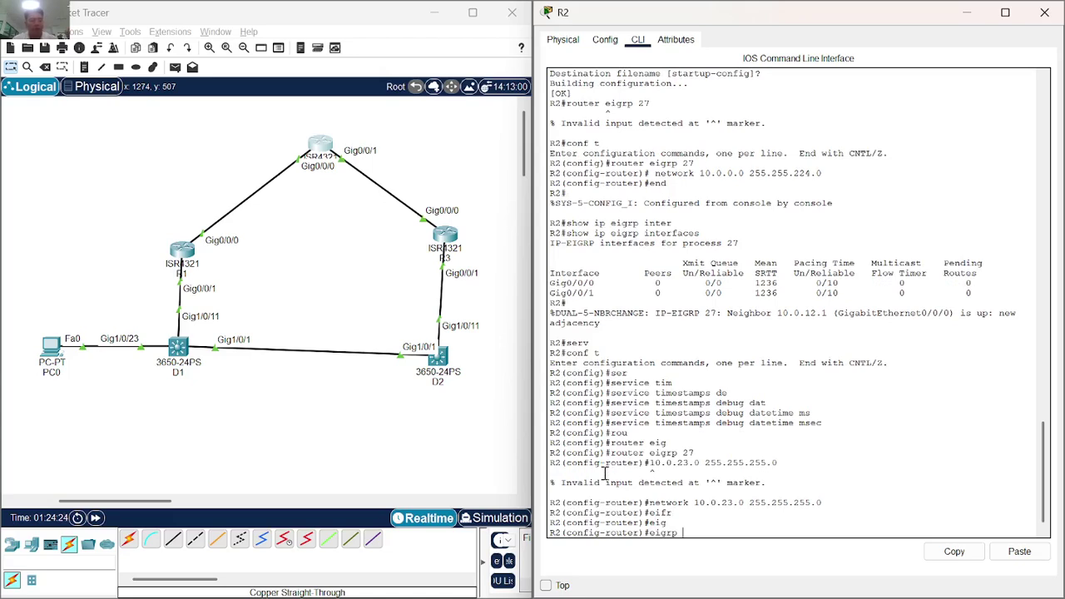
pyautogui.write('ro')
pyautogui.press('Tab')
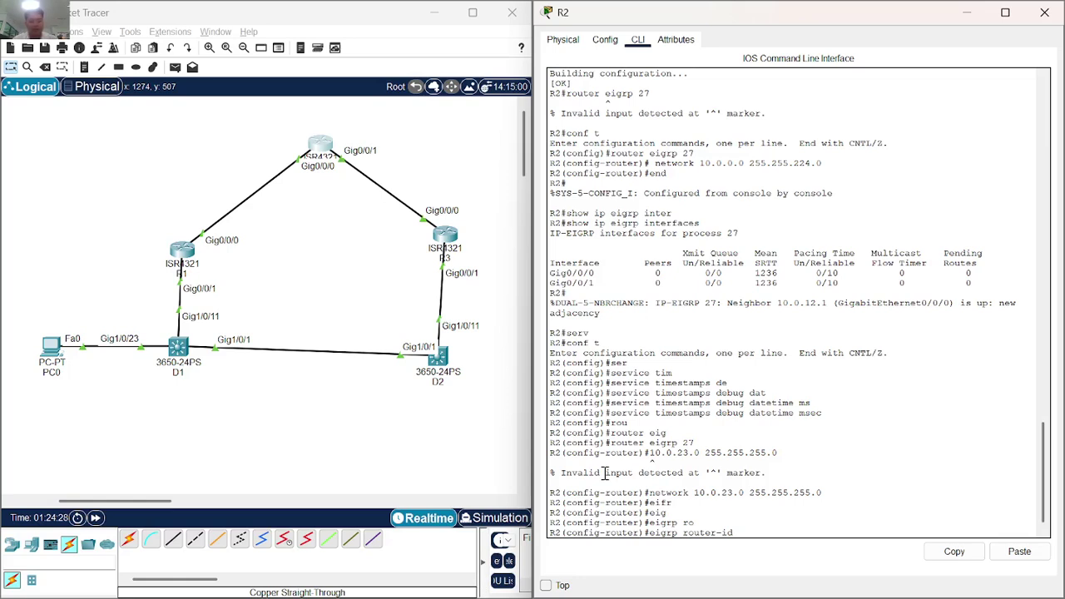
pyautogui.write('2.2.2.2')
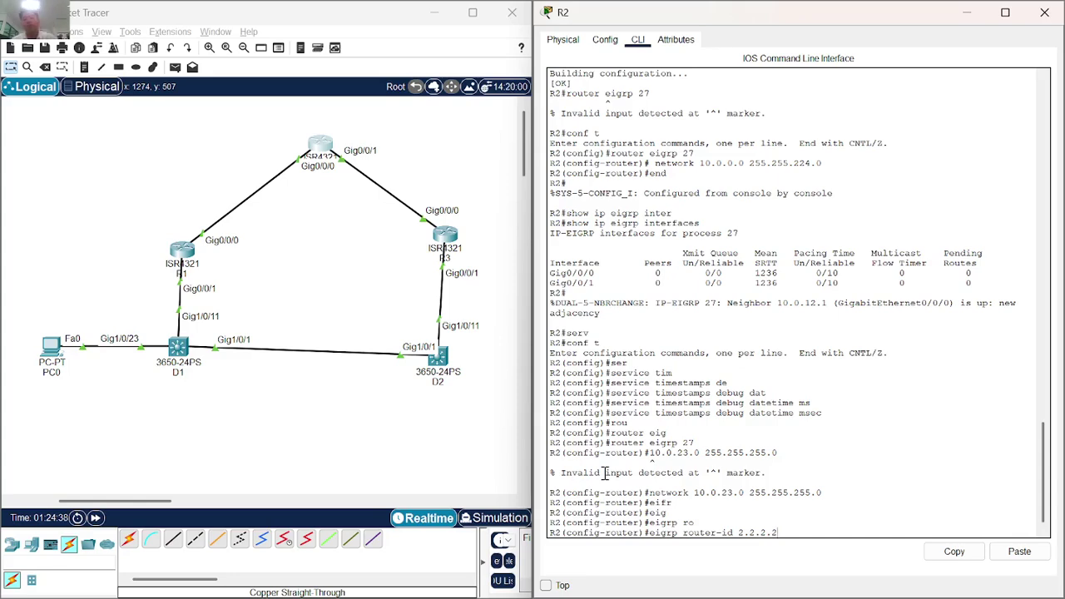
pyautogui.press('Return')
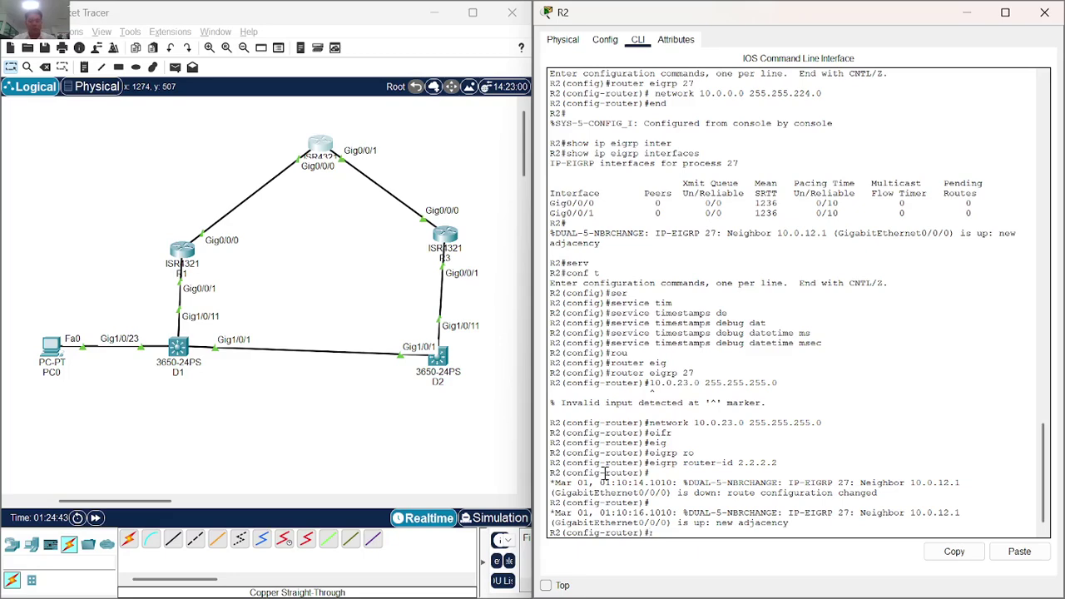
# Disable automatic route summarization in R2's EIGRP 27 process with no auto-summary.
pyautogui.write('no au')
pyautogui.press('Tab')
pyautogui.press('Return')
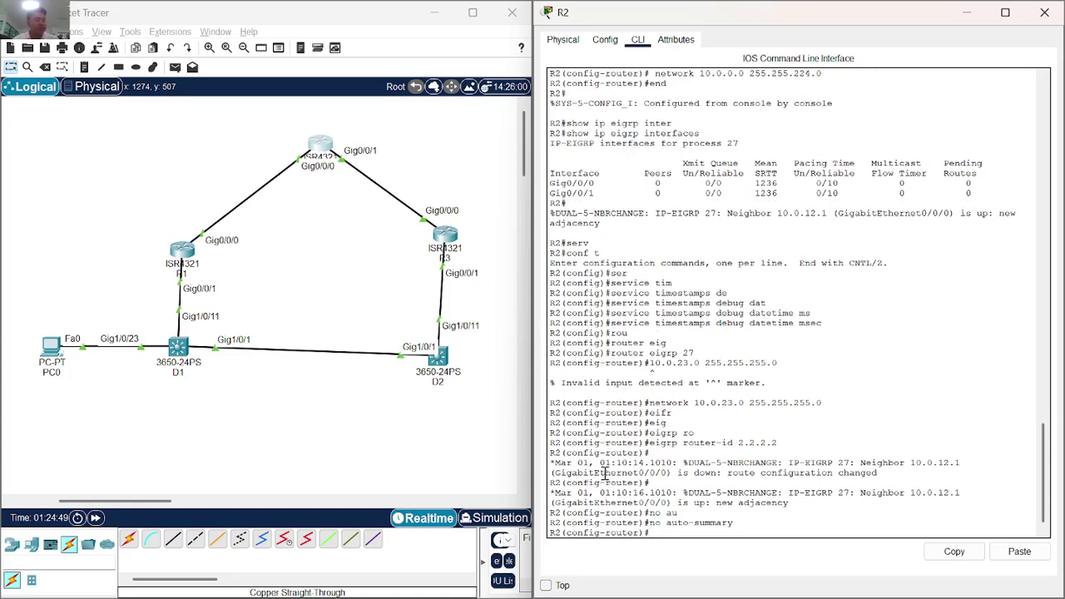
# Open R3's CLI docked beside the topology and review the IP addresses configured on its interfaces.
pyautogui.click(454, 444)
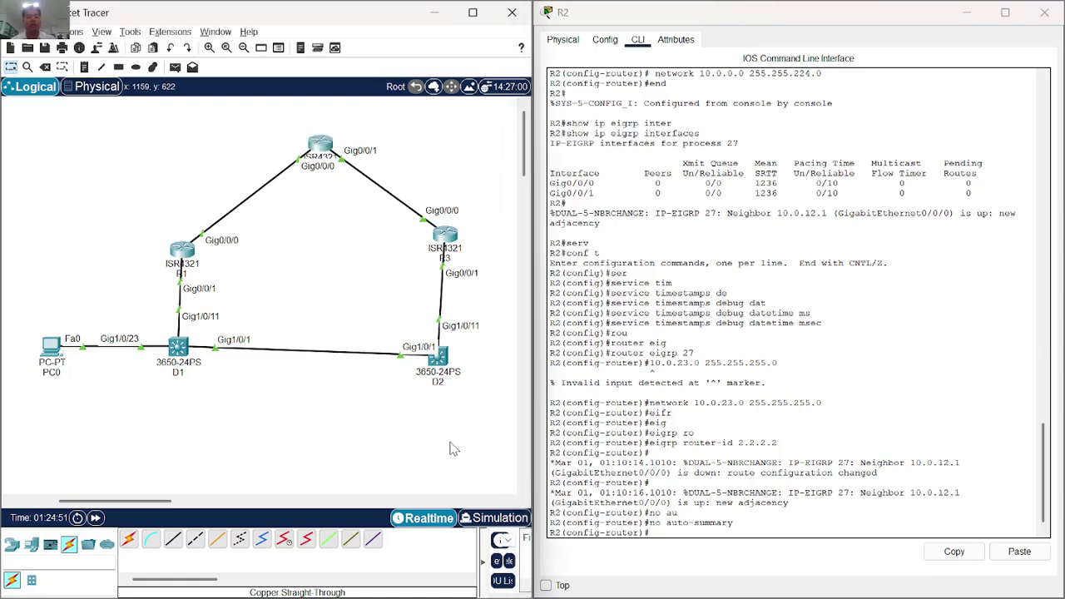
pyautogui.click(454, 239)
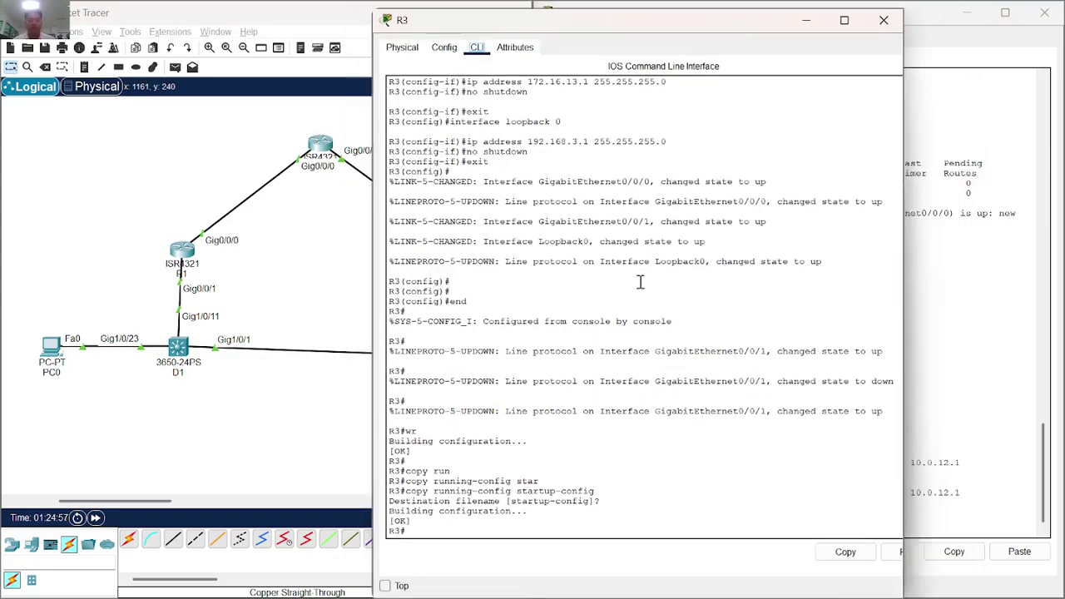
pyautogui.press('super+Right')
pyautogui.press('Return')
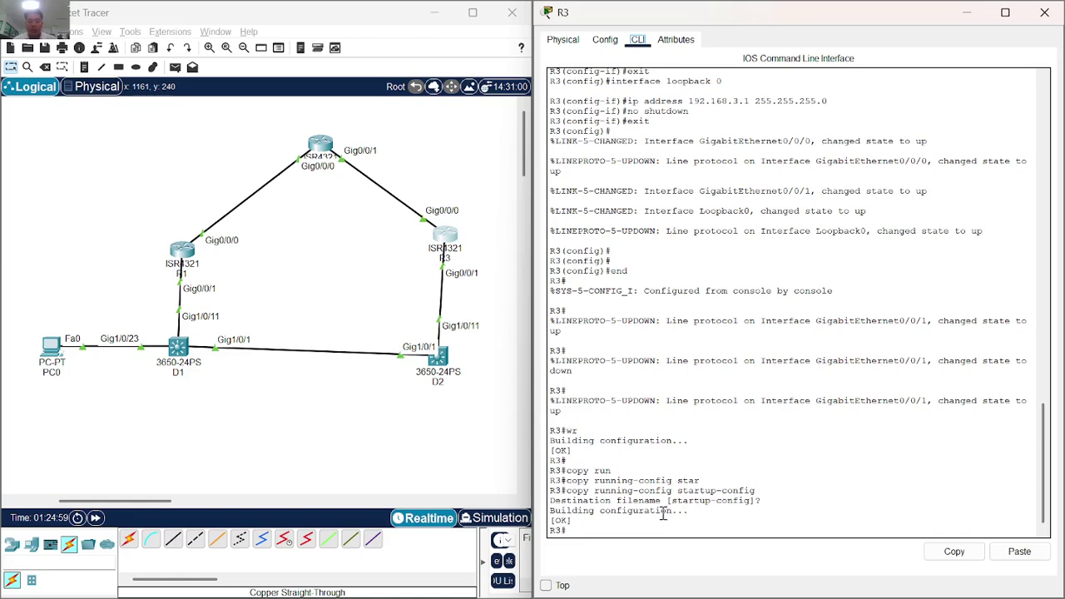
pyautogui.scroll(9, 702, 306)
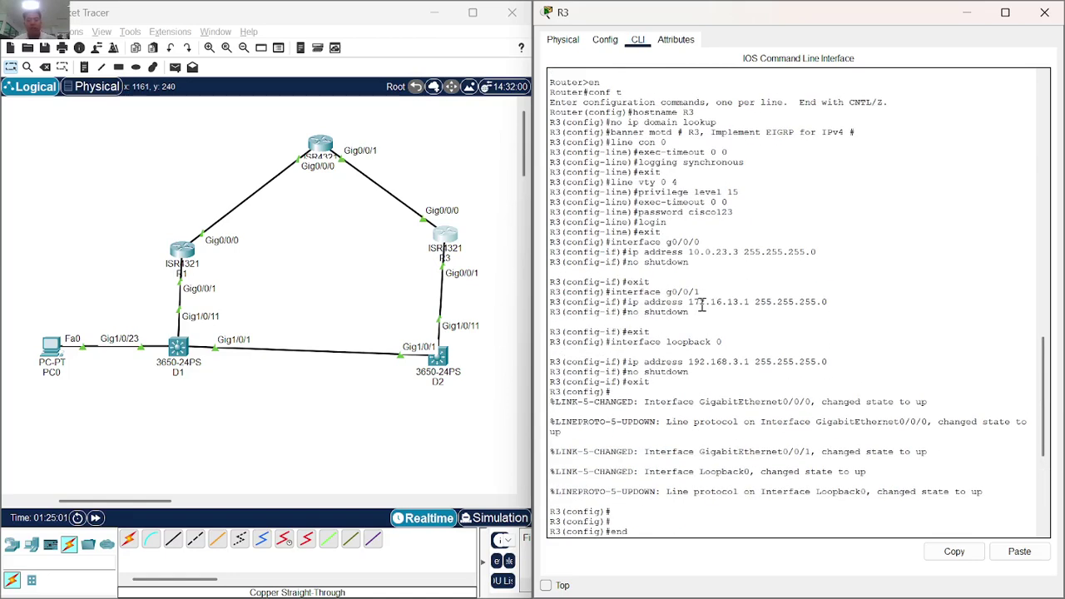
pyautogui.press('Return')
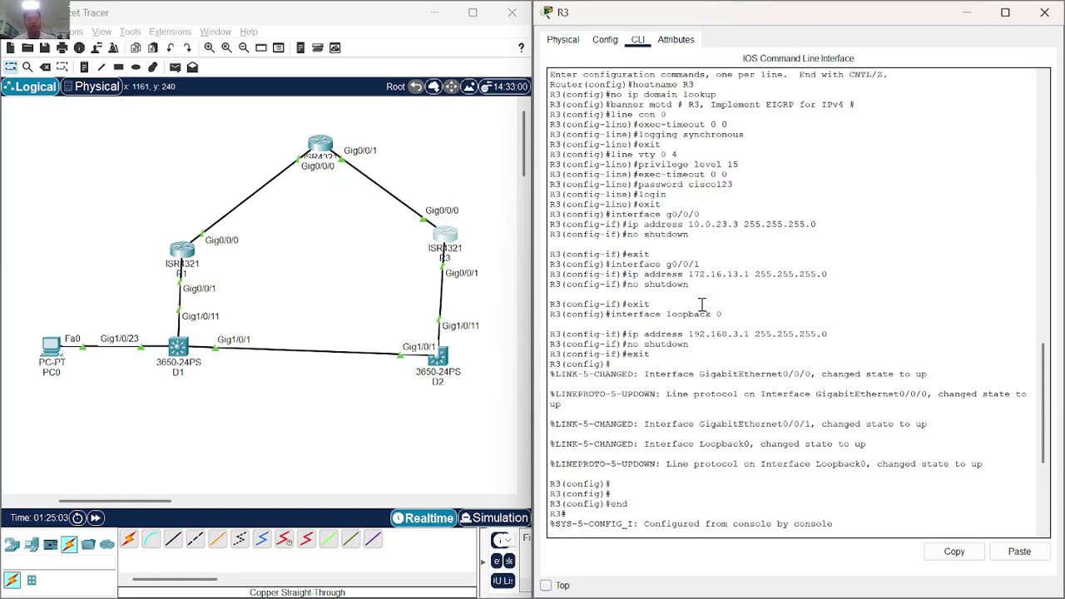
pyautogui.press('Return')
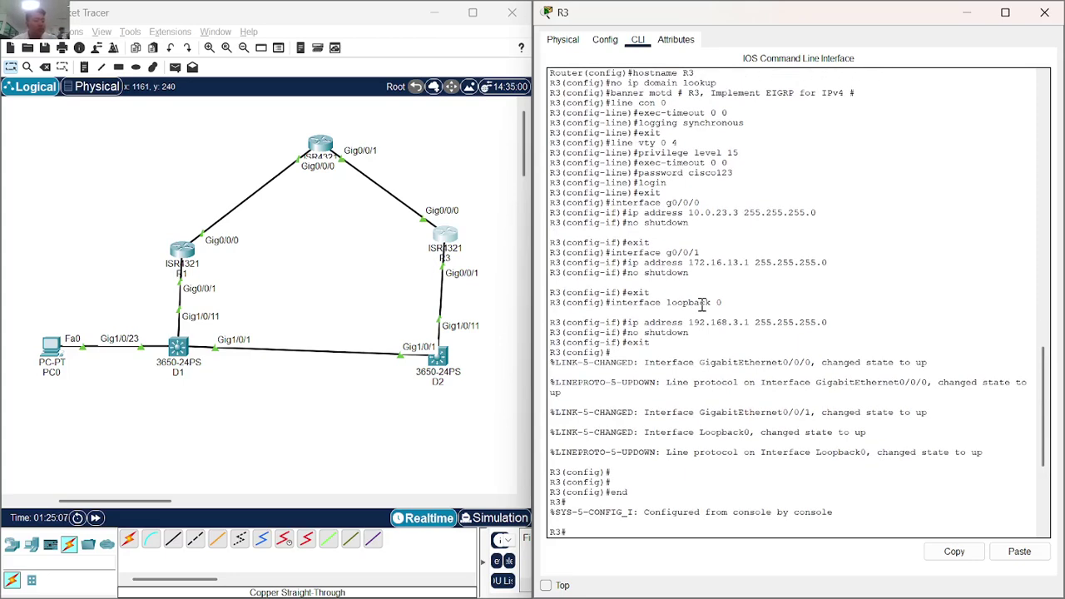
pyautogui.scroll(-1, 692, 310)
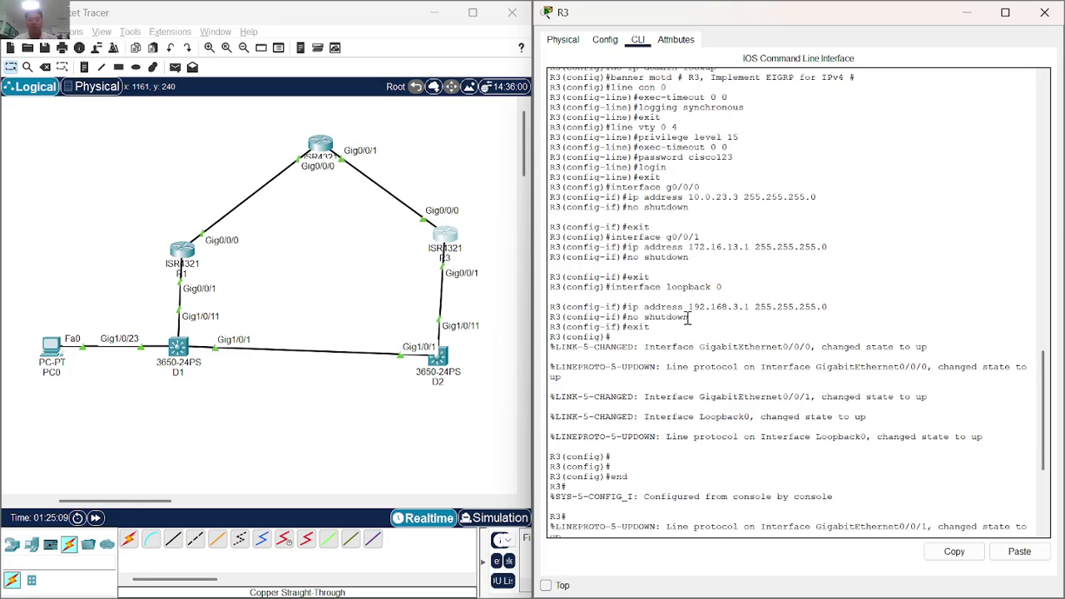
pyautogui.scroll(-5, 677, 349)
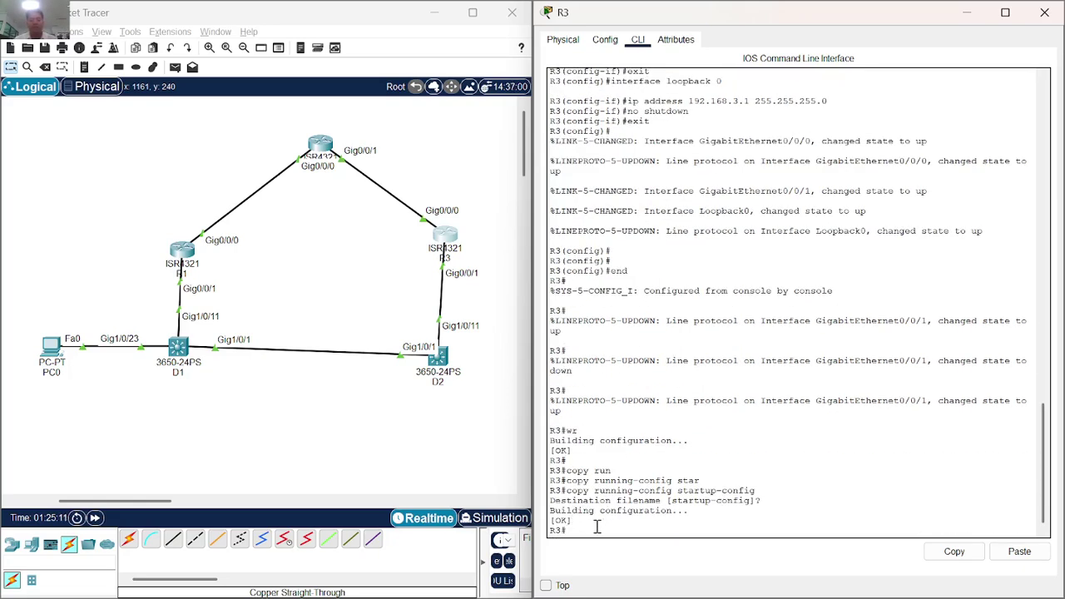
pyautogui.write('servi')
pyautogui.press('Tab')
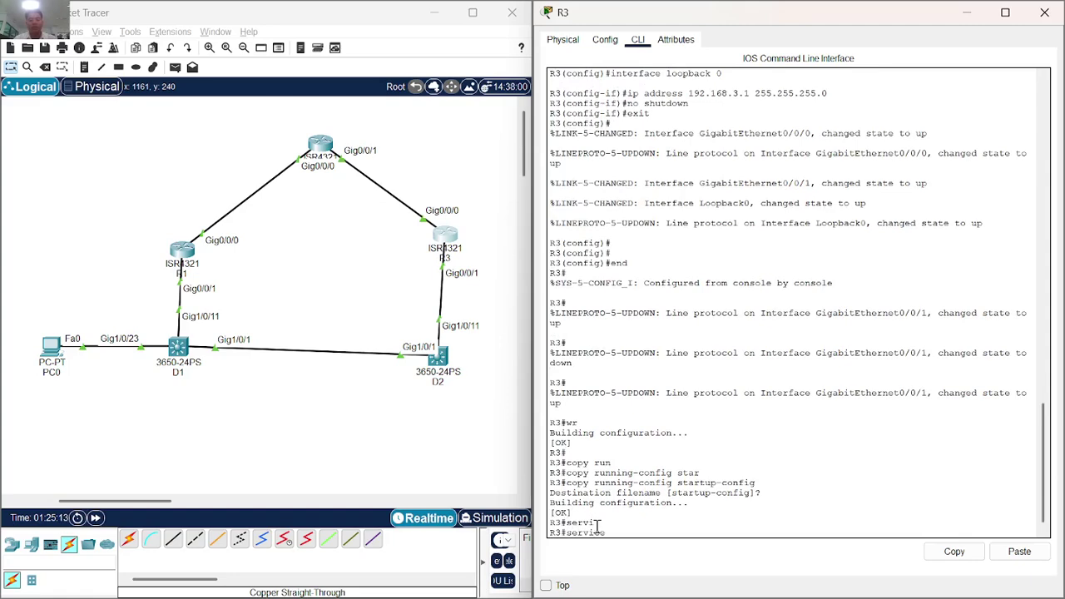
pyautogui.write('timestamps')
pyautogui.press('BackSpace')
pyautogui.press('BackSpace')
pyautogui.press('BackSpace')
pyautogui.press('BackSpace')
pyautogui.press('BackSpace')
pyautogui.press('BackSpace')
pyautogui.press('BackSpace')
pyautogui.press('BackSpace')
pyautogui.press('BackSpace')
pyautogui.press('BackSpace')
pyautogui.press('BackSpace')
pyautogui.press('BackSpace')
pyautogui.press('BackSpace')
pyautogui.press('BackSpace')
pyautogui.press('BackSpace')
pyautogui.press('BackSpace')
pyautogui.press('BackSpace')
pyautogui.press('BackSpace')
# Enter global configuration mode on R3 with conf t.
pyautogui.write('conf t')
pyautogui.press('Return')
pyautogui.hotkey('alt', 'Tab')
pyautogui.hotkey('alt', 'Tab')
pyautogui.hotkey('alt', 'Tab')
pyautogui.hotkey('alt', 'Tab')
pyautogui.hotkey('alt', 'Tab')
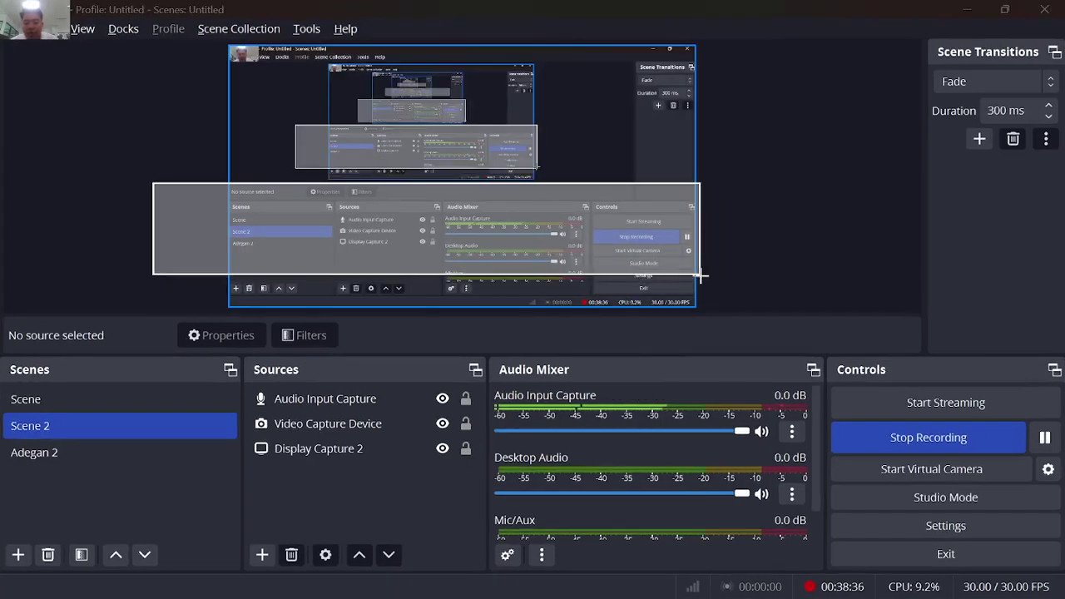
pyautogui.hotkey('alt', 'Tab')
pyautogui.hotkey('alt', 'Tab')
pyautogui.hotkey('alt', 'Tab')
pyautogui.hotkey('alt', 'Tab')
pyautogui.hotkey('alt', 'Tab')
pyautogui.hotkey('alt', 'Tab')
pyautogui.hotkey('alt', 'Tab')
pyautogui.hotkey('alt', 'Tab')
pyautogui.hotkey('alt', 'Tab')
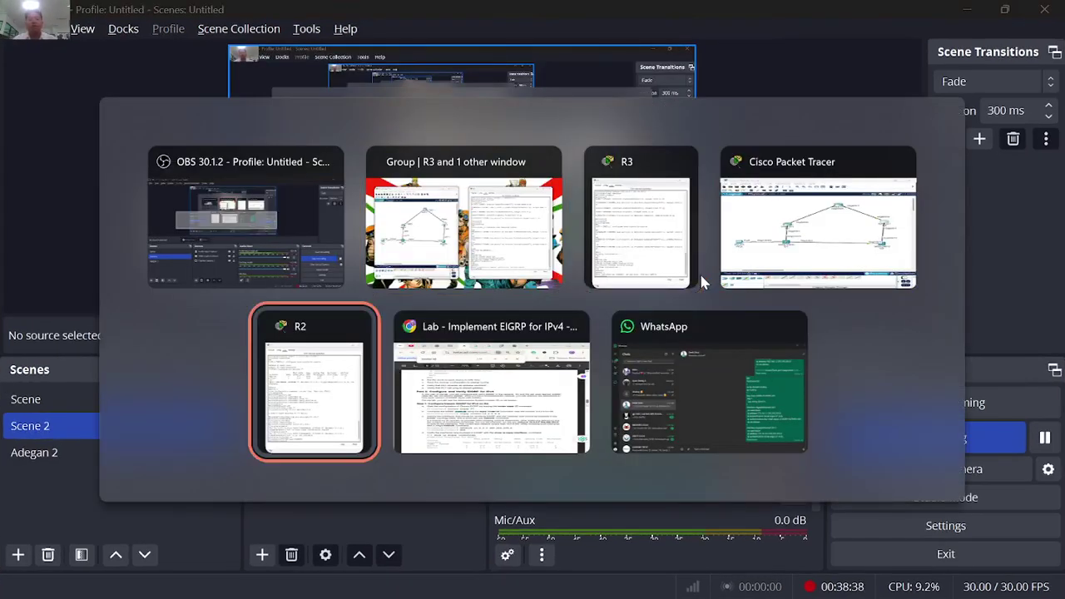
pyautogui.hotkey('alt', 'Tab')
pyautogui.hotkey('alt', 'Tab')
pyautogui.hotkey('alt', 'Tab')
pyautogui.hotkey('alt', 'Tab')
pyautogui.hotkey('alt', 'Tab')
pyautogui.hotkey('alt', 'Tab')
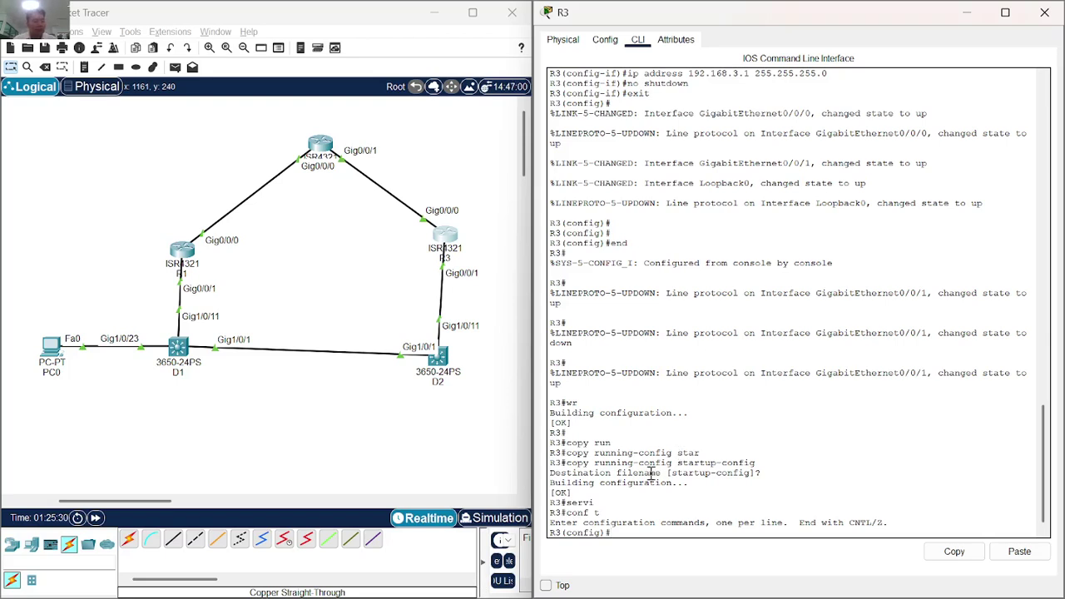
# Enable millisecond date-and-time stamps on R3's debug messages with service timestamps debug datetime msec.
pyautogui.write('ser')
pyautogui.press('Tab')
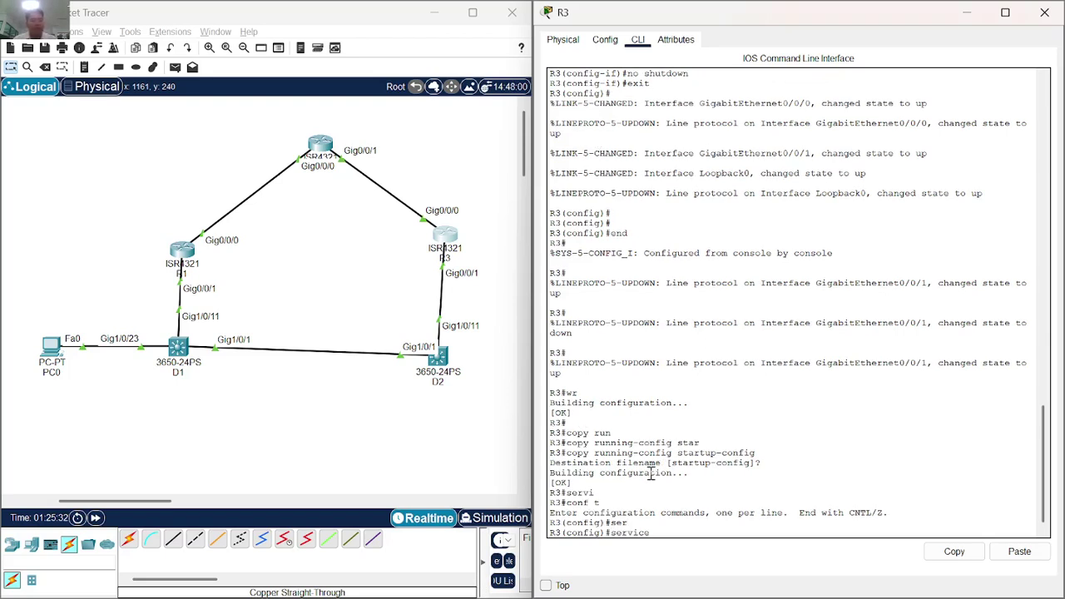
pyautogui.write('tim')
pyautogui.press('Tab')
pyautogui.write('de')
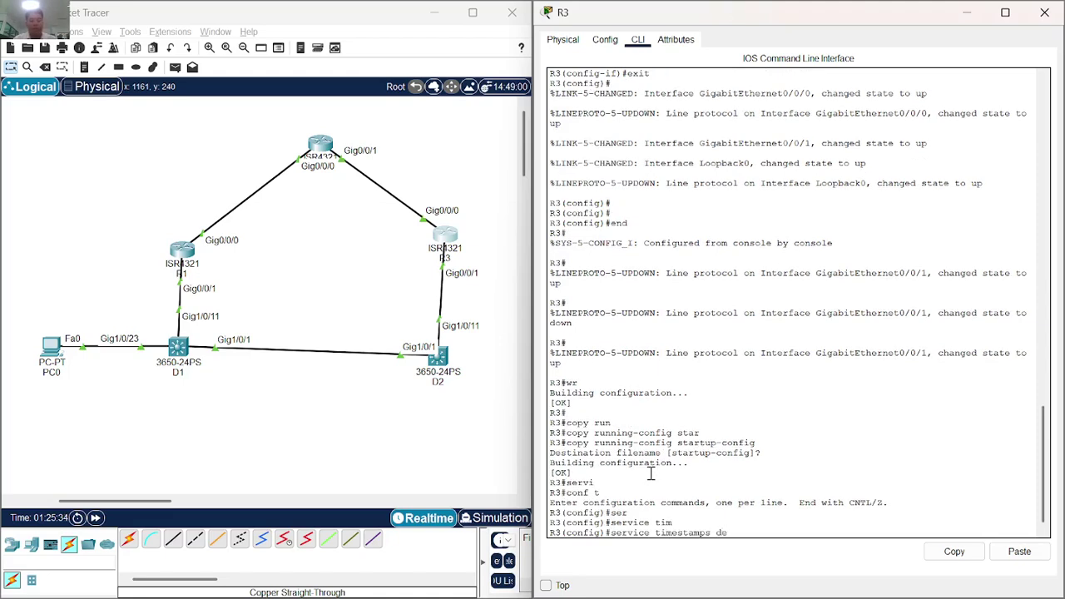
pyautogui.write('bug')
pyautogui.press('Tab')
pyautogui.write('date')
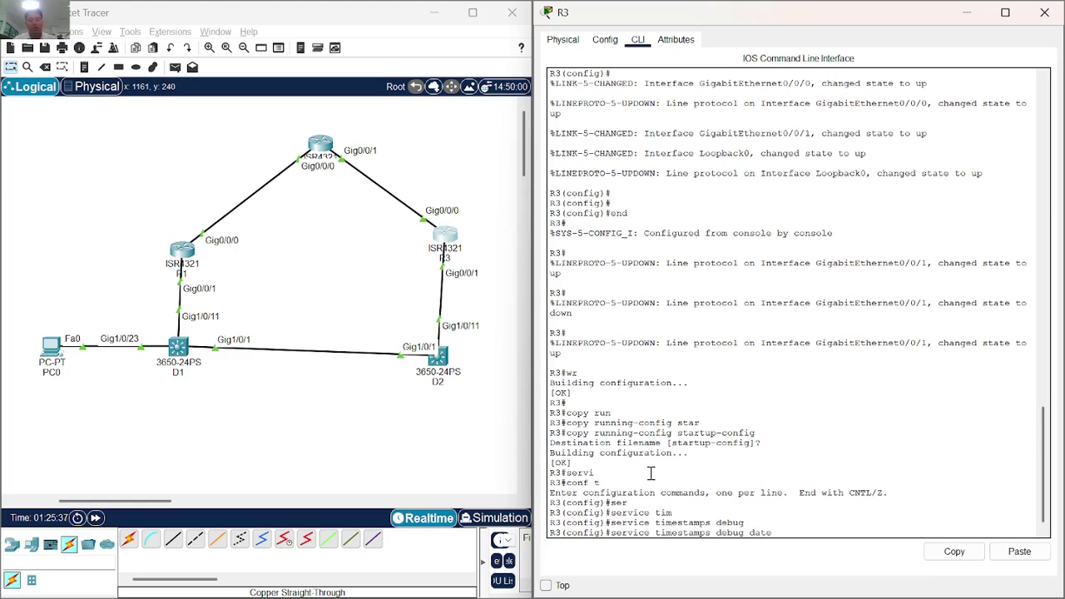
pyautogui.press('Tab')
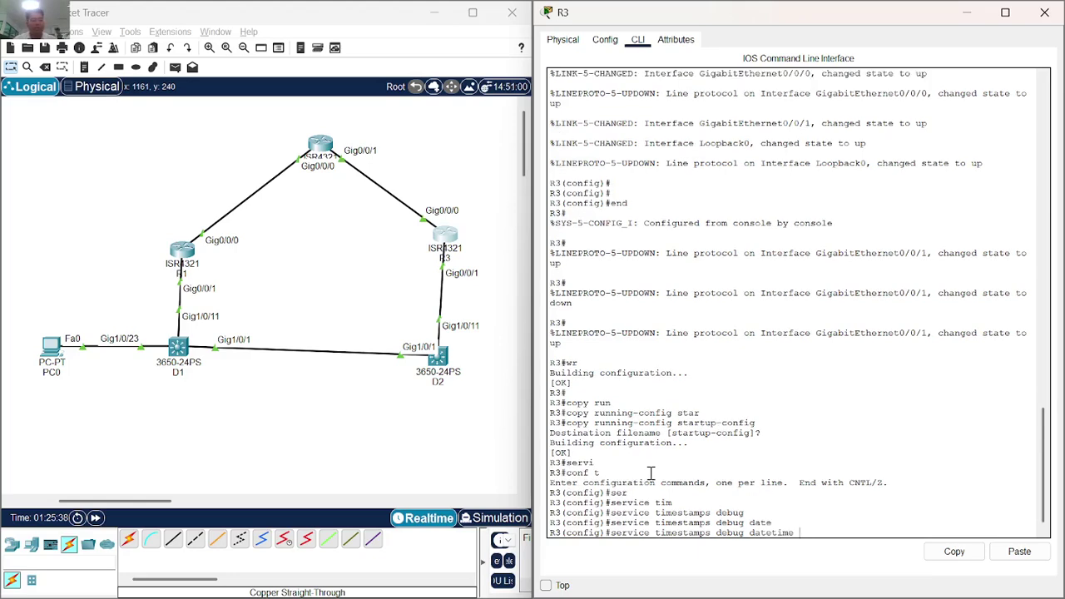
pyautogui.write('ms')
pyautogui.press('Tab')
pyautogui.press('Return')
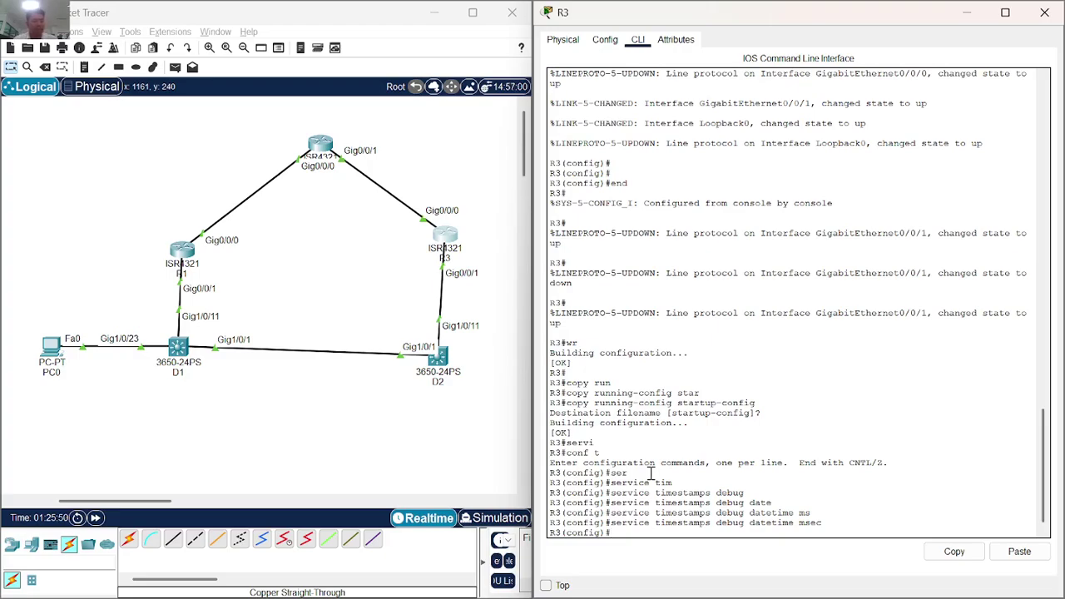
# Look back through R3's CLI history for the IP addresses configured on g0/0/0, g0/0/1 and loopback 0.
pyautogui.scroll(15, 736, 462)
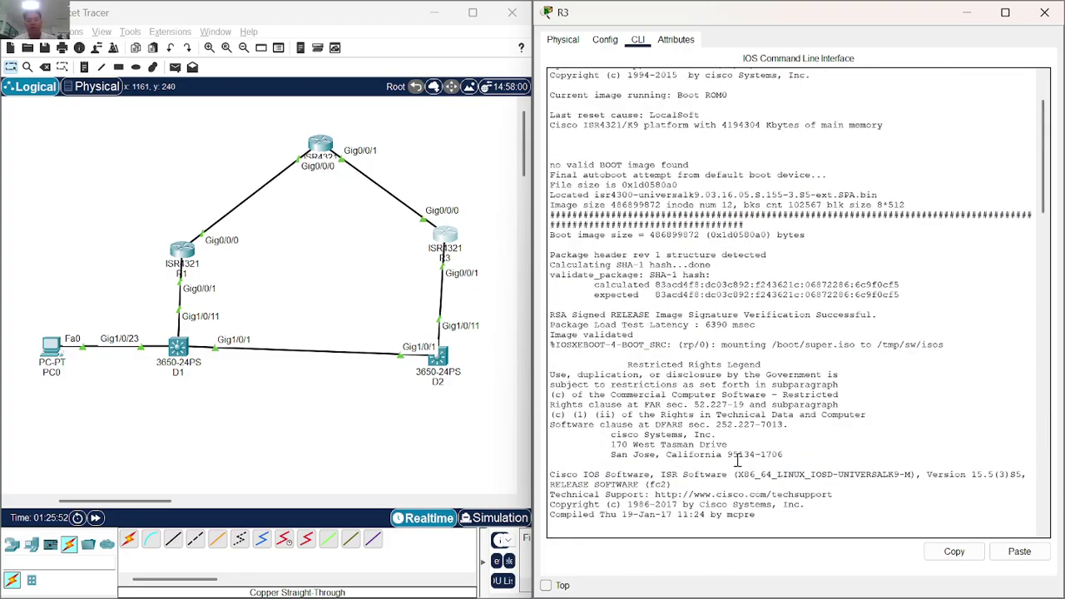
pyautogui.scroll(-15, 736, 462)
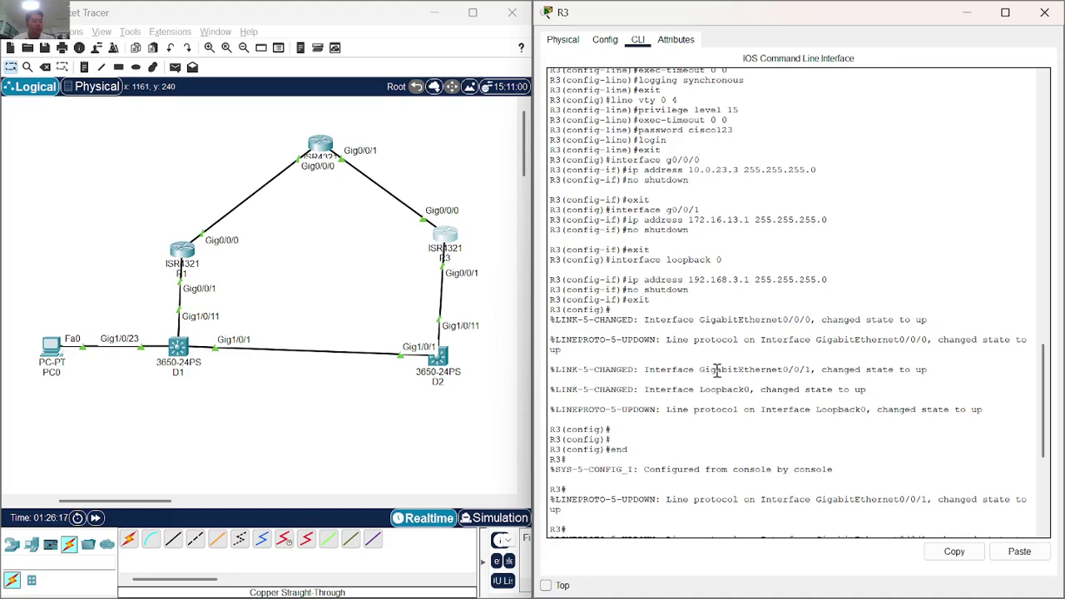
pyautogui.write('wr')
pyautogui.press('Return')
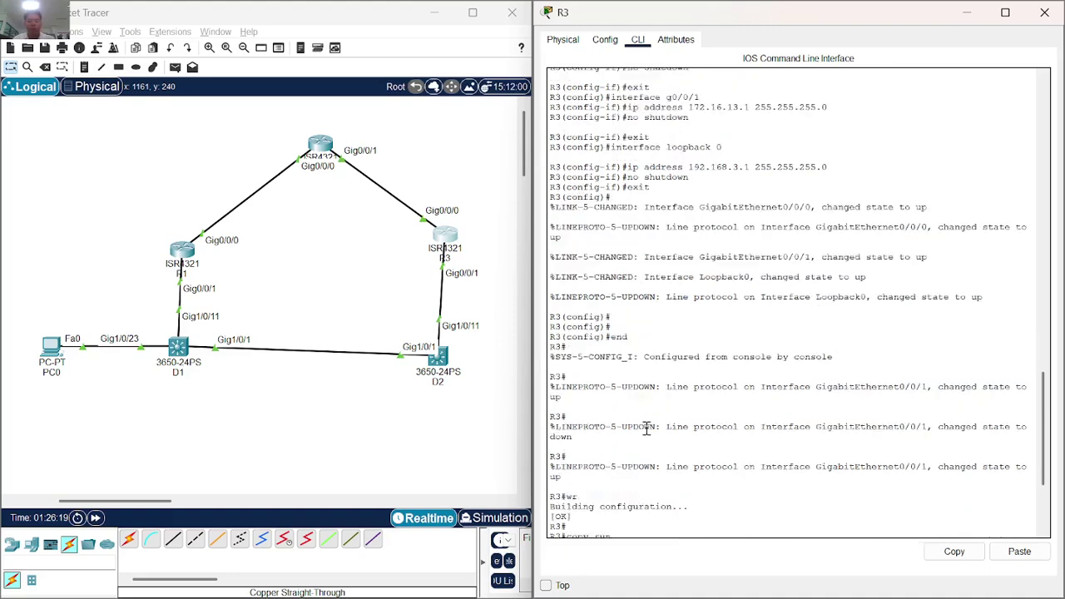
pyautogui.write('copy running-config startup-config')
pyautogui.press('Return')
pyautogui.press('Return')
pyautogui.write('conf t')
pyautogui.press('Return')
pyautogui.write('service timestamps debug datetime msec')
pyautogui.press('Return')
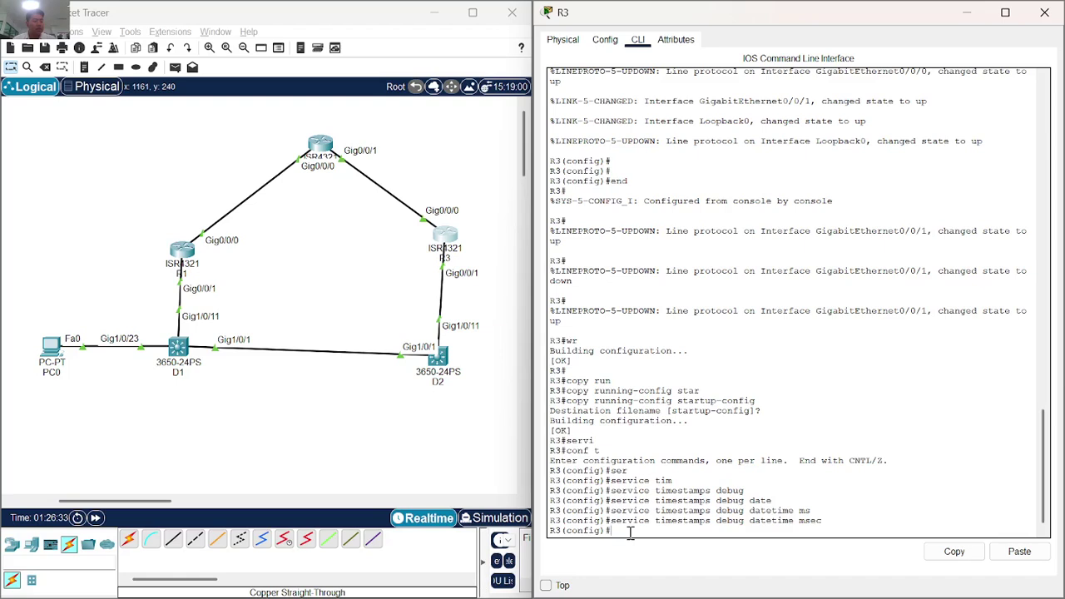
# Start the classic EIGRP process on R3 with autonomous system number 27.
pyautogui.write('rout')
pyautogui.press('Tab')
pyautogui.write('ei')
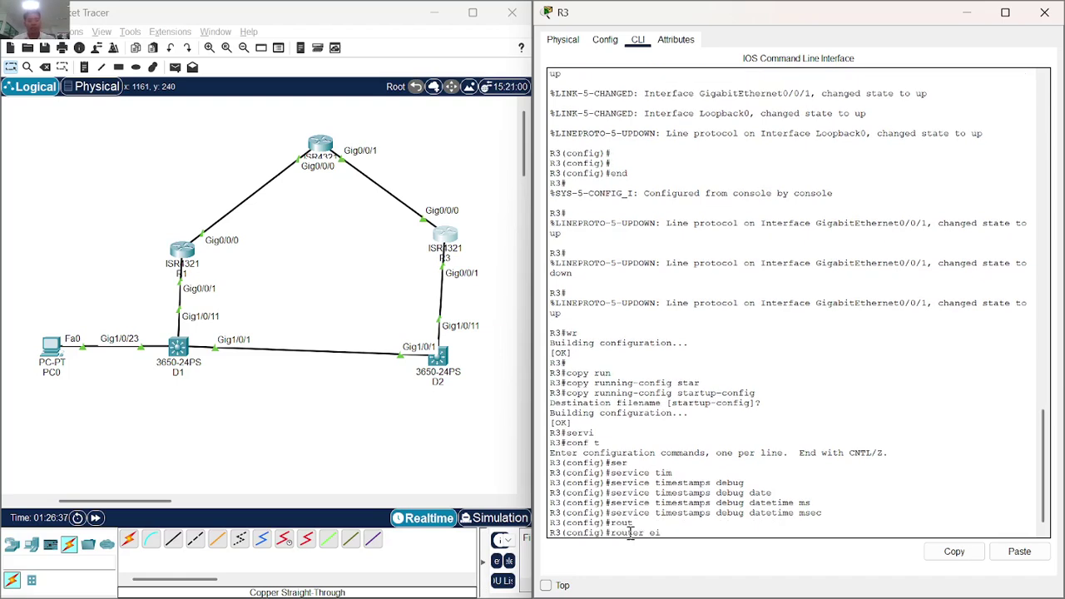
pyautogui.write('f')
pyautogui.press('Tab')
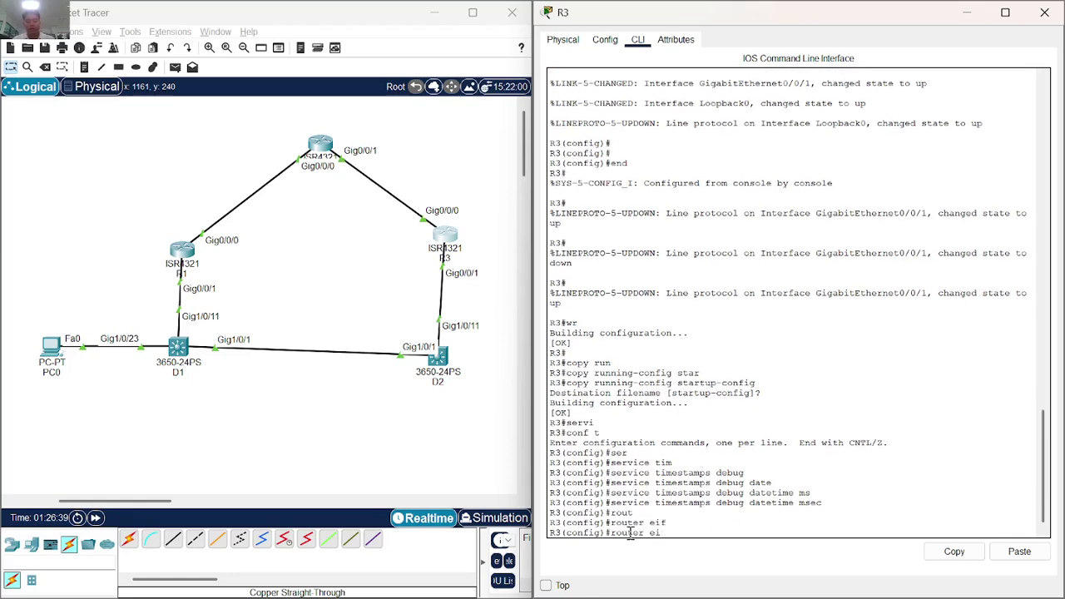
pyautogui.press('BackSpace')
pyautogui.write('gr')
pyautogui.press('Tab')
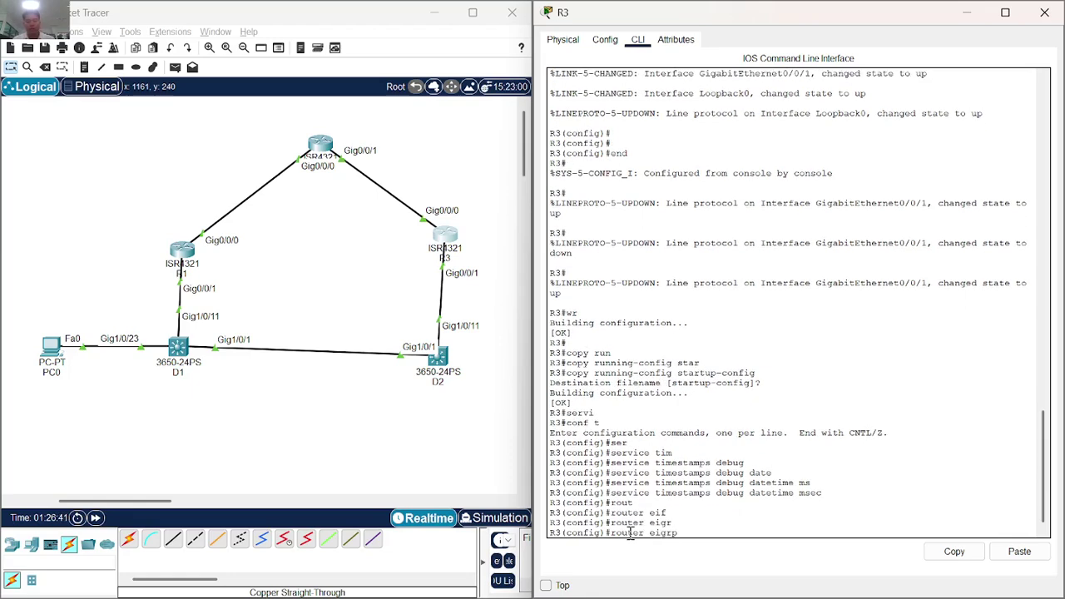
pyautogui.write('27')
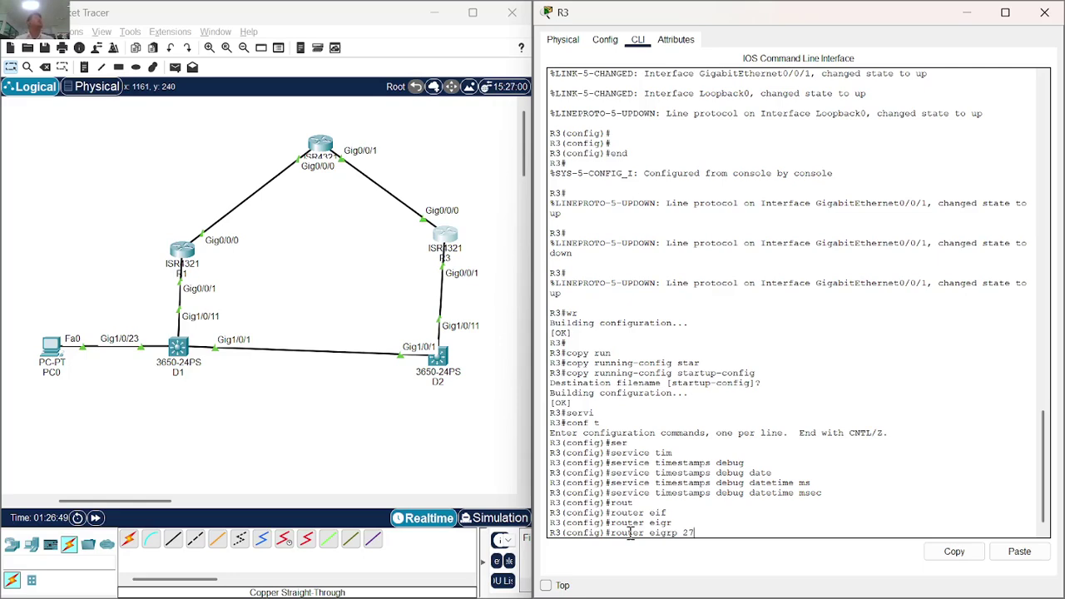
pyautogui.hotkey('alt', 'Tab')
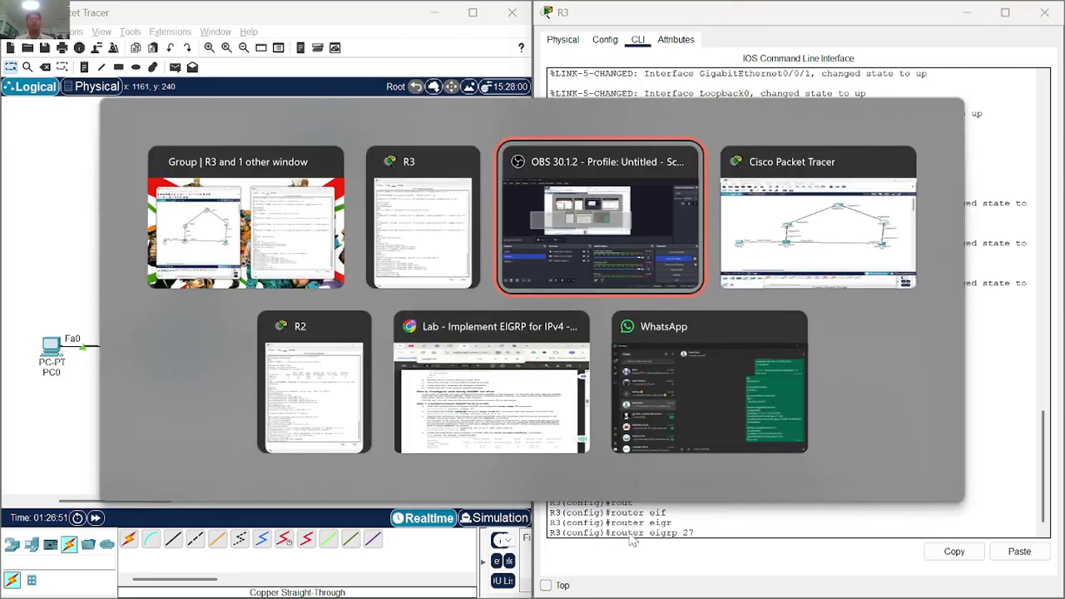
pyautogui.hotkey('alt', 'Tab')
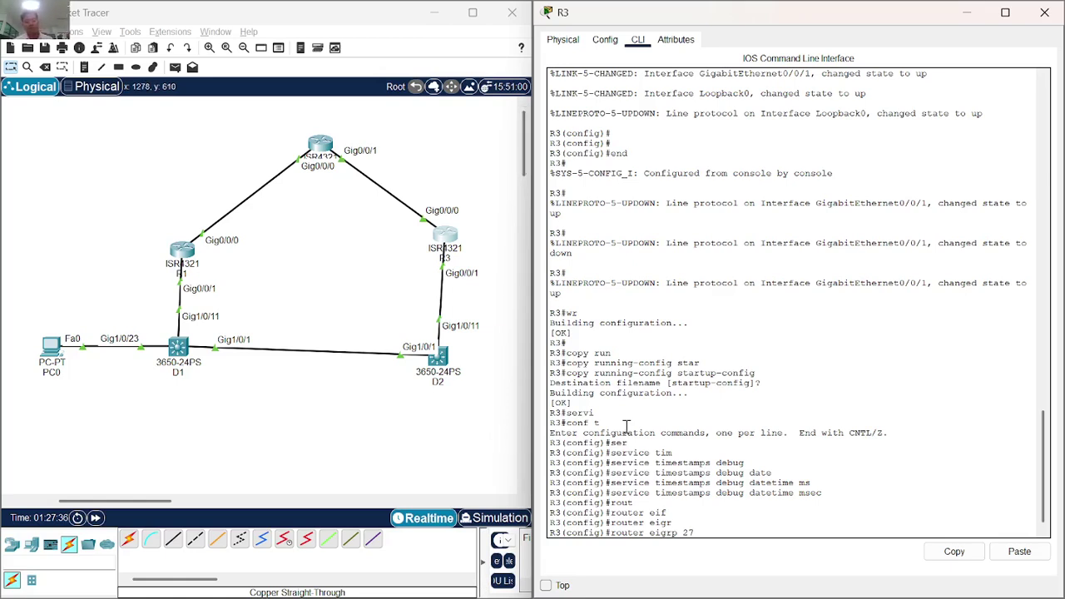
pyautogui.press('Return')
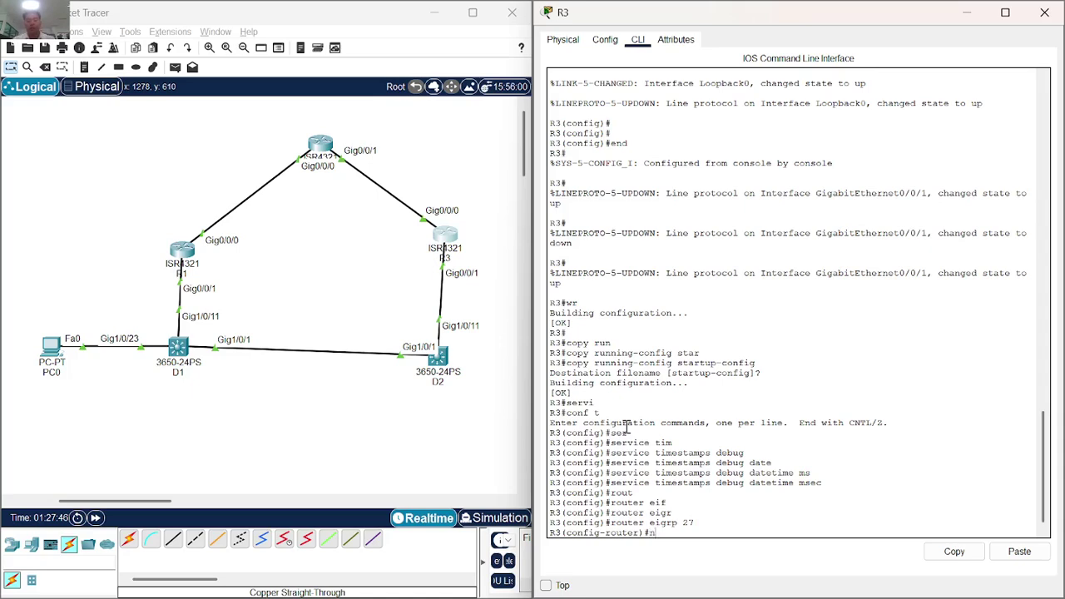
# Advertise network 10.0.23.0 with mask 255.255.255.0 in R3's EIGRP 27 process.
pyautogui.write('et')
pyautogui.press('Tab')
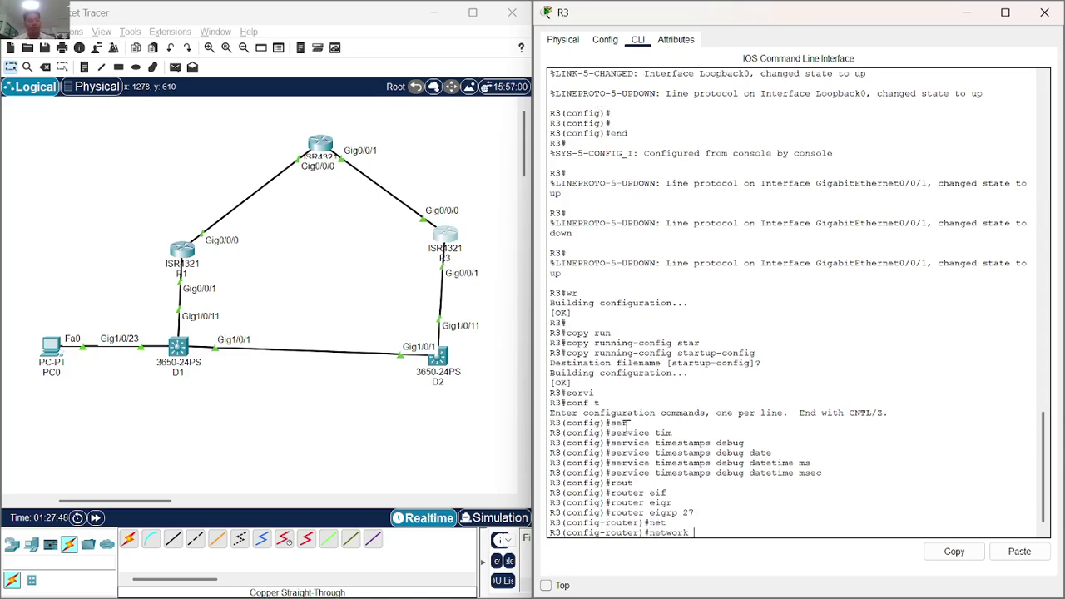
pyautogui.write('10.23.0')
pyautogui.press('Left')
pyautogui.press('Left')
pyautogui.write('0.')
pyautogui.press('Right')
pyautogui.press('Right')
pyautogui.press('Right')
pyautogui.write('2555.255.25')
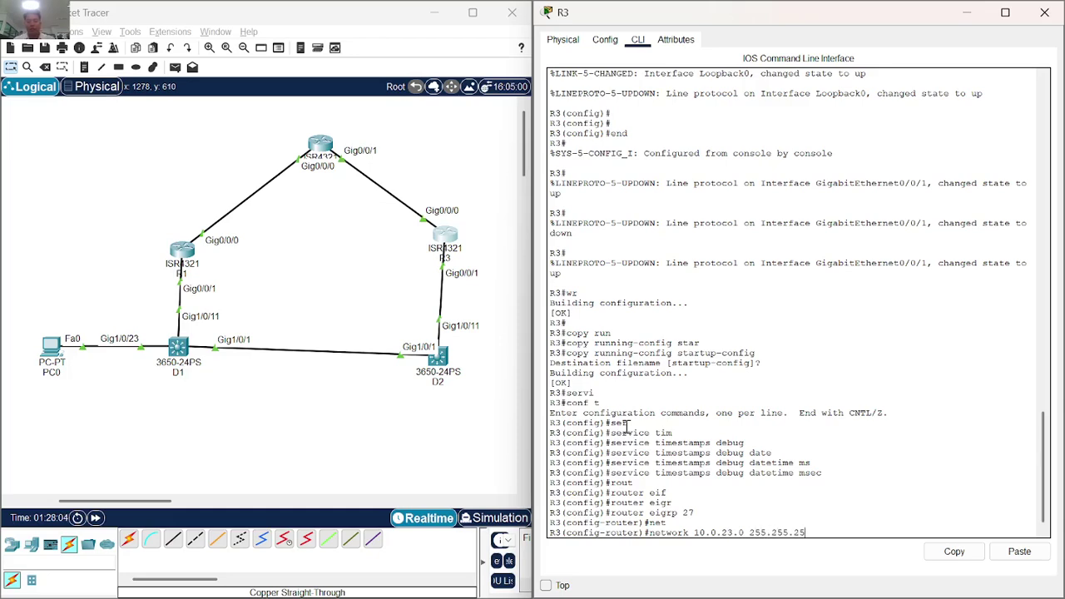
pyautogui.write('5.0')
pyautogui.press('Return')
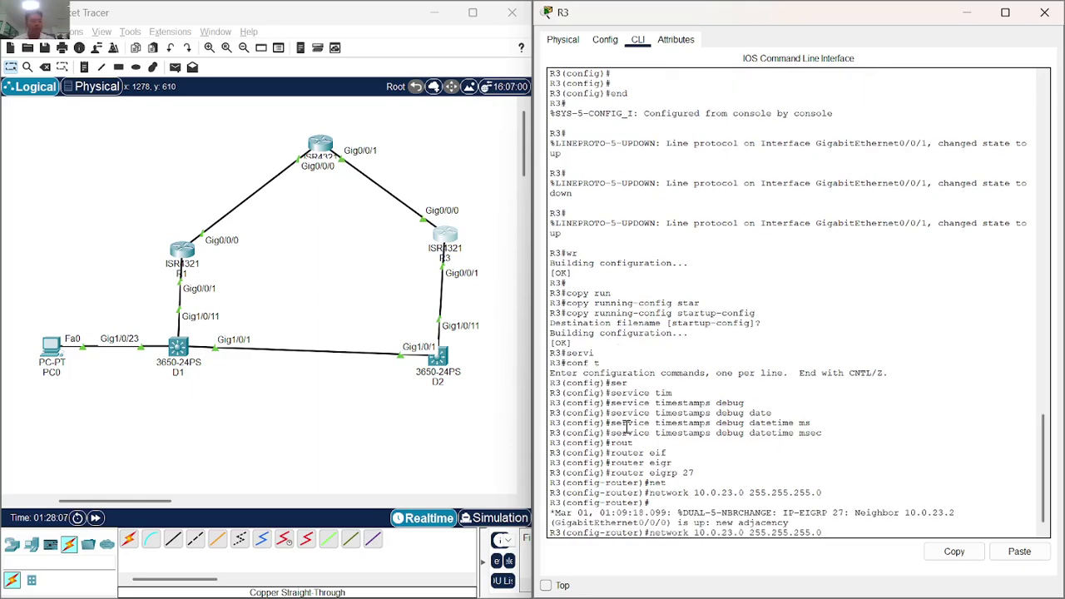
# Add network 172.16.13.0 with mask 255.255.255.0 to R3's EIGRP 27 process.
pyautogui.press('BackSpace')
pyautogui.press('BackSpace')
pyautogui.press('BackSpace')
pyautogui.press('BackSpace')
pyautogui.press('BackSpace')
pyautogui.press('BackSpace')
pyautogui.press('BackSpace')
pyautogui.press('BackSpace')
pyautogui.press('BackSpace')
pyautogui.press('BackSpace')
pyautogui.press('BackSpace')
pyautogui.press('BackSpace')
pyautogui.press('BackSpace')
pyautogui.press('BackSpace')
pyautogui.press('BackSpace')
pyautogui.press('BackSpace')
pyautogui.press('BackSpace')
pyautogui.press('BackSpace')
pyautogui.press('BackSpace')
pyautogui.press('BackSpace')
pyautogui.write('172.16')
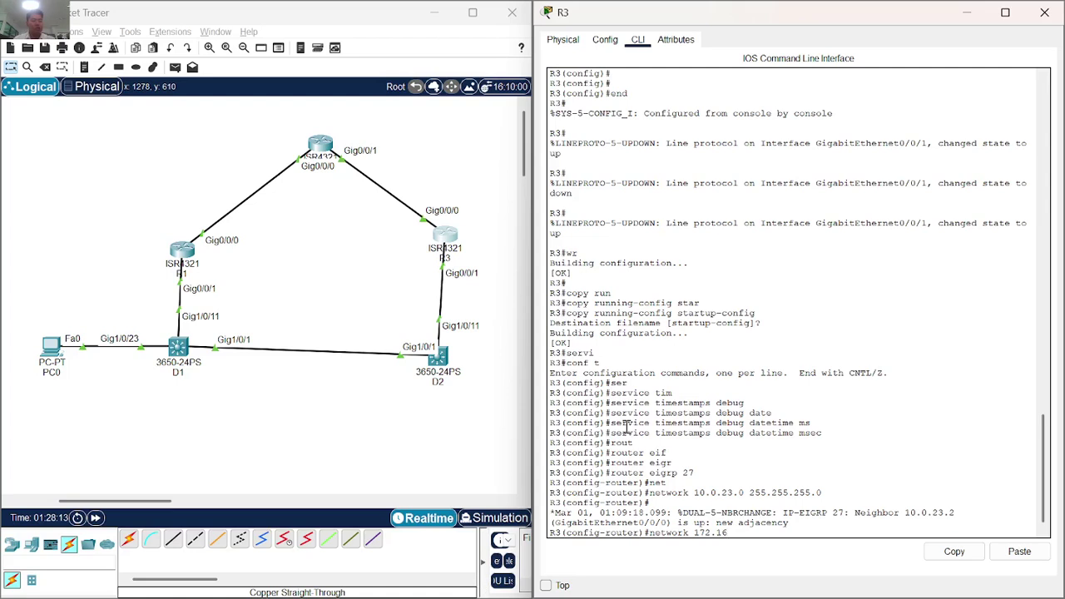
pyautogui.write('.13')
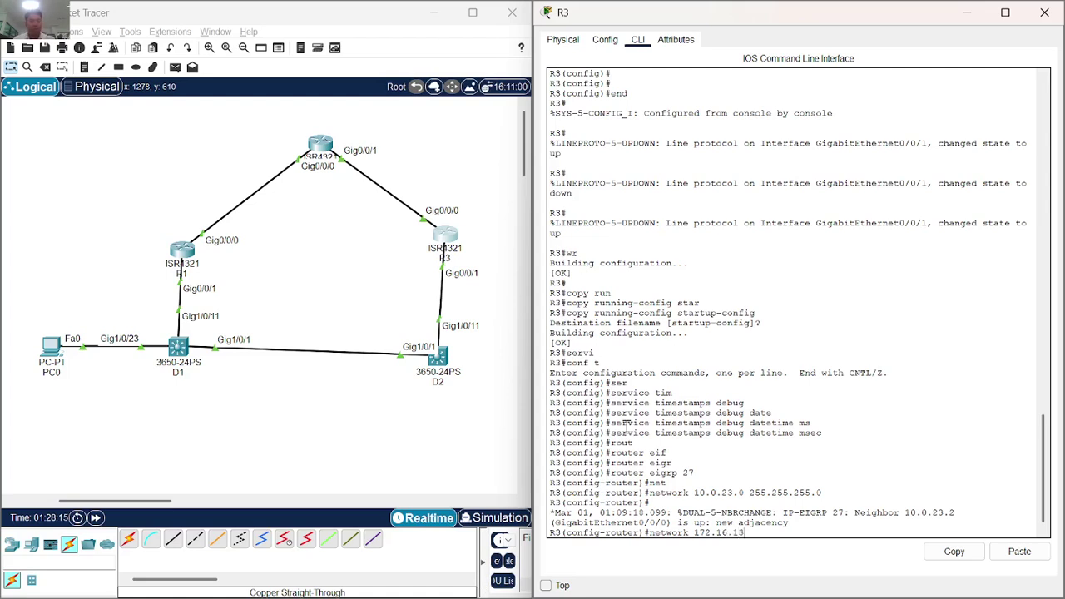
pyautogui.write('.0')
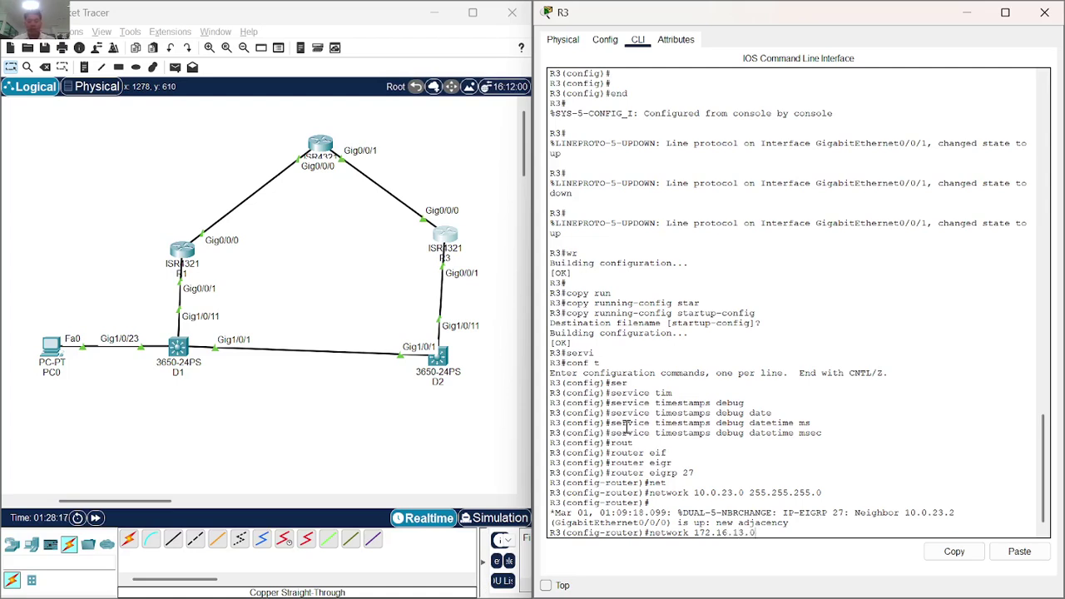
pyautogui.write(' 3')
pyautogui.press('BackSpace')
pyautogui.write('255.255.2')
pyautogui.write('55.255.0')
pyautogui.press('Return')
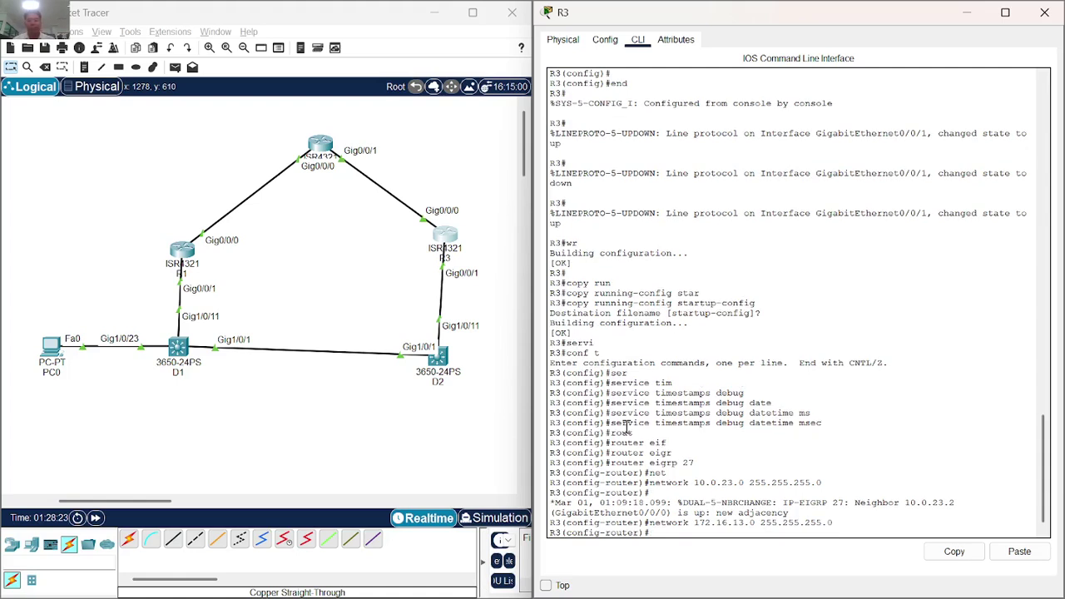
# Reuse the previous network command to add 192.168.3.0 with mask 255.255.255.0 to R3's EIGRP 27 process.
pyautogui.press('Up')
pyautogui.press('Left')
pyautogui.press('Left')
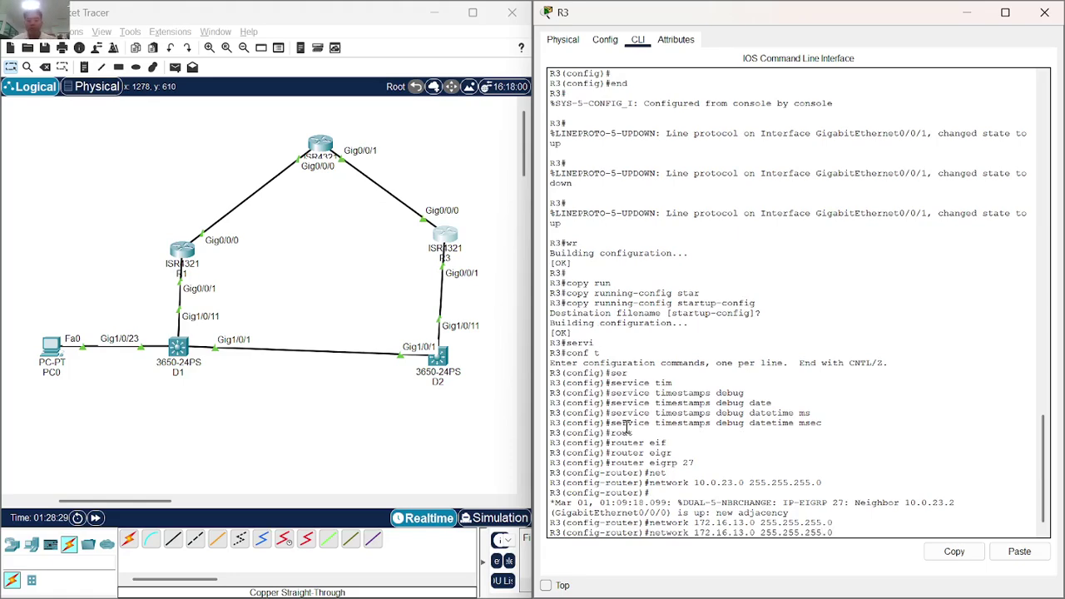
pyautogui.press('BackSpace')
pyautogui.write('92.168')
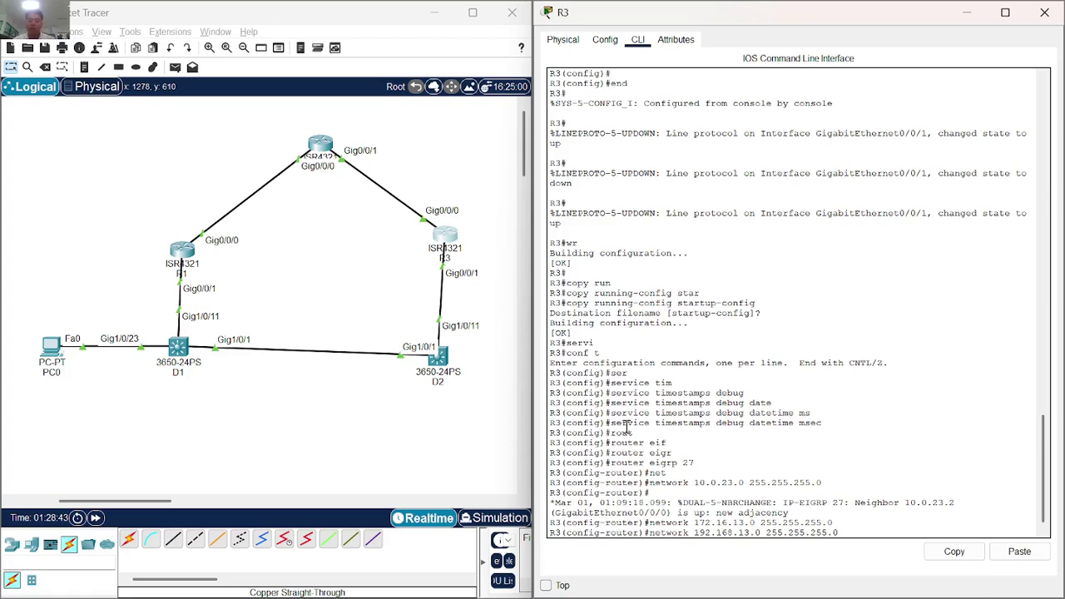
pyautogui.press('BackSpace')
pyautogui.press('Return')
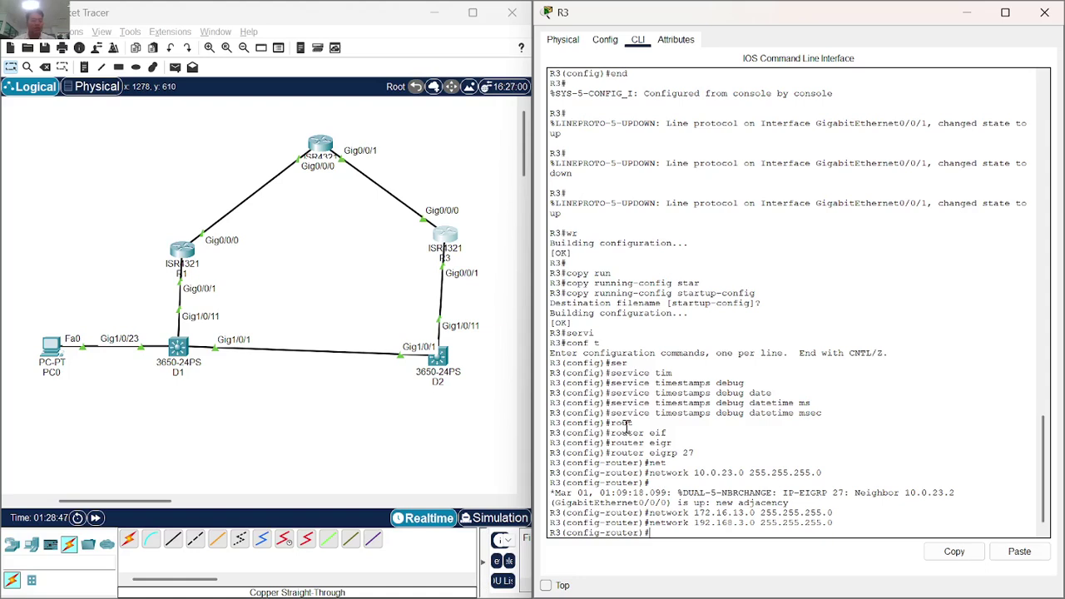
# Set R3's EIGRP router ID to 3.3.3.3.
pyautogui.write('eig')
pyautogui.press('Tab')
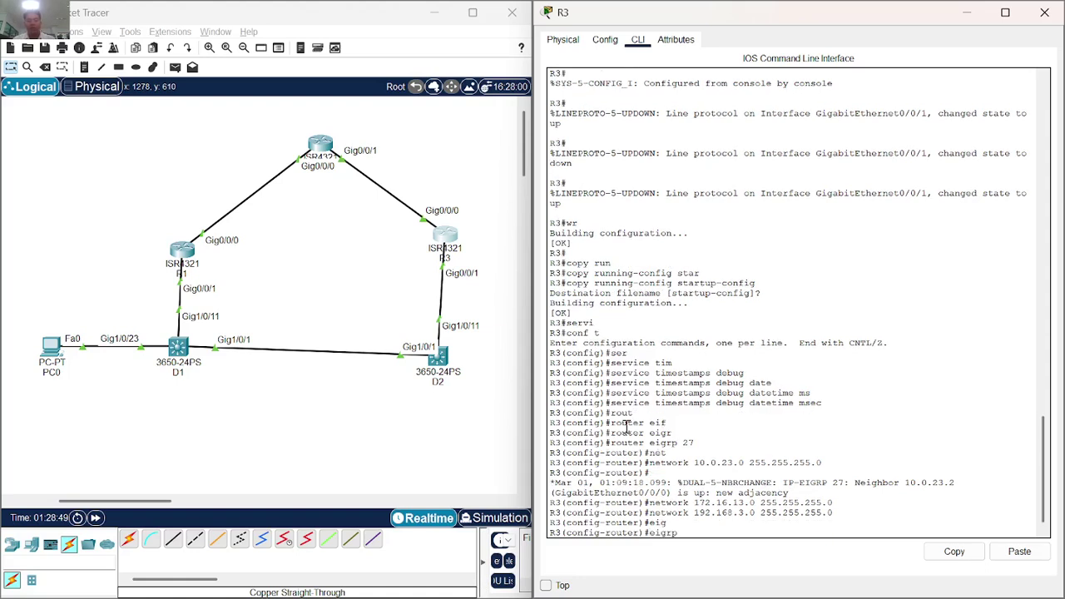
pyautogui.write('router-id 3.3.3.3')
pyautogui.press('Return')
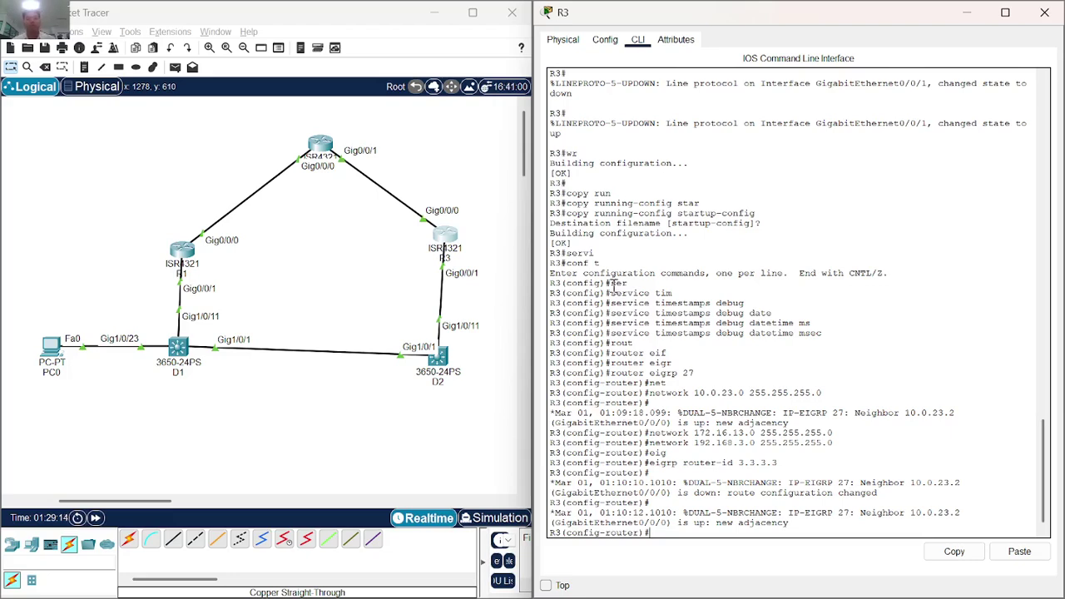
# Switch to the lab document in Chrome and check the Part 2 EIGRP configuration and verification instructions.
pyautogui.hotkey('alt', 'Tab')
pyautogui.hotkey('alt', 'Tab')
pyautogui.hotkey('alt', 'Tab')
pyautogui.hotkey('alt', 'Tab')
pyautogui.hotkey('alt', 'Tab')
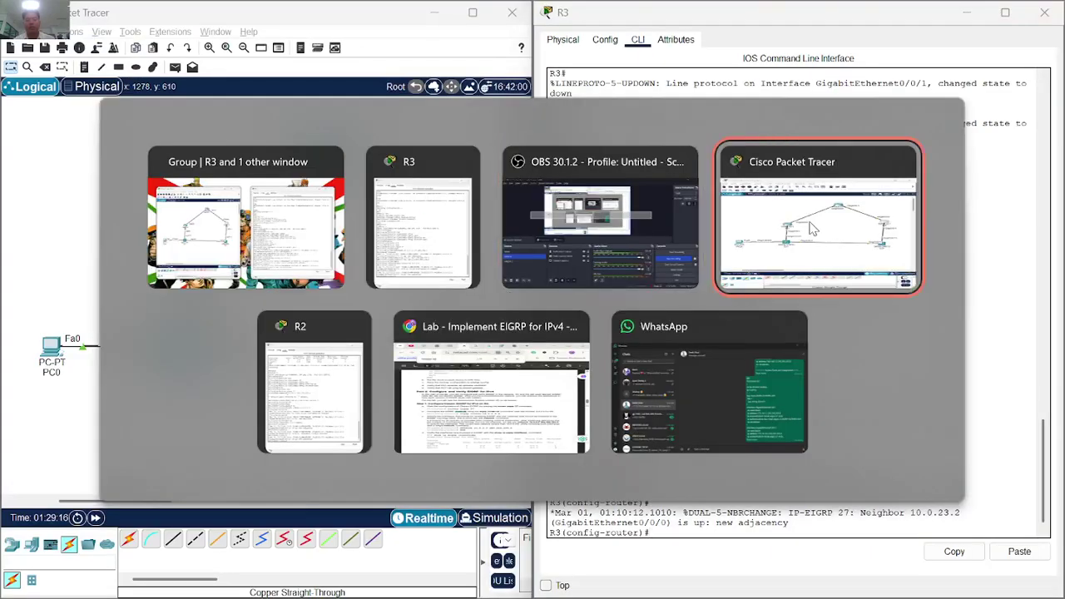
pyautogui.scroll(-2, 793, 290)
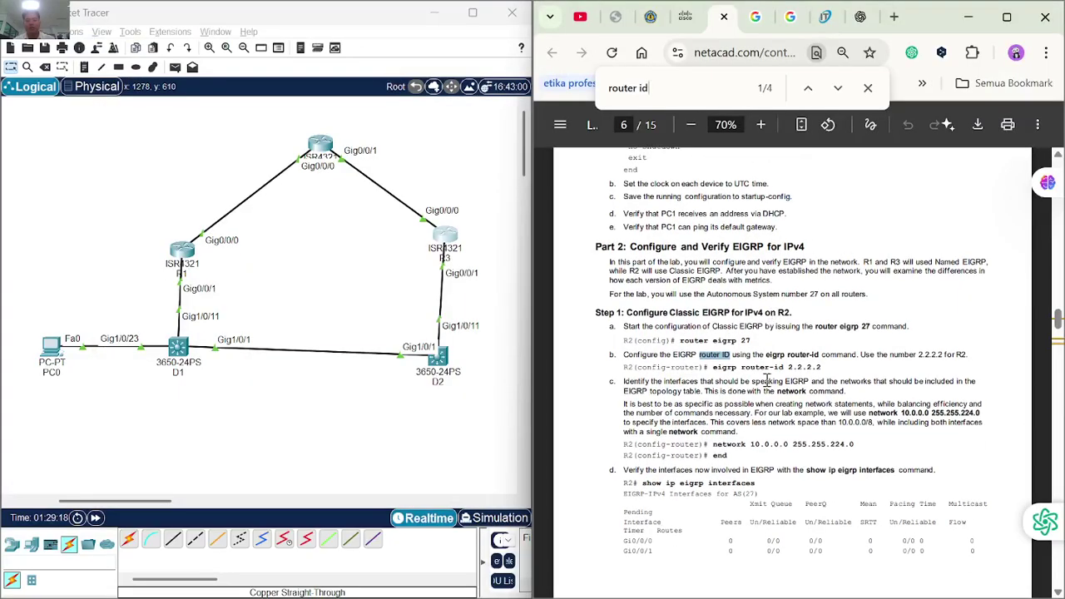
# Review the lab's R2 EIGRP interface verification instructions, and return R2's CLI from router configuration to privileged EXEC mode with the end command.
pyautogui.scroll(-1, 765, 380)
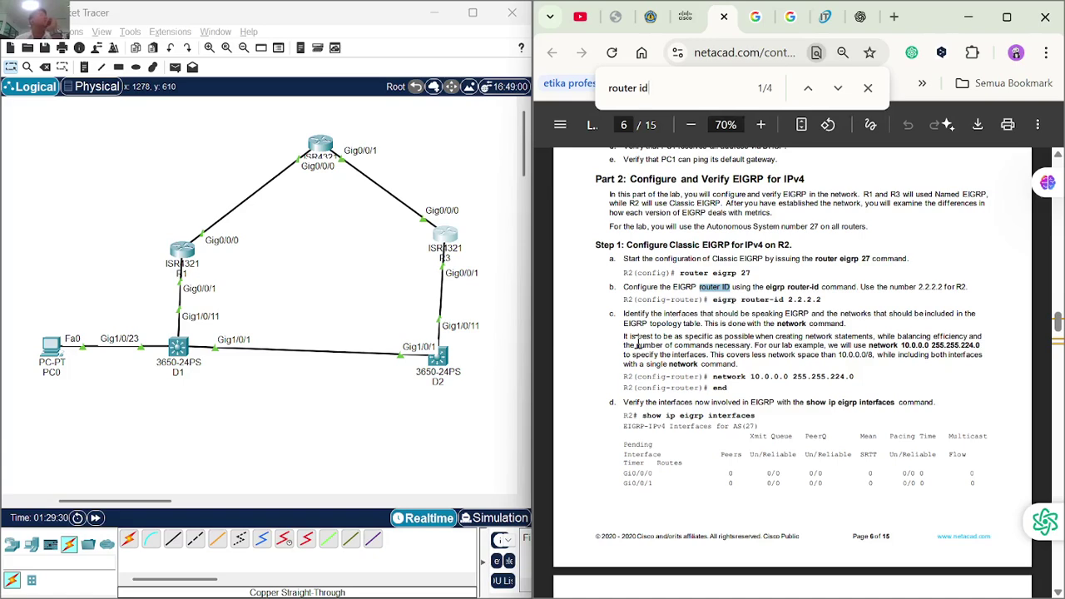
pyautogui.scroll(-1, 694, 368)
pyautogui.scroll(-5, 694, 369)
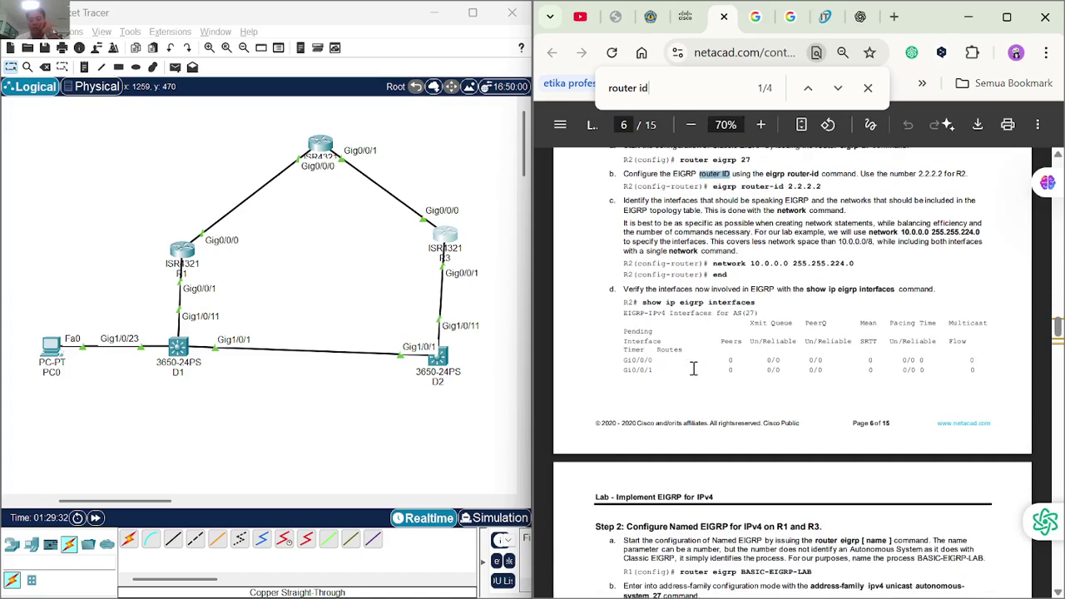
pyautogui.scroll(3, 694, 369)
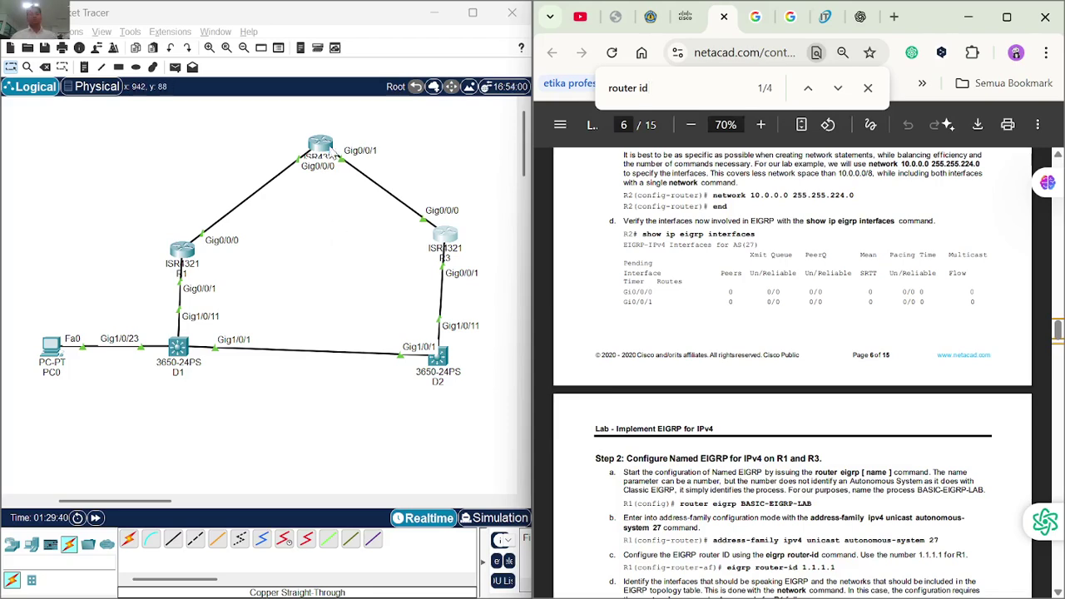
pyautogui.click(325, 144)
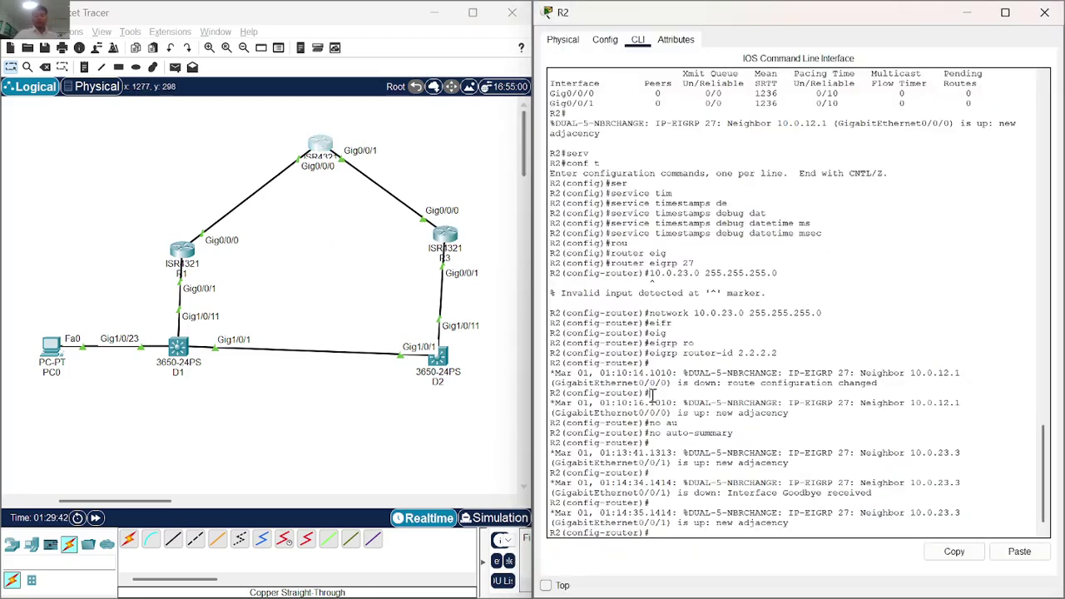
pyautogui.press('Return')
pyautogui.press('Return')
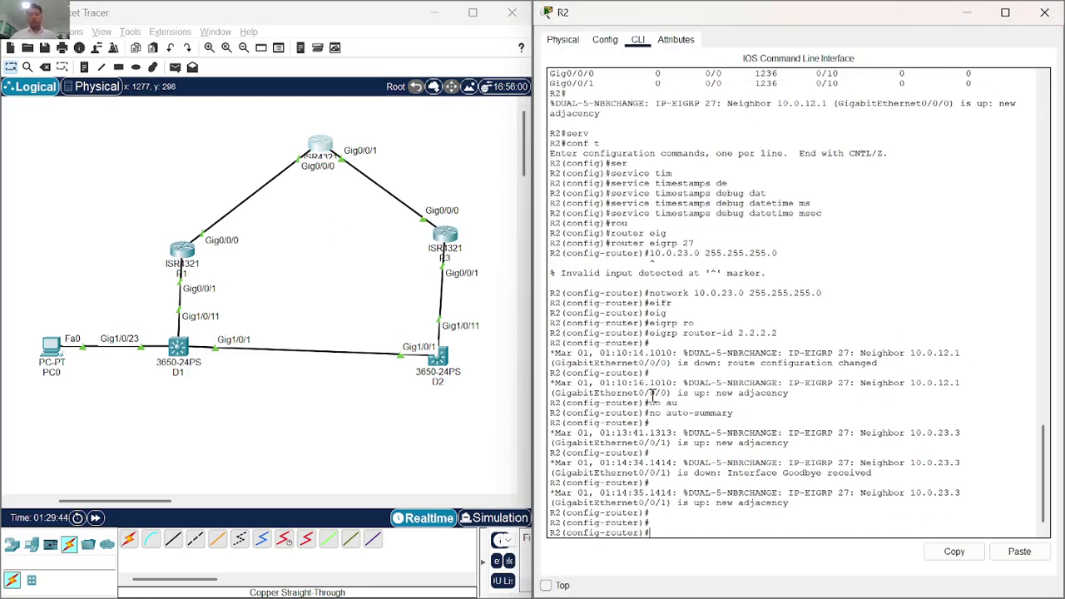
pyautogui.write('end')
pyautogui.press('Return')
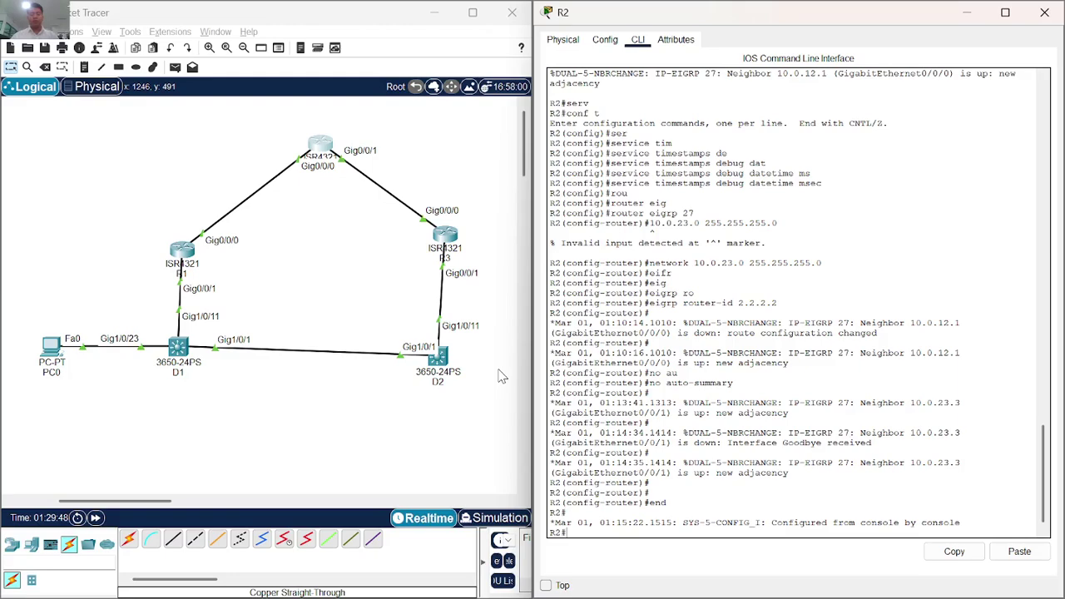
# Place the R2 window beside the lab guide and list R2's EIGRP interfaces with show ip eigrp interfaces.
pyautogui.press('super+Left')
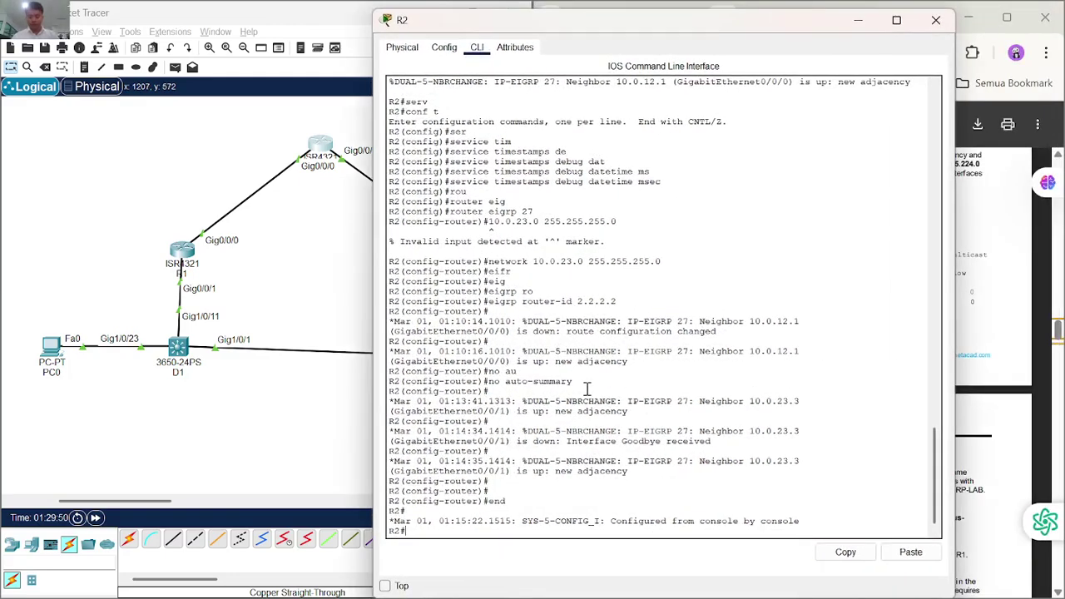
pyautogui.press('super+Left')
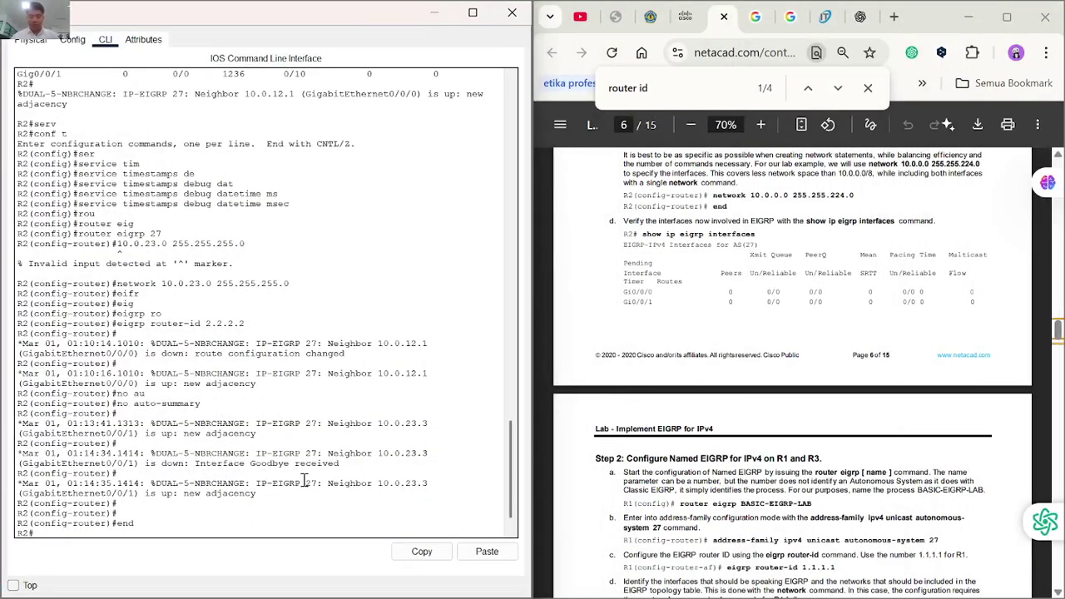
pyautogui.write('show')
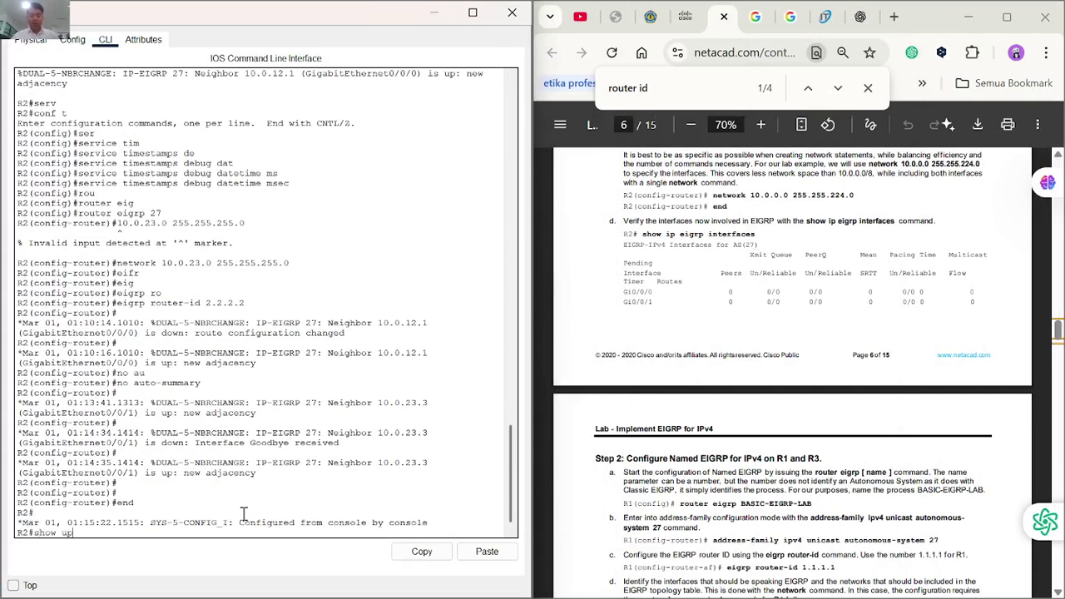
pyautogui.write(' ip eigrp inter')
pyautogui.press('Tab')
pyautogui.press('Return')
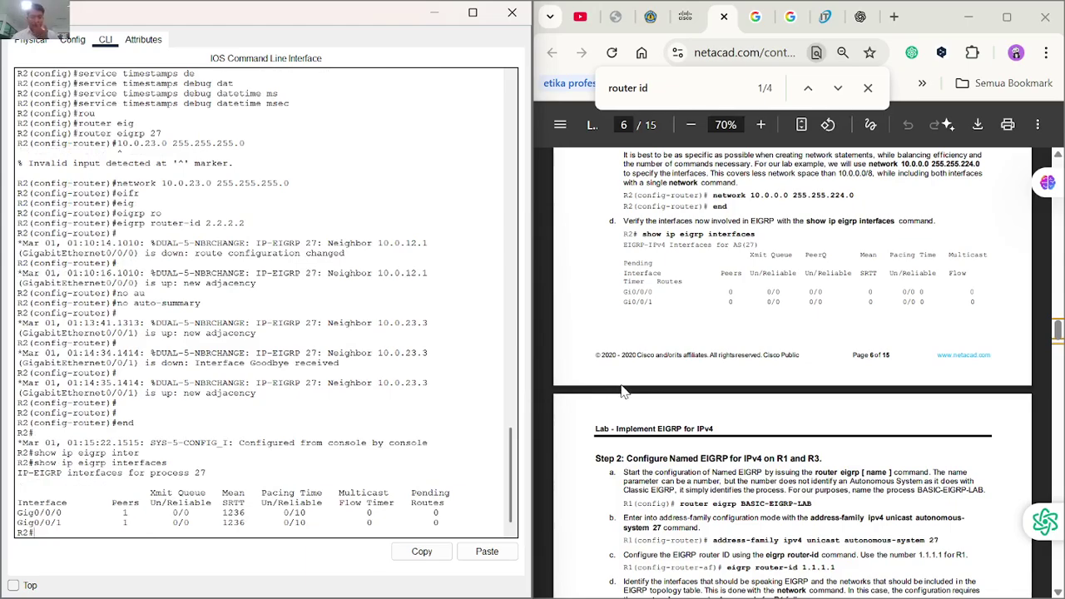
# Put the command copy running-config startup-config at R2's prompt and close the R2 device window.
pyautogui.scroll(-5, 658, 387)
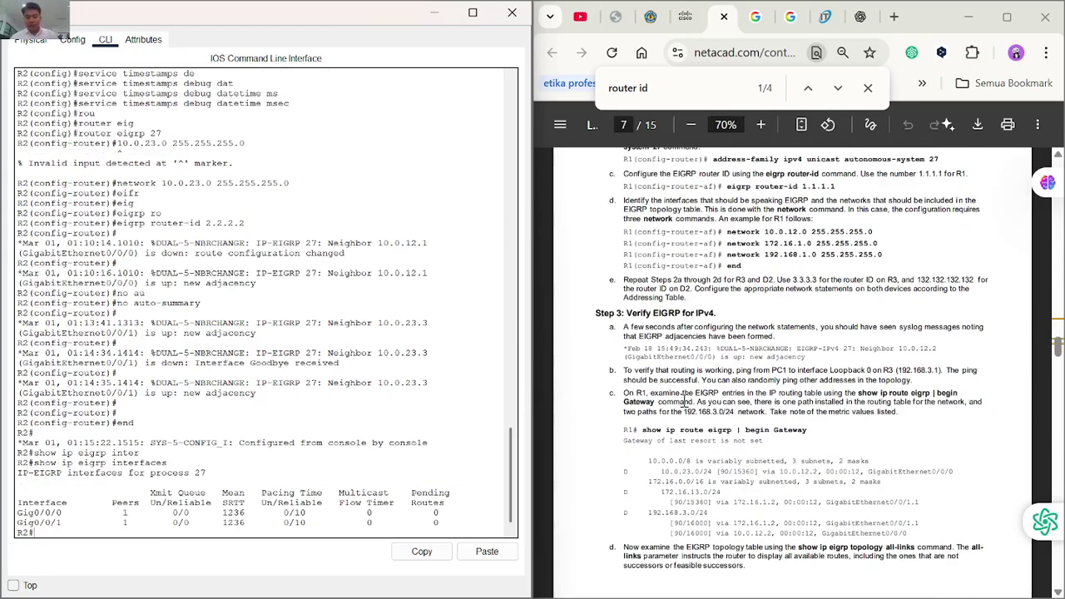
pyautogui.click(138, 524)
pyautogui.write('conf t')
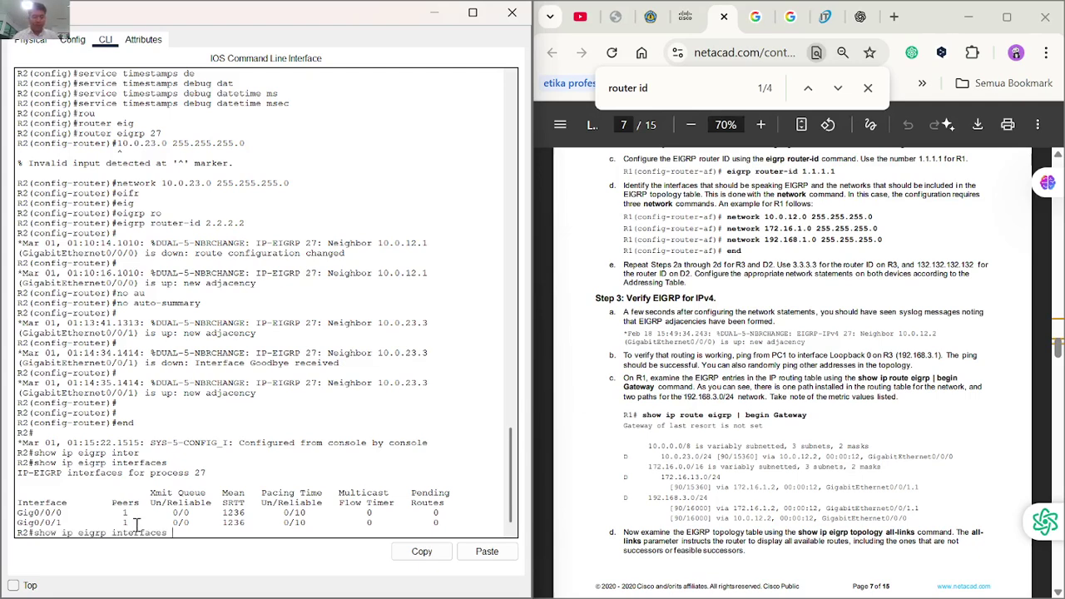
pyautogui.press('Up')
pyautogui.press('Down')
pyautogui.press('BackSpace')
pyautogui.press('BackSpace')
pyautogui.press('BackSpace')
pyautogui.press('BackSpace')
pyautogui.press('BackSpace')
pyautogui.press('BackSpace')
pyautogui.write('copy running-config startup-config')
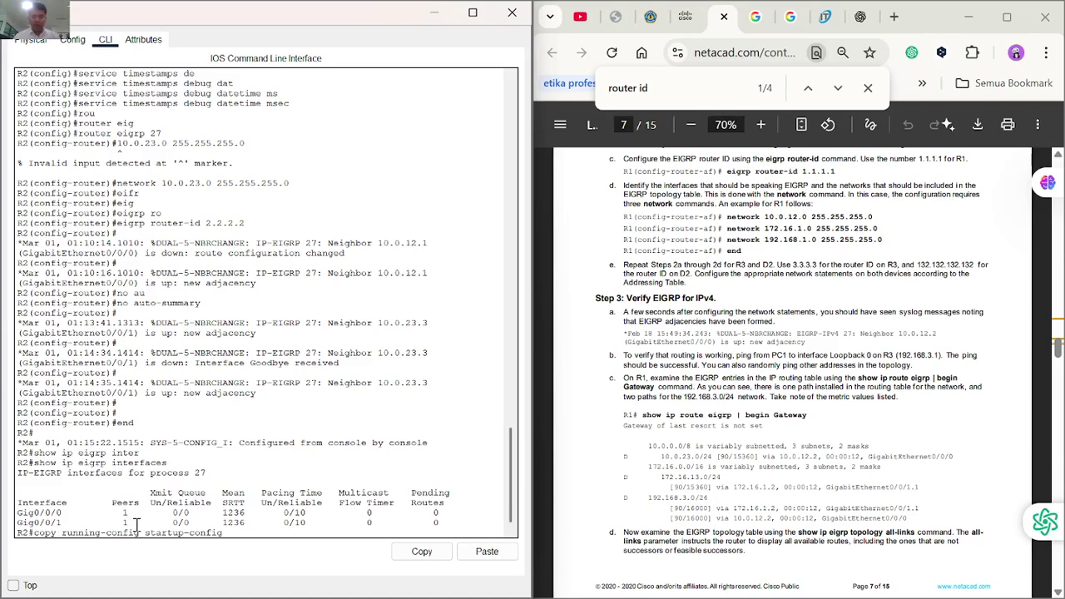
pyautogui.click(511, 11)
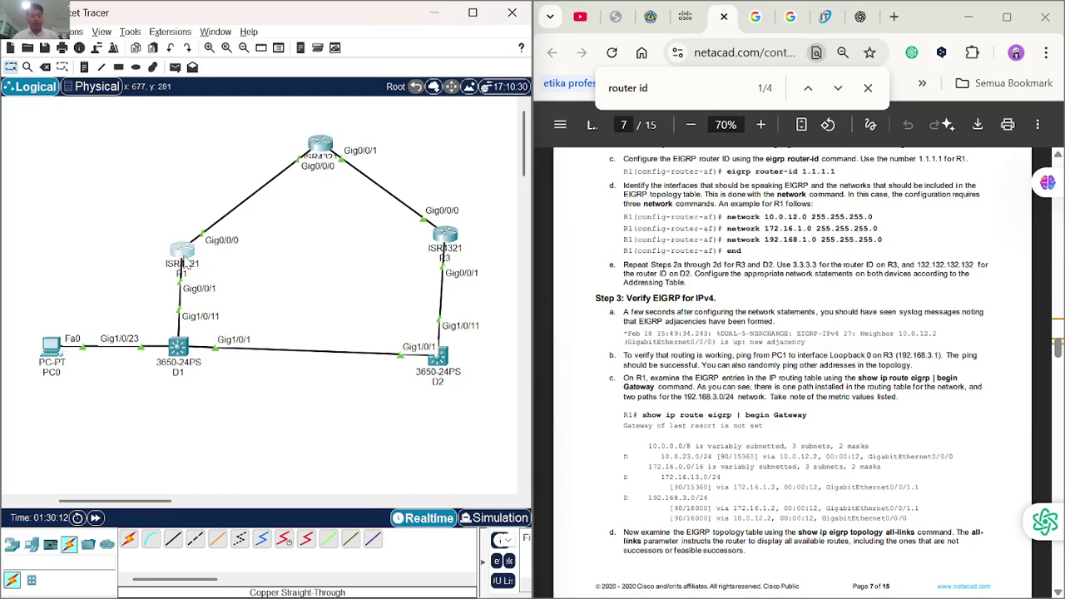
# Open router R1's command line, clear the leftover config text and exit global configuration mode.
pyautogui.click(185, 258)
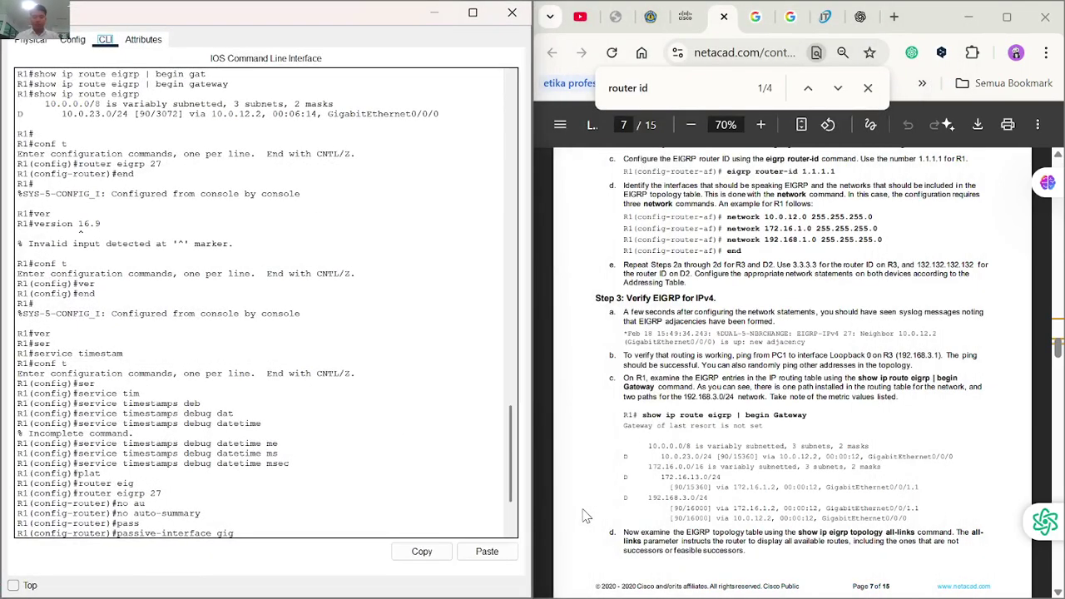
pyautogui.scroll(-3, 497, 504)
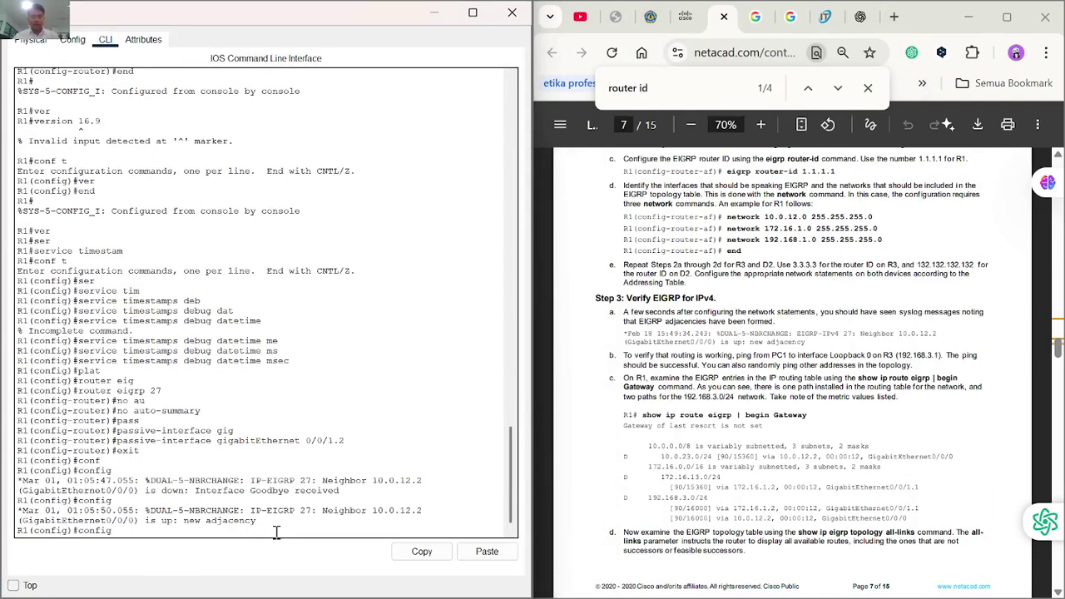
pyautogui.press('BackSpace')
pyautogui.press('BackSpace')
pyautogui.press('BackSpace')
pyautogui.press('BackSpace')
pyautogui.press('BackSpace')
pyautogui.press('BackSpace')
pyautogui.write('exit')
pyautogui.press('Return')
pyautogui.press('Return')
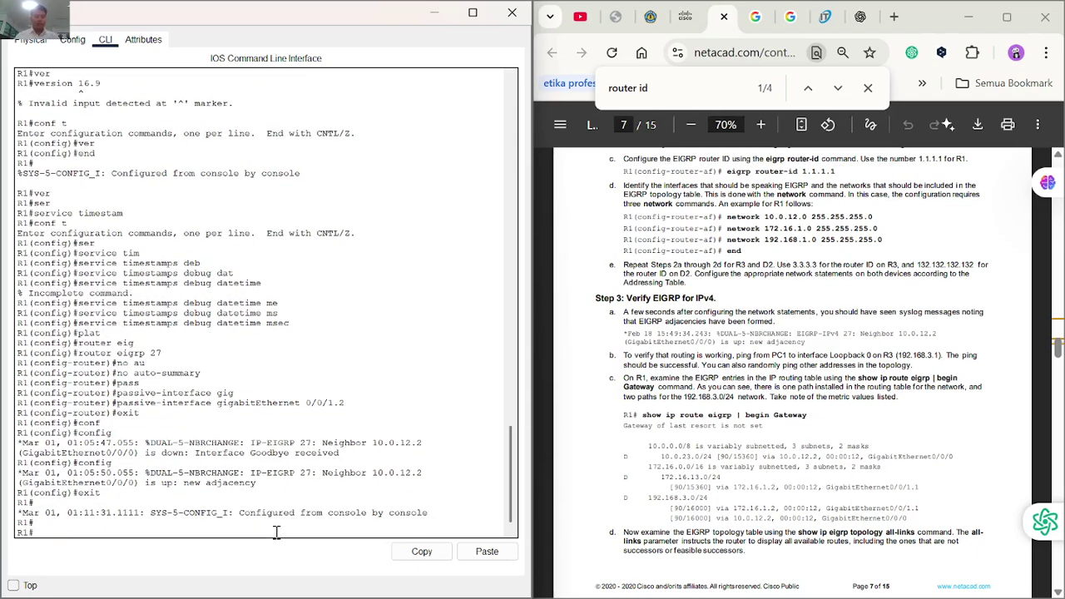
# Display R1's EIGRP routes with show ip route eigrp and compare them with the lab guide.
pyautogui.write('show ip route eigrp |')
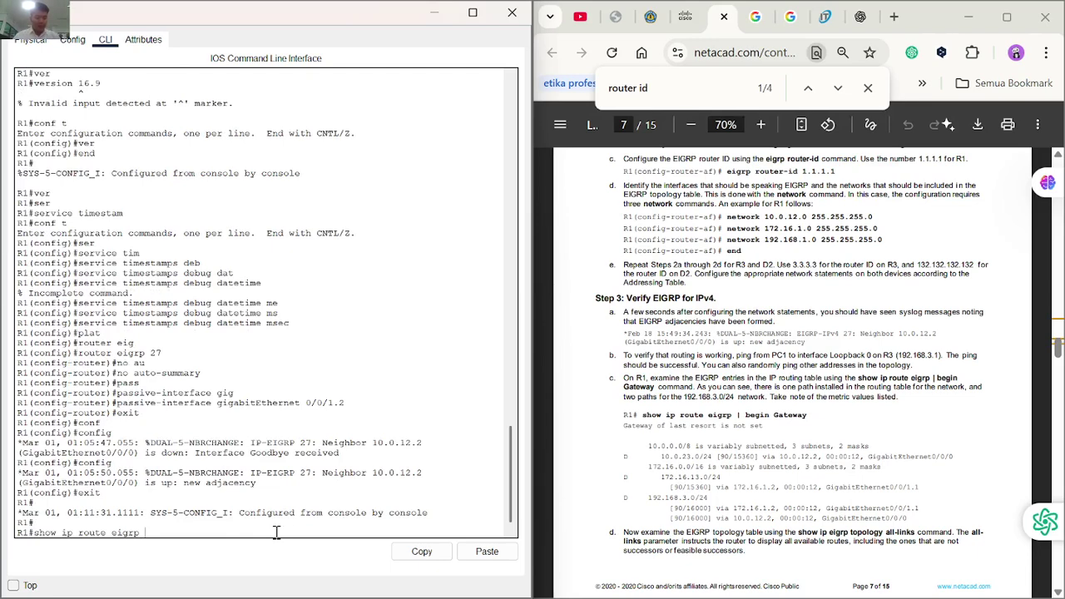
pyautogui.press('Return')
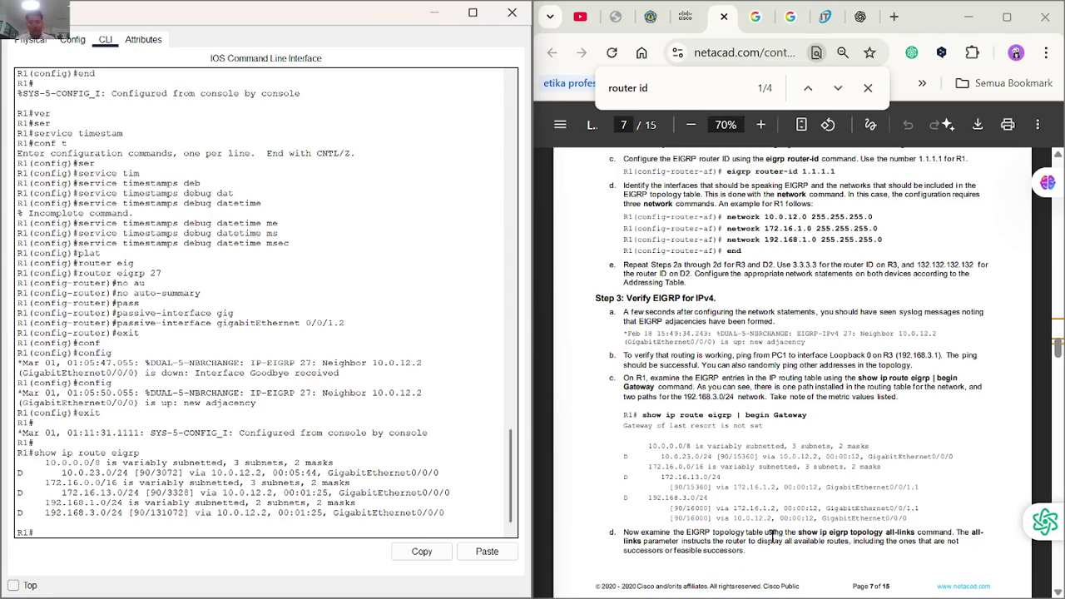
pyautogui.scroll(-1, 378, 518)
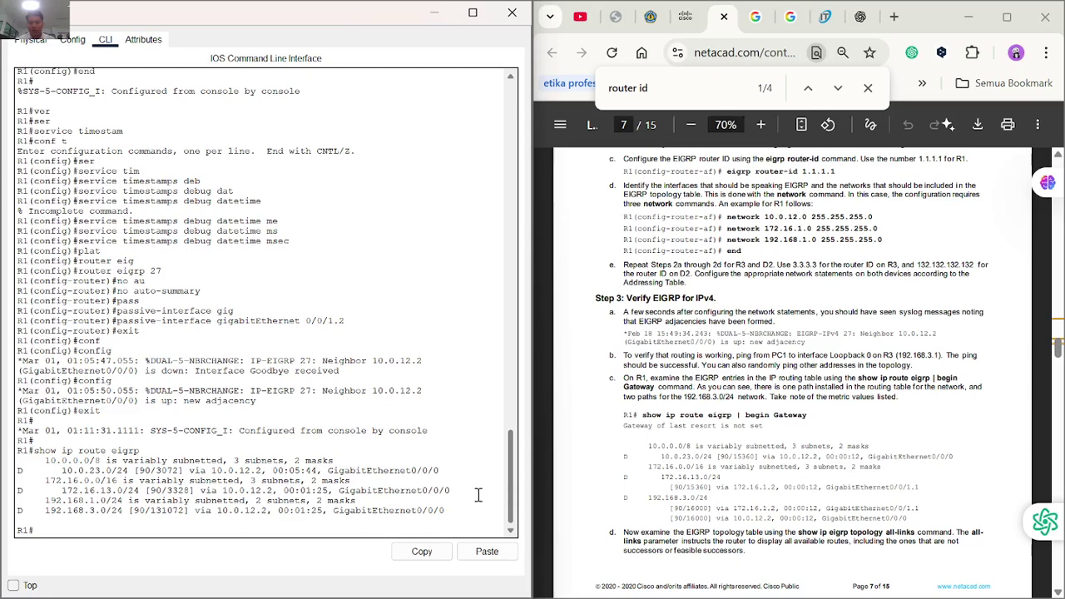
# Filter R1's EIGRP routing table with show ip route eigrp | begin gateway.
pyautogui.press('Up')
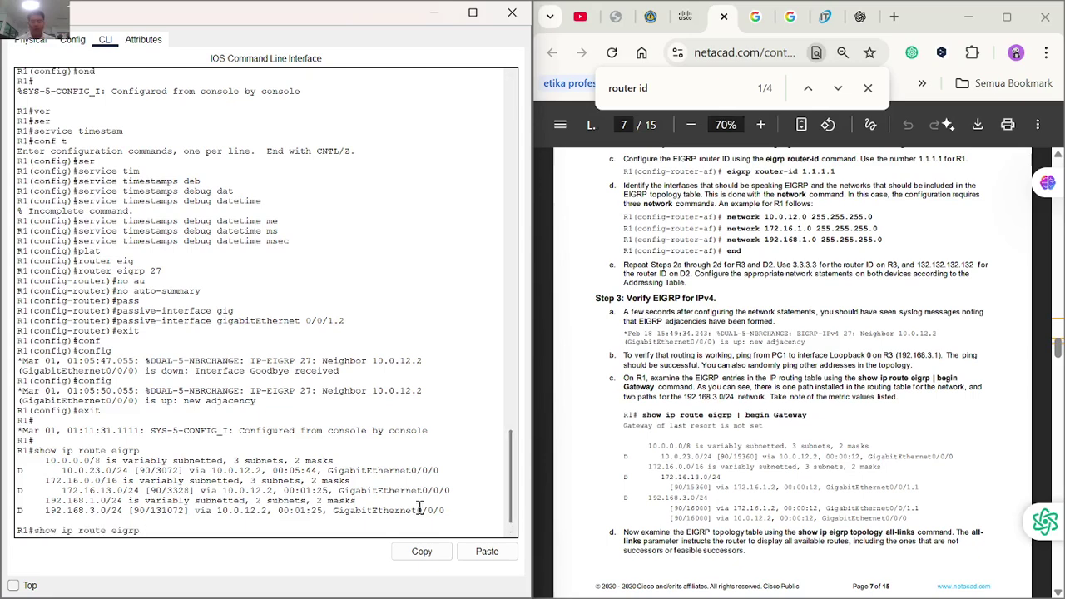
pyautogui.write('| beg')
pyautogui.press('Tab')
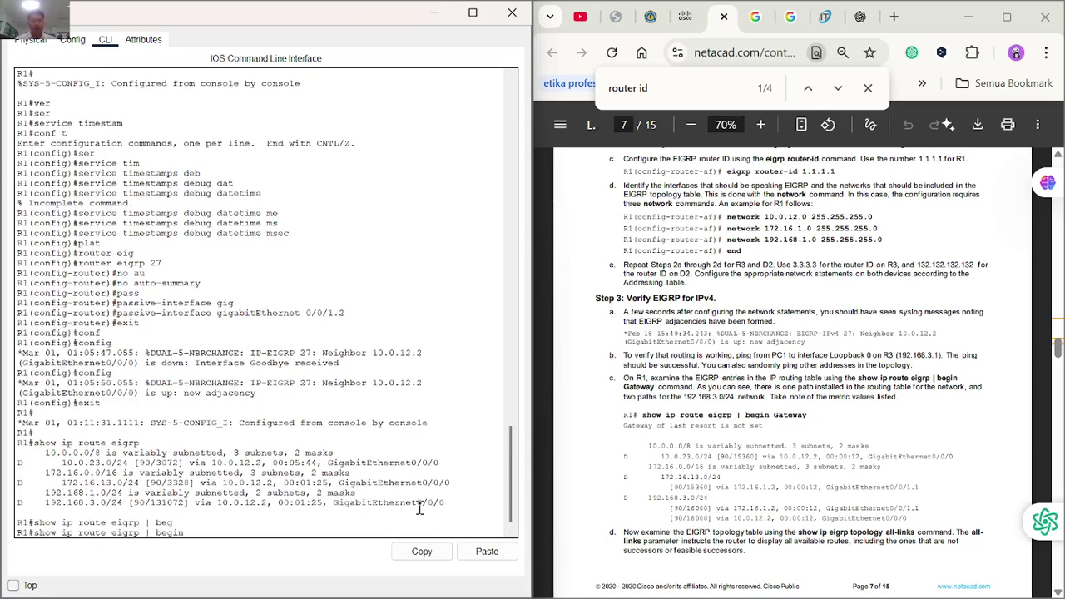
pyautogui.write('gat')
pyautogui.press('Tab')
pyautogui.write('eway')
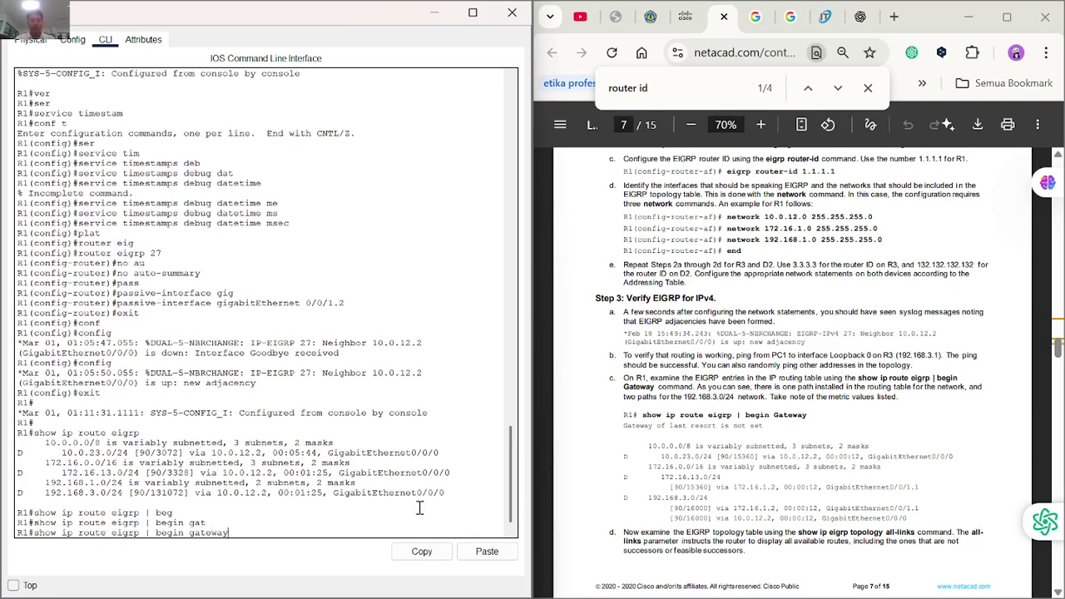
pyautogui.press('Return')
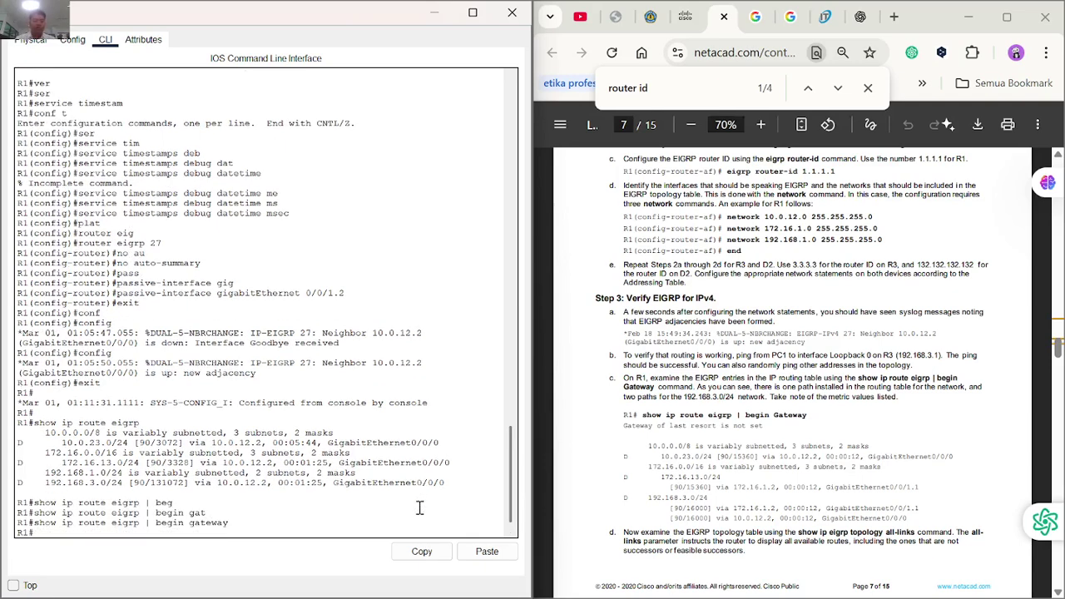
# Try show ip route eigrp | begin on R1 without a search pattern.
pyautogui.press('Up')
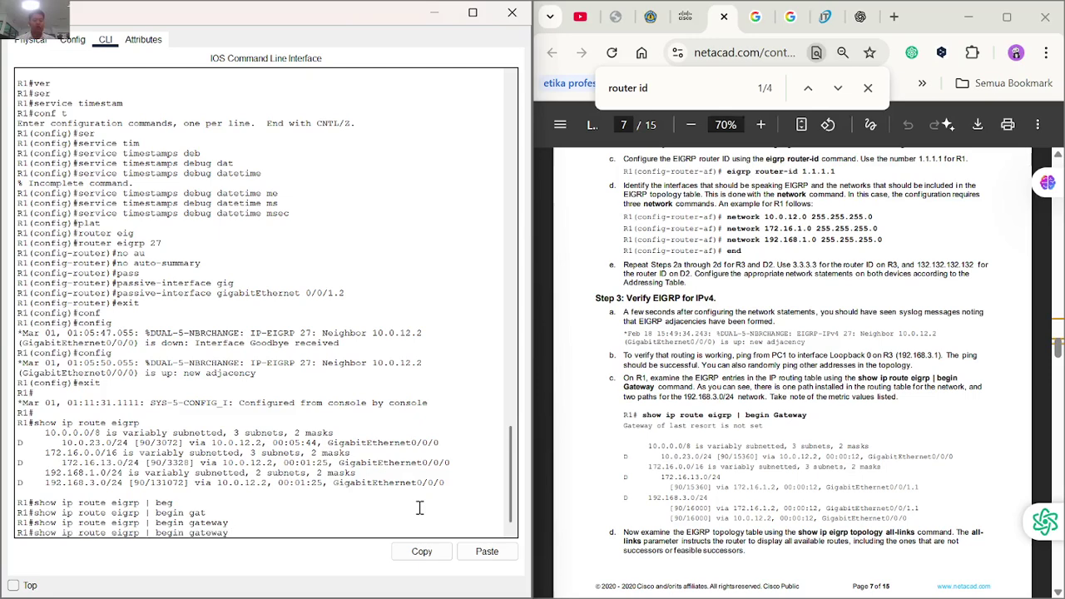
pyautogui.press('BackSpace')
pyautogui.press('BackSpace')
pyautogui.press('BackSpace')
pyautogui.press('BackSpace')
pyautogui.press('BackSpace')
pyautogui.press('BackSpace')
pyautogui.press('BackSpace')
pyautogui.press('Return')
pyautogui.press('Return')
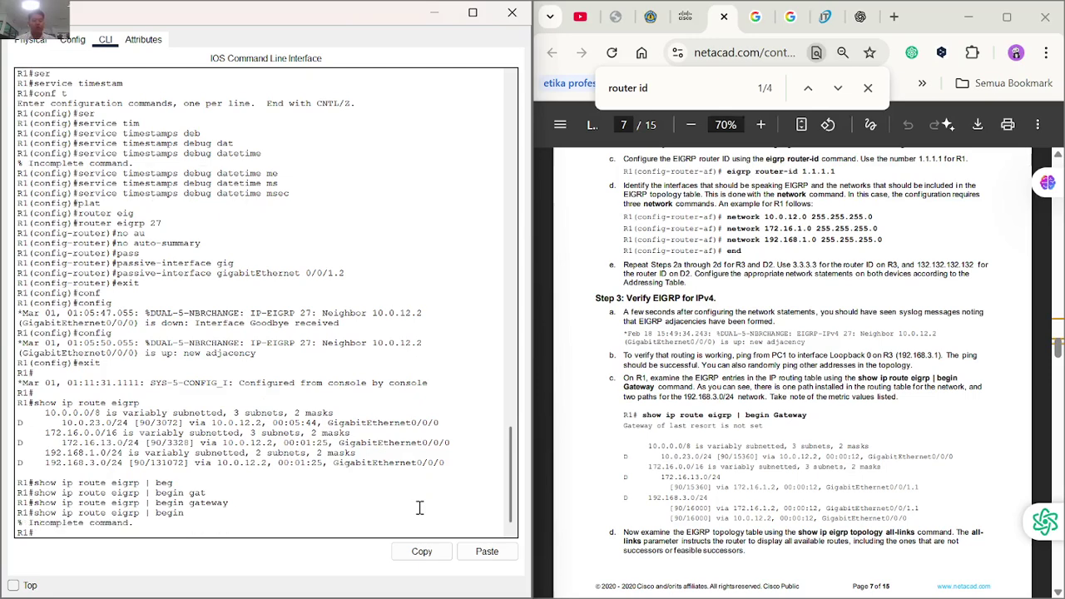
# Query the CLI help on R1 for the begin filter of show ip route eigrp and its argument.
pyautogui.press('Up')
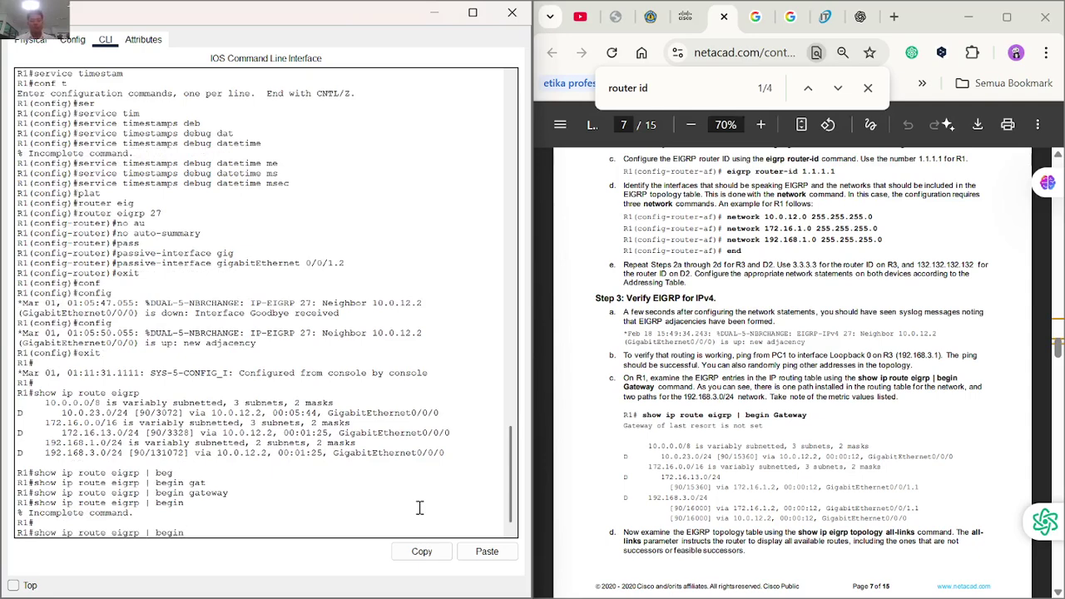
pyautogui.write('?')
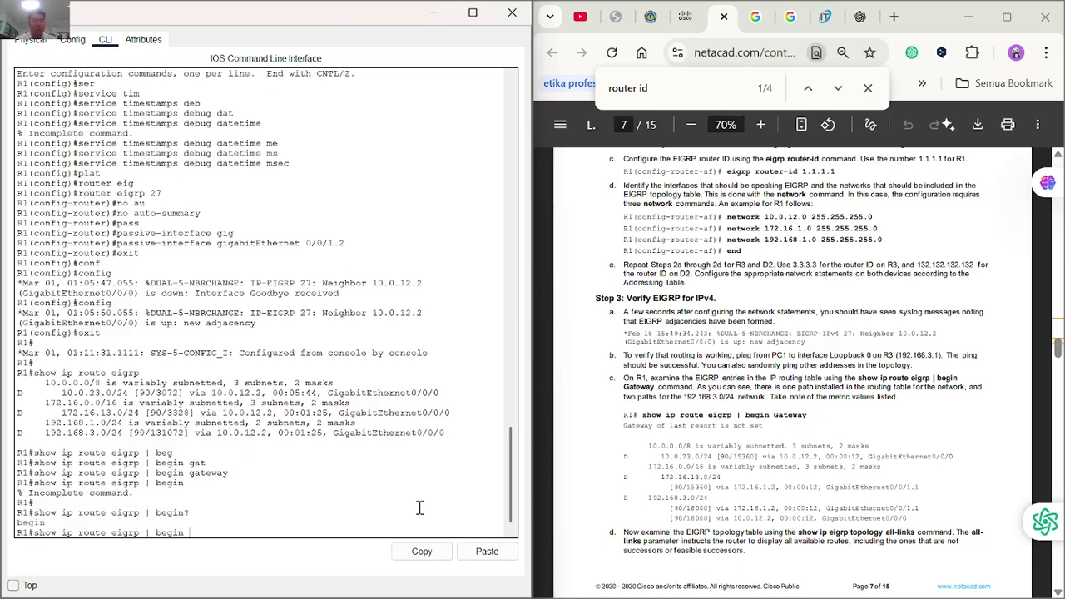
pyautogui.write(' ?')
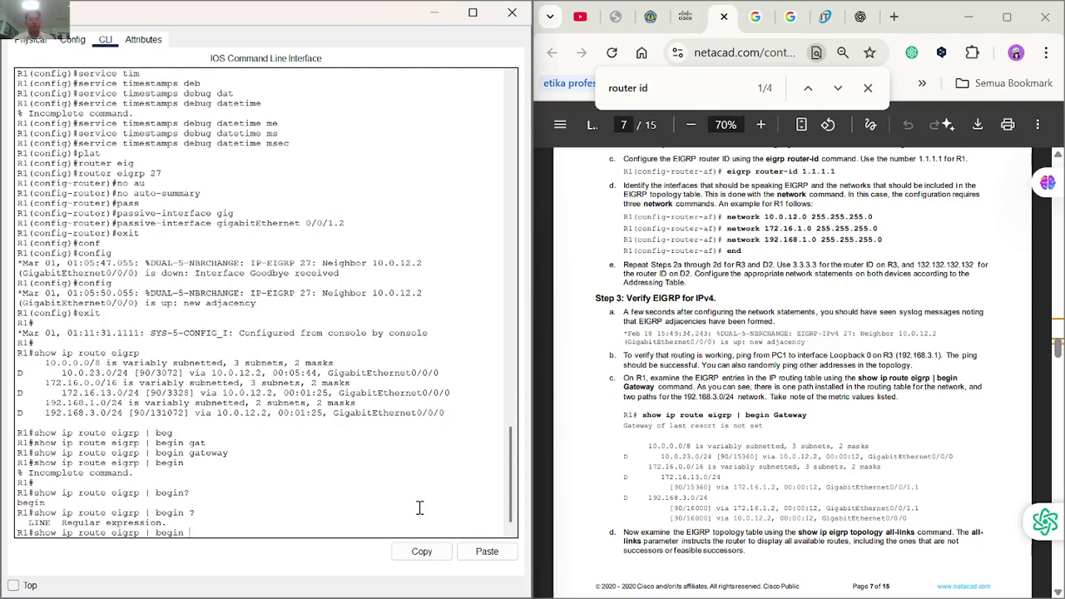
# Run show ip route eigrp | begin Gateway on R1, with a capital G in the filter word.
pyautogui.write('Ga')
pyautogui.press('Tab')
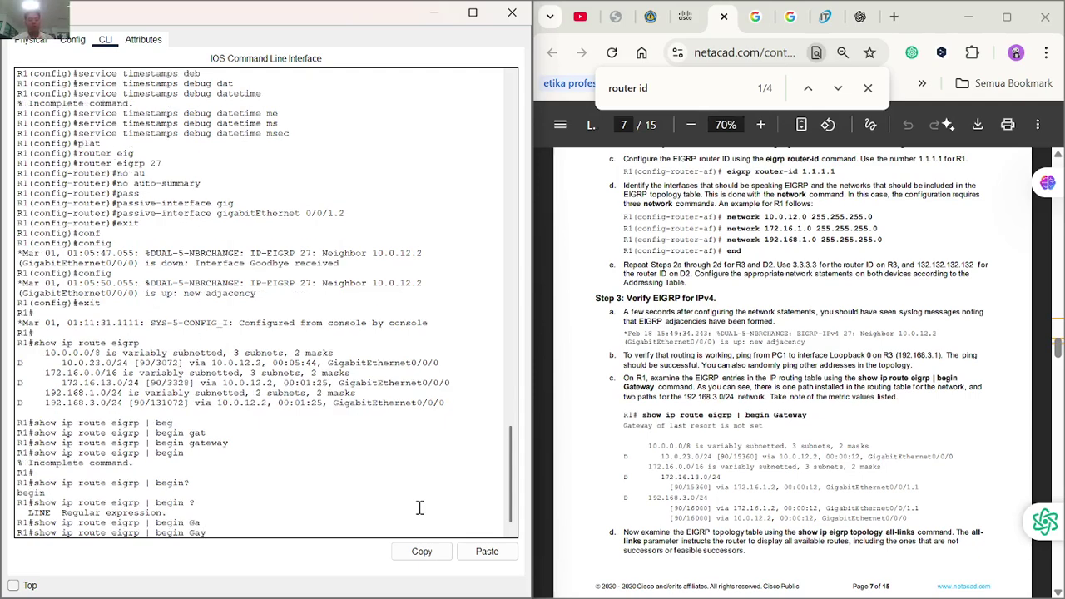
pyautogui.write('teway')
pyautogui.press('Return')
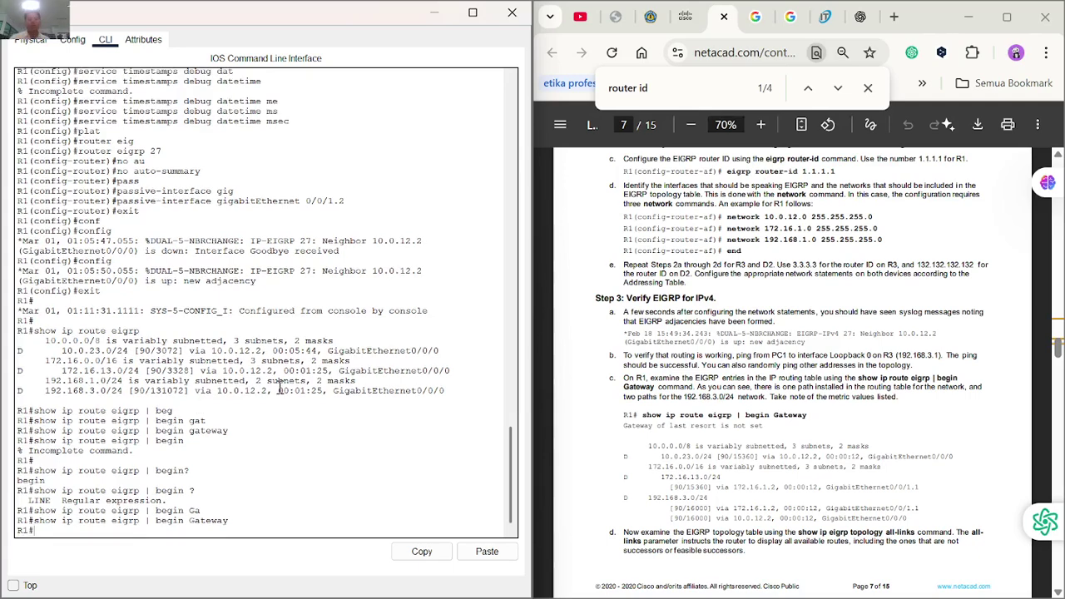
# Display R1's full EIGRP topology table with show ip eigrp topology all-links, as in step 3d of the lab guide.
pyautogui.scroll(-2, 712, 464)
pyautogui.scroll(-6, 713, 464)
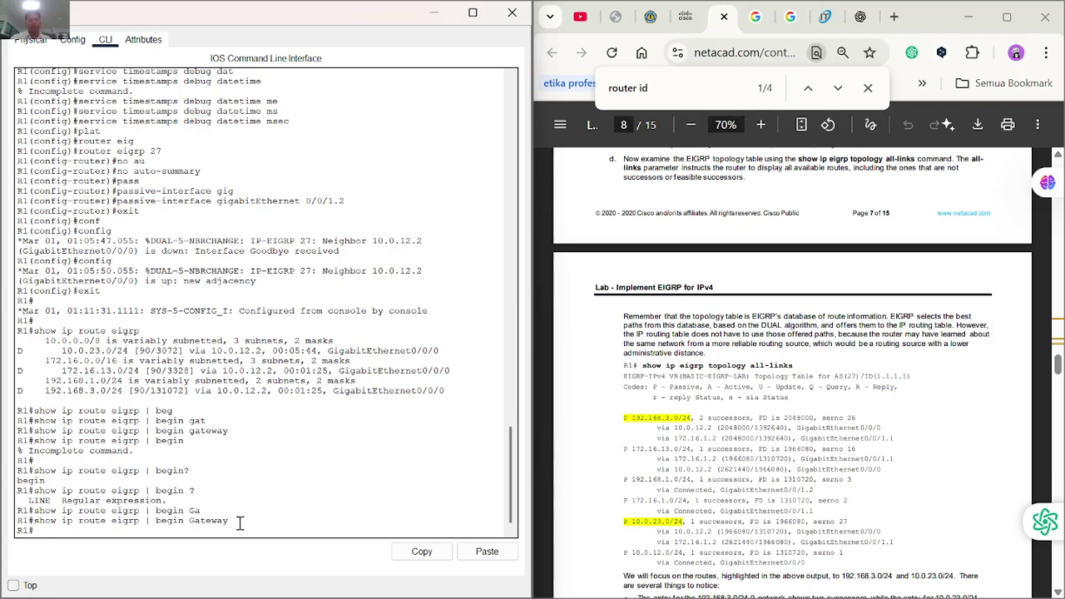
pyautogui.write('show ip eigrp to')
pyautogui.press('Tab')
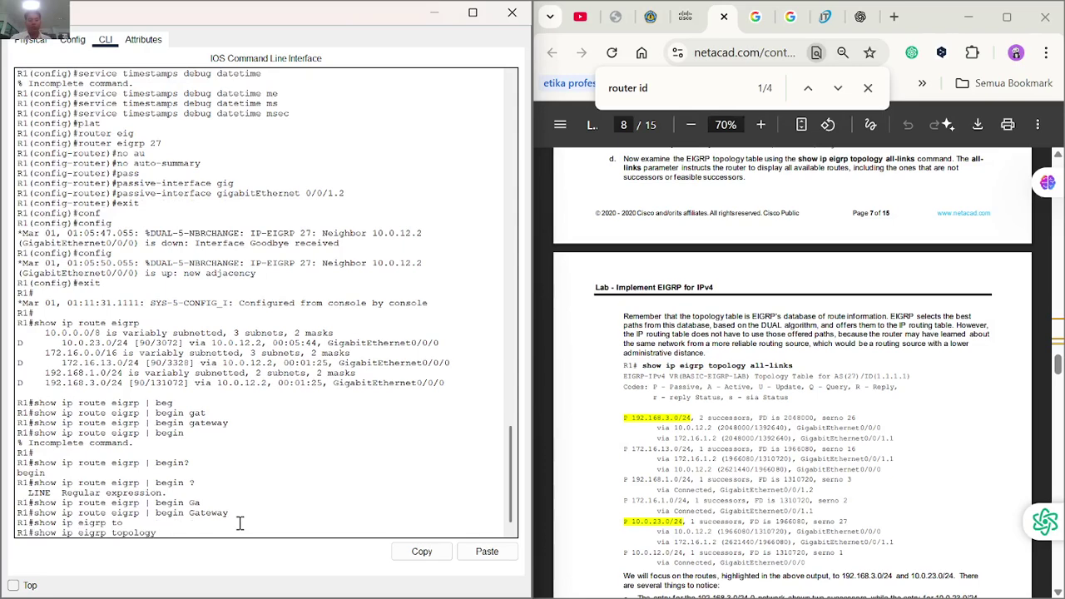
pyautogui.write('all')
pyautogui.press('Tab')
pyautogui.press('Return')
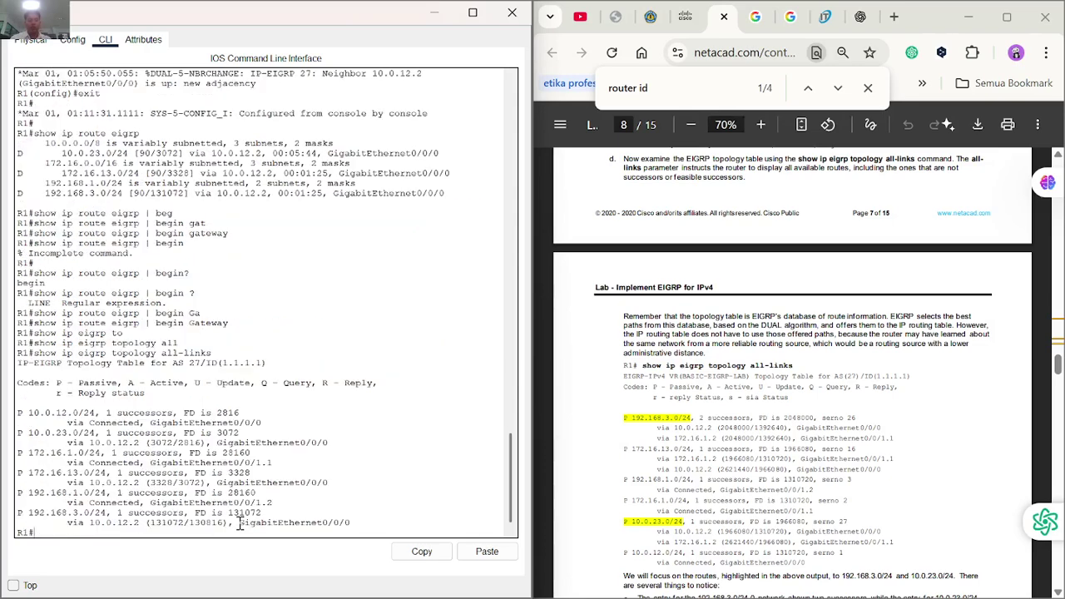
# Read on to step 3e of the lab guide and display R1's complete routing protocol details with show ip protocols.
pyautogui.scroll(-1, 559, 464)
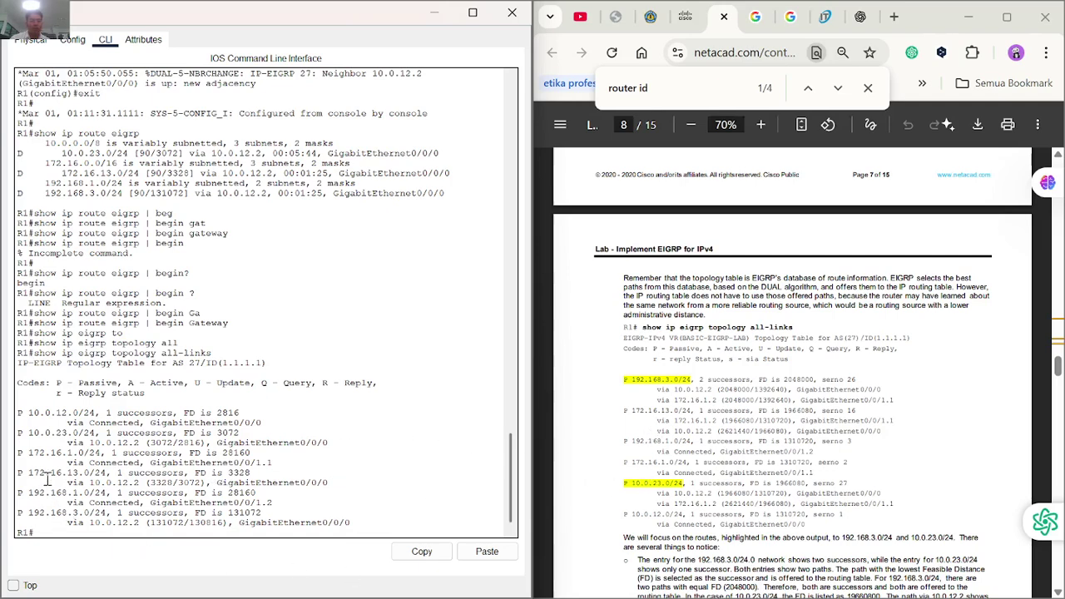
pyautogui.scroll(-1, 709, 376)
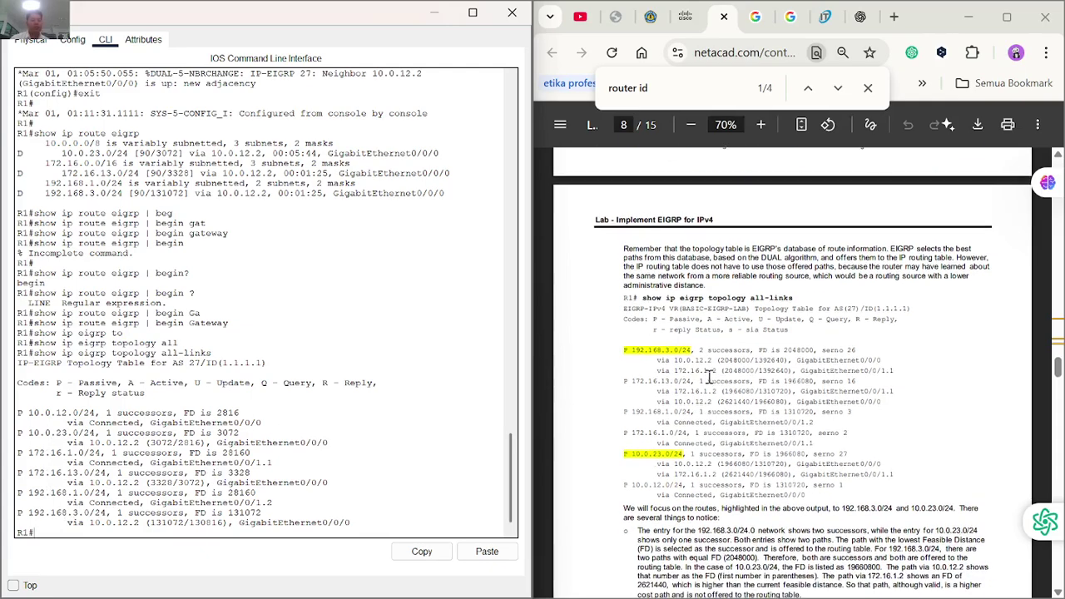
pyautogui.scroll(-10, 709, 376)
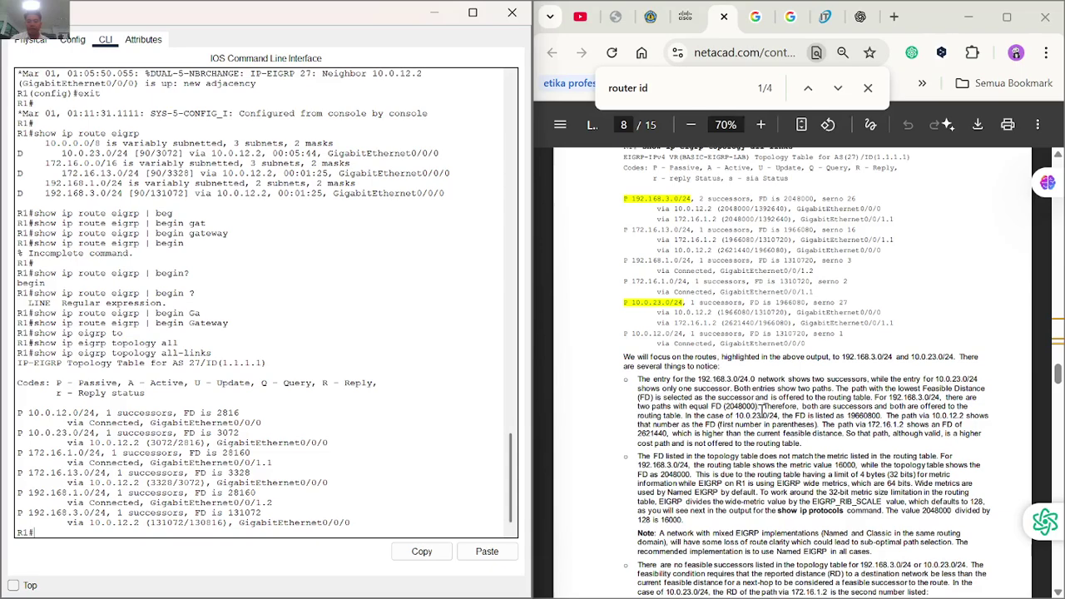
pyautogui.scroll(-9, 764, 413)
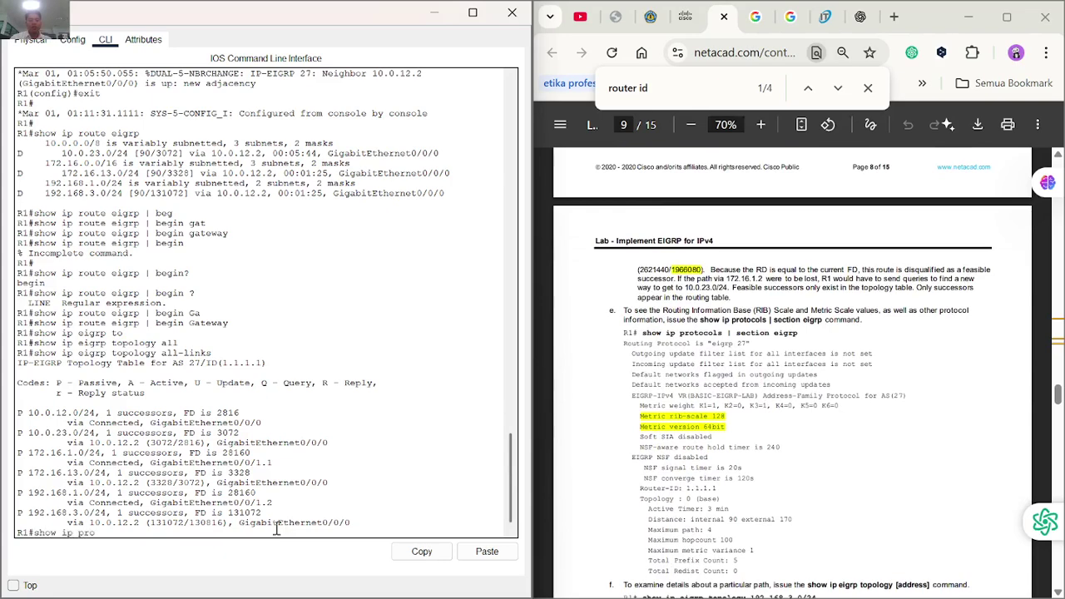
pyautogui.press('Tab')
pyautogui.press('Return')
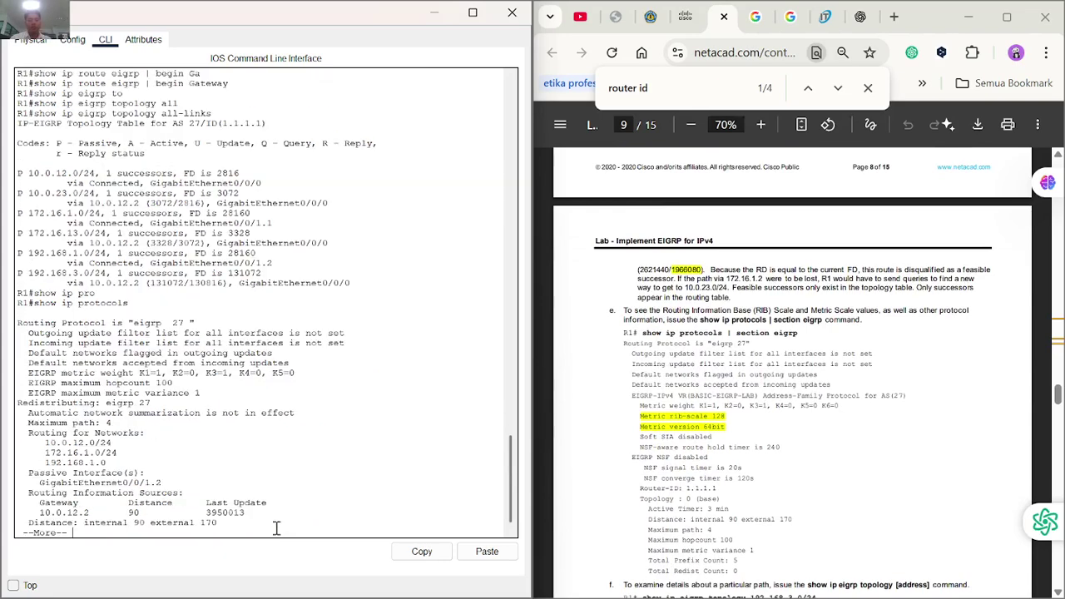
pyautogui.press('space')
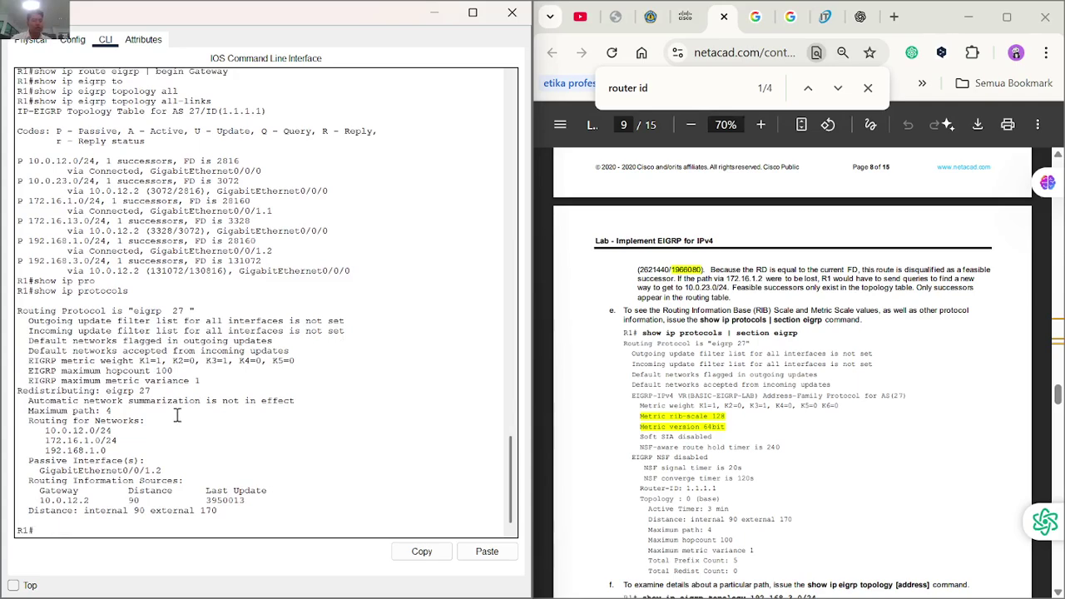
pyautogui.scroll(-1, 677, 425)
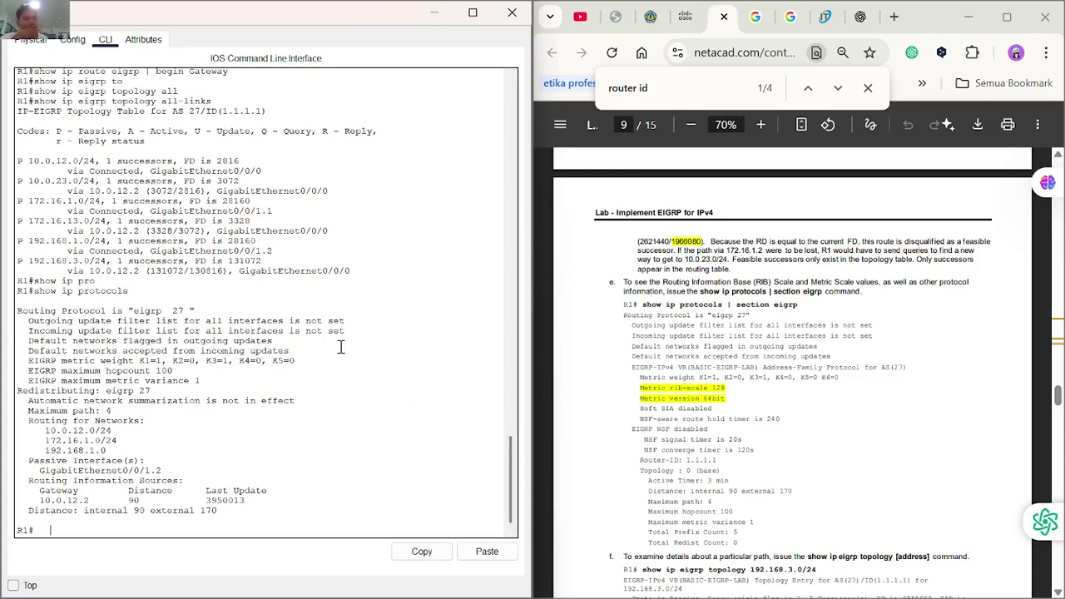
# Try to filter R1's show ip protocols output with a section filter, and query the CLI help for the available filters.
pyautogui.scroll(2, 338, 346)
pyautogui.scroll(-2, 338, 346)
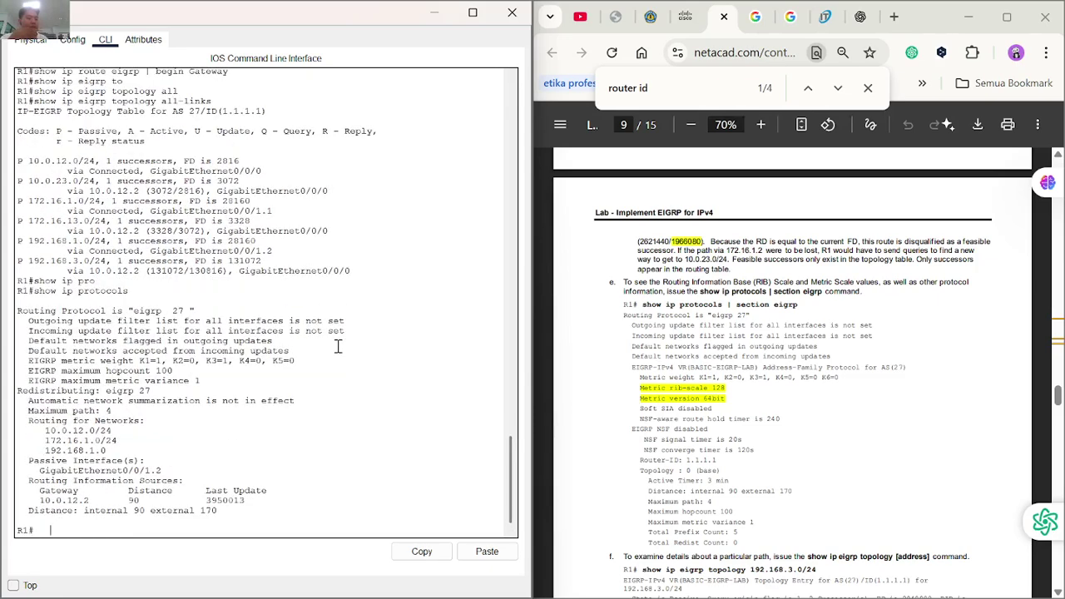
pyautogui.press('Up')
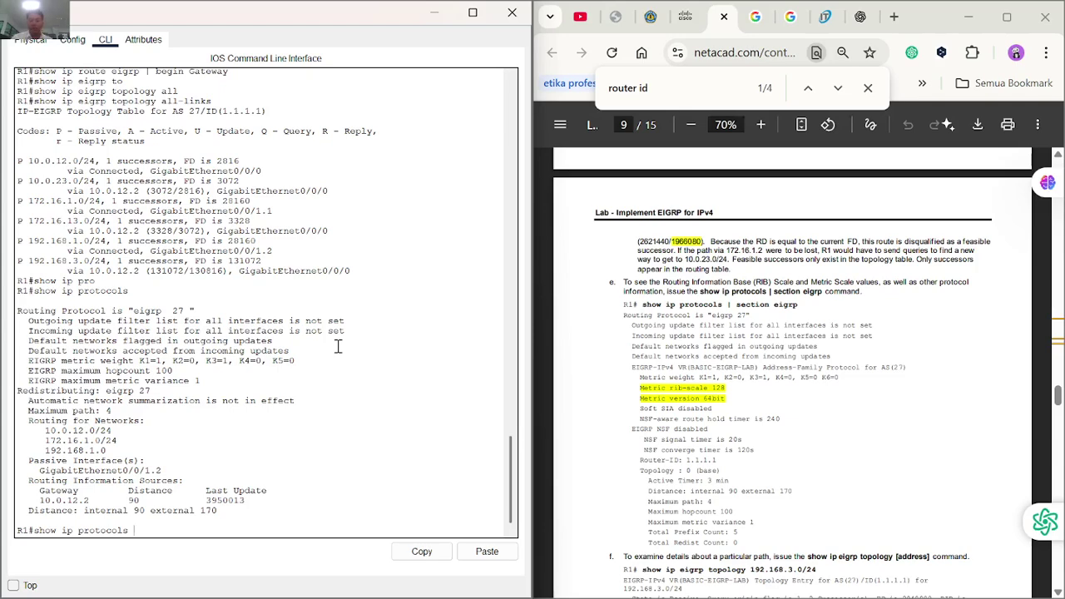
pyautogui.write('| sec')
pyautogui.press('Tab')
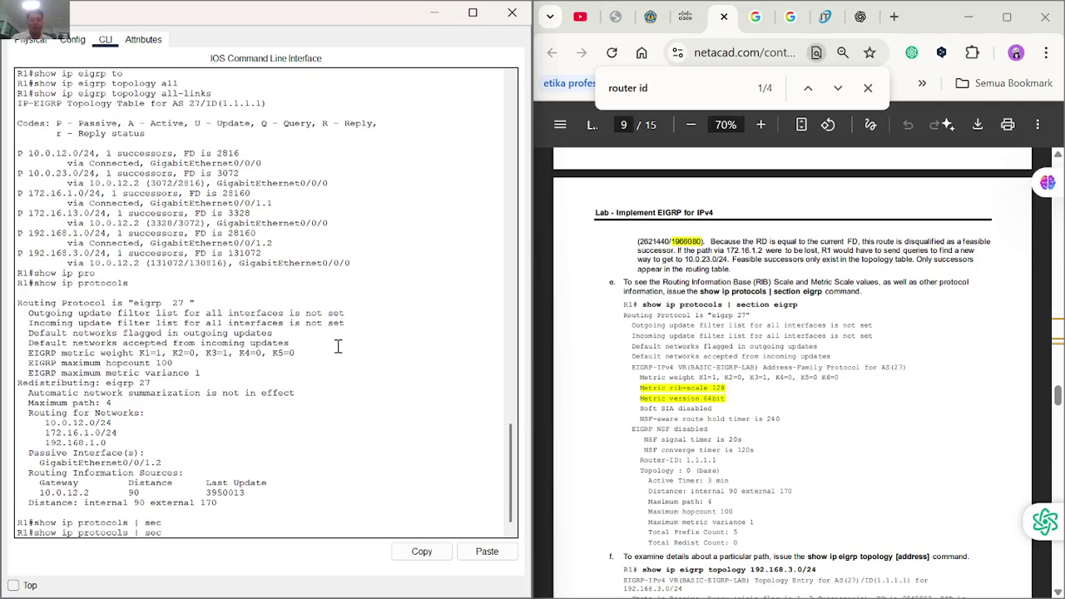
pyautogui.write('?')
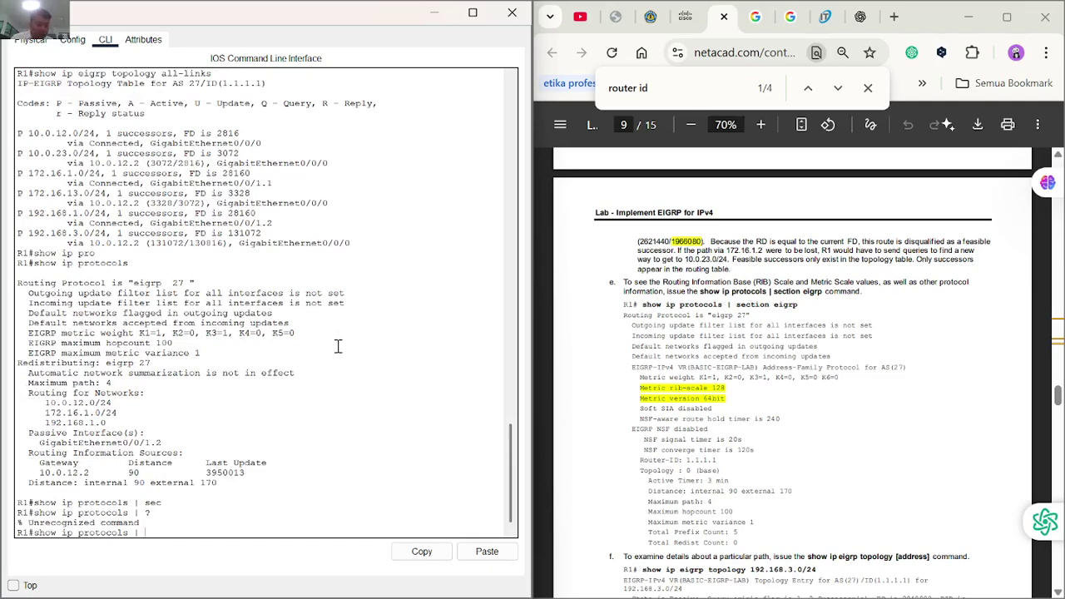
# Run show ip protocols on R1 again without any output filter.
pyautogui.press('Up')
pyautogui.press('Up')
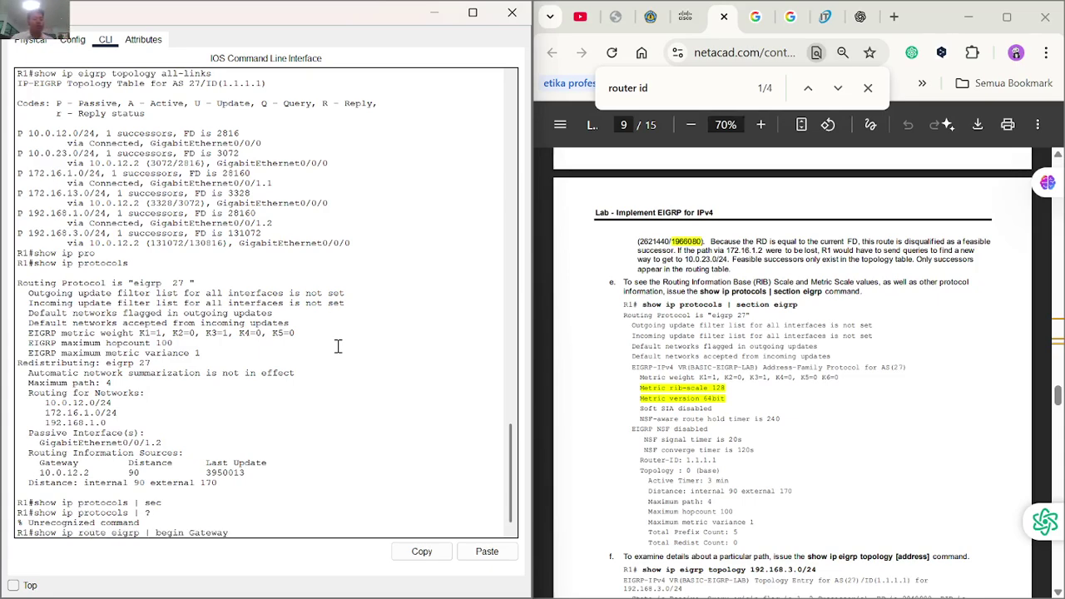
pyautogui.press('Down')
pyautogui.press('Down')
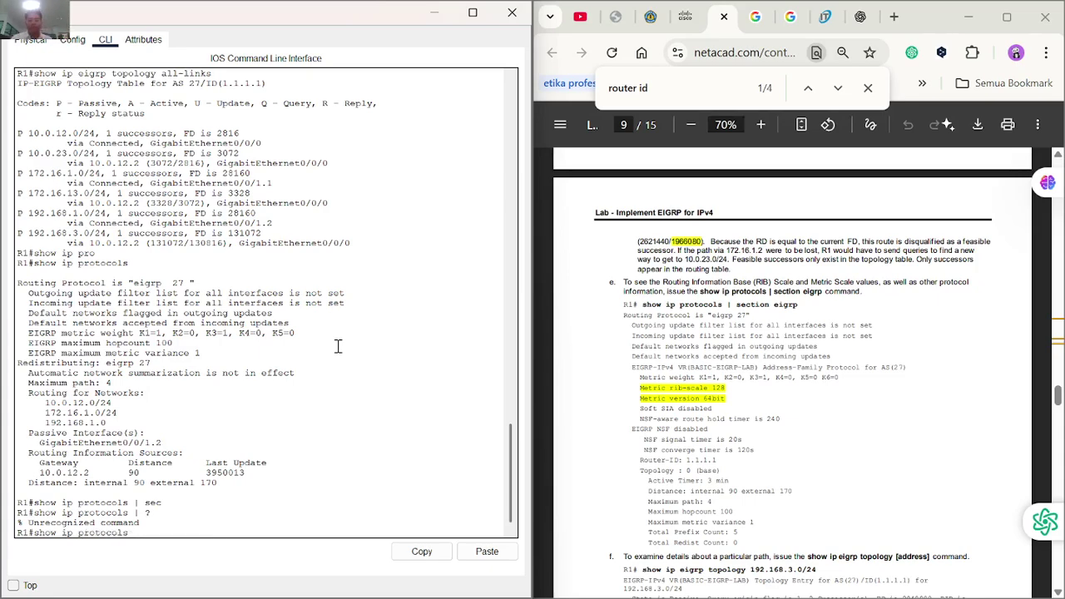
pyautogui.press('Return')
pyautogui.press('Return')
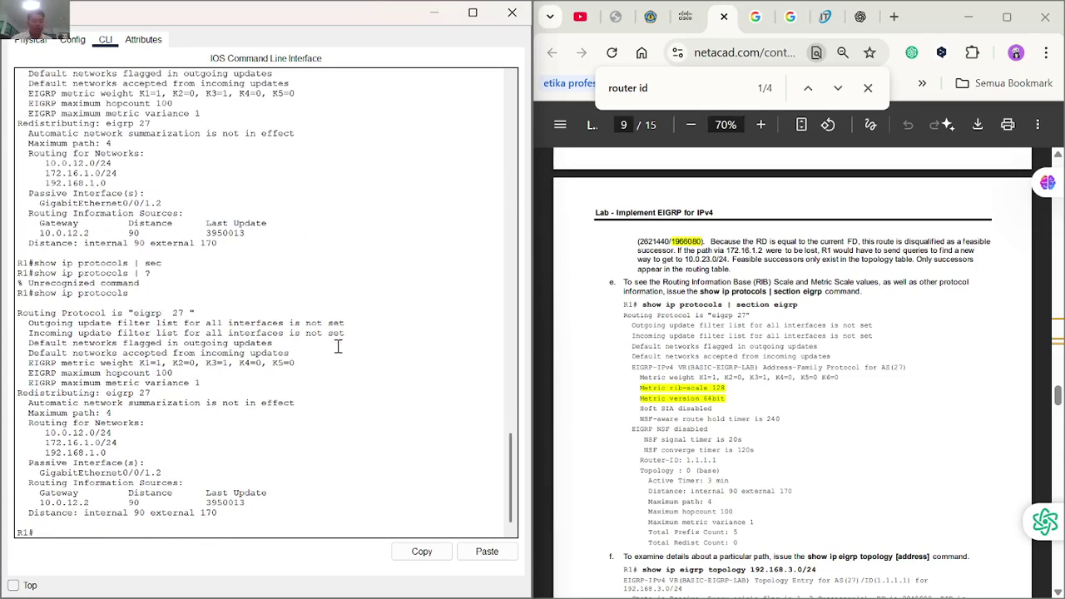
# Read on to step 3f of the lab guide and try show ip eigrp topology 192.168.3.0/24 on R1.
pyautogui.scroll(-1, 709, 462)
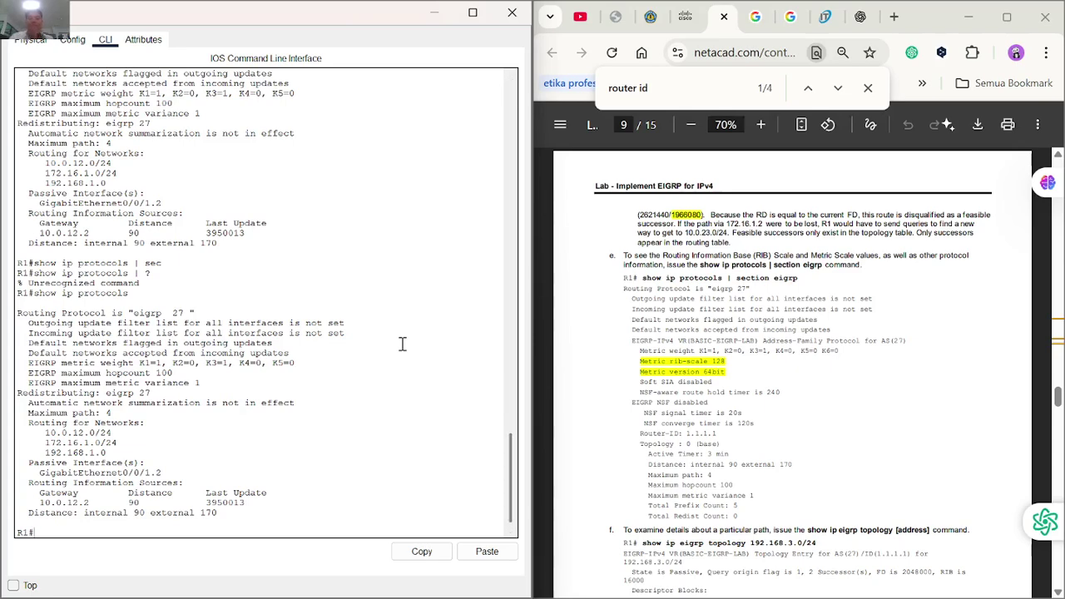
pyautogui.scroll(-1, 402, 344)
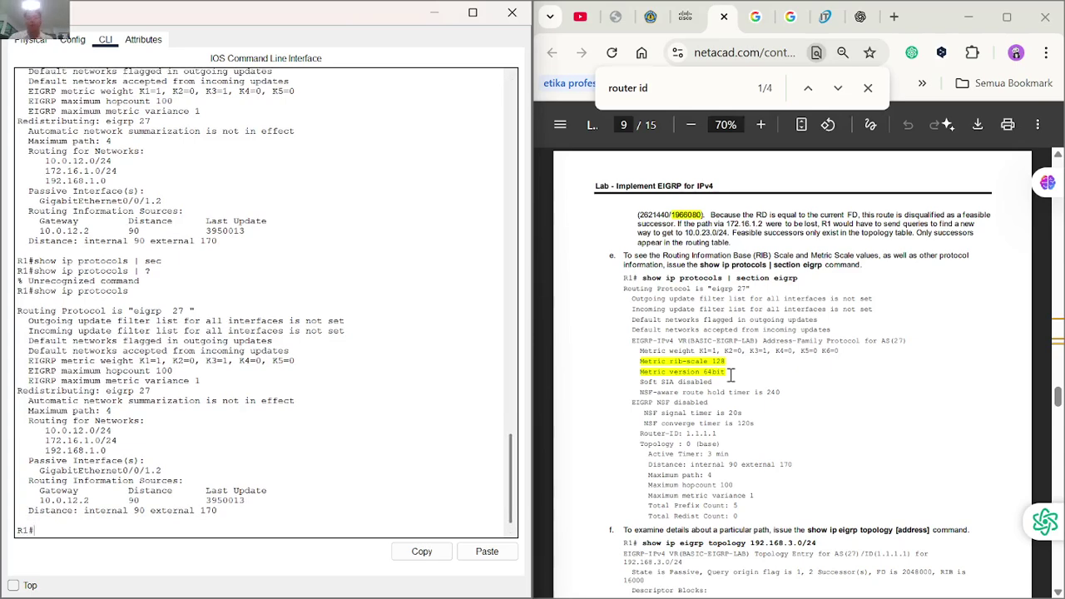
pyautogui.scroll(-3, 777, 398)
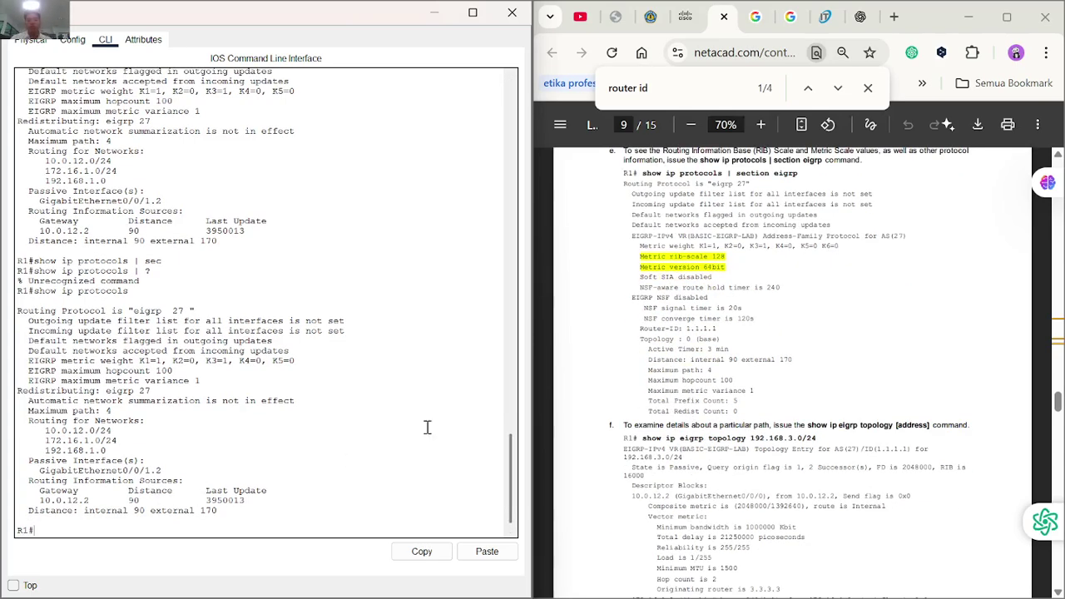
pyautogui.scroll(-2, 713, 408)
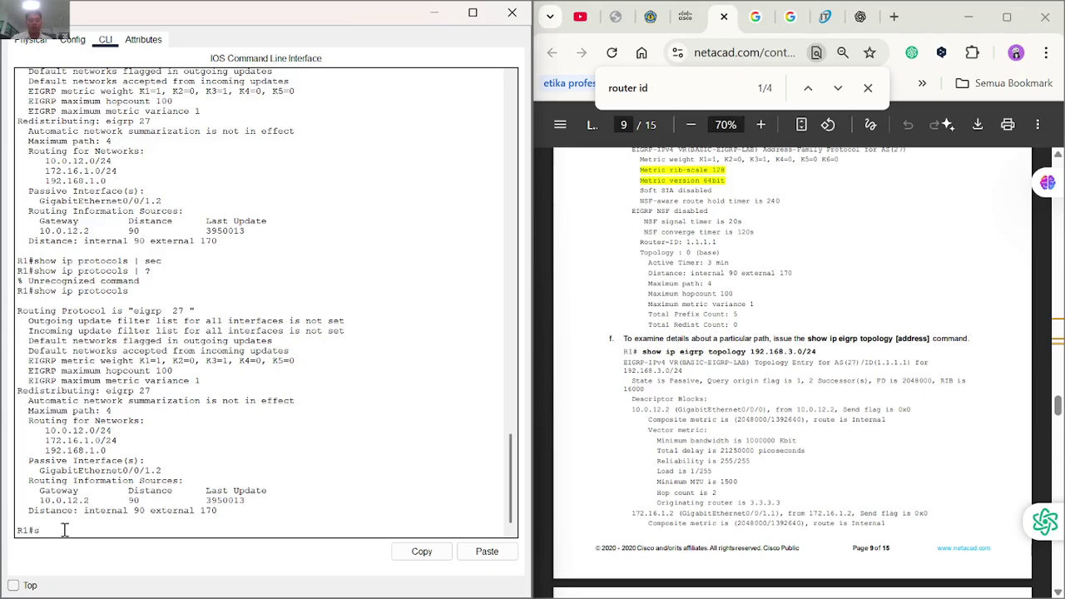
pyautogui.write('how ip eigrp topolo')
pyautogui.press('Tab')
pyautogui.write('19')
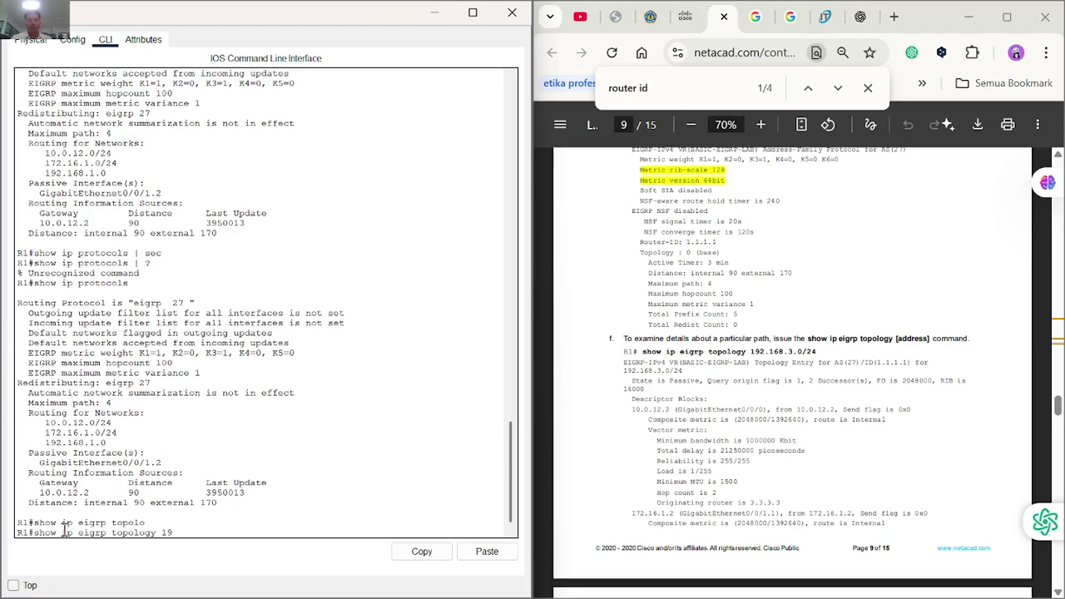
pyautogui.write('2.168.3.0/24')
pyautogui.press('Return')
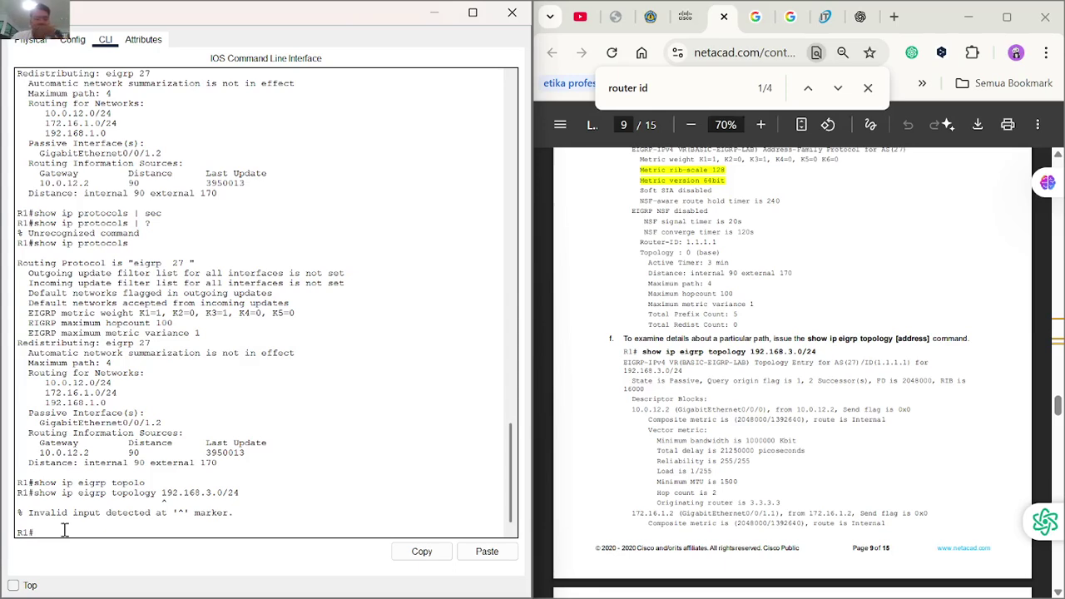
# Clear the prefix-length command and query the CLI help on R1 for the arguments of show ip eigrp topology.
pyautogui.press('Up')
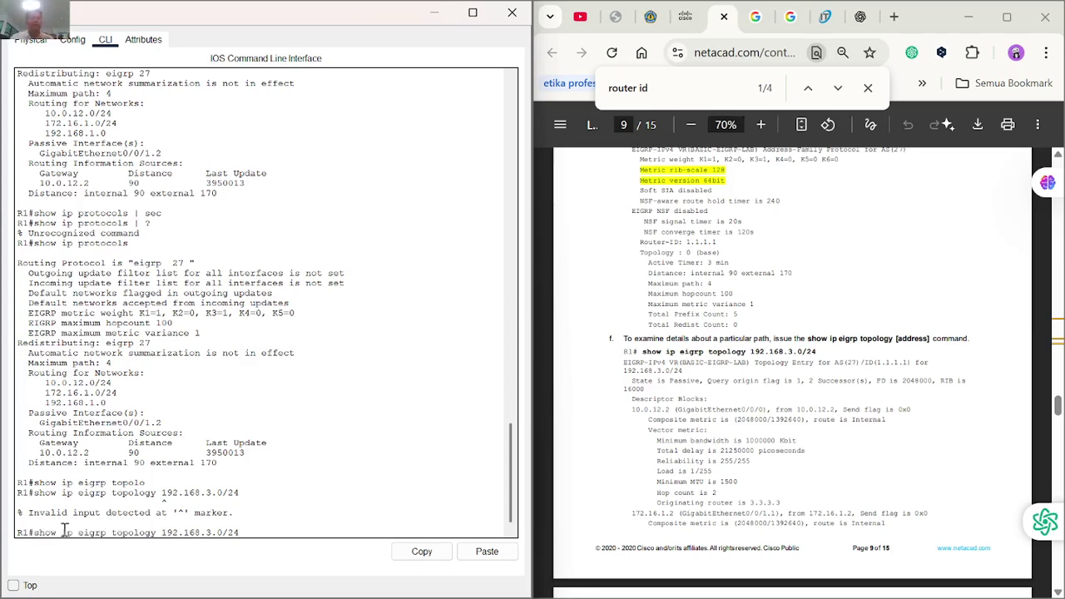
pyautogui.press('BackSpace')
pyautogui.press('BackSpace')
pyautogui.press('BackSpace')
pyautogui.press('BackSpace')
pyautogui.press('BackSpace')
pyautogui.press('BackSpace')
pyautogui.press('BackSpace')
pyautogui.press('BackSpace')
pyautogui.press('BackSpace')
pyautogui.press('BackSpace')
pyautogui.press('BackSpace')
pyautogui.press('BackSpace')
pyautogui.press('BackSpace')
pyautogui.press('BackSpace')
pyautogui.press('BackSpace')
pyautogui.press('BackSpace')
pyautogui.press('BackSpace')
pyautogui.press('BackSpace')
pyautogui.press('BackSpace')
pyautogui.press('BackSpace')
pyautogui.press('BackSpace')
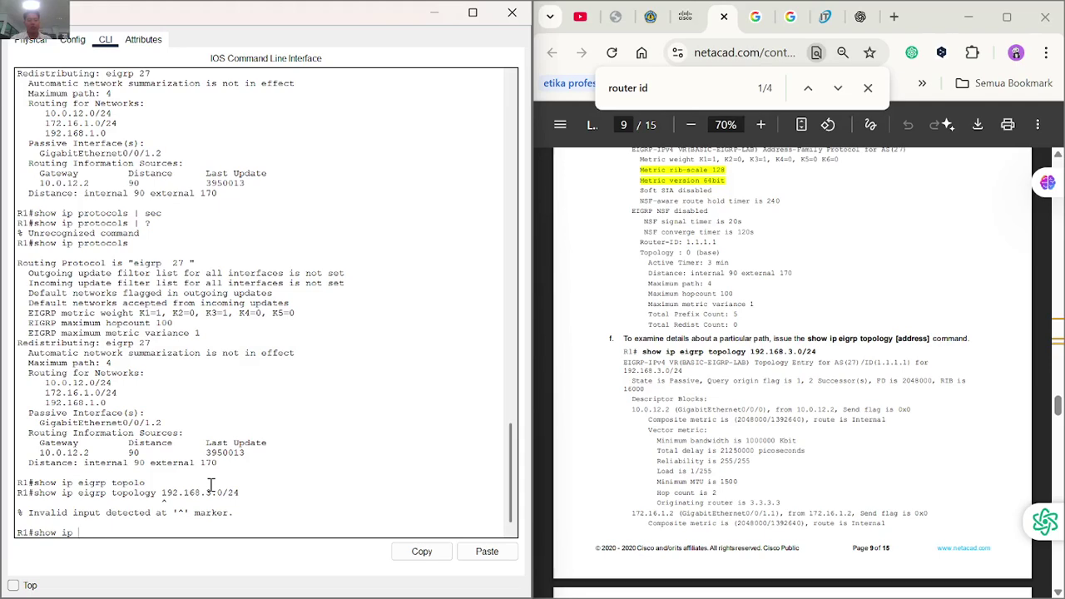
pyautogui.write('g')
pyautogui.press('Tab')
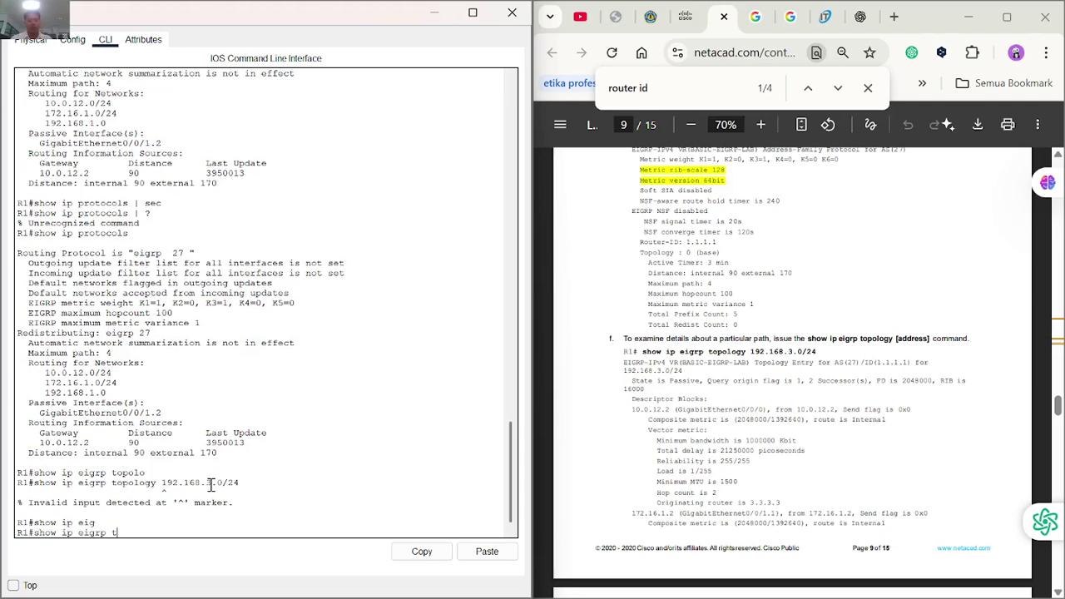
pyautogui.write('topo')
pyautogui.press('Tab')
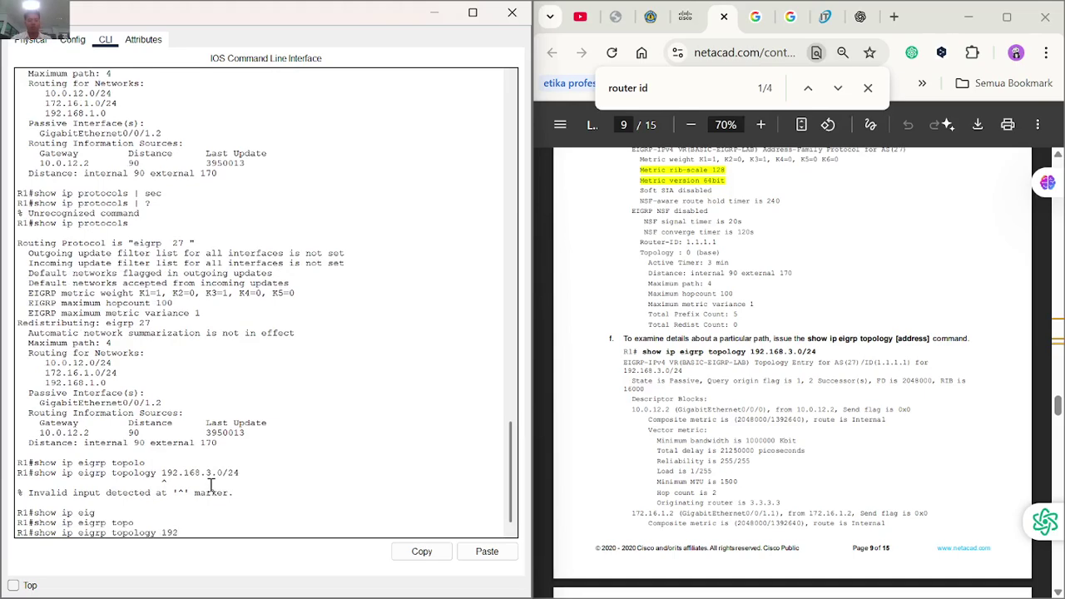
pyautogui.write('?')
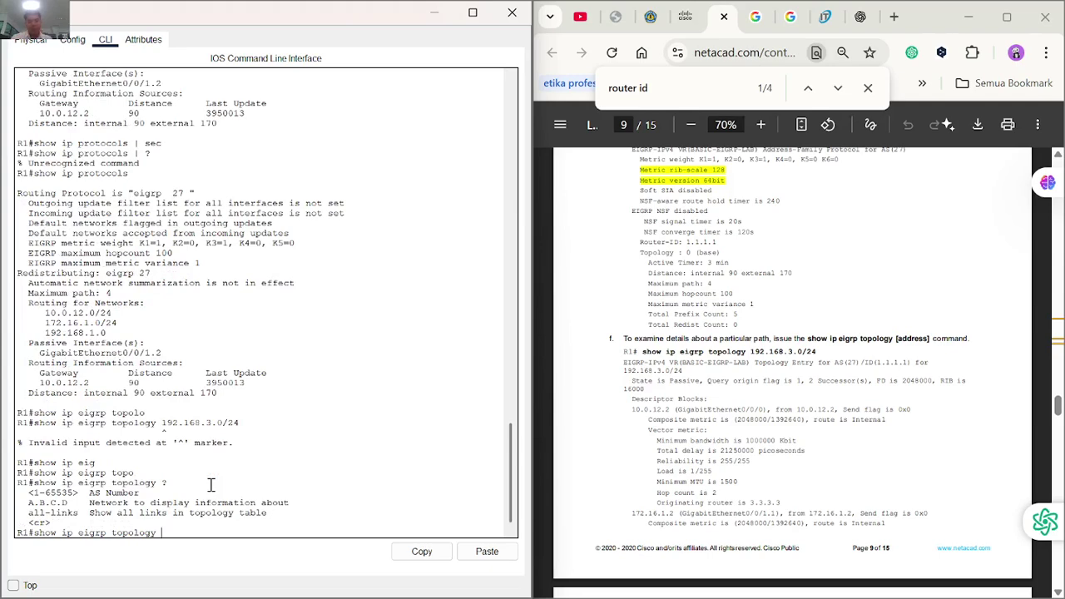
# Display R1's EIGRP topology entry for network 192.168.3.0, without a prefix length.
pyautogui.scroll(2, 740, 426)
pyautogui.scroll(1, 740, 426)
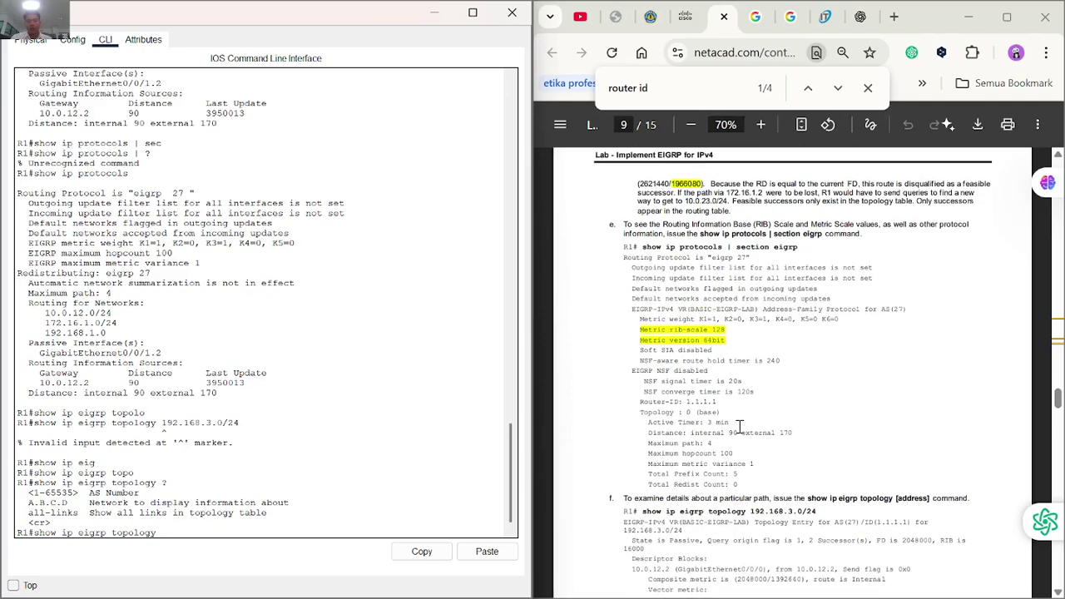
pyautogui.scroll(7, 298, 397)
pyautogui.scroll(6, 297, 400)
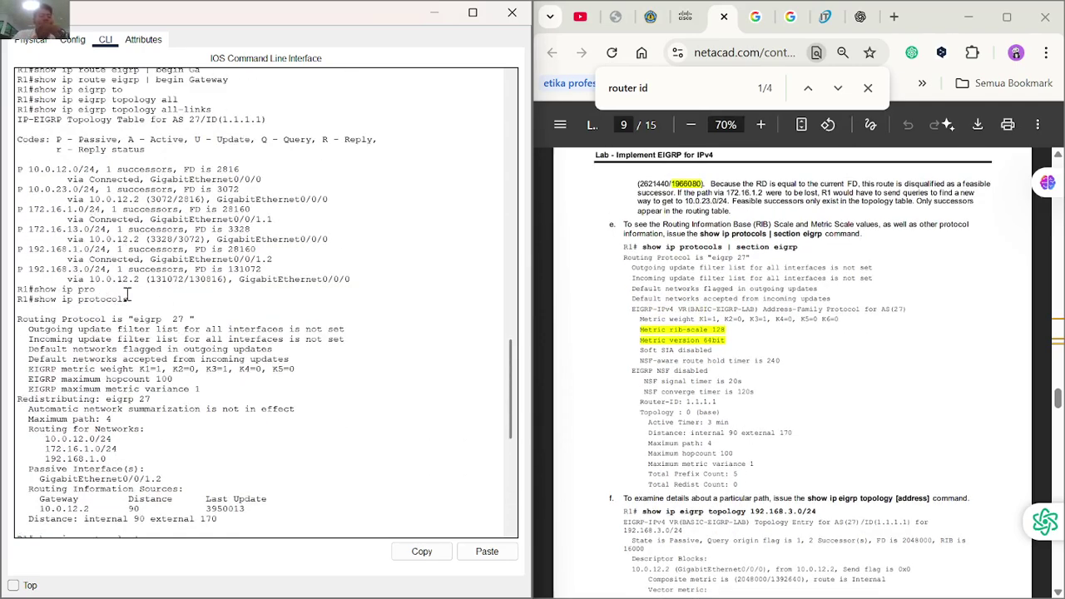
pyautogui.scroll(-13, 209, 356)
pyautogui.write('1#show ip eigrp topology 1')
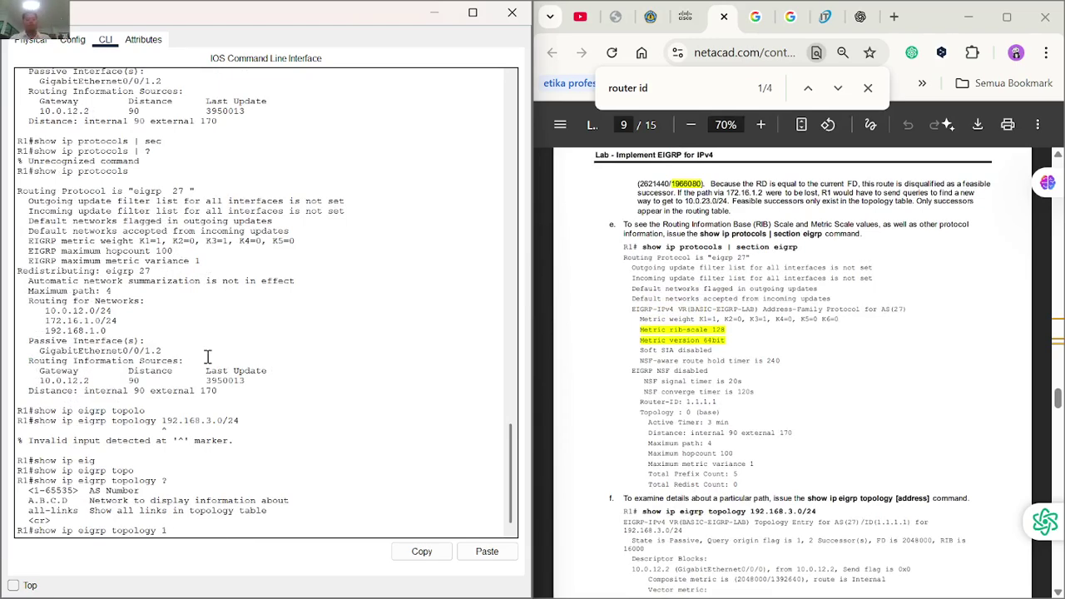
pyautogui.write('92.168.3.0')
pyautogui.press('Return')
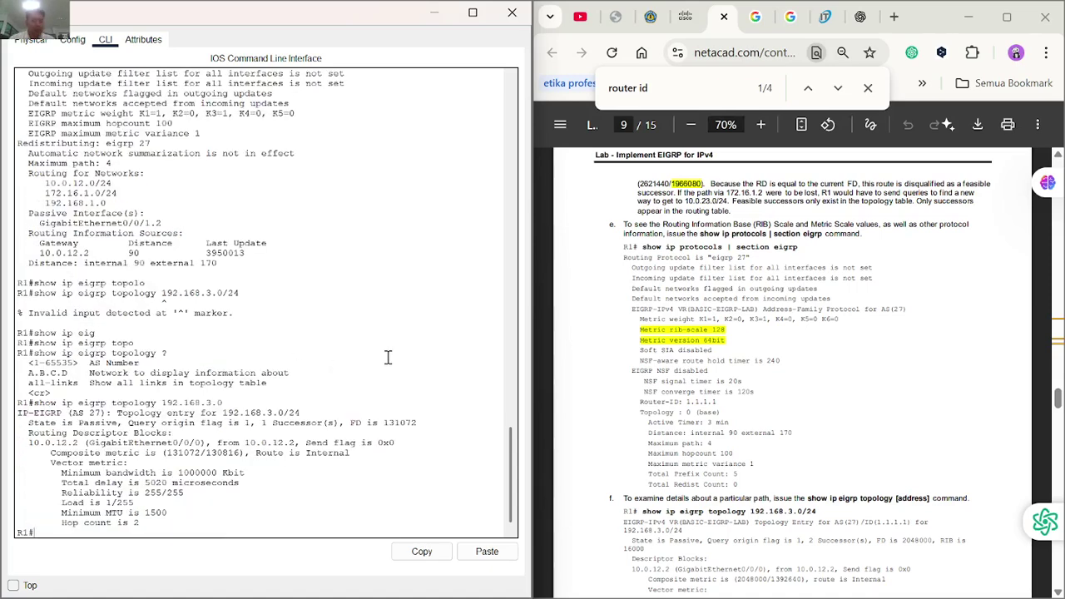
# Compare the entry with the lab guide's step 3f sample, and query R1's topology entry for 192.168.3.0 again with mask 255.255.255.0.
pyautogui.scroll(-5, 699, 358)
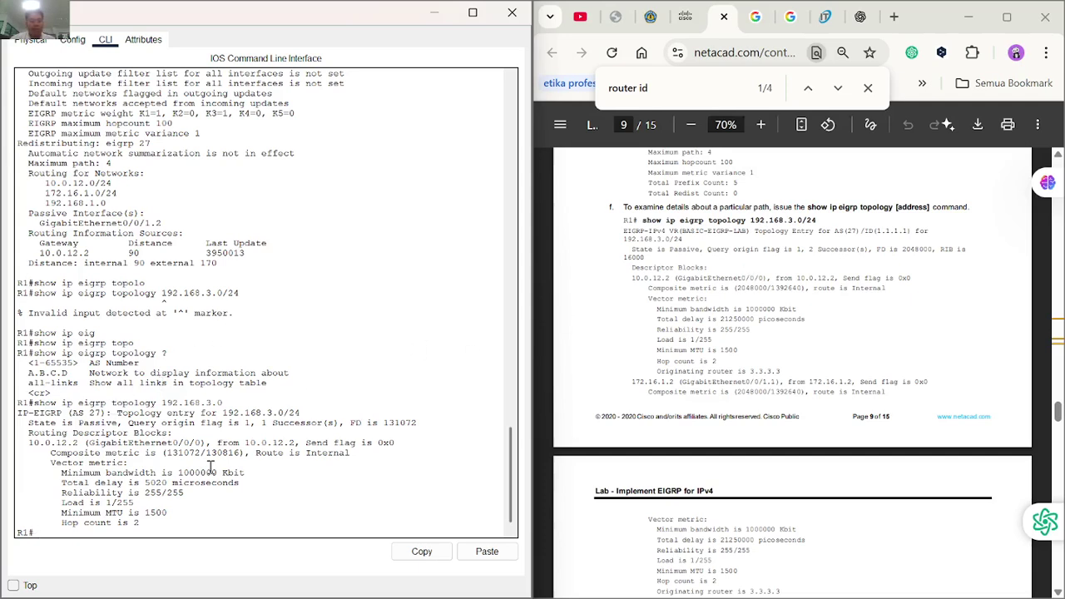
pyautogui.scroll(-3, 739, 360)
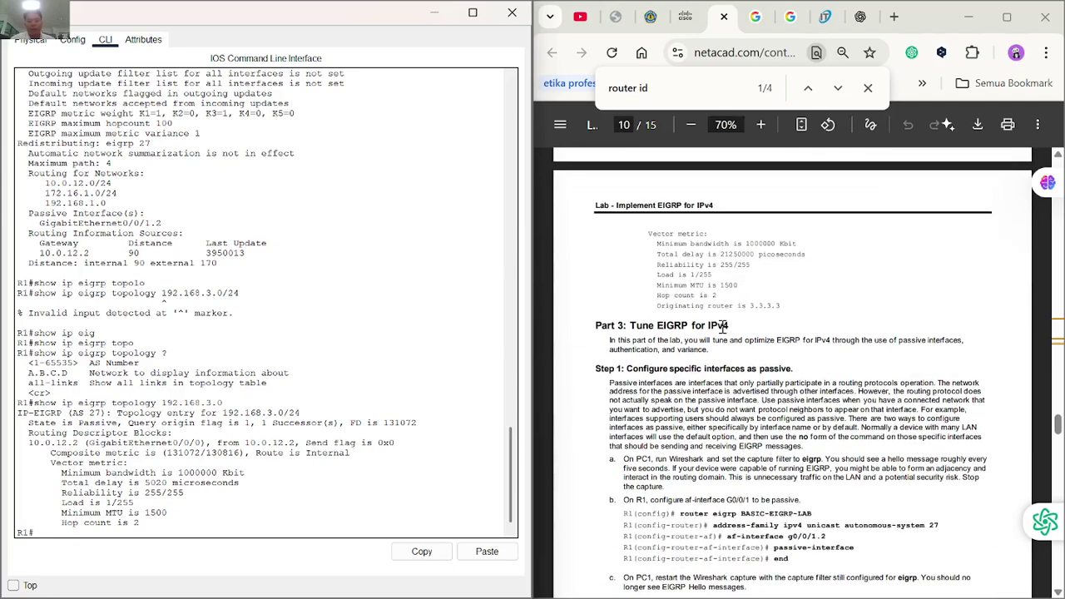
pyautogui.scroll(-1, 514, 385)
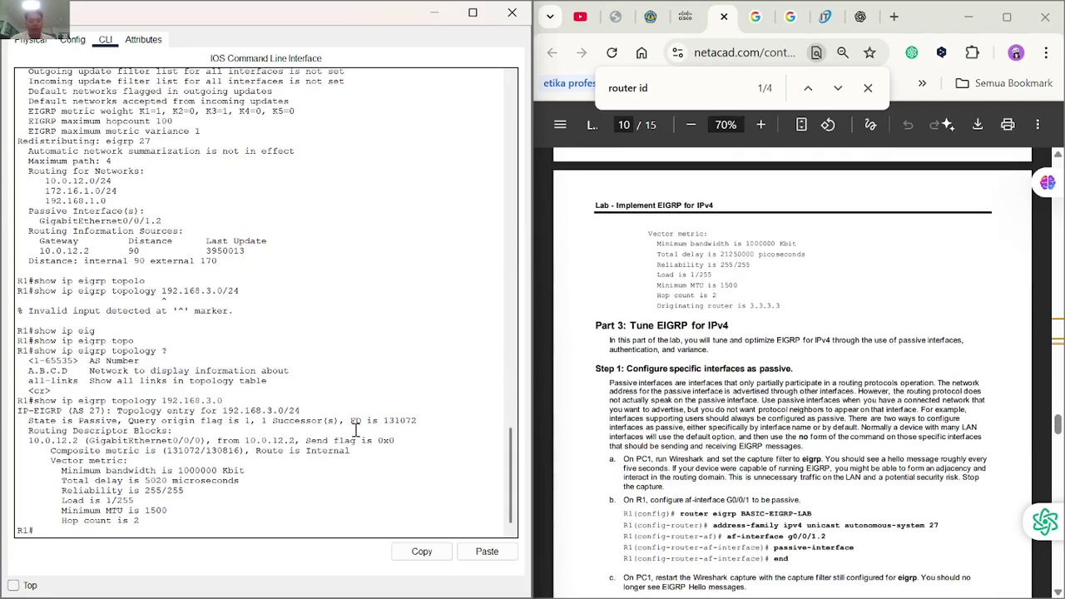
pyautogui.scroll(3, 670, 372)
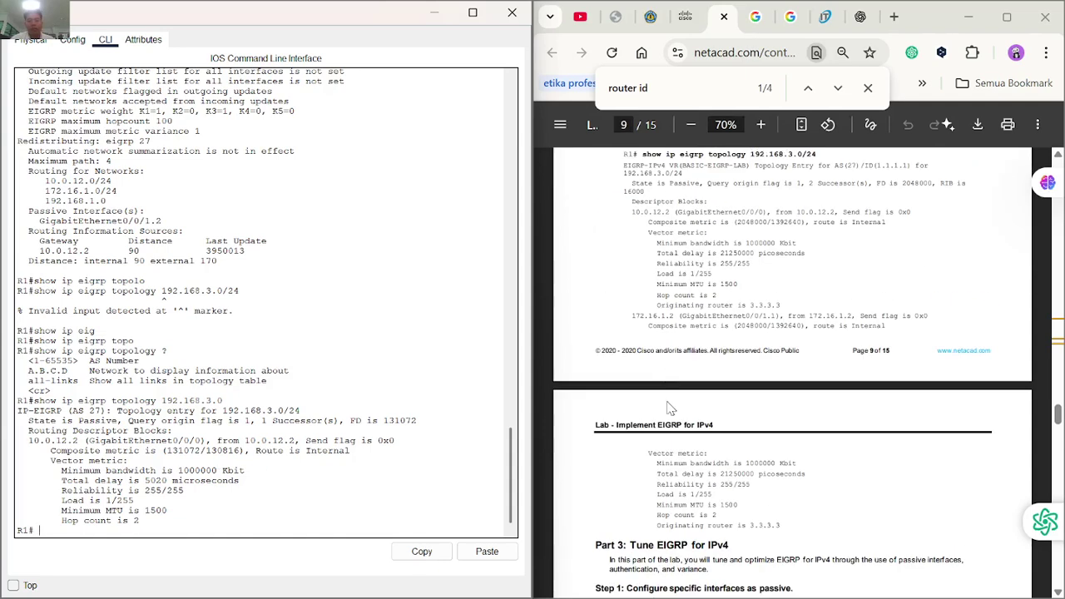
pyautogui.scroll(1, 670, 372)
pyautogui.scroll(-2, 668, 406)
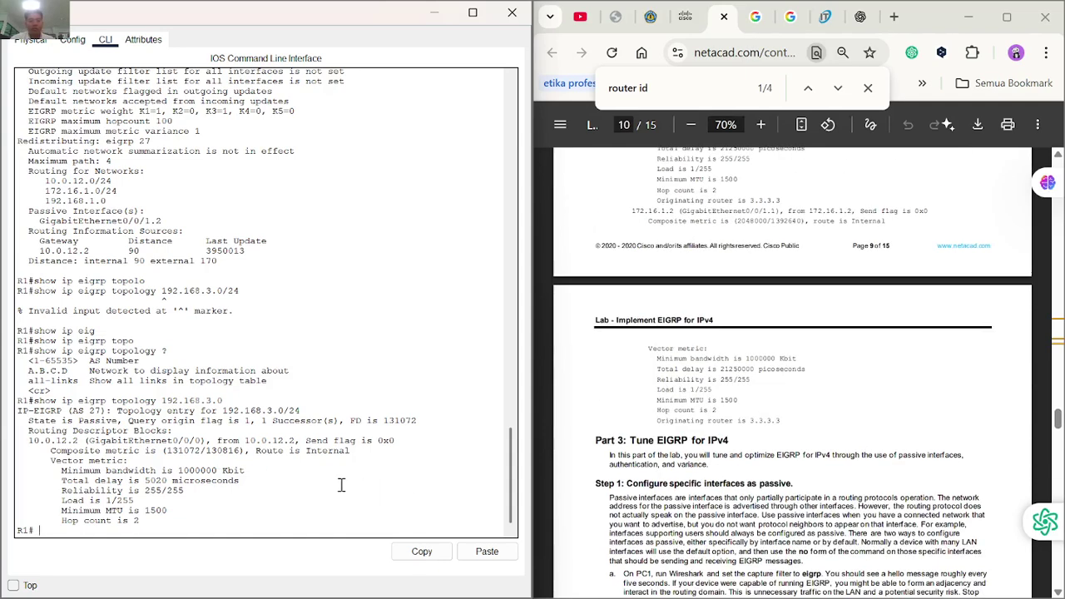
pyautogui.press('Up')
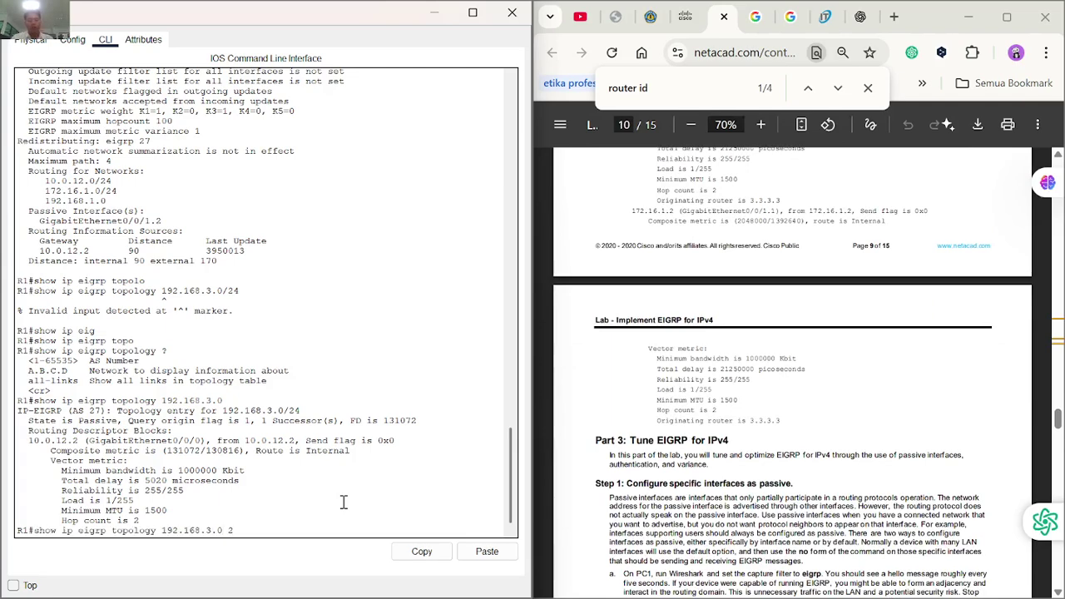
pyautogui.write('255.255.255.0')
pyautogui.press('Return')
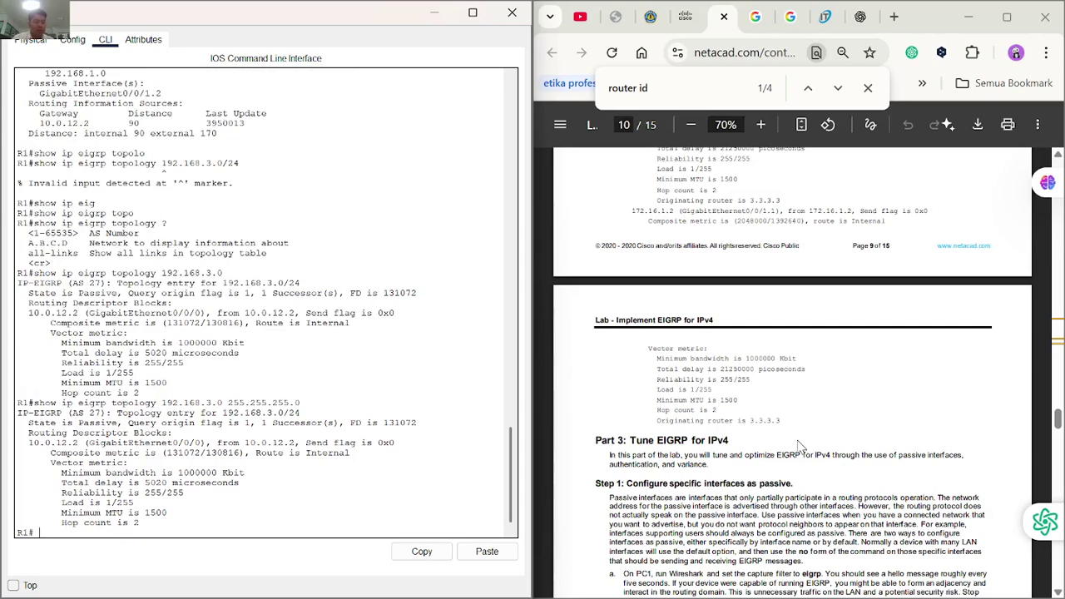
# Read Part 3 of the lab guide, covering passive interfaces in Step 1 and default-to-passive interfaces in Step 2.
pyautogui.scroll(-2, 802, 448)
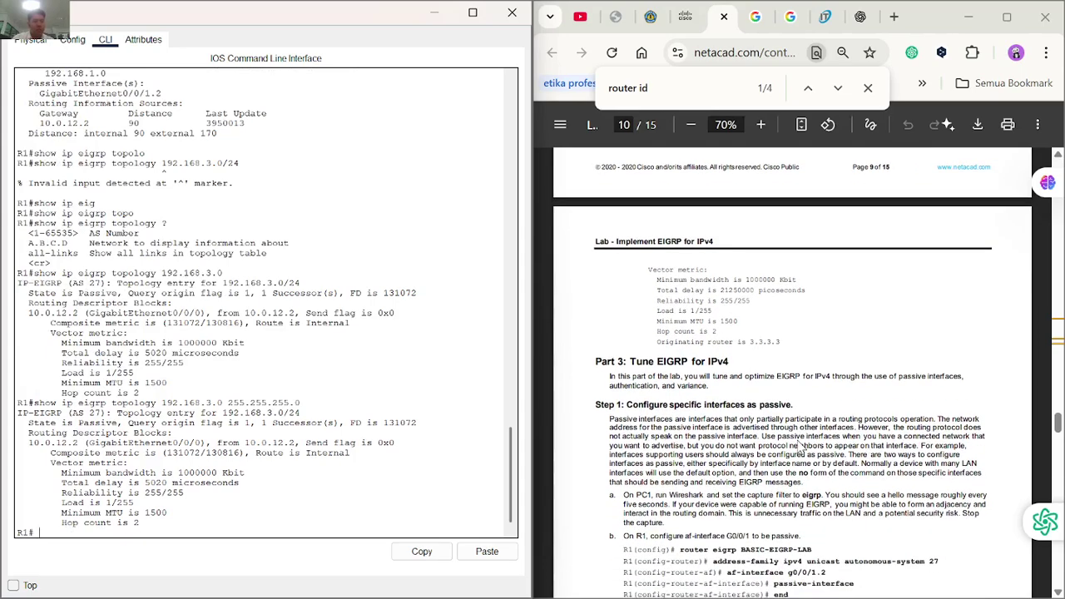
pyautogui.scroll(-3, 801, 448)
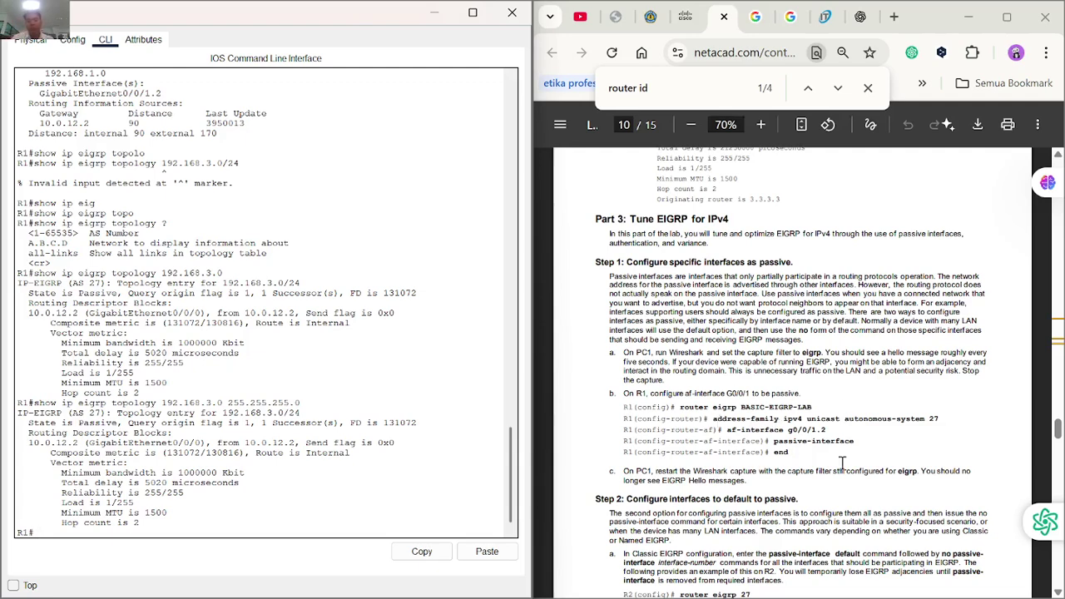
pyautogui.scroll(-4, 822, 405)
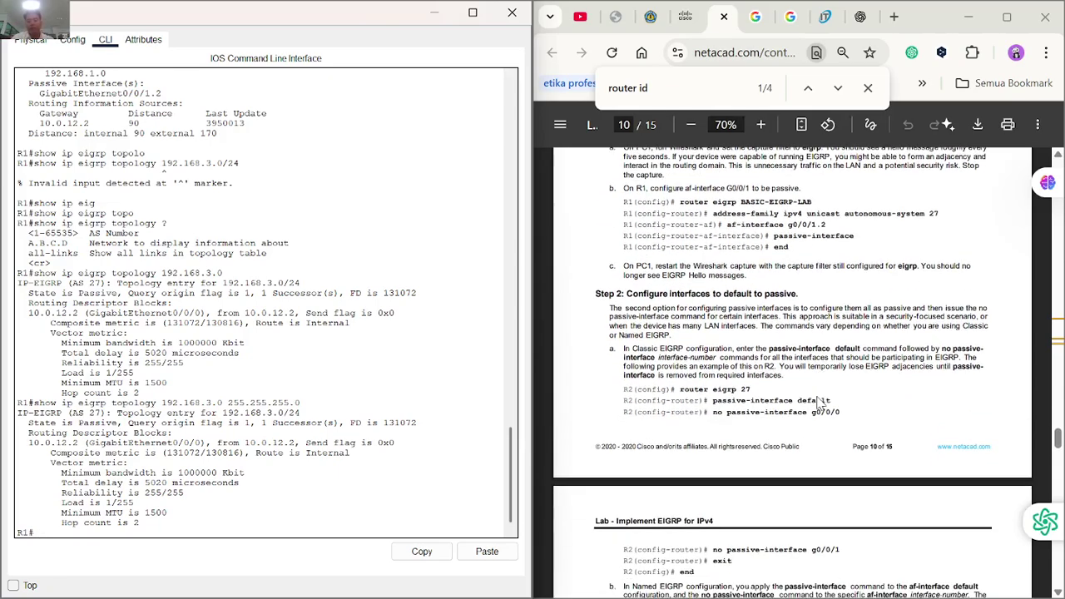
pyautogui.scroll(-1, 814, 394)
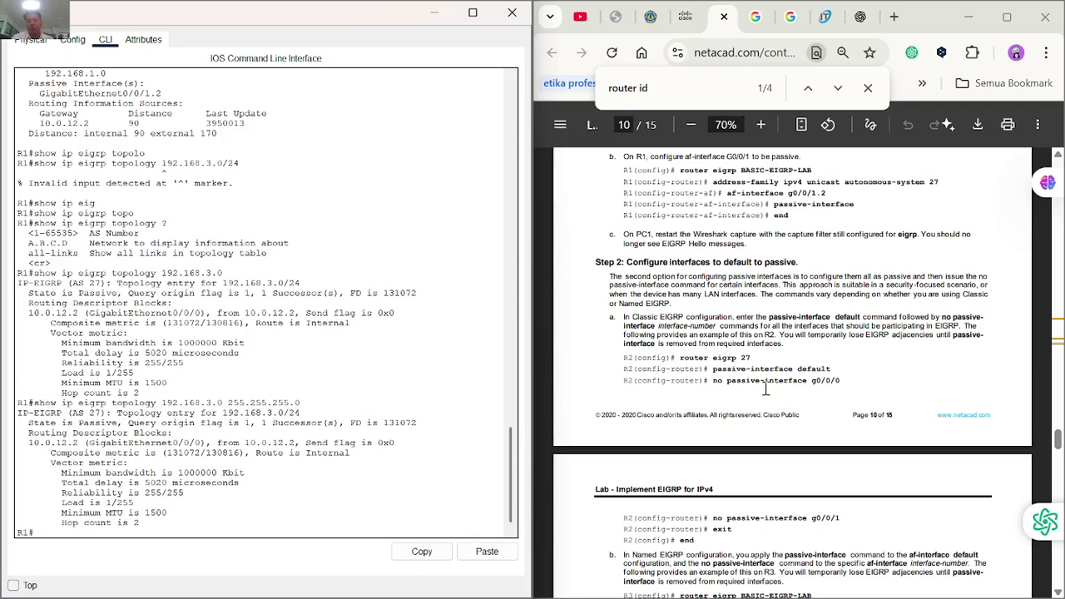
pyautogui.scroll(-1, 774, 400)
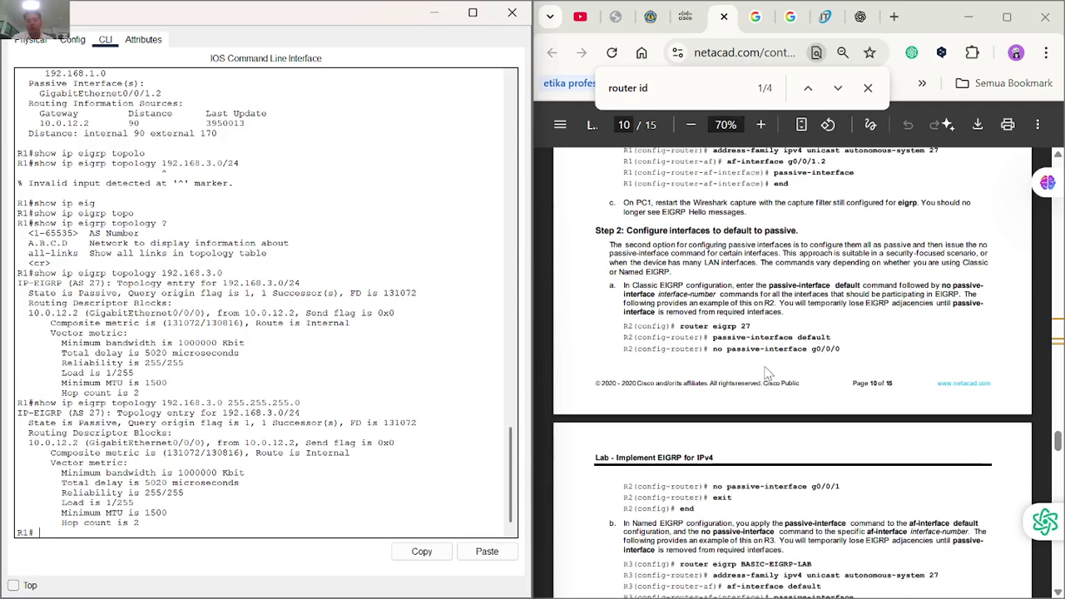
pyautogui.scroll(-1, 749, 449)
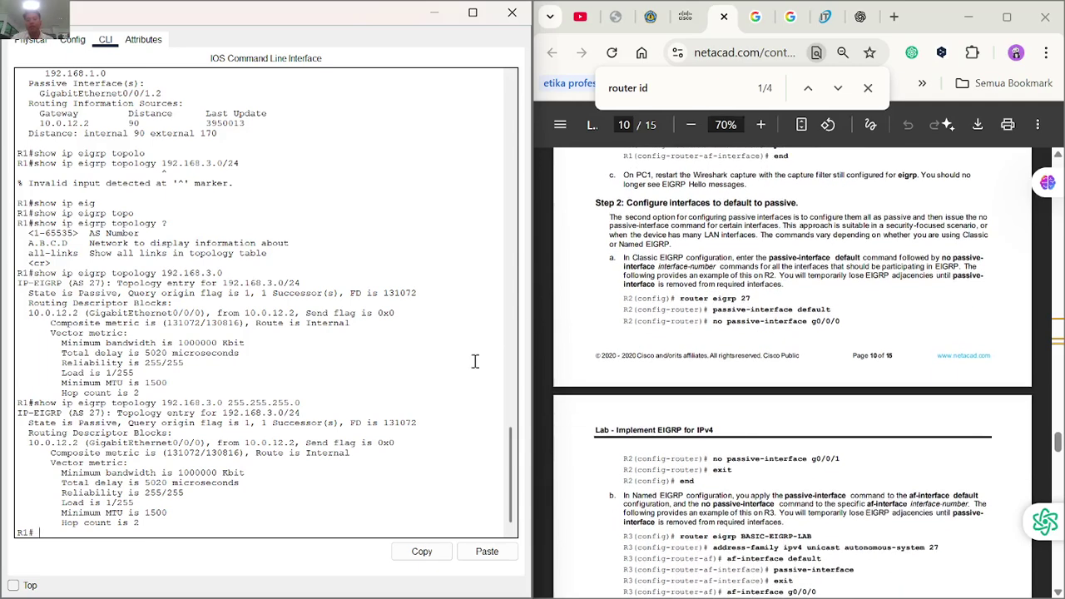
# Read the lab guide's named-EIGRP default passive interface example and Step 3a and 3b on configuring EIGRP authentication.
pyautogui.scroll(-2, 809, 459)
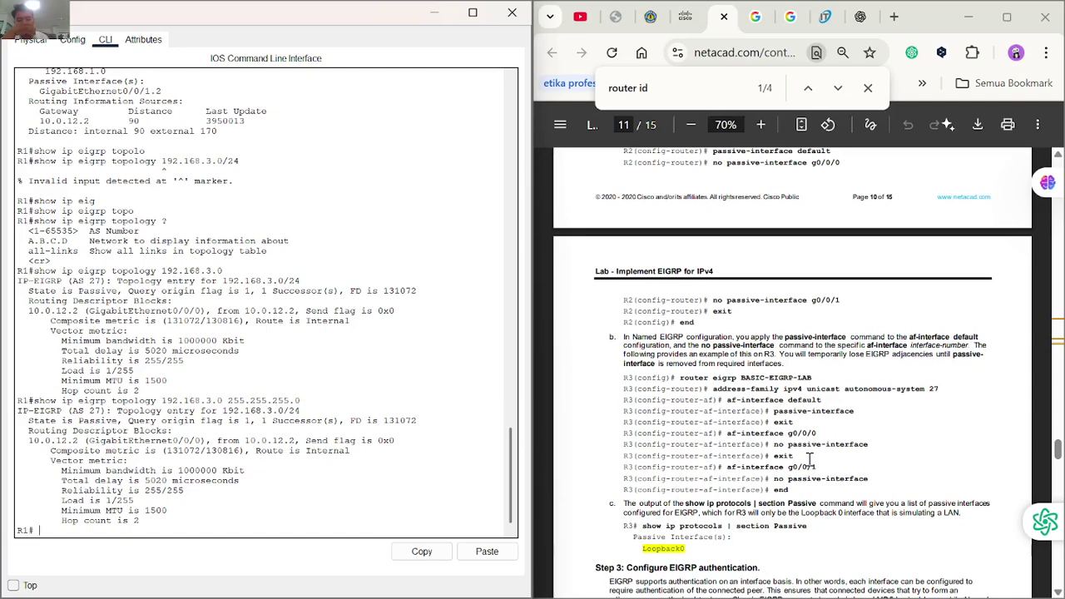
pyautogui.scroll(-2, 809, 458)
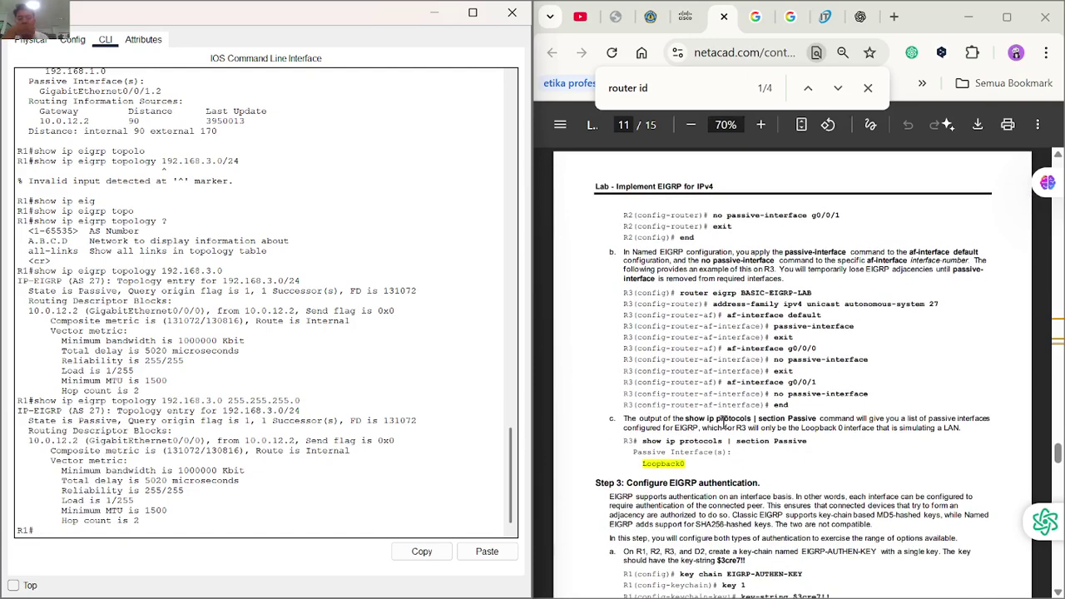
pyautogui.scroll(-3, 703, 422)
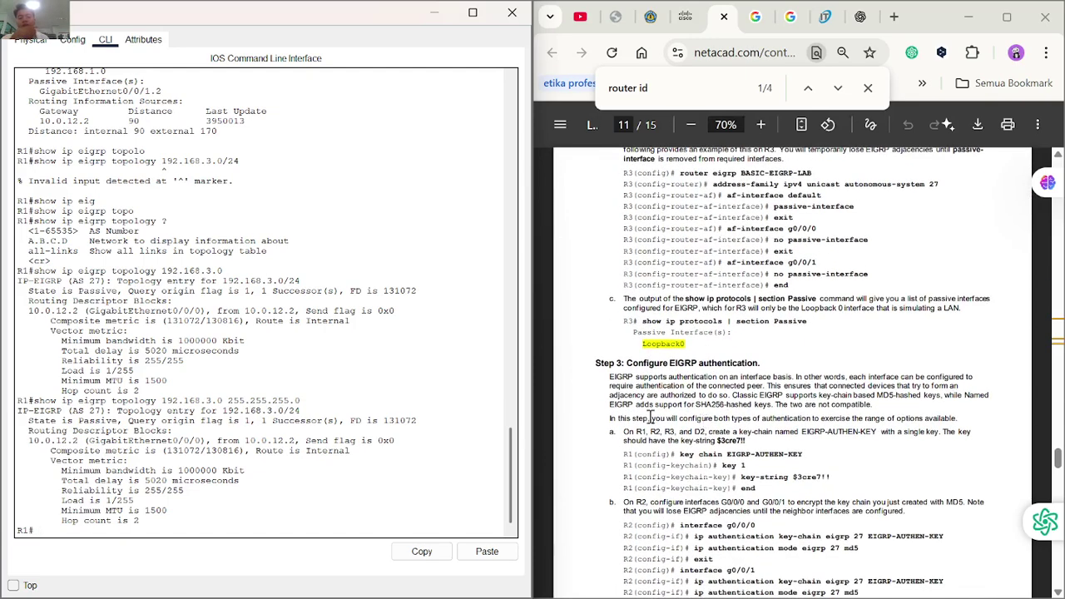
pyautogui.scroll(-2, 690, 406)
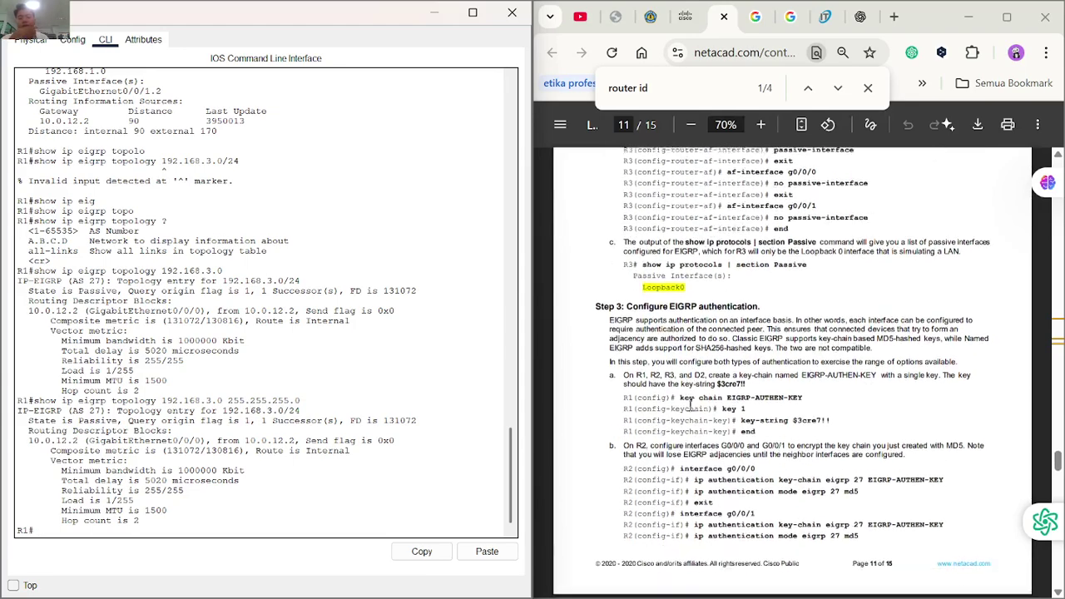
pyautogui.scroll(-1, 690, 405)
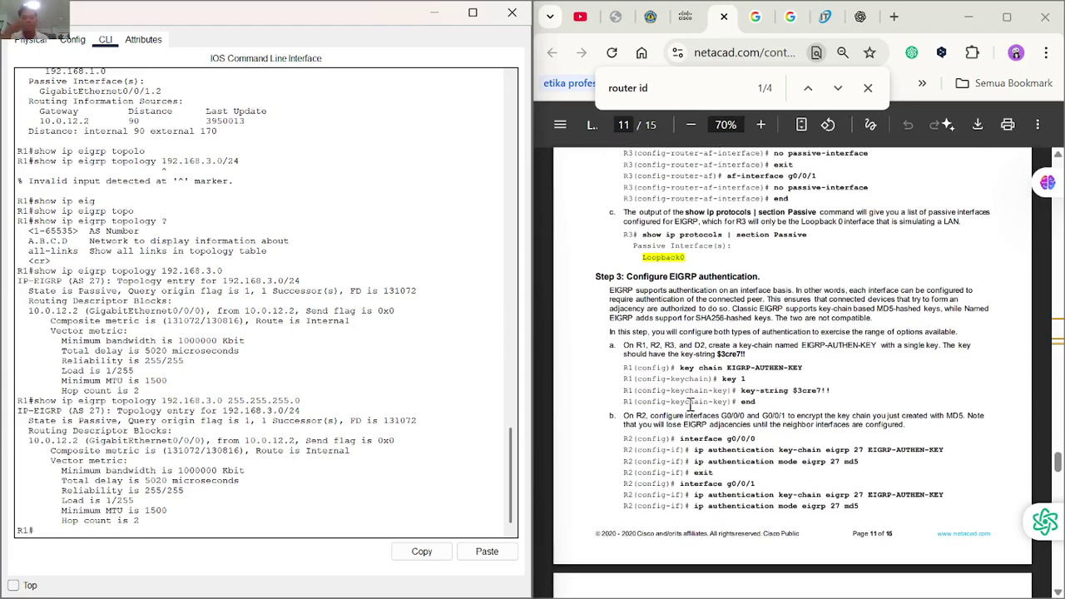
pyautogui.scroll(-2, 690, 405)
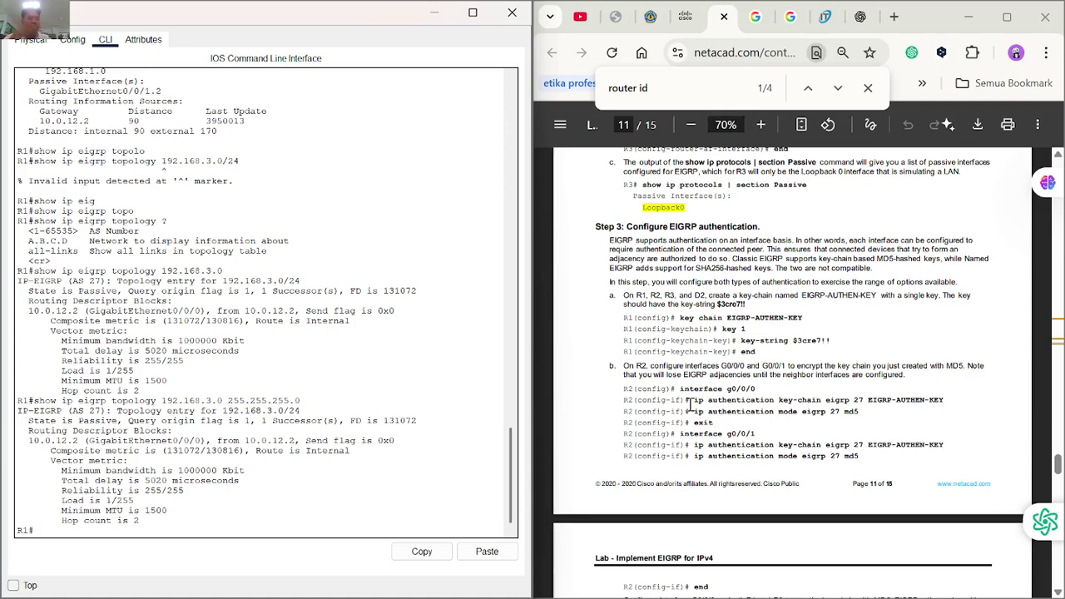
pyautogui.scroll(-1, 689, 405)
pyautogui.scroll(-1, 689, 405)
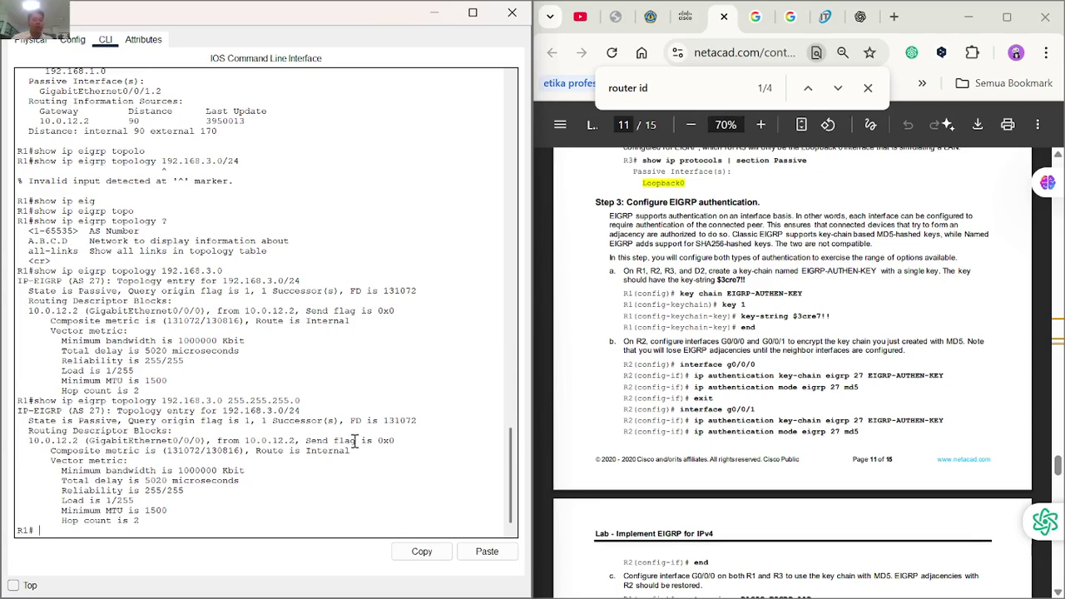
pyautogui.scroll(-1, 864, 408)
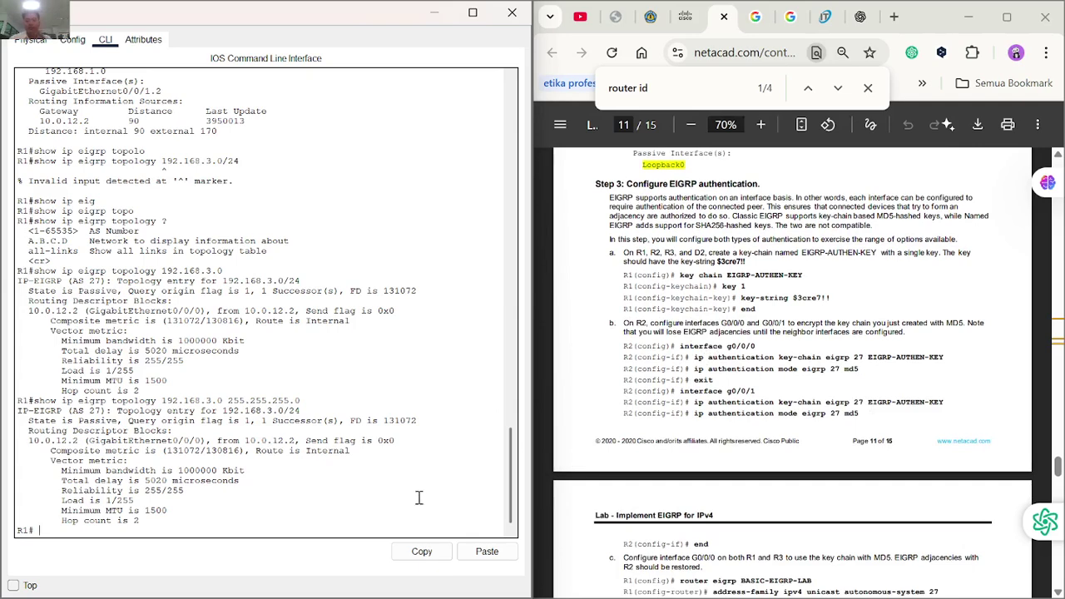
pyautogui.press('Return')
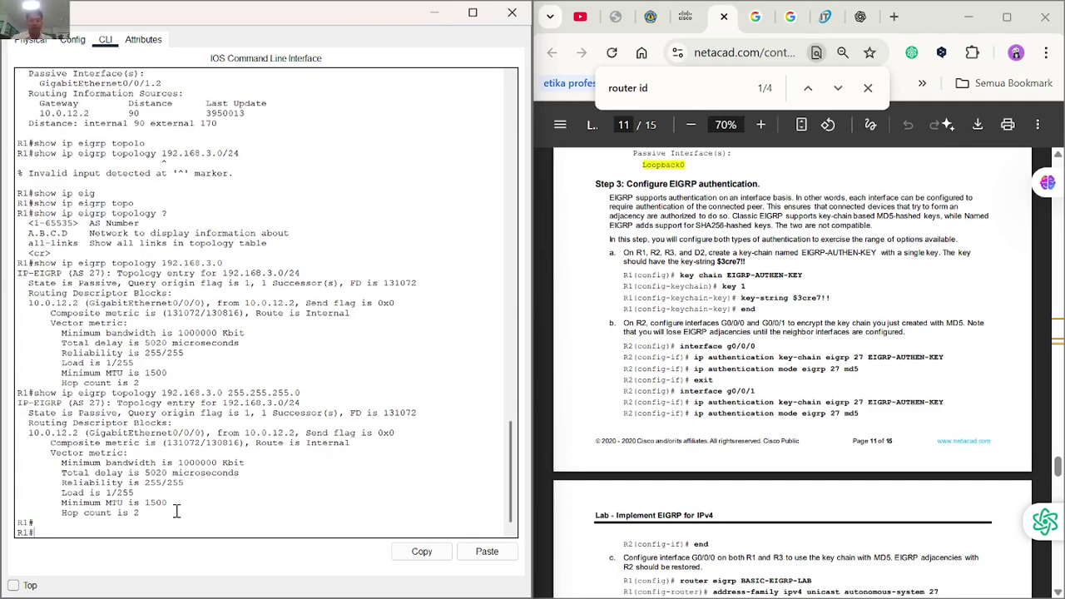
pyautogui.write('key')
pyautogui.press('Tab')
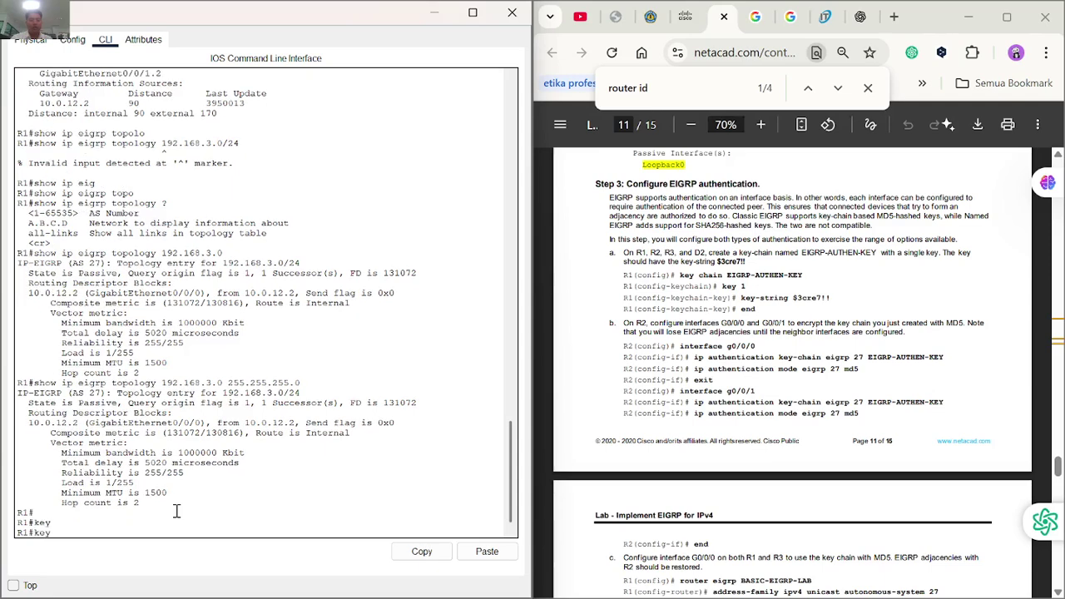
pyautogui.press('BackSpace')
pyautogui.press('BackSpace')
pyautogui.press('BackSpace')
# Enter global configuration mode on R1 and create a key chain named eigrp-authen-key.
pyautogui.write('conf t')
pyautogui.press('Return')
pyautogui.write('key')
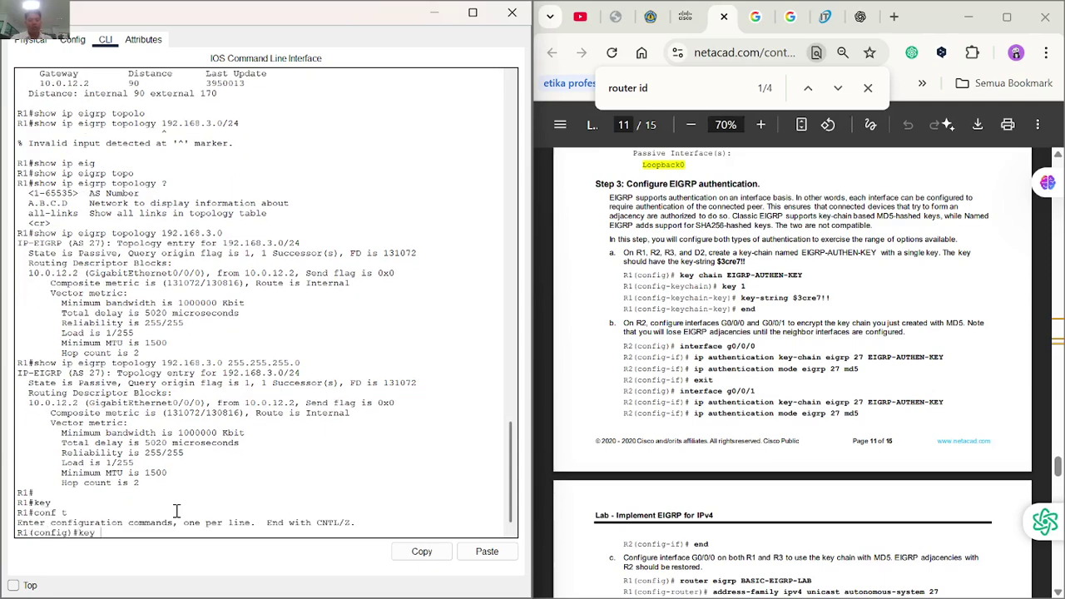
pyautogui.write(' cha')
pyautogui.press('Tab')
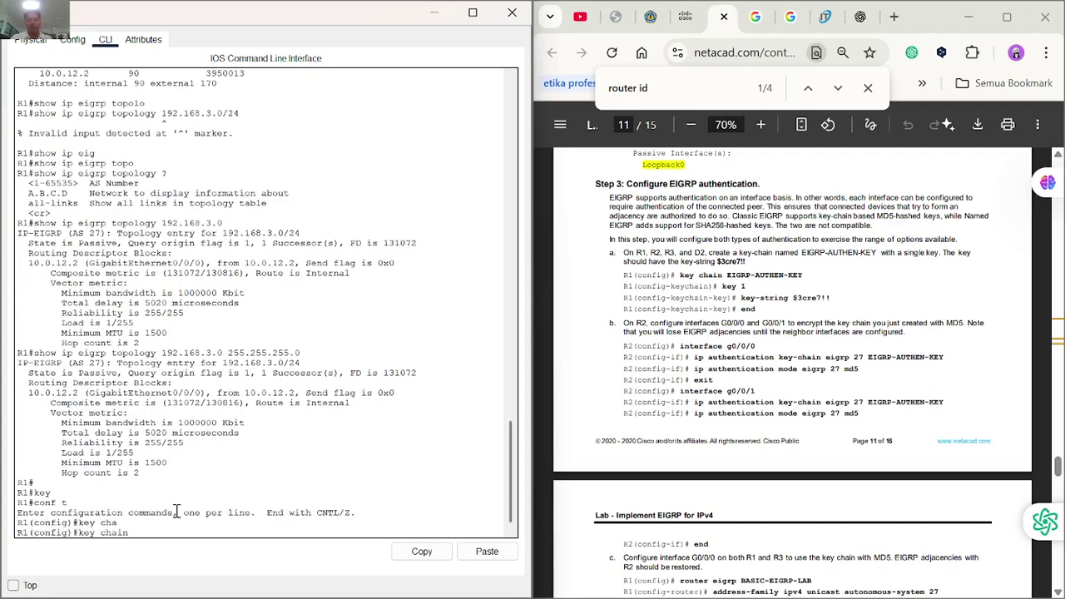
pyautogui.write('eigr')
pyautogui.press('Tab')
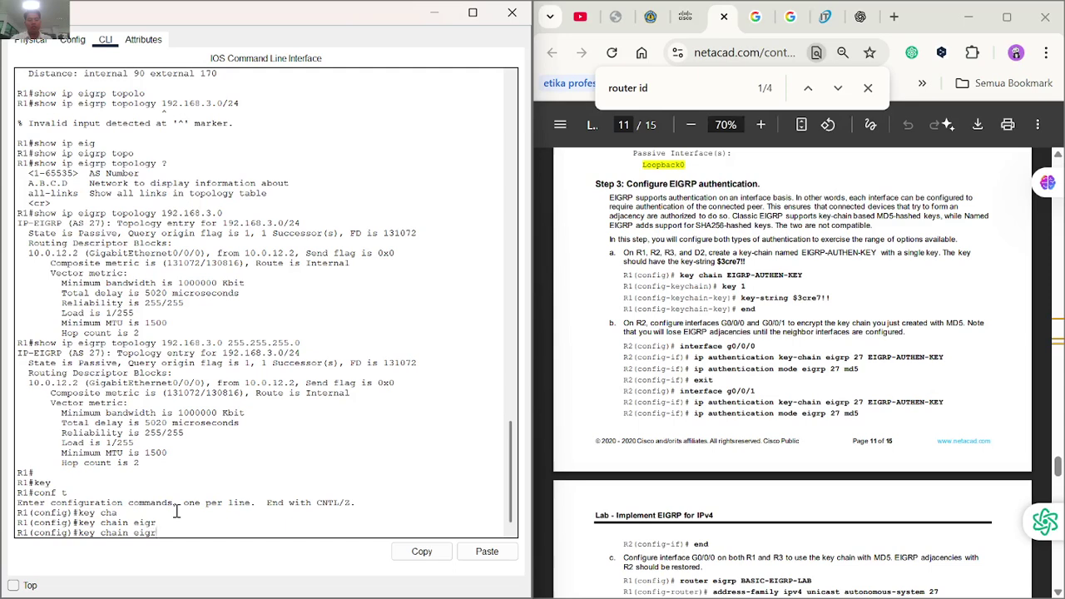
pyautogui.write('p-authen-key')
pyautogui.press('Return')
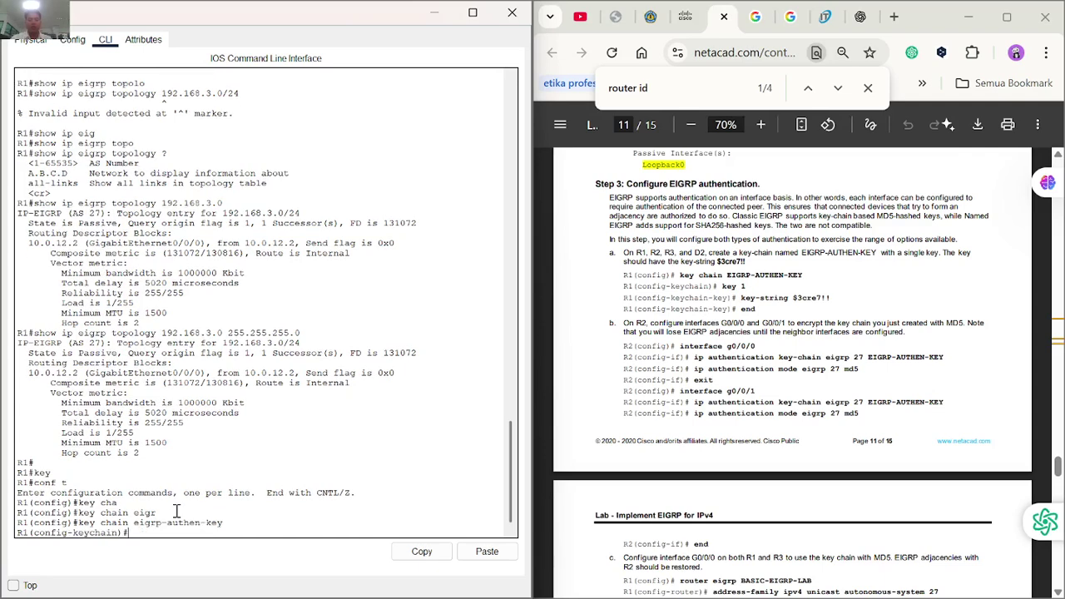
# Add key 1 to R1's key chain with the key-string copied from the lab guide, and return to privileged mode.
pyautogui.write('key 1')
pyautogui.press('Return')
pyautogui.write('key')
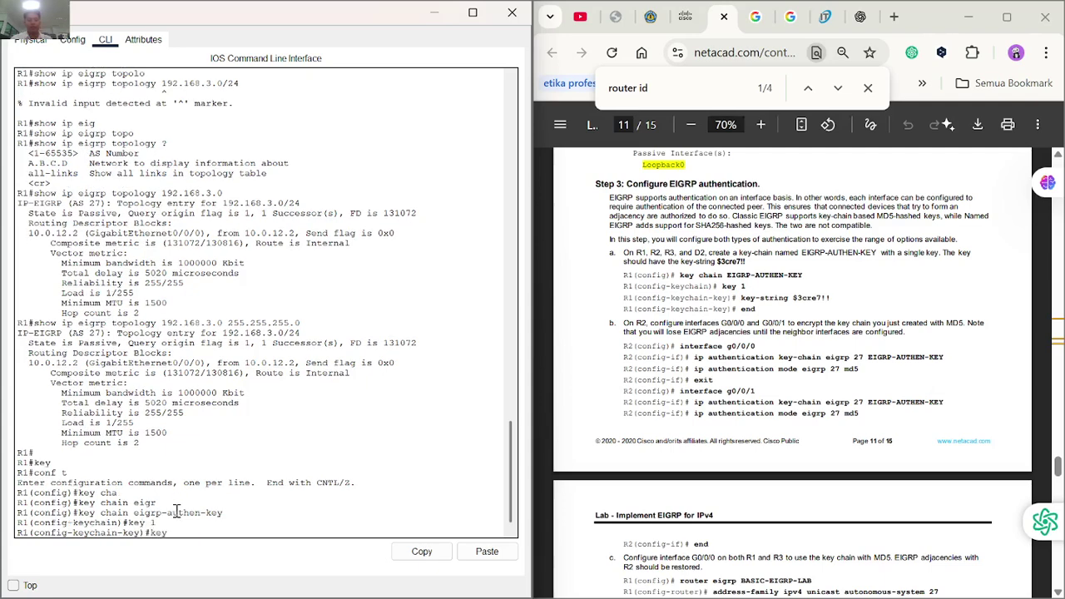
pyautogui.write('-s')
pyautogui.press('Tab')
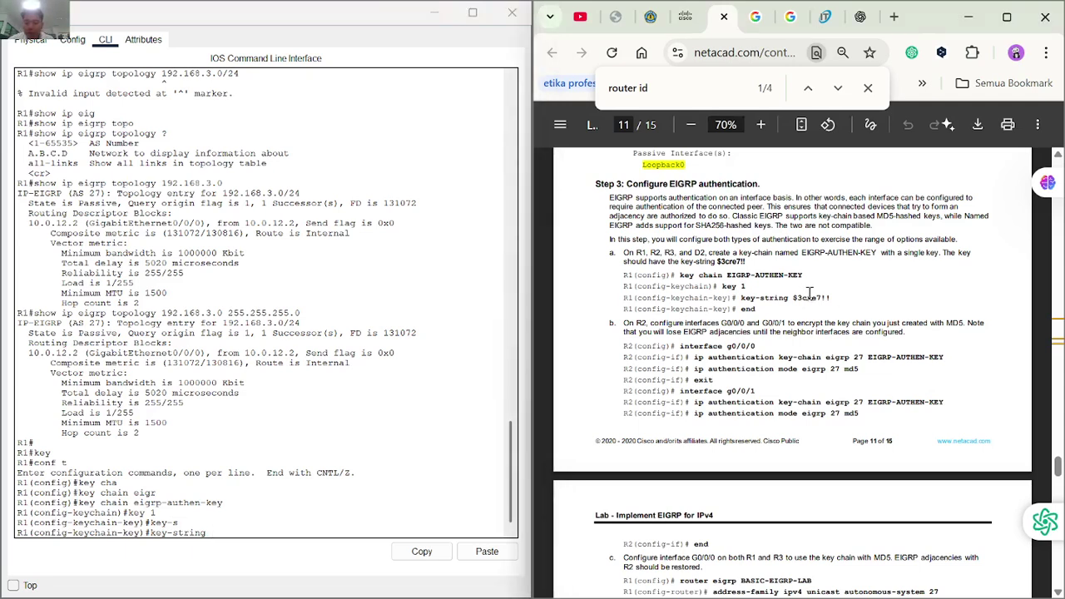
pyautogui.moveTo(835, 295); pyautogui.dragTo(797, 299)
pyautogui.press('super+c')
pyautogui.rightClick(283, 535)
pyautogui.click(316, 560)
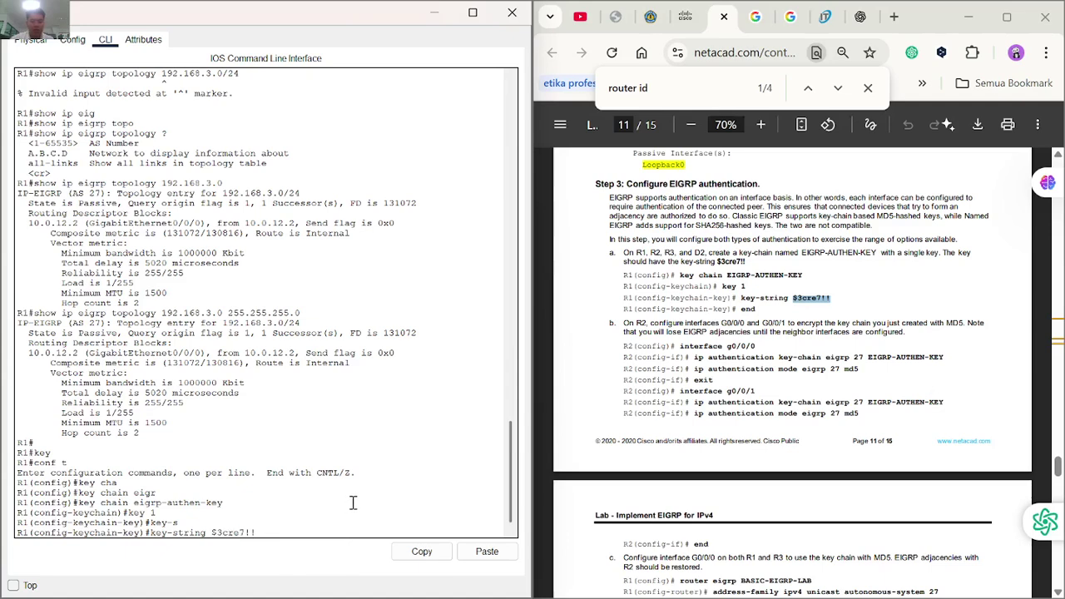
pyautogui.press('Return')
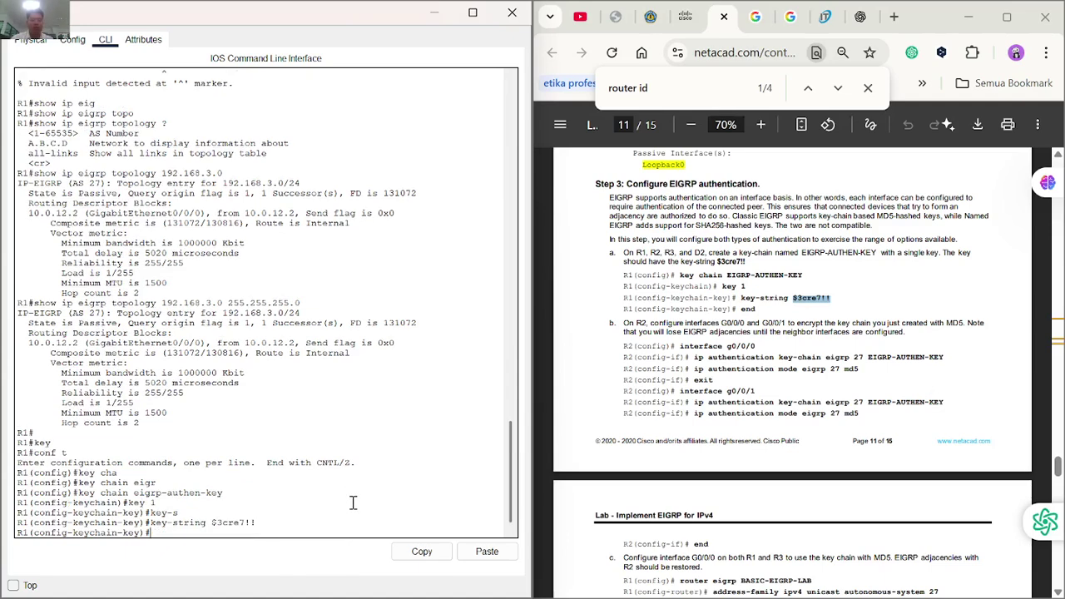
pyautogui.write('end')
pyautogui.press('Return')
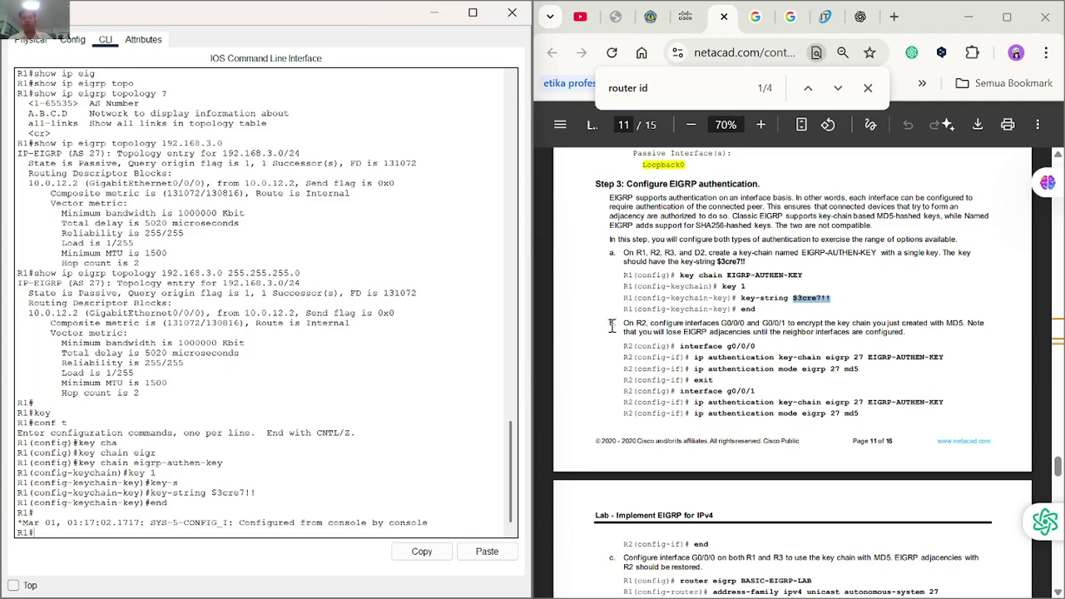
# Close R1, open R2's CLI beside the lab guide, and save its running configuration to the startup configuration.
pyautogui.click(511, 12)
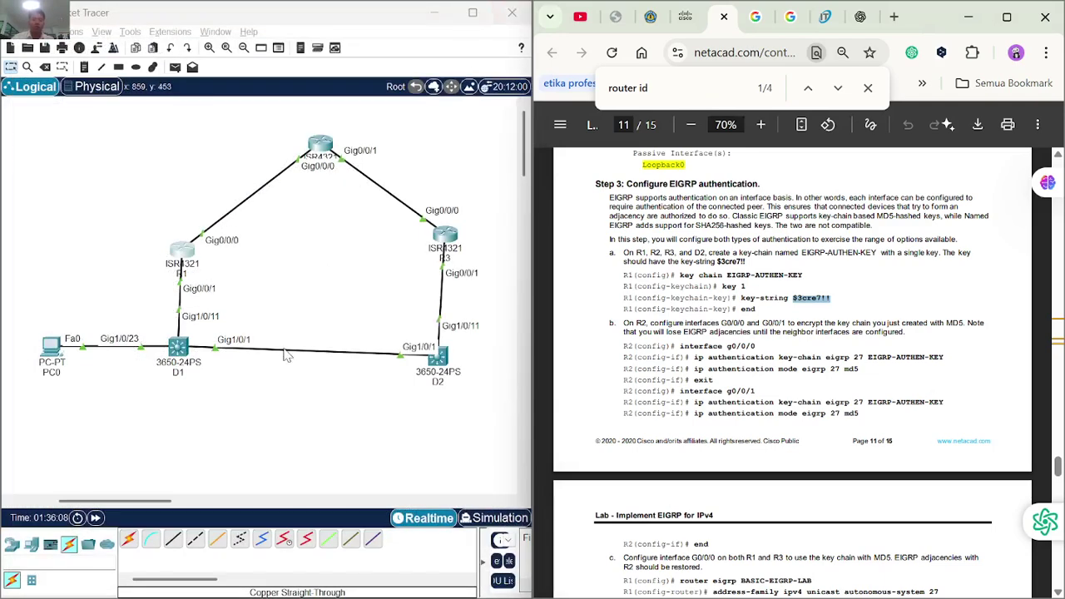
pyautogui.click(321, 146)
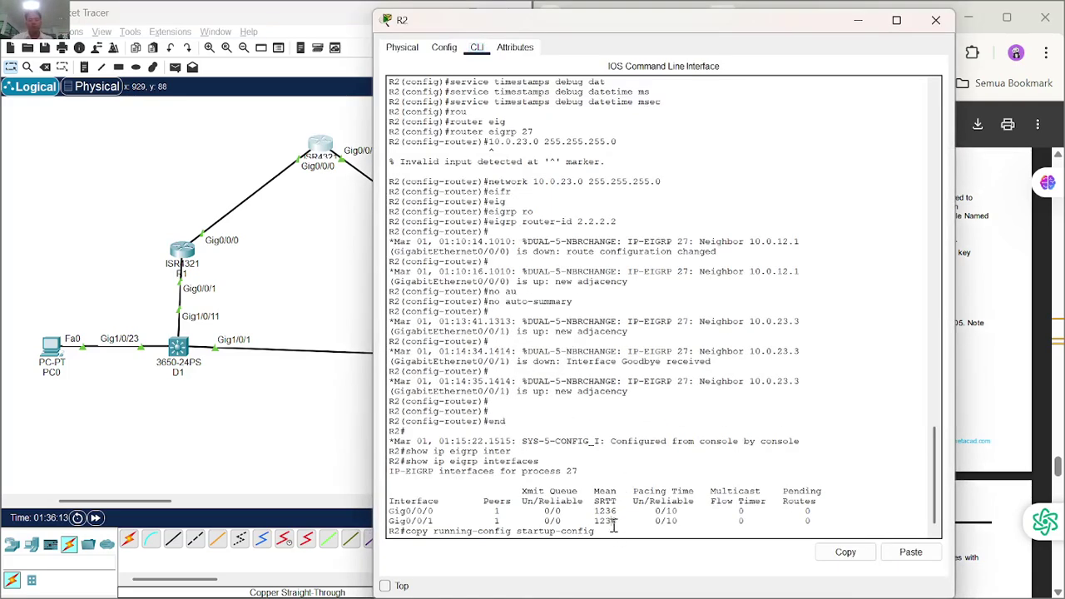
pyautogui.press('Return')
pyautogui.press('Return')
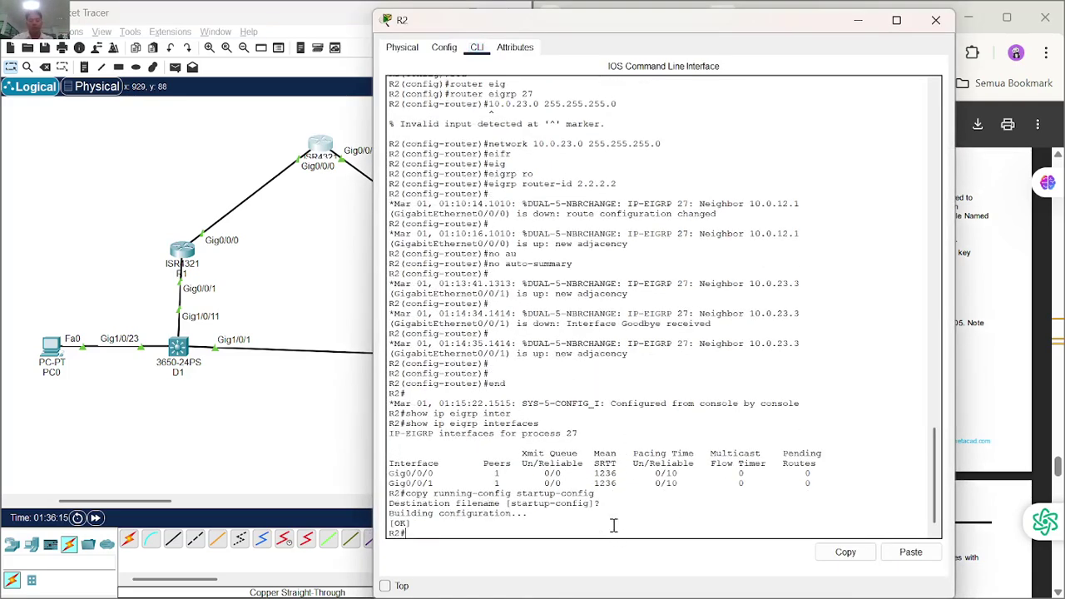
pyautogui.press('super+Left')
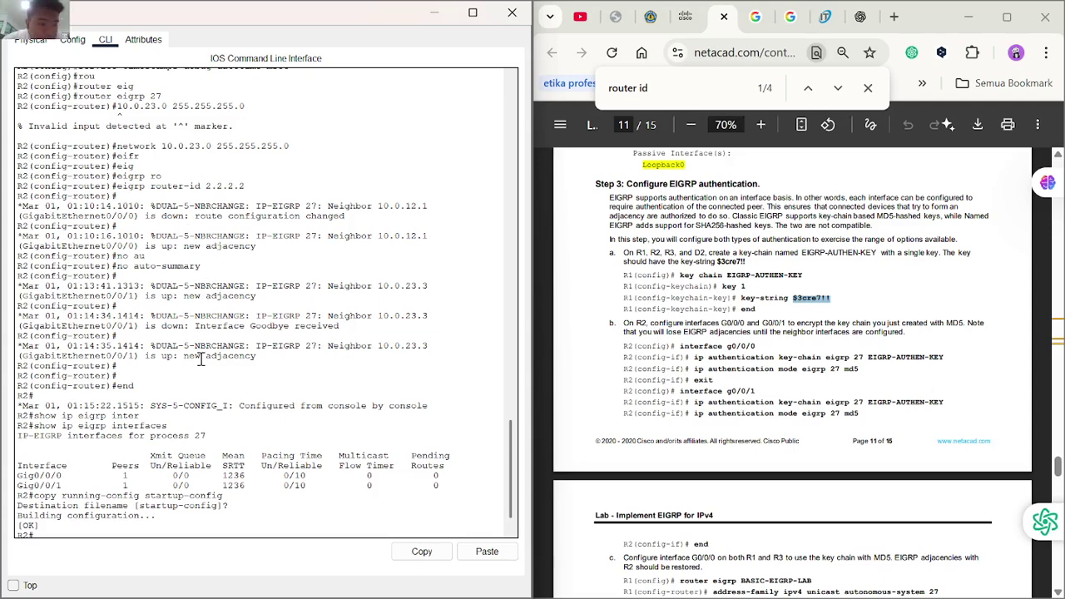
# Review R2's CLI history for its EIGRP 27 network, router ID and neighbor adjacency entries.
pyautogui.scroll(4, 173, 421)
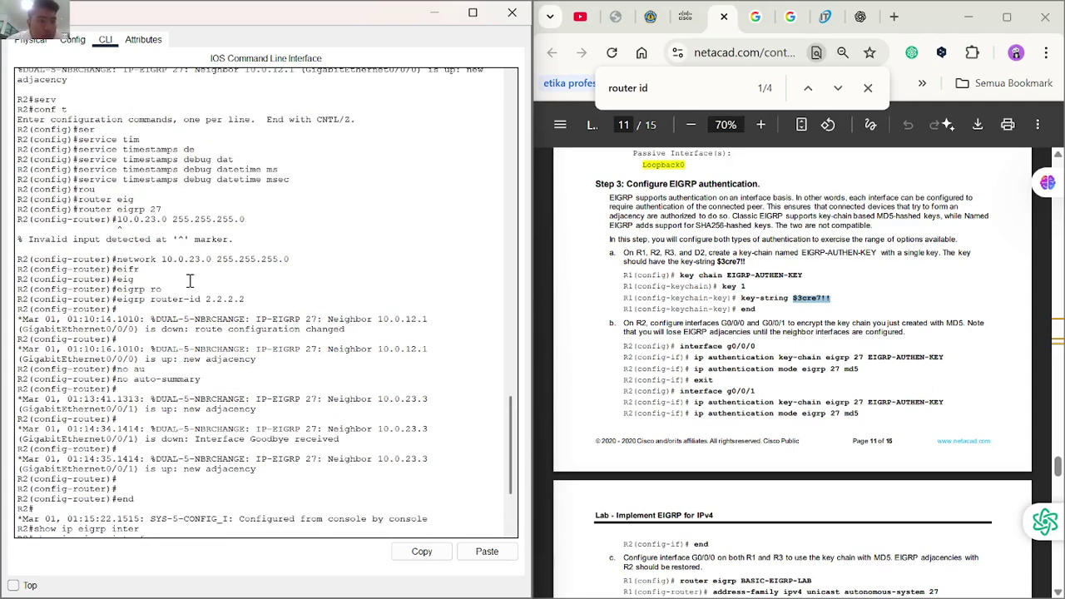
pyautogui.scroll(-1, 189, 248)
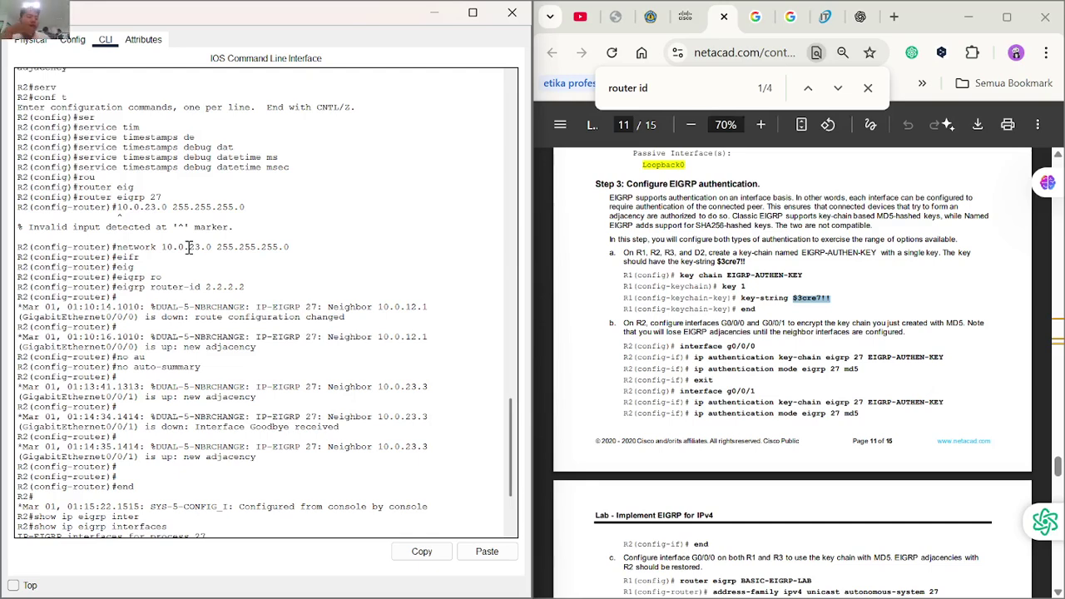
pyautogui.scroll(-5, 190, 248)
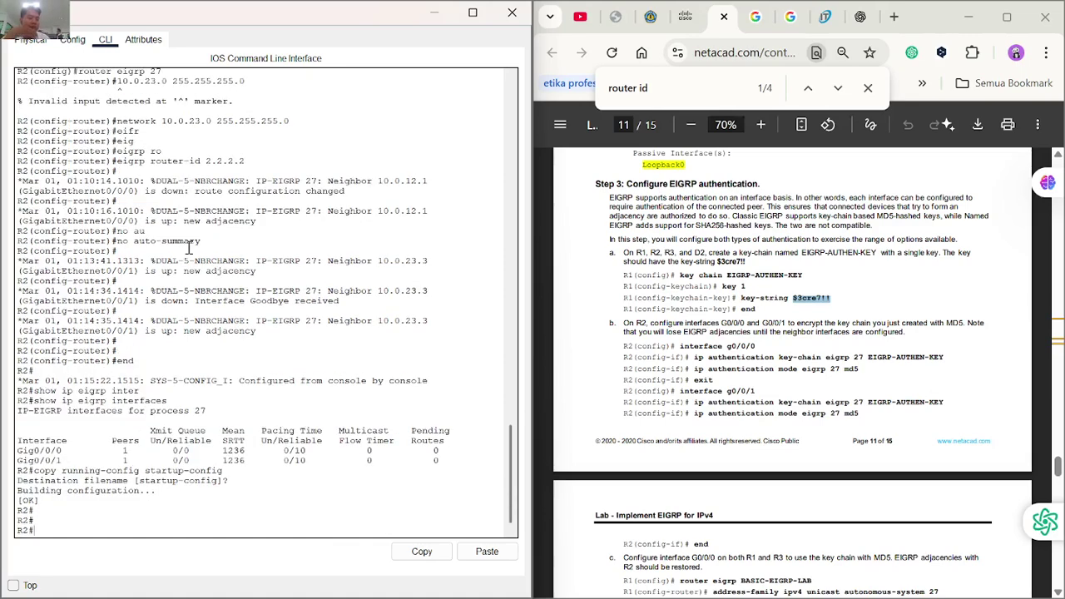
pyautogui.scroll(10, 160, 332)
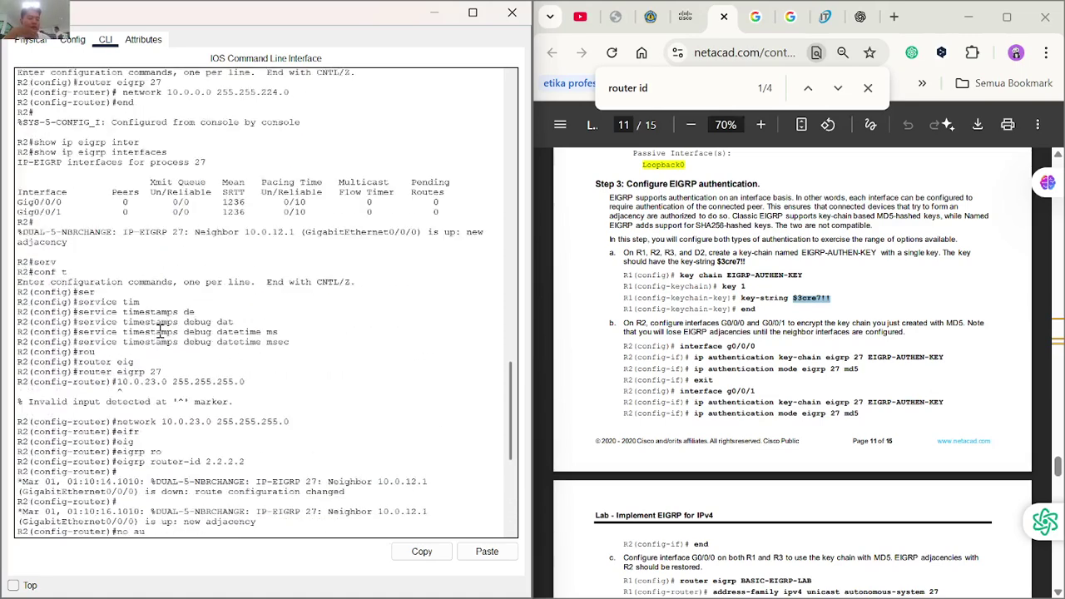
pyautogui.scroll(7, 161, 331)
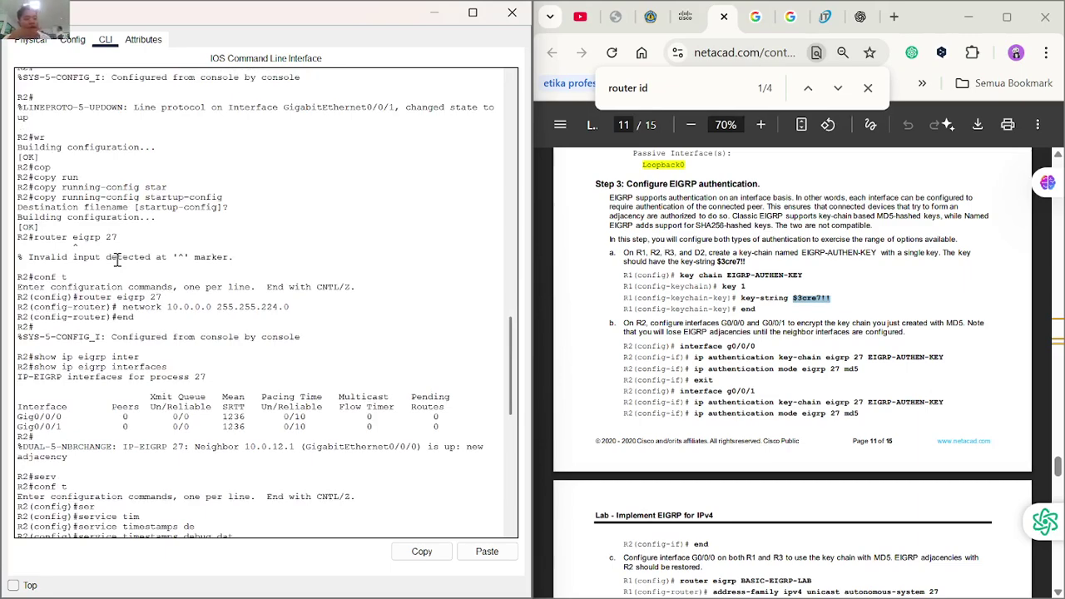
pyautogui.scroll(-17, 116, 259)
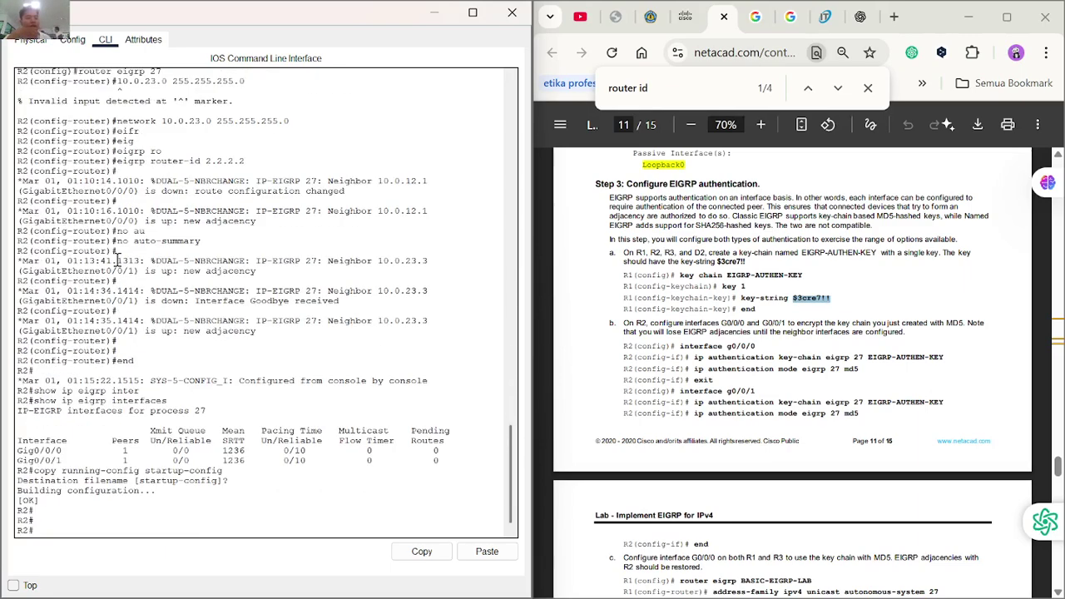
# Reopen R2's CLI from the topology, examine its earlier EIGRP network and interface commands, and return to the topology.
pyautogui.click(429, 13)
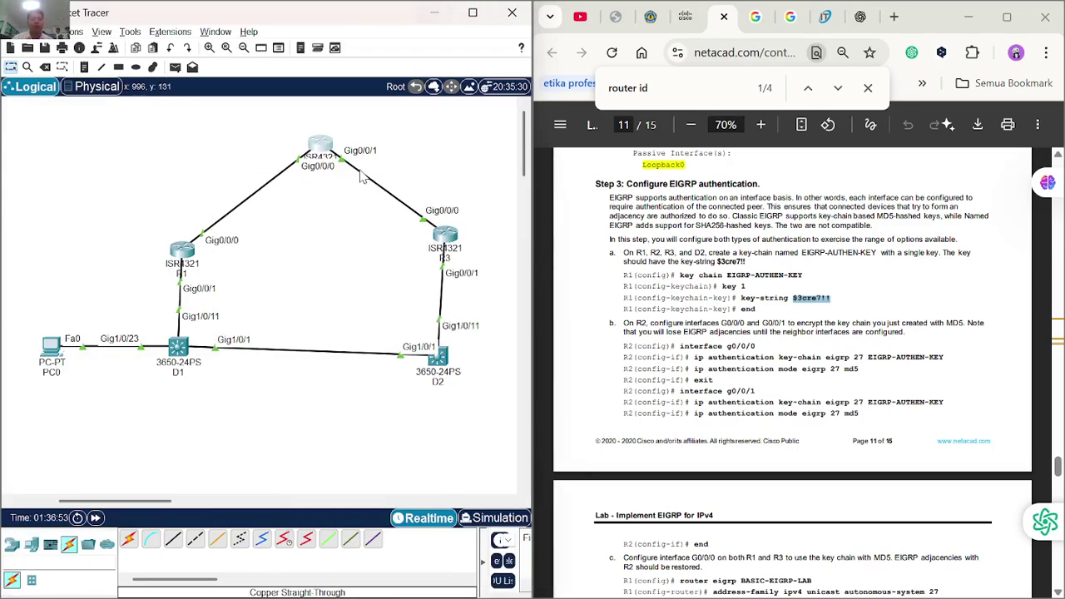
pyautogui.click(318, 146)
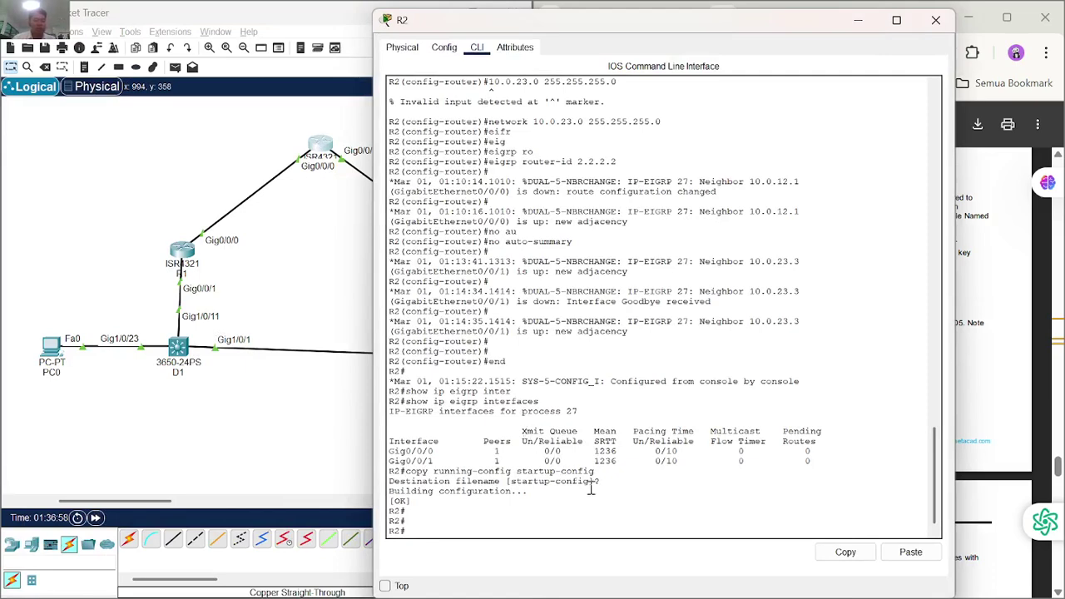
pyautogui.scroll(1, 579, 368)
pyautogui.scroll(2, 579, 369)
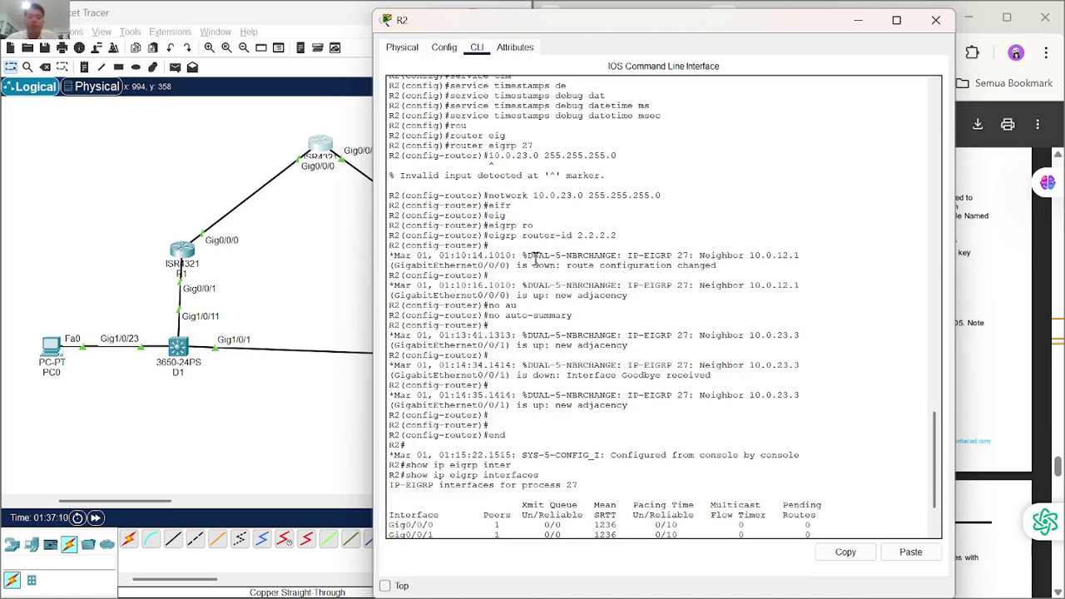
pyautogui.scroll(6, 539, 264)
pyautogui.scroll(5, 537, 260)
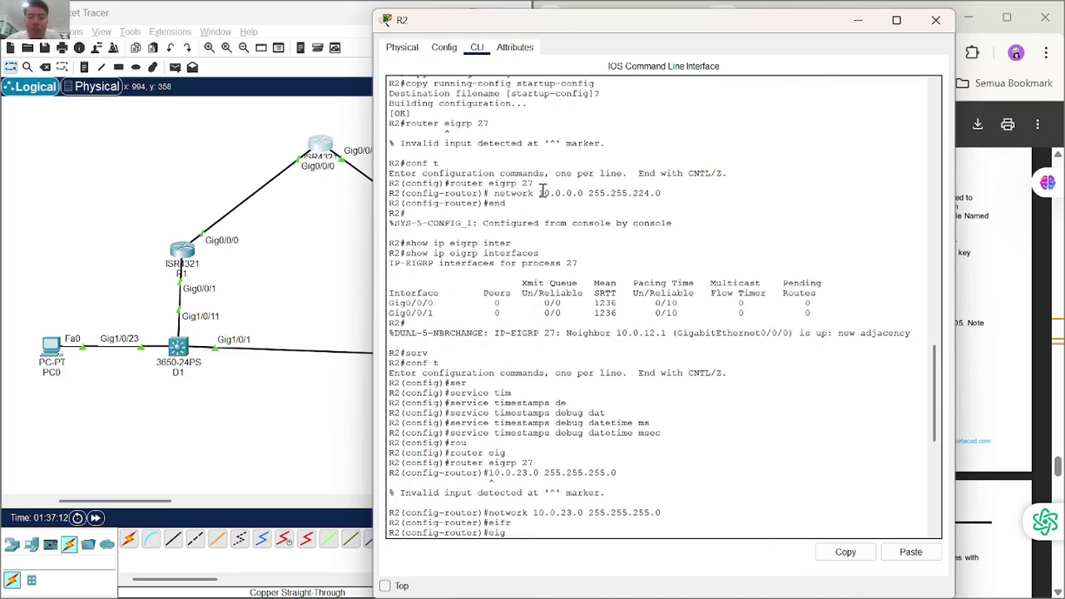
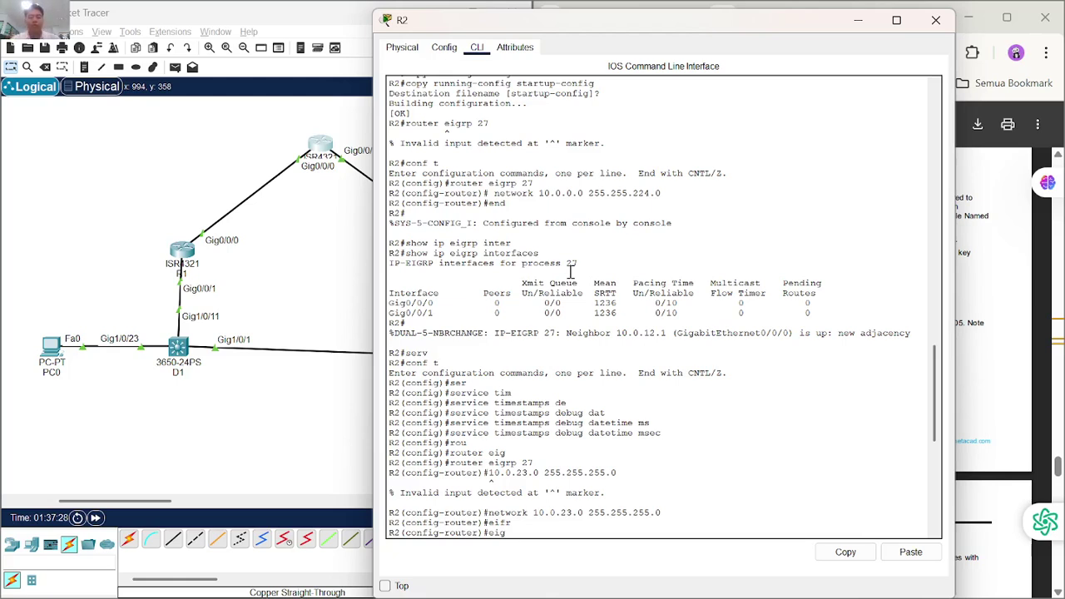
pyautogui.click(330, 283)
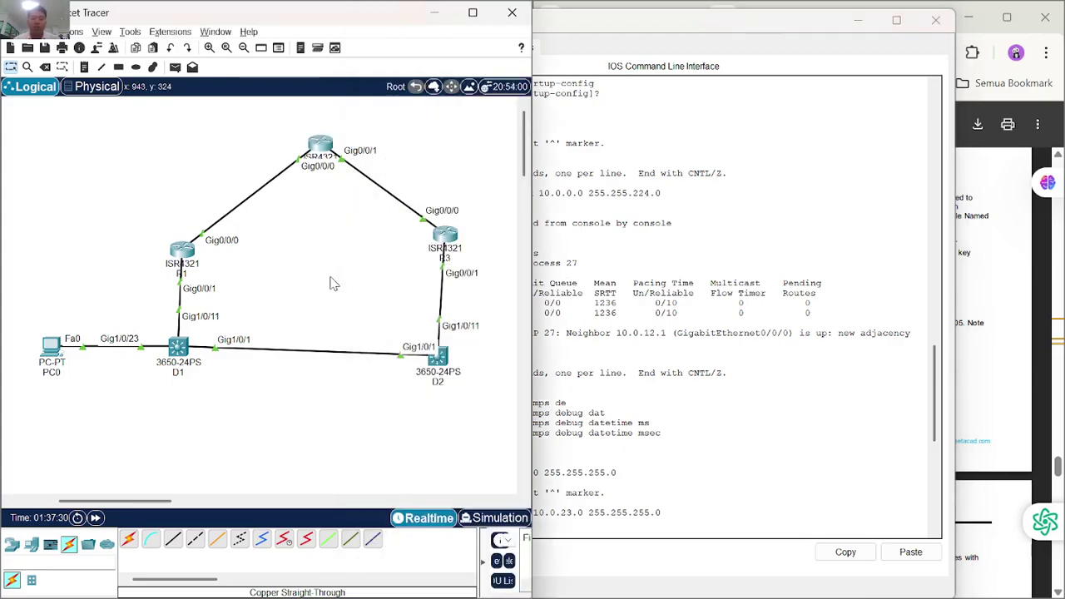
# Examine the lab guide from Part 3's passive-interface steps back to Part 2's classic and Named EIGRP network statements.
pyautogui.click(990, 379)
pyautogui.scroll(10, 991, 378)
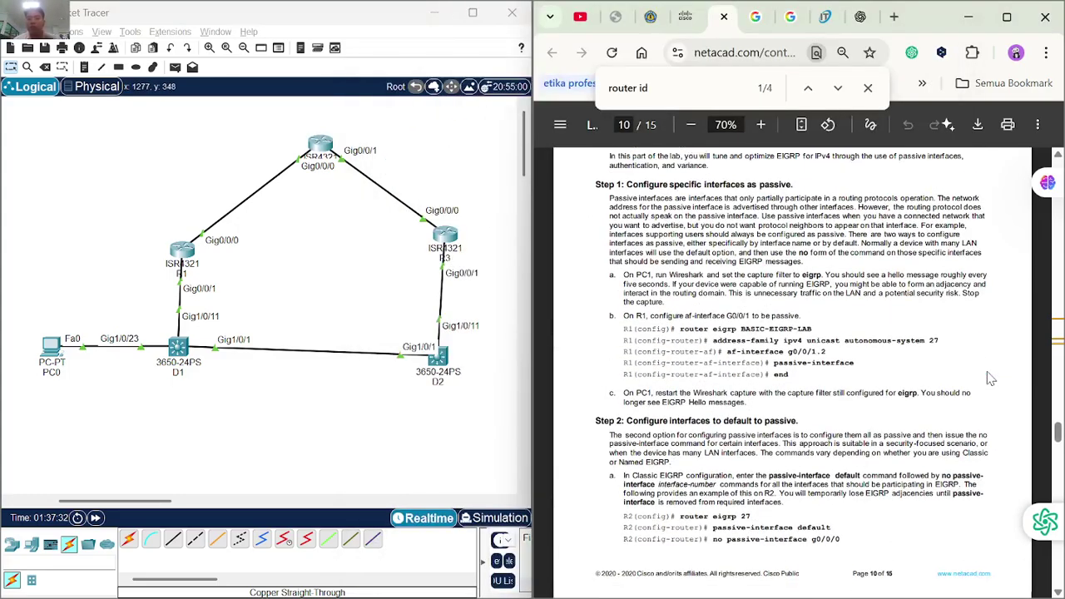
pyautogui.scroll(-1, 891, 350)
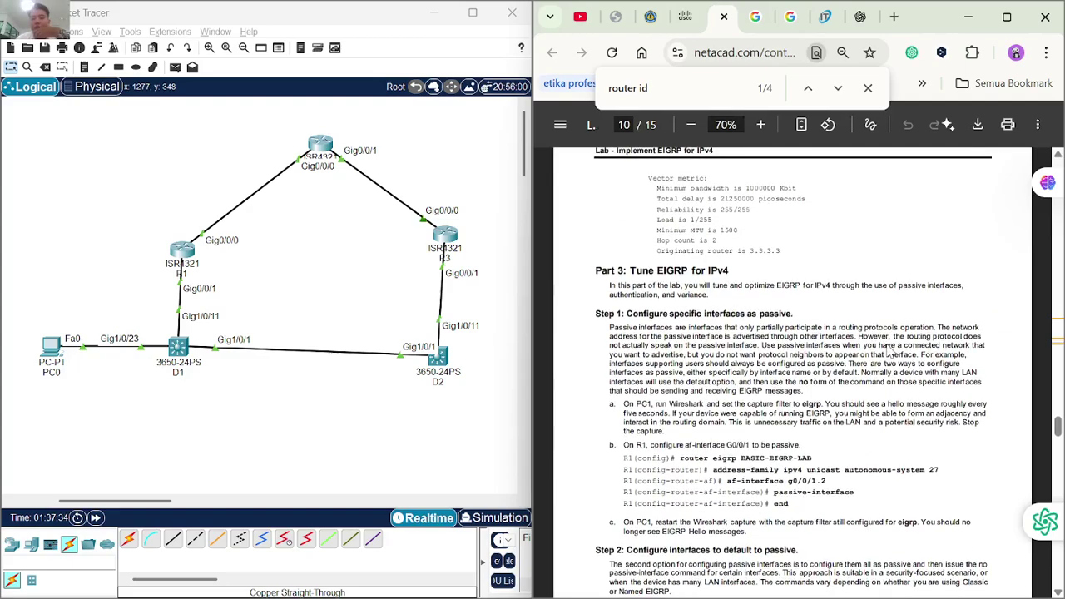
pyautogui.scroll(5, 809, 411)
pyautogui.scroll(-6, 790, 421)
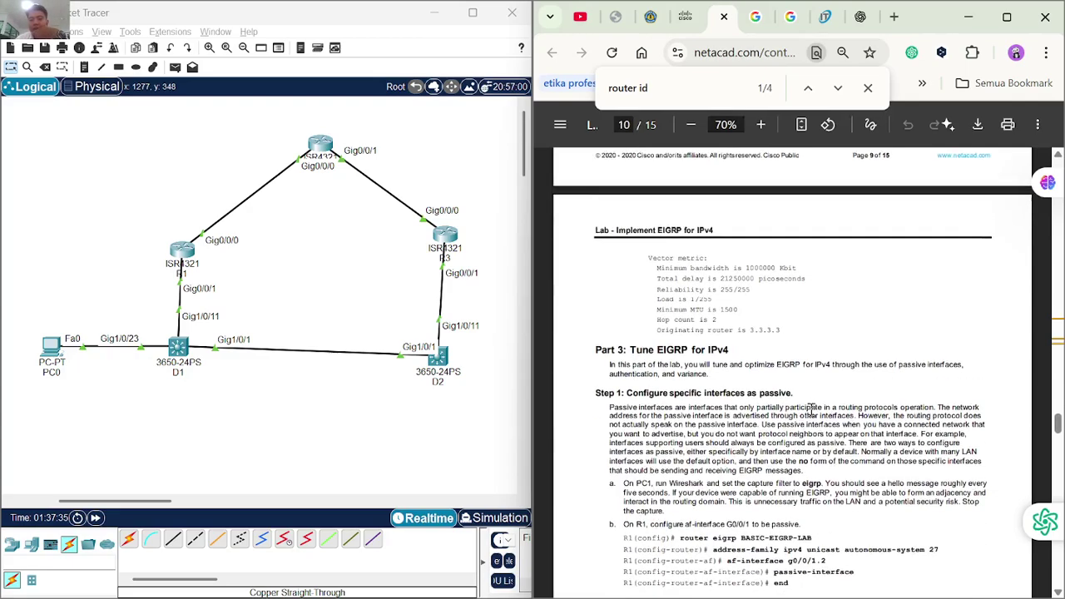
pyautogui.scroll(-3, 788, 423)
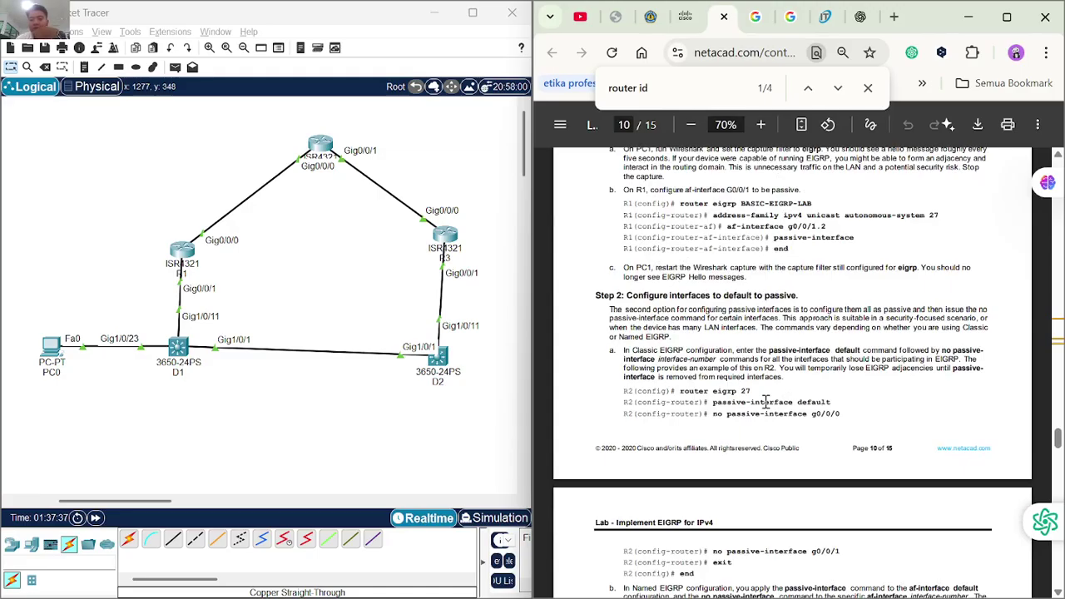
pyautogui.scroll(10, 765, 402)
pyautogui.scroll(15, 766, 402)
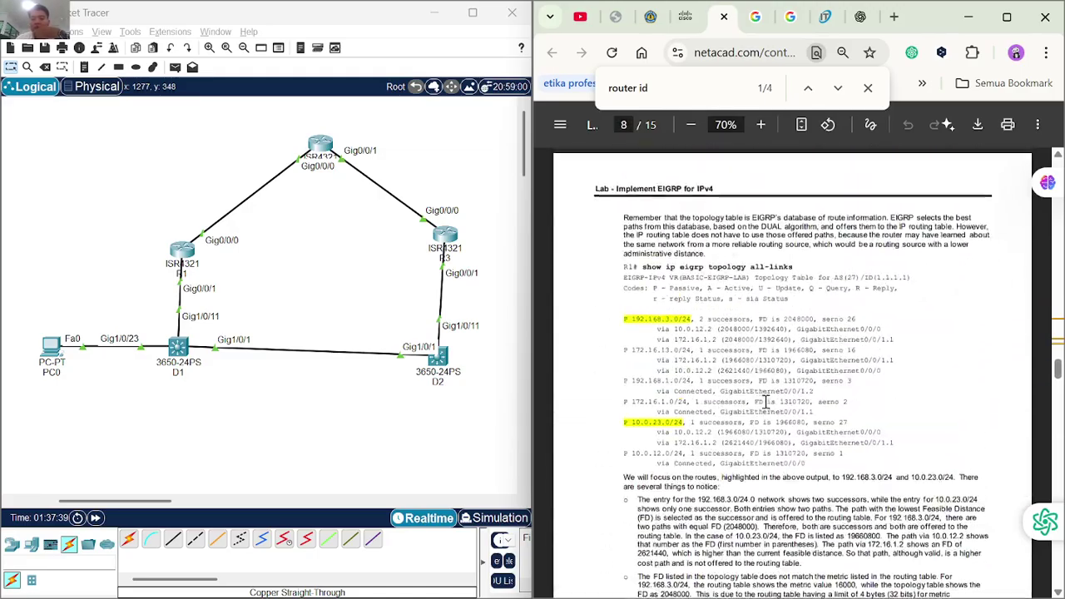
pyautogui.scroll(1, 766, 401)
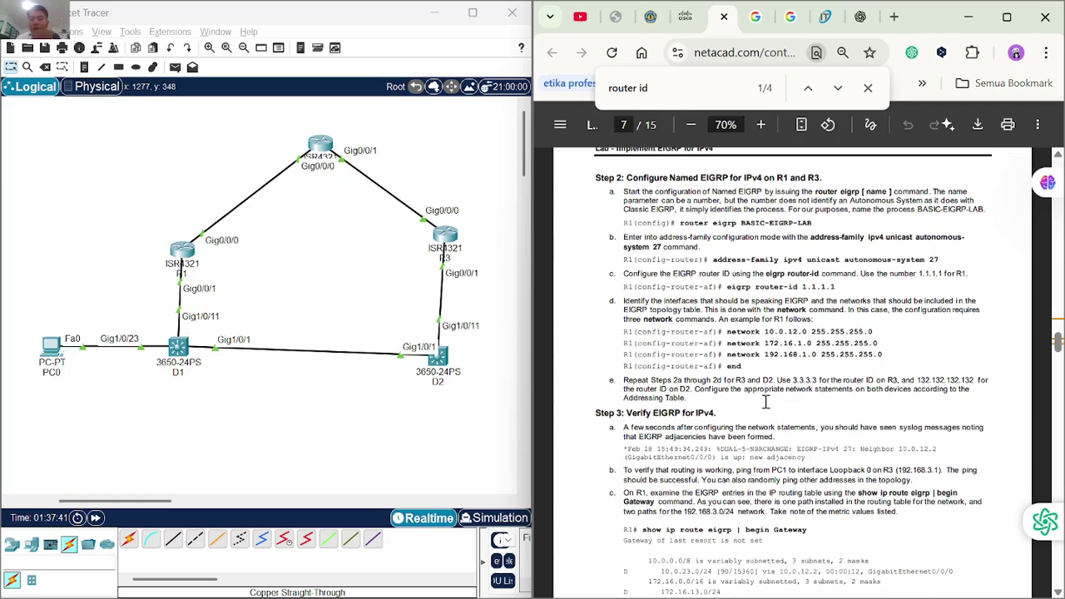
pyautogui.scroll(8, 747, 370)
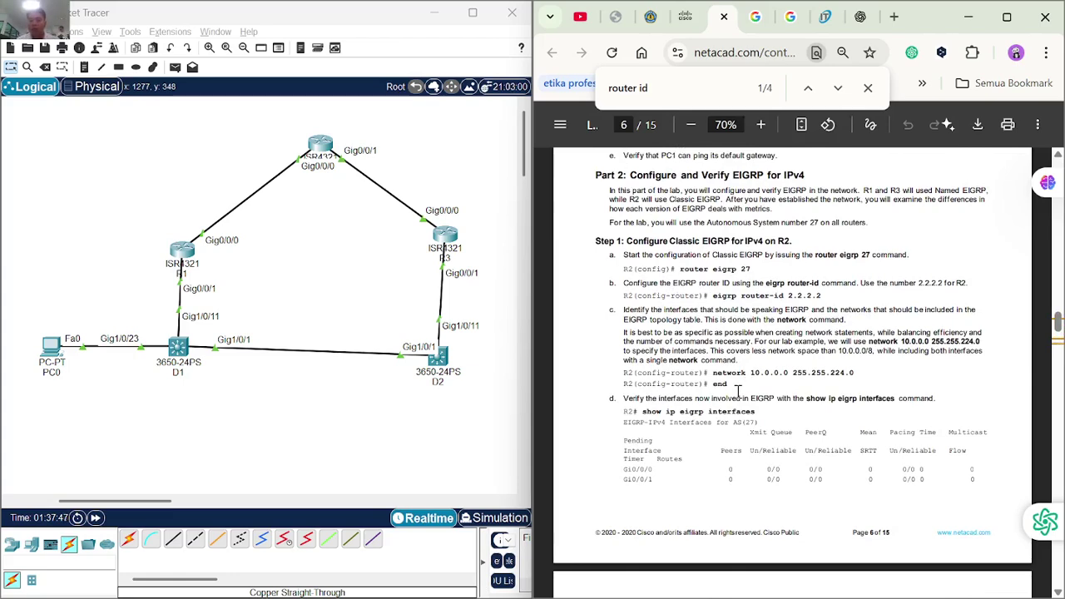
pyautogui.scroll(-4, 747, 392)
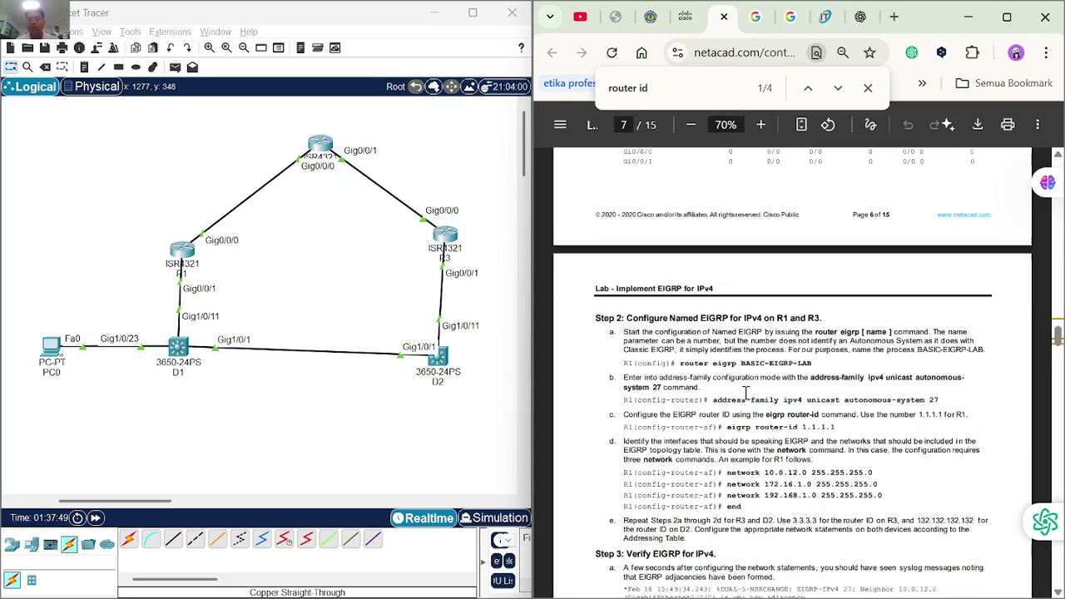
pyautogui.scroll(-3, 747, 392)
# Open R2's CLI and enter router configuration mode for EIGRP 27.
pyautogui.click(322, 145)
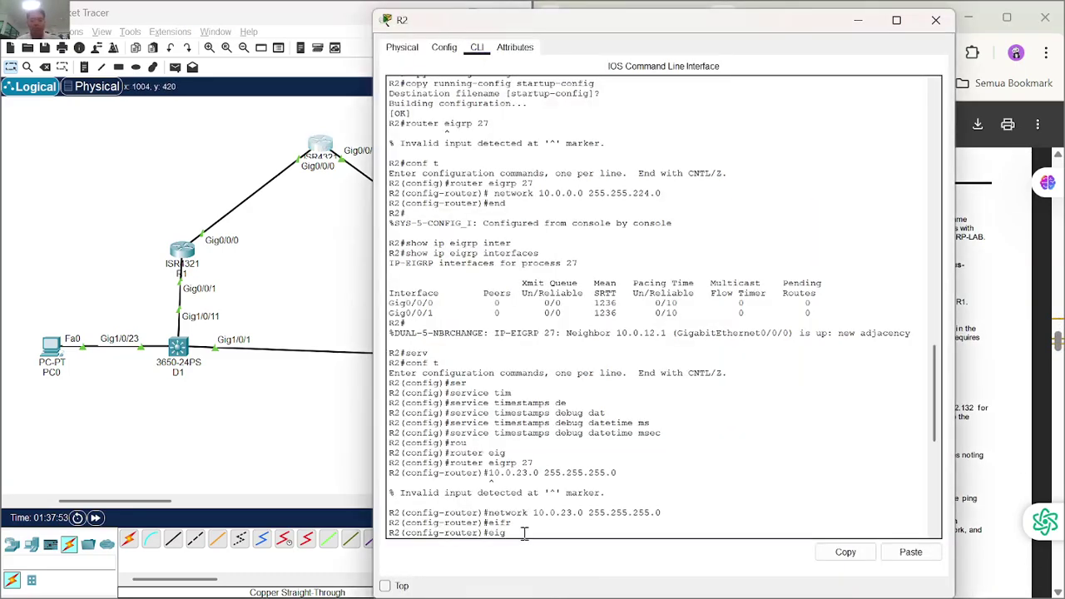
pyautogui.write('conf t')
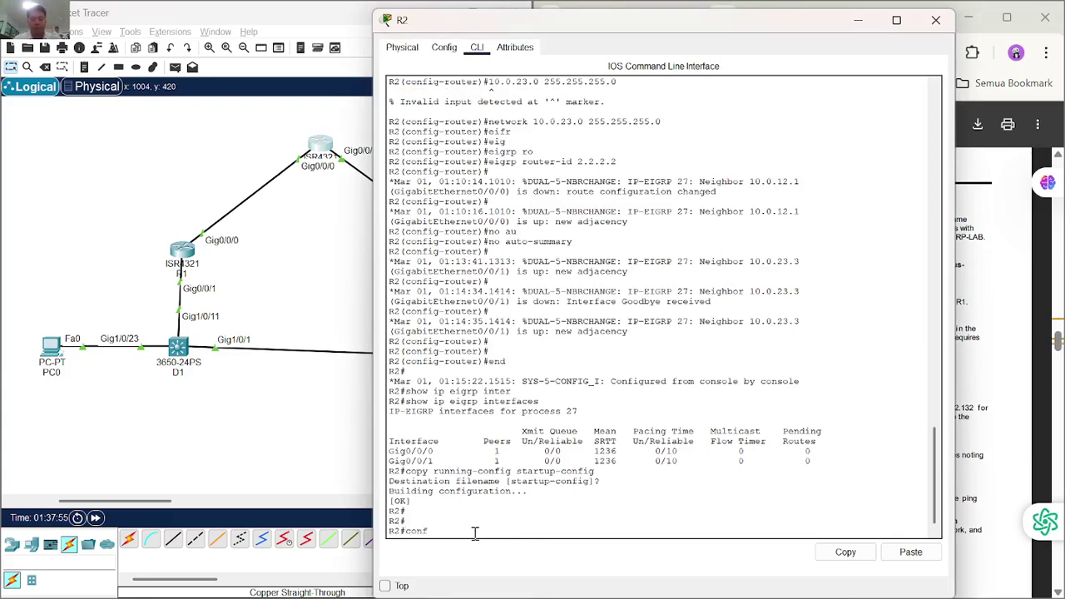
pyautogui.press('Return')
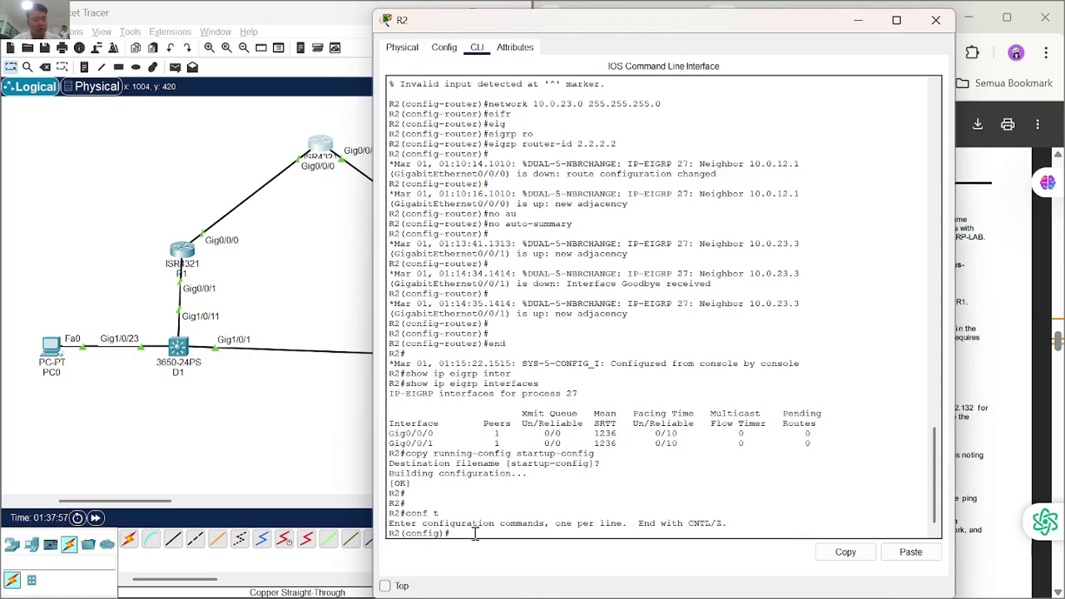
pyautogui.write('rout')
pyautogui.press('Tab')
pyautogui.write('eigr')
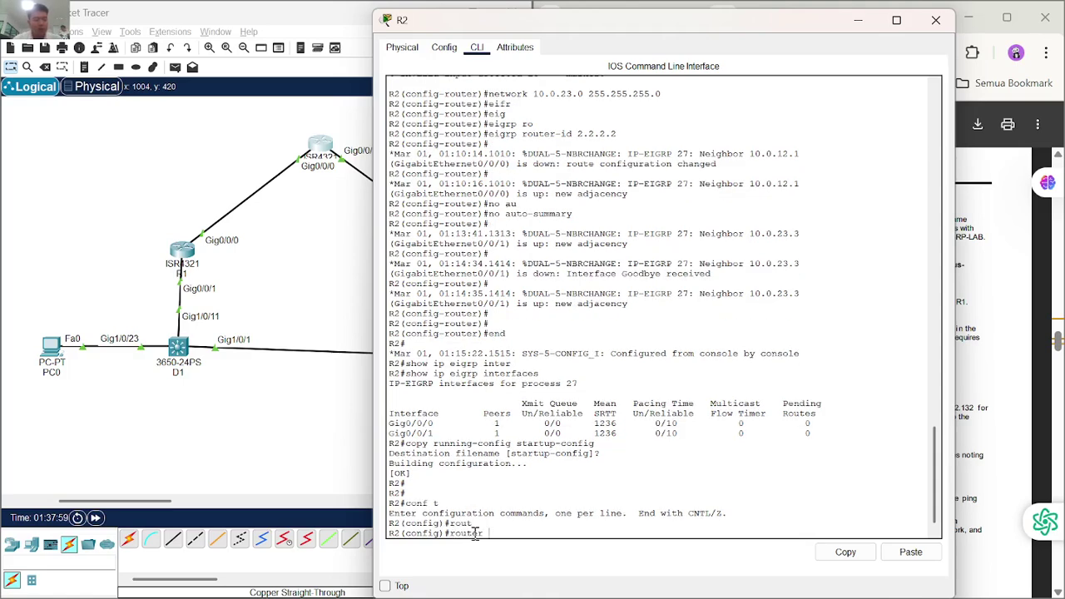
pyautogui.press('Tab')
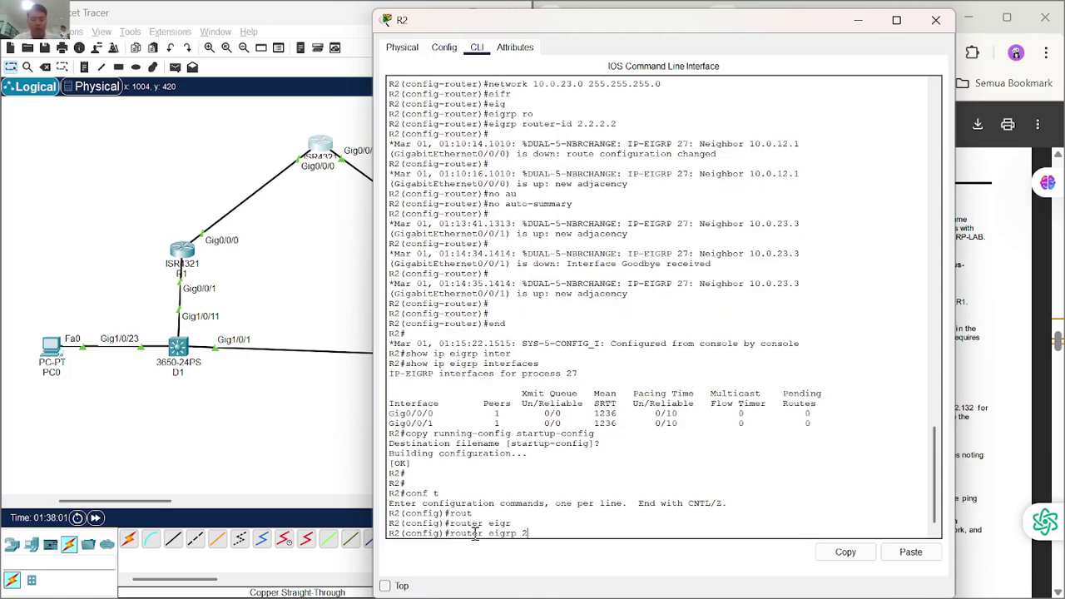
pyautogui.write('27 10')
pyautogui.press('BackSpace')
pyautogui.press('BackSpace')
pyautogui.press('BackSpace')
pyautogui.press('BackSpace')
pyautogui.press('BackSpace')
pyautogui.press('BackSpace')
pyautogui.write('27')
pyautogui.press('Return')
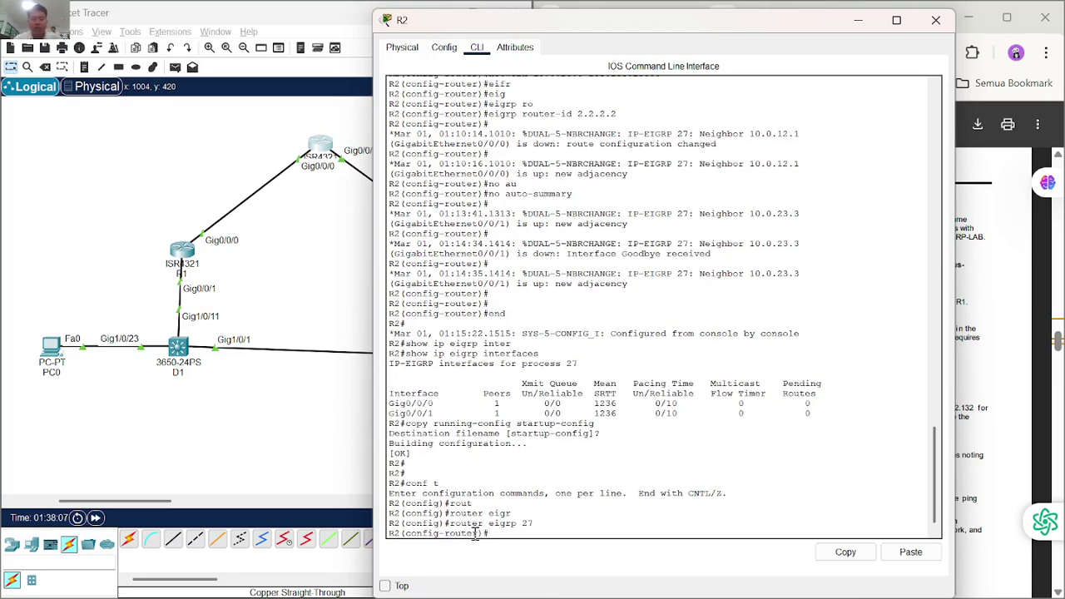
# Add network 10.0.12.0 with mask 255.255.255.0 to R2's EIGRP process and return to privileged mode.
pyautogui.write('net')
pyautogui.press('Tab')
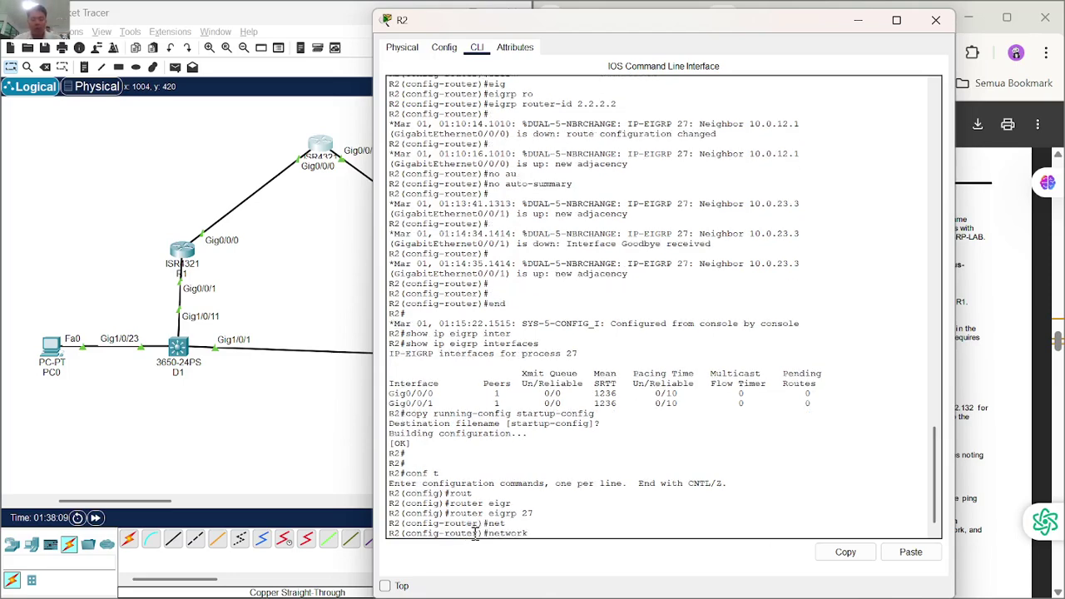
pyautogui.write('10.')
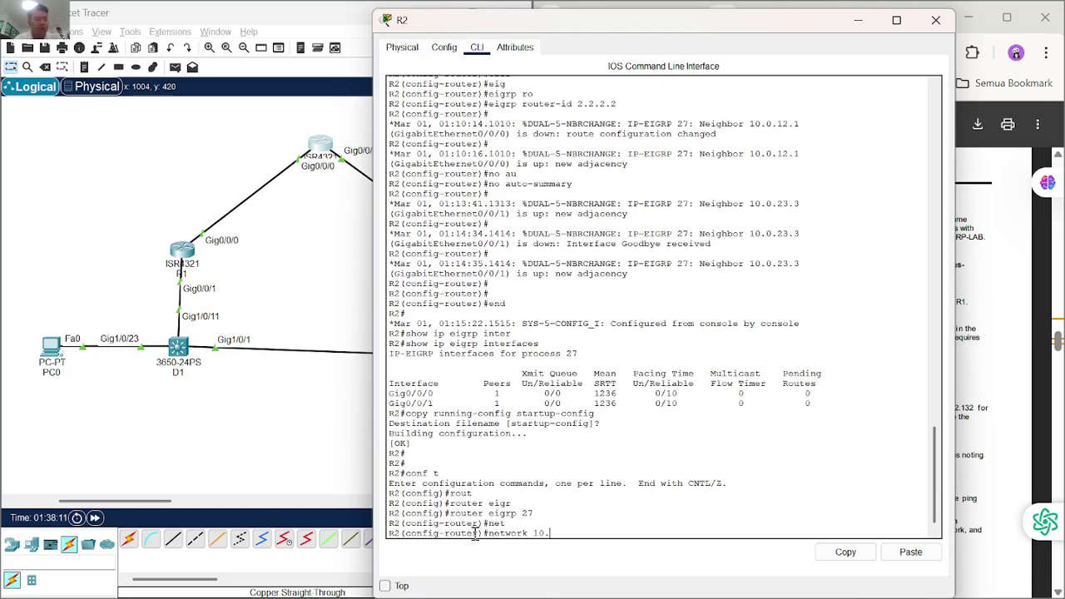
pyautogui.write('0.12.0')
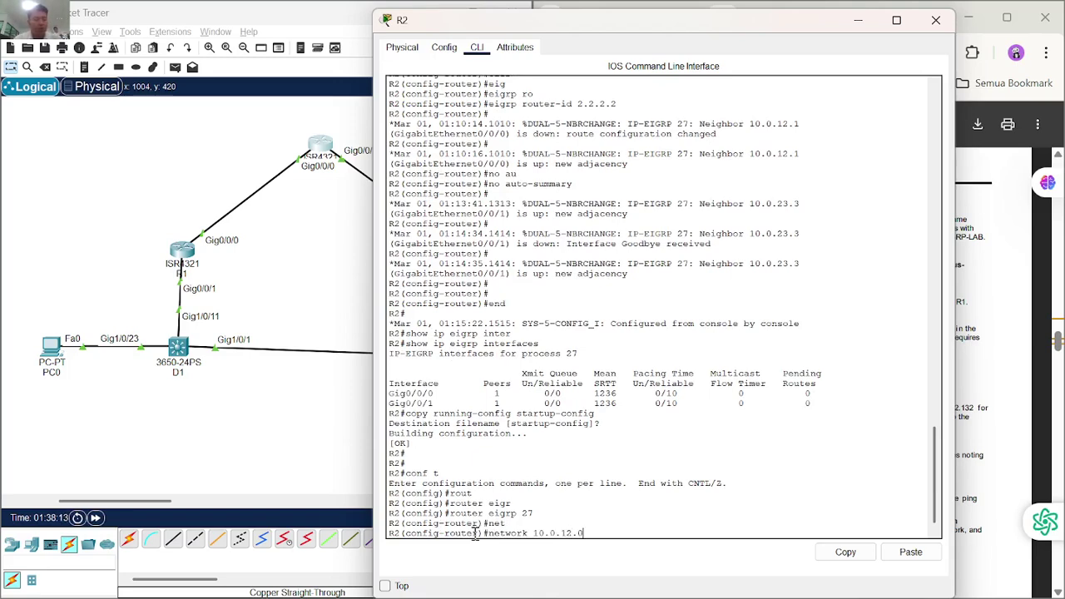
pyautogui.write(' 255.255.255.0')
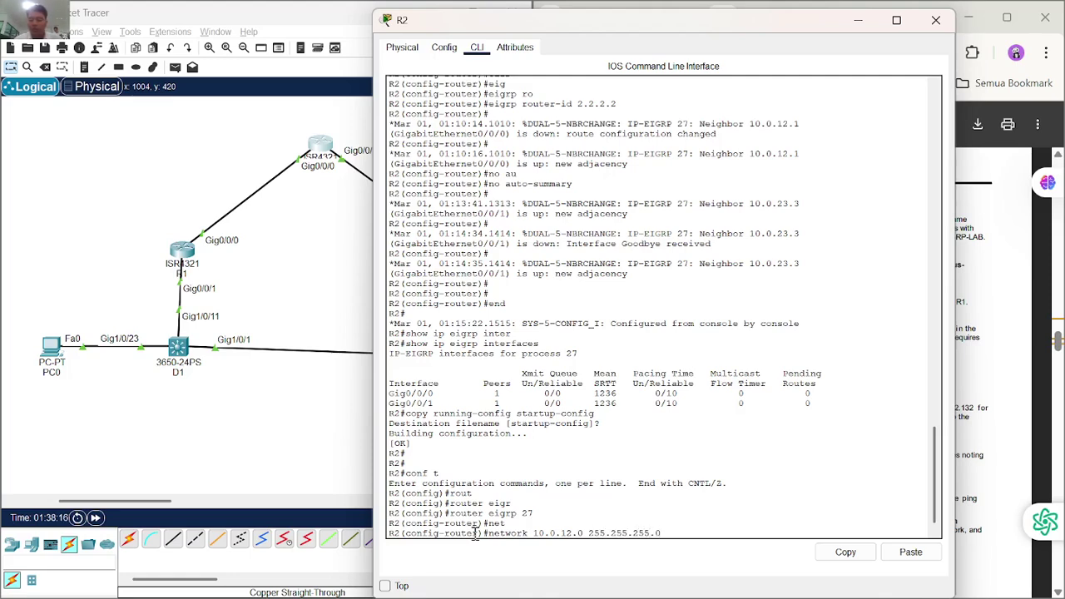
pyautogui.press('Return')
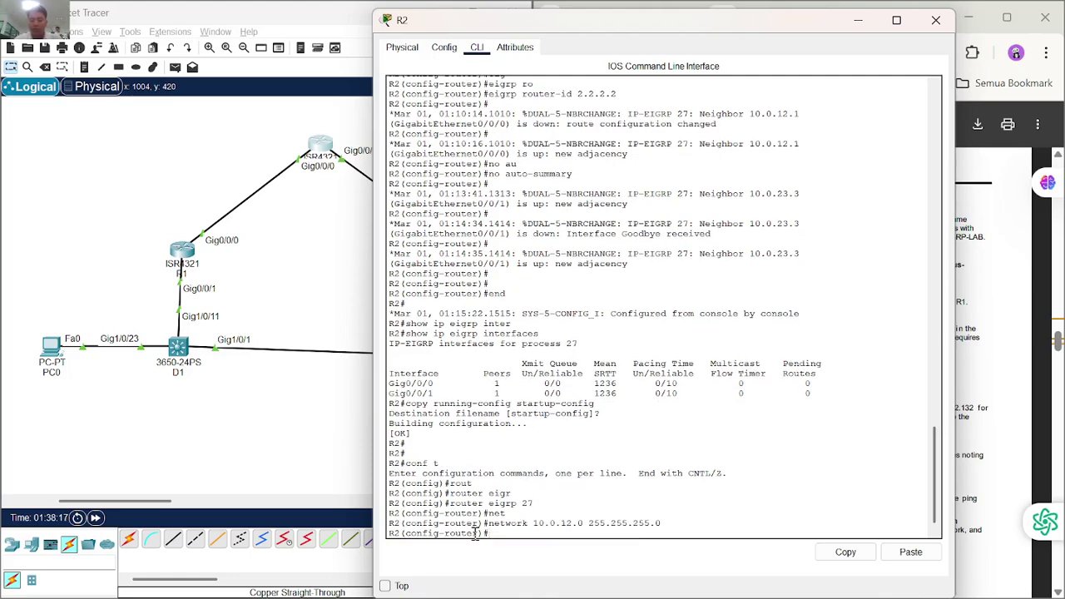
pyautogui.write('end')
pyautogui.press('Return')
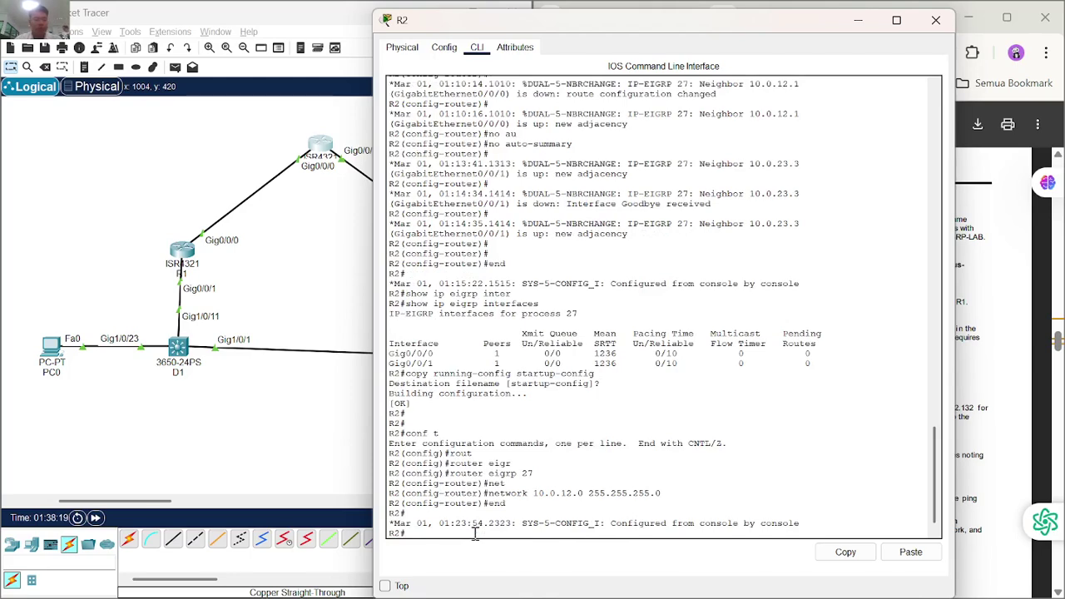
pyautogui.scroll(-1, 472, 516)
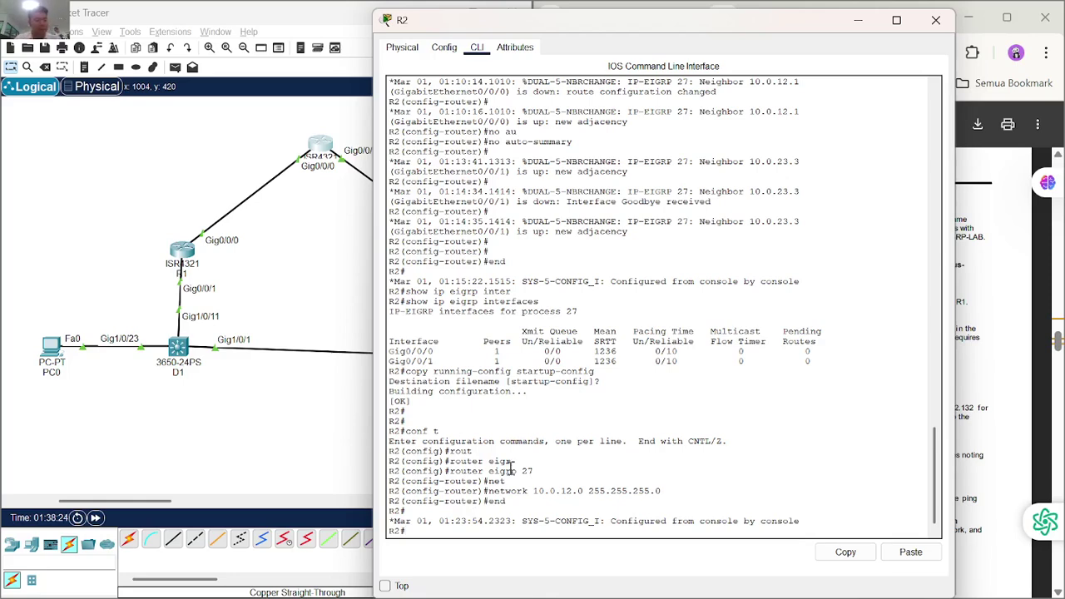
# Return to the lab guide and find Part 3, Step 3 on configuring EIGRP authentication.
pyautogui.hotkey('alt', 'Tab')
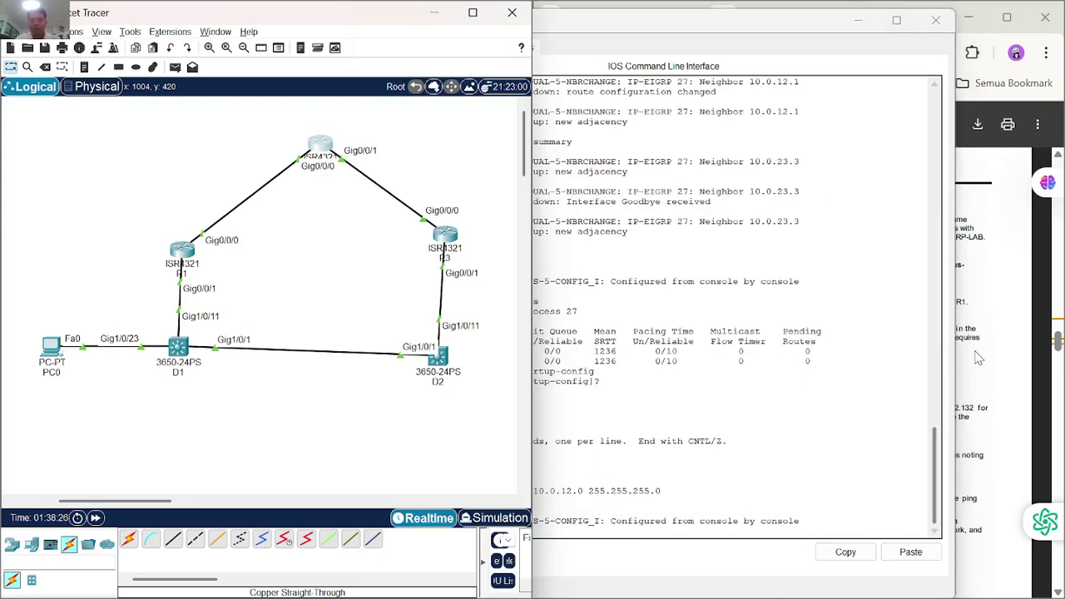
pyautogui.hotkey('alt', 'Tab')
pyautogui.scroll(-1, 733, 378)
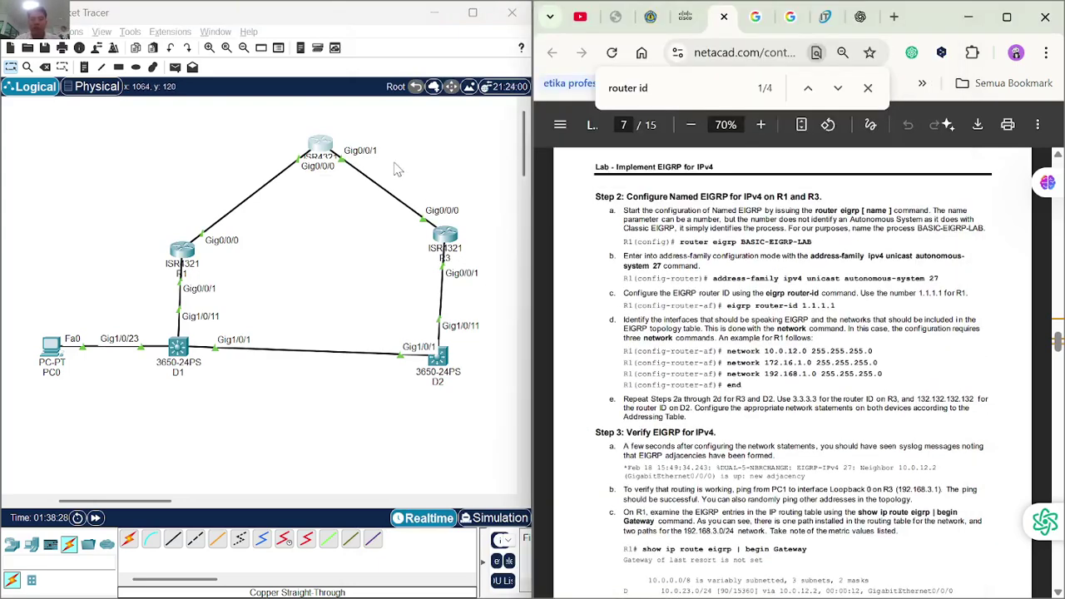
pyautogui.scroll(-20, 835, 439)
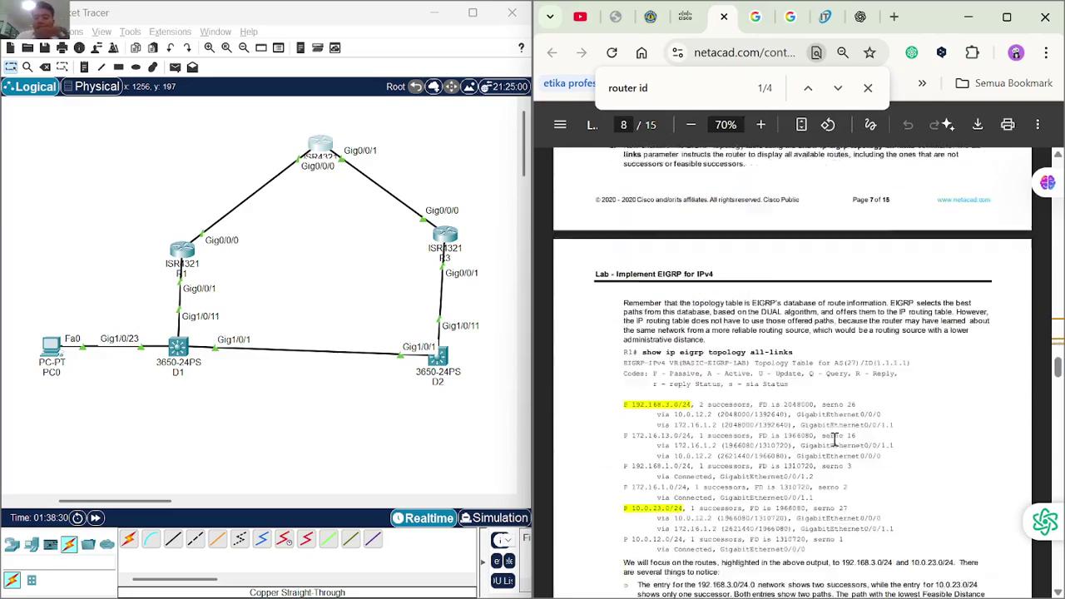
pyautogui.scroll(-10, 835, 439)
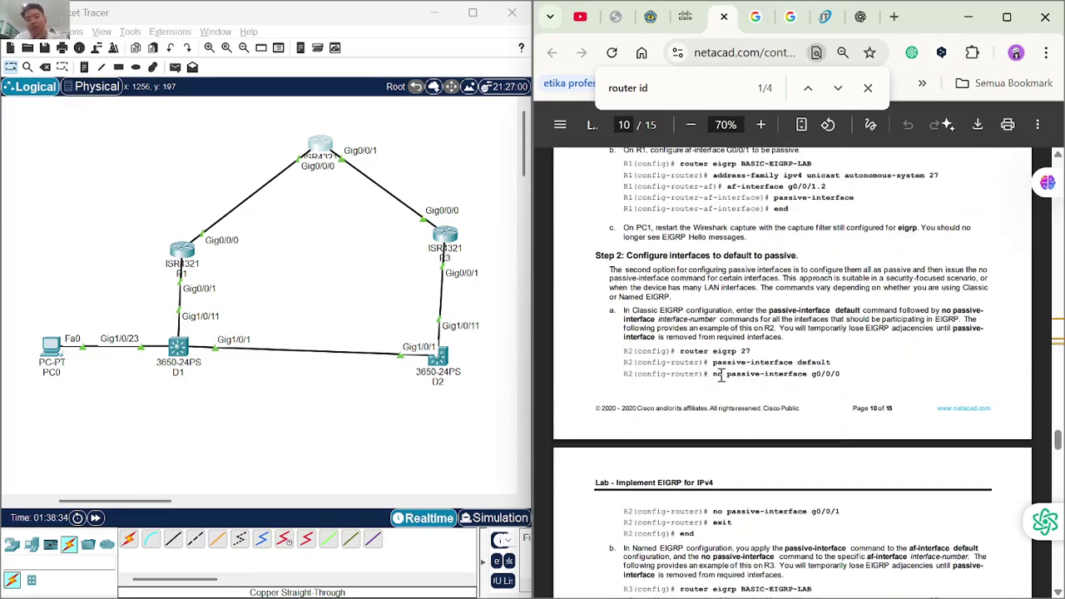
pyautogui.scroll(-4, 739, 452)
pyautogui.scroll(-4, 739, 452)
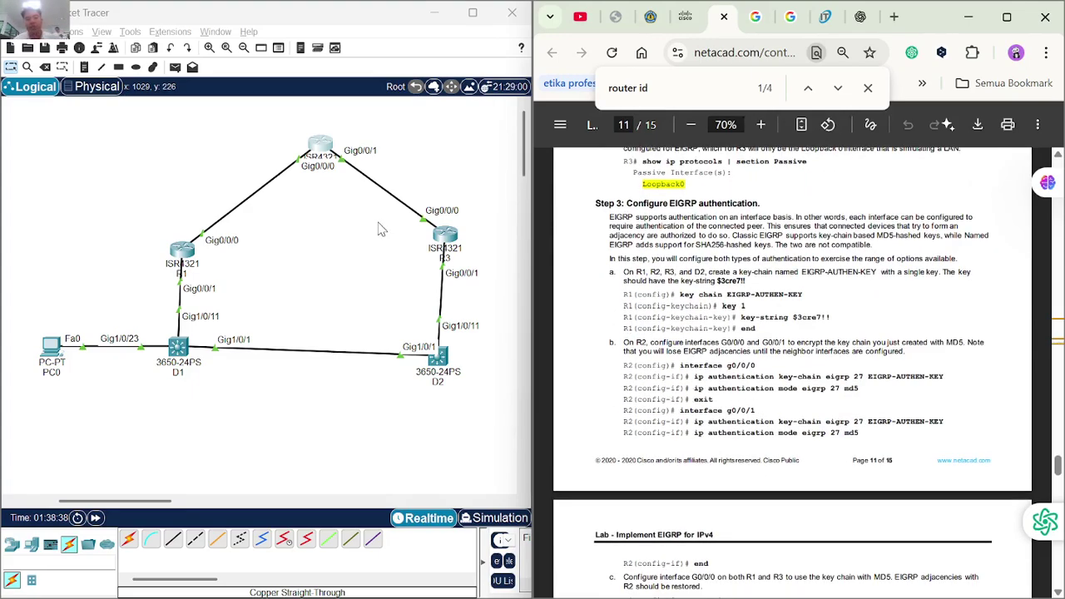
pyautogui.click(320, 144)
pyautogui.hotkey('alt', 'Tab')
pyautogui.hotkey('alt', 'Tab')
pyautogui.hotkey('alt', 'Tab')
pyautogui.hotkey('alt', 'Tab')
pyautogui.hotkey('alt', 'Tab')
pyautogui.hotkey('alt', 'Tab')
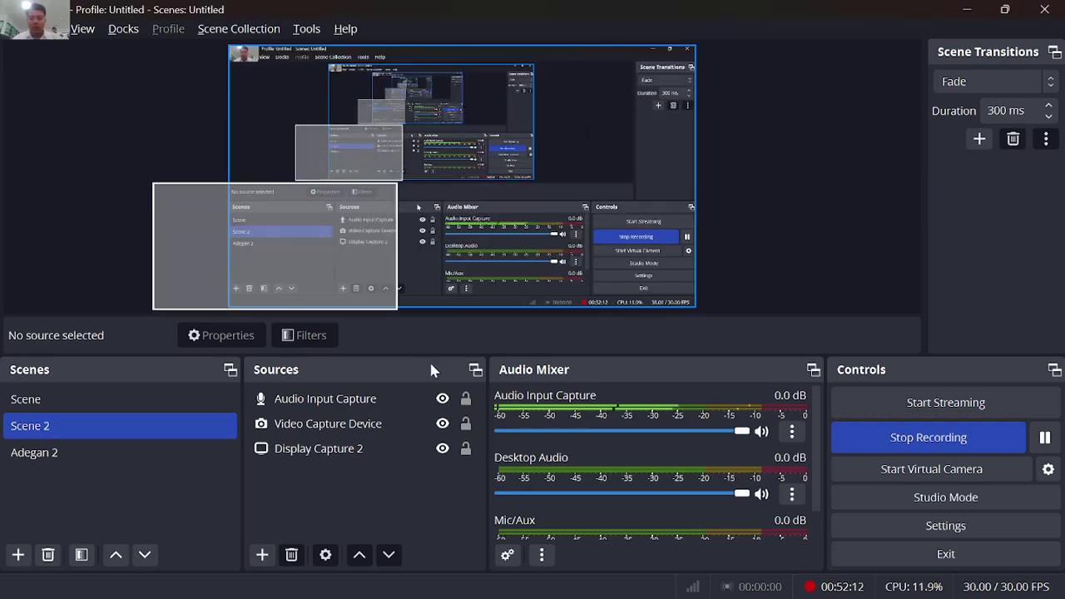
pyautogui.hotkey('alt', 'Tab')
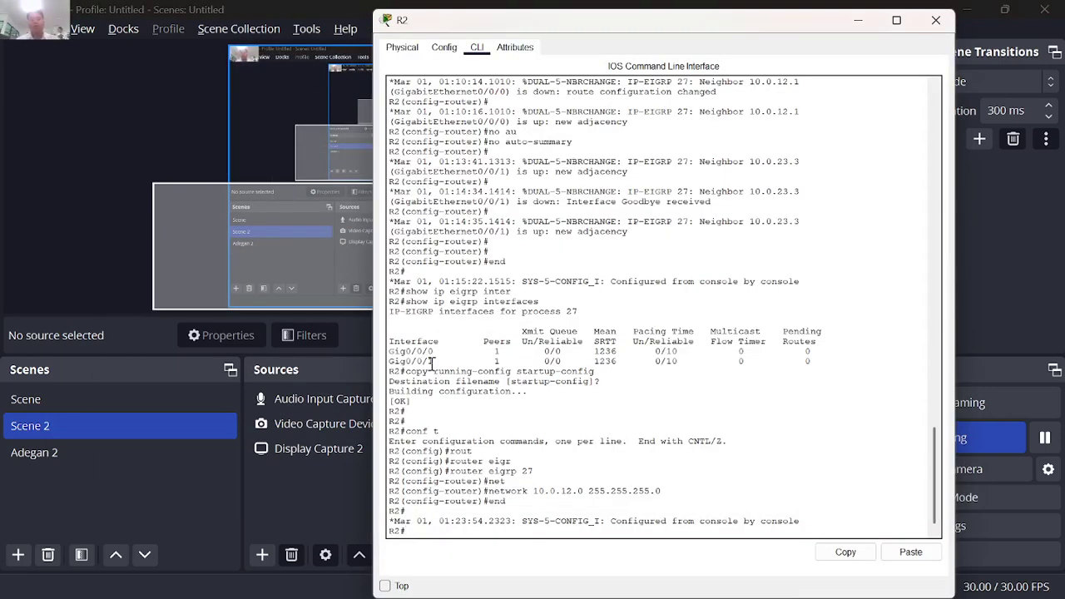
pyautogui.hotkey('alt', 'Tab')
pyautogui.hotkey('alt', 'Tab')
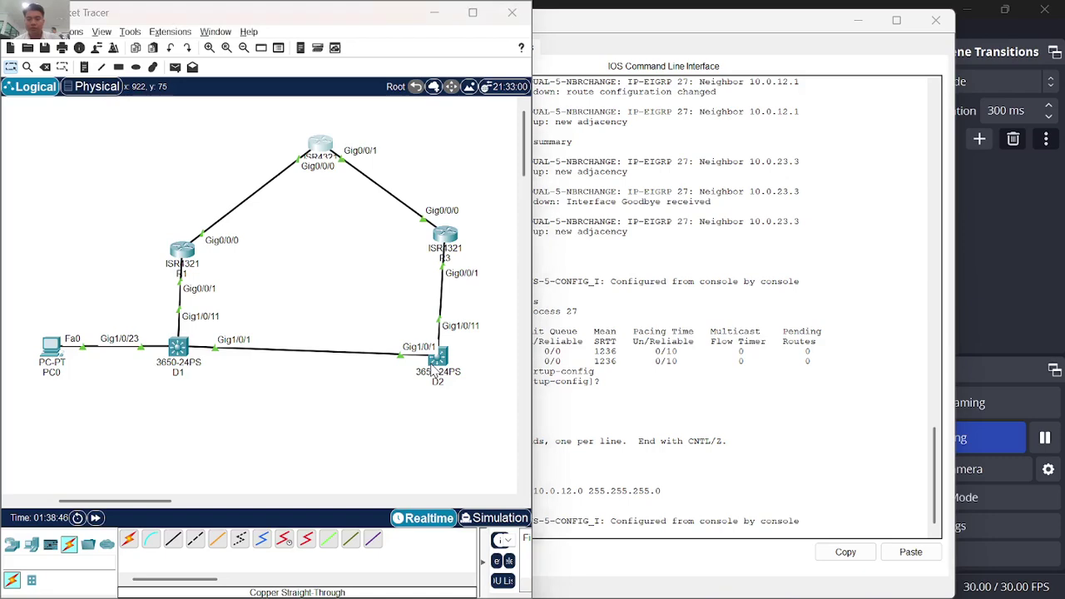
pyautogui.hotkey('alt', 'Tab')
pyautogui.hotkey('alt', 'Tab')
pyautogui.hotkey('alt', 'Tab')
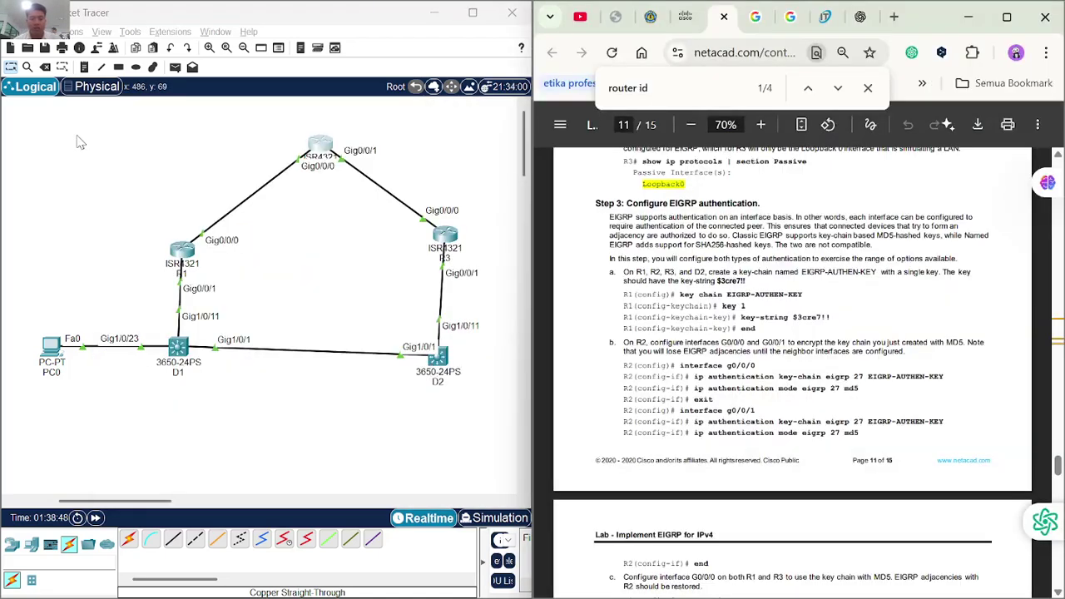
# Reopen R2's CLI beside the lab guide and review the MD5 key-chain authentication commands for interfaces G0/0/0 and G0/0/1.
pyautogui.click(326, 146)
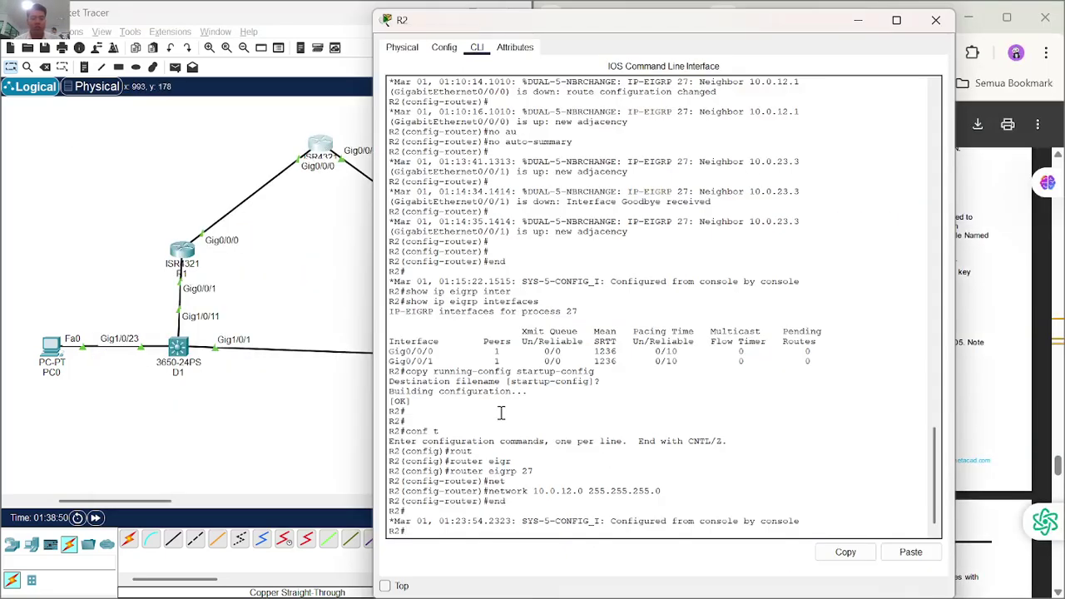
pyautogui.press('super+Left')
pyautogui.click(730, 379)
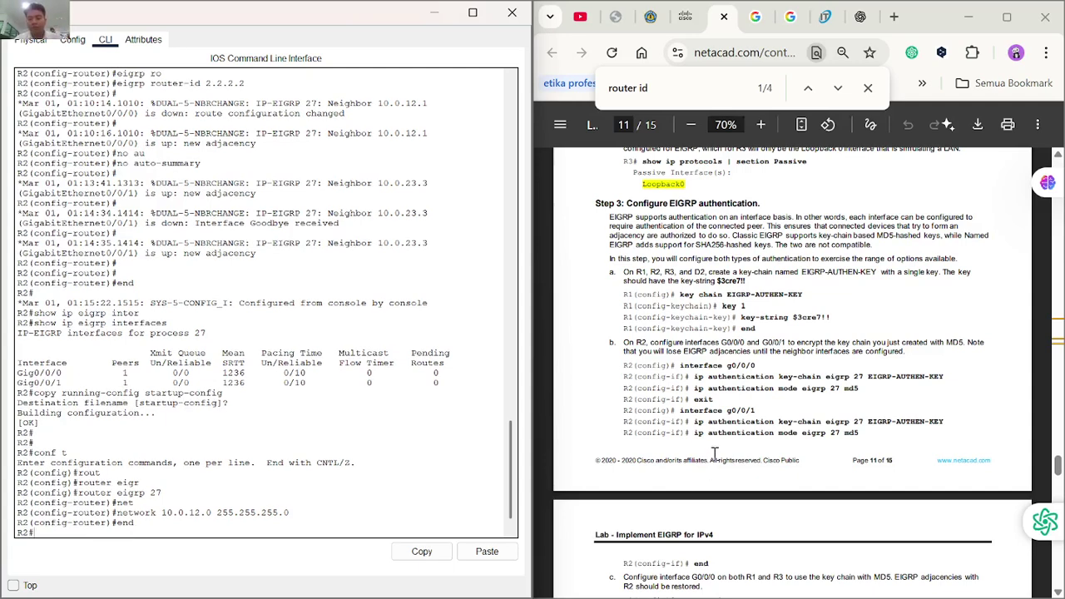
pyautogui.scroll(-1, 714, 426)
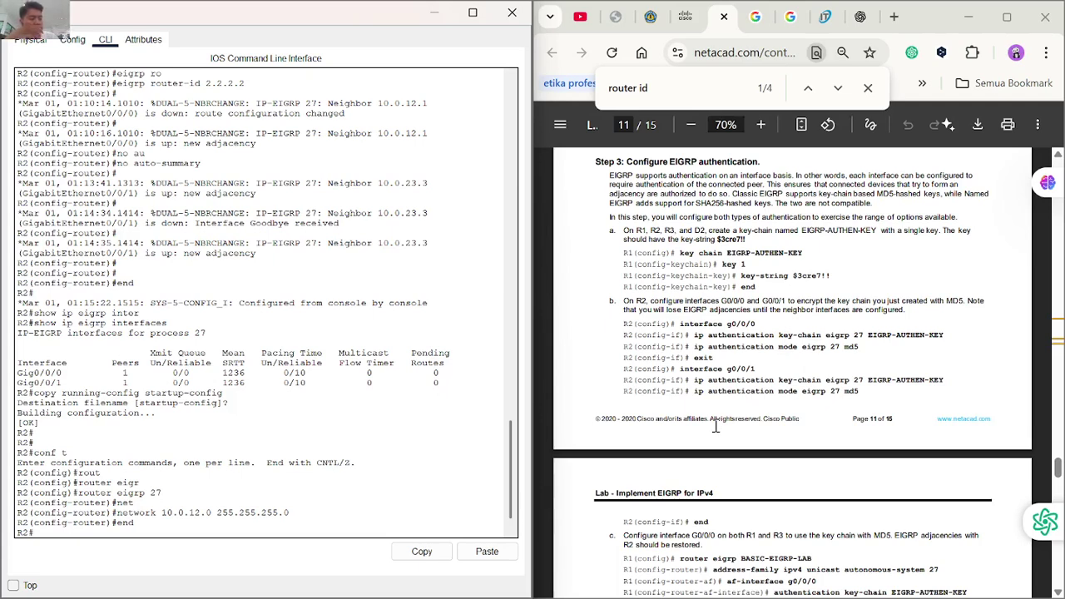
pyautogui.scroll(-2, 745, 381)
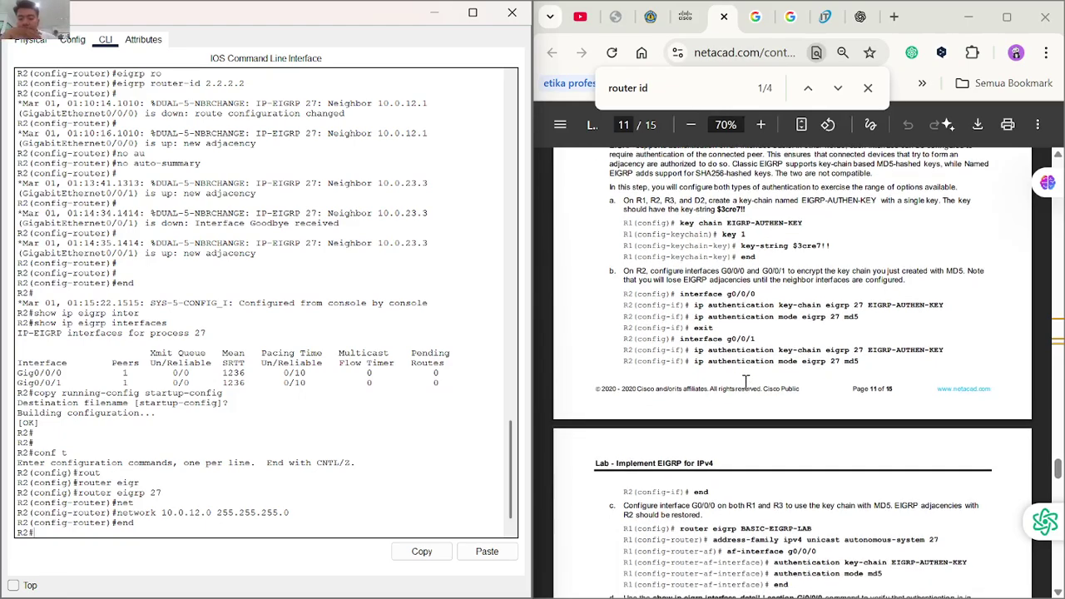
pyautogui.scroll(-1, 746, 381)
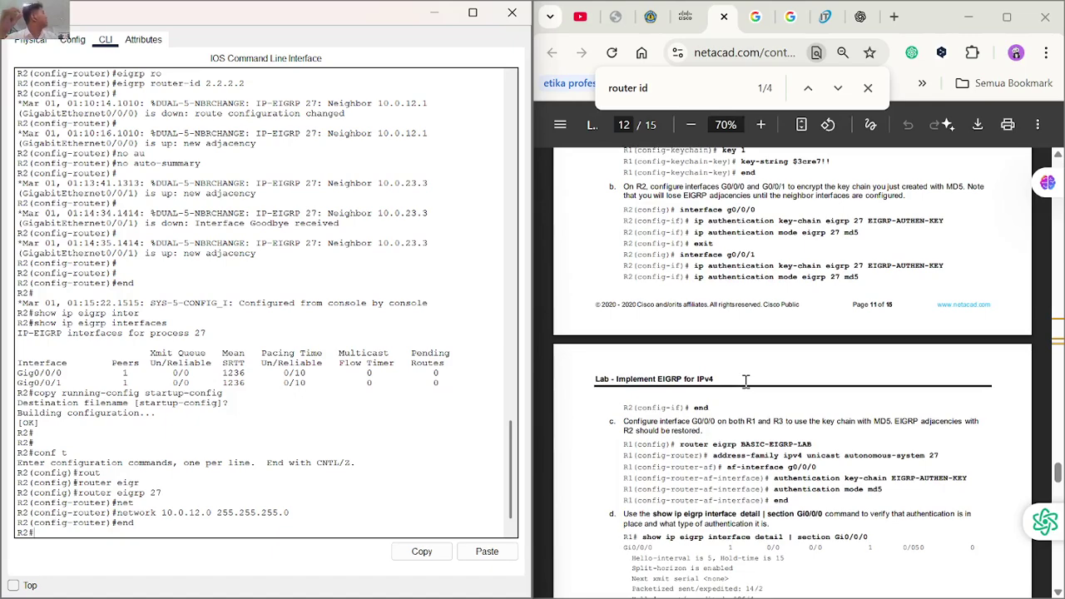
# Create the key chain eigrp-authen-key on R2 in global configuration mode and add key 1 to it.
pyautogui.scroll(1, 745, 381)
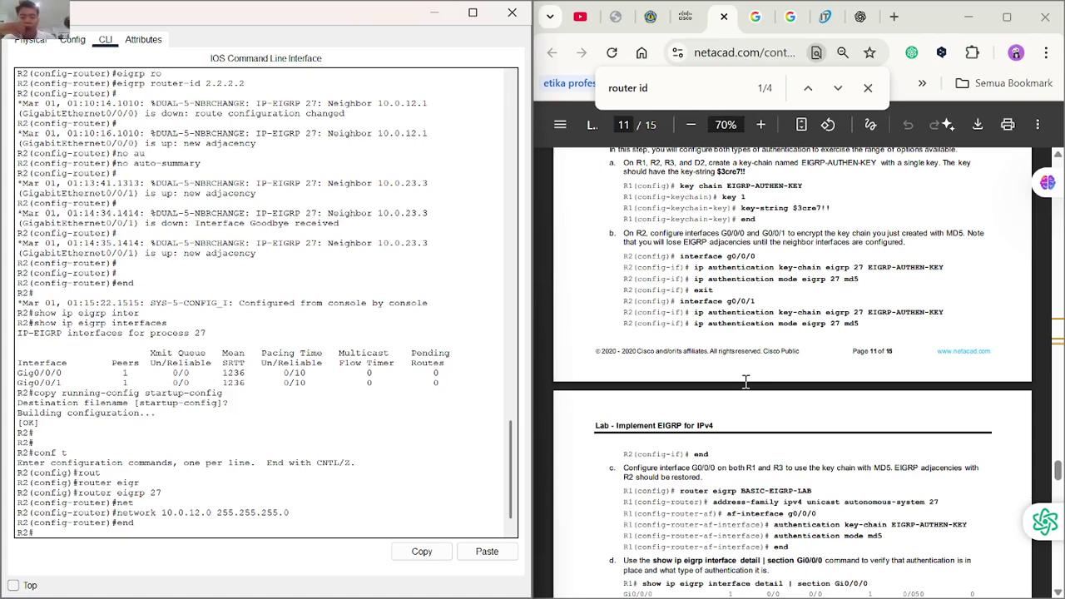
pyautogui.scroll(1, 746, 381)
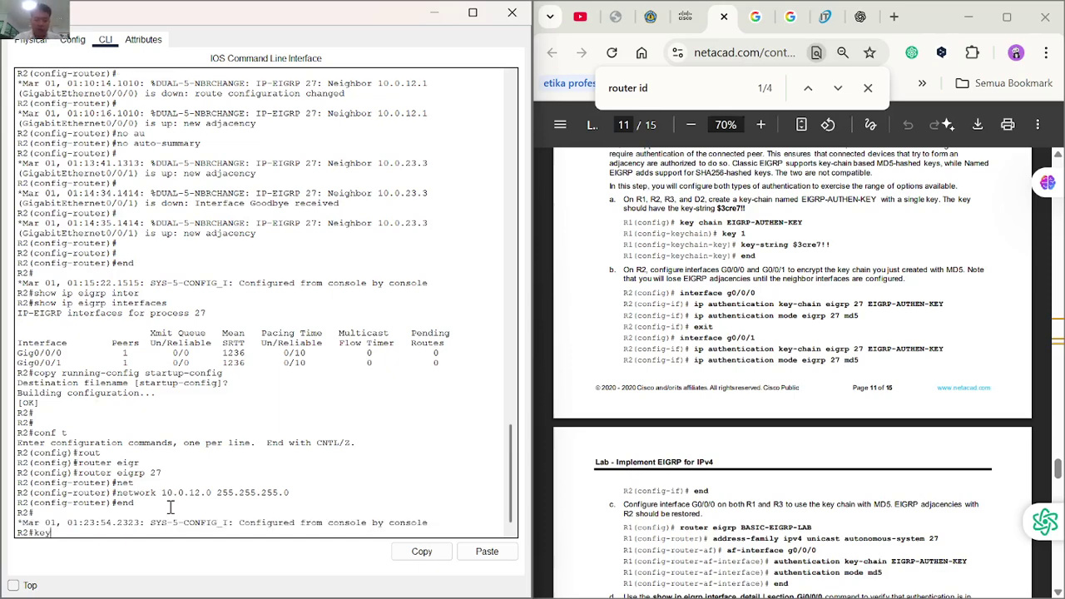
pyautogui.write('conf t')
pyautogui.press('Return')
pyautogui.write('k')
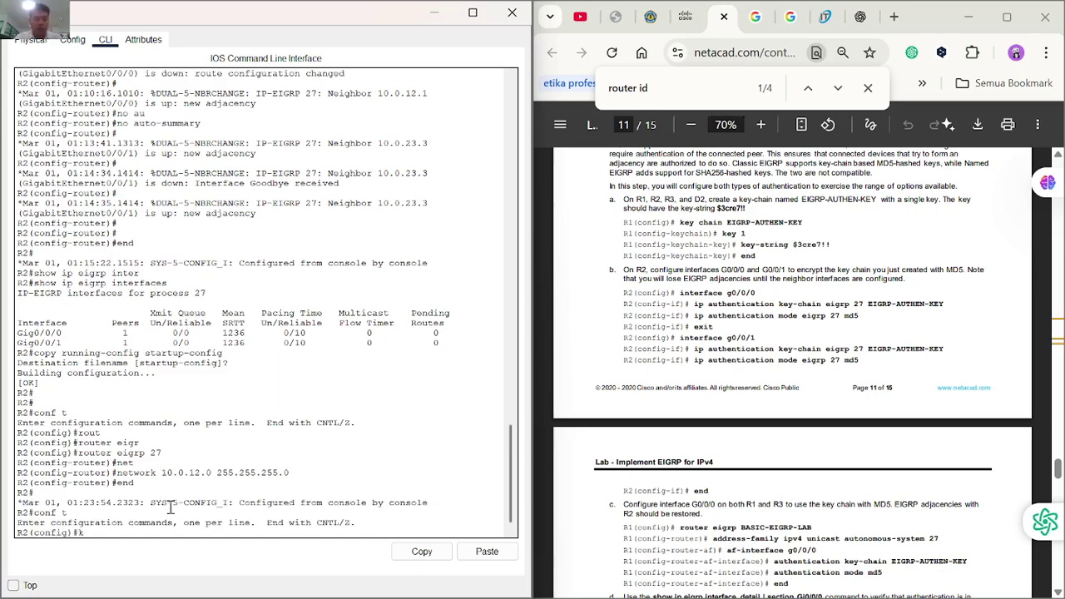
pyautogui.write('ey ch')
pyautogui.press('Tab')
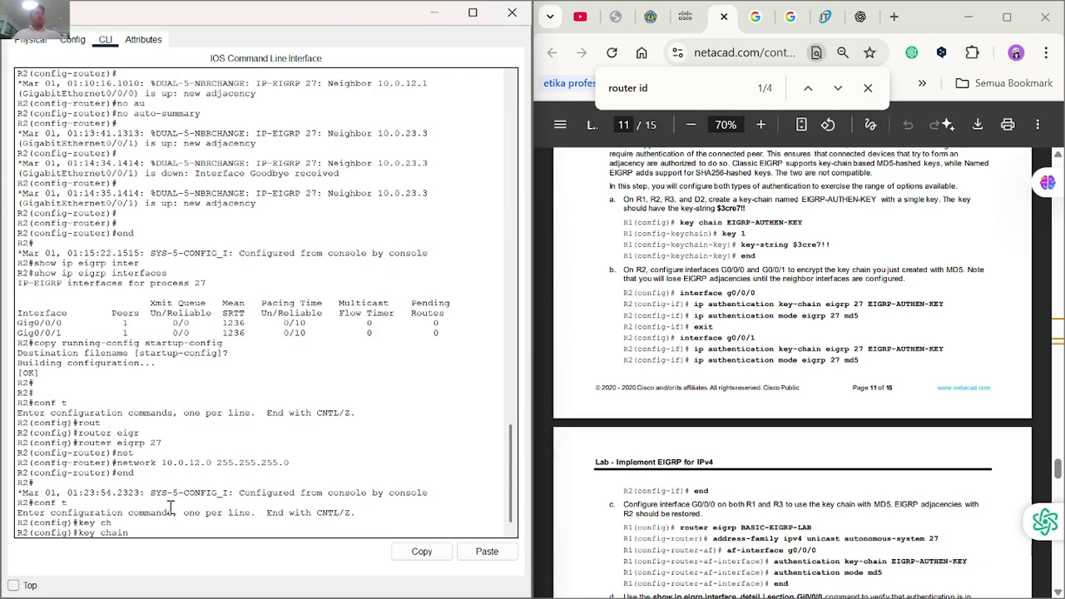
pyautogui.write('eigrp')
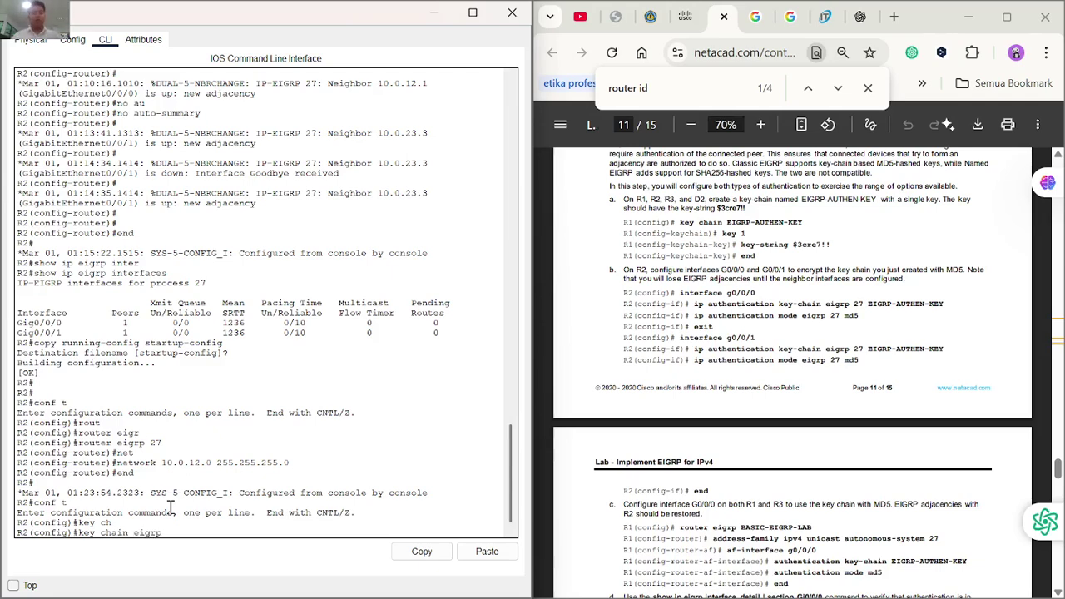
pyautogui.write('-authen-key')
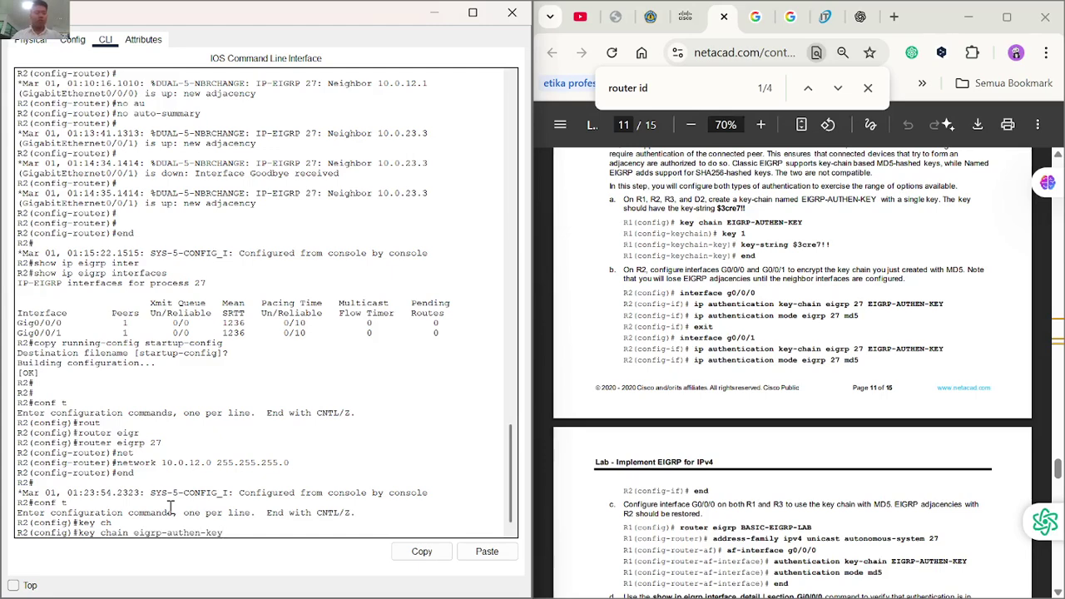
pyautogui.press('Return')
pyautogui.write('key 1')
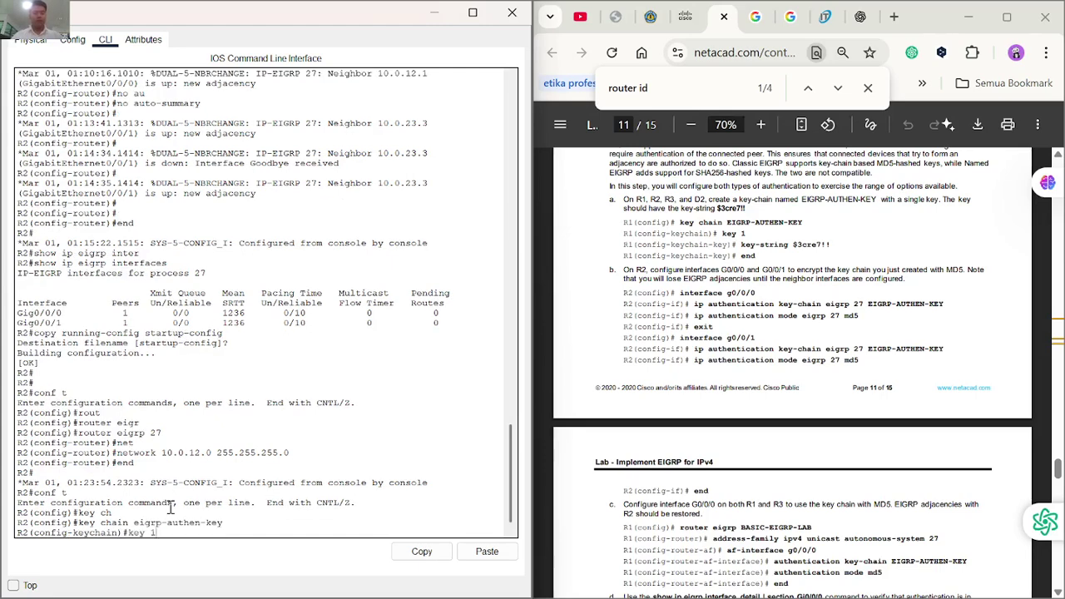
pyautogui.press('Return')
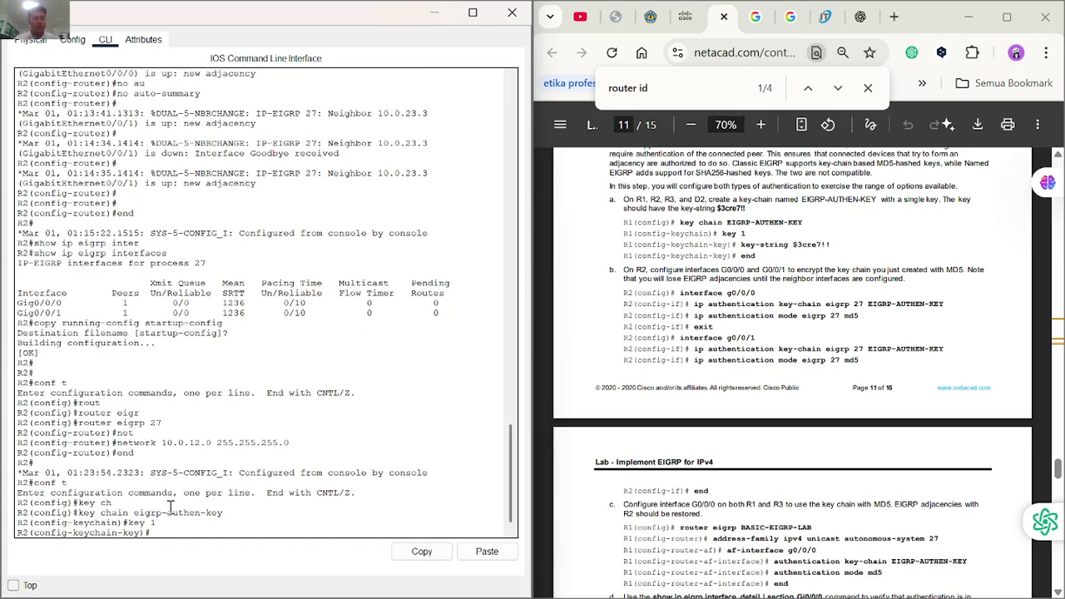
# Set the key-string of key 1 in R2's key chain to the secret given in the lab guide.
pyautogui.write('key')
pyautogui.write(' st')
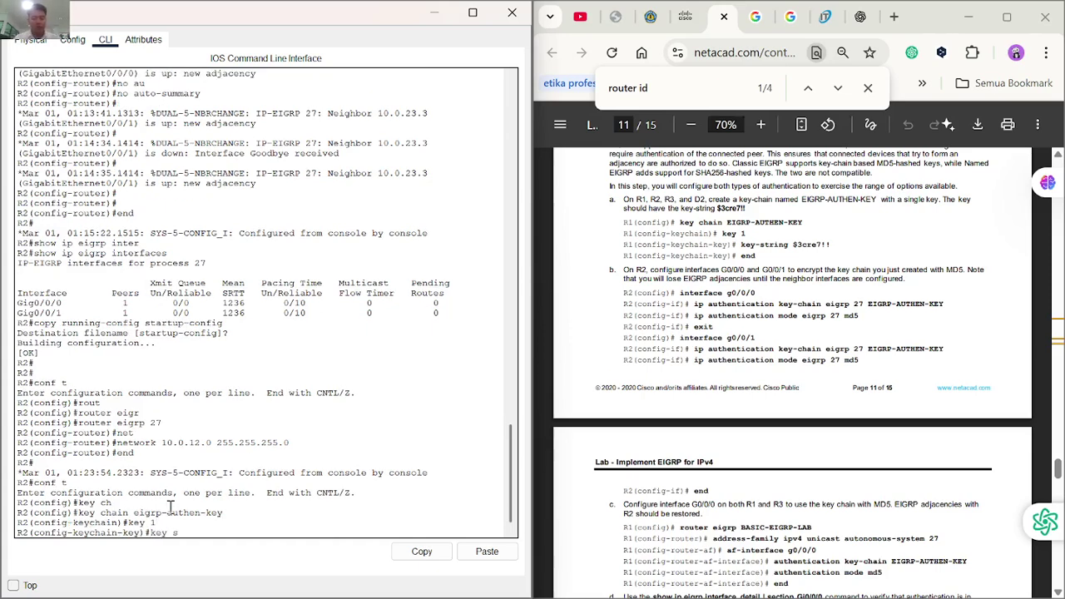
pyautogui.press('Tab')
pyautogui.press('BackSpace')
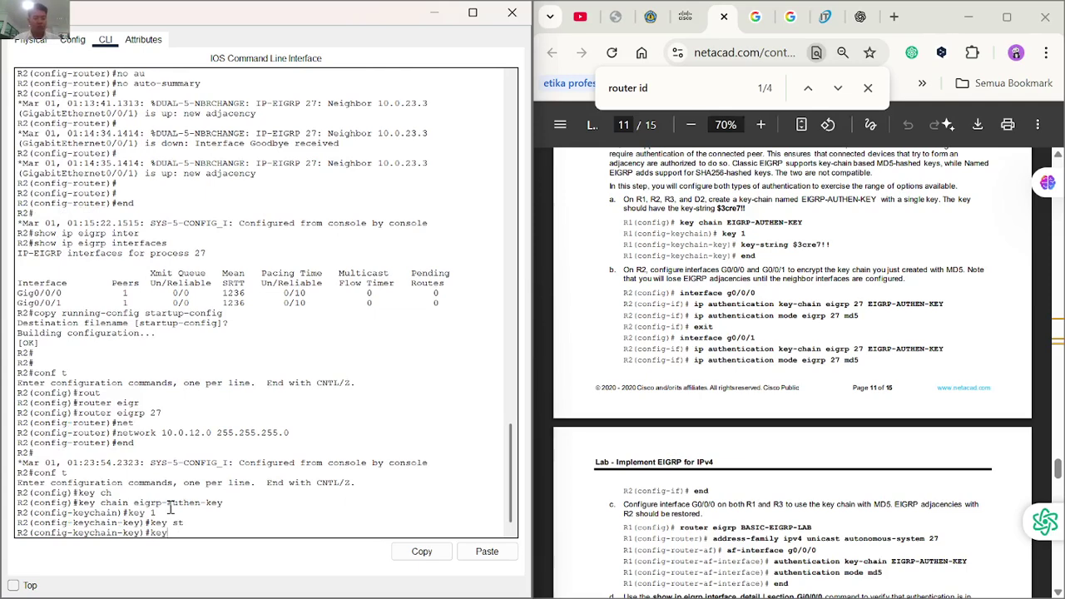
pyautogui.press('Tab')
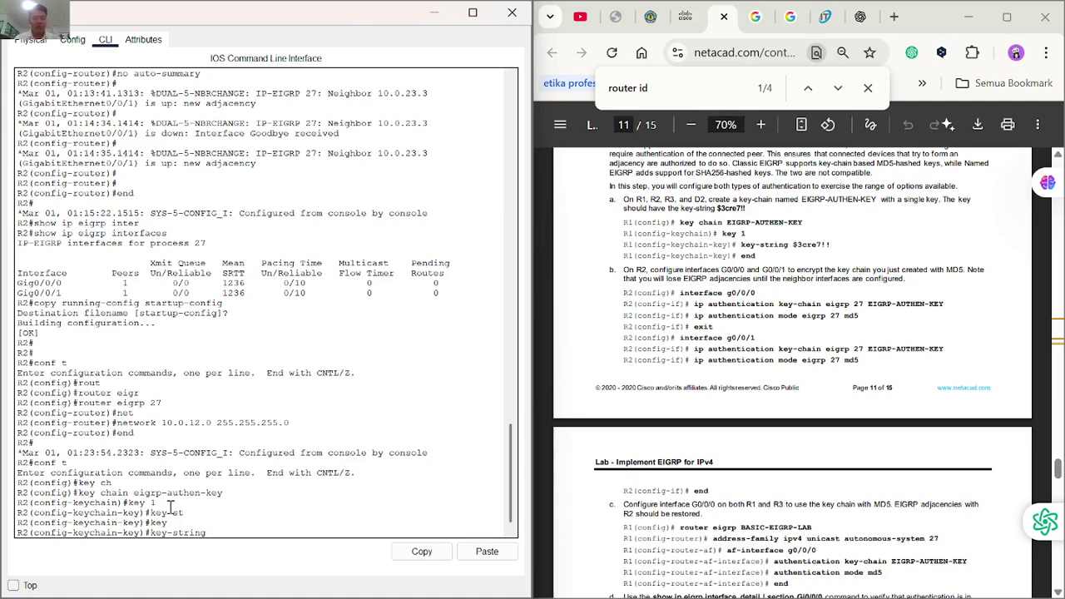
pyautogui.write('$')
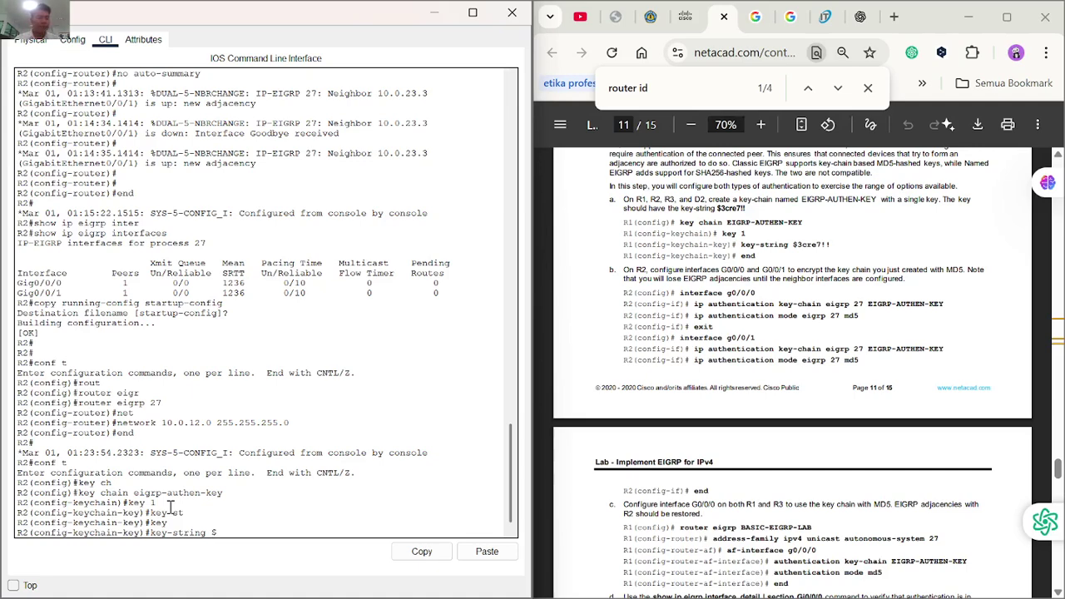
pyautogui.write('3c')
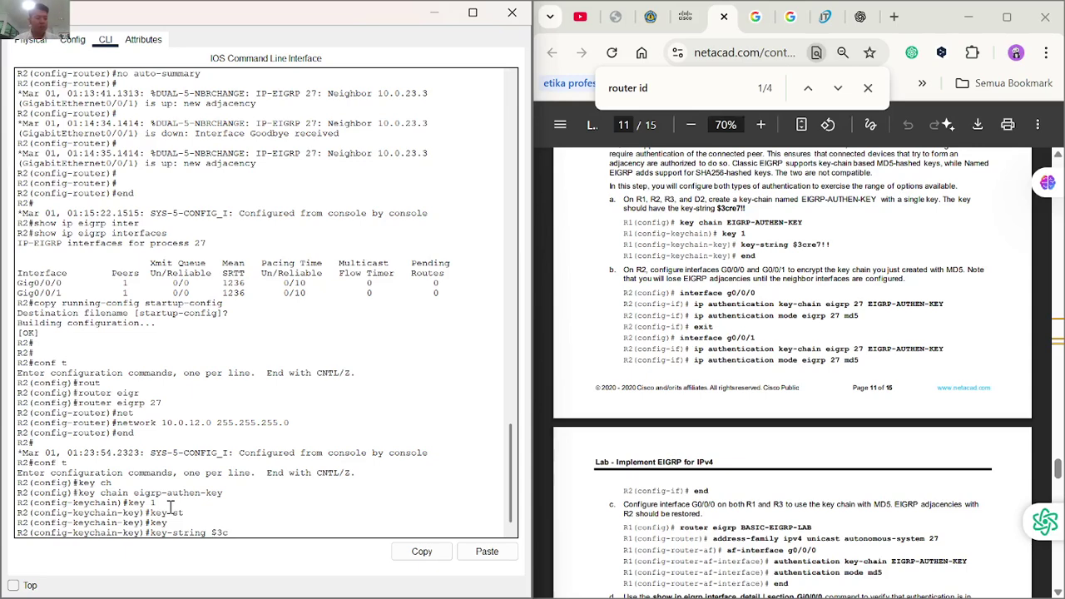
pyautogui.write('re7!!')
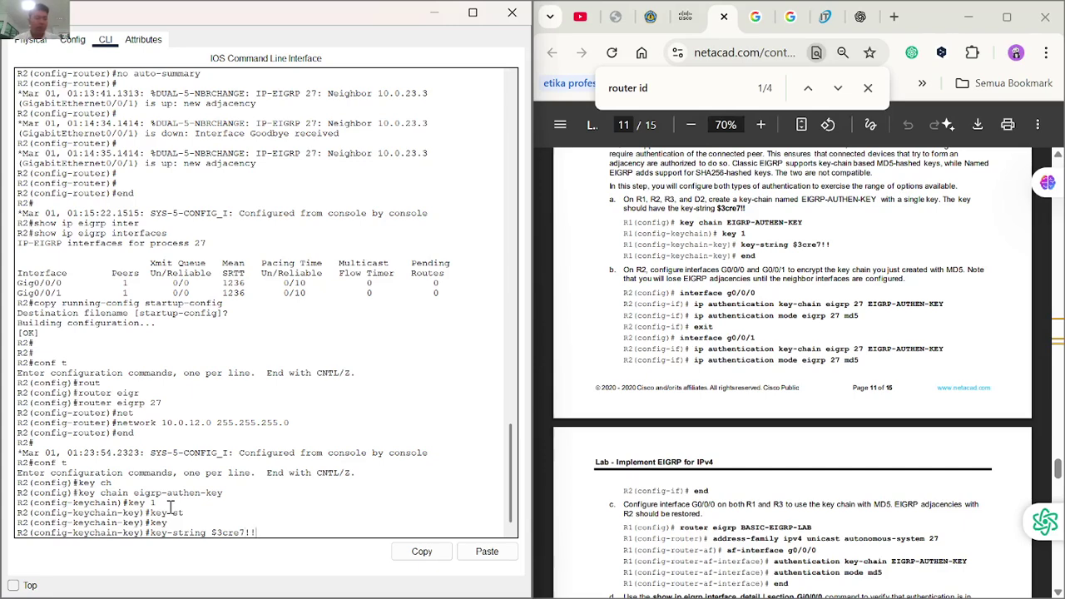
pyautogui.press('Return')
# Leave R2's key and key-chain configuration and return to global configuration mode.
pyautogui.write('spa')
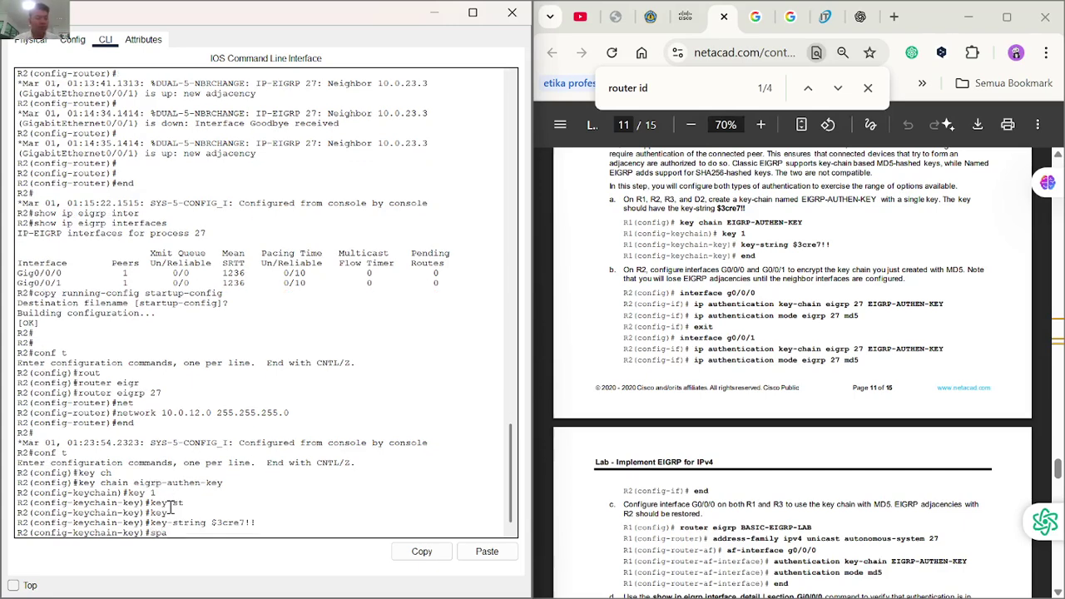
pyautogui.write('nn')
pyautogui.press('Tab')
pyautogui.press('BackSpace')
pyautogui.press('BackSpace')
pyautogui.press('BackSpace')
pyautogui.press('BackSpace')
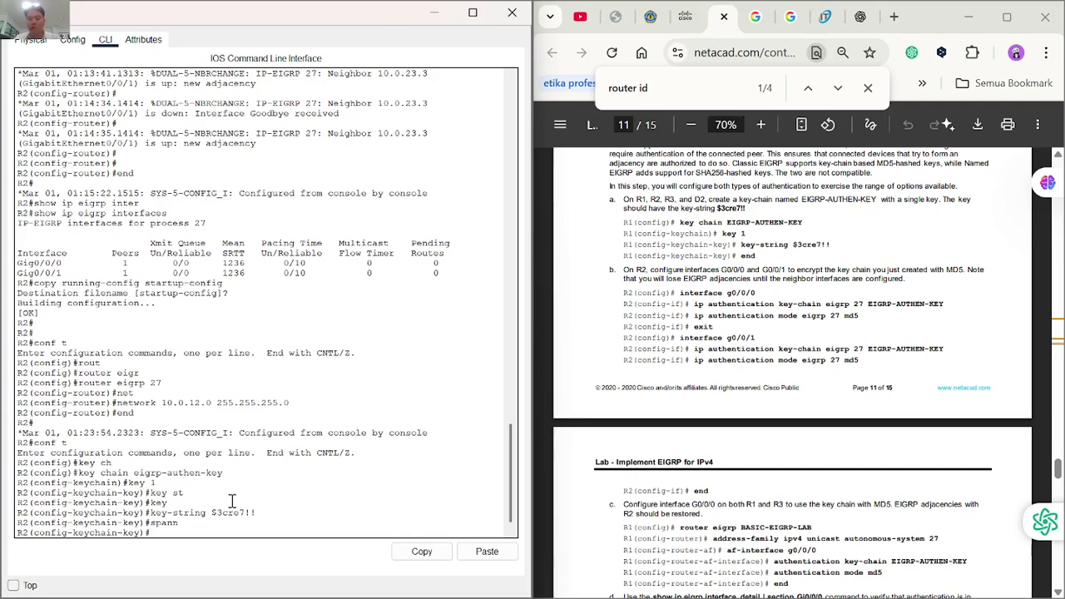
pyautogui.write('exit')
pyautogui.press('Return')
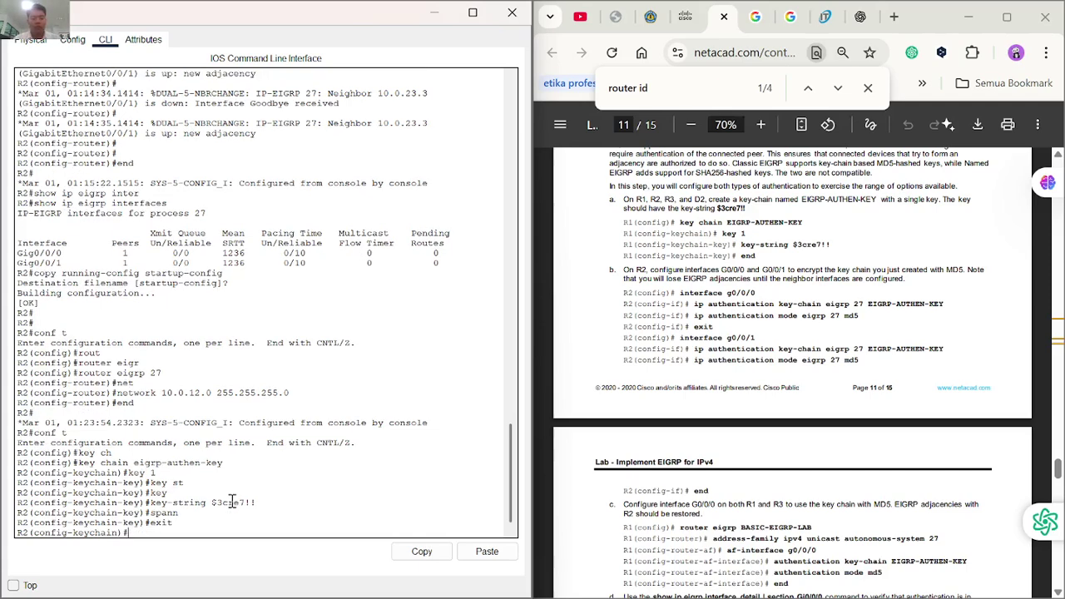
pyautogui.write('exit')
pyautogui.press('Return')
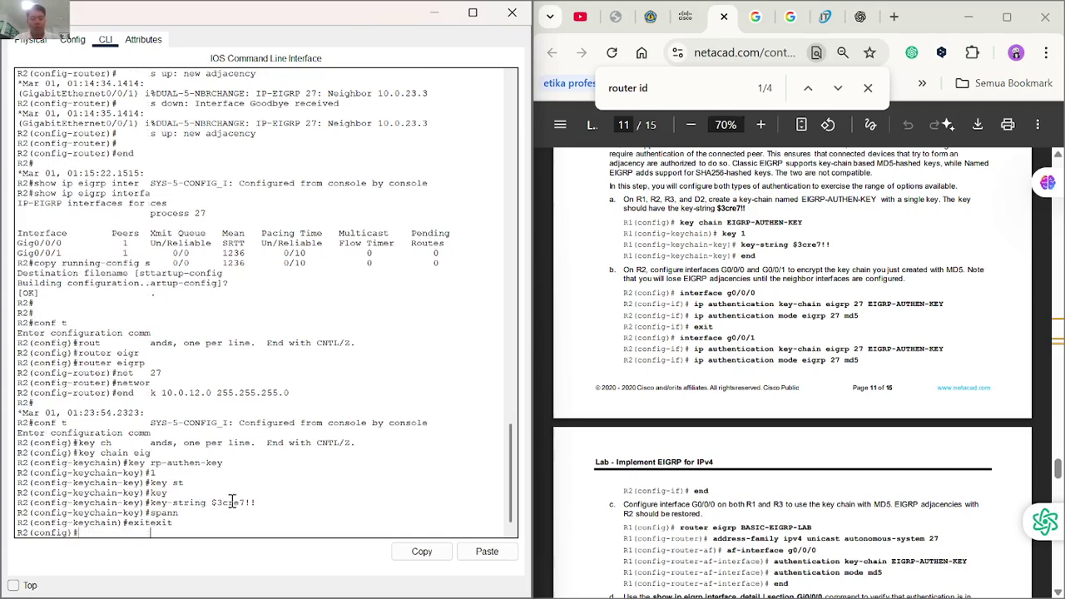
# Enter interface configuration mode for g0/0/0 on R2.
pyautogui.write('int')
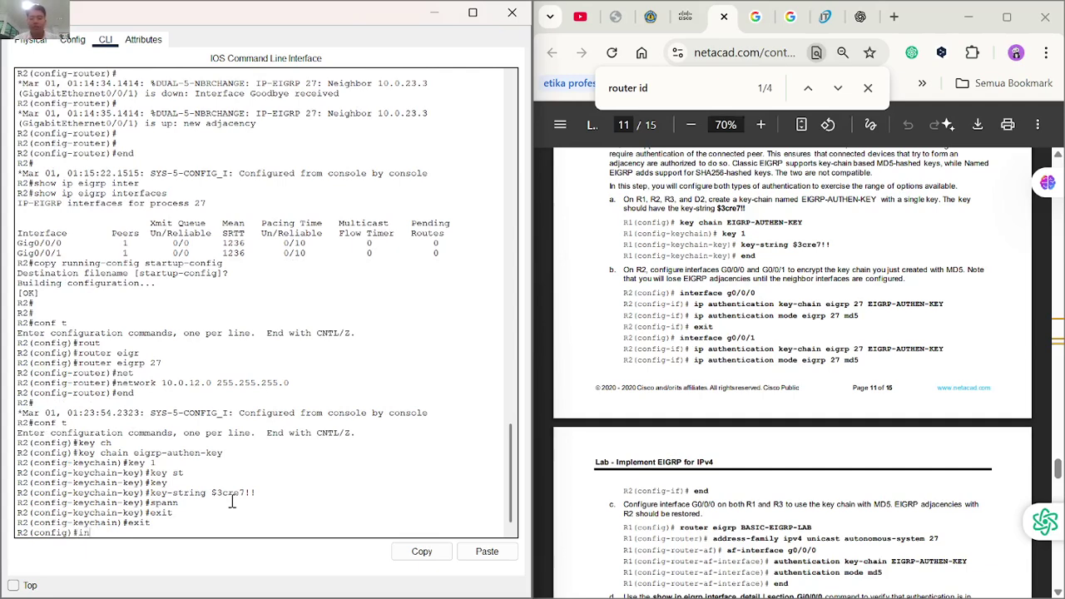
pyautogui.press('Tab')
pyautogui.write('g0')
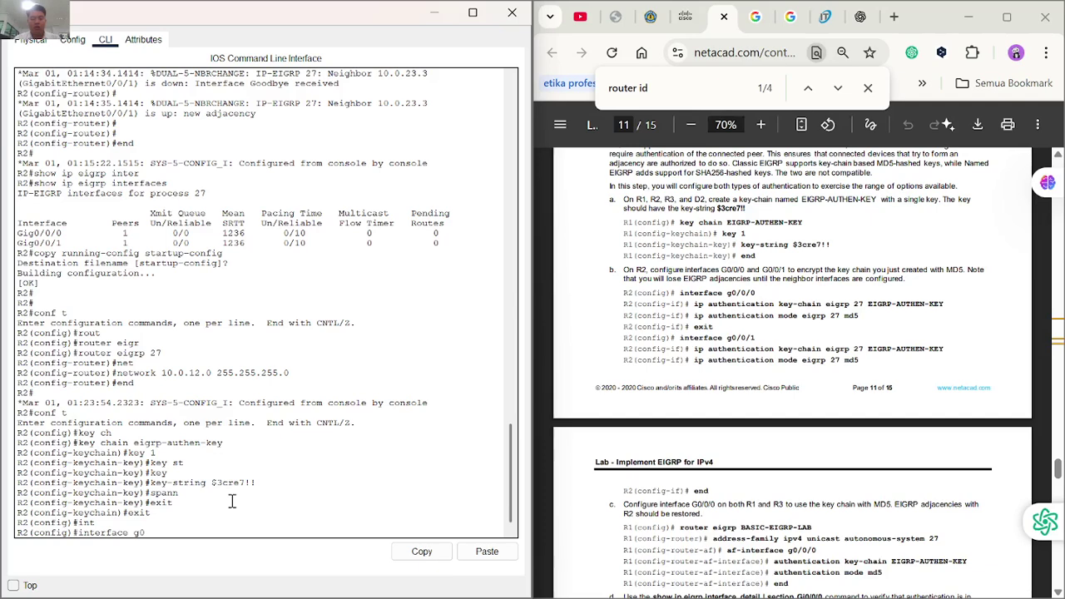
pyautogui.press('Tab')
pyautogui.write('/0/')
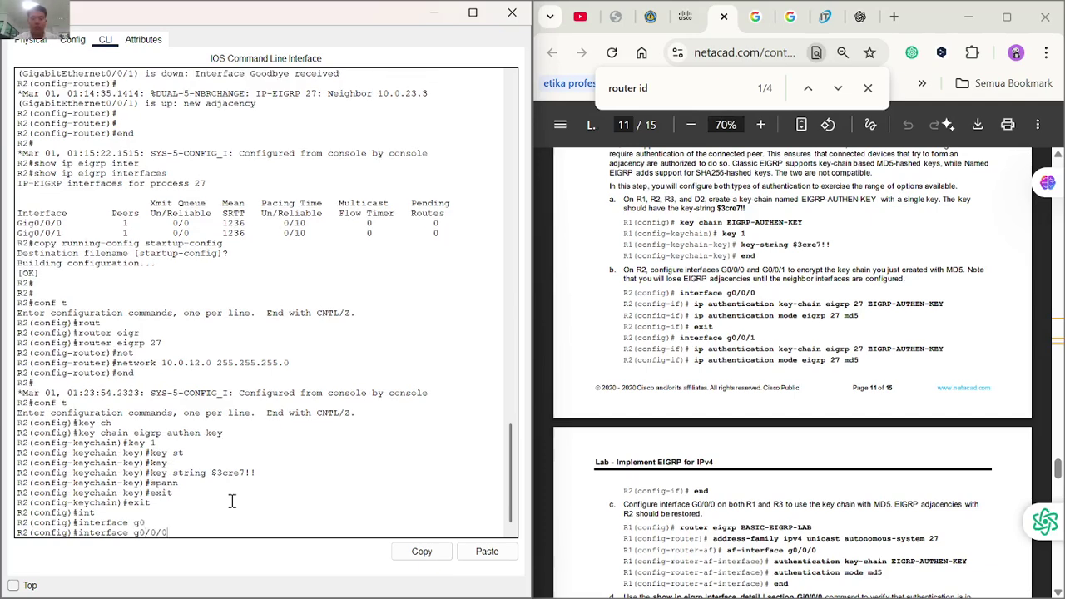
pyautogui.write('0')
pyautogui.press('Return')
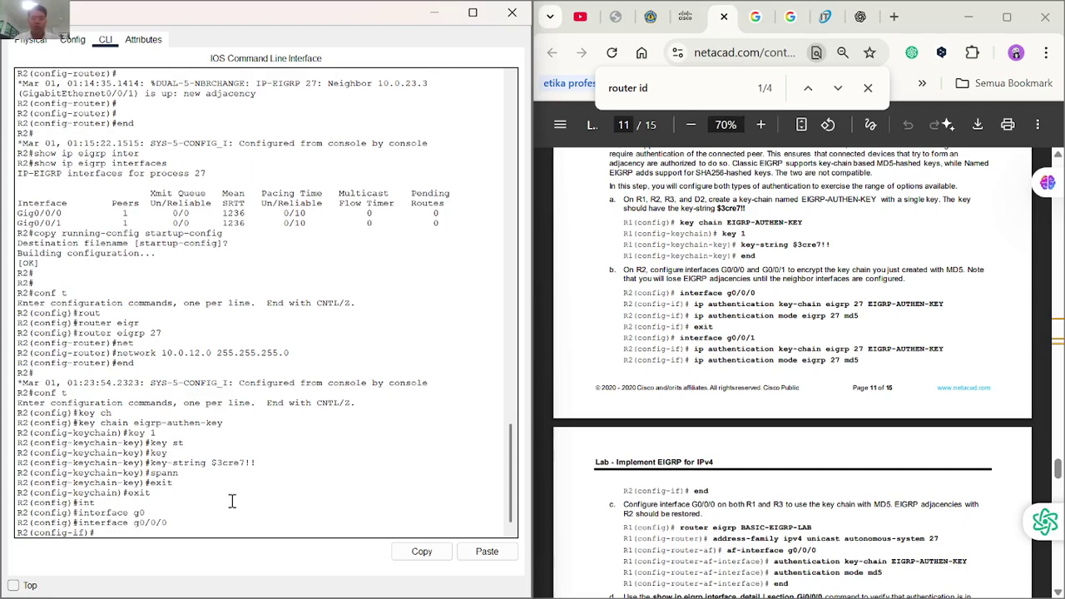
# Try to set the EIGRP 27 authentication mode on g0/0/0 with the argument aiegrp-authen-key.
pyautogui.write('ip aun')
pyautogui.press('Tab')
pyautogui.press('BackSpace')
pyautogui.write('then')
pyautogui.press('Tab')
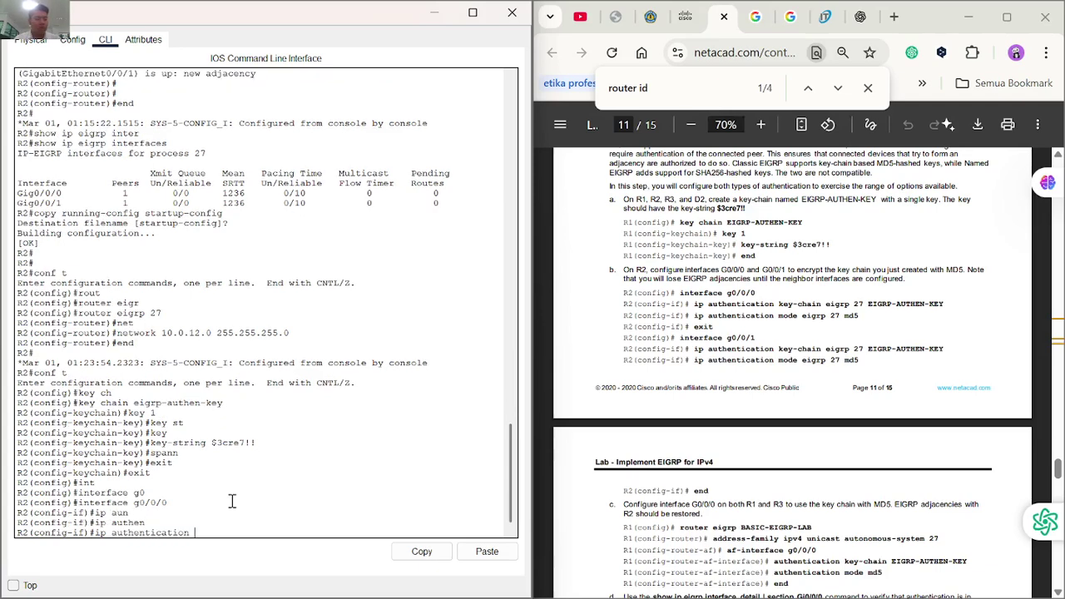
pyautogui.write('mod')
pyautogui.press('Tab')
pyautogui.write('ei')
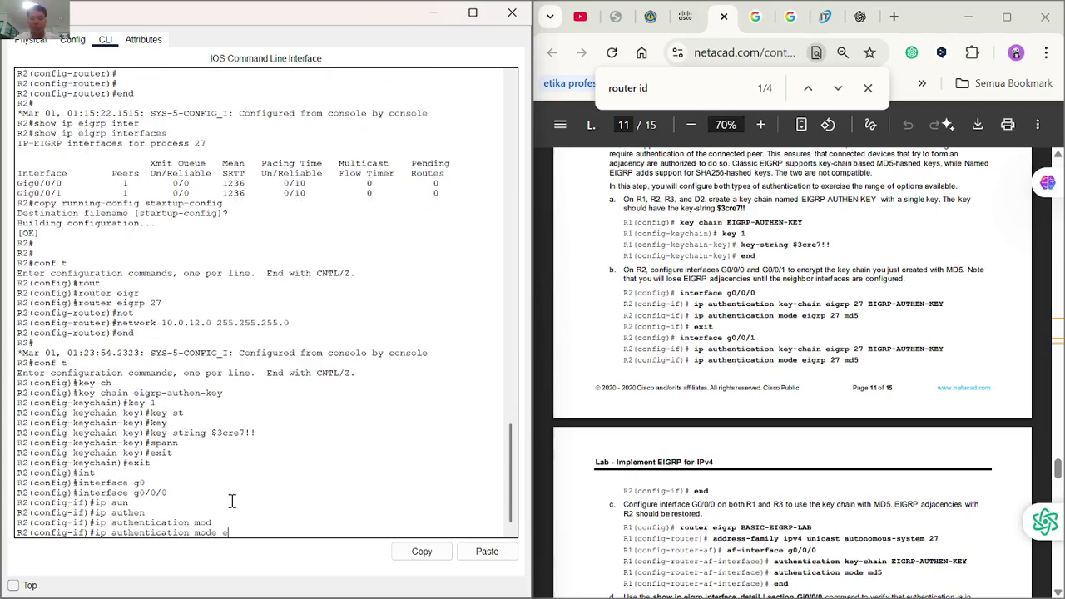
pyautogui.press('Tab')
pyautogui.write('27')
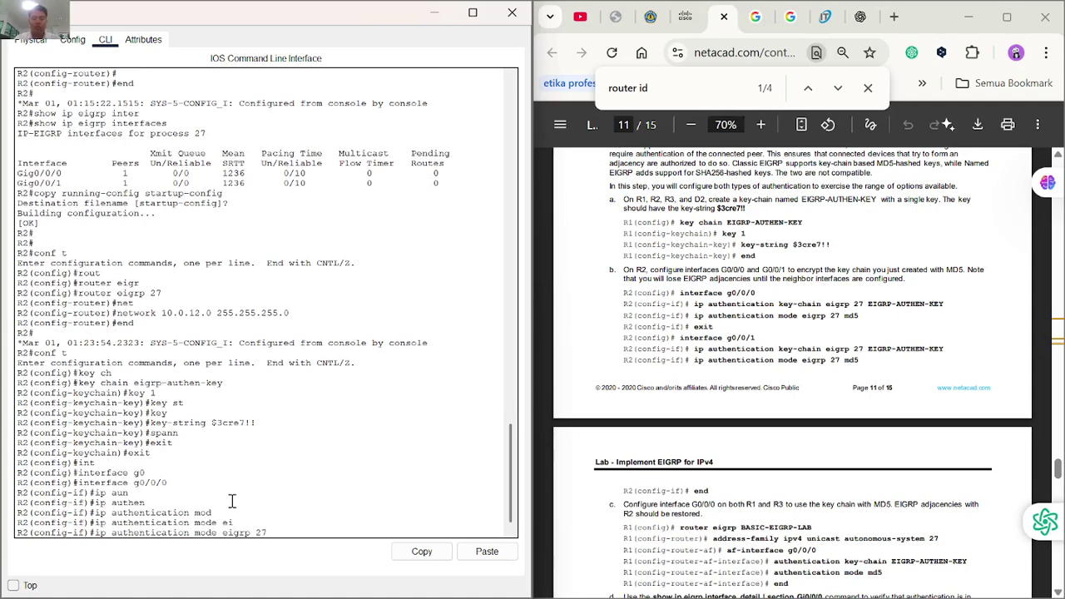
pyautogui.write(' eig')
pyautogui.press('Tab')
pyautogui.press('BackSpace')
pyautogui.press('BackSpace')
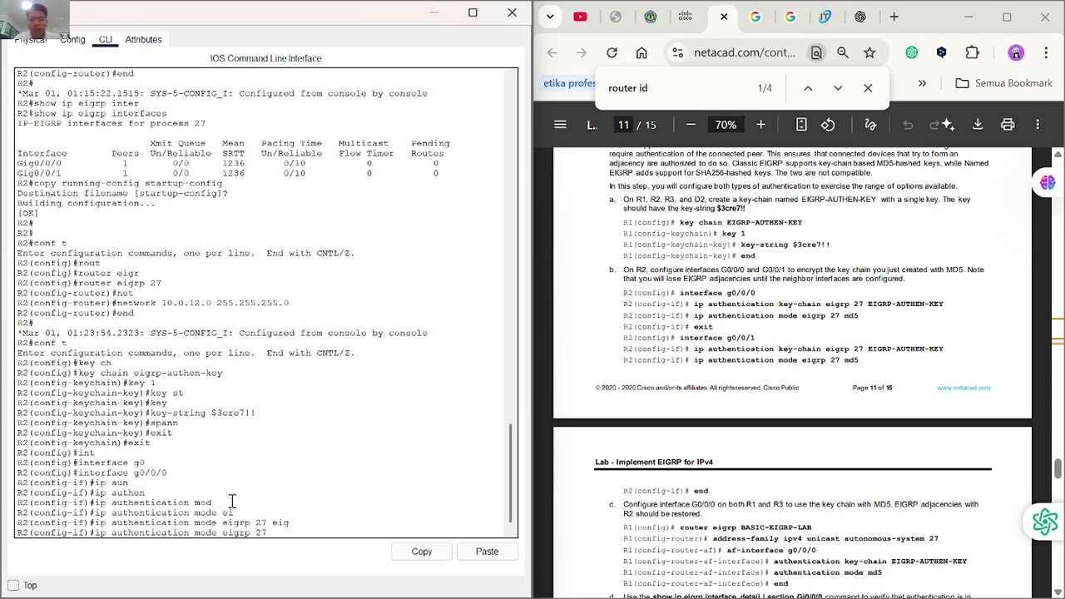
pyautogui.write('iegrp')
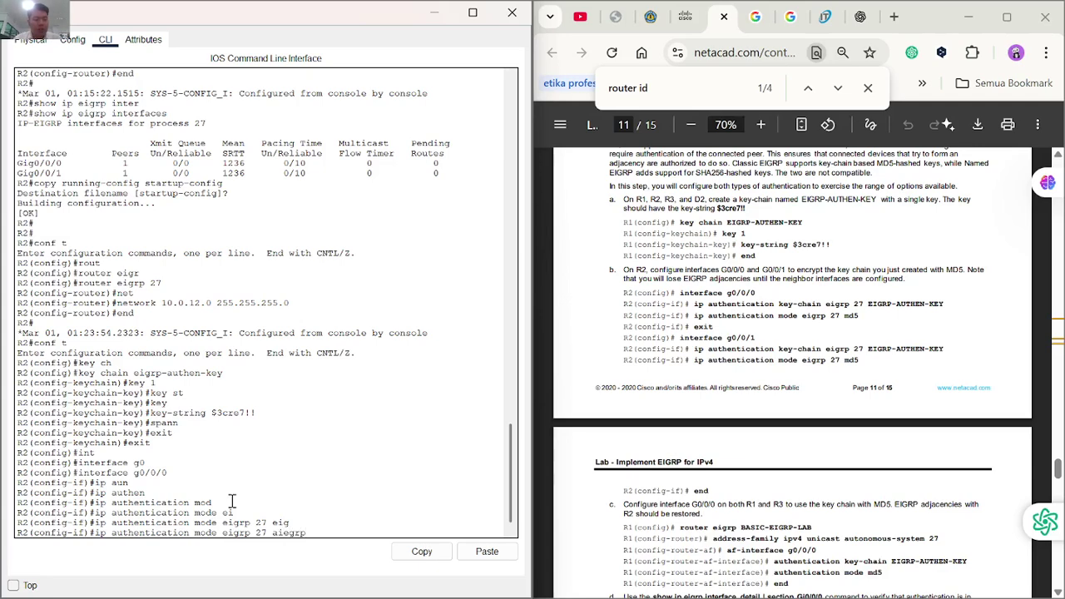
pyautogui.write('-authen-key')
pyautogui.press('Return')
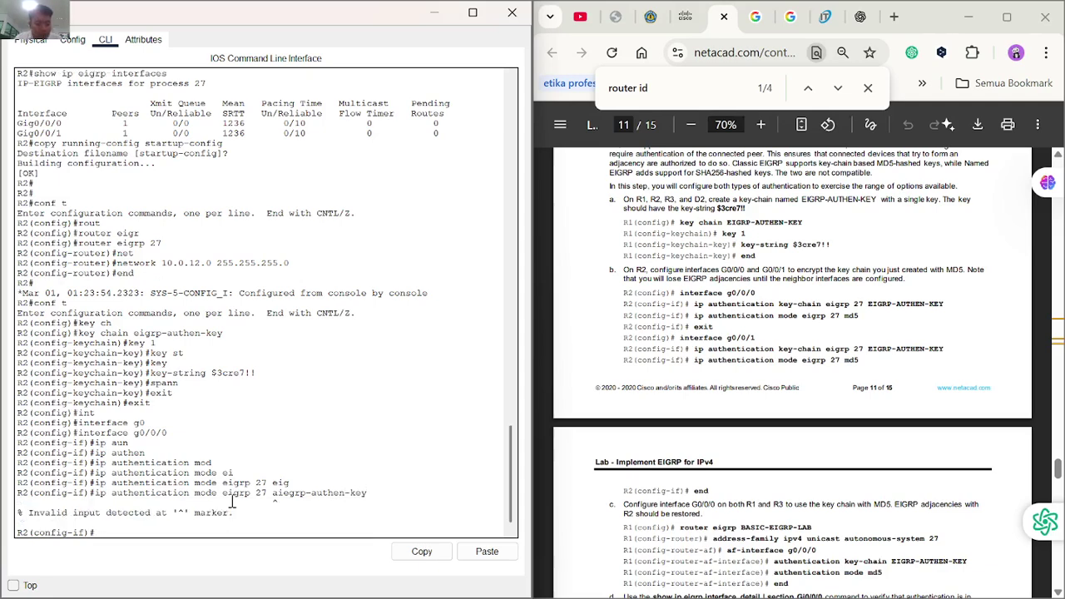
# Correct the command to set the EIGRP 27 authentication mode on R2's g0/0/0 to md5.
pyautogui.press('Up')
pyautogui.press('BackSpace')
pyautogui.press('BackSpace')
pyautogui.press('BackSpace')
pyautogui.press('BackSpace')
pyautogui.press('BackSpace')
pyautogui.press('BackSpace')
pyautogui.press('BackSpace')
pyautogui.press('BackSpace')
pyautogui.press('BackSpace')
pyautogui.press('BackSpace')
pyautogui.press('BackSpace')
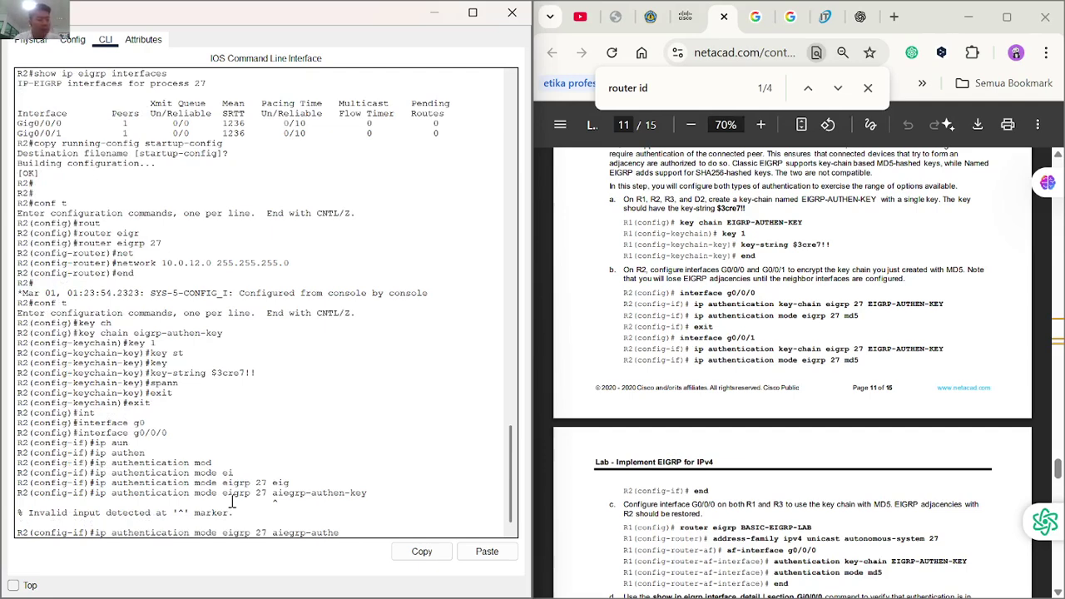
pyautogui.press('BackSpace')
pyautogui.press('BackSpace')
pyautogui.press('BackSpace')
pyautogui.press('BackSpace')
pyautogui.press('BackSpace')
pyautogui.press('BackSpace')
pyautogui.write('md')
pyautogui.press('Return')
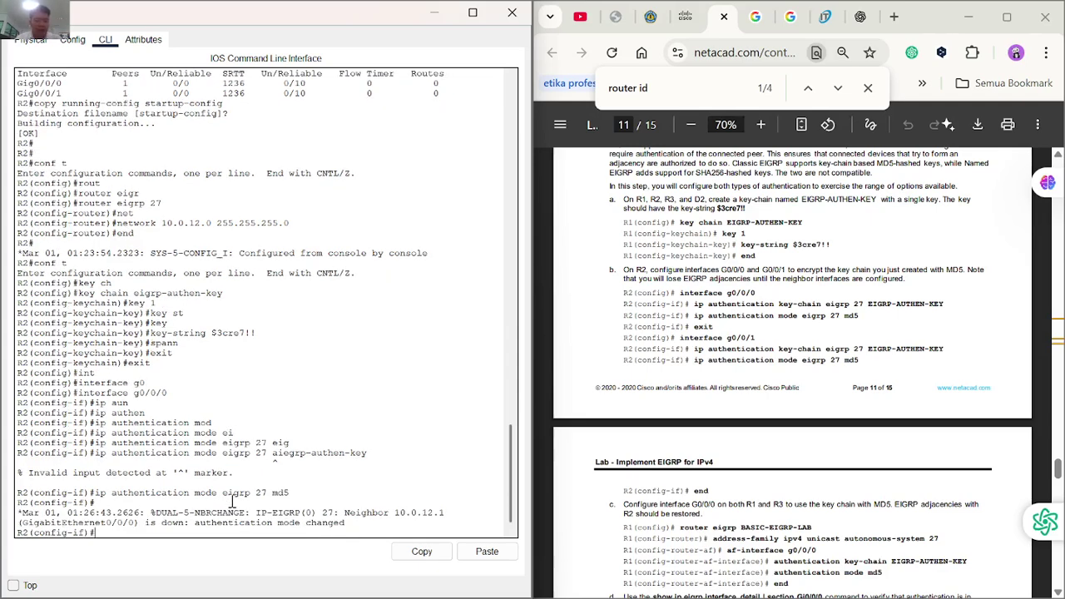
# Try to set the EIGRP 27 authentication key chain on R2's g0/0/0 without giving a key-chain name.
pyautogui.write('ip auth')
pyautogui.write('en')
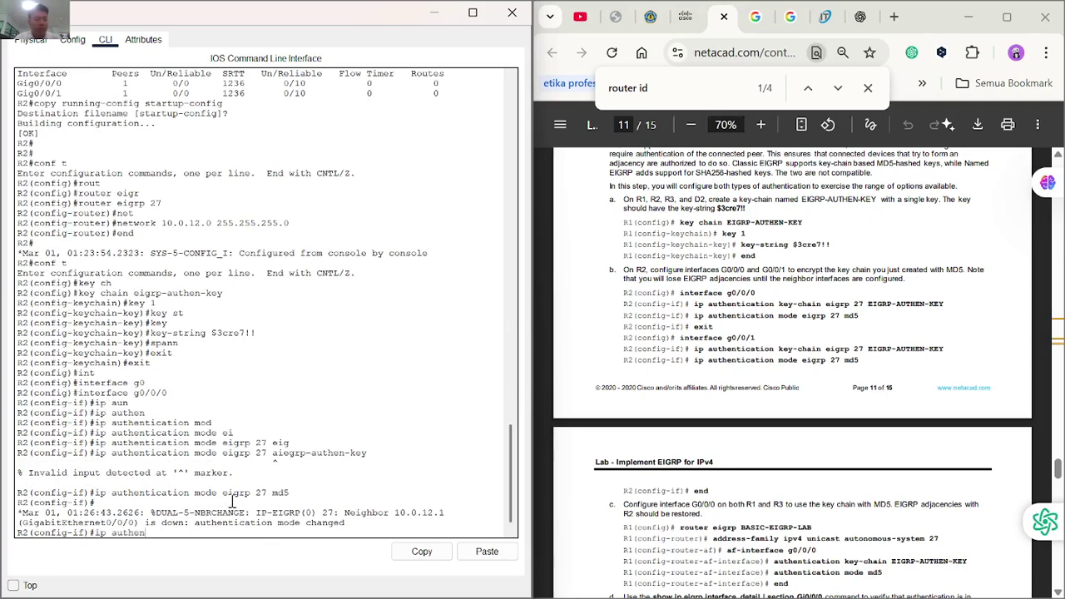
pyautogui.press('Tab')
pyautogui.write('ke')
pyautogui.press('Tab')
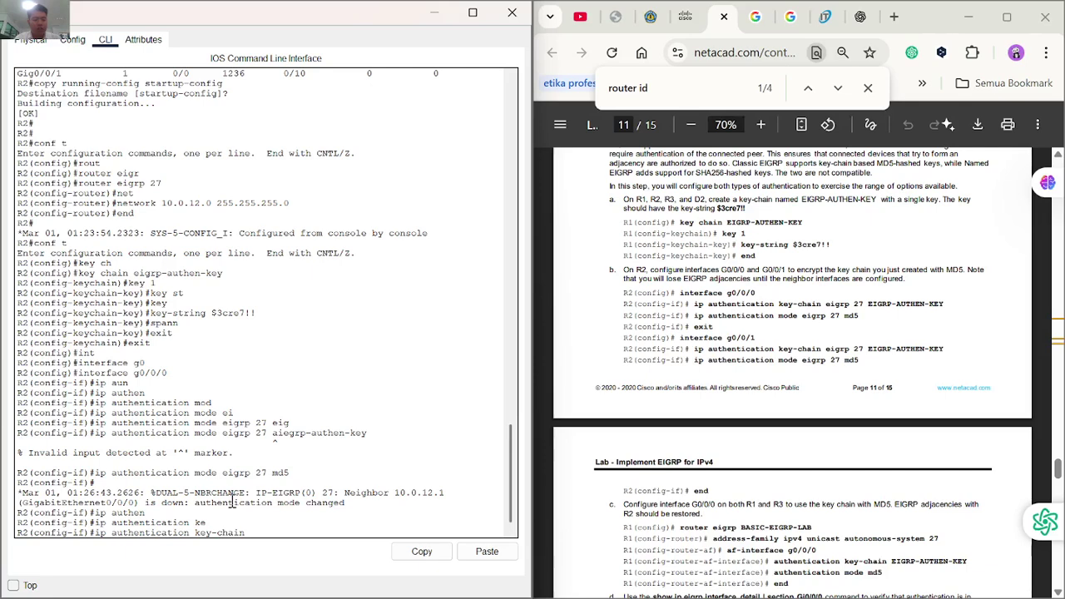
pyautogui.write('eigrp')
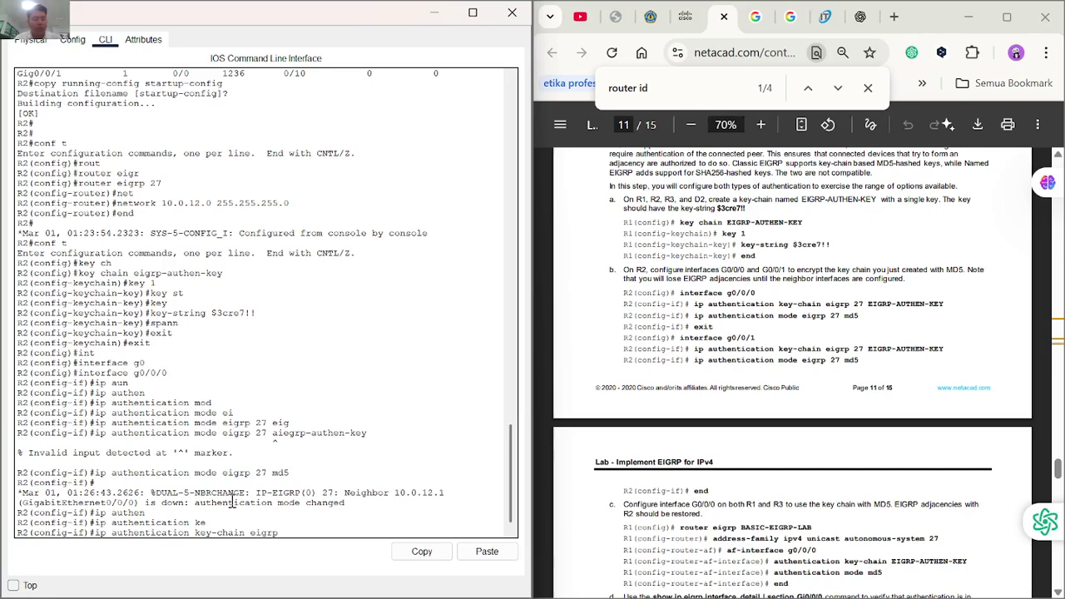
pyautogui.write(' 27')
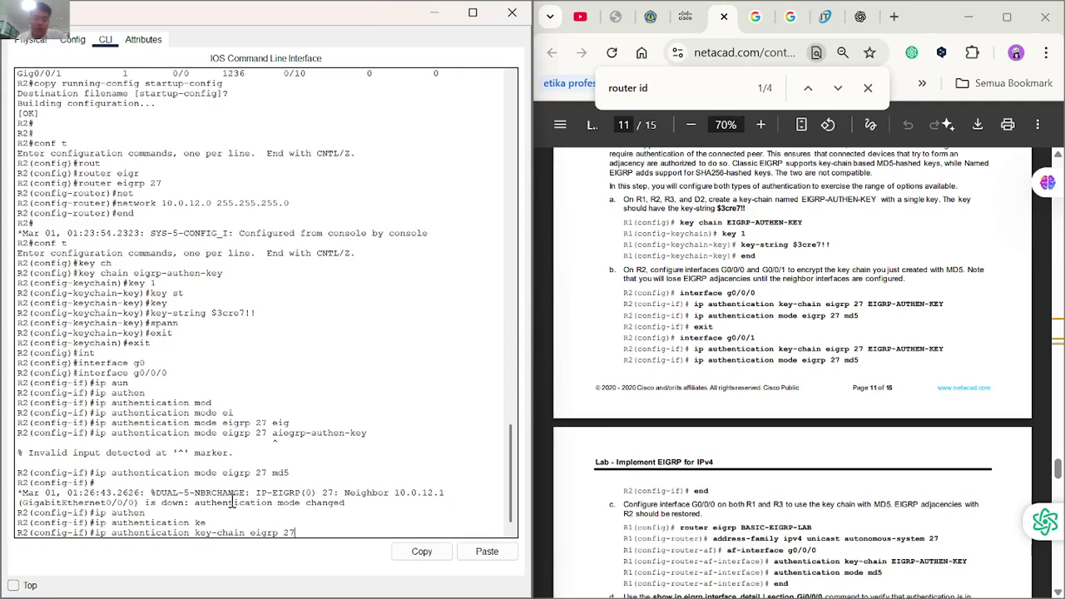
pyautogui.press('Return')
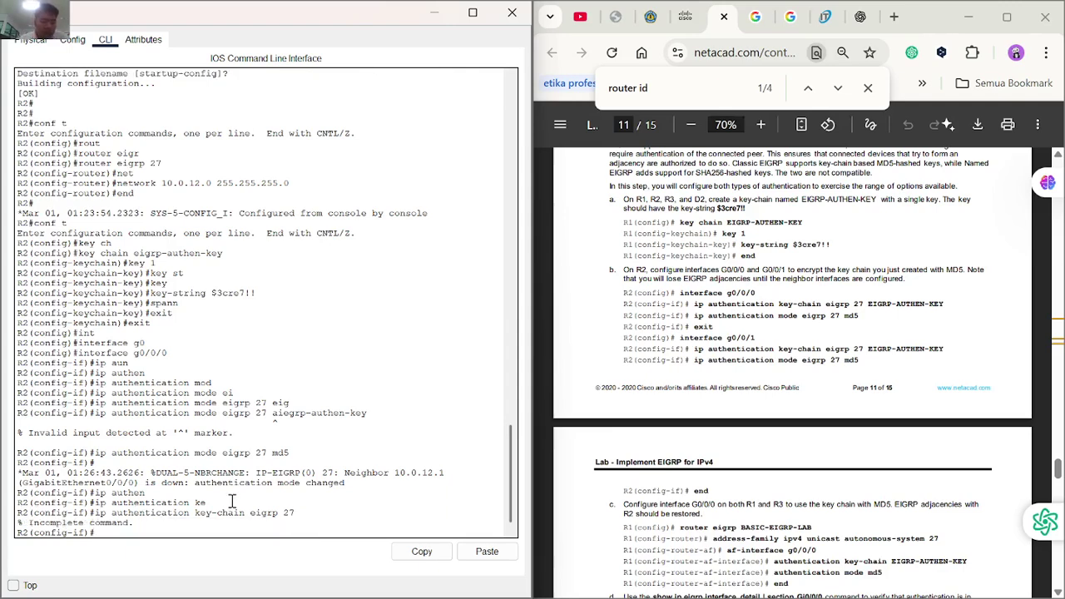
# Assign the key chain eigrp-authen-key to EIGRP 27 authentication on R2's g0/0/0.
pyautogui.press('Up')
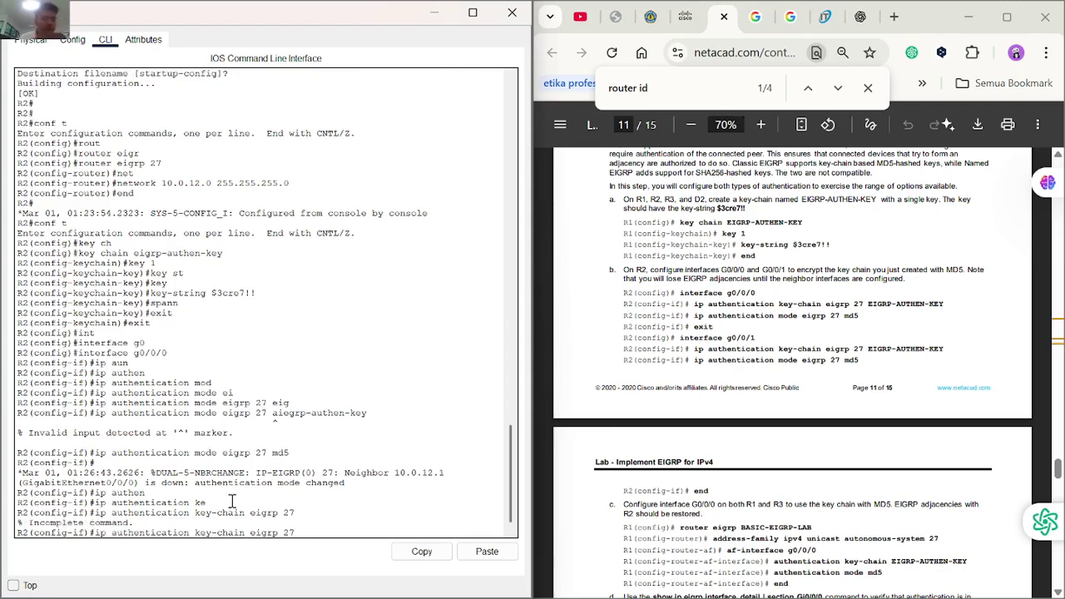
pyautogui.write('wi')
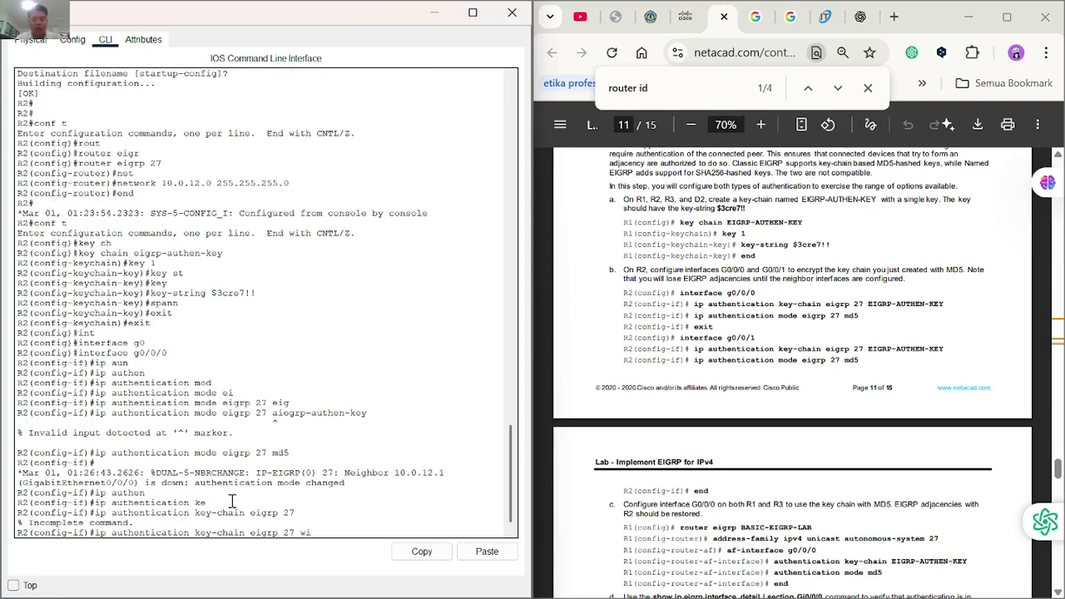
pyautogui.press('BackSpace')
pyautogui.press('BackSpace')
pyautogui.write('eigrp-authen')
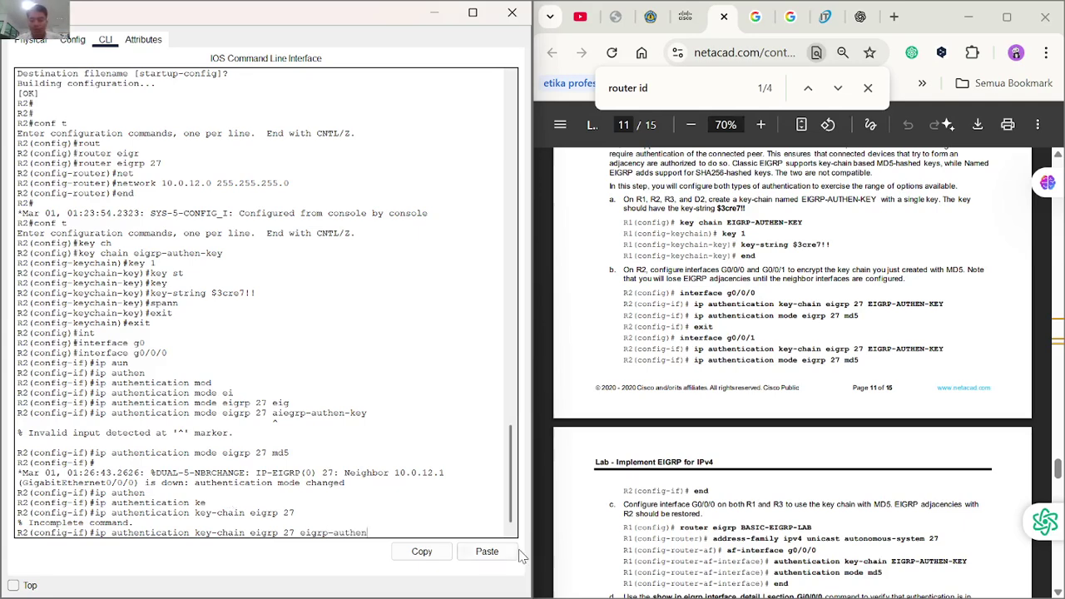
pyautogui.scroll(-1, 843, 452)
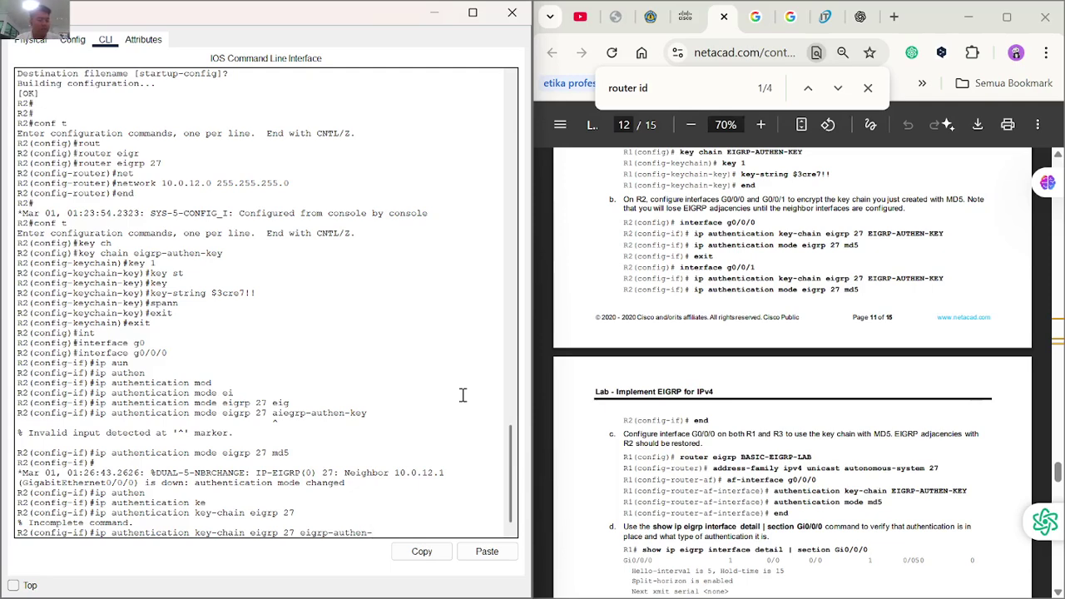
pyautogui.write('key')
pyautogui.press('Return')
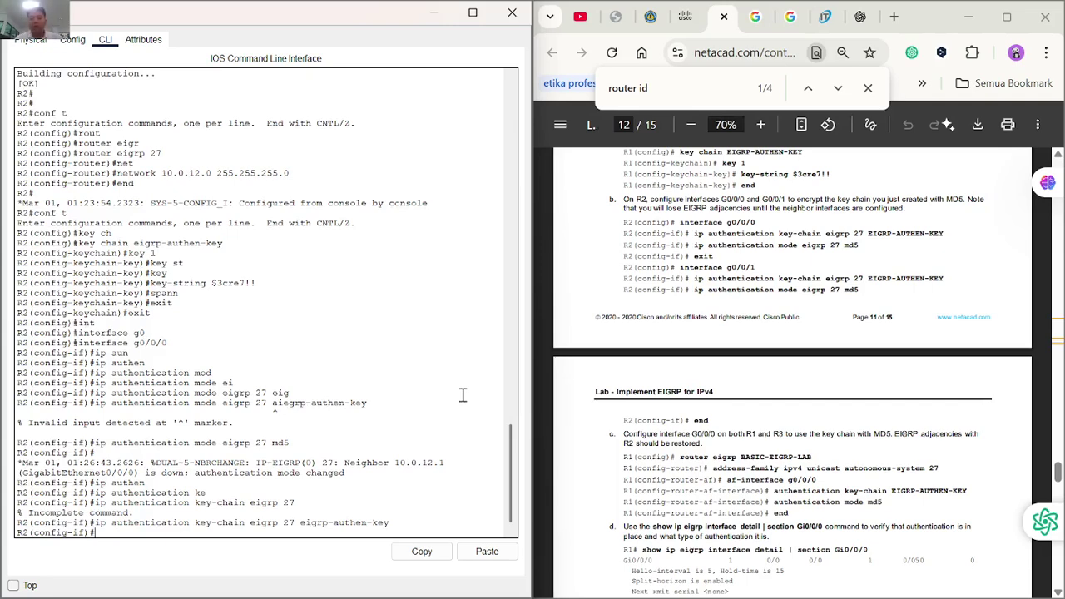
# End the g0/0/0 interface configuration and return R2 to privileged EXEC mode.
pyautogui.write('end')
pyautogui.press('BackSpace')
pyautogui.press('BackSpace')
pyautogui.press('BackSpace')
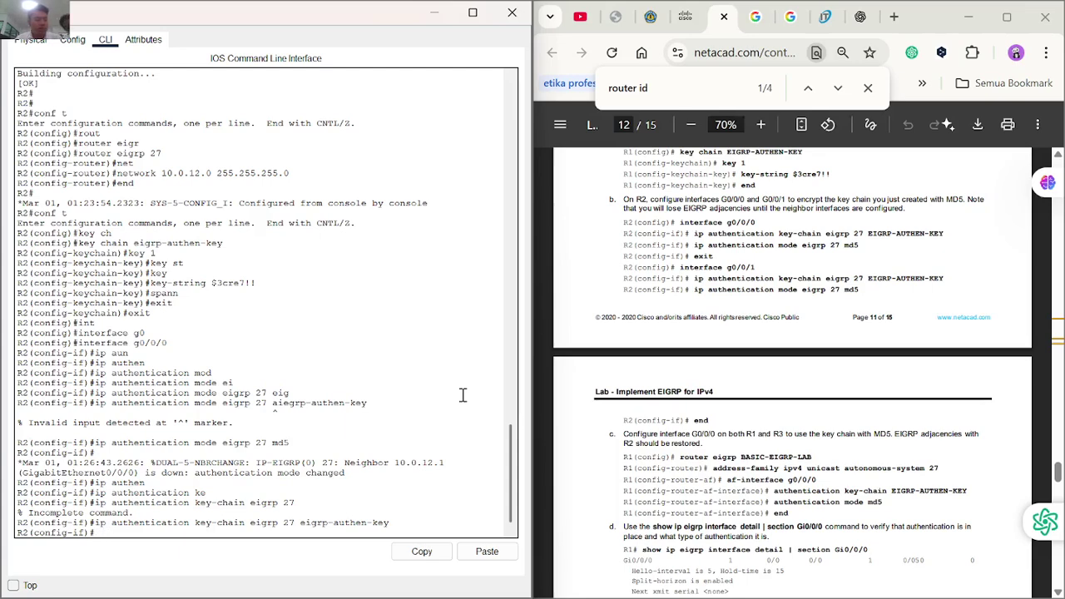
pyautogui.write('end')
pyautogui.press('Return')
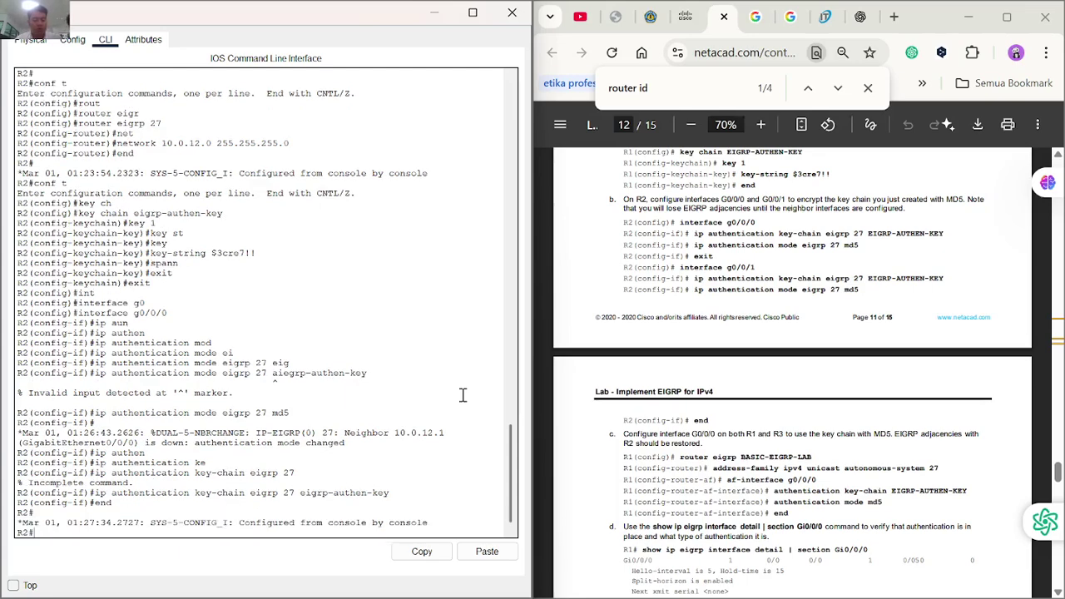
pyautogui.press('Return')
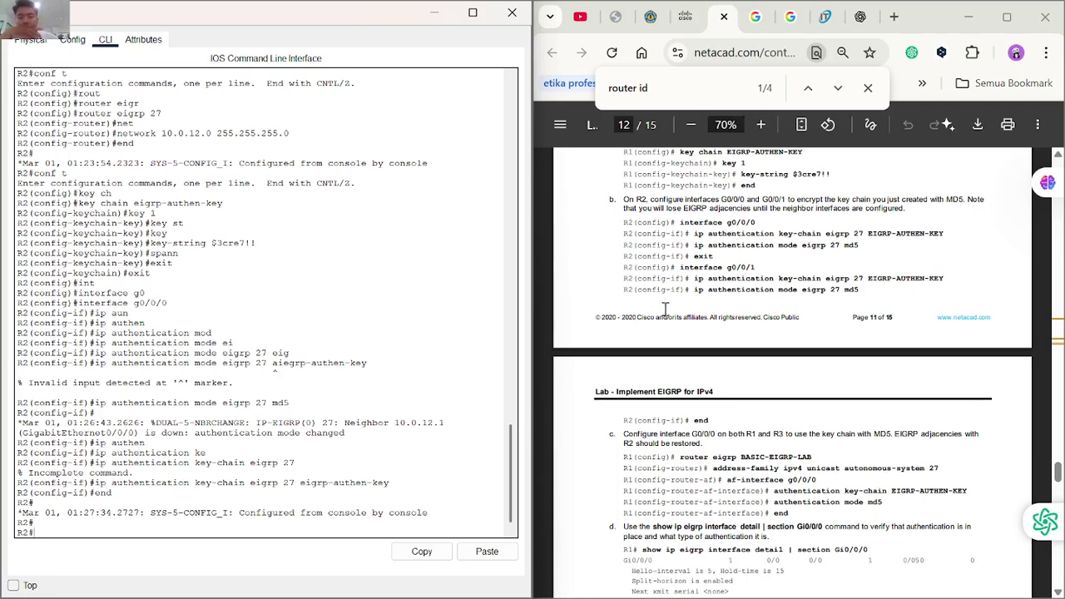
# Review lab steps a to d for the key-chain and MD5 authentication commands required on R2, R1 and R3.
pyautogui.scroll(-2, 666, 308)
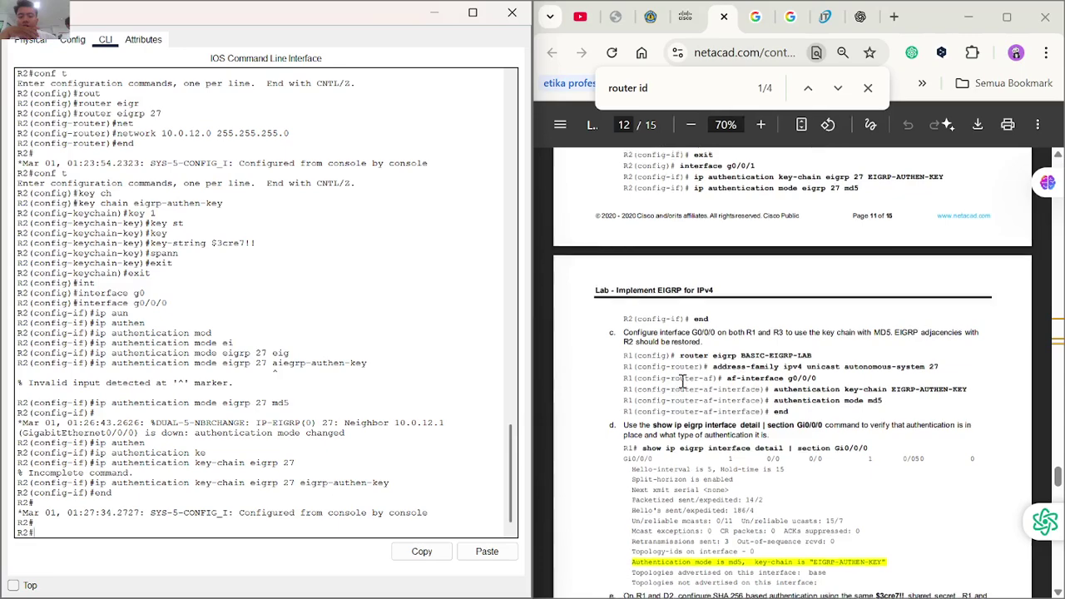
pyautogui.scroll(1, 683, 381)
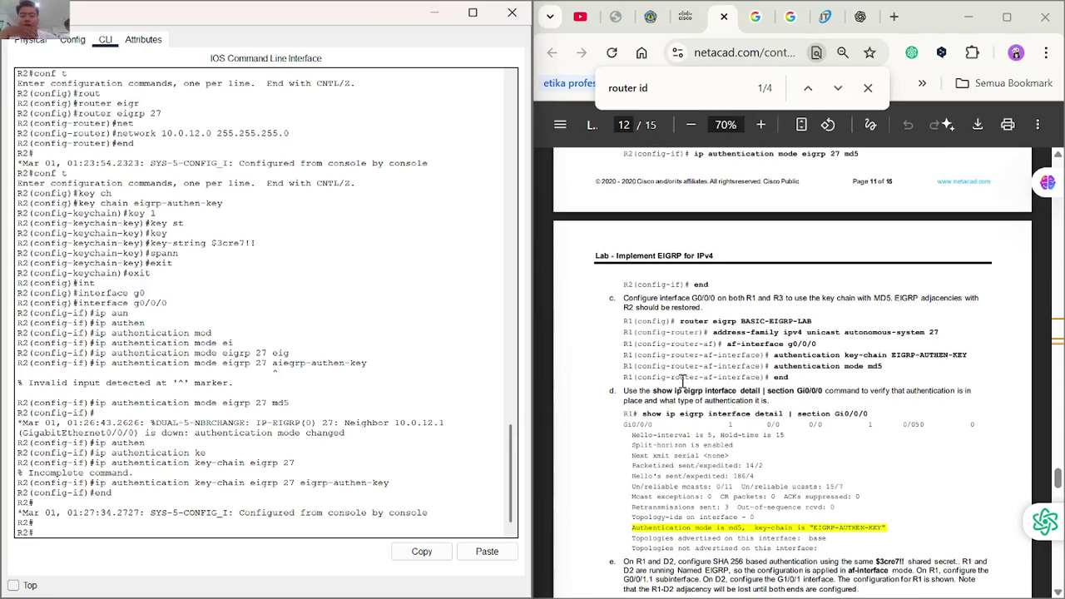
pyautogui.scroll(1, 682, 381)
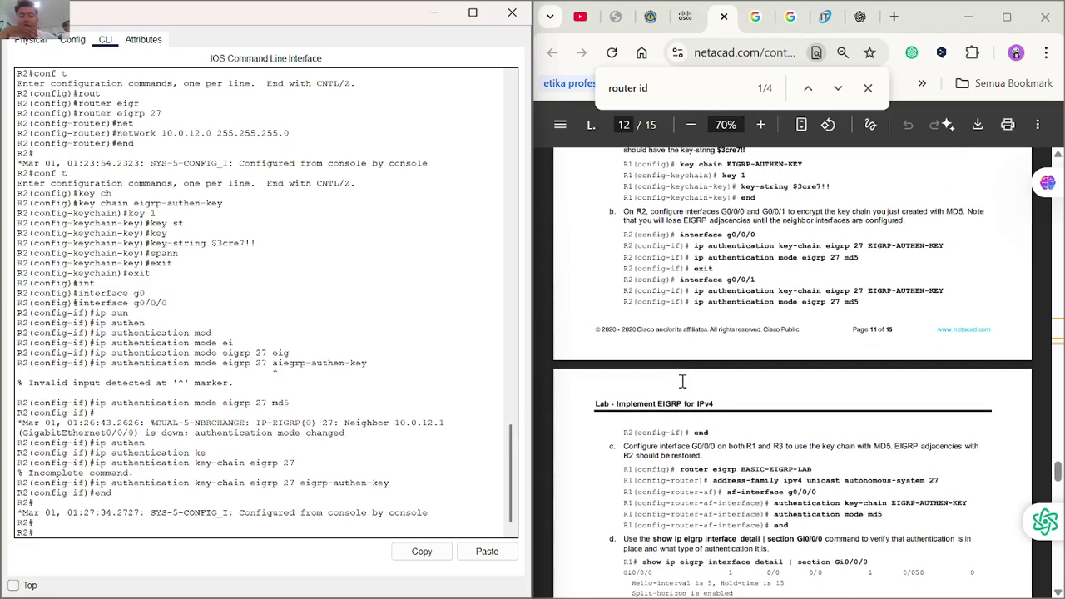
pyautogui.scroll(2, 682, 381)
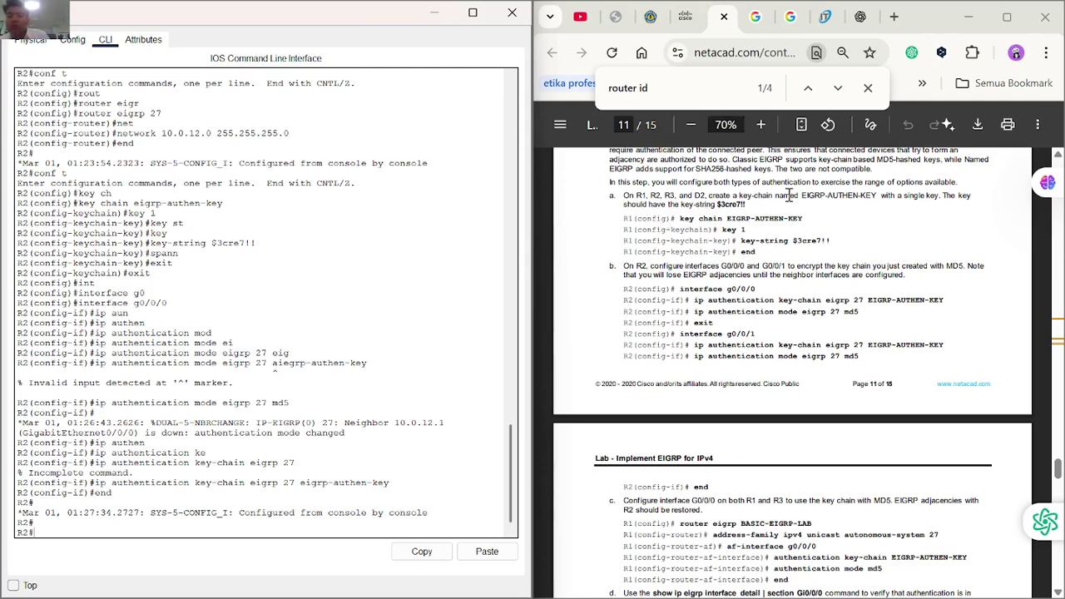
pyautogui.scroll(-1, 789, 195)
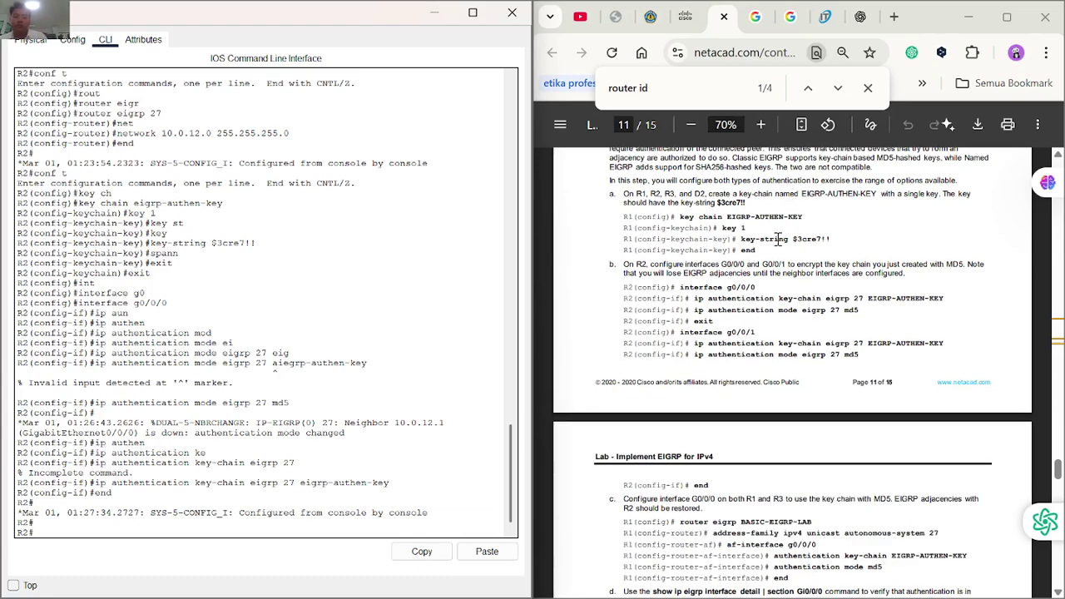
pyautogui.scroll(-1, 779, 239)
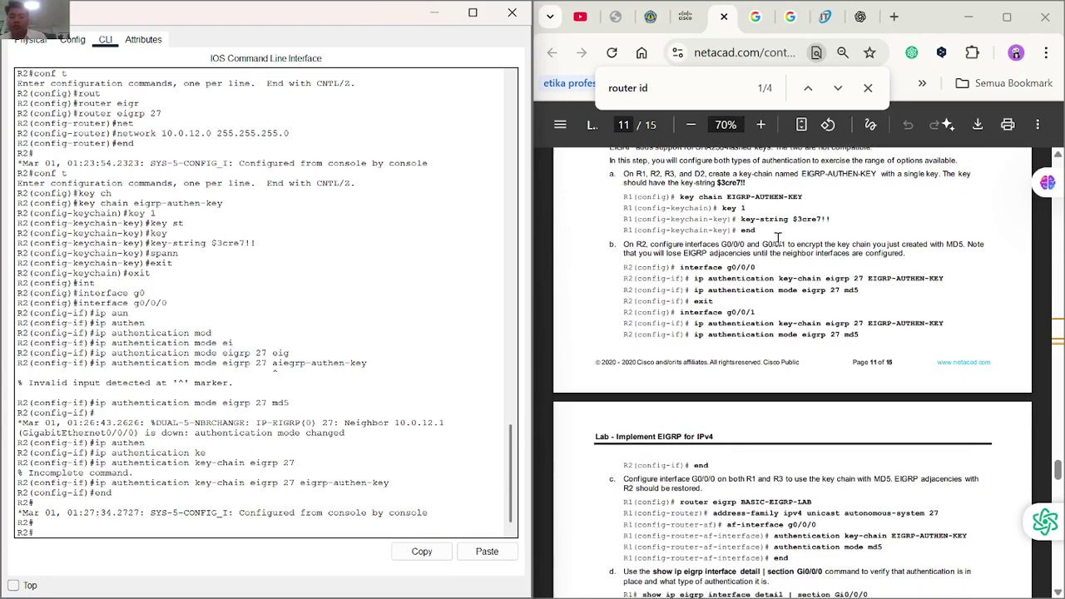
pyautogui.scroll(-3, 778, 239)
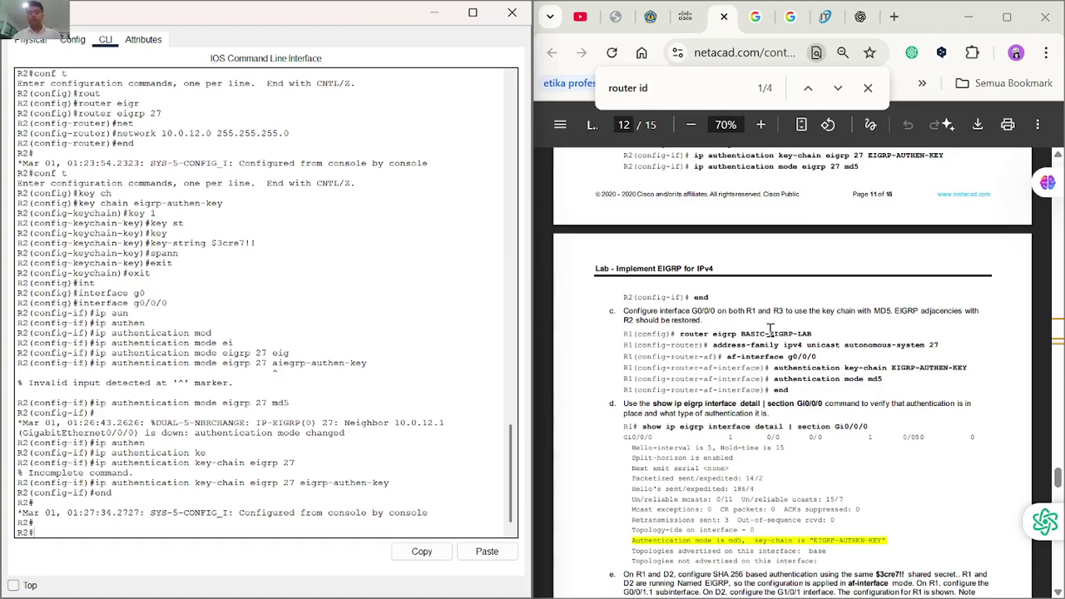
pyautogui.scroll(1, 771, 331)
pyautogui.scroll(1, 761, 278)
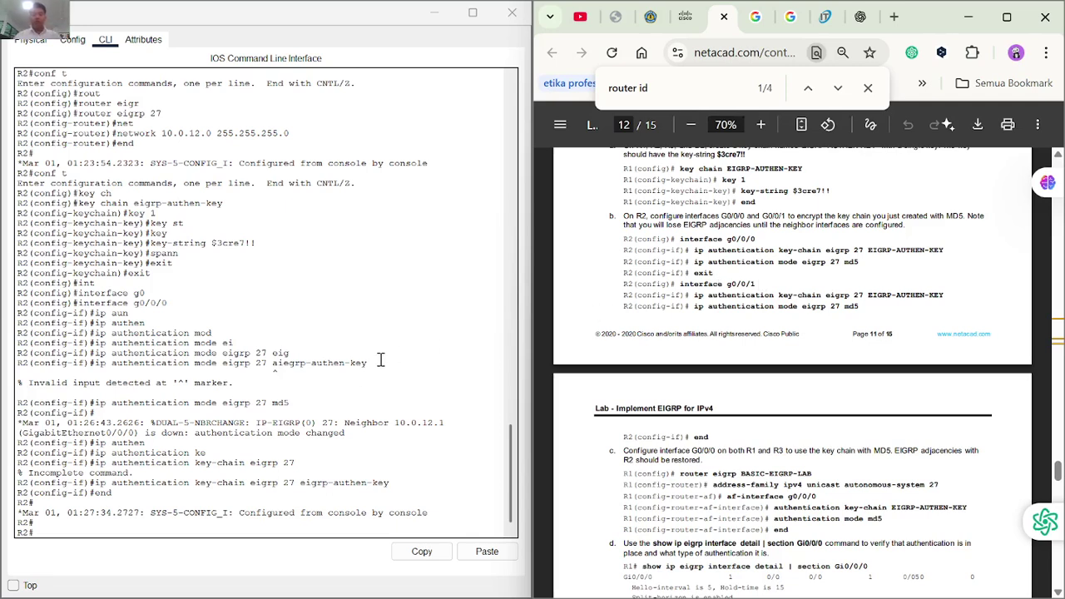
# Enter global configuration mode on R2 and open interface g0/0/1 for configuration.
pyautogui.click(111, 530)
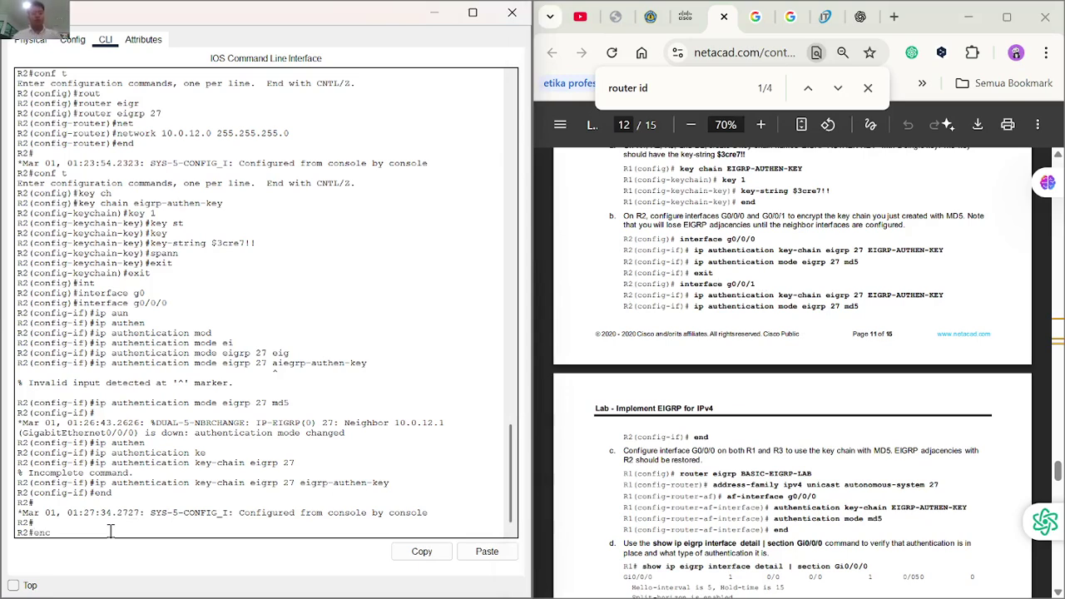
pyautogui.write('conf t')
pyautogui.press('Return')
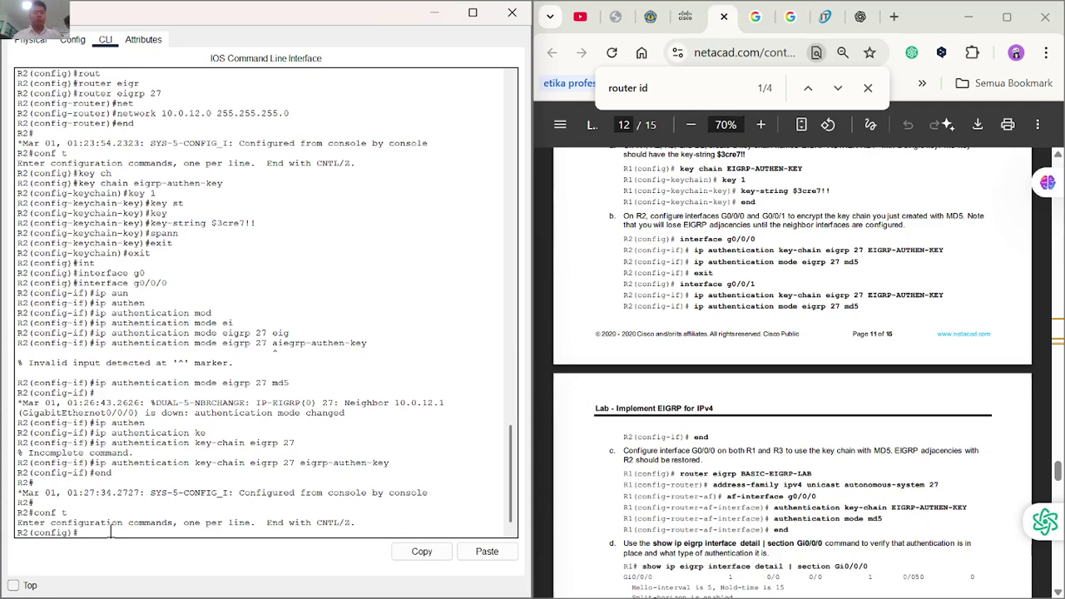
pyautogui.write('int g0/0/1')
pyautogui.press('Return')
pyautogui.write('ip auten')
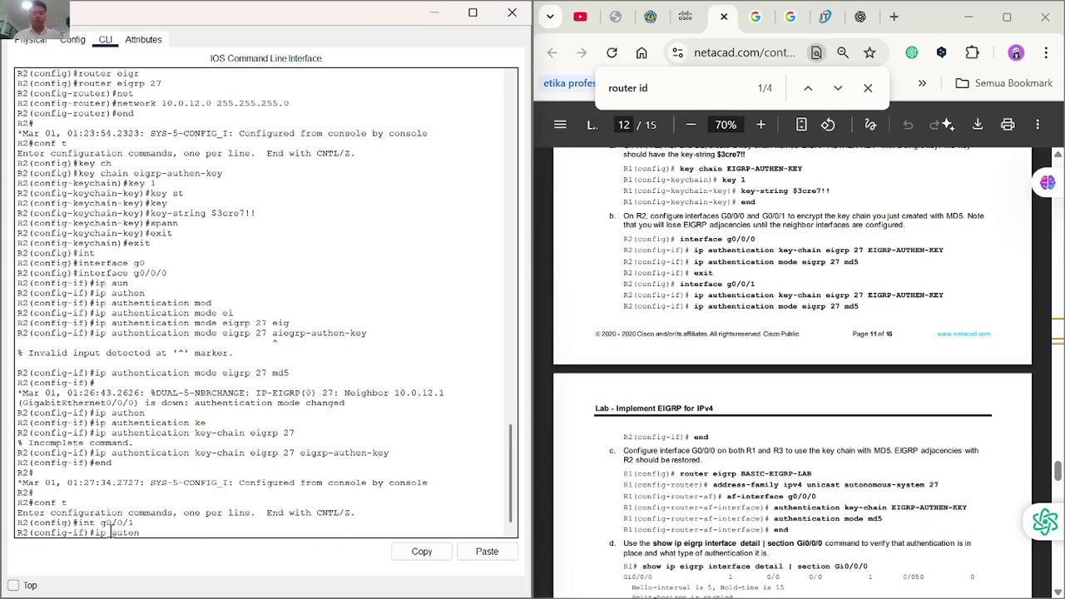
pyautogui.press('Tab')
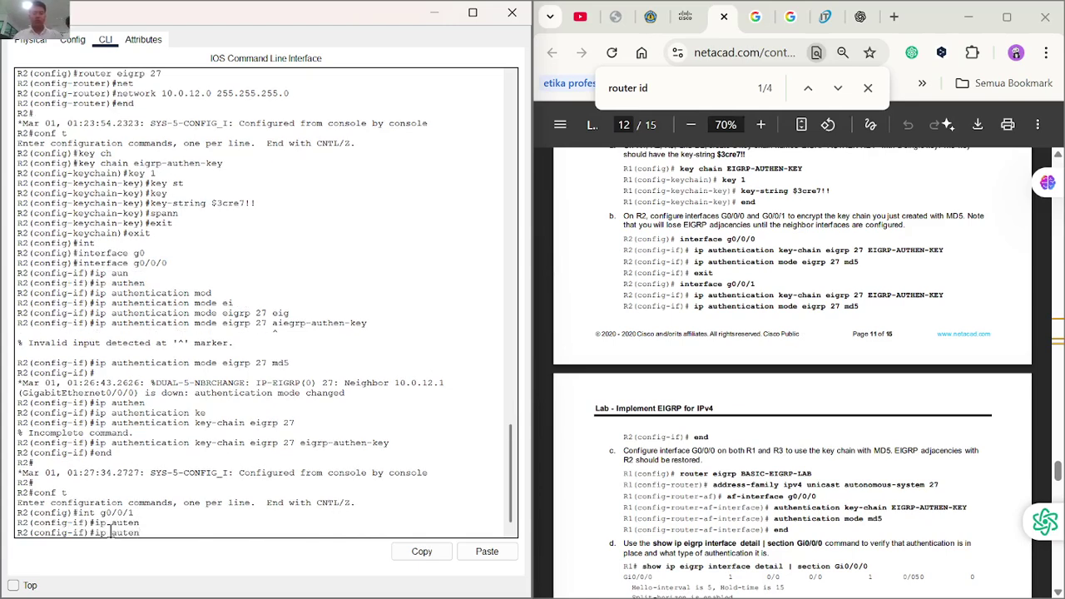
pyautogui.write('ti')
pyautogui.press('Tab')
pyautogui.press('BackSpace')
pyautogui.press('BackSpace')
pyautogui.press('BackSpace')
pyautogui.press('BackSpace')
pyautogui.press('BackSpace')
pyautogui.press('BackSpace')
pyautogui.press('BackSpace')
pyautogui.press('BackSpace')
pyautogui.press('BackSpace')
pyautogui.press('BackSpace')
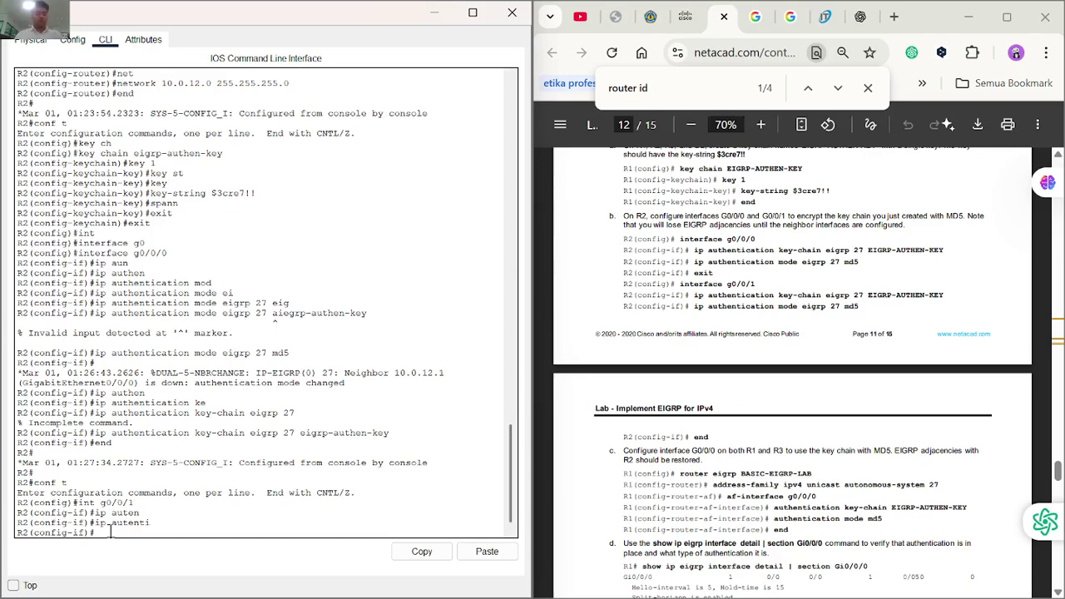
# Set the EIGRP 27 authentication key chain on R2's g0/0/1 with the key-chain name md5.
pyautogui.write('ip au')
pyautogui.press('Tab')
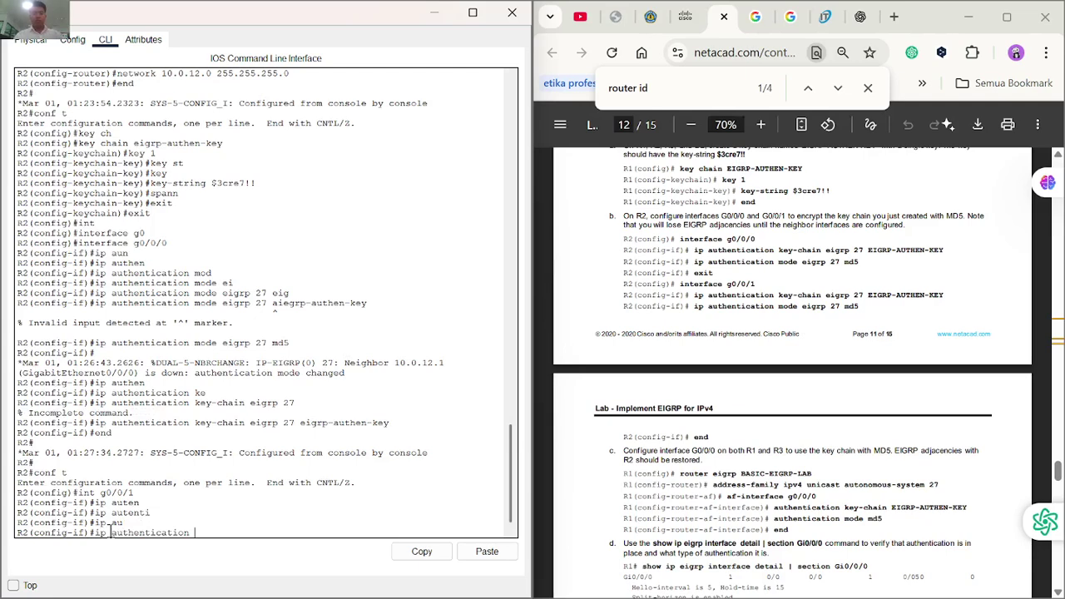
pyautogui.write('ke')
pyautogui.press('Tab')
pyautogui.write('ei')
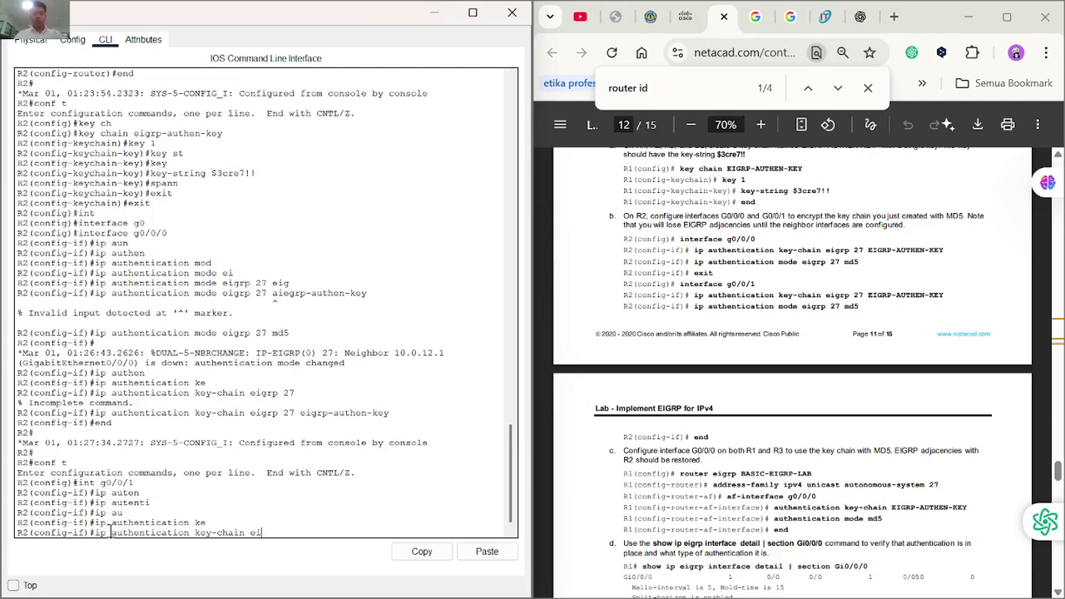
pyautogui.press('Tab')
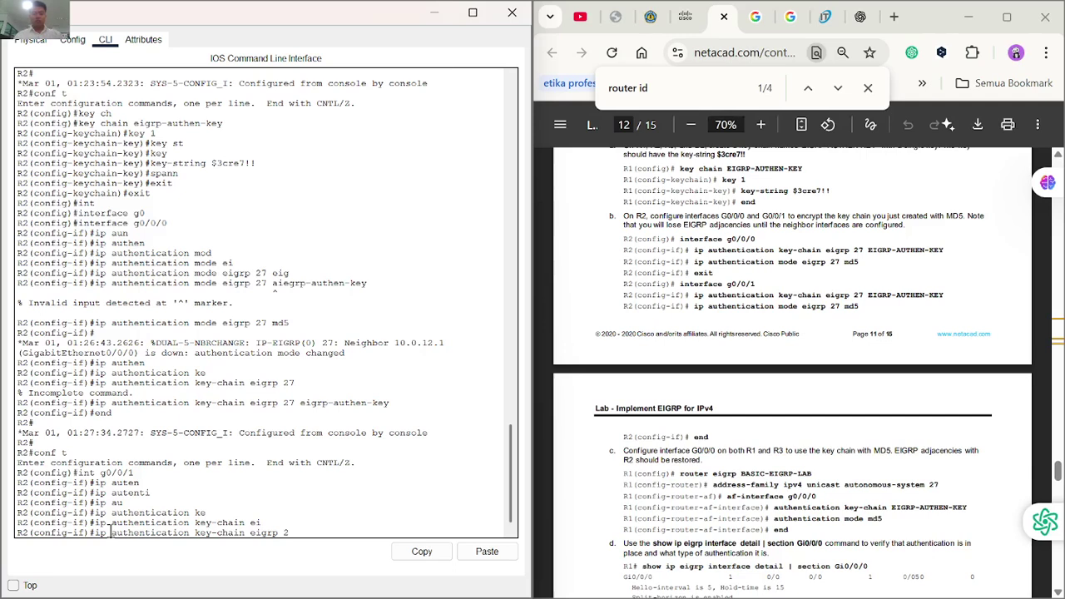
pyautogui.write('27')
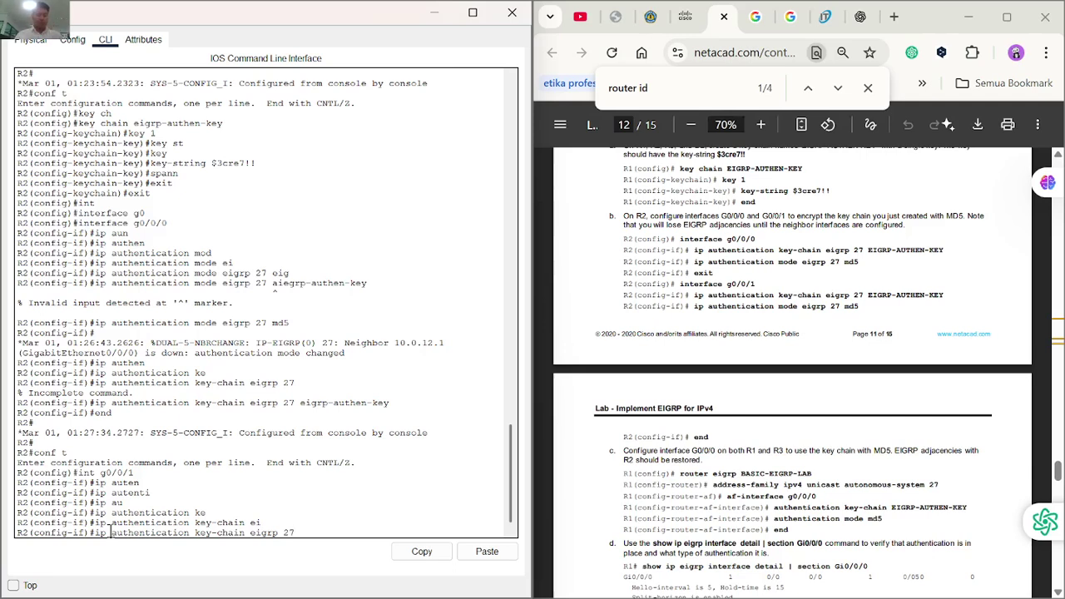
pyautogui.write(' md5')
pyautogui.press('Return')
# Set the EIGRP 27 authentication key chain on R2's g0/0/1 to eigrp-authen-key.
pyautogui.write('ip')
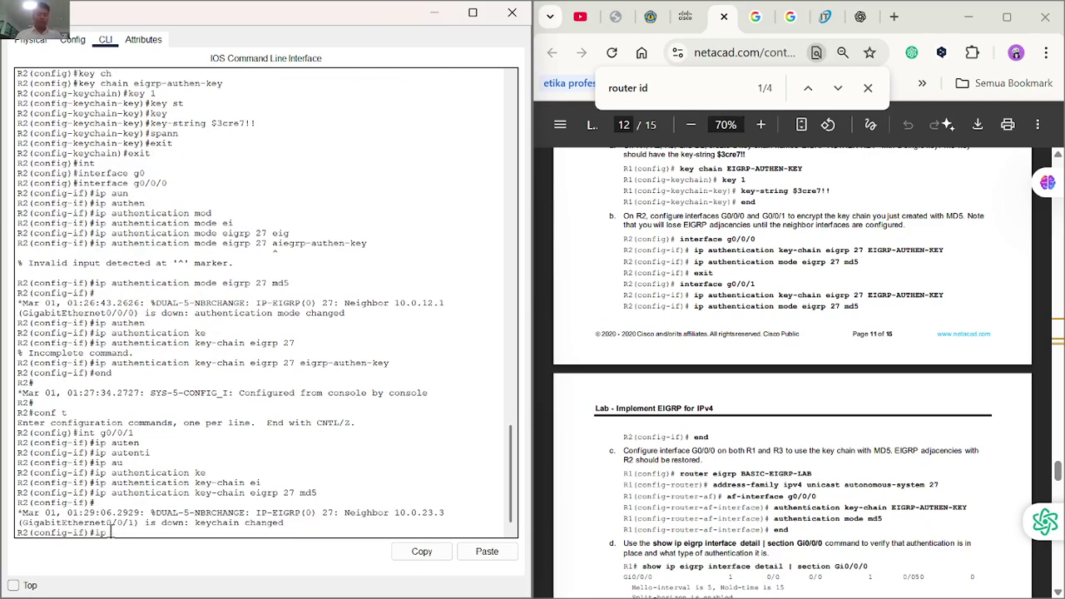
pyautogui.write(' a')
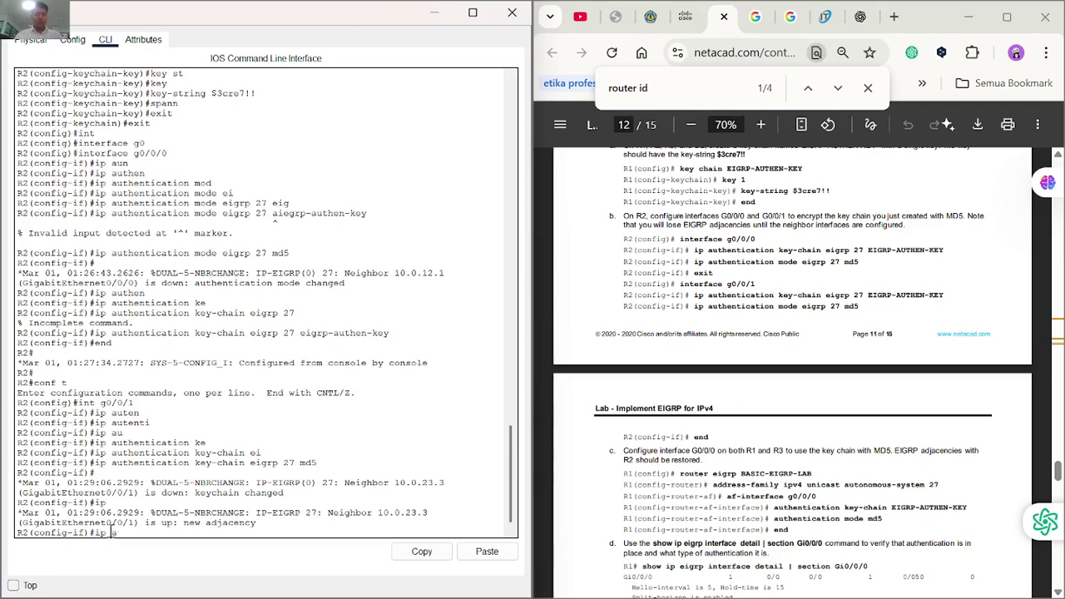
pyautogui.write('ut')
pyautogui.press('Tab')
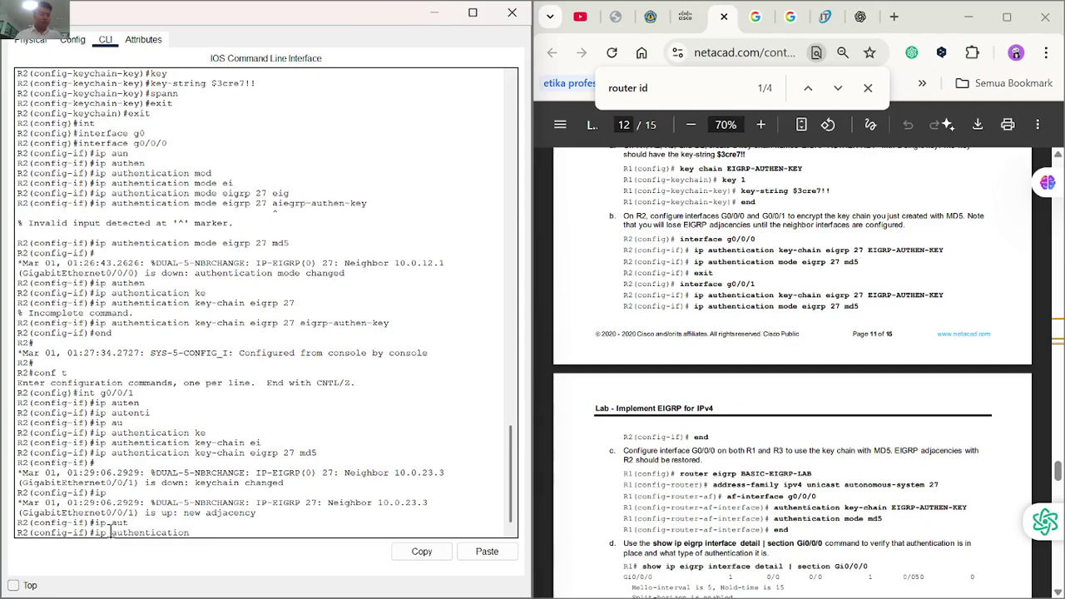
pyautogui.write('key')
pyautogui.press('Tab')
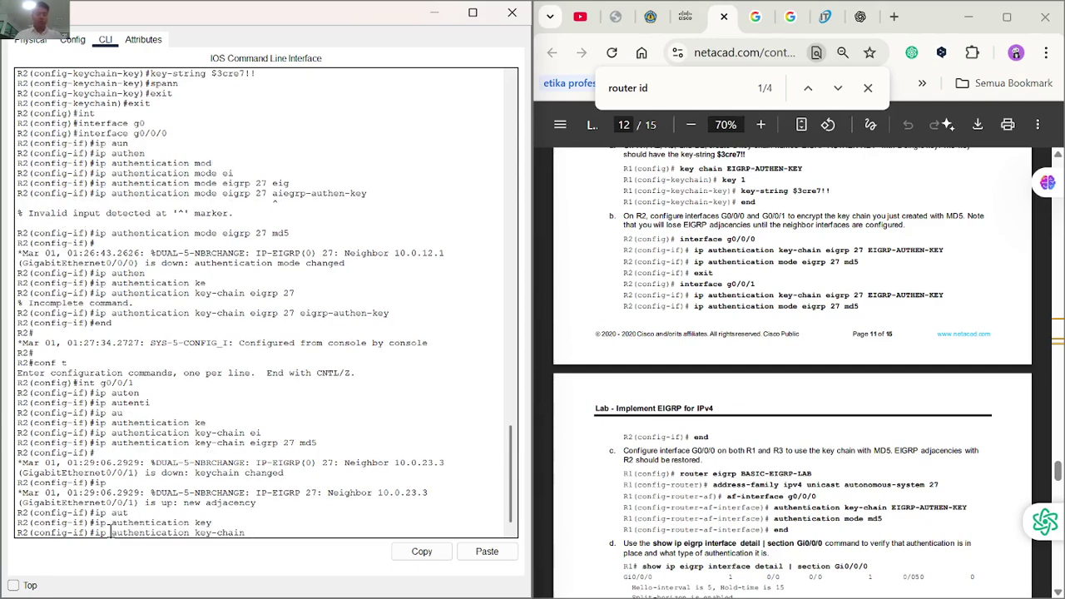
pyautogui.write('ei')
pyautogui.press('Tab')
pyautogui.write('2')
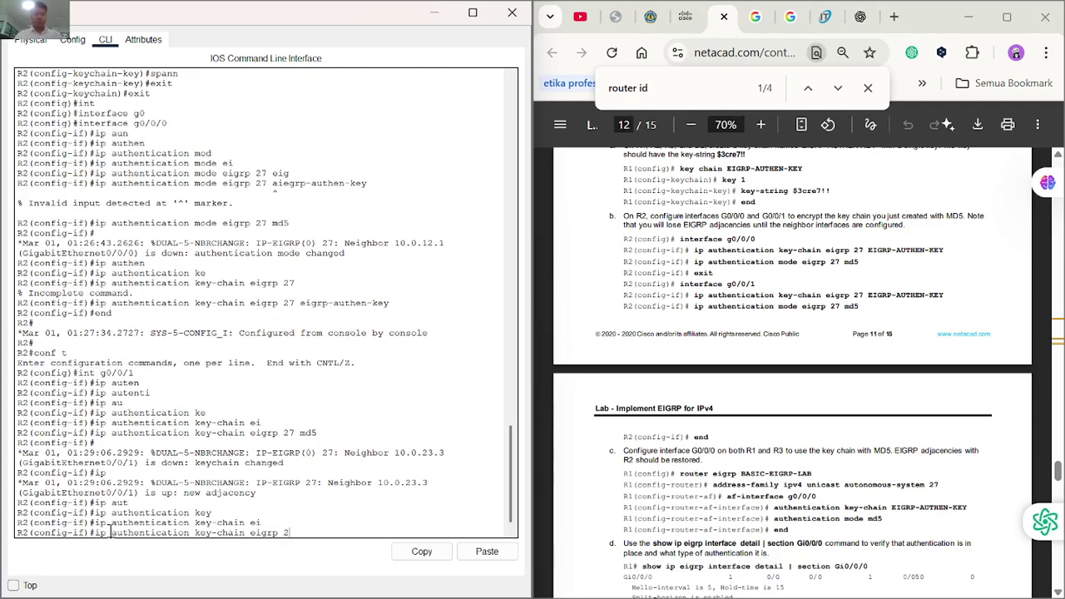
pyautogui.write('7 eigrp-authen-key')
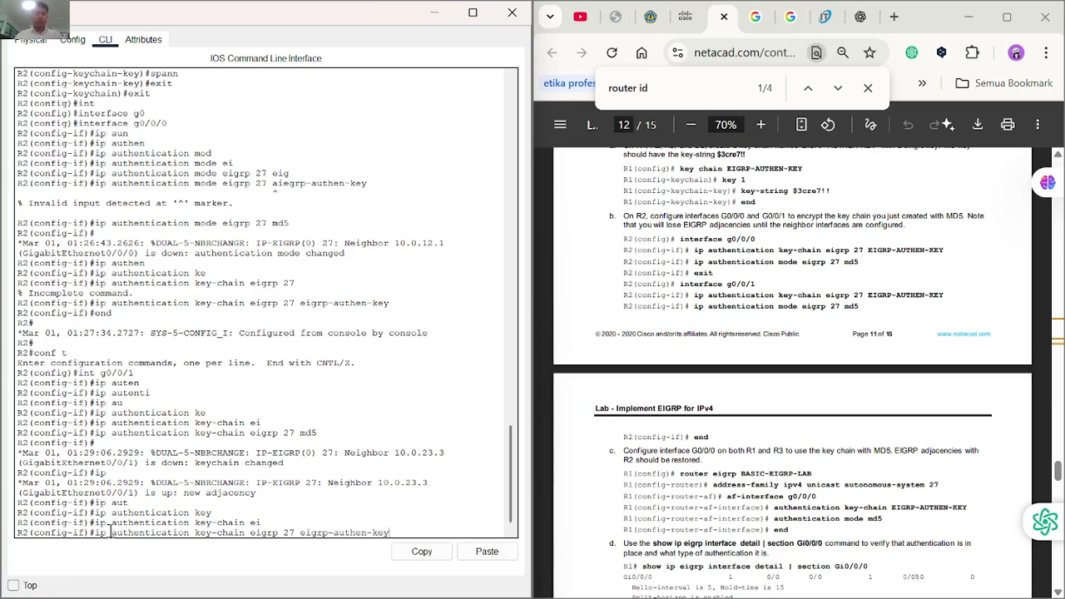
pyautogui.press('Return')
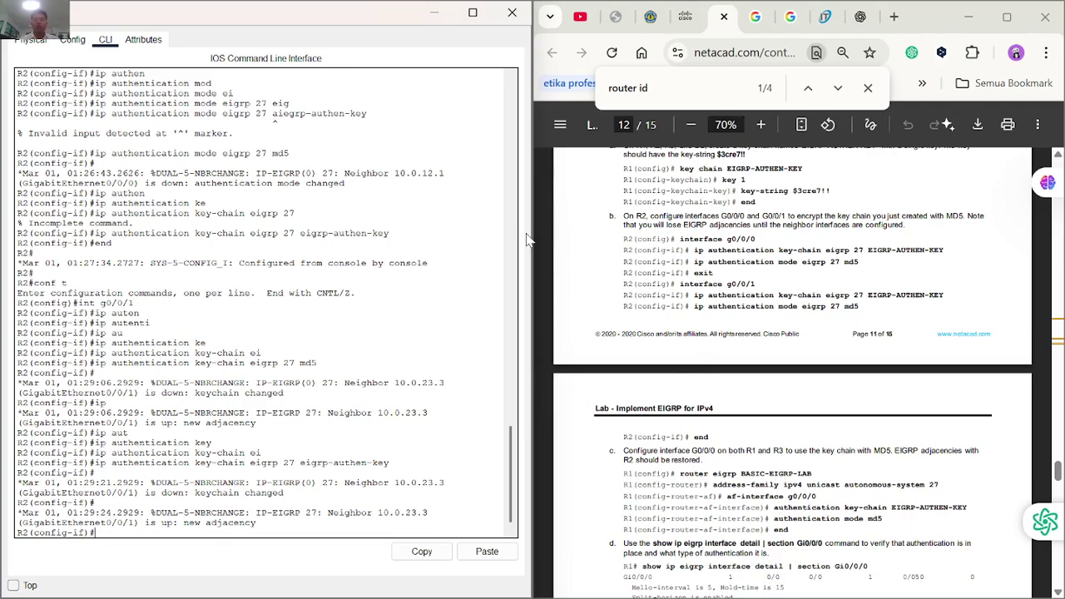
# Close R2's window, open R3's command line and exit its EIGRP router configuration to global configuration mode.
pyautogui.click(503, 19)
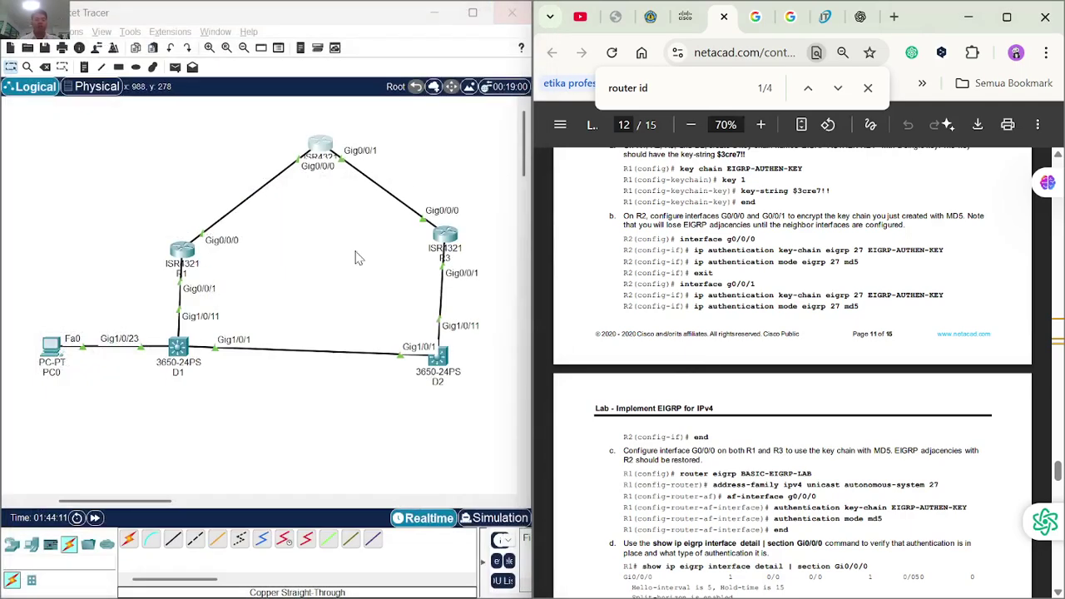
pyautogui.click(448, 238)
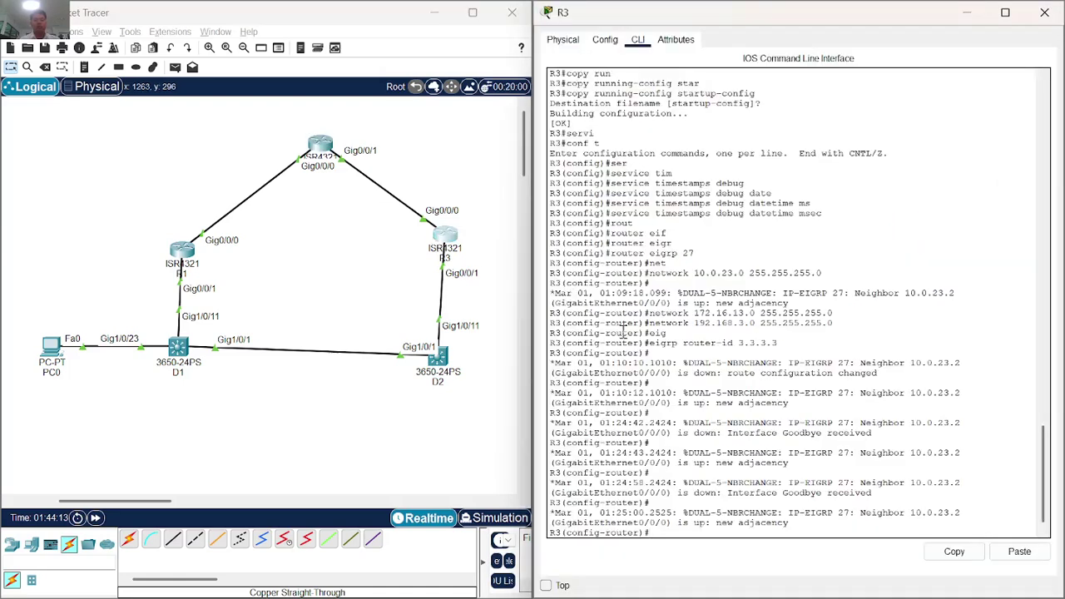
pyautogui.press('Return')
pyautogui.press('Return')
pyautogui.press('Return')
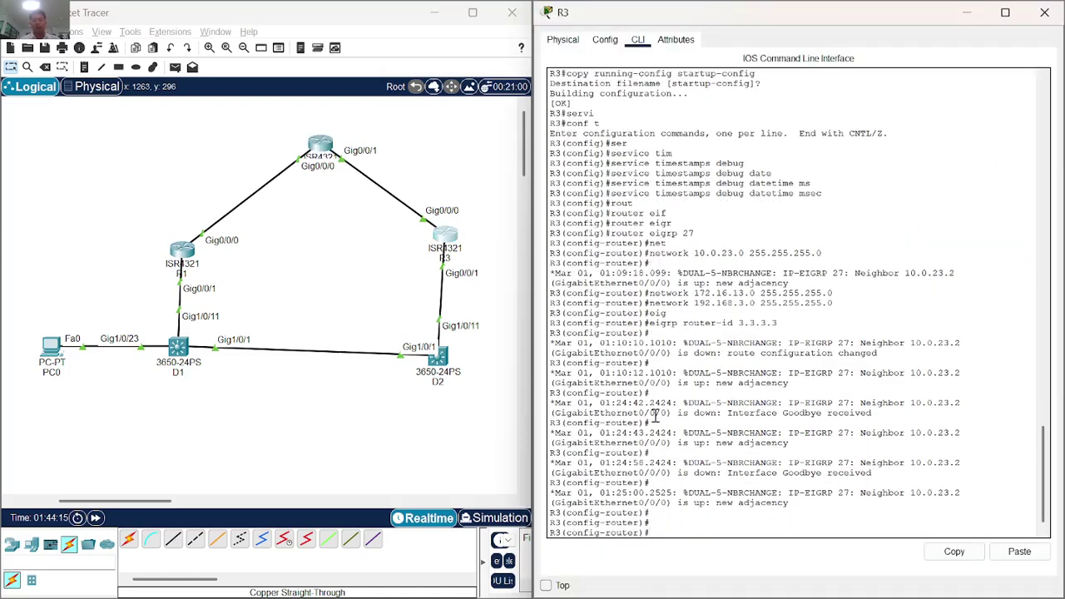
pyautogui.write('exit')
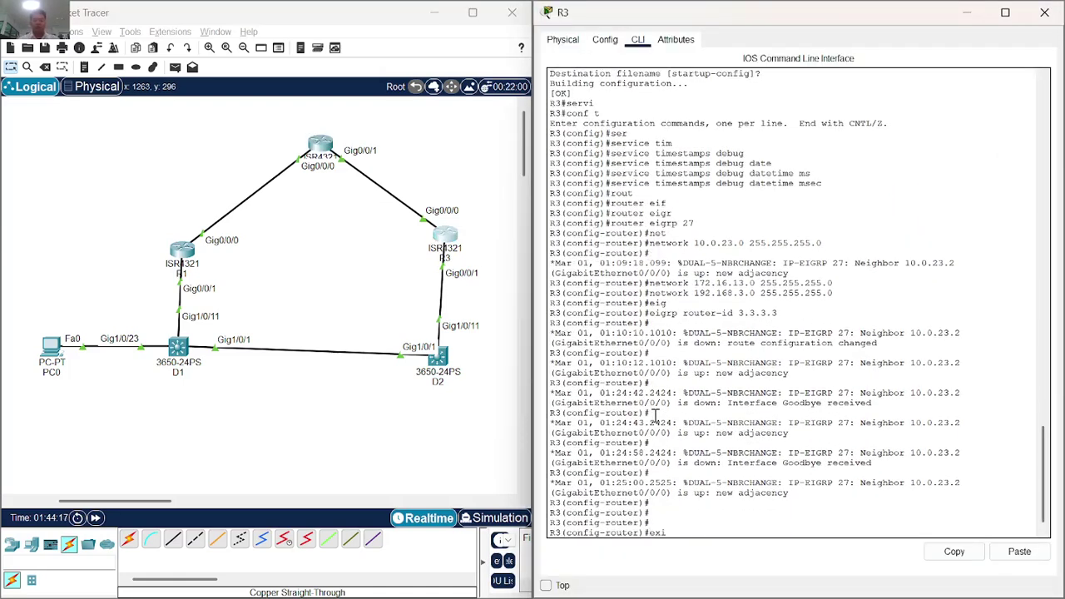
pyautogui.press('Return')
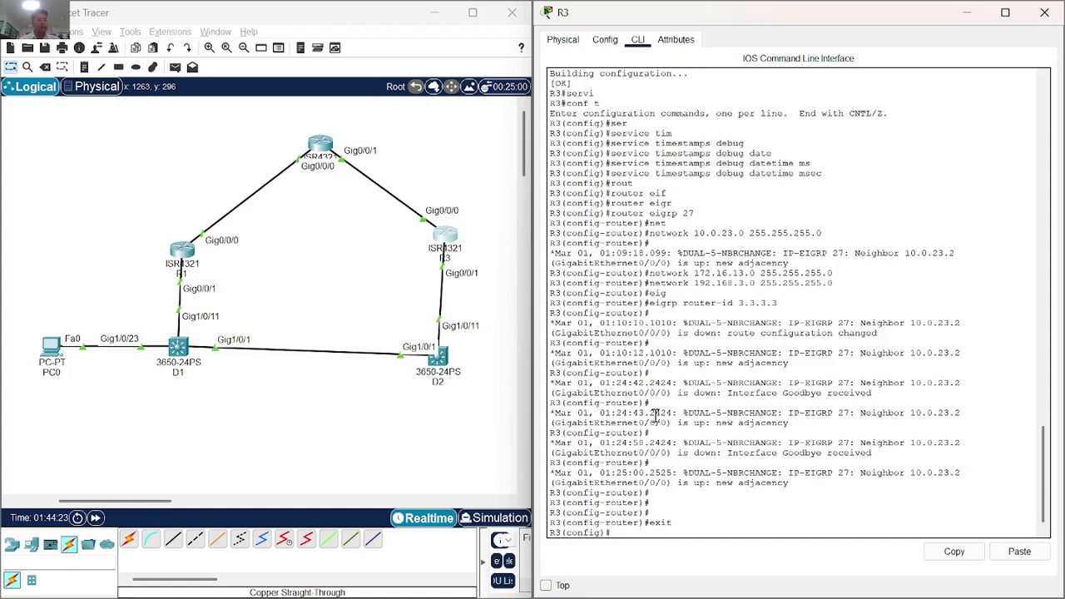
# Create a key chain named eigrp-authen-key on R3.
pyautogui.write('key chan')
pyautogui.press('Tab')
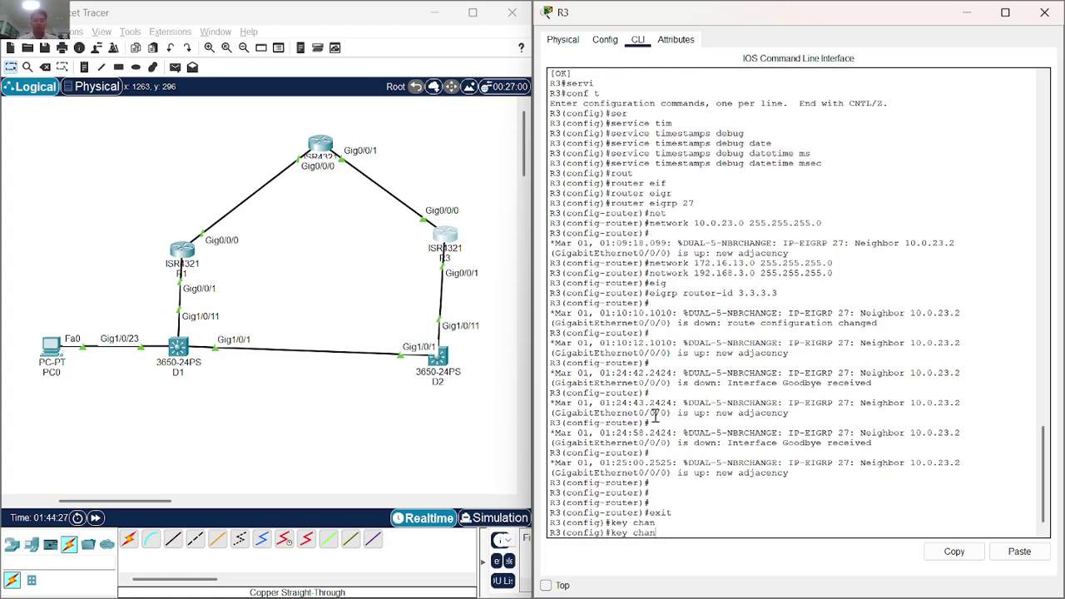
pyautogui.press('BackSpace')
pyautogui.write('i')
pyautogui.press('Tab')
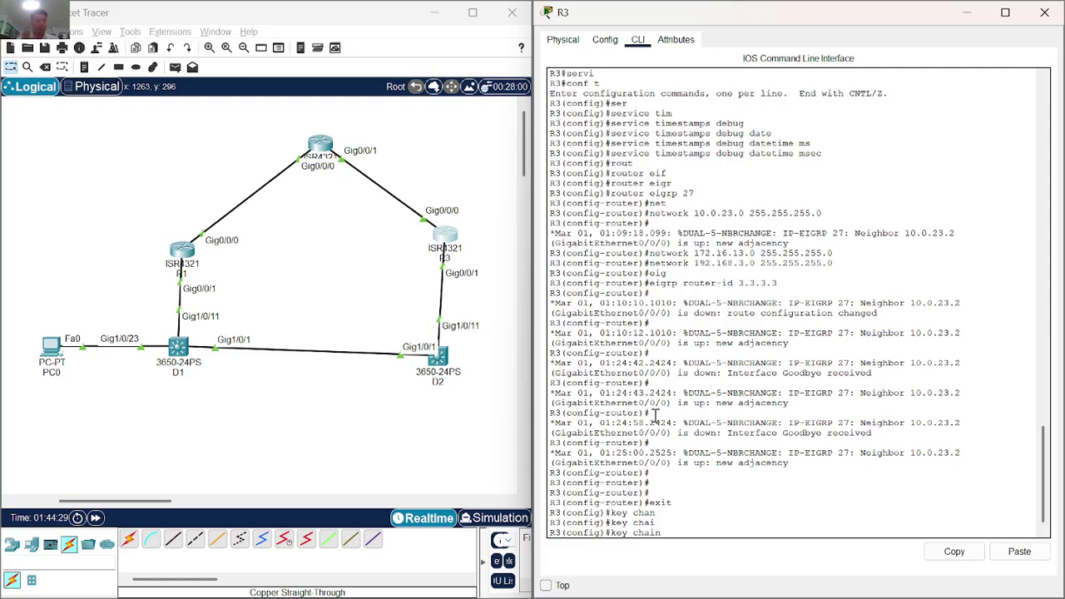
pyautogui.write('eigrp')
pyautogui.press('Tab')
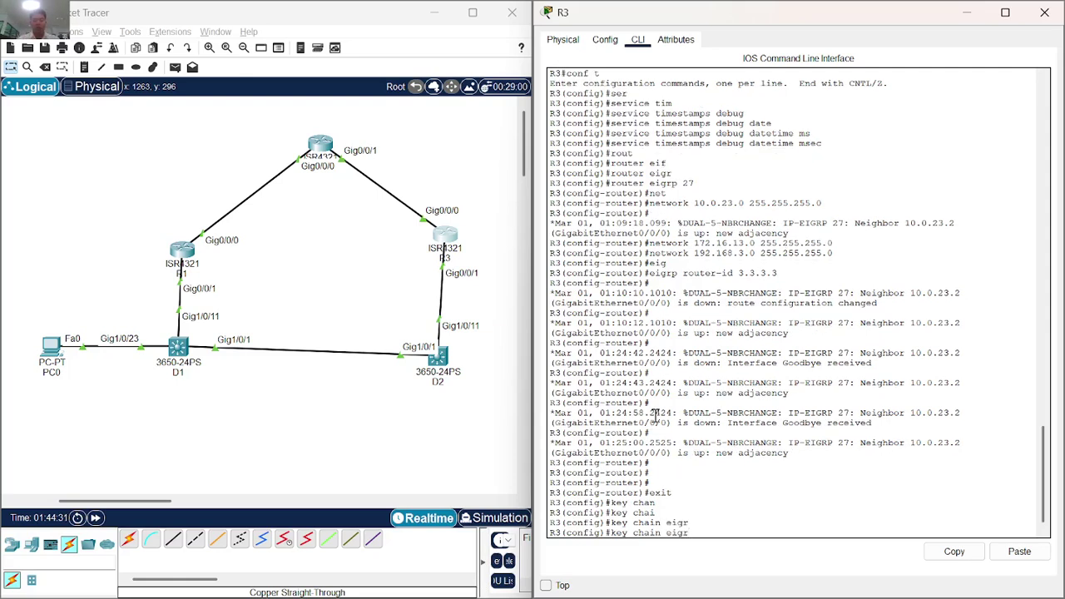
pyautogui.write('p-authen-key')
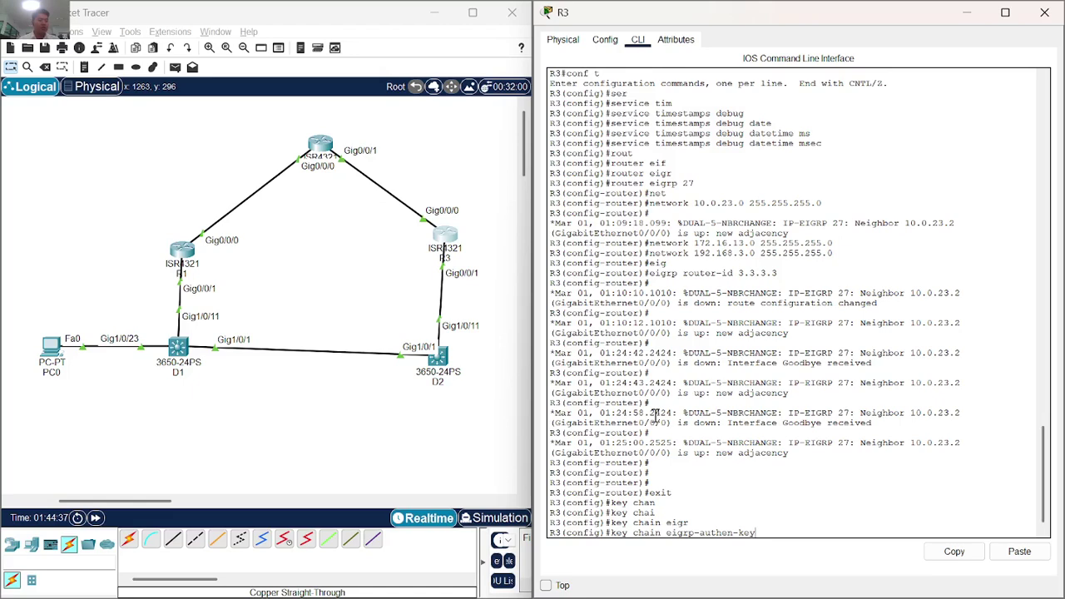
pyautogui.press('Return')
# Add key 1 to R3's key chain and enter the lab's secret as its key-string.
pyautogui.write('key 1')
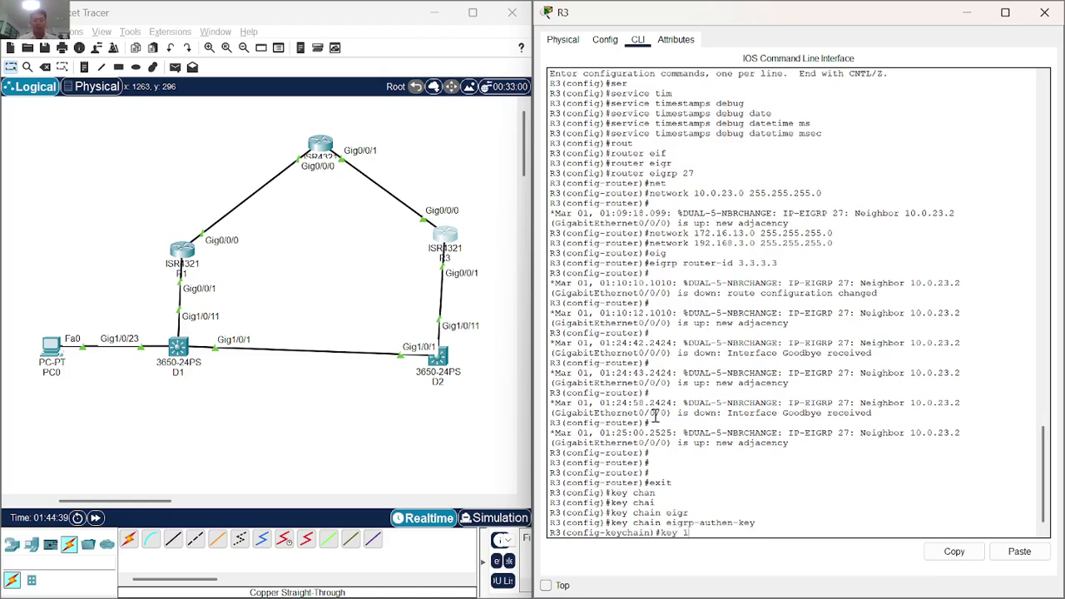
pyautogui.press('Return')
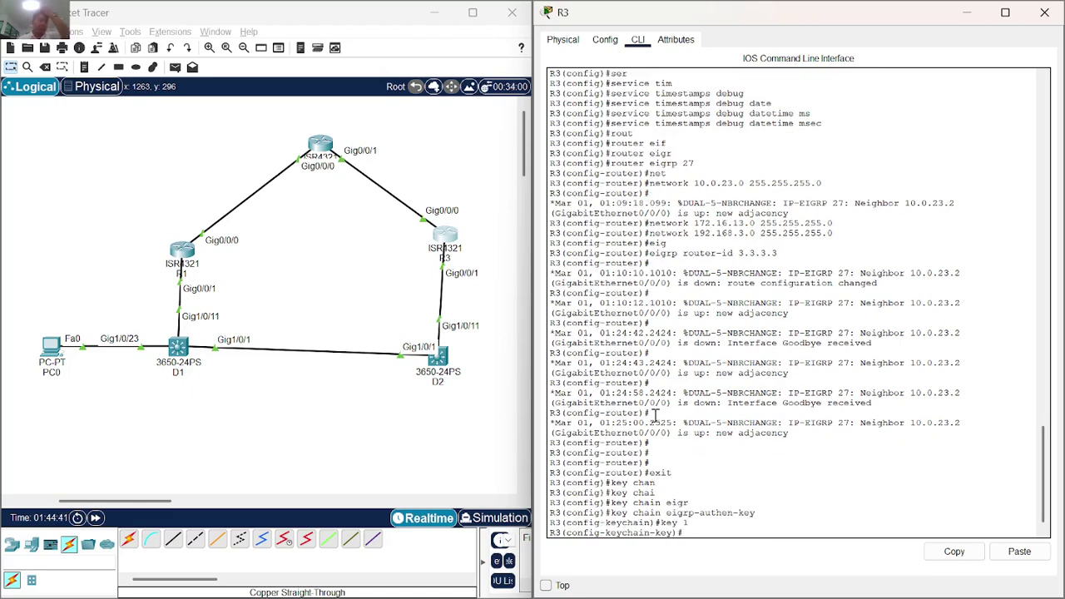
pyautogui.write('key ')
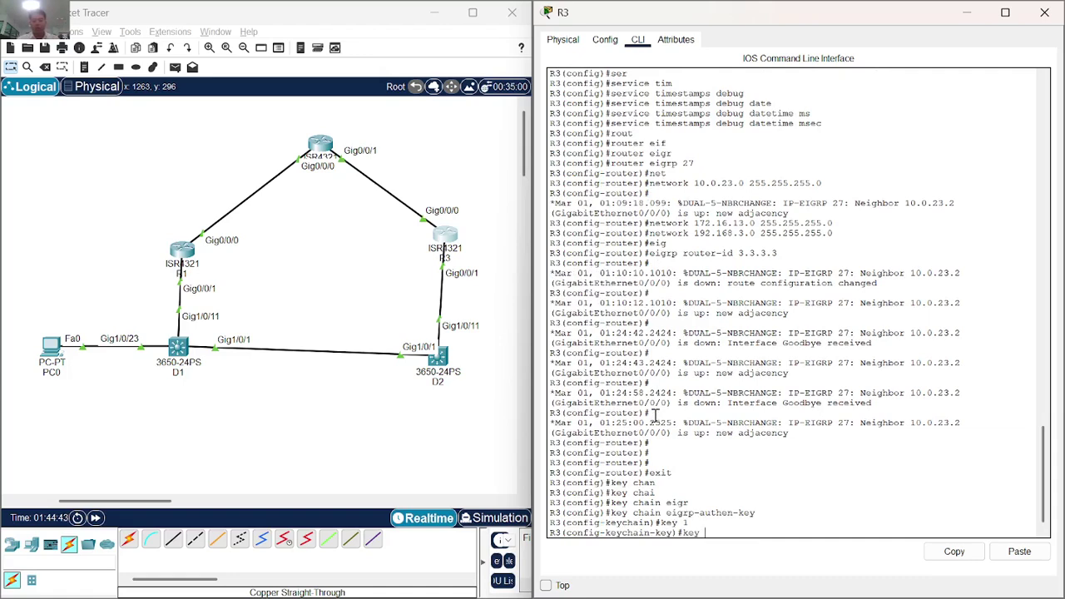
pyautogui.write('str')
pyautogui.press('Tab')
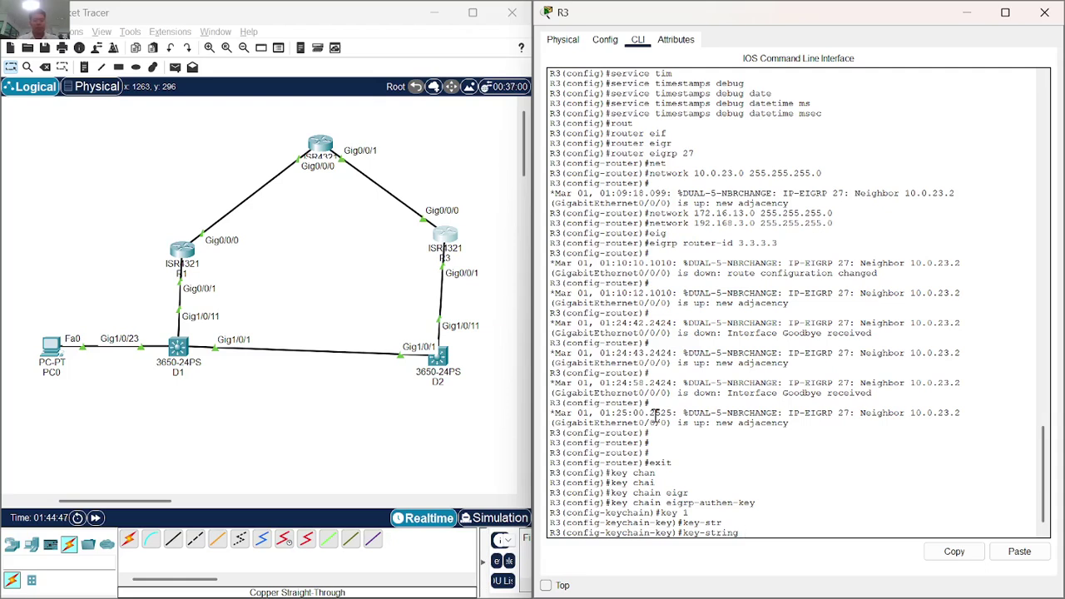
pyautogui.write('$3cre7!!')
pyautogui.press('Return')
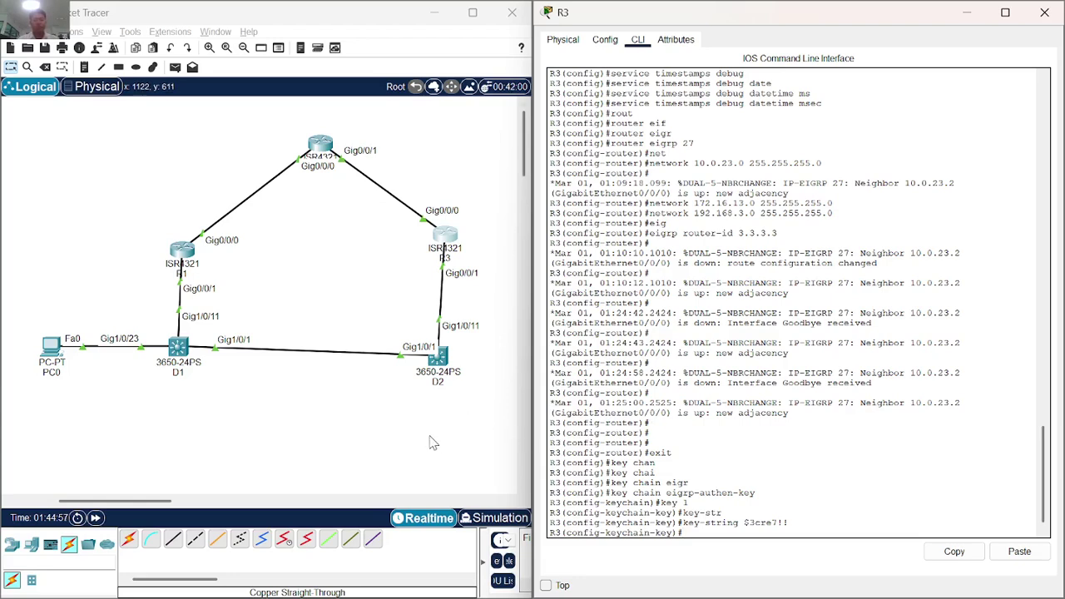
# Consult lab steps b and c for the interface authentication commands and return R3 to privileged EXEC mode.
pyautogui.hotkey('alt', 'Tab')
pyautogui.hotkey('alt', 'Tab')
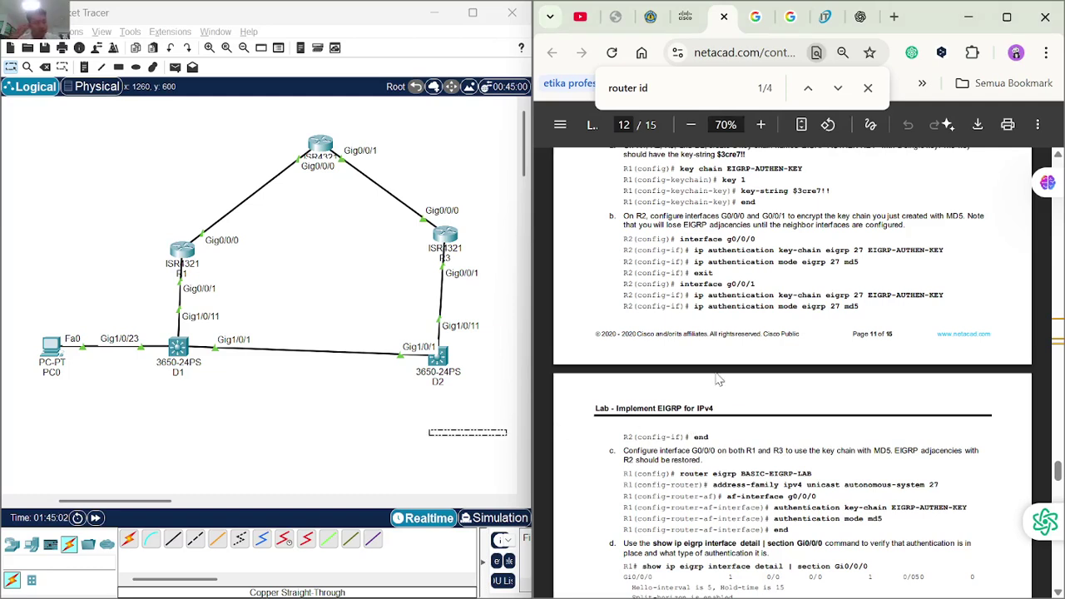
pyautogui.scroll(-1, 721, 376)
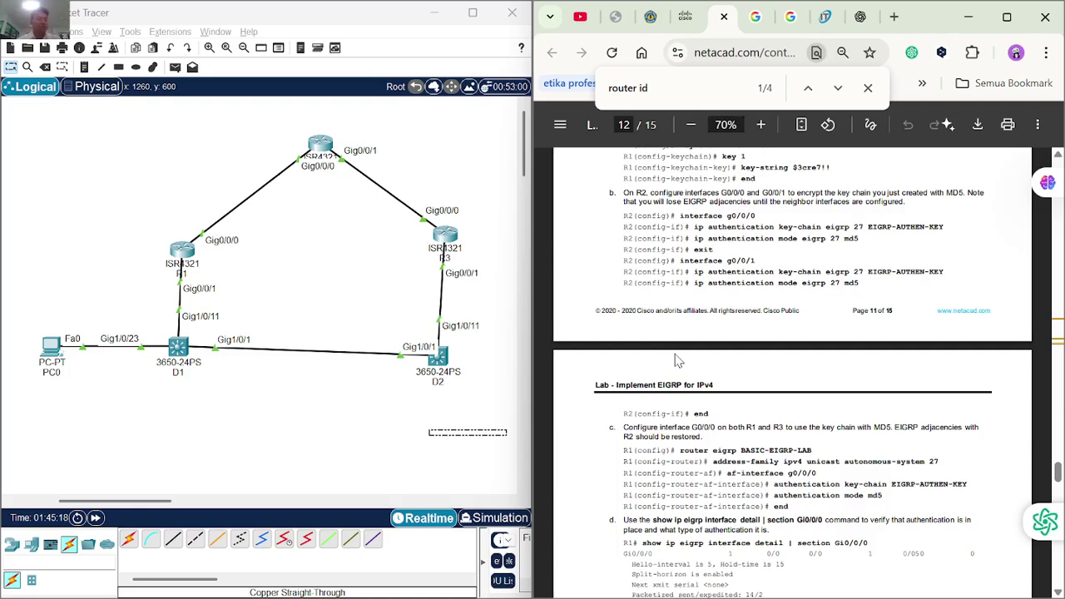
pyautogui.moveTo(679, 359); pyautogui.dragTo(352, 255)
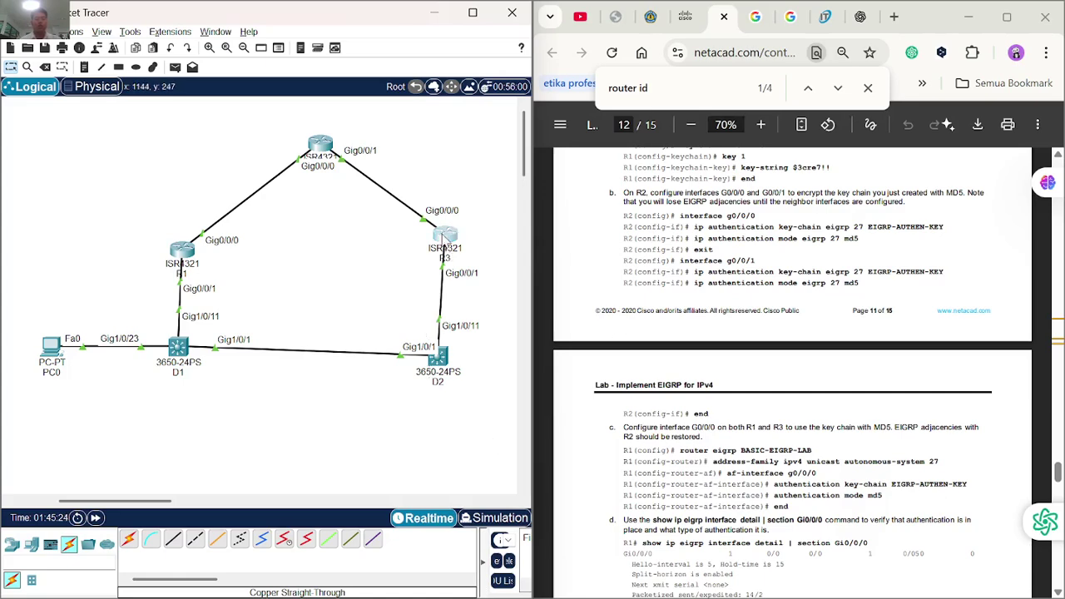
pyautogui.click(445, 235)
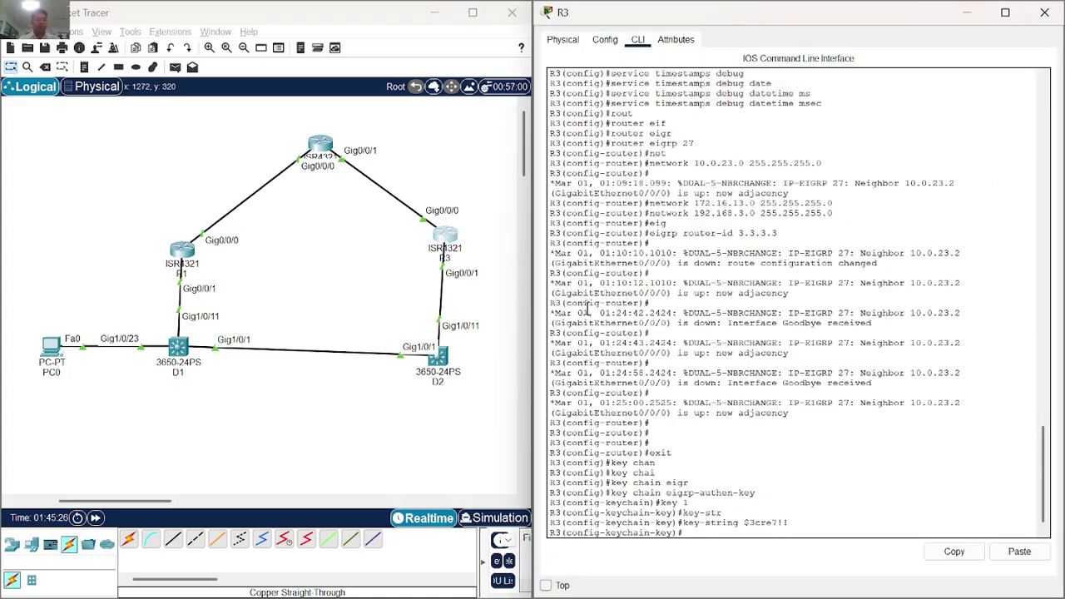
pyautogui.write('end')
pyautogui.press('Return')
pyautogui.press('Return')
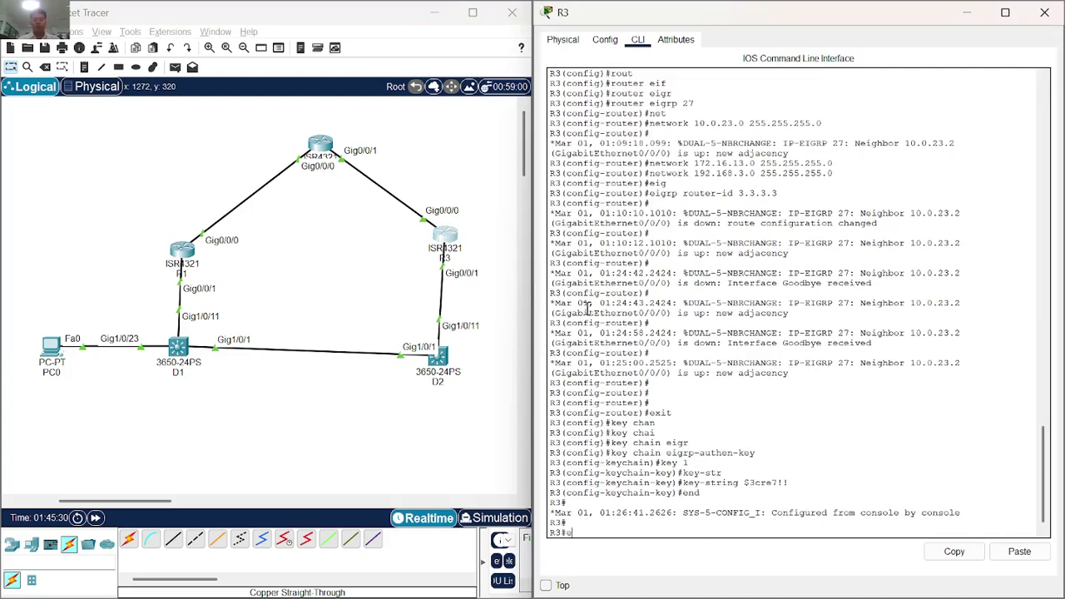
# Enter global configuration mode on R3 and open interface g0/0/0 for configuration.
pyautogui.write('conf t')
pyautogui.press('Return')
pyautogui.write('int f')
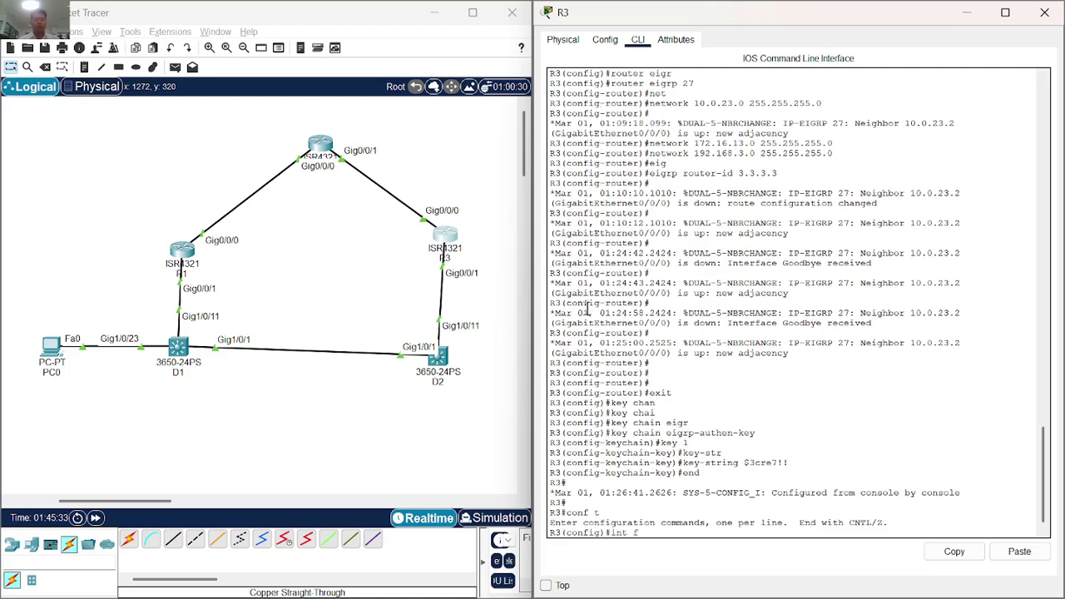
pyautogui.press('BackSpace')
pyautogui.write('g0/0/0')
pyautogui.press('Return')
# Set the EIGRP 27 authentication mode on R3's g0/0/0 to md5.
pyautogui.write('ip a')
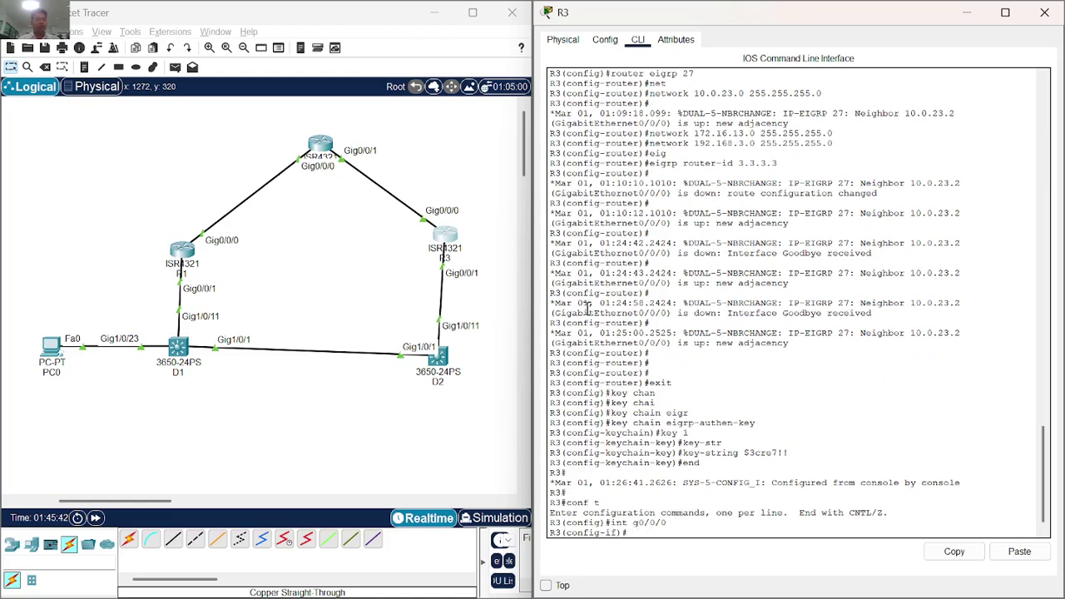
pyautogui.write('uth')
pyautogui.press('Tab')
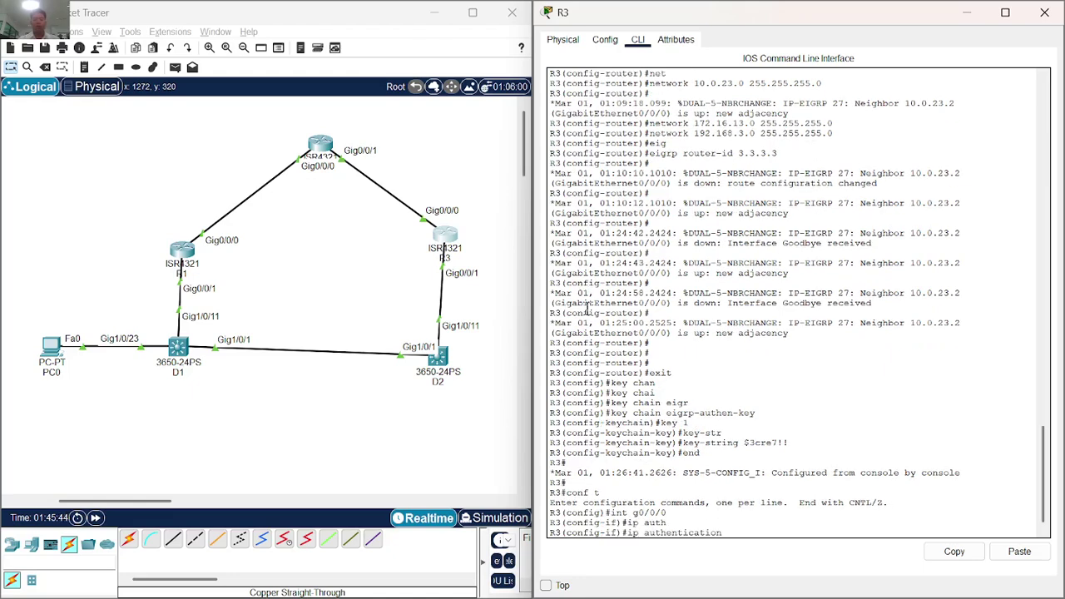
pyautogui.write('mode eig')
pyautogui.press('Tab')
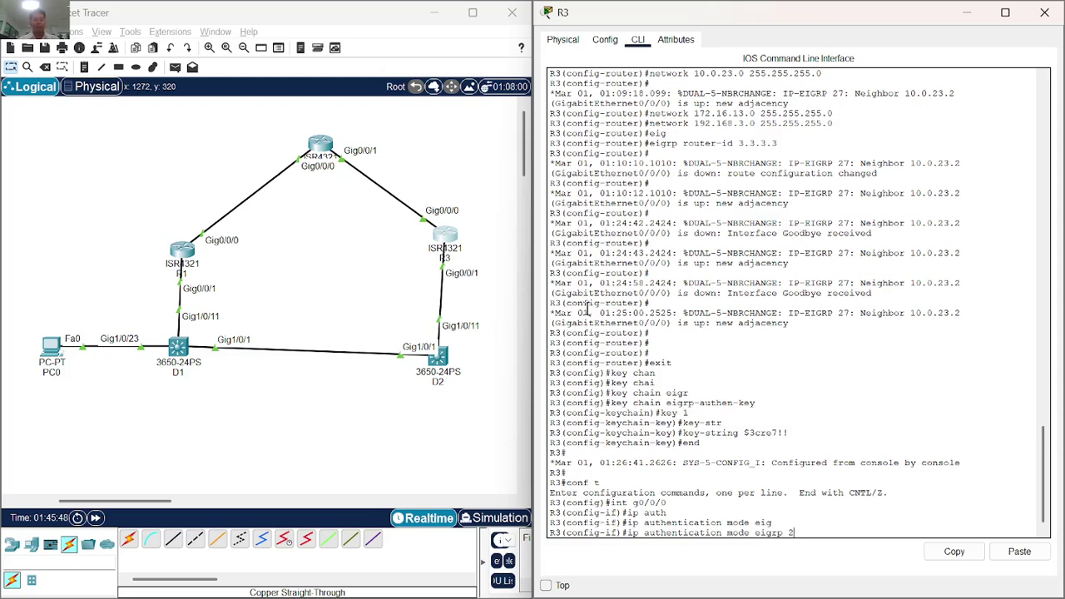
pyautogui.write('27')
pyautogui.write(' m')
pyautogui.write('d5')
pyautogui.write(' ip authen')
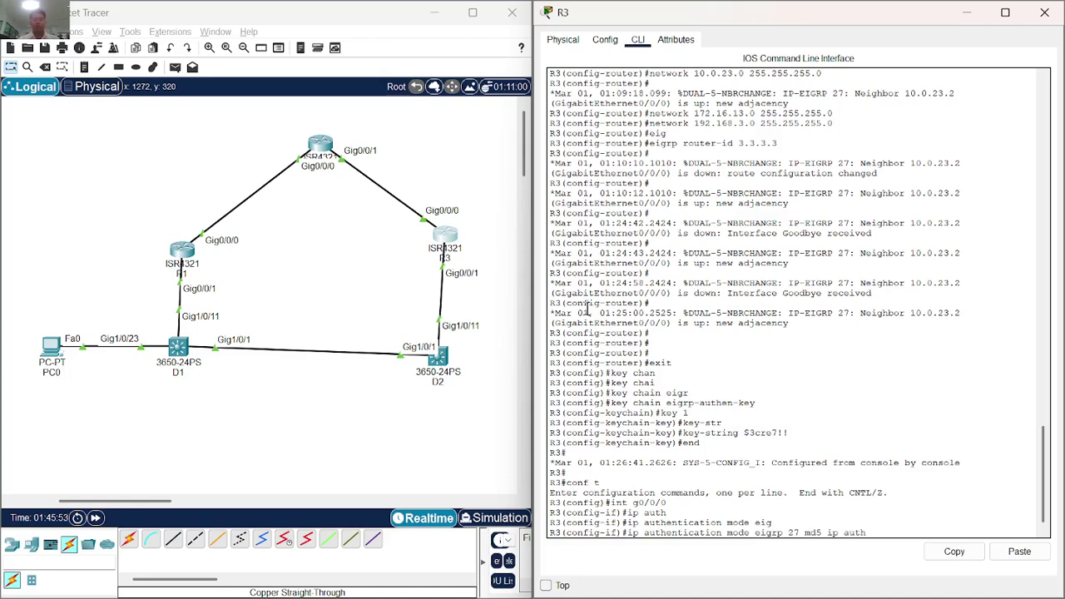
pyautogui.press('Tab')
pyautogui.press('BackSpace')
pyautogui.press('BackSpace')
pyautogui.press('BackSpace')
pyautogui.press('BackSpace')
pyautogui.press('BackSpace')
pyautogui.press('BackSpace')
pyautogui.press('BackSpace')
pyautogui.press('BackSpace')
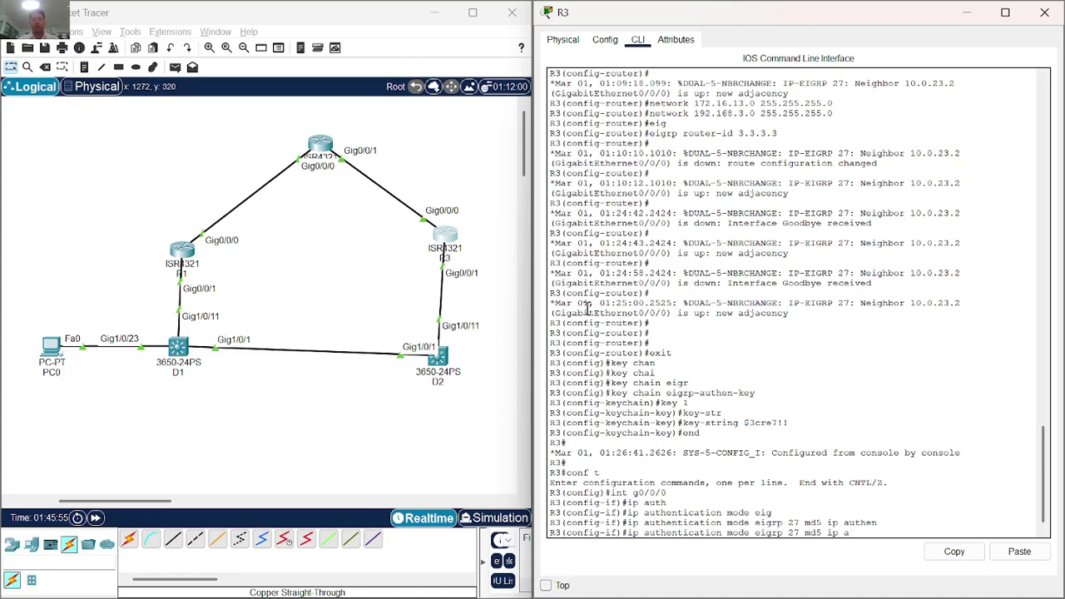
pyautogui.press('BackSpace')
pyautogui.press('BackSpace')
pyautogui.press('Return')
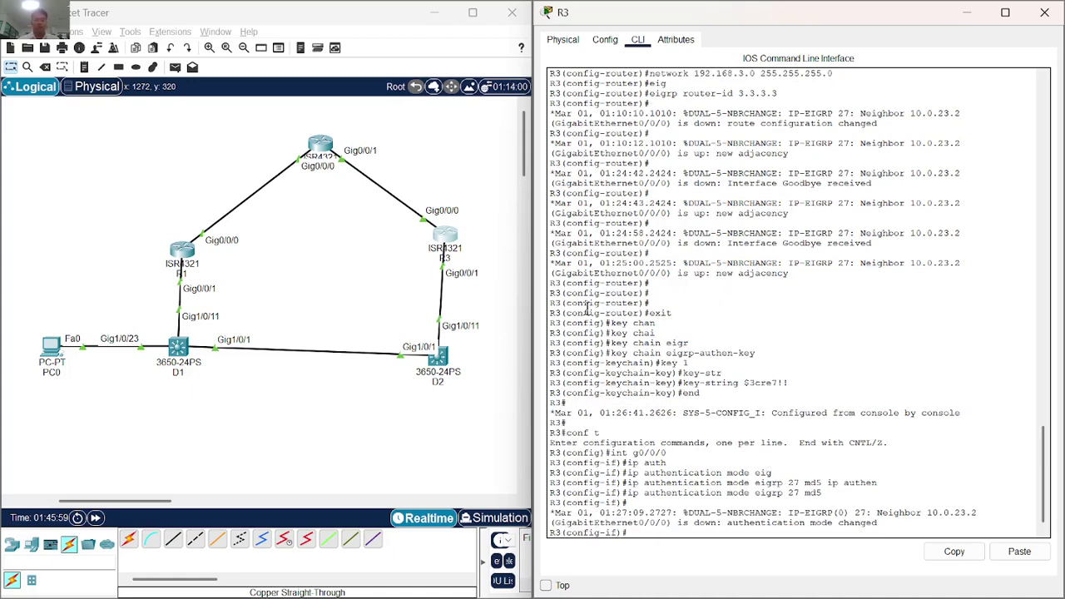
# Apply the key chain eigrp-authen-key to EIGRP 27 authentication on R3's g0/0/0 interface.
pyautogui.write('ip authen')
pyautogui.press('Tab')
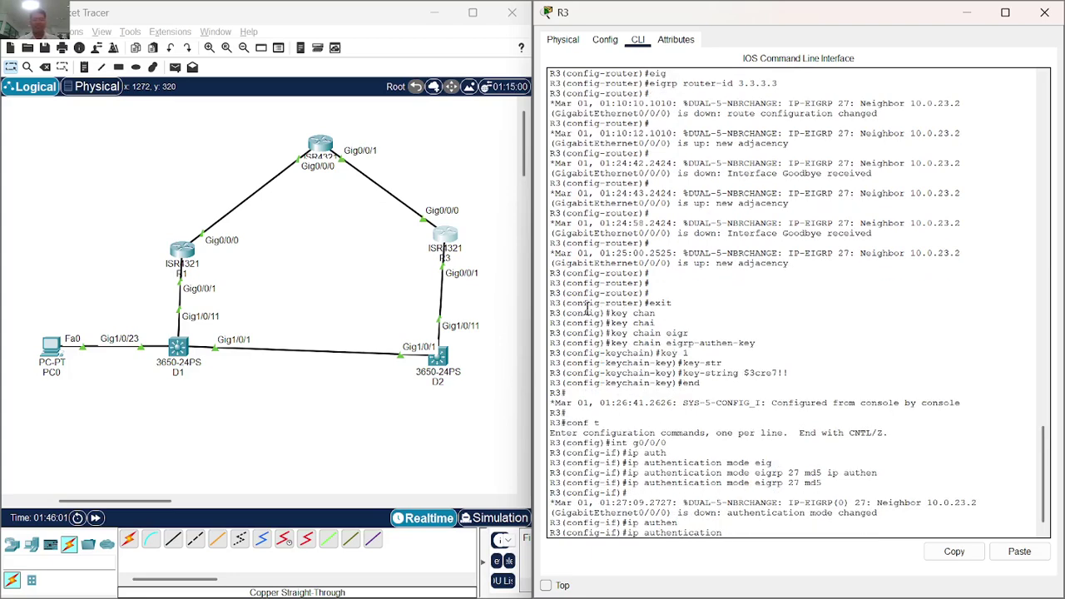
pyautogui.write('key')
pyautogui.press('Tab')
pyautogui.write('eigr')
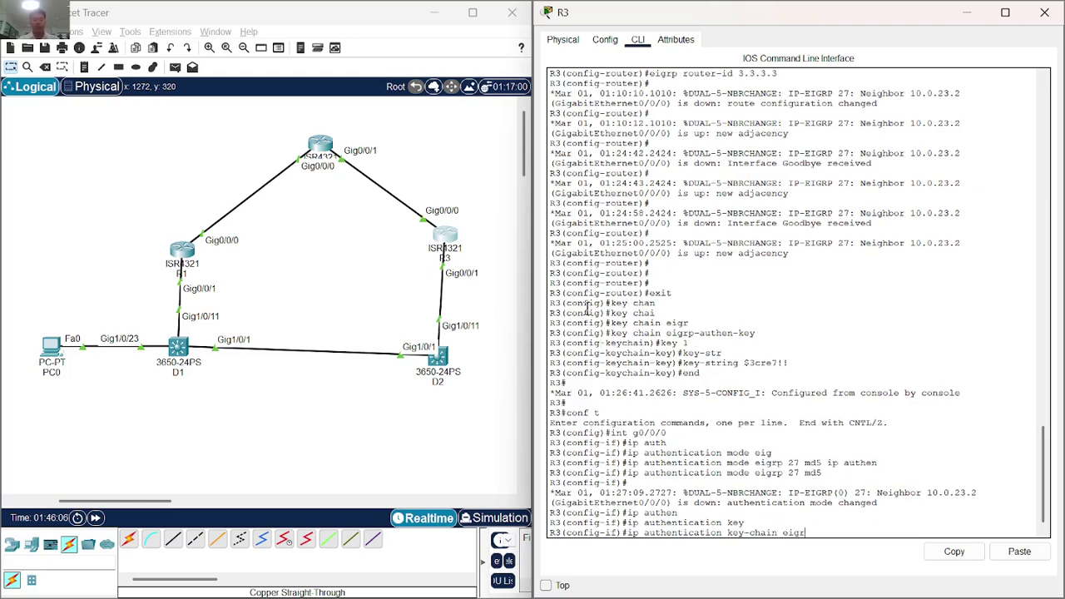
pyautogui.press('Tab')
pyautogui.write('p')
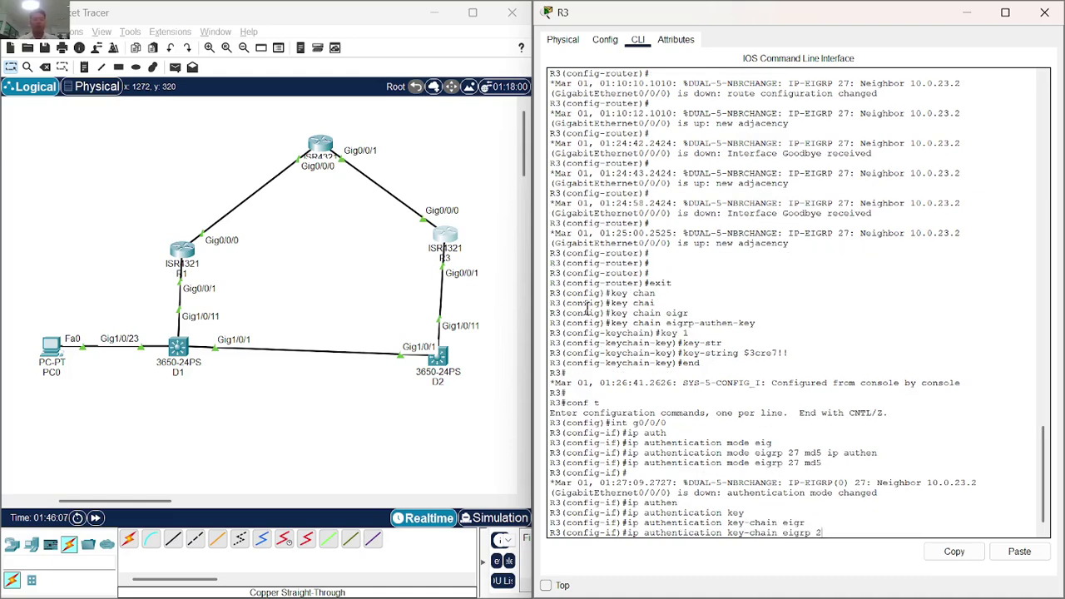
pyautogui.write(' 27 eigr')
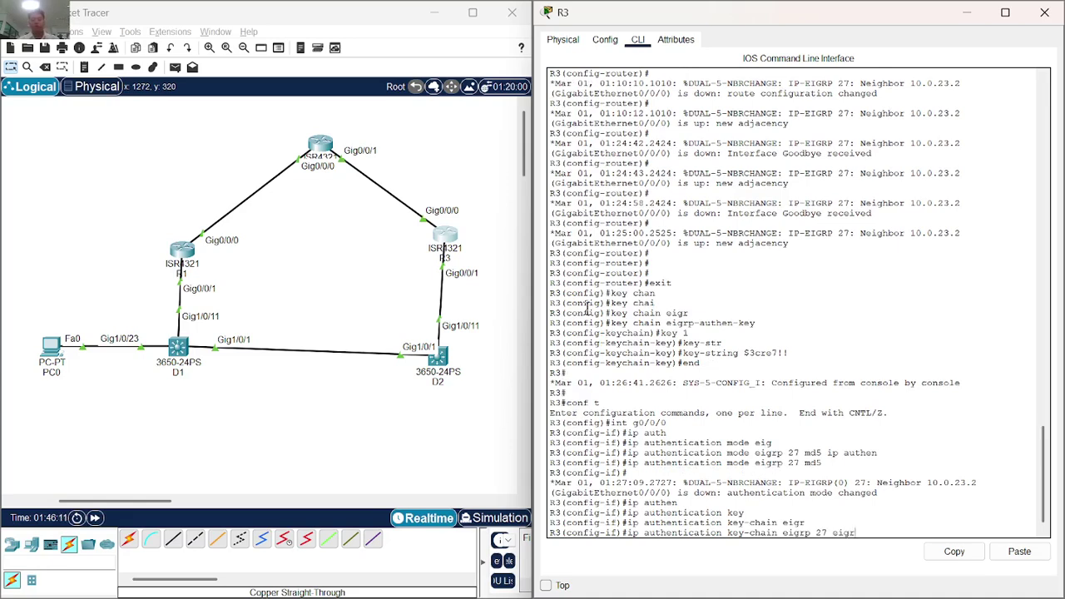
pyautogui.write('p')
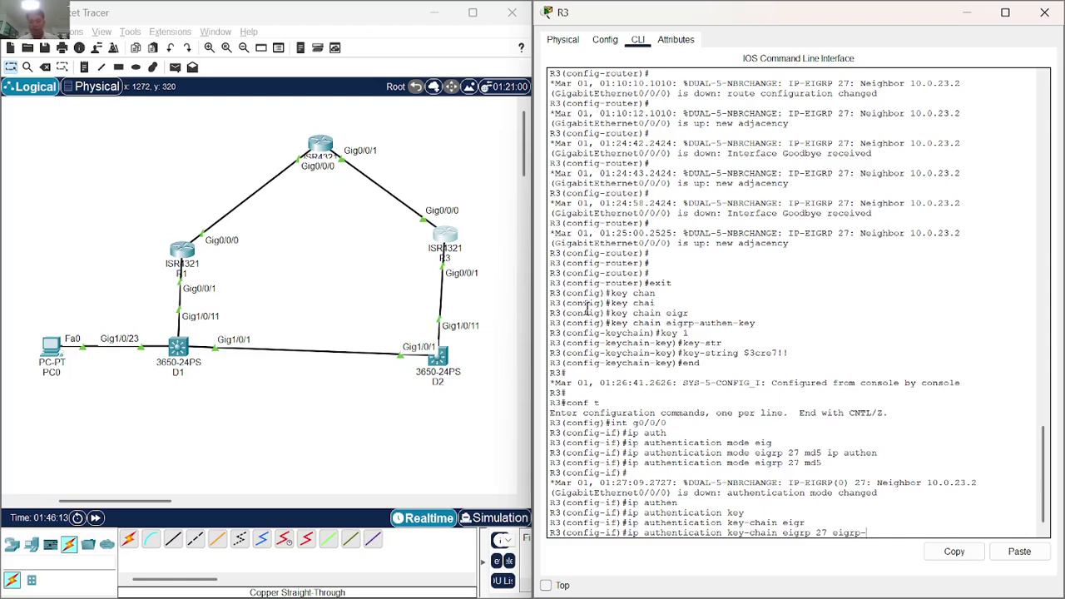
pyautogui.write('-authen-key')
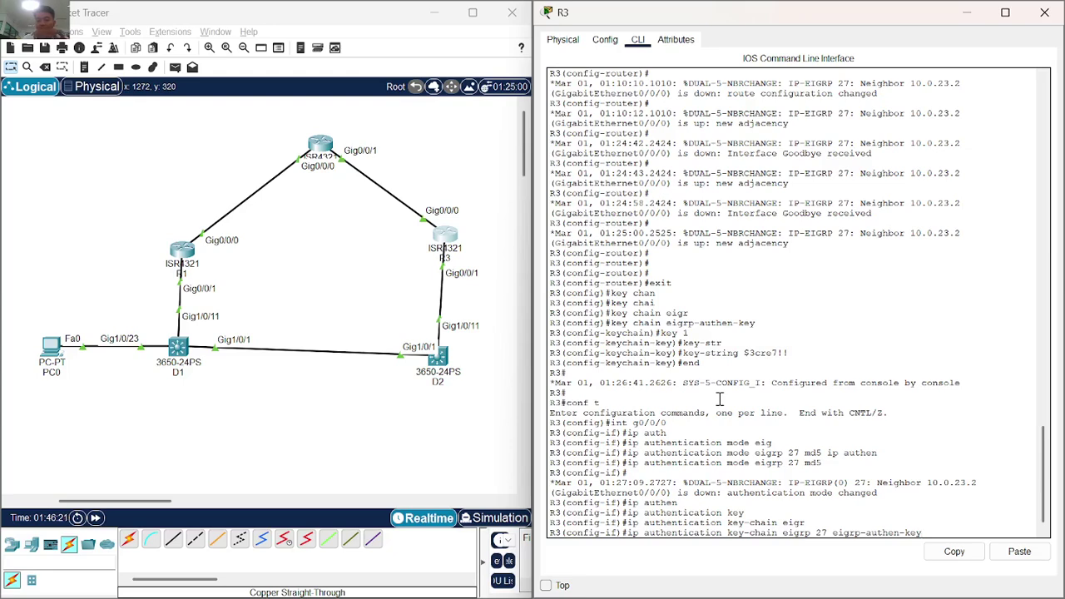
pyautogui.press('Return')
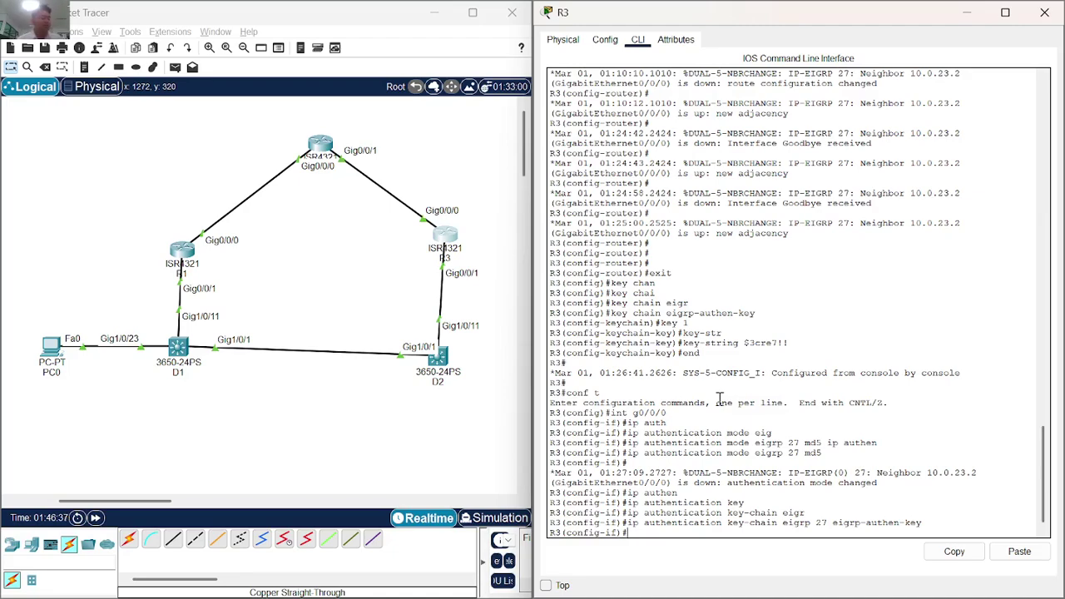
# Close R3's window, consult lab step d, and open R1's command line beside the lab document.
pyautogui.click(1044, 12)
pyautogui.scroll(-5, 706, 370)
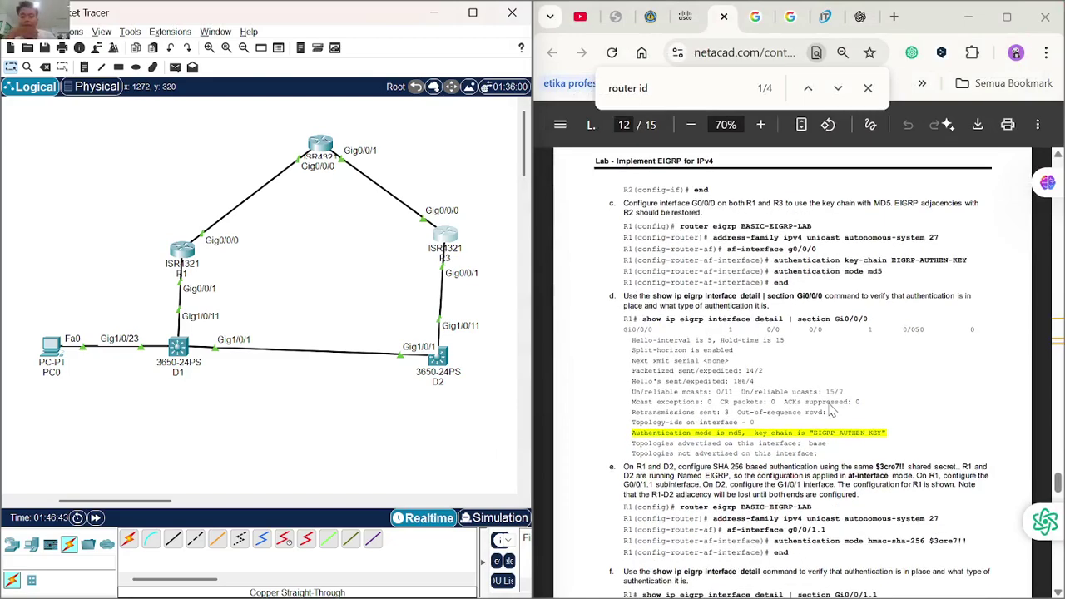
pyautogui.scroll(-1, 830, 412)
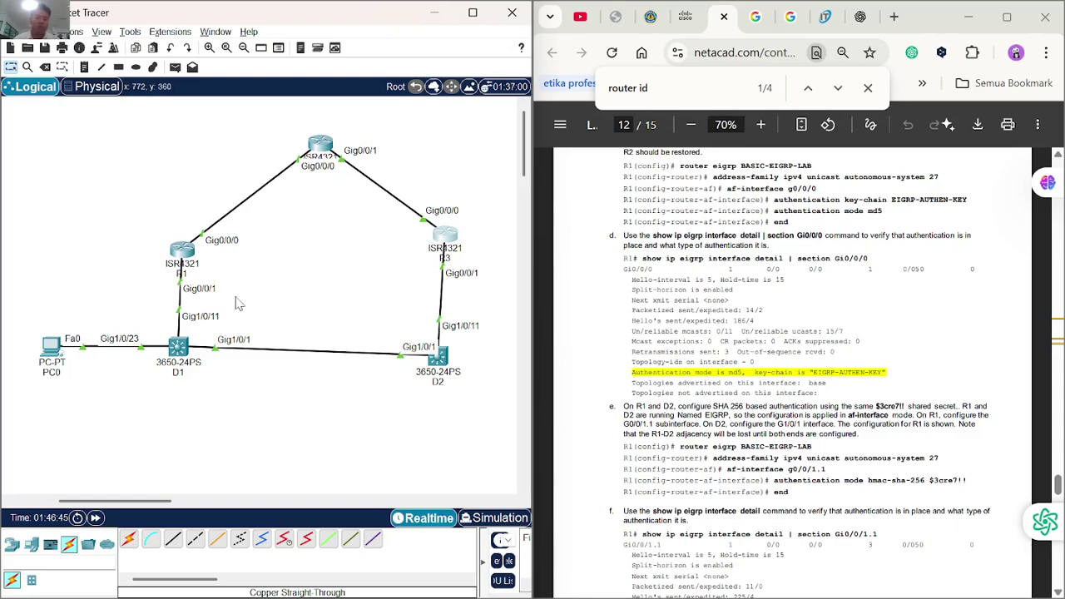
pyautogui.click(183, 253)
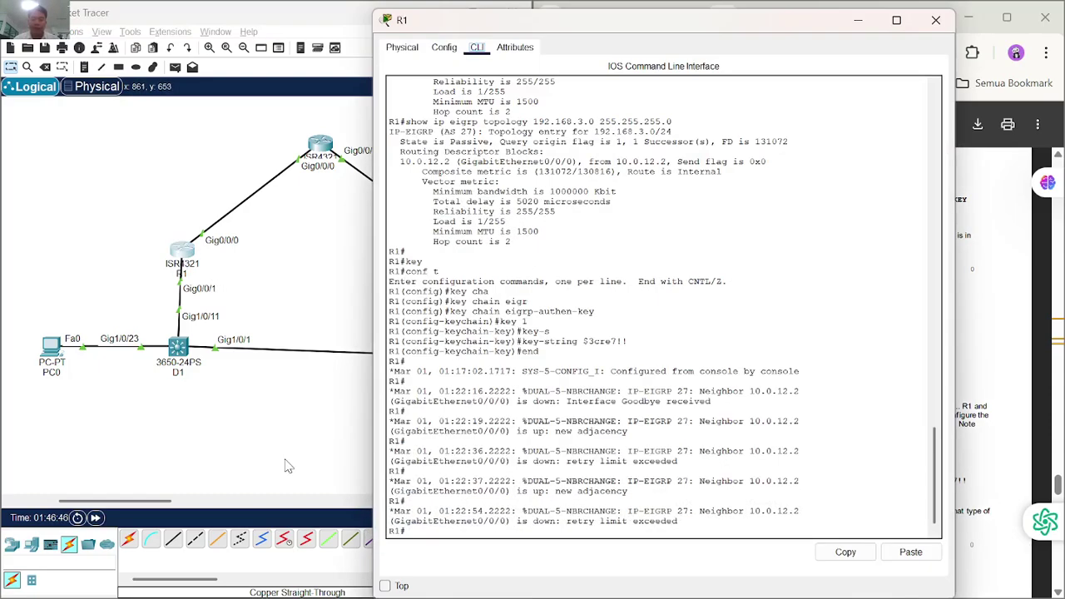
pyautogui.press('super+Left')
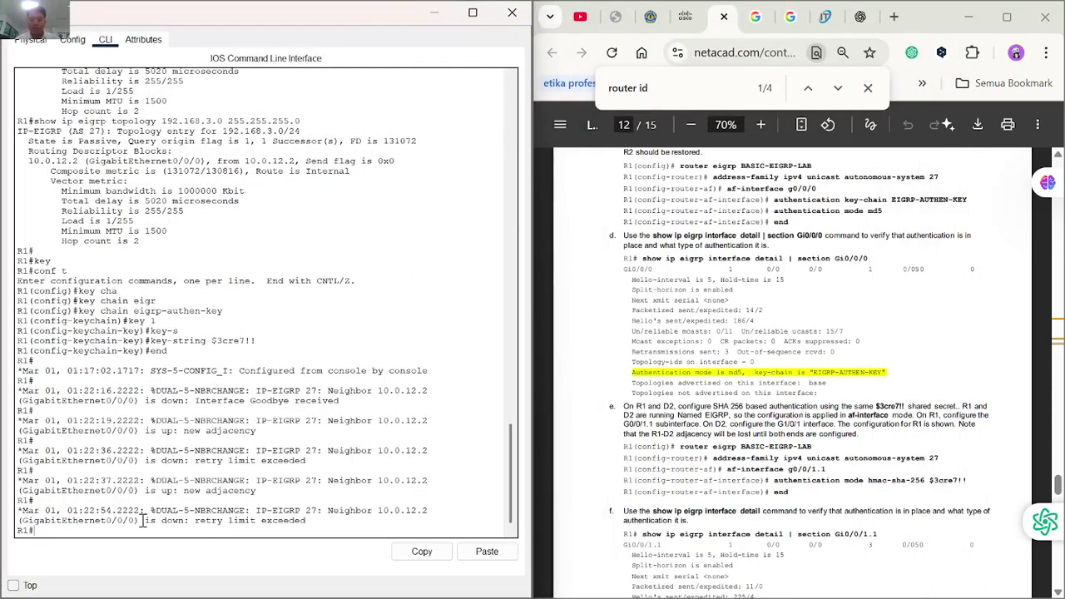
# Try to display R1's detailed EIGRP interface information with show ip eigrp interfaces detail.
pyautogui.write('shoow ip ei')
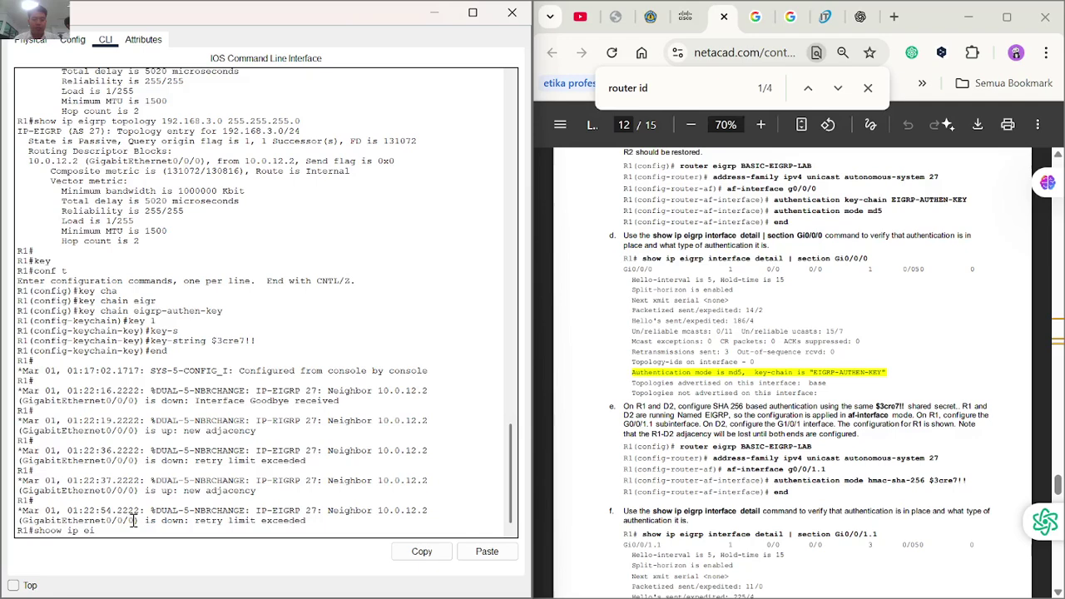
pyautogui.press('Tab')
pyautogui.press('BackSpace')
pyautogui.press('BackSpace')
pyautogui.press('BackSpace')
pyautogui.press('BackSpace')
pyautogui.press('BackSpace')
pyautogui.press('BackSpace')
pyautogui.press('BackSpace')
pyautogui.press('BackSpace')
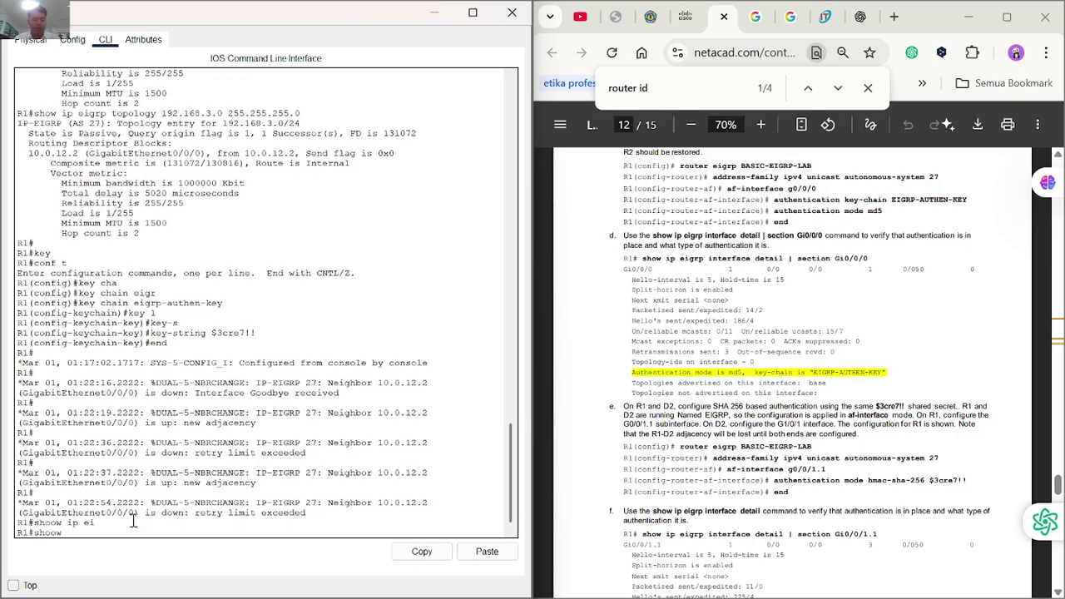
pyautogui.write('w ip eigr')
pyautogui.press('Tab')
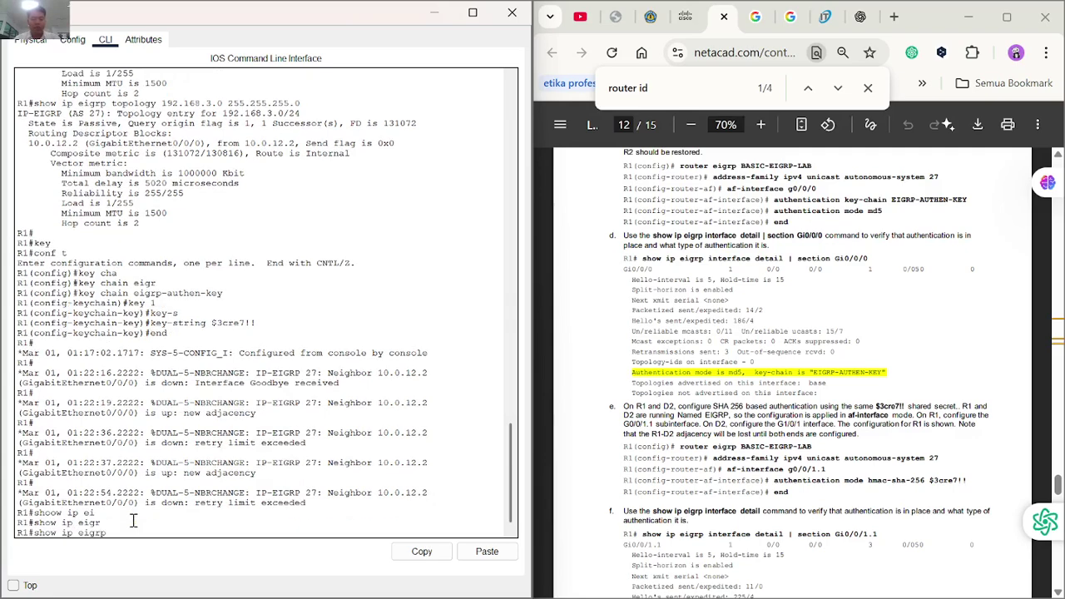
pyautogui.write('int')
pyautogui.press('Tab')
pyautogui.write('det')
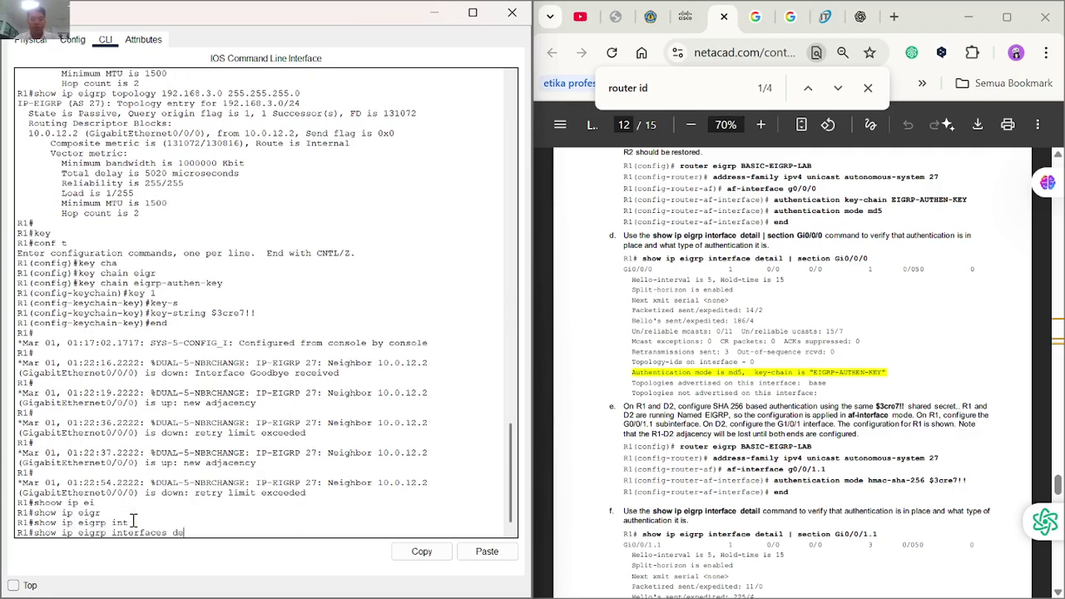
pyautogui.press('Tab')
pyautogui.write('ail')
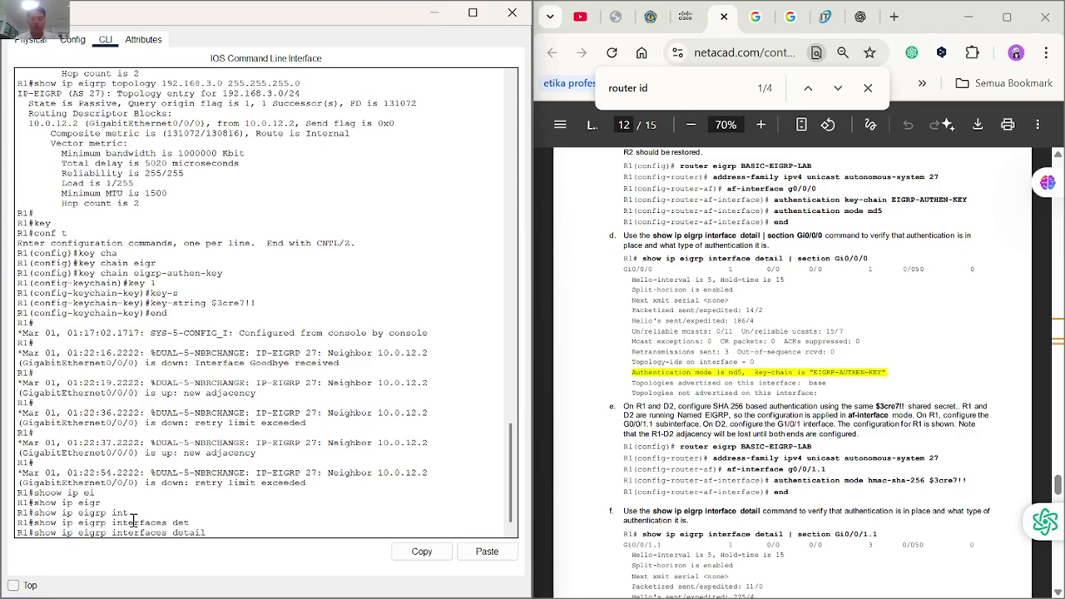
pyautogui.press('Return')
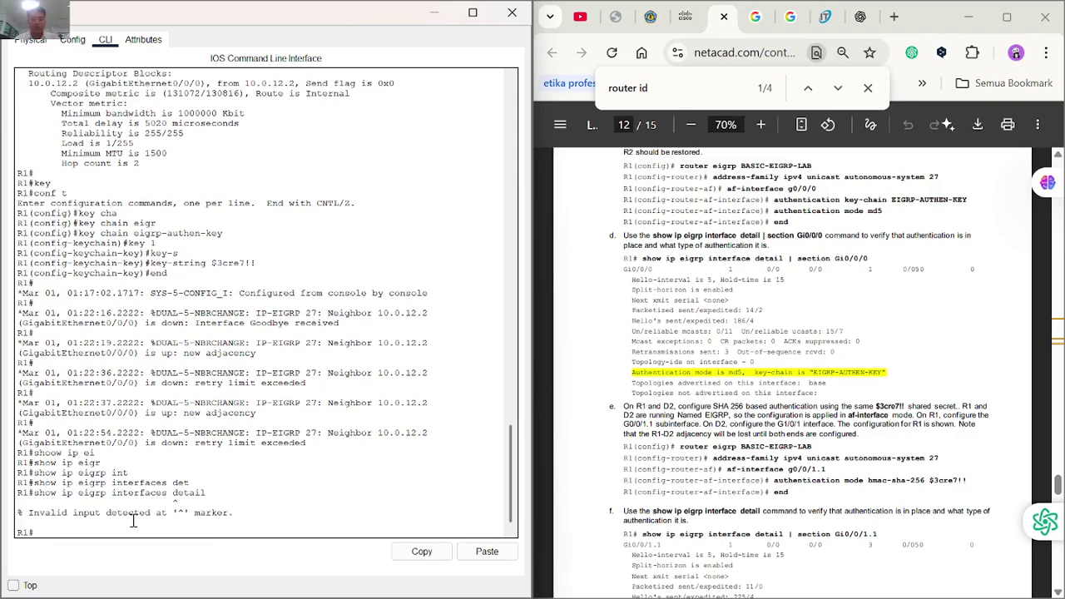
# Check the options of show ip eigrp interfaces on R1 and list the interfaces for AS 27.
pyautogui.press('Up')
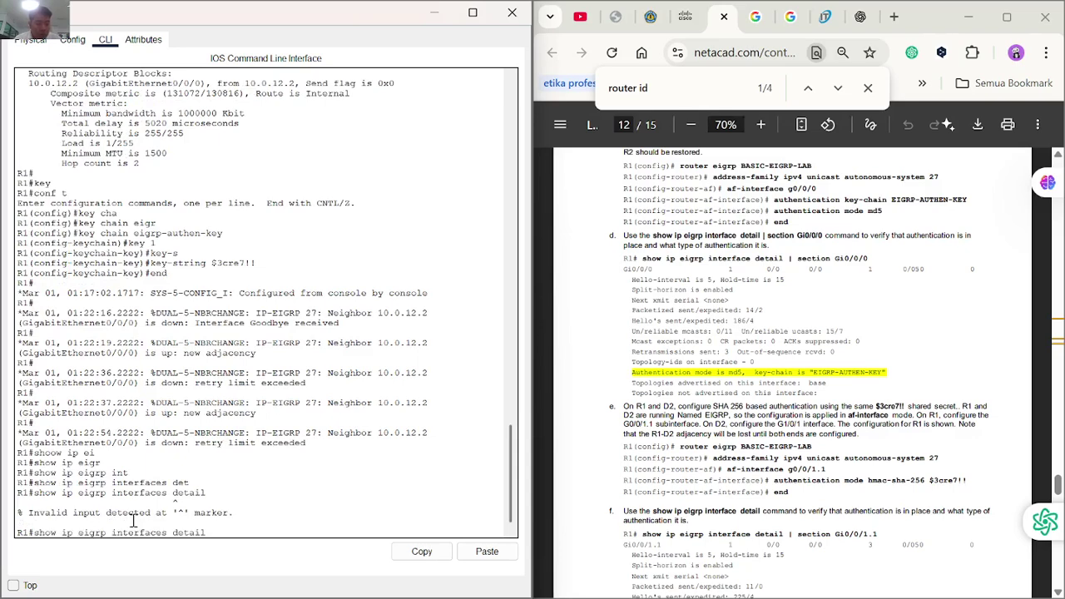
pyautogui.press('BackSpace')
pyautogui.press('BackSpace')
pyautogui.press('BackSpace')
pyautogui.press('BackSpace')
pyautogui.press('BackSpace')
pyautogui.press('BackSpace')
pyautogui.write('?')
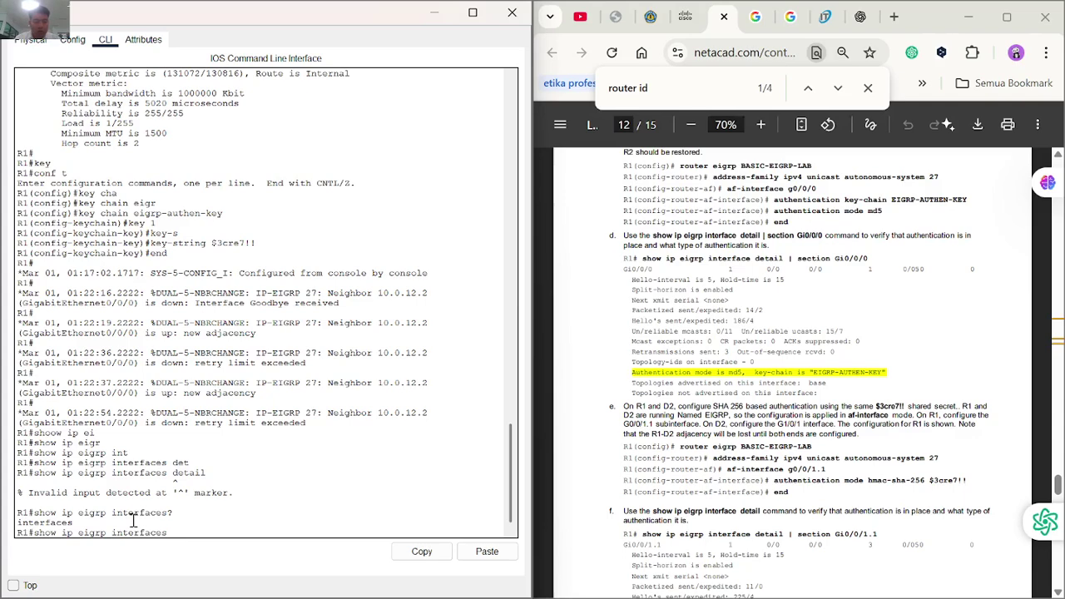
pyautogui.write('?')
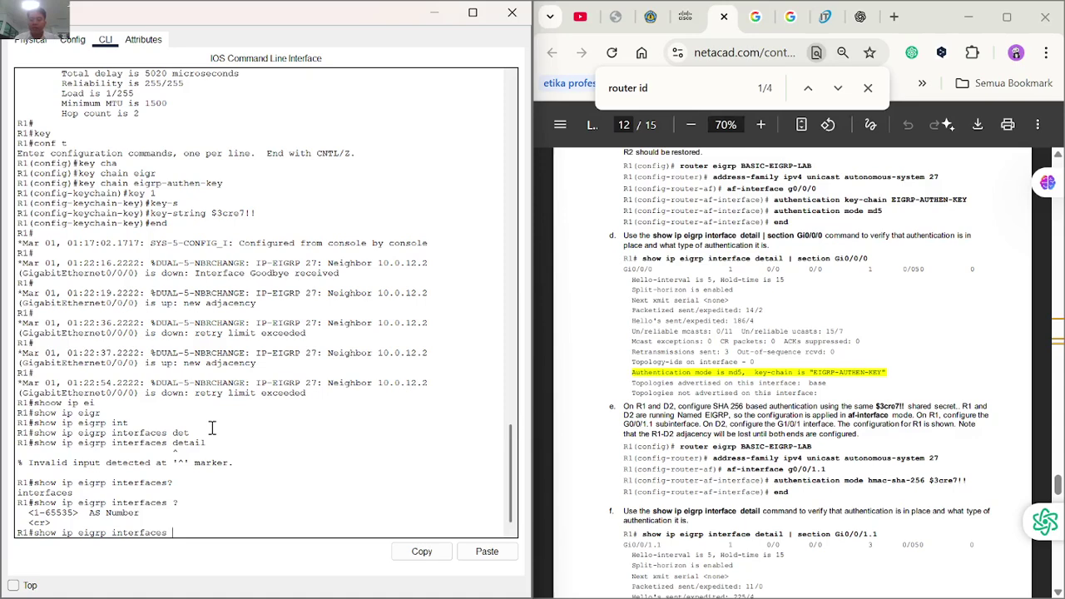
pyautogui.write('27')
pyautogui.press('Return')
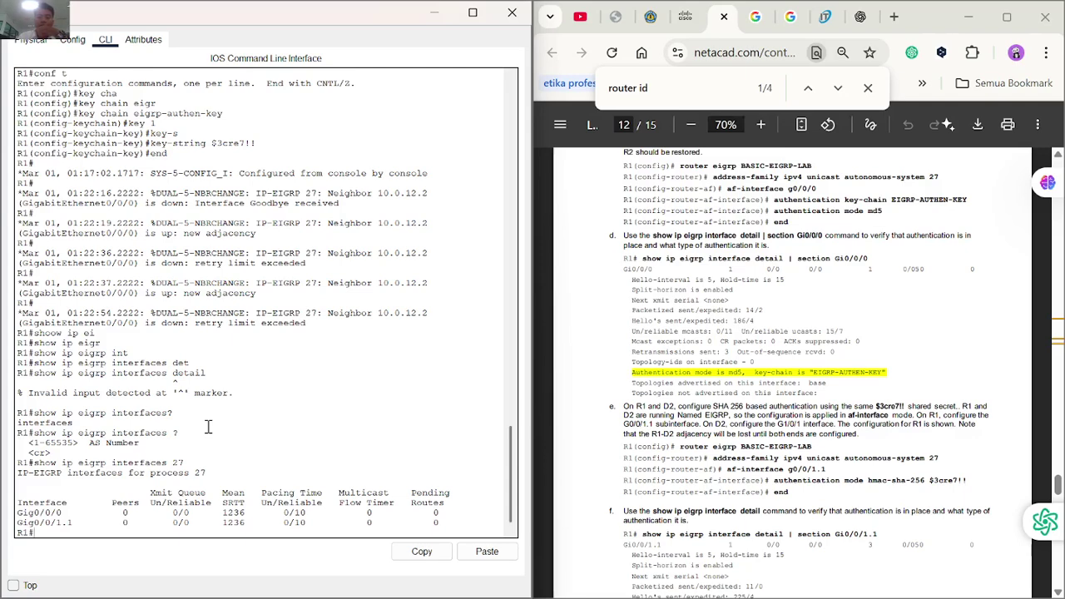
# Retry the EIGRP interfaces command on R1 with detail in place of the AS number.
pyautogui.press('Up')
pyautogui.press('BackSpace')
pyautogui.press('BackSpace')
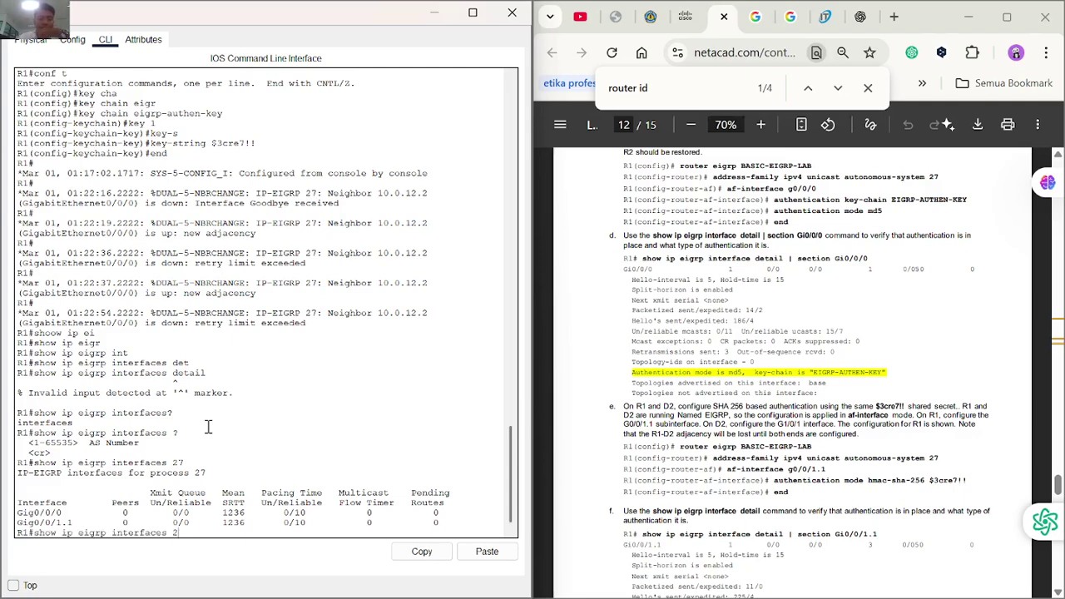
pyautogui.write('detail')
pyautogui.press('Return')
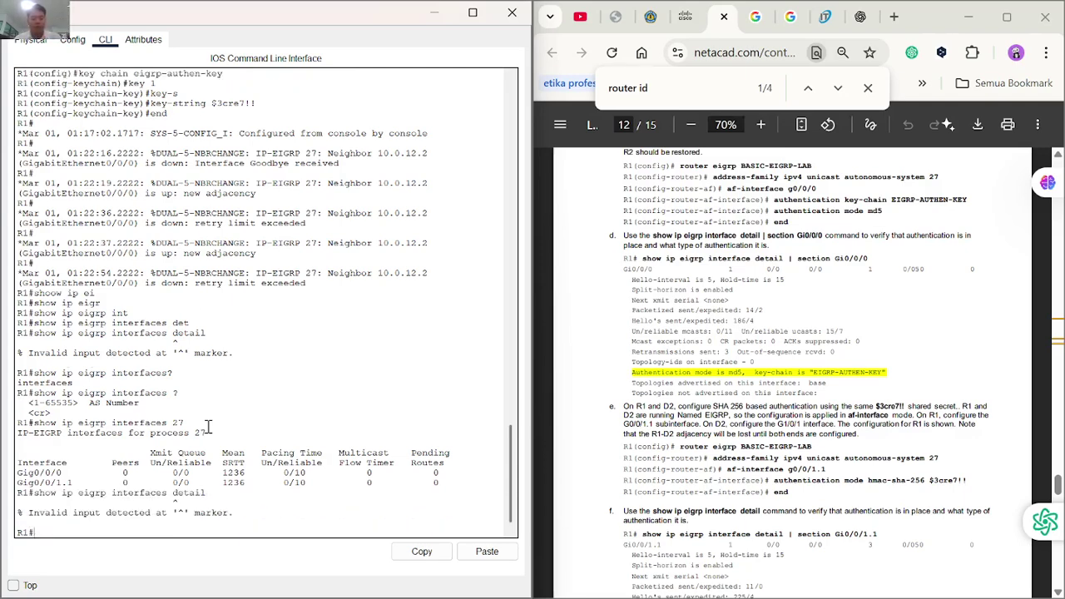
# Recheck the EIGRP interfaces command options on R1 and try it with the argument eigp-authen-key.
pyautogui.press('Return')
pyautogui.press('Return')
pyautogui.press('Up')
pyautogui.press('Up')
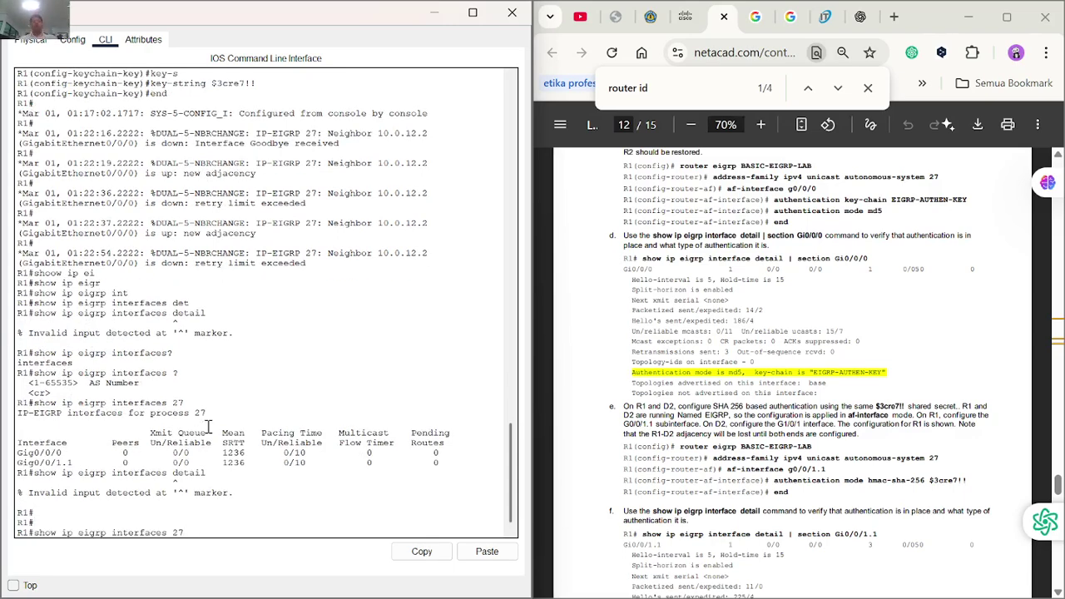
pyautogui.press('Down')
pyautogui.press('BackSpace')
pyautogui.press('BackSpace')
pyautogui.press('BackSpace')
pyautogui.press('BackSpace')
pyautogui.press('BackSpace')
pyautogui.press('BackSpace')
pyautogui.write('?')
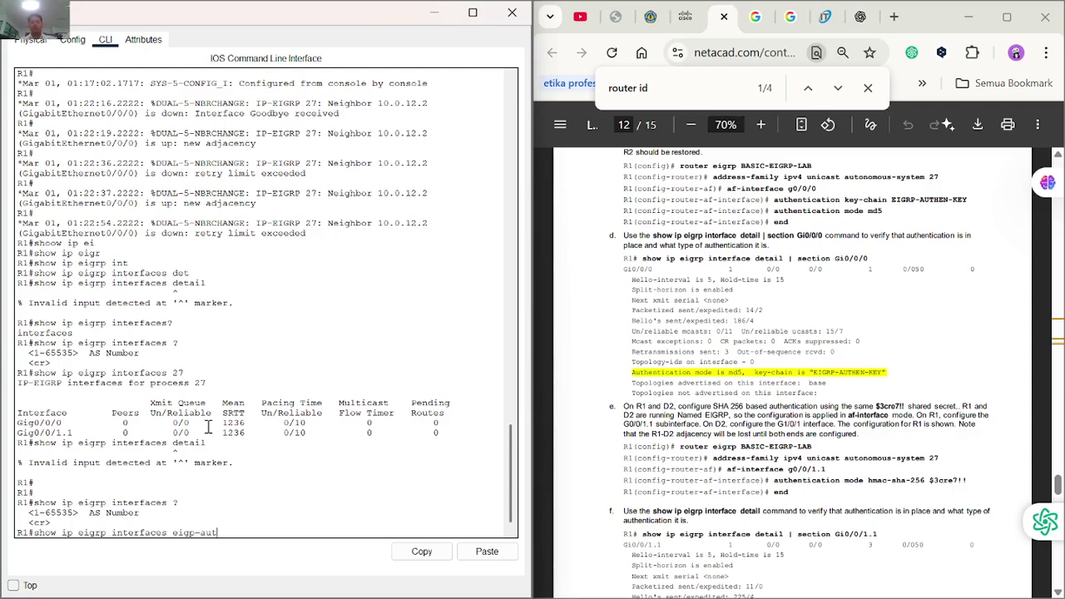
pyautogui.write('y')
pyautogui.press('Return')
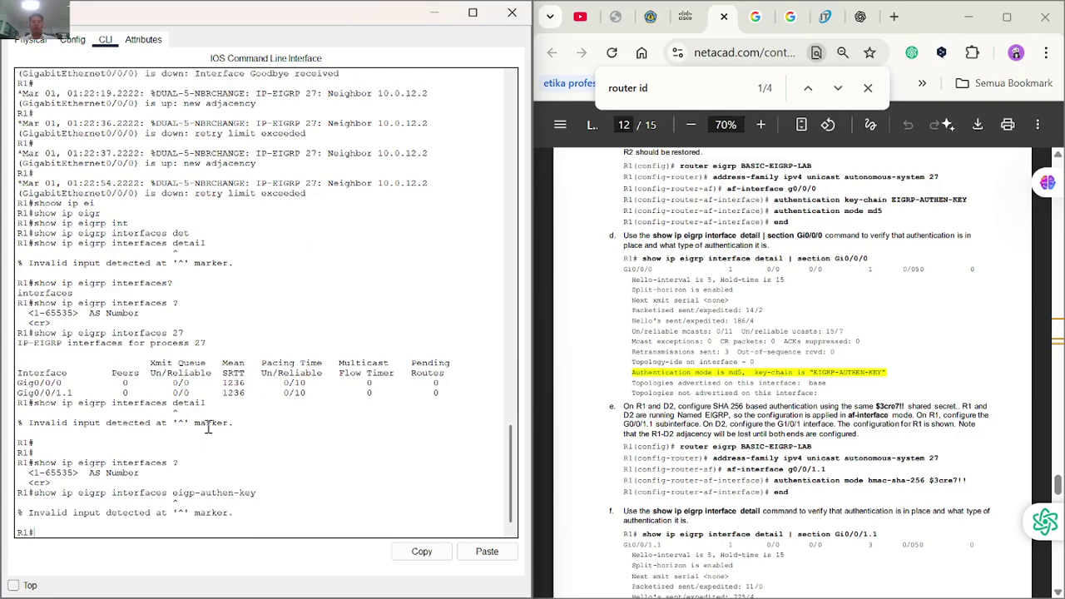
# Run show ip eigrp interfaces on R1 without any argument.
pyautogui.press('Up')
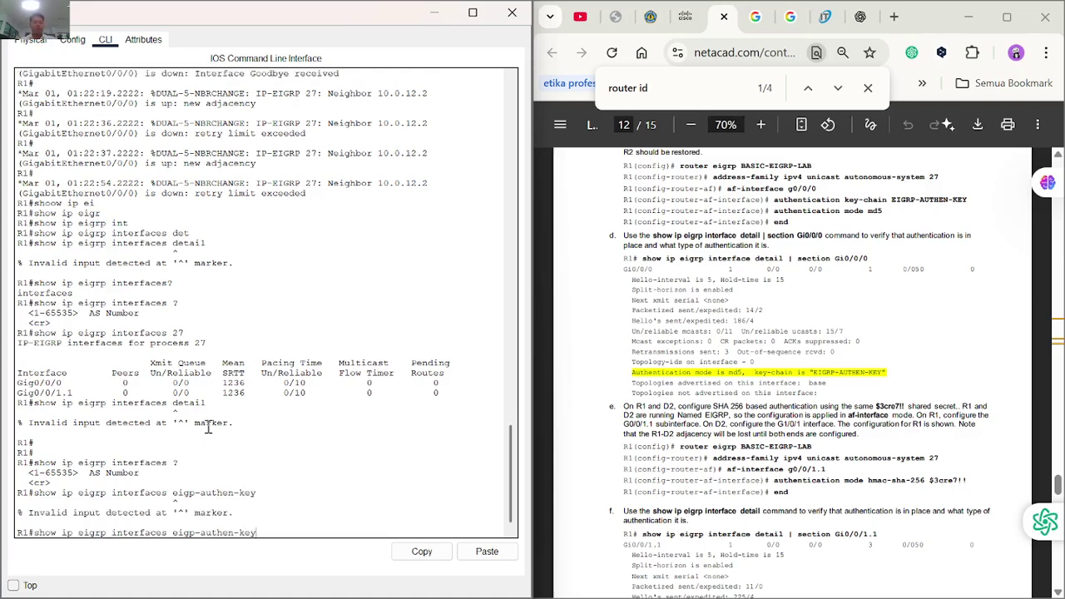
pyautogui.press('Down')
pyautogui.press('Up')
pyautogui.press('BackSpace')
pyautogui.press('BackSpace')
pyautogui.press('BackSpace')
pyautogui.press('BackSpace')
pyautogui.press('BackSpace')
pyautogui.press('BackSpace')
pyautogui.press('BackSpace')
pyautogui.press('BackSpace')
pyautogui.press('BackSpace')
pyautogui.press('BackSpace')
pyautogui.press('BackSpace')
pyautogui.press('Return')
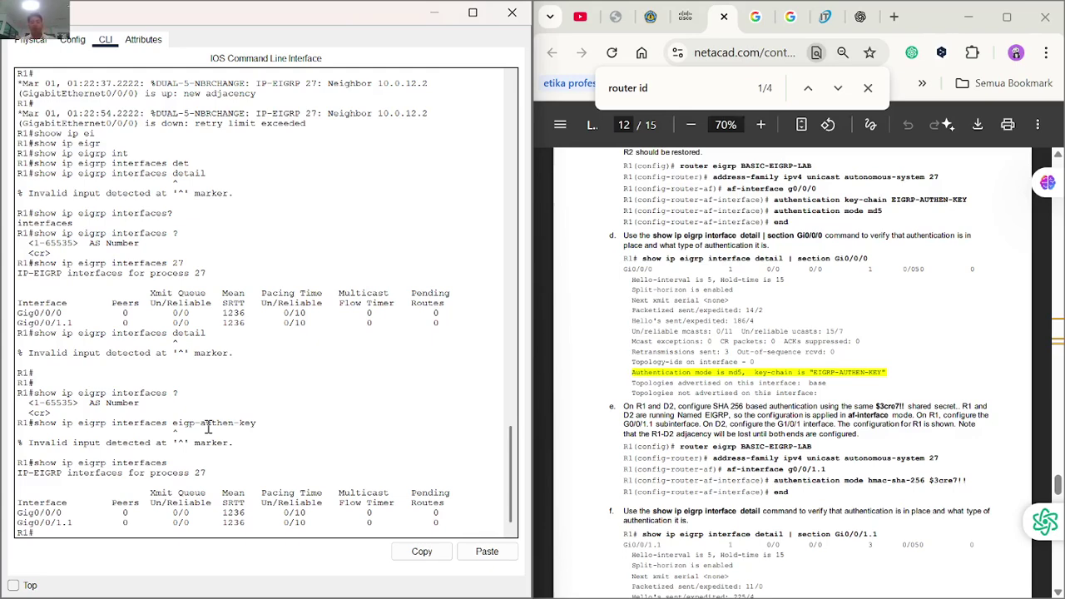
# Read lab steps d to f and review R1's earlier key chain commands and EIGRP adjacency messages.
pyautogui.scroll(-2, 801, 449)
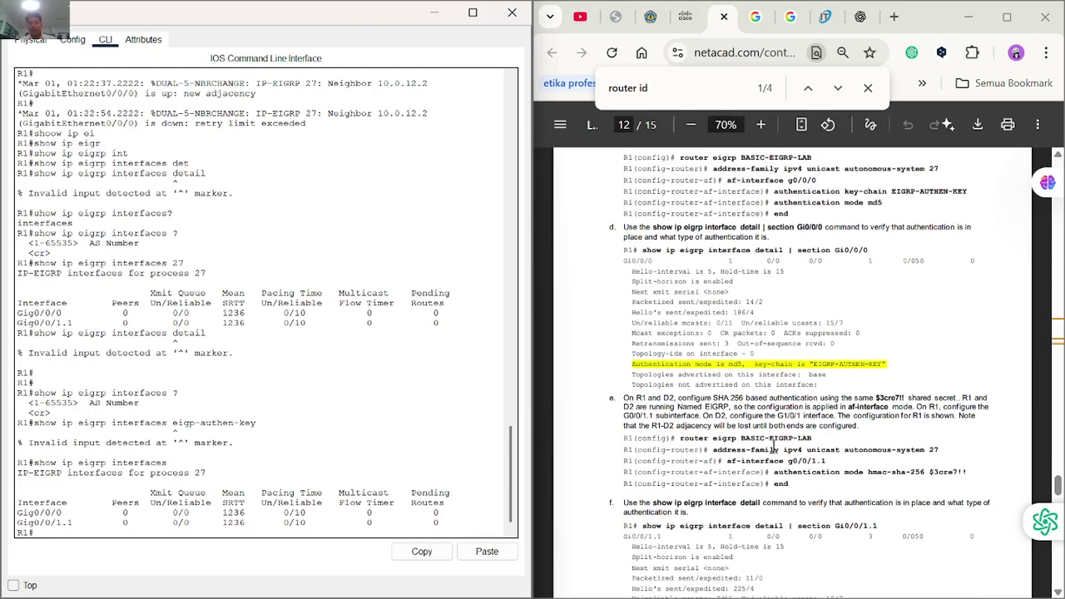
pyautogui.scroll(-1, 821, 439)
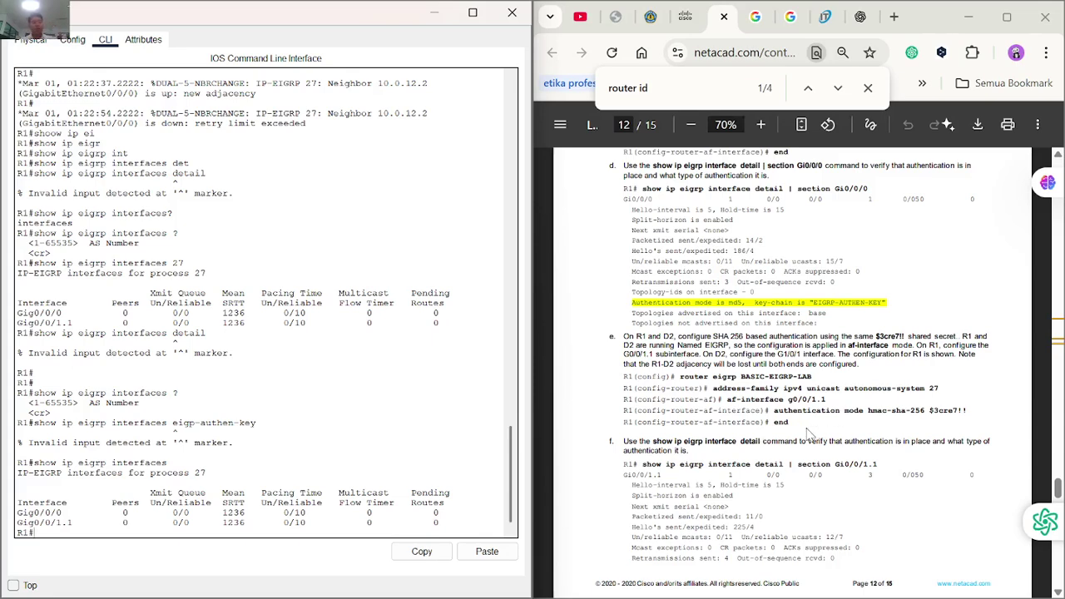
pyautogui.scroll(15, 390, 321)
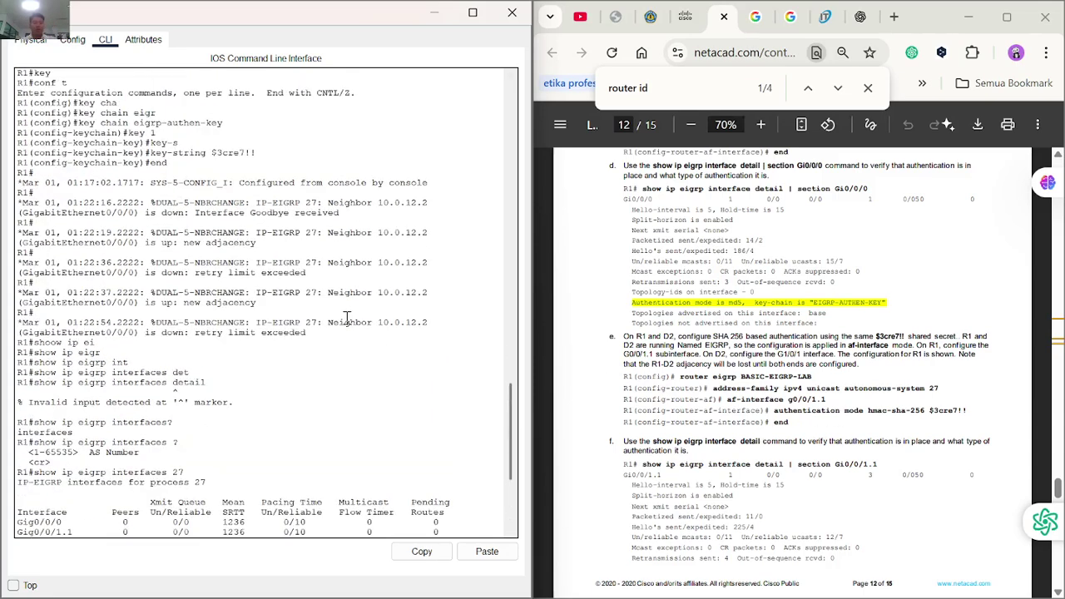
pyautogui.scroll(-8, 181, 391)
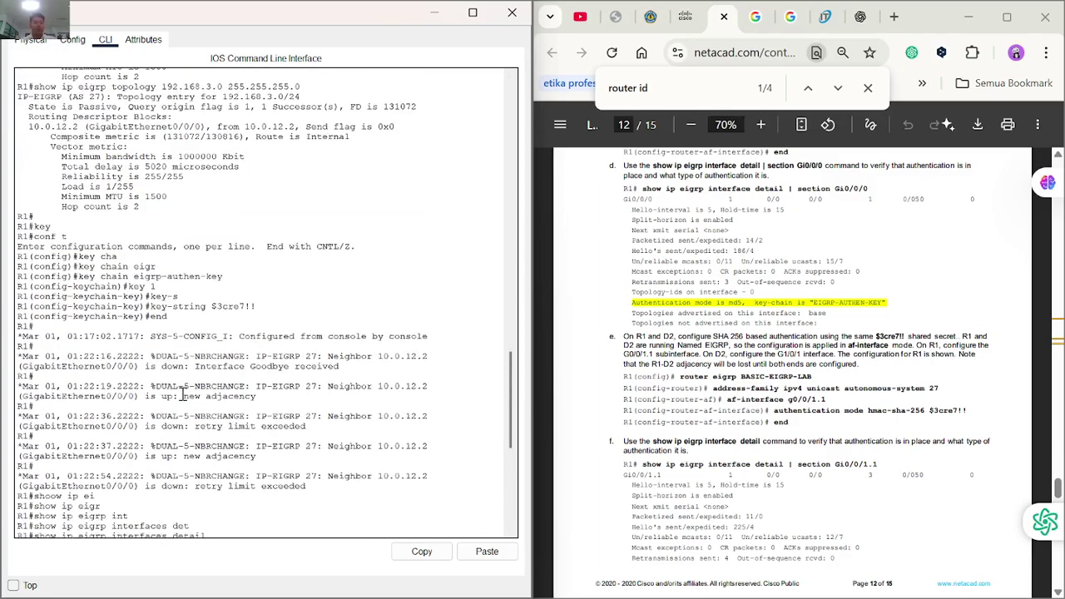
pyautogui.scroll(9, 194, 355)
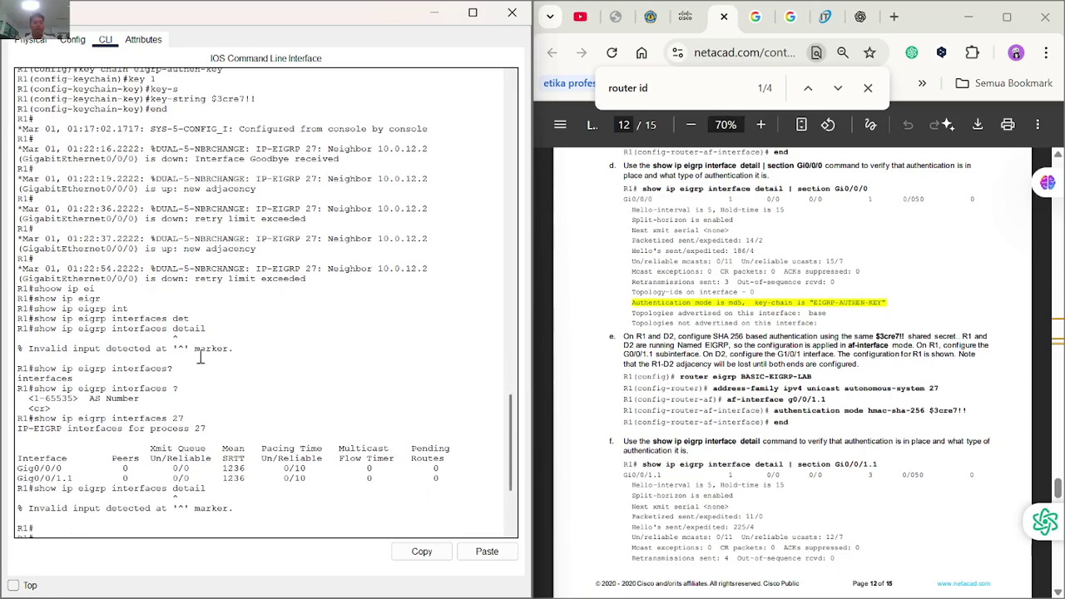
pyautogui.scroll(1, 183, 345)
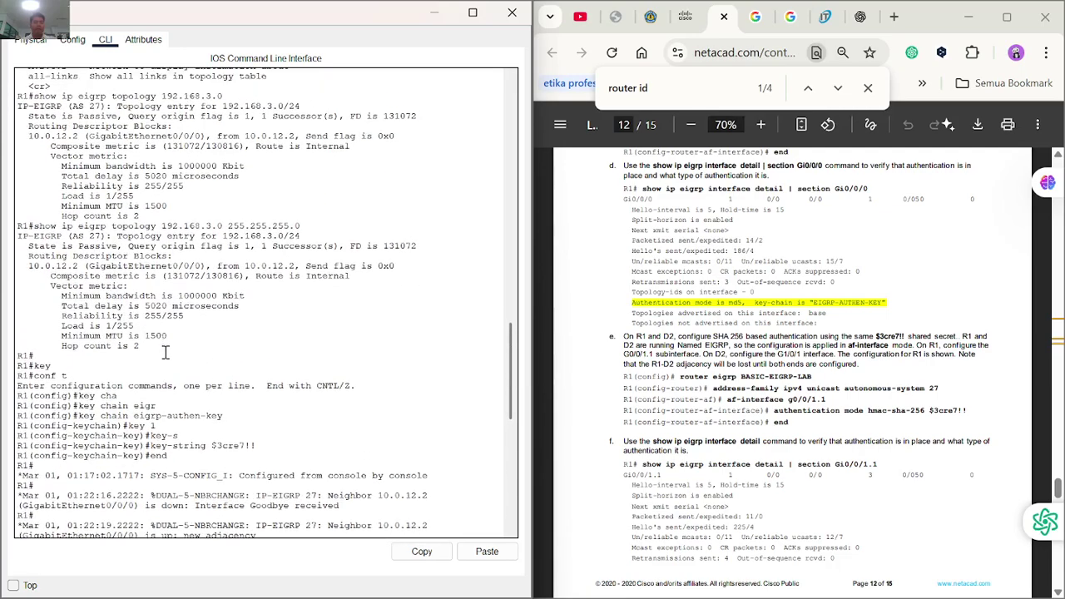
pyautogui.scroll(-4, 224, 438)
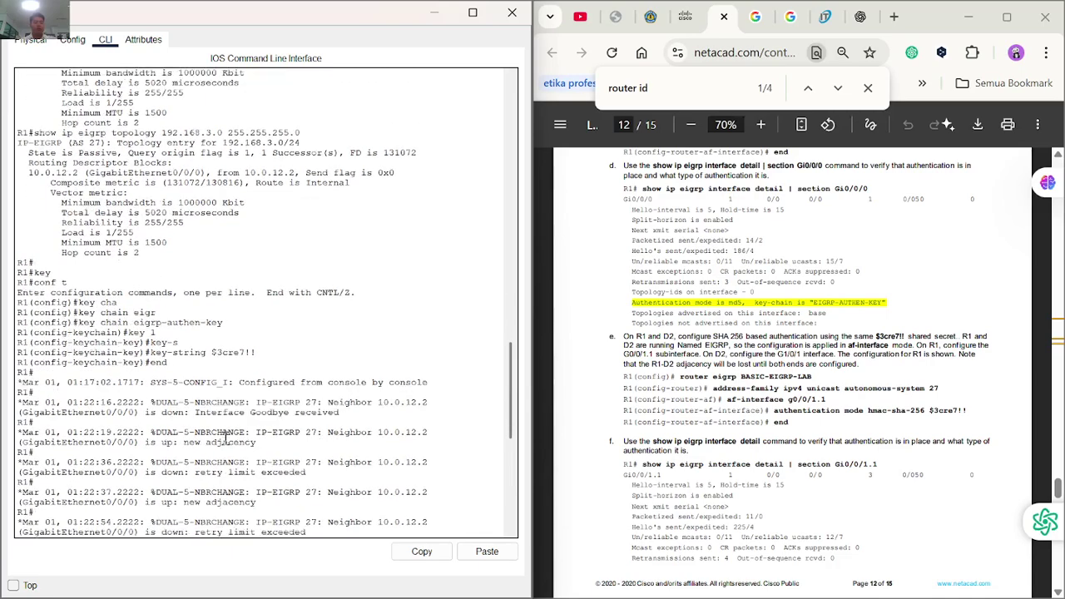
# Read the lab guide's remaining steps on EIGRP authentication, variance load balancing and the route check through its last page.
pyautogui.scroll(5, 743, 389)
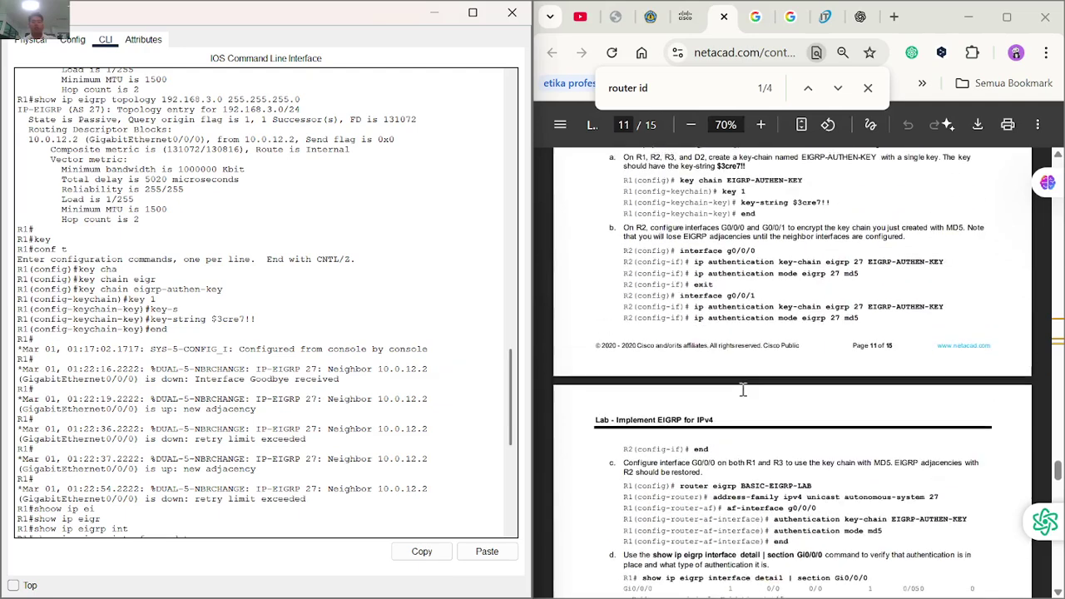
pyautogui.scroll(-1, 743, 389)
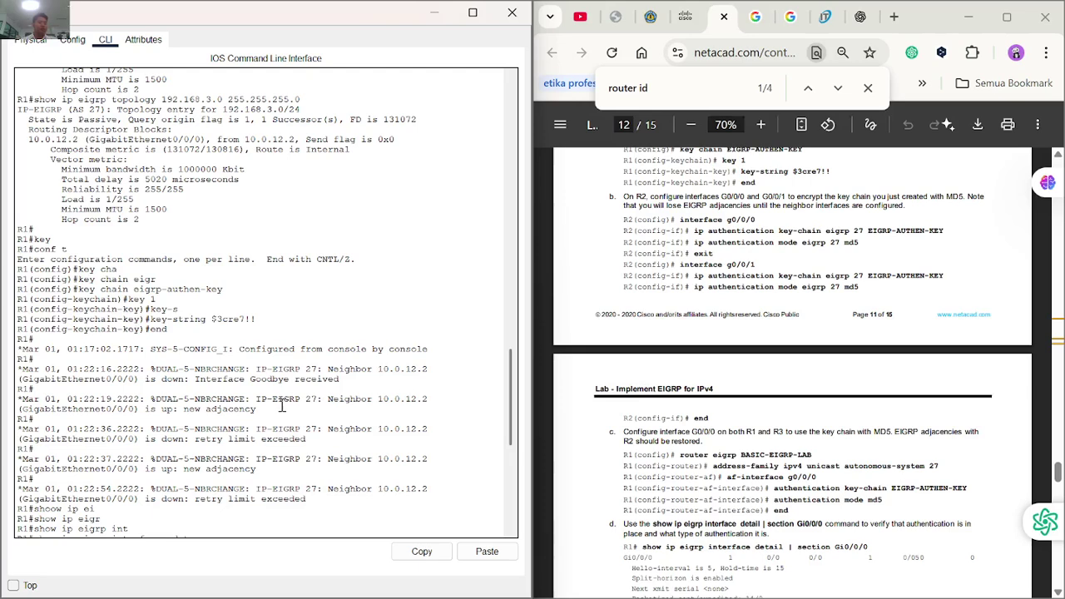
pyautogui.scroll(-1, 713, 472)
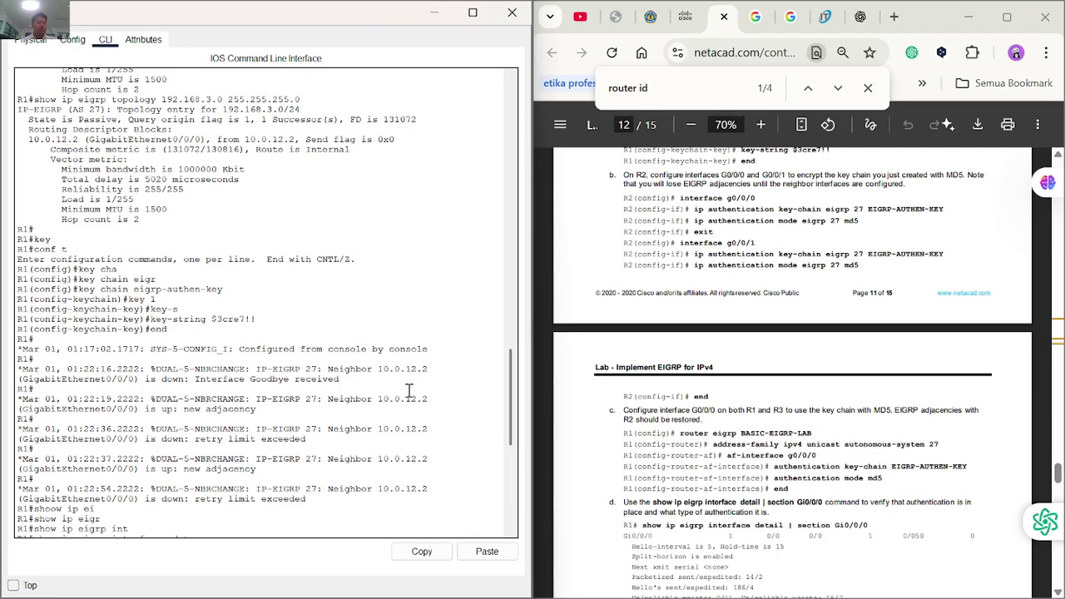
pyautogui.scroll(-3, 854, 437)
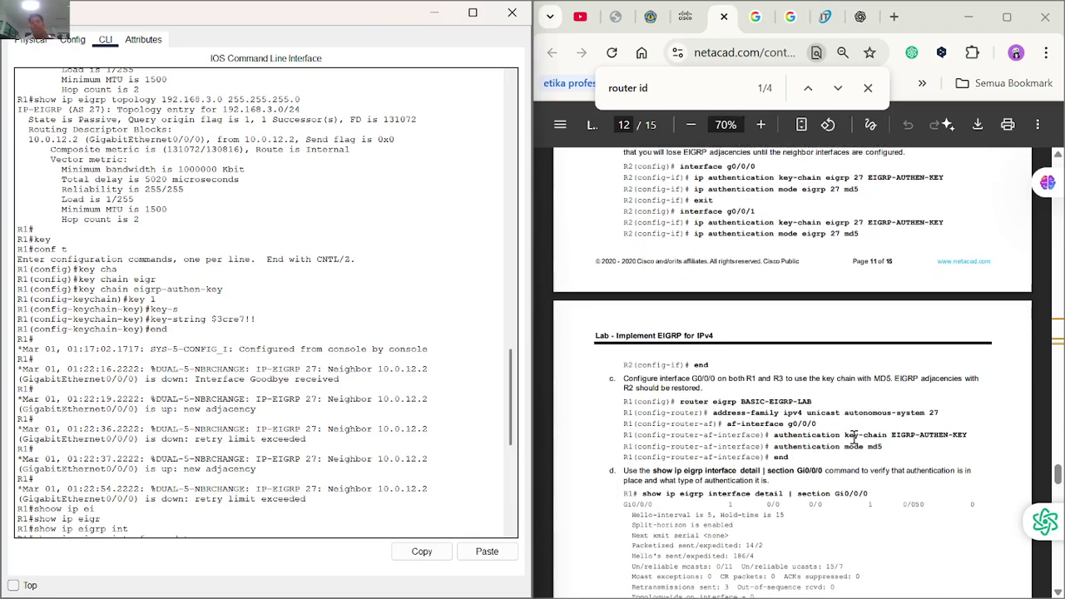
pyautogui.scroll(-20, 854, 437)
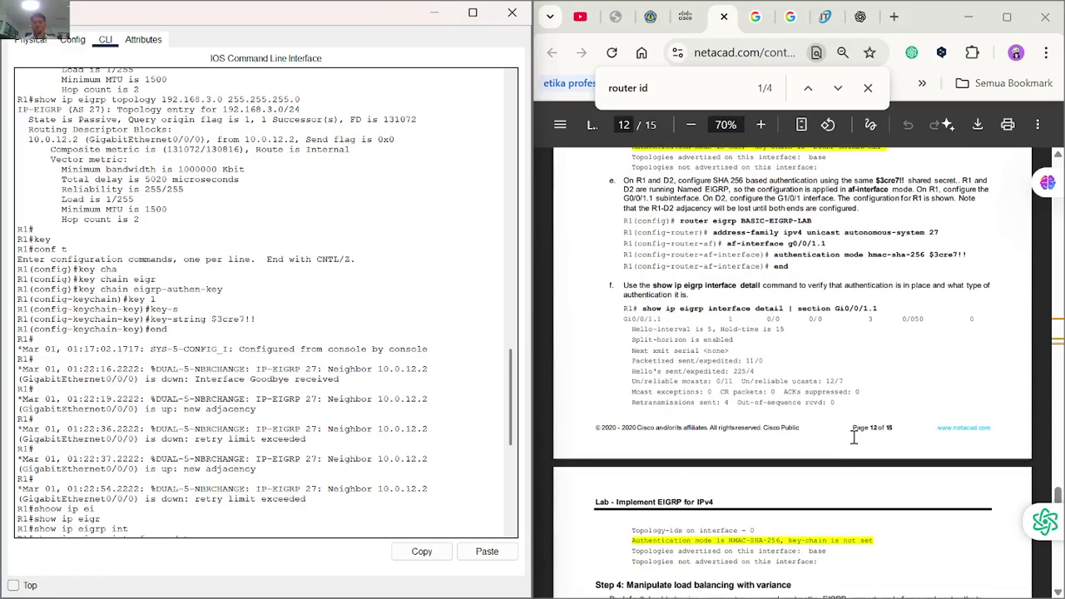
pyautogui.scroll(-13, 854, 436)
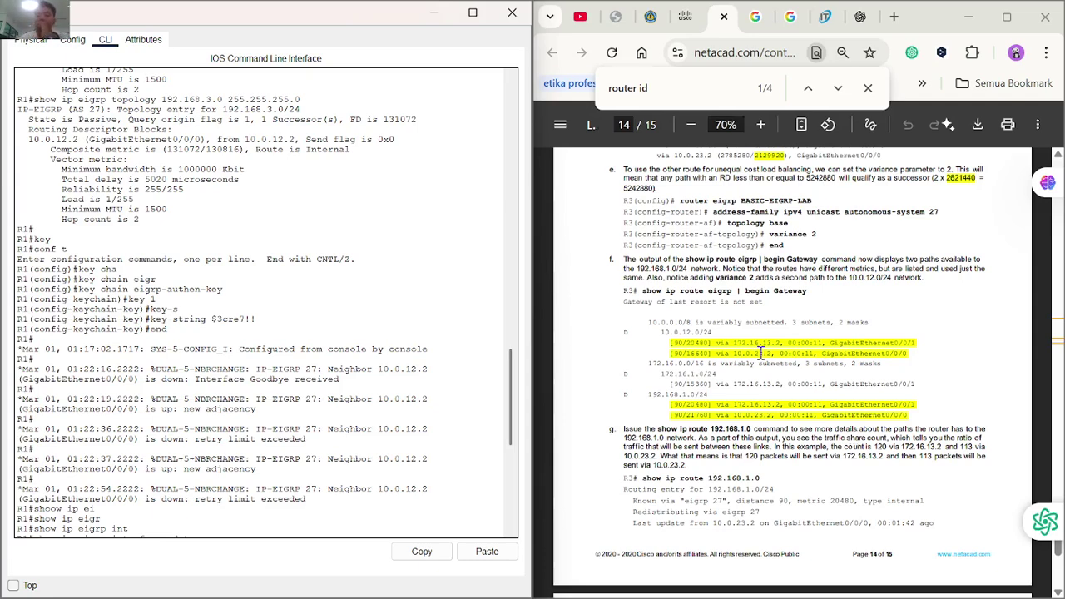
pyautogui.scroll(1, 790, 300)
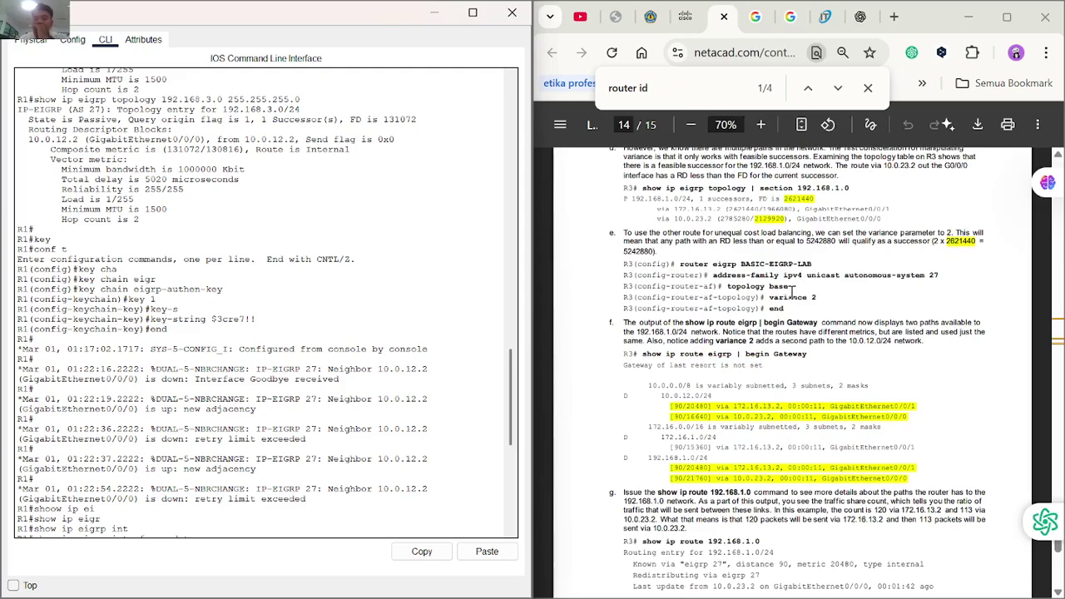
pyautogui.scroll(-9, 737, 370)
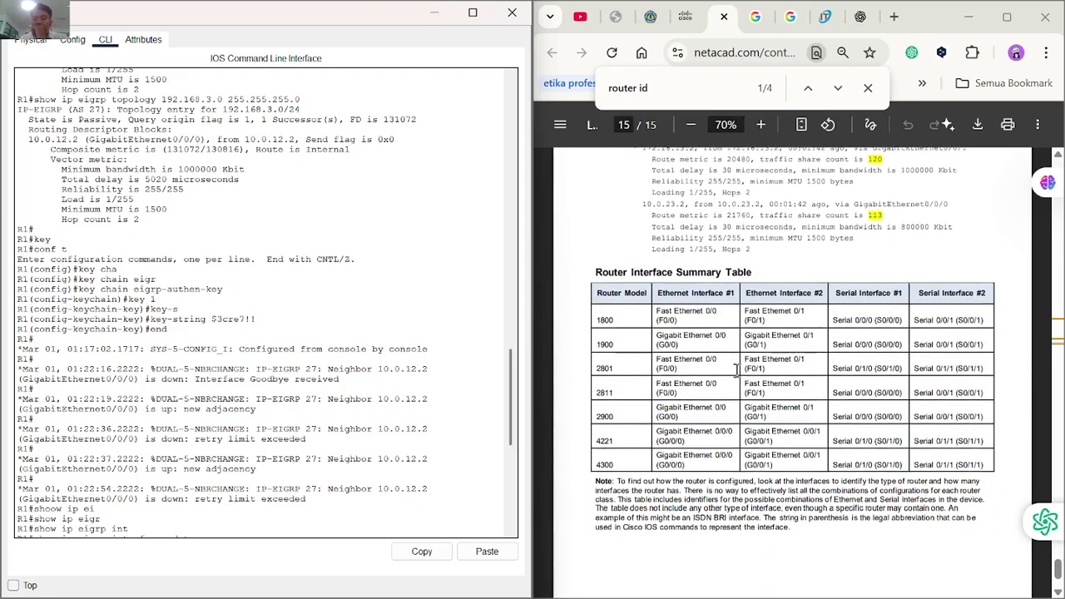
pyautogui.scroll(6, 737, 371)
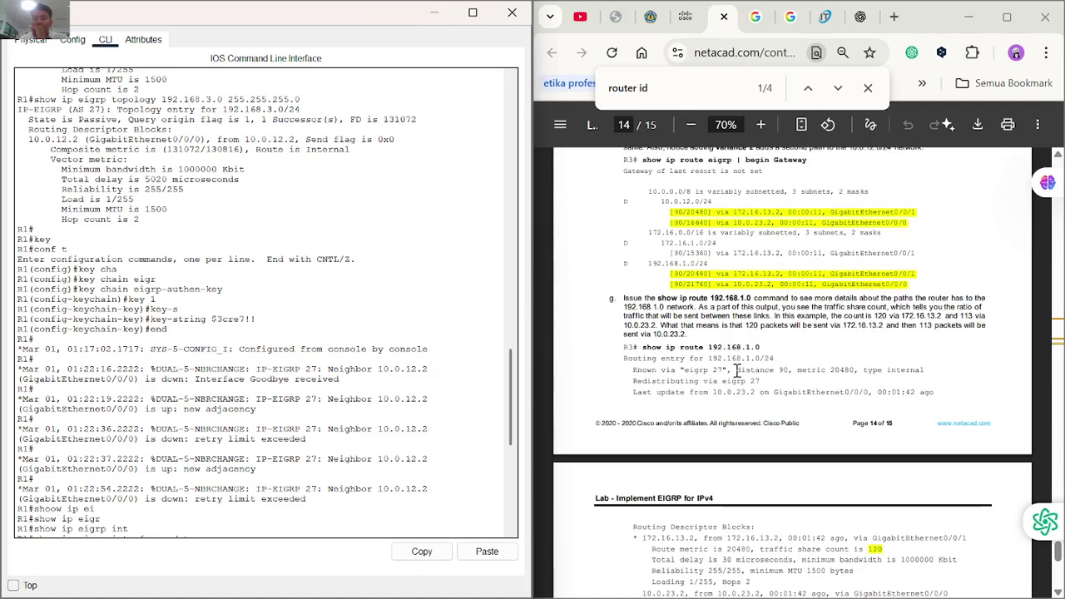
# Run show ip route 192.168.1.0 on R1.
pyautogui.scroll(-12, 275, 500)
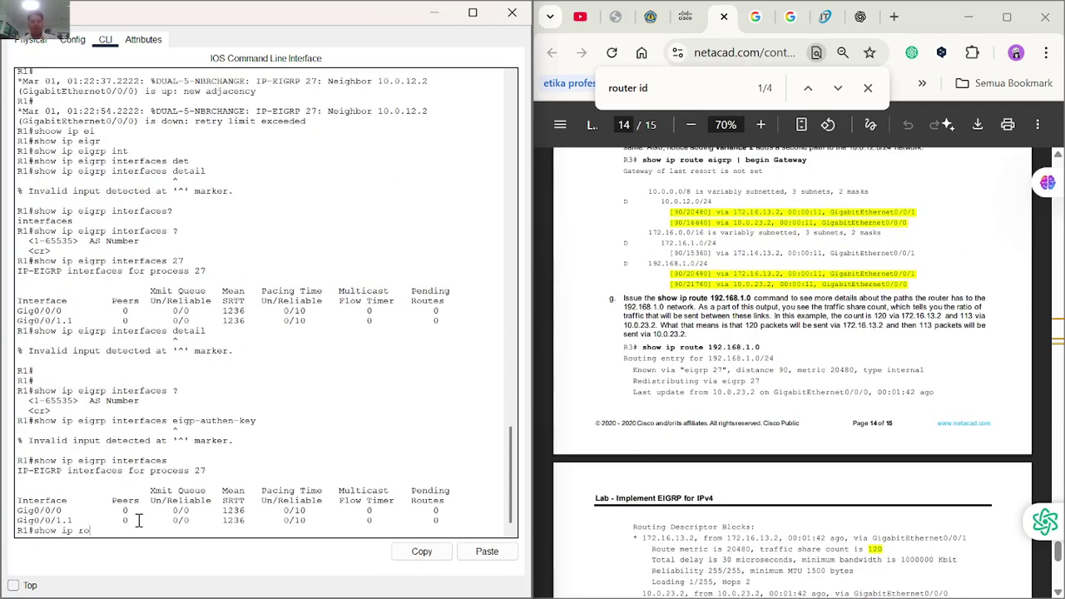
pyautogui.write('u')
pyautogui.press('Tab')
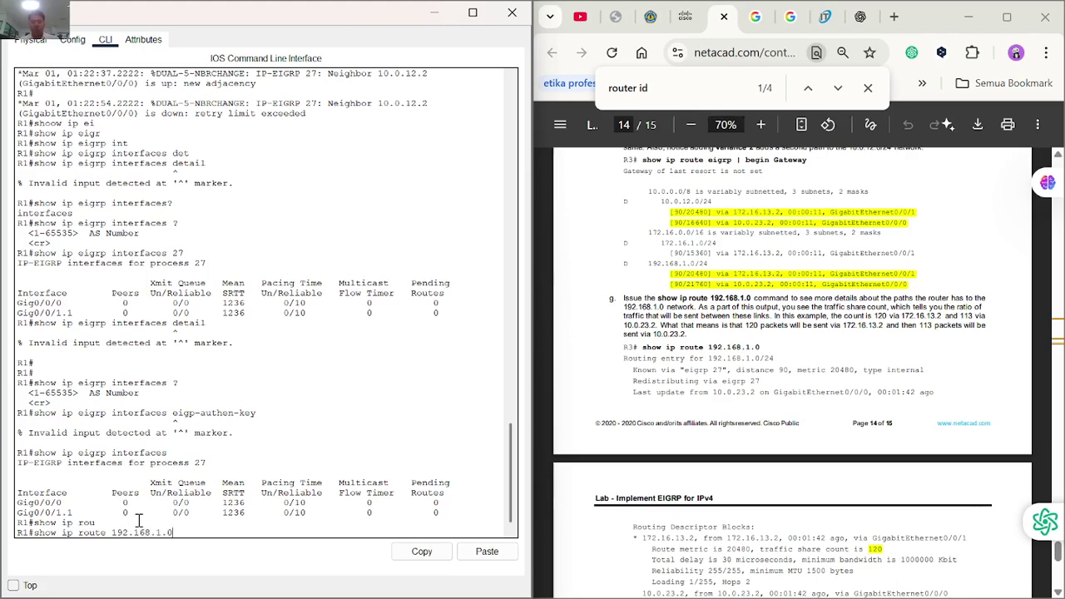
pyautogui.press('Return')
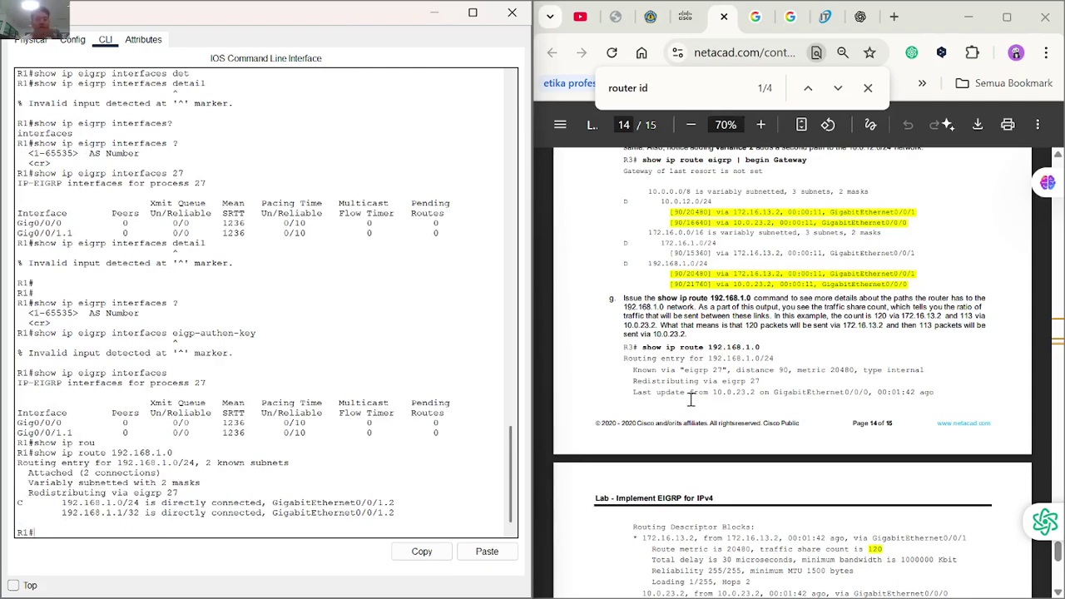
# Compare R1's 192.168.1.0 route output with the sample output and traffic share counts in lab step g.
pyautogui.scroll(-3, 690, 399)
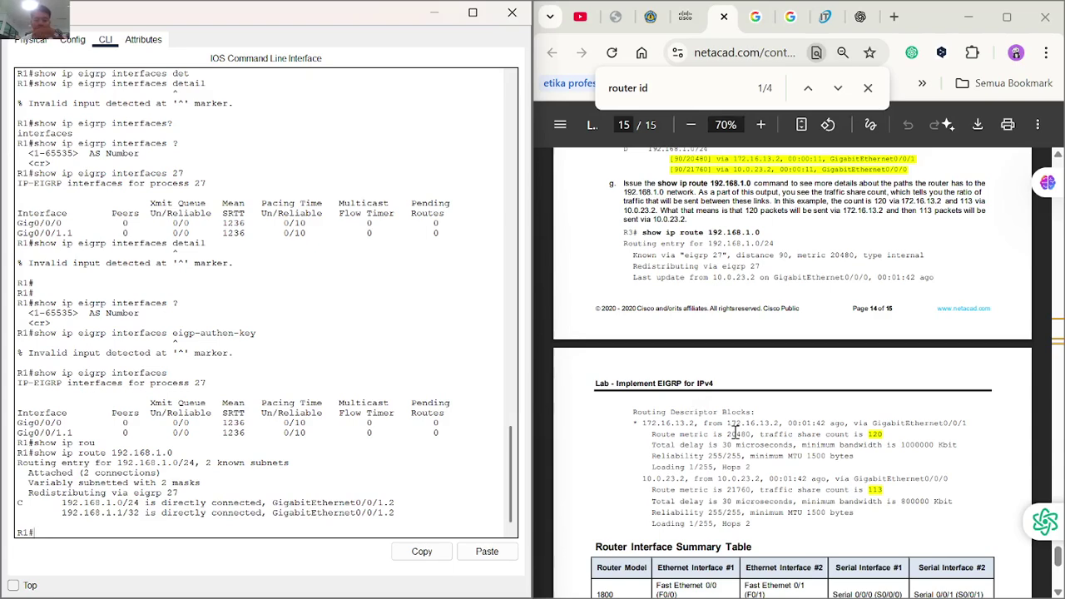
pyautogui.scroll(-1, 735, 433)
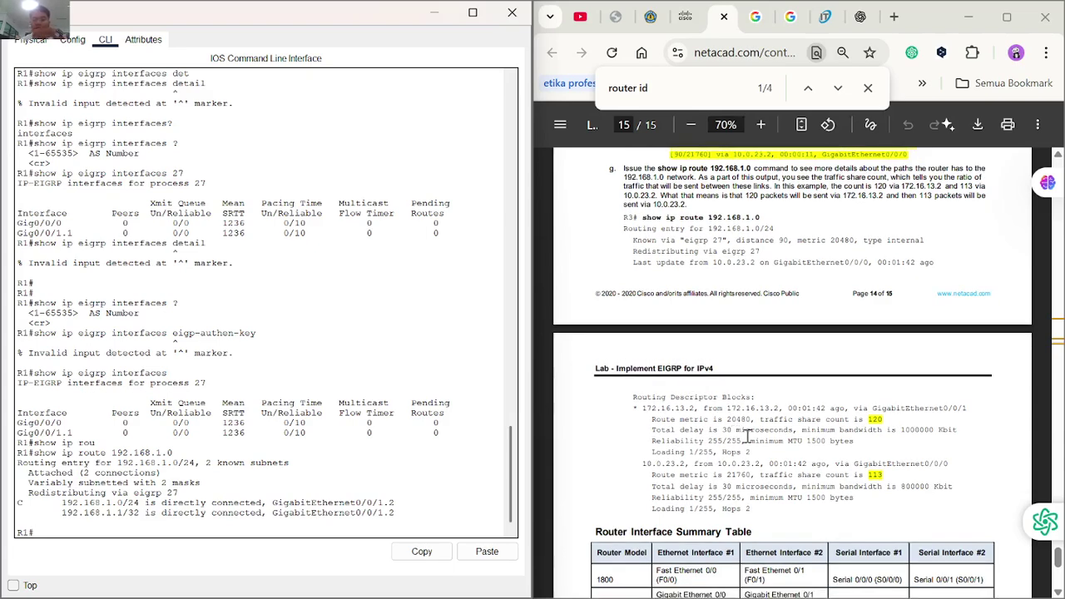
pyautogui.scroll(-3, 748, 434)
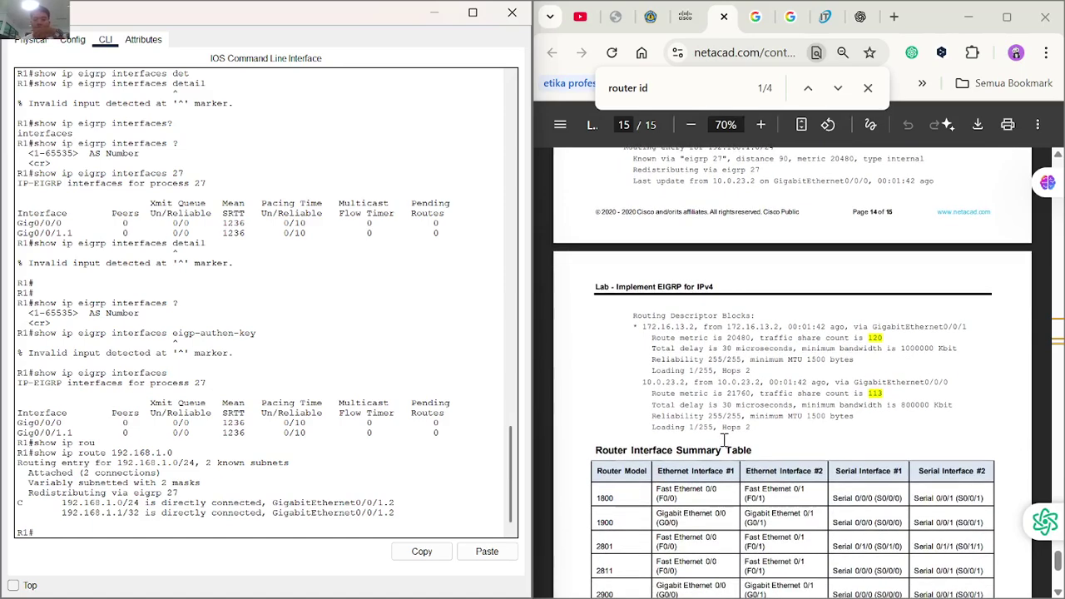
pyautogui.scroll(2, 724, 439)
pyautogui.scroll(-1, 294, 434)
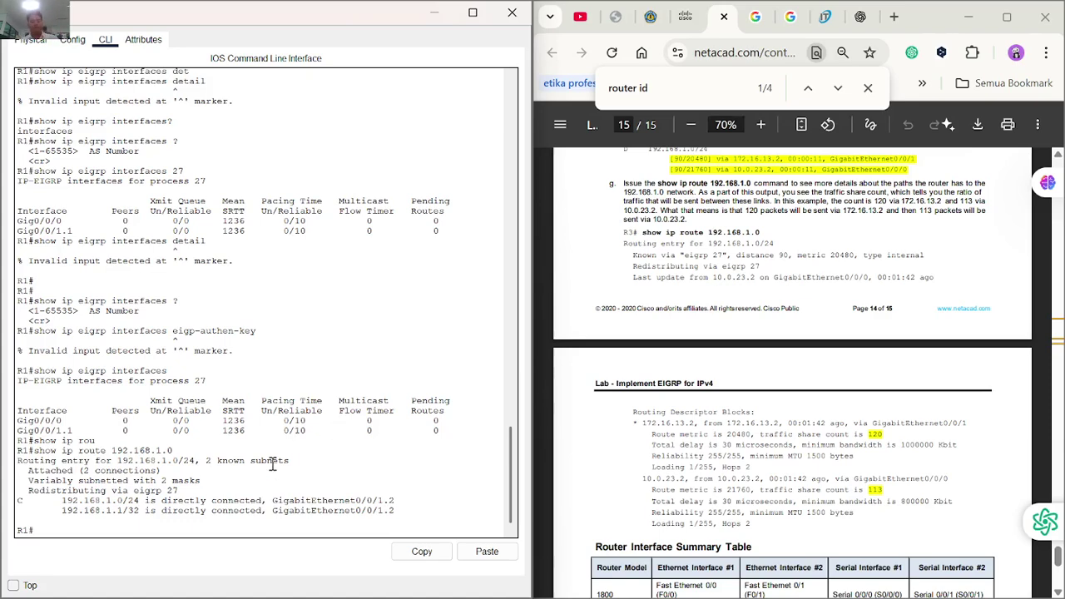
pyautogui.scroll(3, 272, 464)
pyautogui.scroll(-3, 275, 438)
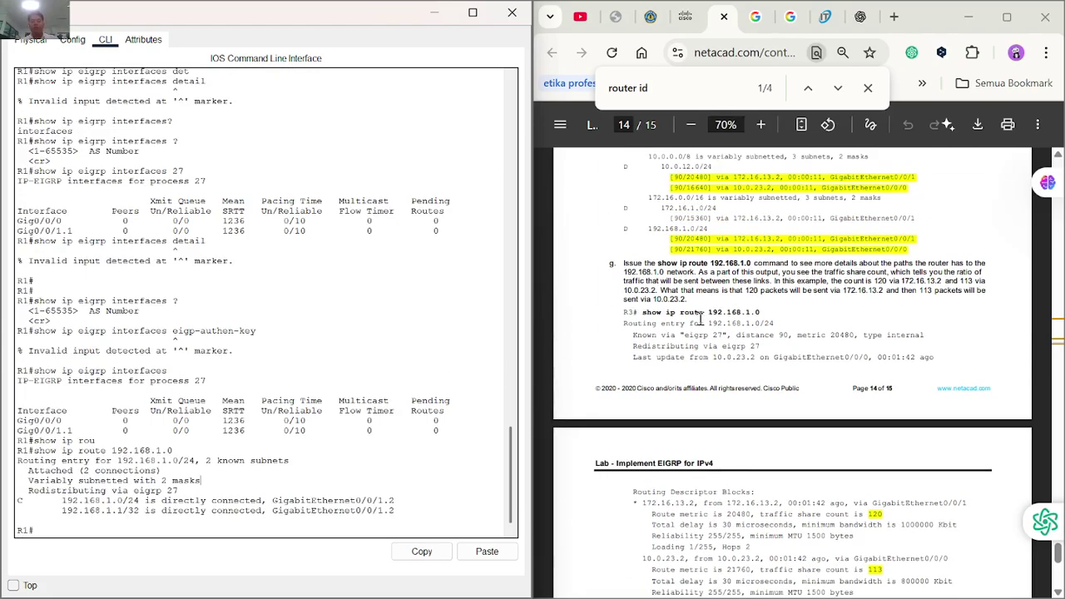
pyautogui.scroll(1, 697, 319)
pyautogui.hotkey('alt', 'Tab')
pyautogui.hotkey('alt', 'Tab')
pyautogui.hotkey('alt', 'Tab')
pyautogui.hotkey('alt', 'Tab')
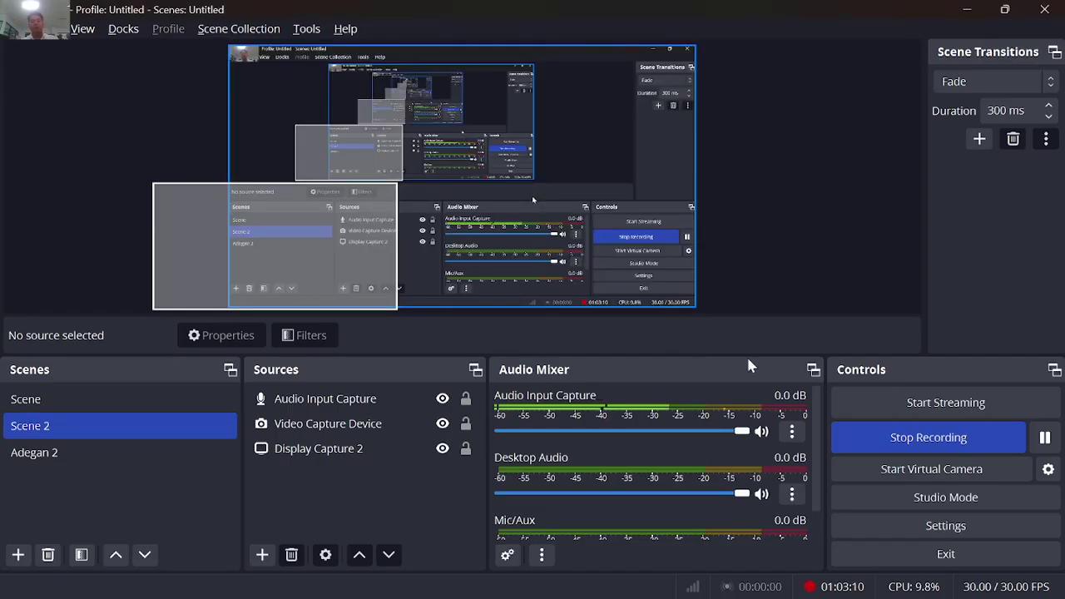
pyautogui.click(1046, 437)
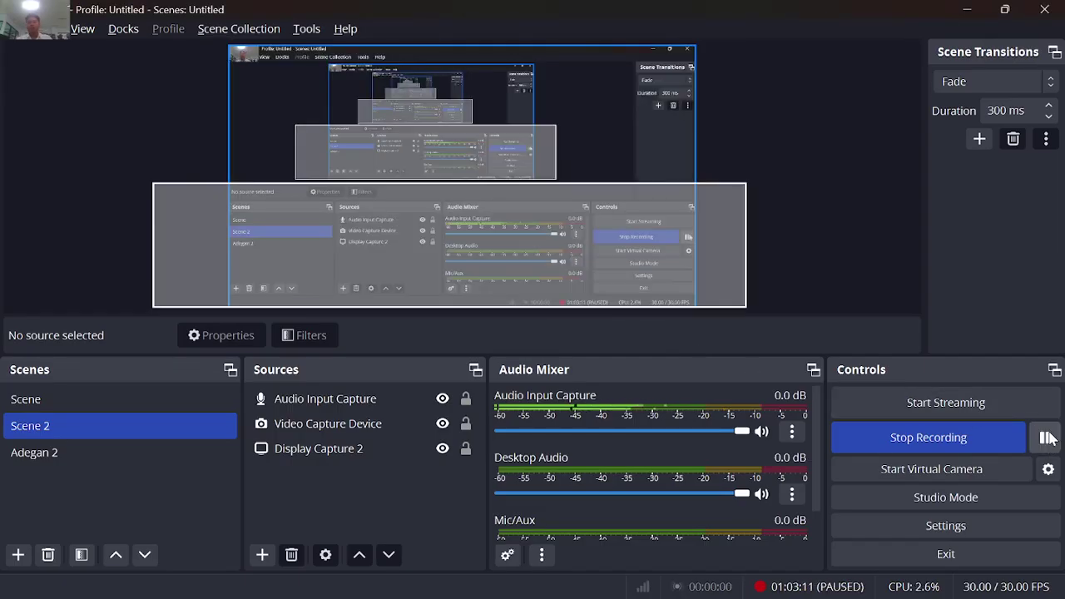
# Return to the Packet Tracer topology, send a simple PDU from PC1 to R1 and fire it again.
pyautogui.click(967, 10)
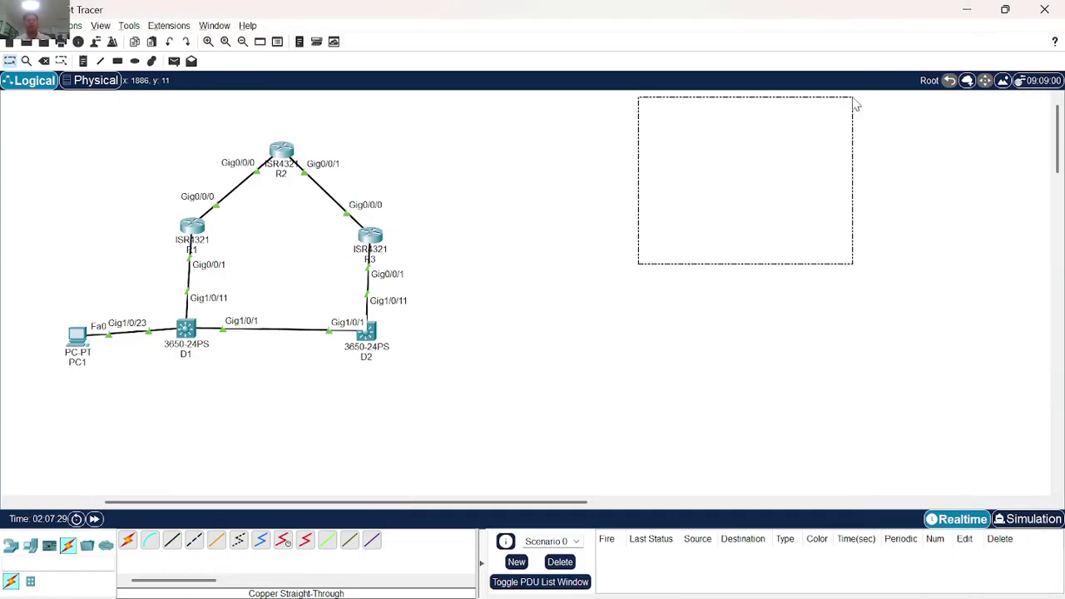
pyautogui.moveTo(856, 105); pyautogui.dragTo(856, 105)
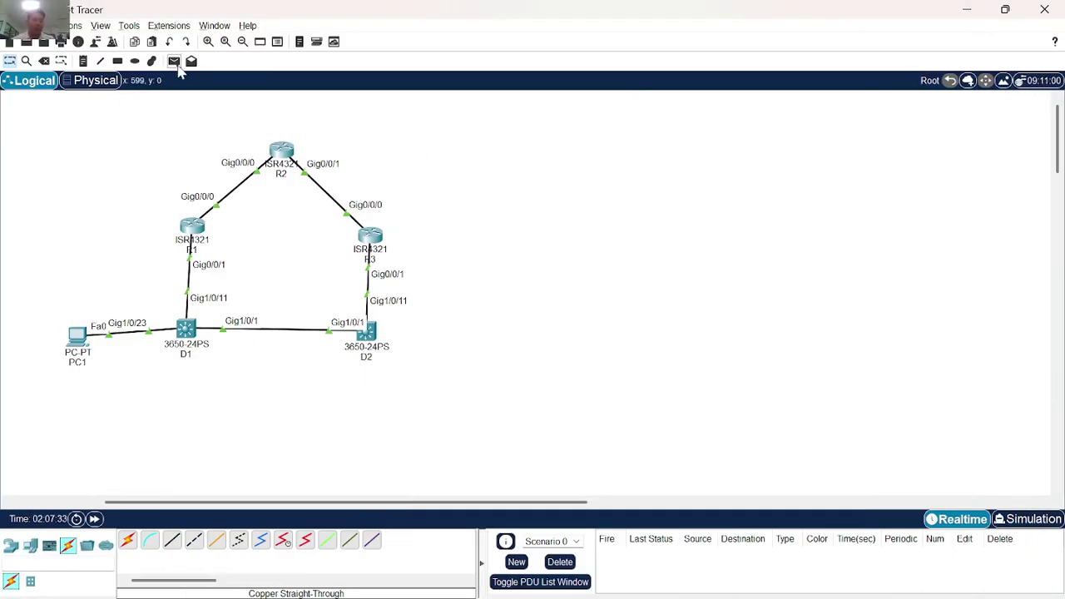
pyautogui.click(176, 65)
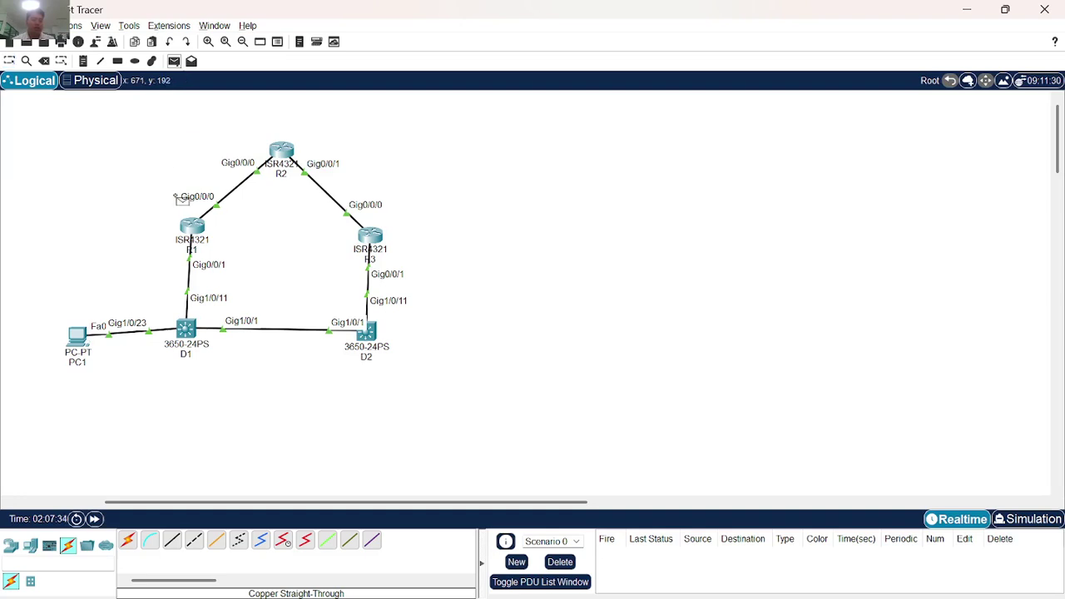
pyautogui.click(80, 337)
pyautogui.click(192, 228)
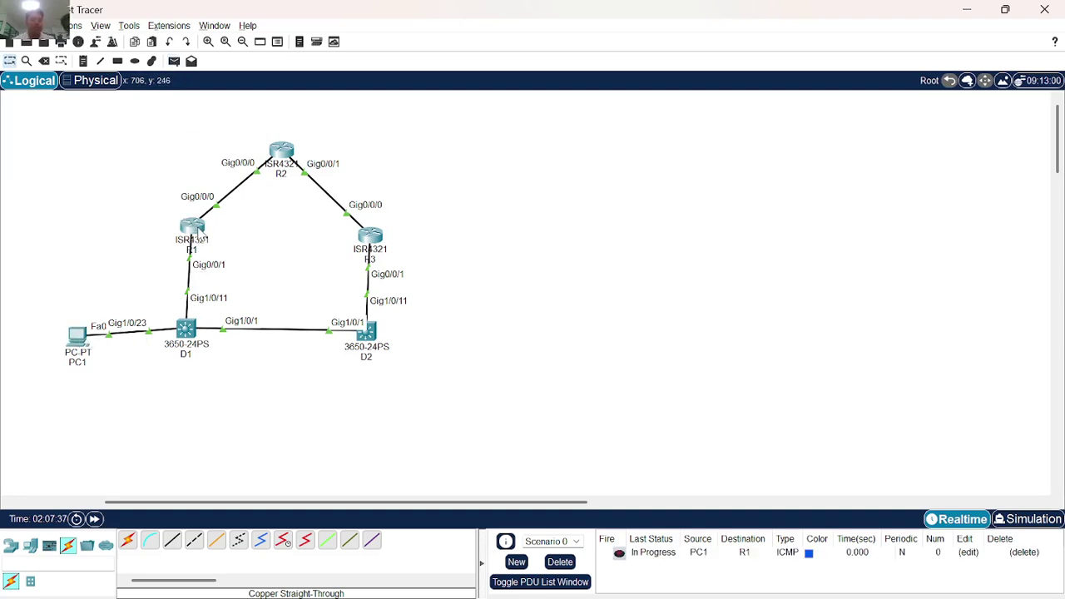
pyautogui.click(617, 555)
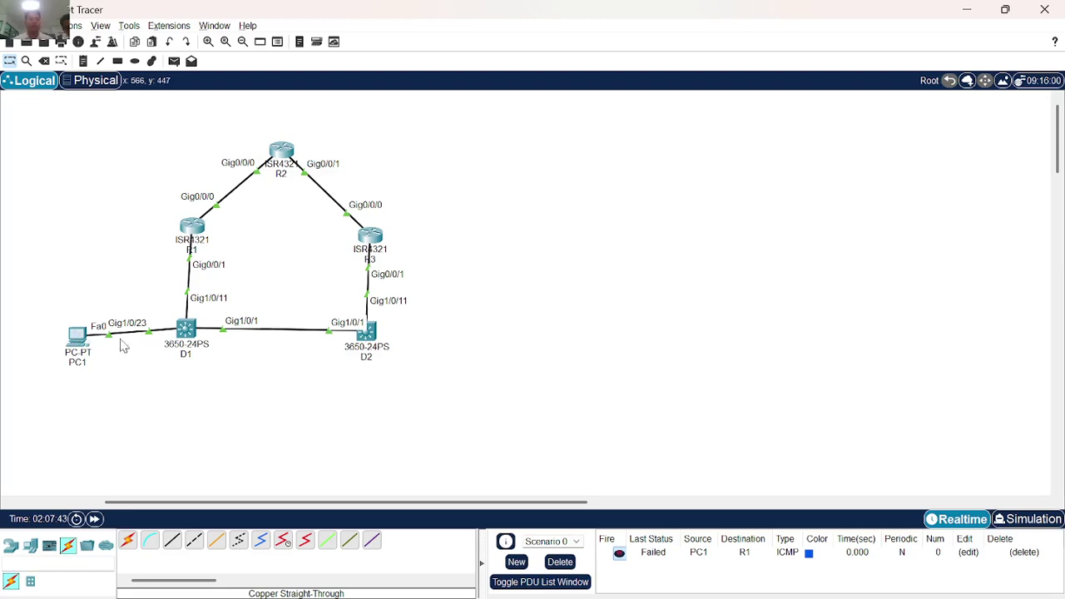
# Switch PC1's IPv4 configuration on FastEthernet0 from static to DHCP and close the PC1 window.
pyautogui.click(76, 337)
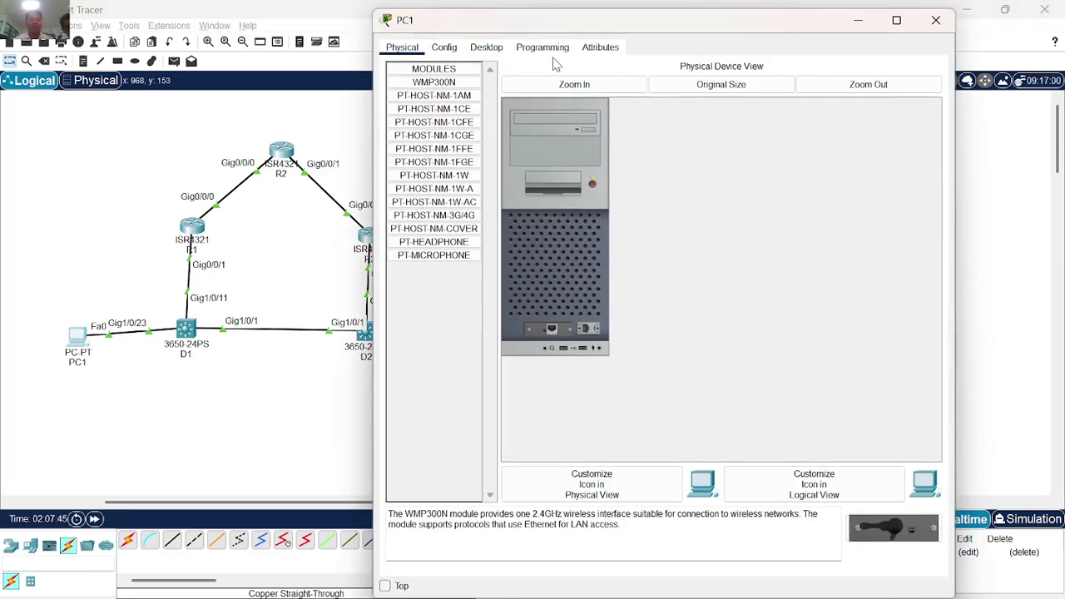
pyautogui.click(487, 48)
pyautogui.click(453, 94)
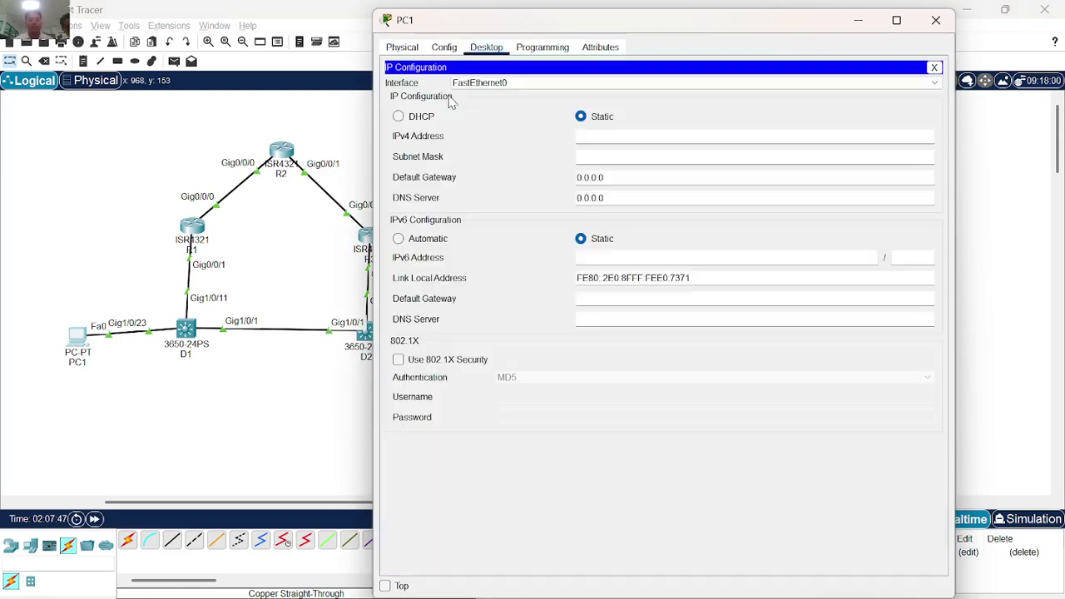
pyautogui.click(400, 118)
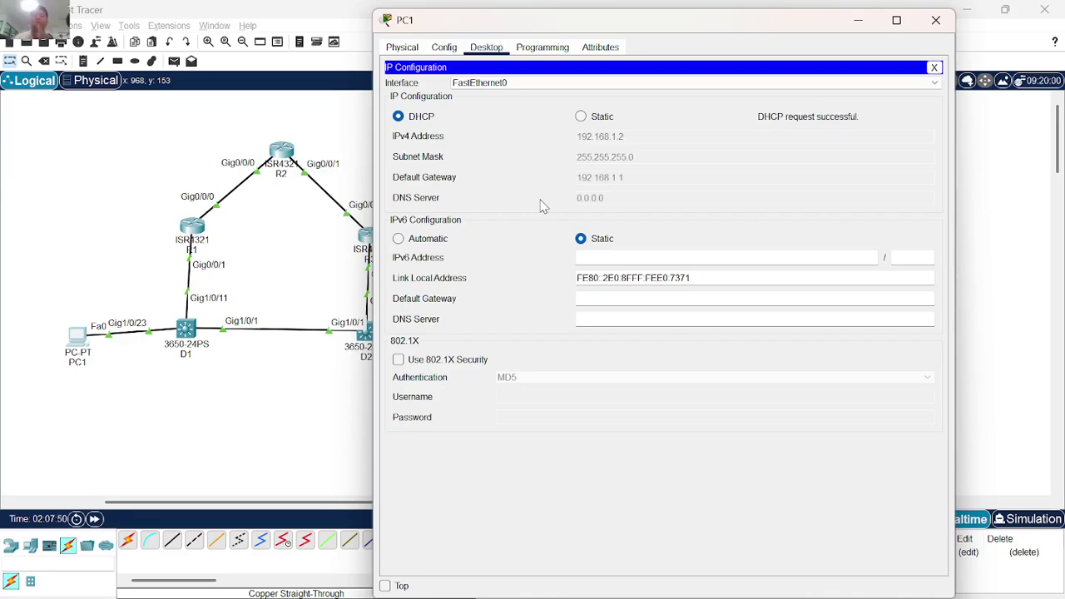
pyautogui.click(936, 20)
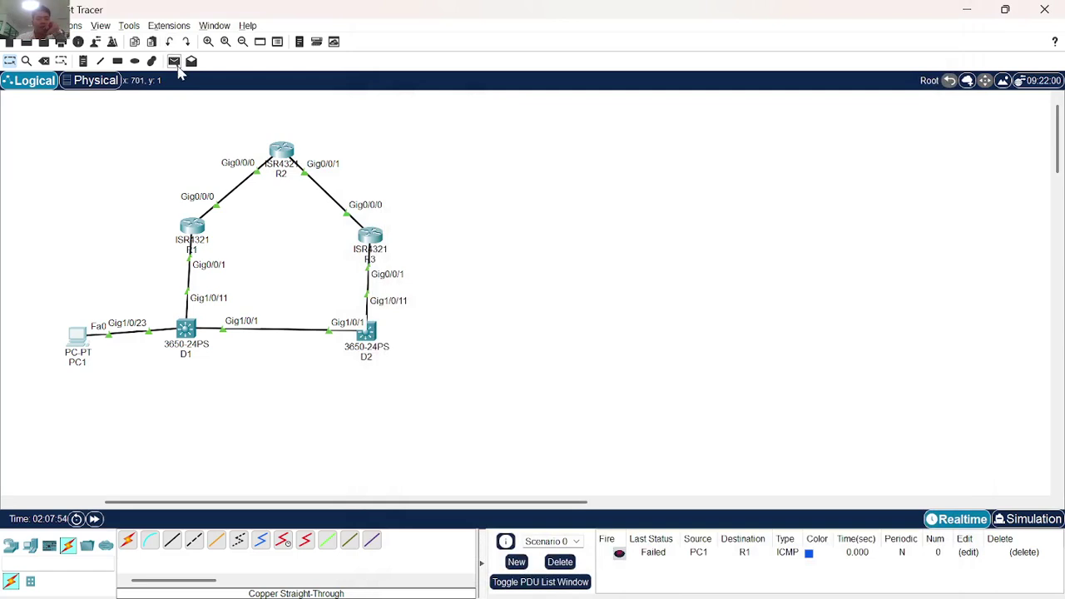
# Send a second simple PDU from PC1 to R1 to retest connectivity.
pyautogui.click(174, 61)
pyautogui.click(75, 348)
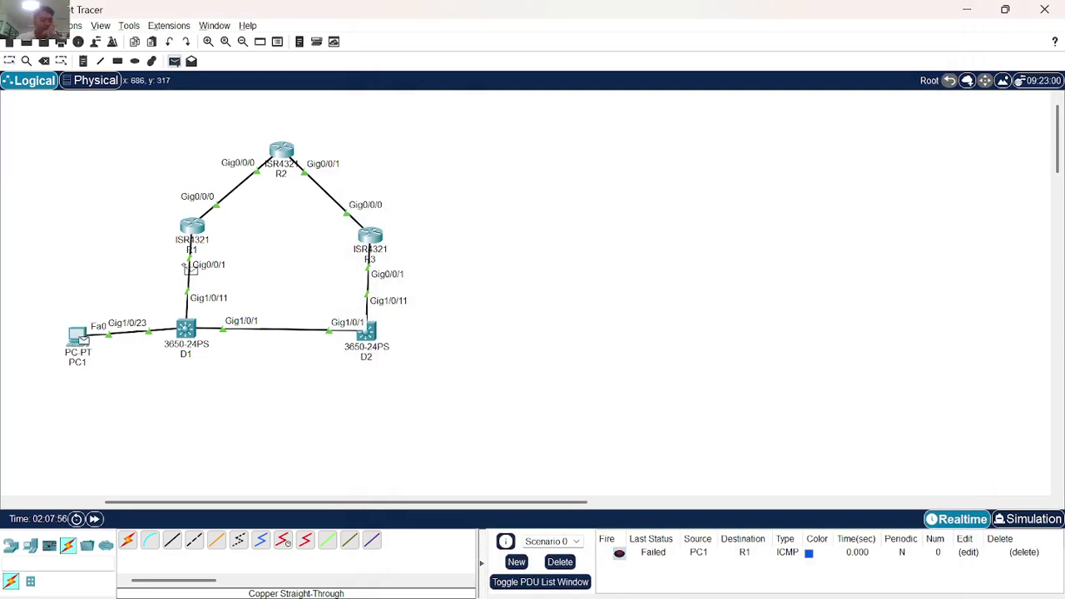
pyautogui.click(193, 230)
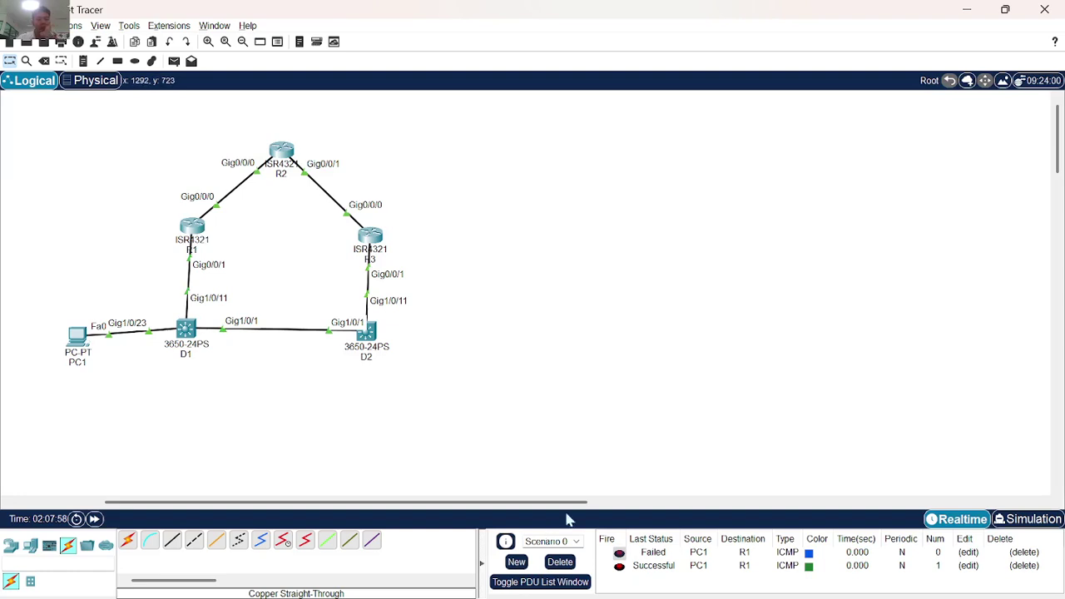
# Send a simple PDU from PC1 to R2 and fire it again twice.
pyautogui.click(174, 60)
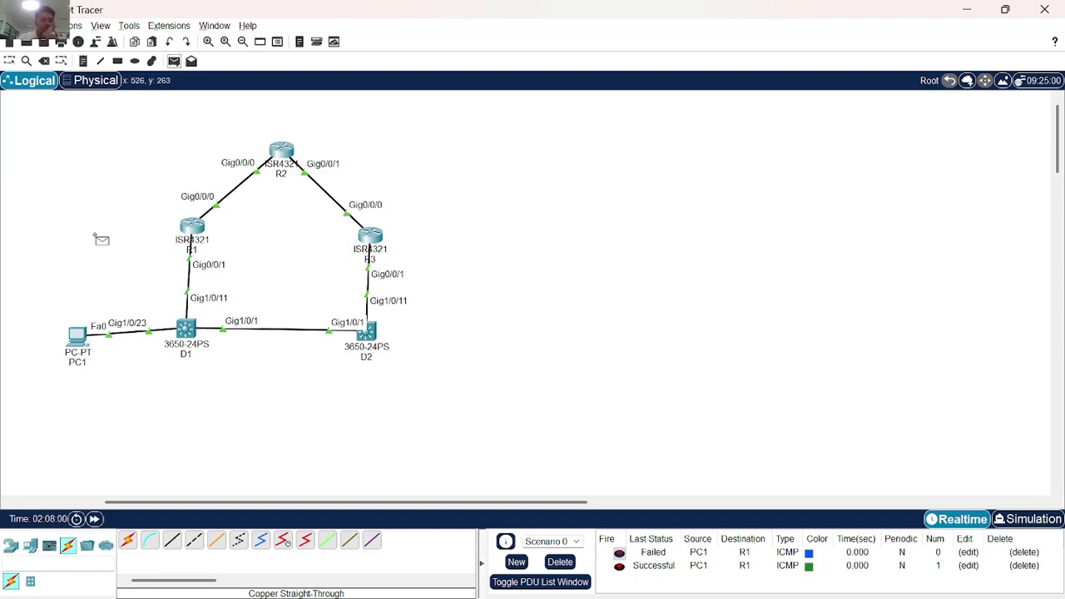
pyautogui.click(78, 336)
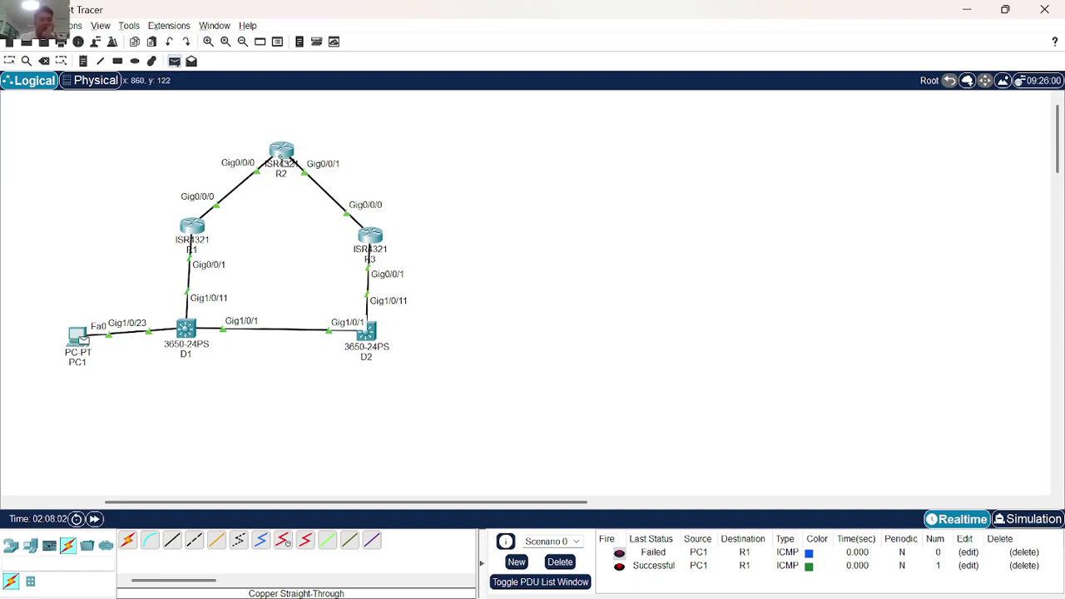
pyautogui.click(281, 151)
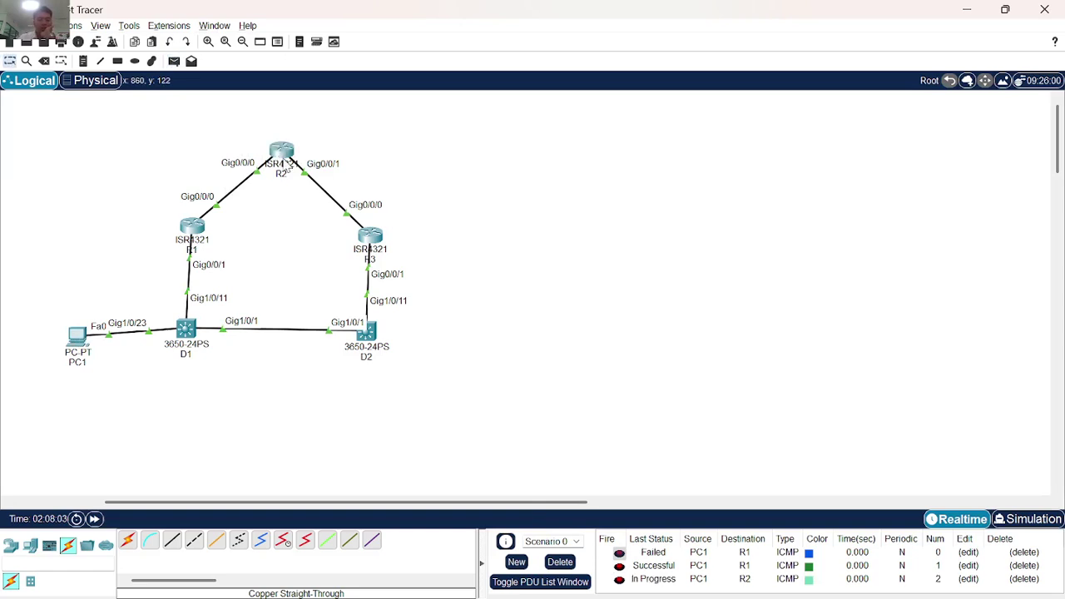
pyautogui.click(619, 580)
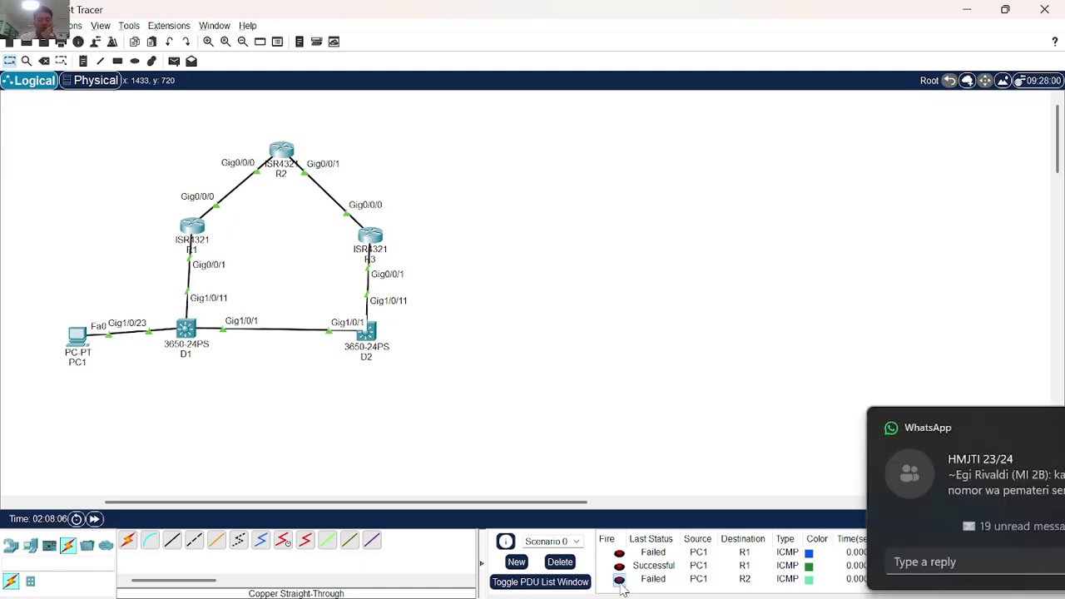
pyautogui.click(619, 580)
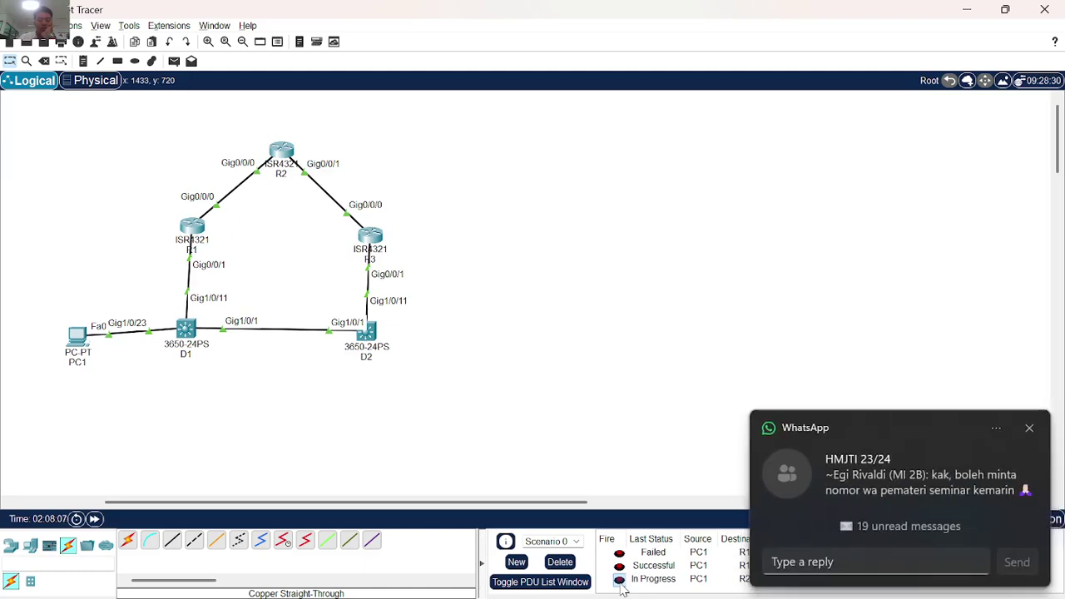
# Dismiss the notification covering the PDU list and repeatedly fire the PC1-to-R2 PDU, checking R2's interface addresses between attempts.
pyautogui.click(1029, 427)
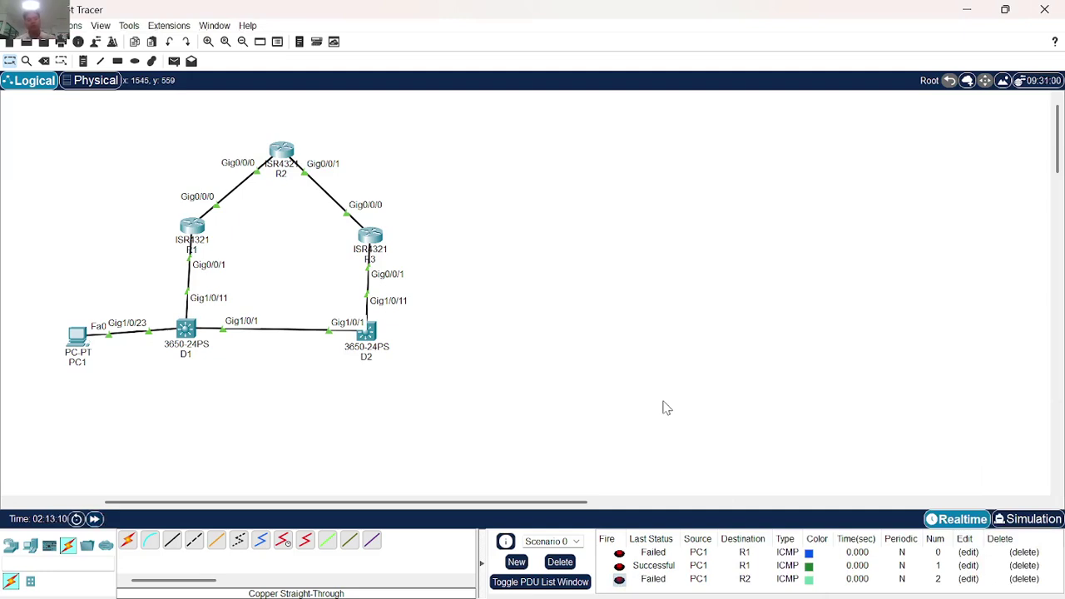
pyautogui.click(620, 580)
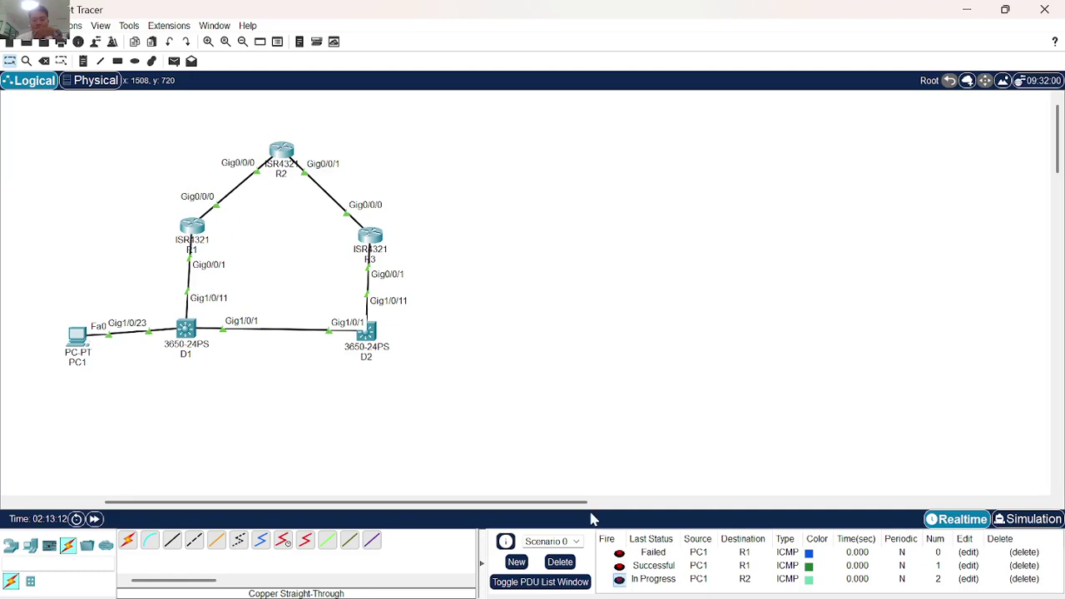
pyautogui.click(620, 581)
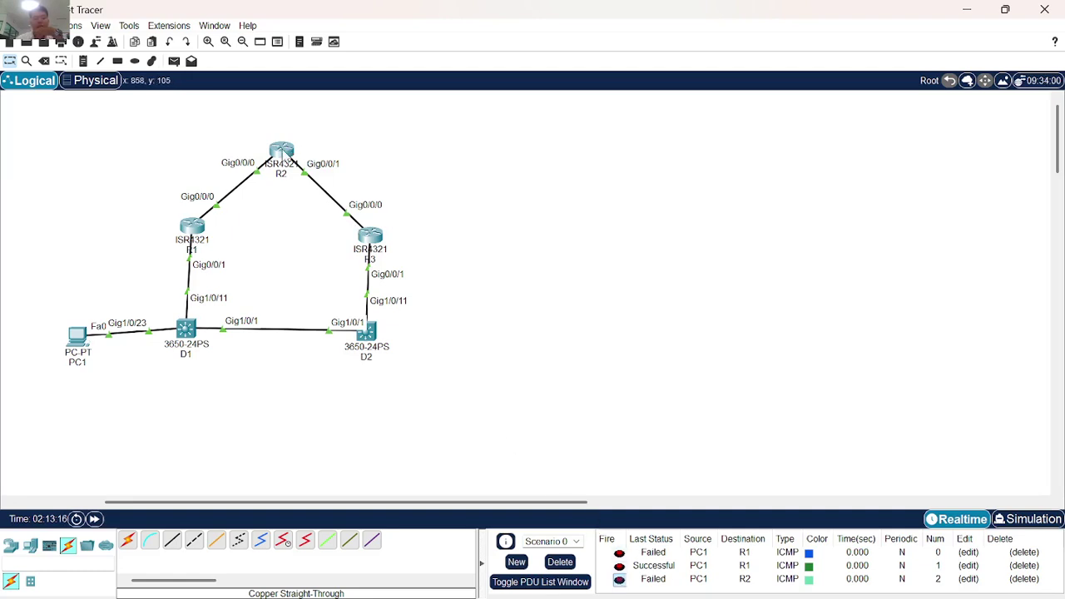
pyautogui.moveTo(288, 157)
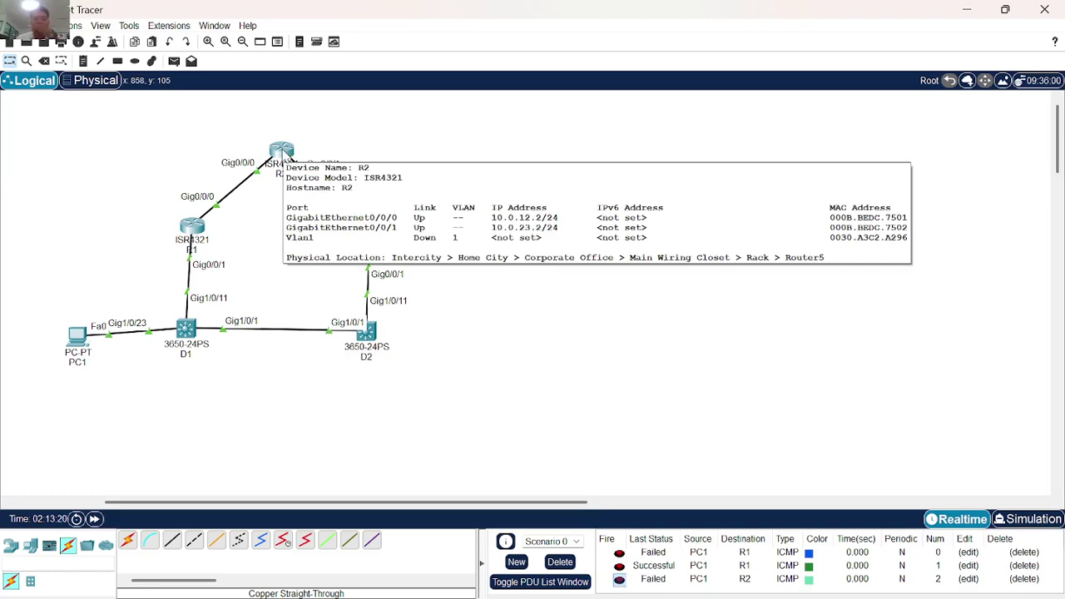
pyautogui.doubleClick(620, 581)
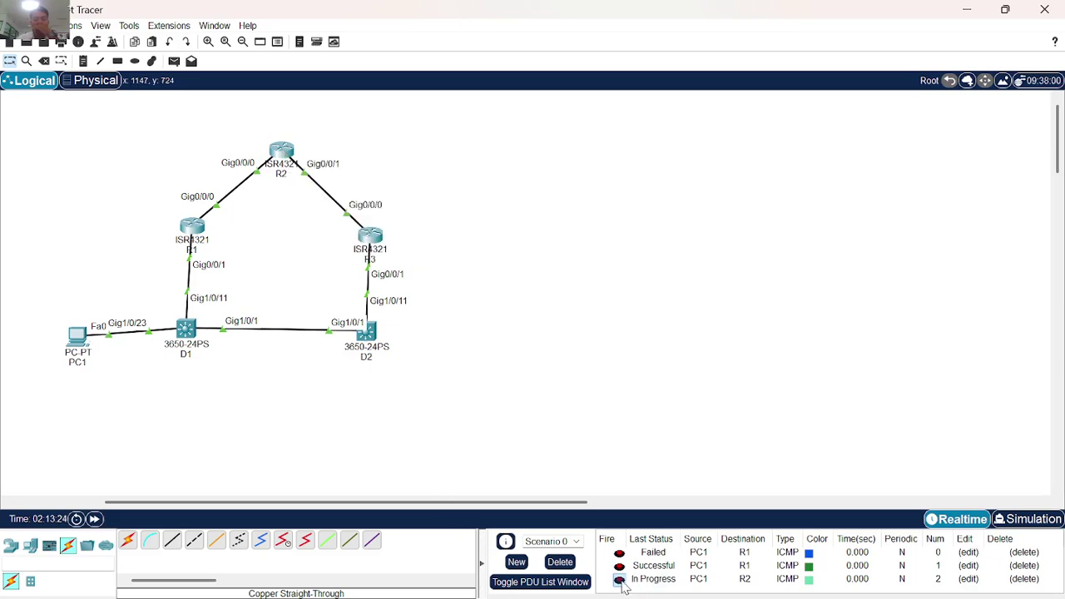
# Ping 192.168.12.2 from PC1's Command Prompt and minimize the PC1 window.
pyautogui.click(79, 334)
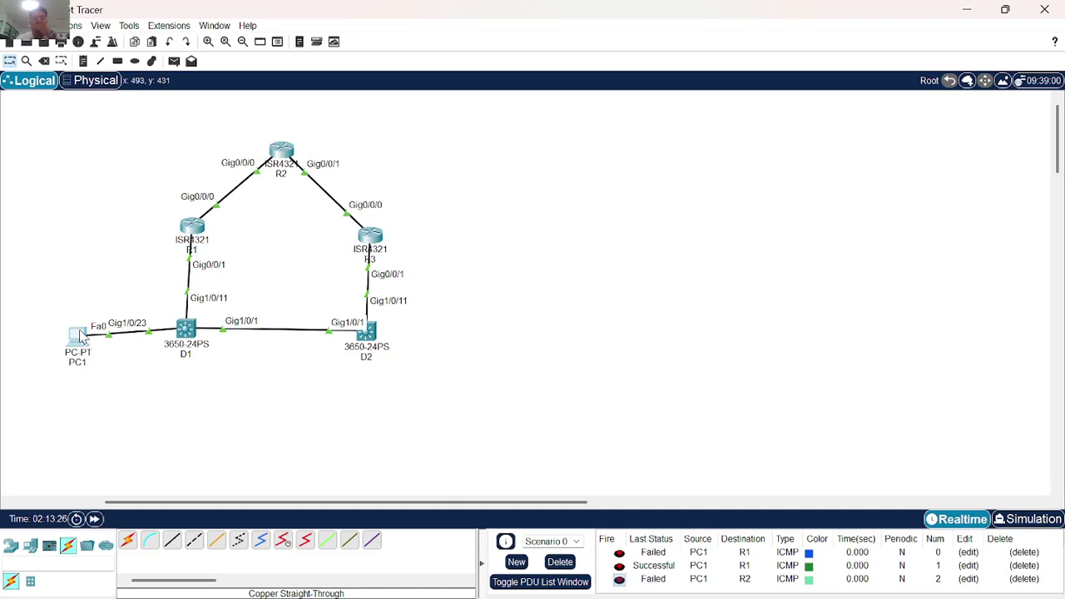
pyautogui.click(754, 109)
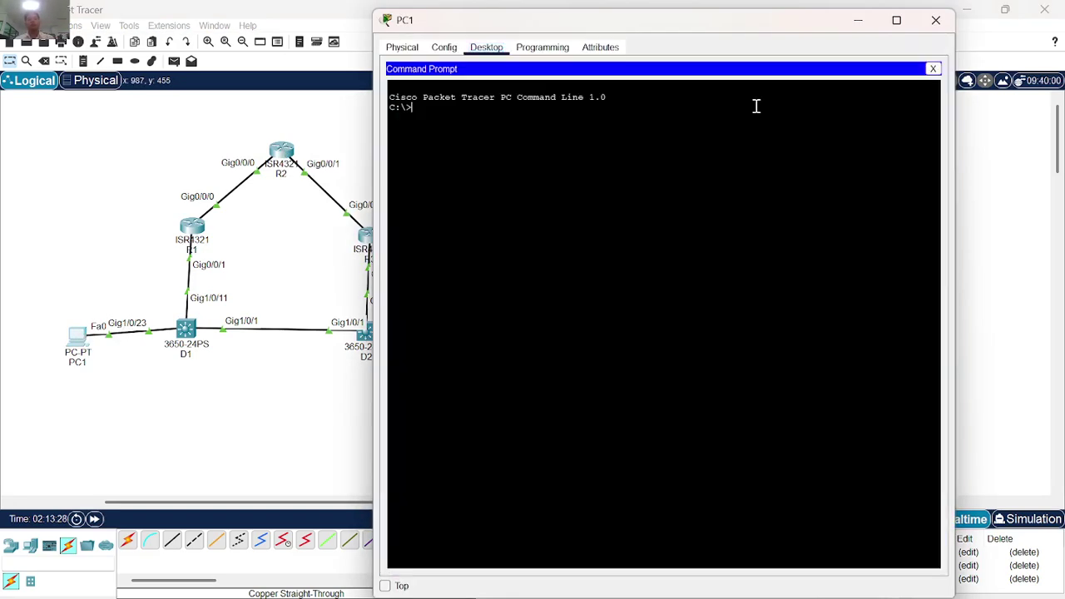
pyautogui.write('ping 192.168.12.2')
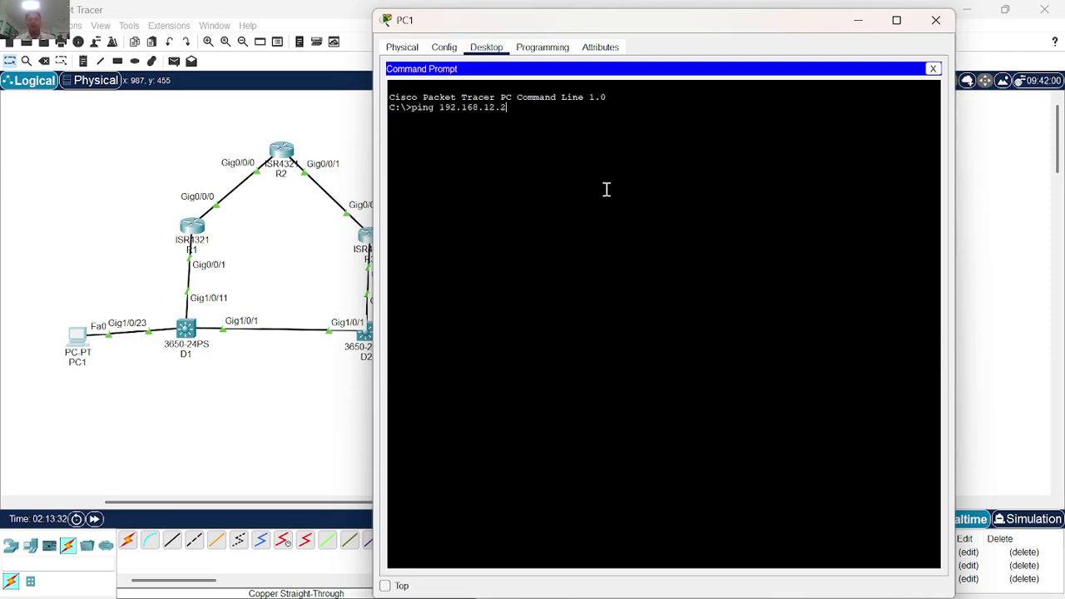
pyautogui.press('Return')
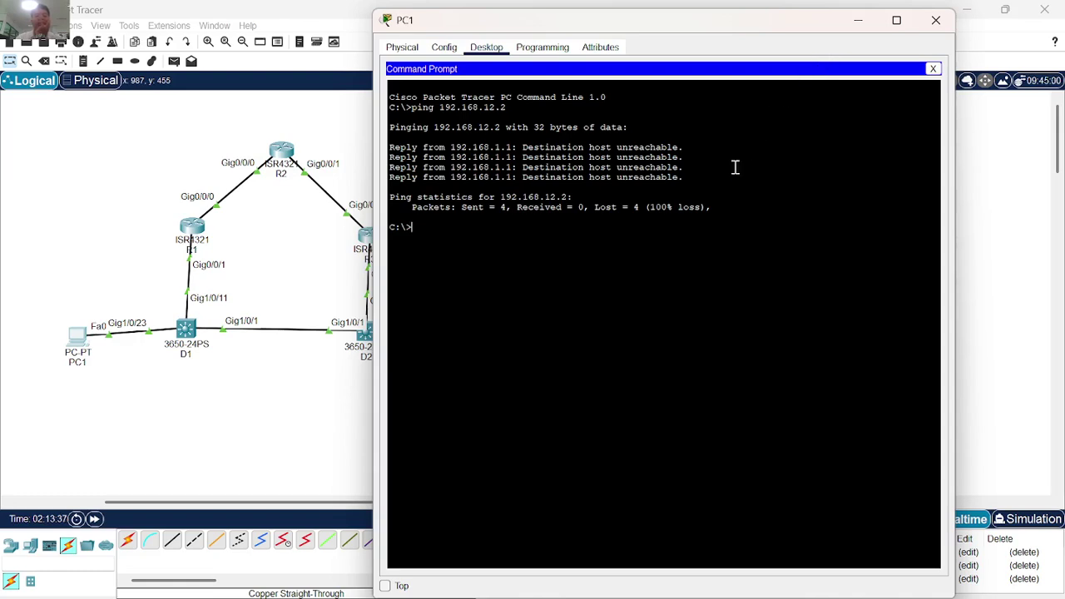
pyautogui.click(859, 20)
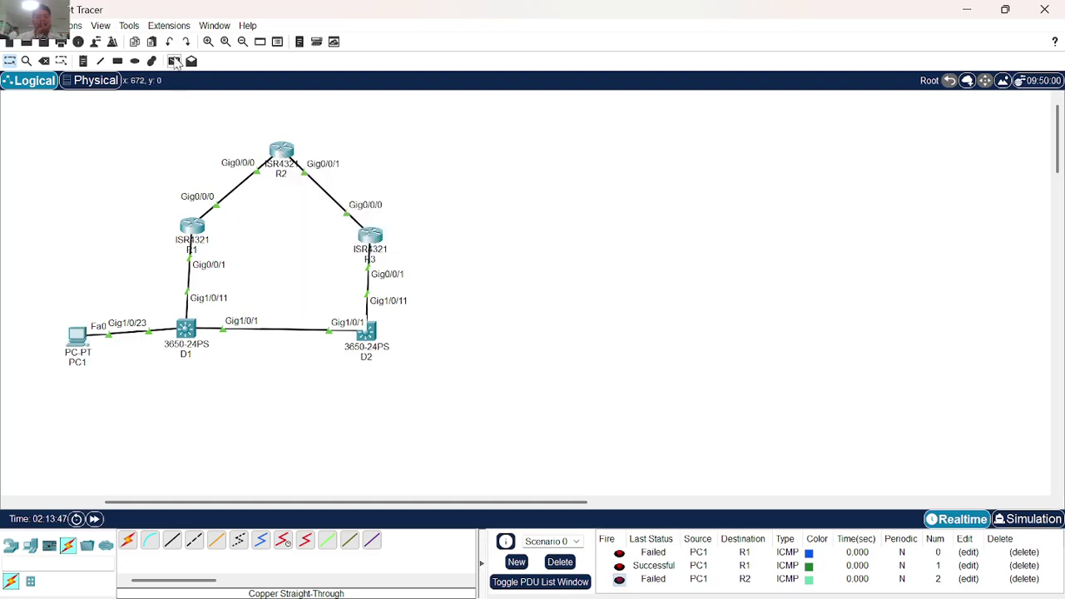
# Add a simple PDU with R3 as the source and PC1 as the destination.
pyautogui.click(174, 62)
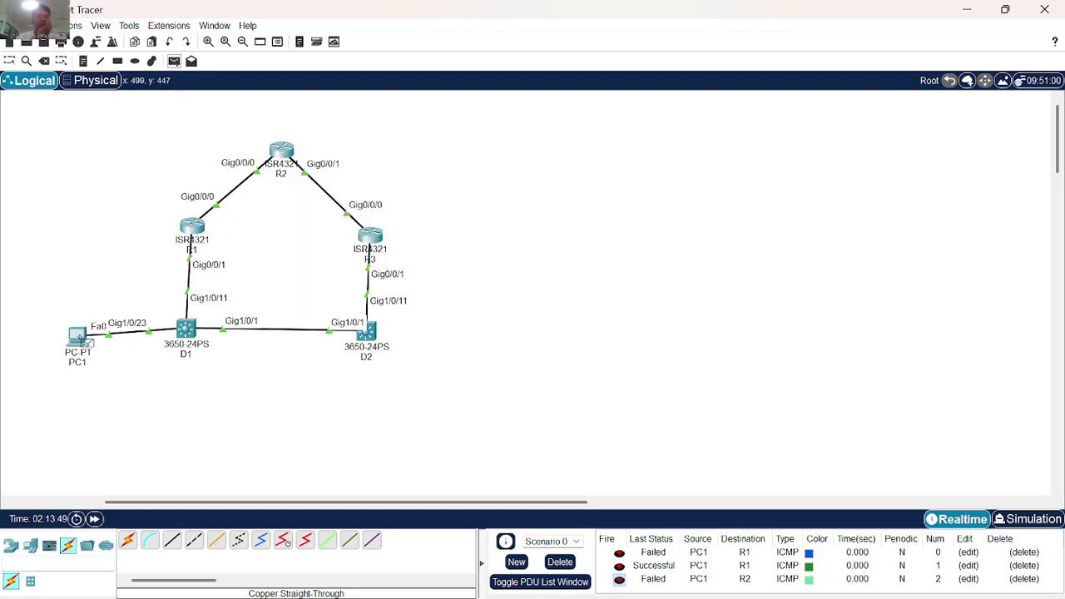
pyautogui.click(375, 239)
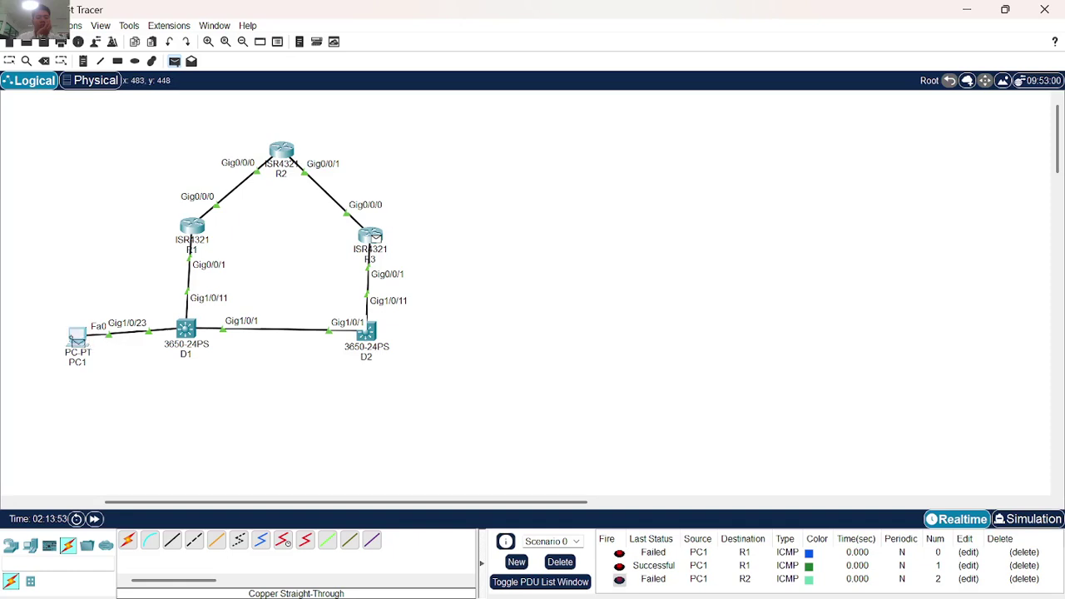
pyautogui.click(76, 341)
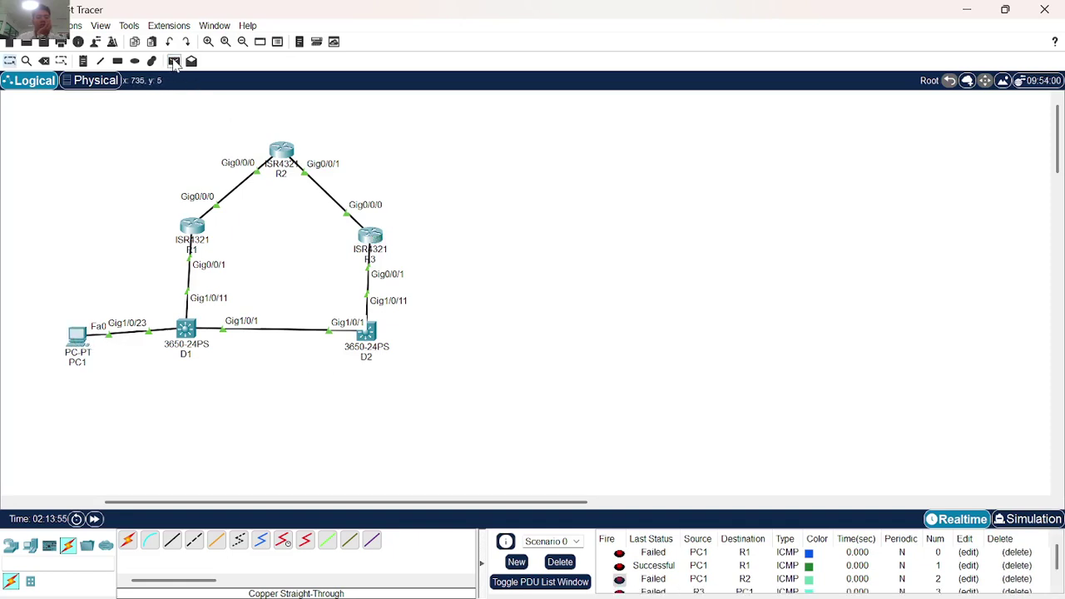
# Send a simple PDU from PC1 to router R3 and fire that same PDU once more.
pyautogui.click(174, 61)
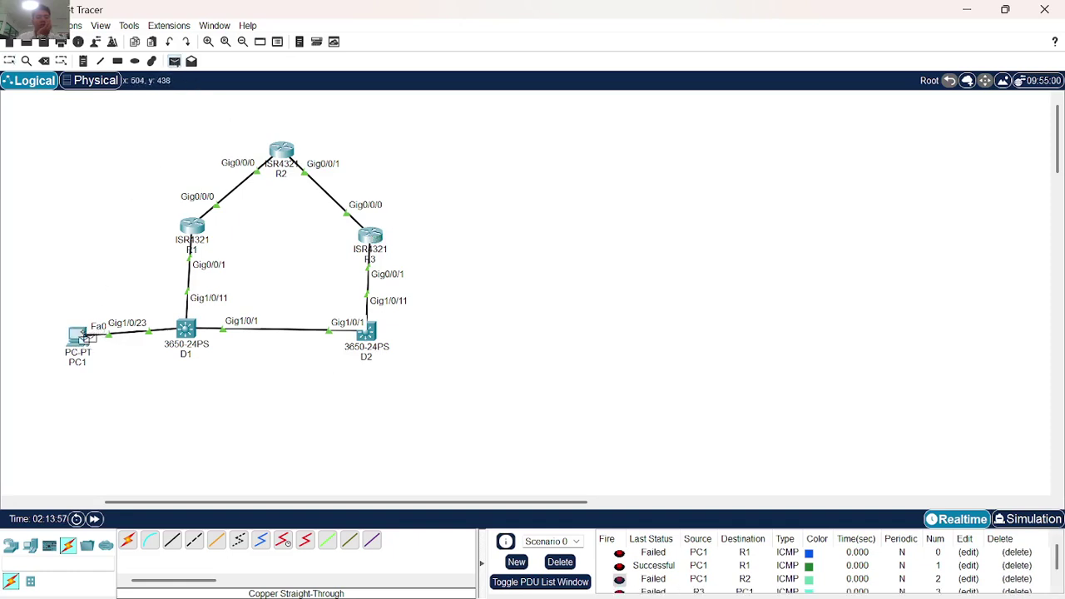
pyautogui.click(83, 336)
pyautogui.click(370, 237)
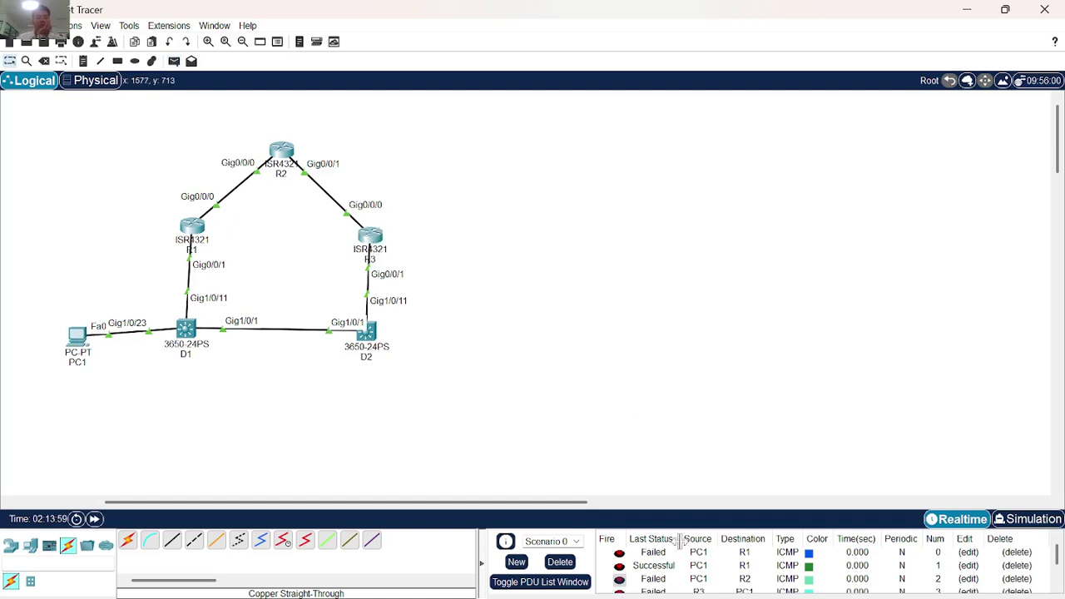
pyautogui.scroll(-1, 676, 582)
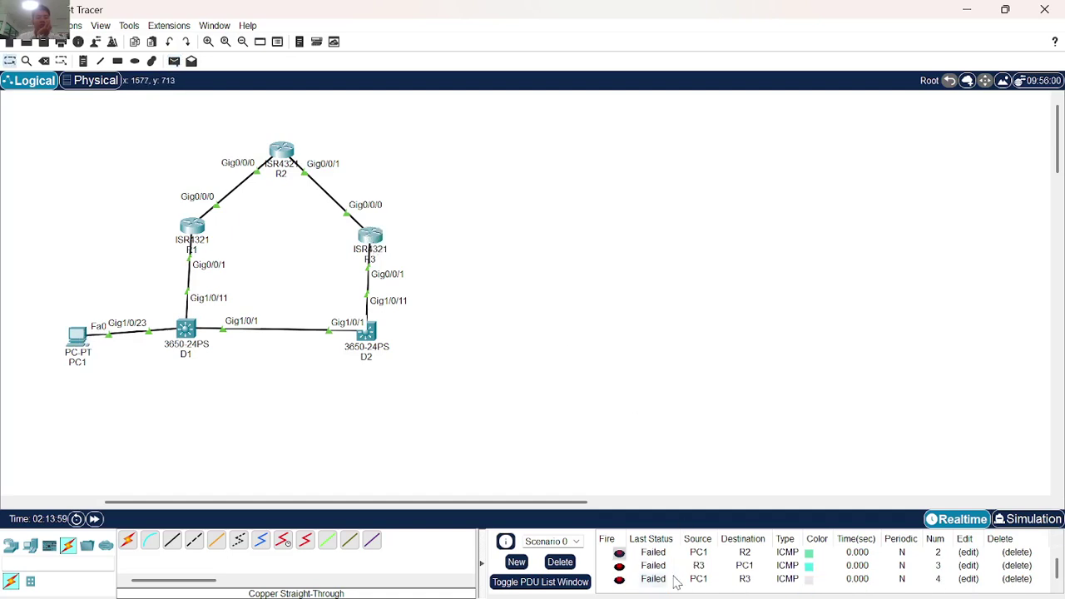
pyautogui.click(620, 580)
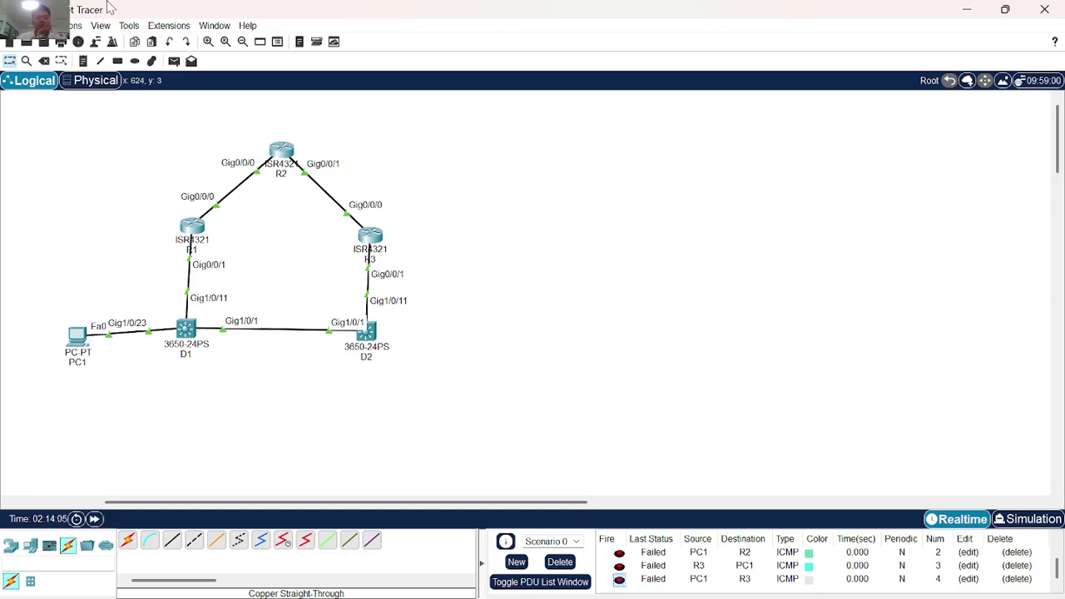
# Send a simple PDU from switch D1 to PC1 and check its status.
pyautogui.click(174, 62)
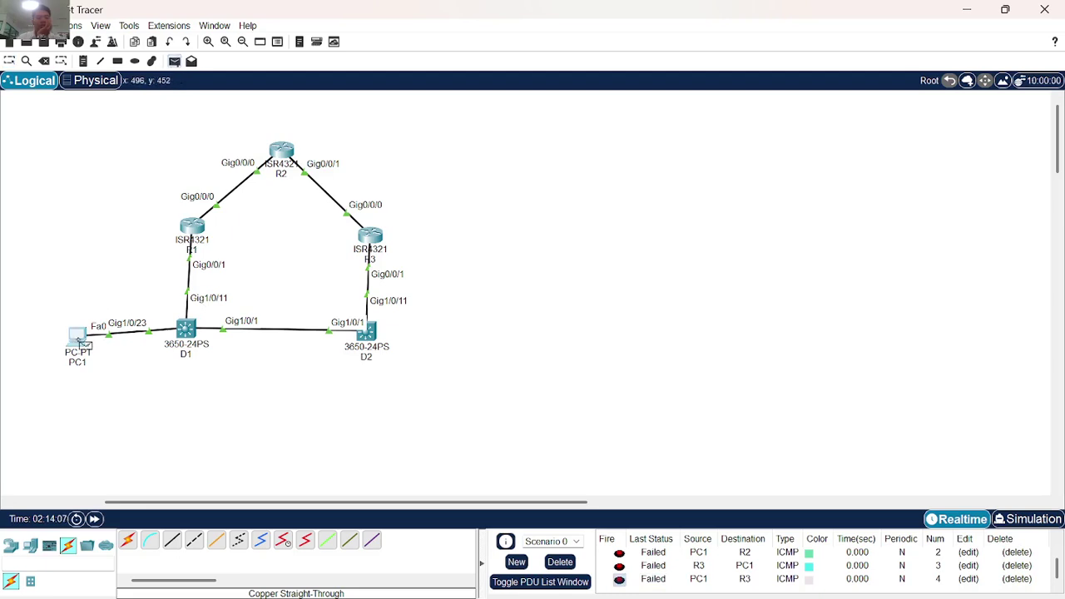
pyautogui.click(192, 329)
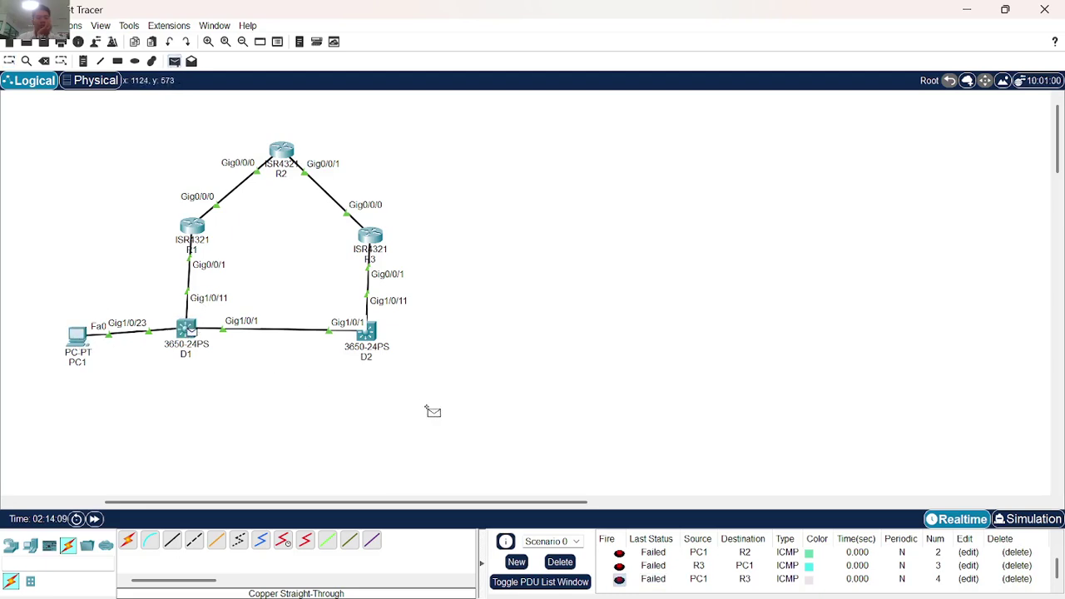
pyautogui.click(78, 336)
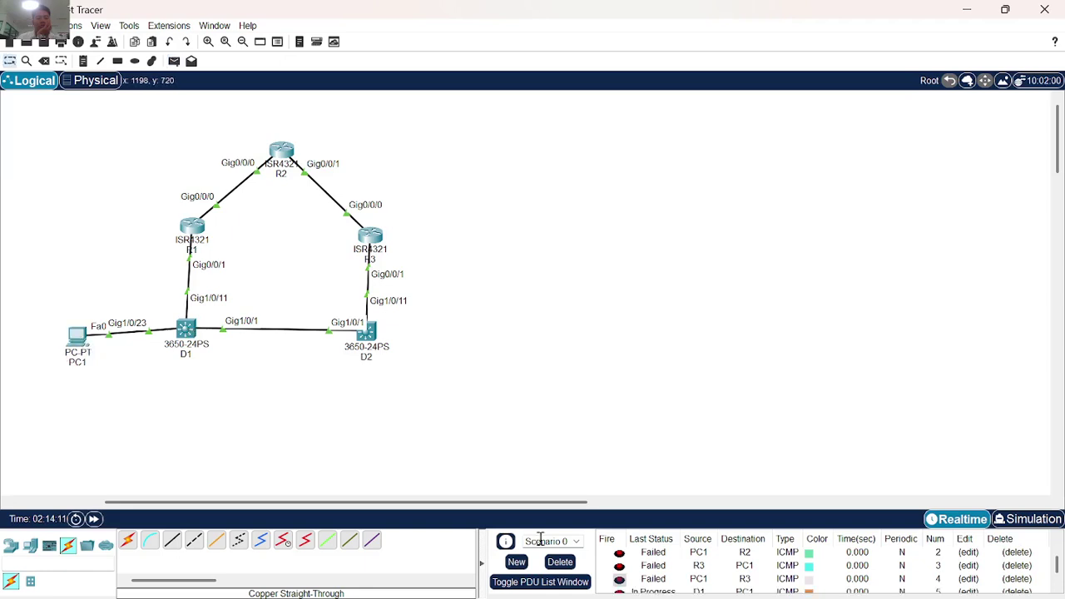
pyautogui.moveTo(669, 576)
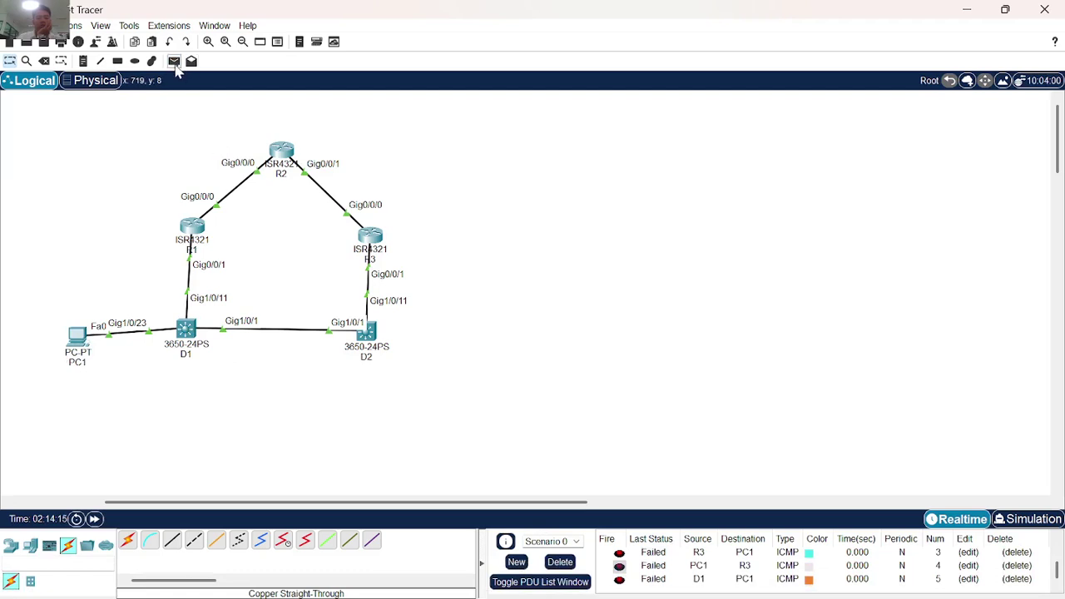
# Send simple PDUs from PC1 to router R2 and from PC1 to router R1, checking their status.
pyautogui.click(174, 62)
pyautogui.click(77, 337)
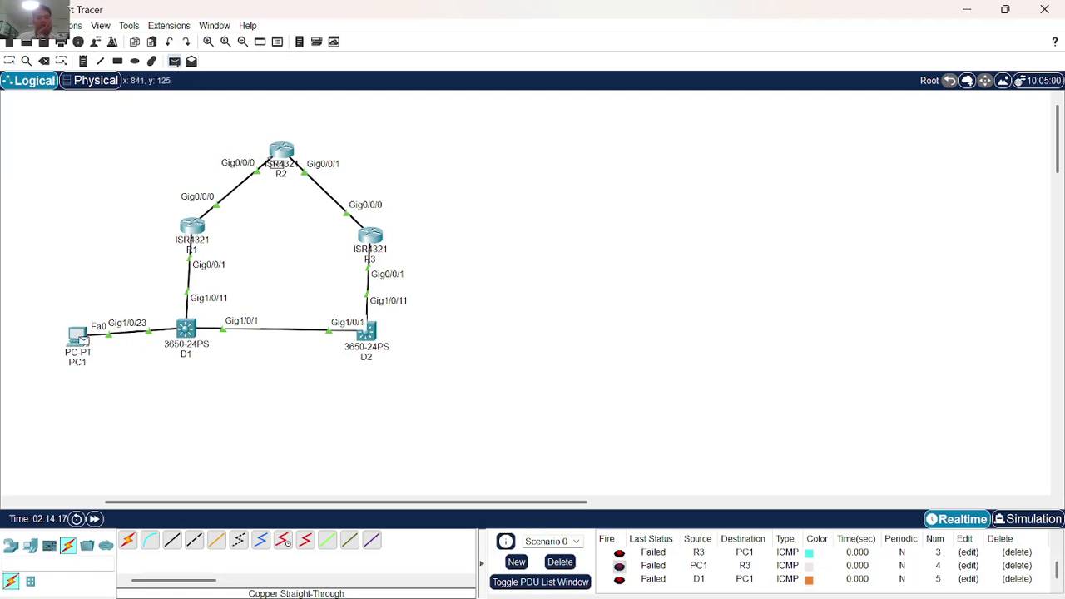
pyautogui.click(282, 153)
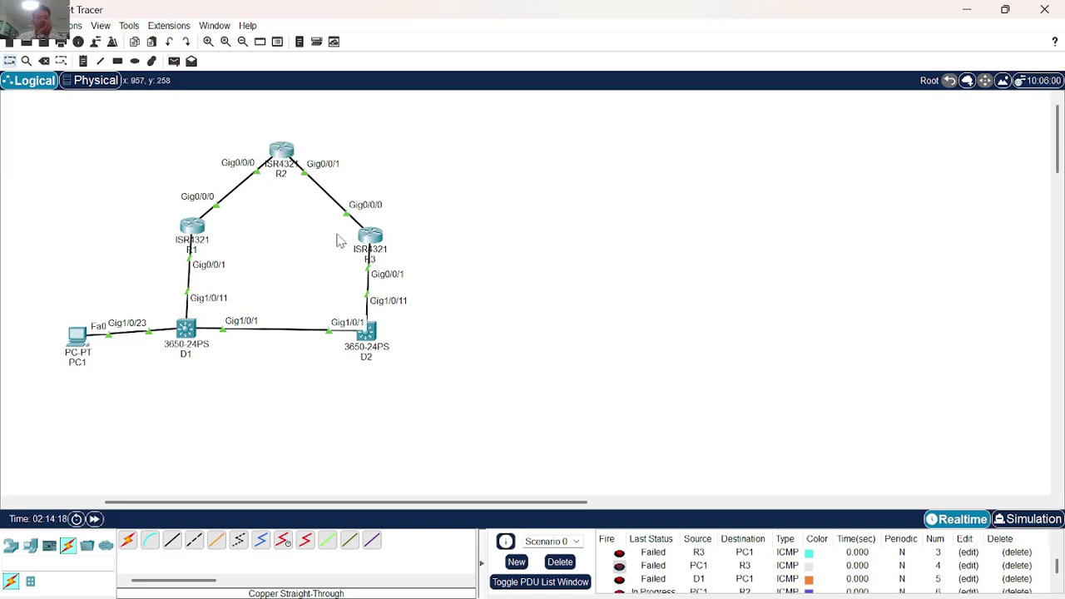
pyautogui.click(174, 61)
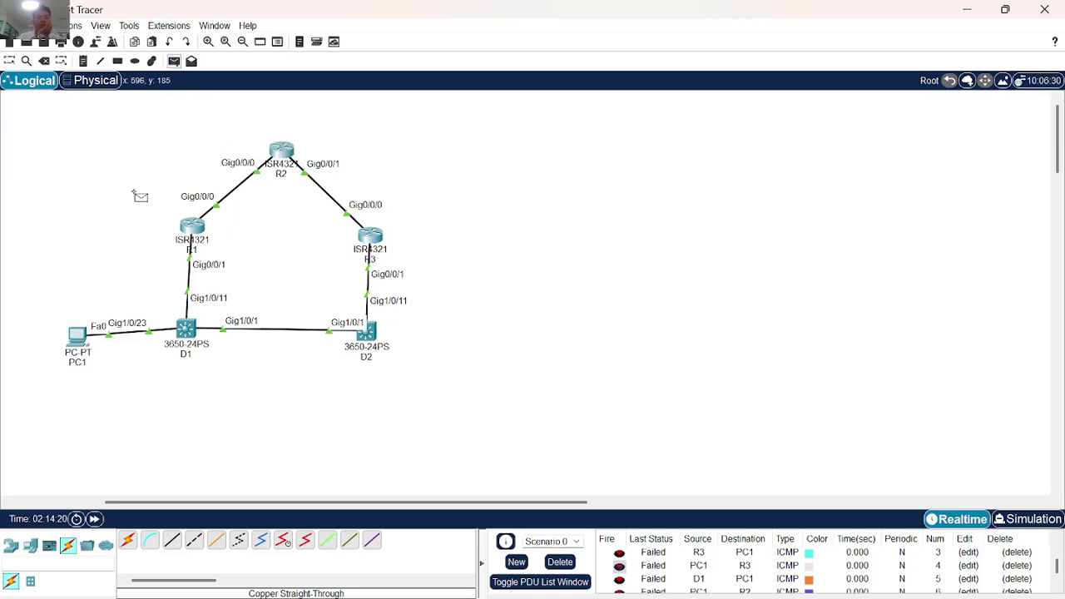
pyautogui.click(78, 337)
pyautogui.click(193, 231)
pyautogui.scroll(-1, 648, 568)
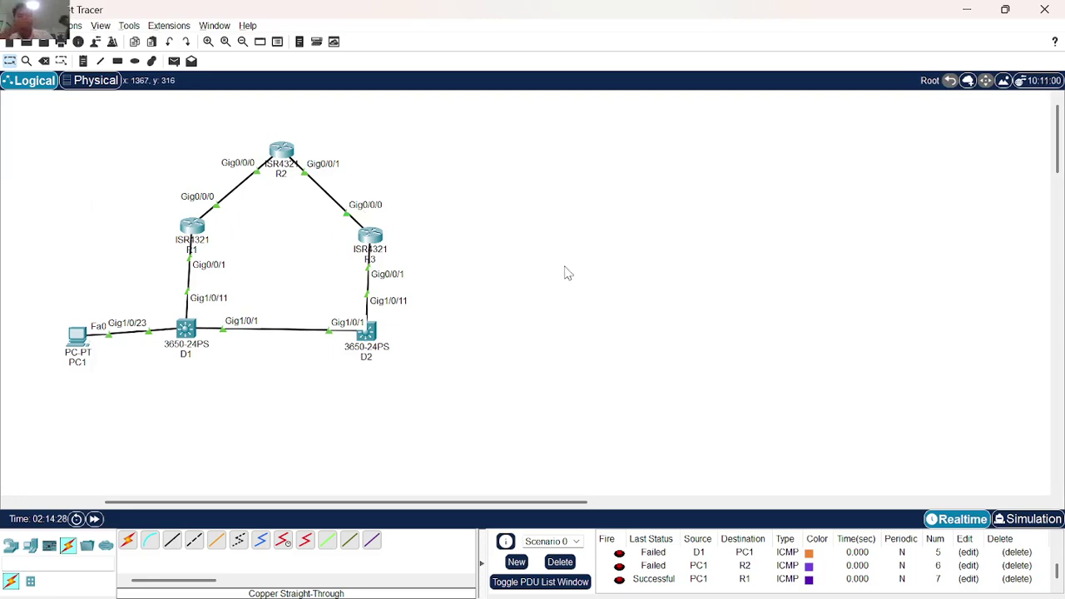
pyautogui.hotkey('alt', 'Tab')
pyautogui.hotkey('alt', 'Tab')
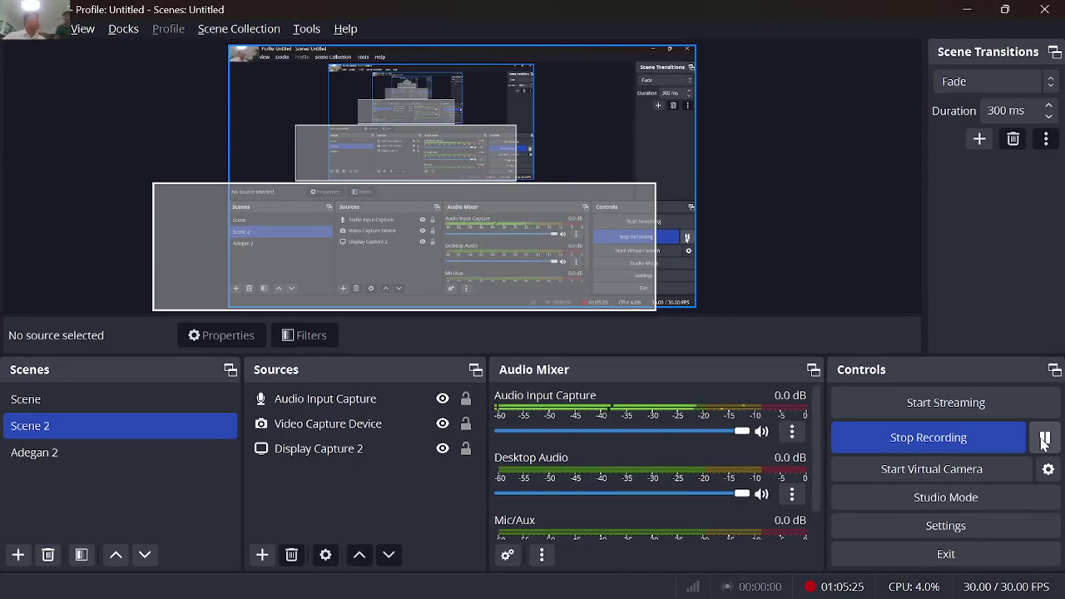
pyautogui.hotkey('alt', 'Tab')
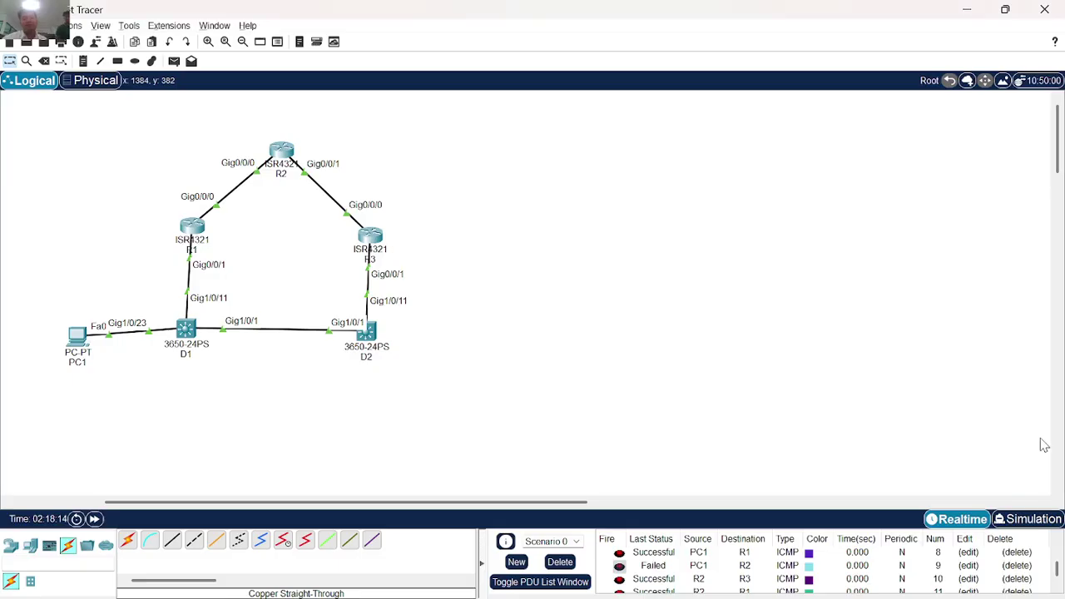
# Test the router links with simple PDUs from R1 to R2 and from R2 to R3, checking each status.
pyautogui.click(179, 64)
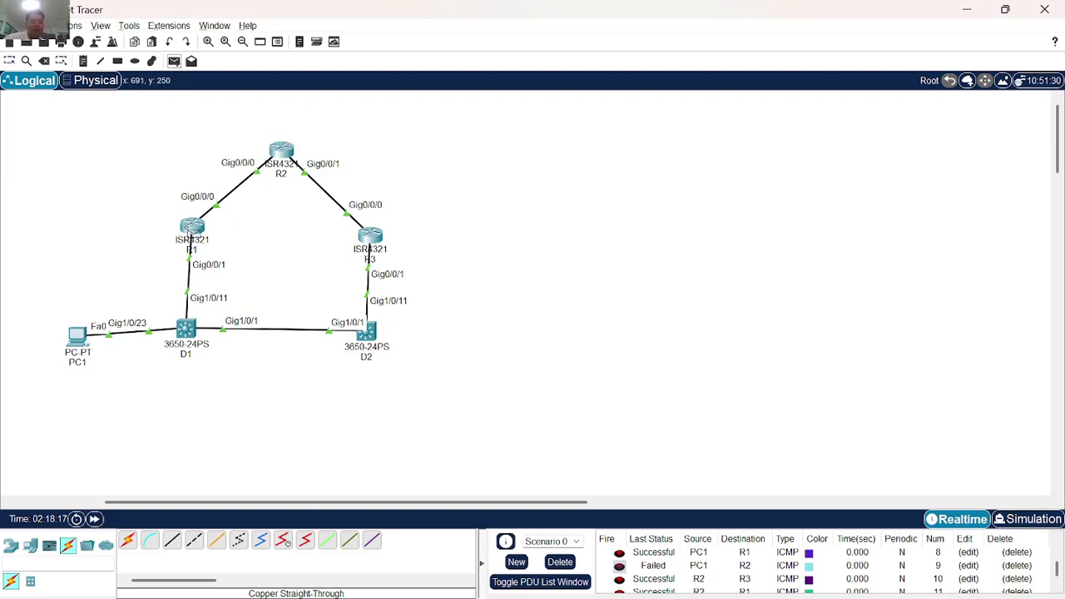
pyautogui.click(191, 226)
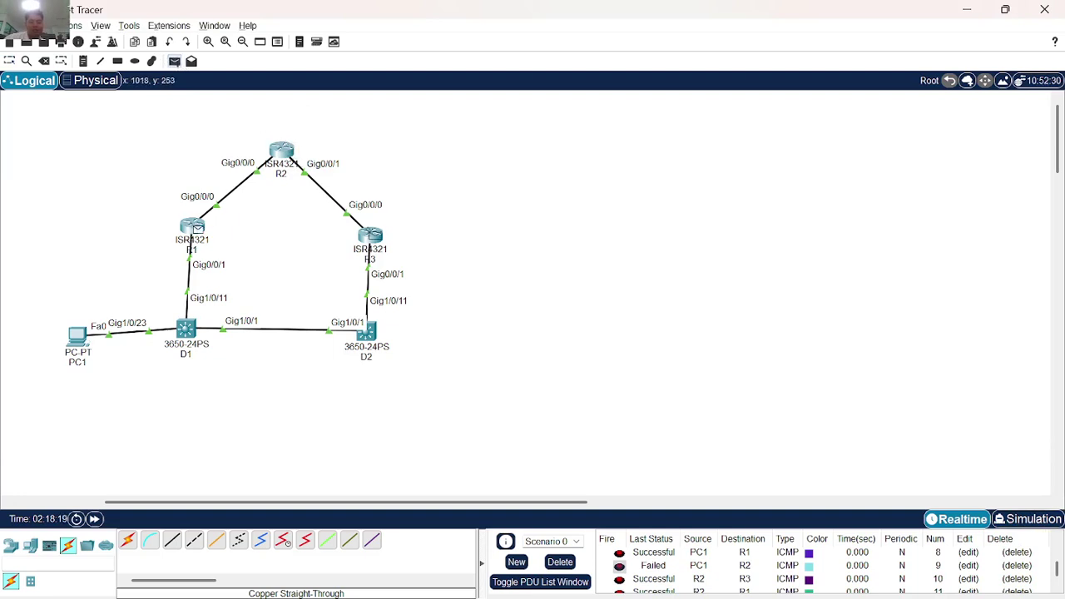
pyautogui.click(283, 158)
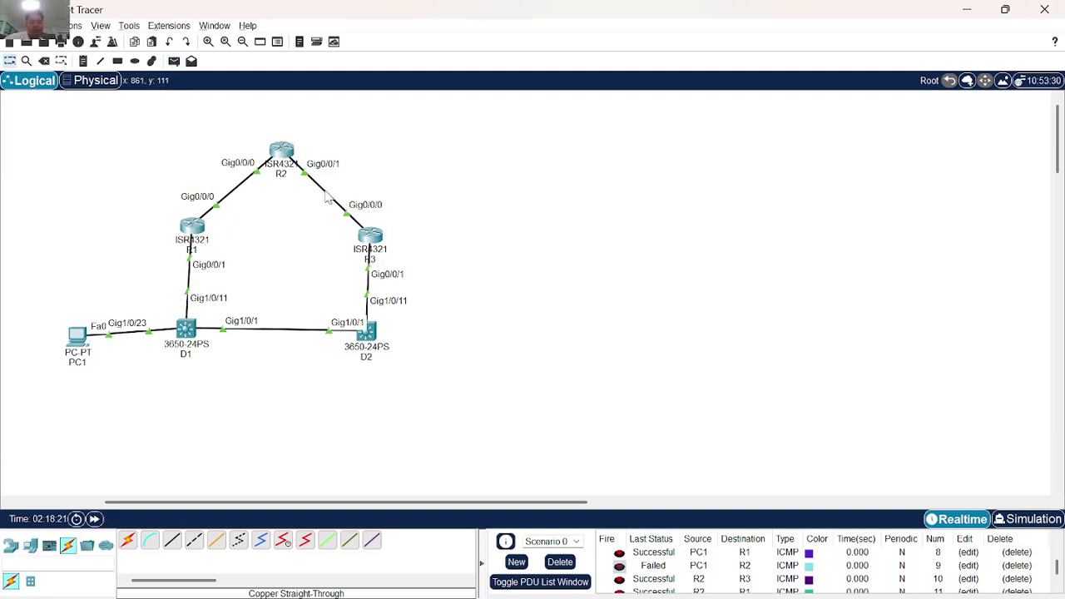
pyautogui.scroll(-1, 653, 566)
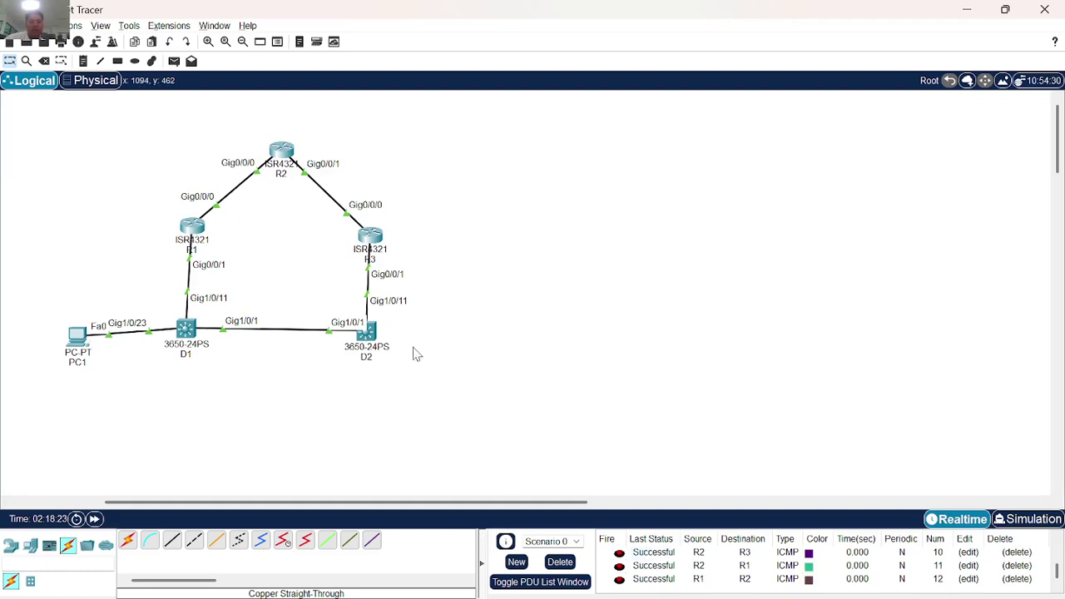
pyautogui.click(174, 62)
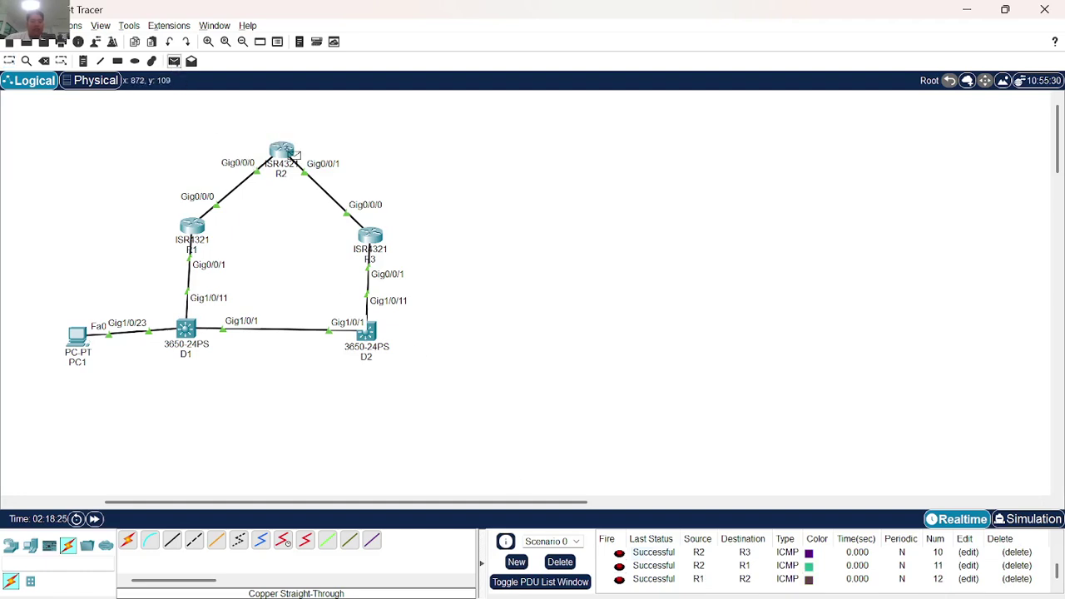
pyautogui.click(369, 239)
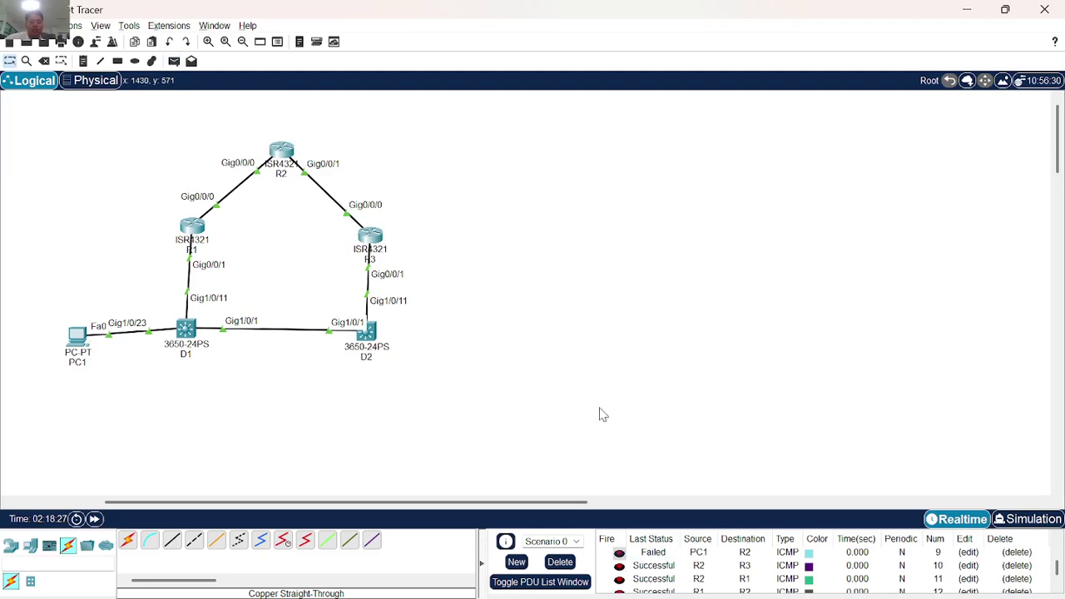
pyautogui.scroll(-1, 703, 569)
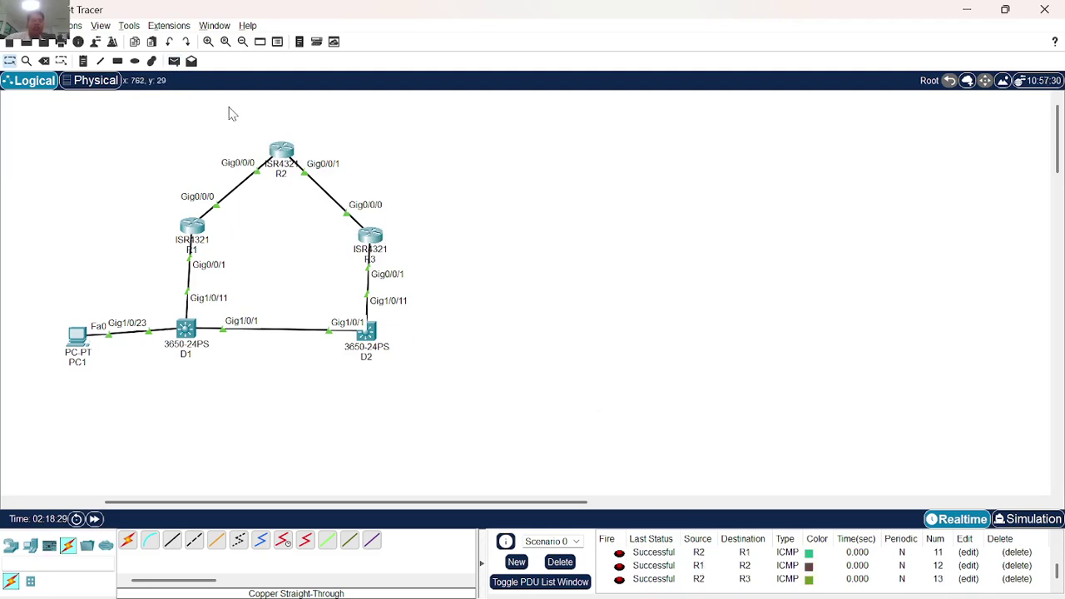
# Send another simple PDU from PC1 to R1 and another from R1 to R2, checking each status.
pyautogui.click(174, 61)
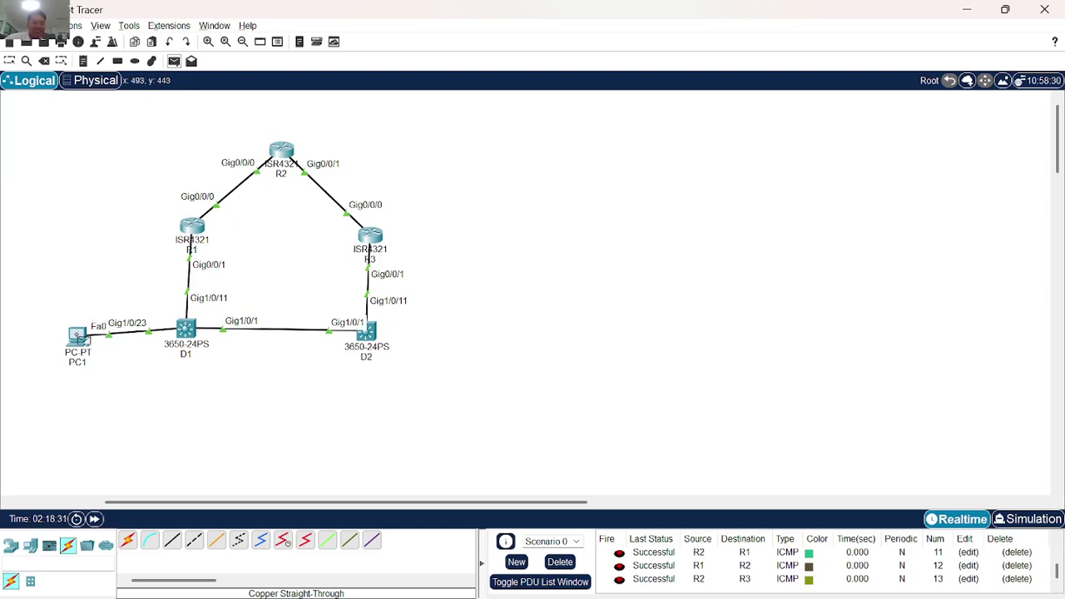
pyautogui.click(79, 335)
pyautogui.click(192, 227)
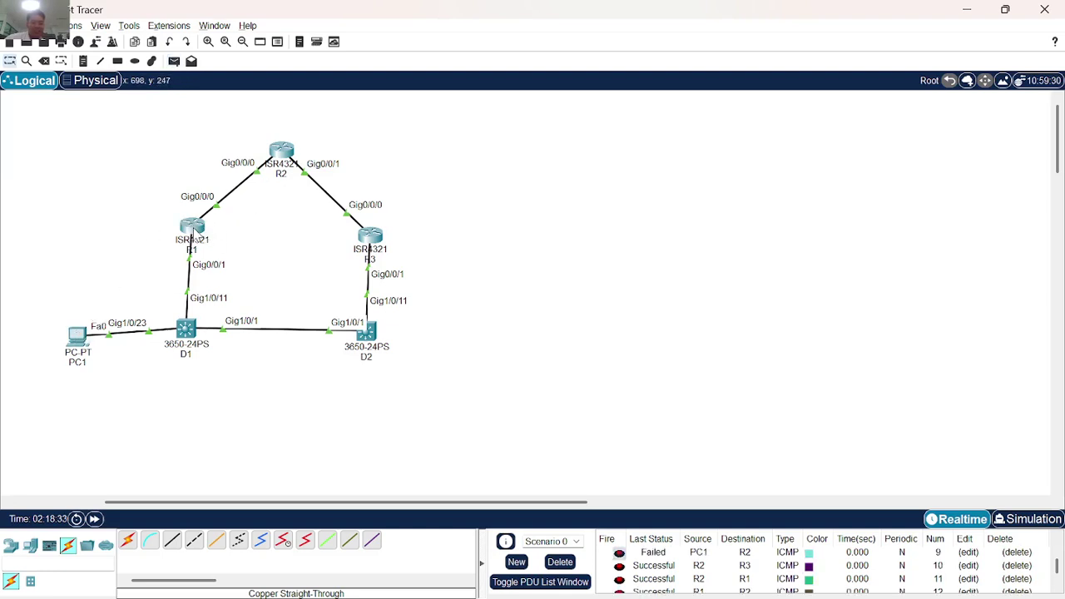
pyautogui.scroll(-1, 653, 572)
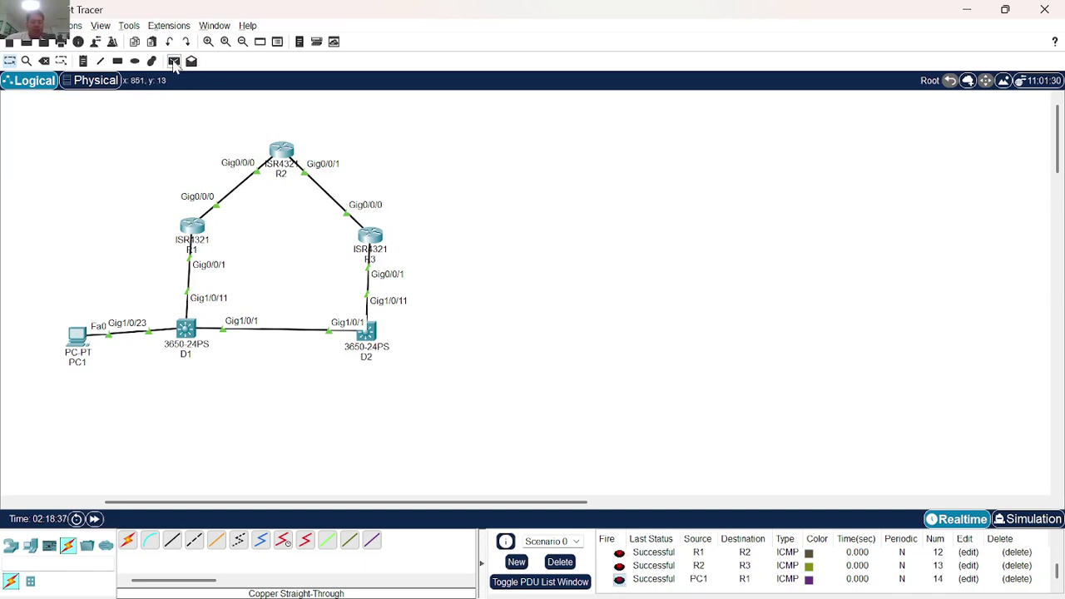
pyautogui.click(175, 63)
pyautogui.click(175, 65)
pyautogui.click(198, 238)
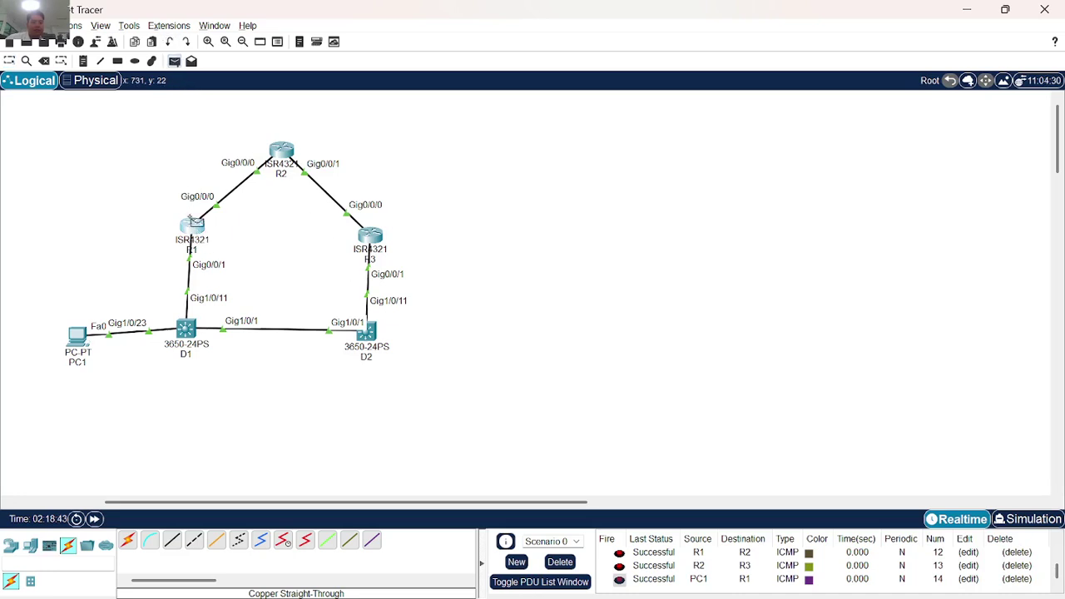
pyautogui.click(288, 158)
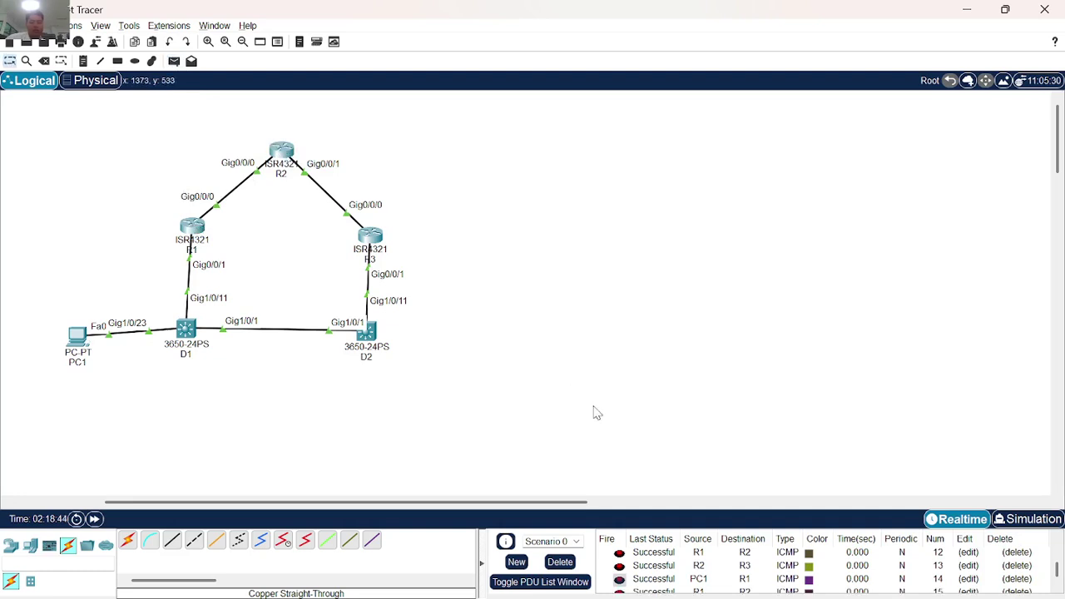
pyautogui.scroll(-1, 701, 552)
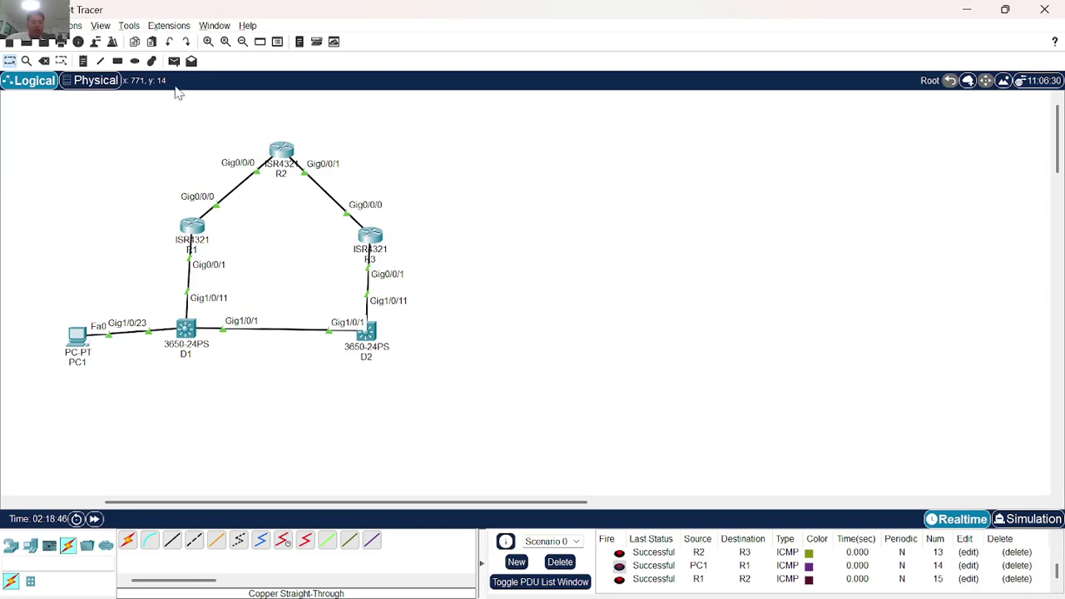
# Send a new simple PDU from PC1 to router R2 and fire it again twice to retest the path.
pyautogui.click(174, 62)
pyautogui.click(77, 337)
pyautogui.click(287, 160)
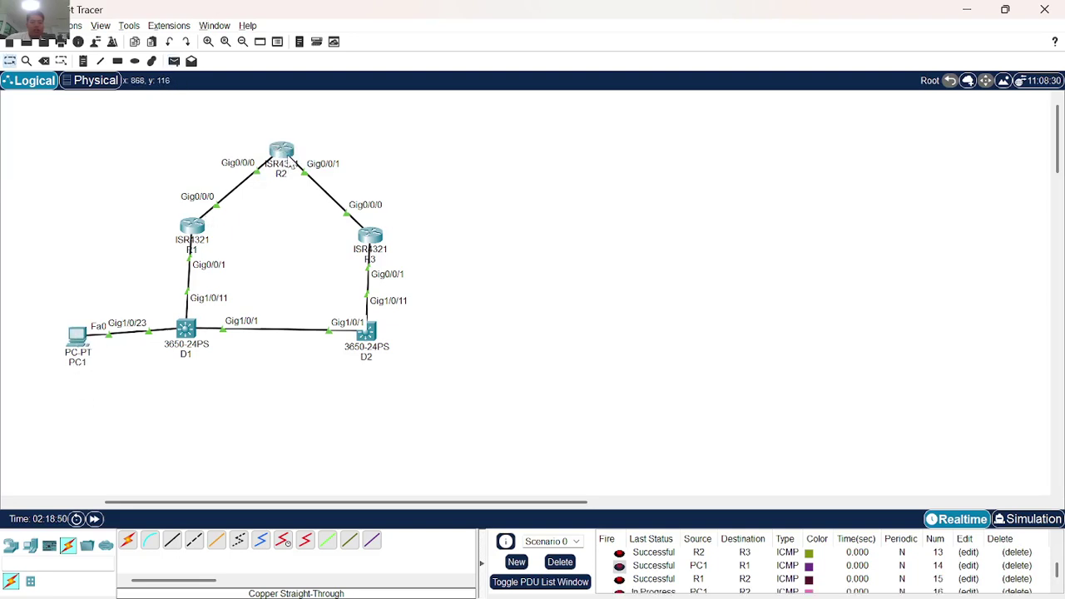
pyautogui.scroll(-1, 684, 556)
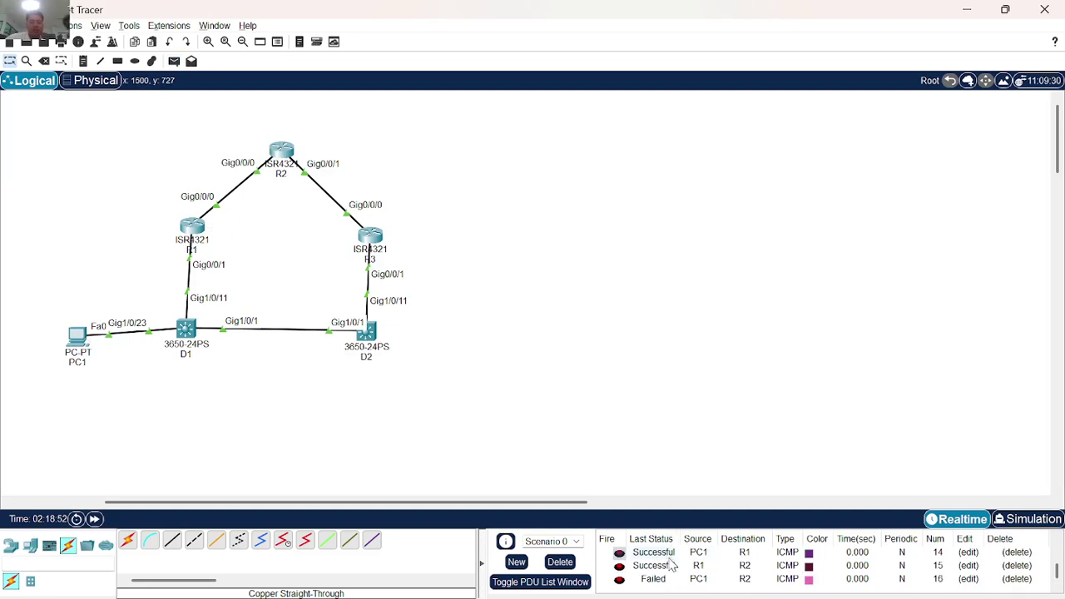
pyautogui.click(620, 581)
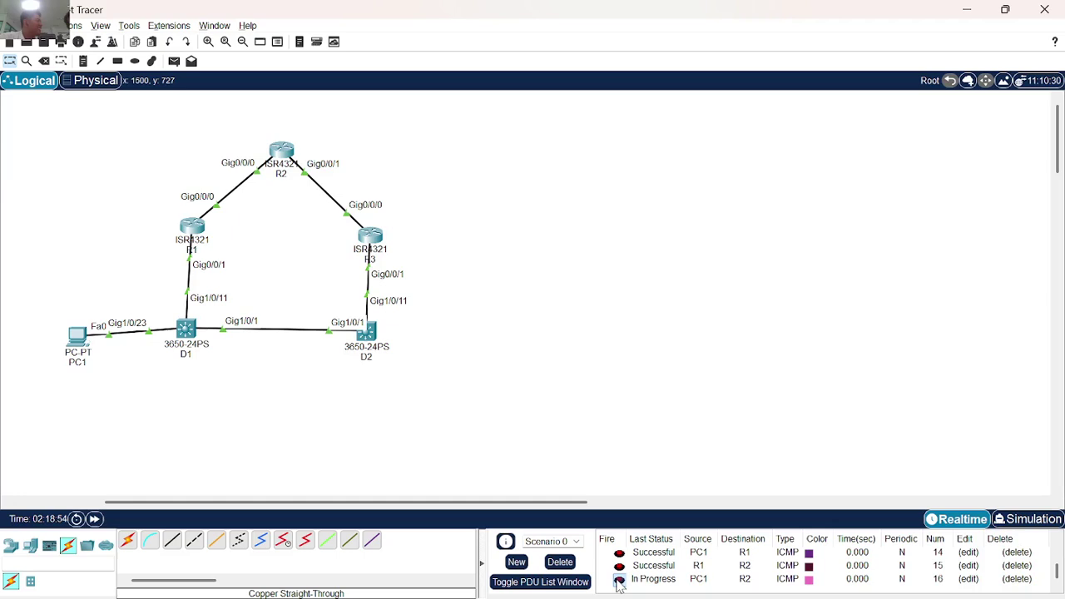
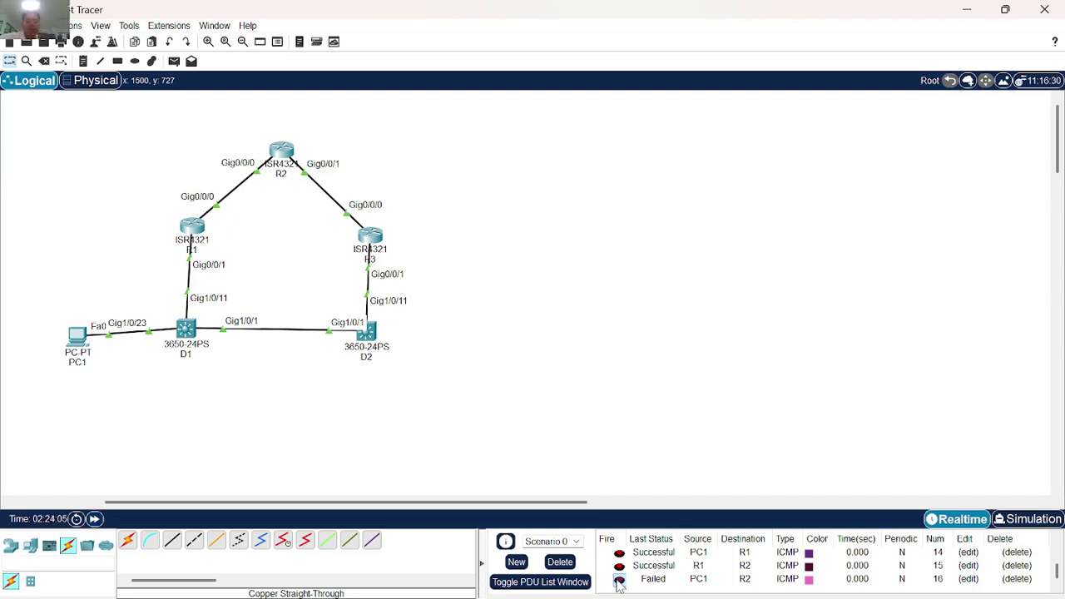
pyautogui.click(618, 581)
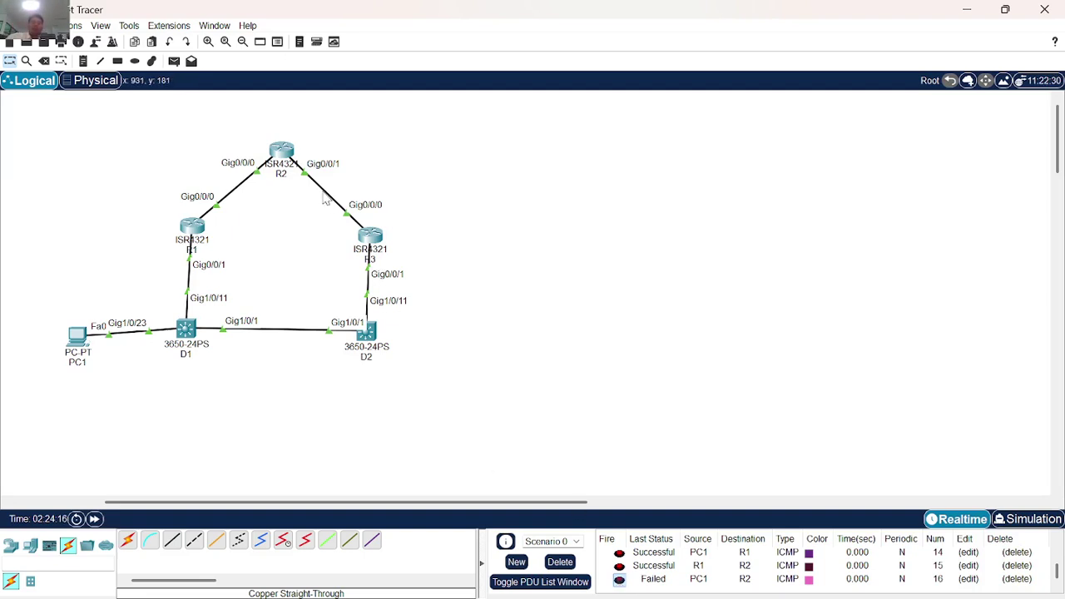
# Open R2's command line, leave configuration mode and display its routing table with show ip route.
pyautogui.click(281, 152)
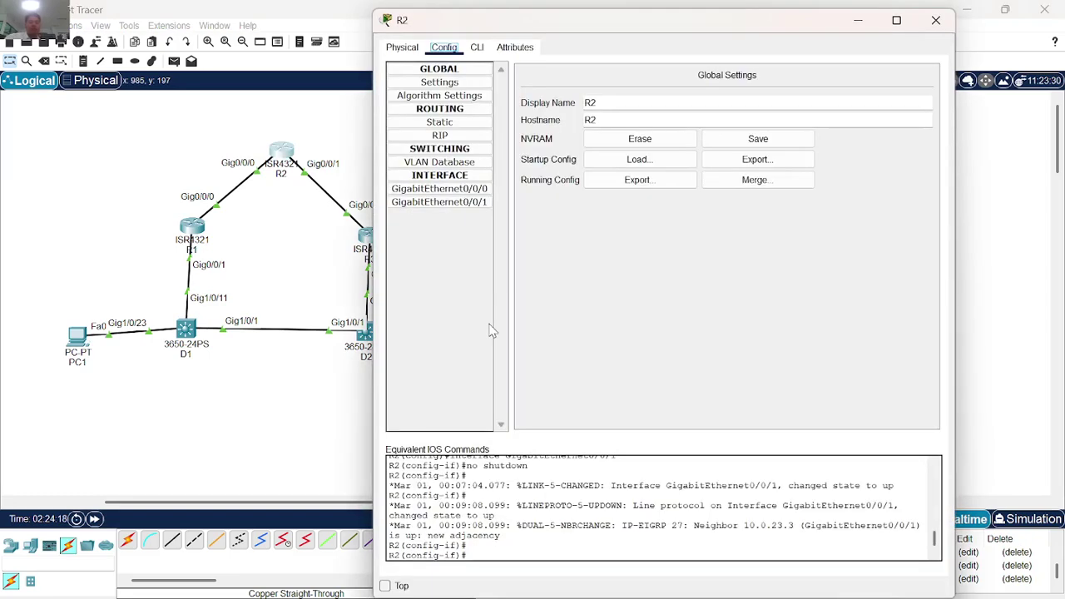
pyautogui.click(477, 49)
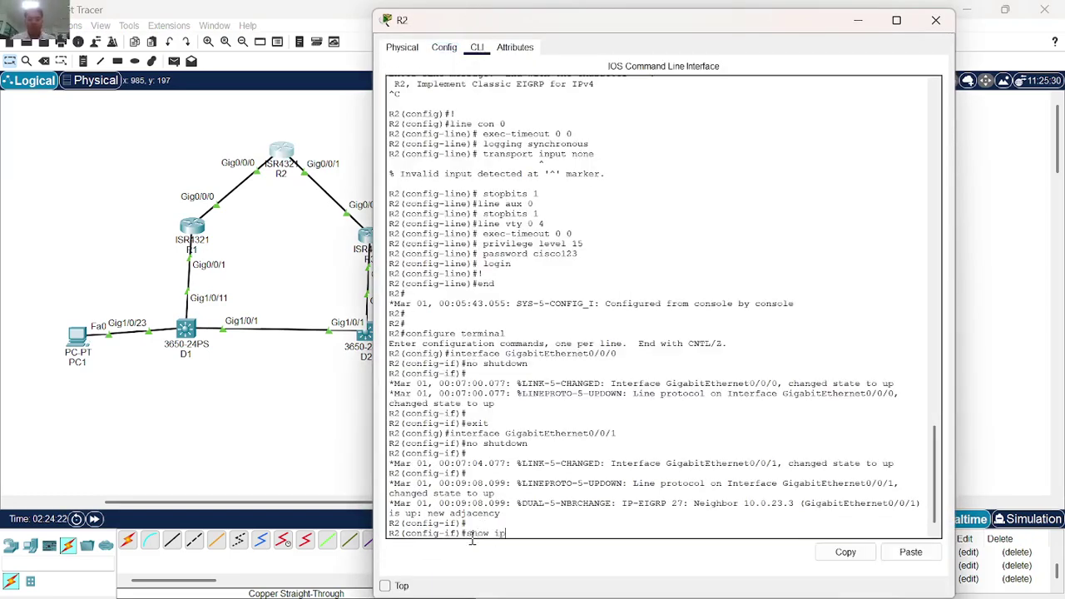
pyautogui.write('show ip rou')
pyautogui.press('Tab')
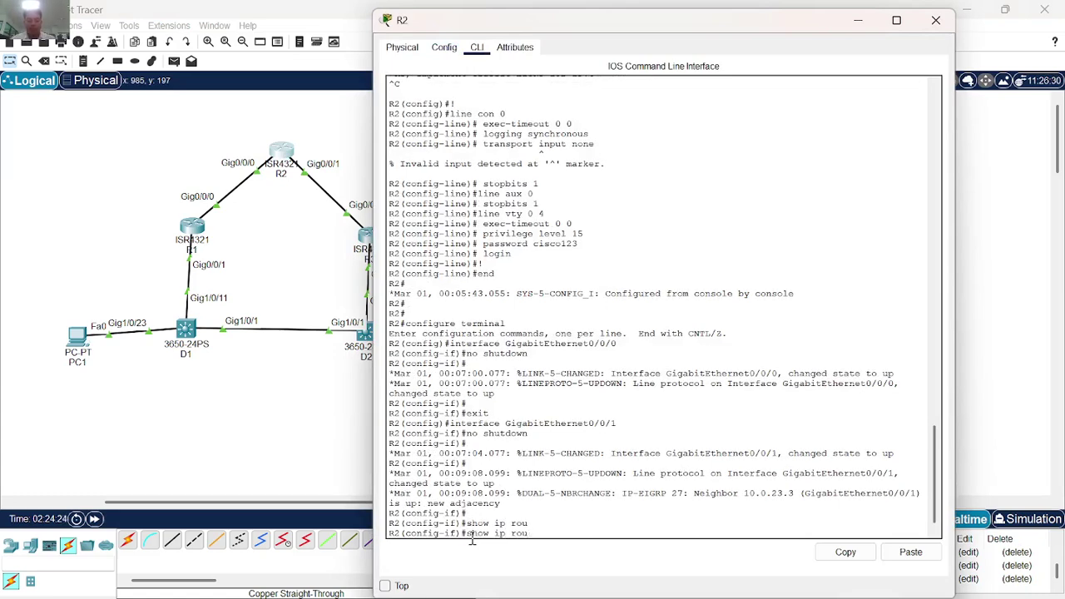
pyautogui.write('end')
pyautogui.press('Return')
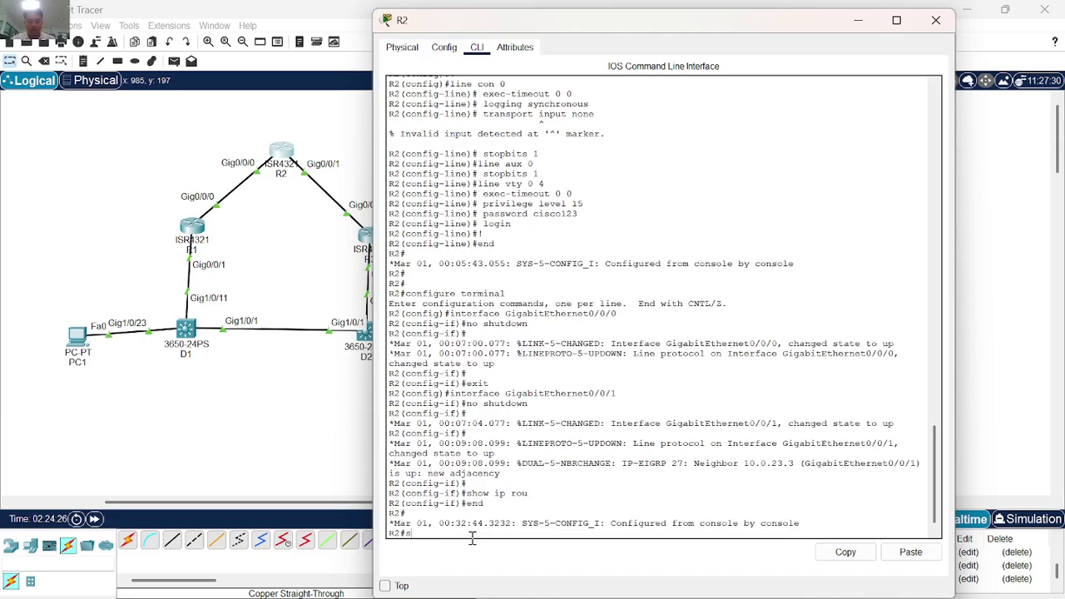
pyautogui.write('show ip rou')
pyautogui.press('Tab')
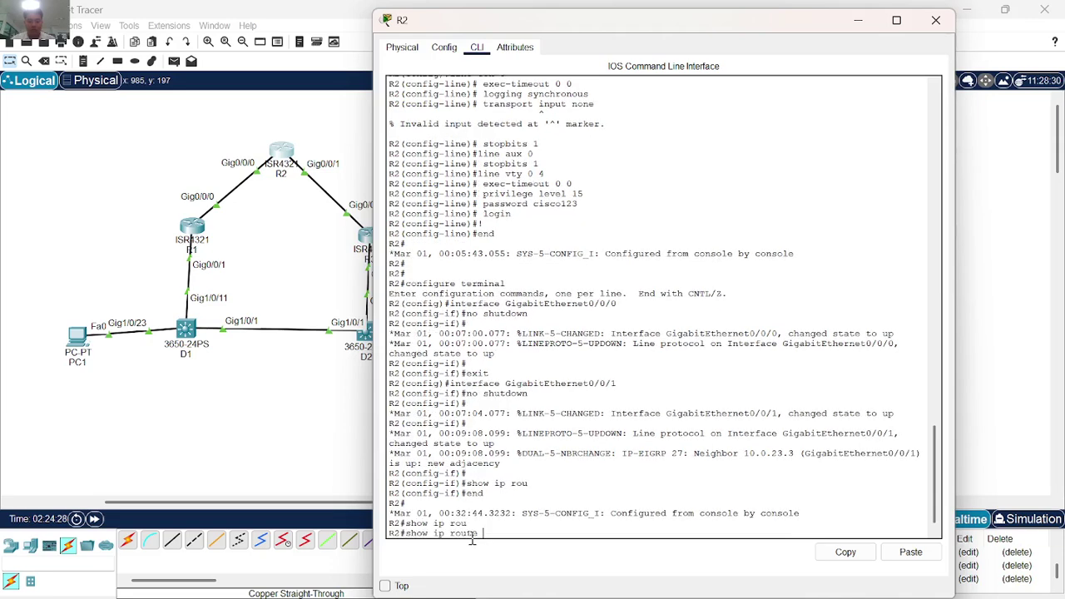
pyautogui.press('Return')
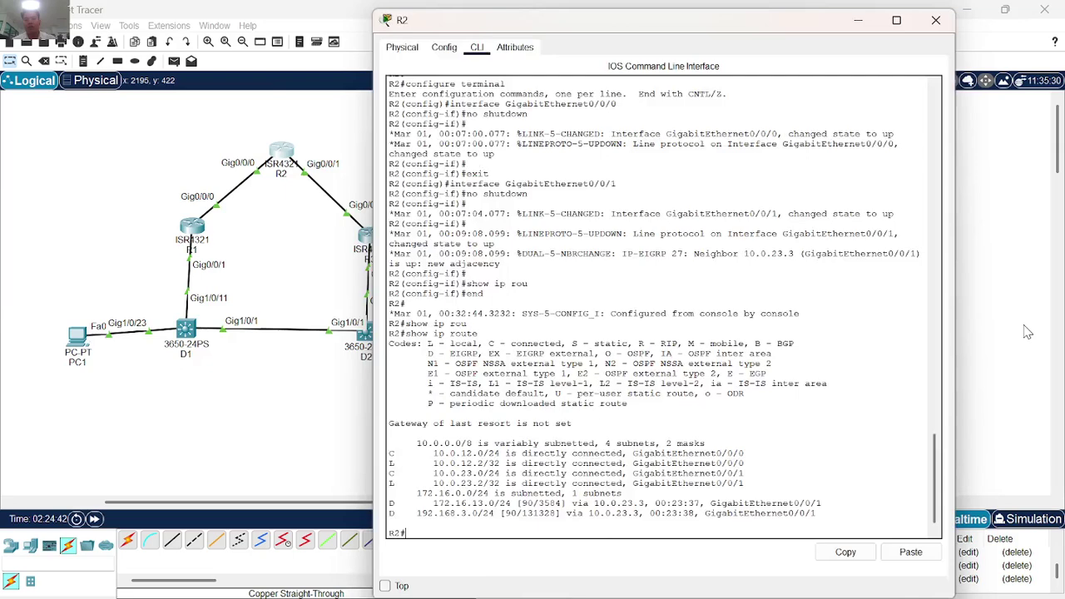
pyautogui.hotkey('alt', 'Tab')
pyautogui.hotkey('alt', 'Tab')
pyautogui.hotkey('alt', 'Tab')
pyautogui.hotkey('alt', 'Tab')
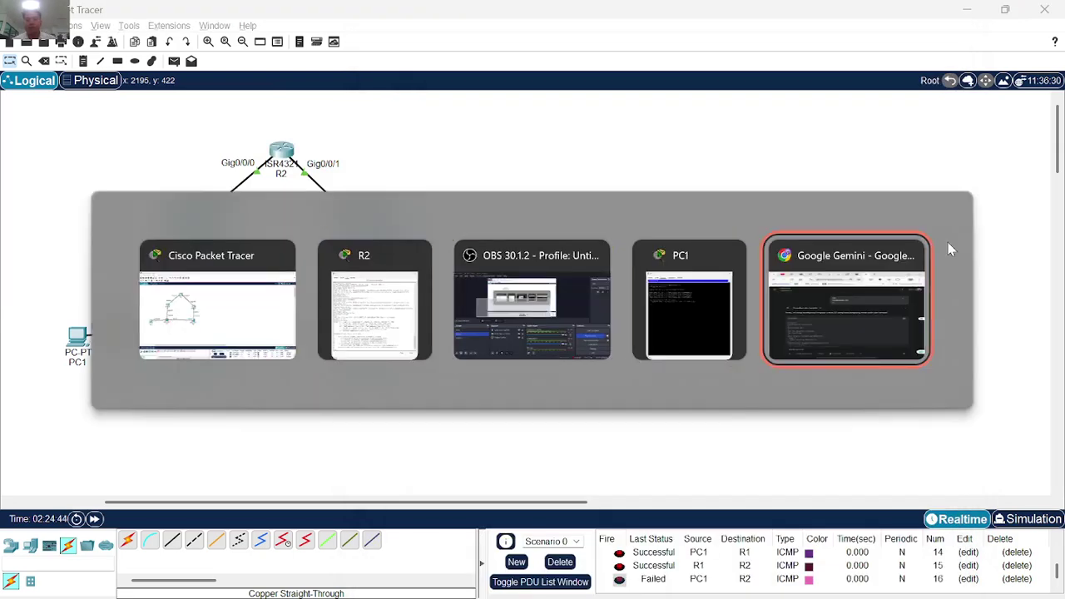
pyautogui.hotkey('alt', 'Tab')
pyautogui.hotkey('alt', 'Tab')
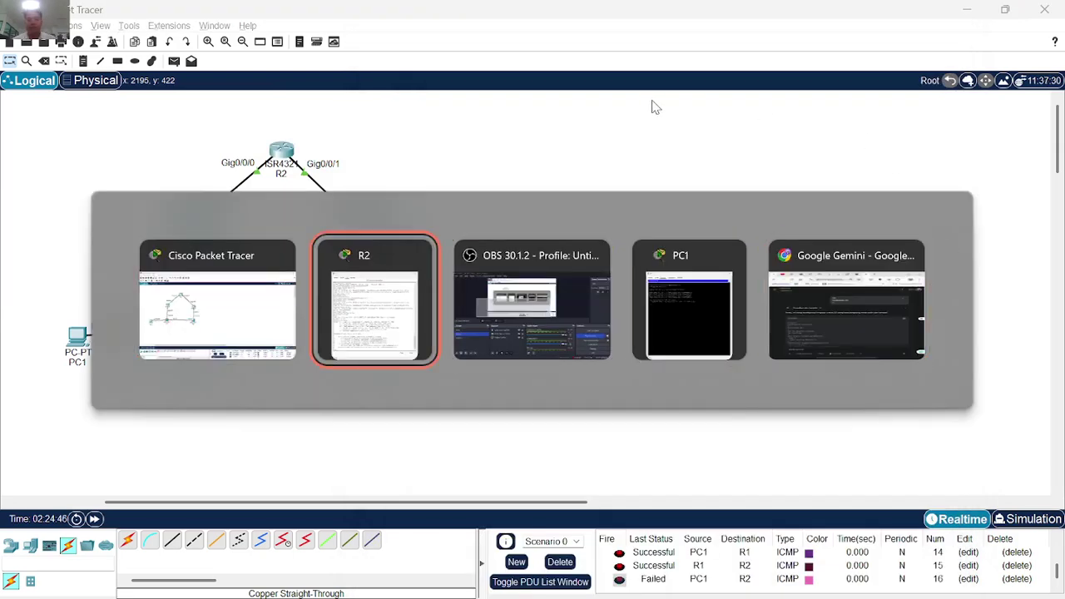
pyautogui.hotkey('alt', 'Tab')
pyautogui.hotkey('alt', 'Tab')
pyautogui.hotkey('alt', 'Tab')
pyautogui.hotkey('alt', 'Tab')
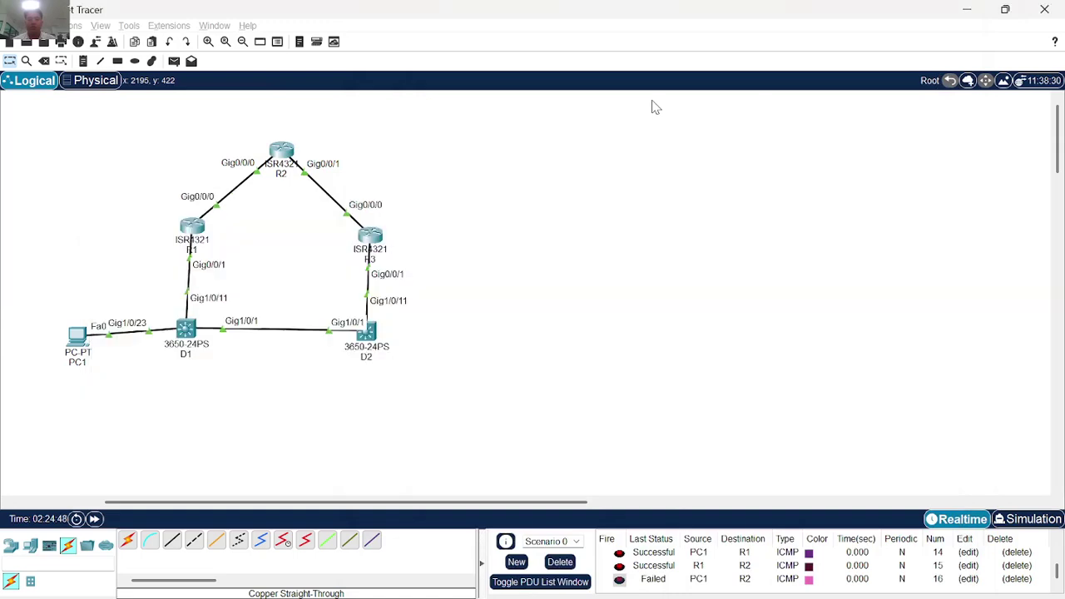
pyautogui.moveTo(1025, 246); pyautogui.dragTo(539, 326)
pyautogui.hotkey('alt', 'Tab')
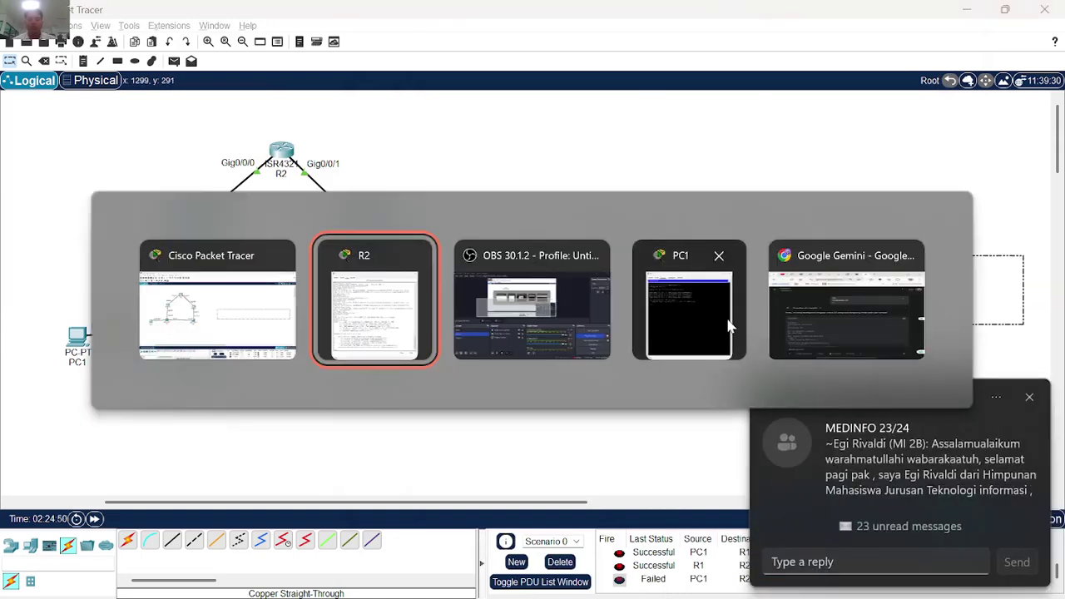
pyautogui.click(909, 263)
pyautogui.press('Tab')
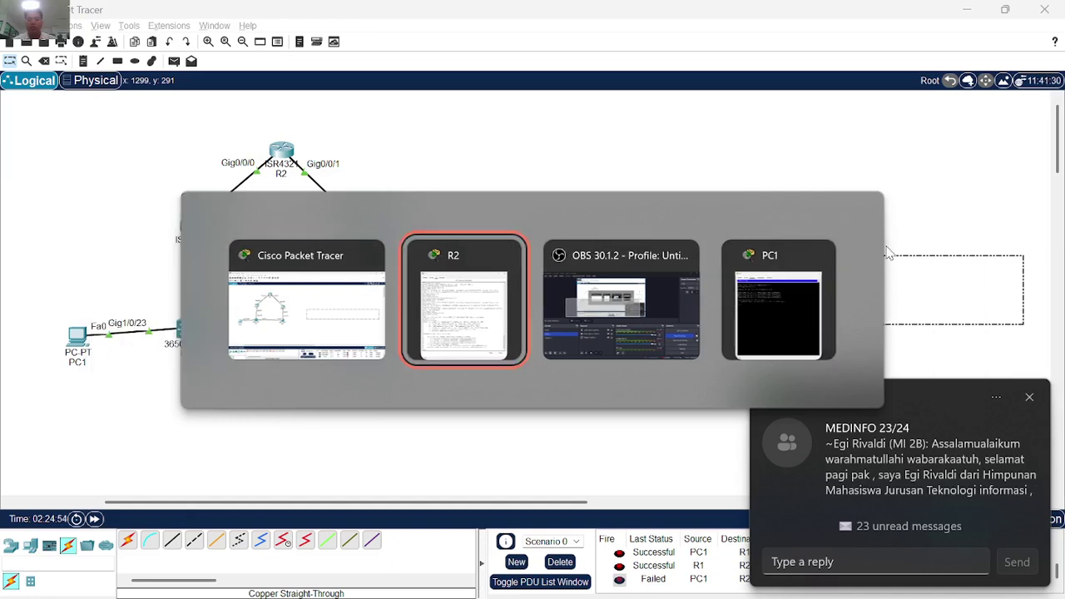
pyautogui.press('Tab')
pyautogui.press('Tab')
pyautogui.press('Escape')
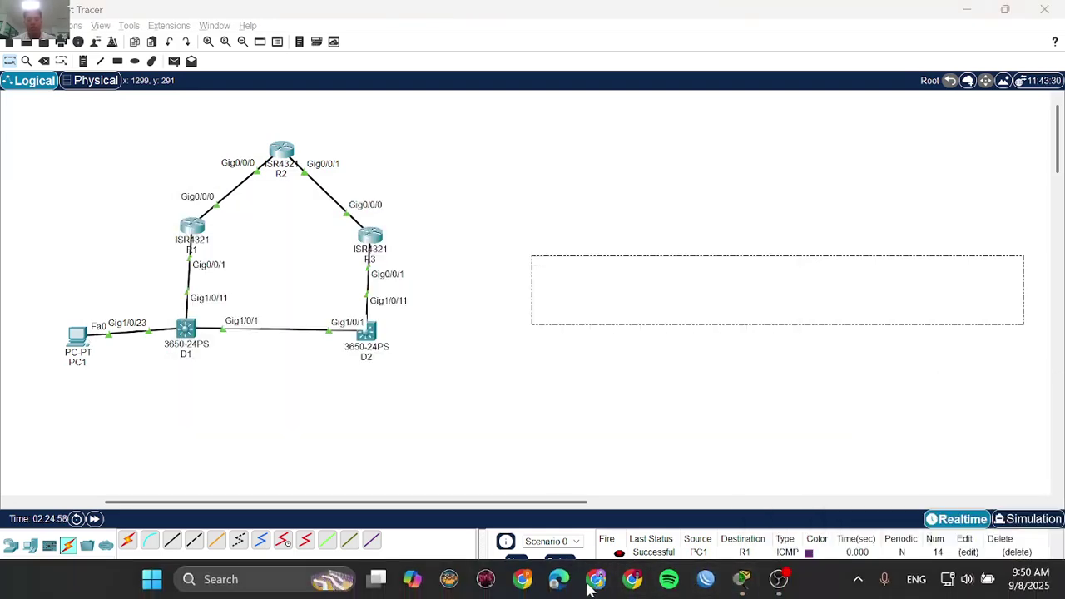
# Switch to a new Chrome window and open its download history to look for the lab document.
pyautogui.moveTo(596, 579); pyautogui.dragTo(787, 311)
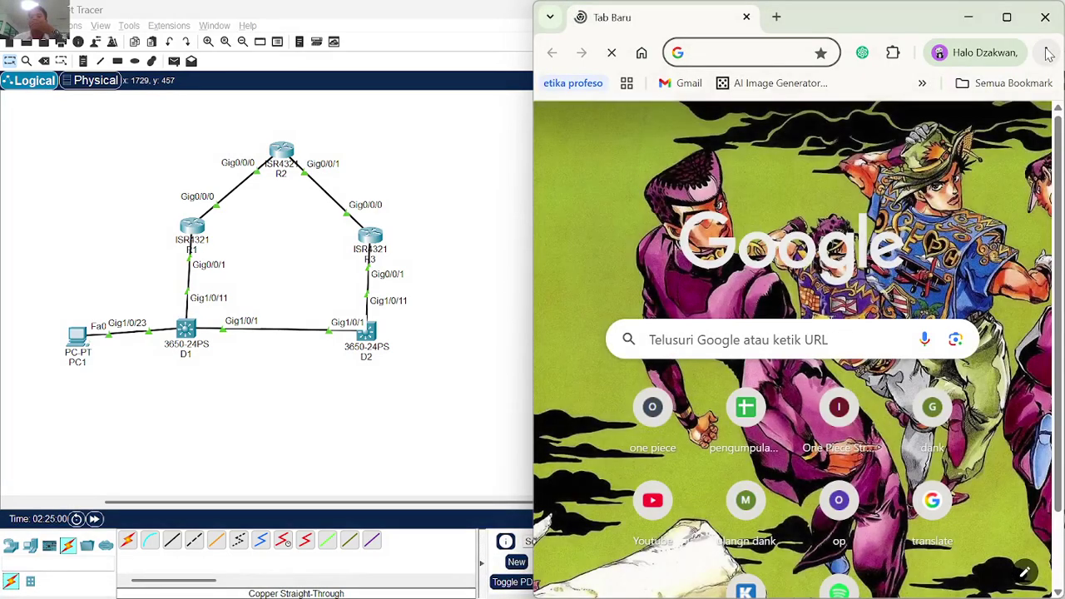
pyautogui.click(1044, 51)
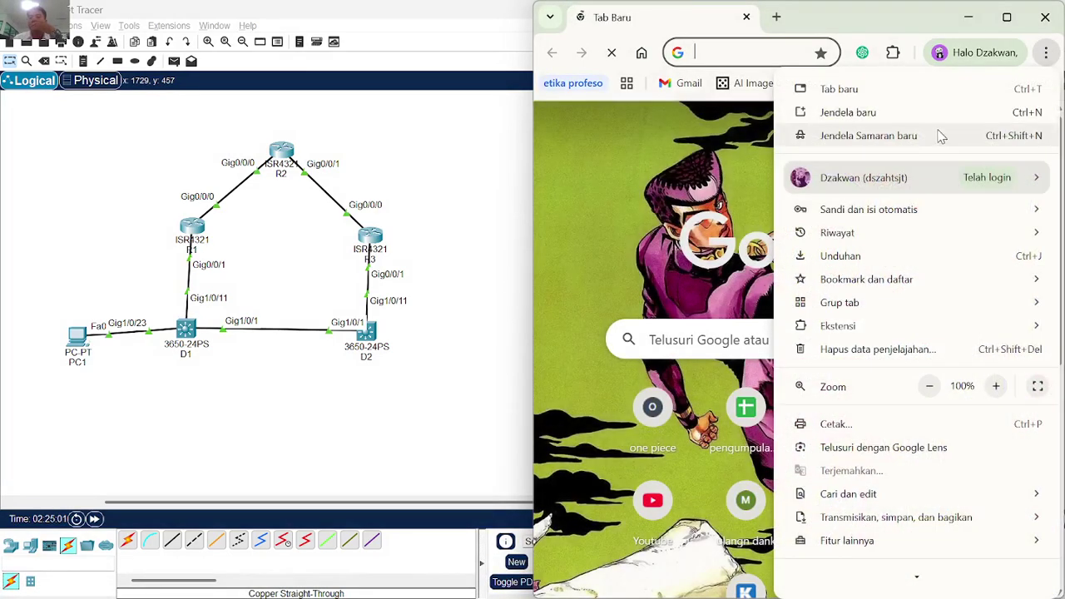
pyautogui.click(884, 257)
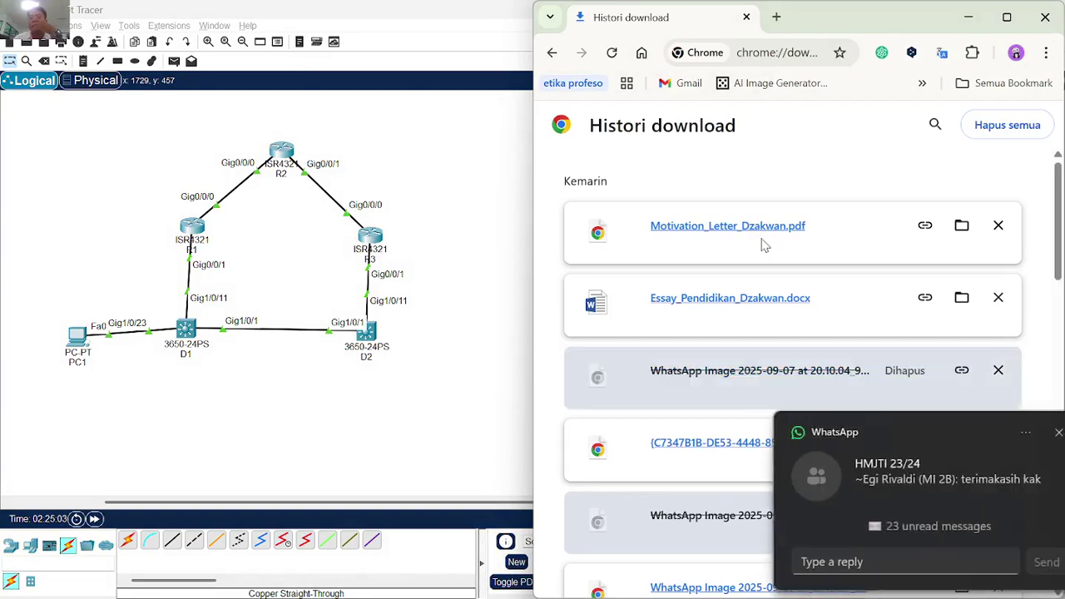
# Load netacad.com in a new browser tab.
pyautogui.click(776, 17)
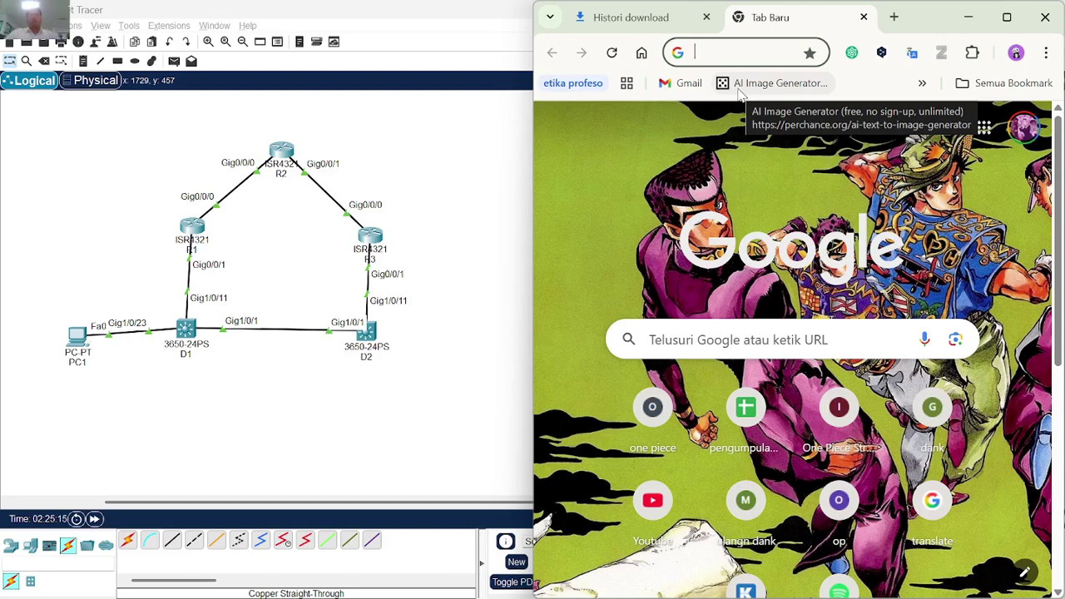
pyautogui.write('r')
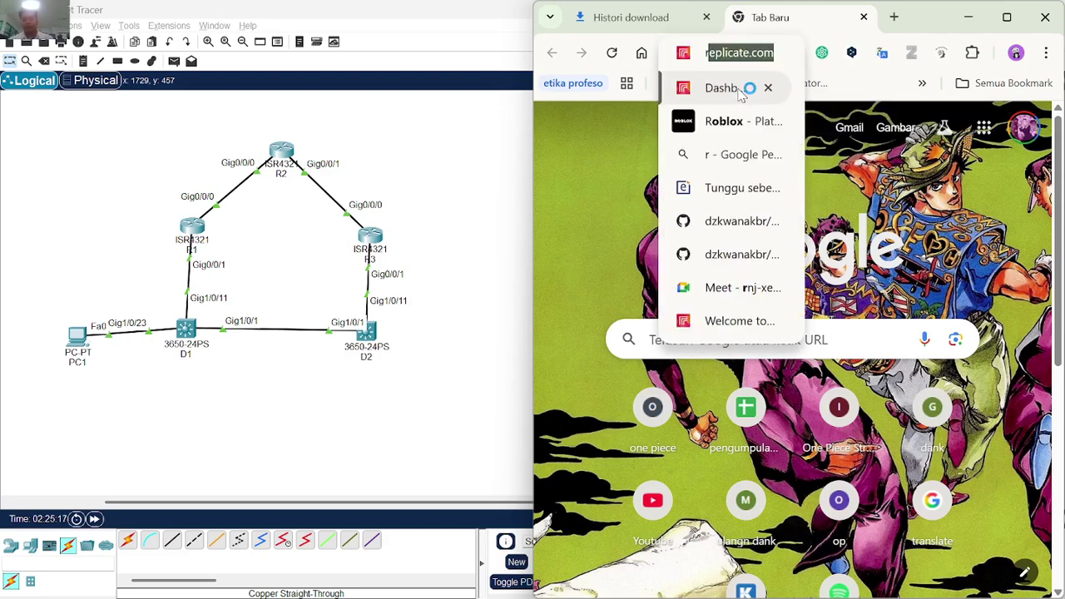
pyautogui.press('BackSpace')
pyautogui.press('BackSpace')
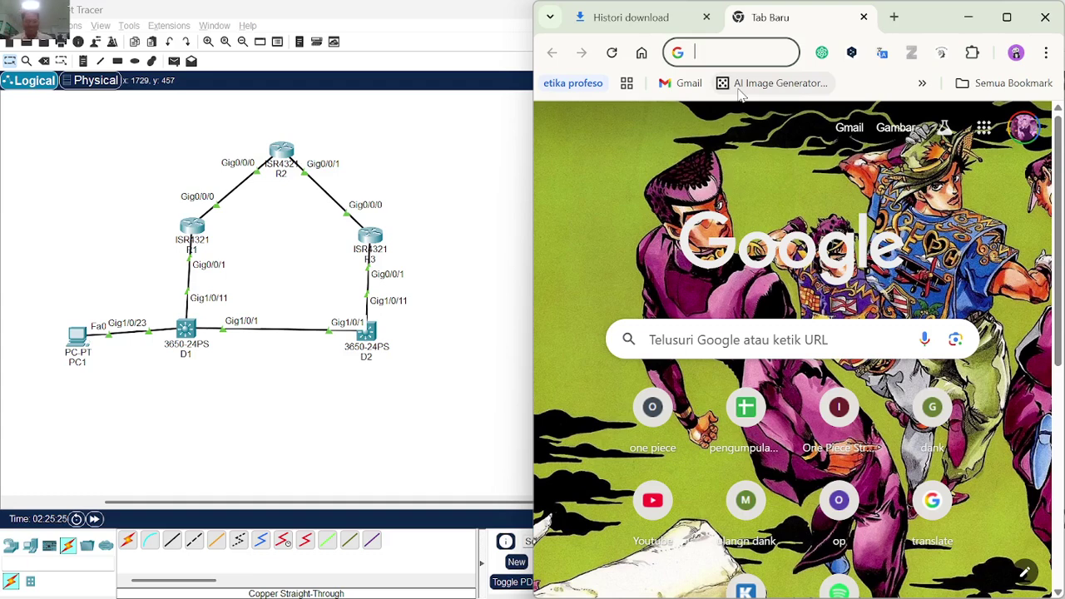
pyautogui.write('r')
pyautogui.press('BackSpace')
pyautogui.press('BackSpace')
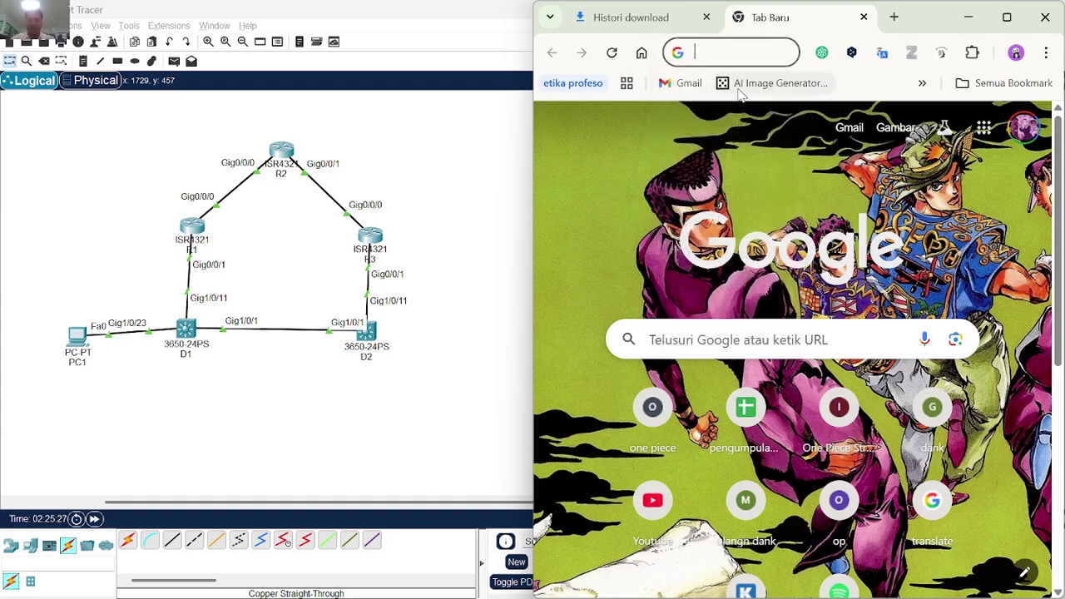
pyautogui.write('ne')
pyautogui.press('Return')
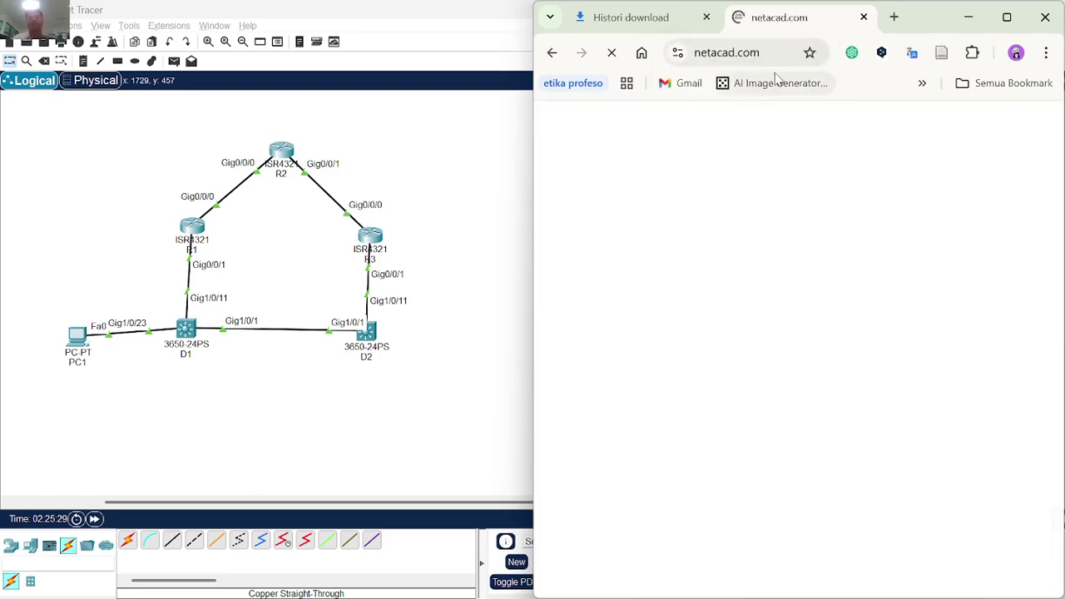
# Reopen the recently closed "Lab - Implement EIGRP for IPv4" document from the browser history and view its topology and addressing table.
pyautogui.click(1046, 52)
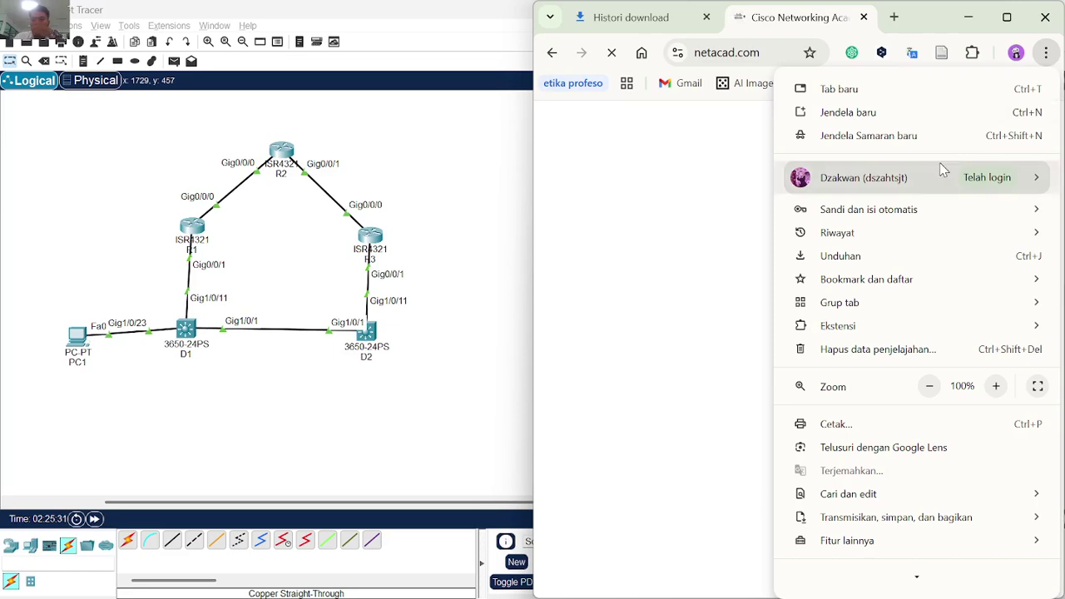
pyautogui.moveTo(894, 235)
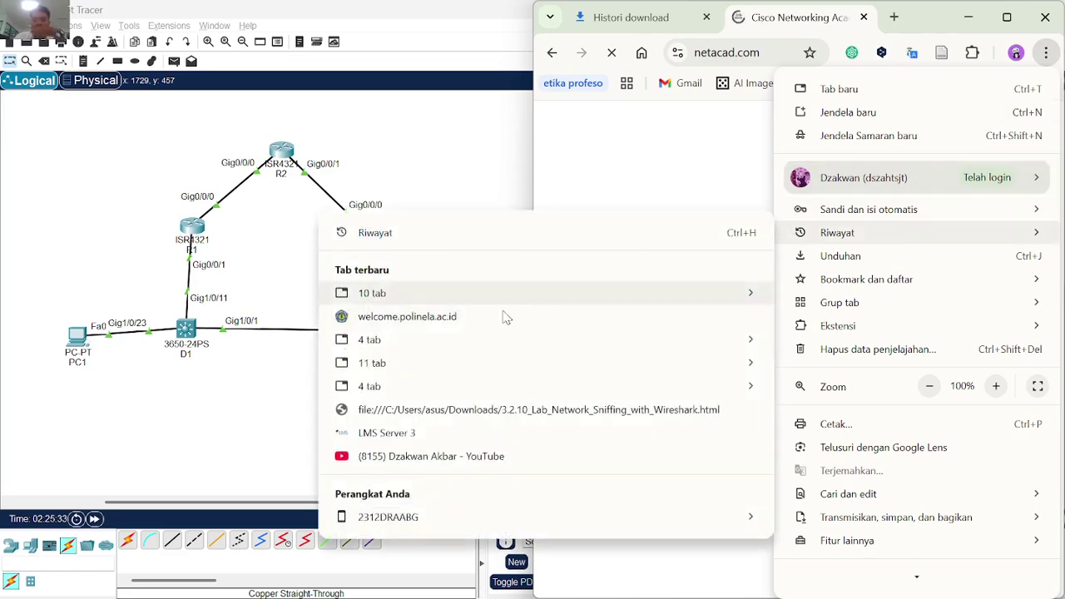
pyautogui.moveTo(438, 306)
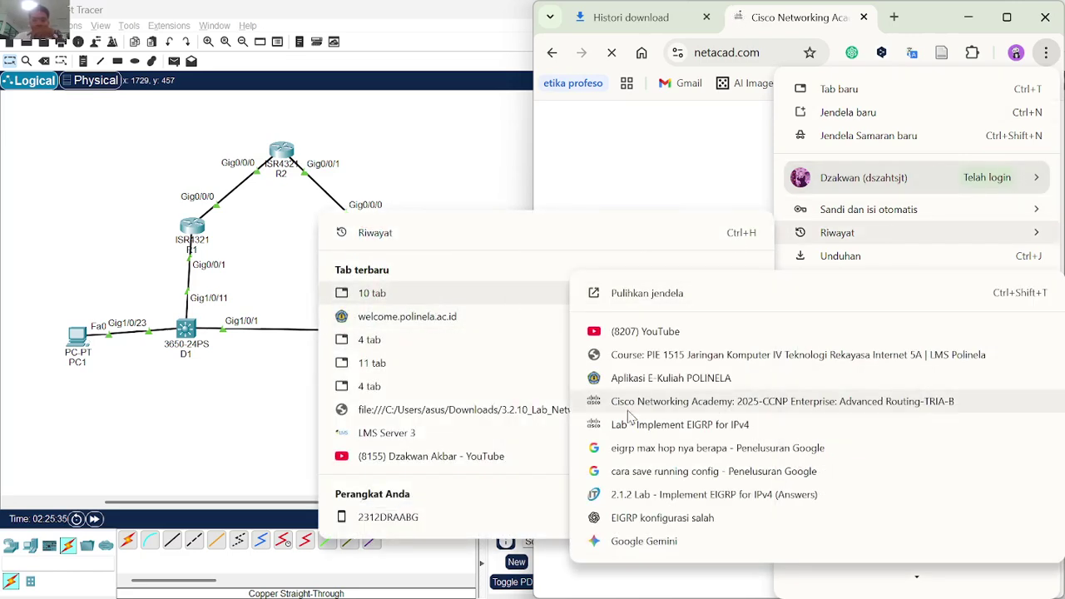
pyautogui.click(657, 424)
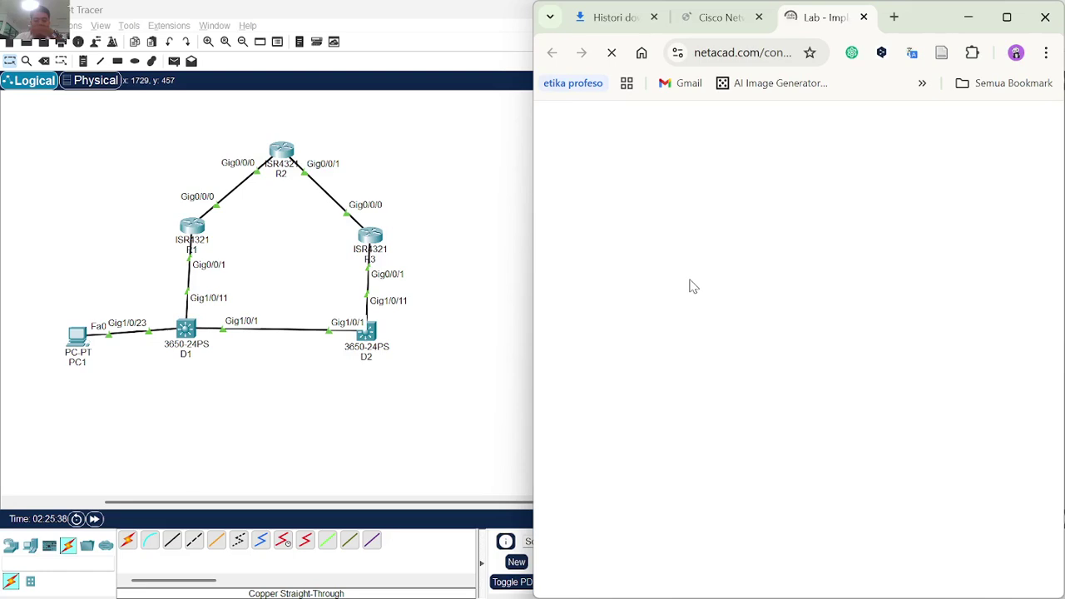
pyautogui.click(445, 383)
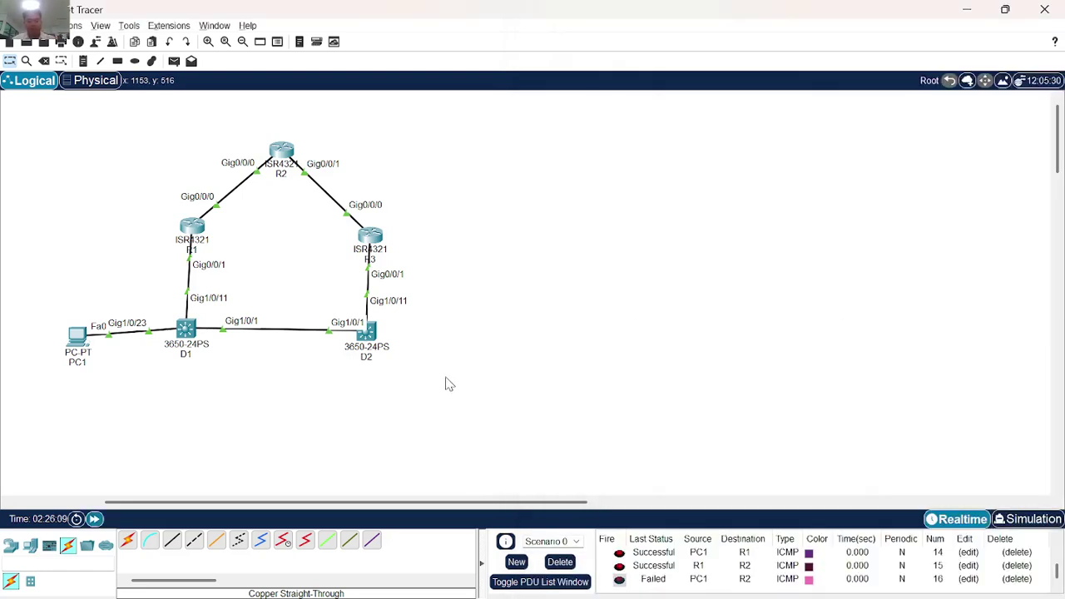
pyautogui.hotkey('alt', 'Tab')
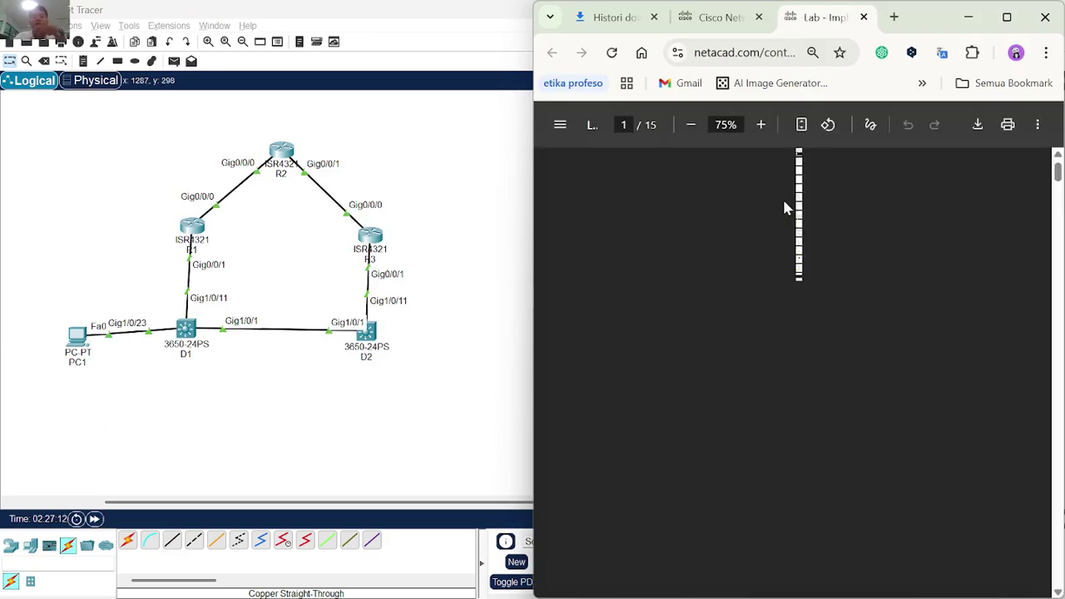
pyautogui.scroll(-3, 789, 415)
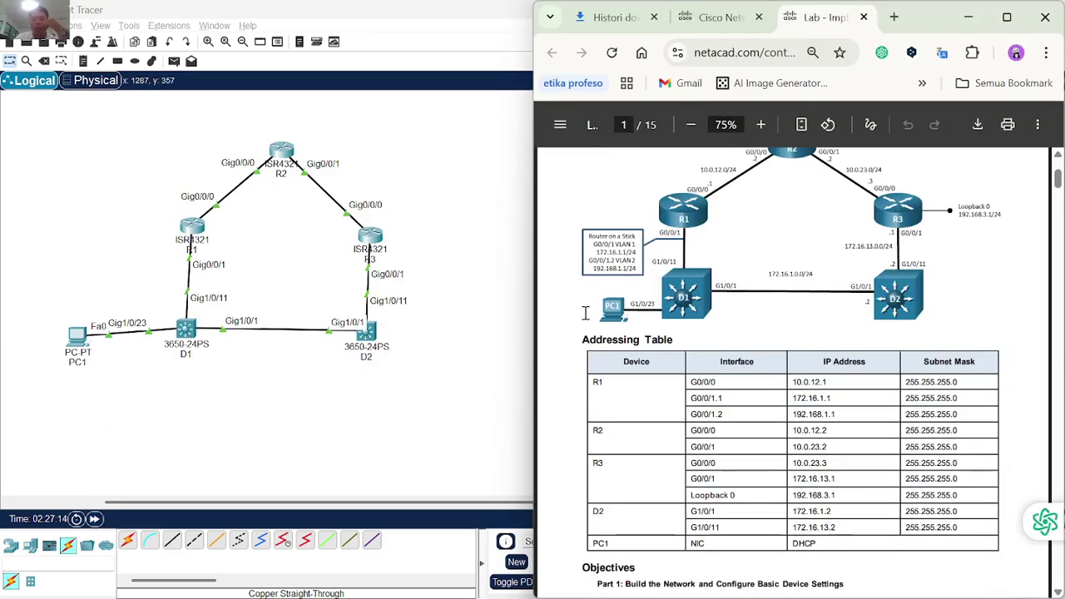
# Arrange R2's command line side by side with the EIGRP lab document to compare the routing table with the addressing table.
pyautogui.click(281, 153)
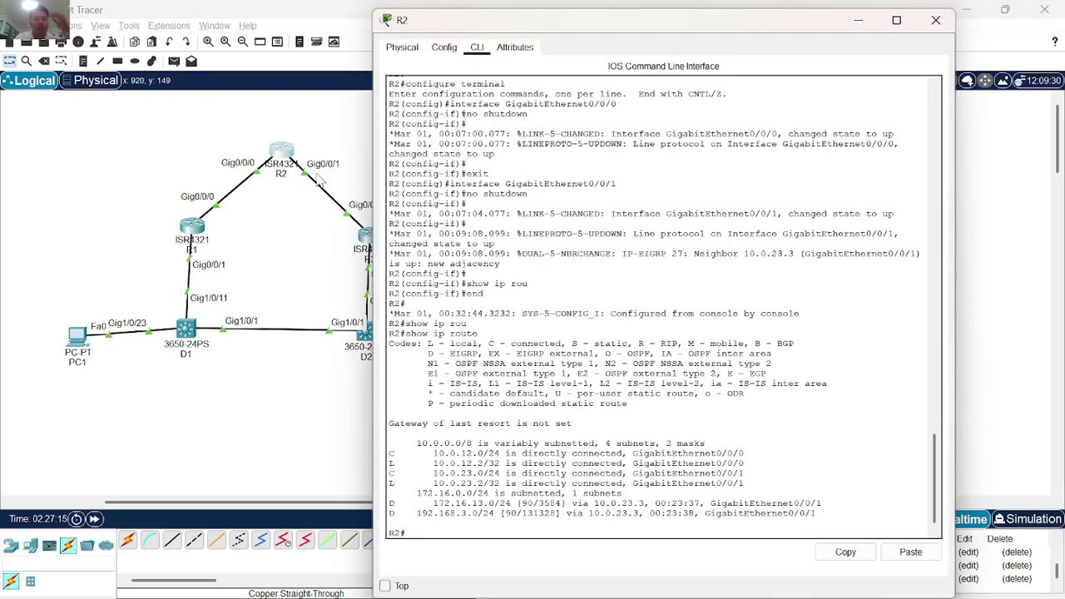
pyautogui.press('super+Left')
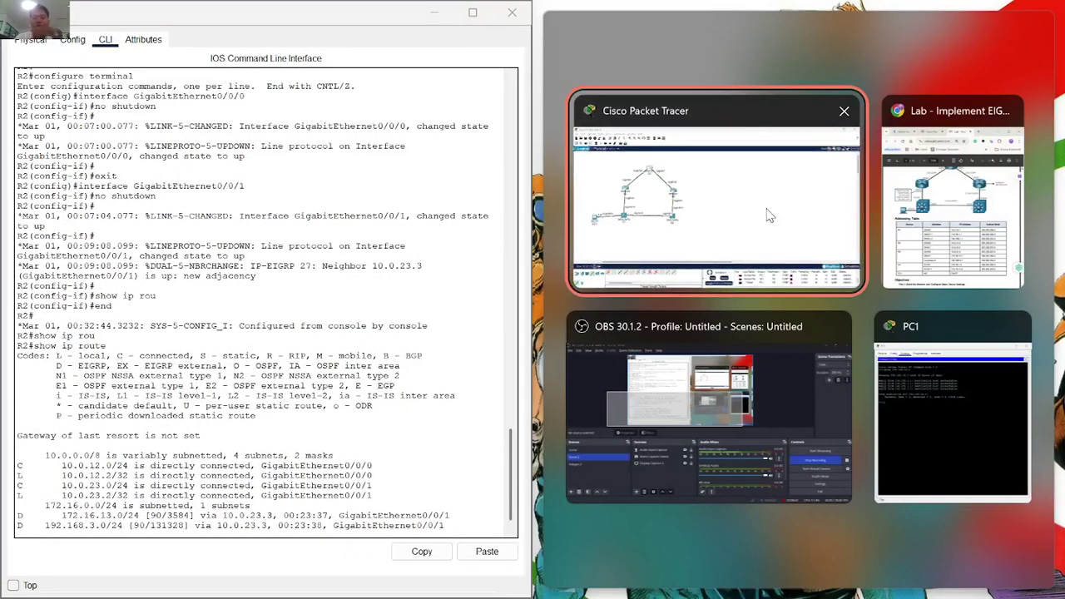
pyautogui.click(934, 213)
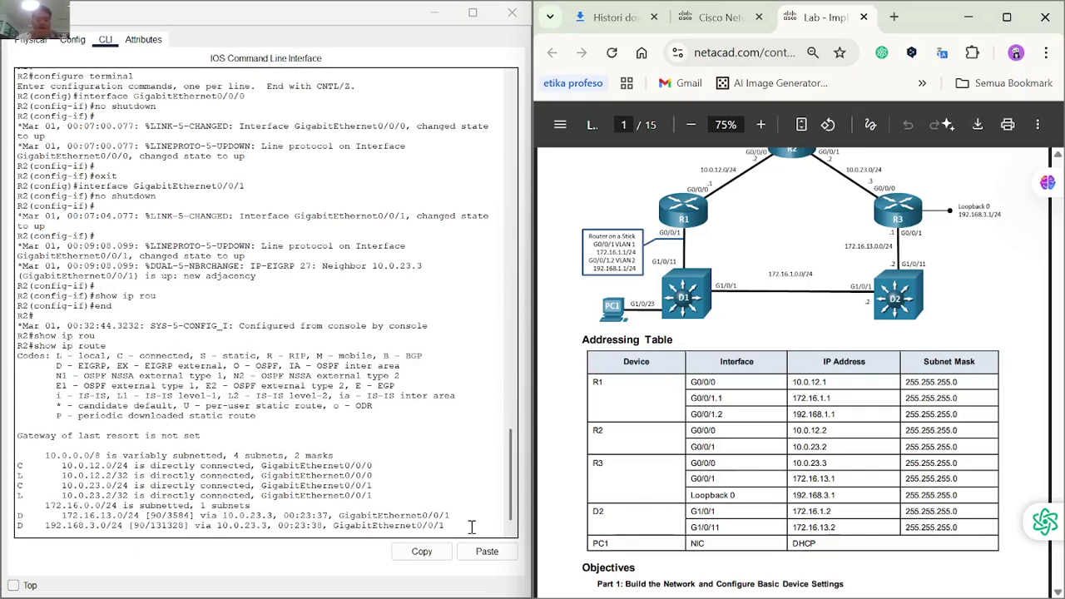
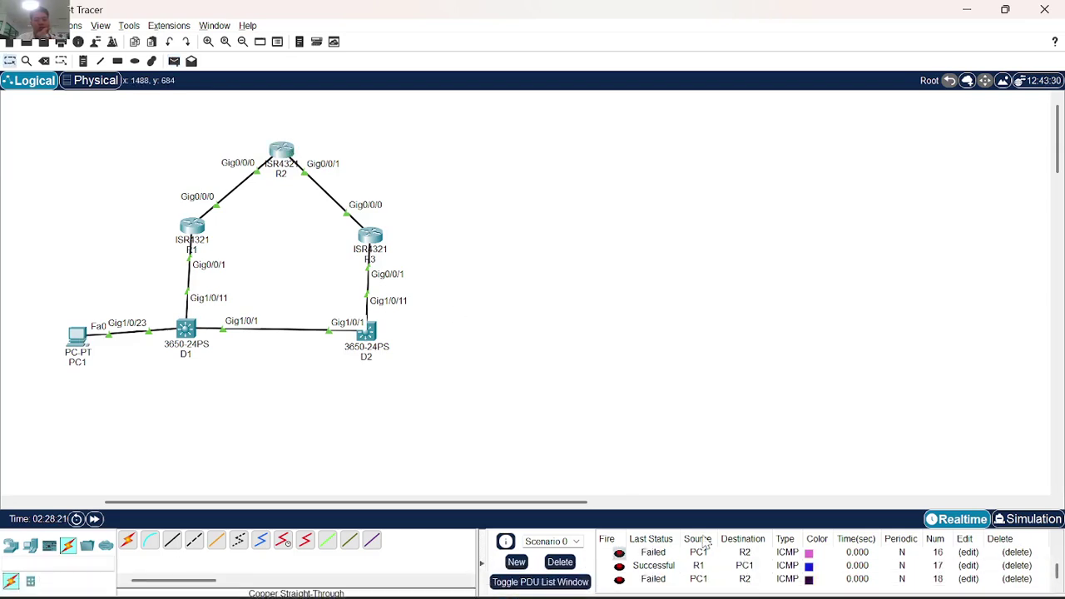
# Fire the latest PC1-to-R2 simple PDU again repeatedly, and view its PDU settings without changing them.
pyautogui.click(621, 580)
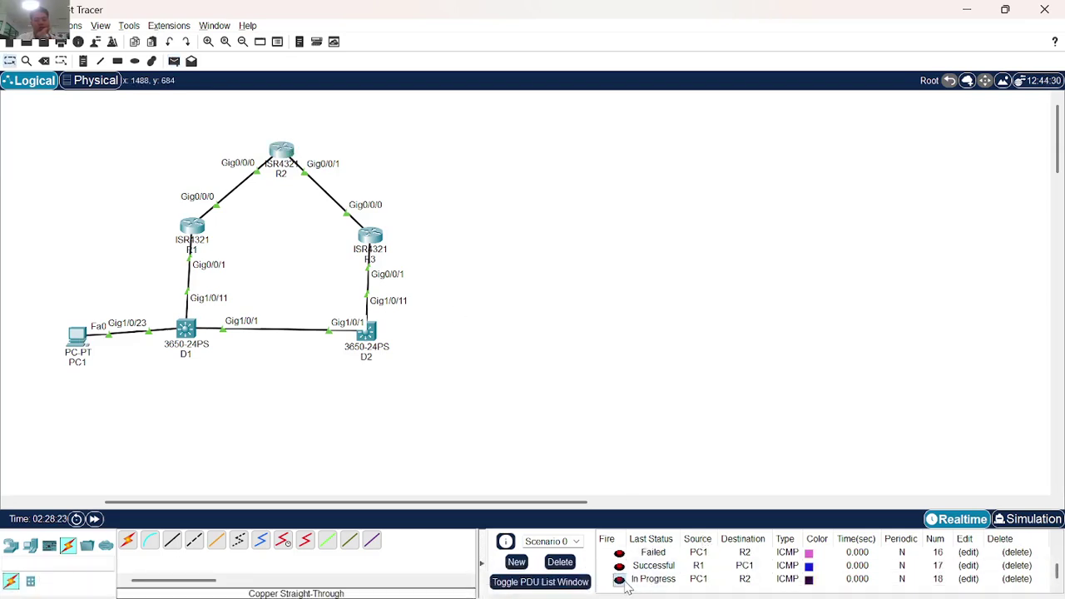
pyautogui.click(620, 581)
pyautogui.click(620, 581)
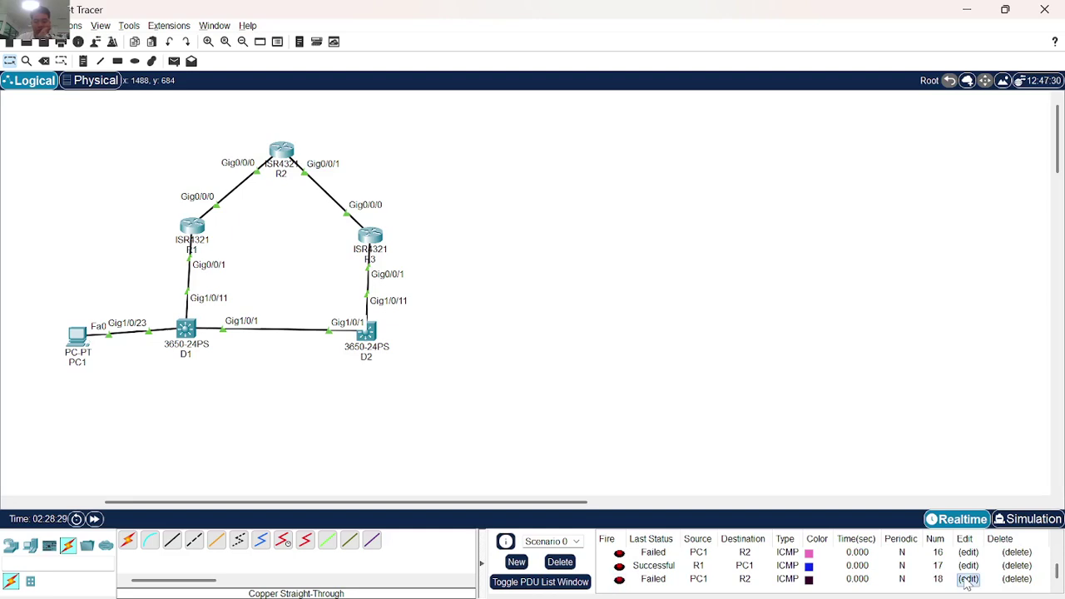
pyautogui.click(967, 579)
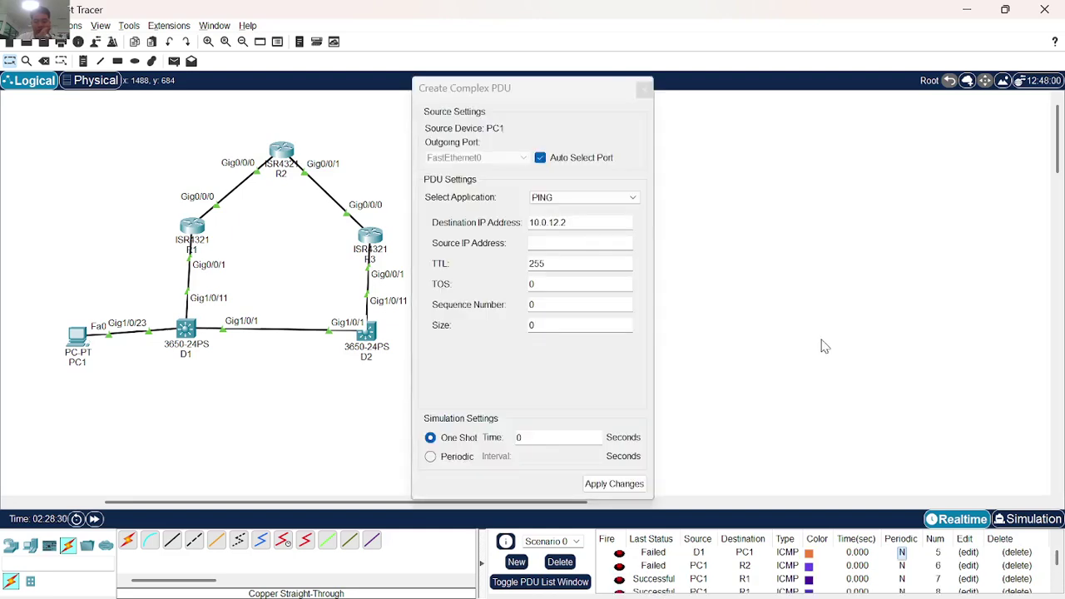
pyautogui.click(645, 92)
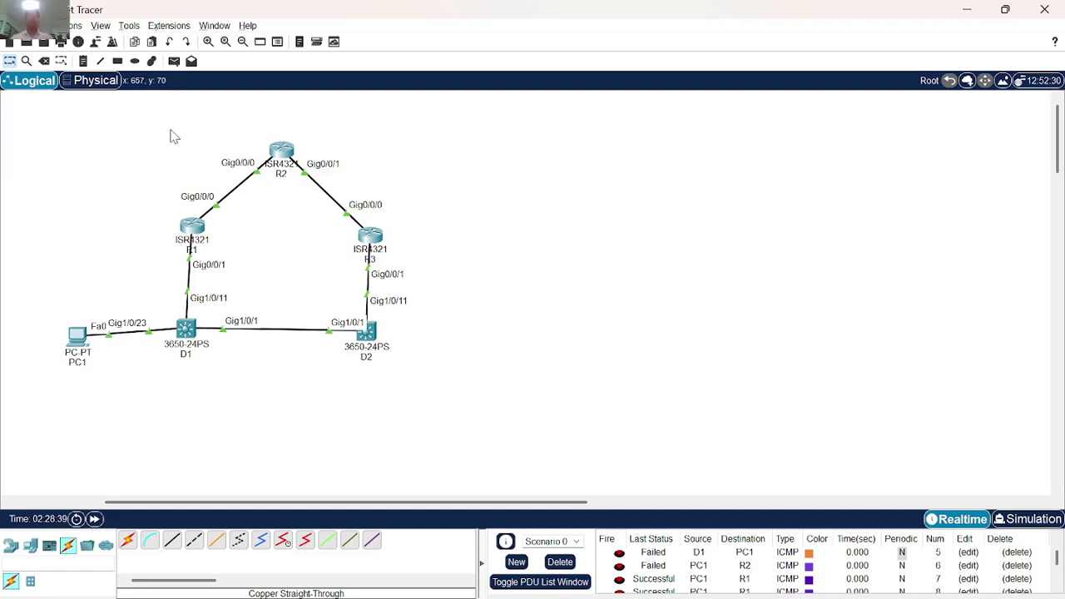
# Send simple PDUs from PC1 to R2 and from R2 to PC1, and check their statuses in the PDU list.
pyautogui.click(174, 61)
pyautogui.click(79, 337)
pyautogui.click(283, 153)
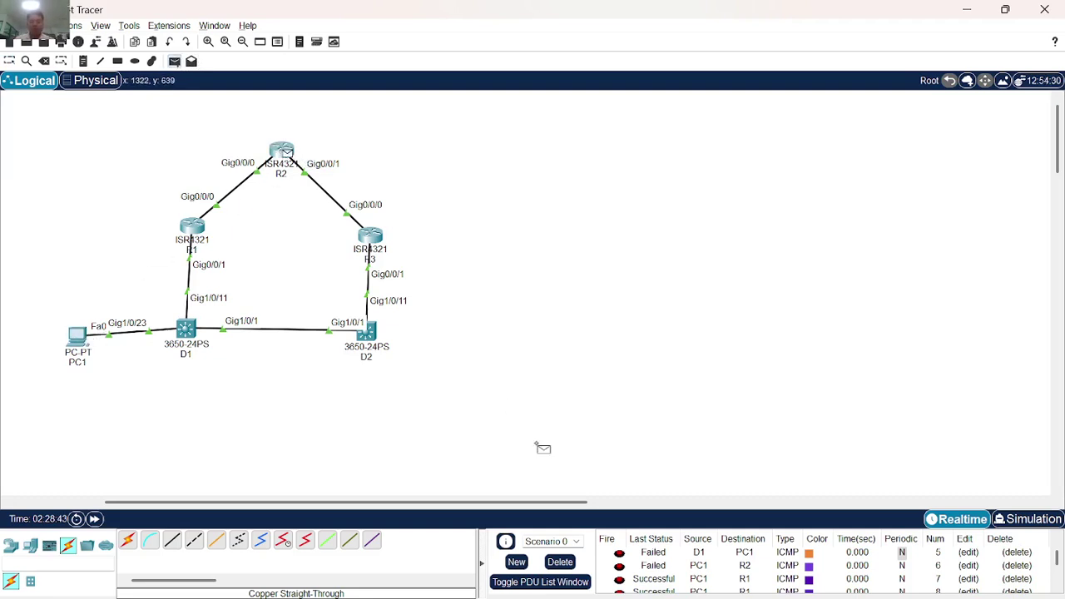
pyautogui.scroll(-4, 653, 558)
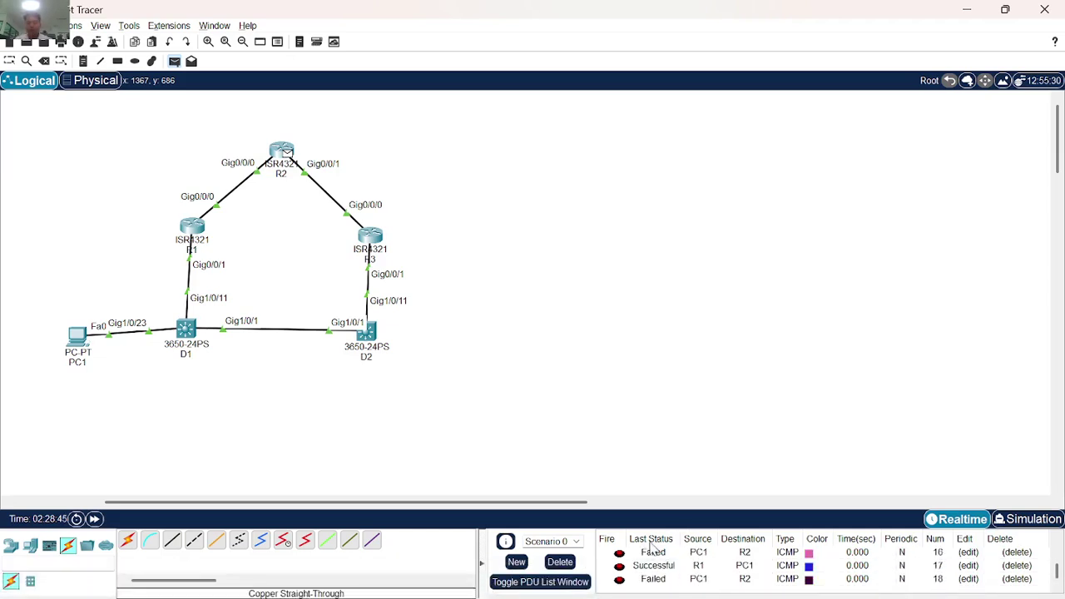
pyautogui.scroll(4, 653, 554)
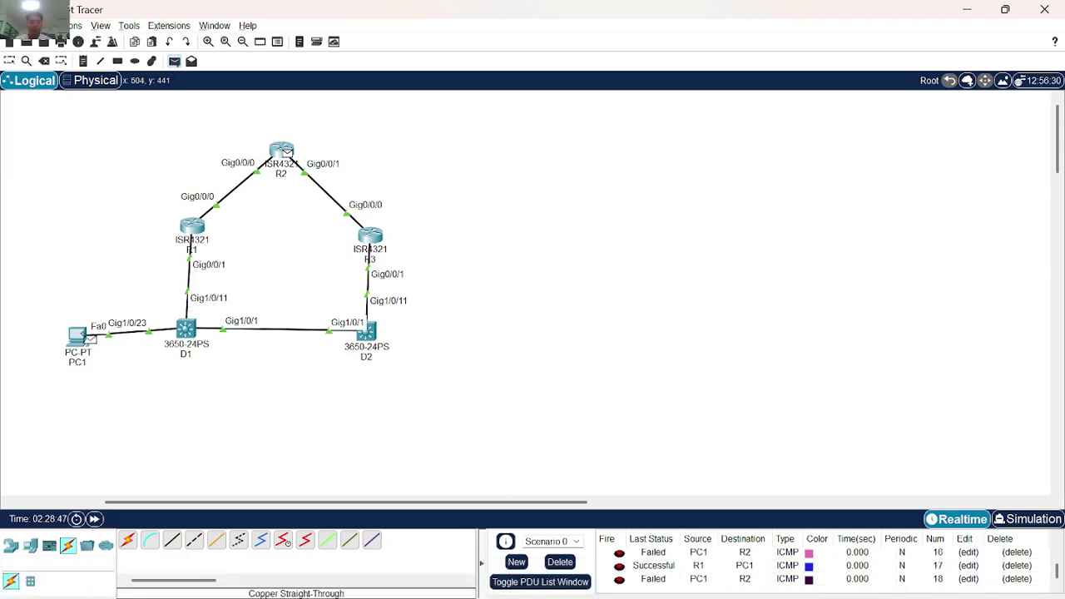
pyautogui.press('Escape')
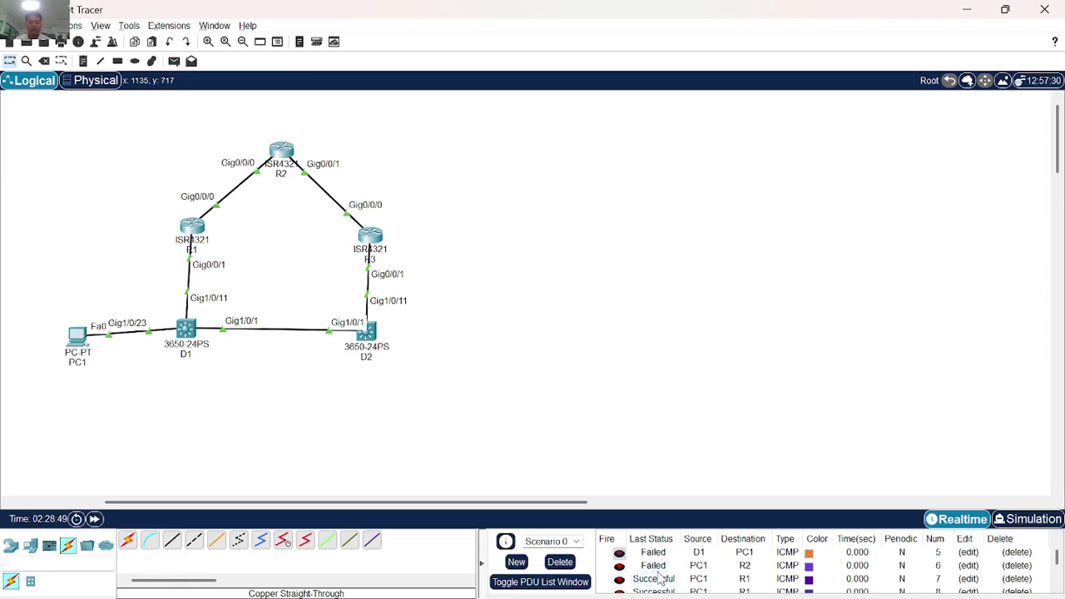
pyautogui.scroll(-4, 653, 574)
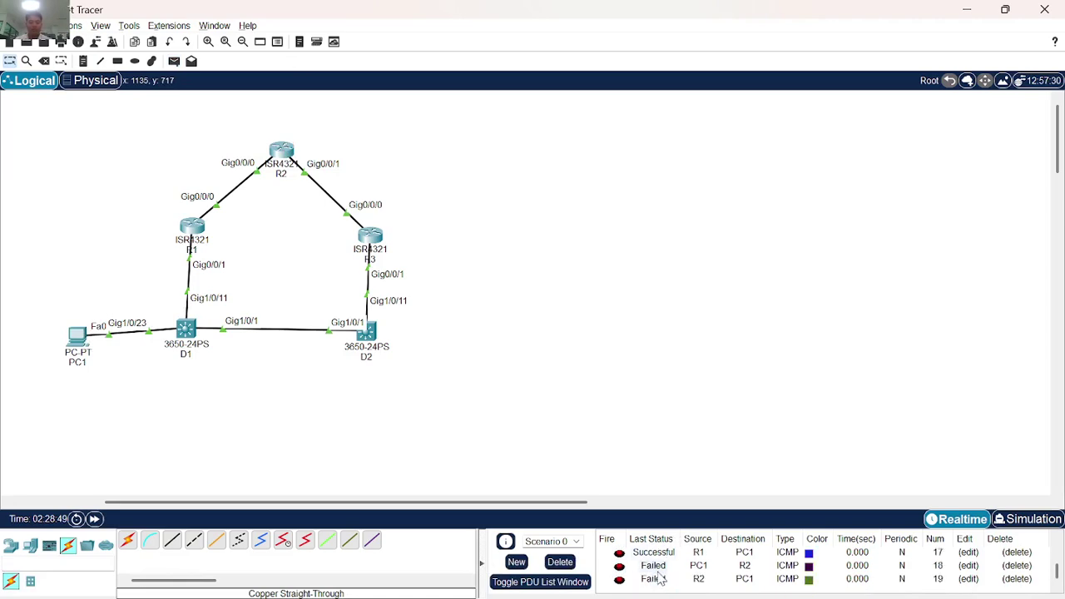
# Repeat the ping to 192.168.12.2 from PC1's command prompt and select its output.
pyautogui.click(83, 343)
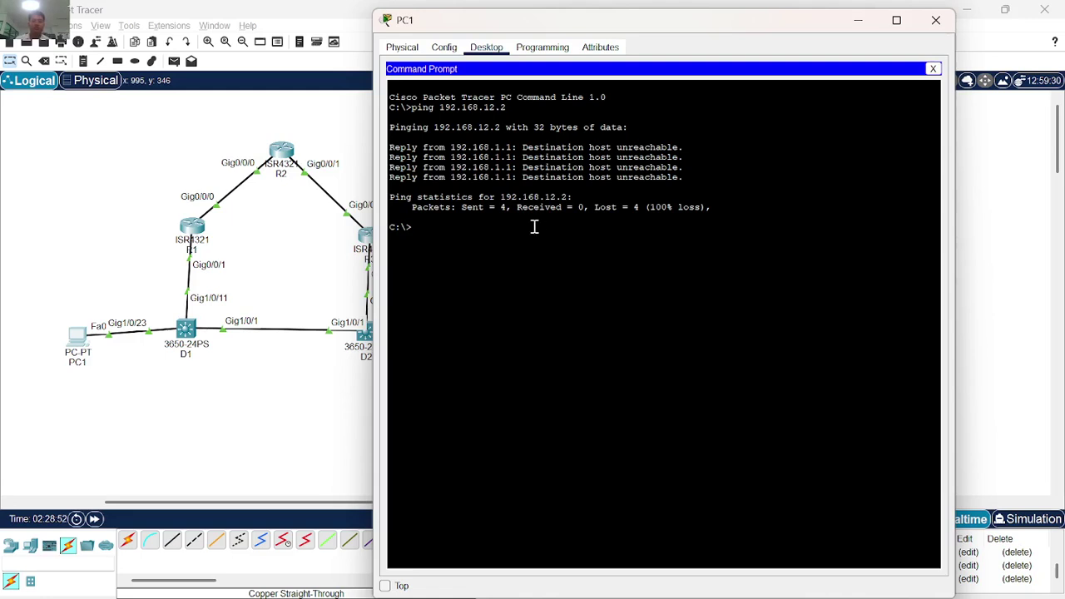
pyautogui.press('Up')
pyautogui.press('Return')
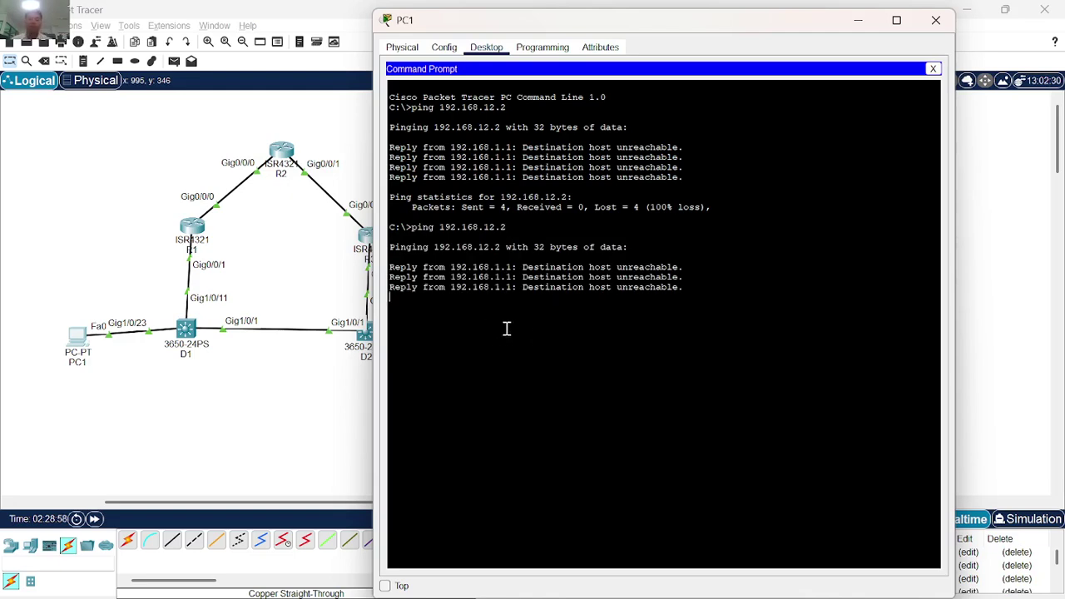
pyautogui.moveTo(485, 328); pyautogui.dragTo(408, 227)
# Open ChatGPT in a new browser tab and open the existing conversation "EIGRP konfigurasi salah".
pyautogui.hotkey('alt', 'Tab')
pyautogui.hotkey('alt', 'Tab')
pyautogui.hotkey('alt', 'Tab')
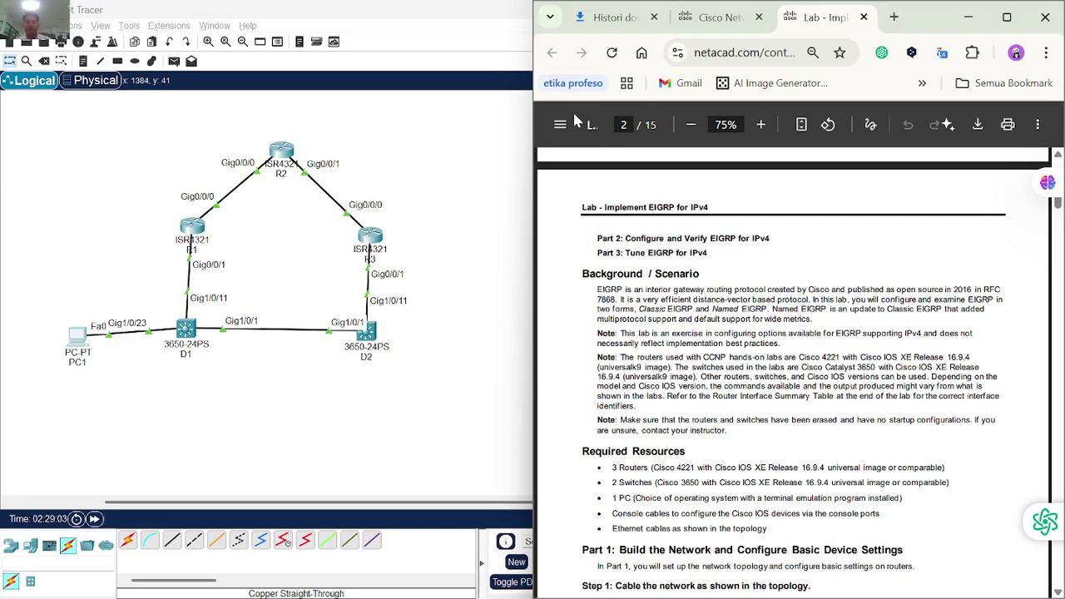
pyautogui.click(894, 18)
pyautogui.write('cha')
pyautogui.press('Return')
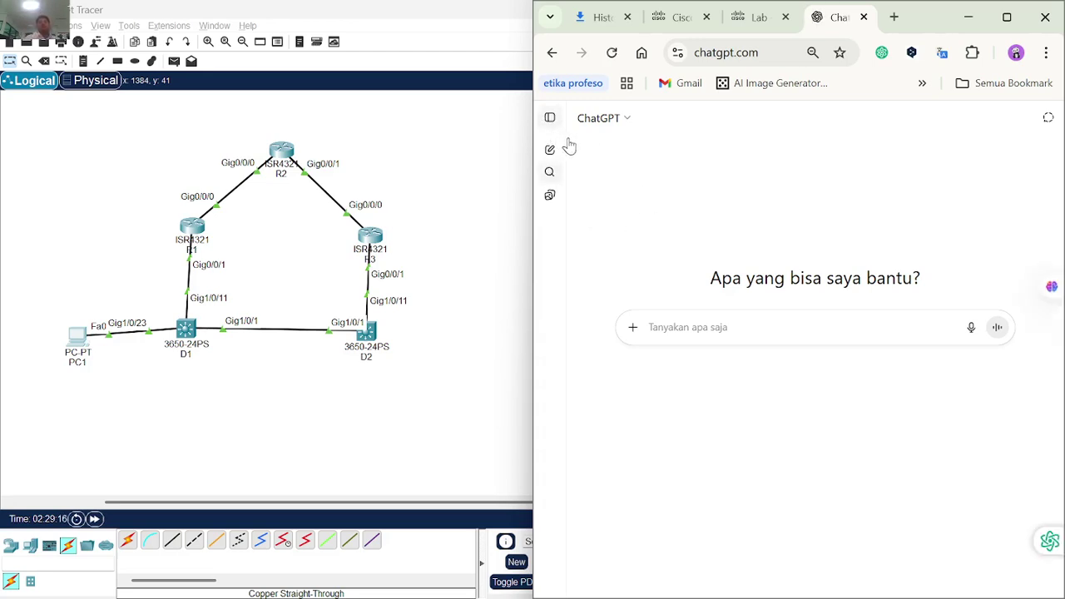
pyautogui.click(550, 119)
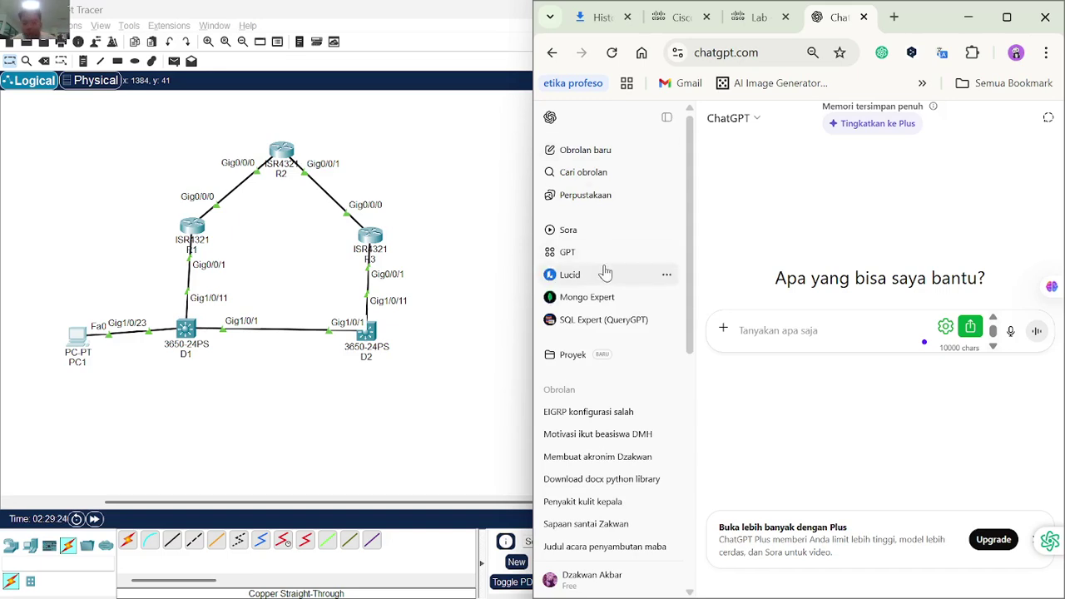
pyautogui.click(577, 412)
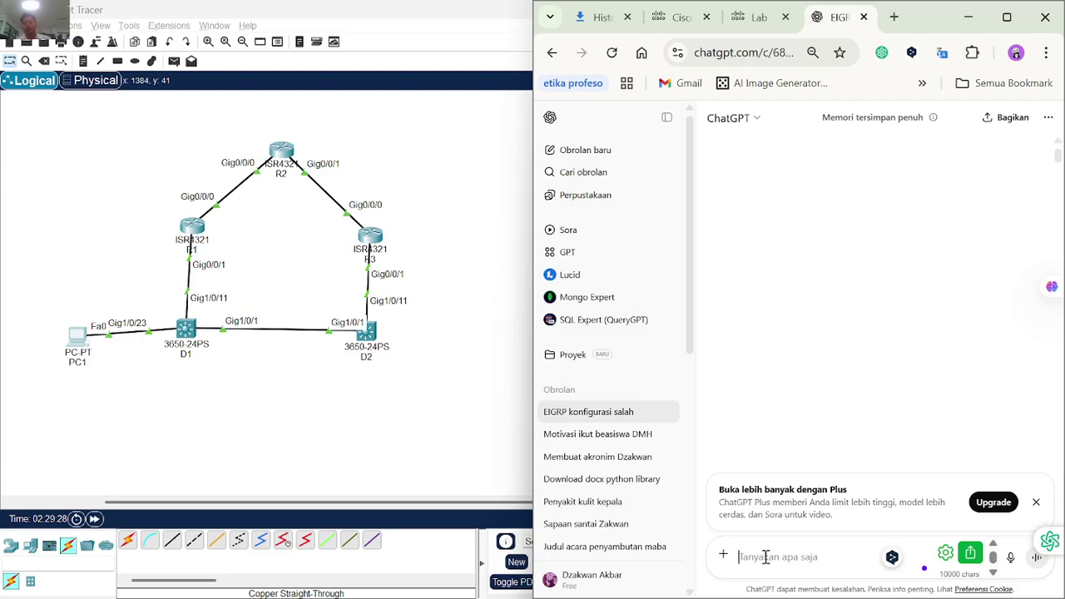
pyautogui.hotkey('ctrl', 'v')
pyautogui.scroll(-2, 791, 451)
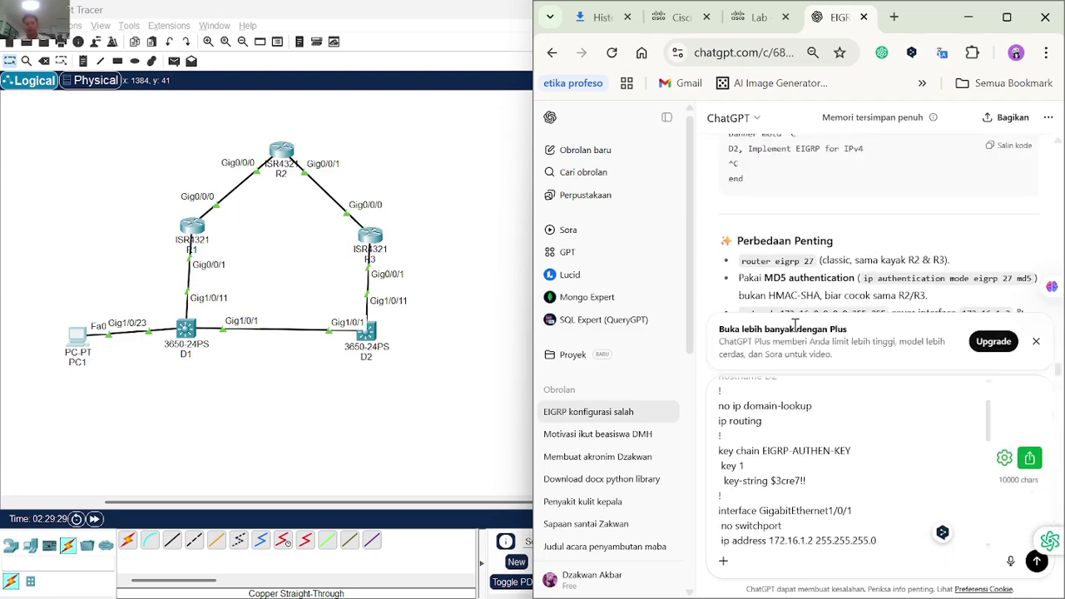
pyautogui.hotkey('ctrl', 'a')
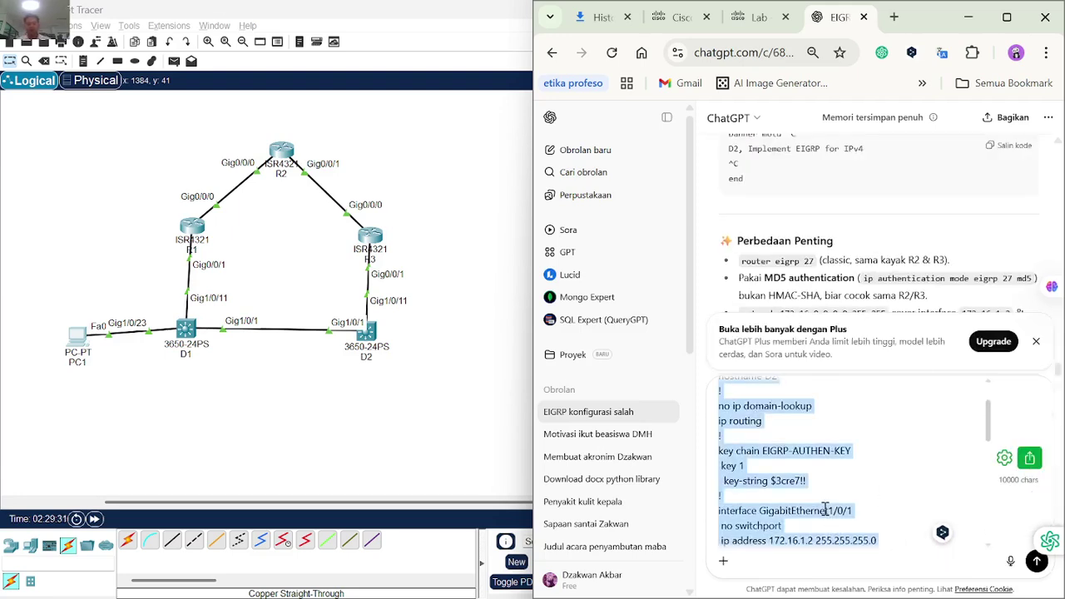
pyautogui.press('BackSpace')
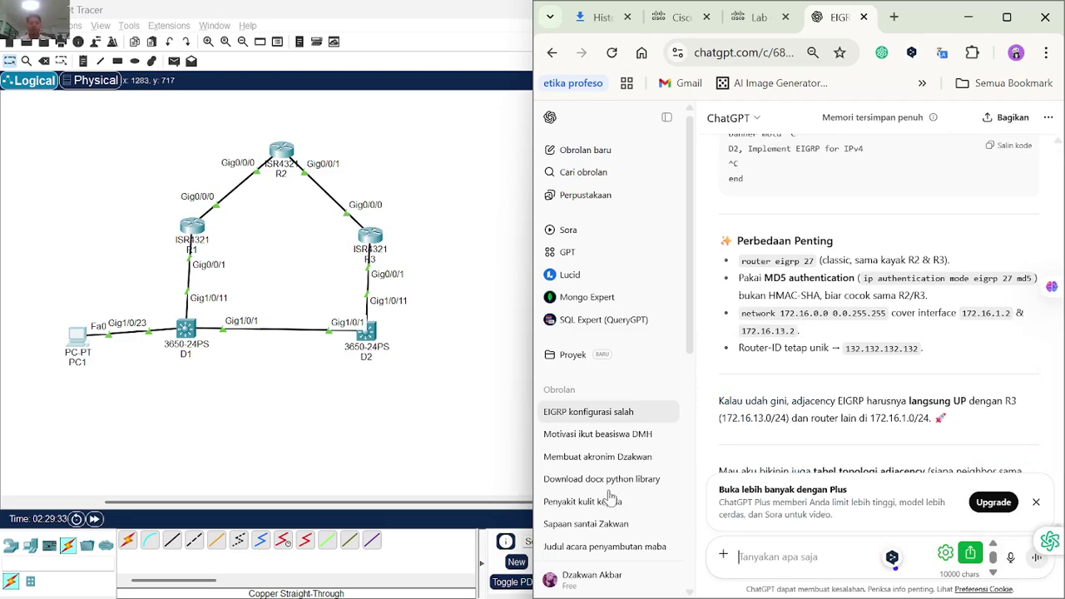
# Try to copy the latest ping output from PC1's command prompt and minimize the PC1 window.
pyautogui.click(84, 338)
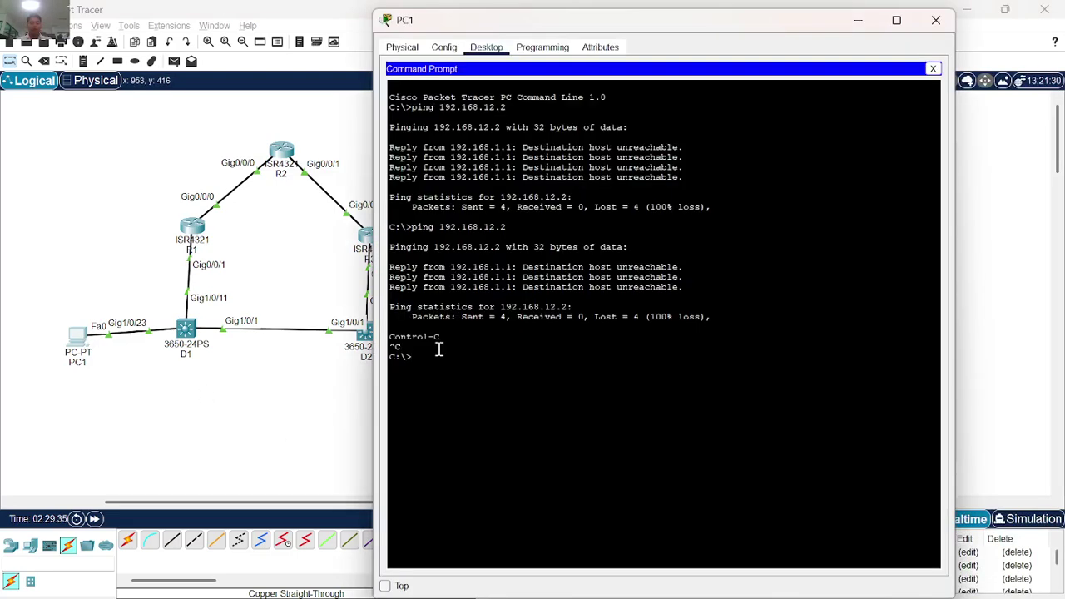
pyautogui.moveTo(467, 344); pyautogui.dragTo(394, 223)
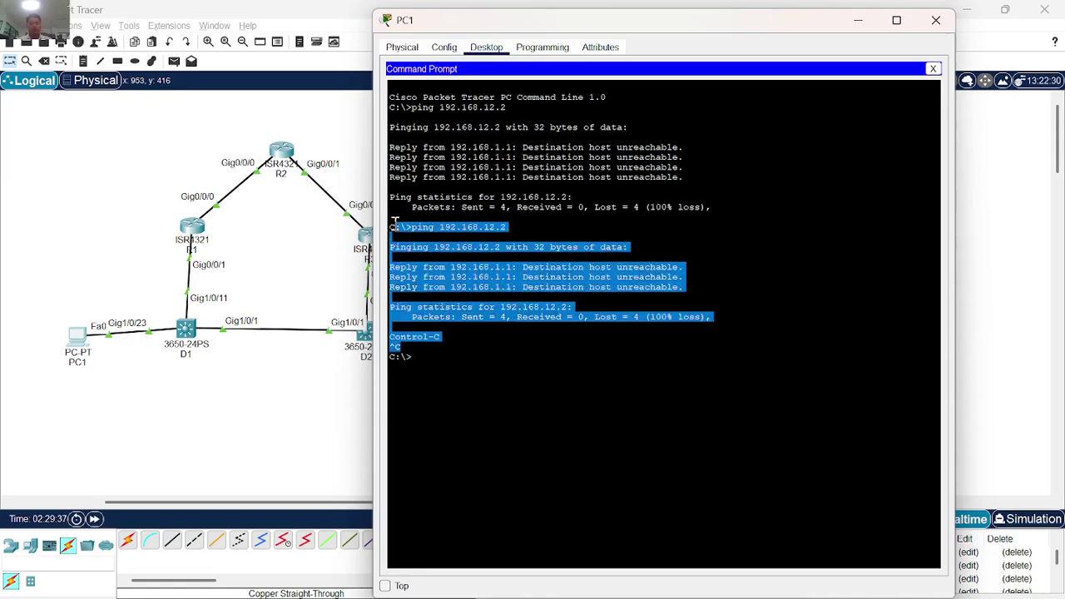
pyautogui.press('Return')
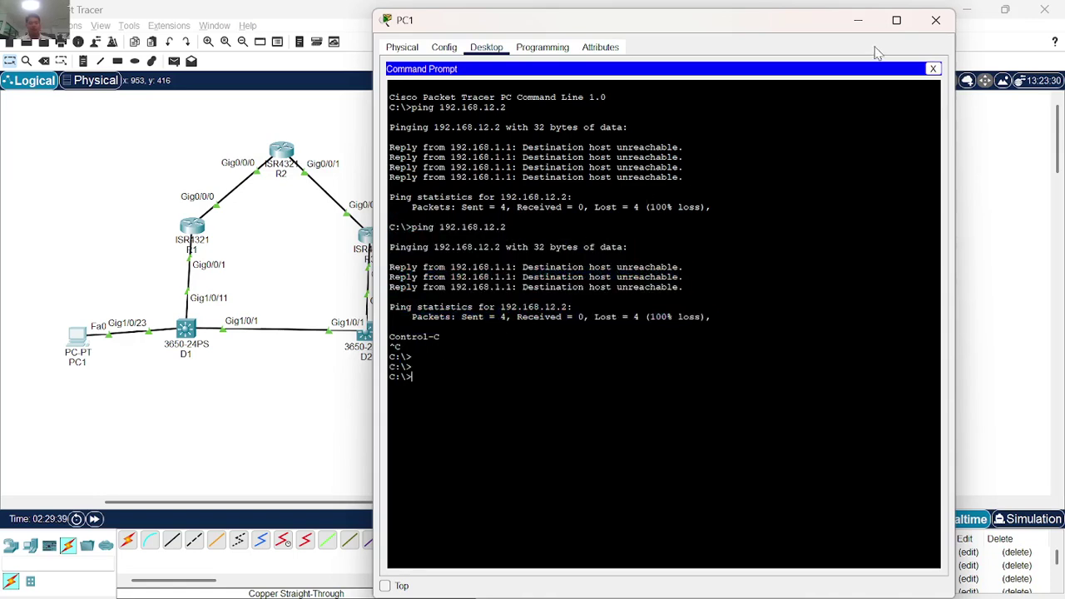
pyautogui.click(858, 20)
# Switch to the ChatGPT conversation and send the question "saya coba ping dari pc 0 kenapa gak bisa yah ?".
pyautogui.hotkey('alt', 'Tab')
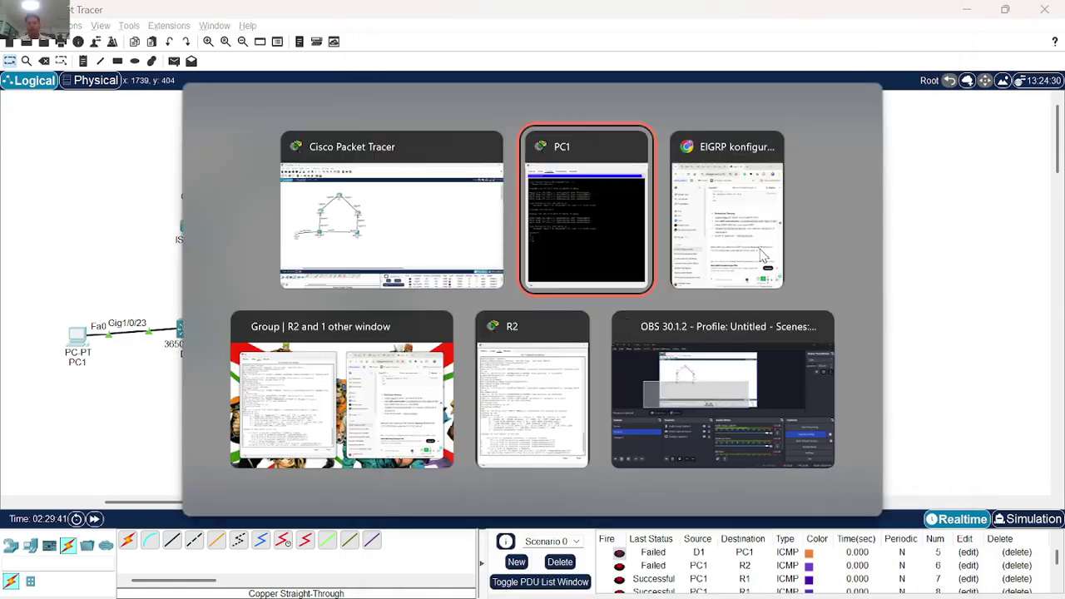
pyautogui.click(762, 256)
pyautogui.write('saya coba ping dari pc')
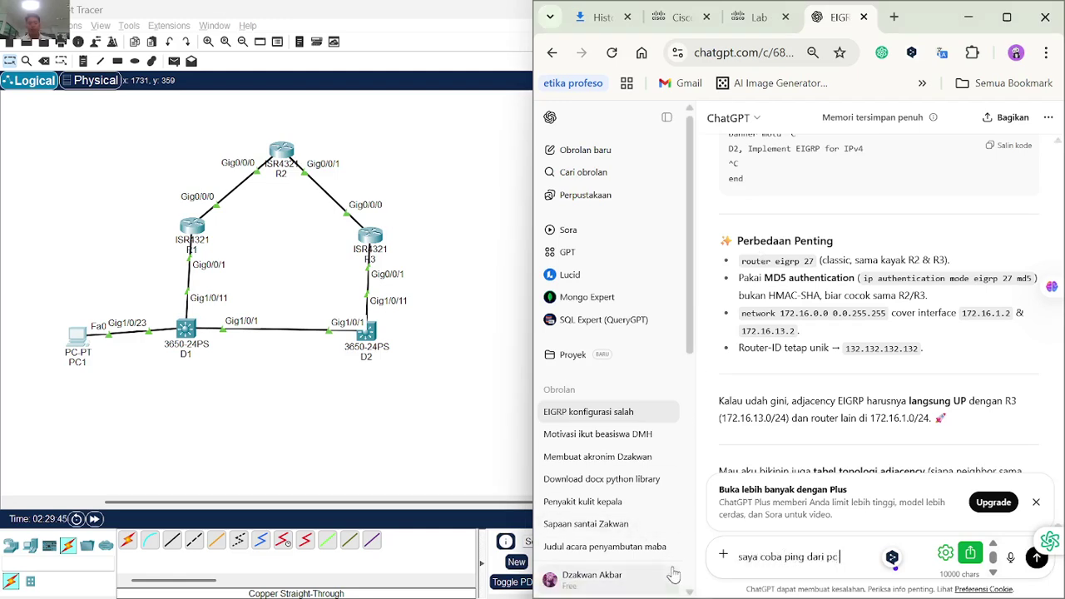
pyautogui.write(' 0 kenap agka gak bisa ')
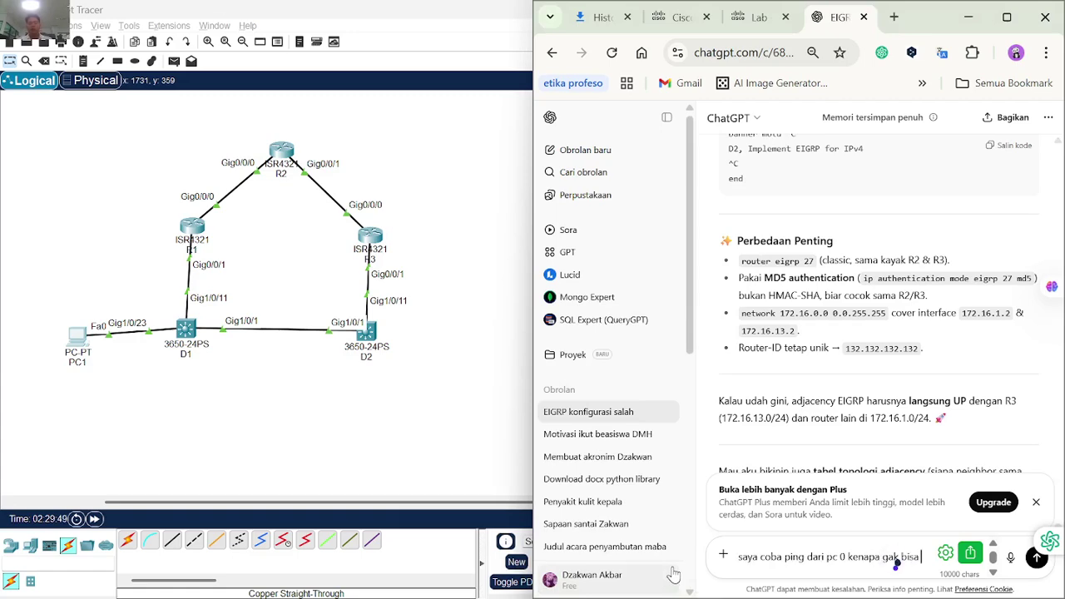
pyautogui.write('yah ?')
pyautogui.press('Return')
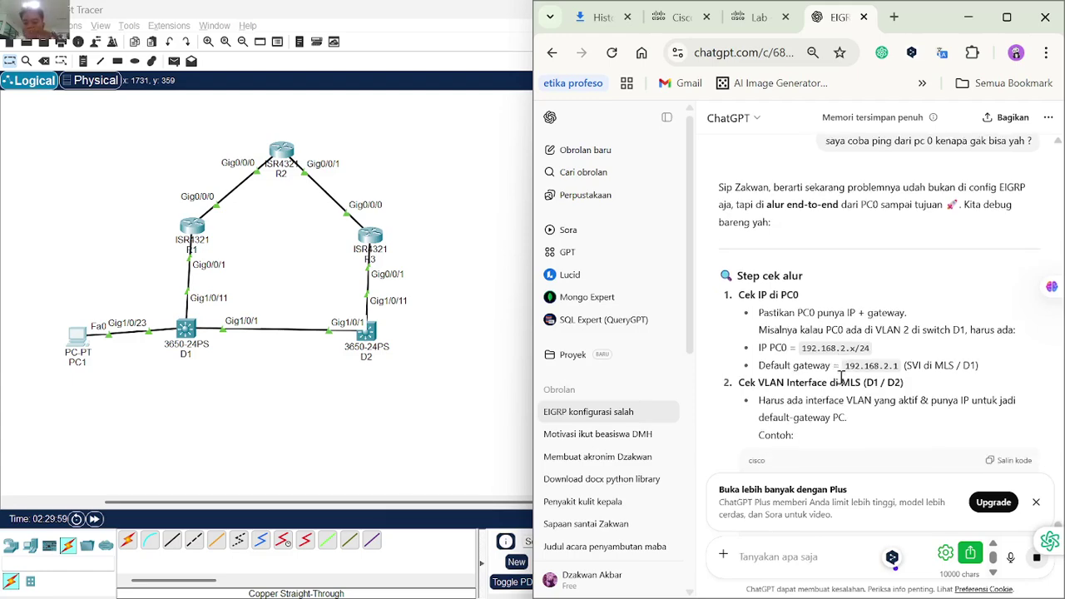
# Read through ChatGPT's connectivity checks for the PC's IP settings, VLAN interface, EIGRP advertisement and hop-by-hop pings, including its initial conclusion.
pyautogui.scroll(-2, 845, 358)
pyautogui.scroll(-2, 849, 349)
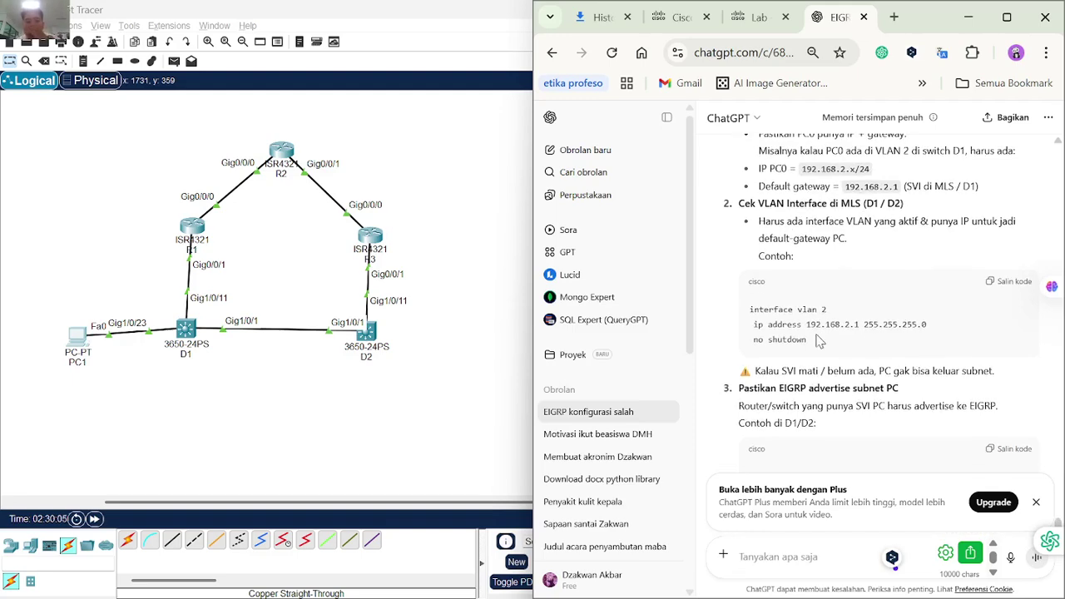
pyautogui.scroll(-1, 819, 341)
pyautogui.scroll(-4, 820, 341)
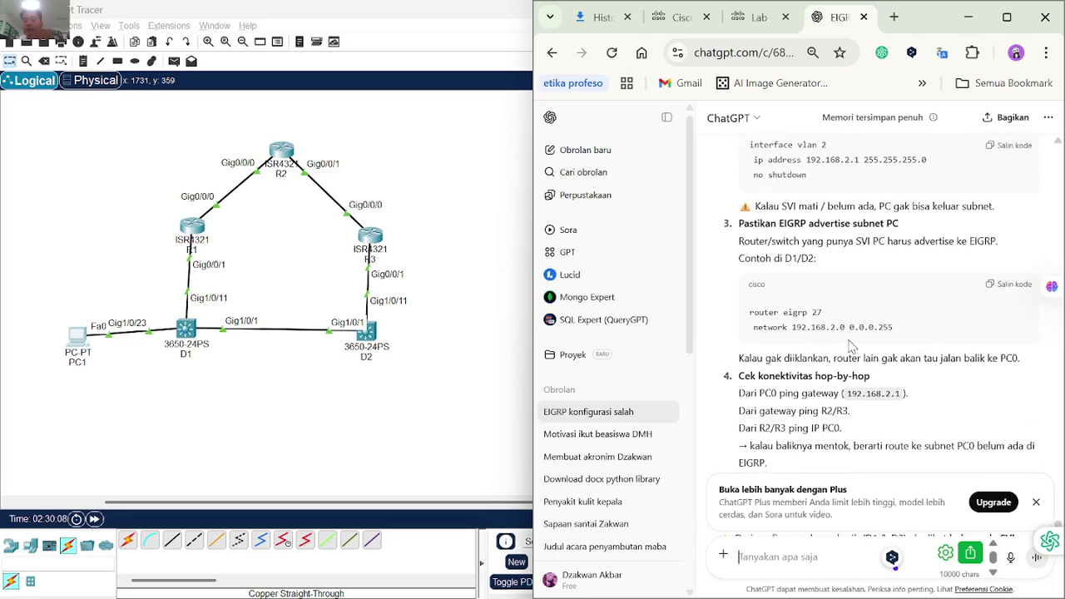
pyautogui.scroll(-1, 851, 346)
pyautogui.scroll(-5, 850, 342)
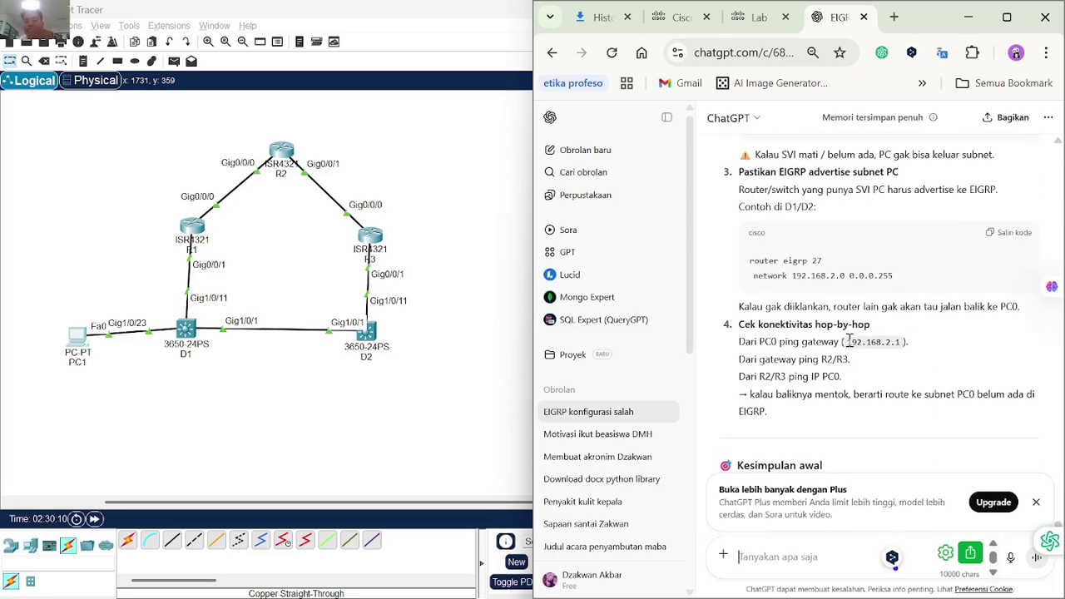
pyautogui.scroll(3, 850, 323)
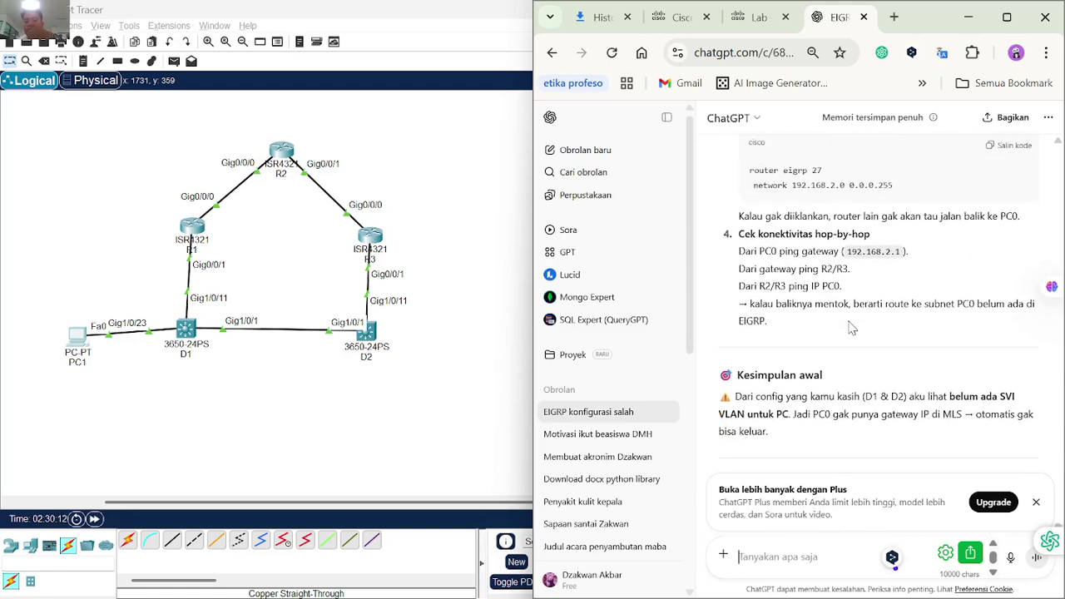
pyautogui.scroll(1, 758, 332)
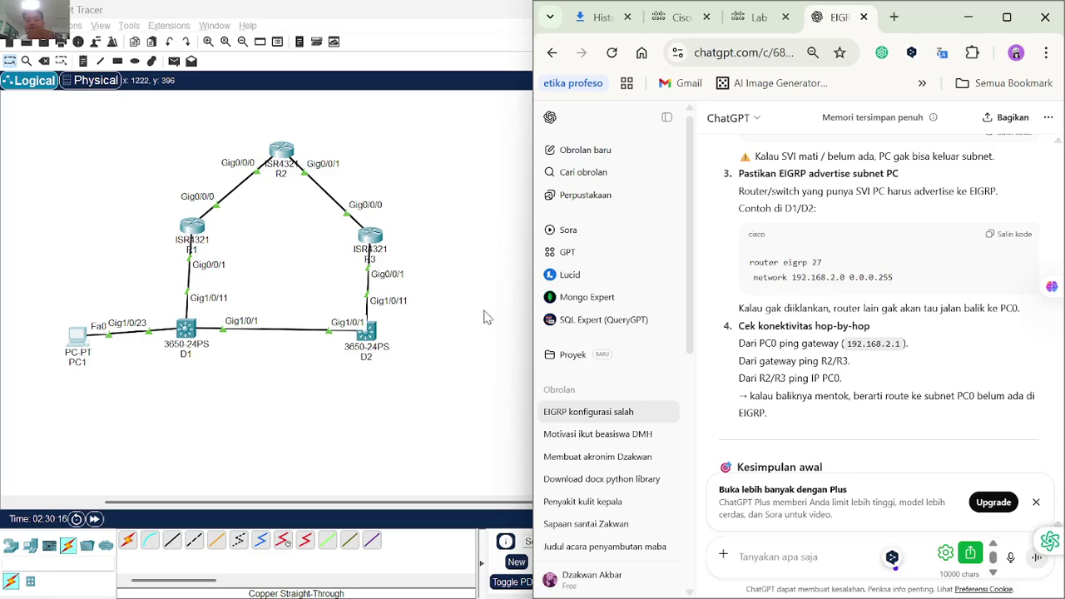
pyautogui.scroll(2, 836, 263)
pyautogui.scroll(-5, 836, 263)
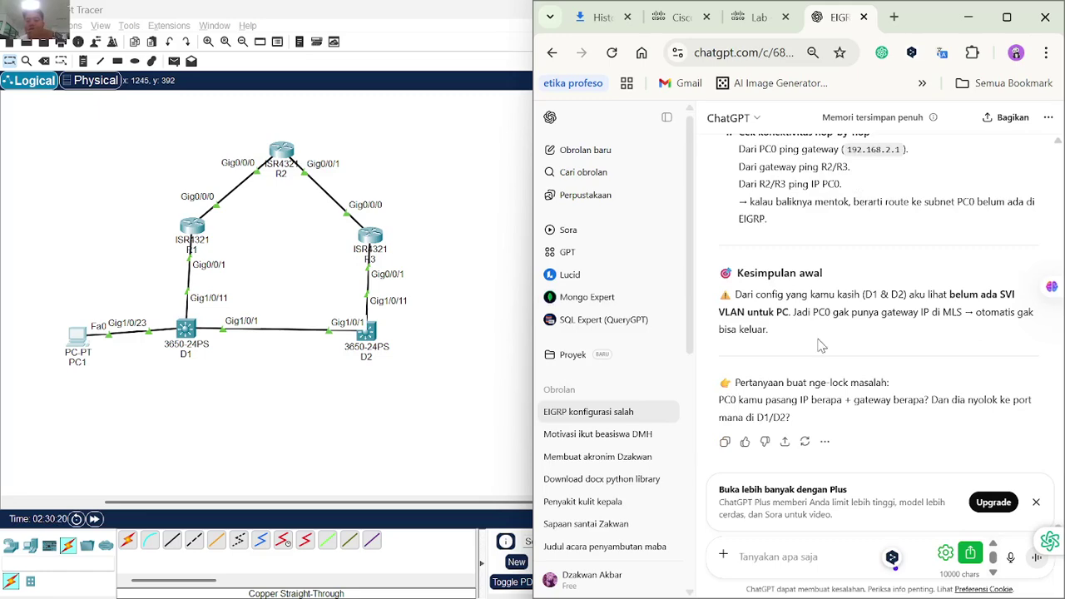
# Ask ChatGPT "kira kira ap asaj ainformasi yang kamu buuthkan untuk melihat yang eror biar say berikan".
pyautogui.write('kira kira ap asaj a')
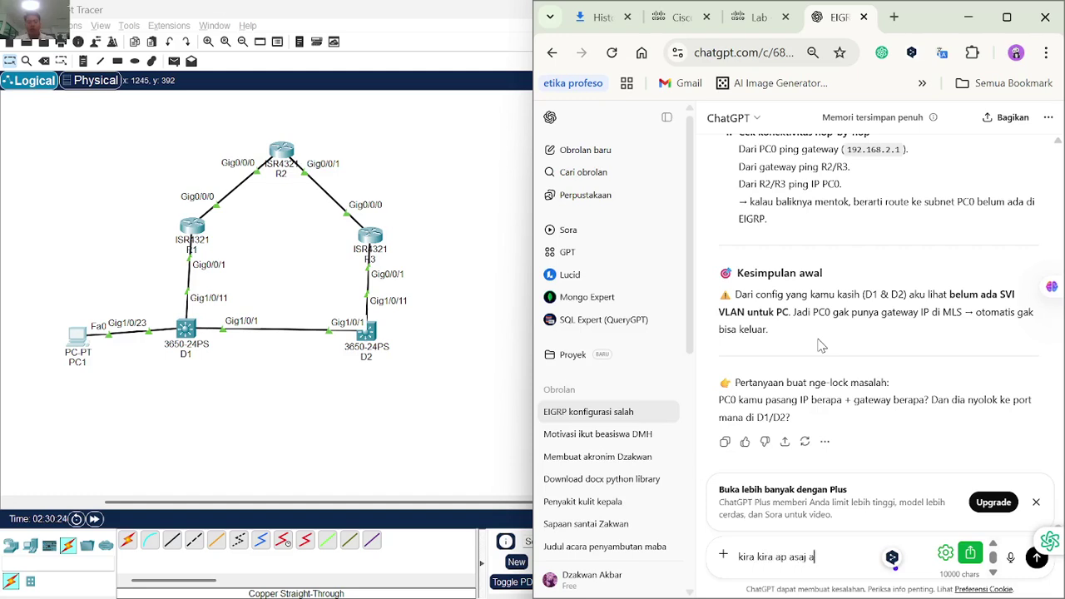
pyautogui.write('informasi yang kamu buut')
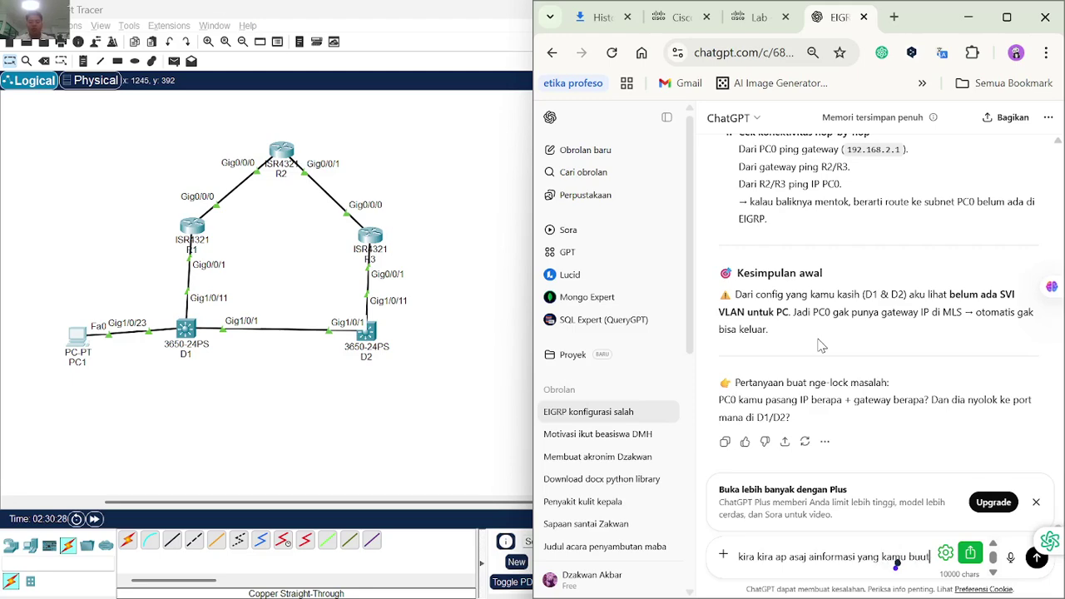
pyautogui.write('hkan untuk melihatkon f')
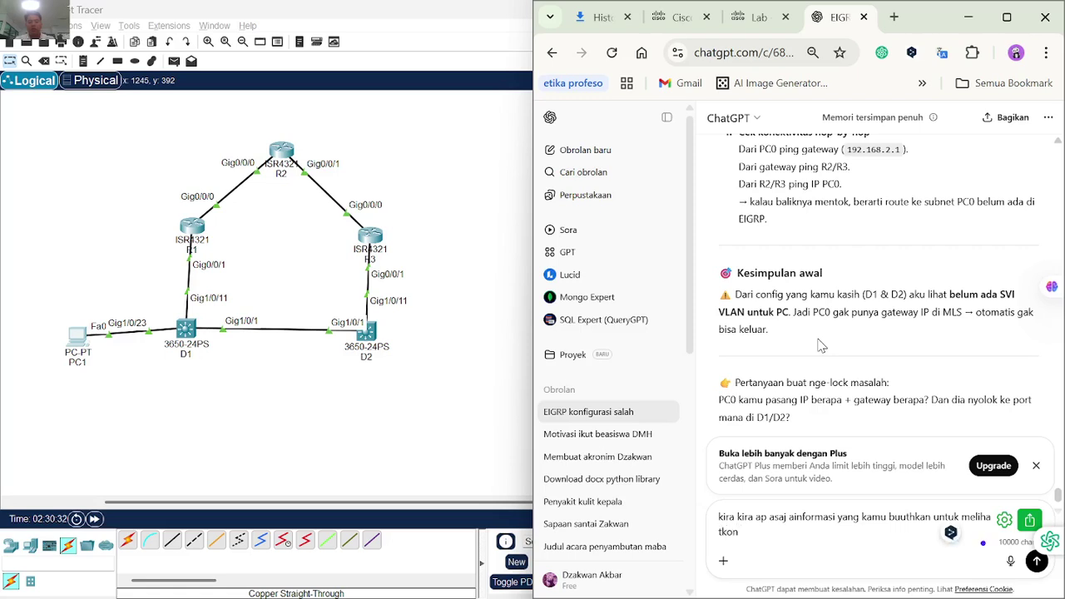
pyautogui.press('BackSpace')
pyautogui.press('BackSpace')
pyautogui.press('BackSpace')
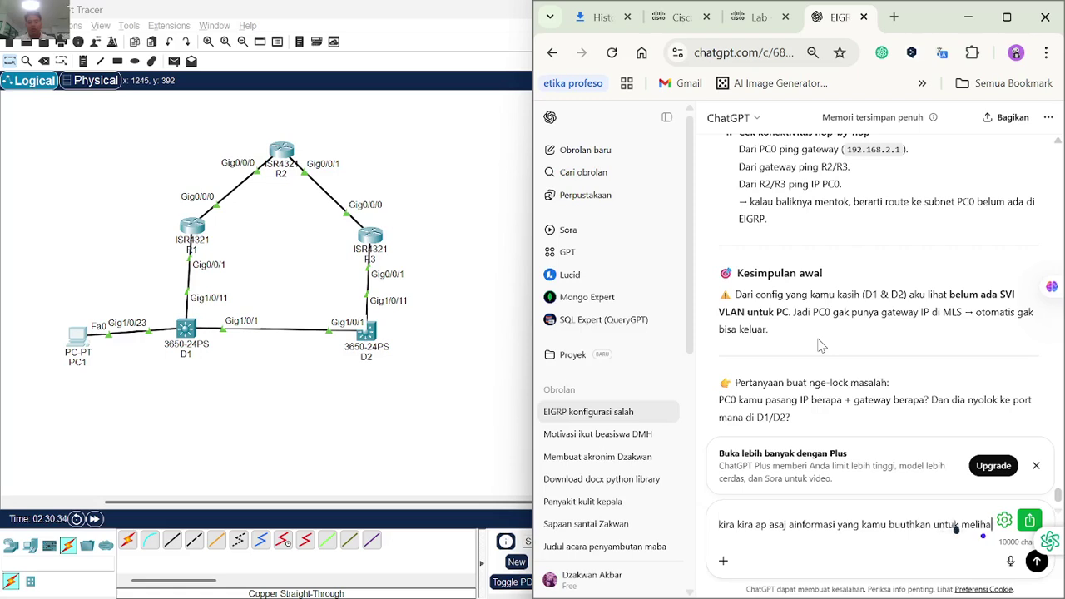
pyautogui.write('t yang e')
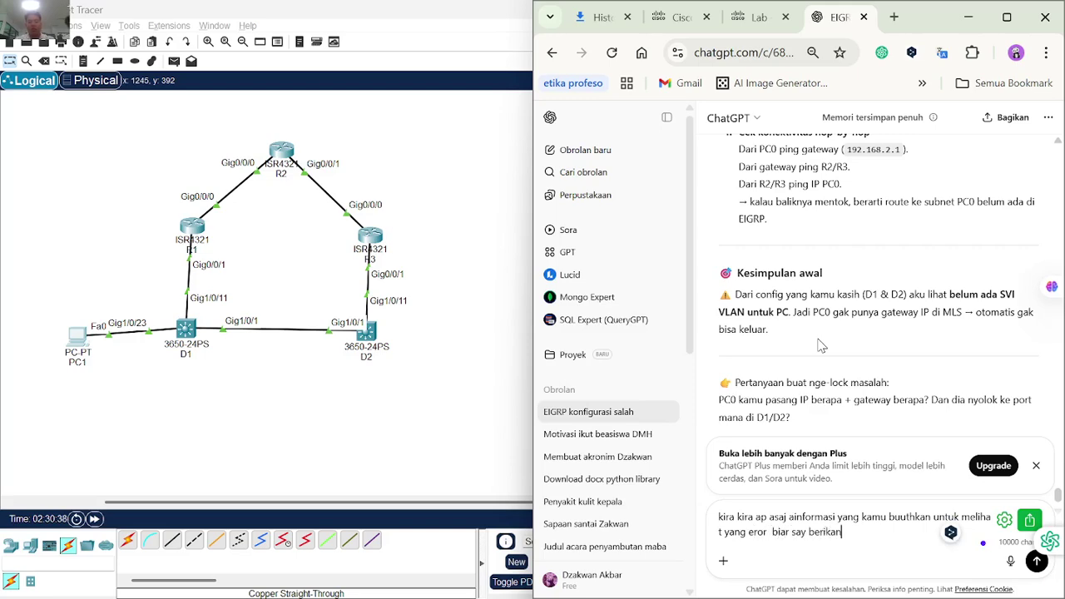
pyautogui.write('ror  biar say berikan')
pyautogui.press('Return')
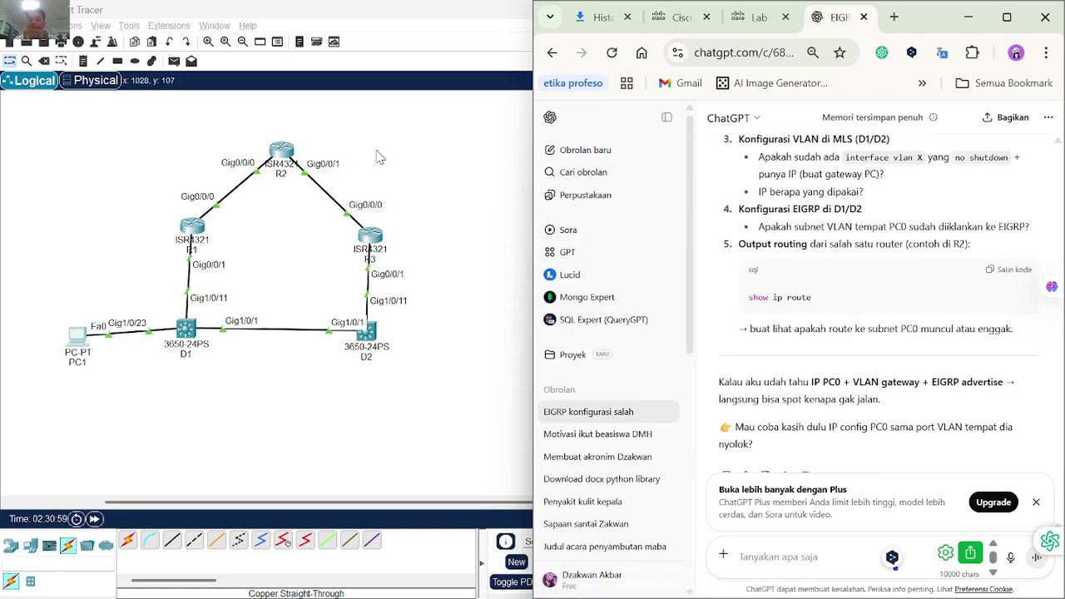
# Open R2's CLI and try to copy its routing table entries into a ChatGPT message.
pyautogui.click(282, 151)
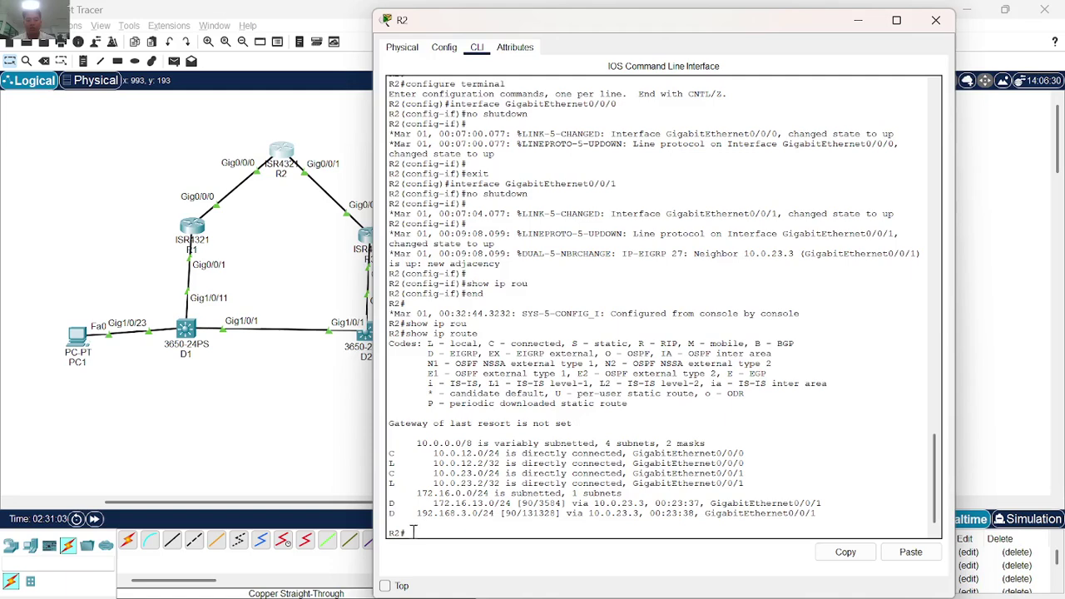
pyautogui.moveTo(408, 533); pyautogui.dragTo(387, 435)
pyautogui.hotkey('ctrl', 'c')
pyautogui.hotkey('alt', 'Tab')
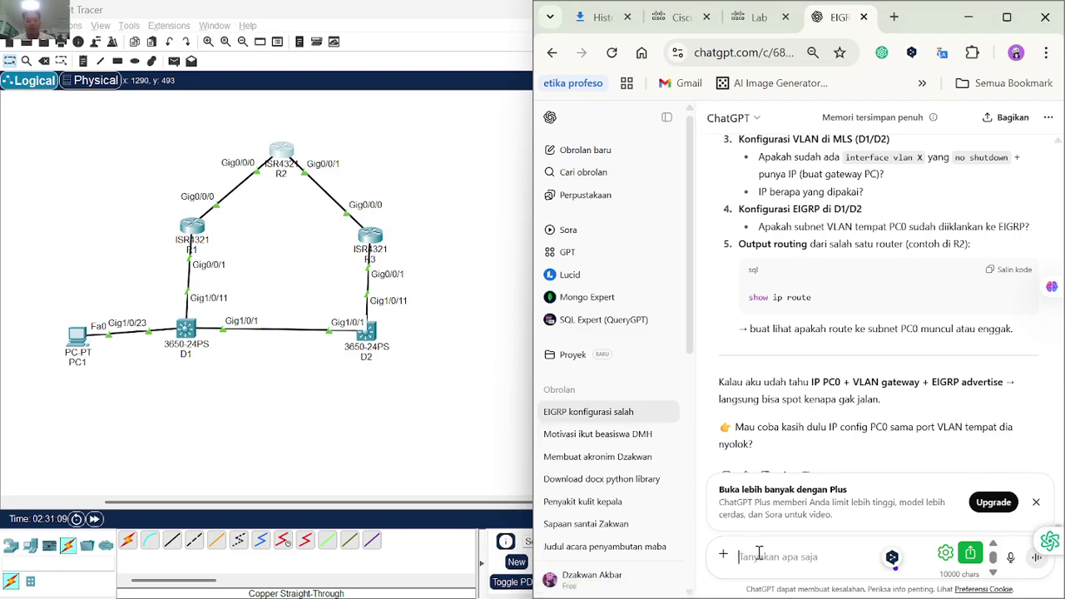
pyautogui.hotkey('ctrl', 'v')
pyautogui.hotkey('ctrl', 'z')
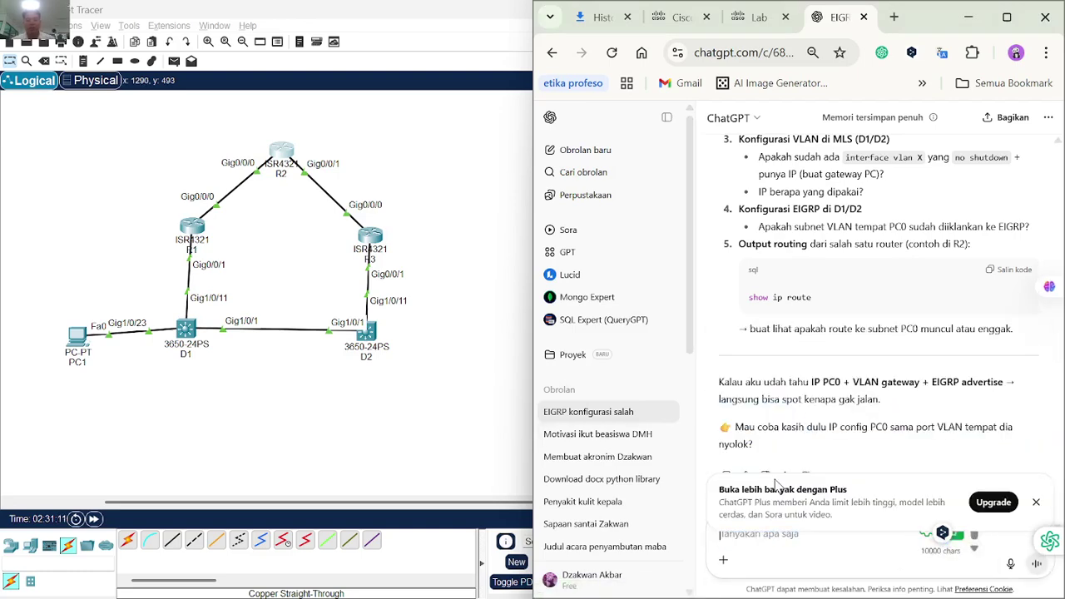
# Return to R2's CLI and copy the connected and EIGRP route entries from the show ip route output.
pyautogui.hotkey('alt', 'Tab')
pyautogui.hotkey('alt', 'Tab')
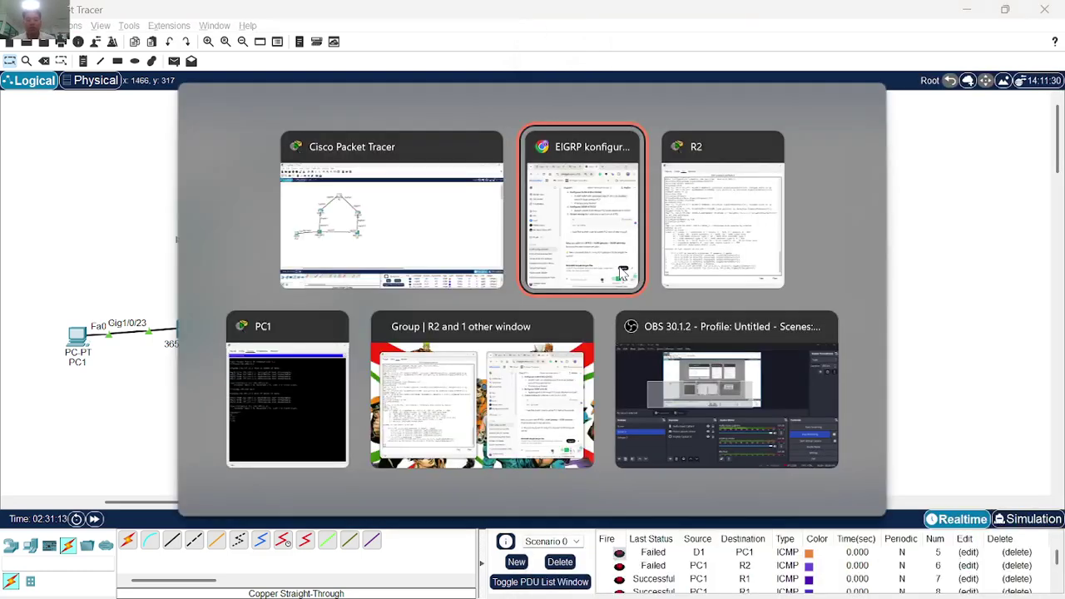
pyautogui.hotkey('alt', 'Tab')
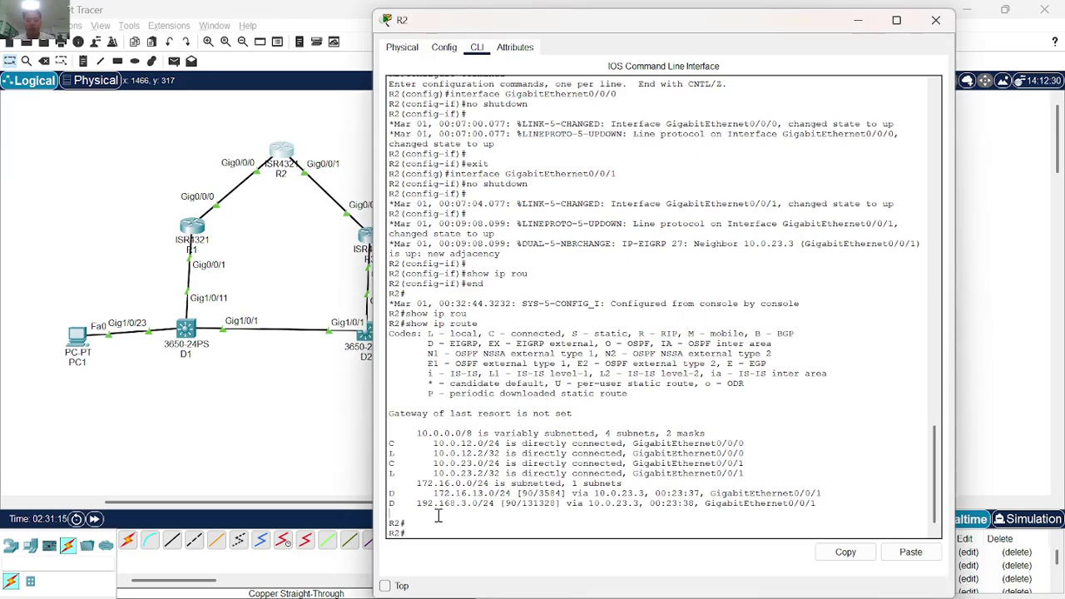
pyautogui.moveTo(438, 516); pyautogui.dragTo(396, 424)
pyautogui.click(845, 552)
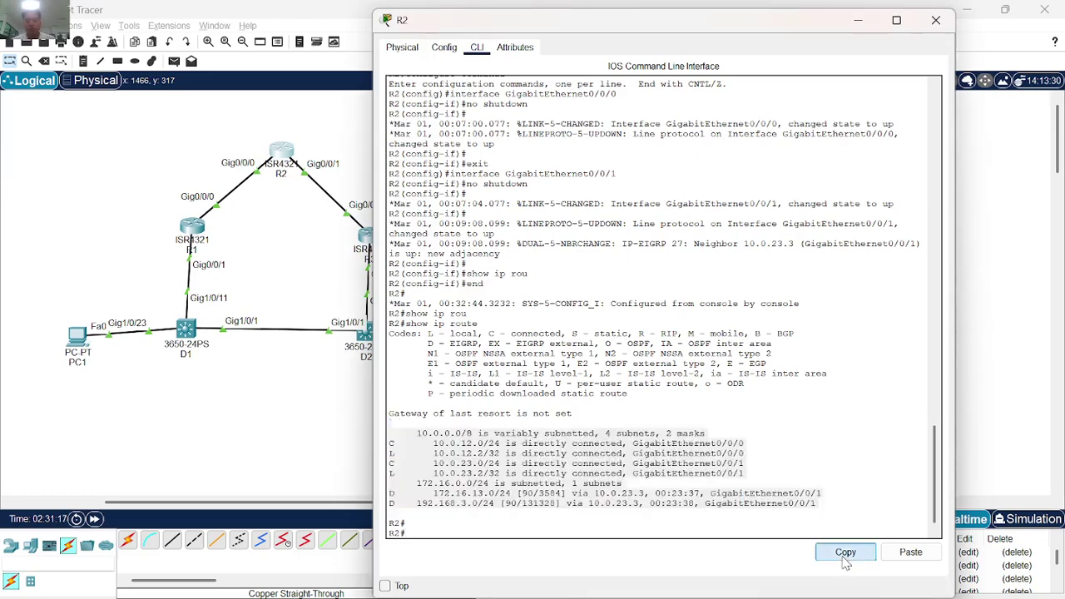
# Paste R2's route entries into the ChatGPT message and add the note "ip route di r2" below them.
pyautogui.hotkey('alt', 'Tab')
pyautogui.hotkey('alt', 'Tab')
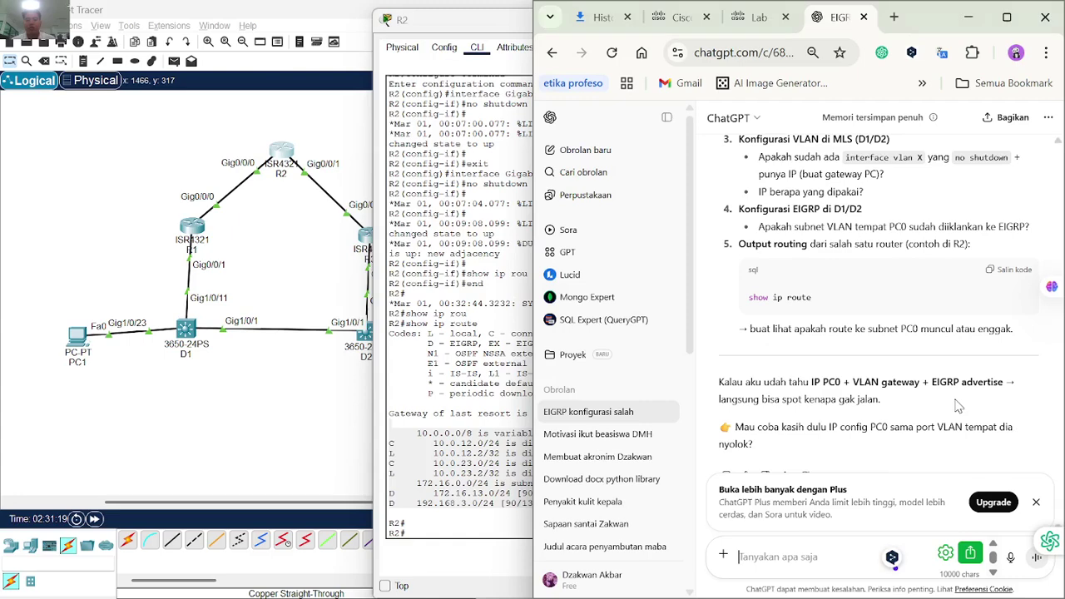
pyautogui.click(779, 555)
pyautogui.hotkey('ctrl', 'v')
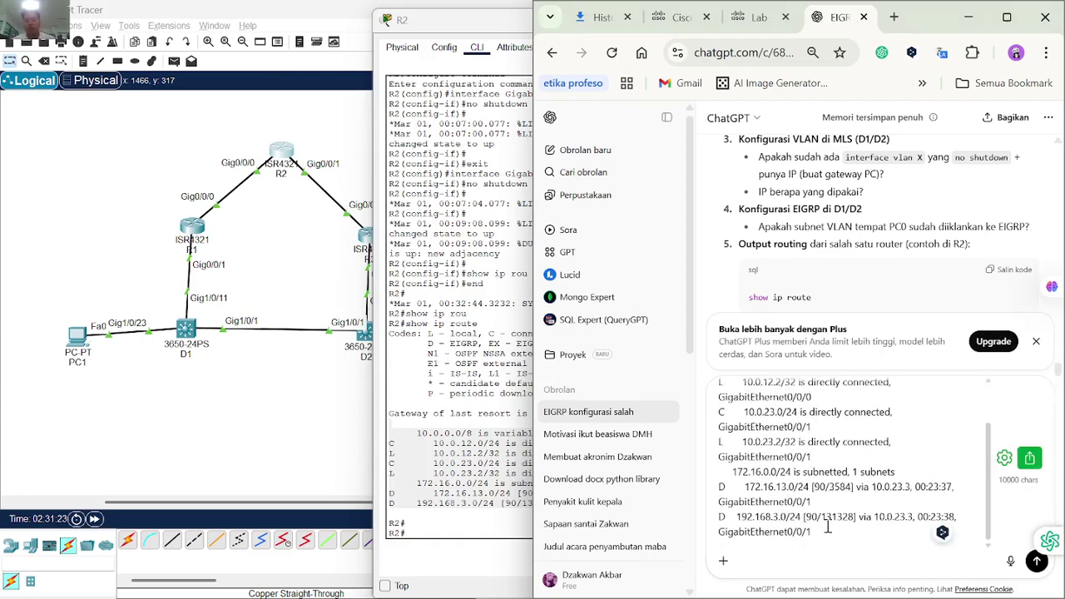
pyautogui.scroll(1, 828, 526)
pyautogui.scroll(-2, 828, 527)
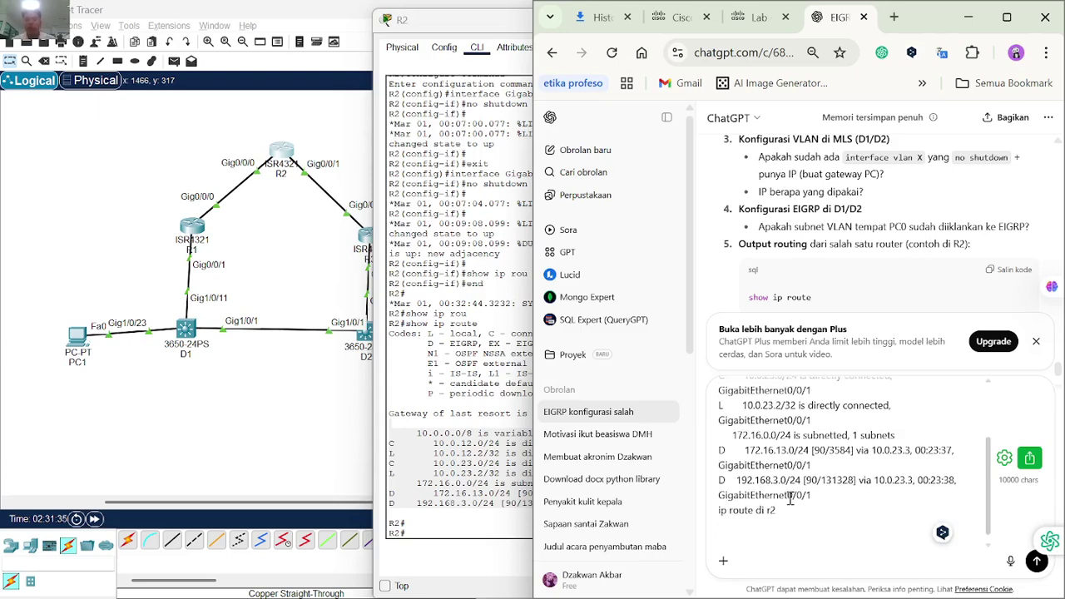
# Review ChatGPT's list of requested details on PC0's switch port, the VLAN configuration, EIGRP advertisement and routing output.
pyautogui.scroll(-1, 874, 170)
pyautogui.scroll(2, 874, 169)
pyautogui.scroll(-1, 874, 169)
pyautogui.scroll(3, 835, 179)
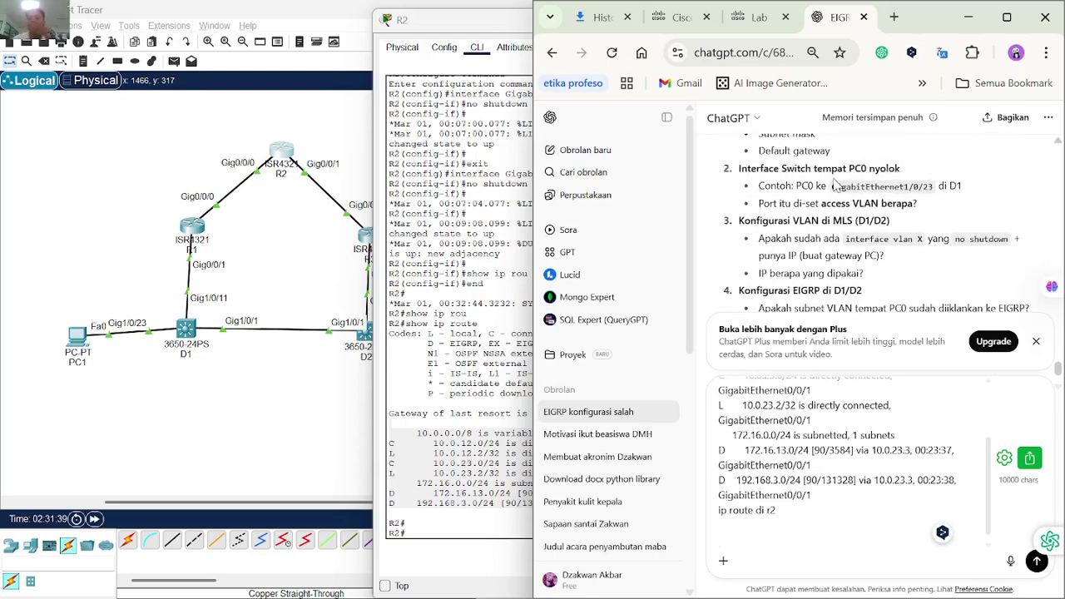
pyautogui.scroll(-1, 835, 179)
pyautogui.scroll(-1, 835, 179)
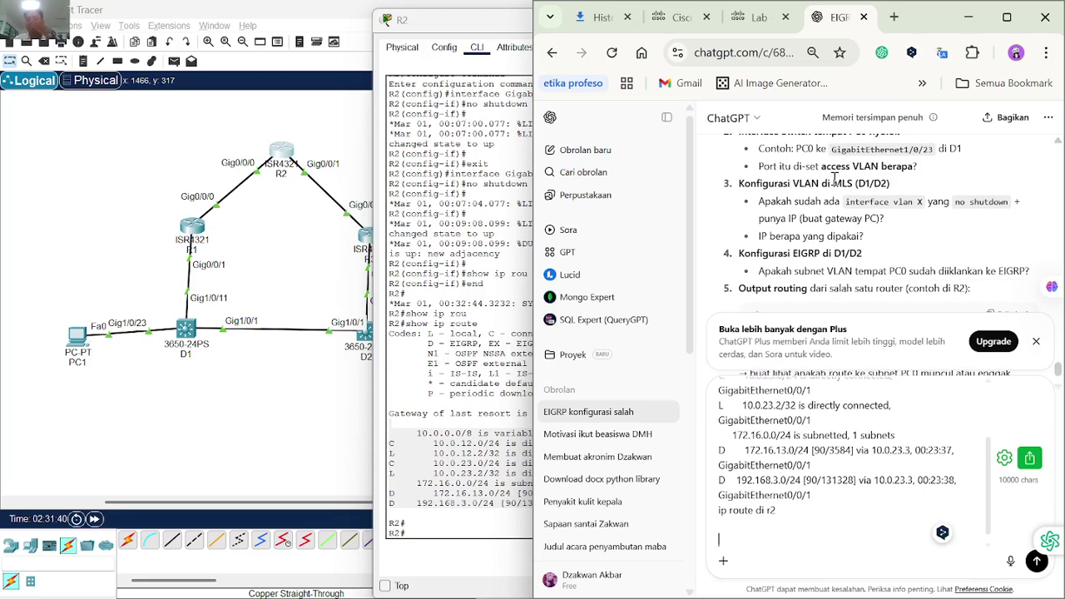
pyautogui.scroll(-1, 835, 179)
pyautogui.scroll(1, 851, 216)
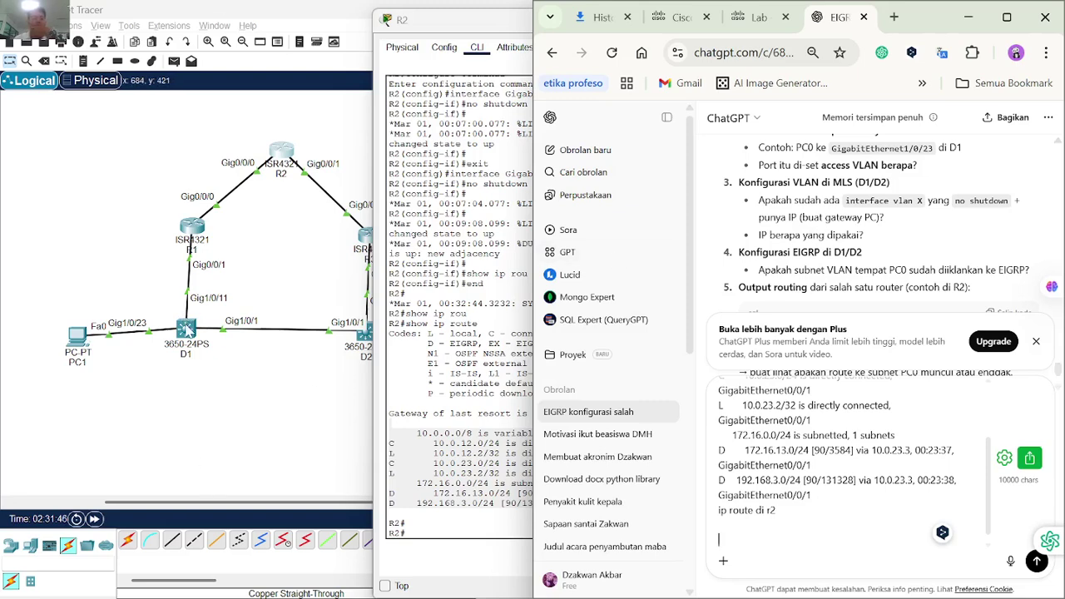
# Switch to Packet Tracer, send a simple PDU from PC1 to R2 and check its status.
pyautogui.click(220, 389)
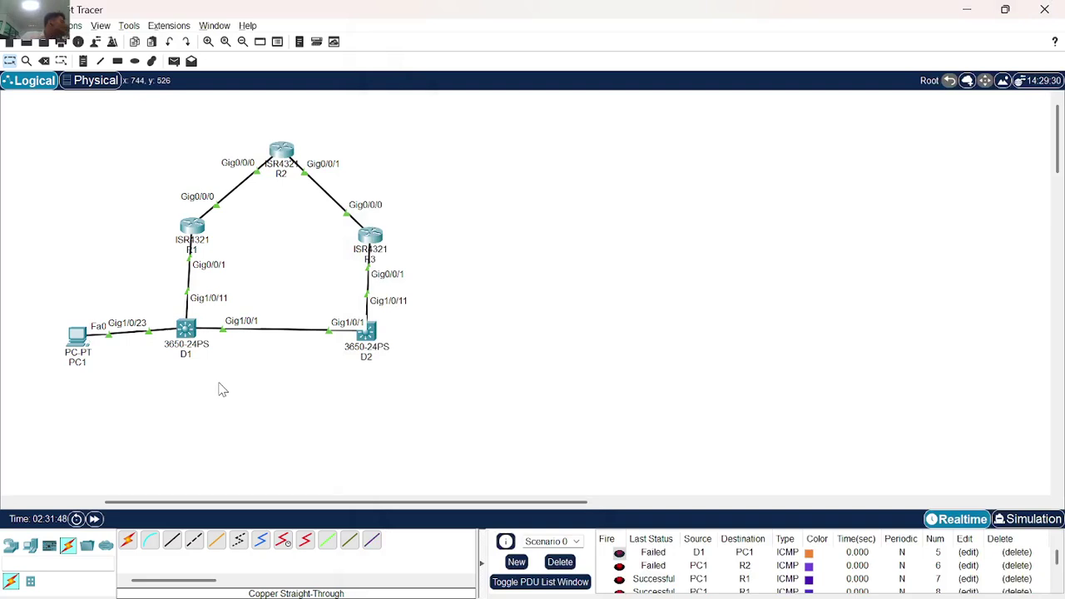
pyautogui.click(174, 61)
pyautogui.click(81, 336)
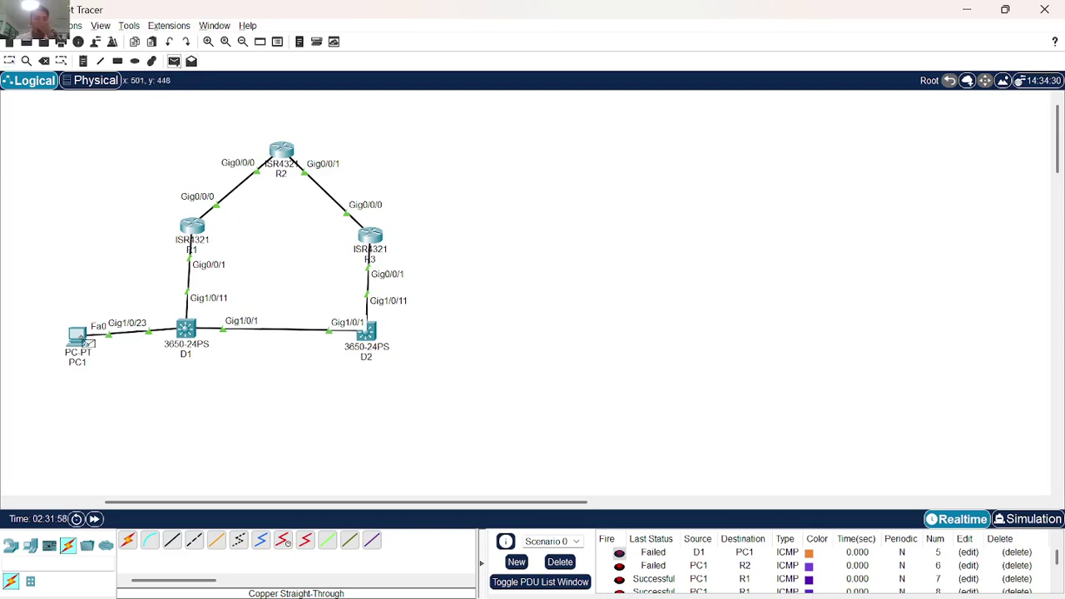
pyautogui.click(289, 155)
pyautogui.scroll(-5, 670, 549)
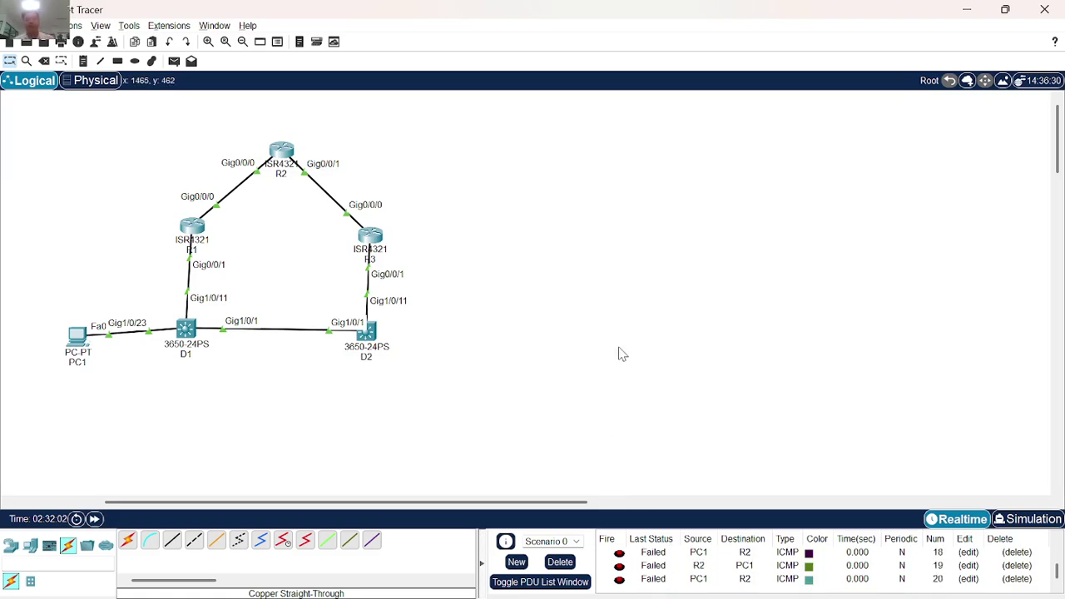
# Switch back to ChatGPT and send the prepared message containing R2's routing table.
pyautogui.hotkey('alt', 'Tab')
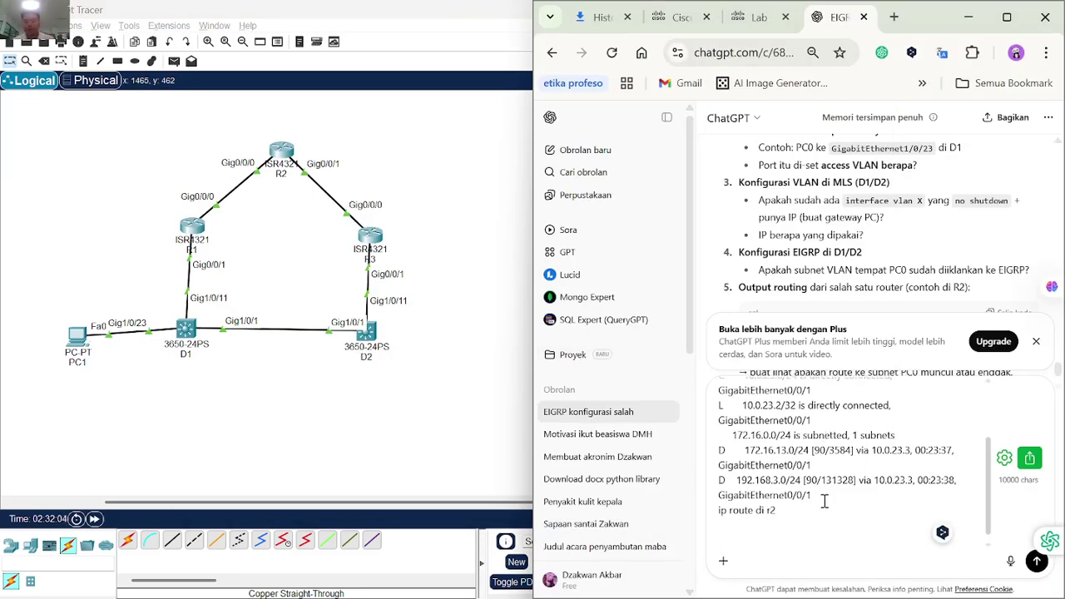
pyautogui.press('Return')
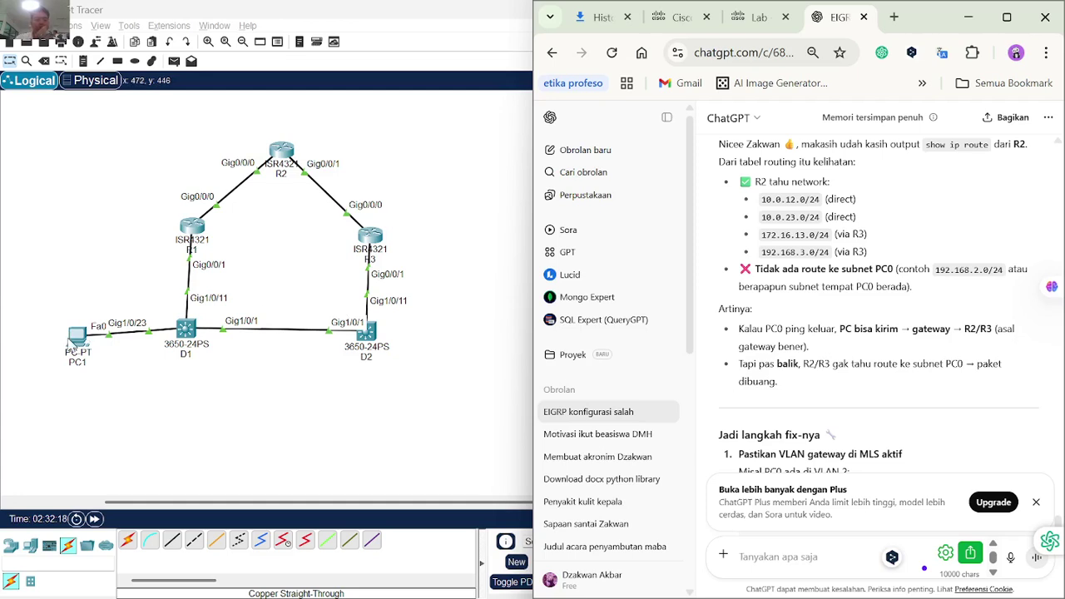
pyautogui.write('untu')
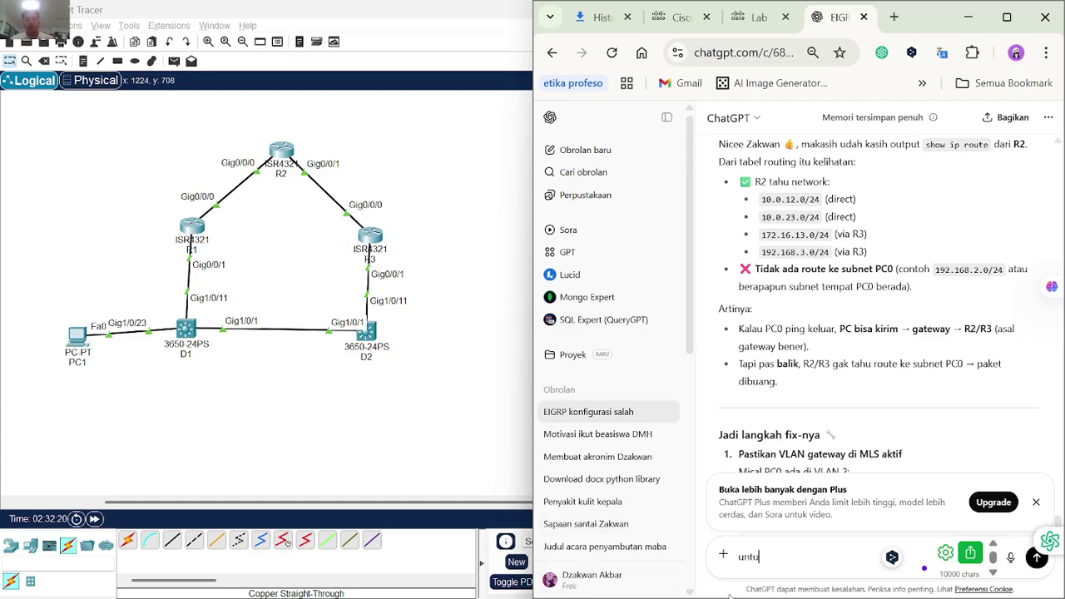
pyautogui.press('BackSpace')
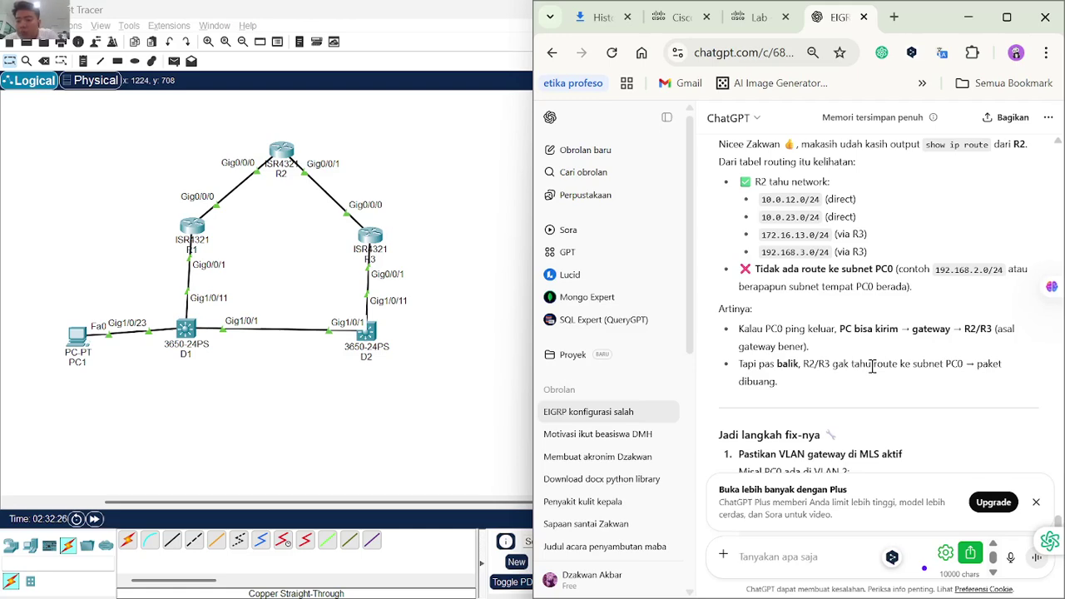
# Read ChatGPT's diagnosis of R2's routes and its suggested fixes for the VLAN gateway and EIGRP advertisement.
pyautogui.scroll(-1, 872, 367)
pyautogui.scroll(-1, 874, 373)
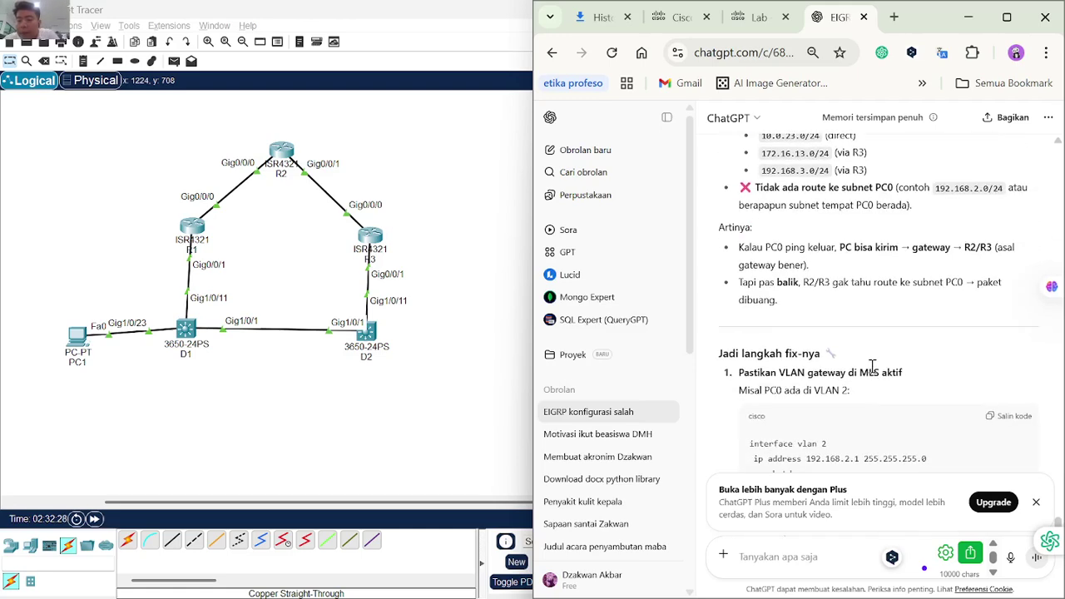
pyautogui.scroll(-1, 872, 367)
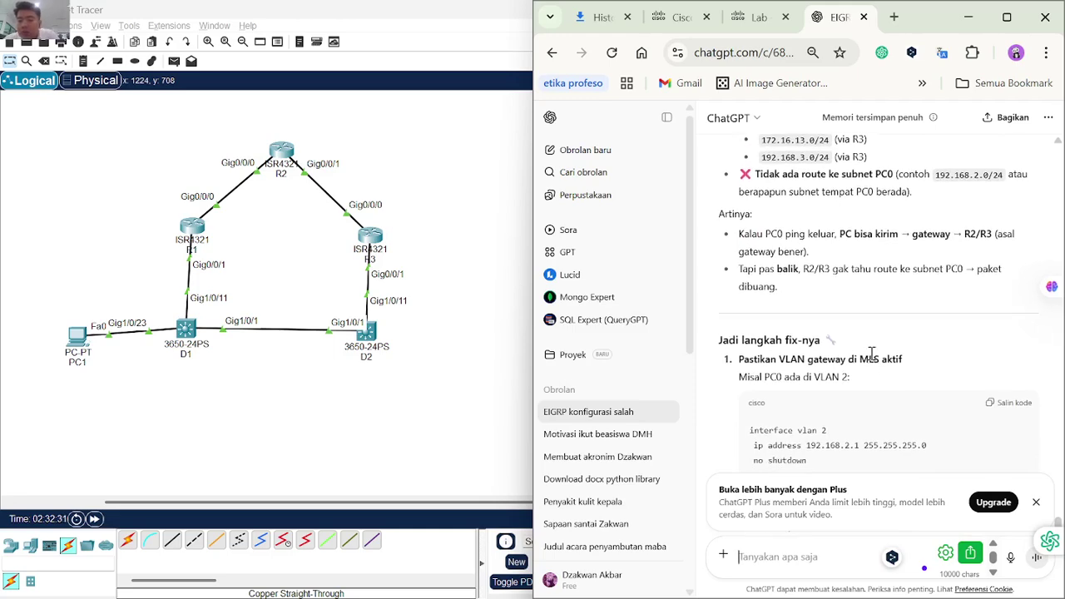
pyautogui.scroll(-1, 873, 356)
pyautogui.scroll(-1, 874, 359)
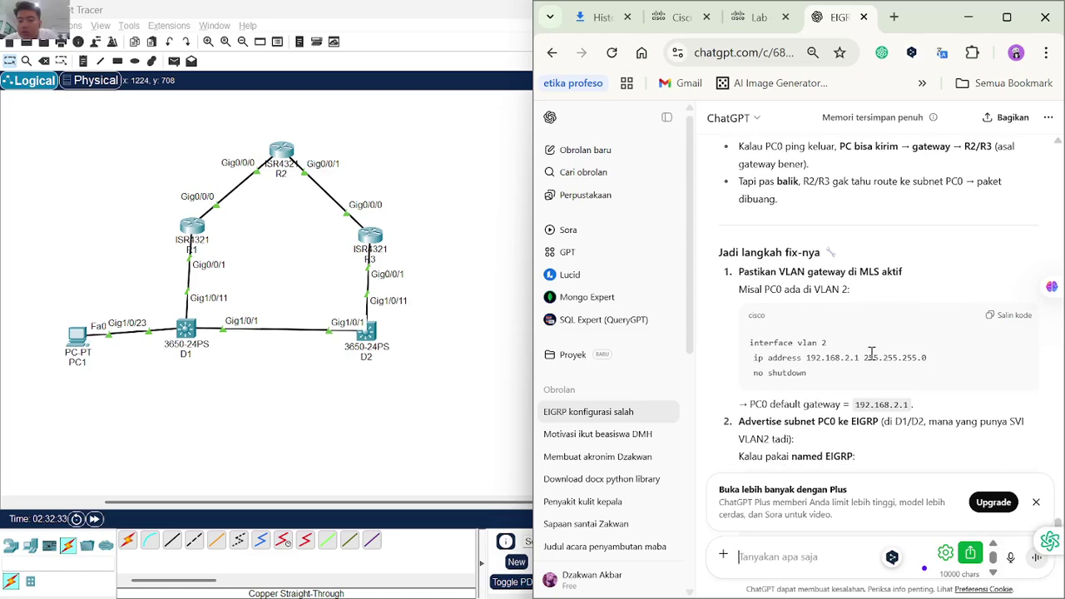
pyautogui.scroll(-1, 872, 353)
pyautogui.scroll(-2, 873, 359)
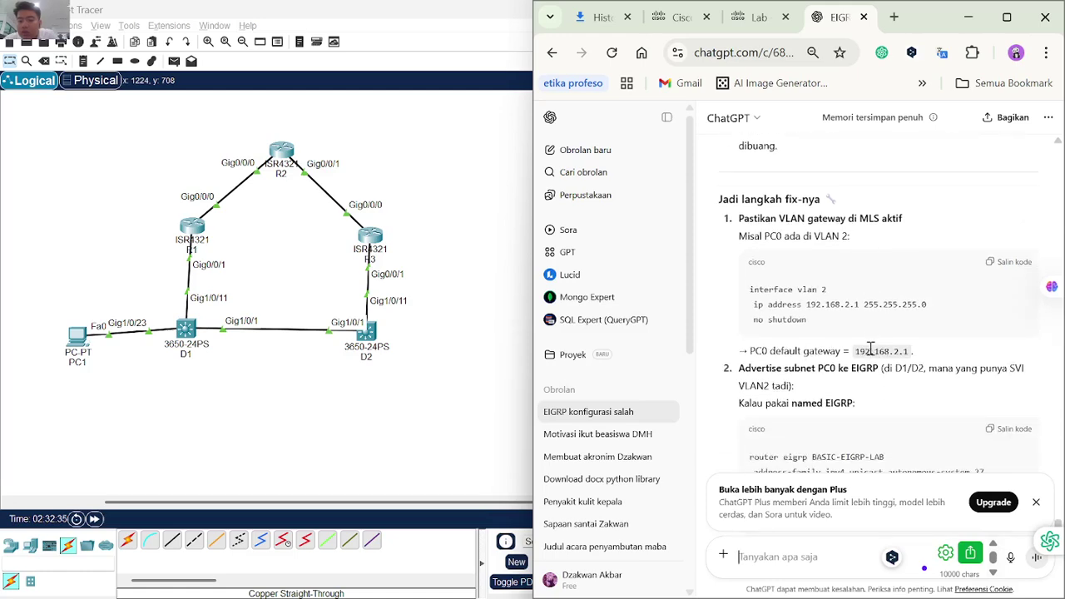
# Open PC1's IP Configuration in place of its command prompt and capture a screenshot of the settings.
pyautogui.click(76, 337)
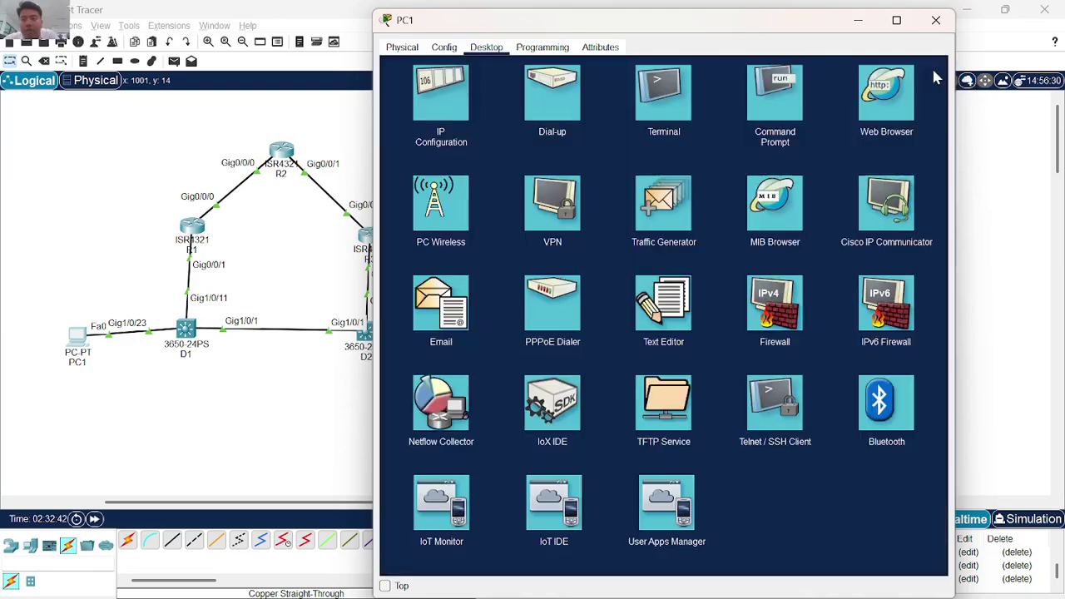
pyautogui.click(933, 68)
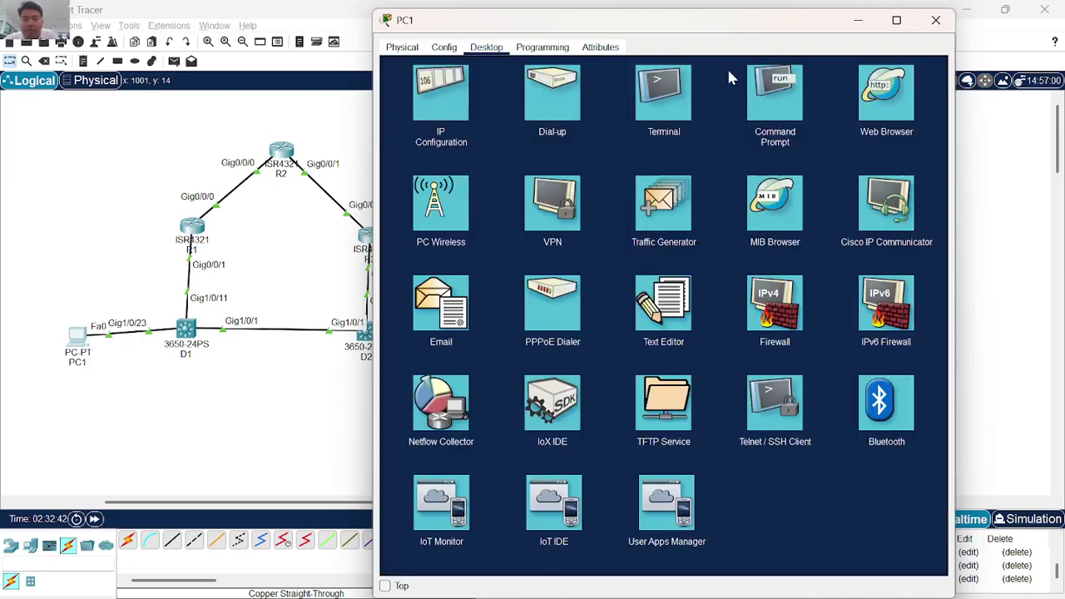
pyautogui.click(447, 102)
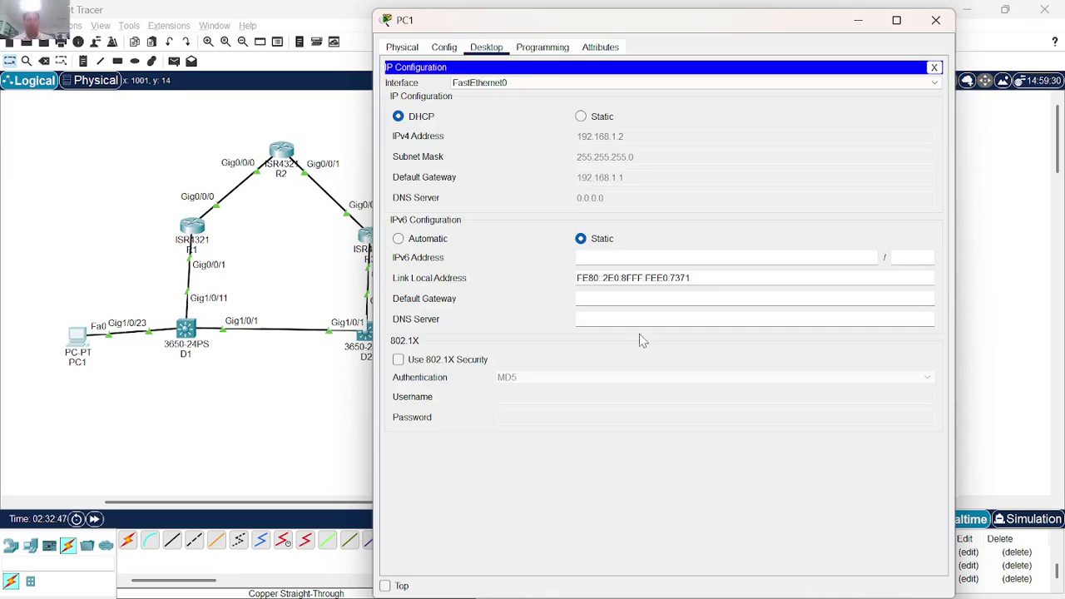
pyautogui.press('shift+super+s')
pyautogui.moveTo(371, 8); pyautogui.dragTo(982, 501)
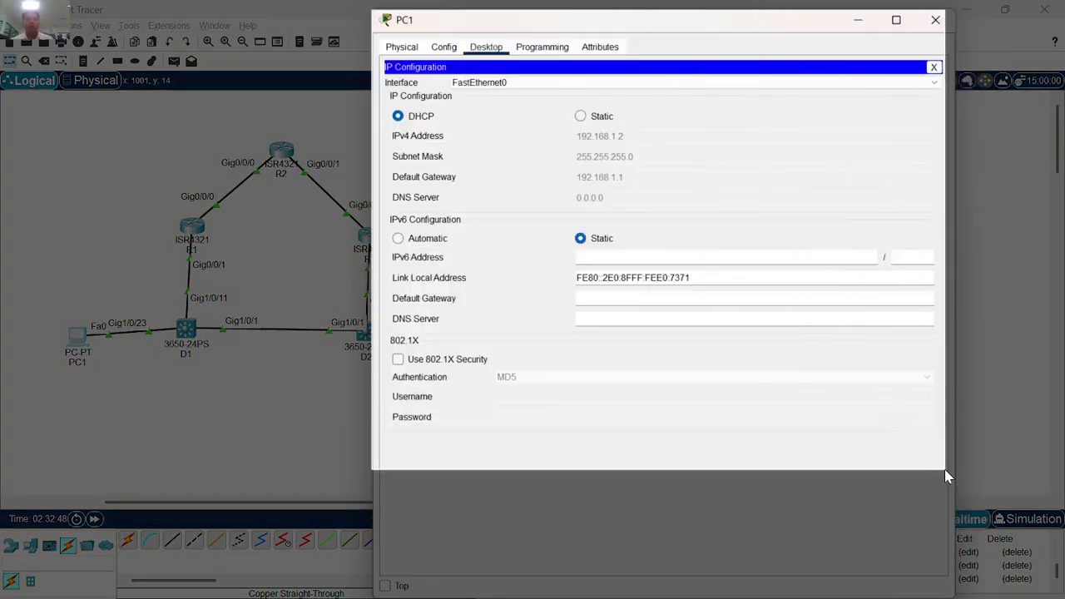
# Send the PC1 IP configuration screenshot to ChatGPT with the text "ip pc 1".
pyautogui.hotkey('alt', 'Tab')
pyautogui.hotkey('alt', 'Tab')
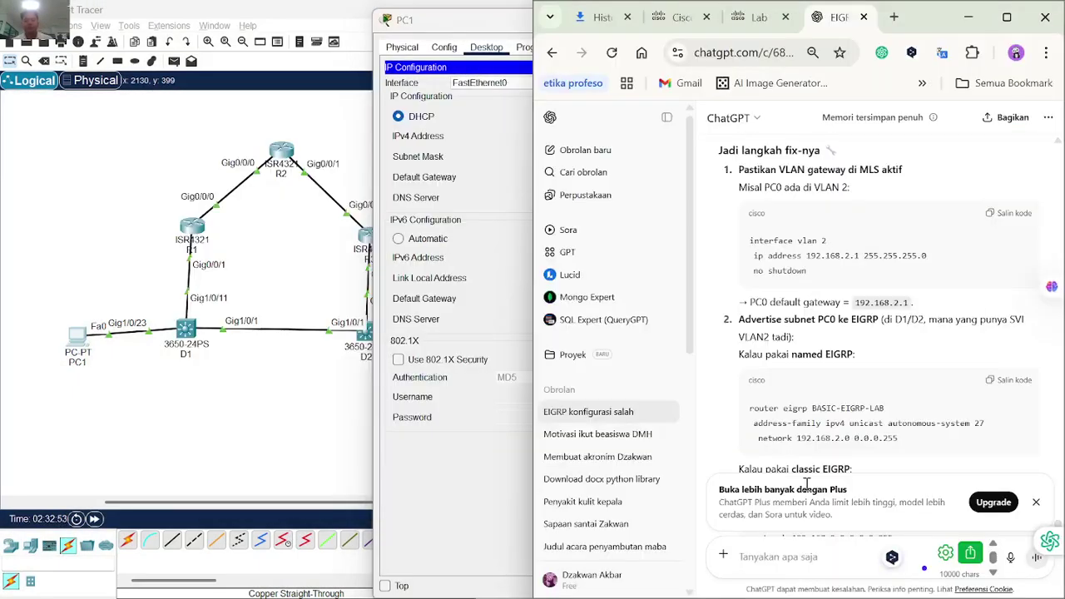
pyautogui.hotkey('ctrl', 'v')
pyautogui.write('ip')
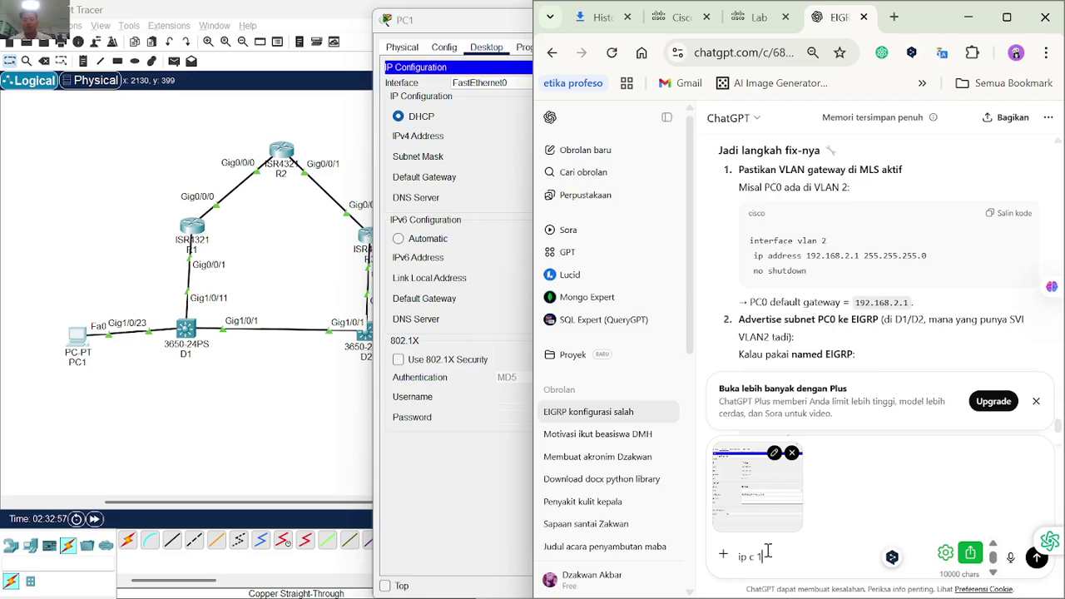
pyautogui.press('Return')
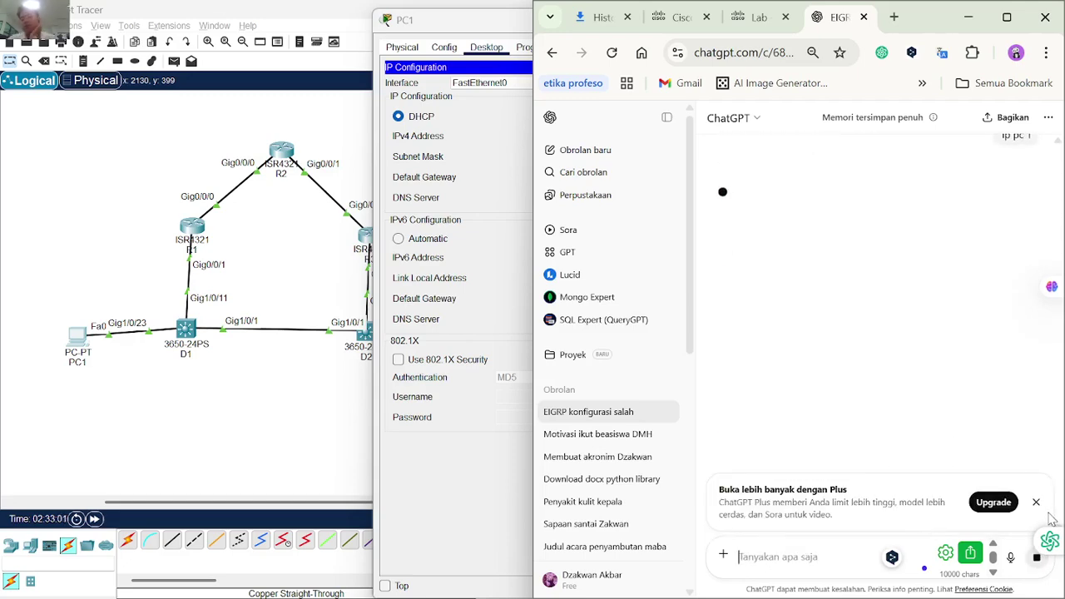
# Dismiss the Plus upgrade notice and read ChatGPT's analysis of PC1's addressing and its proposed EIGRP commands for R1.
pyautogui.click(1036, 502)
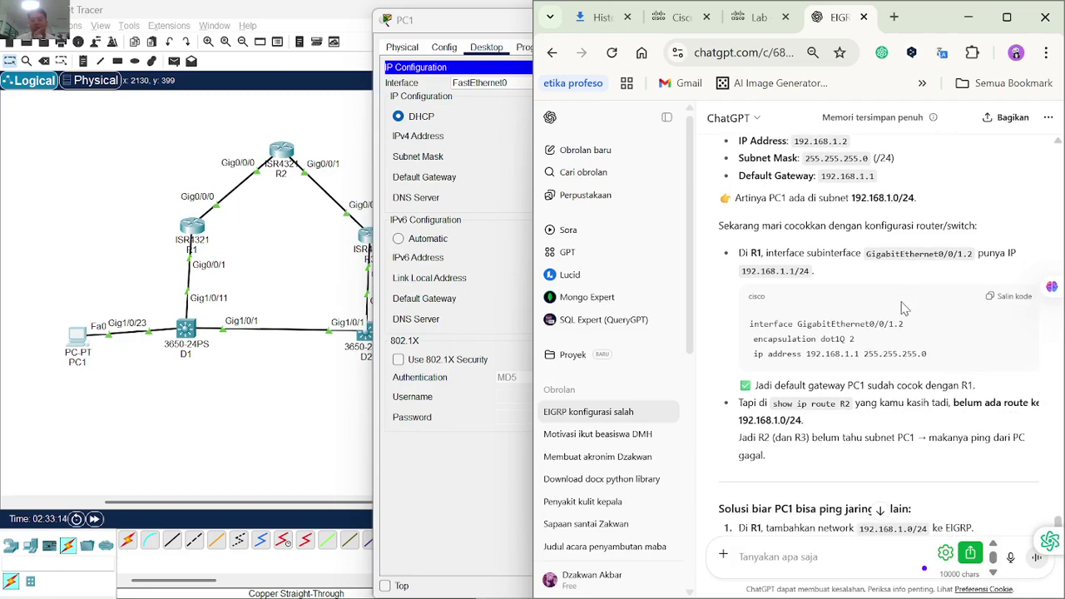
pyautogui.scroll(-1, 905, 309)
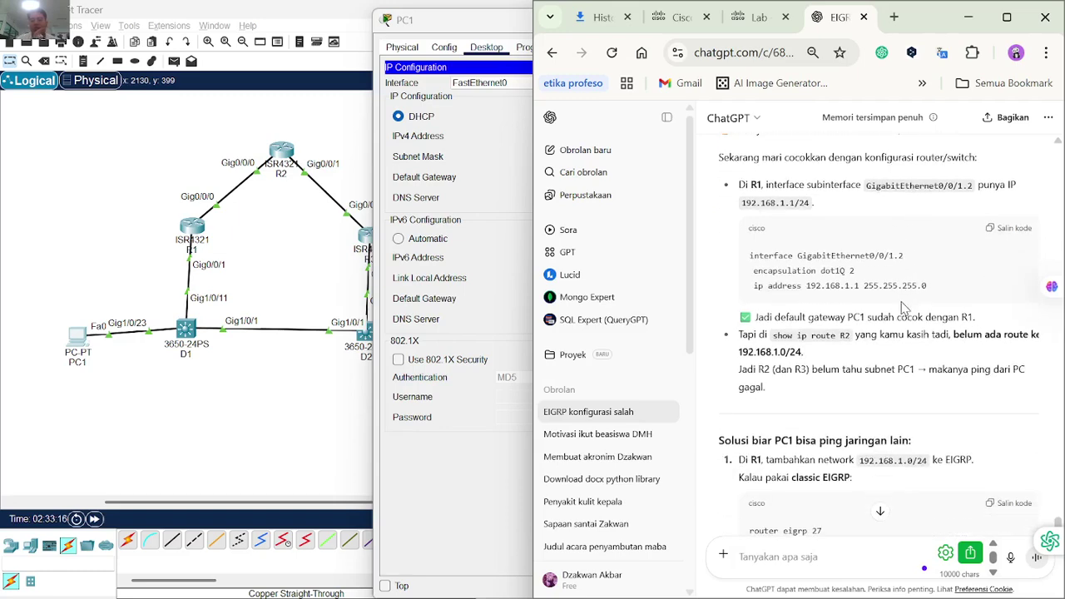
pyautogui.scroll(-1, 894, 357)
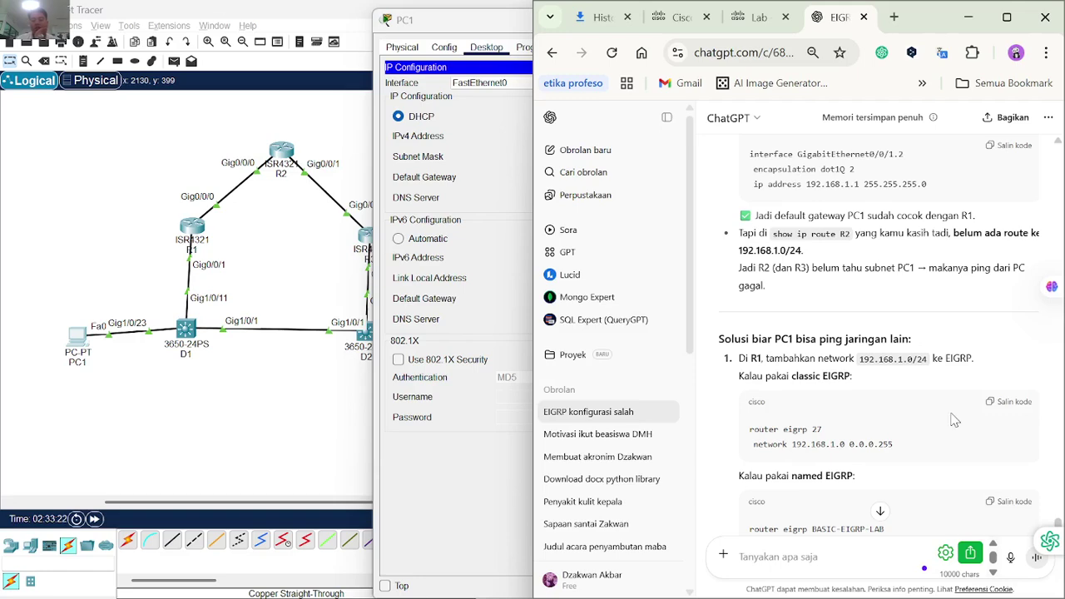
pyautogui.scroll(-1, 957, 416)
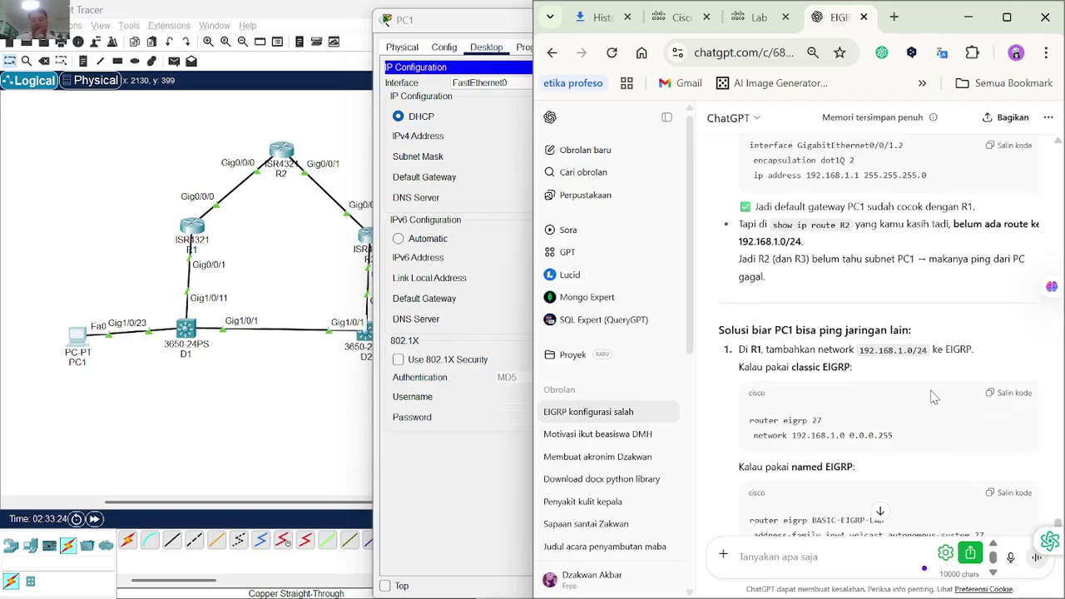
pyautogui.scroll(-1, 894, 376)
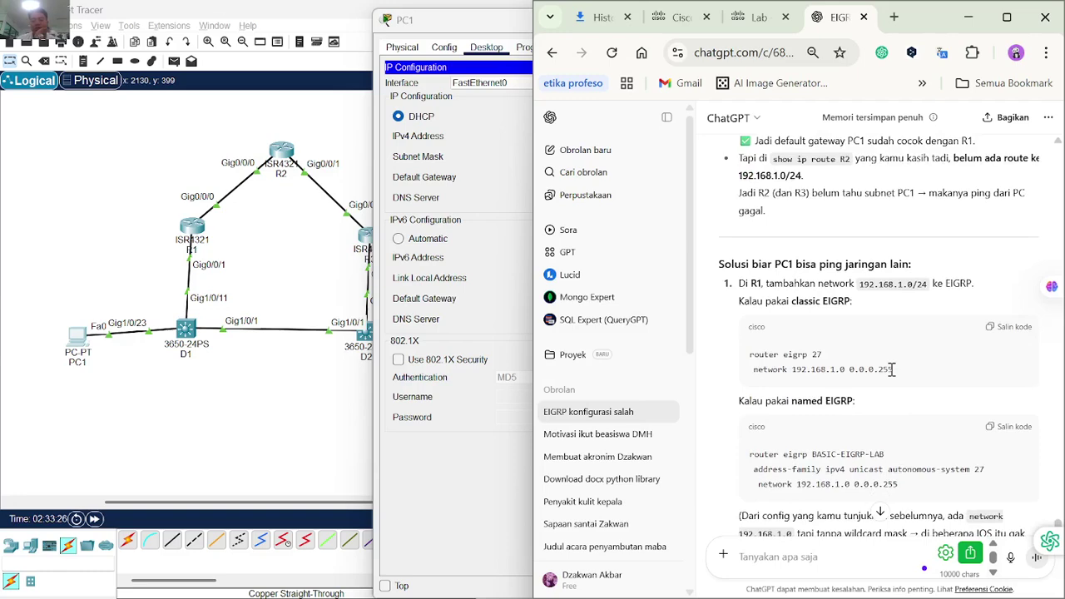
# Review ChatGPT's explanation of the missing 192.168.1.0/24 route and its proposed EIGRP fix for R1 against the topology.
pyautogui.scroll(-1, 891, 369)
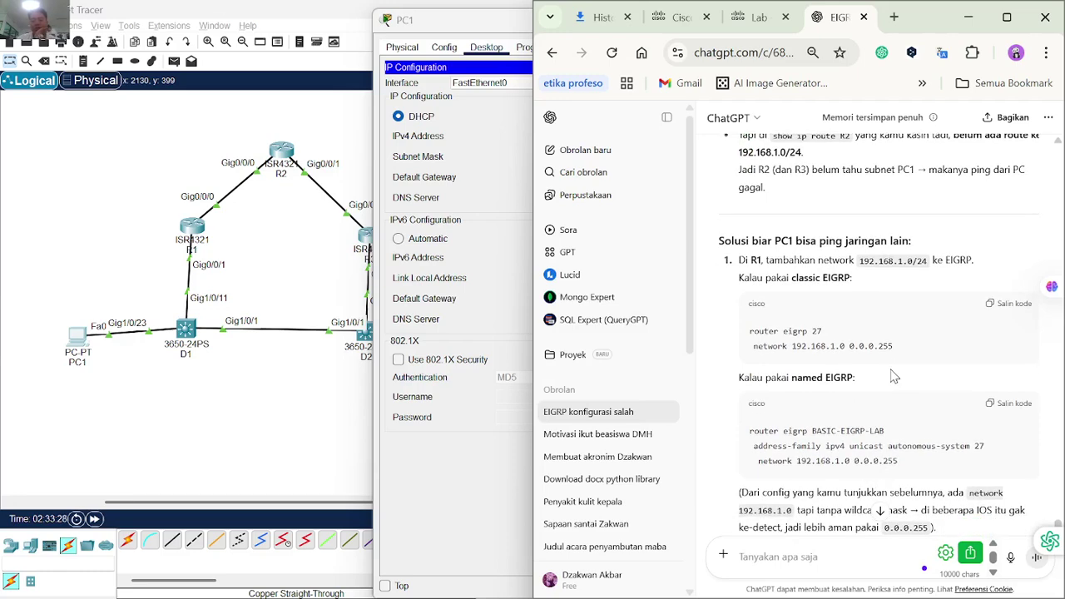
pyautogui.scroll(1, 895, 376)
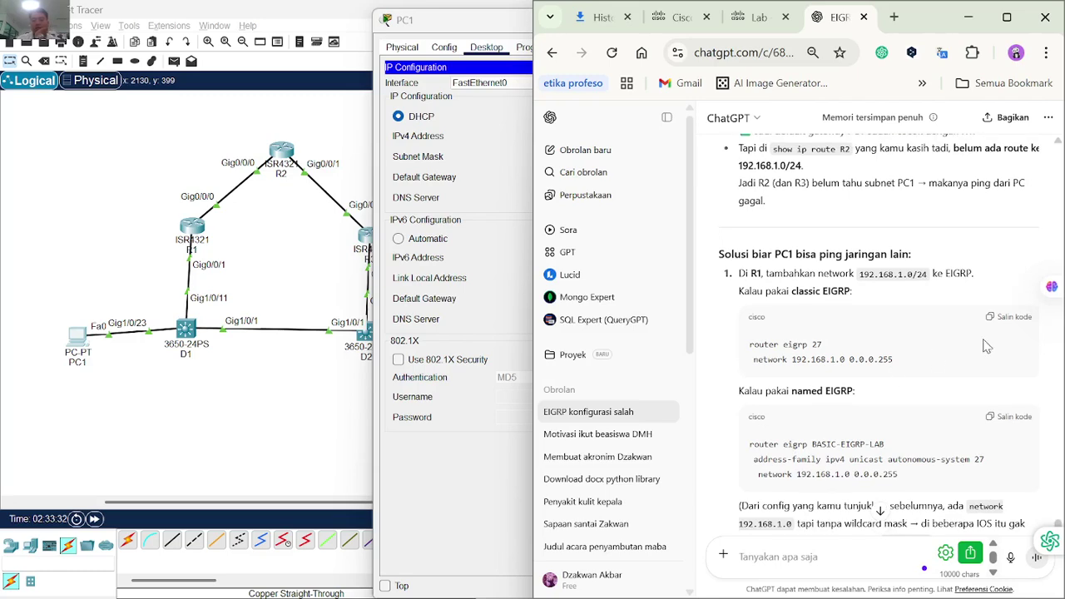
pyautogui.scroll(3, 905, 286)
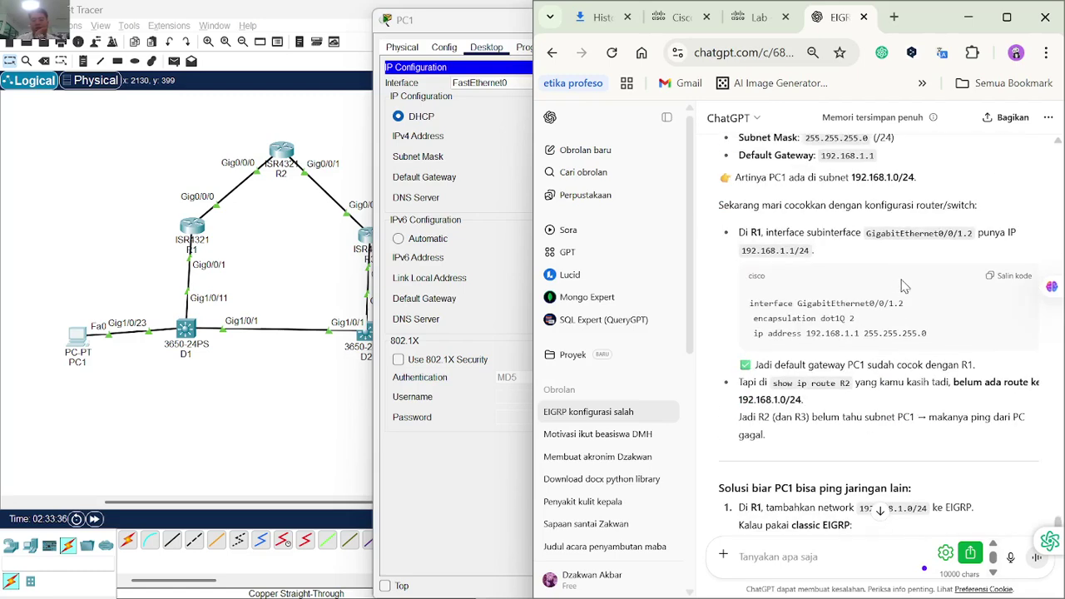
pyautogui.scroll(-3, 905, 286)
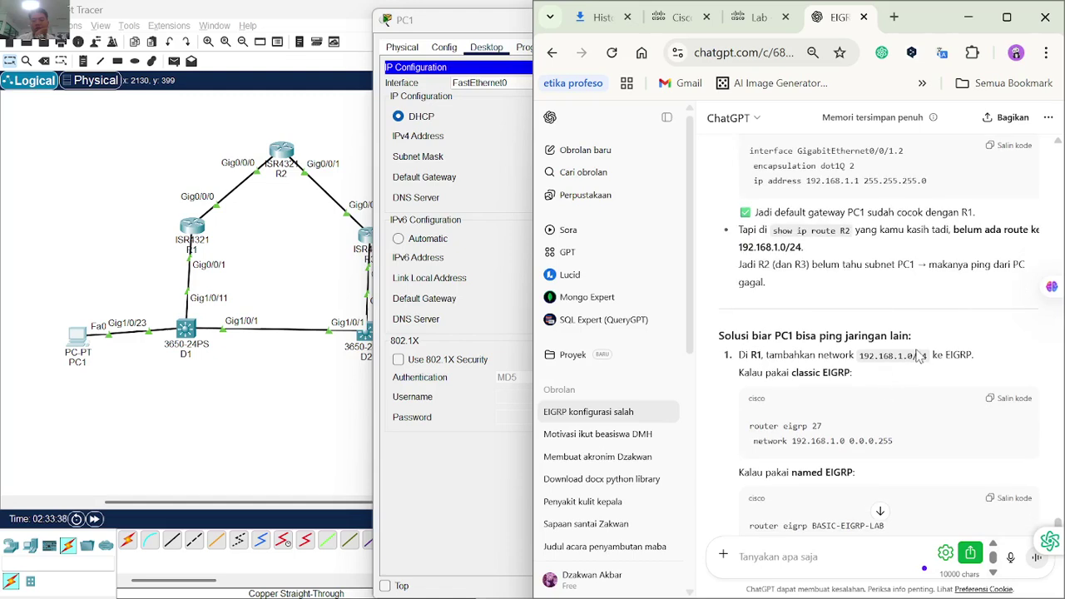
pyautogui.scroll(1, 917, 353)
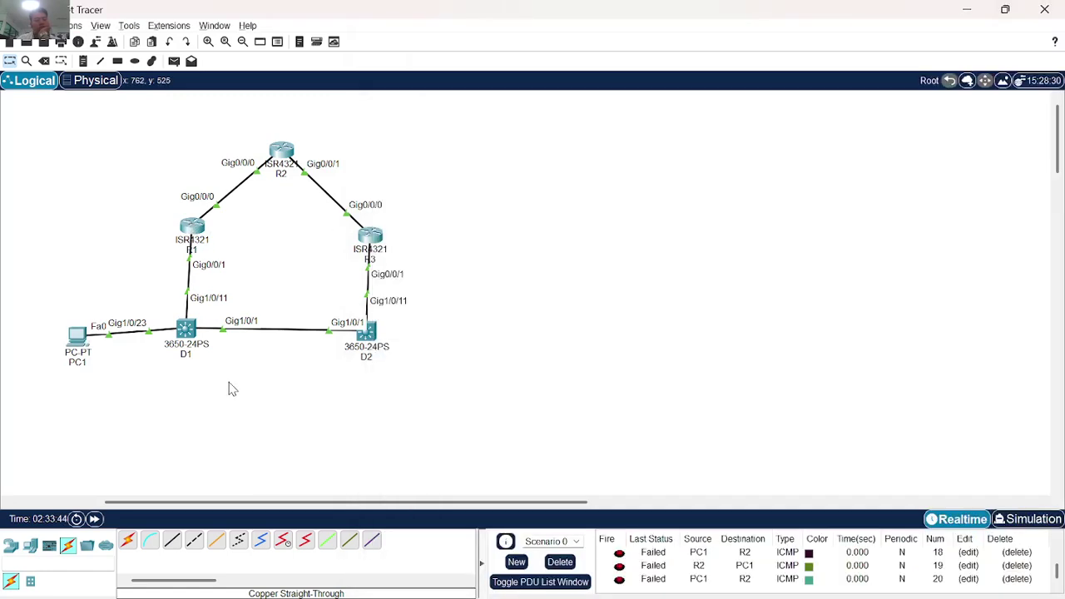
pyautogui.click(233, 384)
pyautogui.moveTo(189, 234)
pyautogui.hotkey('alt', 'Tab')
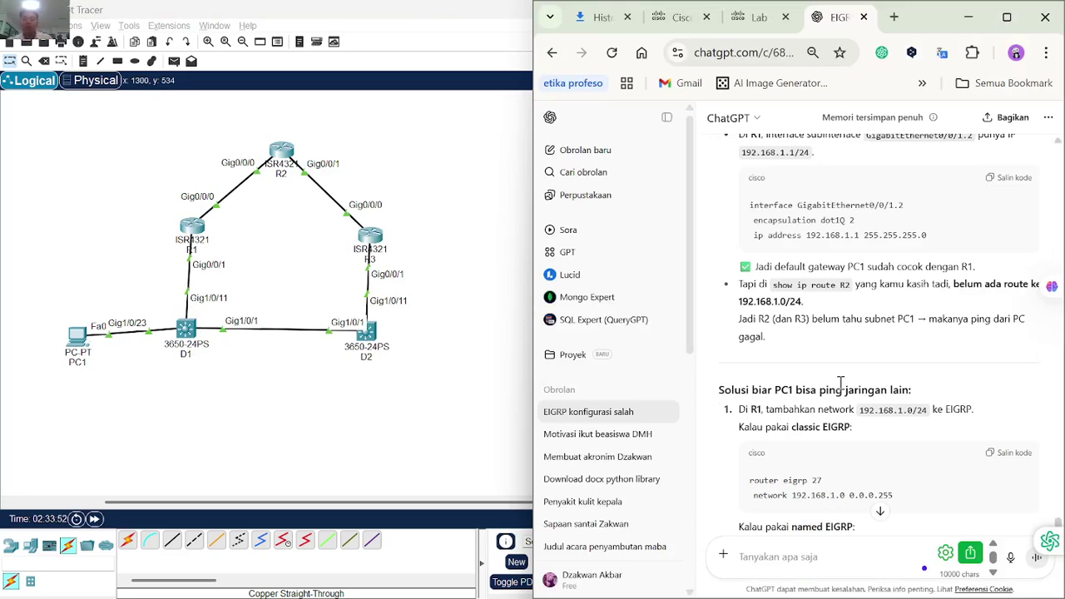
# Copy ChatGPT's classic EIGRP commands for R1 and bring up R1's command line in Packet Tracer.
pyautogui.scroll(-2, 840, 383)
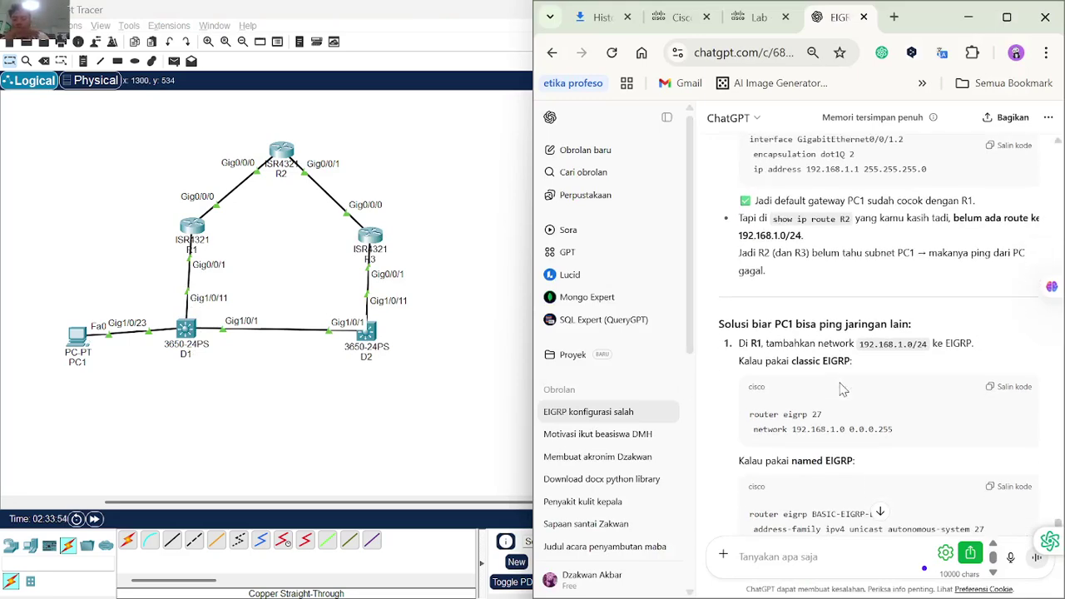
pyautogui.scroll(-2, 841, 388)
pyautogui.click(1004, 313)
pyautogui.click(190, 235)
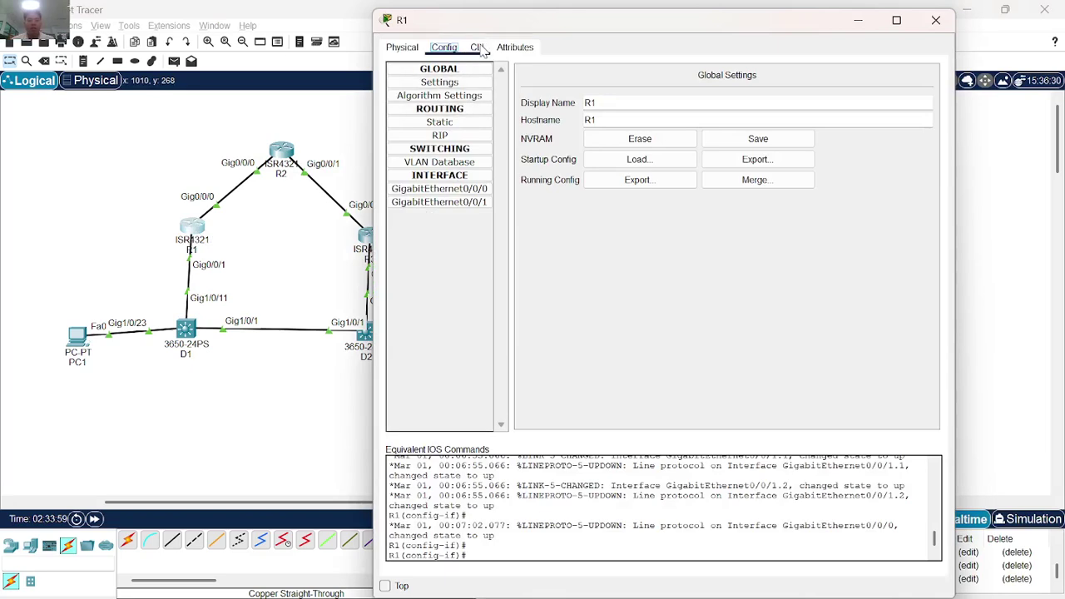
pyautogui.click(477, 48)
pyautogui.press('Return')
pyautogui.press('Return')
pyautogui.press('Return')
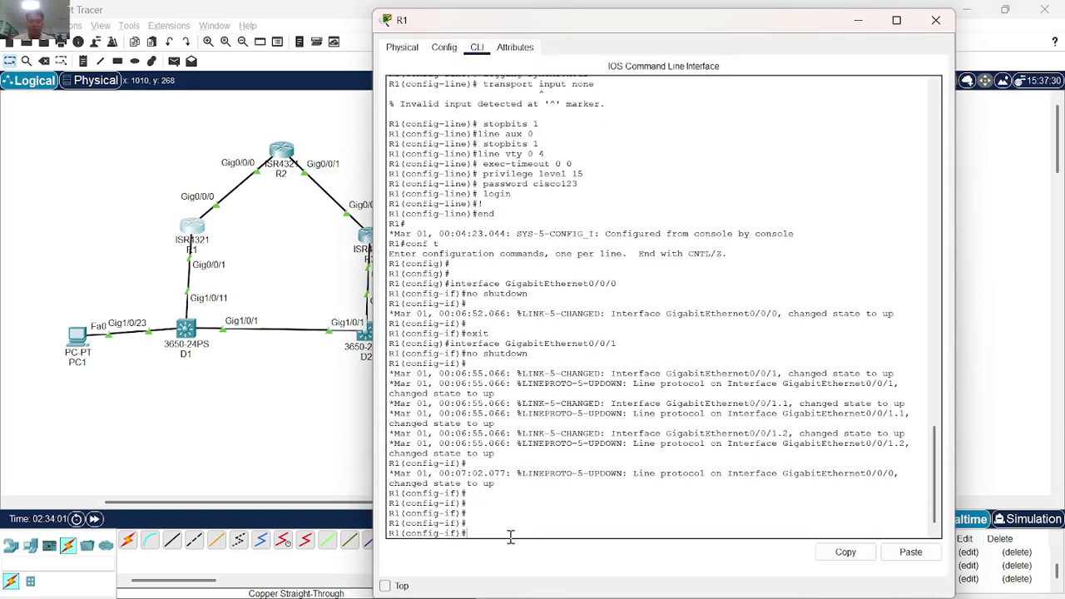
# Leave interface configuration on R1 and paste "router eigrp 27" with "network 192.168.1.0 0.0.0.255".
pyautogui.rightClick(512, 540)
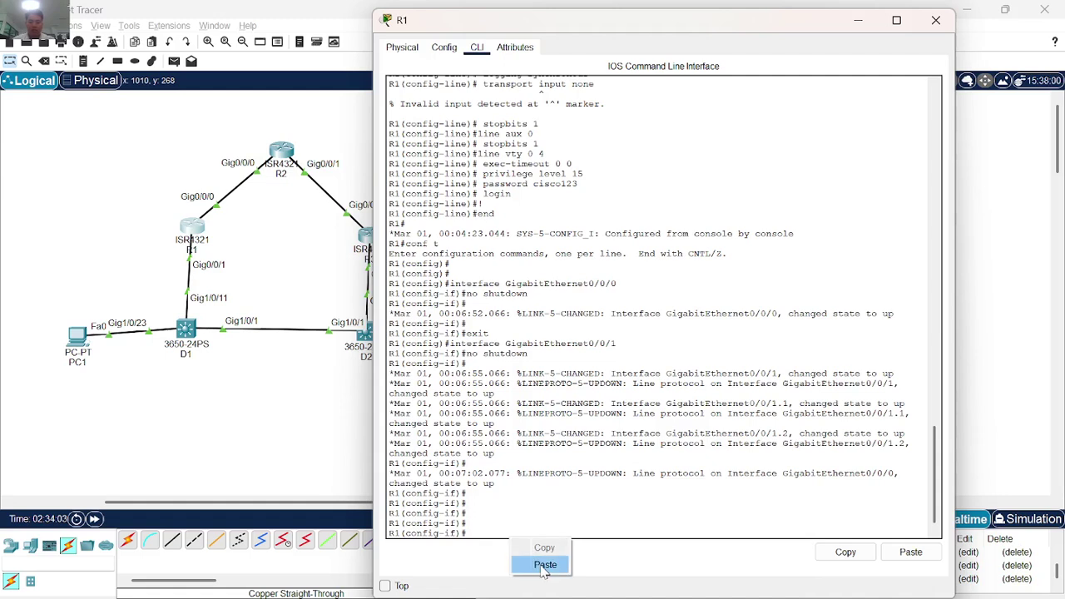
pyautogui.click(490, 528)
pyautogui.press('Up')
pyautogui.press('Down')
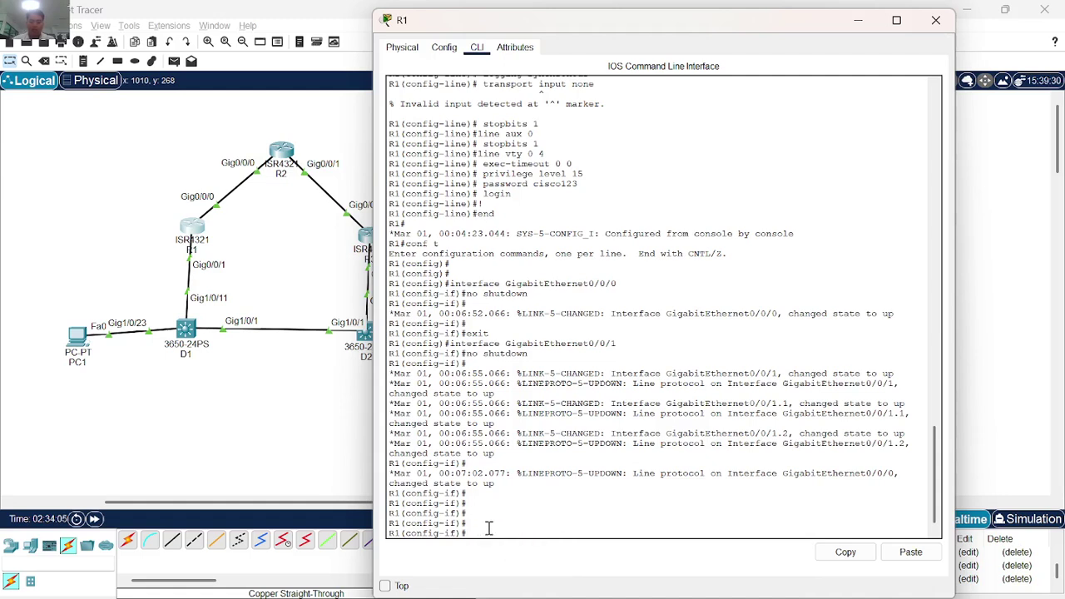
pyautogui.write('ex')
pyautogui.press('Return')
pyautogui.rightClick(490, 531)
pyautogui.click(523, 558)
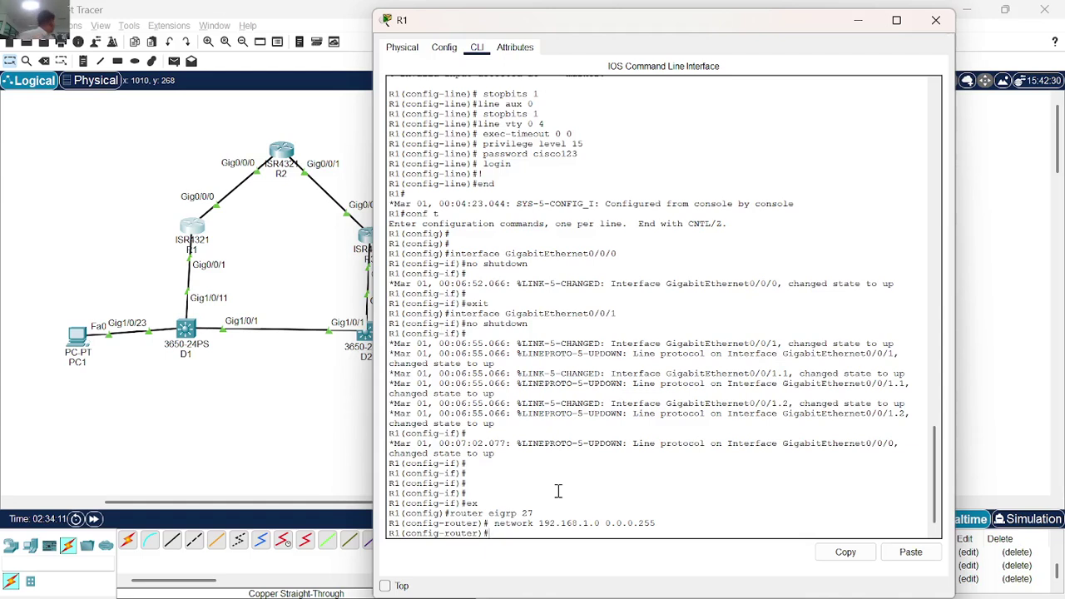
# Return to the topology, send a simple PDU from PC1 to R2, and fire it once more.
pyautogui.click(245, 414)
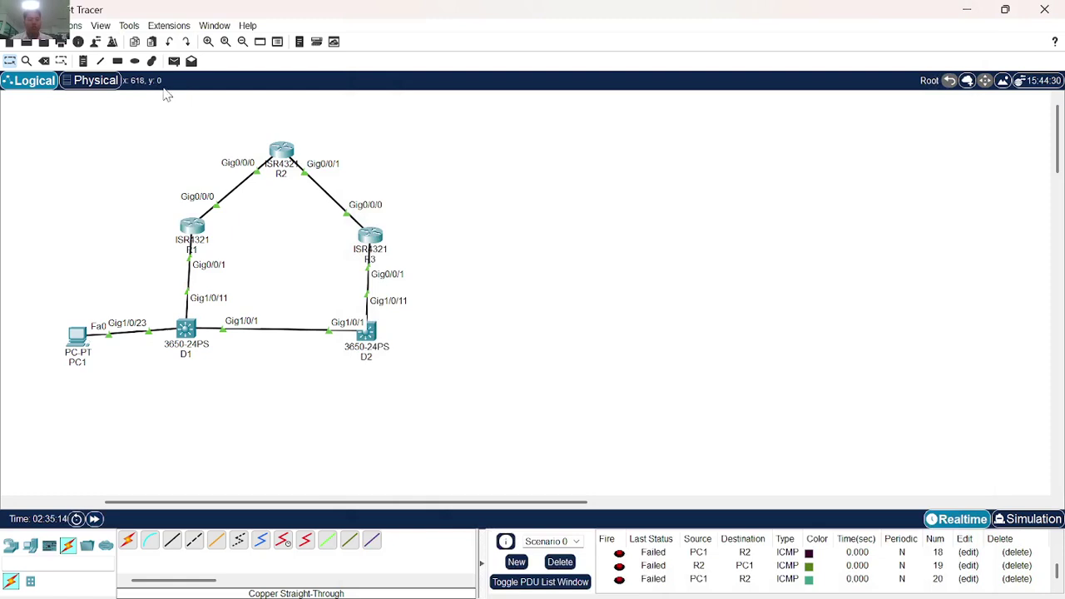
pyautogui.click(174, 61)
pyautogui.click(77, 337)
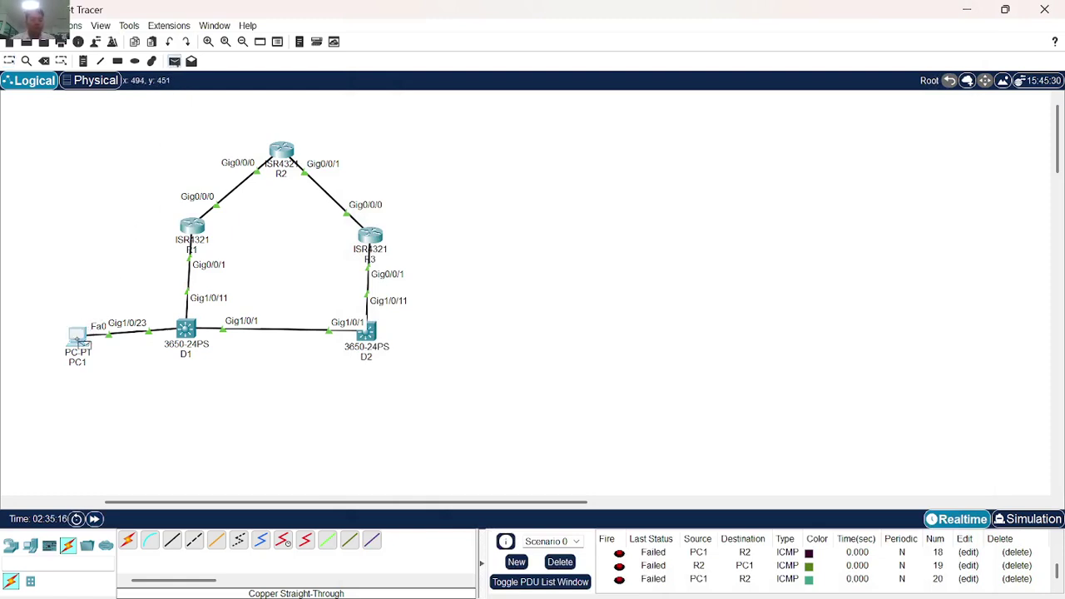
pyautogui.click(283, 151)
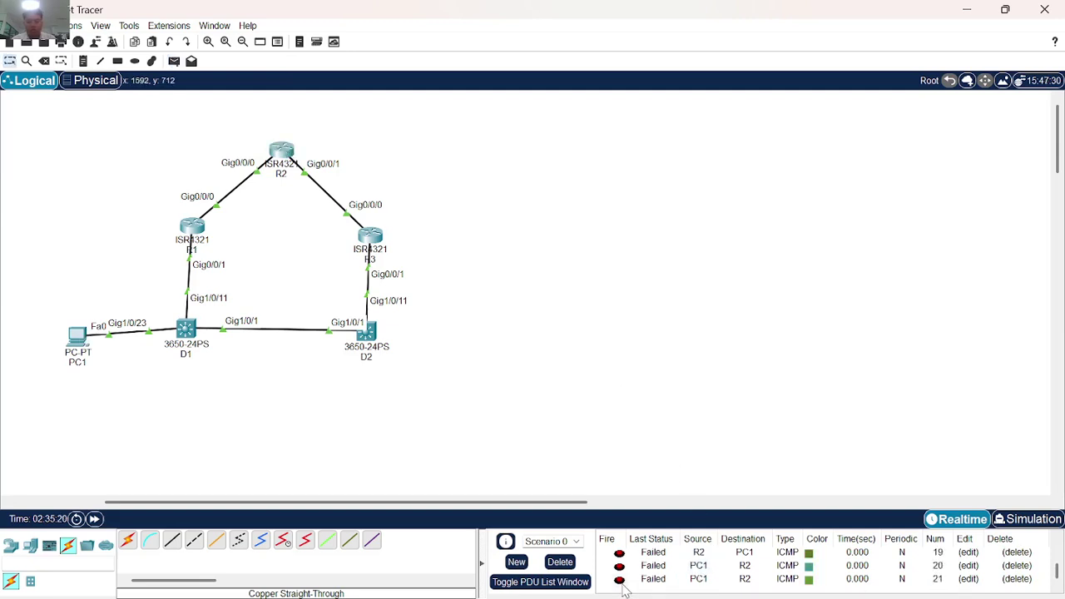
pyautogui.click(620, 581)
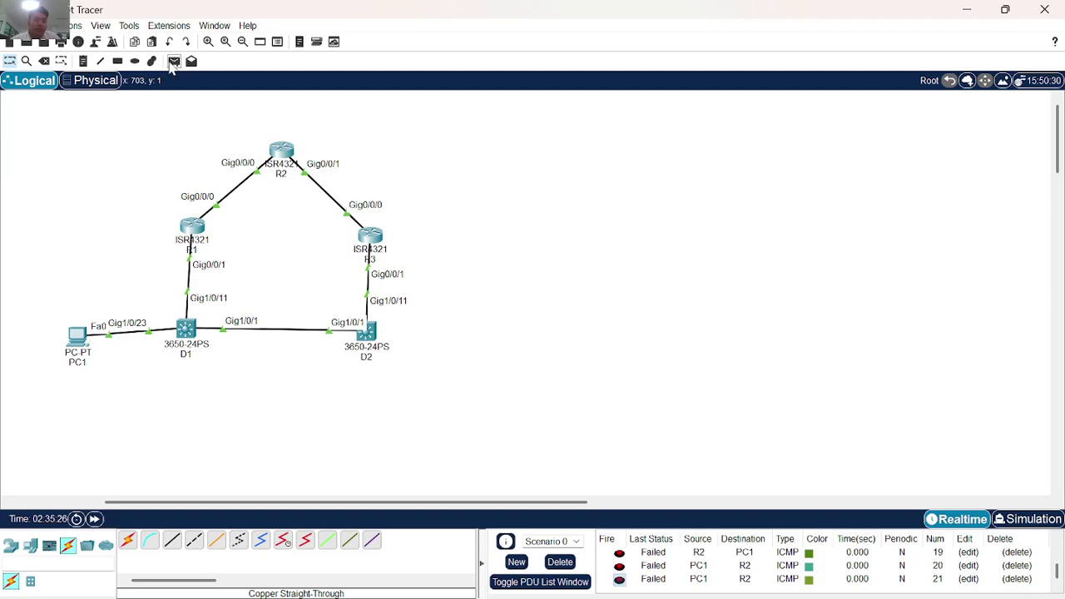
# Send a simple PDU from R1 to R2 and check its entry in the PDU list.
pyautogui.click(186, 225)
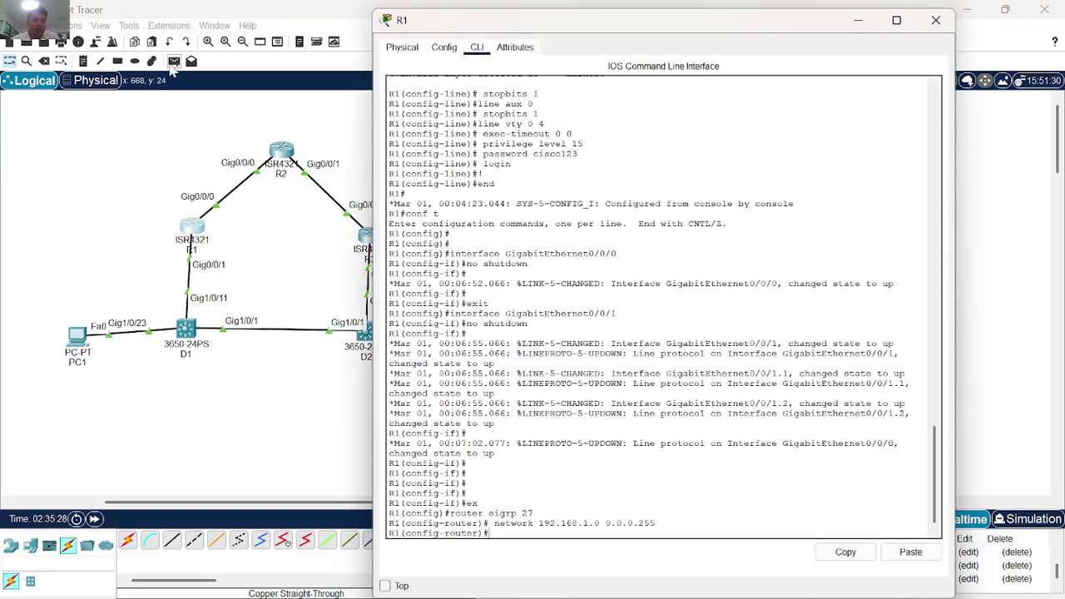
pyautogui.click(174, 60)
pyautogui.click(193, 224)
pyautogui.click(281, 151)
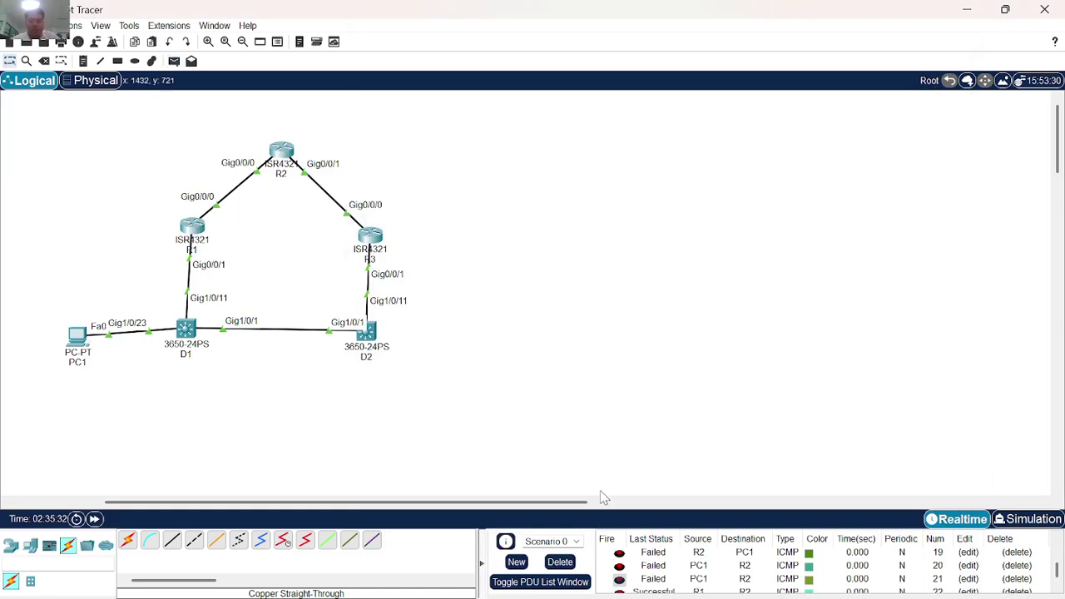
pyautogui.scroll(-3, 604, 498)
pyautogui.scroll(3, 295, 186)
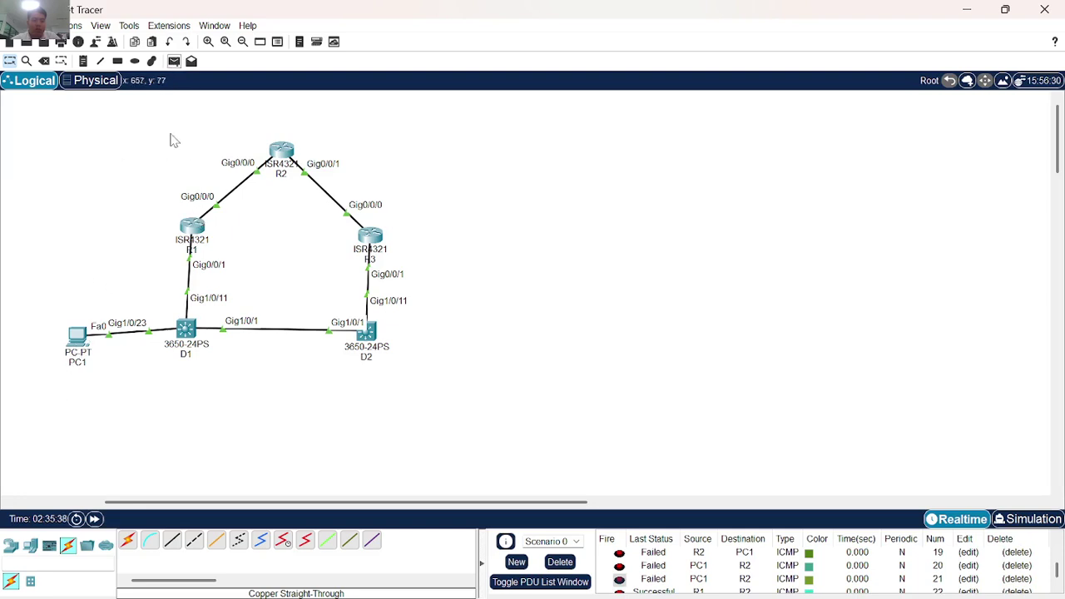
# Send a simple PDU from R1 to PC1 and check its status.
pyautogui.click(174, 62)
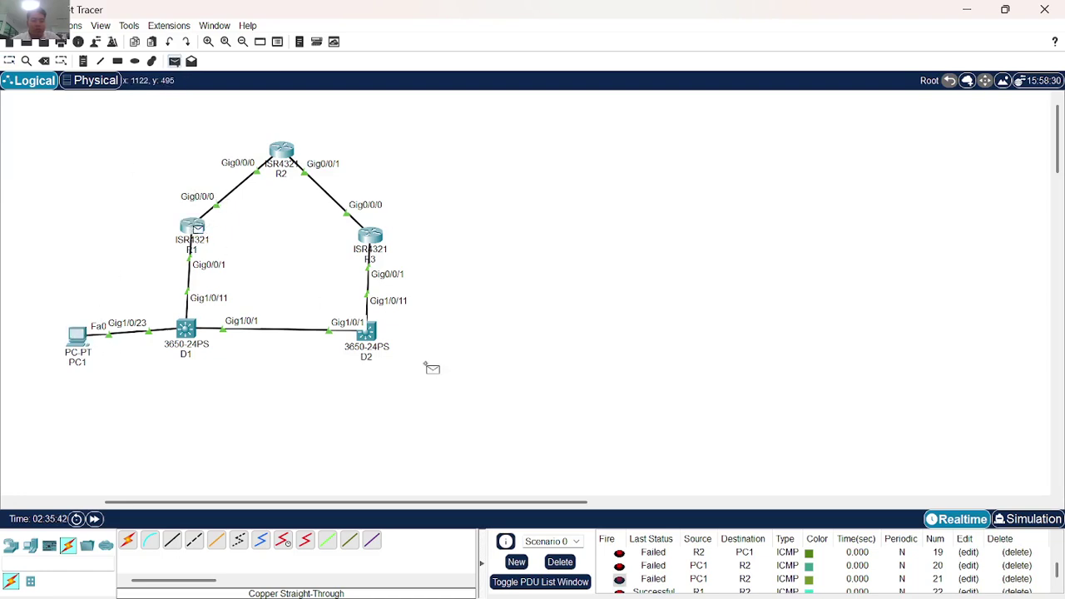
pyautogui.click(77, 334)
pyautogui.scroll(-1, 682, 562)
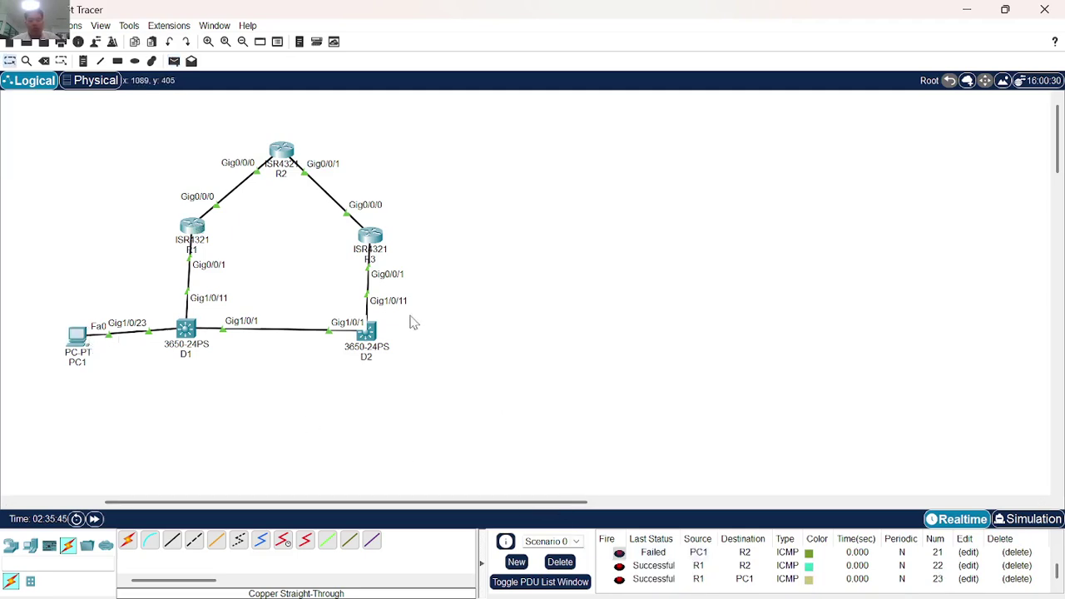
# Send another simple PDU from PC1 to R2 and check its status.
pyautogui.click(174, 60)
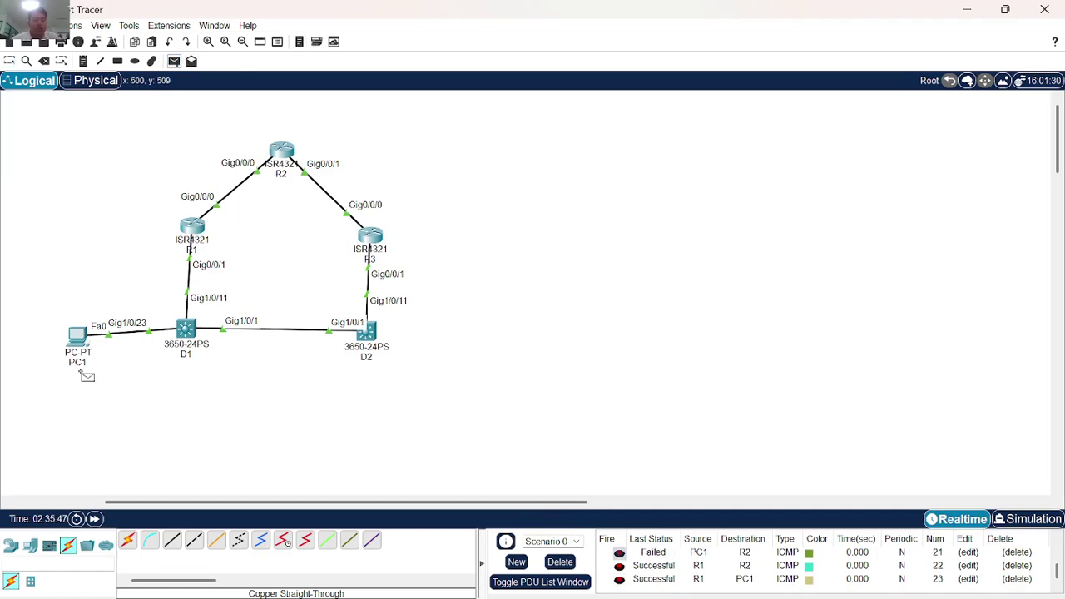
pyautogui.click(79, 336)
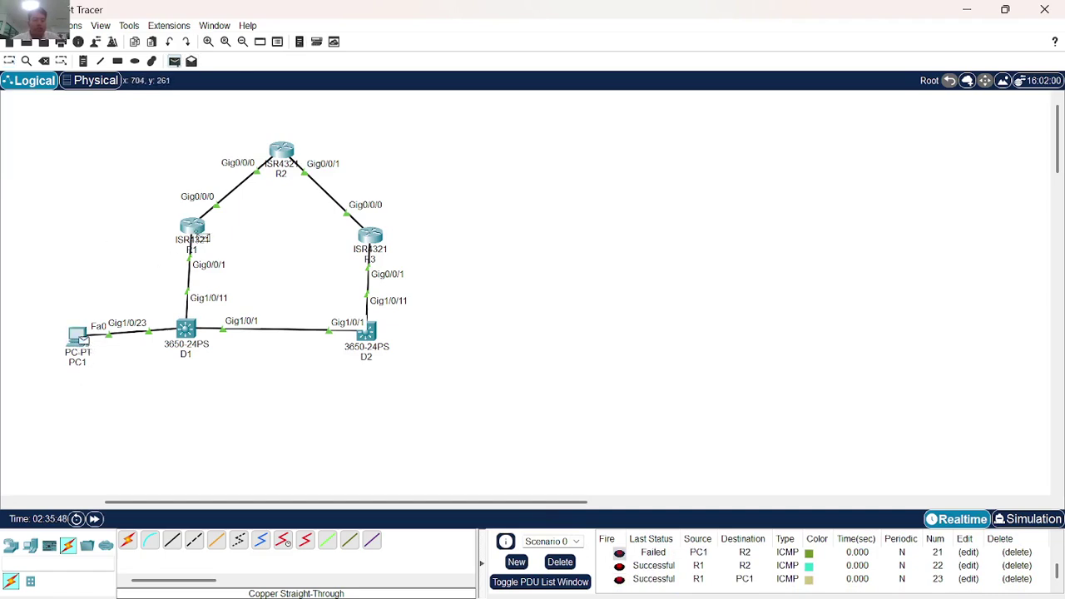
pyautogui.click(285, 157)
pyautogui.click(638, 504)
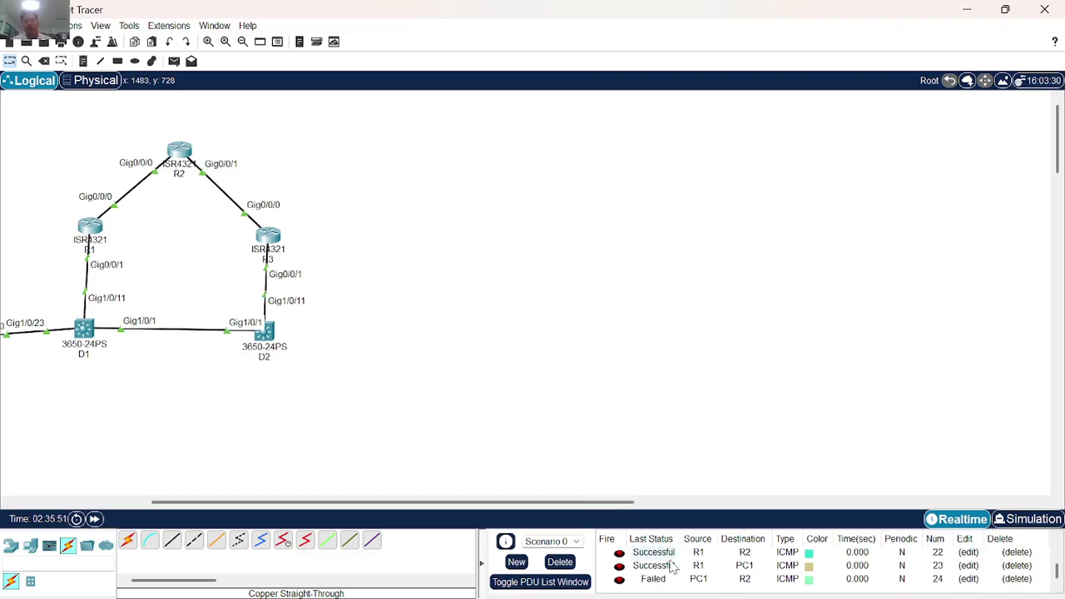
# Read ChatGPT's remaining verification steps and display R2's routing table with "sho ip route".
pyautogui.hotkey('alt', 'Tab')
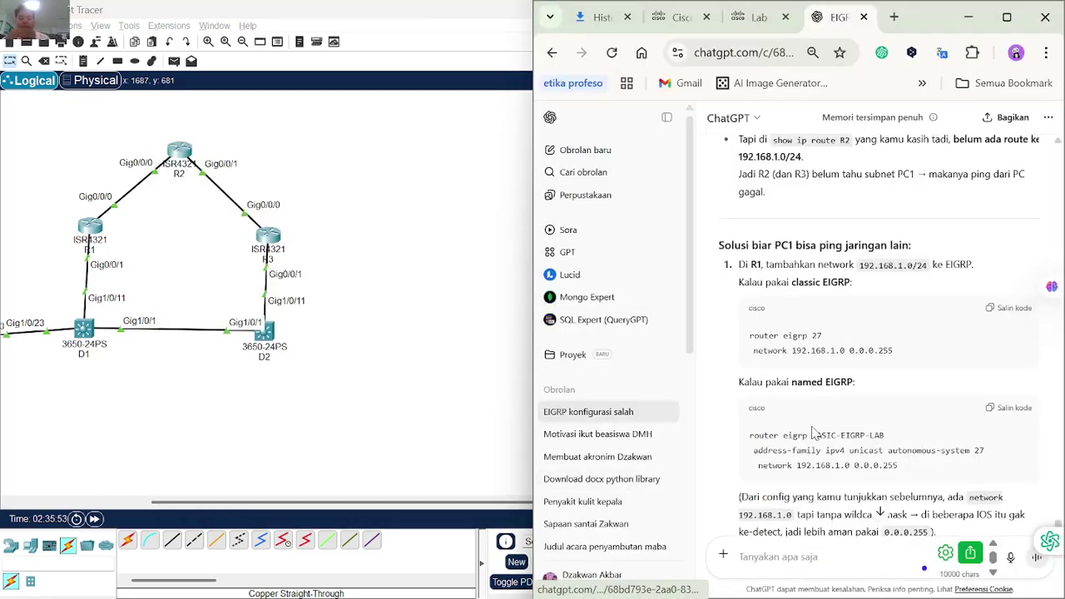
pyautogui.scroll(-5, 814, 431)
pyautogui.scroll(-3, 814, 431)
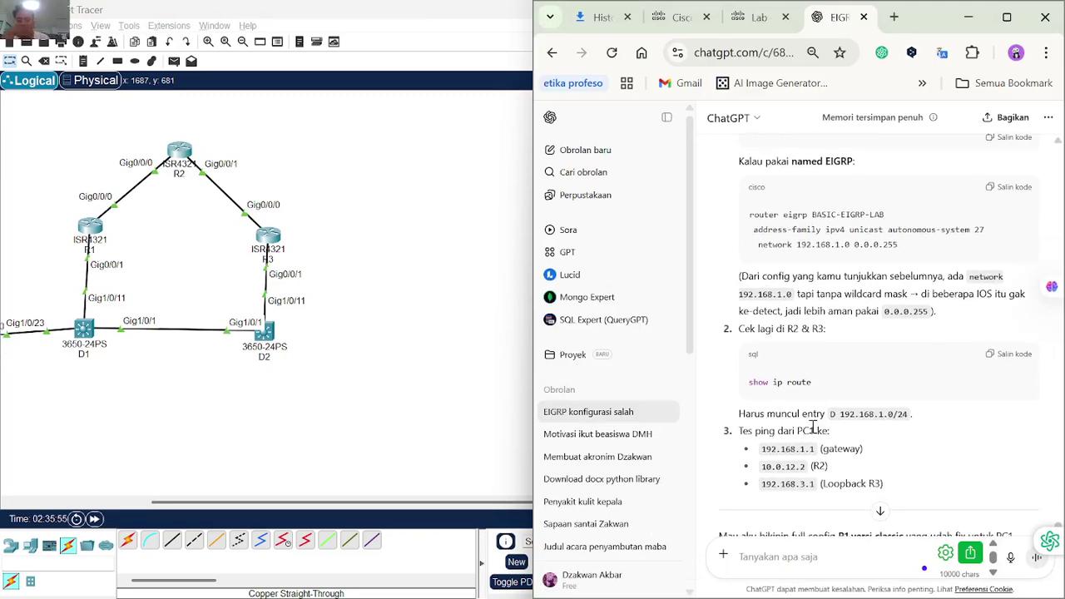
pyautogui.scroll(-1, 814, 431)
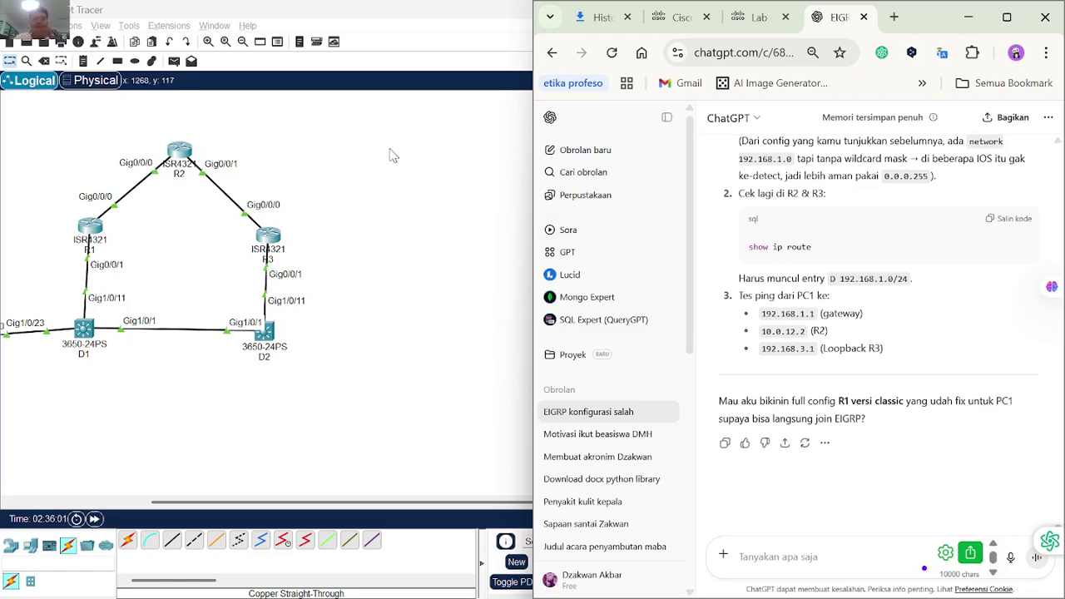
pyautogui.click(177, 152)
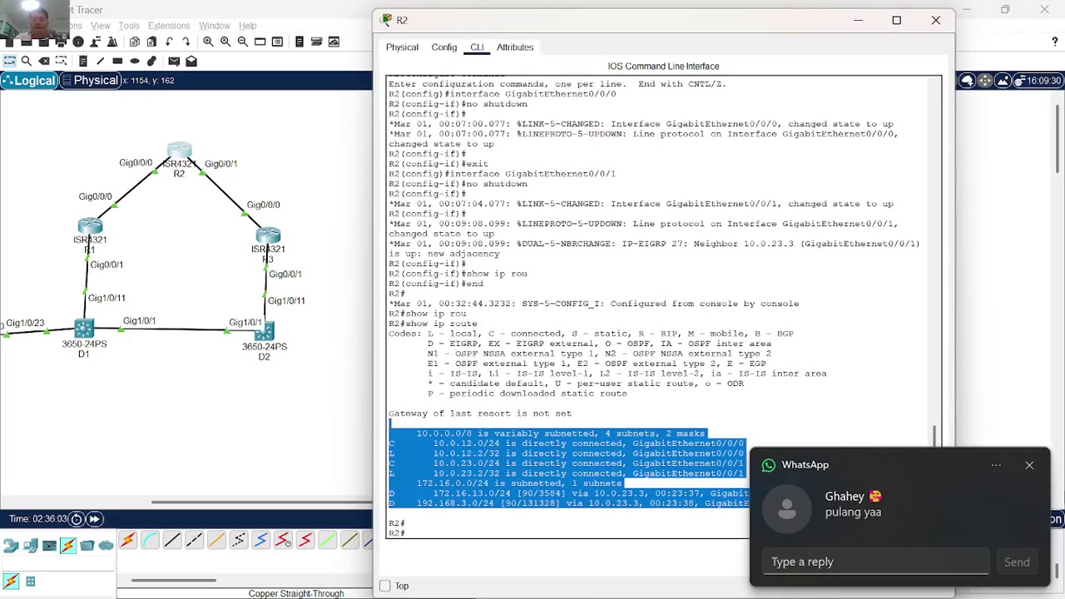
pyautogui.click(1053, 465)
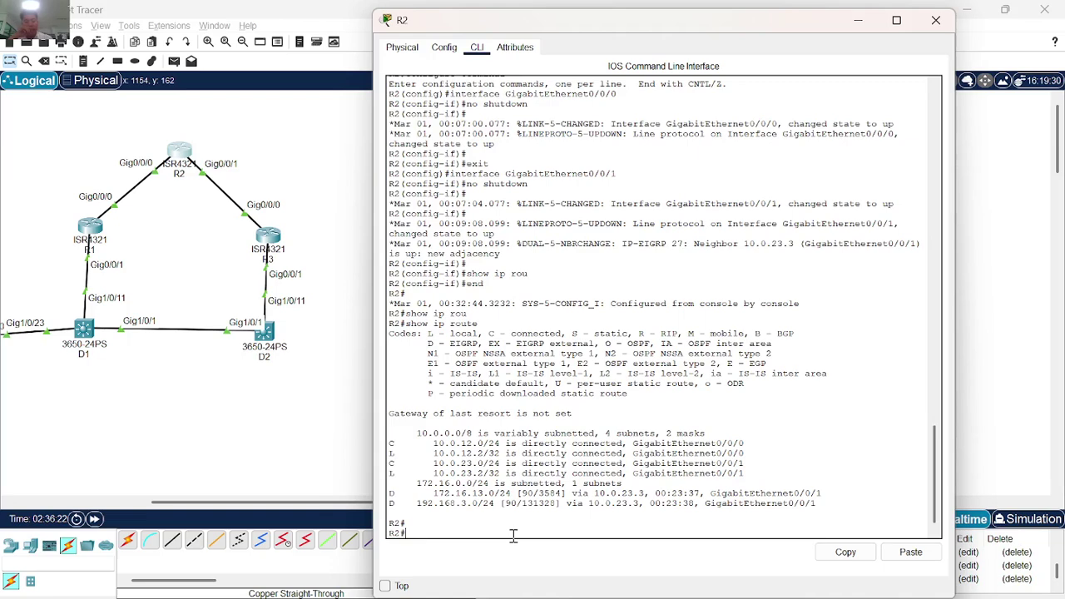
pyautogui.write('sho ip ro')
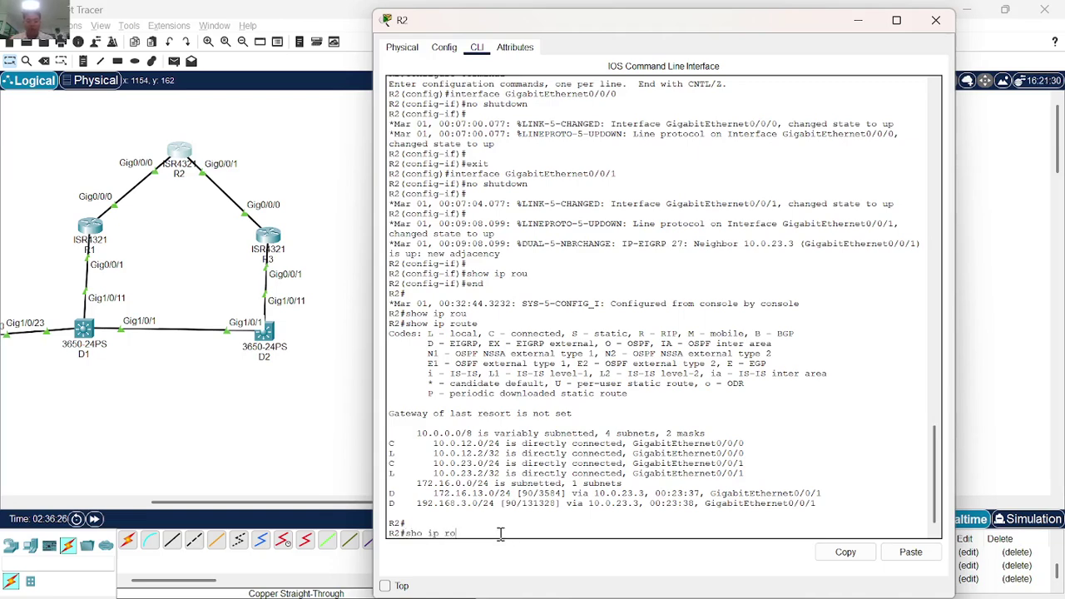
pyautogui.press('Return')
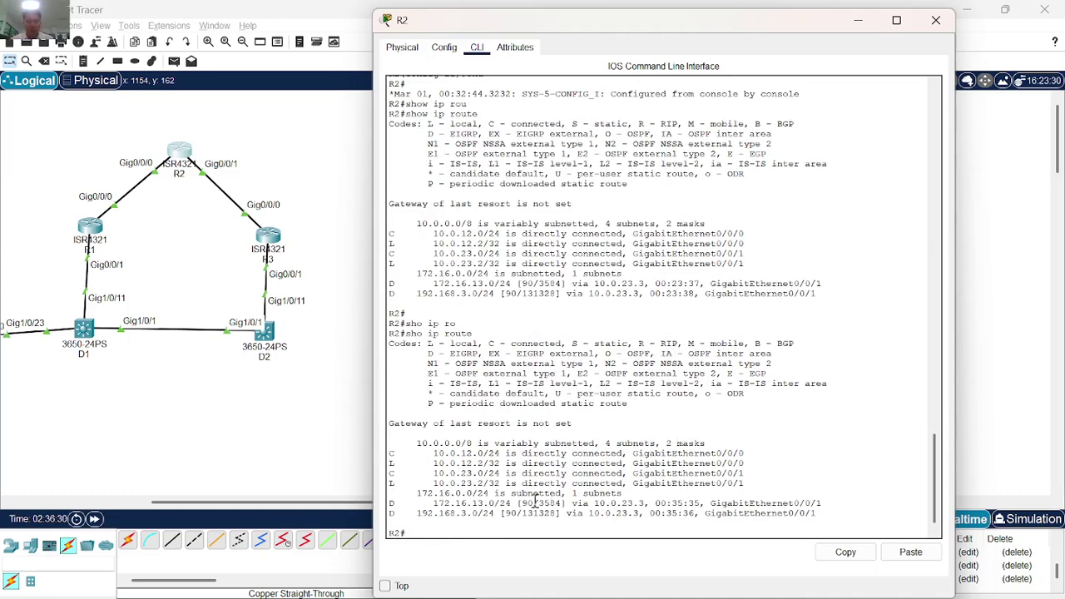
# Copy R2's latest routing table output, starting at the gateway of last resort line, and paste it into the ChatGPT message.
pyautogui.moveTo(419, 537); pyautogui.dragTo(388, 424)
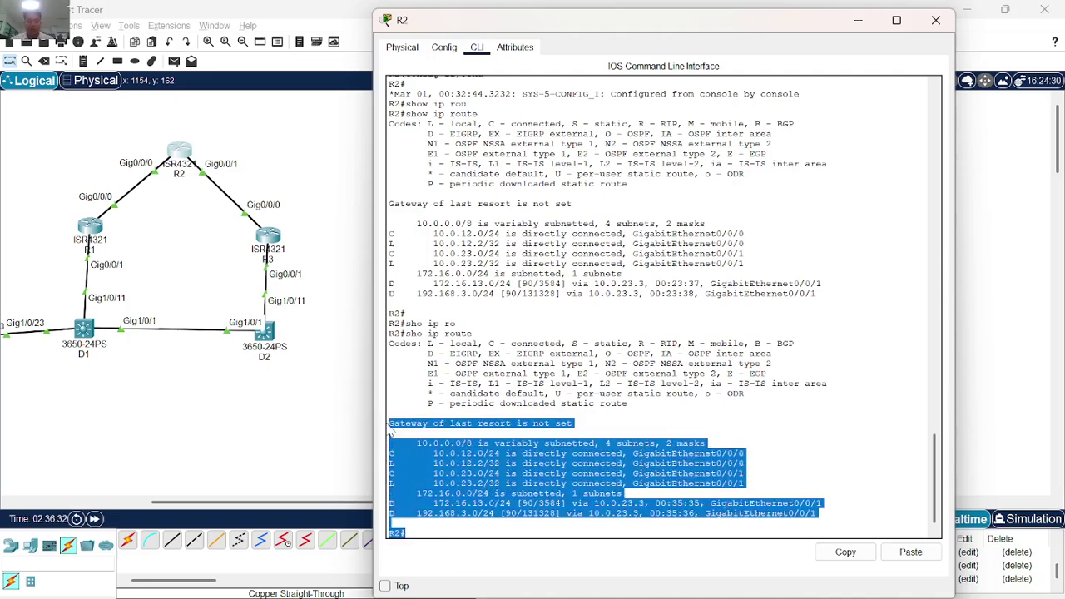
pyautogui.click(845, 553)
pyautogui.hotkey('alt', 'Tab')
pyautogui.hotkey('alt', 'Tab')
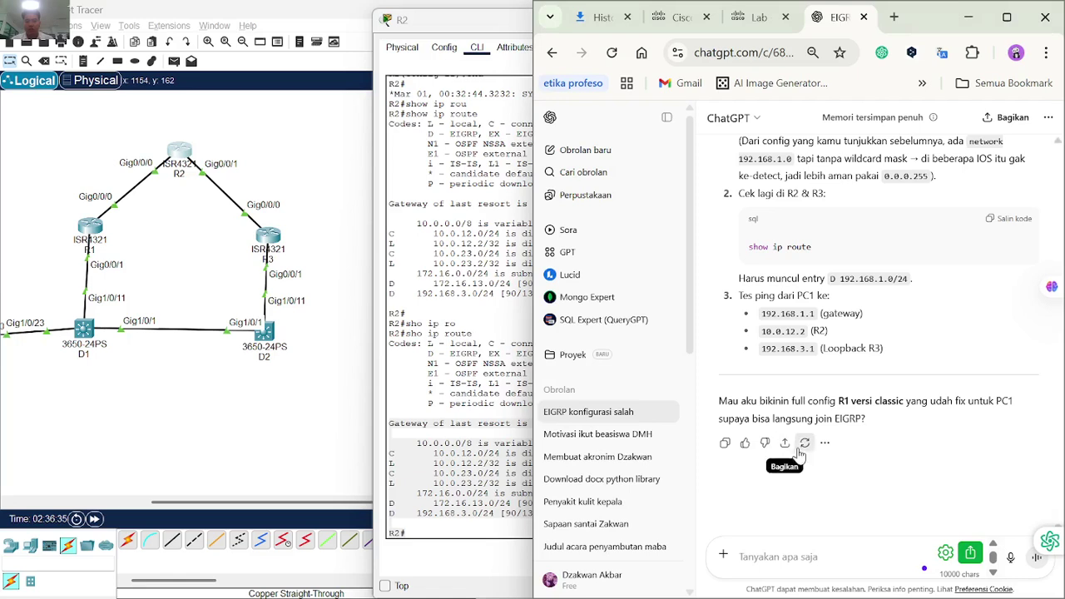
pyautogui.click(771, 555)
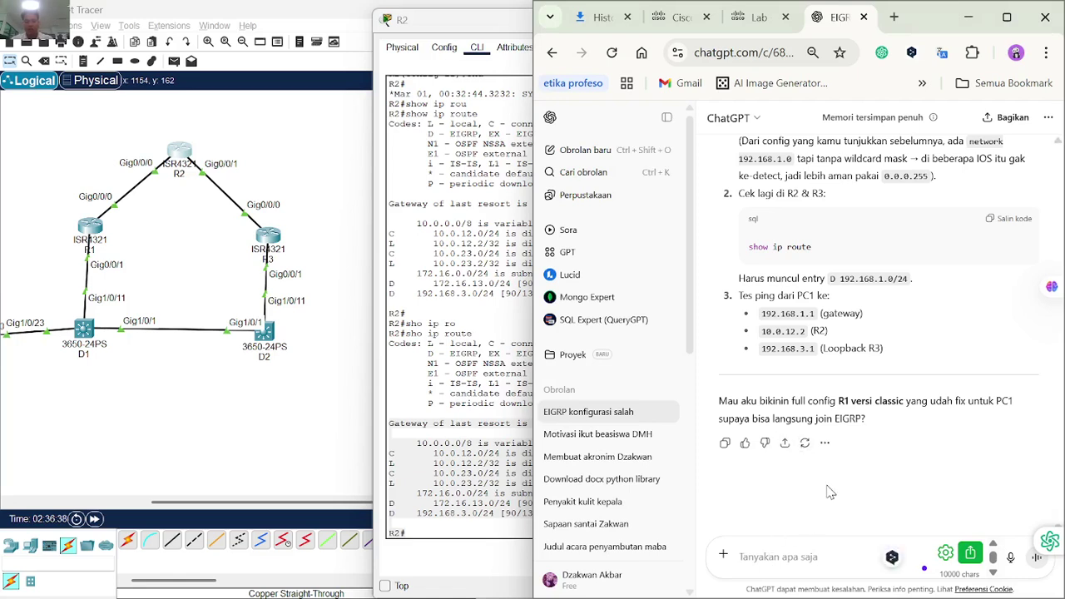
pyautogui.hotkey('ctrl', 'v')
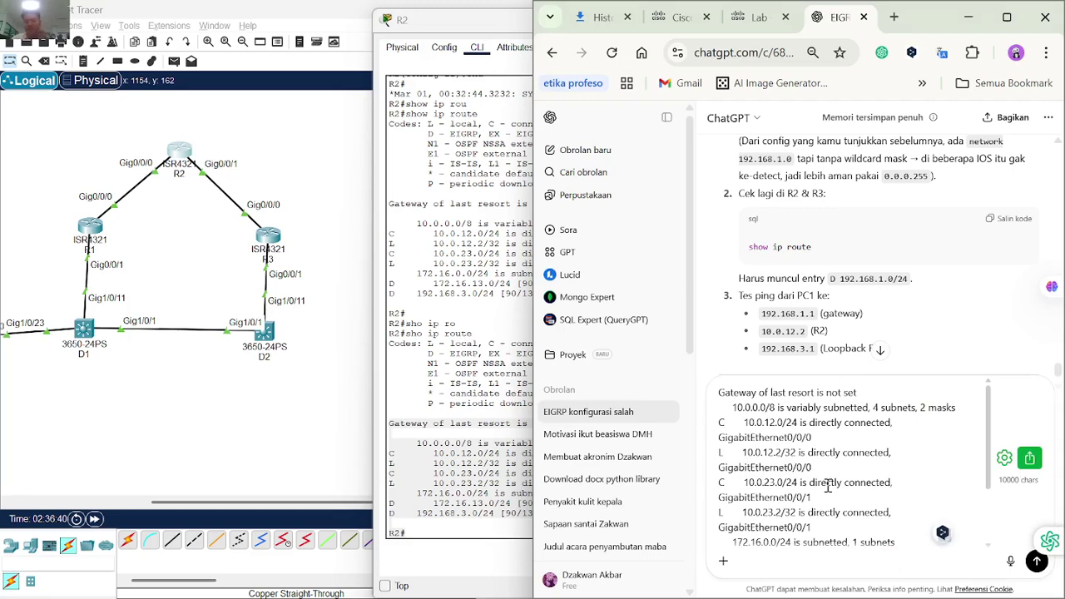
# Send R2's routing table output to ChatGPT and read its EIGRP solution for R1.
pyautogui.press('Return')
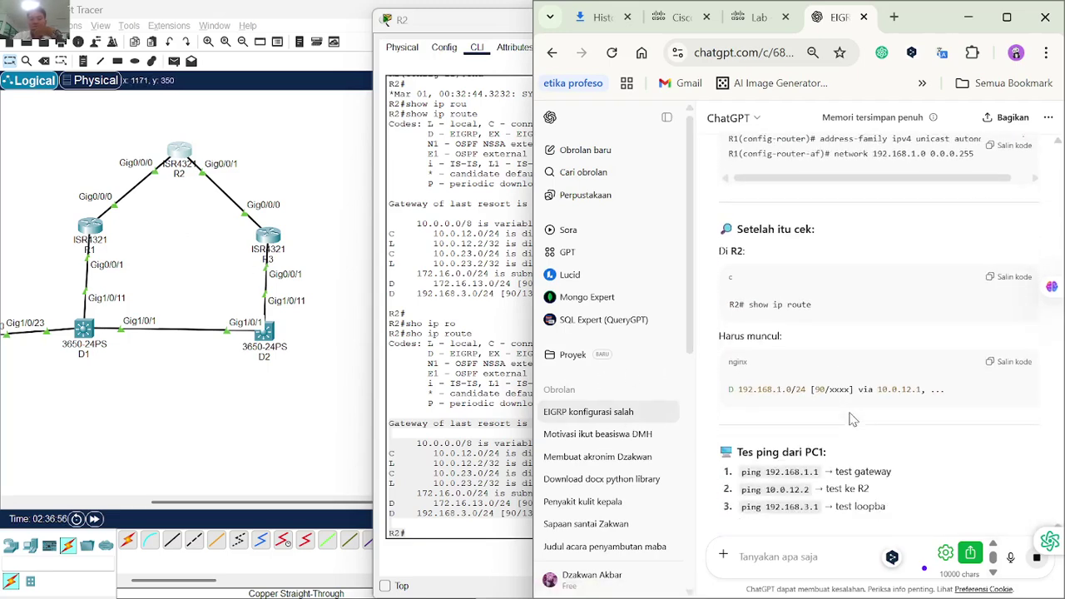
pyautogui.scroll(3, 856, 388)
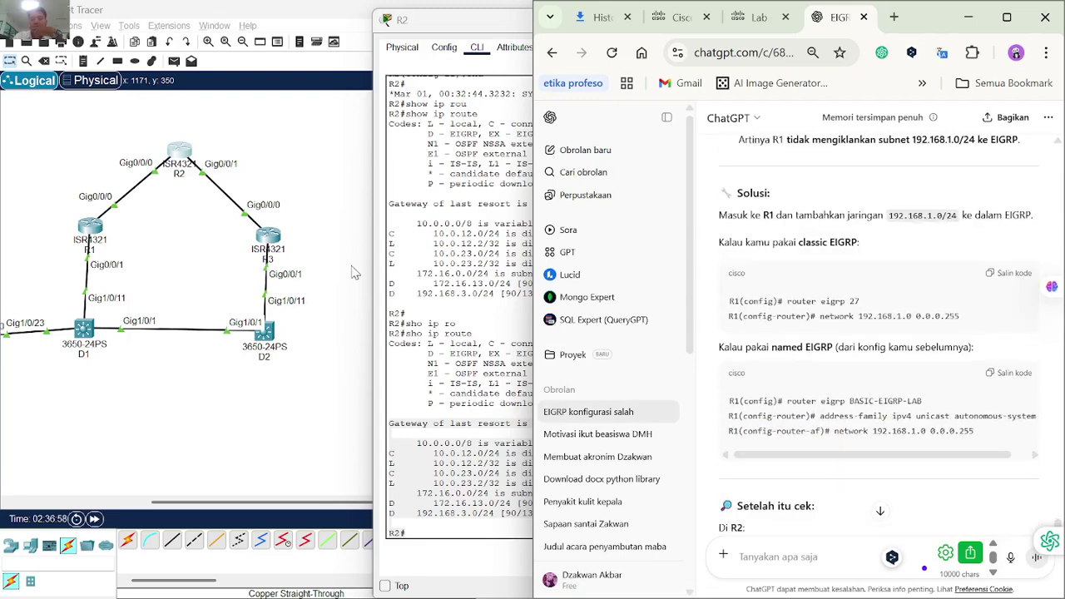
# Open R1's command line and leave EIGRP router configuration mode with "end".
pyautogui.click(93, 231)
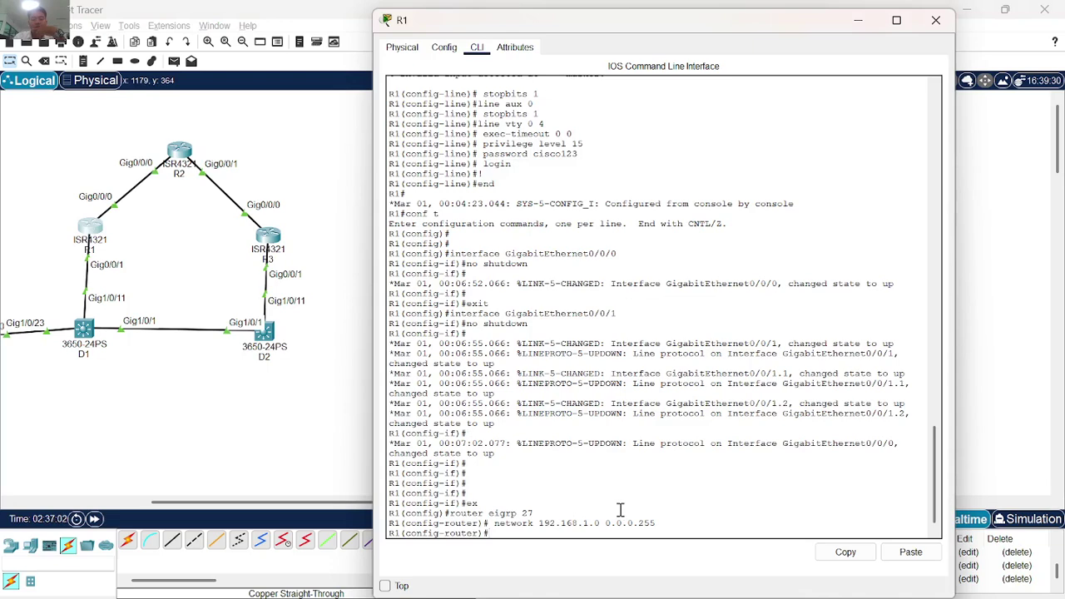
pyautogui.press('Return')
pyautogui.press('Return')
pyautogui.write('end')
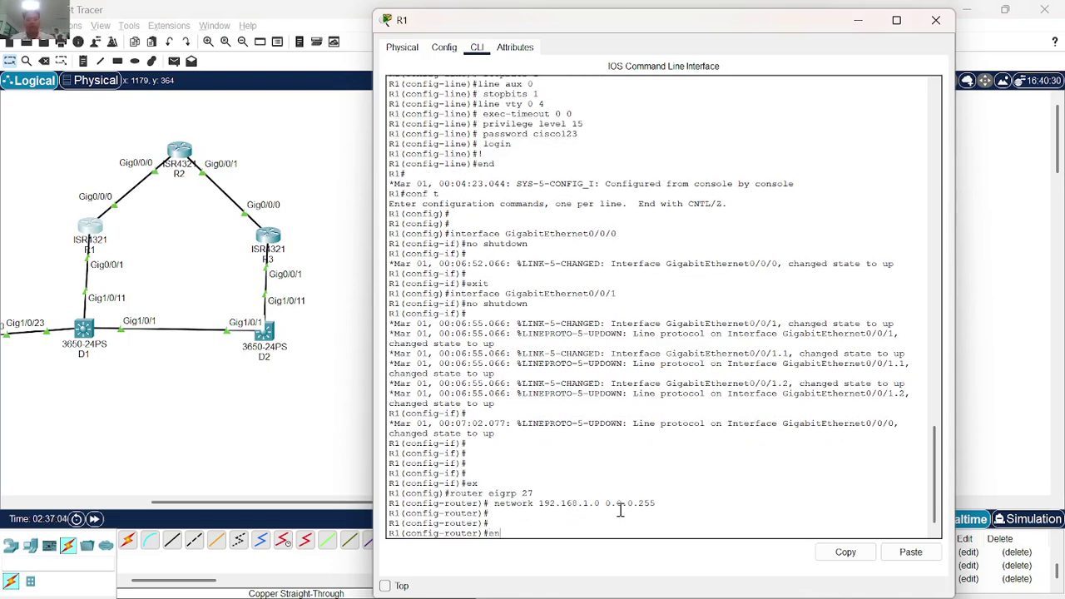
pyautogui.press('Return')
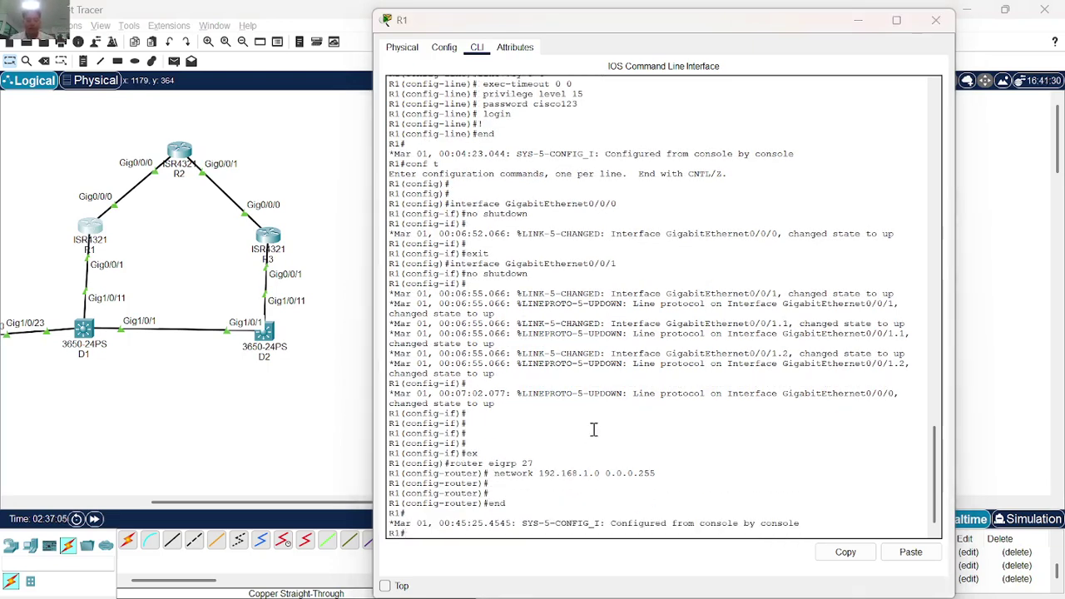
# Return to ChatGPT and read the remaining checks for R2's routes and the ping tests from PC1.
pyautogui.hotkey('alt', 'Tab')
pyautogui.hotkey('alt', 'Tab')
pyautogui.hotkey('alt', 'Tab')
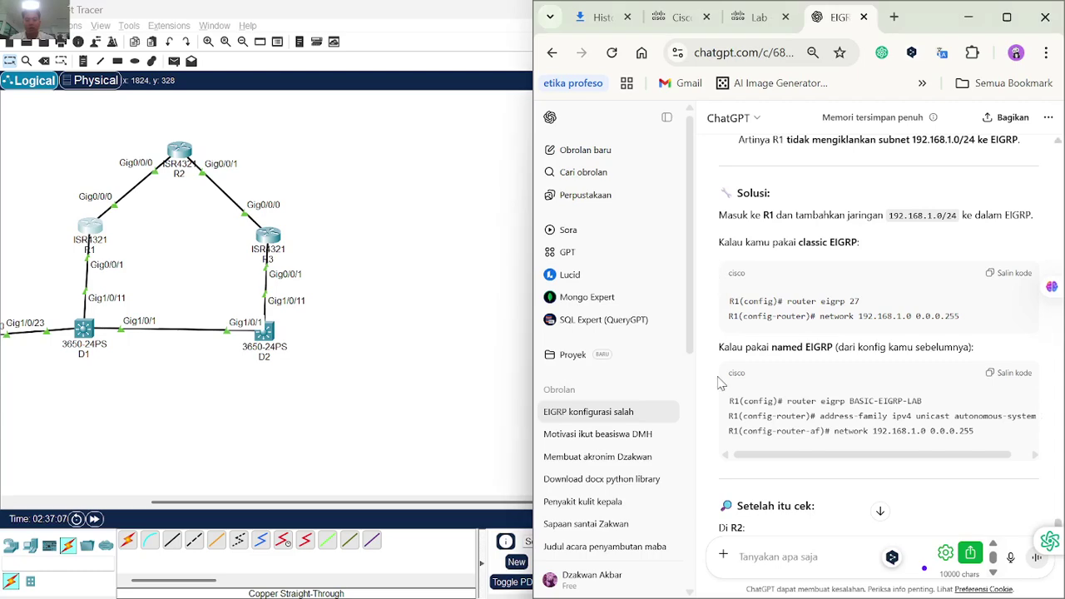
pyautogui.scroll(-3, 858, 370)
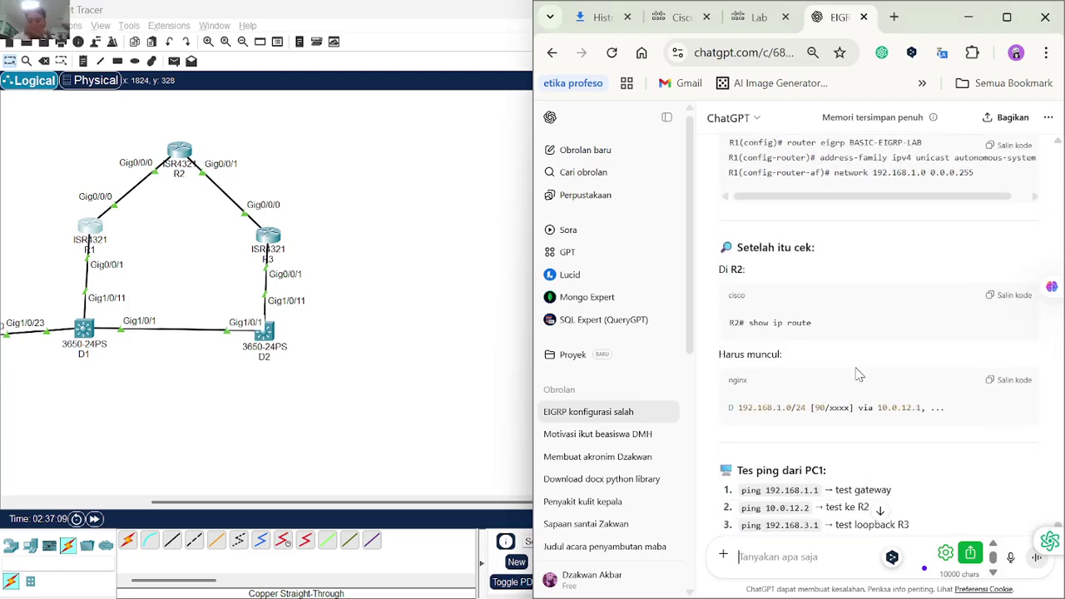
pyautogui.scroll(-1, 858, 375)
pyautogui.scroll(-1, 857, 375)
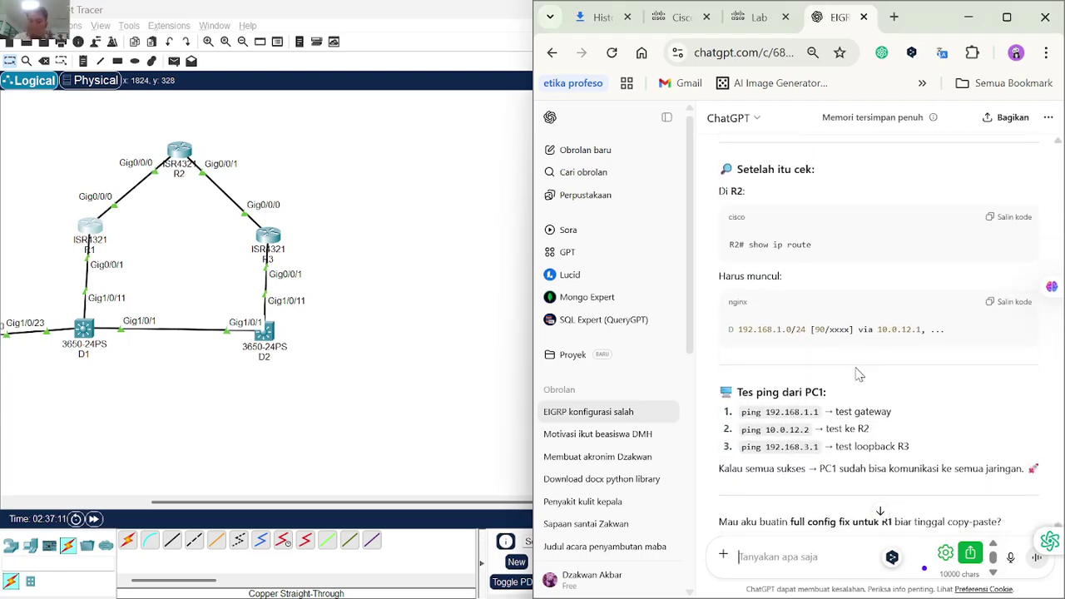
pyautogui.scroll(-2, 853, 358)
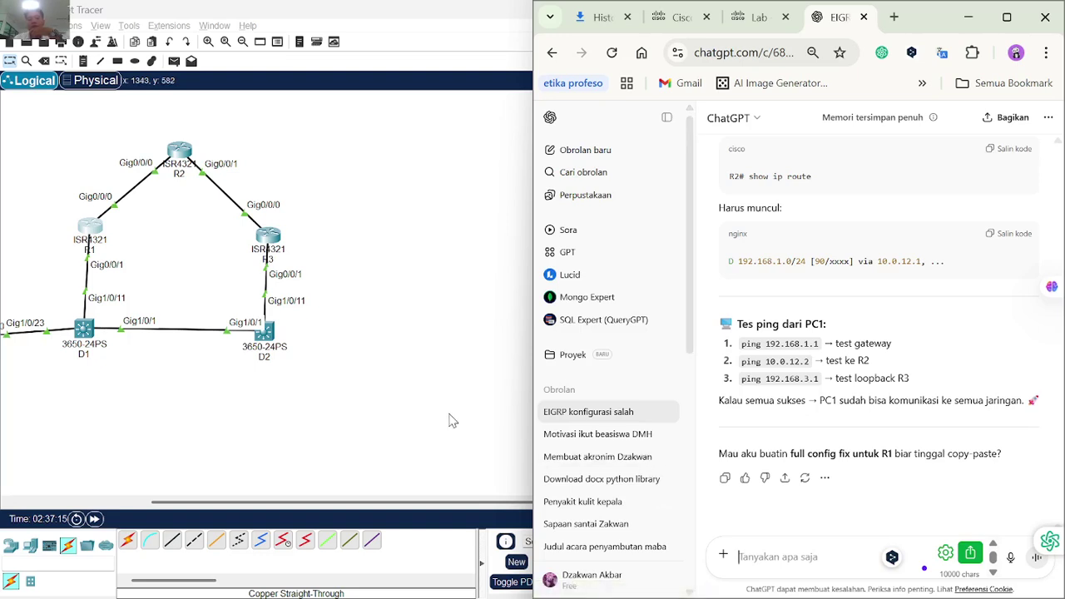
# Back in Packet Tracer, fire the existing simple PDU from PC1 to R2 again.
pyautogui.click(481, 375)
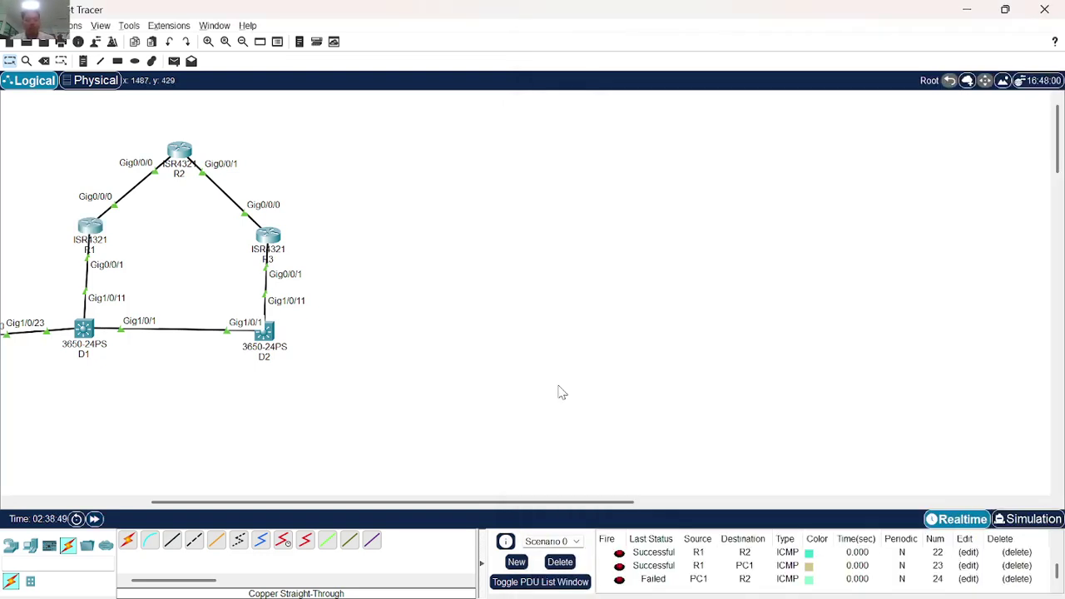
pyautogui.click(619, 580)
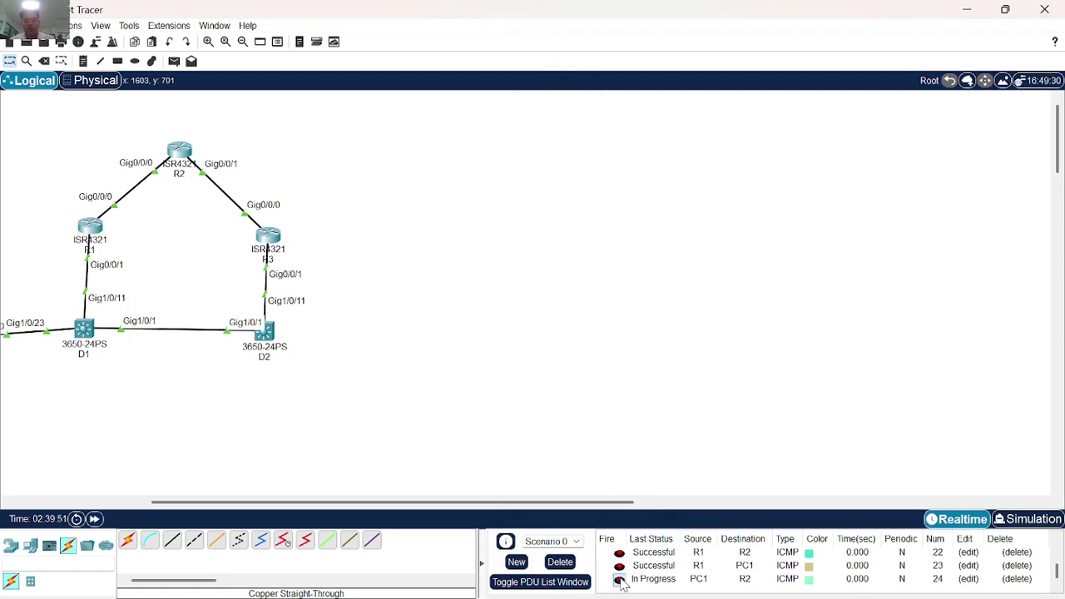
# Open R2's command line and display its routing table again with "sho ip route".
pyautogui.click(179, 154)
pyautogui.click(739, 315)
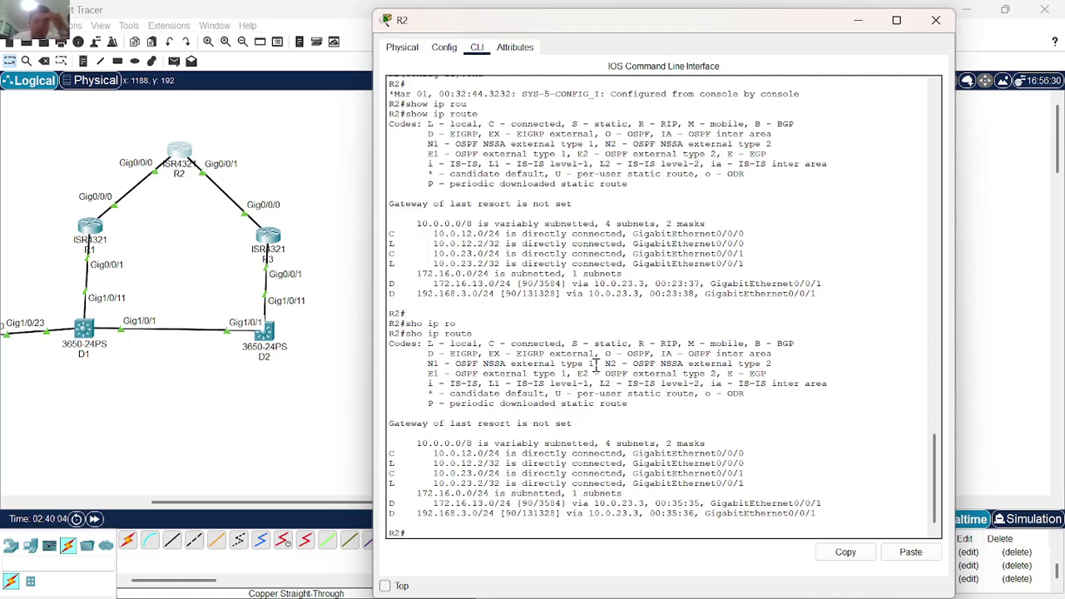
pyautogui.hscroll(-3, 220, 384)
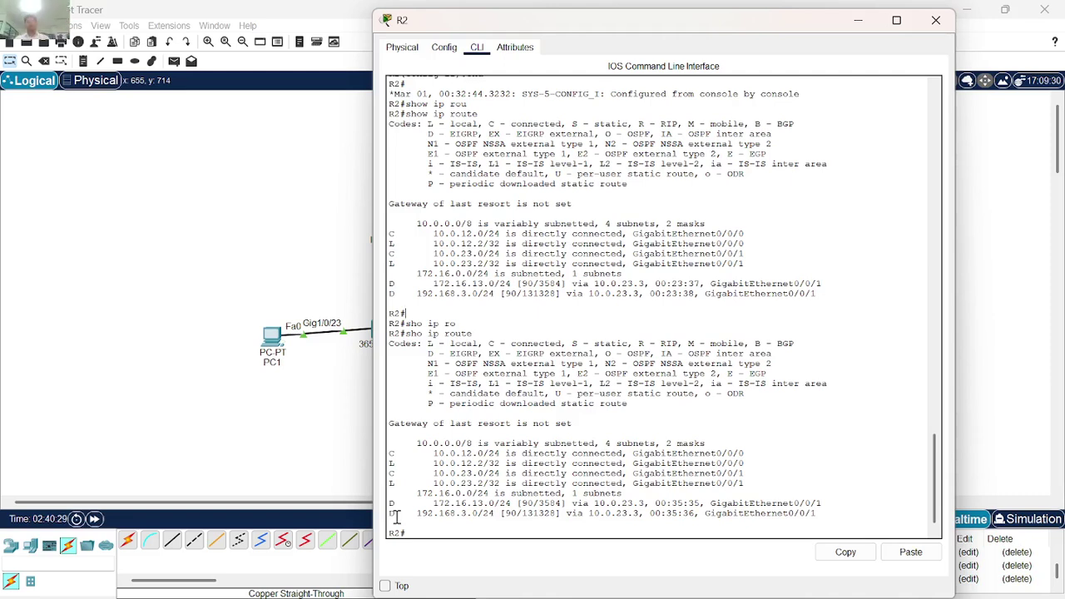
pyautogui.write('sho ip rou')
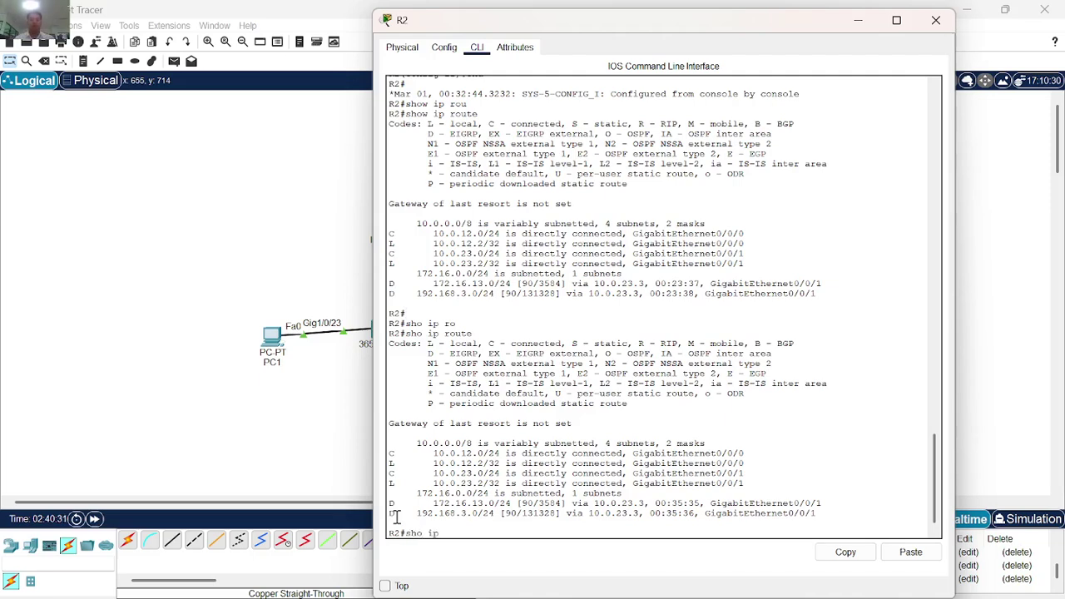
pyautogui.press('Tab')
pyautogui.press('Return')
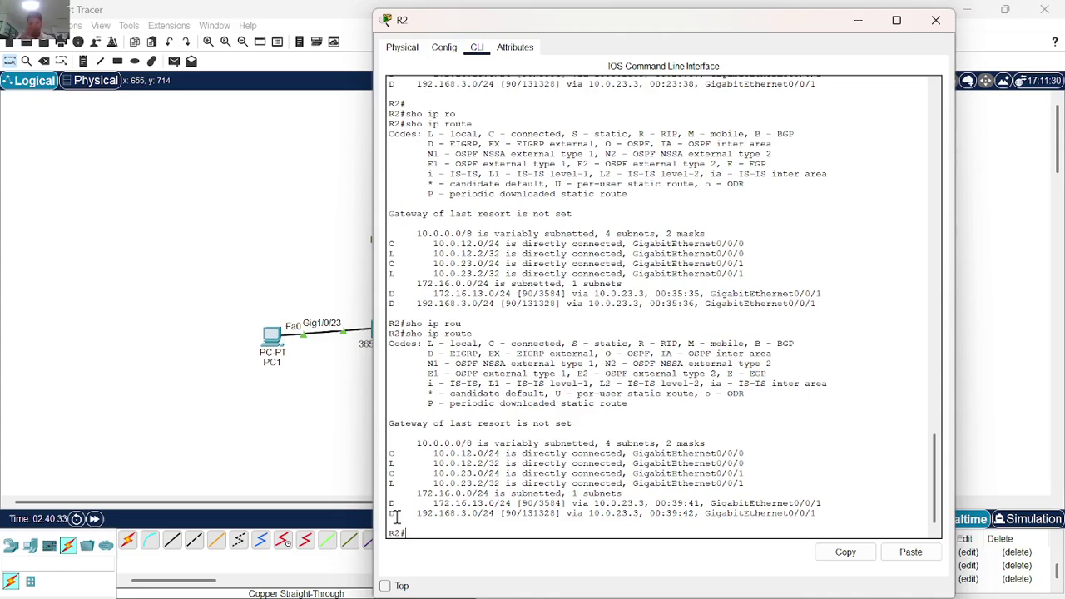
# Switch to ChatGPT and start a message reading "saya udah ngasih itu ke r1".
pyautogui.hotkey('alt', 'Tab')
pyautogui.hotkey('alt', 'Tab')
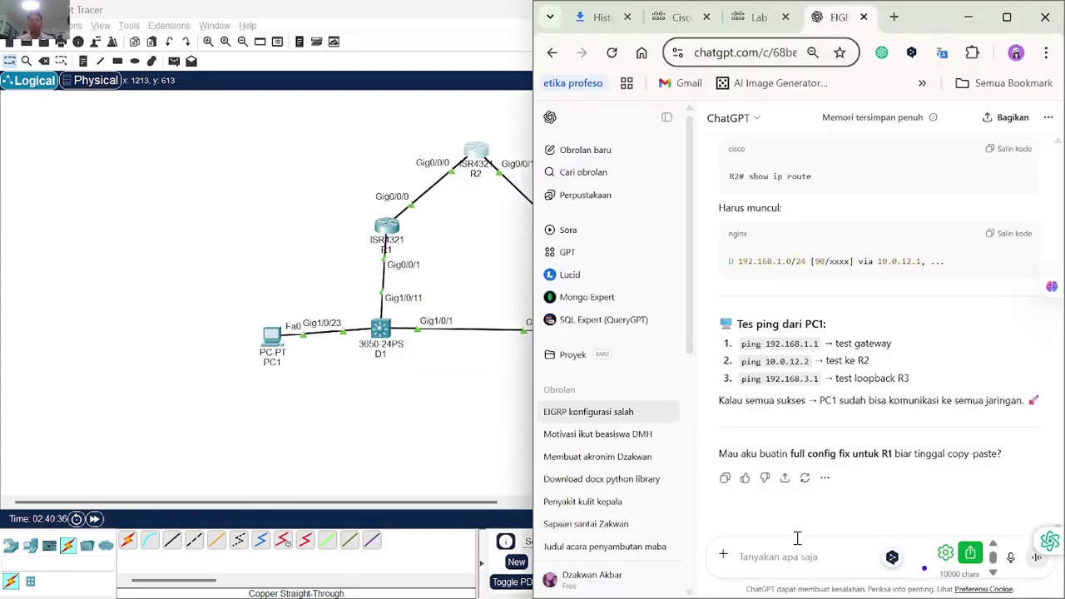
pyautogui.click(760, 564)
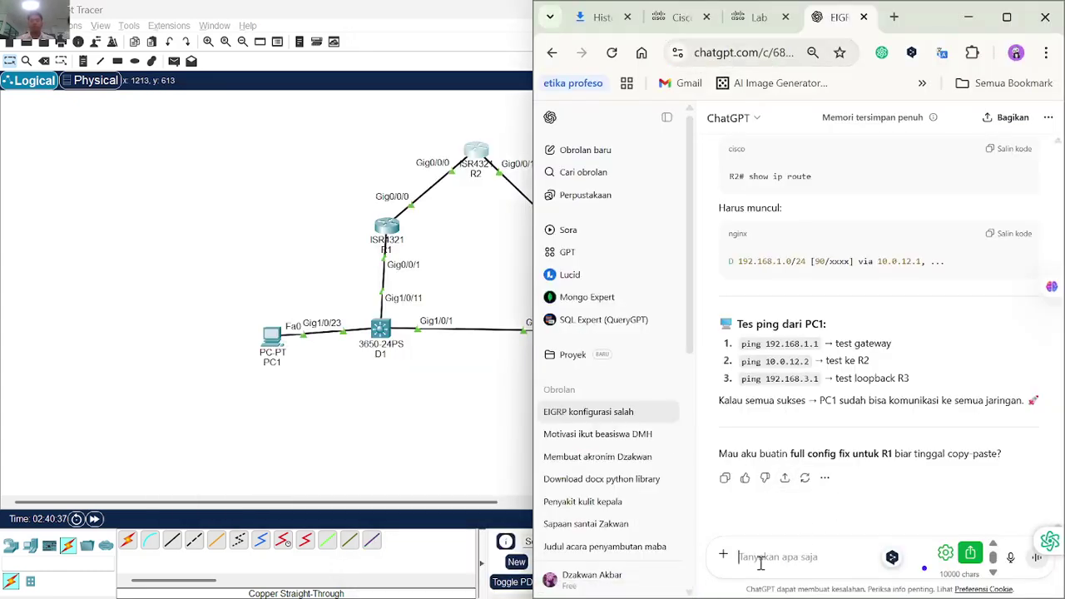
pyautogui.write('saya sudah ngasih itu ke')
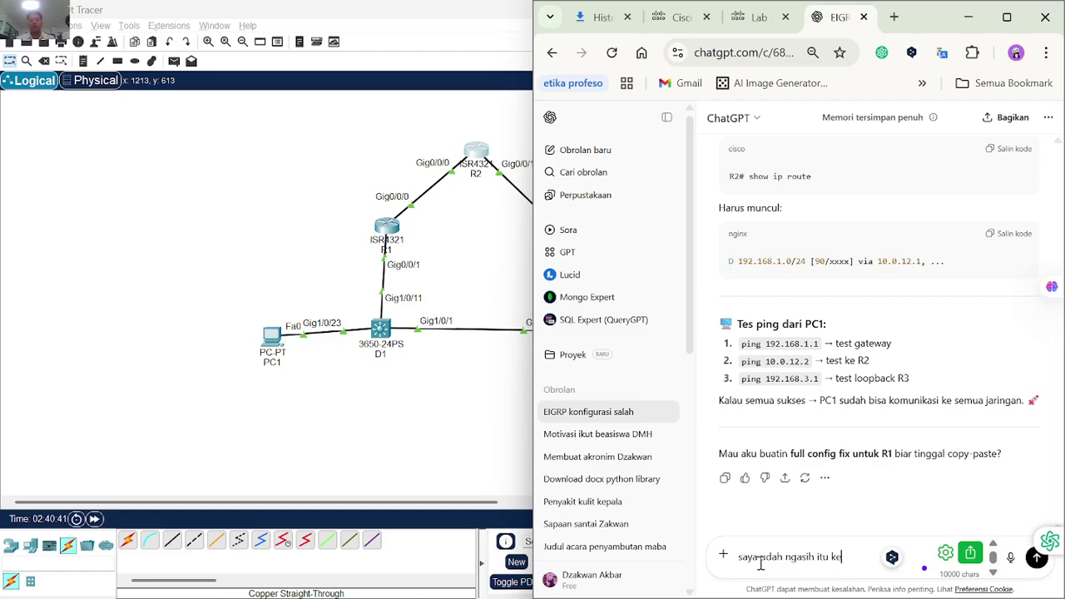
pyautogui.write(' r1')
# Find the classic EIGRP solution in ChatGPT's answer and select its two R1 commands.
pyautogui.scroll(2, 967, 276)
pyautogui.scroll(2, 968, 276)
pyautogui.scroll(1, 975, 297)
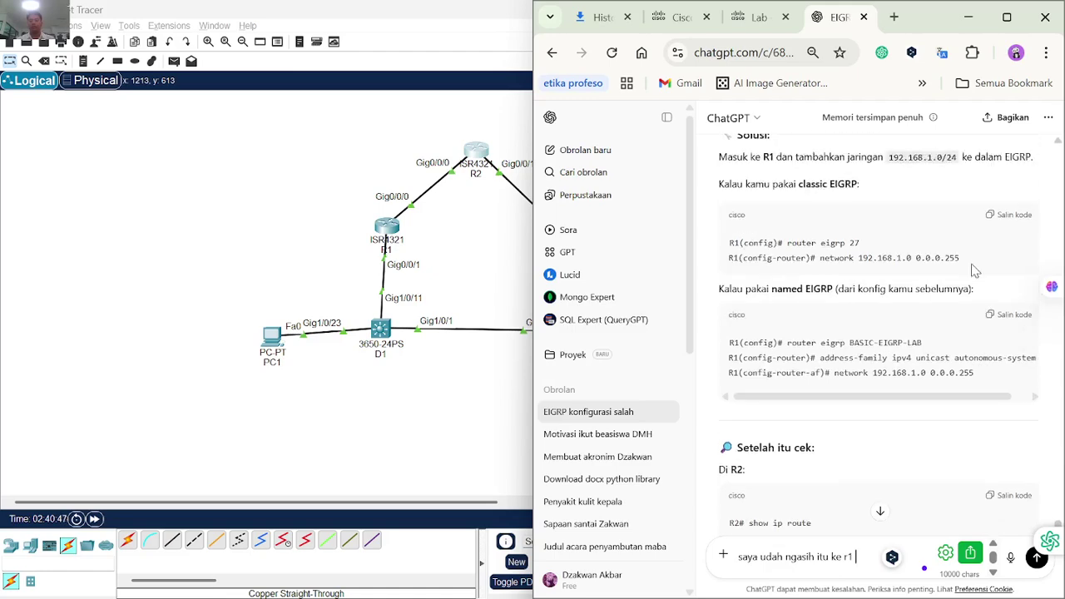
pyautogui.moveTo(962, 258); pyautogui.dragTo(709, 251)
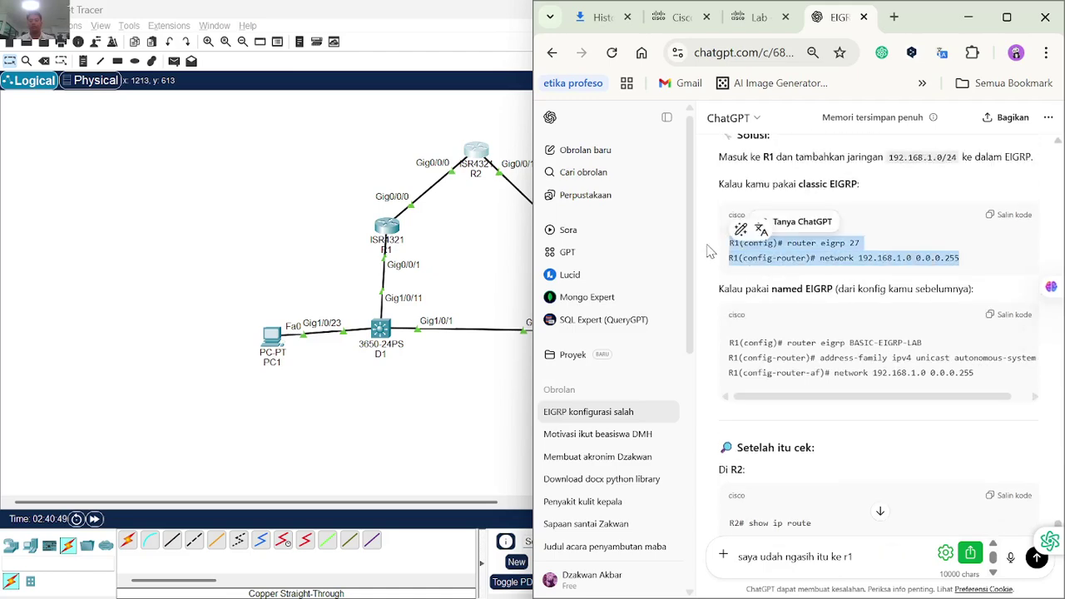
# Open R1's command line and enter global configuration mode with "conf t".
pyautogui.click(386, 228)
pyautogui.press('Up')
pyautogui.press('Up')
pyautogui.press('Up')
pyautogui.press('Up')
pyautogui.press('Up')
pyautogui.press('Down')
pyautogui.press('Down')
pyautogui.press('Down')
pyautogui.press('Down')
pyautogui.press('Down')
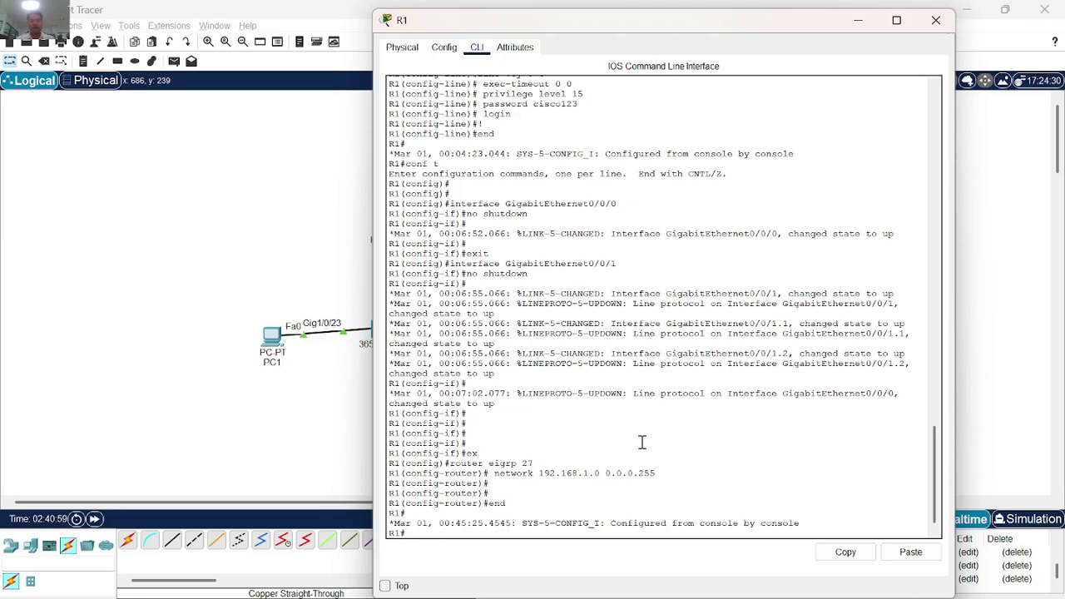
pyautogui.write('cofn t')
pyautogui.press('Return')
pyautogui.press('Up')
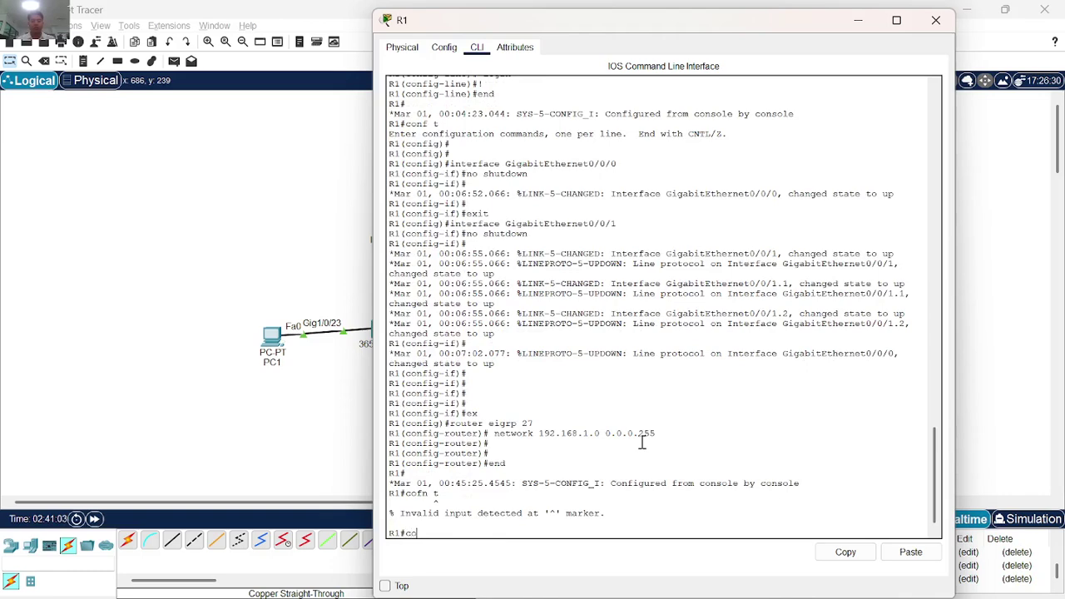
pyautogui.write('t')
pyautogui.press('Return')
# Try to run "network 192.168.1.0 255.255.255.0" in R1's global configuration mode.
pyautogui.press('Up')
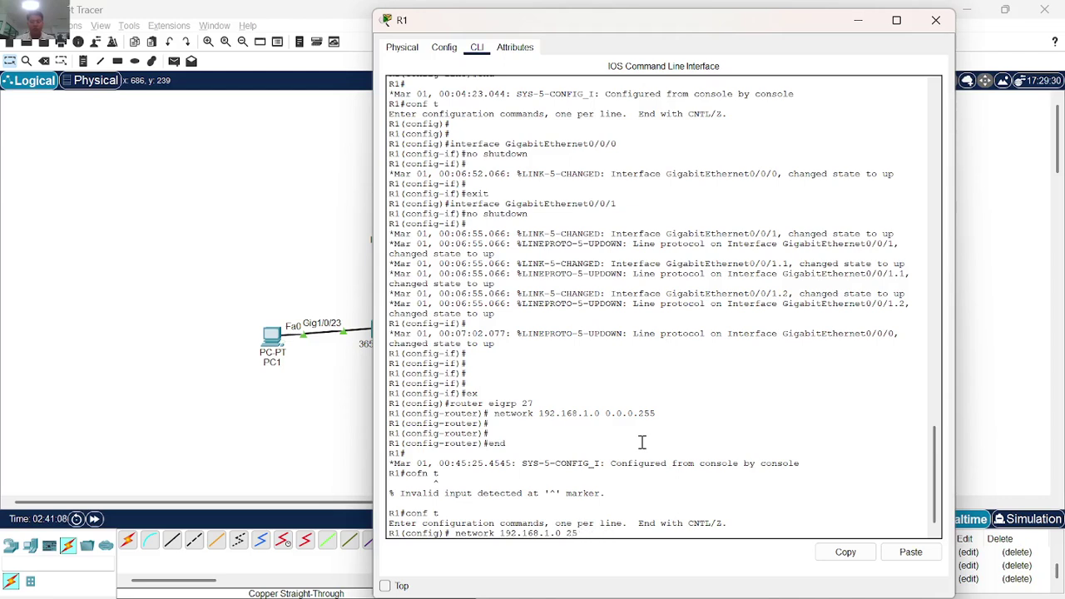
pyautogui.write('55.255.0')
pyautogui.press('Return')
# Try to run "router eigrp 192.168.1.0 255.255.255.0" in R1's global configuration mode.
pyautogui.press('Up')
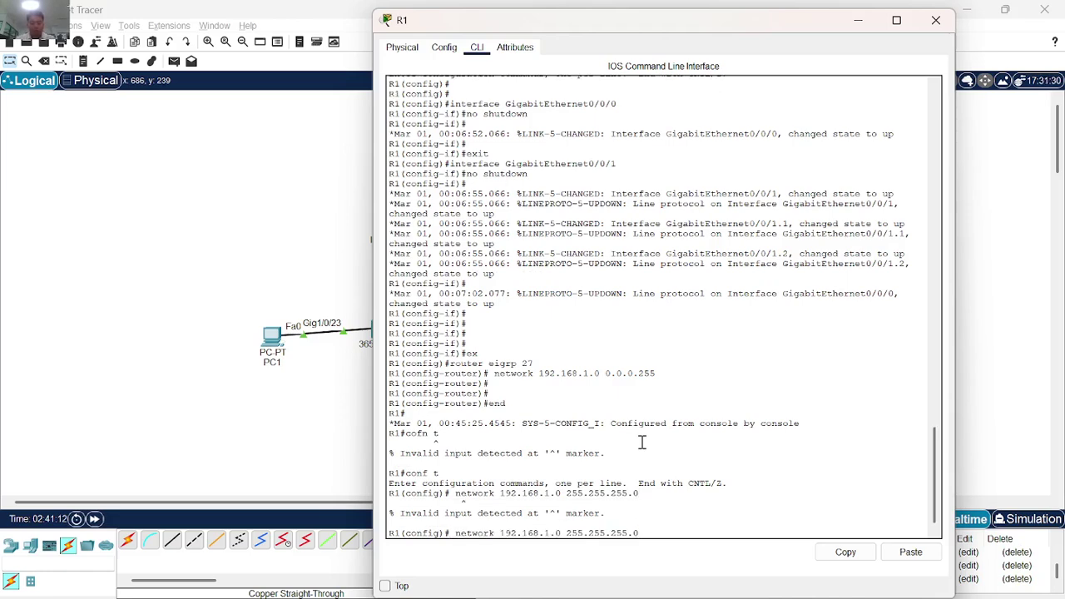
pyautogui.press('BackSpace')
pyautogui.press('BackSpace')
pyautogui.press('BackSpace')
pyautogui.press('BackSpace')
pyautogui.press('BackSpace')
pyautogui.press('BackSpace')
pyautogui.press('BackSpace')
pyautogui.press('BackSpace')
pyautogui.press('BackSpace')
pyautogui.press('BackSpace')
pyautogui.press('BackSpace')
pyautogui.press('BackSpace')
pyautogui.press('BackSpace')
pyautogui.press('BackSpace')
pyautogui.press('BackSpace')
pyautogui.press('BackSpace')
pyautogui.press('BackSpace')
pyautogui.press('BackSpace')
pyautogui.press('BackSpace')
pyautogui.press('BackSpace')
pyautogui.write('router eig')
pyautogui.press('Tab')
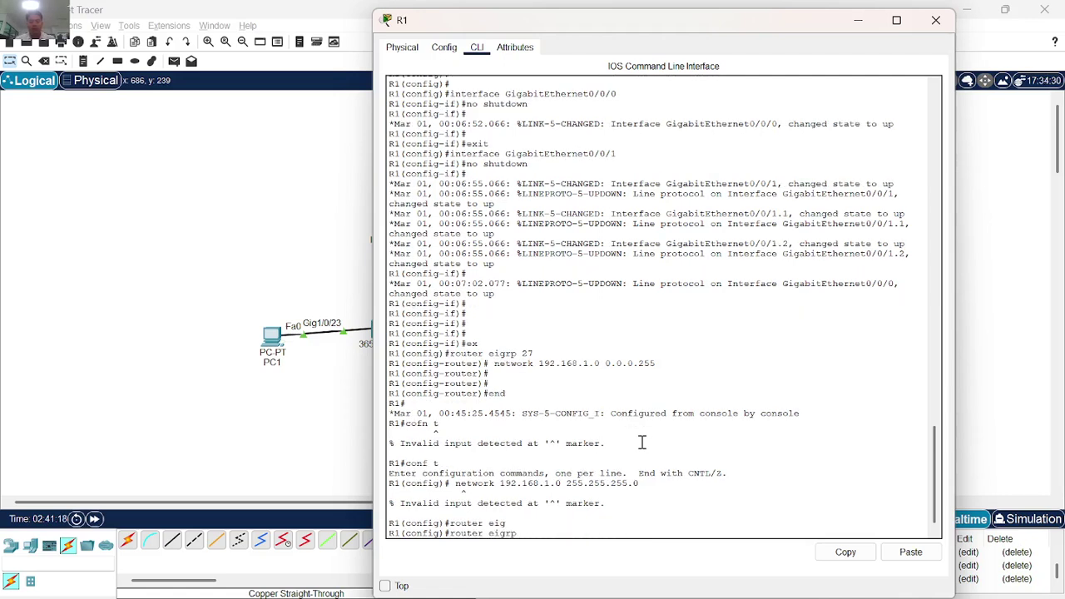
pyautogui.write('192.168.1.0 255.255.255.0')
pyautogui.press('Return')
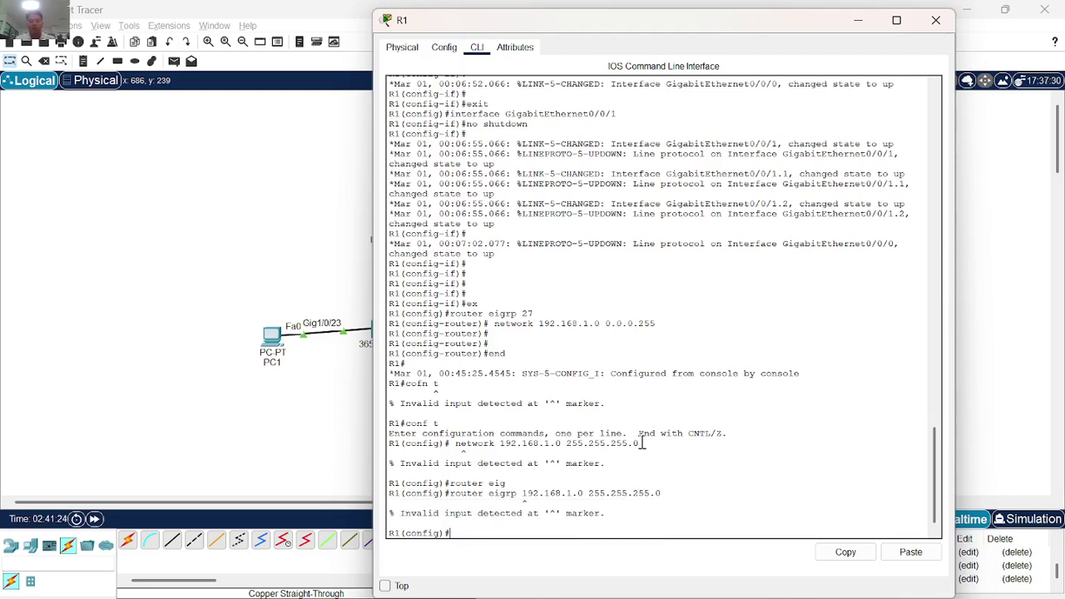
# Enter R1's EIGRP router configuration mode with "router eigrp 27".
pyautogui.press('Up')
pyautogui.press('BackSpace')
pyautogui.press('BackSpace')
pyautogui.press('BackSpace')
pyautogui.press('BackSpace')
pyautogui.press('BackSpace')
pyautogui.press('BackSpace')
pyautogui.press('BackSpace')
pyautogui.press('BackSpace')
pyautogui.press('BackSpace')
pyautogui.press('BackSpace')
pyautogui.press('BackSpace')
pyautogui.press('BackSpace')
pyautogui.press('BackSpace')
pyautogui.press('BackSpace')
pyautogui.press('BackSpace')
pyautogui.press('BackSpace')
pyautogui.press('BackSpace')
pyautogui.press('BackSpace')
pyautogui.press('BackSpace')
pyautogui.press('BackSpace')
pyautogui.press('BackSpace')
pyautogui.press('BackSpace')
pyautogui.press('BackSpace')
pyautogui.press('BackSpace')
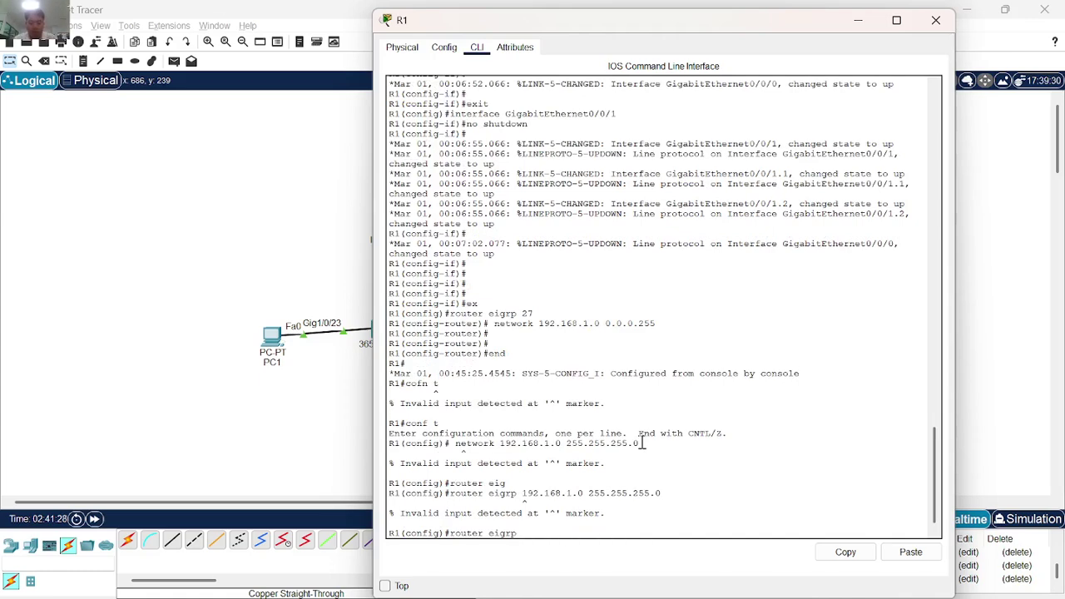
pyautogui.write('7')
pyautogui.press('Return')
# Add "network 192.168.1.0 255.255.255.0" to EIGRP 27 on R1 and leave configuration mode with "end".
pyautogui.press('Up')
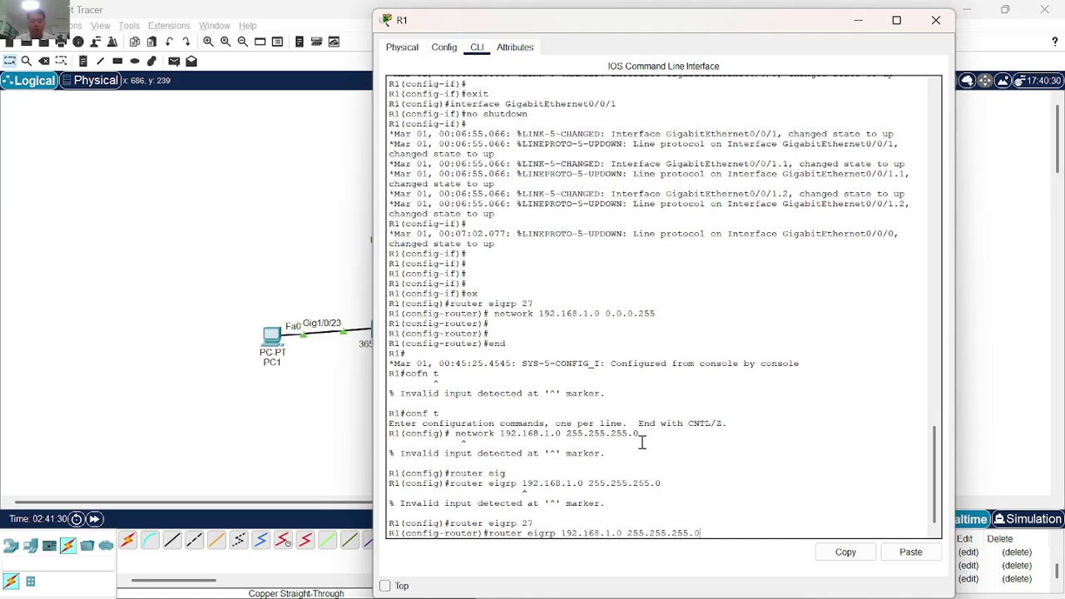
pyautogui.press('Return')
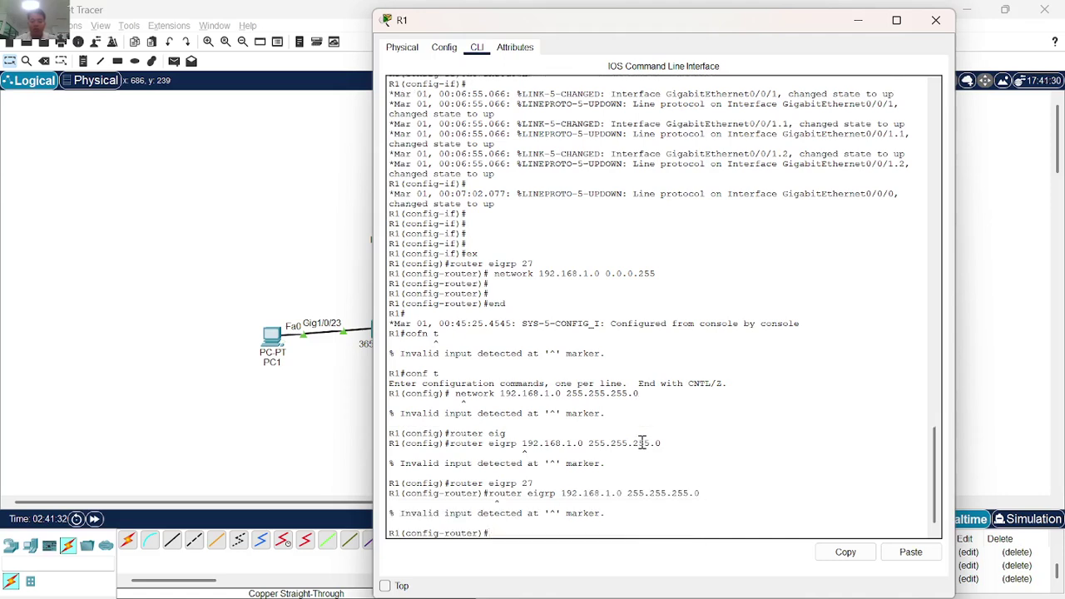
pyautogui.press('Left')
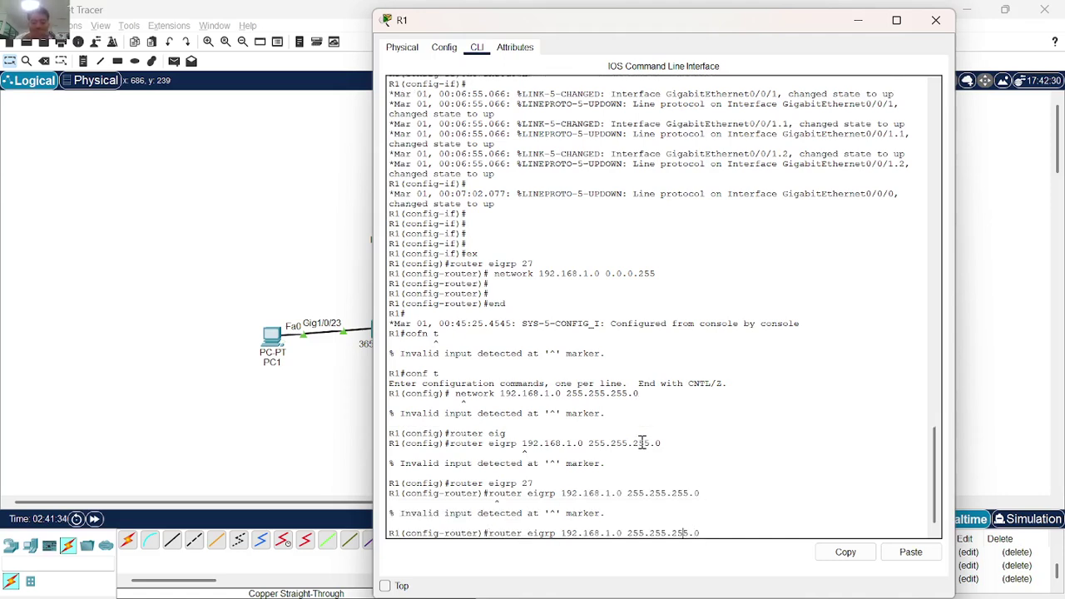
pyautogui.press('Left')
pyautogui.press('Left')
pyautogui.press('Left')
pyautogui.press('Left')
pyautogui.press('Left')
pyautogui.press('Left')
pyautogui.press('Left')
pyautogui.press('Left')
pyautogui.press('Left')
pyautogui.press('Left')
pyautogui.press('Left')
pyautogui.press('Left')
pyautogui.press('Left')
pyautogui.press('Left')
pyautogui.press('Left')
pyautogui.press('Left')
pyautogui.press('Left')
pyautogui.press('Left')
pyautogui.press('Left')
pyautogui.press('Left')
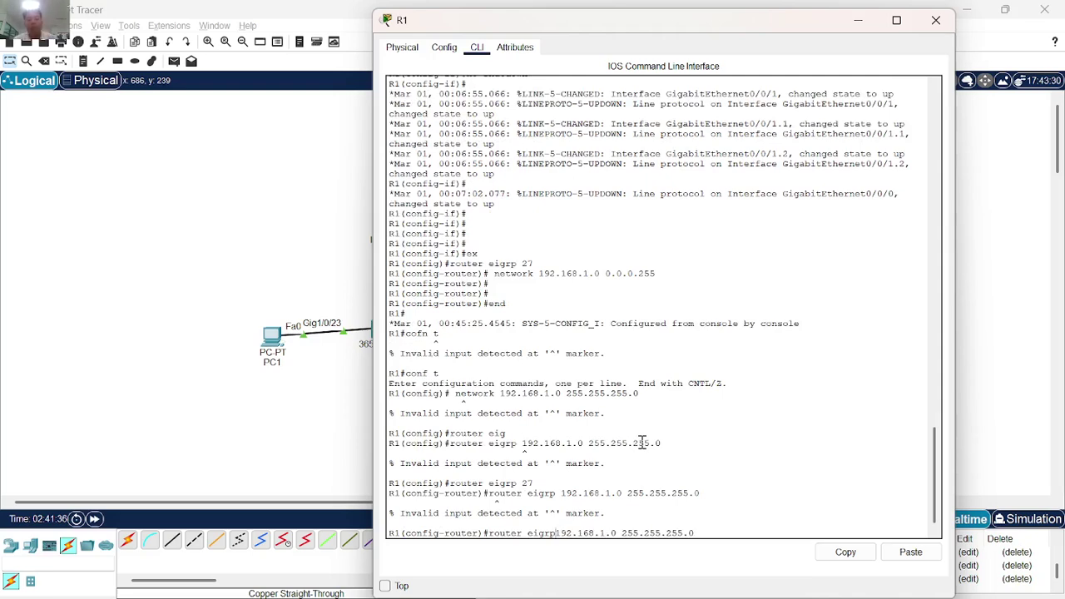
pyautogui.press('Delete')
pyautogui.press('Delete')
pyautogui.press('Delete')
pyautogui.press('Delete')
pyautogui.press('Delete')
pyautogui.press('Delete')
pyautogui.press('Delete')
pyautogui.press('Delete')
pyautogui.press('Delete')
pyautogui.press('Delete')
pyautogui.press('Delete')
pyautogui.press('Delete')
pyautogui.press('Delete')
pyautogui.write('networl')
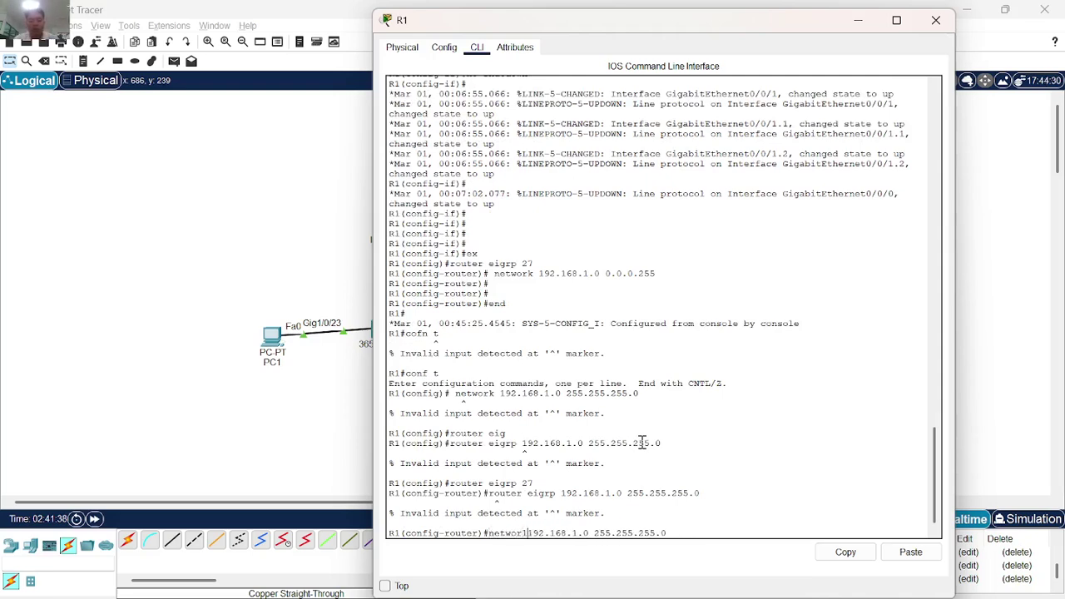
pyautogui.press('Return')
pyautogui.press('Up')
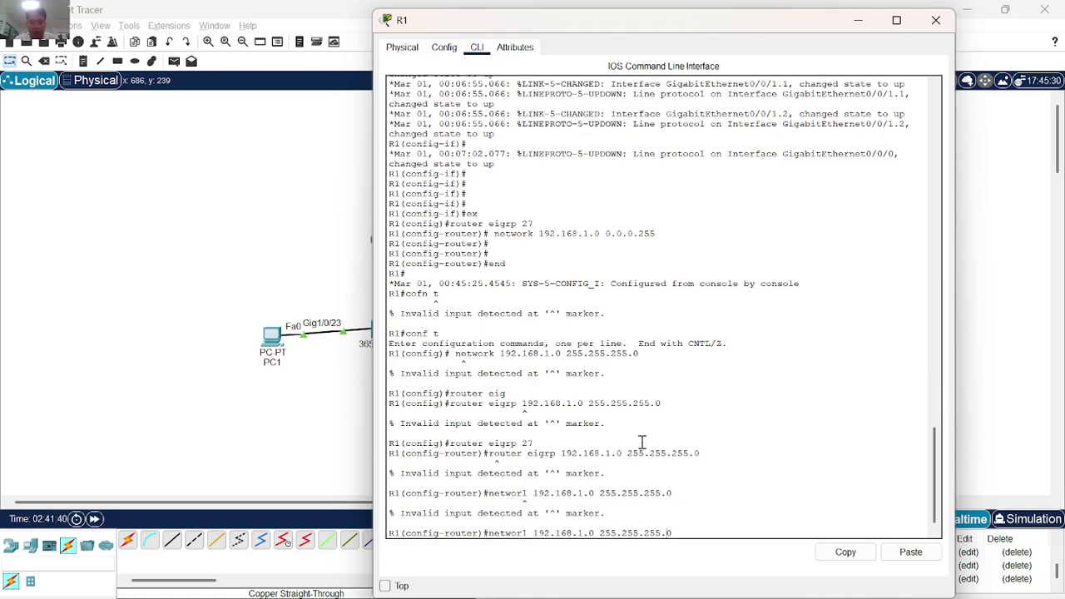
pyautogui.press('BackSpace')
pyautogui.write('k')
pyautogui.press('Return')
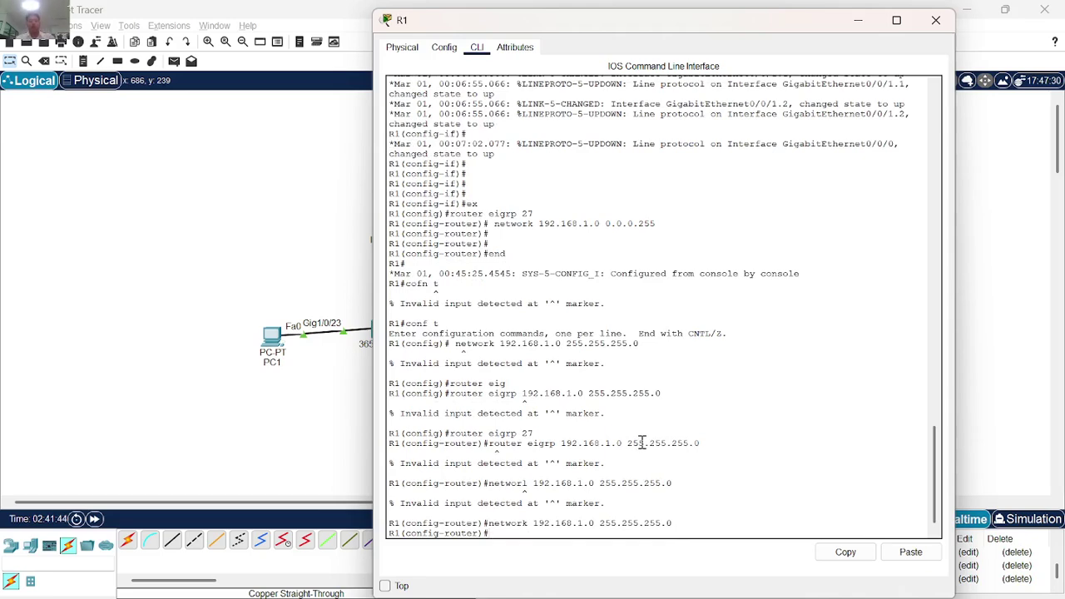
pyautogui.write('end')
pyautogui.press('Return')
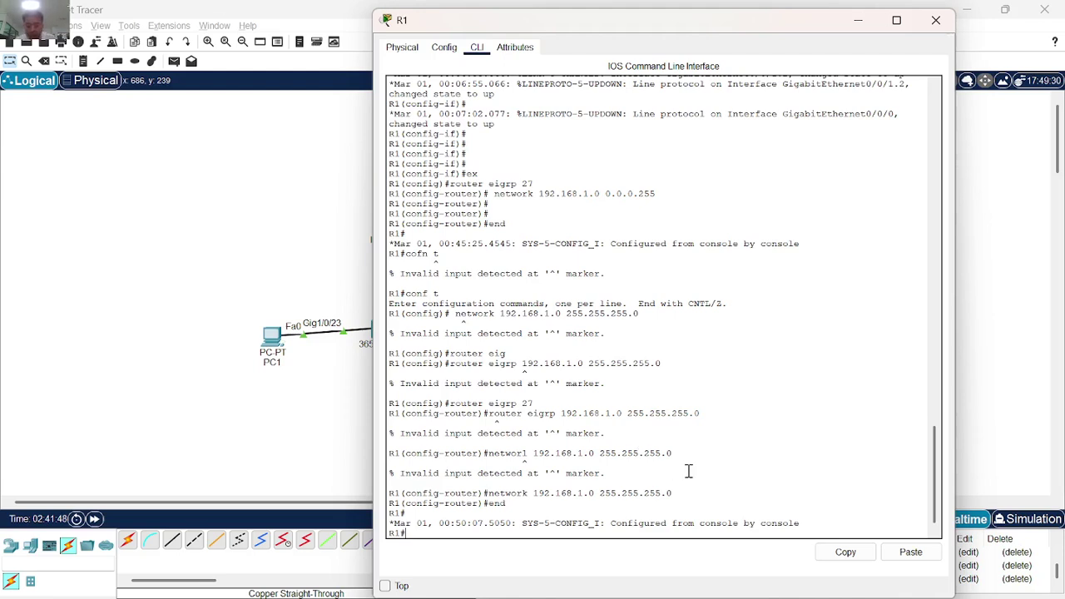
# Display R2's routing table with "show ip route".
pyautogui.click(333, 432)
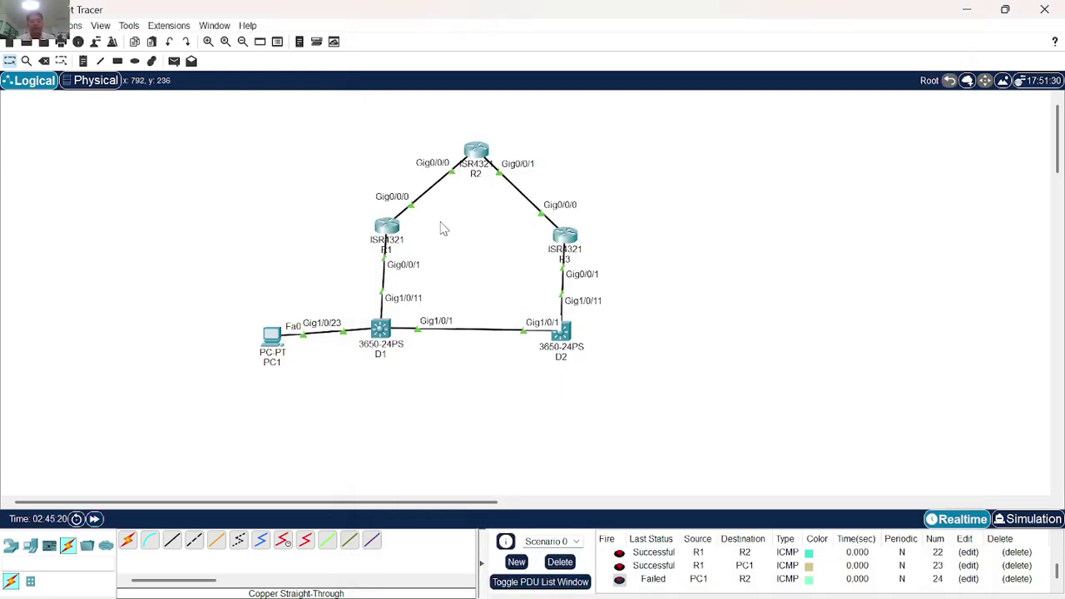
pyautogui.click(478, 154)
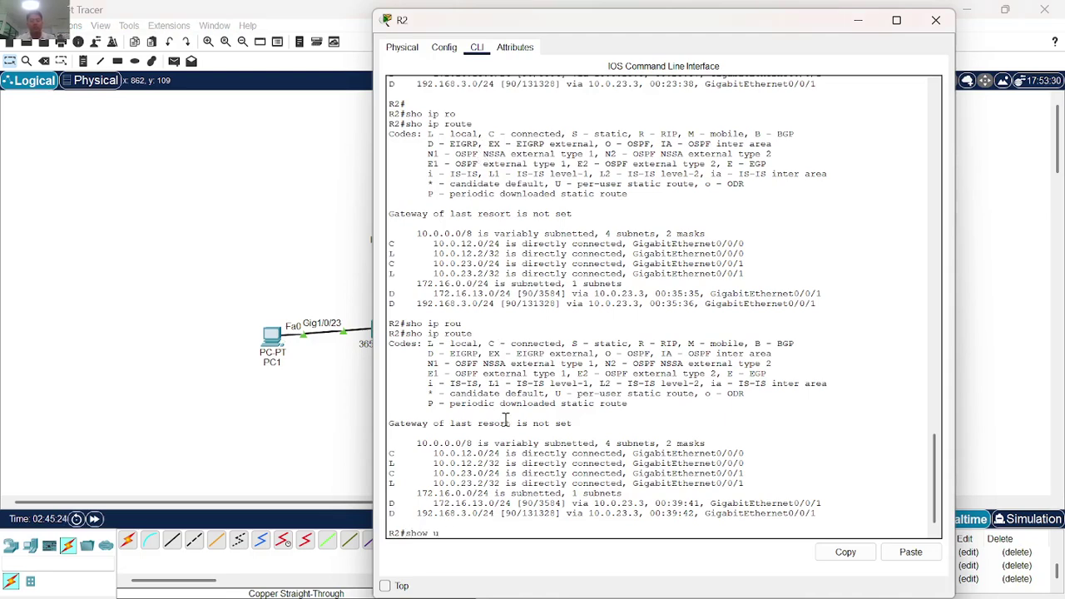
pyautogui.press('Tab')
pyautogui.press('Return')
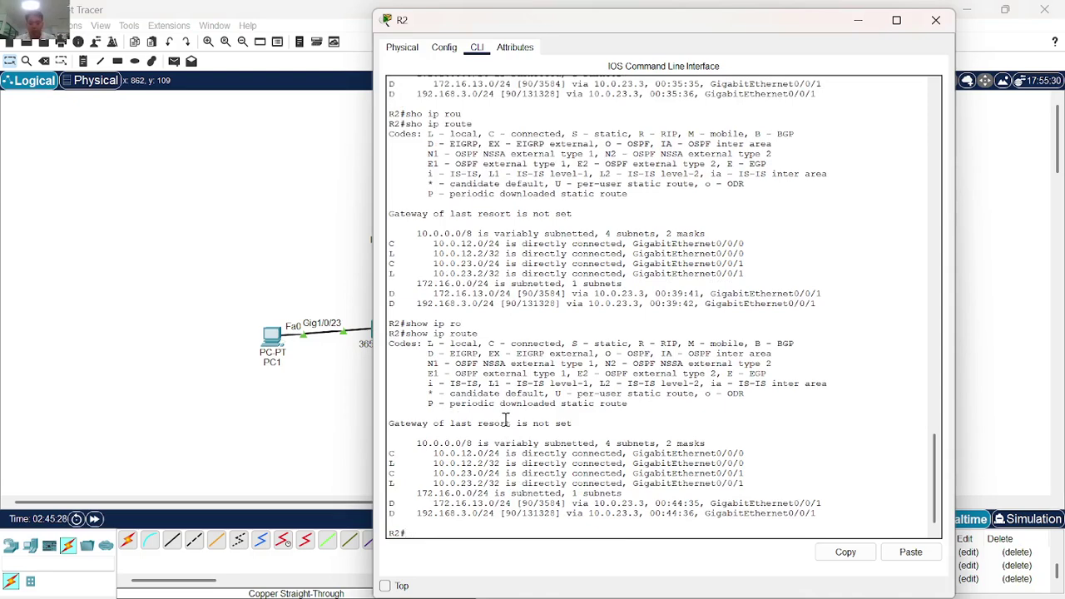
# Select the route output in R2's CLI and send R2's routing table to ChatGPT in place of the drafted message.
pyautogui.moveTo(456, 525); pyautogui.dragTo(381, 427)
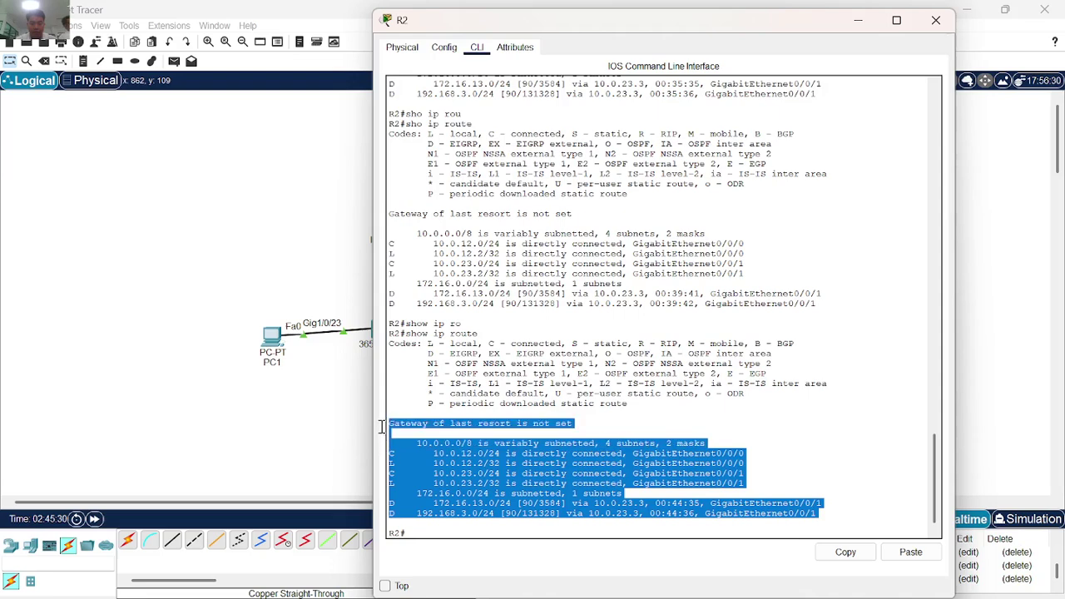
pyautogui.press('Return')
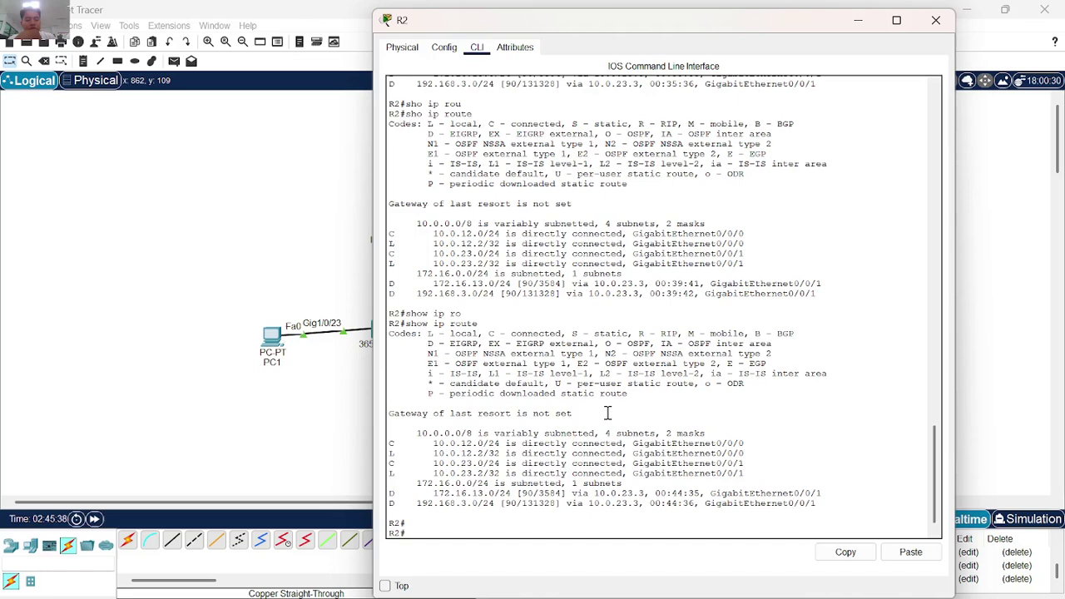
pyautogui.hotkey('alt', 'Tab')
pyautogui.hotkey('alt', 'Tab')
pyautogui.hotkey('alt', 'Tab')
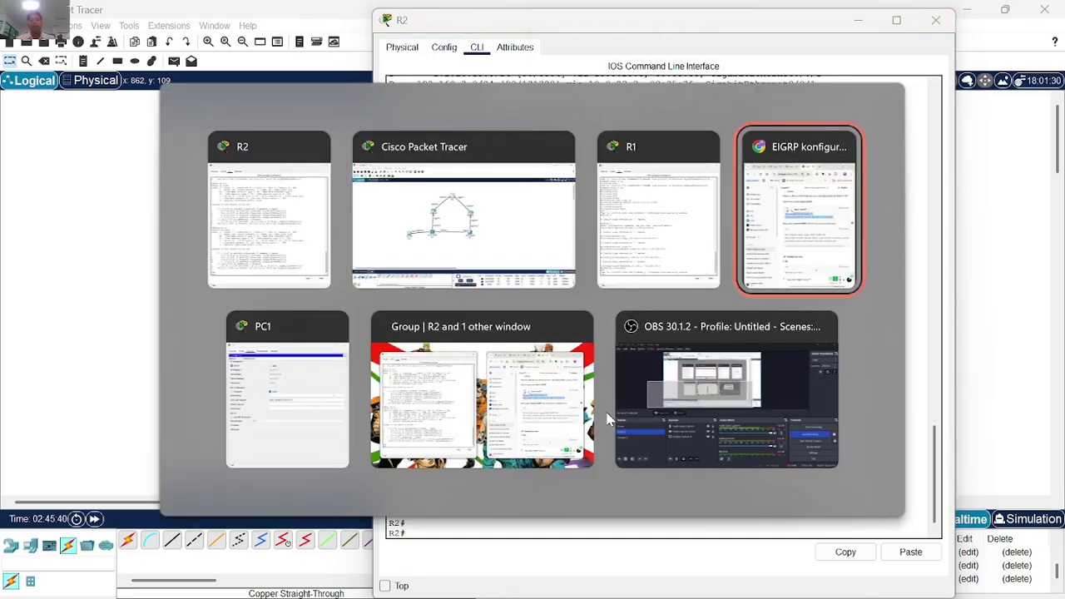
pyautogui.scroll(-4, 832, 424)
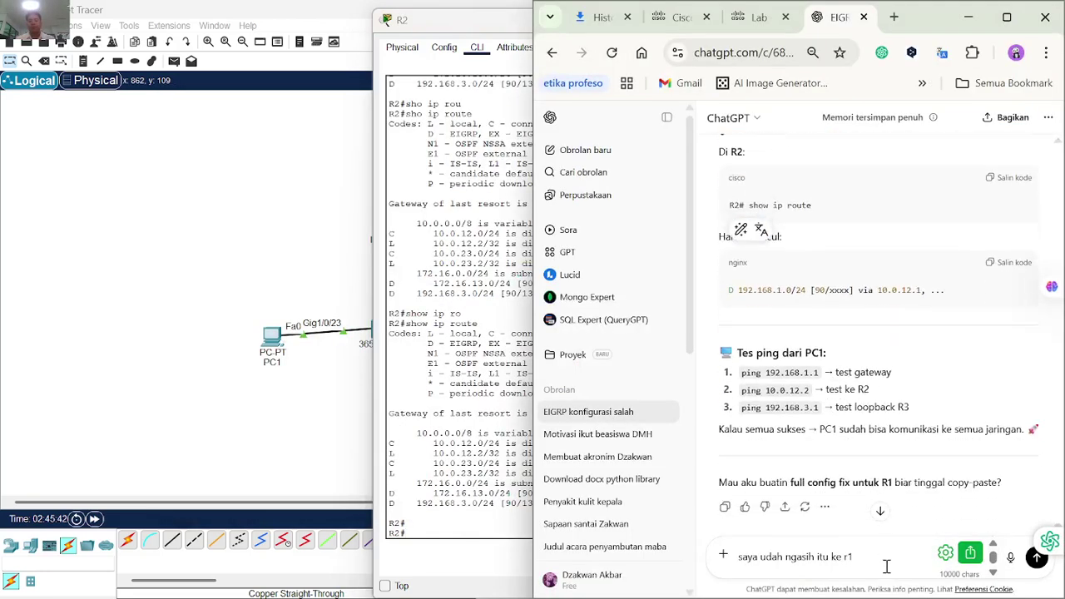
pyautogui.press('BackSpace')
pyautogui.press('BackSpace')
pyautogui.press('BackSpace')
pyautogui.tripleClick(806, 557)
pyautogui.hotkey('ctrl', 'v')
pyautogui.press('Return')
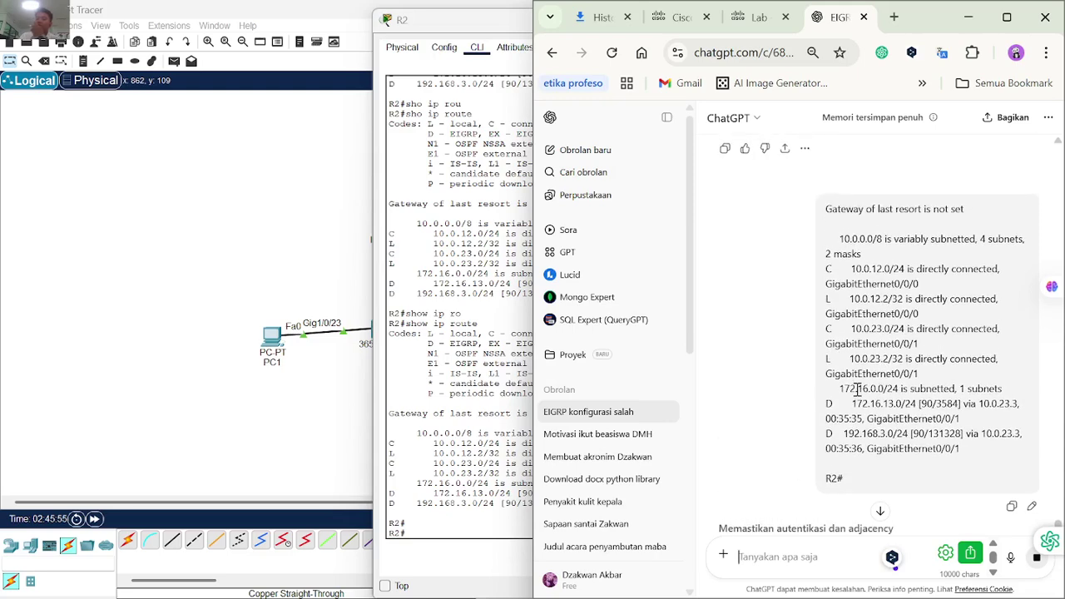
# Send a simple PDU from PC1 to R2 in Packet Tracer and fire that new PDU a second time.
pyautogui.click(262, 409)
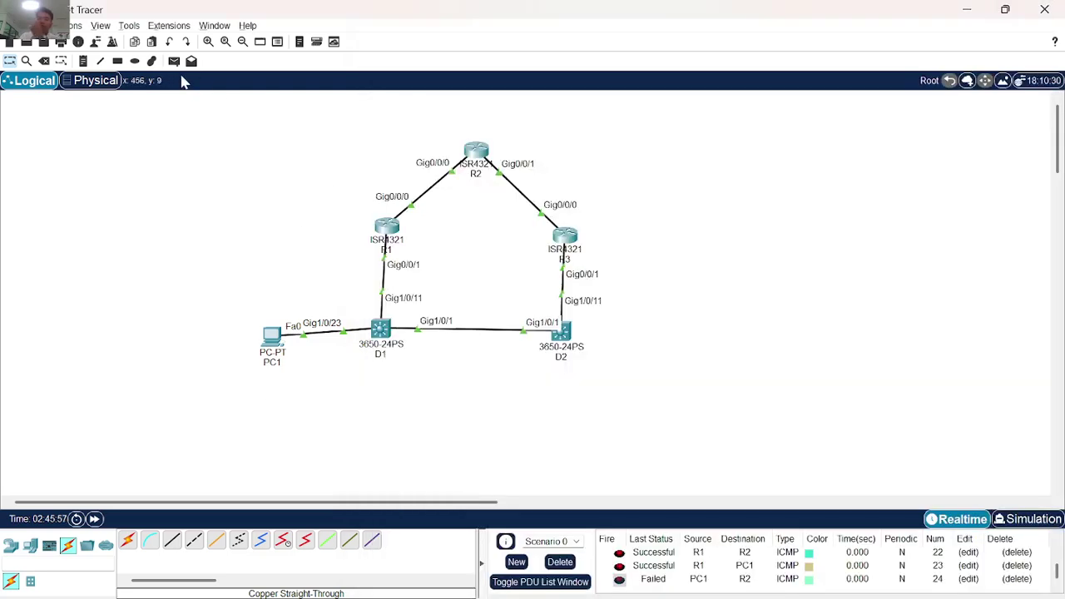
pyautogui.click(173, 63)
pyautogui.click(271, 336)
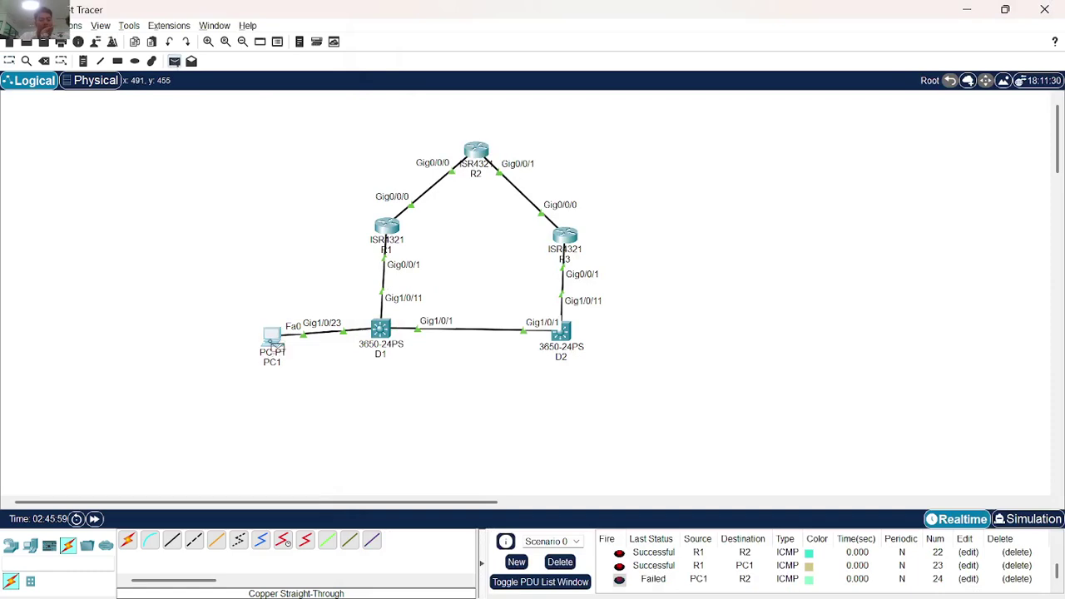
pyautogui.click(476, 150)
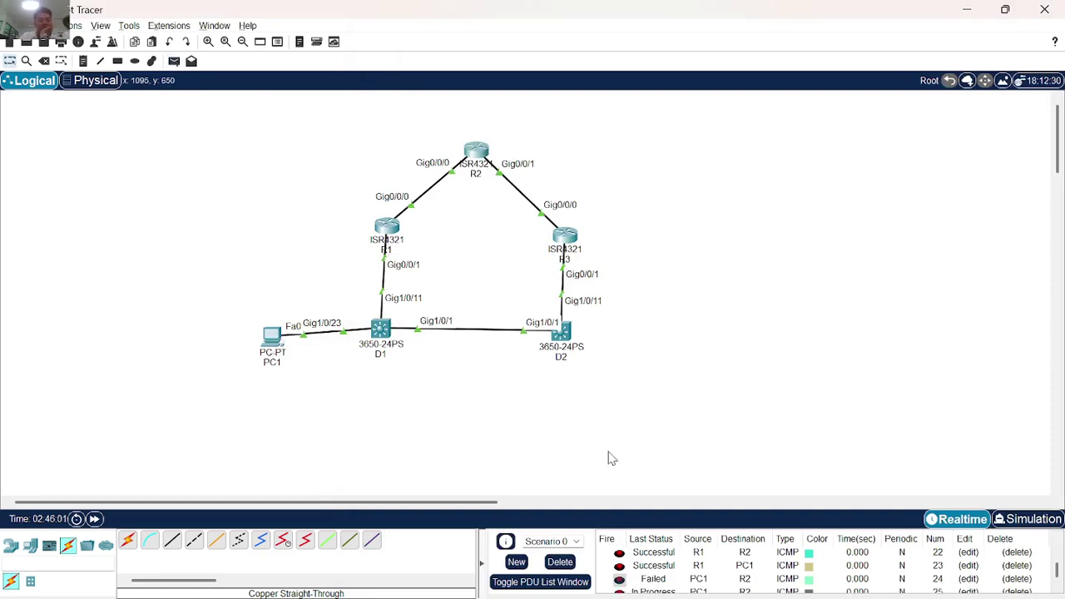
pyautogui.scroll(-1, 628, 574)
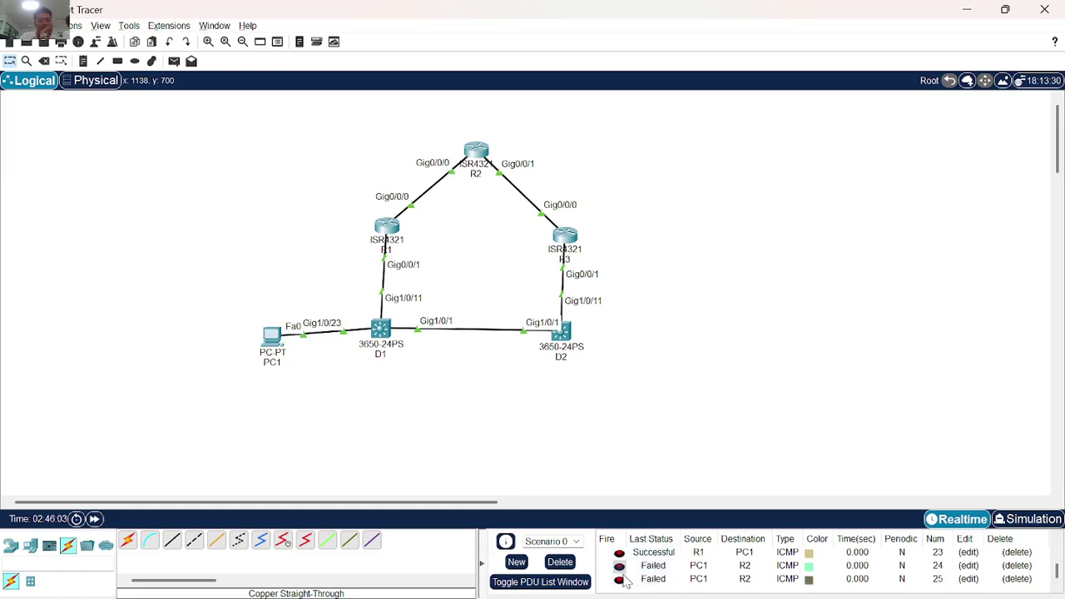
pyautogui.click(619, 581)
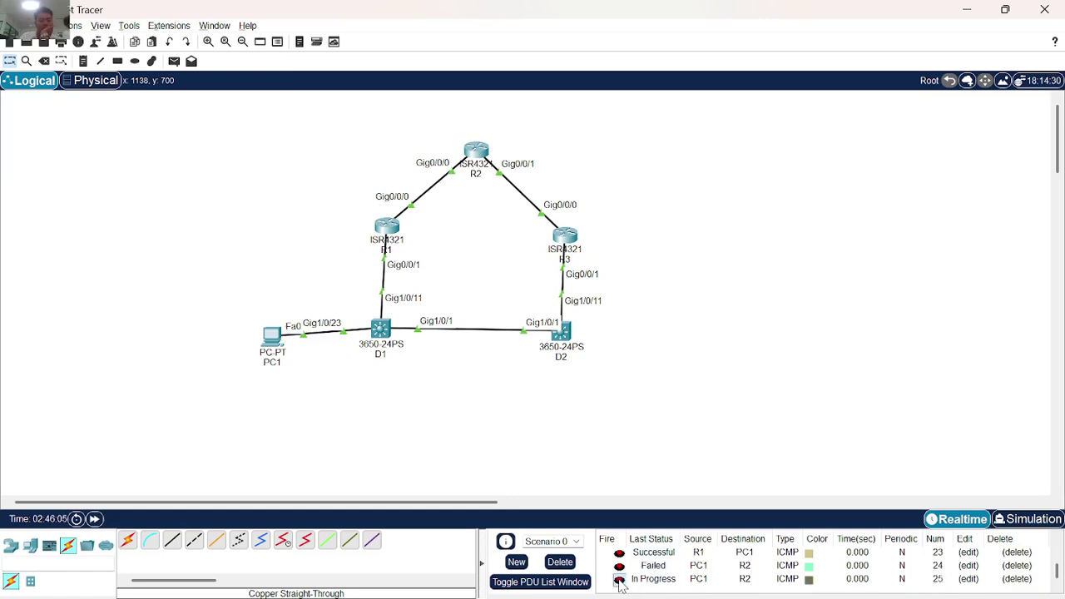
# Read ChatGPT's instructions for advertising PC1's subnet from R1, matching MD5 authentication on the R1–R2 link, and verifying the changes.
pyautogui.hotkey('alt', 'Tab')
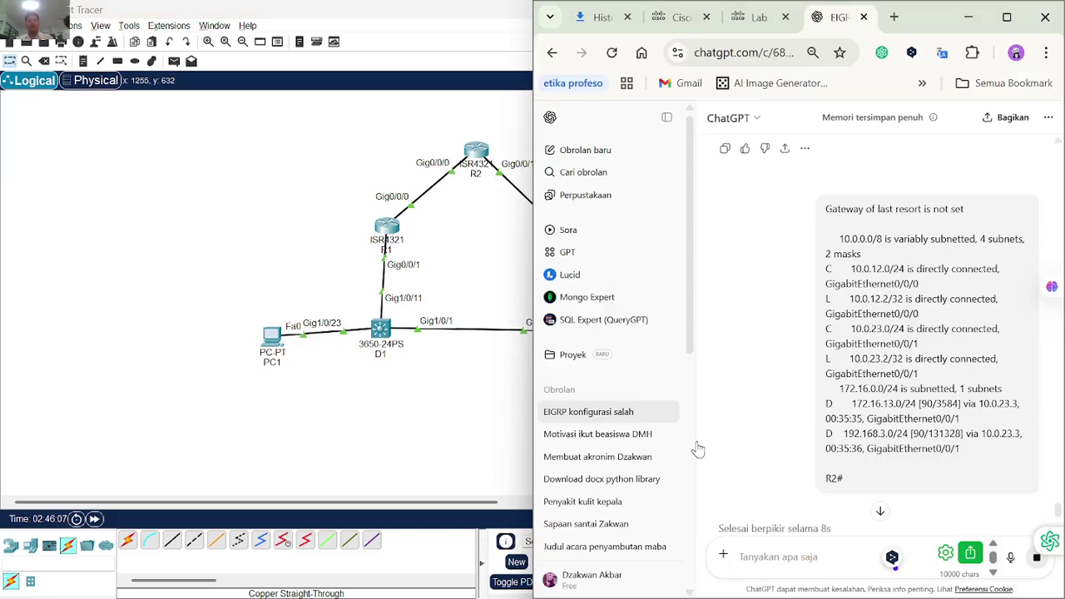
pyautogui.scroll(-5, 900, 387)
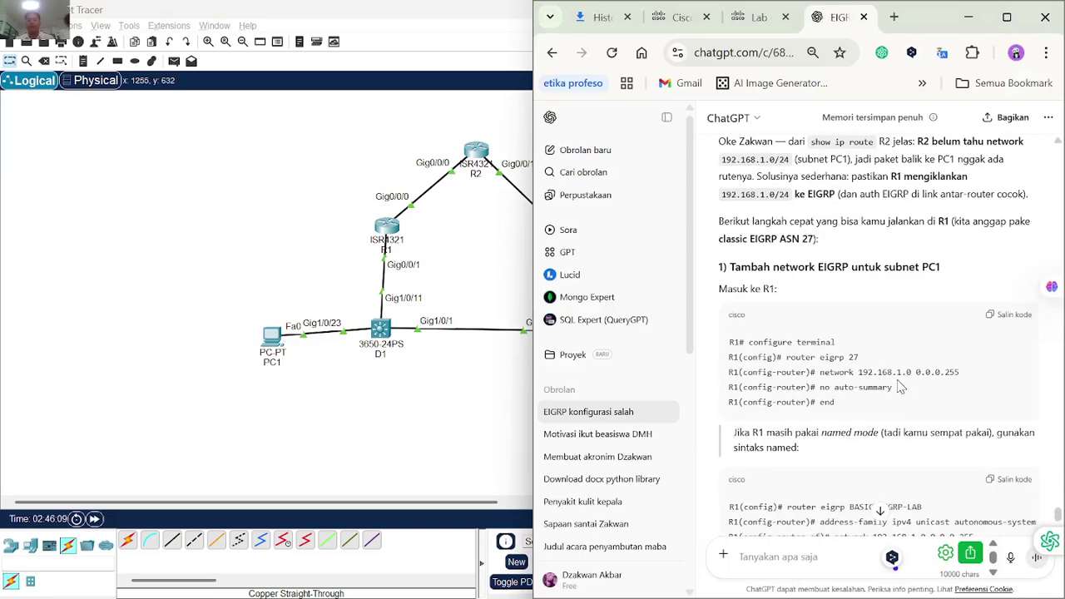
pyautogui.scroll(-1, 900, 387)
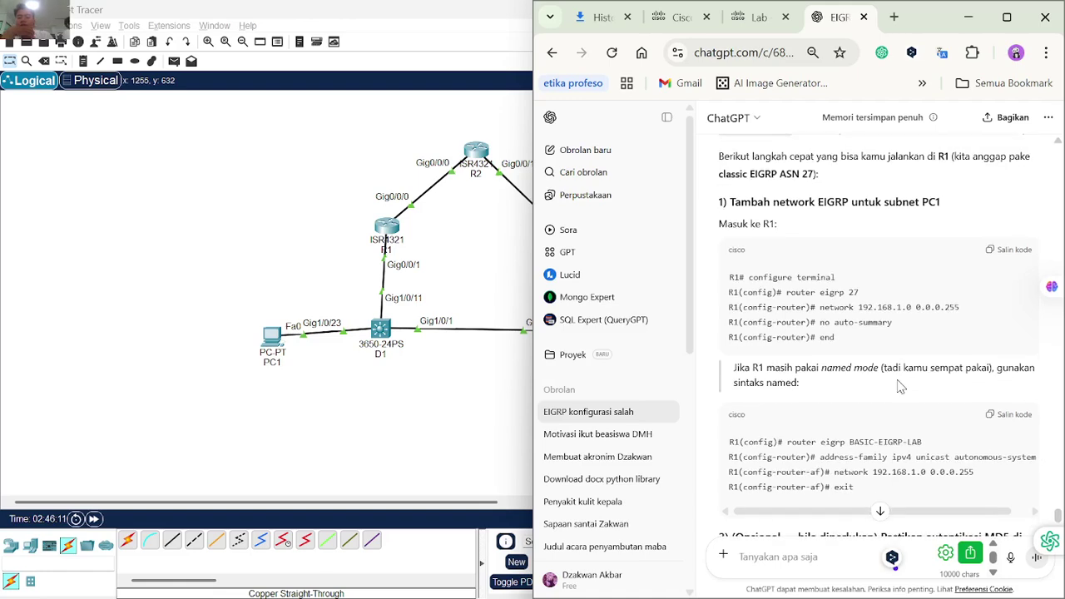
pyautogui.scroll(-3, 900, 387)
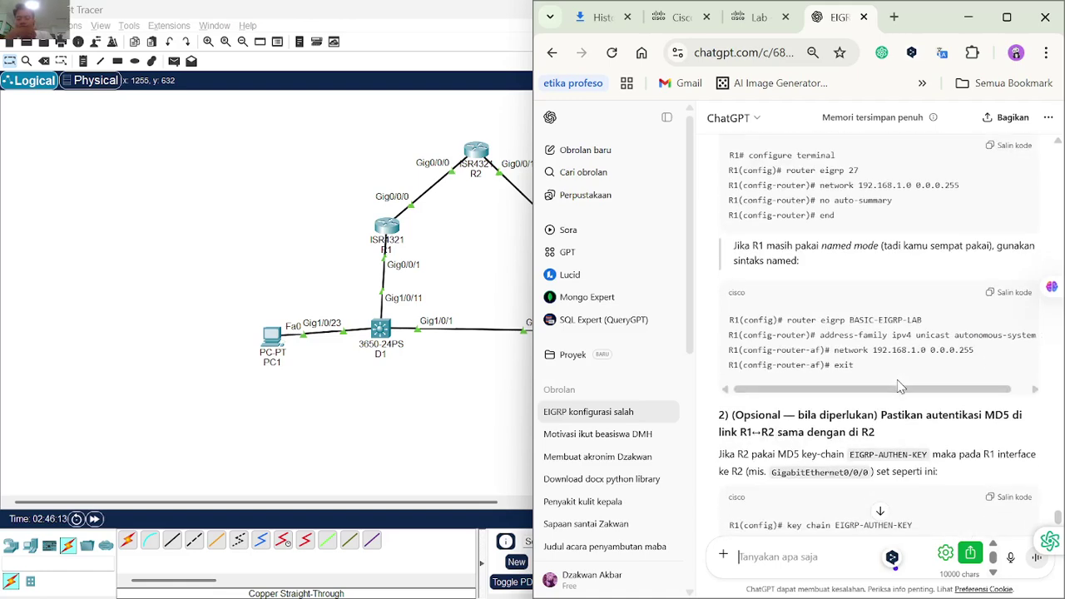
pyautogui.scroll(-4, 899, 387)
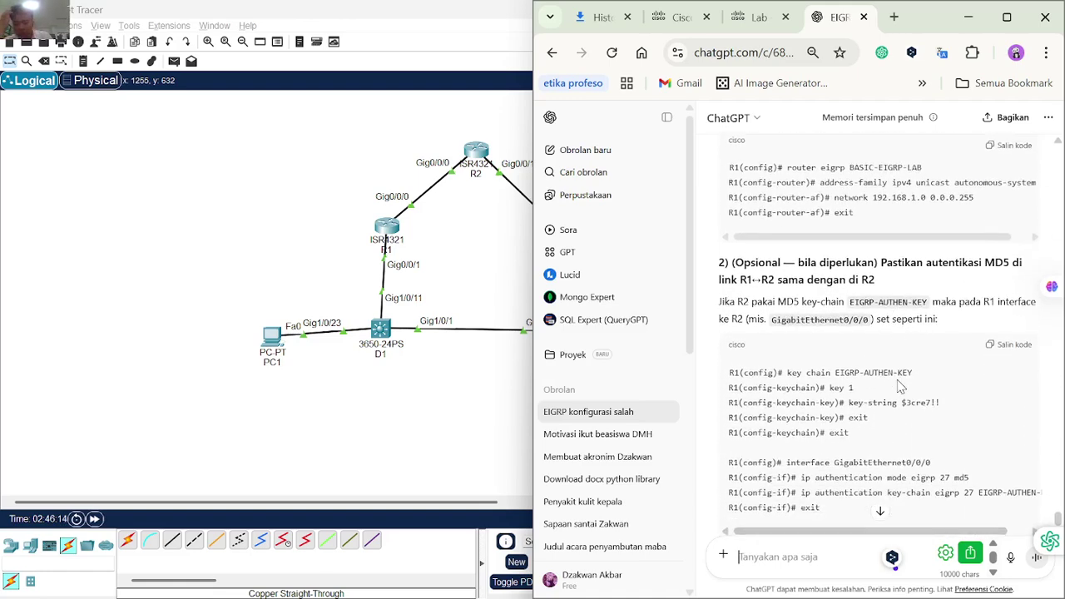
pyautogui.scroll(-2, 900, 387)
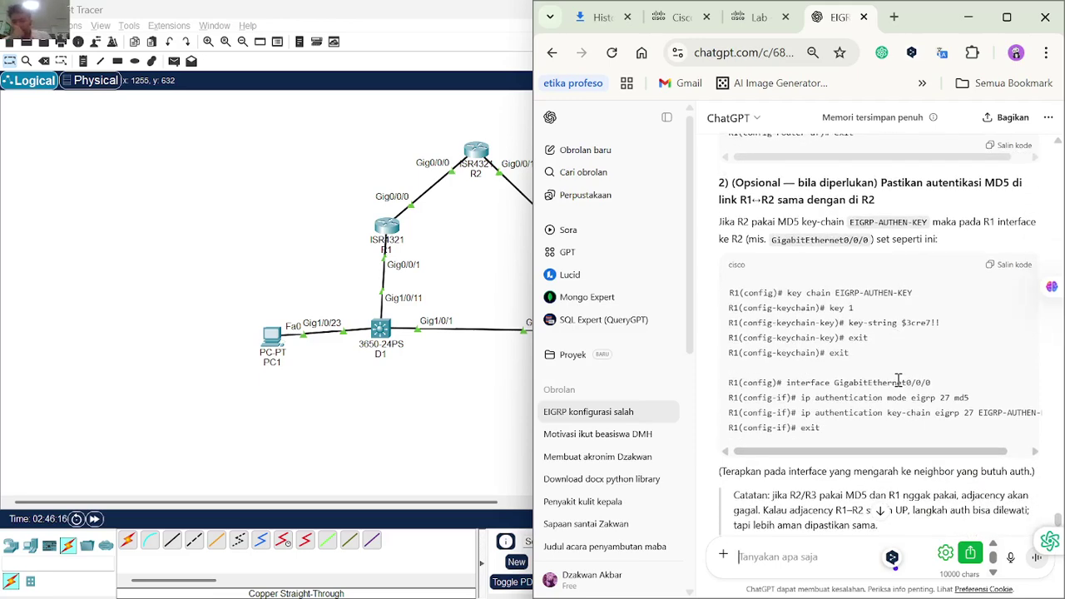
pyautogui.scroll(-3, 899, 387)
pyautogui.scroll(-3, 898, 380)
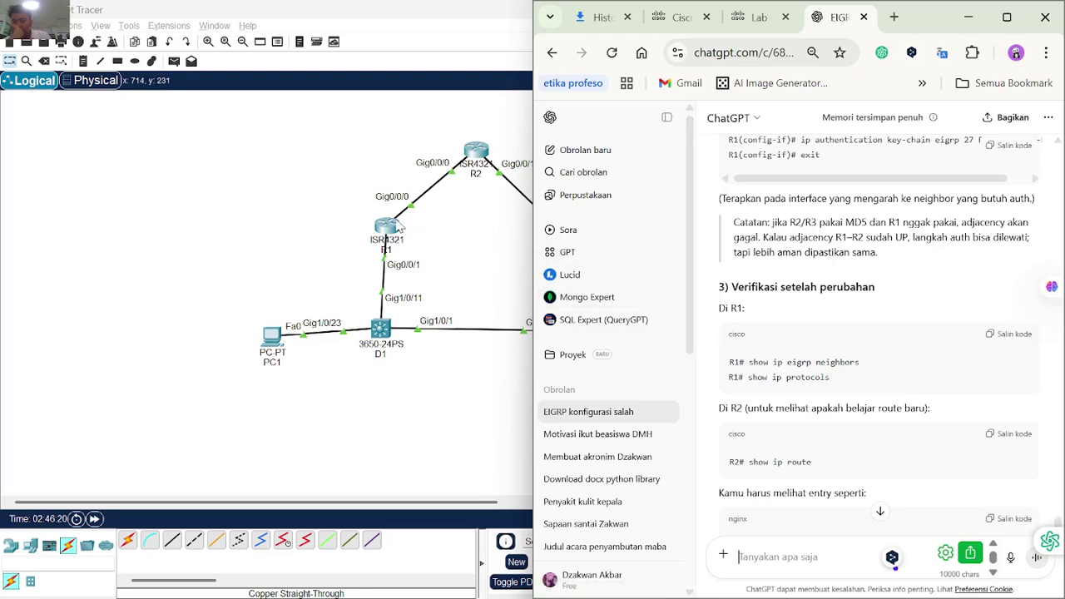
# Try to complete the command "show ip neig" in R1's CLI.
pyautogui.click(393, 233)
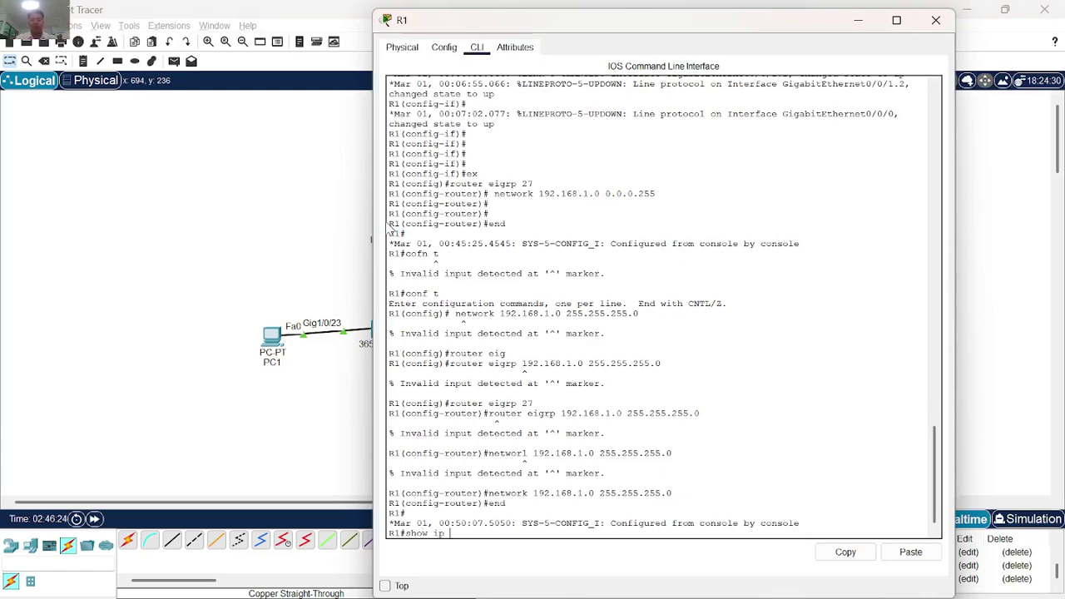
pyautogui.write('show ip neig')
pyautogui.press('Tab')
pyautogui.press('BackSpace')
pyautogui.press('BackSpace')
# Return to ChatGPT's answer and check which verification commands it gives for R1.
pyautogui.hotkey('alt', 'Tab')
pyautogui.hotkey('alt', 'Tab')
pyautogui.hotkey('alt', 'Tab')
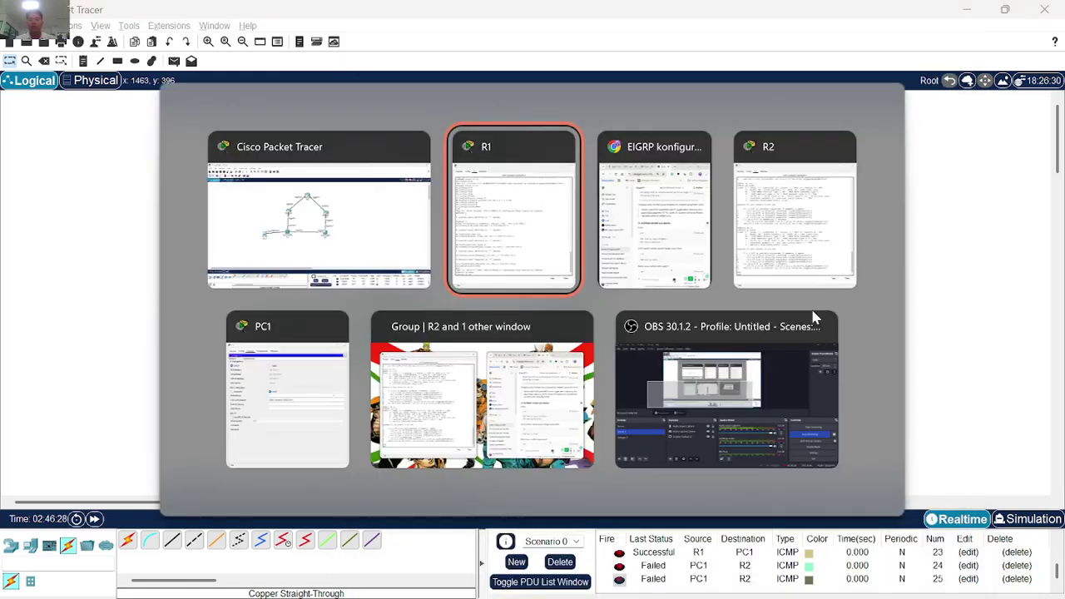
pyautogui.hotkey('alt', 'Tab')
pyautogui.hotkey('alt', 'Tab')
pyautogui.hotkey('alt', 'Tab')
pyautogui.hotkey('alt', 'Tab')
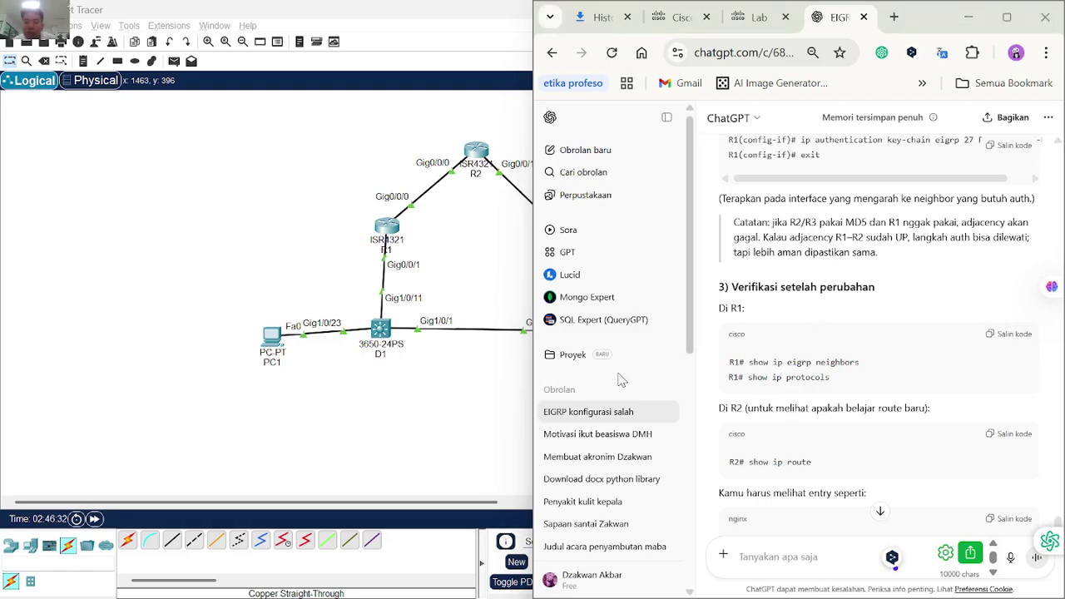
# Try to complete a "show ip eigrp pro" command in R1's CLI.
pyautogui.hotkey('alt', 'Tab')
pyautogui.hotkey('alt', 'Tab')
pyautogui.hotkey('alt', 'Tab')
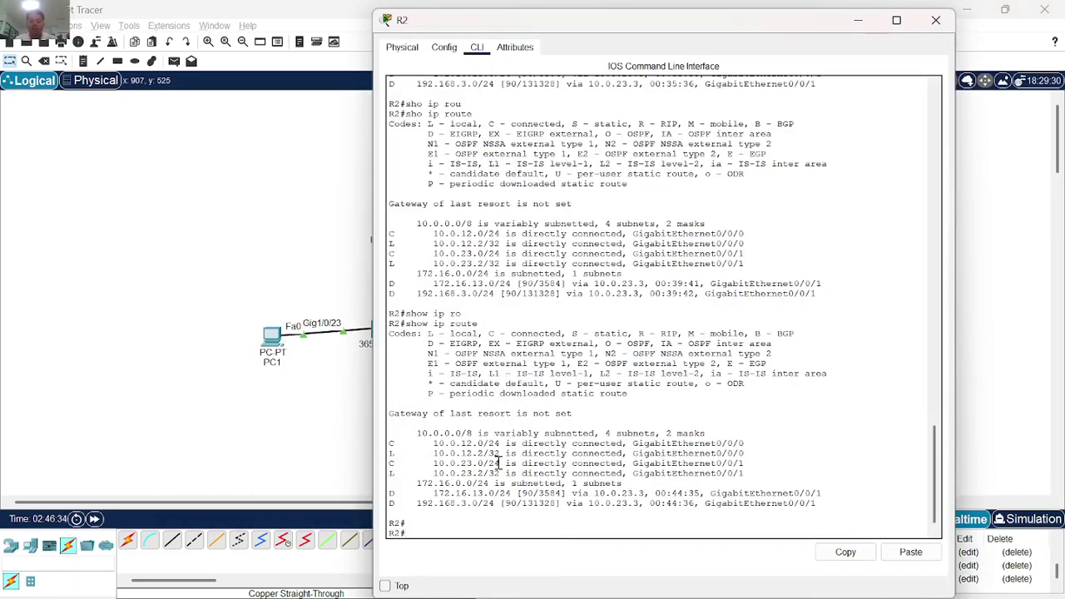
pyautogui.click(322, 388)
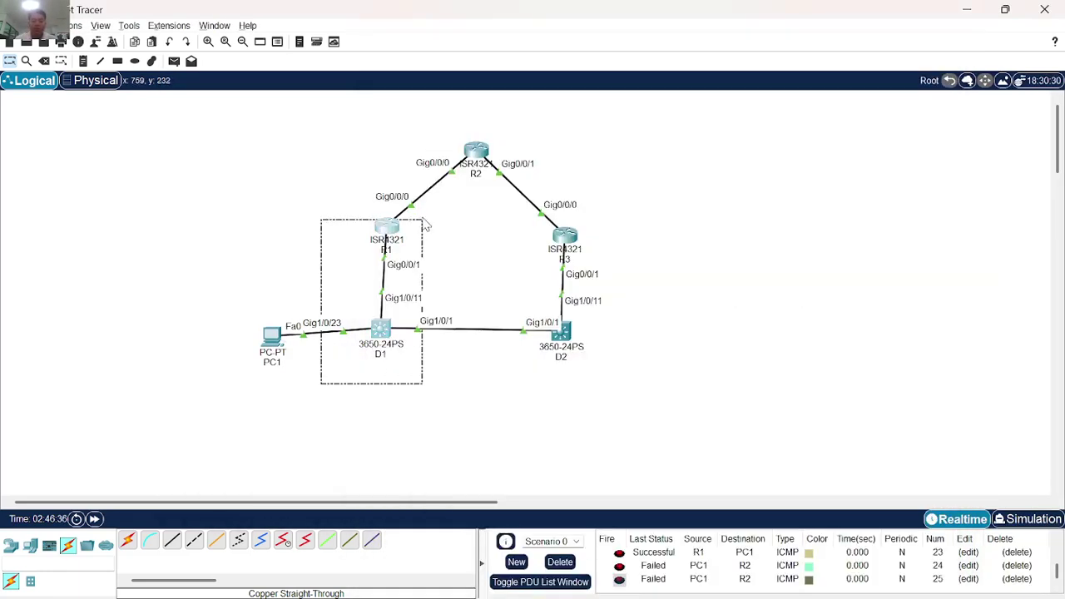
pyautogui.click(388, 226)
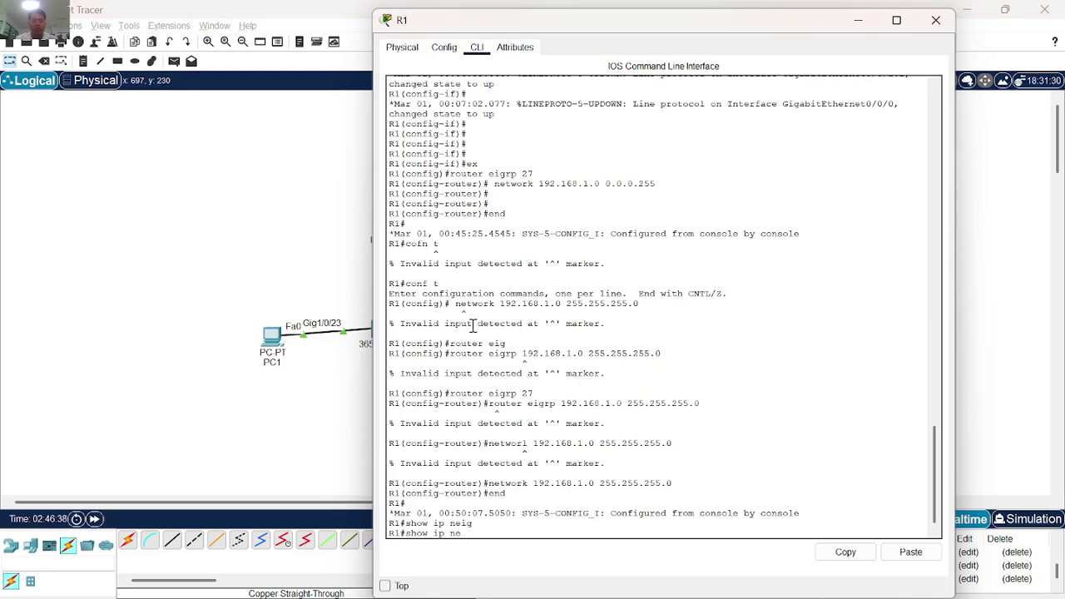
pyautogui.write('g')
pyautogui.press('Tab')
pyautogui.write('pro')
pyautogui.press('Tab')
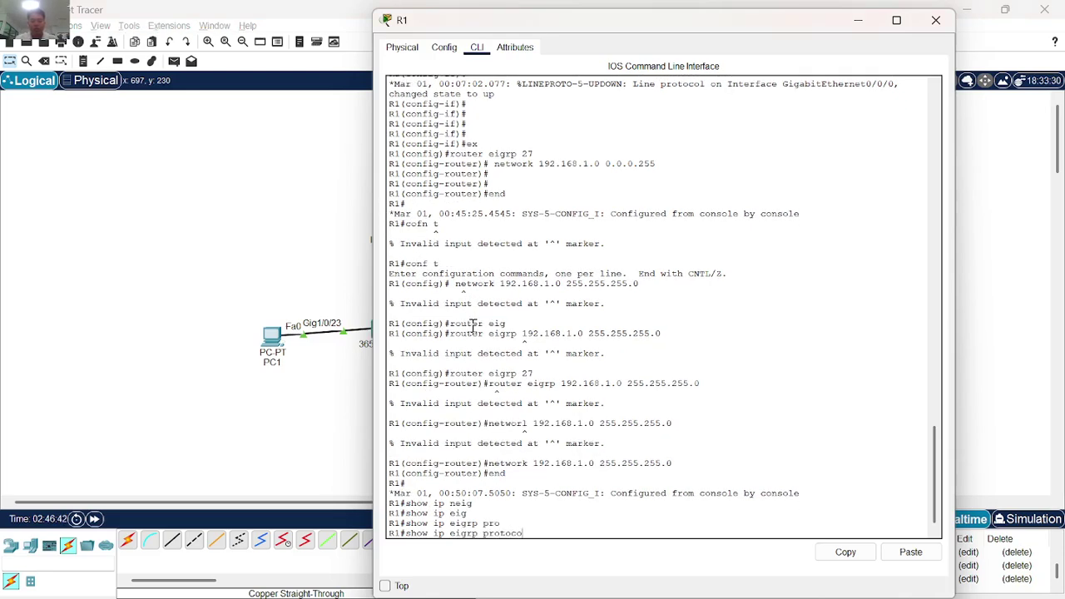
# Recheck ChatGPT's verification commands and list R1's EIGRP neighbors with "show ip eigrp neighbors".
pyautogui.hotkey('alt', 'Tab')
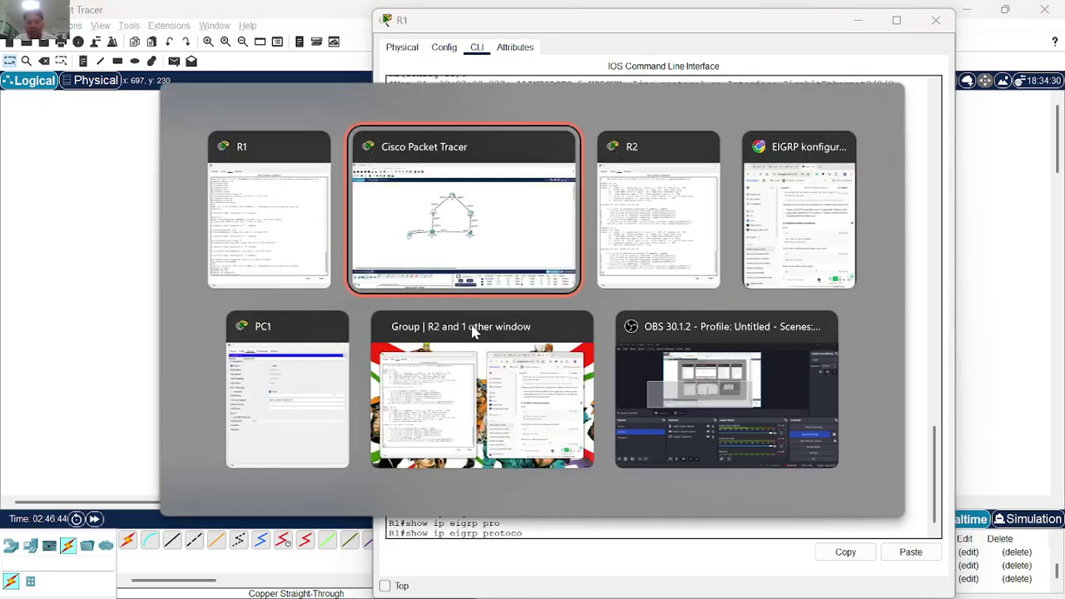
pyautogui.click(475, 330)
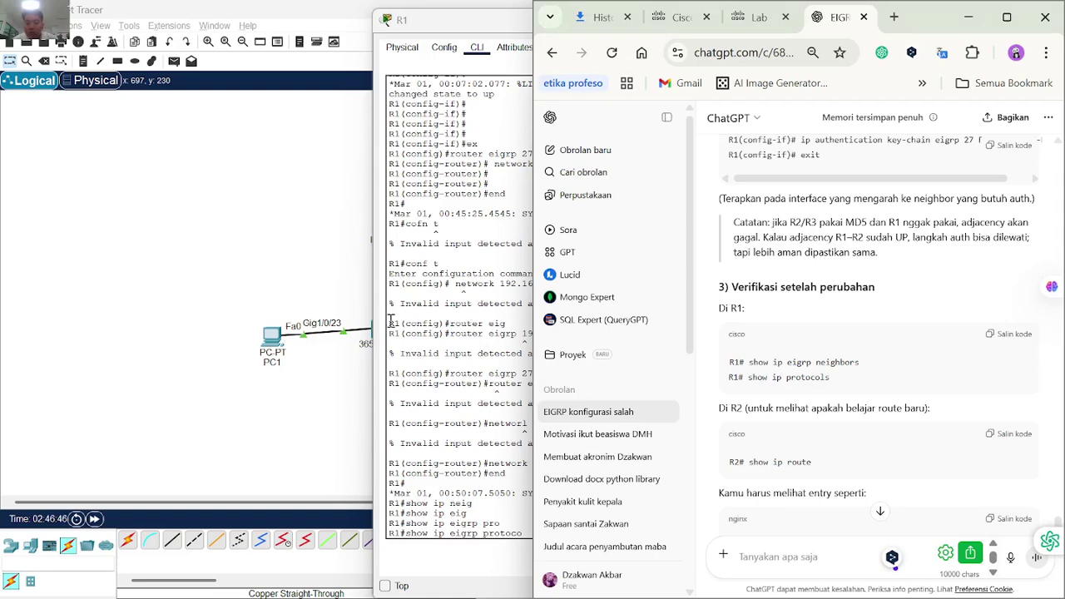
pyautogui.click(277, 342)
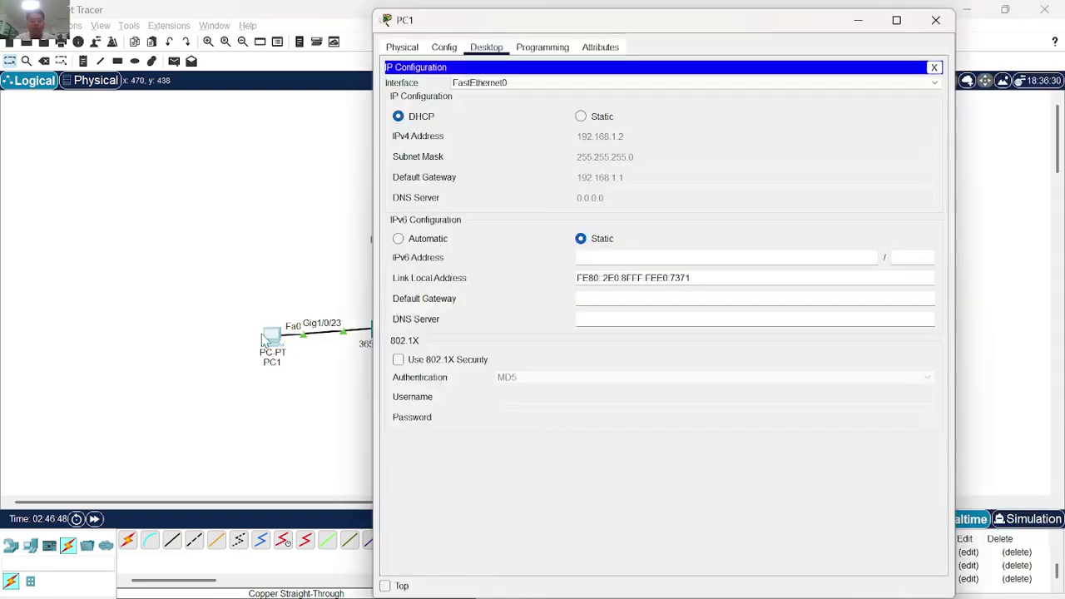
pyautogui.click(265, 341)
pyautogui.hotkey('alt', 'Tab')
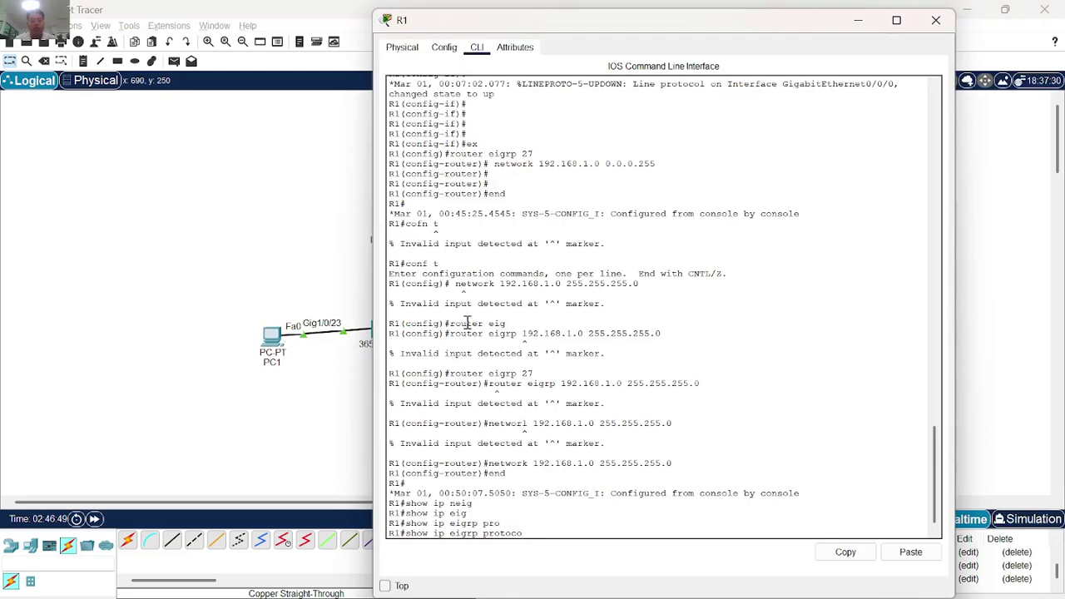
pyautogui.write('neighbors')
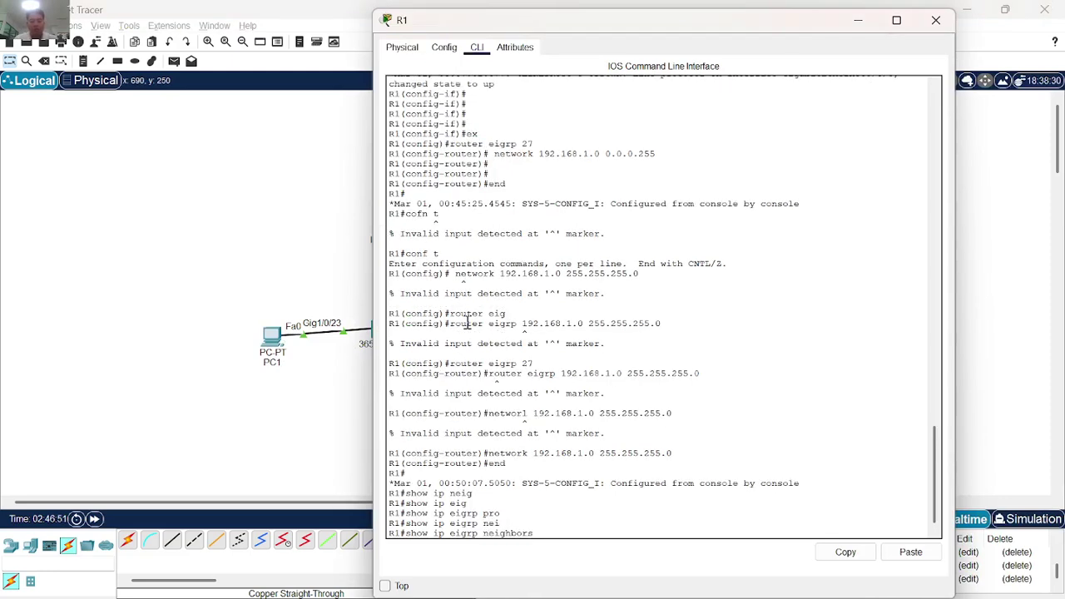
pyautogui.press('Return')
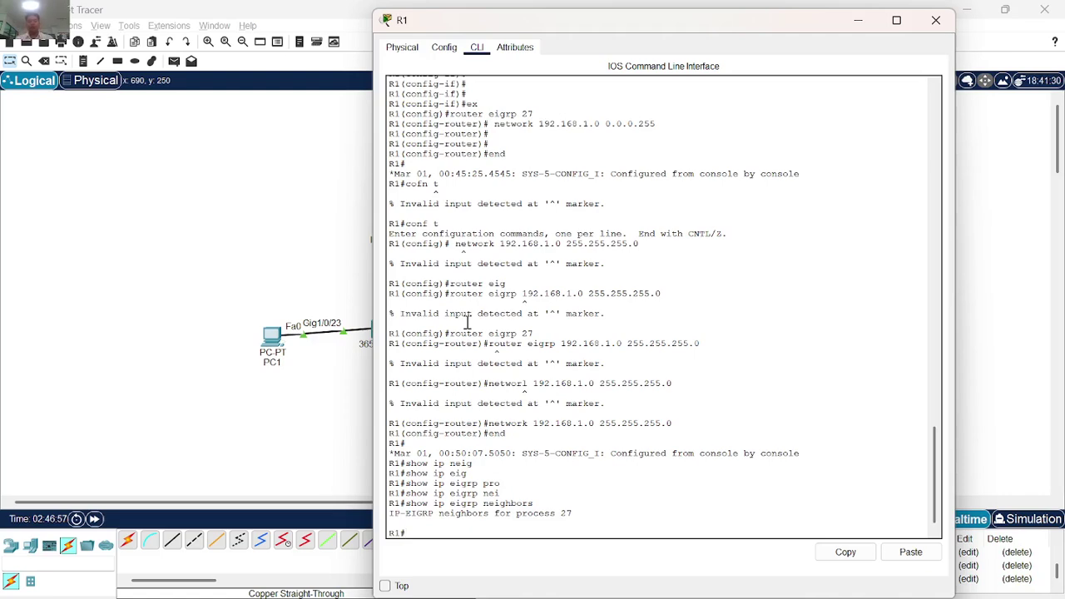
# Leave R1's CLI and open PC1's IP configuration.
pyautogui.hotkey('alt', 'Tab')
pyautogui.hotkey('alt', 'Tab')
pyautogui.hotkey('alt', 'Tab')
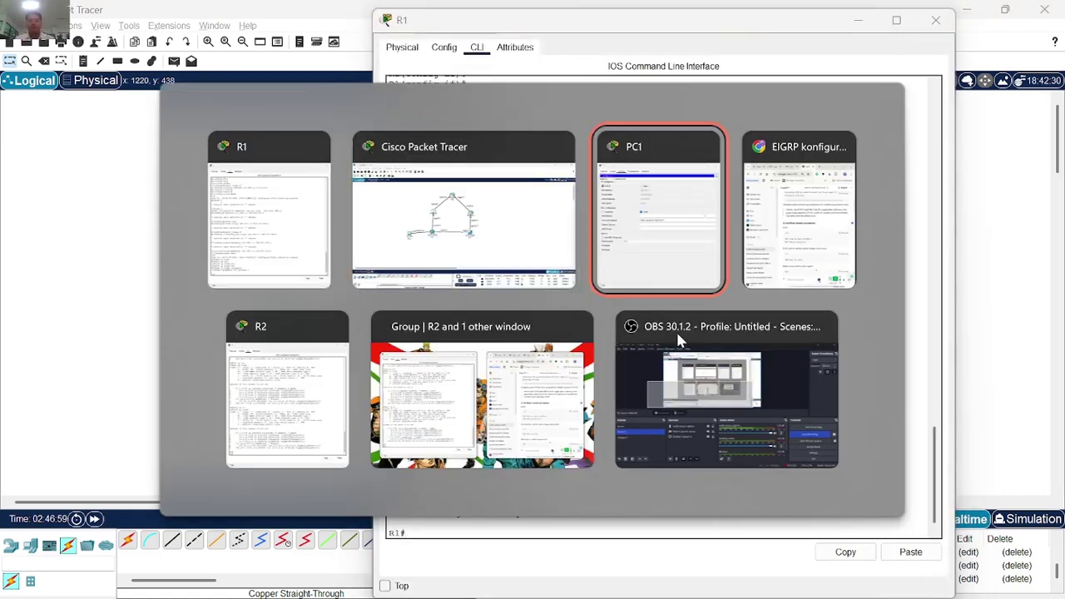
pyautogui.hotkey('alt', 'Tab')
pyautogui.click(283, 357)
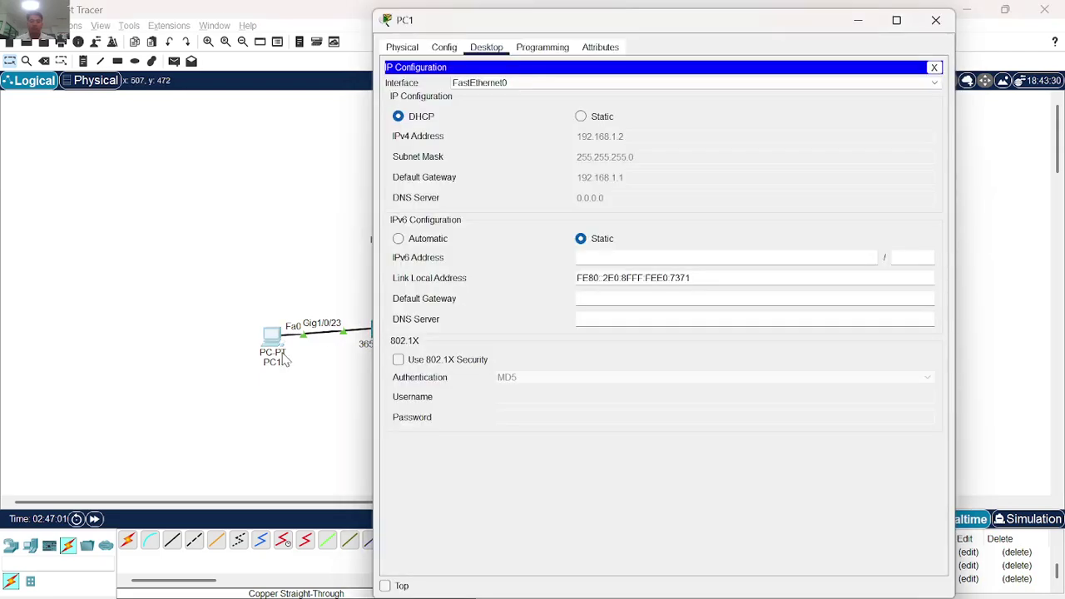
# Leave PC1's IP configuration and recheck which verification commands ChatGPT lists for R1 and R2.
pyautogui.click(285, 464)
pyautogui.hotkey('alt', 'Tab')
pyautogui.hotkey('alt', 'Tab')
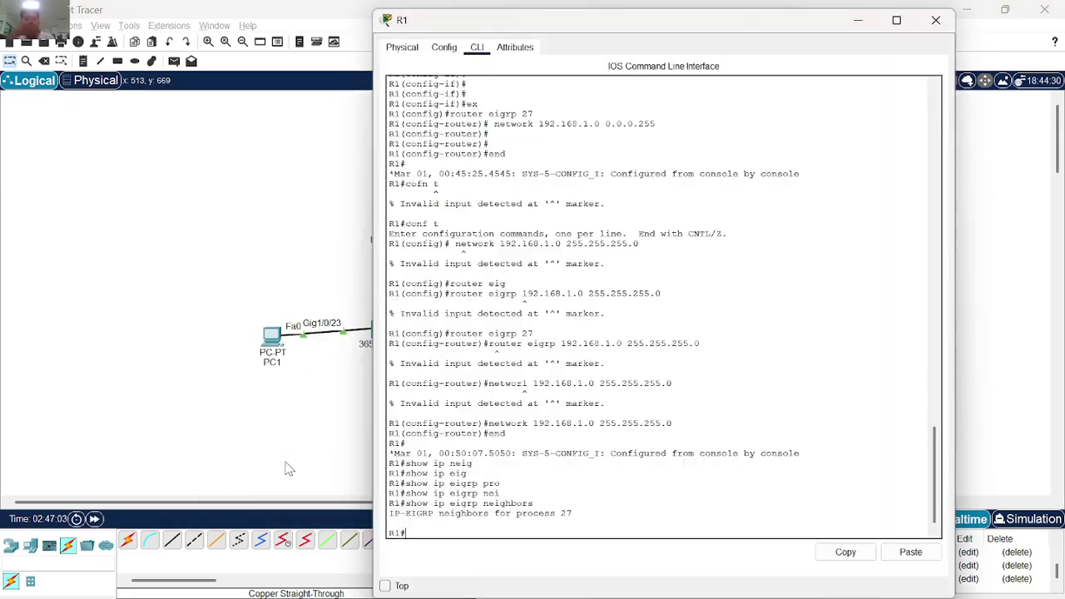
pyautogui.hotkey('alt', 'Tab')
pyautogui.hotkey('alt', 'Tab')
pyautogui.hotkey('alt', 'Tab')
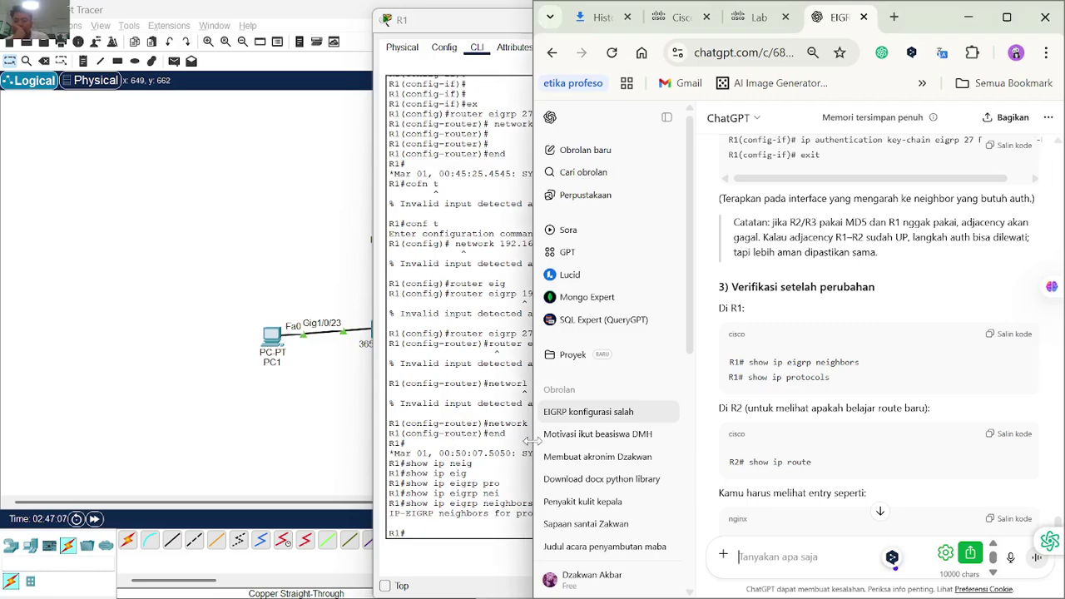
pyautogui.click(356, 464)
pyautogui.moveTo(356, 464); pyautogui.dragTo(366, 275)
pyautogui.hotkey('alt', 'Tab')
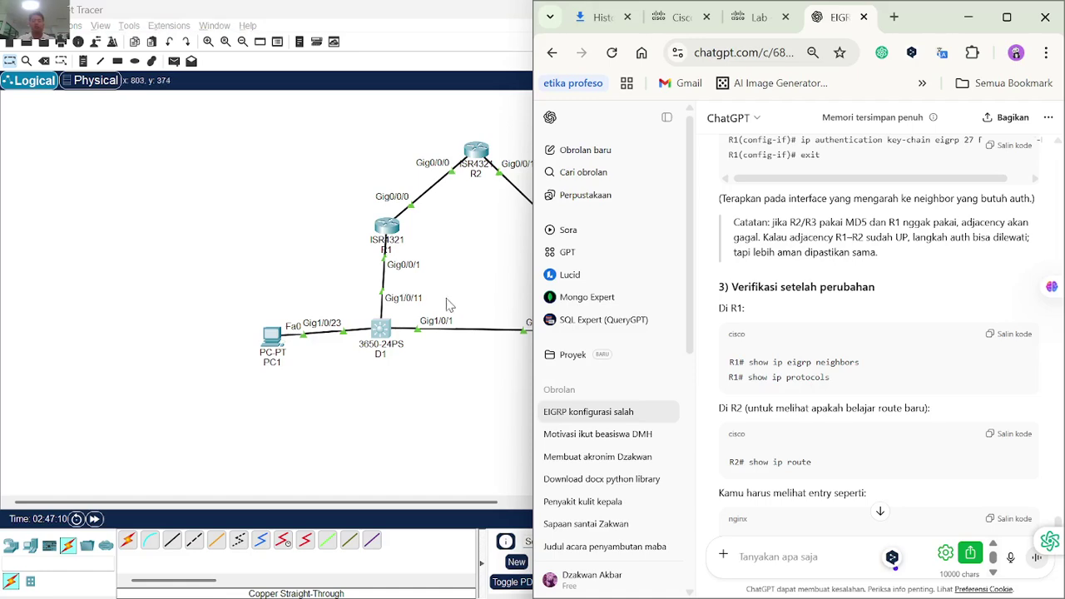
# Run "show ip protocols" in R1's CLI.
pyautogui.click(392, 235)
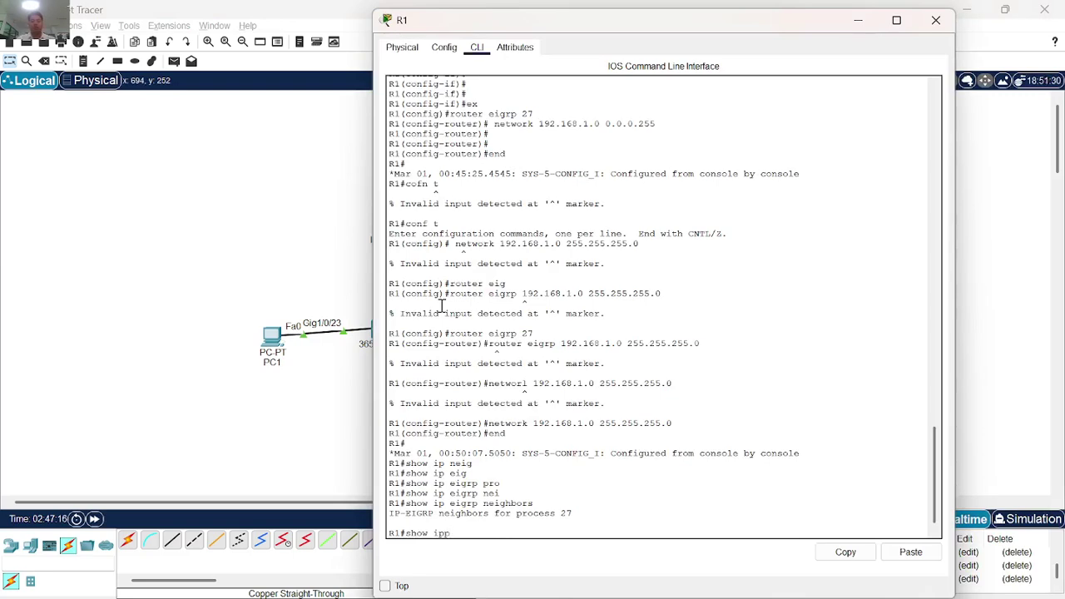
pyautogui.write('ro')
pyautogui.press('Tab')
pyautogui.write('ro')
pyautogui.press('Tab')
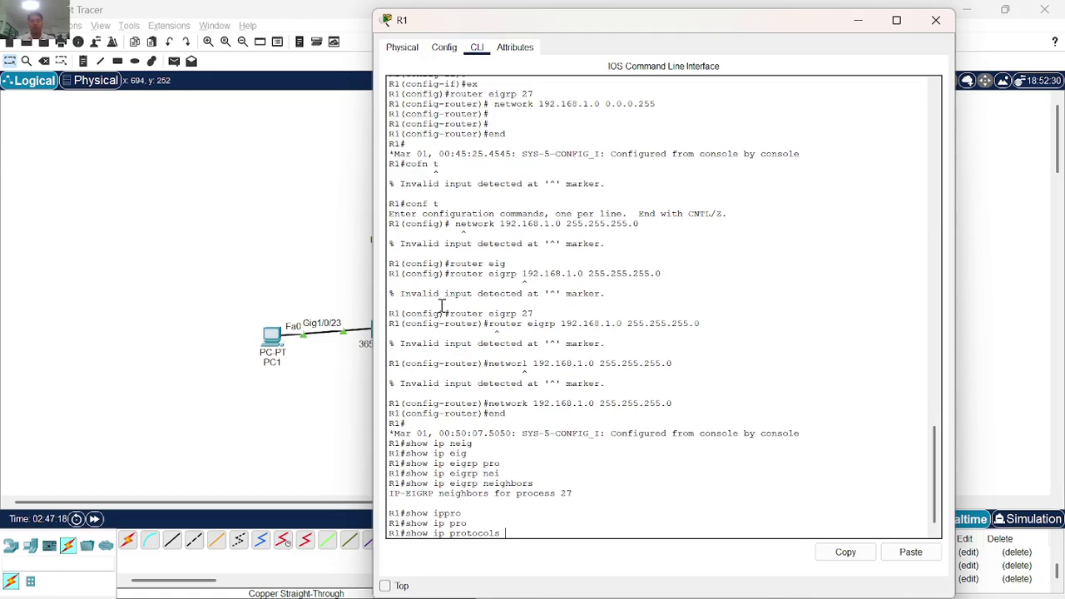
pyautogui.press('Return')
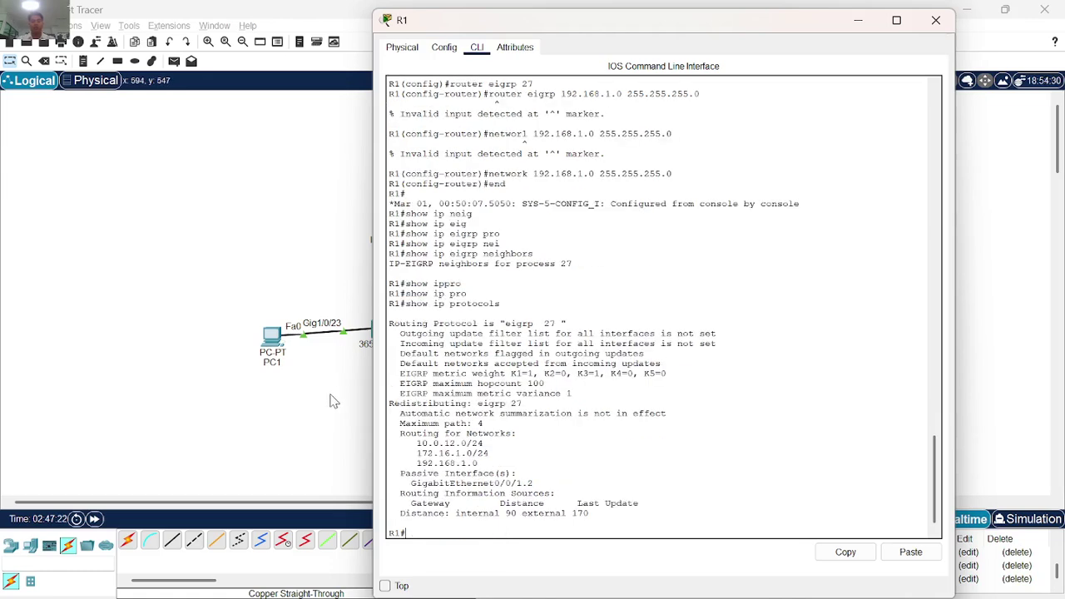
pyautogui.moveTo(416, 526); pyautogui.dragTo(389, 307)
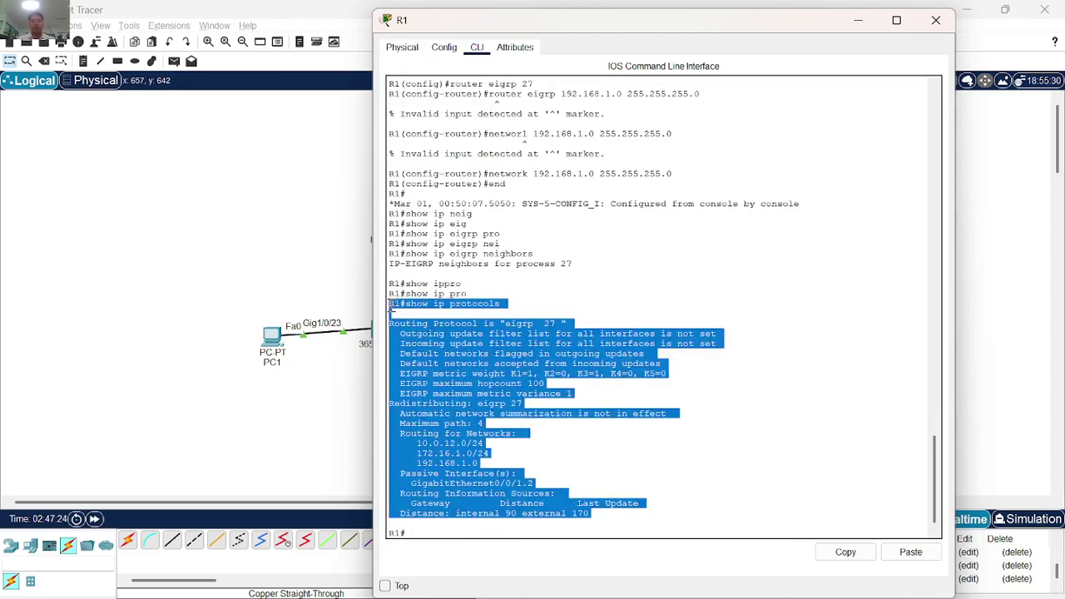
pyautogui.hotkey('ctrl', 'c')
pyautogui.hotkey('alt', 'Tab')
pyautogui.hotkey('alt', 'Tab')
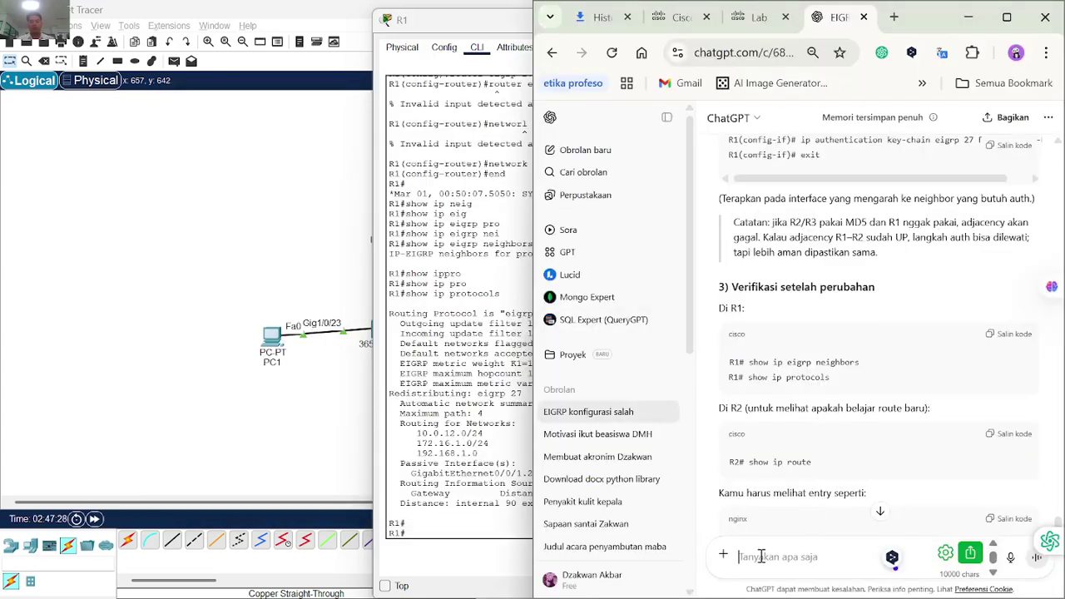
pyautogui.hotkey('ctrl', 'v')
pyautogui.hotkey('ctrl', 'a')
pyautogui.press('BackSpace')
pyautogui.hotkey('alt', 'Tab')
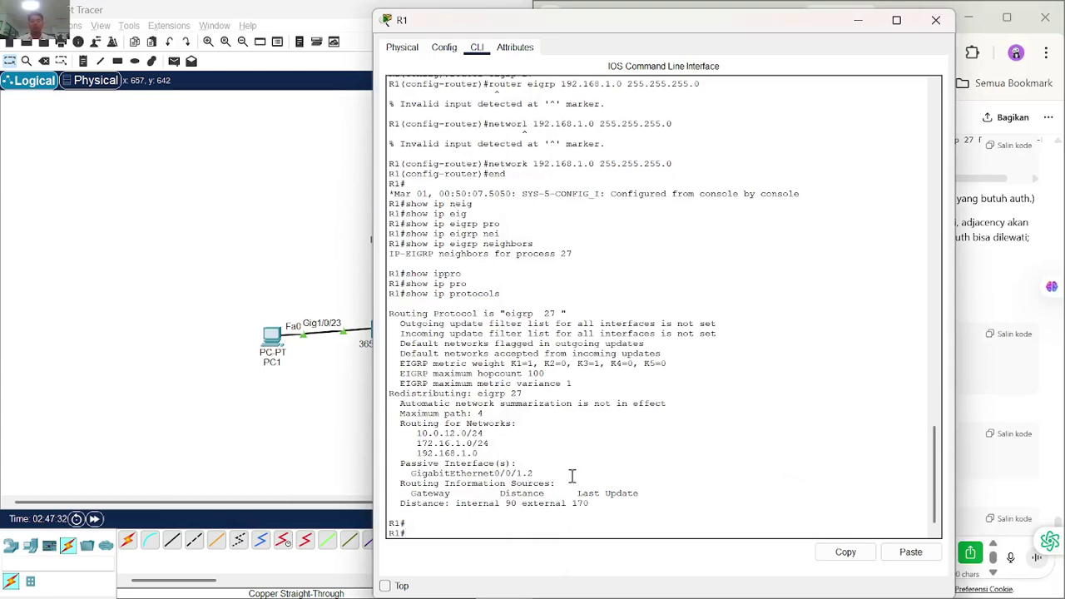
# Copy R1's "show ip protocols" output from the CLI and paste it into a new ChatGPT message.
pyautogui.moveTo(469, 513); pyautogui.dragTo(388, 320)
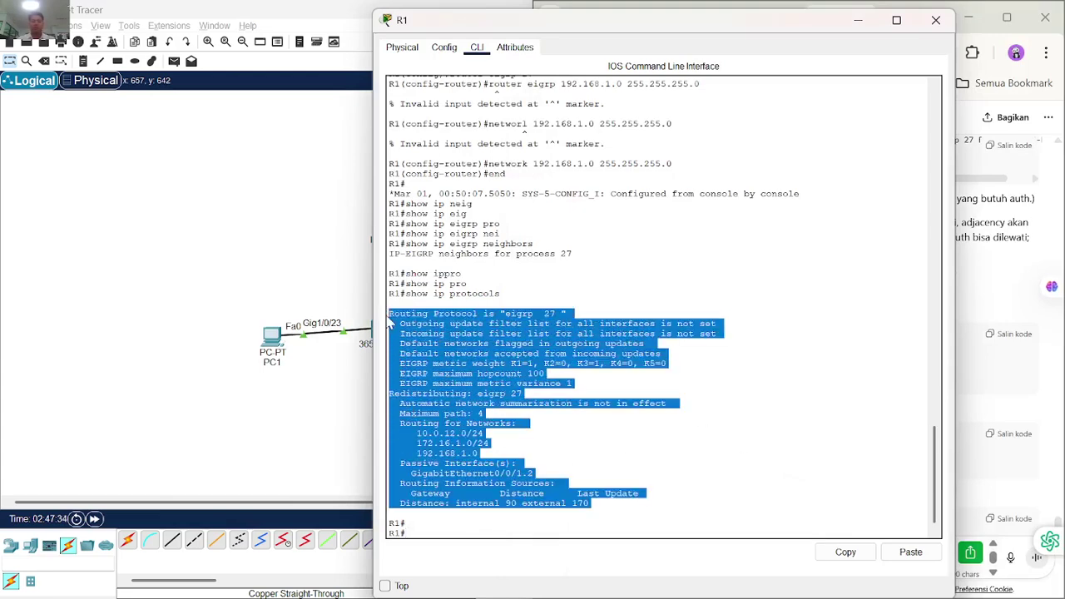
pyautogui.click(847, 553)
pyautogui.hotkey('alt', 'Tab')
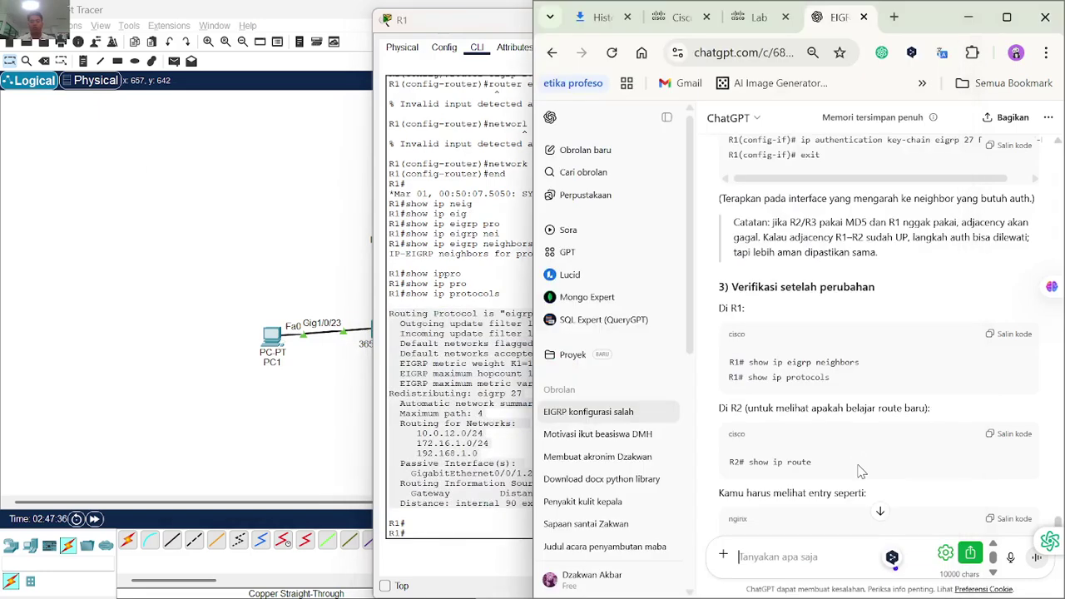
pyautogui.hotkey('ctrl', 'v')
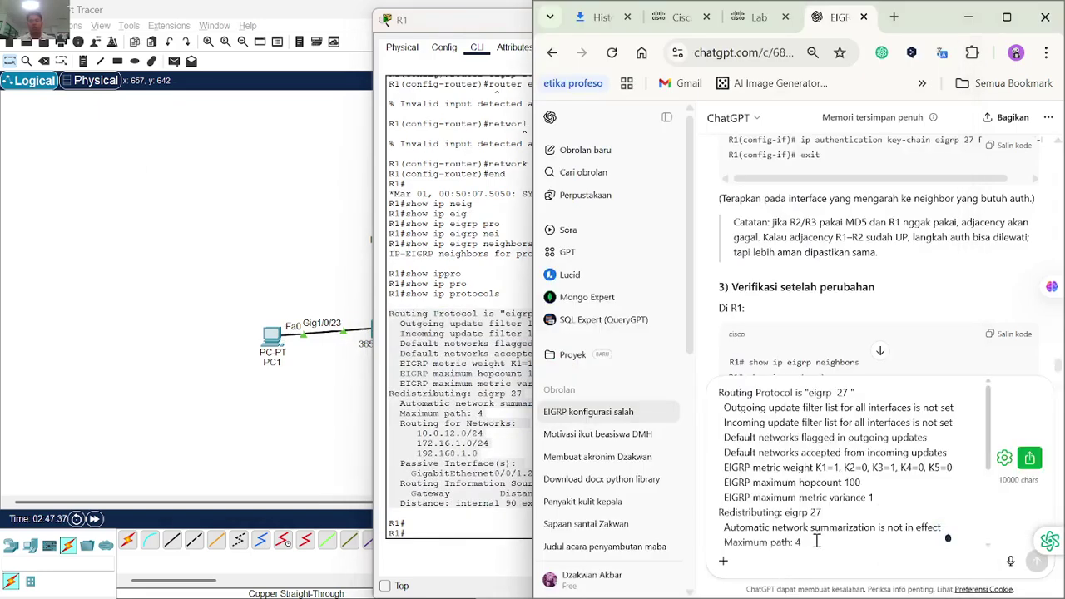
# Label the pasted output "ini di r1" and add the heading "ini di r2" below it in the message.
pyautogui.scroll(-3, 816, 541)
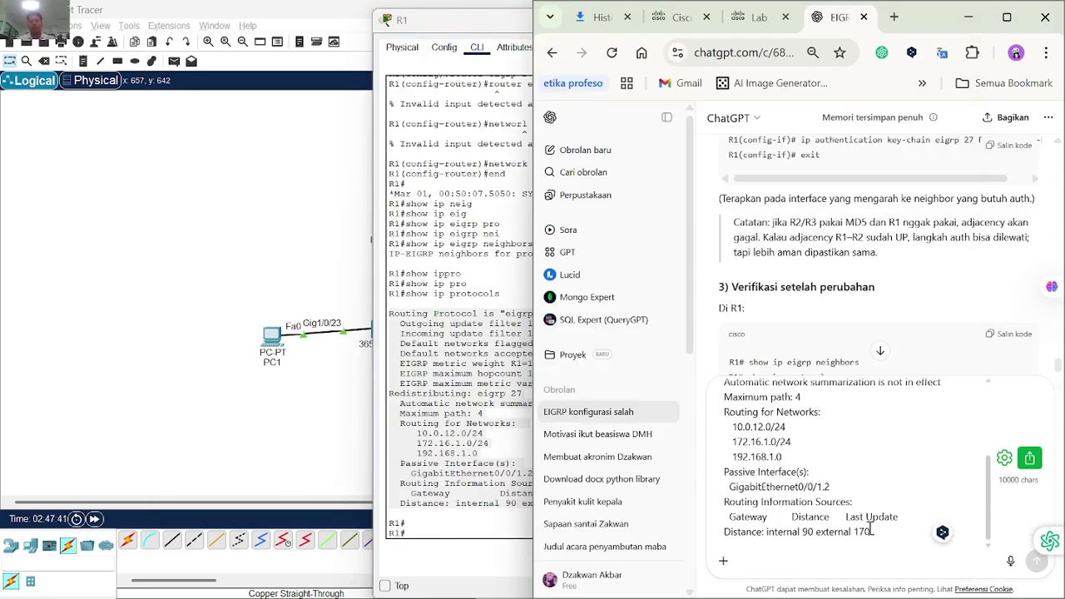
pyautogui.scroll(3, 885, 536)
pyautogui.scroll(-3, 884, 535)
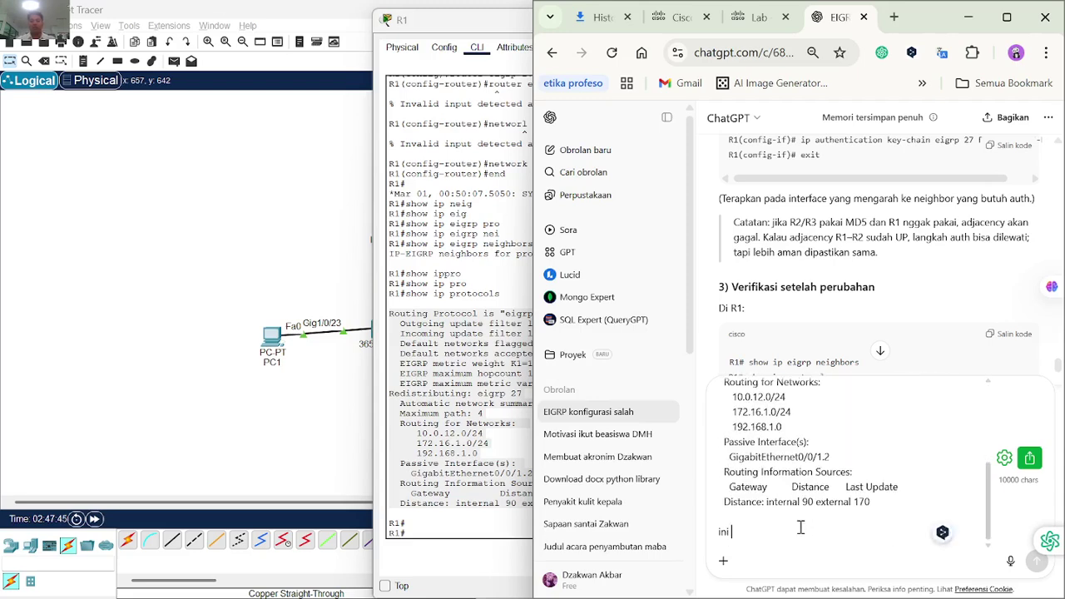
pyautogui.hotkey('shift', 'Return')
pyautogui.hotkey('shift', 'Return')
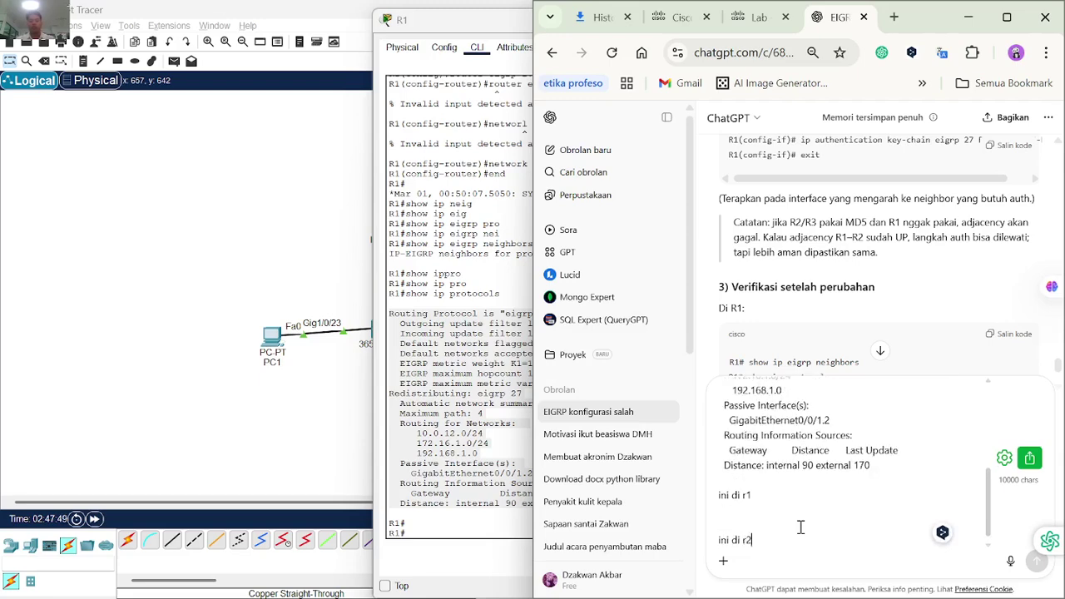
pyautogui.hotkey('shift', 'Return')
pyautogui.hotkey('shift', 'Return')
# Copy R2's latest "show ip route" output and paste it under the "ini di r2" heading in the ChatGPT message.
pyautogui.hotkey('alt', 'Tab')
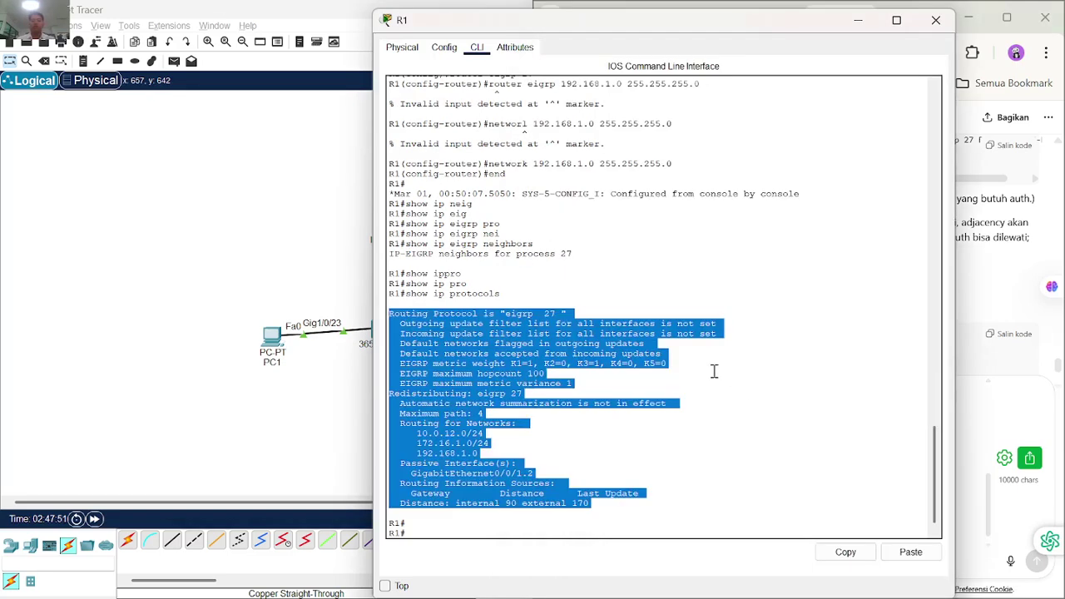
pyautogui.click(935, 19)
pyautogui.click(476, 151)
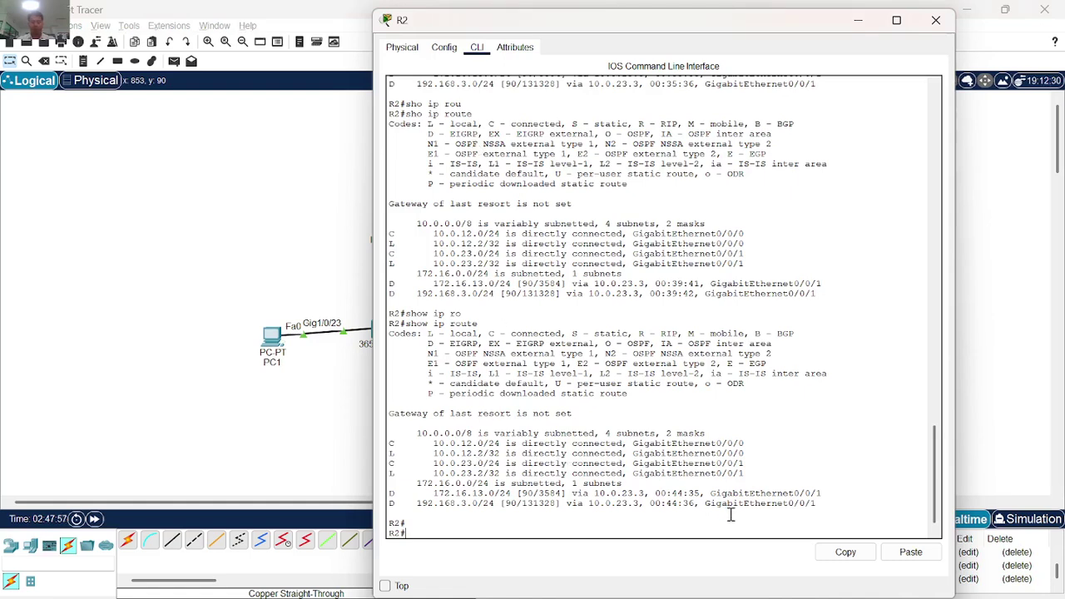
pyautogui.moveTo(828, 511); pyautogui.dragTo(391, 324)
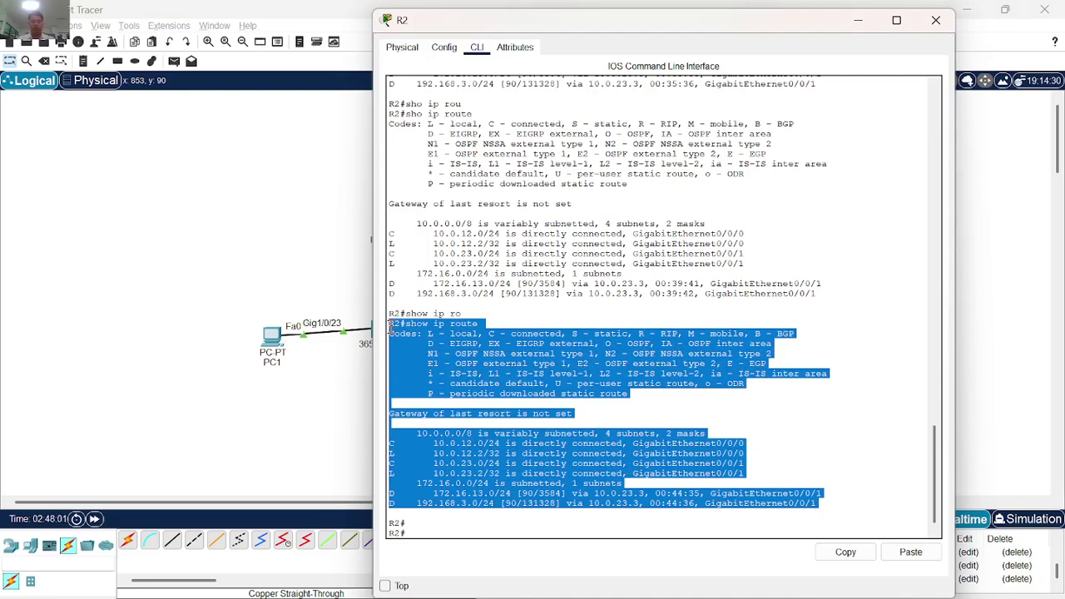
pyautogui.click(846, 552)
pyautogui.hotkey('alt', 'Tab')
pyautogui.hotkey('alt', 'Tab')
# Look through the drafted message with both routers' outputs and maximize the browser window.
pyautogui.scroll(10, 774, 522)
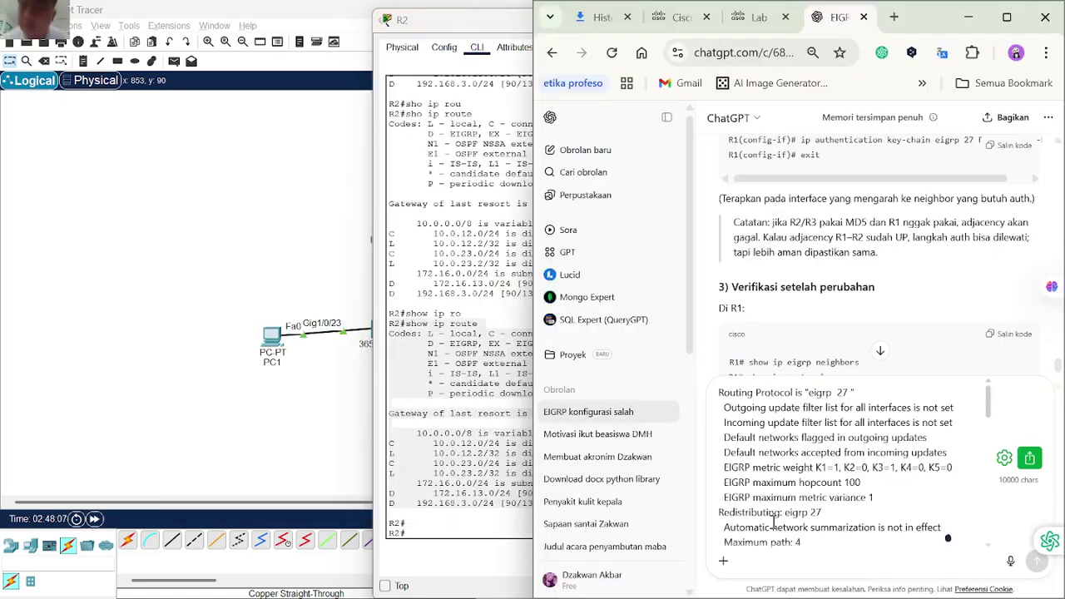
pyautogui.scroll(-8, 774, 522)
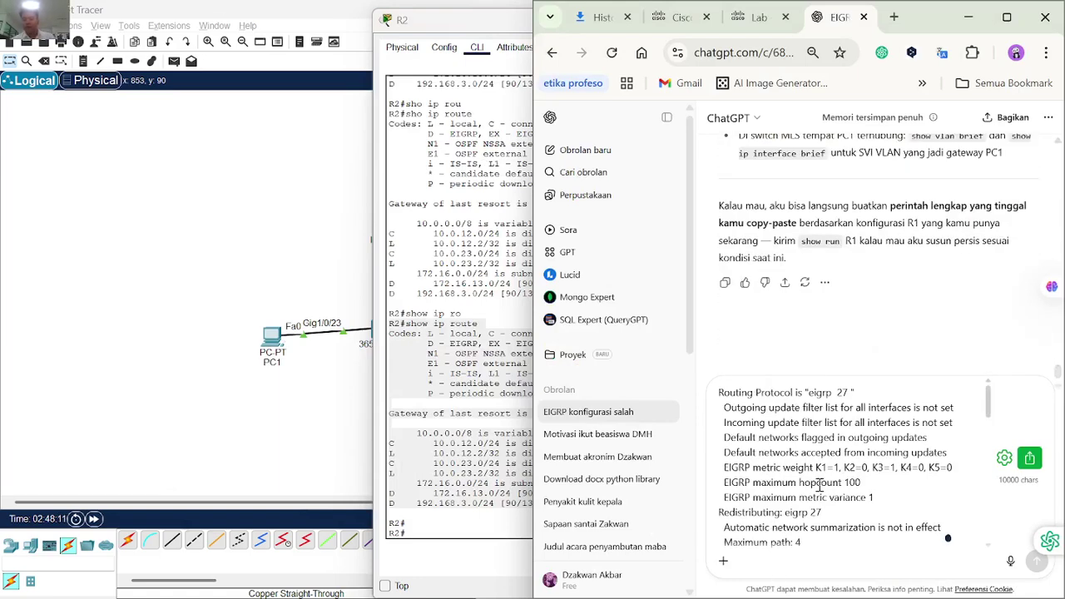
pyautogui.scroll(-10, 918, 448)
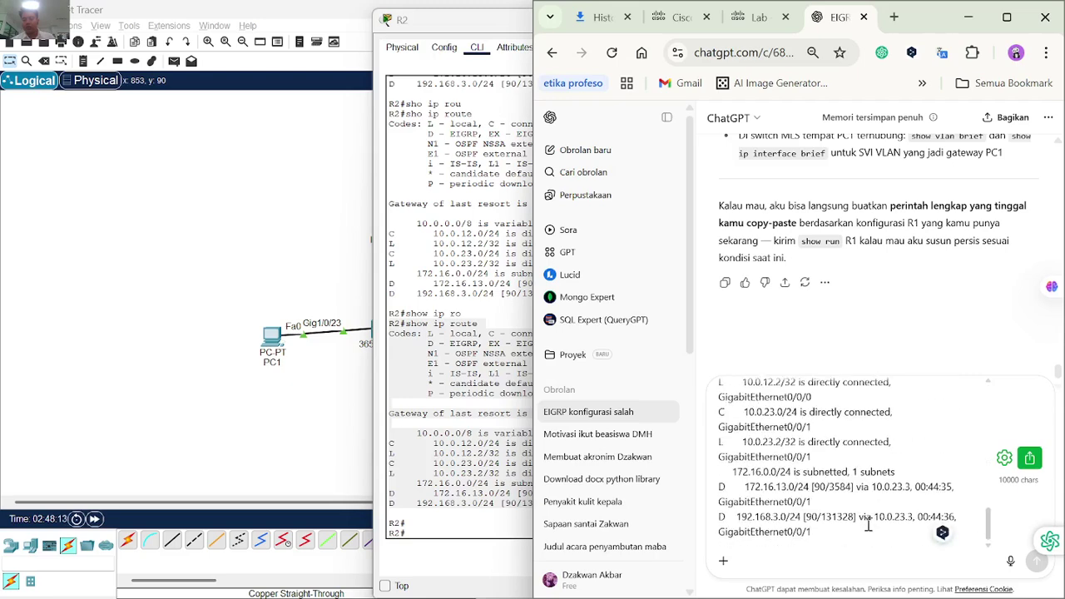
pyautogui.scroll(2, 865, 498)
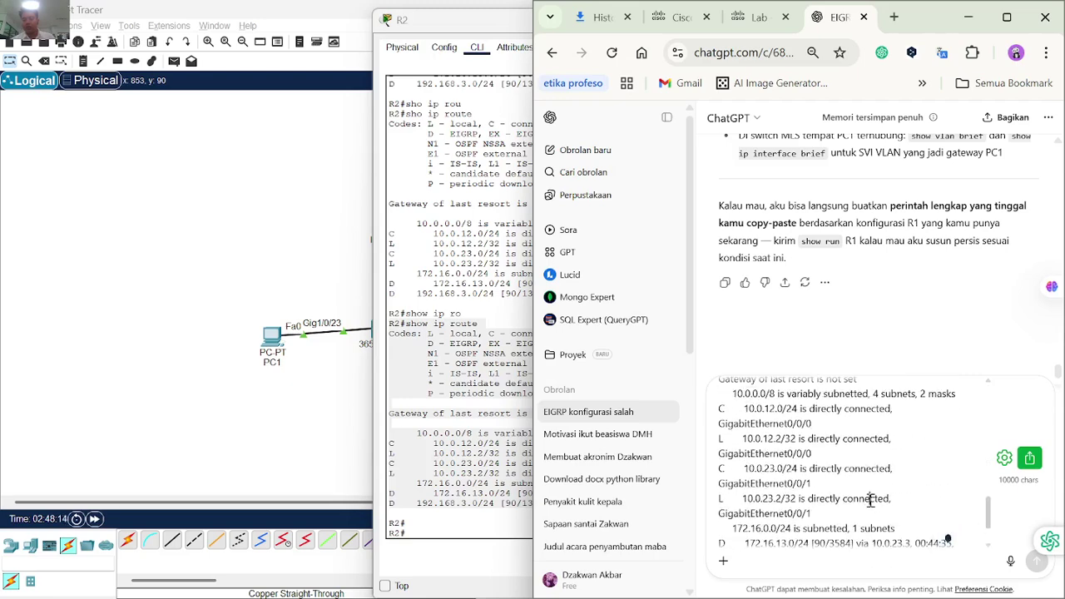
pyautogui.click(1007, 17)
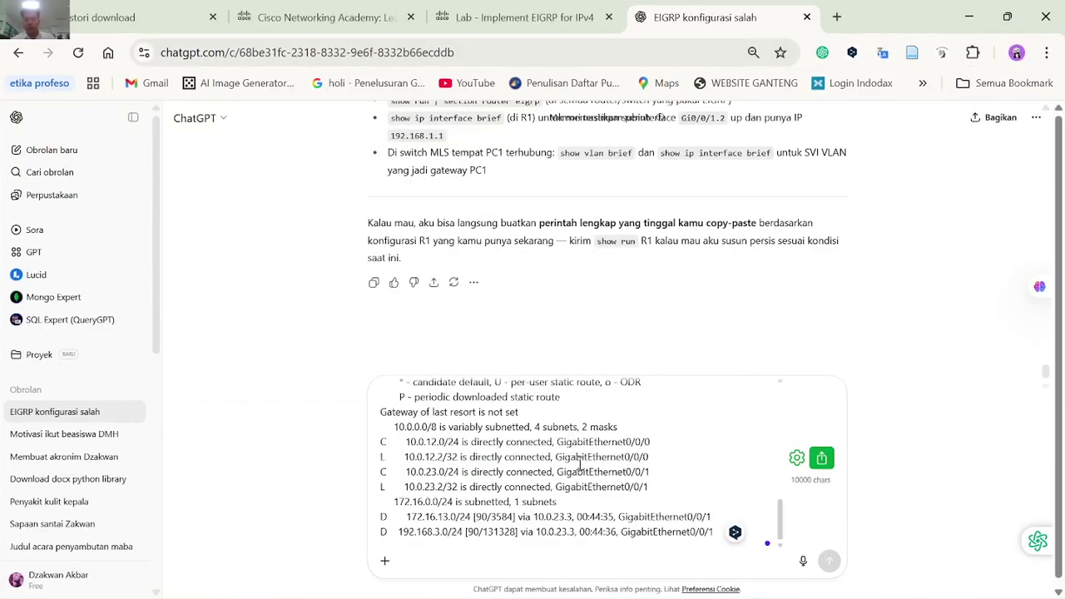
pyautogui.hotkey('ctrl', 'a')
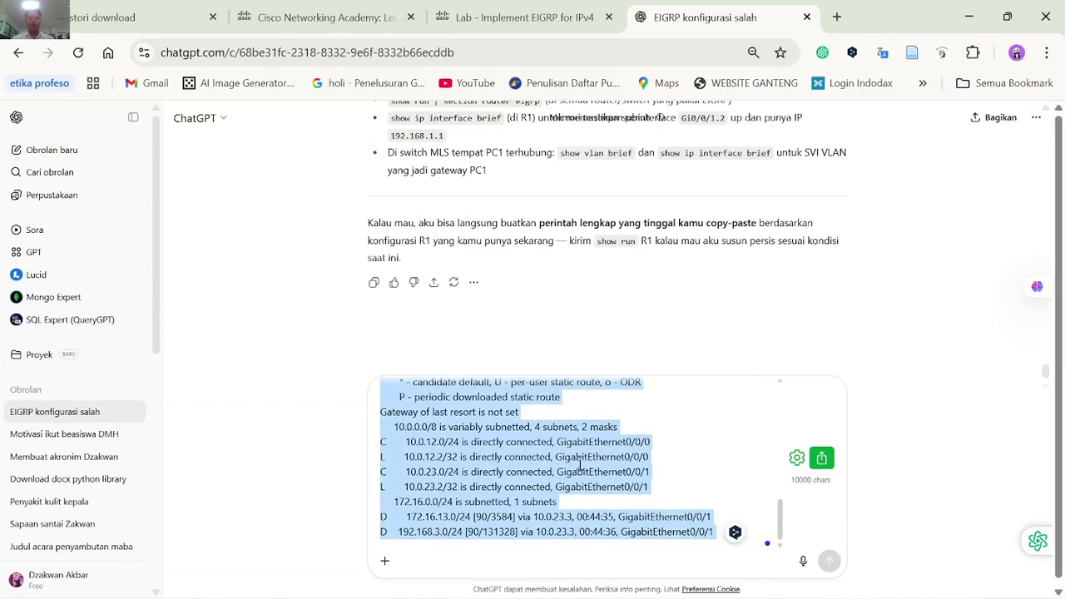
pyautogui.click(551, 301)
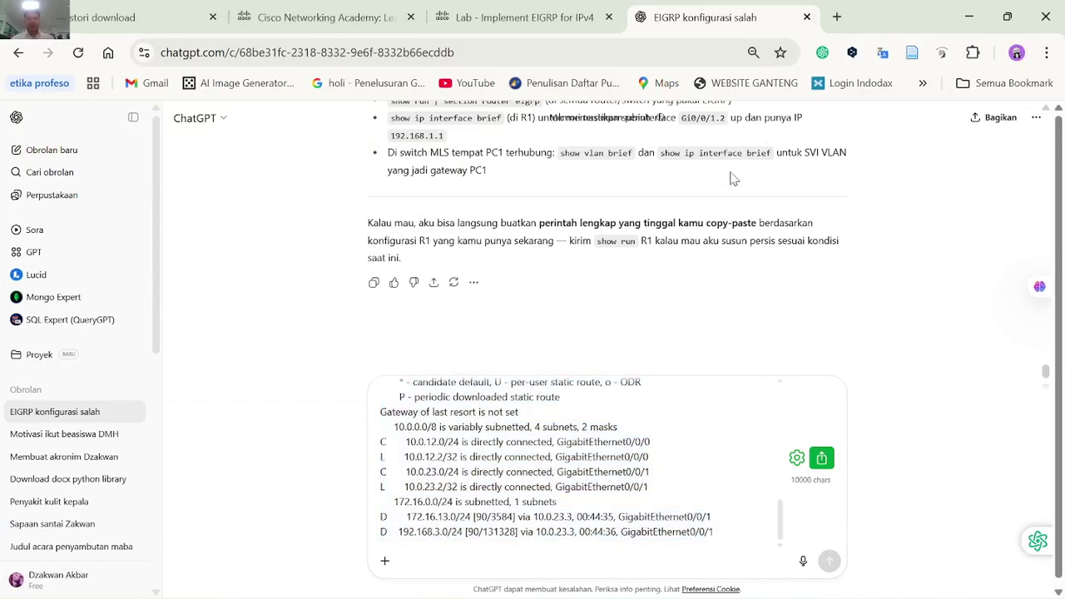
pyautogui.click(575, 83)
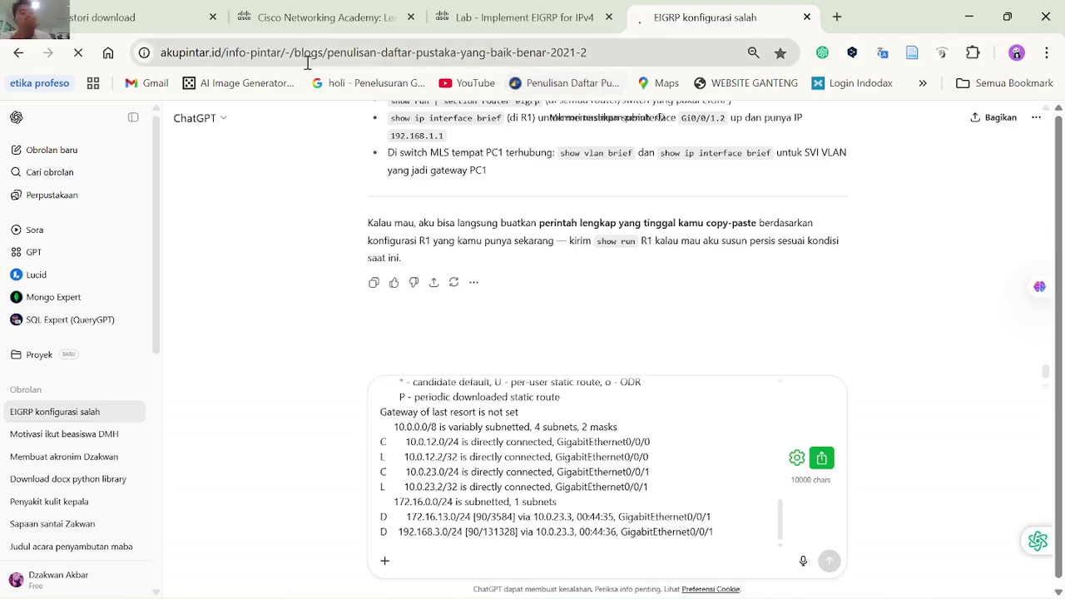
pyautogui.click(80, 52)
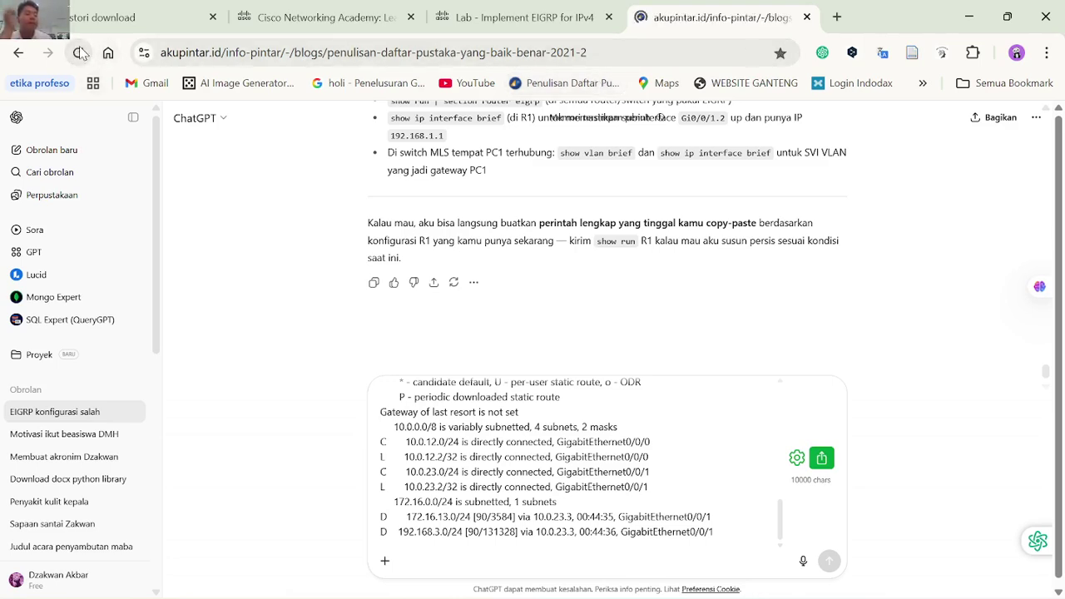
pyautogui.click(80, 52)
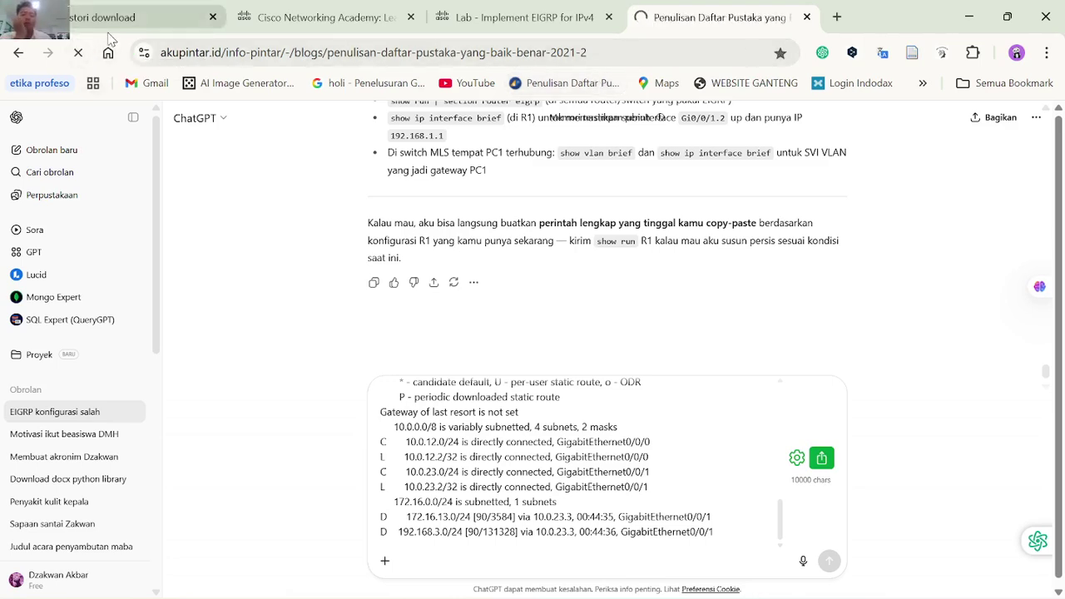
pyautogui.click(17, 52)
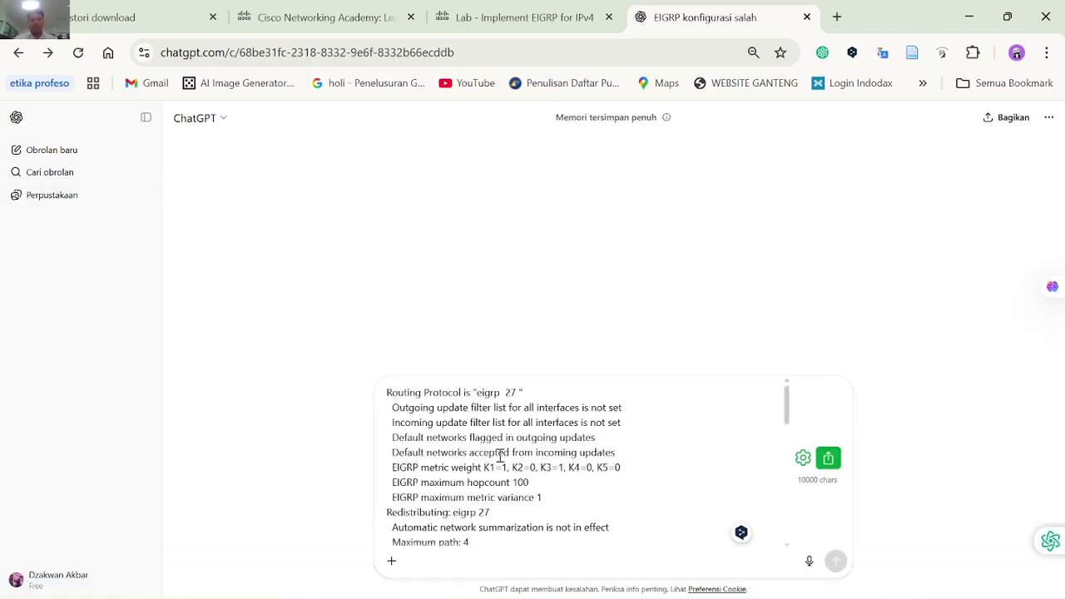
# Copy the entire drafted message and create a public share link for the "EIGRP konfigurasi salah" chat.
pyautogui.hotkey('ctrl', 'a')
pyautogui.hotkey('ctrl', 'c')
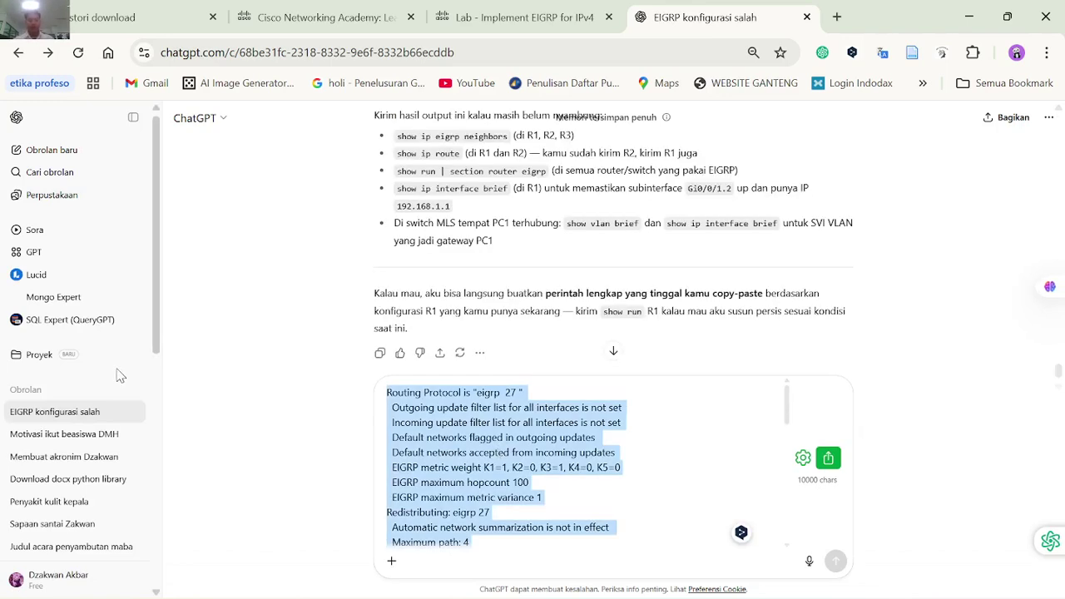
pyautogui.click(134, 414)
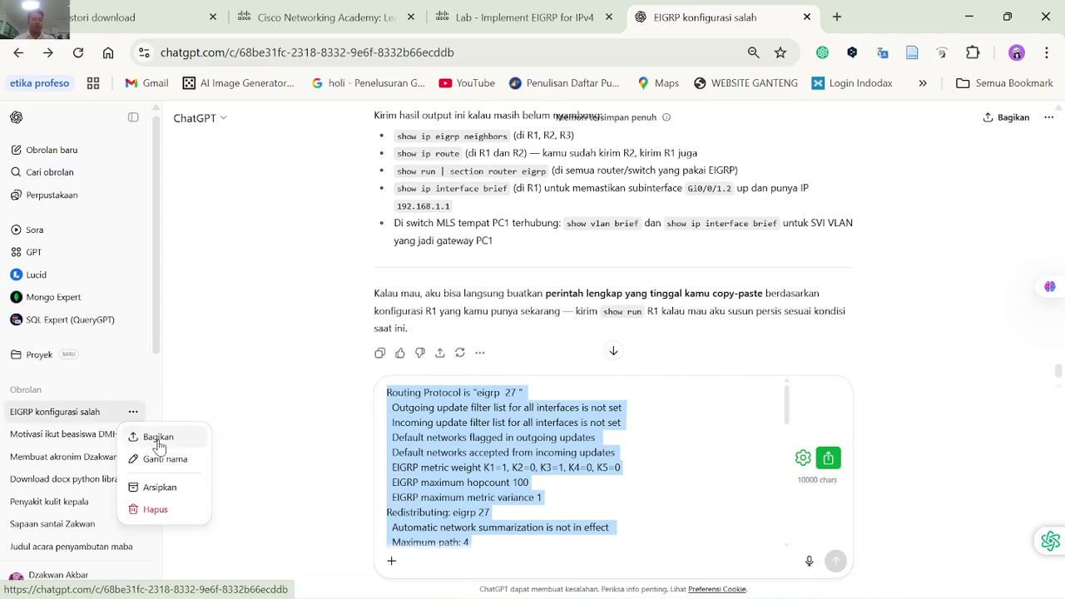
pyautogui.click(157, 436)
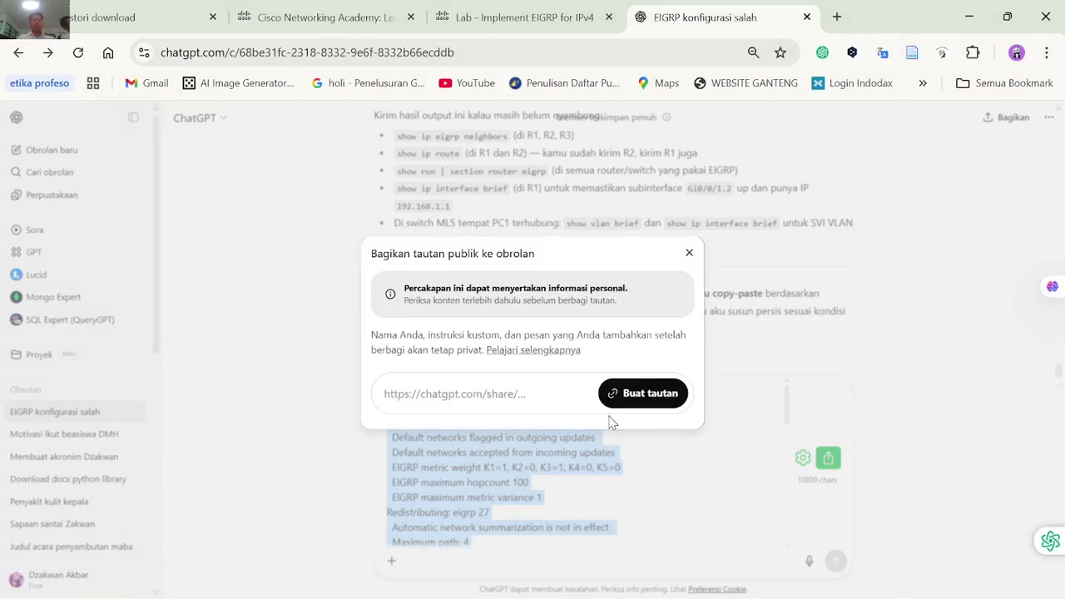
pyautogui.click(635, 398)
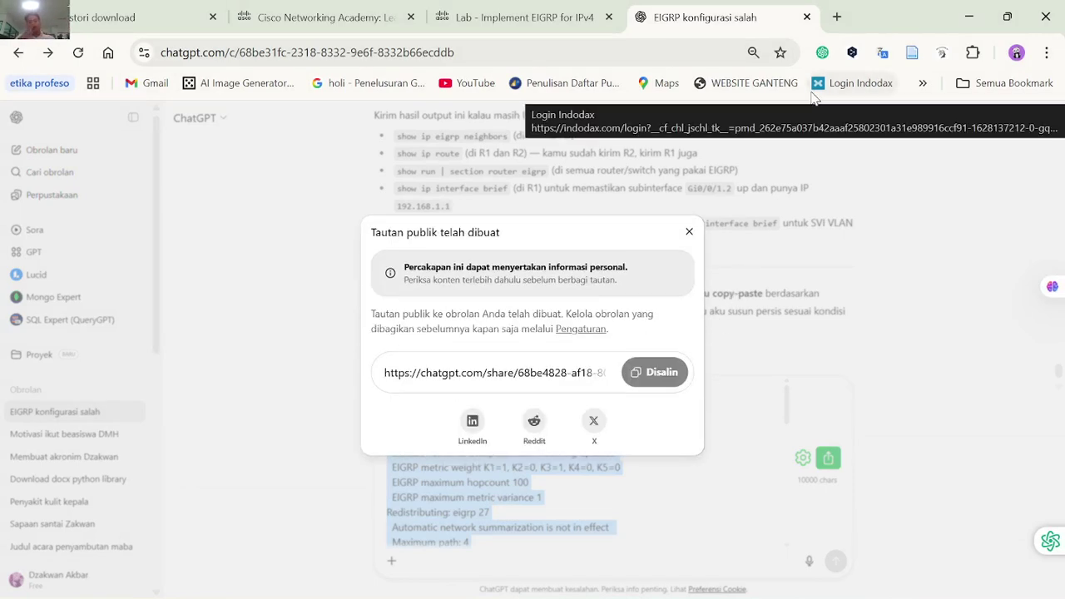
# Switch to the other Chrome profile and open the copied ChatGPT share link there.
pyautogui.hotkey('alt', 'Tab')
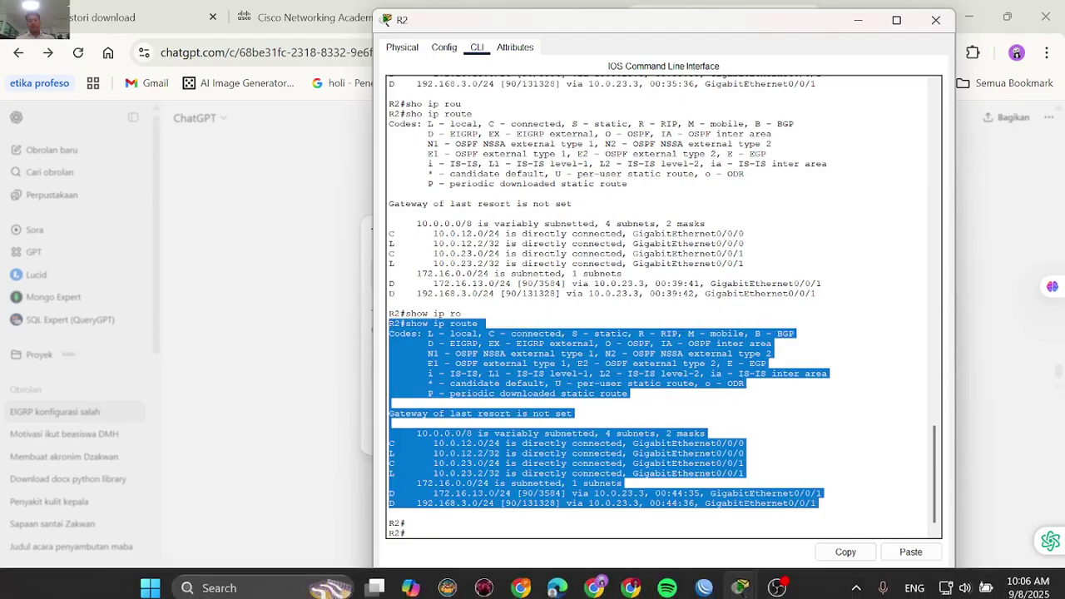
pyautogui.click(634, 585)
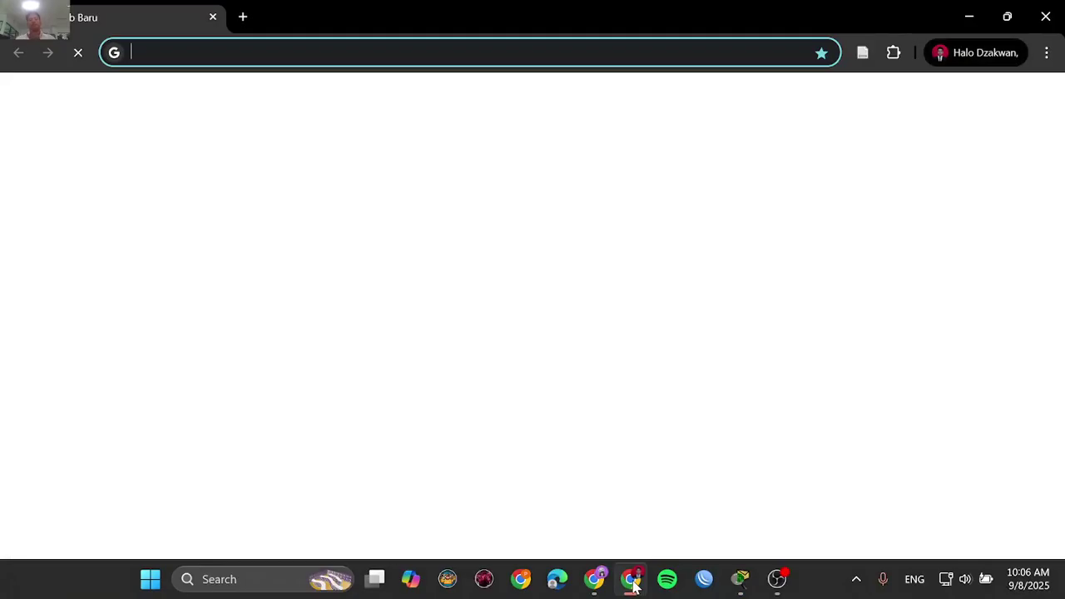
pyautogui.hotkey('ctrl', 'v')
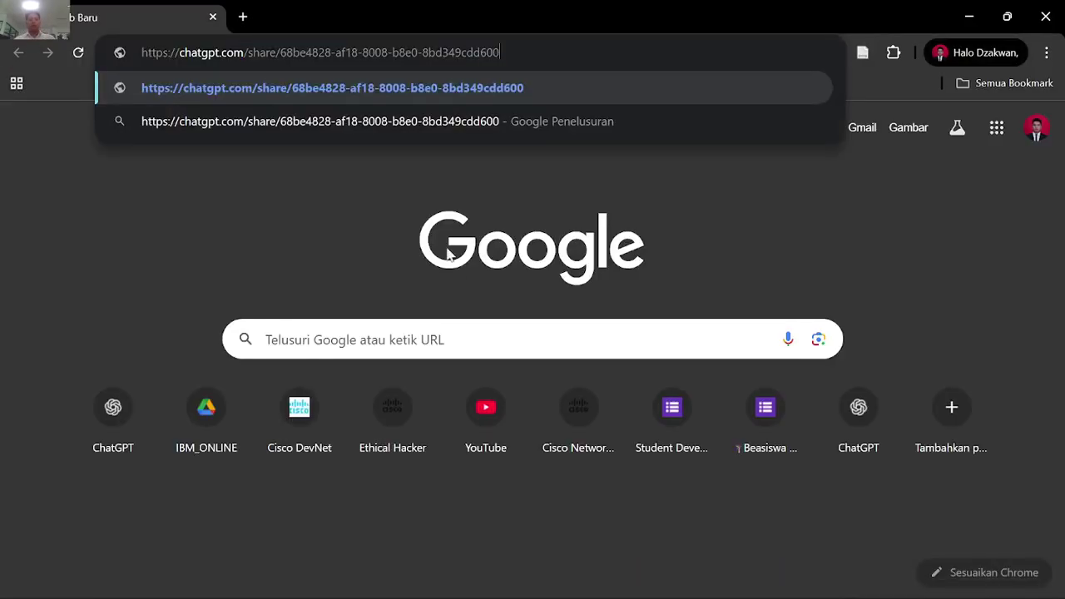
pyautogui.press('Return')
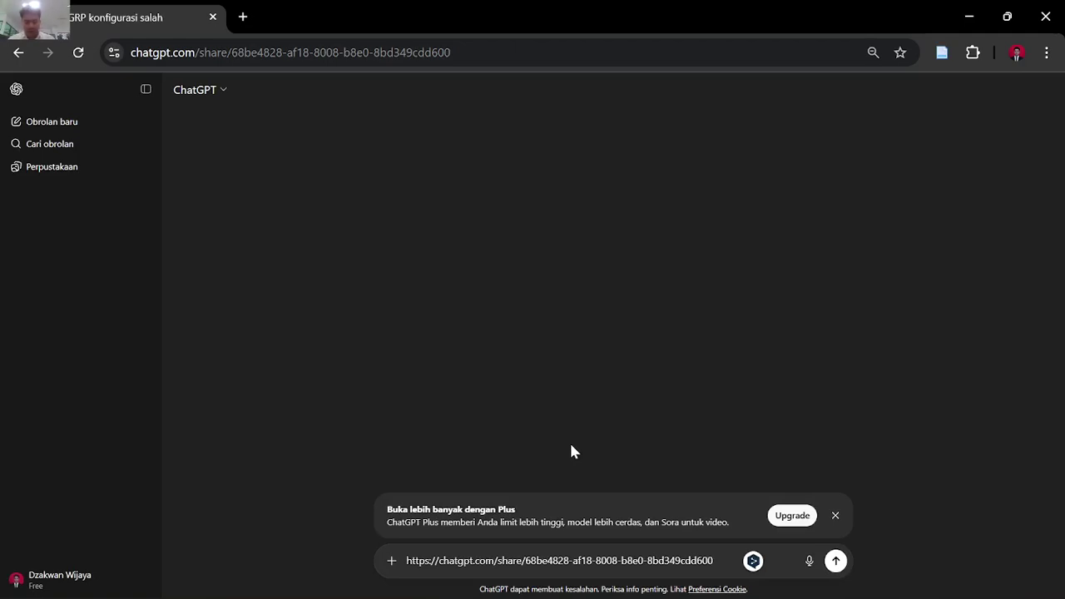
pyautogui.hotkey('ctrl', 'a')
pyautogui.press('BackSpace')
pyautogui.hotkey('ctrl', 'v')
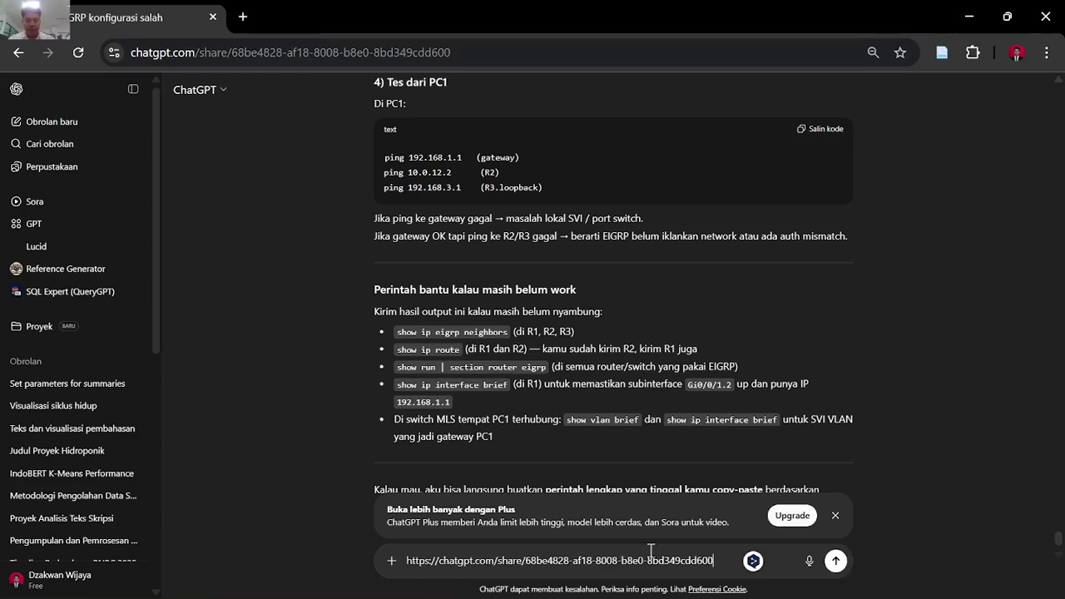
pyautogui.hotkey('ctrl', 'a')
pyautogui.press('BackSpace')
# Copy the drafted router outputs from the original profile's chat, closing its share dialog, and send them in the shared chat.
pyautogui.hotkey('alt', 'Tab')
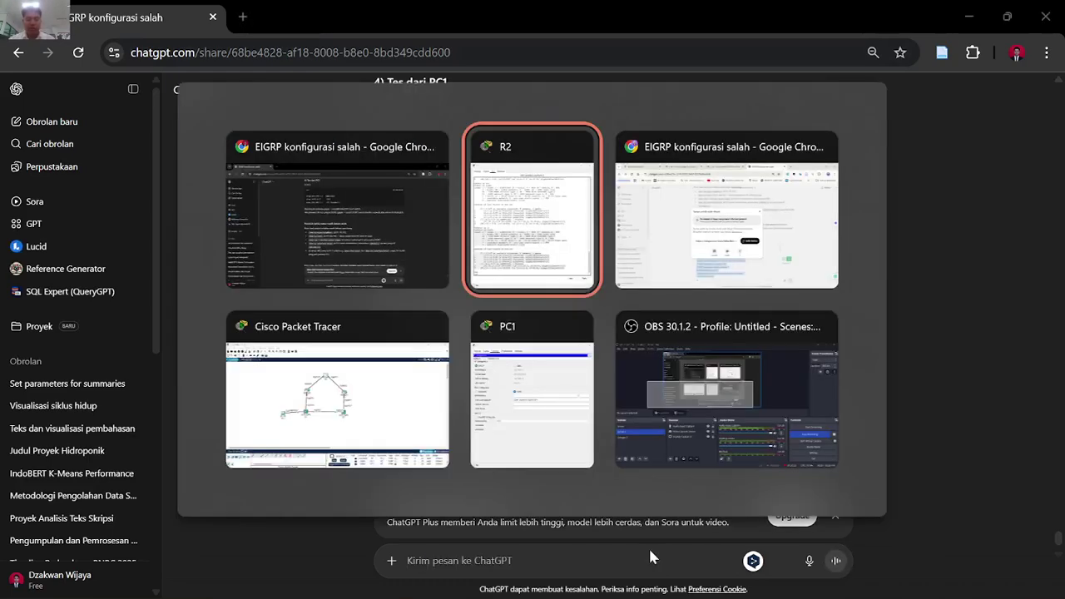
pyautogui.hotkey('alt', 'Tab')
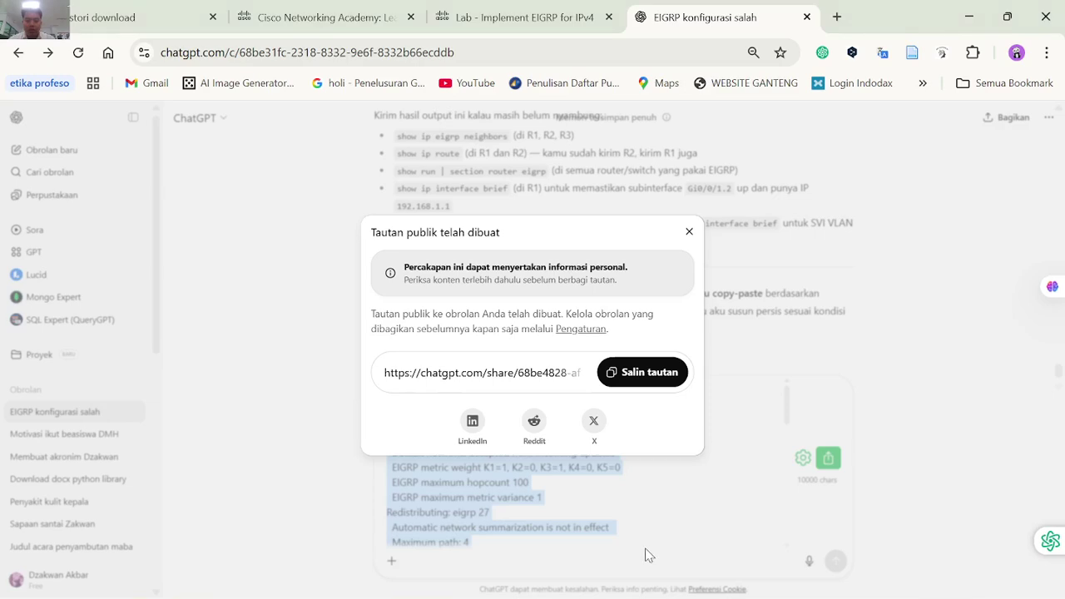
pyautogui.click(687, 232)
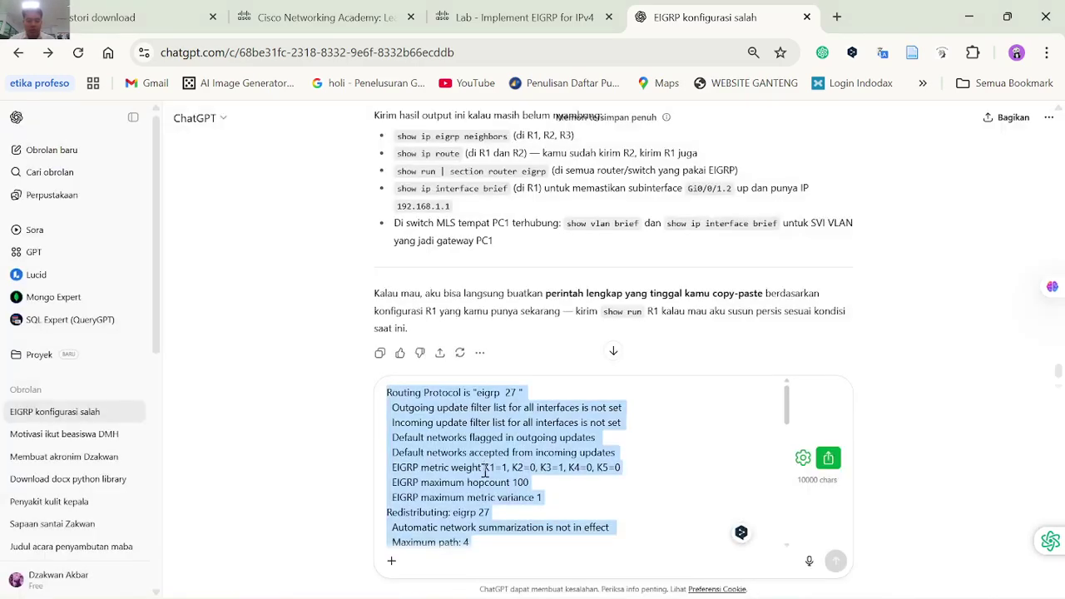
pyautogui.hotkey('alt', 'Tab')
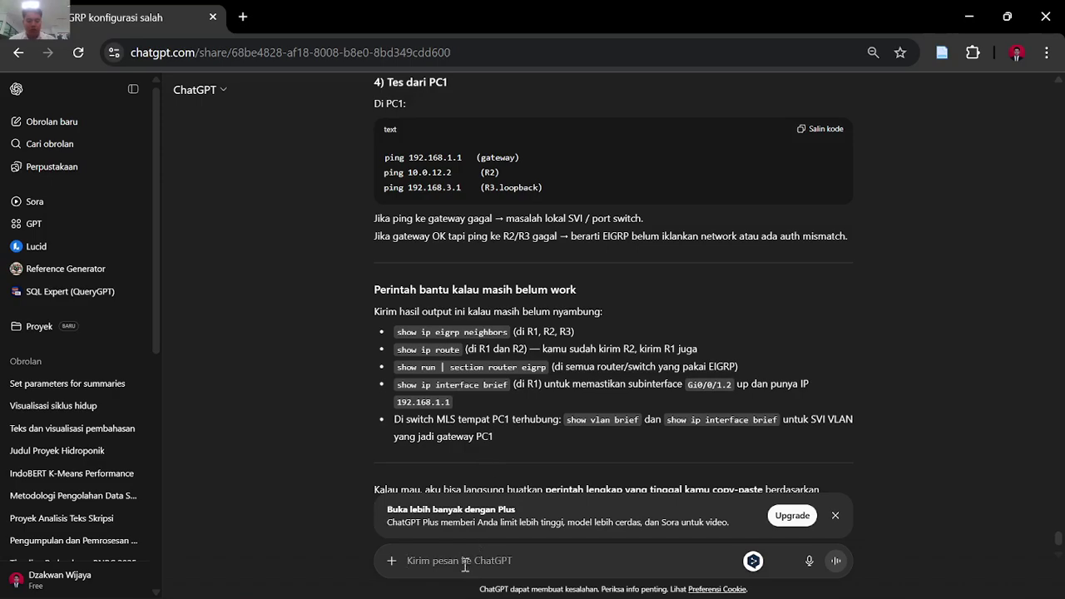
pyautogui.hotkey('ctrl', 'v')
pyautogui.press('Return')
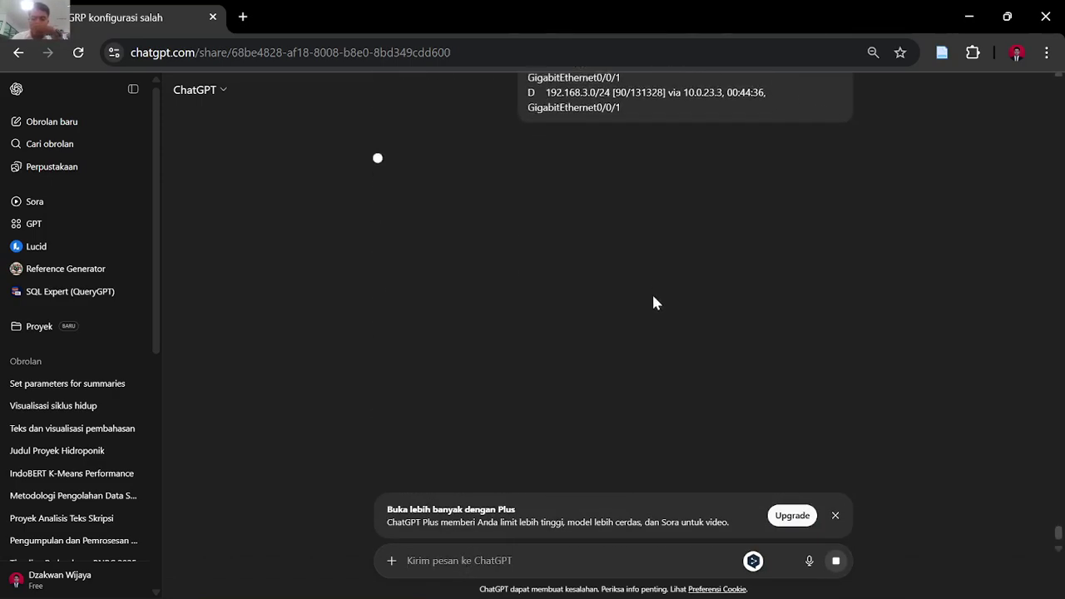
# Look over the sent message with both routers' outputs and dismiss the Plus upgrade banner.
pyautogui.scroll(10, 695, 266)
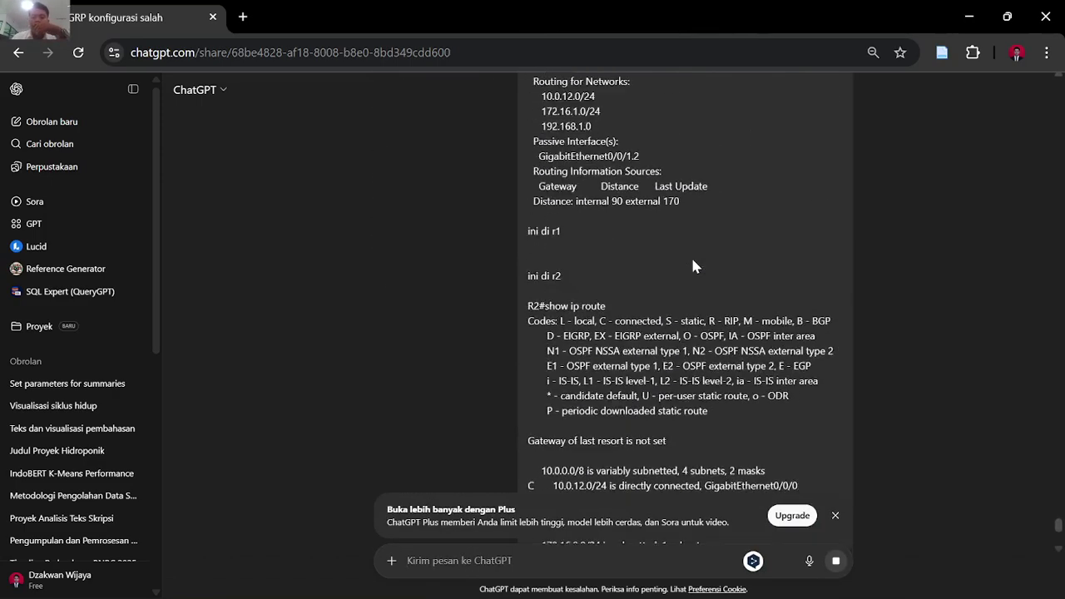
pyautogui.scroll(-10, 695, 266)
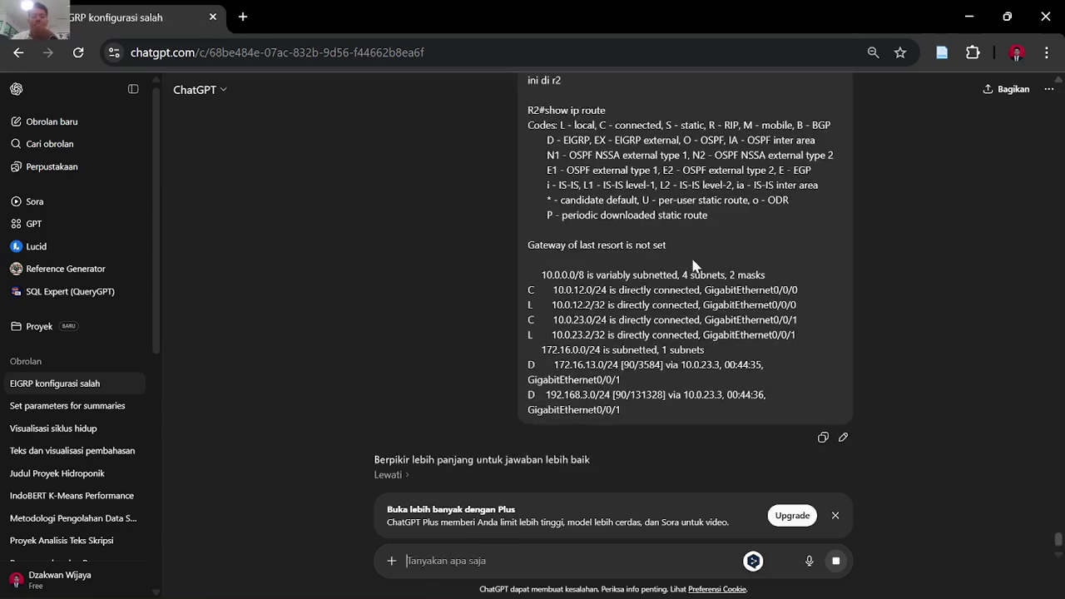
pyautogui.scroll(5, 695, 262)
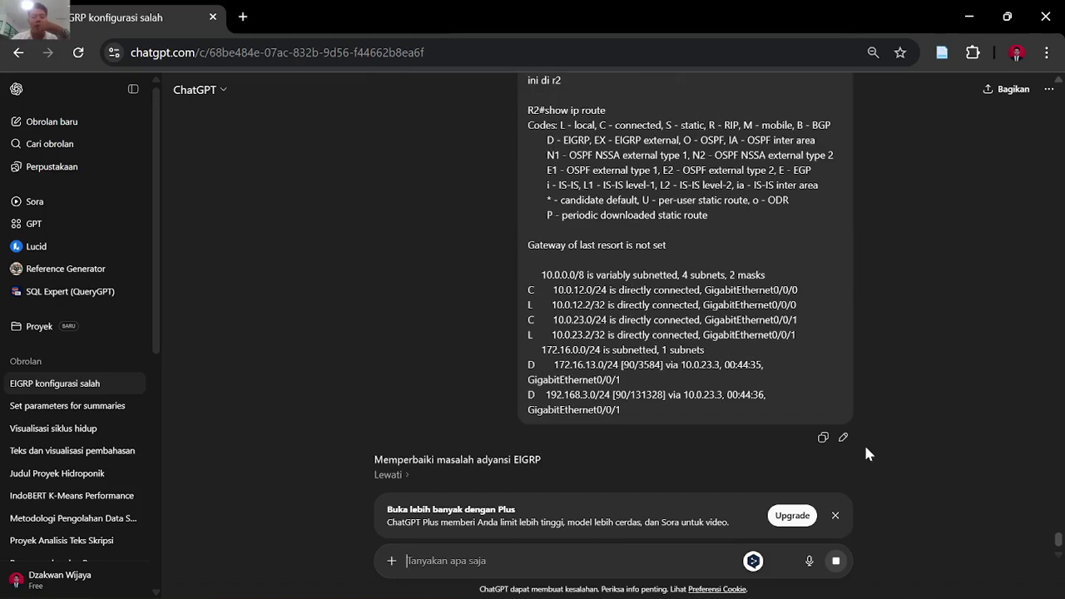
pyautogui.click(835, 515)
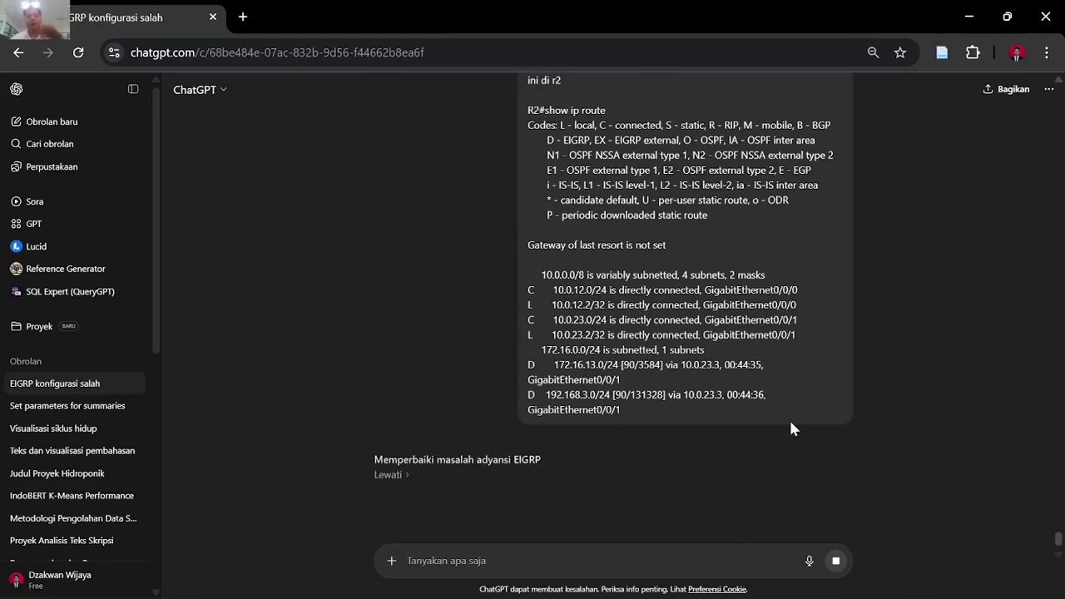
pyautogui.hotkey('alt', 'Tab')
pyautogui.hotkey('alt', 'Tab')
pyautogui.hotkey('alt', 'Tab')
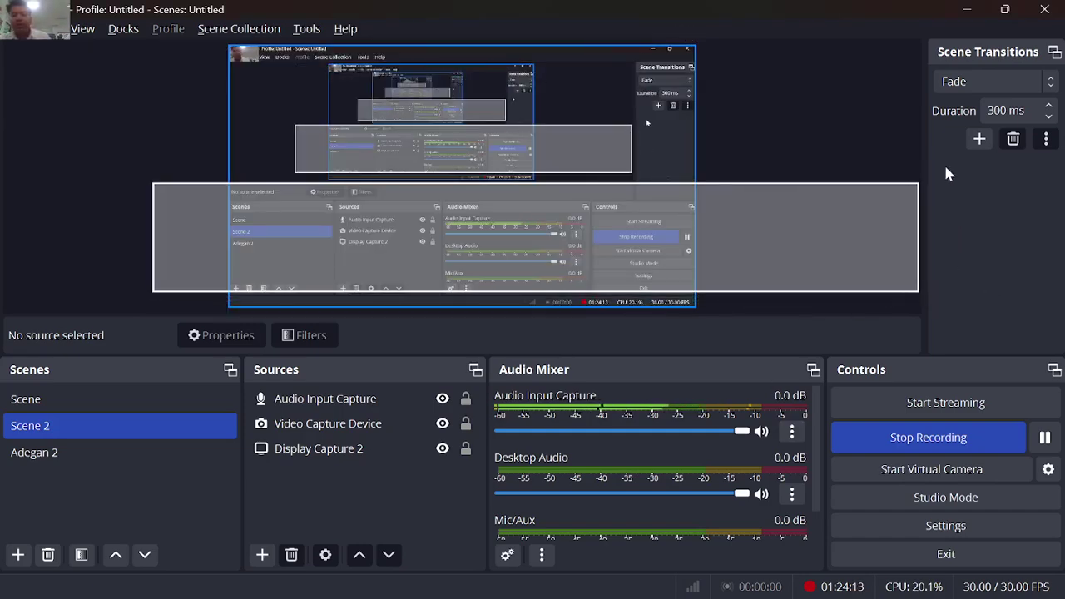
pyautogui.click(915, 155)
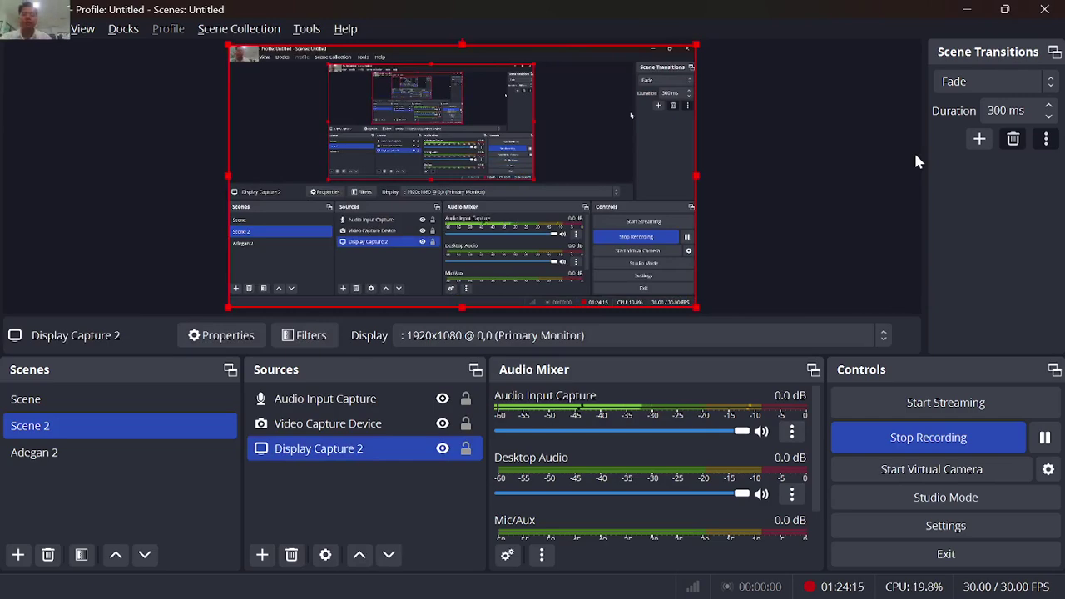
pyautogui.hotkey('alt', 'Tab')
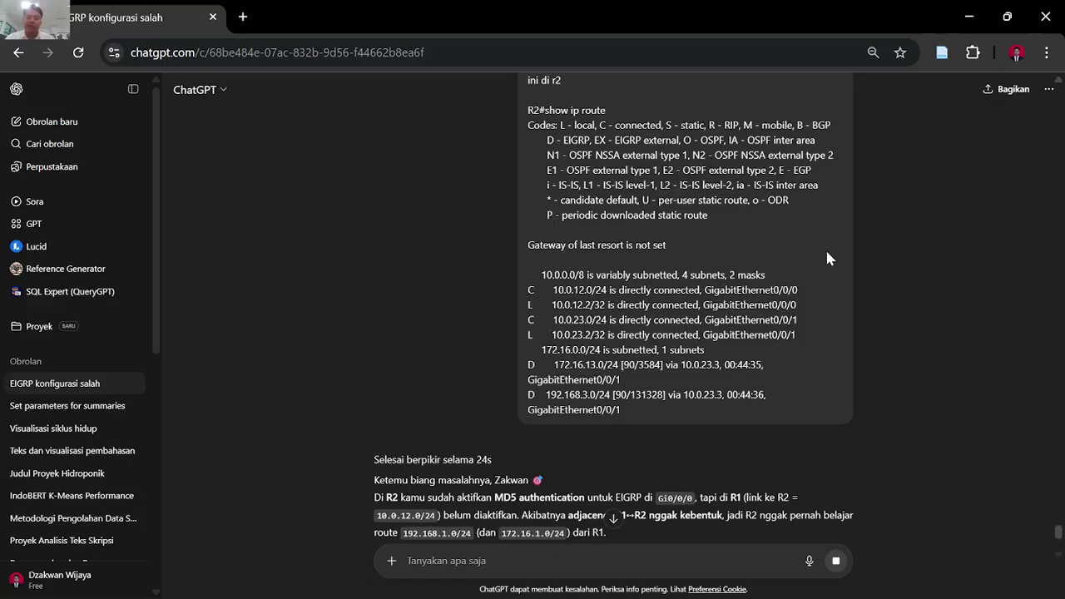
# Read ChatGPT's diagnosis of the R1–R2 EIGRP problem through its fix options, verification commands and PC1 ping tests.
pyautogui.scroll(-3, 825, 250)
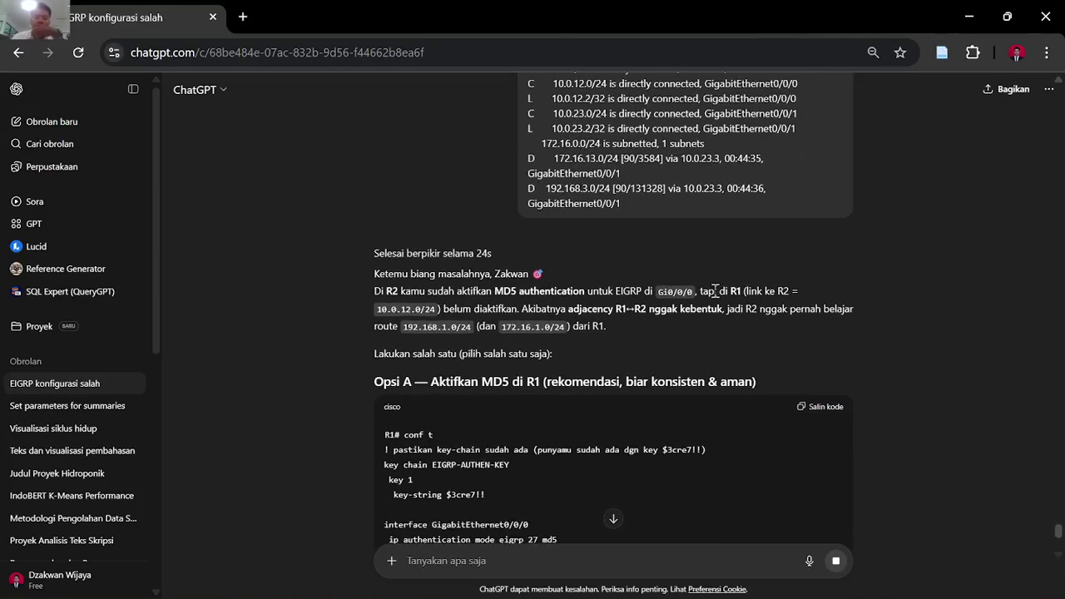
pyautogui.scroll(-2, 535, 374)
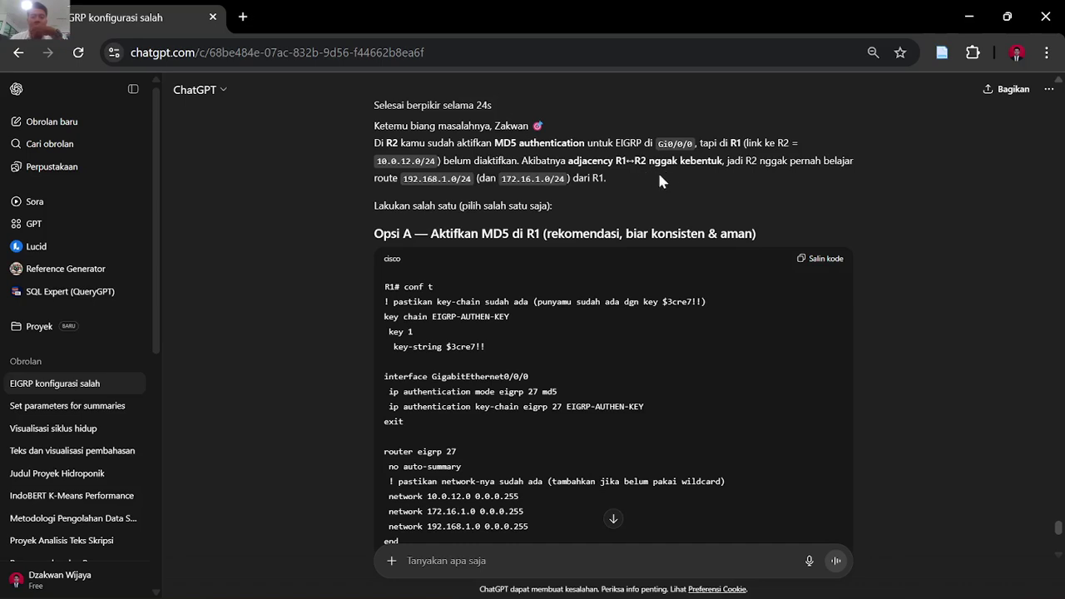
pyautogui.scroll(-2, 657, 225)
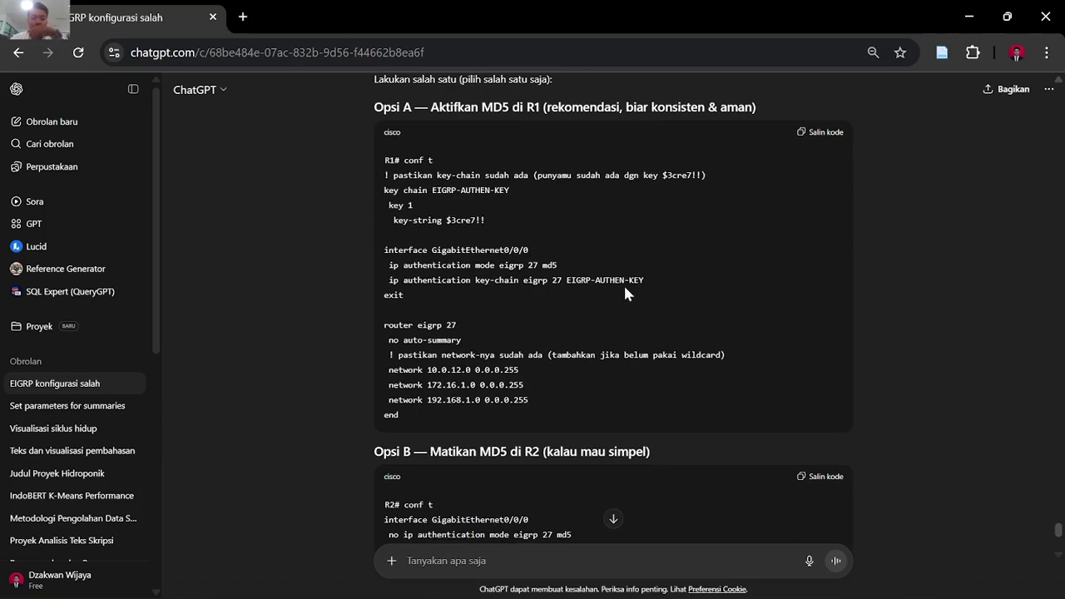
pyautogui.scroll(-1, 625, 288)
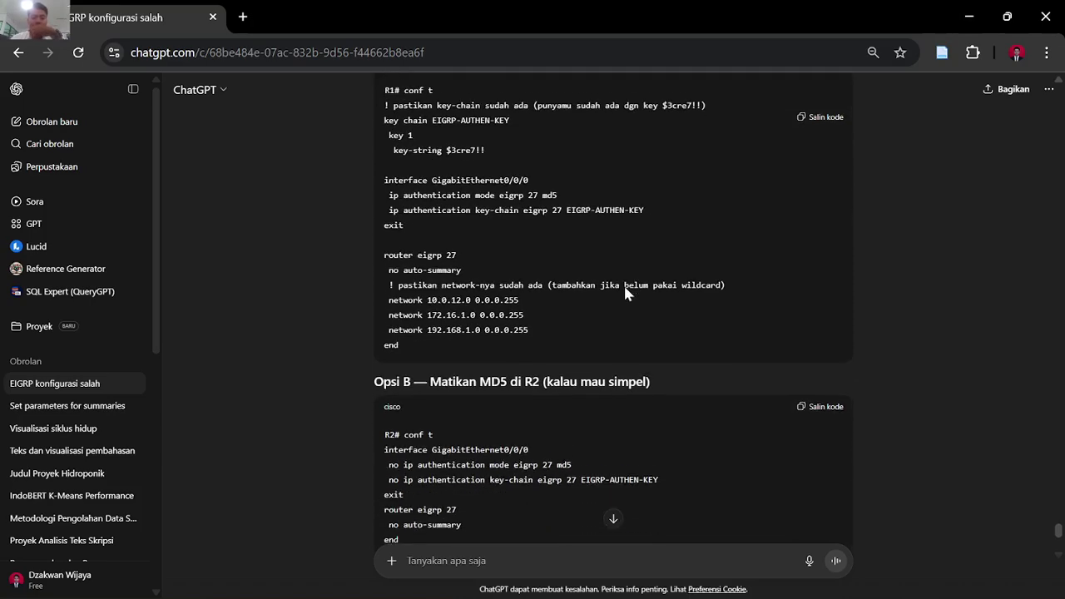
pyautogui.scroll(-2, 614, 323)
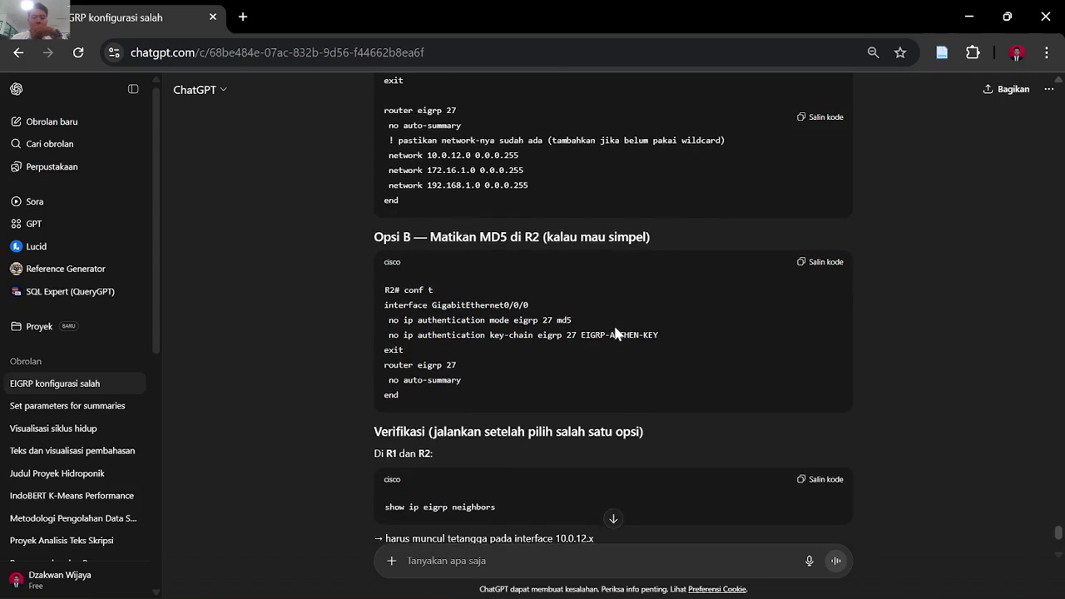
pyautogui.scroll(-2, 616, 333)
pyautogui.scroll(-3, 616, 333)
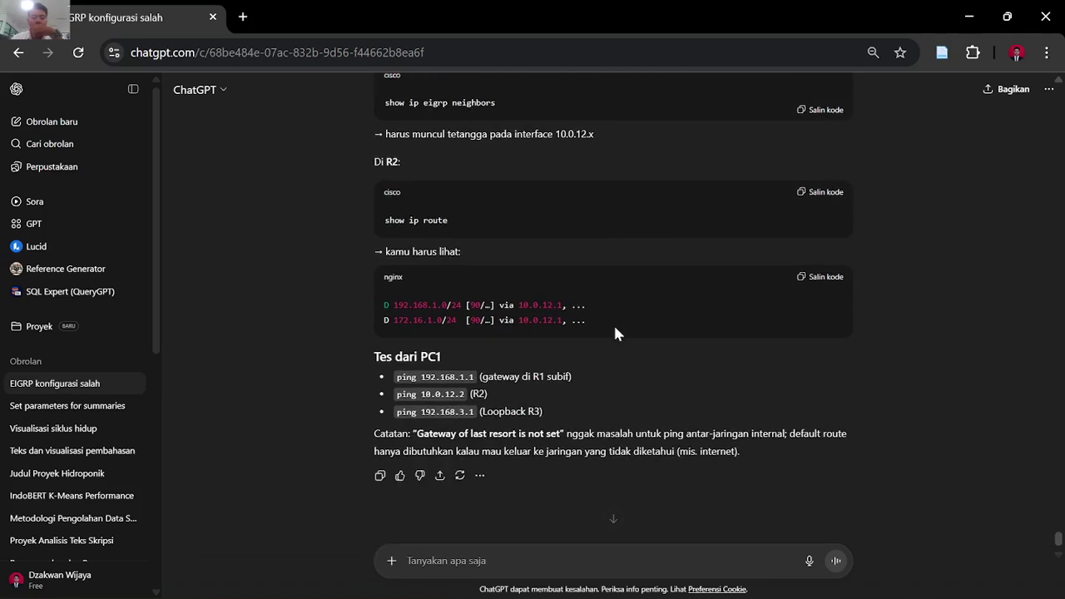
# Compare the Opsi A commands for R1 with the Opsi B commands for R2 in ChatGPT's answer.
pyautogui.scroll(2, 615, 333)
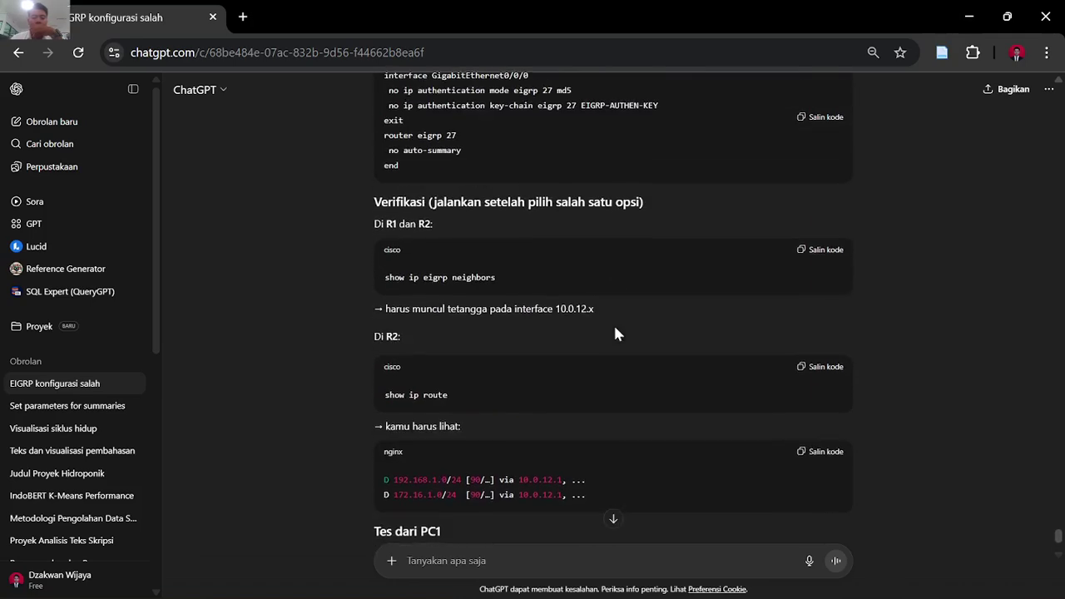
pyautogui.scroll(5, 616, 333)
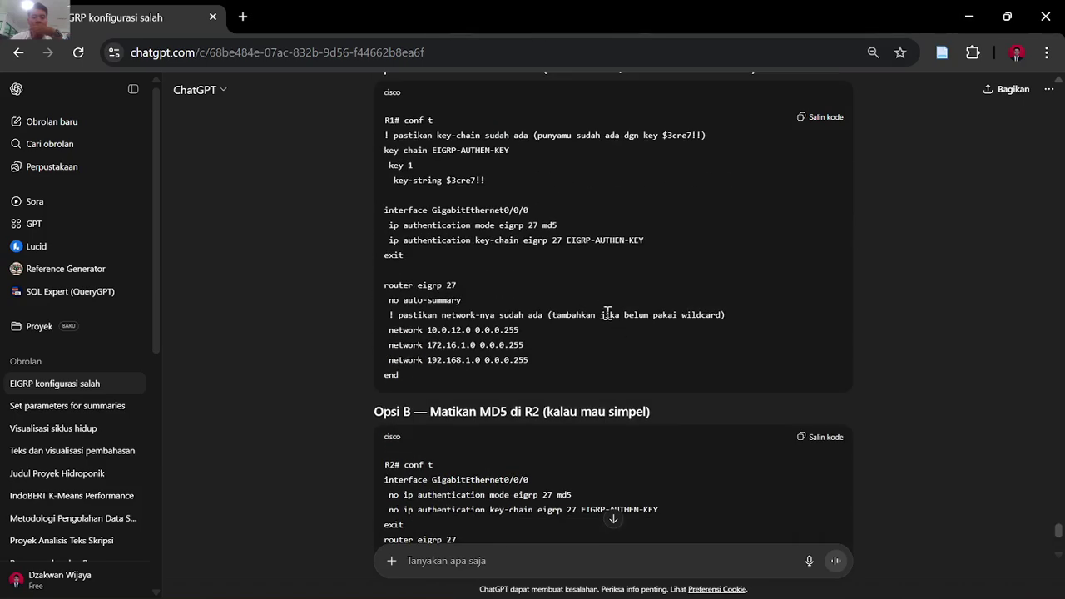
pyautogui.scroll(-1, 599, 297)
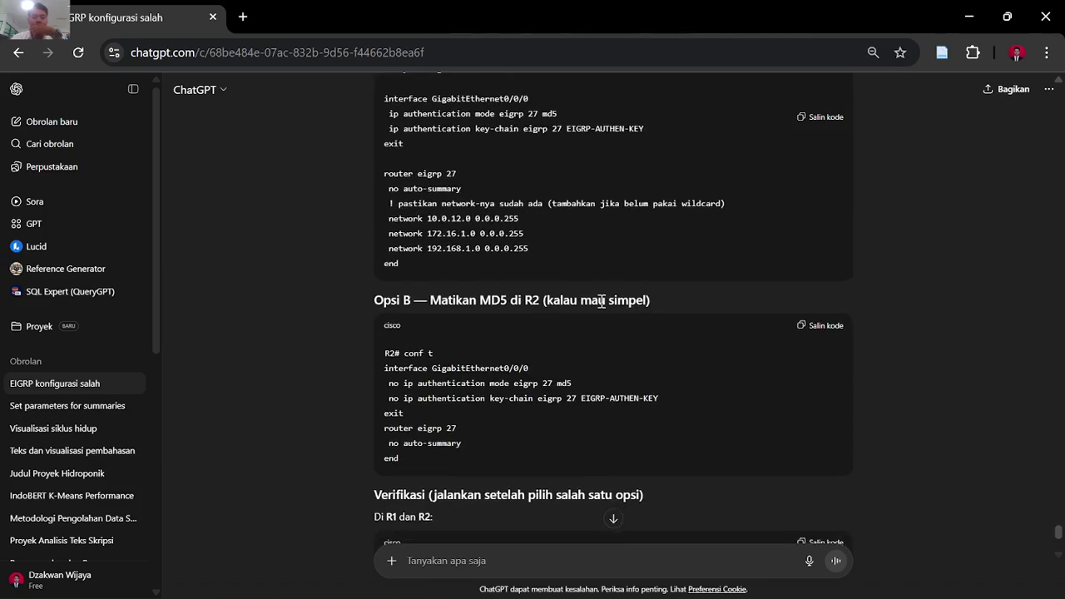
pyautogui.scroll(-1, 555, 385)
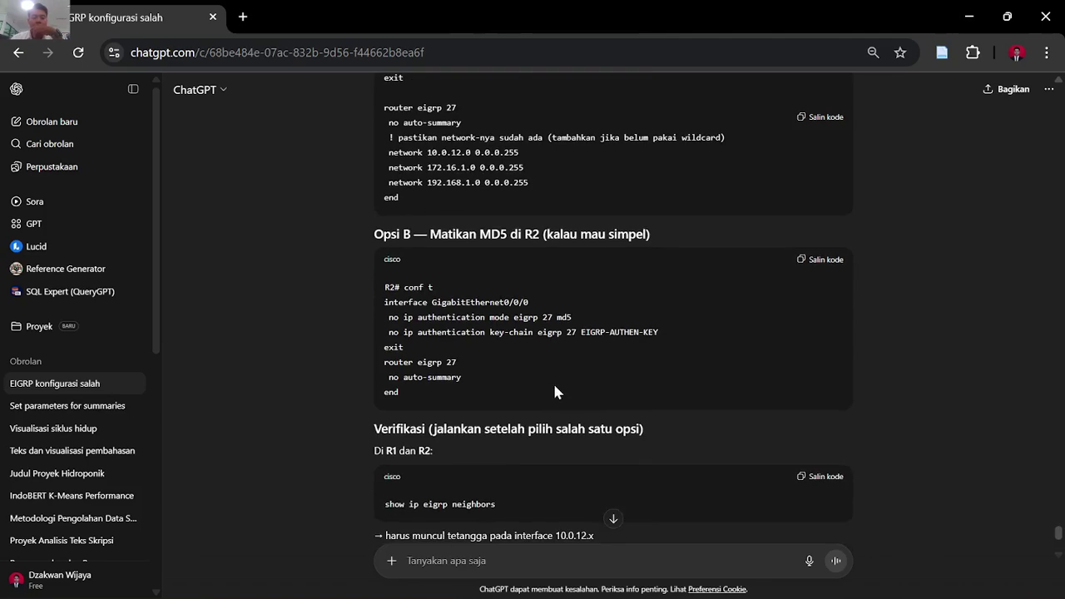
pyautogui.scroll(1, 555, 384)
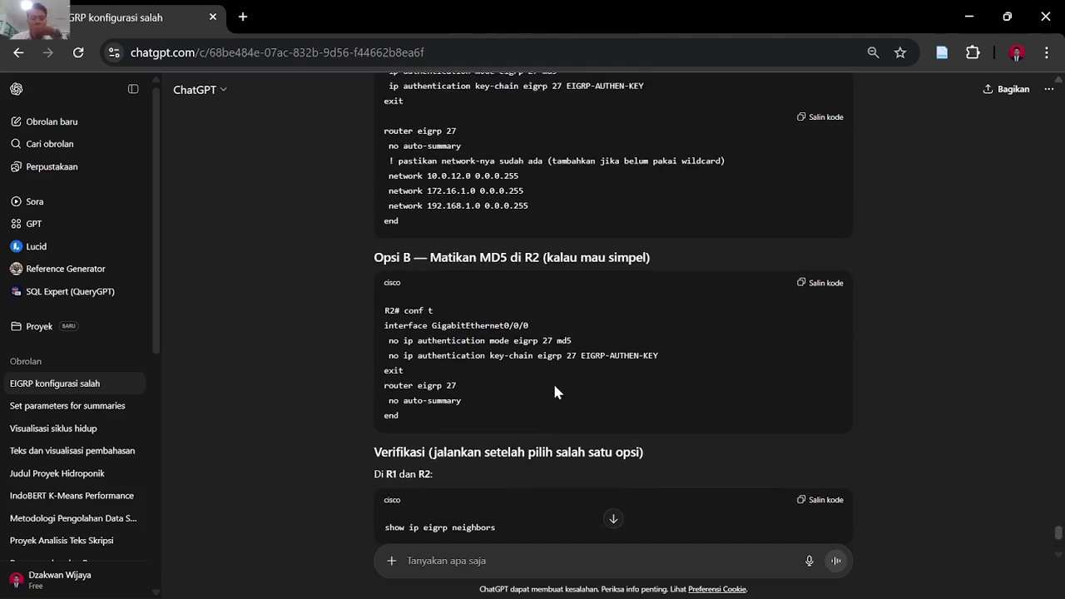
pyautogui.scroll(2, 555, 392)
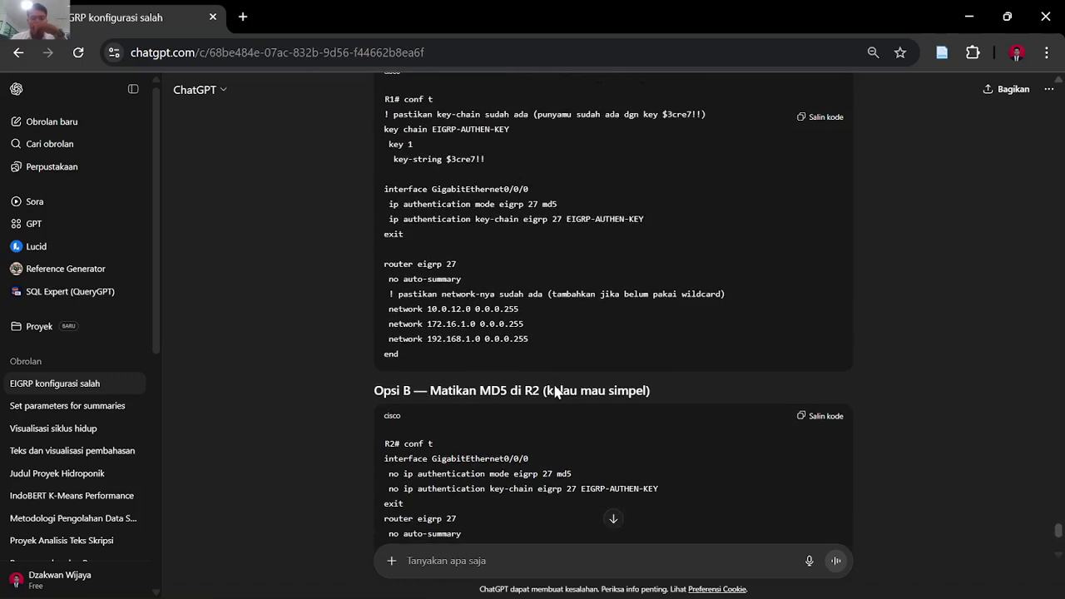
pyautogui.scroll(1, 528, 321)
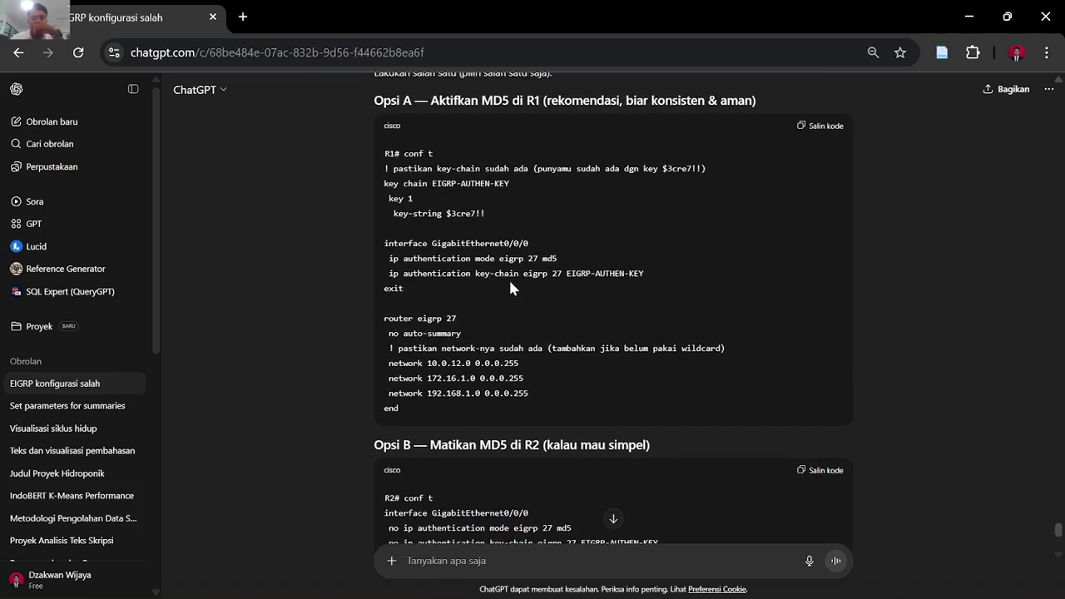
pyautogui.scroll(1, 453, 167)
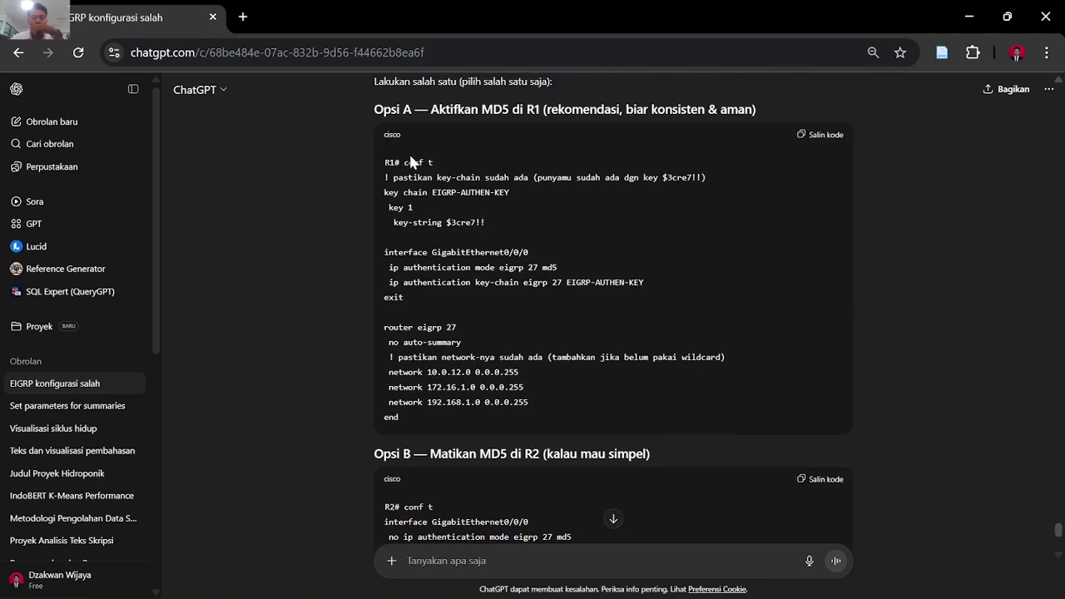
# Copy the Opsi A commands for R1 from "conf t" to "end" and open R1's CLI in Cisco Packet Tracer.
pyautogui.moveTo(404, 159); pyautogui.dragTo(453, 433)
pyautogui.hotkey('ctrl', 'c')
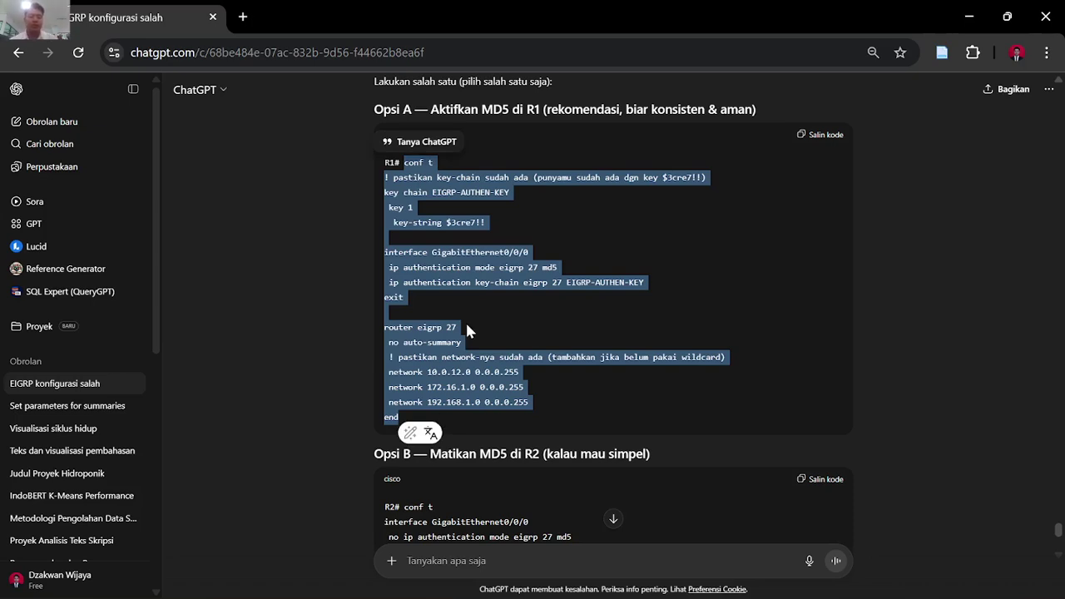
pyautogui.hotkey('alt', 'Tab')
pyautogui.hotkey('alt', 'Tab')
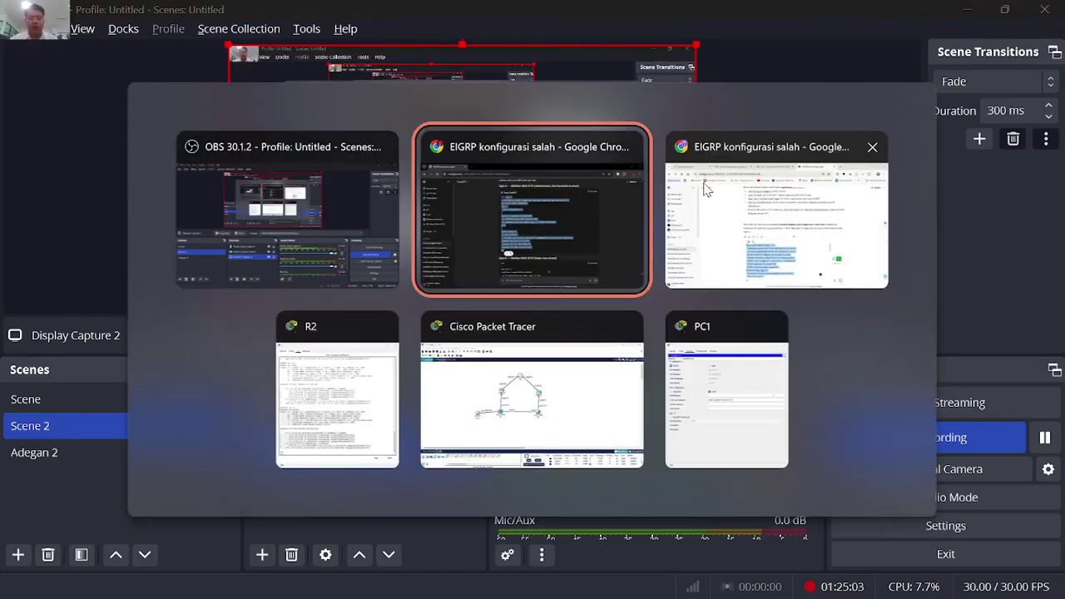
pyautogui.click(703, 189)
pyautogui.hotkey('alt', 'Tab')
pyautogui.press('Tab')
pyautogui.press('Tab')
pyautogui.press('Tab')
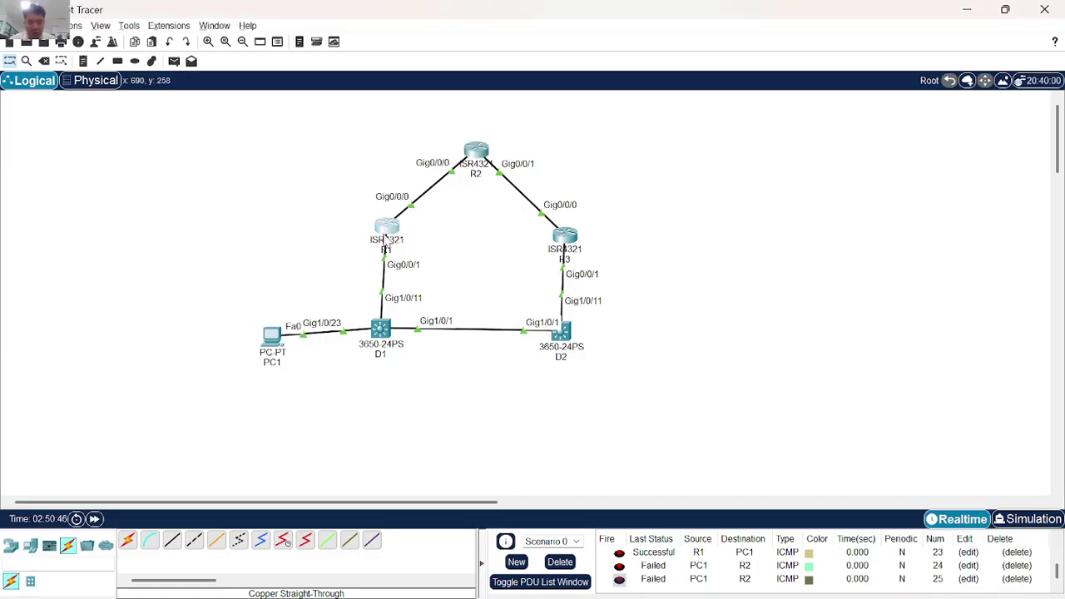
pyautogui.click(388, 236)
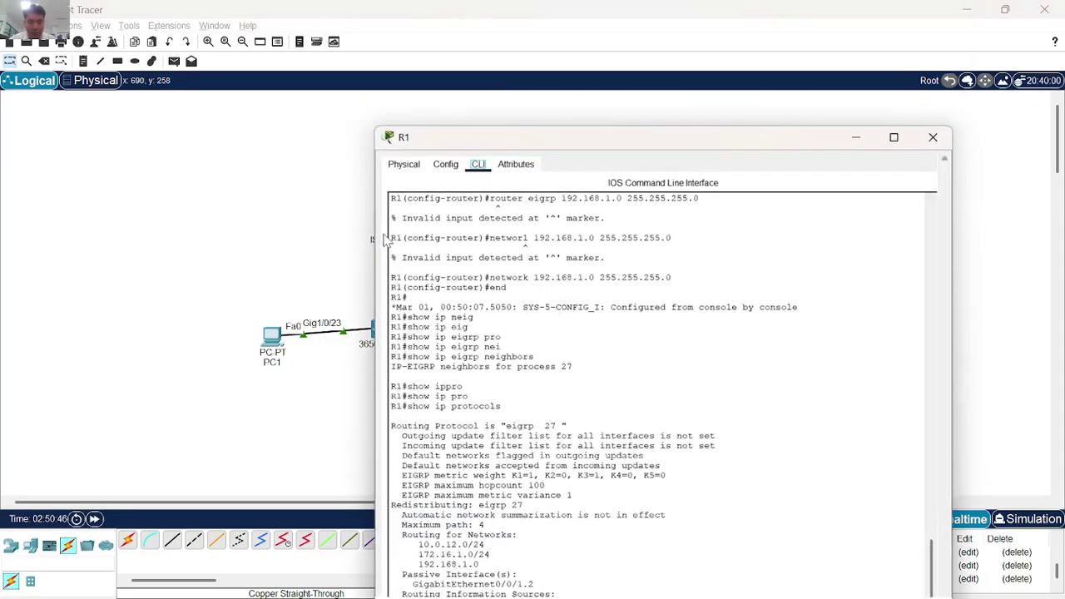
# Run the copied Opsi A commands on R1, entering the EIGRP authentication key string, MD5 authentication on GigabitEthernet0/0/0 and the EIGRP 27 networks.
pyautogui.rightClick(474, 517)
pyautogui.click(507, 545)
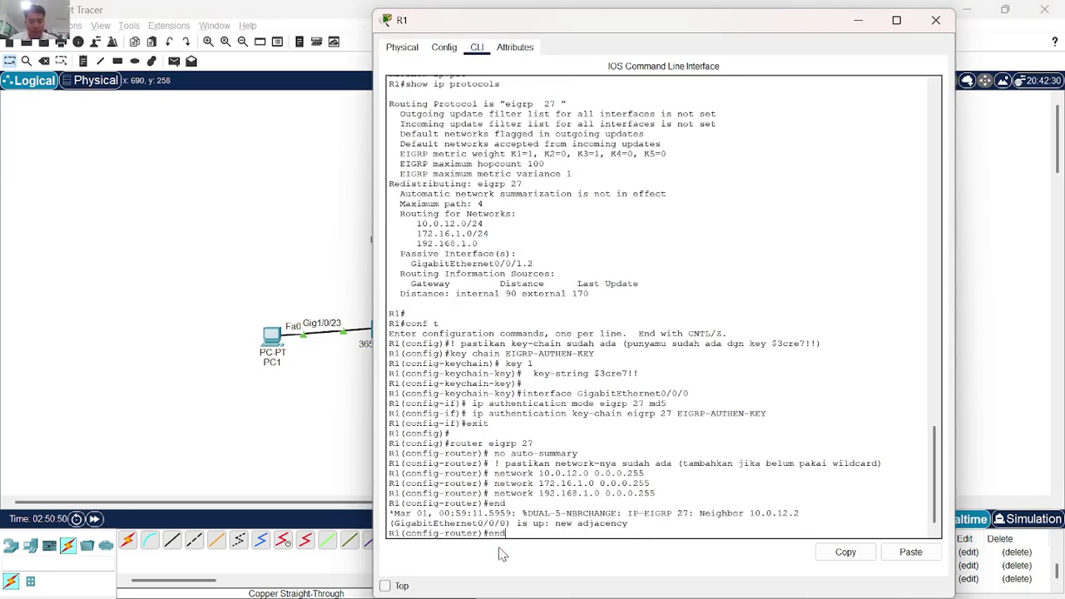
pyautogui.press('Return')
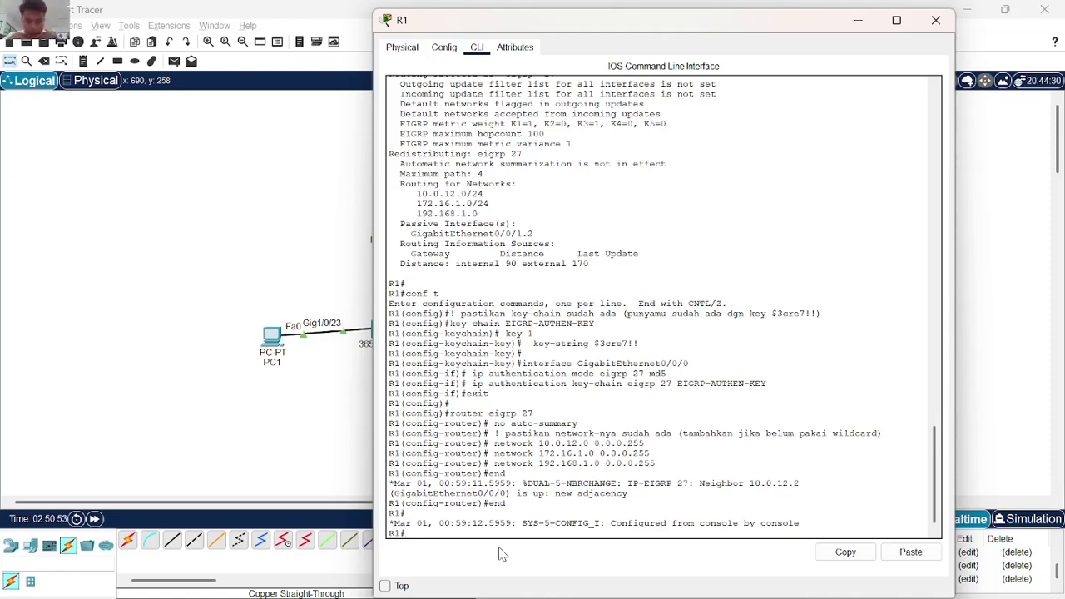
# Return to the topology, refire the latest PC1-to-R2 ICMP test and send a new simple PDU from PC1 to R2.
pyautogui.click(342, 413)
pyautogui.click(620, 580)
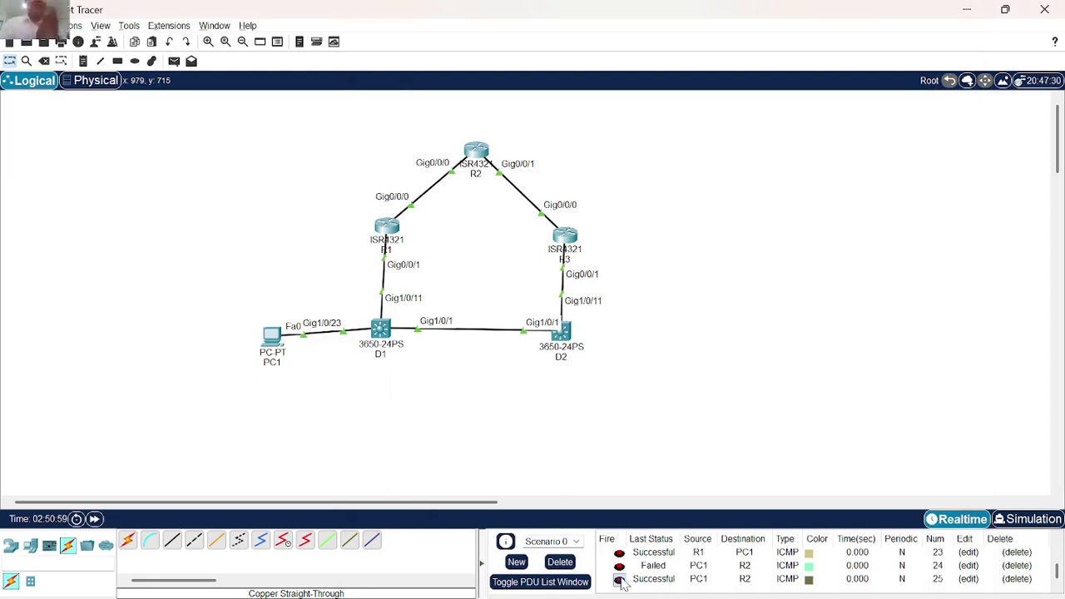
pyautogui.click(174, 60)
pyautogui.click(274, 337)
pyautogui.click(479, 170)
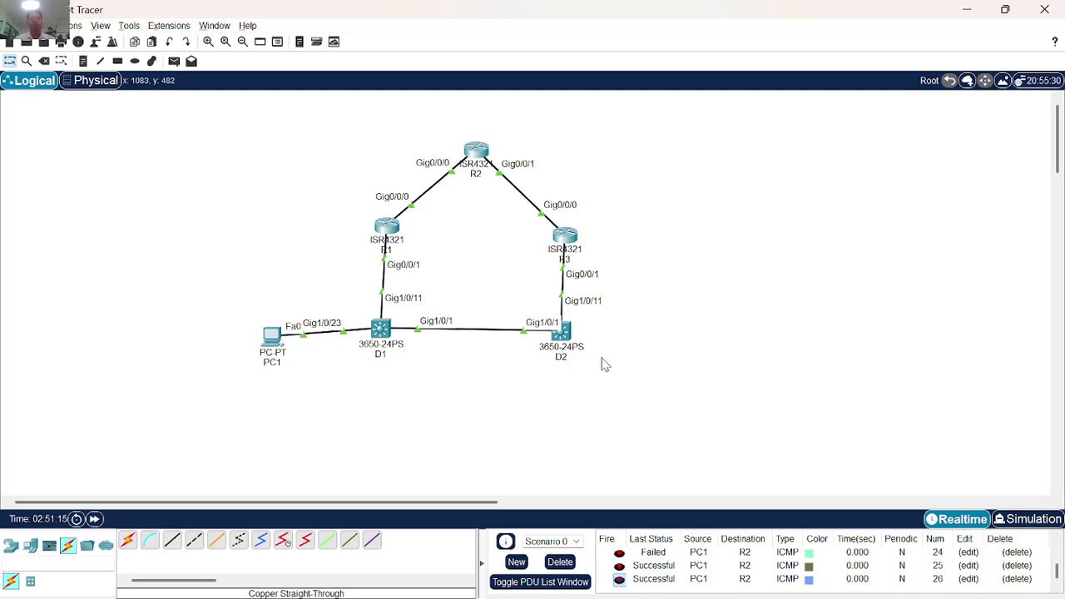
# Glance at R1's CLI output, return to the topology and send another simple PDU from PC1 to R2.
pyautogui.hotkey('alt', 'Tab')
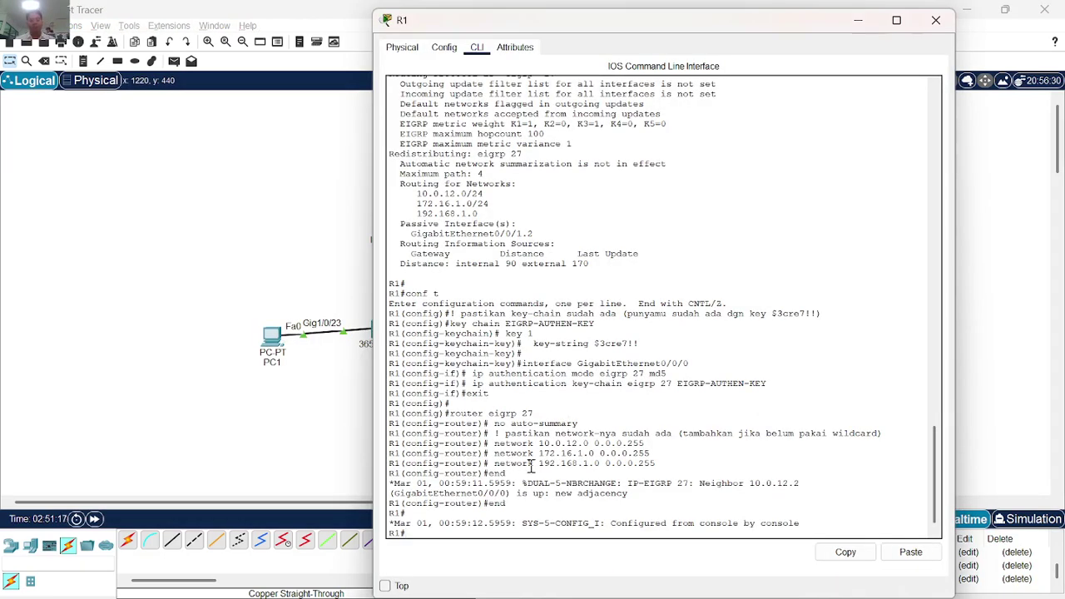
pyautogui.hotkey('alt', 'Tab')
pyautogui.click(174, 61)
pyautogui.click(271, 334)
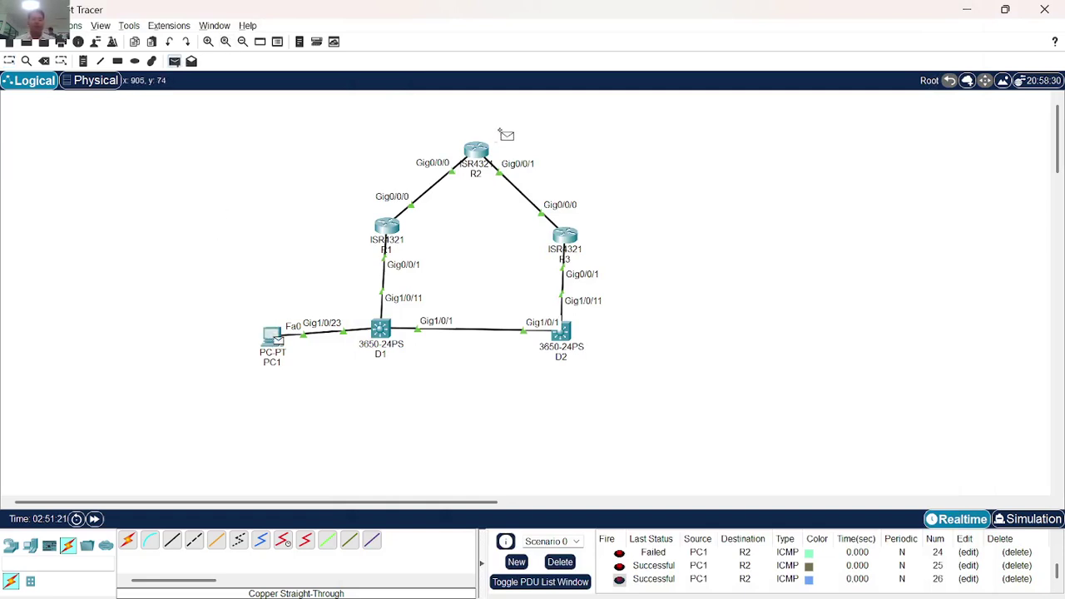
pyautogui.click(476, 151)
pyautogui.scroll(-1, 675, 569)
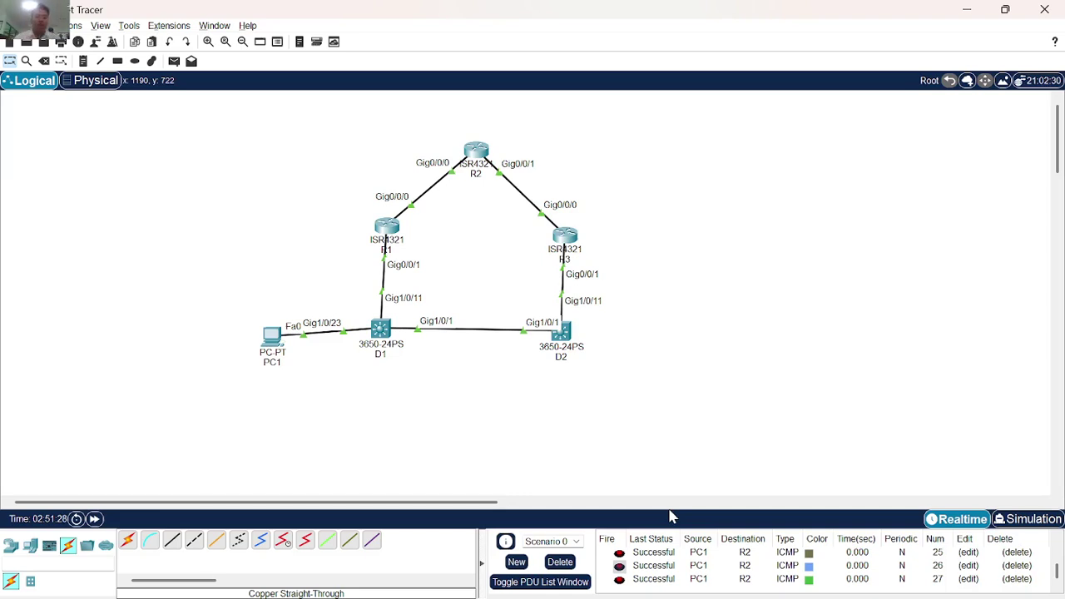
# Switch from the Packet Tracer topology to another open window.
pyautogui.hotkey('alt', 'Tab')
pyautogui.hotkey('alt', 'Tab')
pyautogui.hotkey('alt', 'Tab')
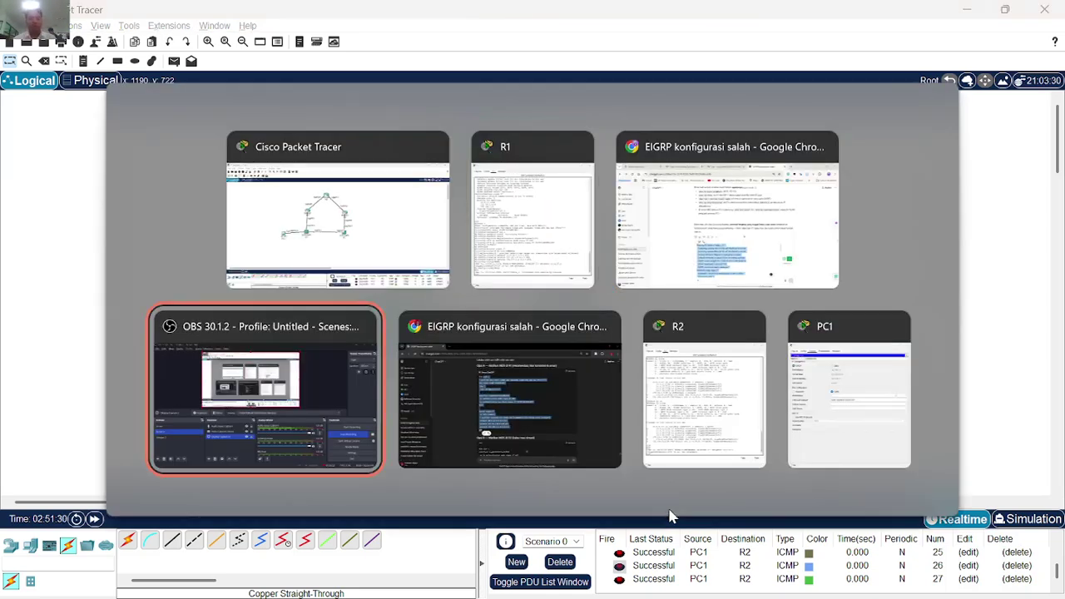